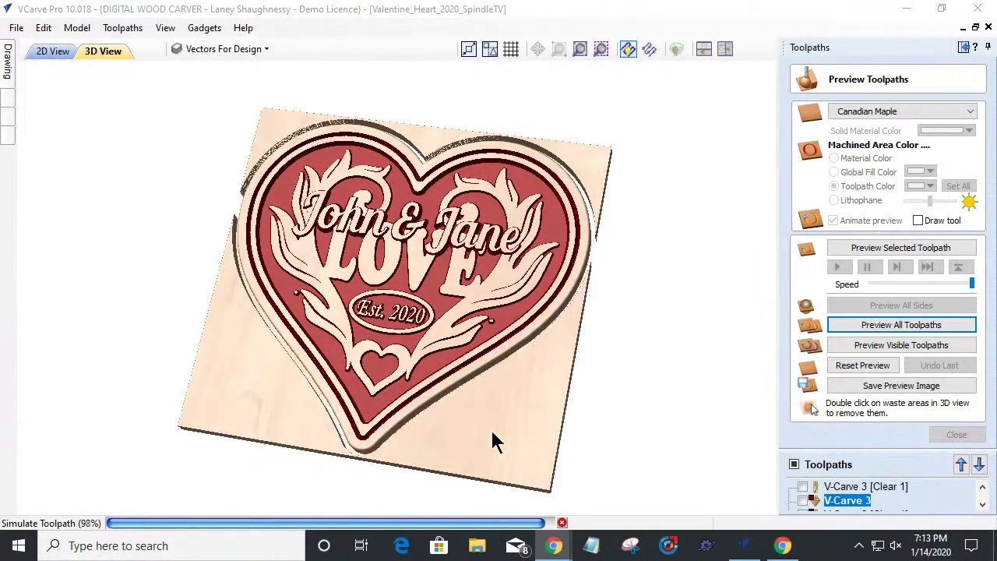
Step: Remove the waste material surrounding the heart from the 3D toolpath preview
{"action": "double_click", "coordinate": [302, 415]}
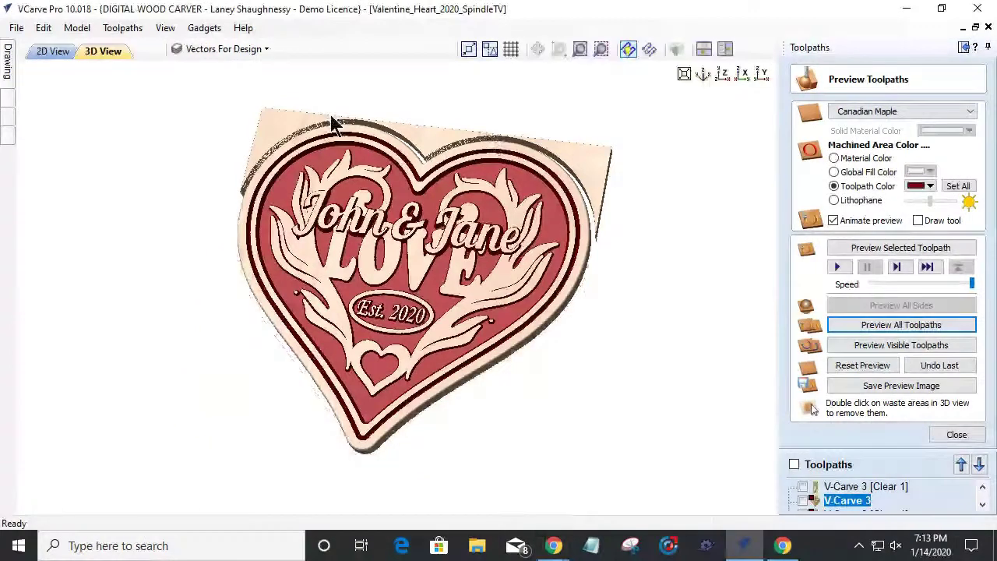
{"action": "double_click", "coordinate": [441, 140]}
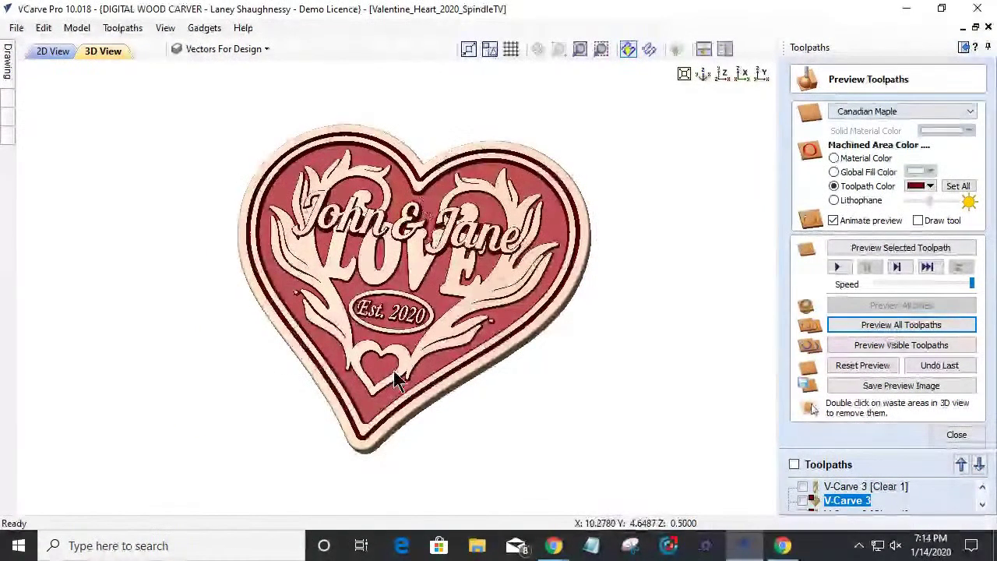
{"action": "left_click_drag", "start_coordinate": [396, 377], "coordinate": [400, 329]}
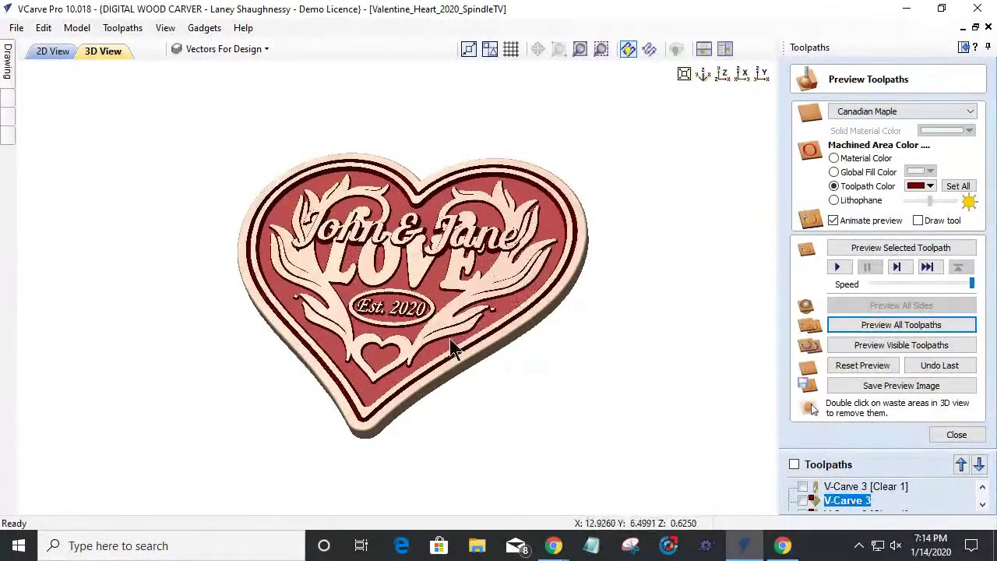
{"action": "left_click_drag", "start_coordinate": [360, 407], "coordinate": [392, 396]}
{"action": "scroll", "coordinate": [393, 371], "scroll_direction": "up", "scroll_amount": 3}
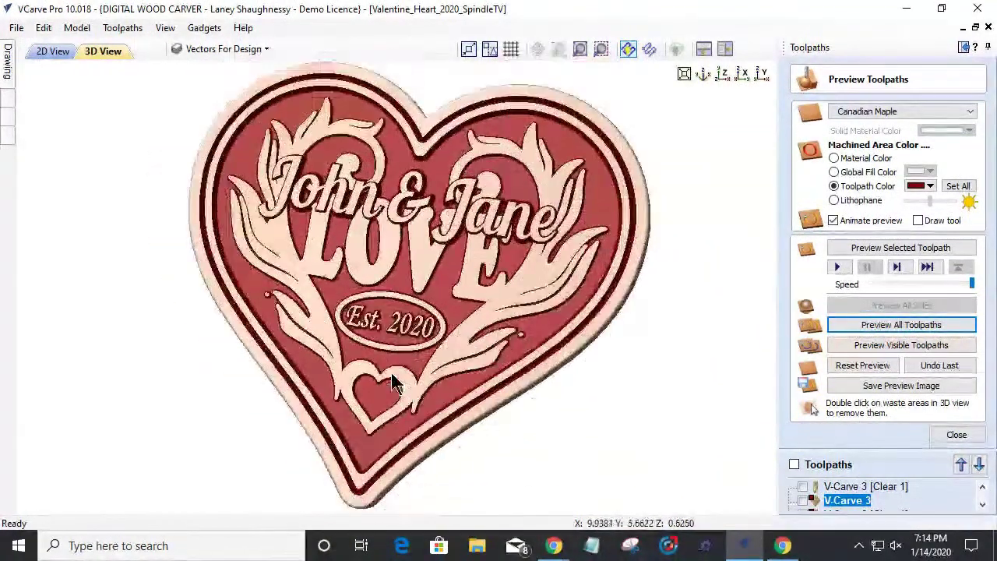
Step: Review the job size, Z zero and XY datum settings of the flat 2D layout without changing them
{"action": "left_click", "coordinate": [964, 47]}
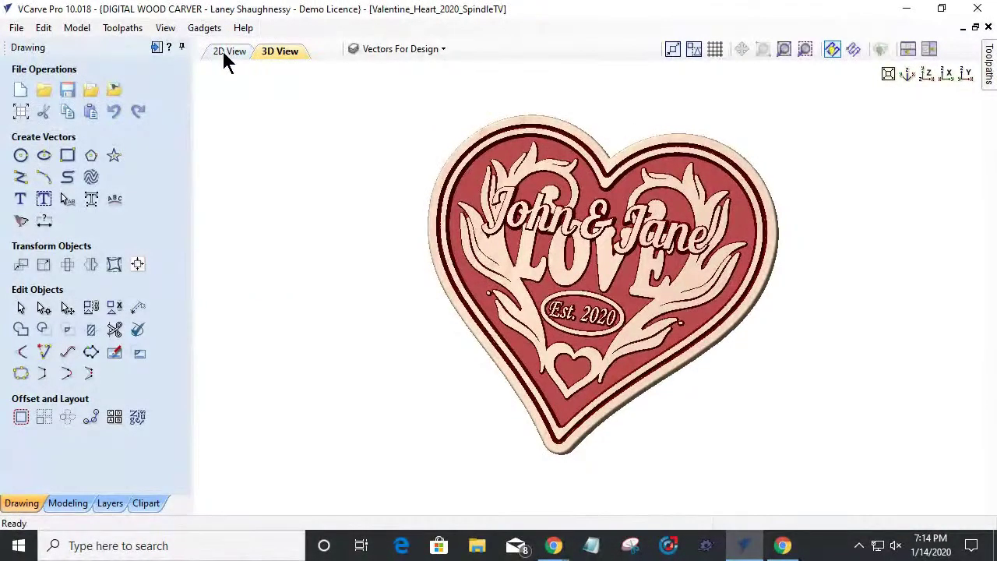
{"action": "left_click", "coordinate": [227, 52]}
{"action": "left_click", "coordinate": [21, 115]}
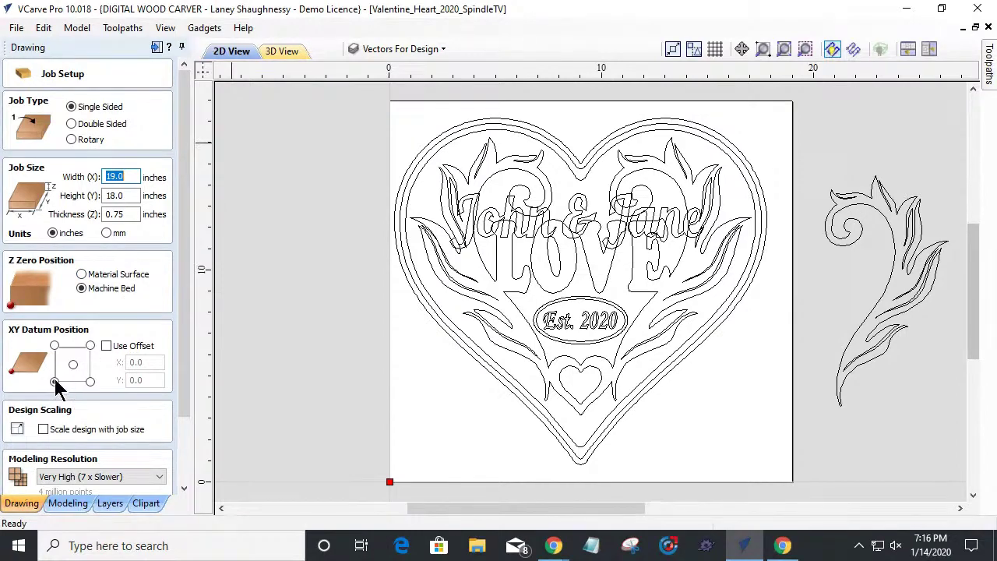
{"action": "scroll", "coordinate": [429, 400], "scroll_direction": "down", "scroll_amount": 2}
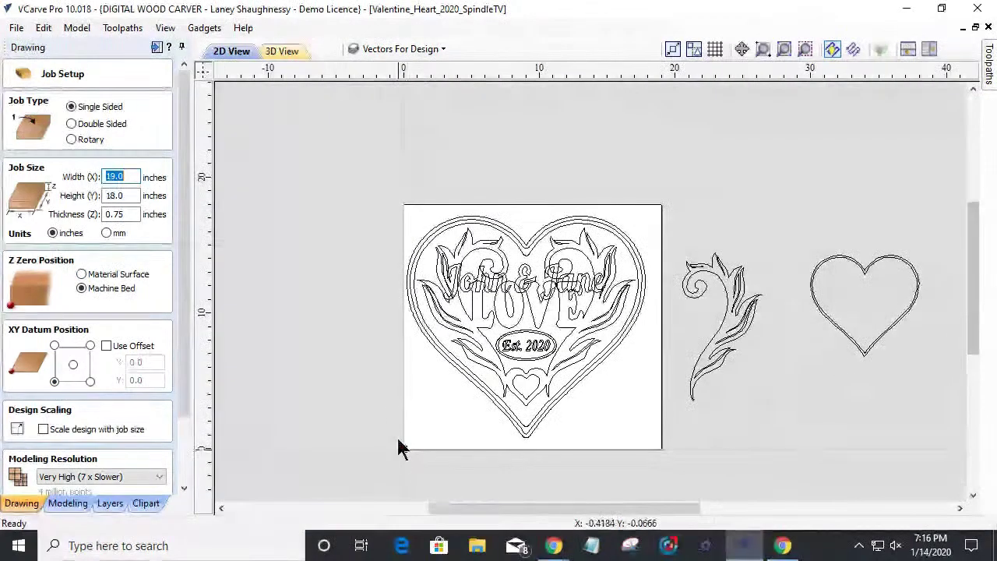
{"action": "left_click", "coordinate": [465, 468]}
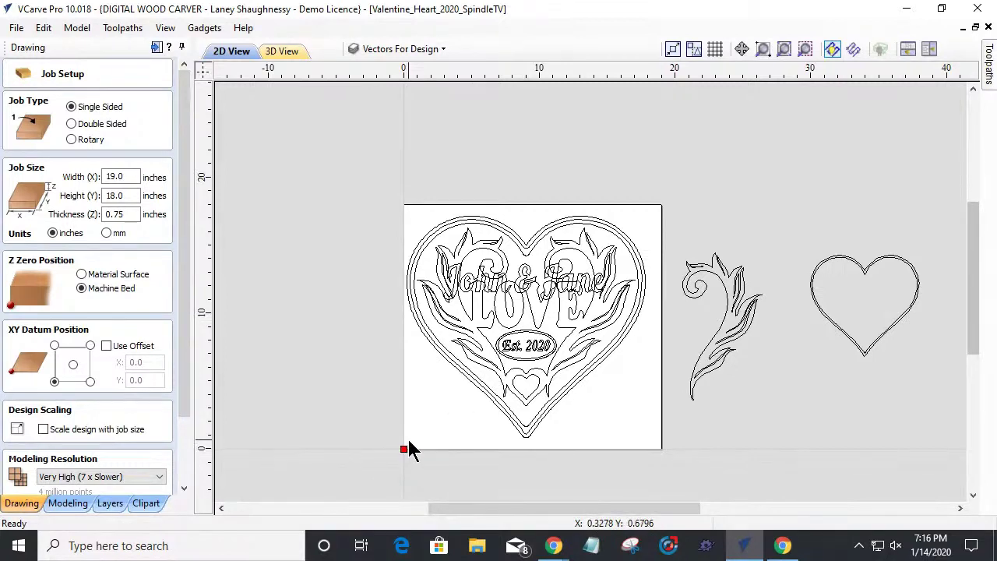
{"action": "left_click_drag", "start_coordinate": [178, 372], "coordinate": [187, 439]}
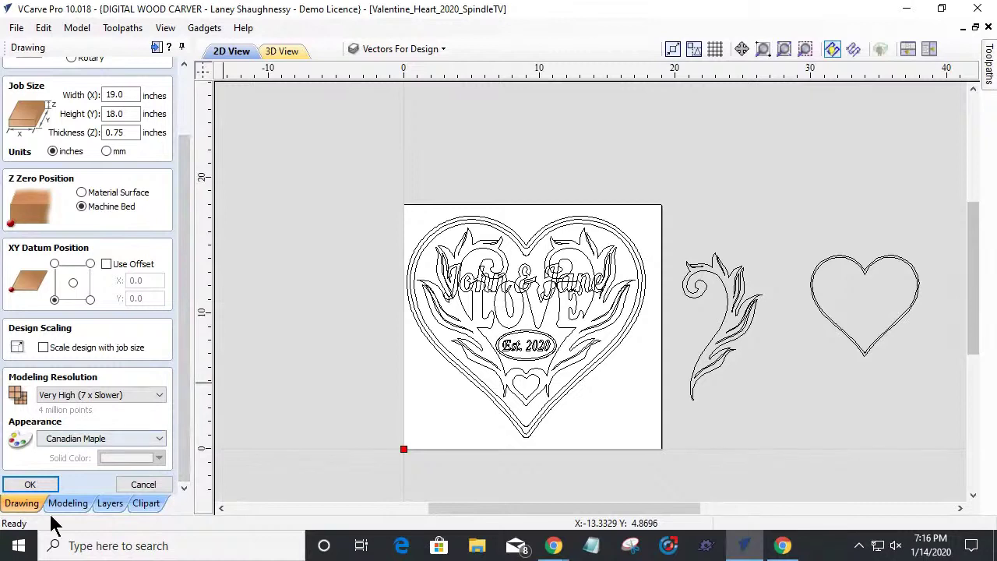
{"action": "left_click", "coordinate": [144, 484]}
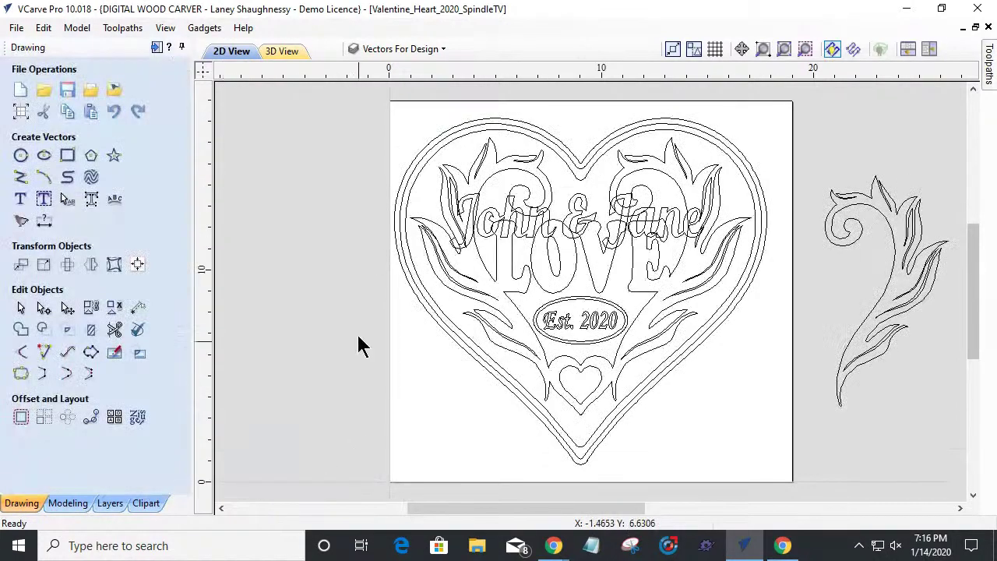
Step: Change the job type from single sided to double sided in the job setup
{"action": "left_click", "coordinate": [21, 113]}
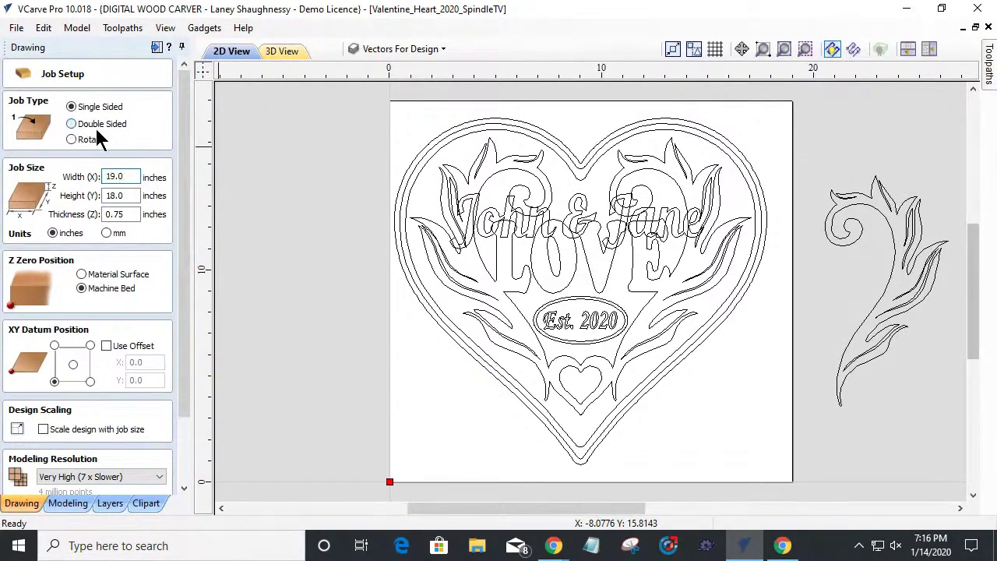
{"action": "left_click", "coordinate": [97, 124]}
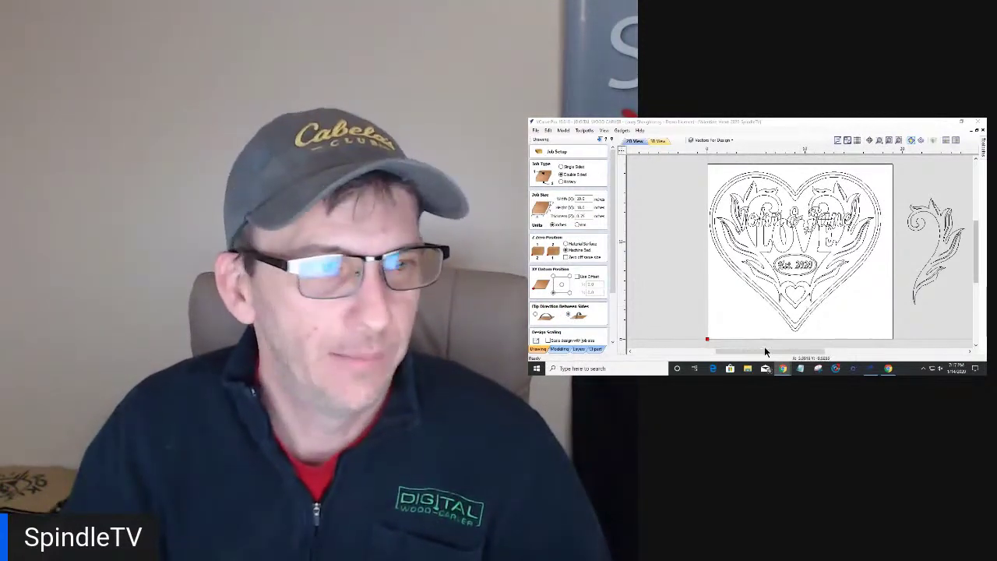
{"action": "scroll", "coordinate": [612, 292], "scroll_direction": "down", "scroll_amount": 3}
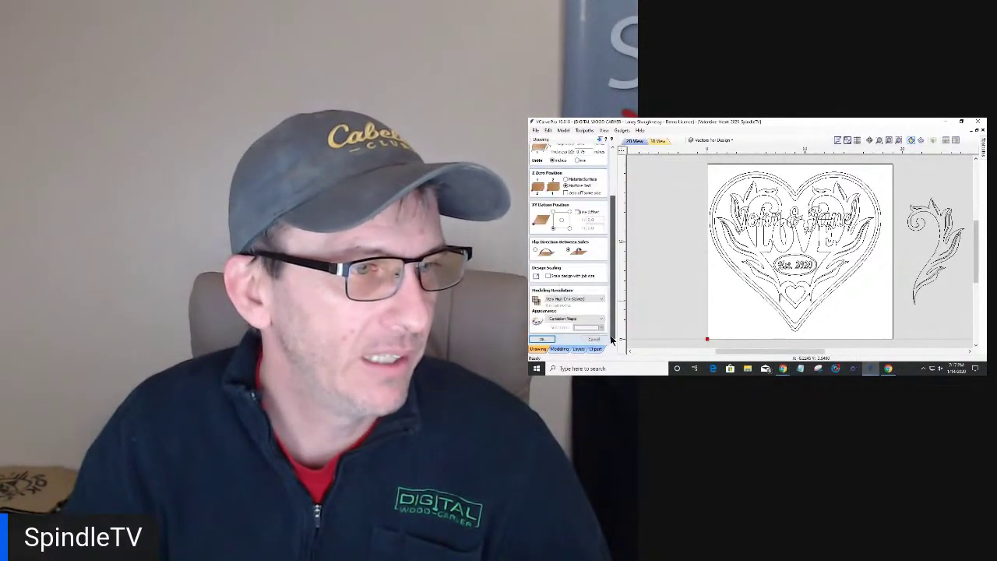
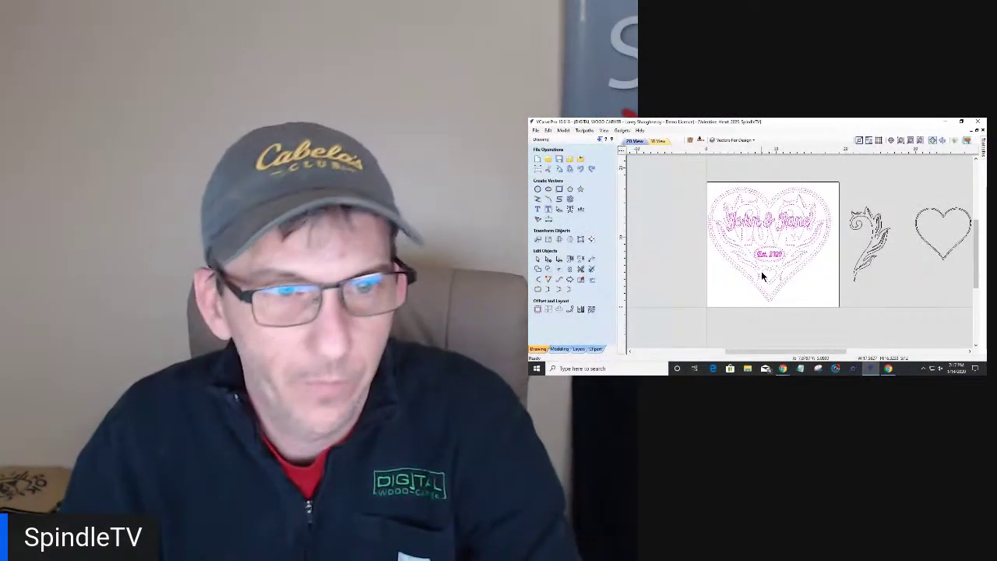
Step: Center the complete heart design in the material and clear the selection
{"action": "left_click", "coordinate": [762, 271]}
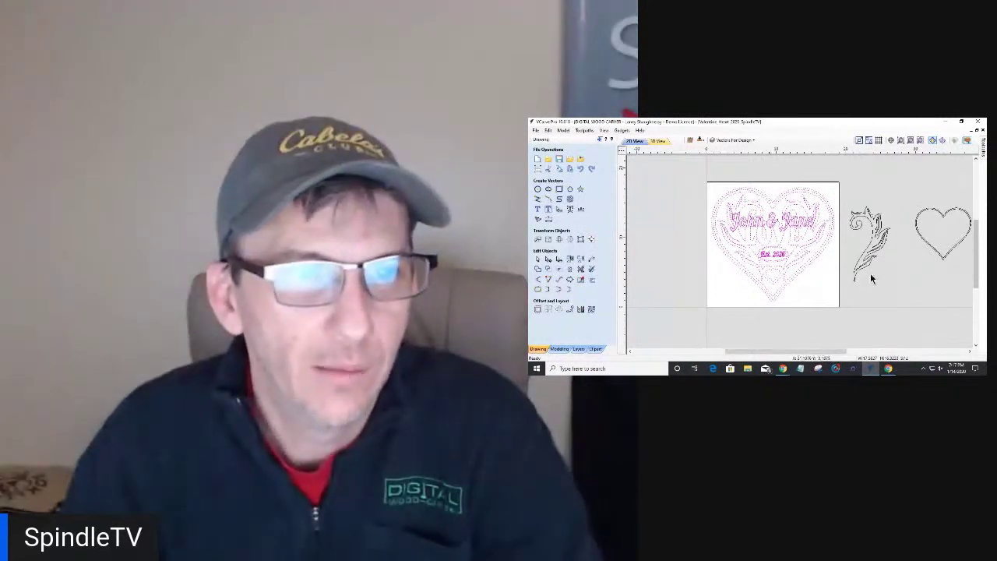
{"action": "left_click", "coordinate": [725, 279]}
{"action": "scroll", "coordinate": [743, 216], "scroll_direction": "up", "scroll_amount": 2}
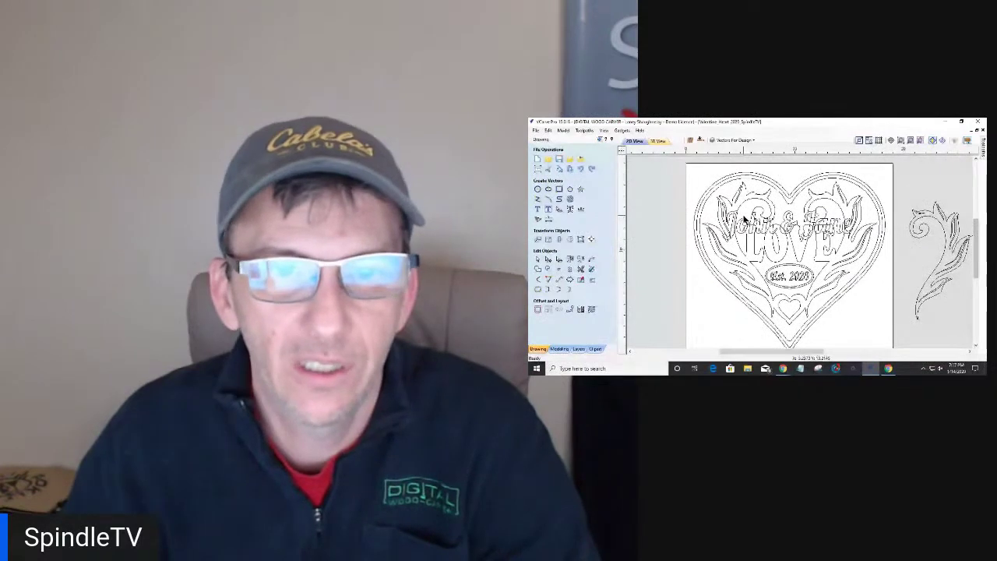
{"action": "scroll", "coordinate": [809, 223], "scroll_direction": "down", "scroll_amount": 3}
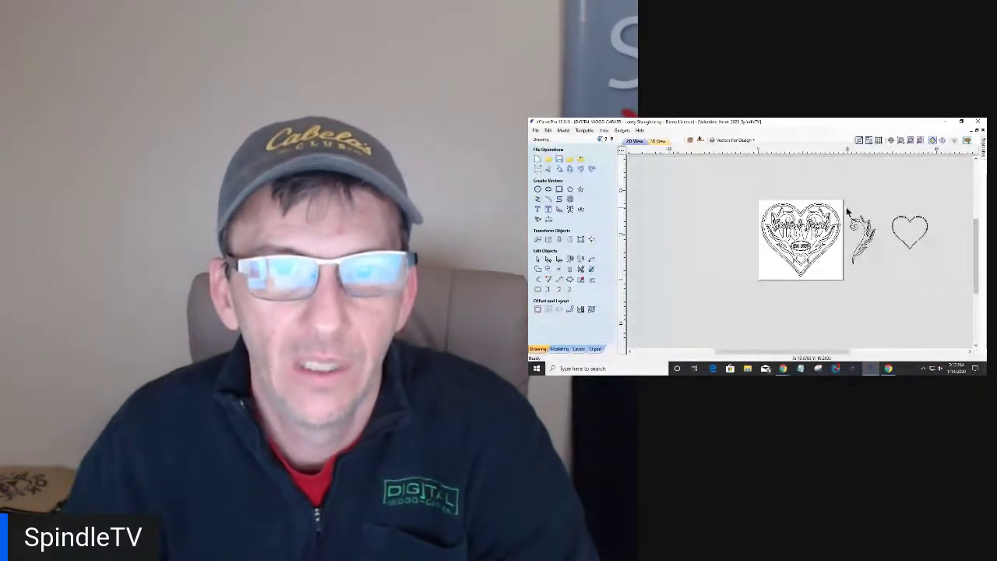
Step: Check which layer holds the ornament and plain heart beside the material, and hide that Vectors For Design layer
{"action": "left_click", "coordinate": [862, 234]}
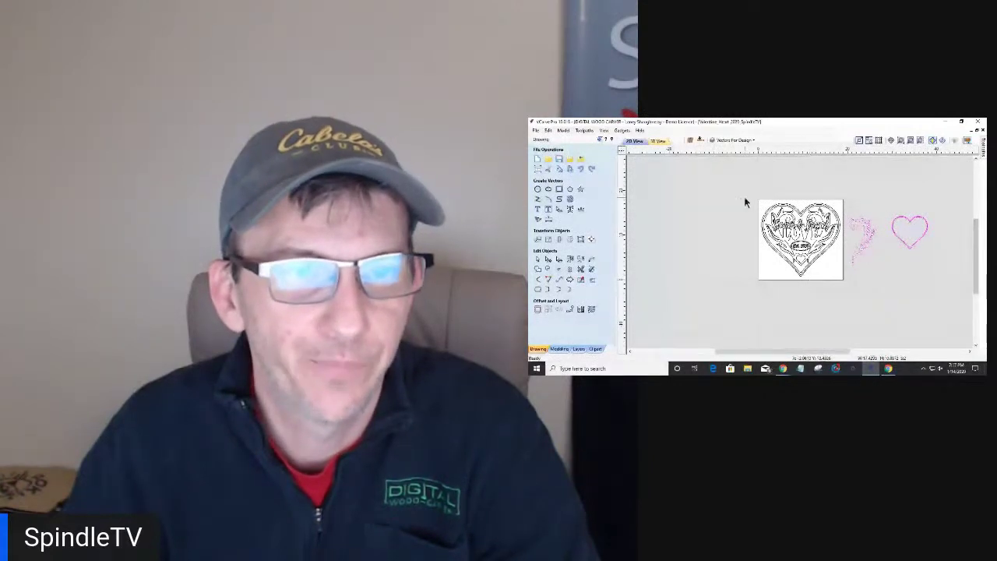
{"action": "left_click", "coordinate": [733, 141]}
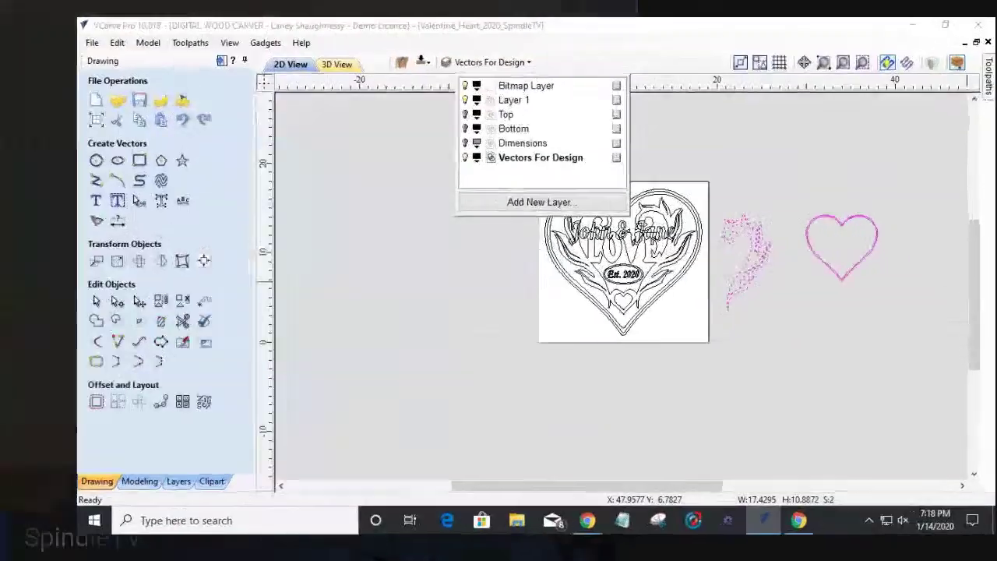
{"action": "left_click", "coordinate": [936, 248]}
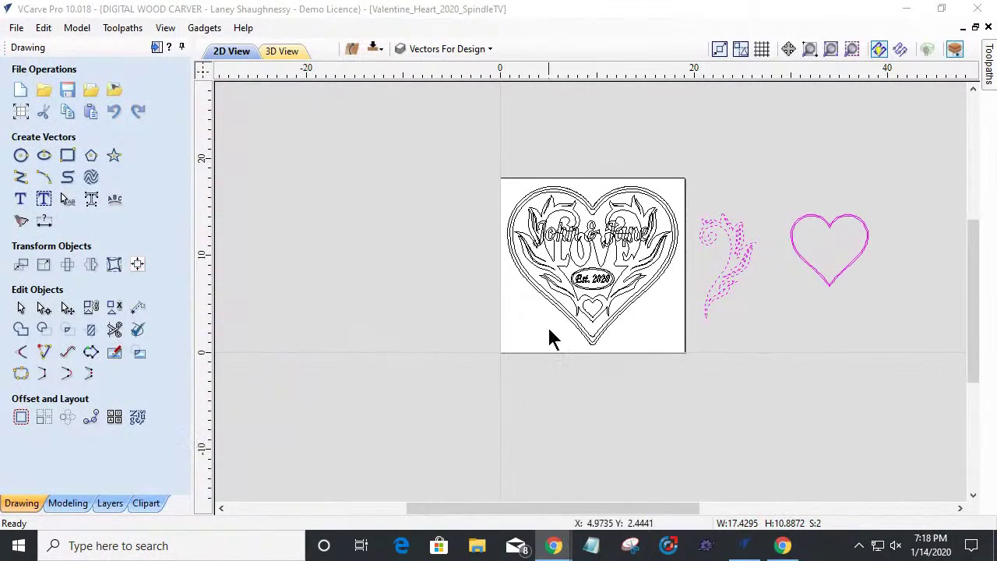
{"action": "scroll", "coordinate": [550, 338], "scroll_direction": "up", "scroll_amount": 2}
{"action": "scroll", "coordinate": [512, 445], "scroll_direction": "down", "scroll_amount": 3}
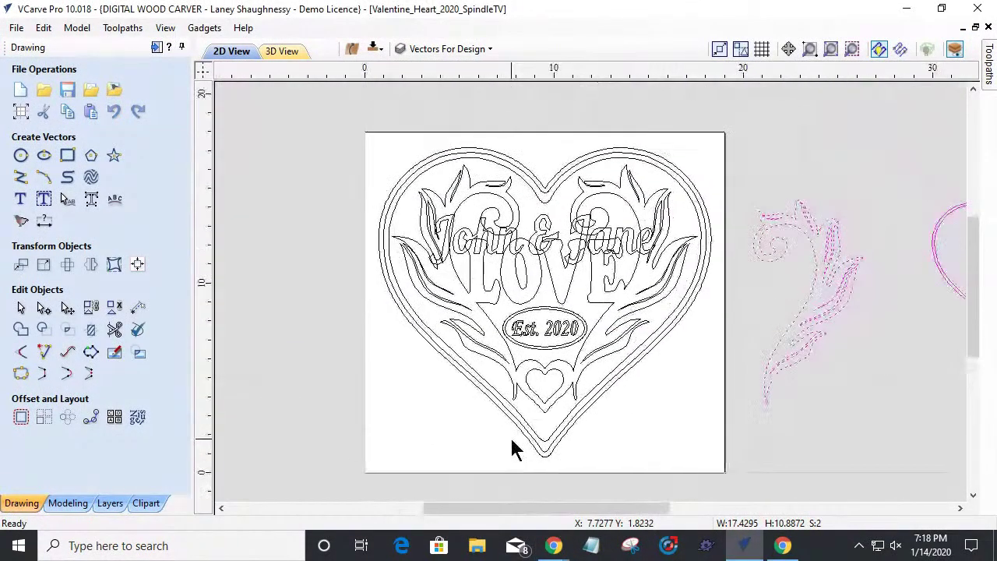
{"action": "left_click", "coordinate": [450, 50]}
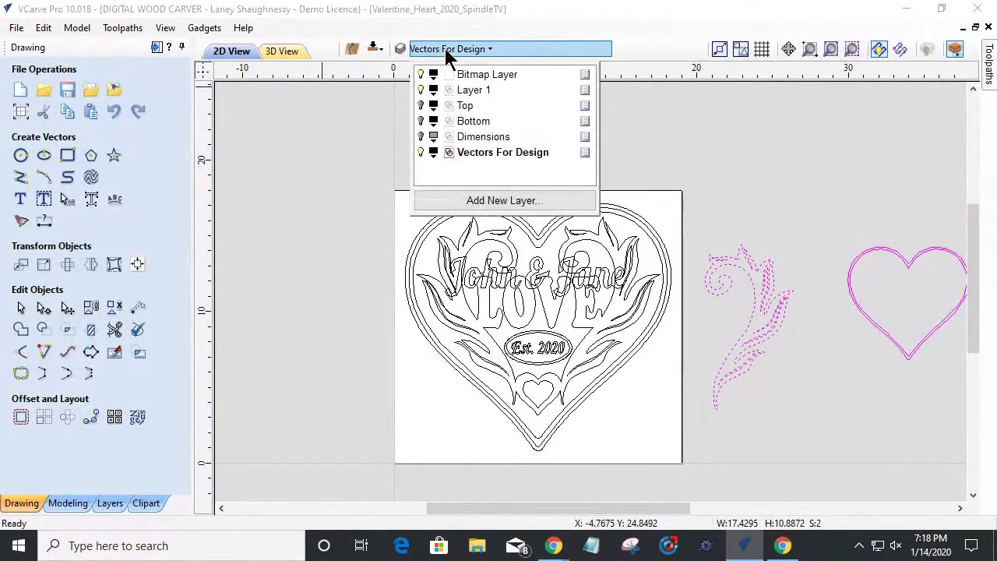
{"action": "left_click", "coordinate": [422, 153]}
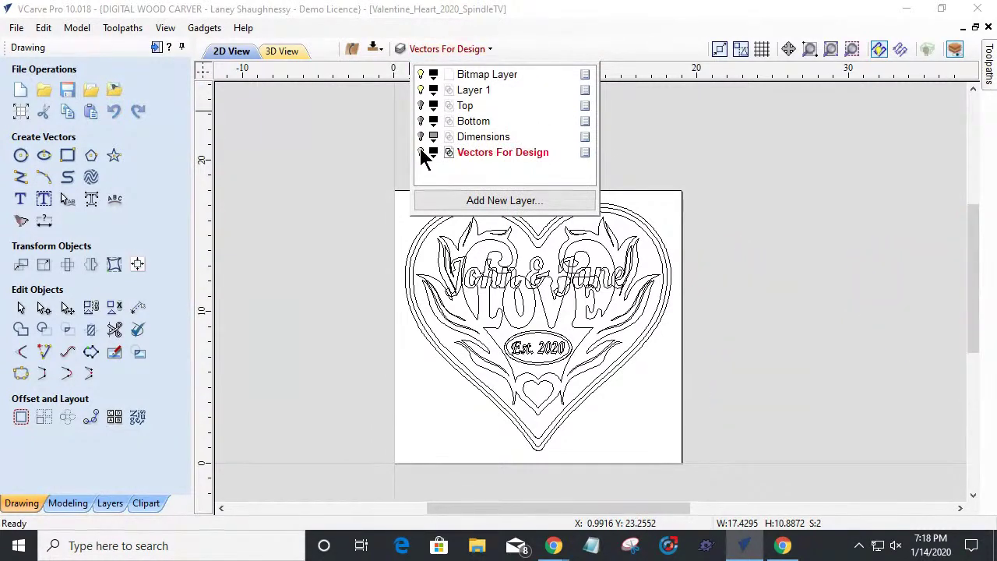
Step: Delete the Bitmap Layer and make Layer 1 the active layer
{"action": "right_click", "coordinate": [479, 75]}
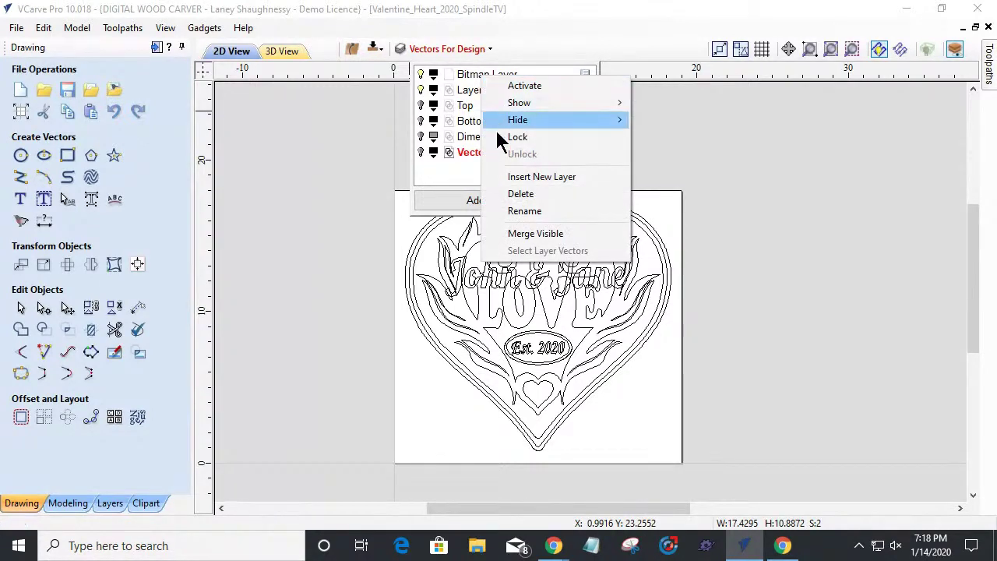
{"action": "left_click", "coordinate": [508, 191]}
{"action": "left_click", "coordinate": [472, 75]}
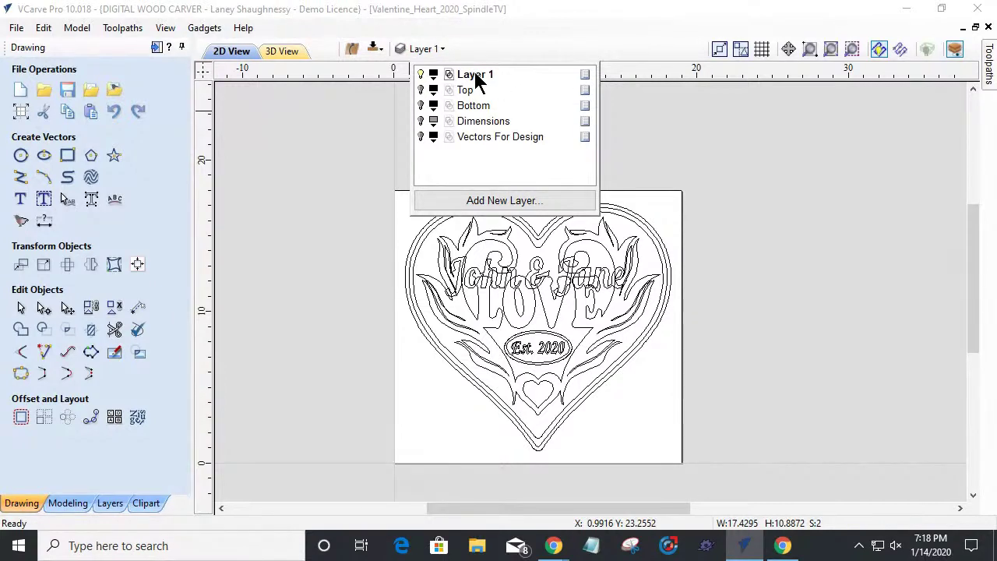
Step: Rename Layer 1 as Original
{"action": "right_click", "coordinate": [477, 80]}
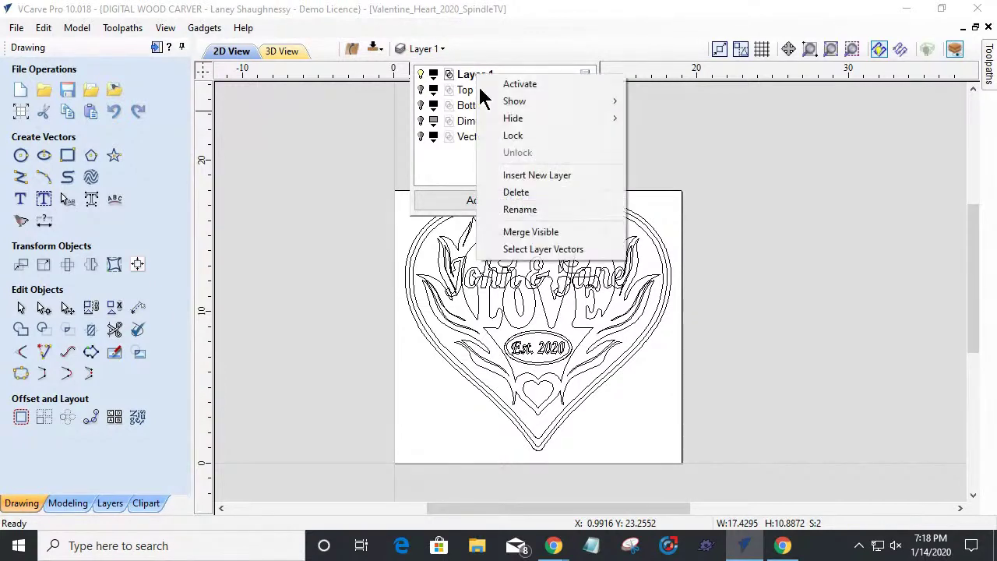
{"action": "left_click", "coordinate": [503, 209]}
{"action": "type", "text": "Or"}
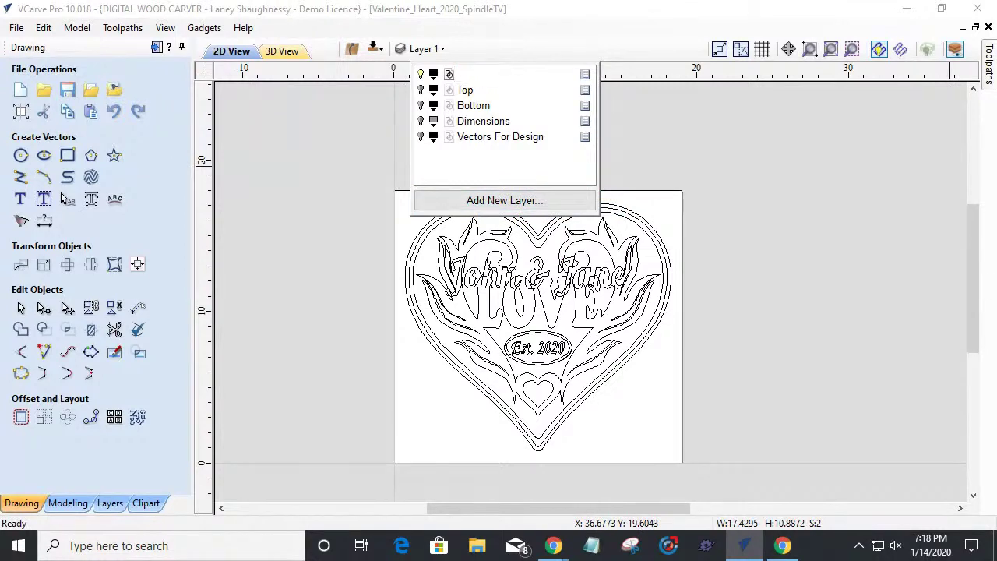
{"action": "type", "text": "iginal"}
{"action": "key", "text": "Return"}
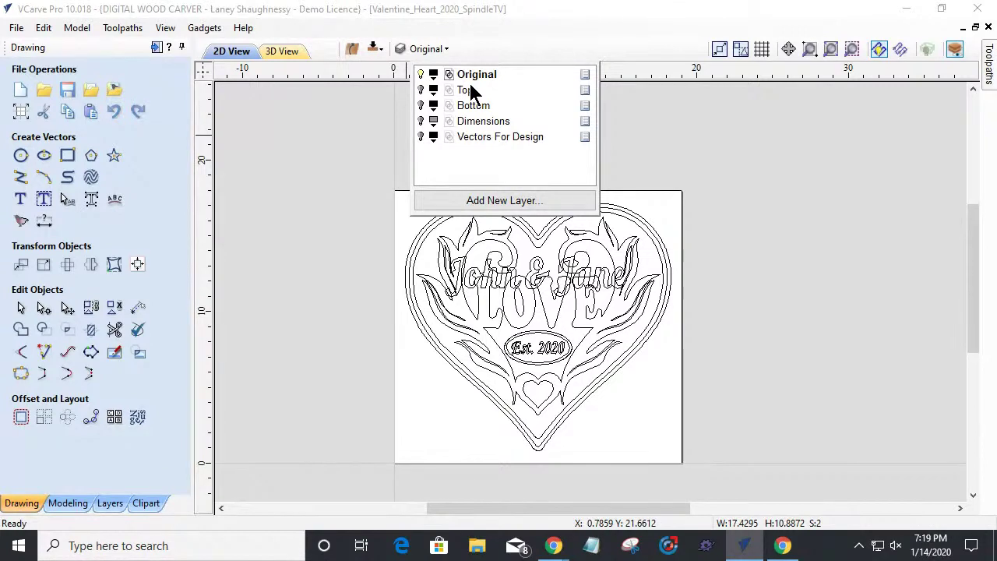
Step: Activate the Dimensions layer to check its contents, leave it hidden, and show the Vectors For Design layer
{"action": "left_click", "coordinate": [491, 122]}
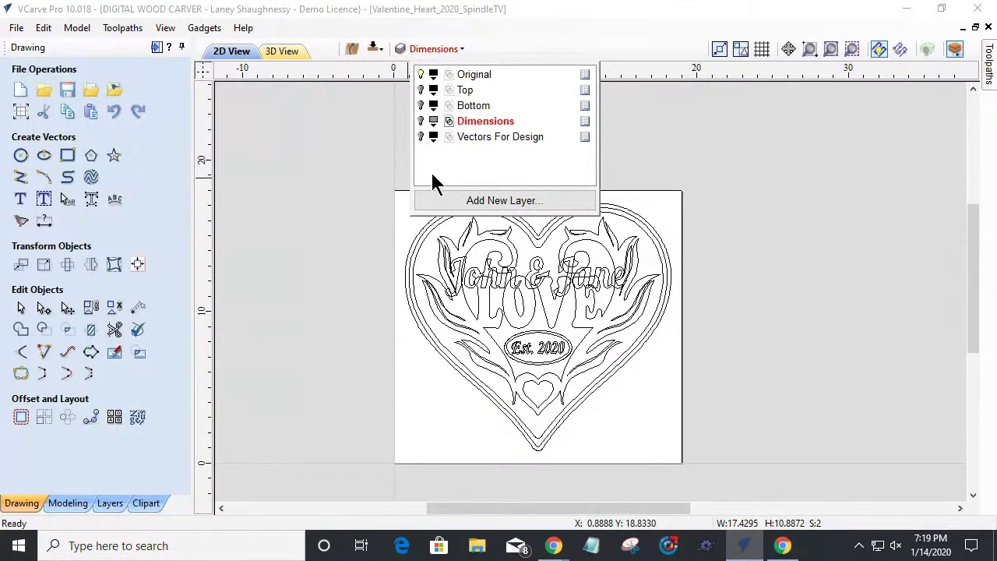
{"action": "left_click", "coordinate": [425, 123]}
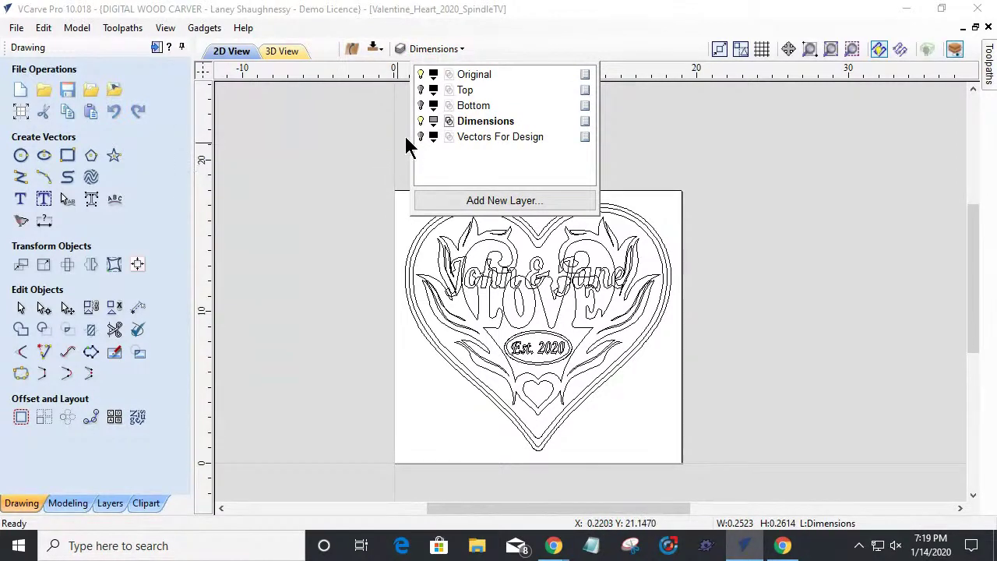
{"action": "left_click", "coordinate": [423, 122]}
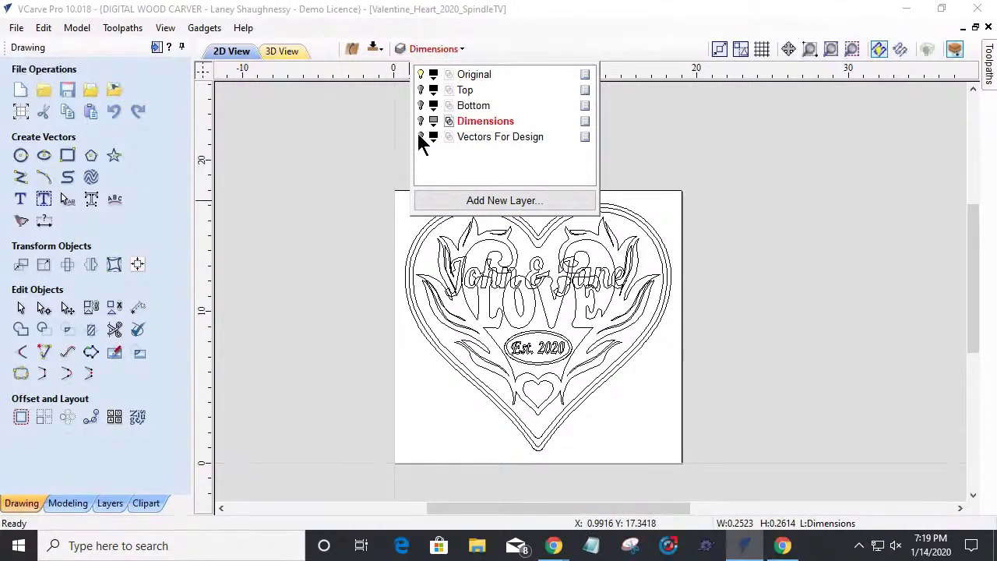
{"action": "left_click", "coordinate": [421, 138]}
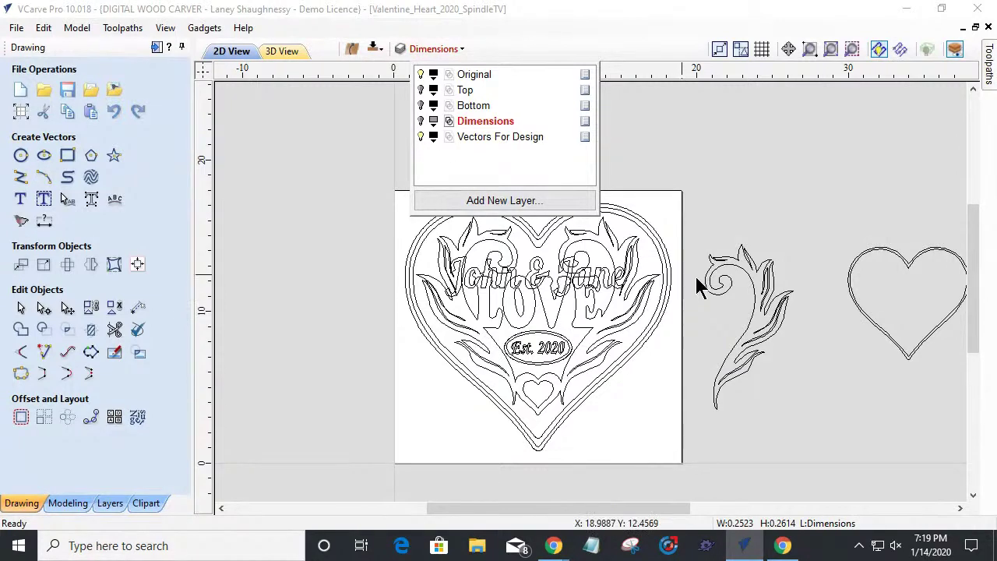
Step: Select the leaf ornament and the plain heart beside the material
{"action": "left_click", "coordinate": [946, 238]}
{"action": "key", "text": "ctrl+a"}
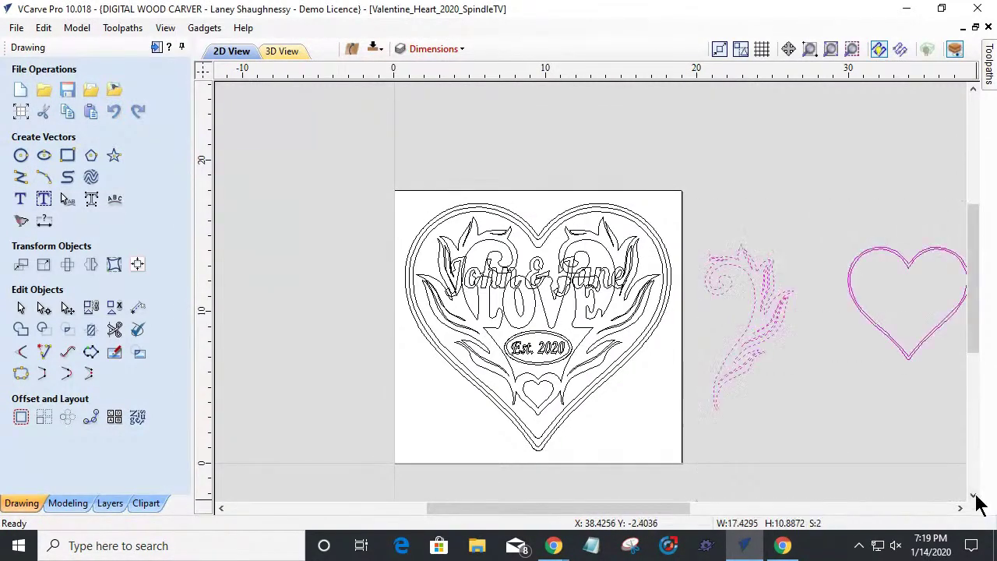
{"action": "left_click", "coordinate": [783, 327]}
{"action": "scroll", "coordinate": [783, 327], "scroll_direction": "up", "scroll_amount": 4}
{"action": "scroll", "coordinate": [783, 316], "scroll_direction": "down", "scroll_amount": 5}
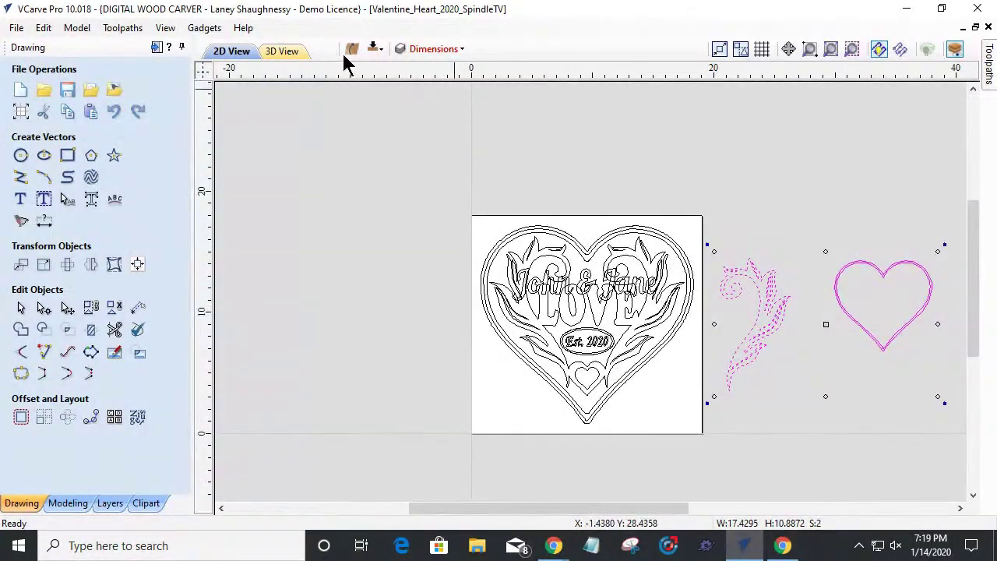
Step: Hide the Original layer and keep the Vectors For Design layer visible
{"action": "left_click", "coordinate": [450, 54]}
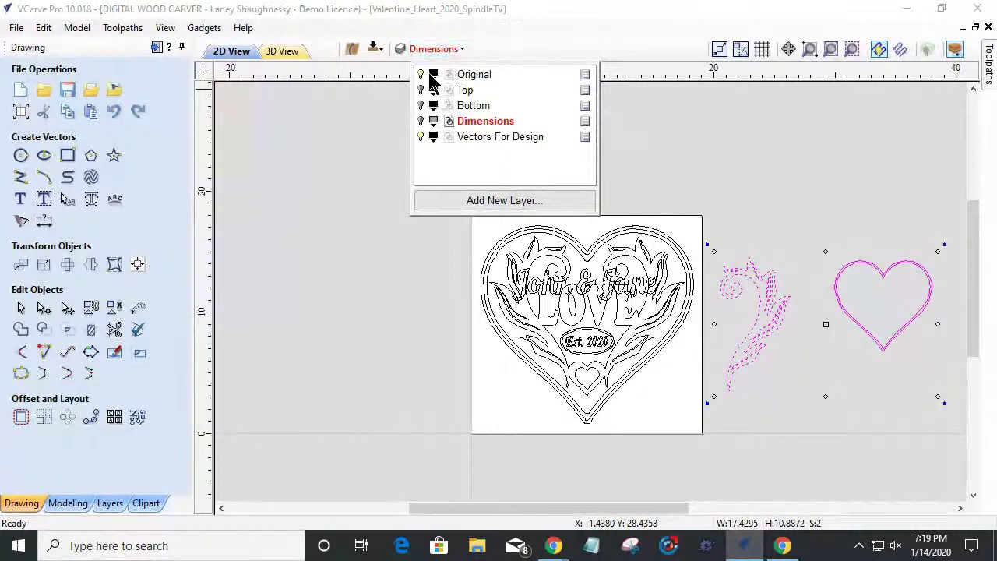
{"action": "left_click", "coordinate": [420, 74]}
{"action": "left_click", "coordinate": [421, 136]}
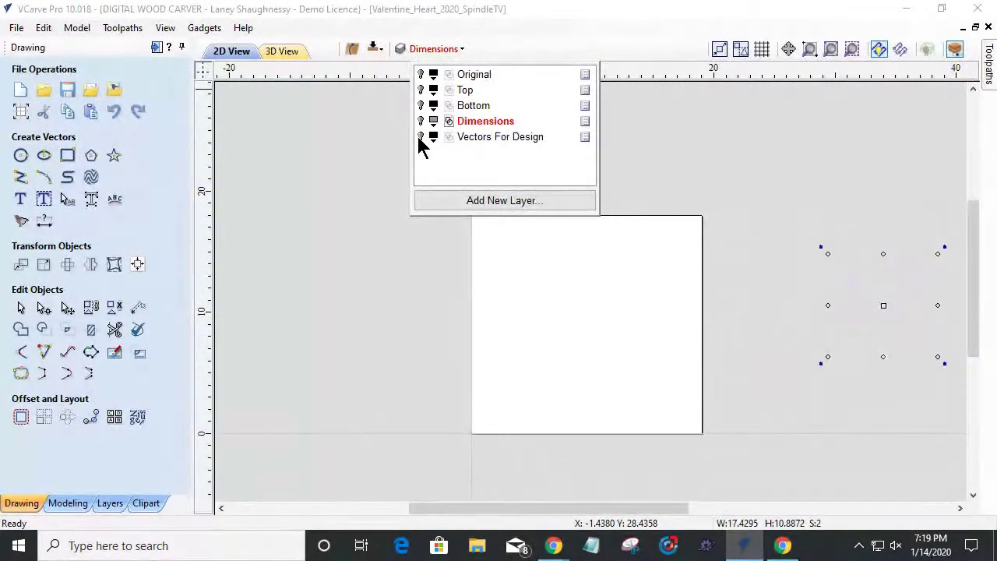
{"action": "left_click", "coordinate": [421, 137]}
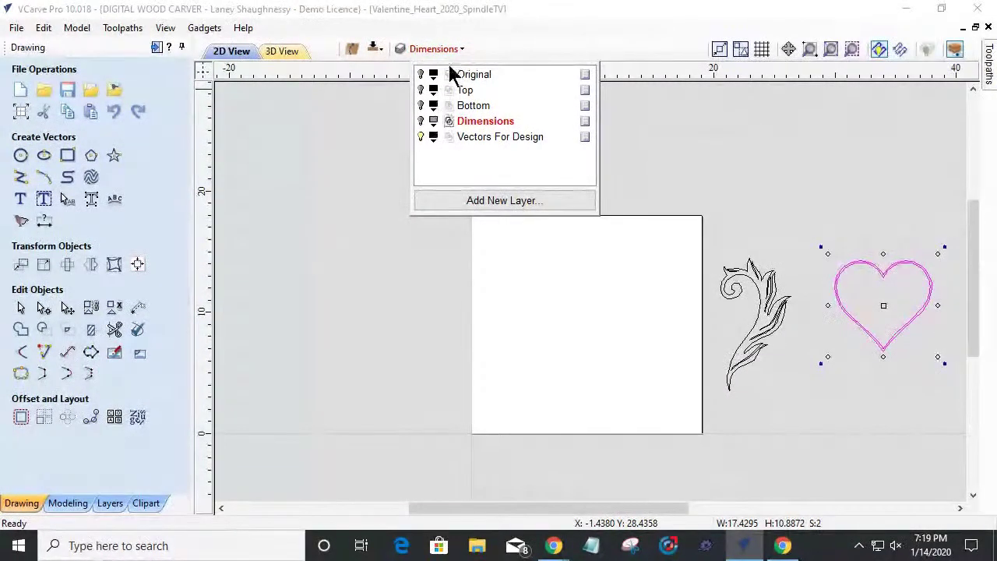
Step: Add two new layers named Class Orignal and Class Top Layer
{"action": "left_click", "coordinate": [471, 202]}
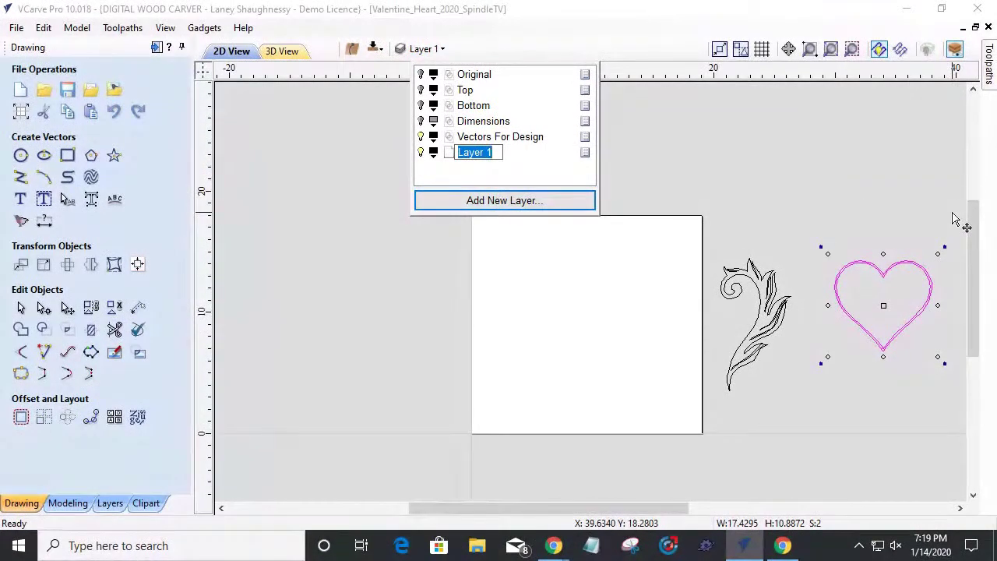
{"action": "type", "text": "Class Orignal"}
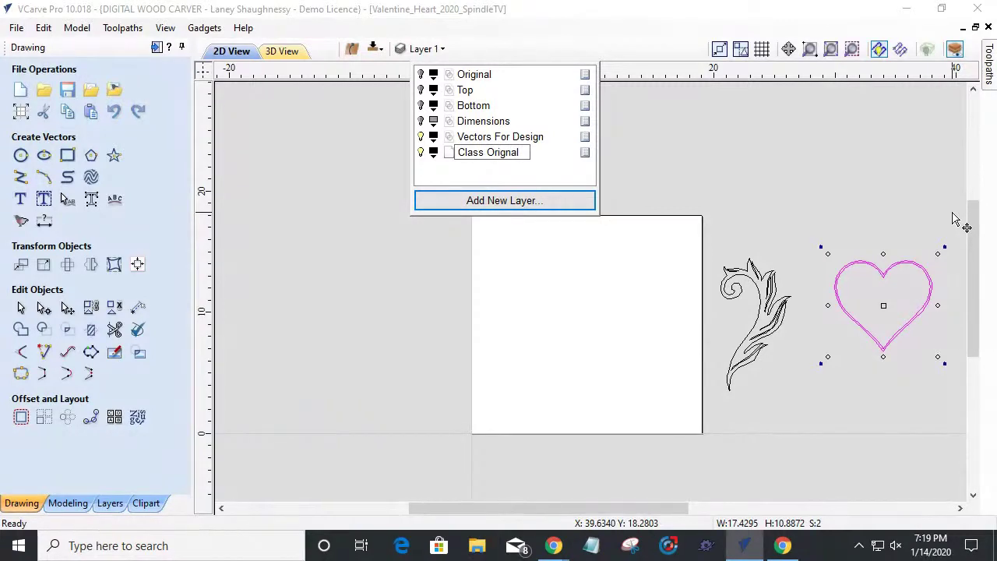
{"action": "left_click", "coordinate": [527, 204]}
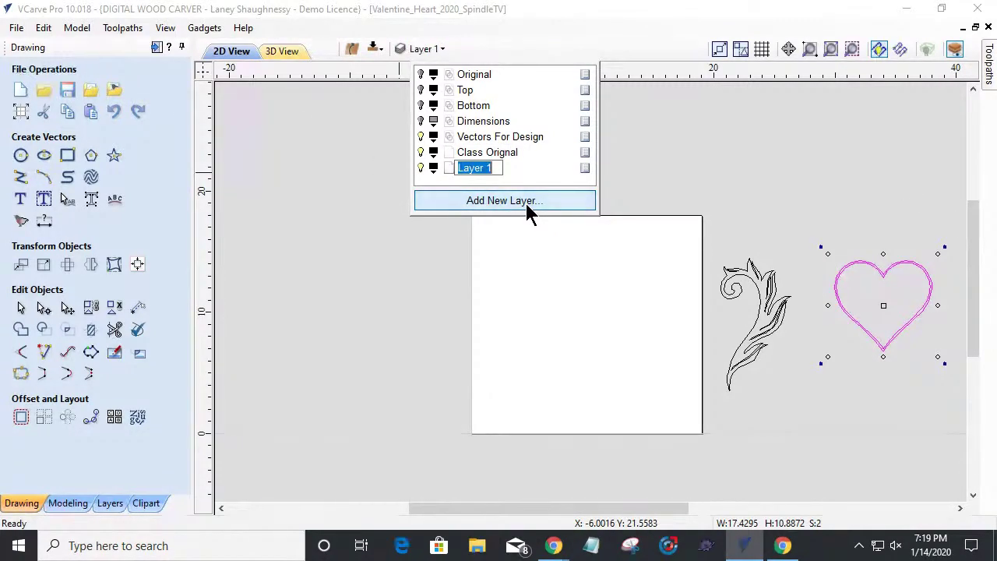
{"action": "type", "text": "Class Top Layer"}
{"action": "key", "text": "Return"}
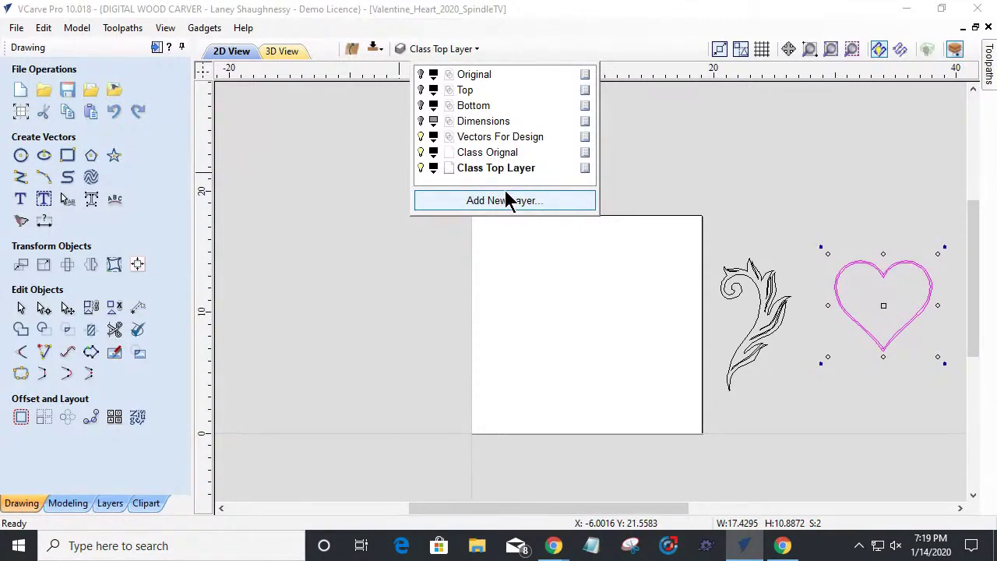
Step: Add a third new layer and name it Class Bottom Layer
{"action": "left_click", "coordinate": [505, 199]}
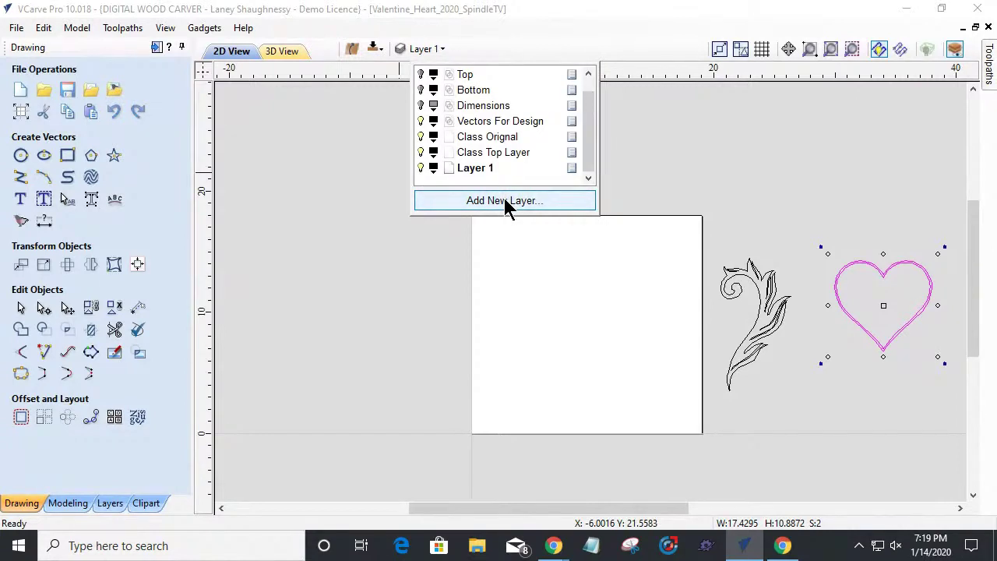
{"action": "right_click", "coordinate": [480, 170]}
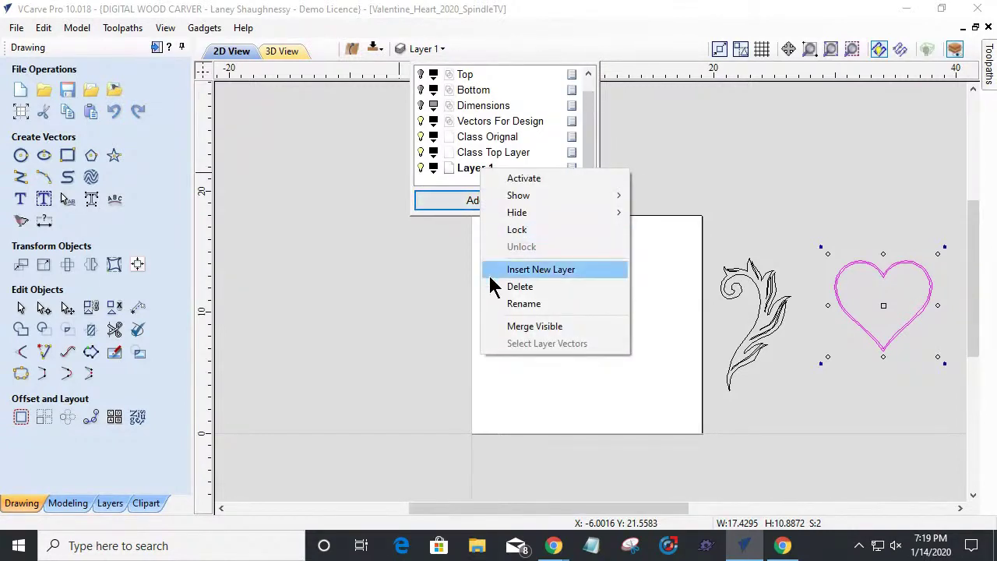
{"action": "left_click", "coordinate": [502, 305]}
{"action": "type", "text": "Class Bottom Lay"}
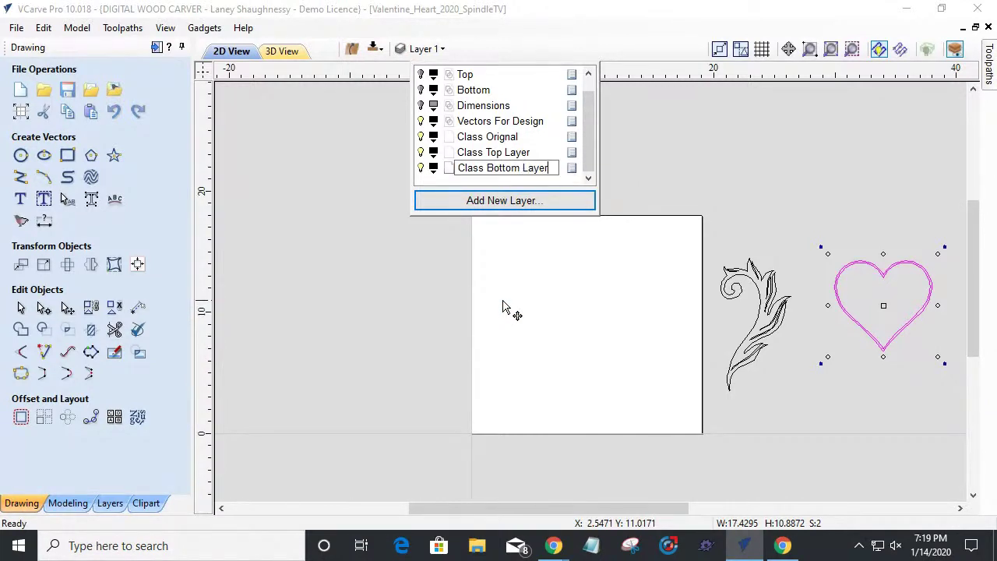
{"action": "type", "text": "er"}
{"action": "key", "text": "Return"}
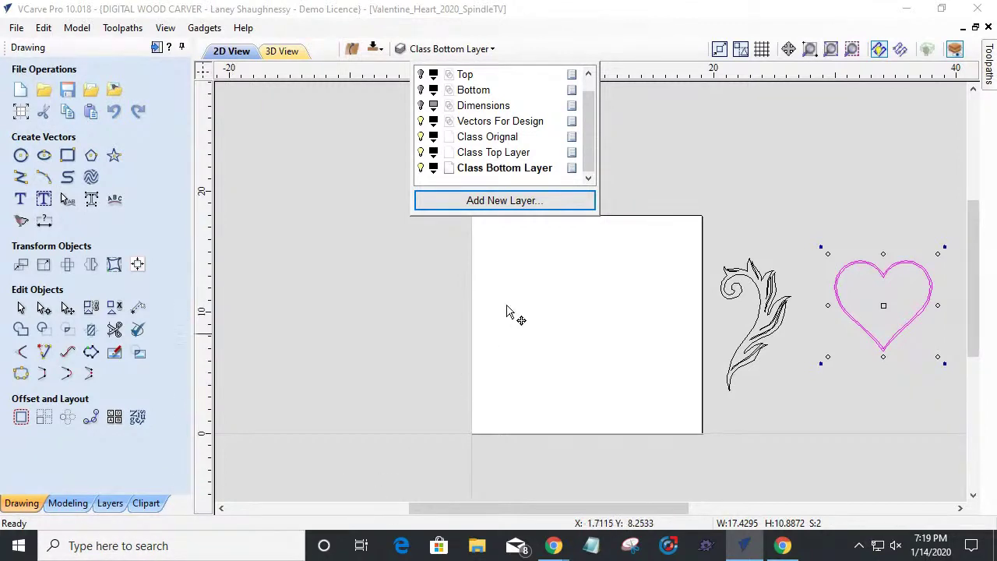
Step: Activate the Vectors For Design layer and move its leaf ornament and plain heart to the Class Orignal layer
{"action": "left_click", "coordinate": [471, 137]}
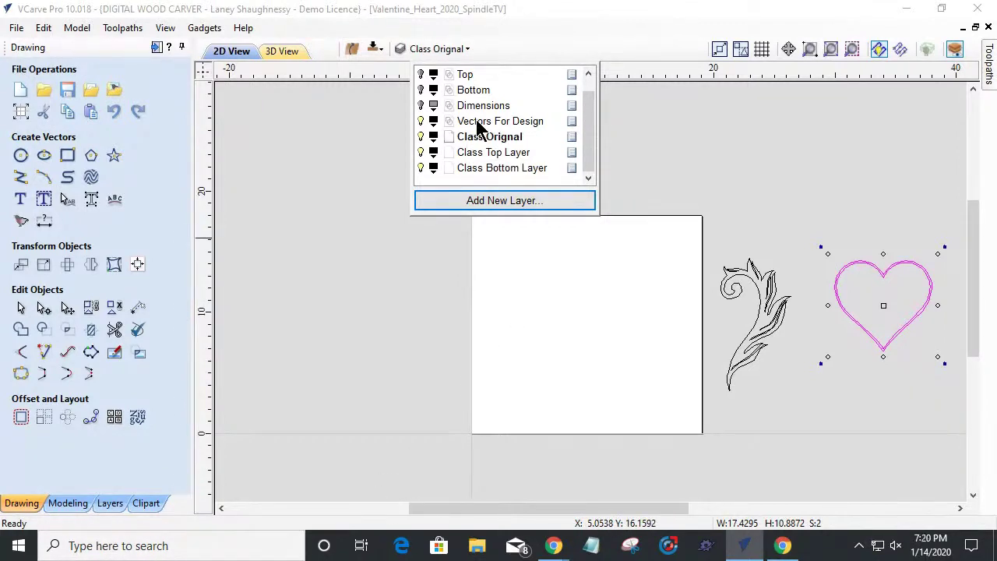
{"action": "left_click", "coordinate": [477, 123]}
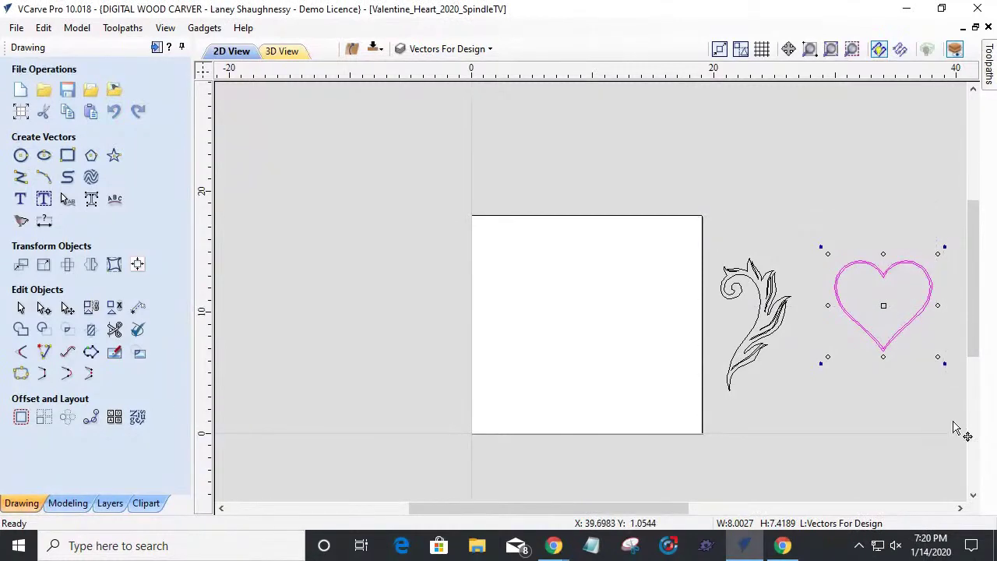
{"action": "left_click", "coordinate": [763, 308], "text": "shift"}
{"action": "right_click", "coordinate": [783, 307]}
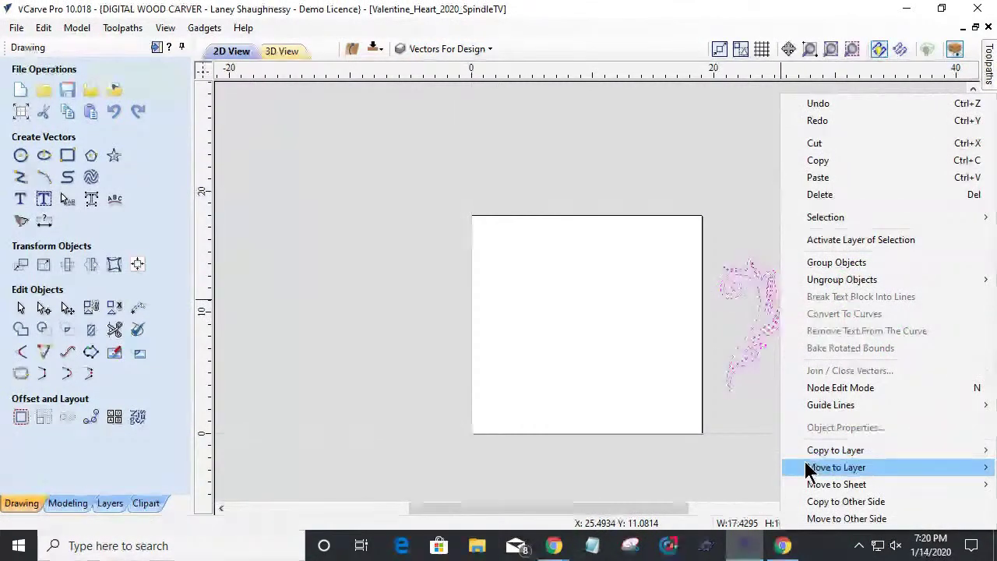
{"action": "mouse_move", "coordinate": [808, 469]}
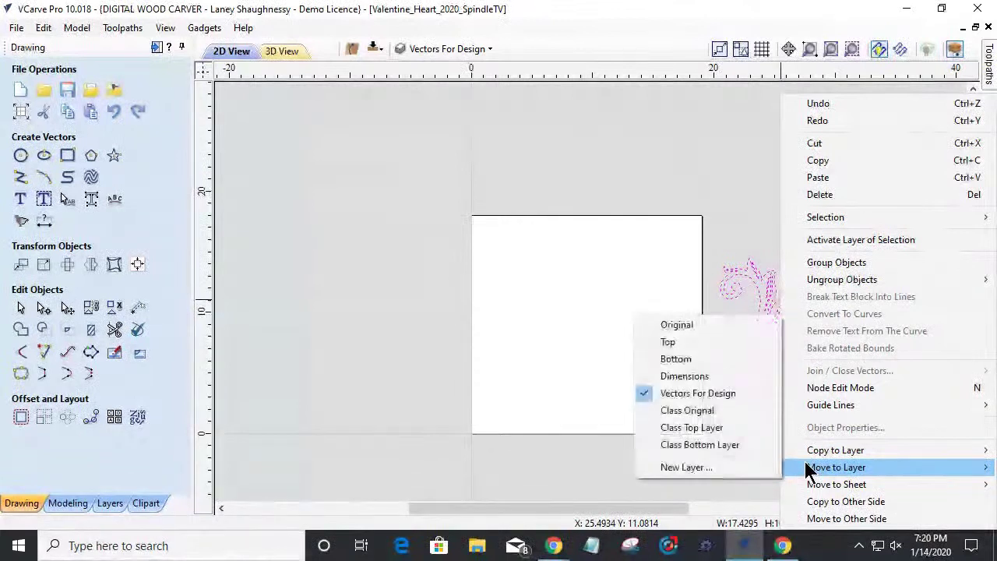
{"action": "left_click", "coordinate": [724, 409]}
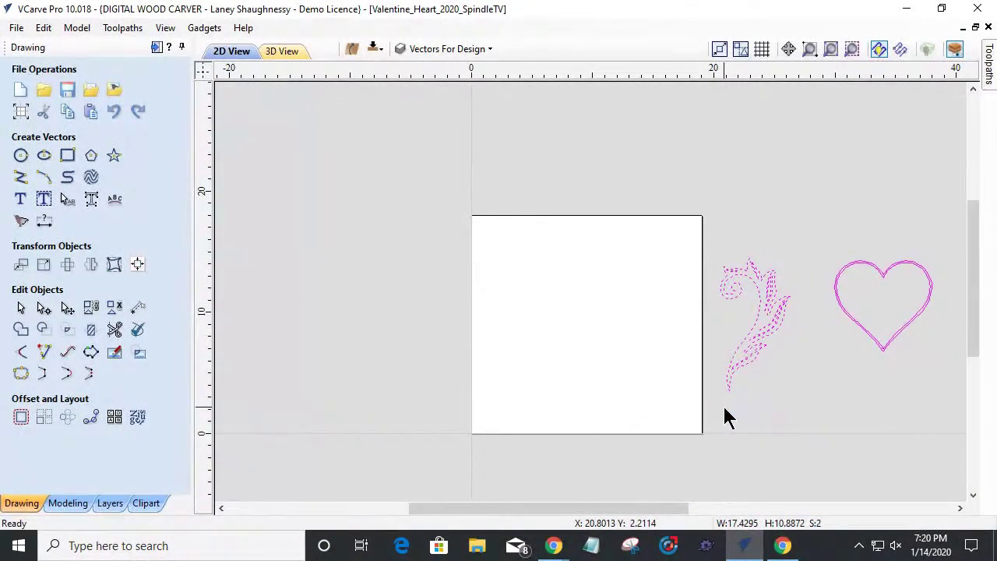
Step: Hide the Vectors For Design layer and make Class Orignal the active layer
{"action": "left_click", "coordinate": [432, 49]}
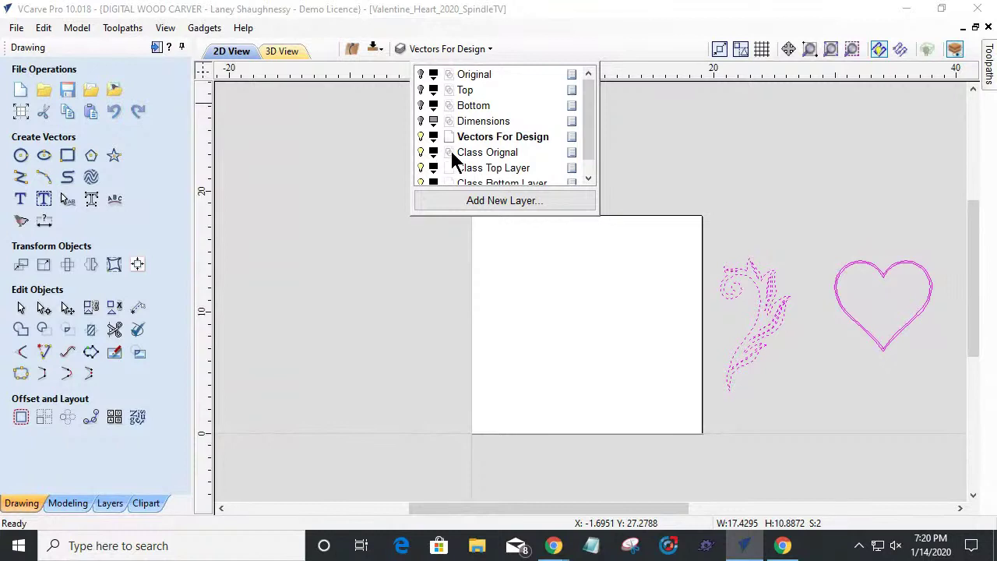
{"action": "left_click", "coordinate": [422, 138]}
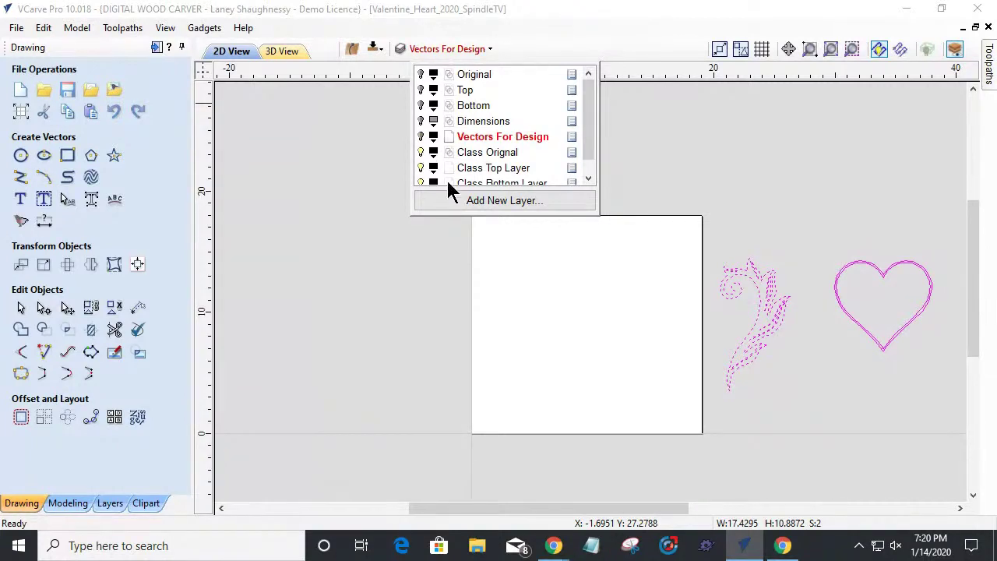
{"action": "left_click", "coordinate": [473, 153]}
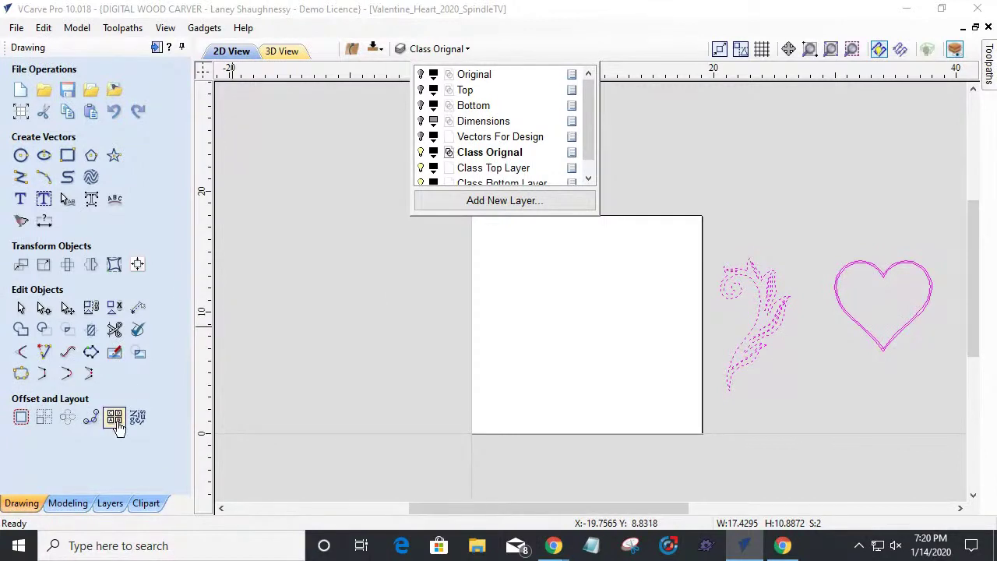
Step: Display the full layers list, try activating Class Top Layer, return to Class Orignal, and deselect the vectors
{"action": "left_click", "coordinate": [105, 508]}
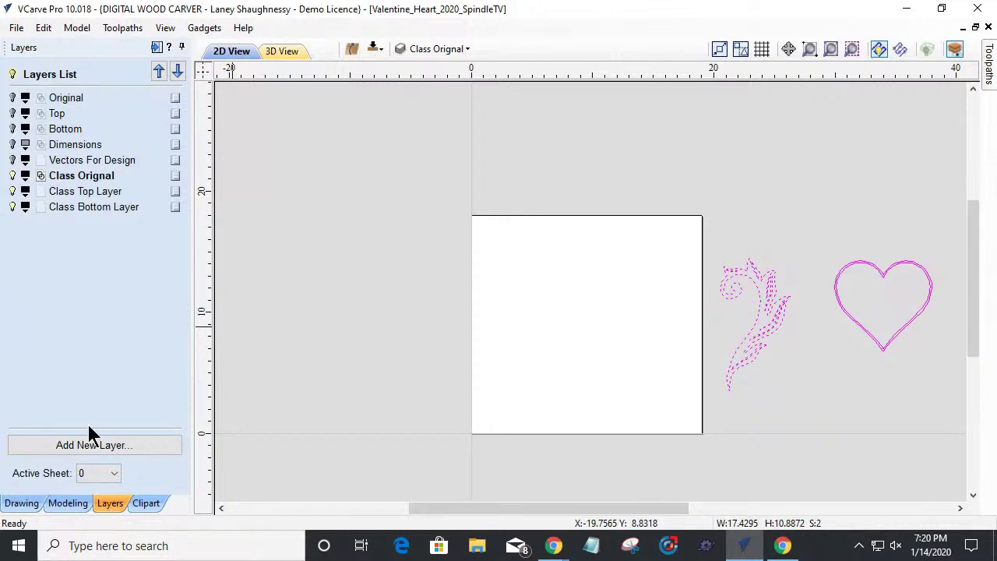
{"action": "left_click", "coordinate": [485, 48]}
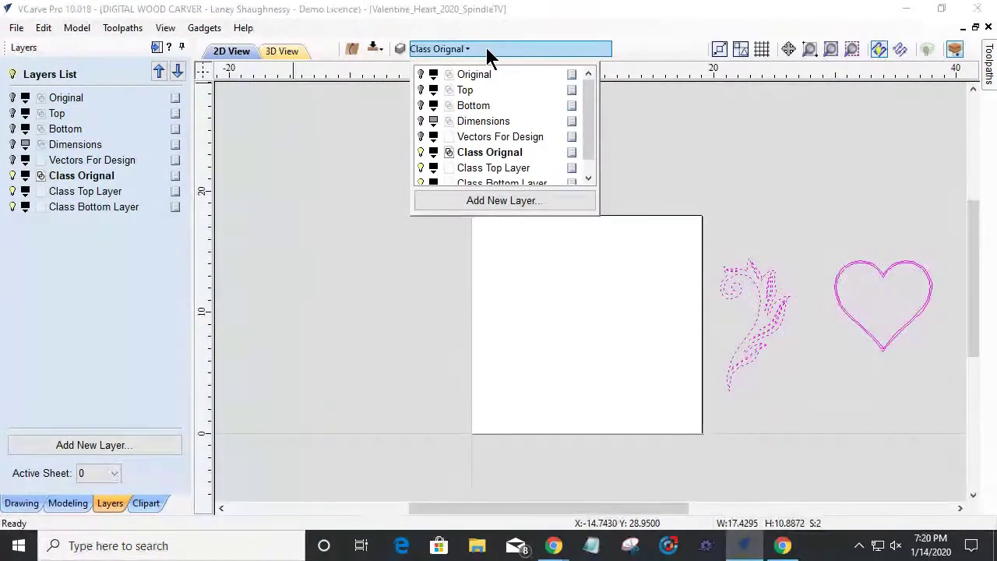
{"action": "left_click", "coordinate": [492, 171]}
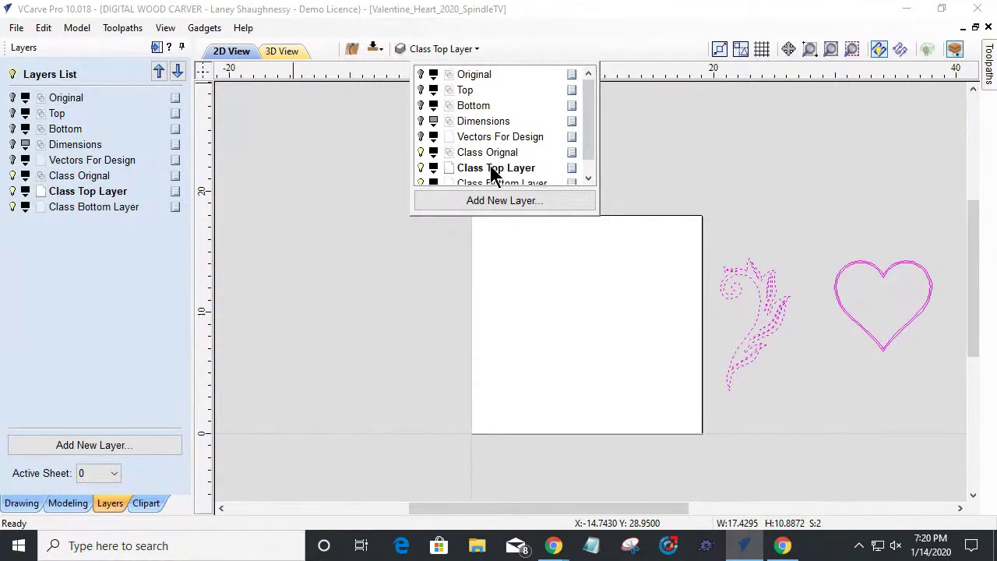
{"action": "left_click", "coordinate": [492, 153]}
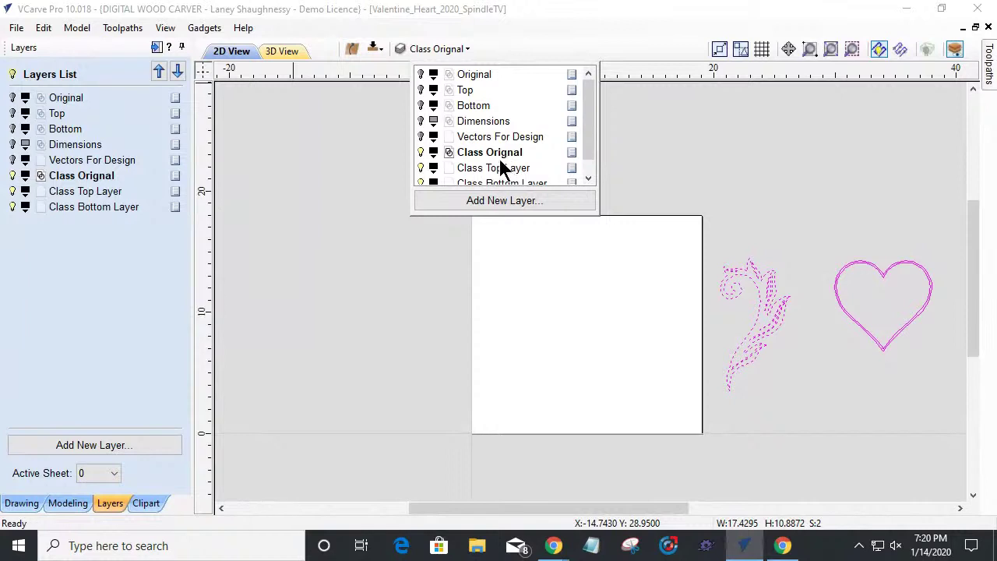
{"action": "left_click", "coordinate": [434, 265]}
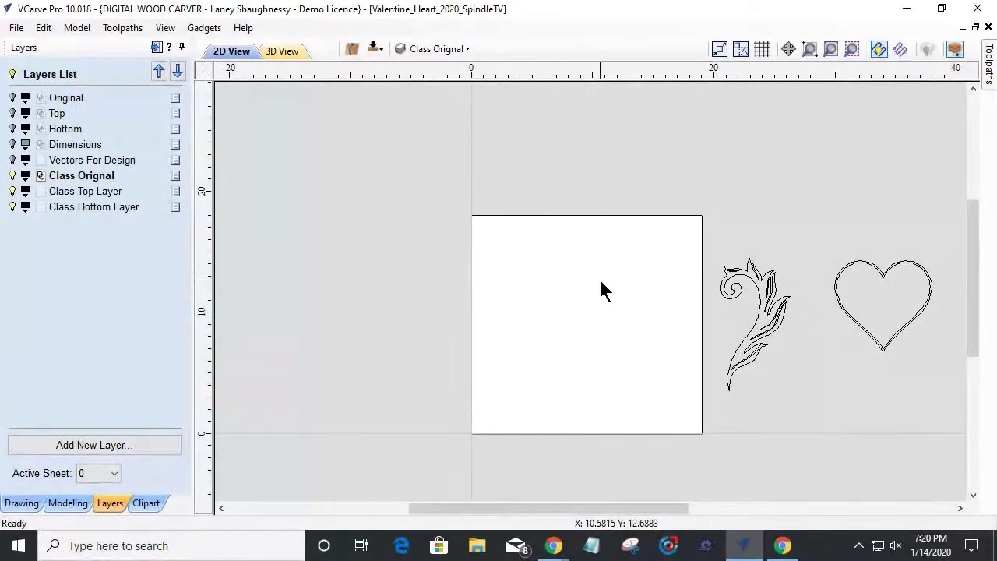
Step: Select the leaf ornament and the heart together and center them in the material
{"action": "scroll", "coordinate": [601, 290], "scroll_direction": "down", "scroll_amount": 2}
{"action": "key", "text": "ctrl+a"}
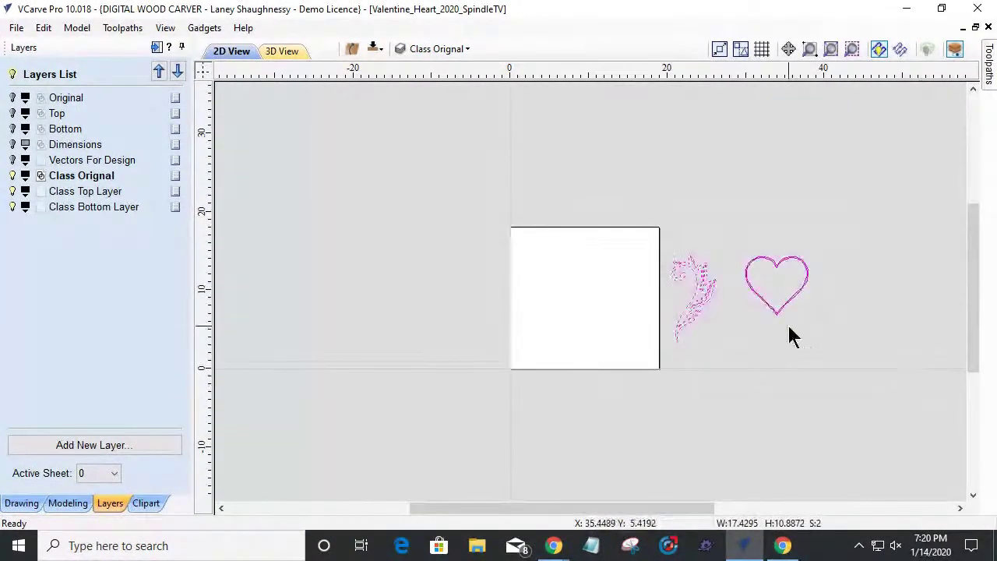
{"action": "scroll", "coordinate": [779, 291], "scroll_direction": "up", "scroll_amount": 4}
{"action": "scroll", "coordinate": [779, 303], "scroll_direction": "down", "scroll_amount": 2}
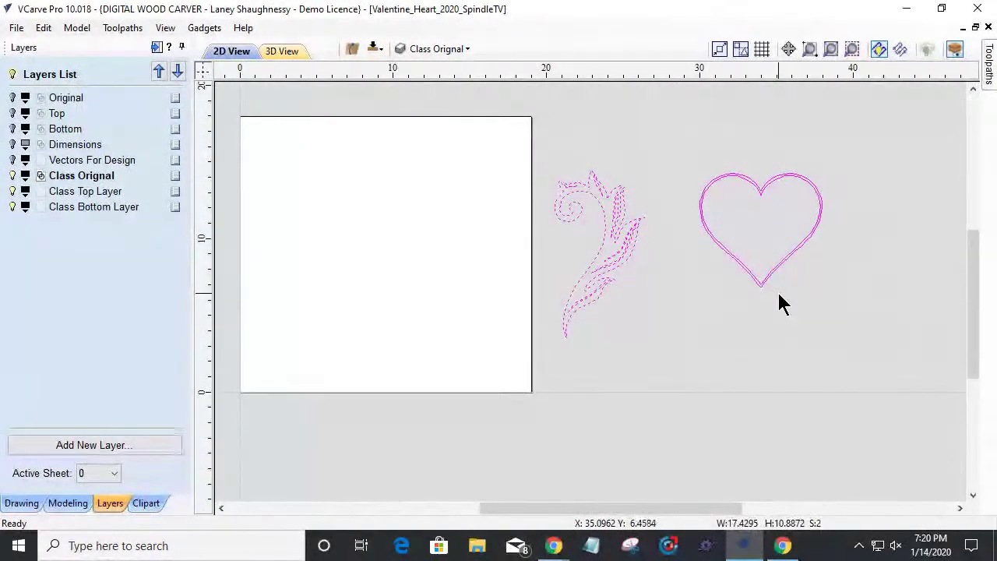
{"action": "key", "text": "F9"}
Step: Examine the placed vectors, then inspect the lower tips of the inner and outer heart outlines up close
{"action": "scroll", "coordinate": [381, 187], "scroll_direction": "up", "scroll_amount": 2}
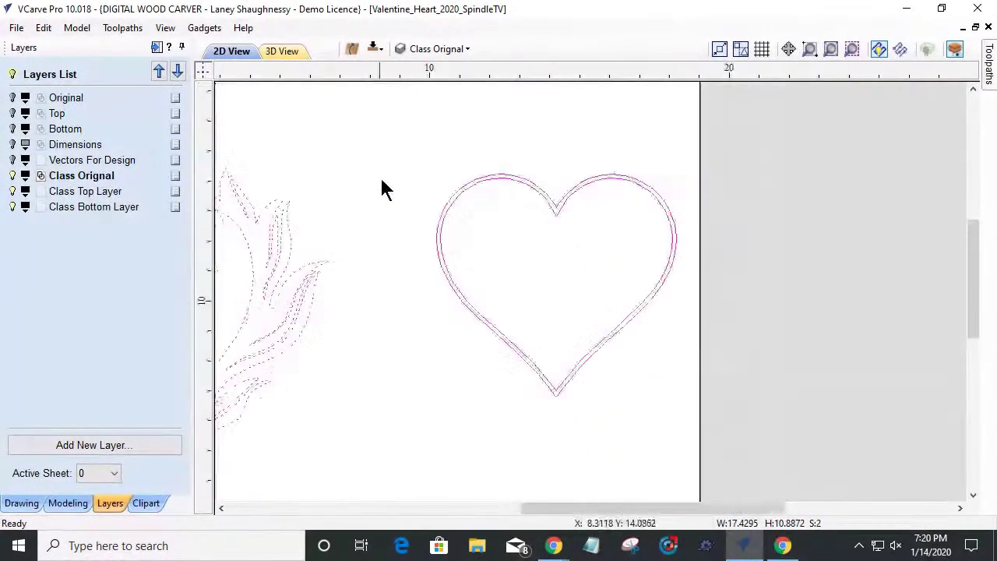
{"action": "scroll", "coordinate": [498, 234], "scroll_direction": "down", "scroll_amount": 3}
{"action": "scroll", "coordinate": [449, 147], "scroll_direction": "up", "scroll_amount": 3}
{"action": "scroll", "coordinate": [449, 147], "scroll_direction": "down", "scroll_amount": 1}
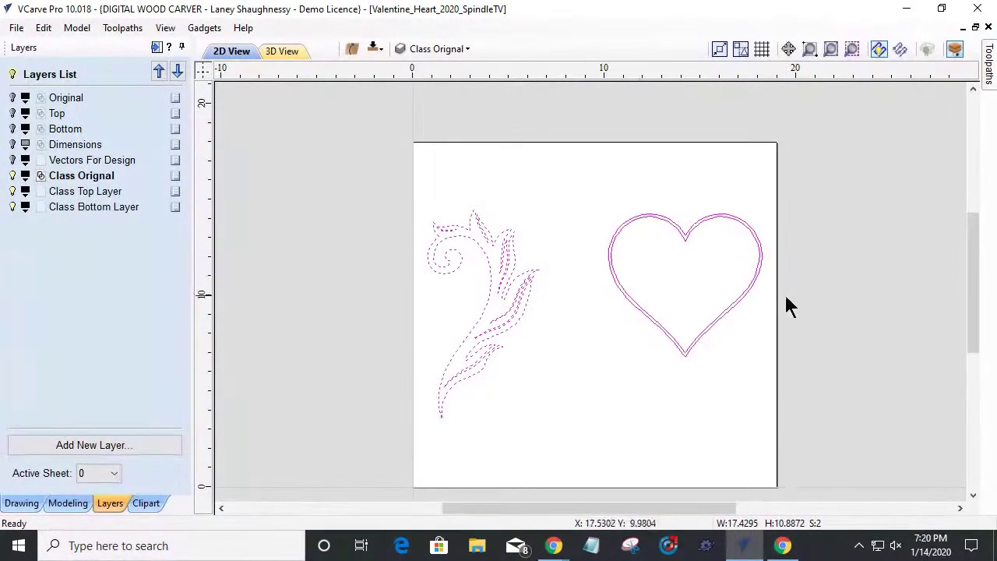
{"action": "scroll", "coordinate": [779, 293], "scroll_direction": "up", "scroll_amount": 2}
{"action": "scroll", "coordinate": [739, 259], "scroll_direction": "up", "scroll_amount": 1}
{"action": "scroll", "coordinate": [733, 257], "scroll_direction": "down", "scroll_amount": 3}
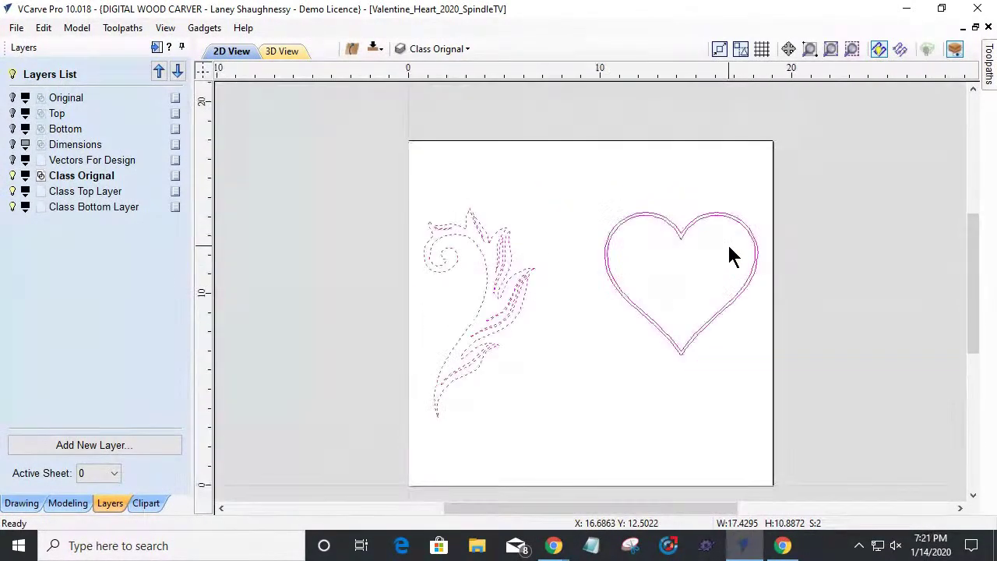
{"action": "scroll", "coordinate": [684, 349], "scroll_direction": "up", "scroll_amount": 3}
{"action": "scroll", "coordinate": [683, 349], "scroll_direction": "down", "scroll_amount": 1}
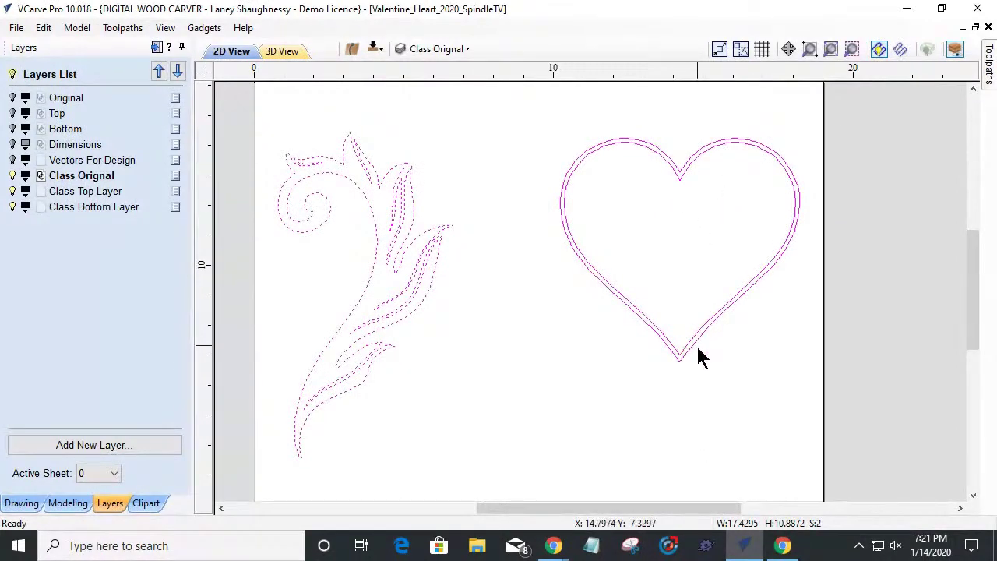
{"action": "scroll", "coordinate": [699, 350], "scroll_direction": "up", "scroll_amount": 5}
{"action": "scroll", "coordinate": [641, 394], "scroll_direction": "up", "scroll_amount": 2}
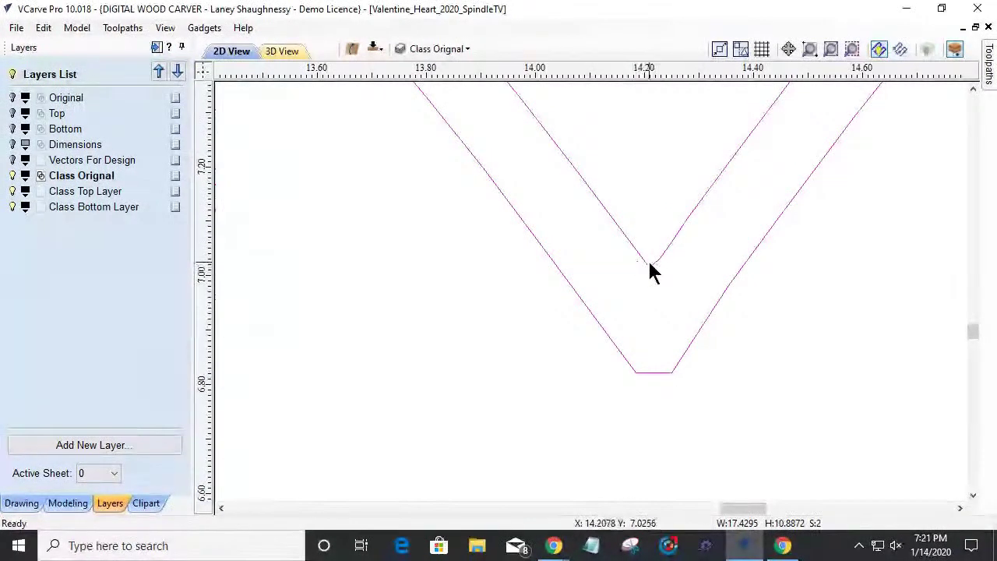
{"action": "scroll", "coordinate": [648, 261], "scroll_direction": "up", "scroll_amount": 3}
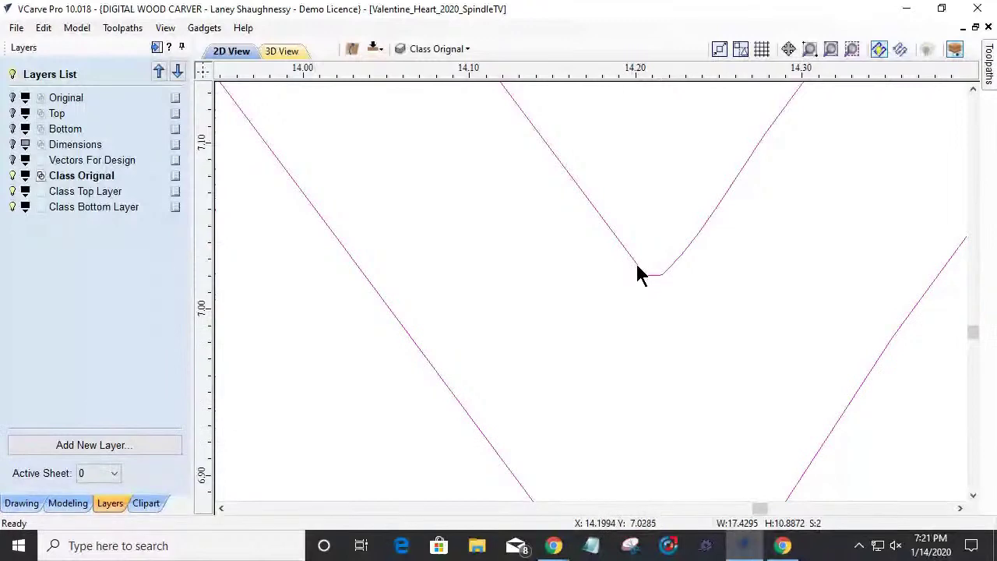
{"action": "scroll", "coordinate": [653, 285], "scroll_direction": "down", "scroll_amount": 10}
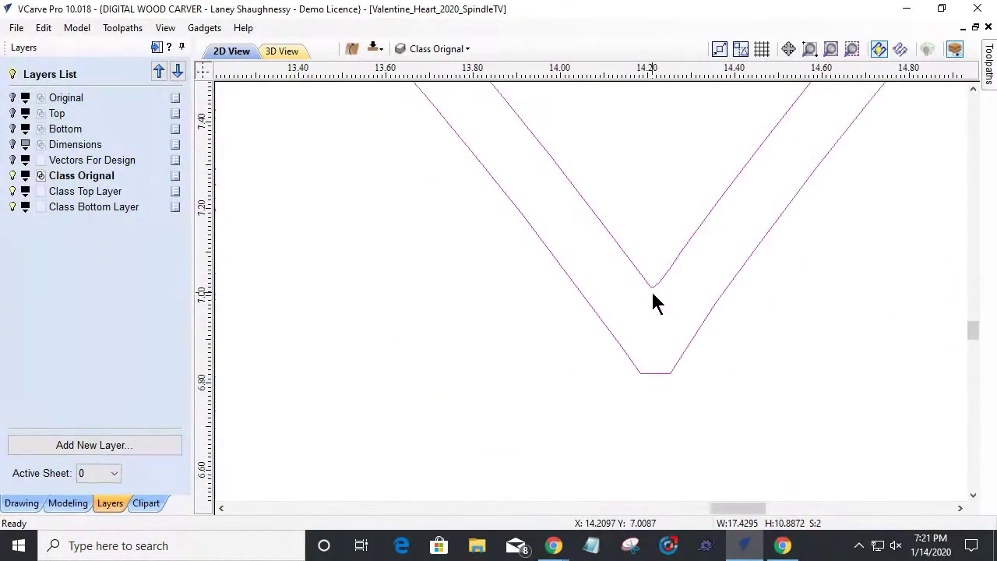
Step: Inspect the top notch of the inner and outer heart outlines up close
{"action": "scroll", "coordinate": [609, 202], "scroll_direction": "up", "scroll_amount": 10}
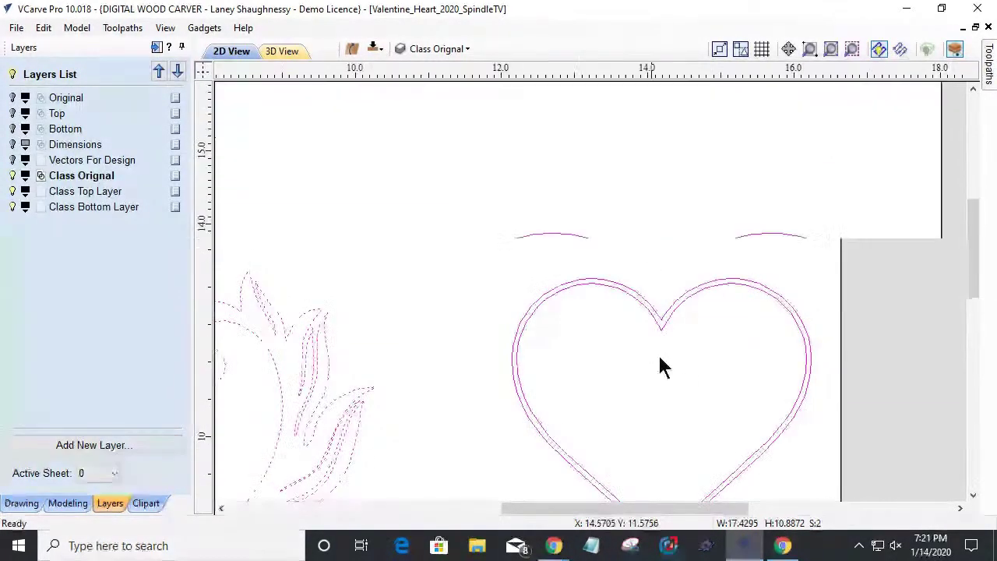
{"action": "scroll", "coordinate": [675, 285], "scroll_direction": "up", "scroll_amount": 4}
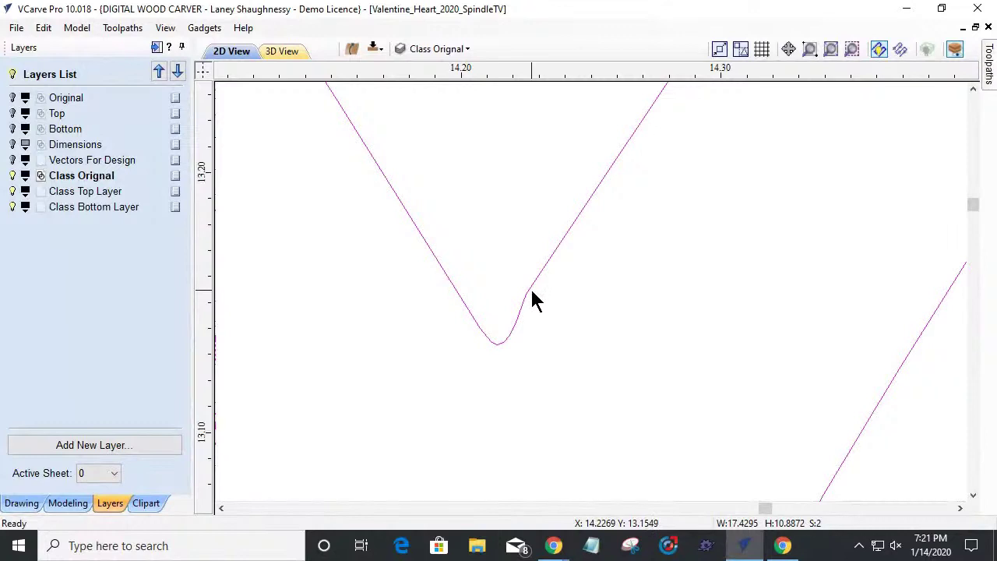
{"action": "scroll", "coordinate": [533, 294], "scroll_direction": "down", "scroll_amount": 1}
{"action": "scroll", "coordinate": [533, 295], "scroll_direction": "down", "scroll_amount": 3}
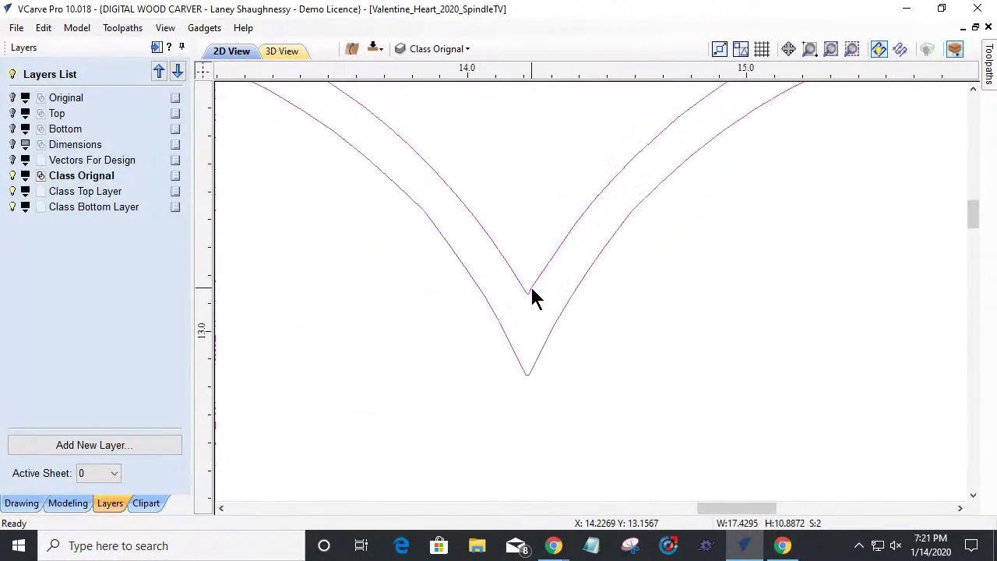
{"action": "scroll", "coordinate": [520, 377], "scroll_direction": "up", "scroll_amount": 5}
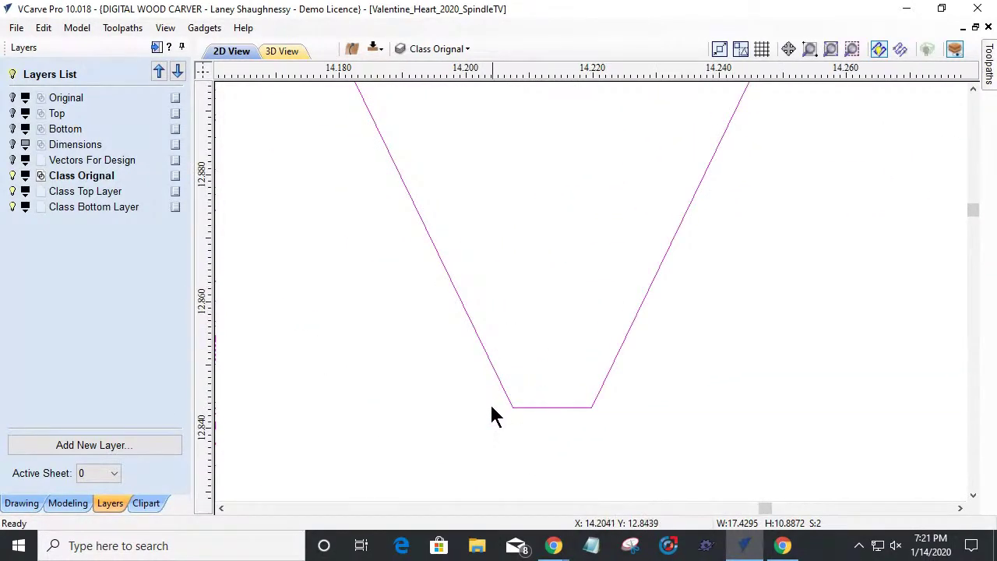
{"action": "scroll", "coordinate": [559, 379], "scroll_direction": "down", "scroll_amount": 13}
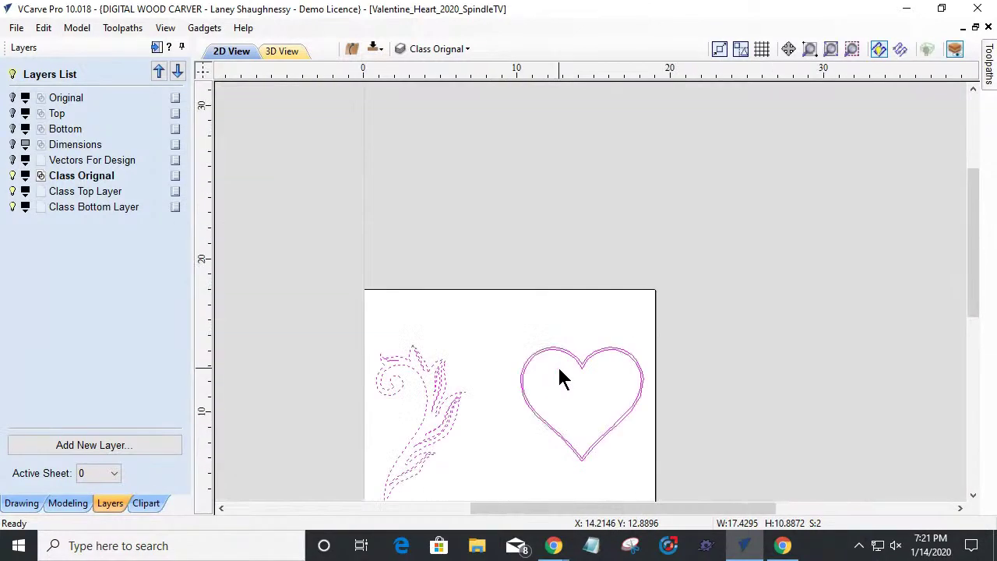
{"action": "scroll", "coordinate": [637, 400], "scroll_direction": "up", "scroll_amount": 1}
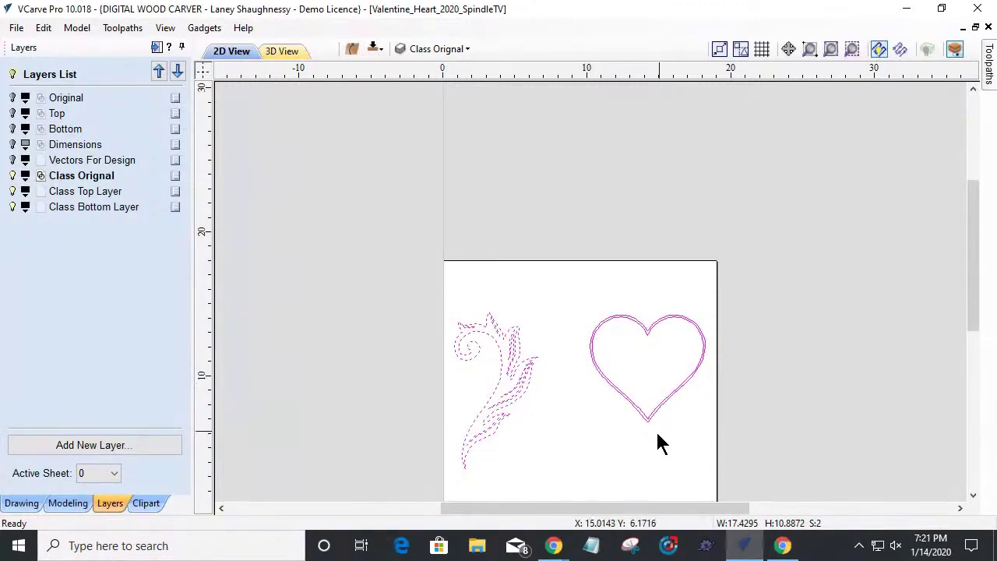
Step: Deselect all vectors and check whether the heart's inner and outer outlines select together as one object
{"action": "left_click", "coordinate": [568, 437]}
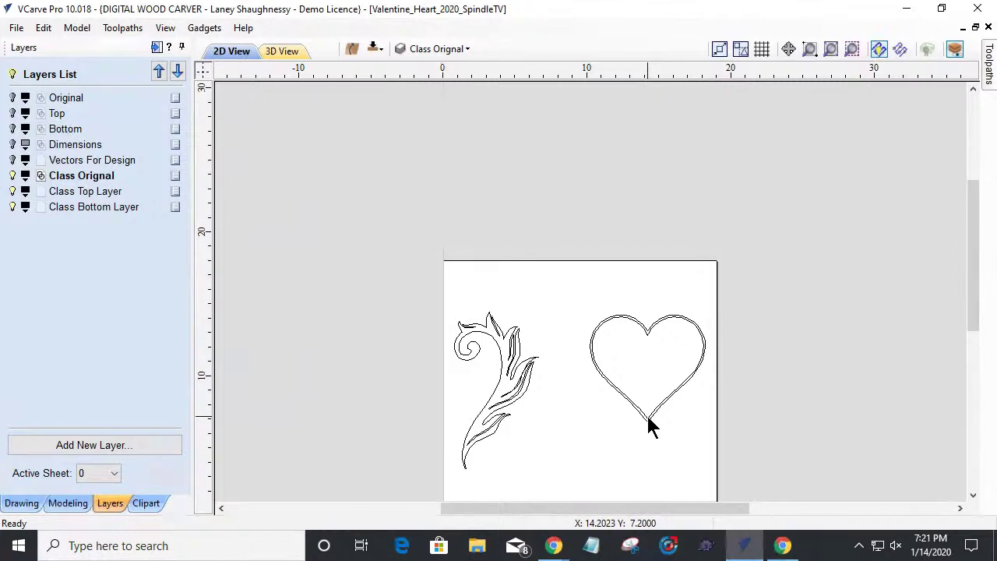
{"action": "scroll", "coordinate": [669, 428], "scroll_direction": "up", "scroll_amount": 3}
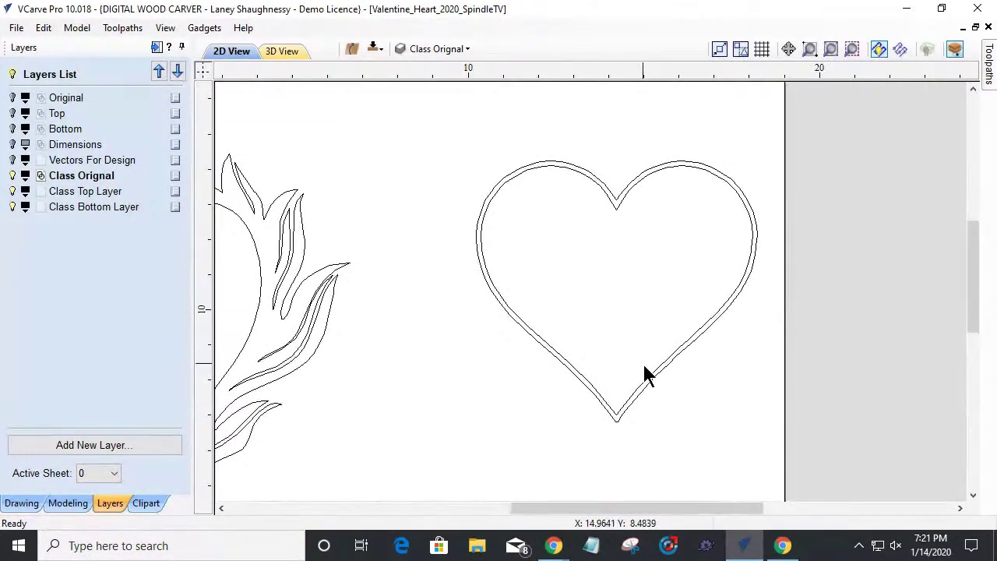
{"action": "left_click", "coordinate": [638, 394]}
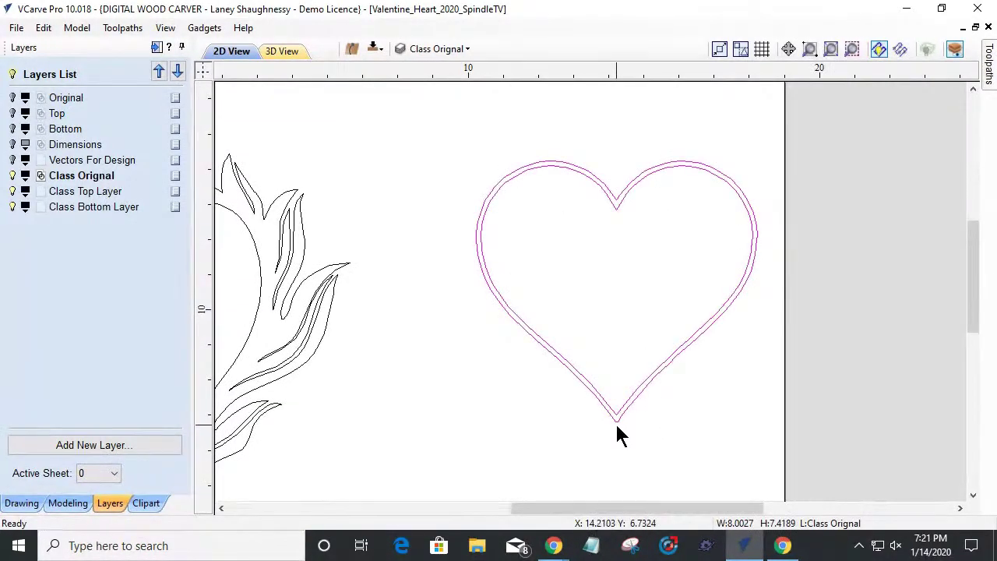
{"action": "scroll", "coordinate": [638, 394], "scroll_direction": "up", "scroll_amount": 2}
{"action": "scroll", "coordinate": [639, 394], "scroll_direction": "down", "scroll_amount": 2}
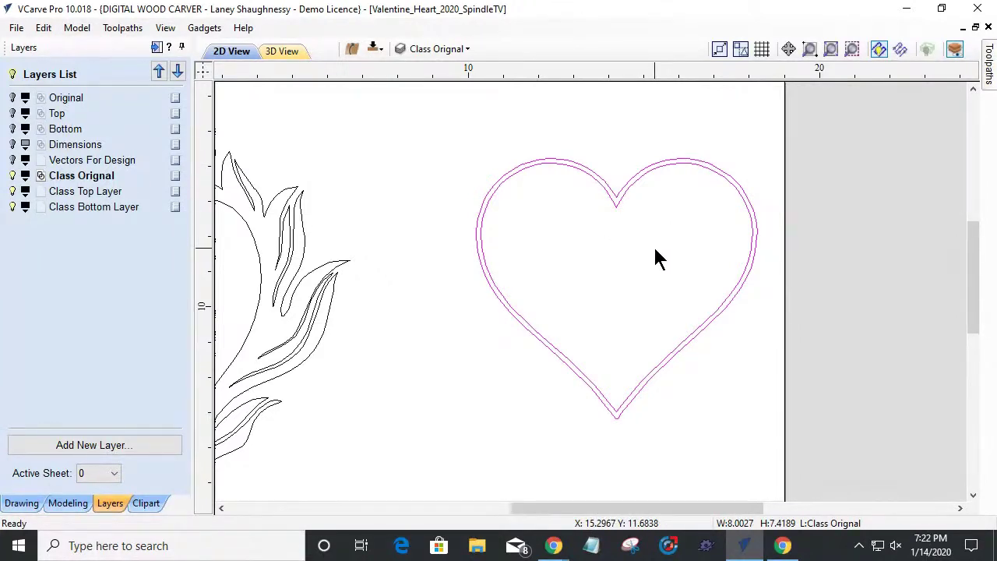
{"action": "left_click", "coordinate": [576, 232]}
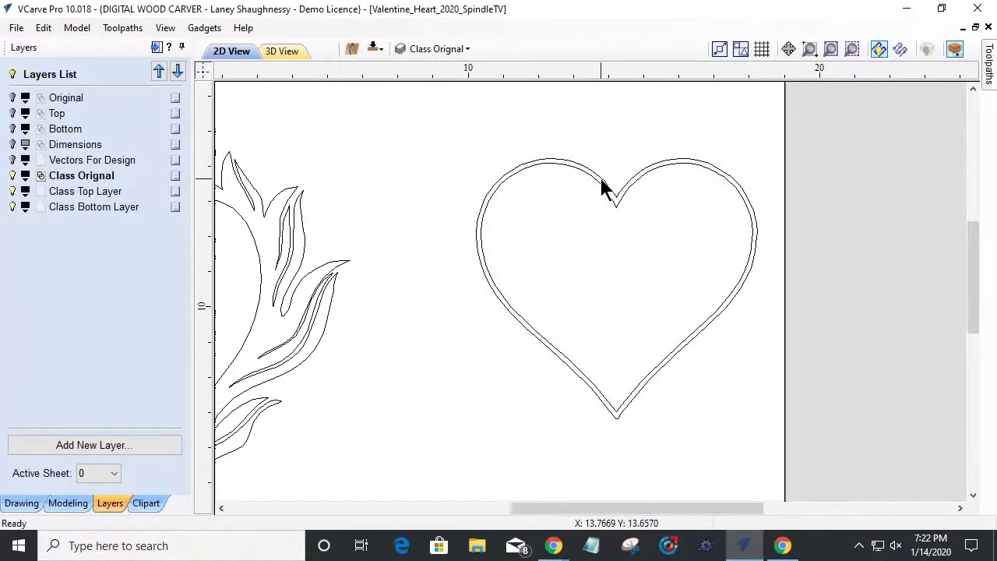
{"action": "left_click", "coordinate": [601, 187]}
{"action": "left_click", "coordinate": [603, 181]}
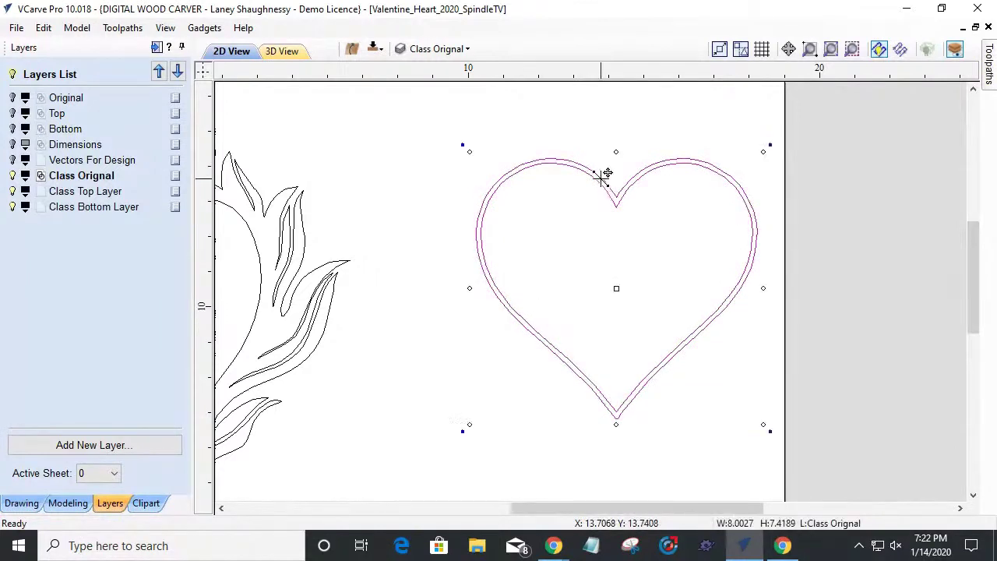
{"action": "left_click", "coordinate": [591, 305]}
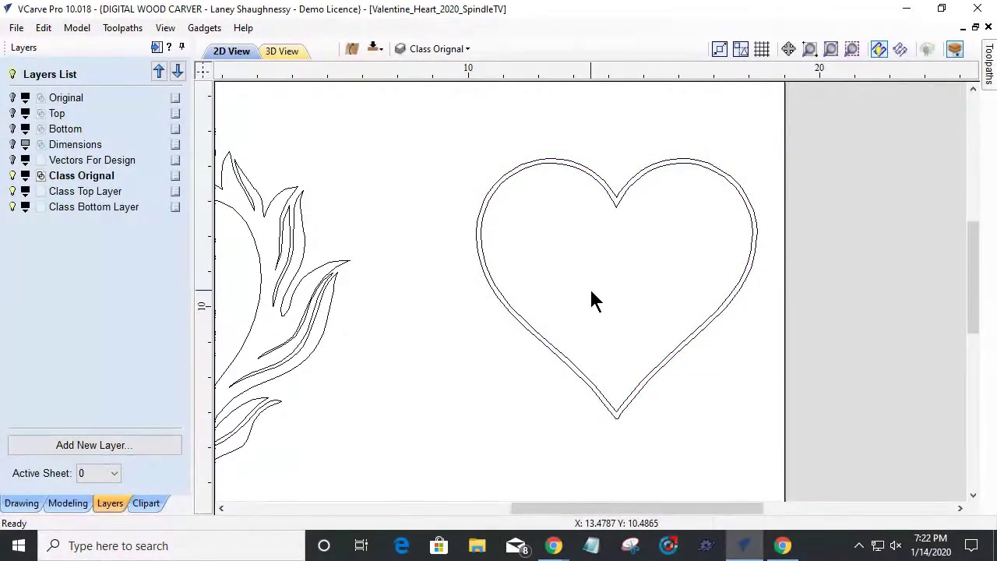
Step: Ungroup the heart and select its inner outline on its own
{"action": "left_click", "coordinate": [534, 333]}
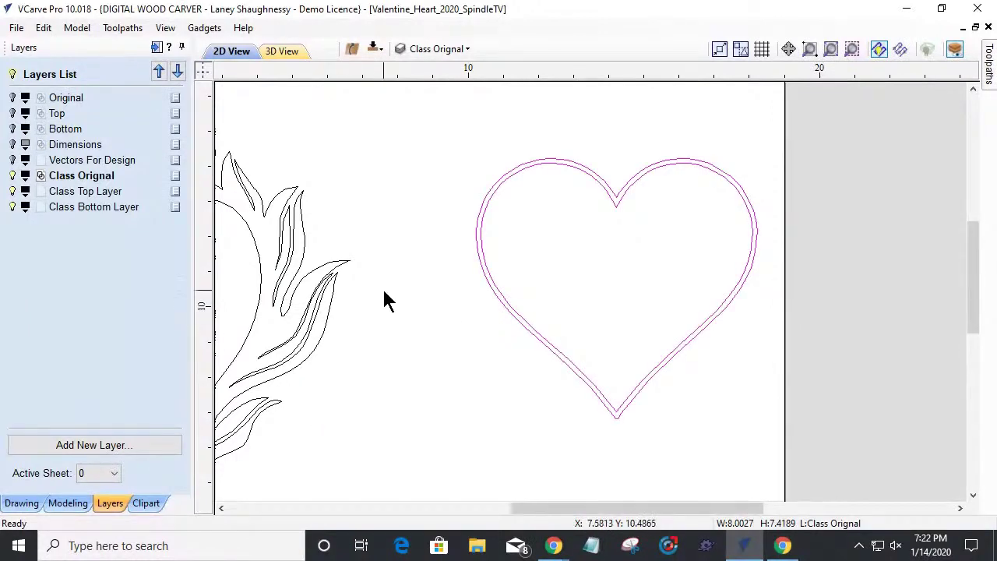
{"action": "left_click", "coordinate": [11, 506]}
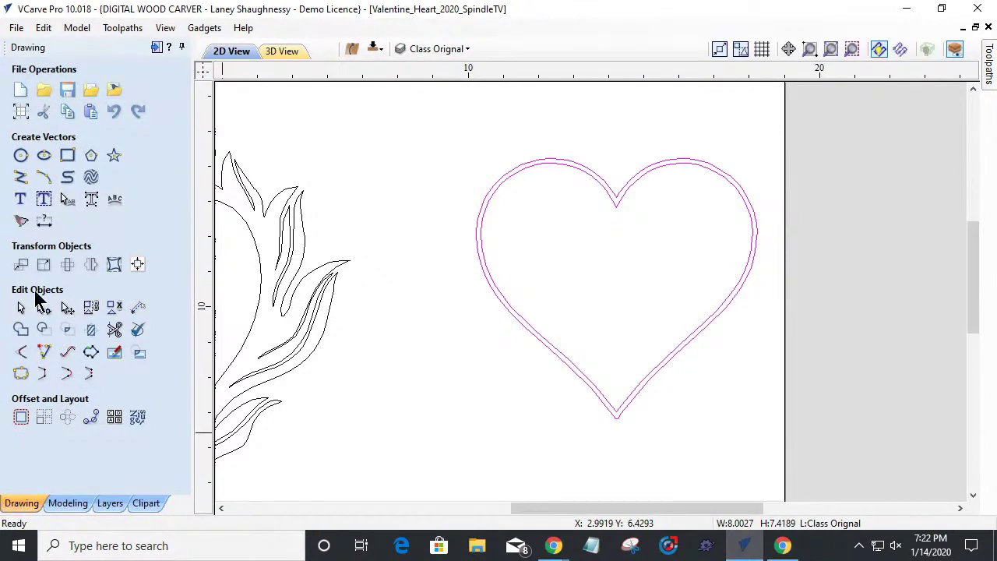
{"action": "left_click", "coordinate": [113, 310]}
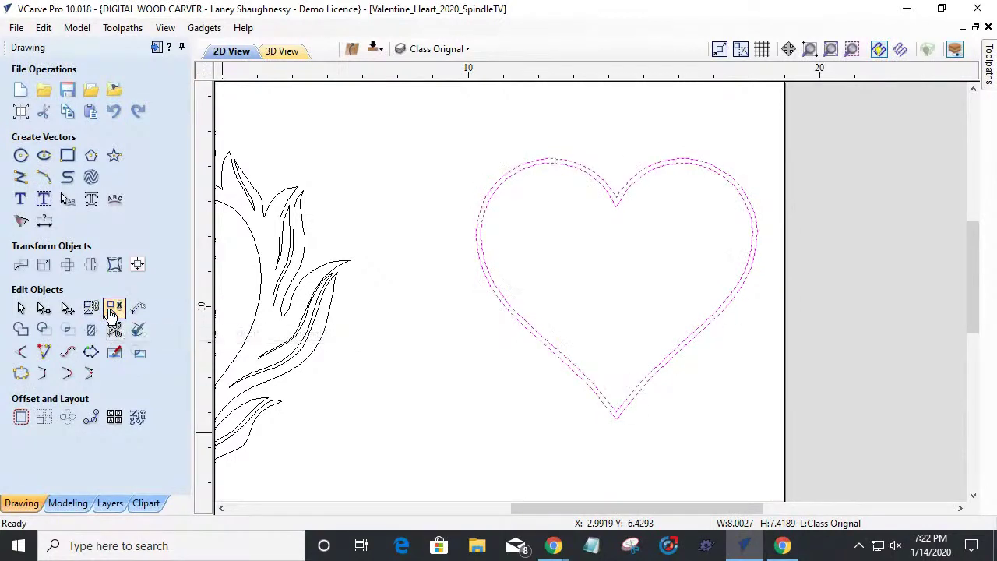
{"action": "left_click", "coordinate": [519, 252]}
{"action": "left_click", "coordinate": [503, 179]}
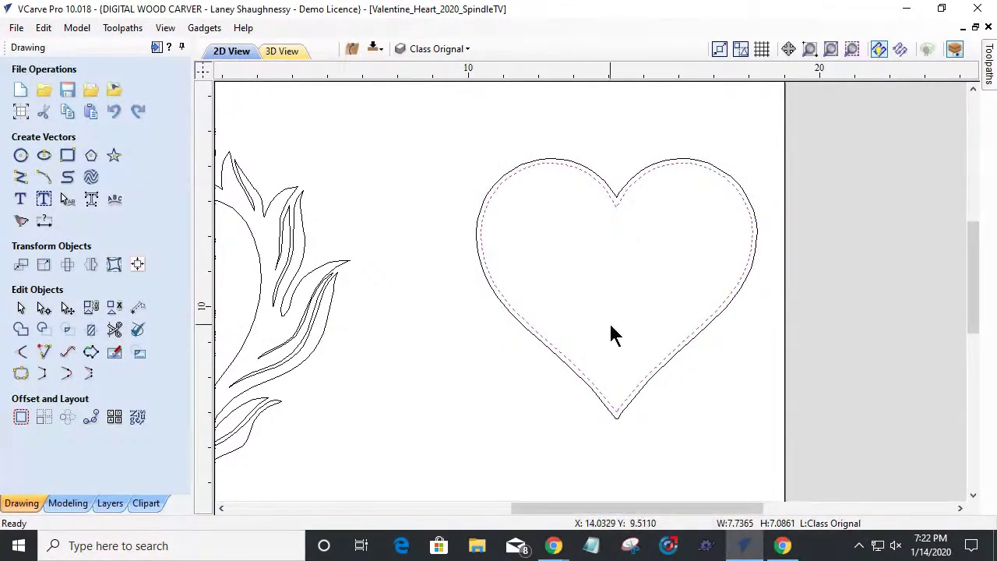
Step: Select the outer heart outline and delete the flat horizontal span at its lower tip in node editing
{"action": "left_click", "coordinate": [489, 315]}
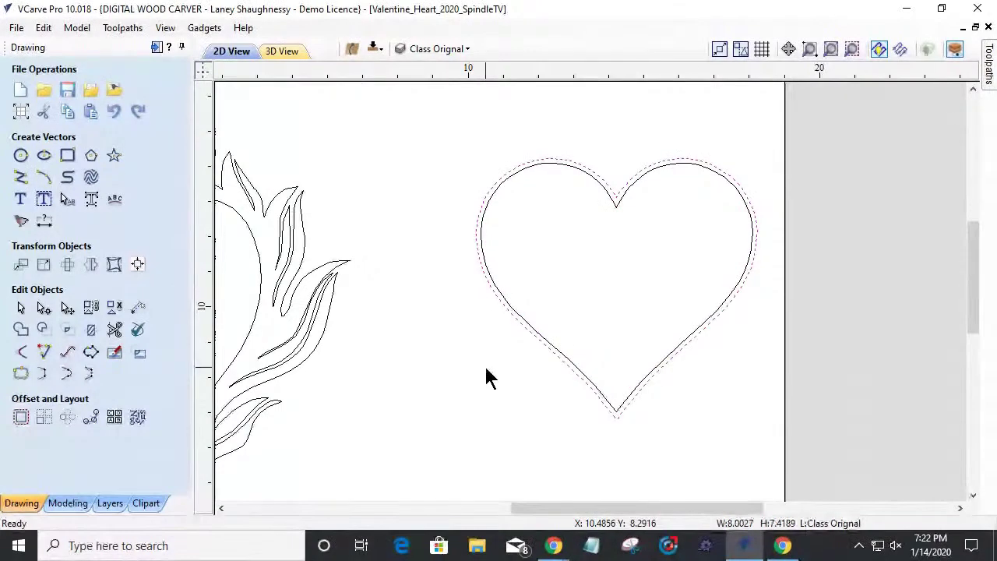
{"action": "scroll", "coordinate": [650, 438], "scroll_direction": "up", "scroll_amount": 3}
{"action": "scroll", "coordinate": [512, 405], "scroll_direction": "up", "scroll_amount": 8}
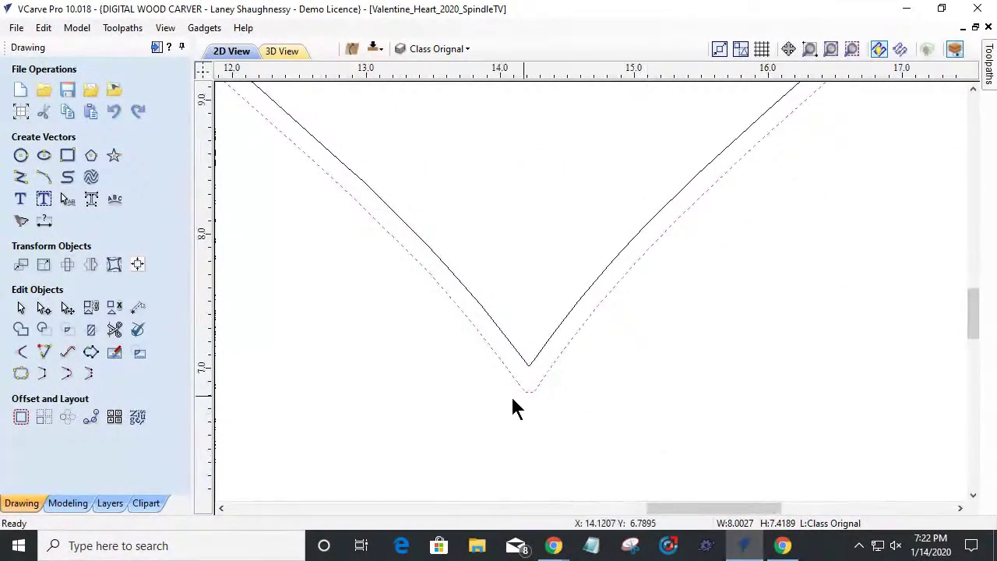
{"action": "scroll", "coordinate": [501, 366], "scroll_direction": "up", "scroll_amount": 2}
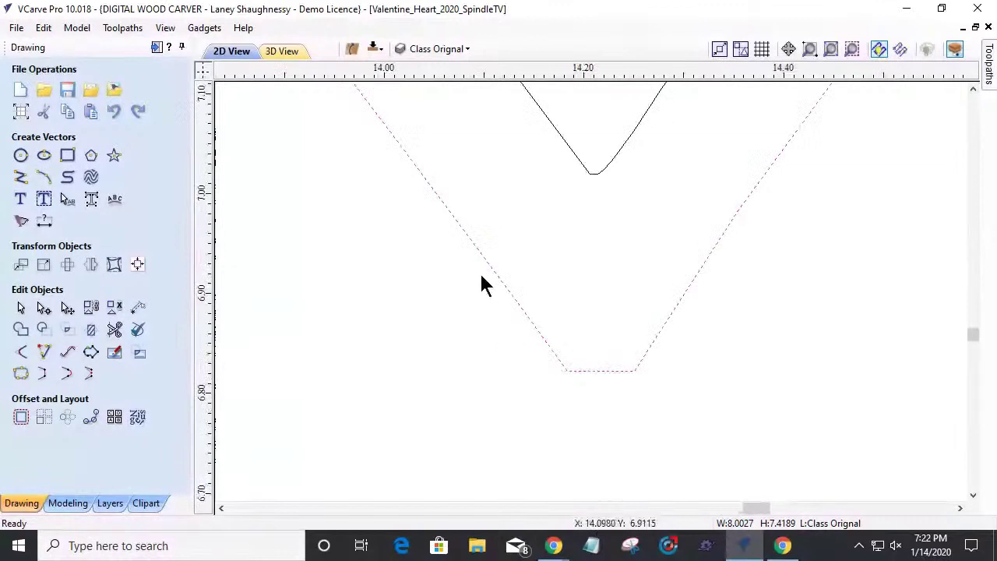
{"action": "scroll", "coordinate": [623, 427], "scroll_direction": "up", "scroll_amount": 1}
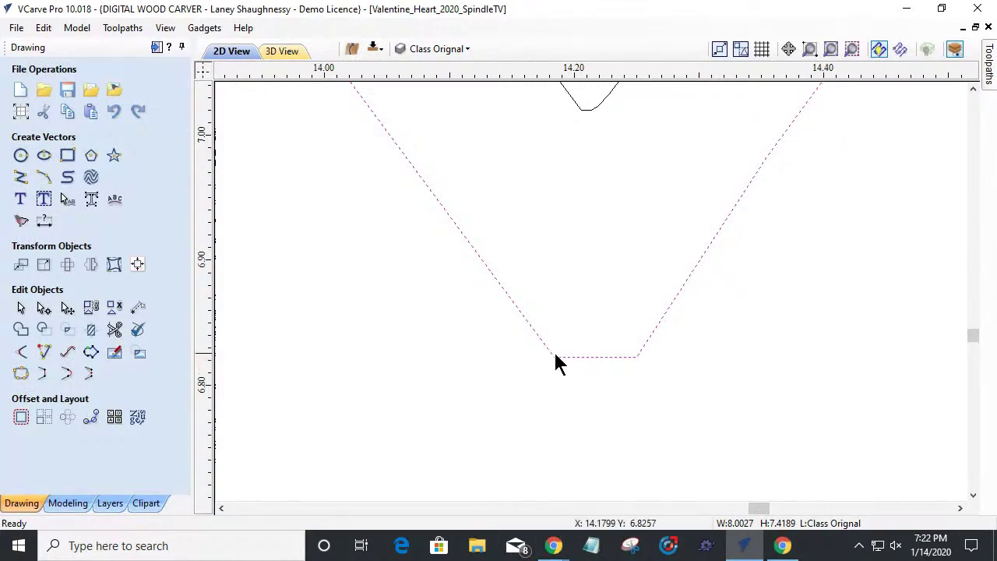
{"action": "left_click", "coordinate": [42, 309]}
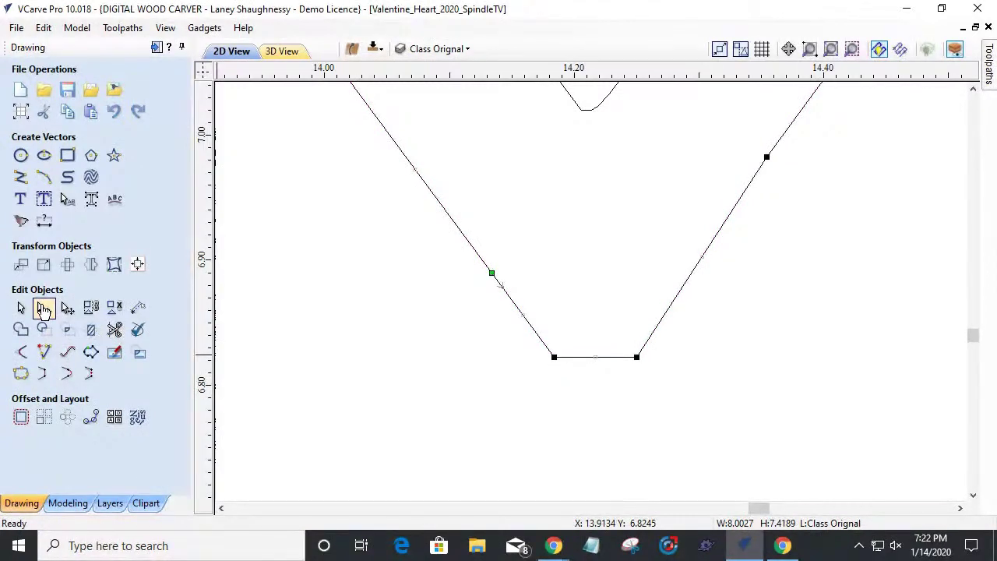
{"action": "right_click", "coordinate": [577, 361]}
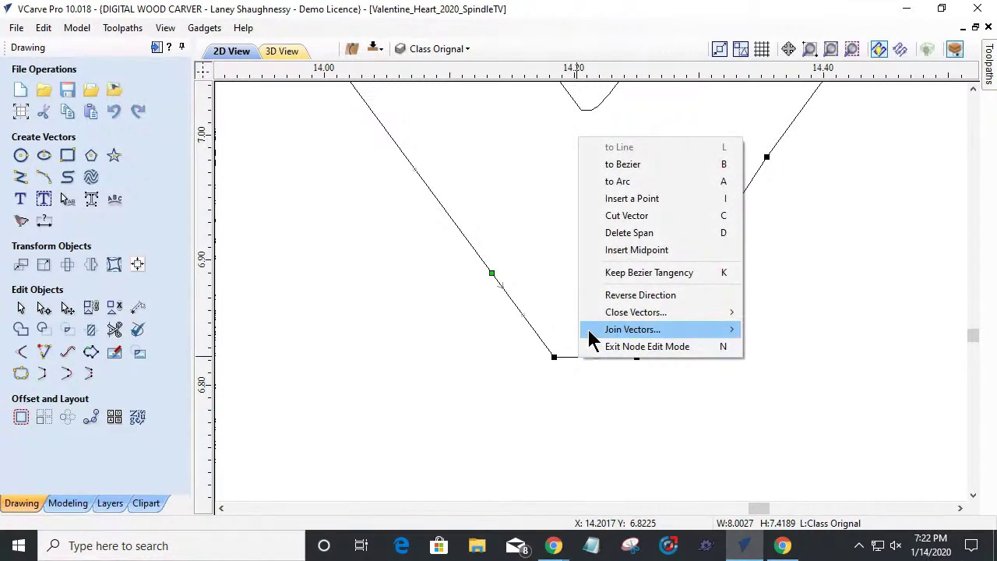
{"action": "left_click", "coordinate": [629, 232]}
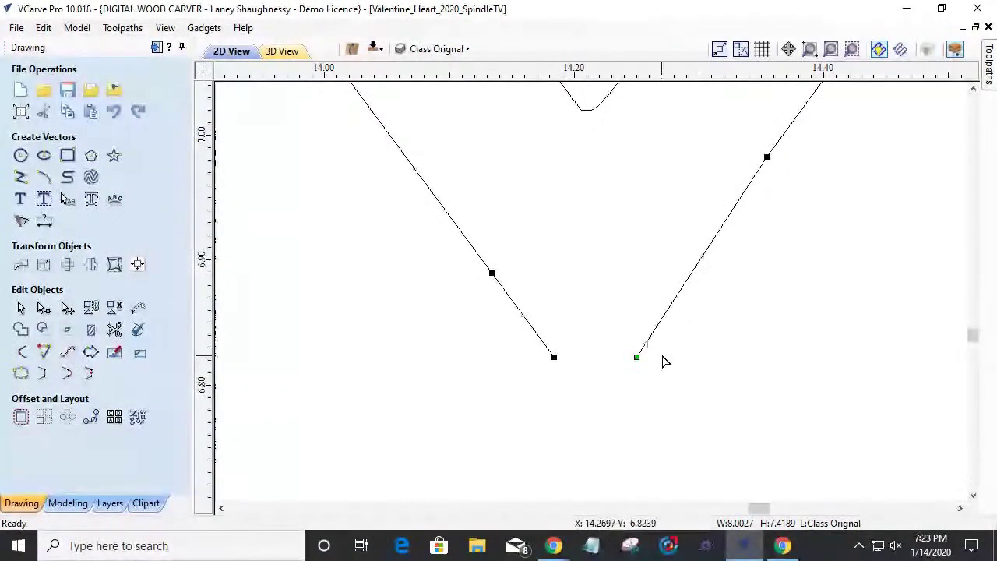
Step: Extend the outer heart's two open ends to a common intersection that forms a sharp lower tip
{"action": "left_click", "coordinate": [44, 355]}
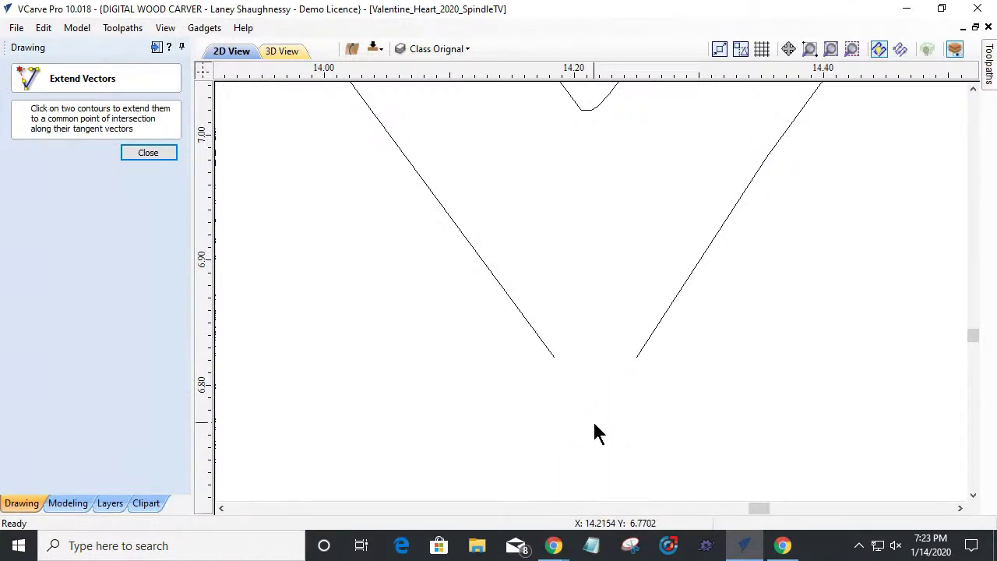
{"action": "left_click", "coordinate": [560, 343]}
{"action": "left_click", "coordinate": [639, 356]}
{"action": "scroll", "coordinate": [633, 370], "scroll_direction": "down", "scroll_amount": 3}
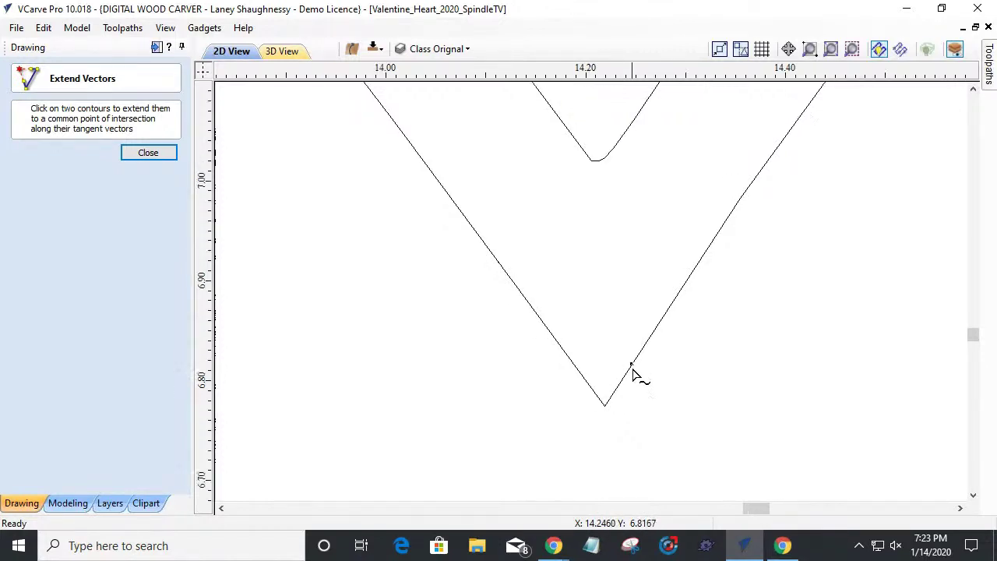
{"action": "scroll", "coordinate": [615, 241], "scroll_direction": "up", "scroll_amount": 2}
{"action": "scroll", "coordinate": [627, 280], "scroll_direction": "up", "scroll_amount": 1}
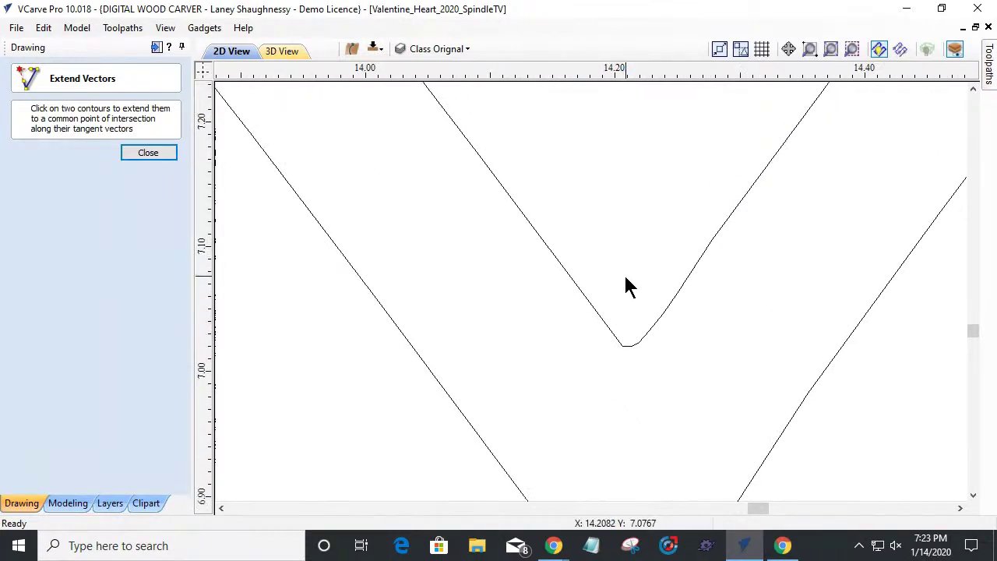
{"action": "scroll", "coordinate": [629, 311], "scroll_direction": "up", "scroll_amount": 1}
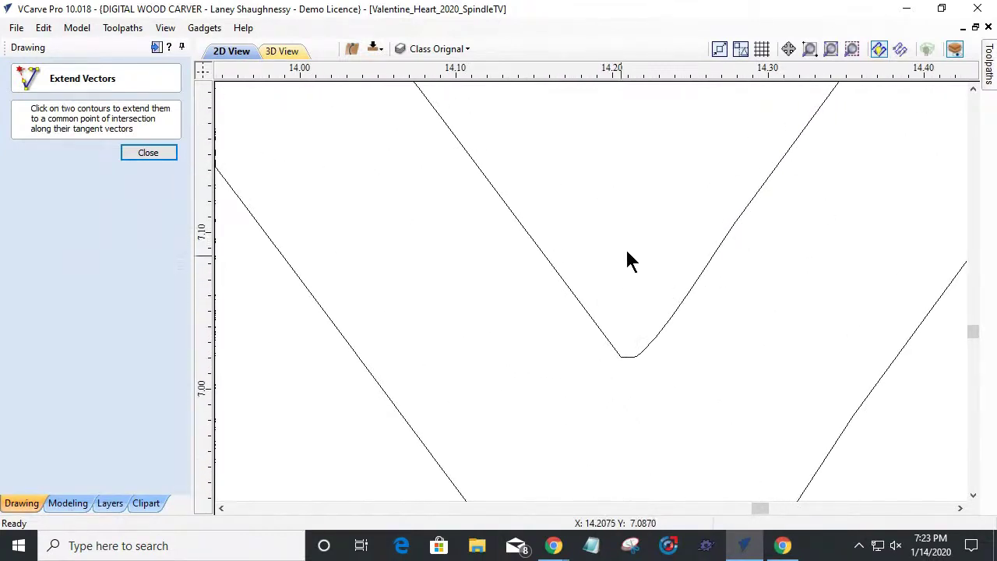
{"action": "left_click", "coordinate": [138, 153]}
Step: Enter node editing on the inner heart outline and pick the Bezier handle beside its lower tip
{"action": "left_click", "coordinate": [43, 309]}
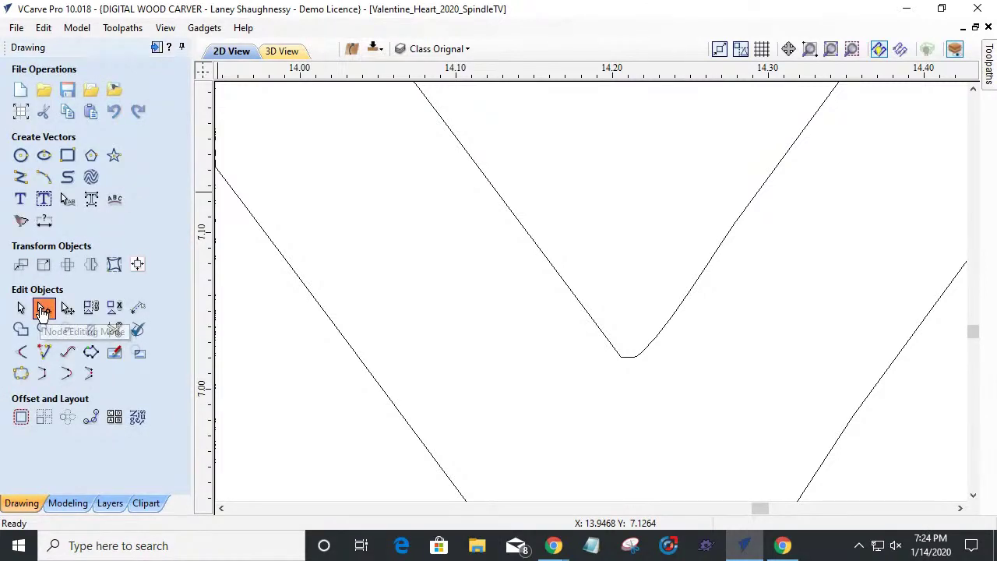
{"action": "left_click", "coordinate": [658, 340]}
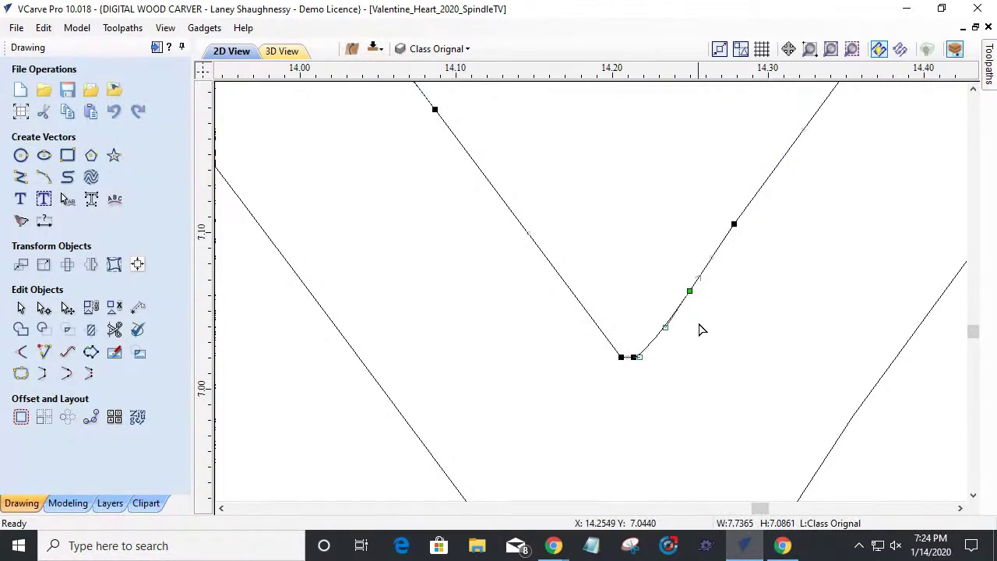
{"action": "scroll", "coordinate": [699, 330], "scroll_direction": "up", "scroll_amount": 3}
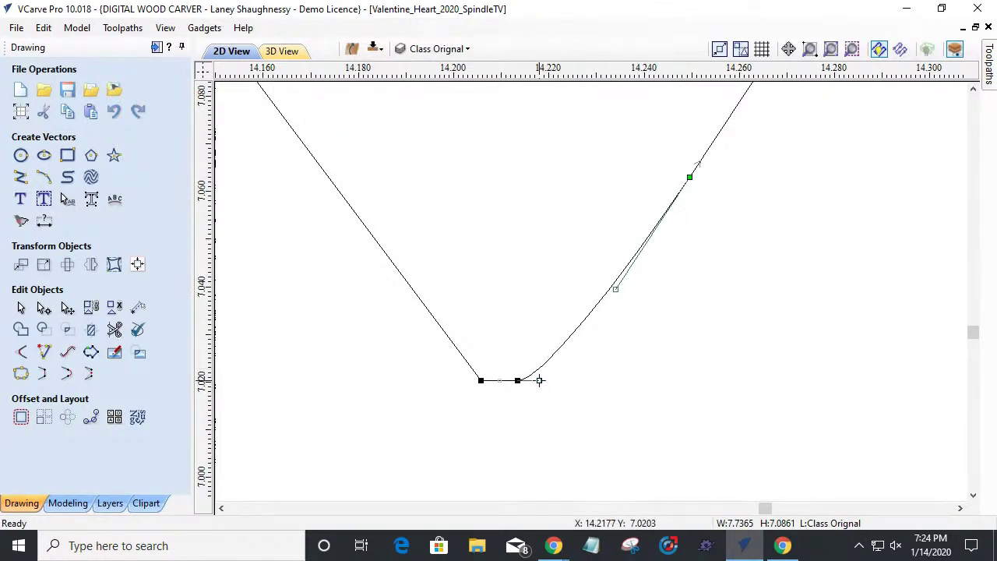
{"action": "mouse_move", "coordinate": [539, 380]}
{"action": "left_mouse_down"}
{"action": "mouse_move", "coordinate": [554, 394]}
{"action": "mouse_move", "coordinate": [536, 381]}
{"action": "left_mouse_up"}
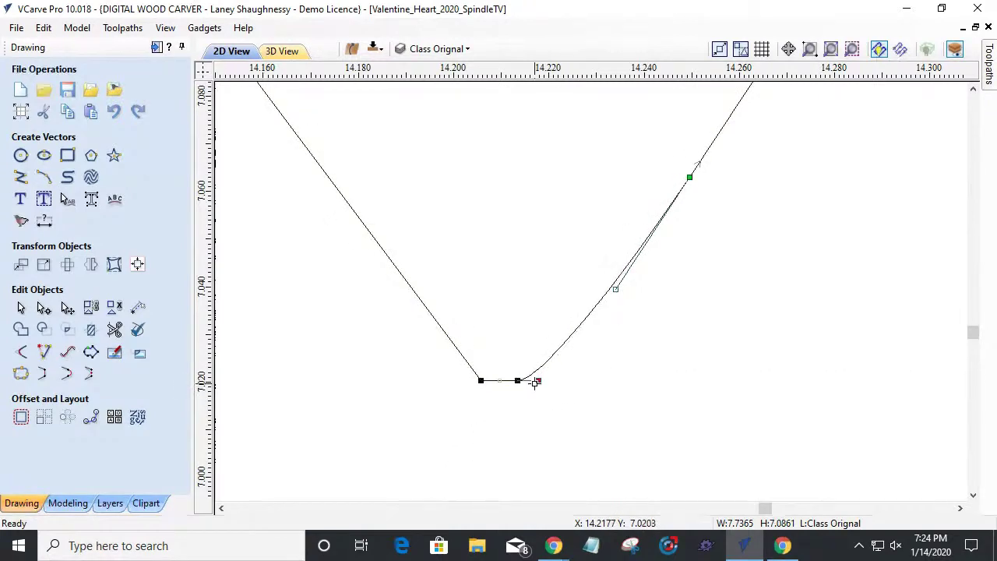
Step: Try converting the curved span beside the inner heart's lower tip to a line, and undo the conversion
{"action": "right_click", "coordinate": [567, 344]}
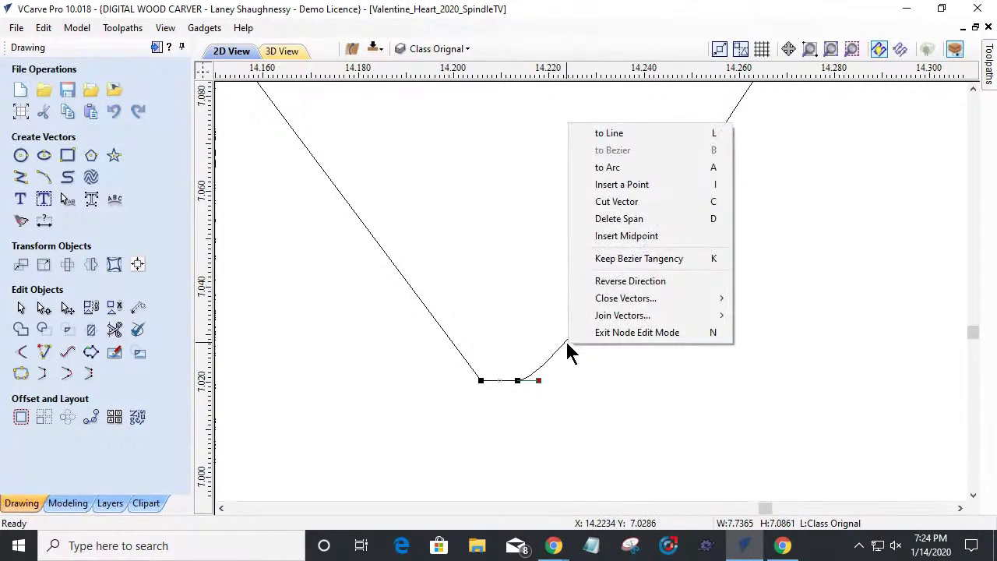
{"action": "left_click", "coordinate": [612, 135]}
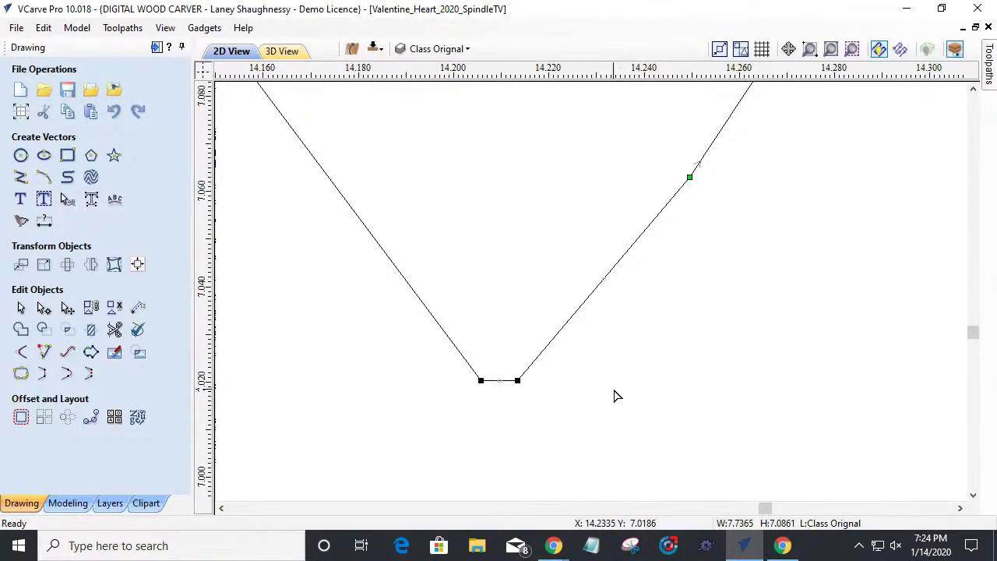
{"action": "key", "text": "c"}
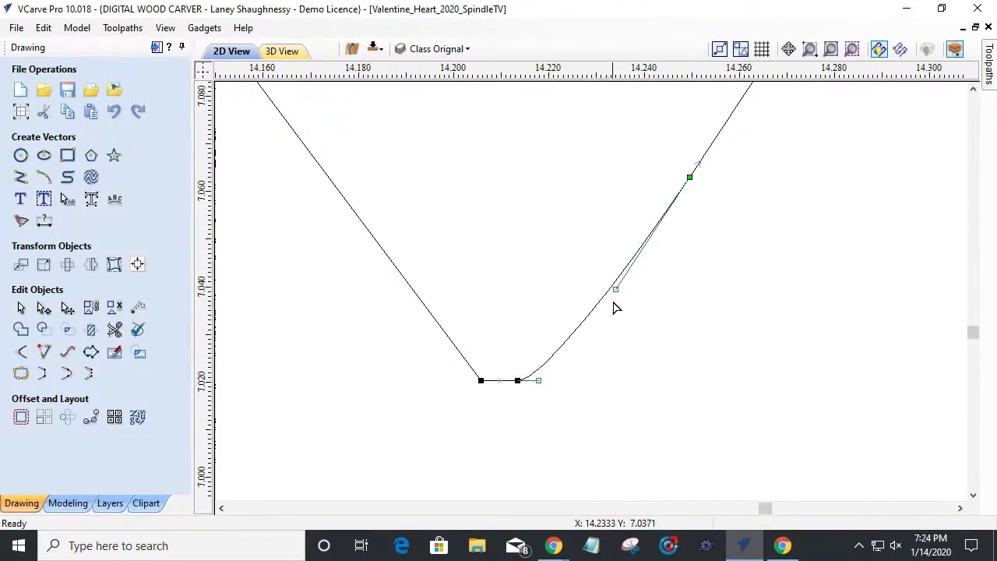
Step: Delete the straight line span on the inner heart's right side, just above the short spans at its lower tip
{"action": "scroll", "coordinate": [693, 174], "scroll_direction": "down", "scroll_amount": 8}
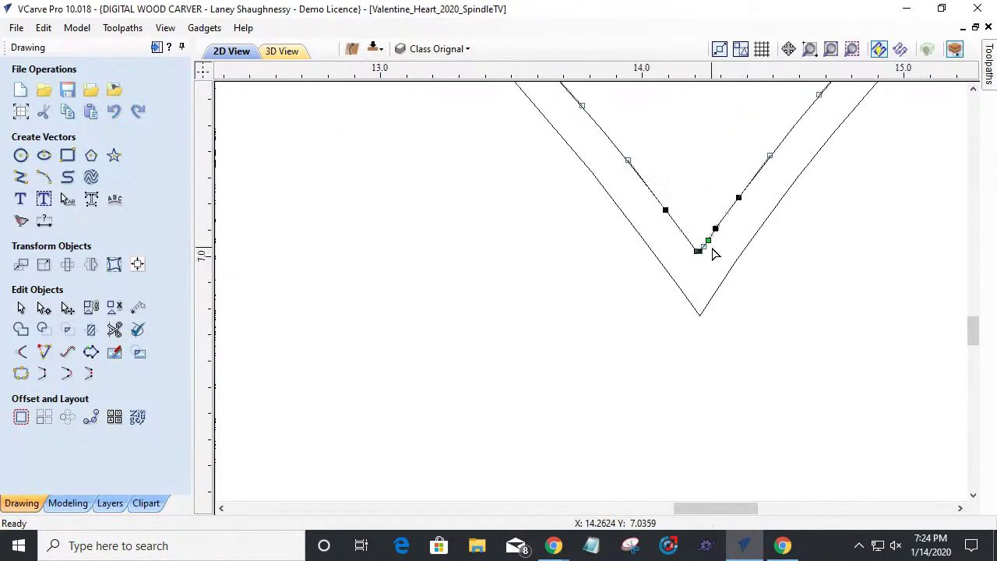
{"action": "scroll", "coordinate": [715, 251], "scroll_direction": "down", "scroll_amount": 6}
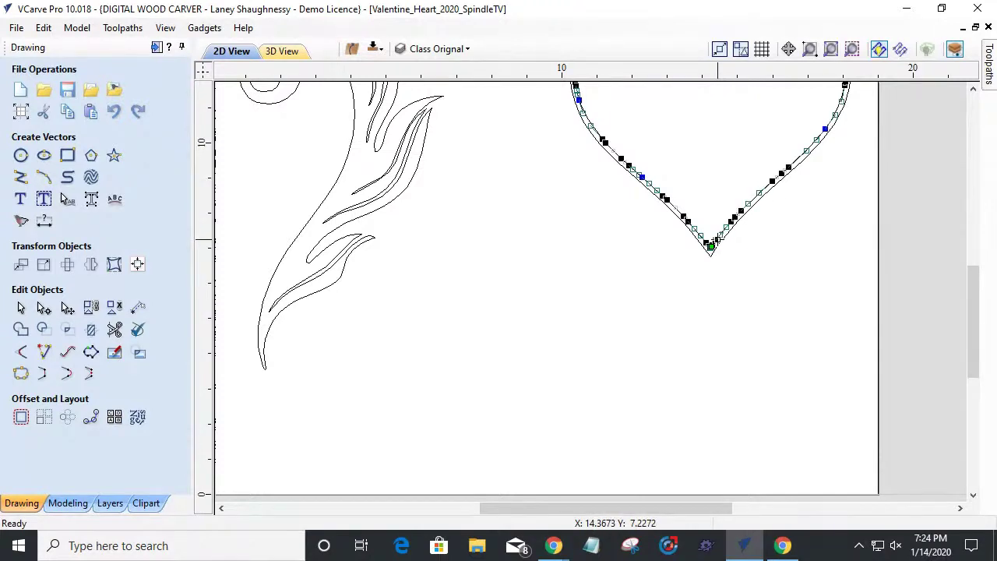
{"action": "scroll", "coordinate": [715, 240], "scroll_direction": "up", "scroll_amount": 3}
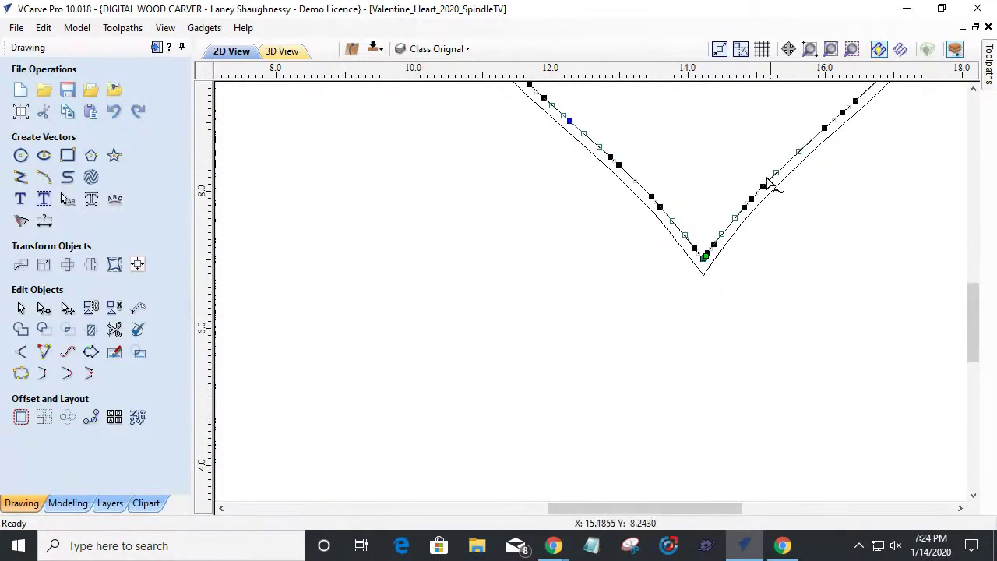
{"action": "scroll", "coordinate": [744, 212], "scroll_direction": "up", "scroll_amount": 3}
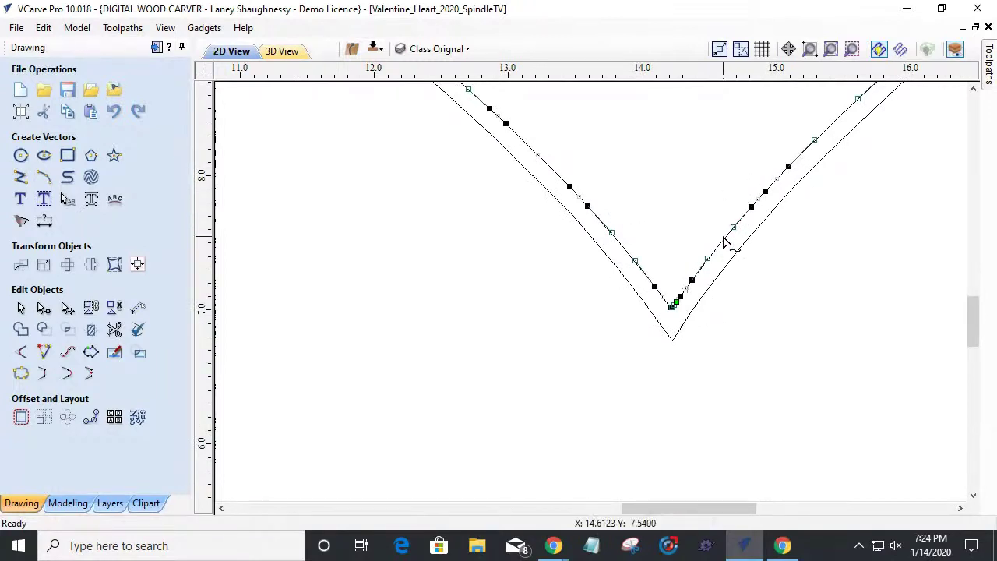
{"action": "scroll", "coordinate": [724, 241], "scroll_direction": "up", "scroll_amount": 2}
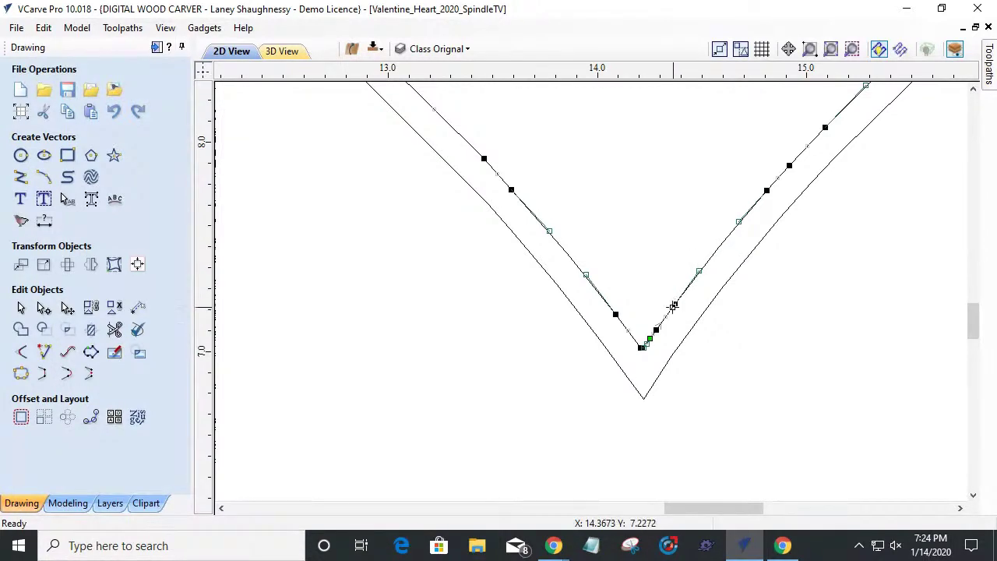
{"action": "scroll", "coordinate": [675, 305], "scroll_direction": "up", "scroll_amount": 5}
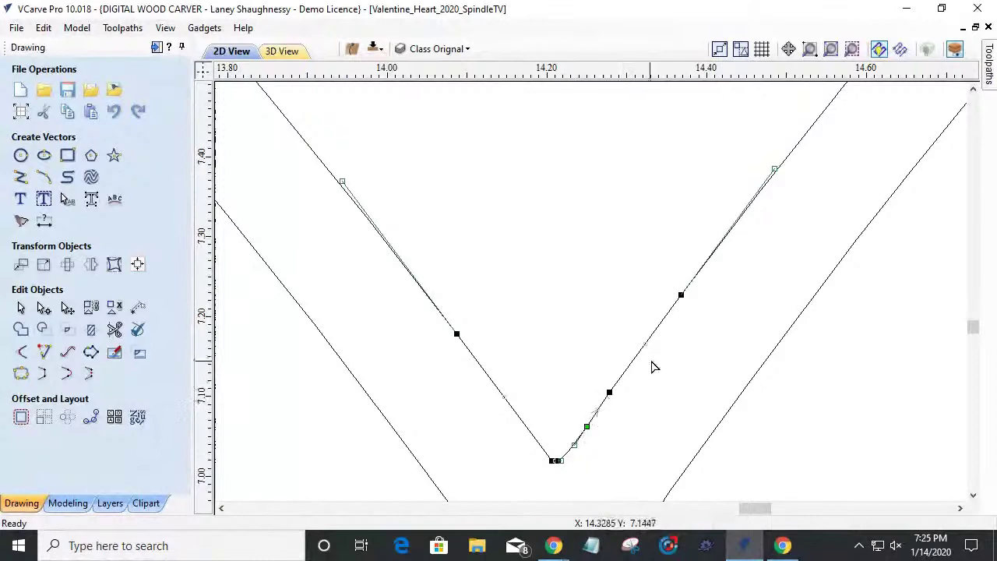
{"action": "right_click", "coordinate": [655, 336]}
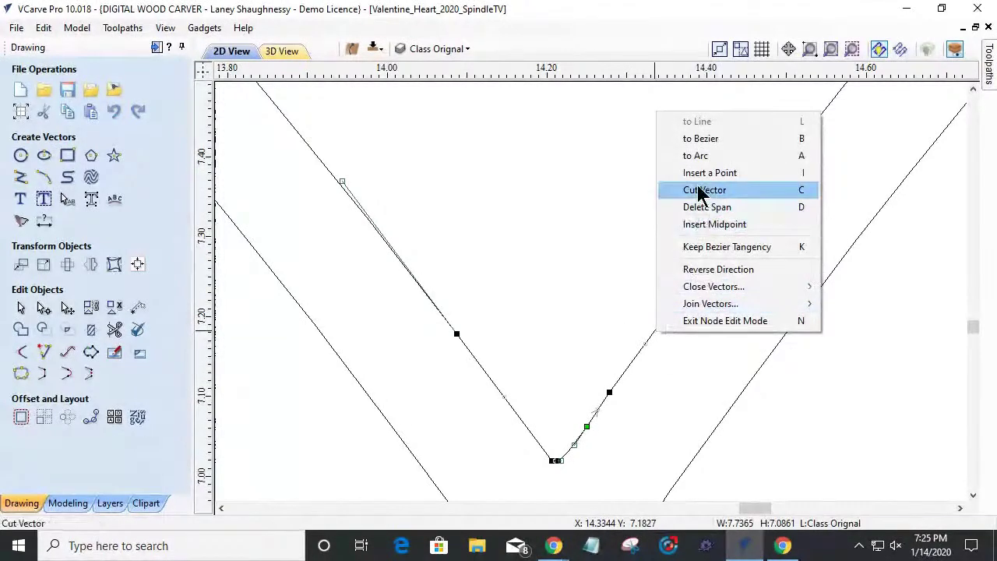
{"action": "left_click", "coordinate": [699, 215]}
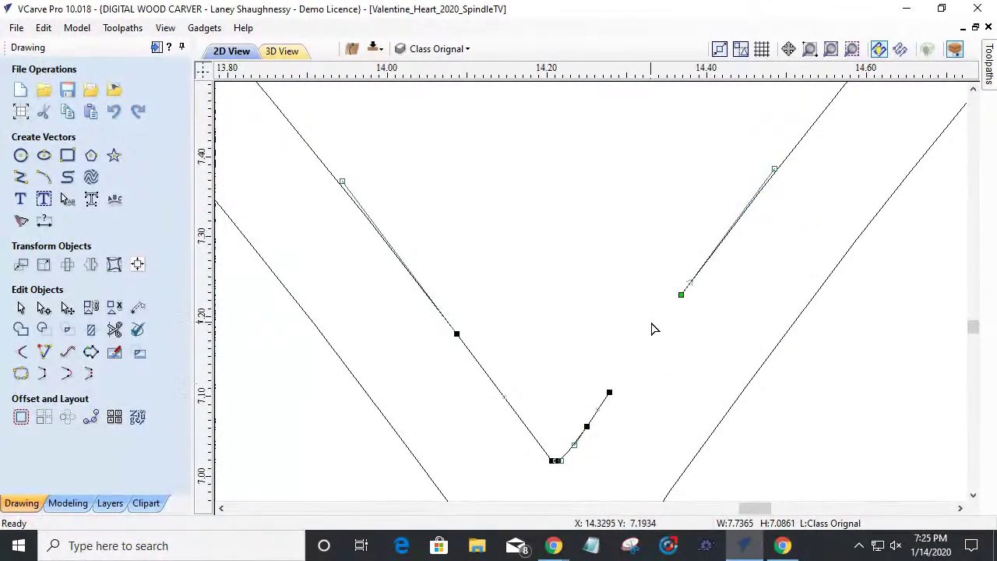
Step: Delete the remaining short line span, the curved span and the flat horizontal span at the inner heart's lower tip
{"action": "scroll", "coordinate": [572, 440], "scroll_direction": "up", "scroll_amount": 4}
{"action": "right_click", "coordinate": [563, 304]}
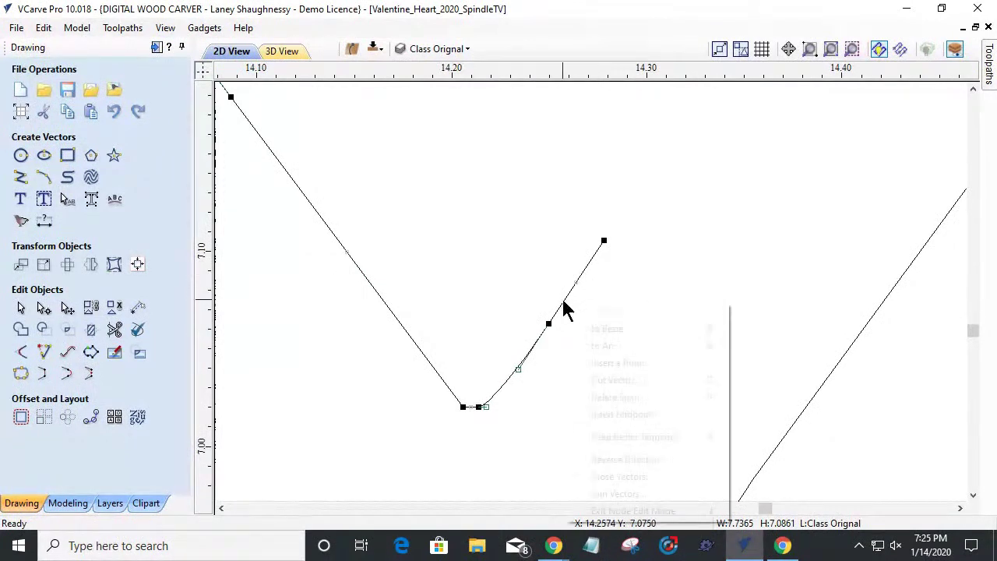
{"action": "left_click", "coordinate": [596, 399]}
{"action": "right_click", "coordinate": [510, 381]}
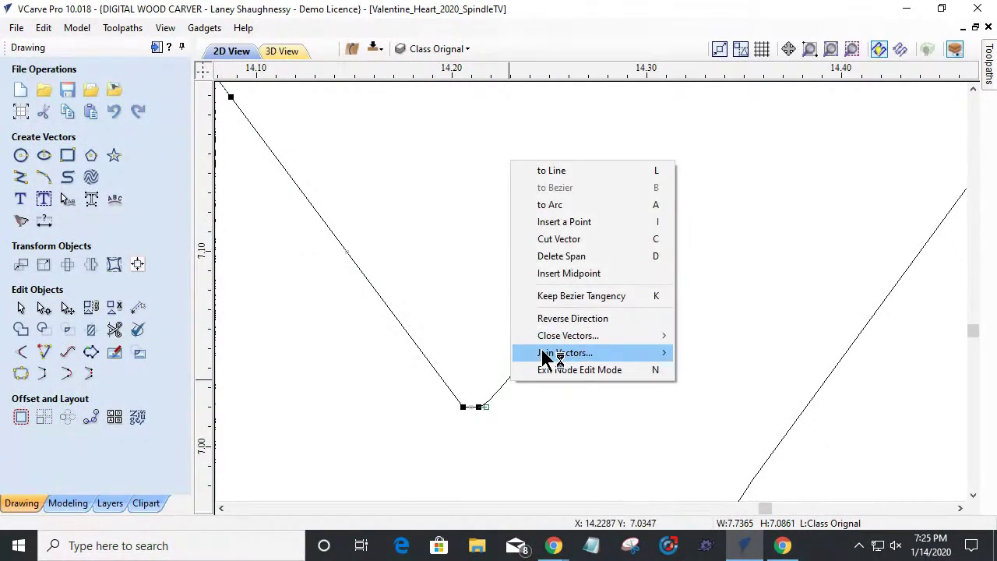
{"action": "left_click", "coordinate": [563, 257]}
{"action": "scroll", "coordinate": [410, 425], "scroll_direction": "up", "scroll_amount": 5}
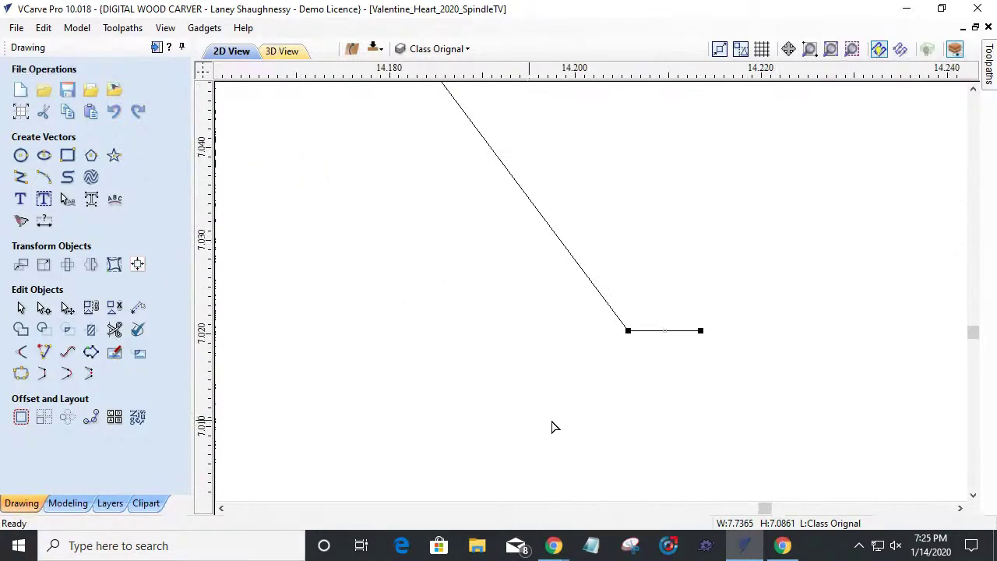
{"action": "right_click", "coordinate": [700, 287]}
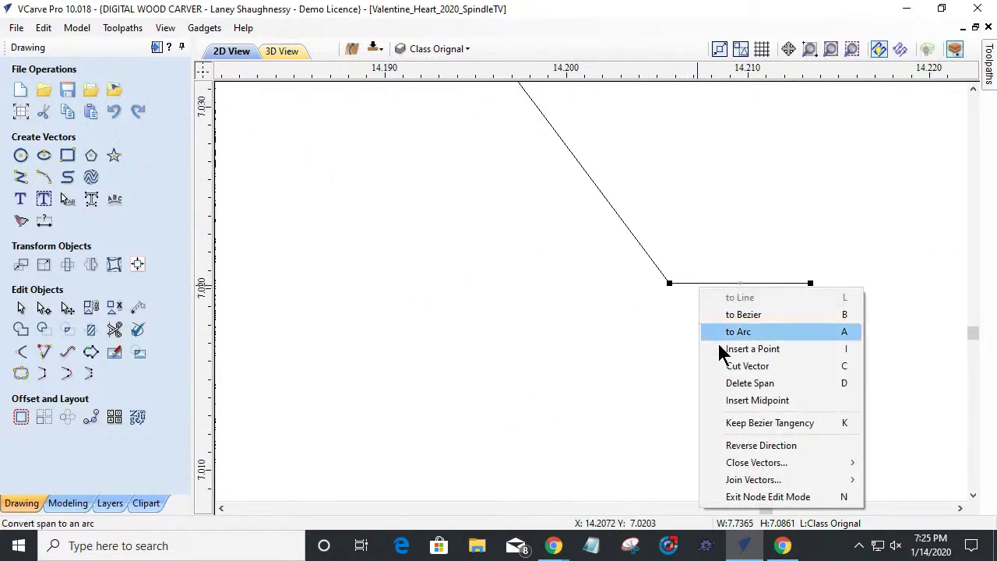
{"action": "left_click", "coordinate": [723, 383]}
Step: Extend the inner heart's two open ends to a common intersection that forms a sharp lower tip
{"action": "scroll", "coordinate": [686, 350], "scroll_direction": "down", "scroll_amount": 4}
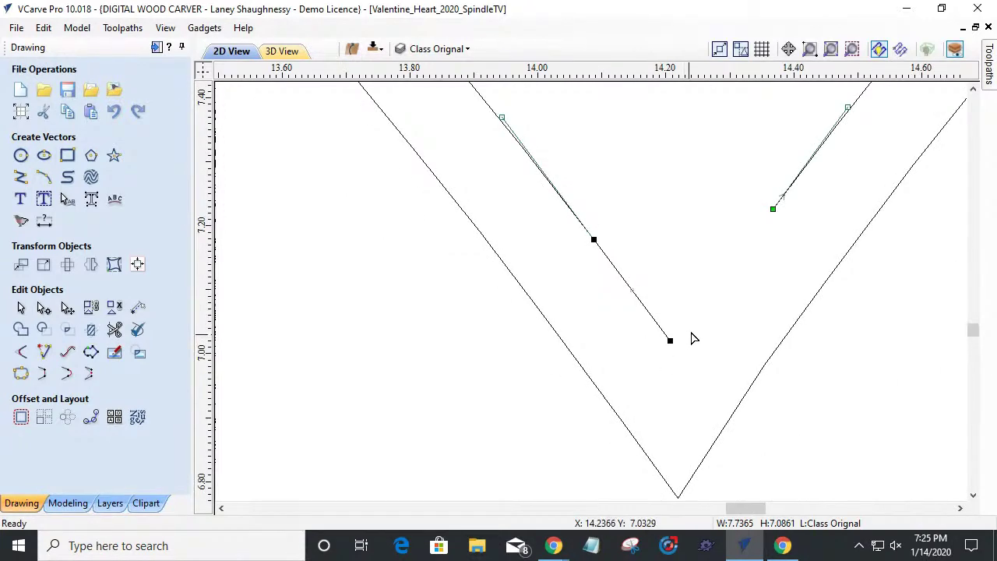
{"action": "left_click", "coordinate": [43, 354]}
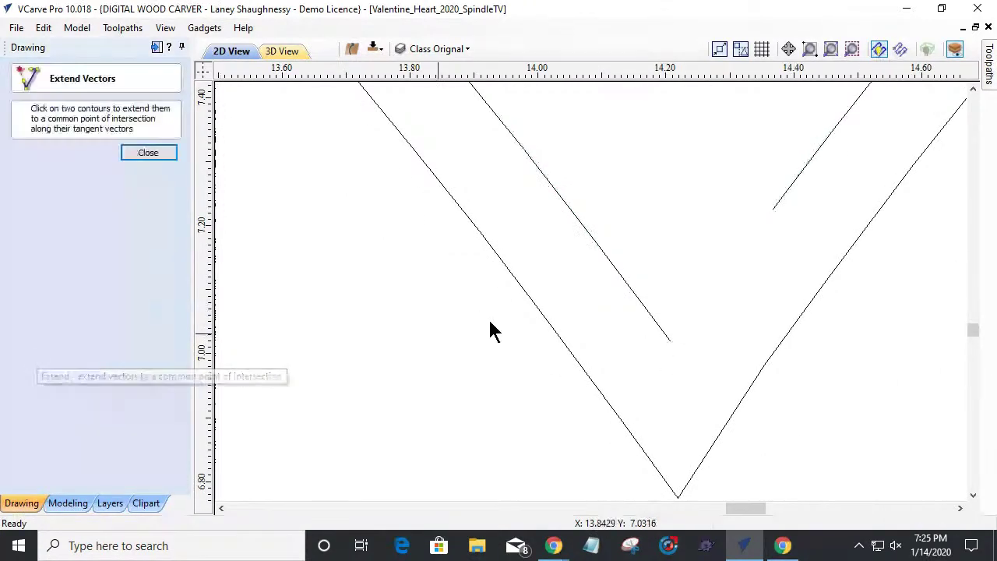
{"action": "left_click", "coordinate": [776, 212]}
{"action": "left_click", "coordinate": [668, 333]}
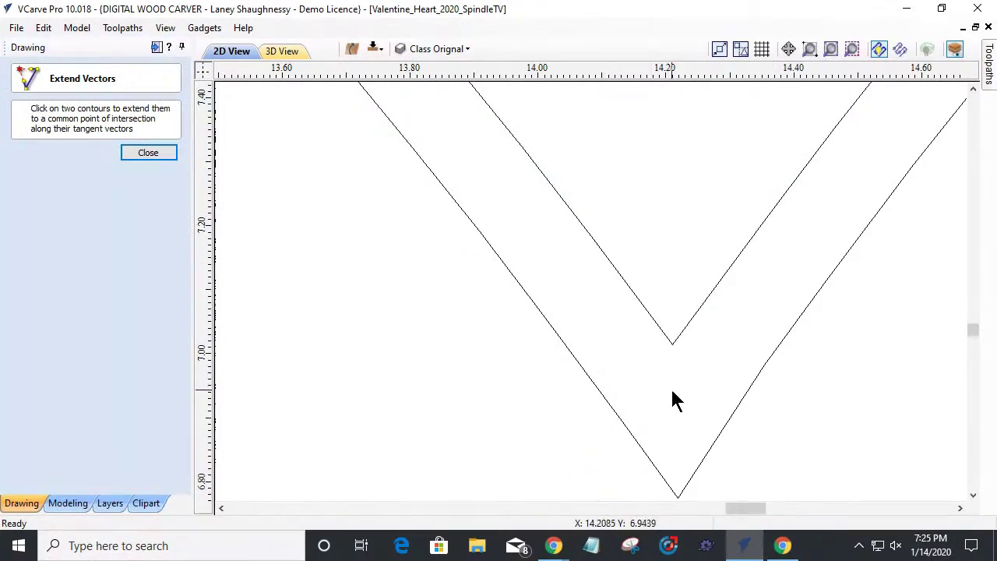
{"action": "scroll", "coordinate": [675, 399], "scroll_direction": "down", "scroll_amount": 2}
{"action": "scroll", "coordinate": [670, 388], "scroll_direction": "up", "scroll_amount": 3}
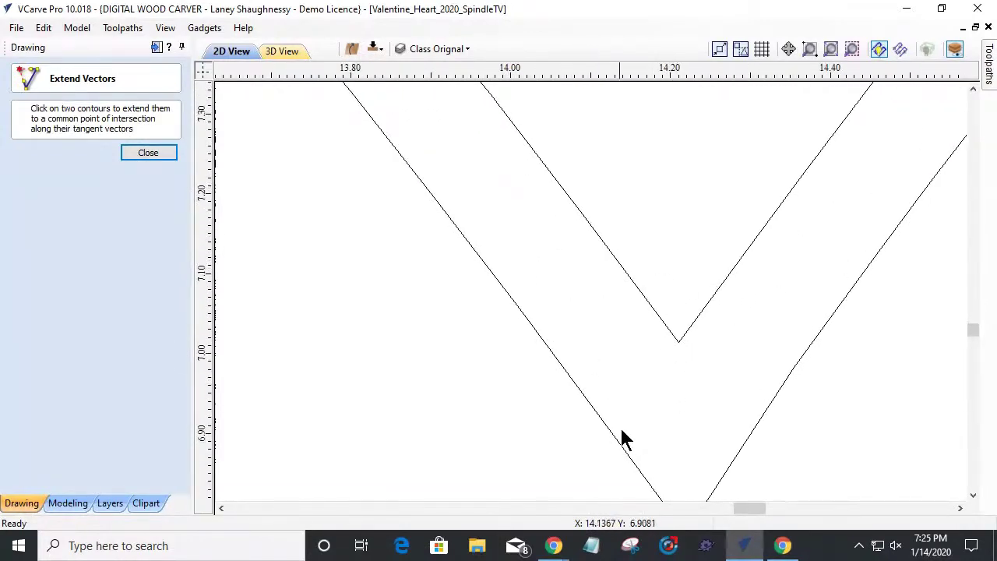
{"action": "scroll", "coordinate": [624, 436], "scroll_direction": "down", "scroll_amount": 6}
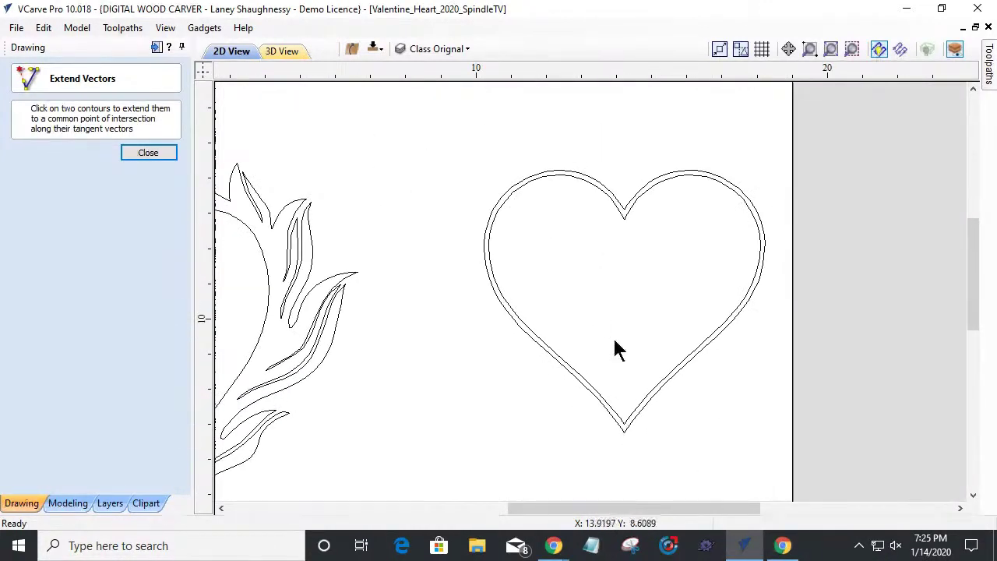
Step: Close the Extend Vectors tool and select the inner heart outline at its upper notch
{"action": "scroll", "coordinate": [610, 179], "scroll_direction": "up", "scroll_amount": 6}
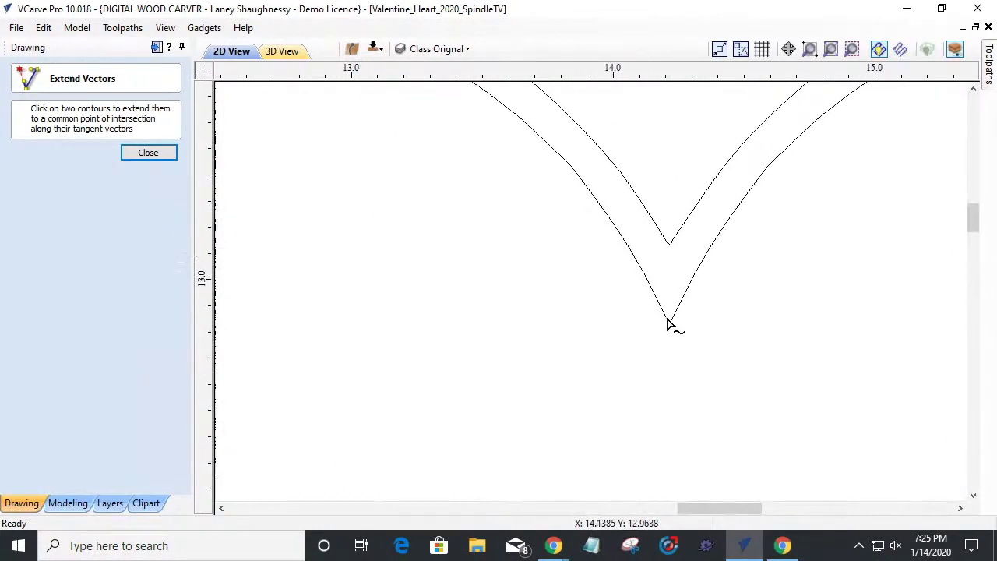
{"action": "scroll", "coordinate": [630, 269], "scroll_direction": "up", "scroll_amount": 1}
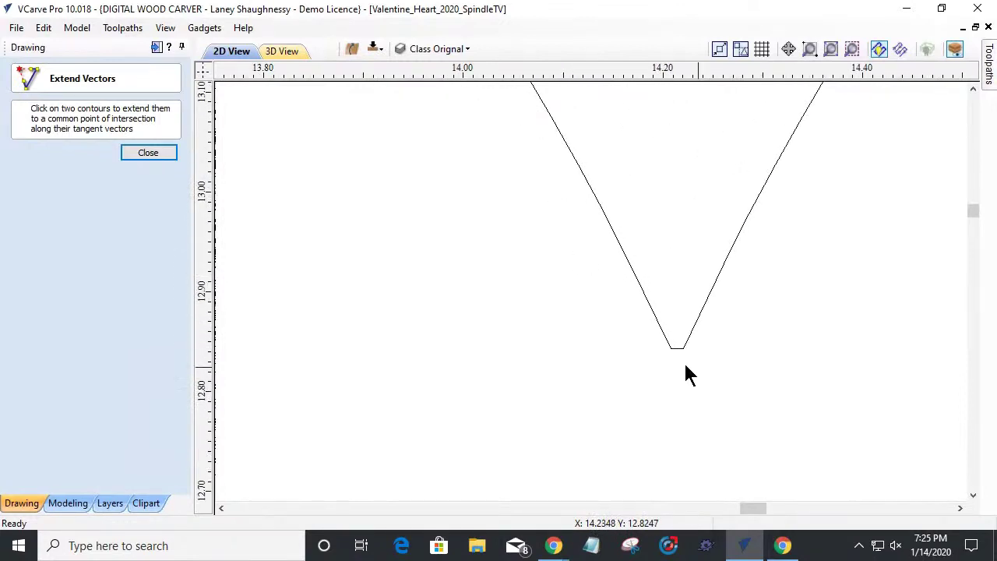
{"action": "scroll", "coordinate": [685, 370], "scroll_direction": "up", "scroll_amount": 6}
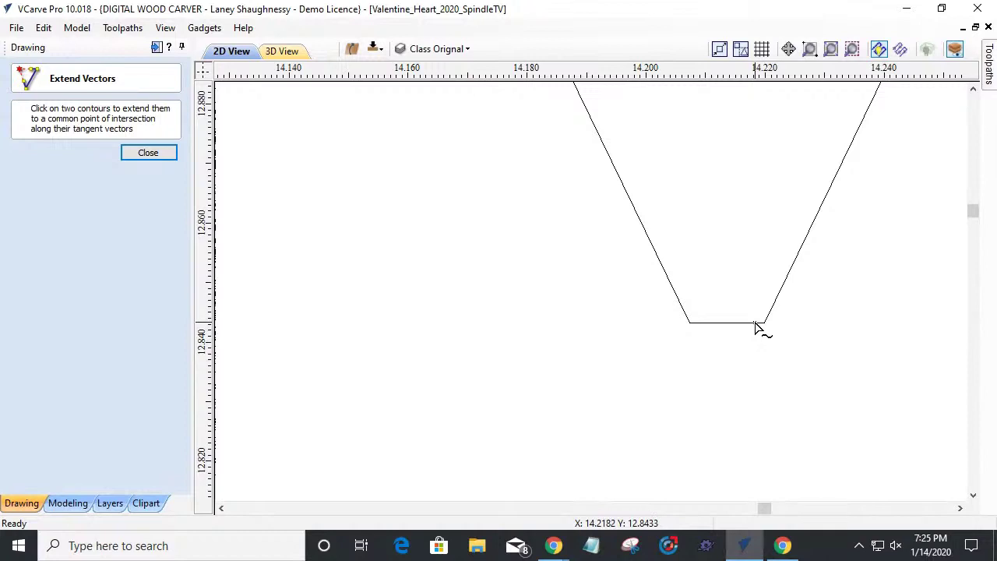
{"action": "left_click", "coordinate": [148, 152]}
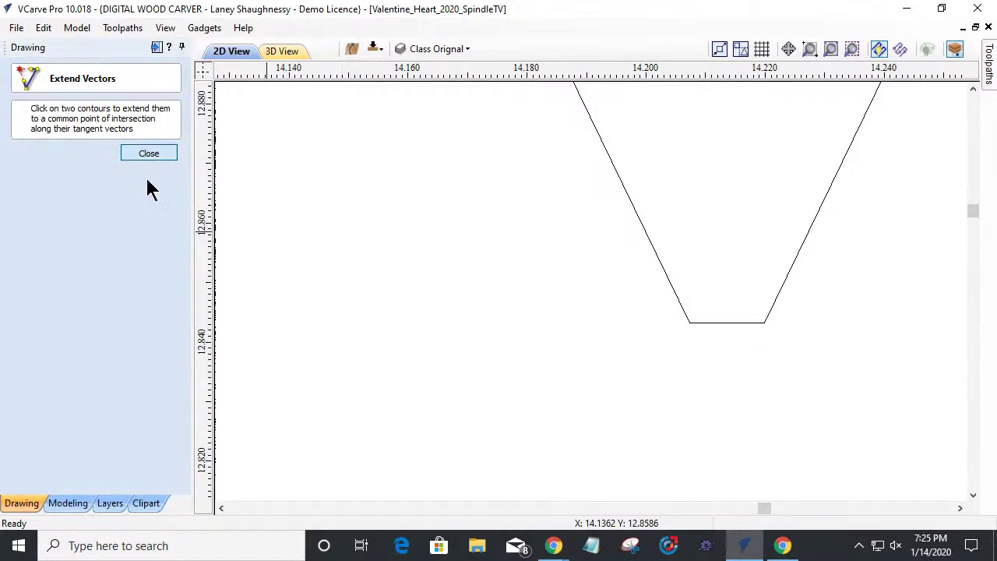
{"action": "left_click", "coordinate": [44, 307]}
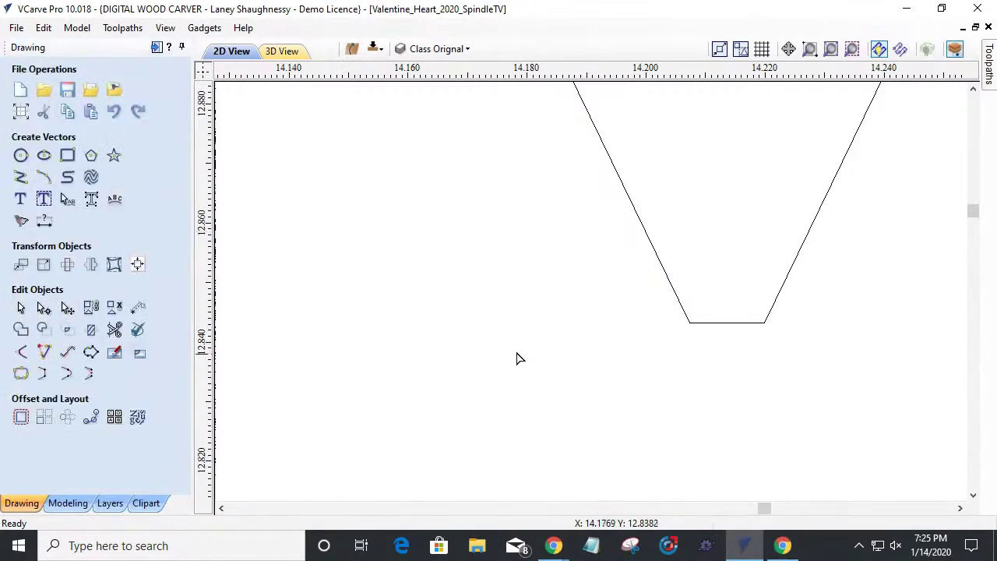
{"action": "left_click", "coordinate": [707, 324]}
{"action": "right_click", "coordinate": [707, 323]}
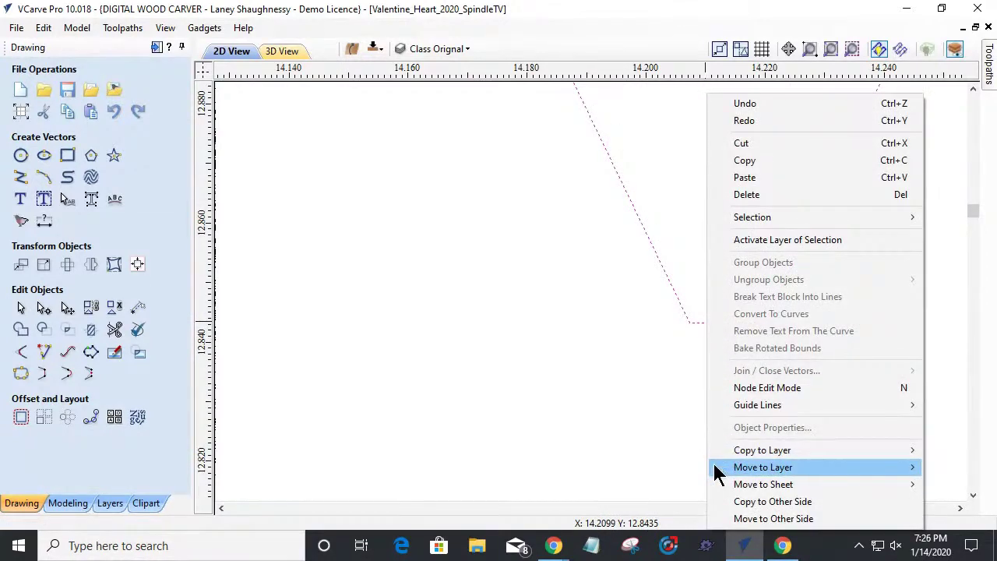
{"action": "mouse_move", "coordinate": [718, 467]}
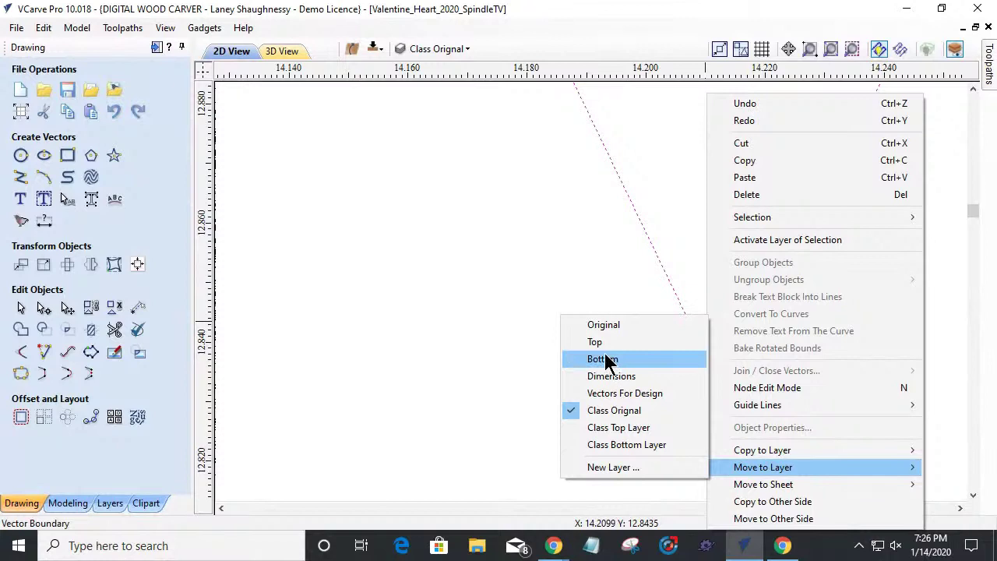
{"action": "left_click", "coordinate": [378, 290]}
Step: Enter node editing on the inner heart outline and delete the flat horizontal span at its upper notch
{"action": "left_click", "coordinate": [742, 324]}
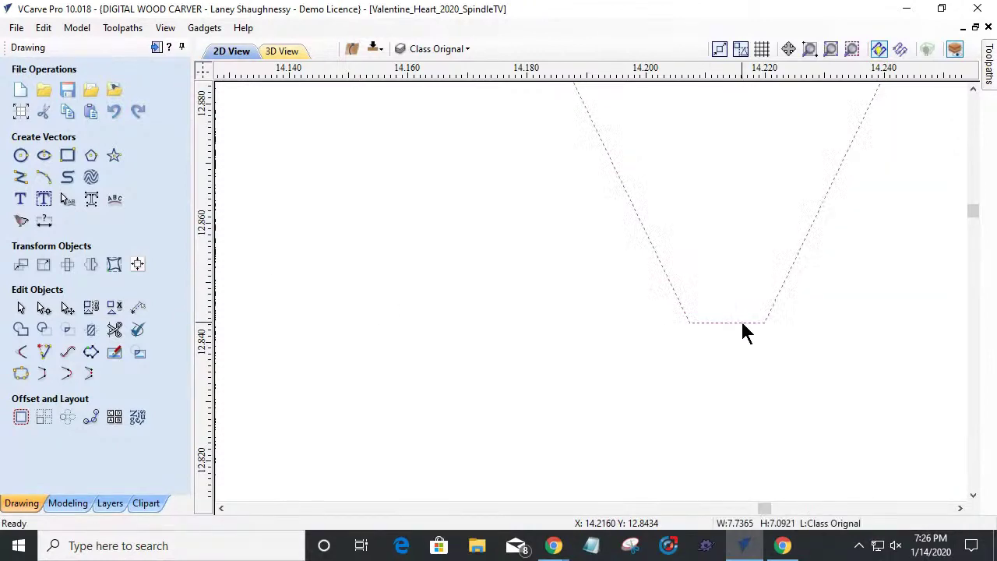
{"action": "left_click", "coordinate": [44, 307]}
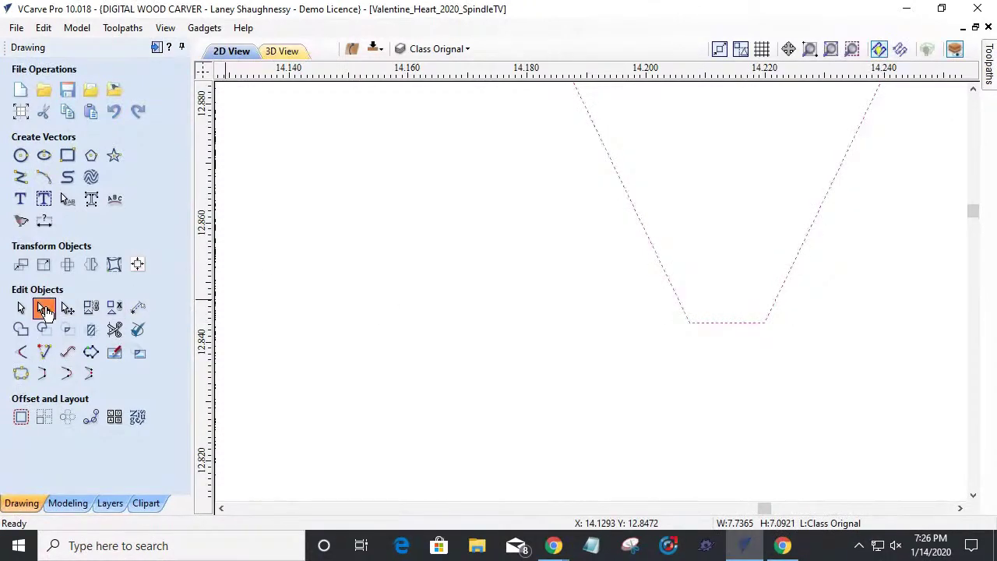
{"action": "right_click", "coordinate": [717, 328]}
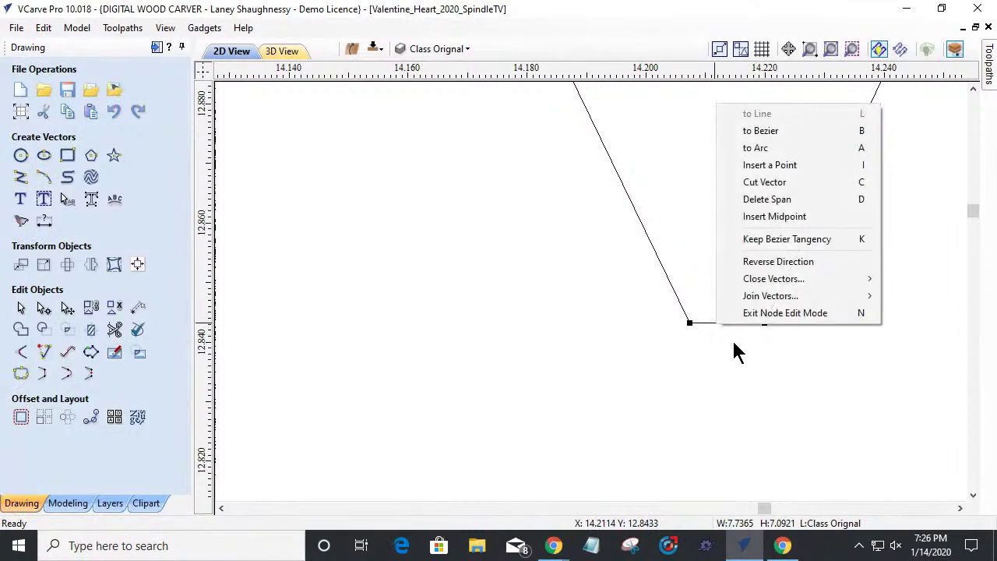
{"action": "left_click", "coordinate": [762, 202]}
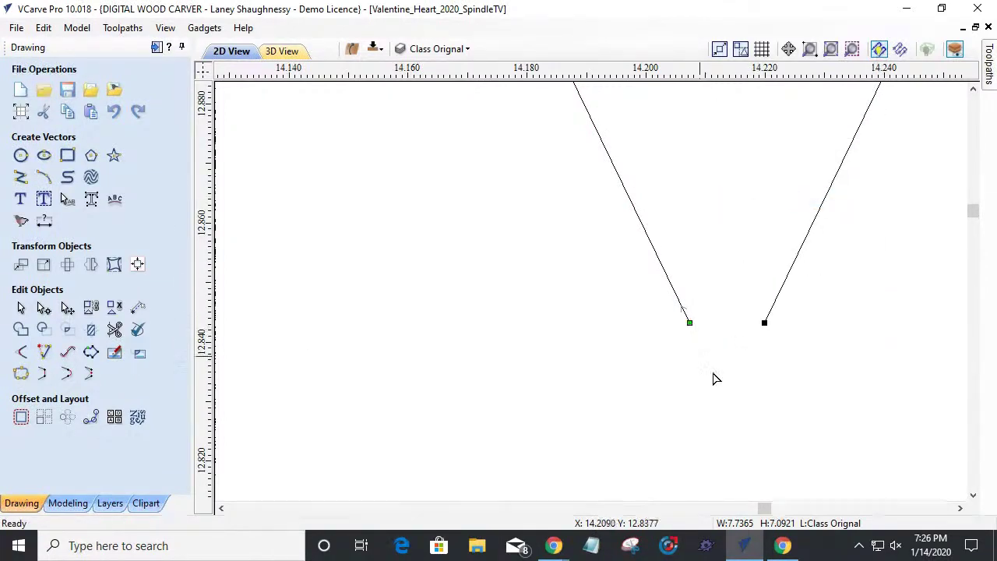
Step: Extend the two open ends at the inner heart's upper notch to a common intersection, then close the tool
{"action": "left_click", "coordinate": [44, 352]}
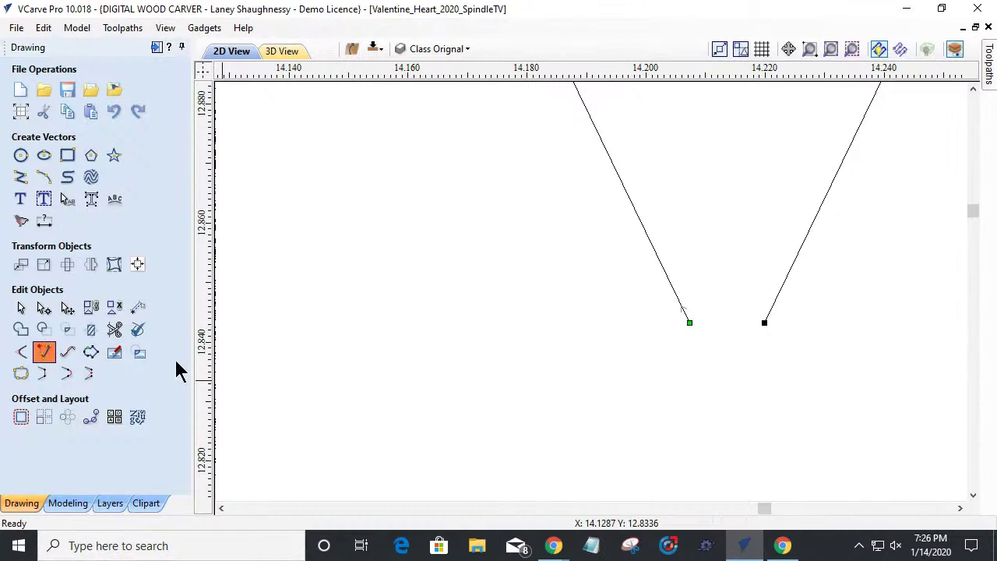
{"action": "left_click", "coordinate": [689, 326]}
{"action": "left_click", "coordinate": [772, 320]}
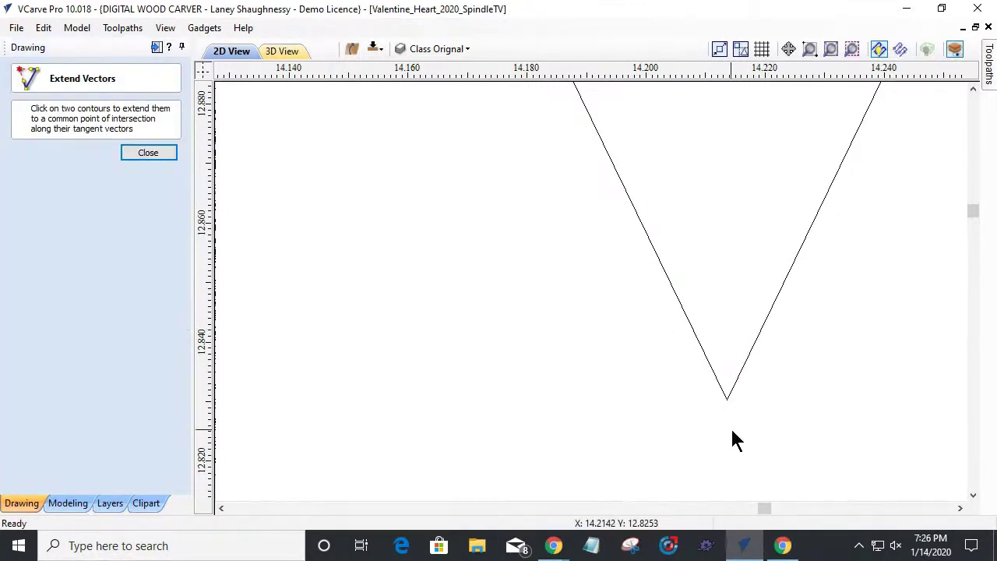
{"action": "left_click", "coordinate": [146, 156]}
Step: Draw a 0.25-inch diameter circle over the inner heart's upper notch, centred at about X 14.2138, Y 12.8685
{"action": "left_click", "coordinate": [20, 155]}
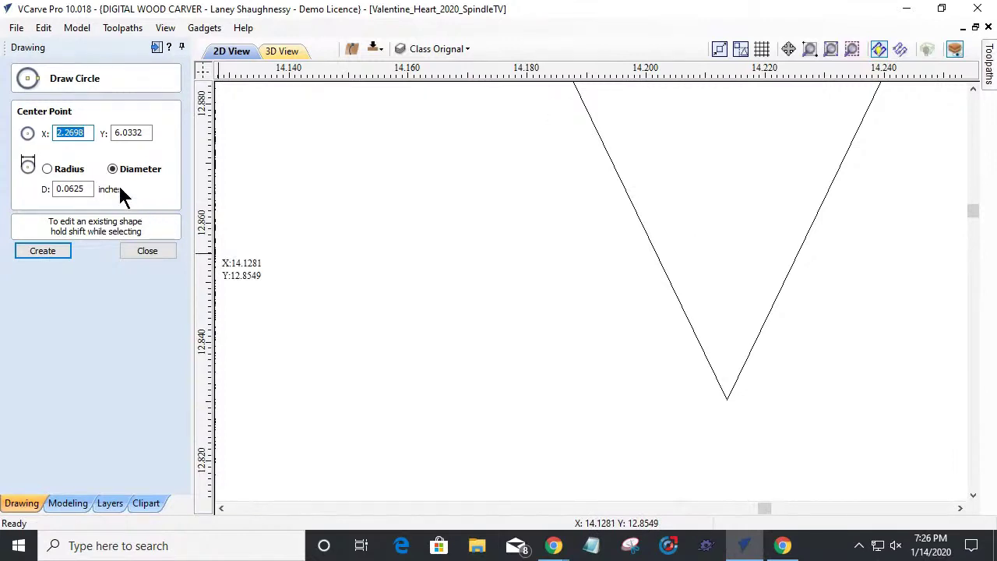
{"action": "left_click_drag", "start_coordinate": [81, 188], "coordinate": [34, 201]}
{"action": "type", "text": "2"}
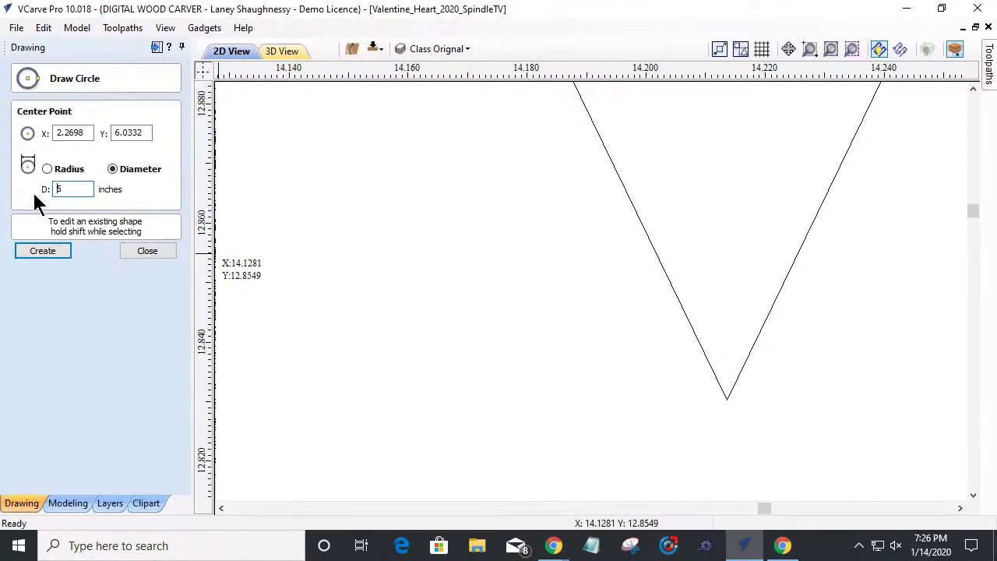
{"action": "type", "text": ".2"}
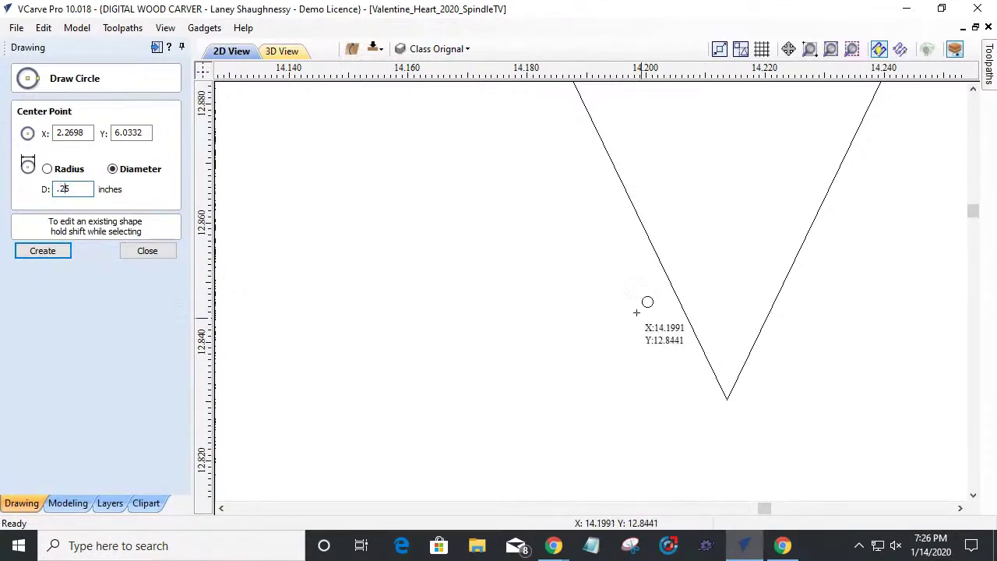
{"action": "left_click", "coordinate": [730, 177]}
{"action": "scroll", "coordinate": [728, 224], "scroll_direction": "down", "scroll_amount": 5}
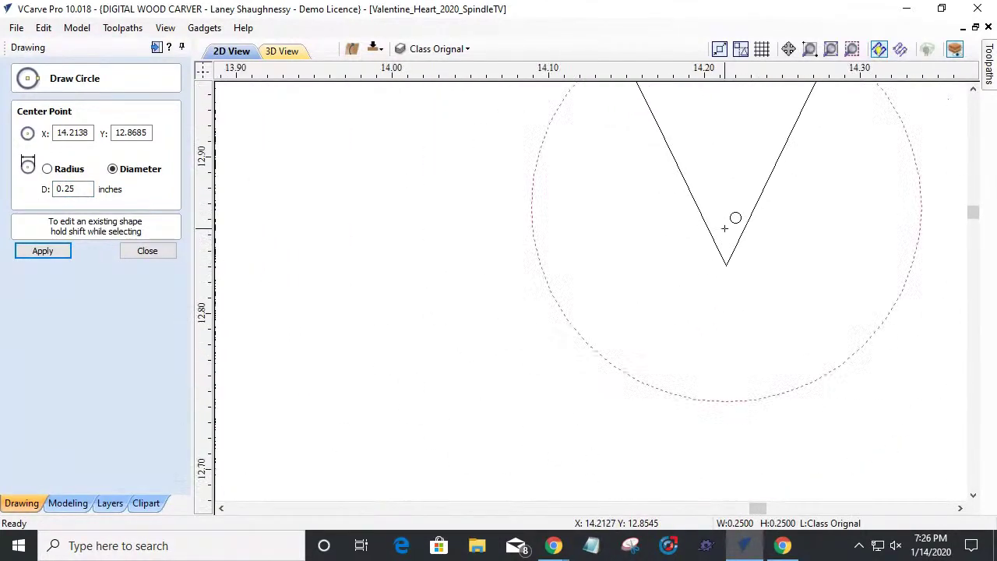
{"action": "left_click", "coordinate": [134, 250]}
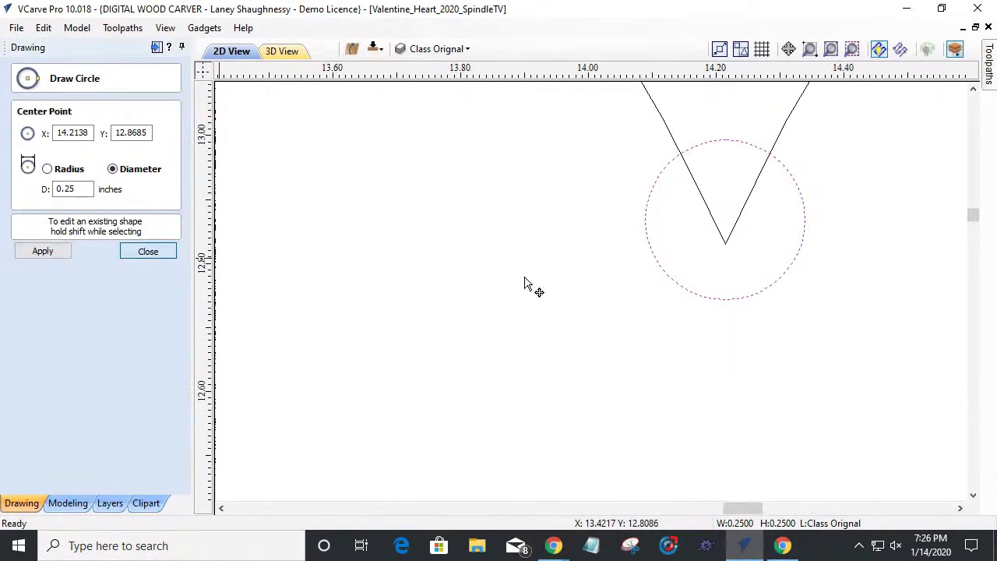
Step: Move the 0.25-inch circle up between the two heart outlines' upper notches to compare the fit, then delete it
{"action": "left_click", "coordinate": [706, 299]}
{"action": "left_click_drag", "start_coordinate": [724, 297], "coordinate": [728, 179]}
{"action": "scroll", "coordinate": [732, 205], "scroll_direction": "down", "scroll_amount": 3}
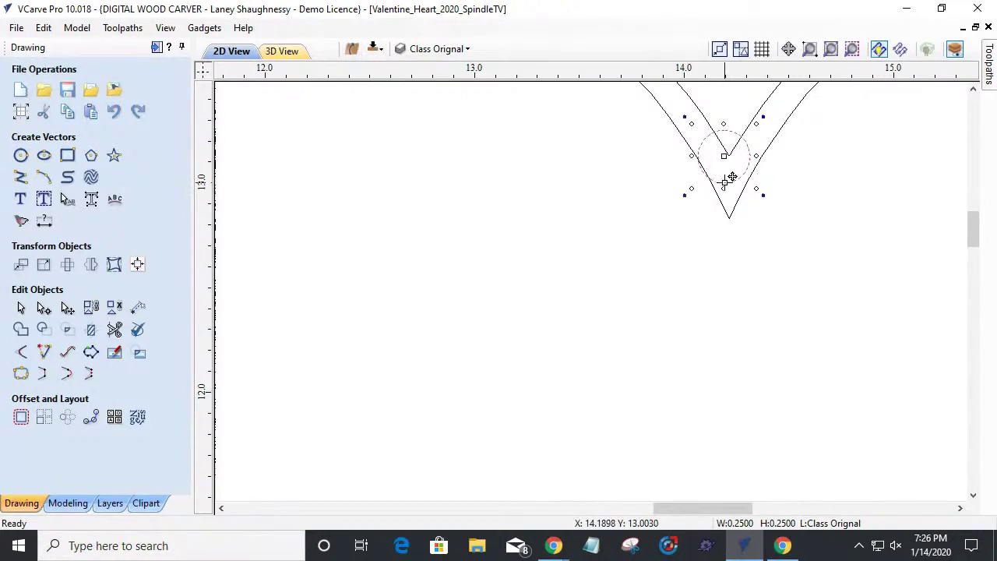
{"action": "scroll", "coordinate": [731, 178], "scroll_direction": "up", "scroll_amount": 3}
{"action": "scroll", "coordinate": [731, 178], "scroll_direction": "down", "scroll_amount": 3}
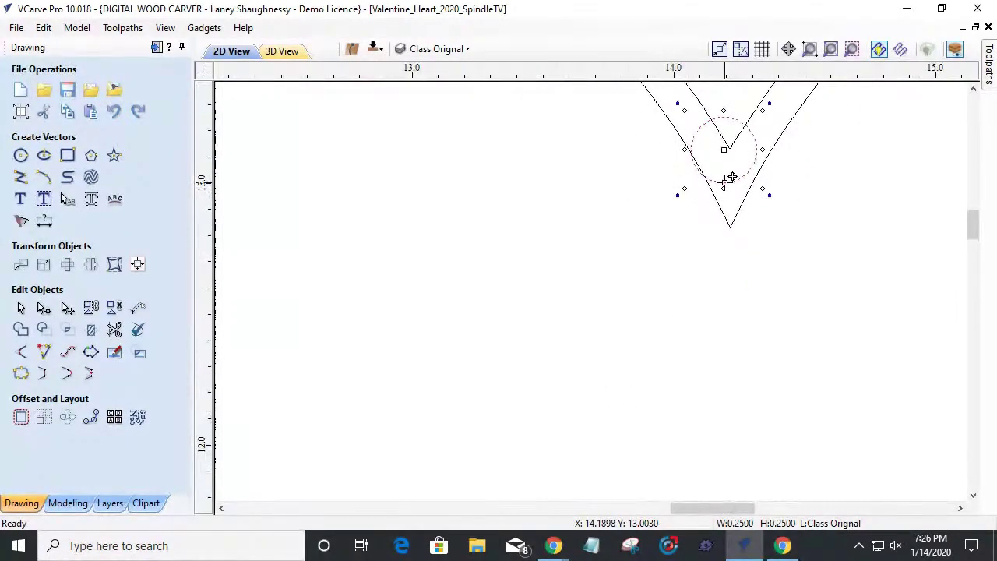
{"action": "key", "text": "Delete"}
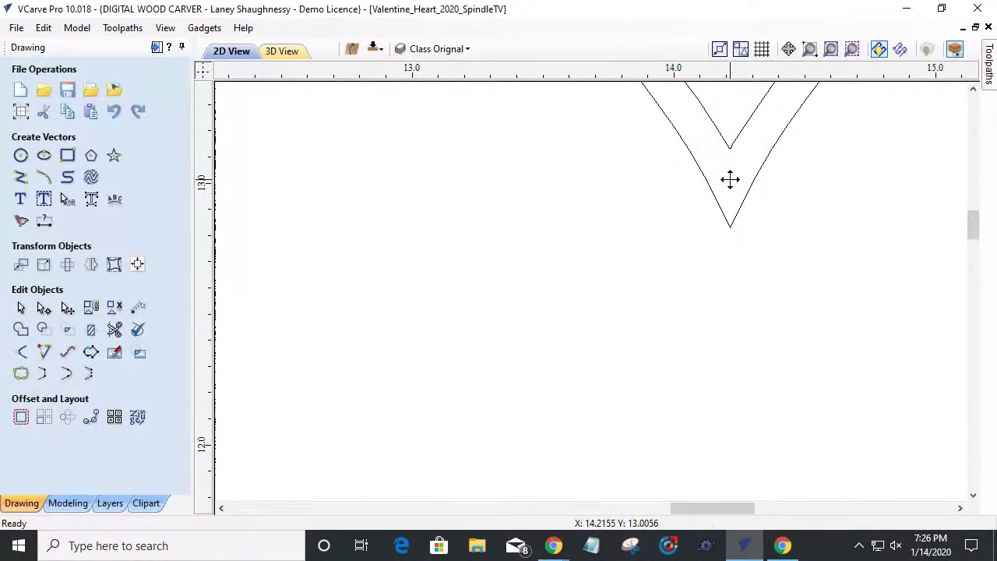
Step: Round the inner heart outline's sharp upper notch with a 0.125-inch normal fillet and close the fillet tool
{"action": "scroll", "coordinate": [733, 234], "scroll_direction": "up", "scroll_amount": 4}
{"action": "scroll", "coordinate": [736, 152], "scroll_direction": "up", "scroll_amount": 5}
{"action": "scroll", "coordinate": [732, 156], "scroll_direction": "down", "scroll_amount": 3}
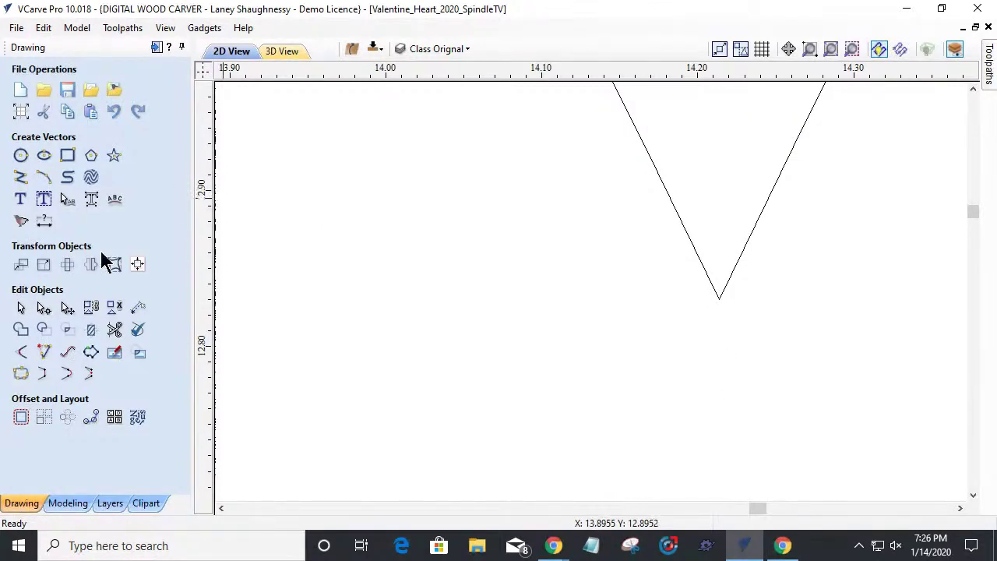
{"action": "left_click", "coordinate": [21, 354]}
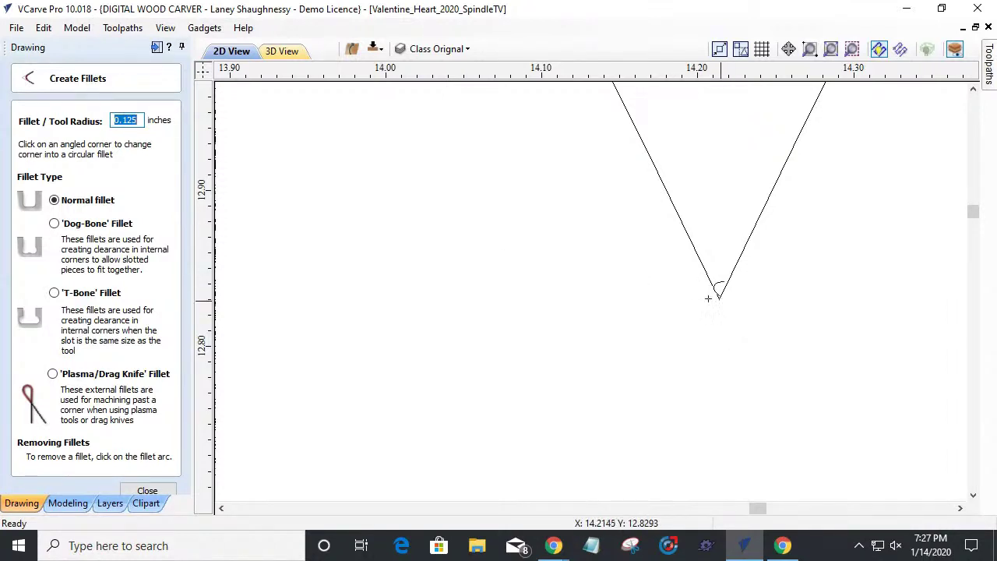
{"action": "left_click", "coordinate": [724, 303]}
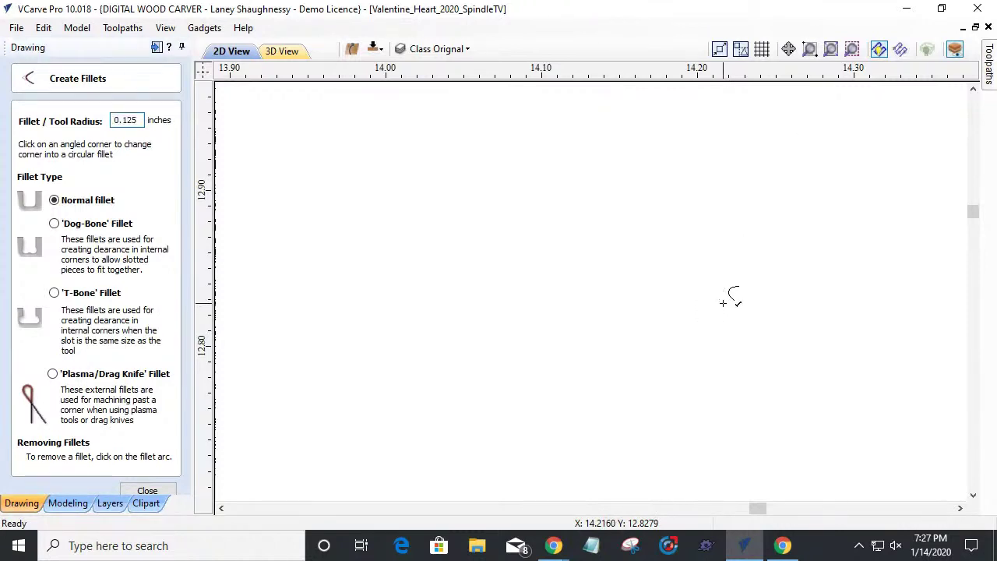
{"action": "scroll", "coordinate": [725, 300], "scroll_direction": "down", "scroll_amount": 6}
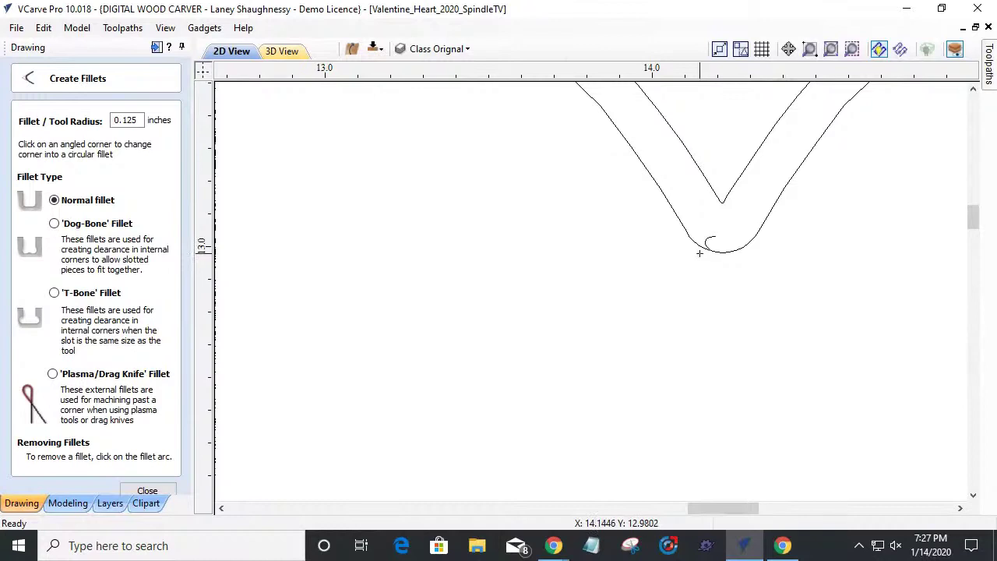
{"action": "scroll", "coordinate": [709, 243], "scroll_direction": "down", "scroll_amount": 4}
{"action": "scroll", "coordinate": [710, 234], "scroll_direction": "up", "scroll_amount": 2}
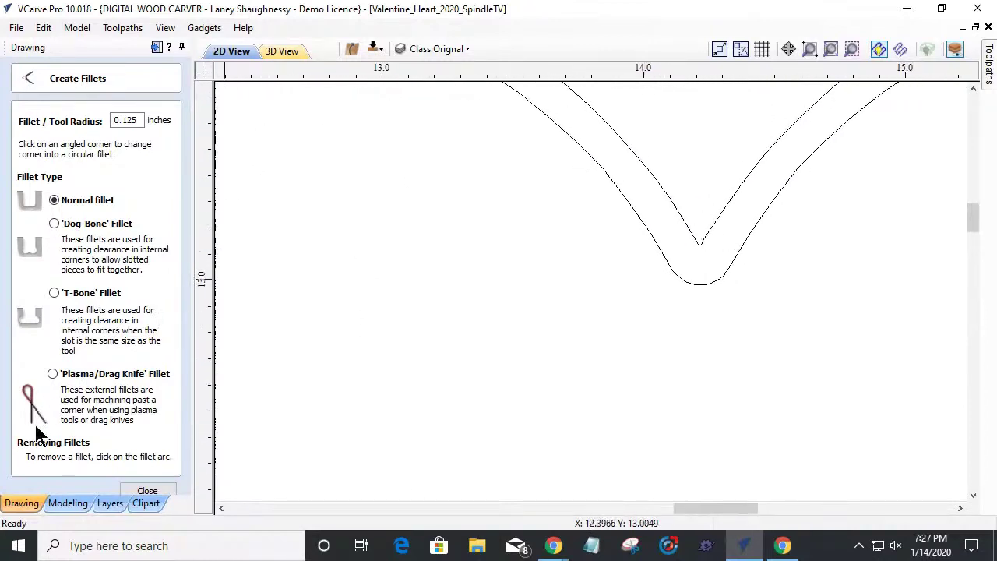
{"action": "left_click", "coordinate": [147, 491]}
Step: Enter node editing on the outer heart outline and delete the three short spans forming its uneven upper notch
{"action": "scroll", "coordinate": [723, 195], "scroll_direction": "up", "scroll_amount": 3}
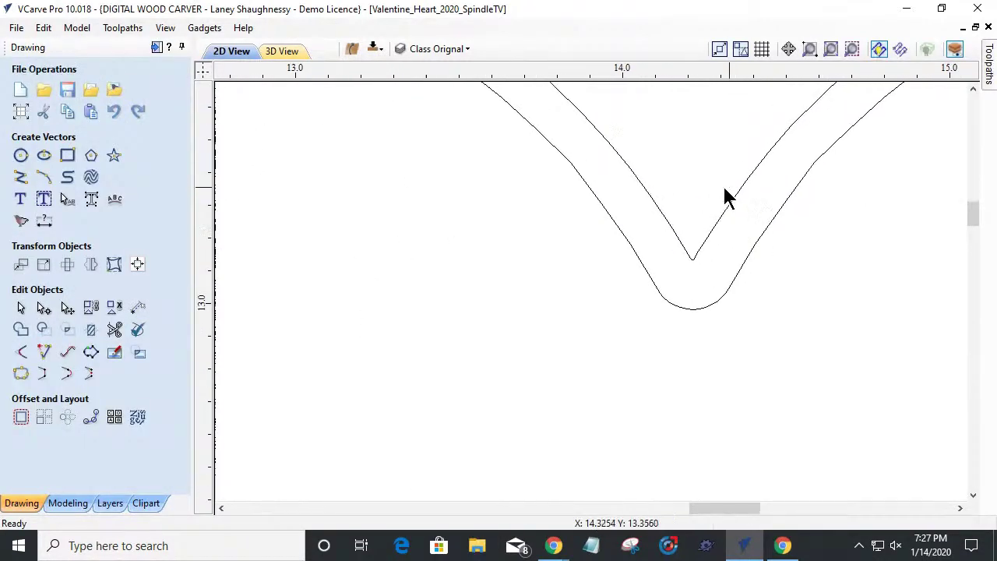
{"action": "scroll", "coordinate": [657, 307], "scroll_direction": "up", "scroll_amount": 2}
{"action": "scroll", "coordinate": [748, 452], "scroll_direction": "up", "scroll_amount": 6}
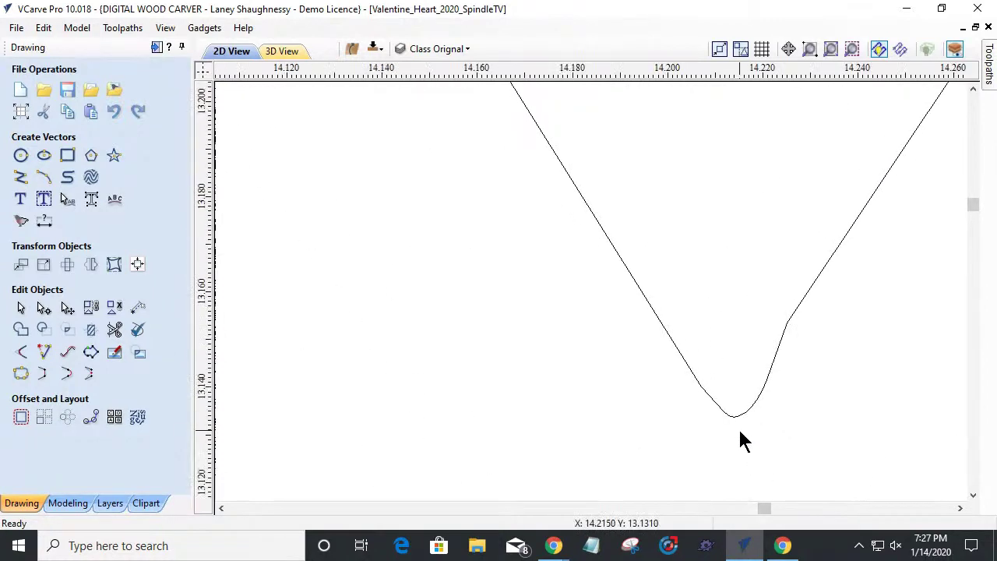
{"action": "scroll", "coordinate": [742, 440], "scroll_direction": "down", "scroll_amount": 2}
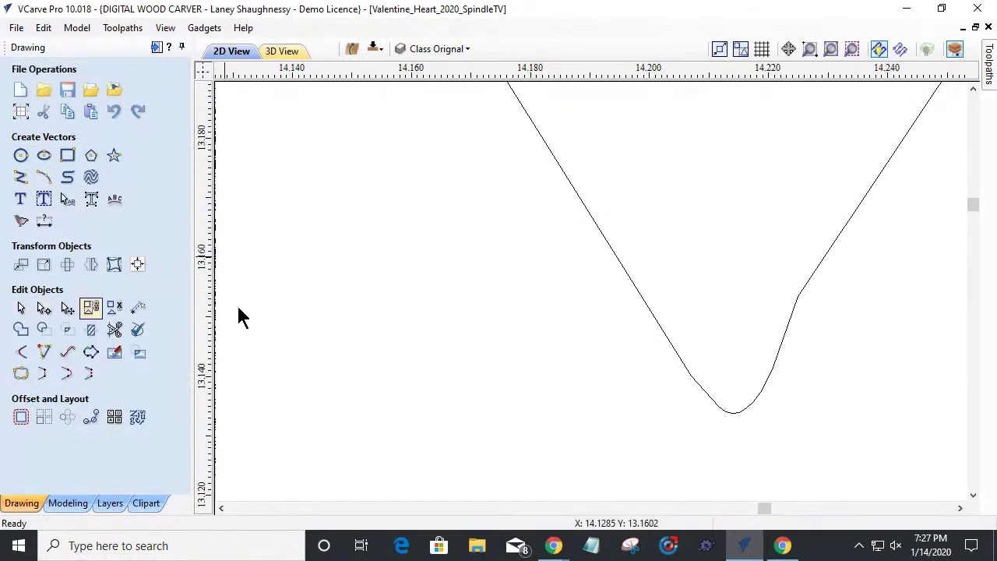
{"action": "left_click", "coordinate": [809, 285]}
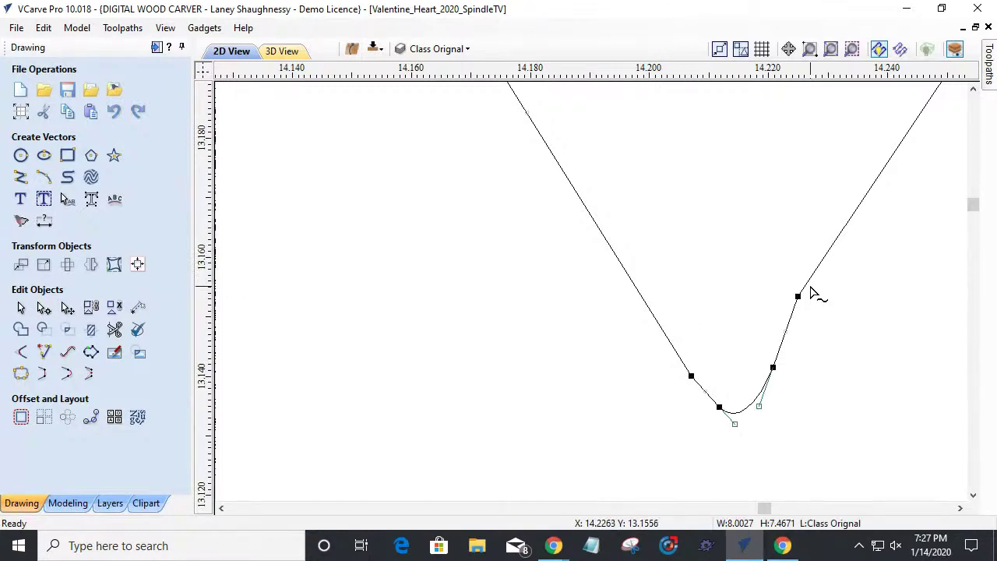
{"action": "scroll", "coordinate": [709, 286], "scroll_direction": "down", "scroll_amount": 1}
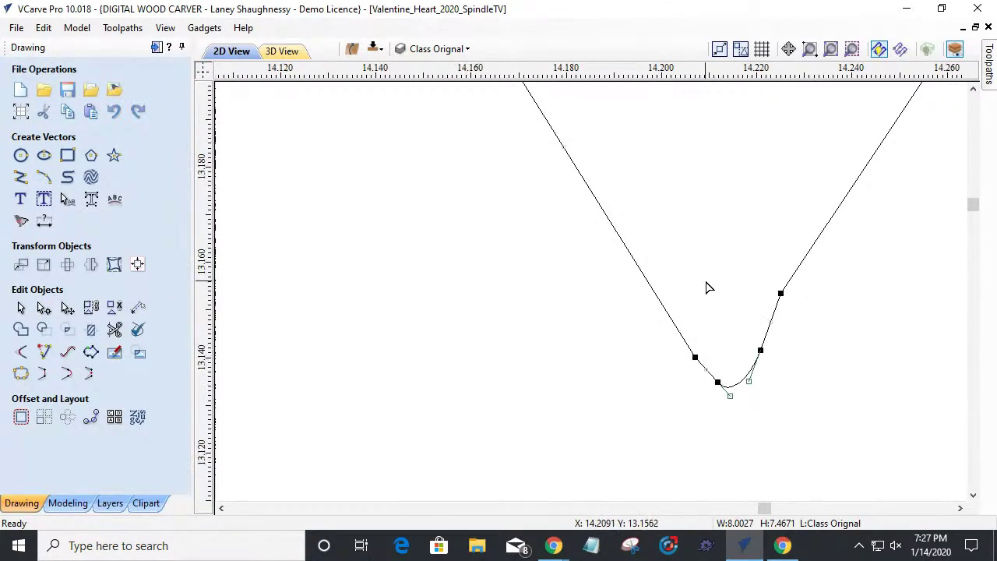
{"action": "right_click", "coordinate": [779, 310]}
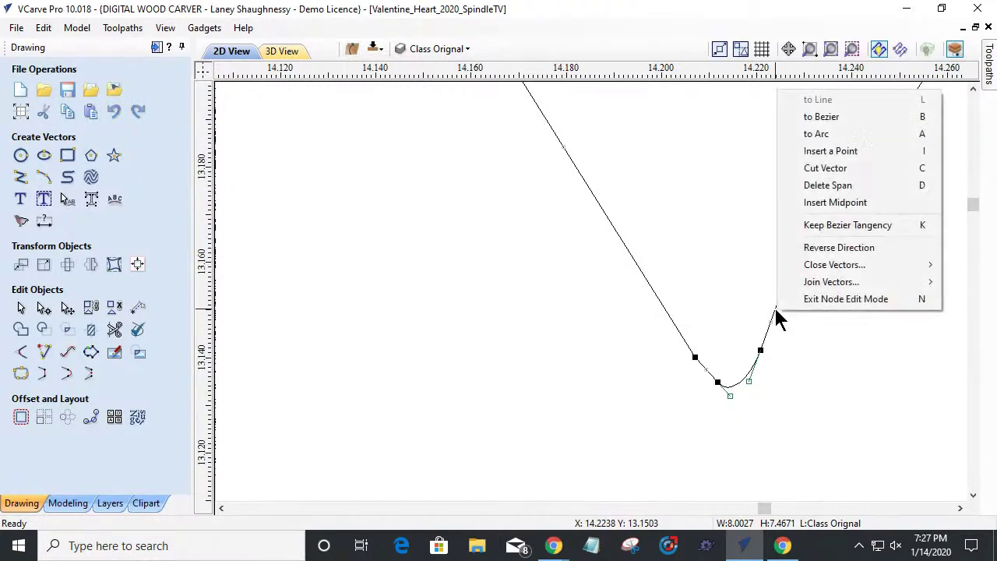
{"action": "left_click", "coordinate": [819, 187]}
{"action": "right_click", "coordinate": [732, 387]}
{"action": "left_click", "coordinate": [770, 263]}
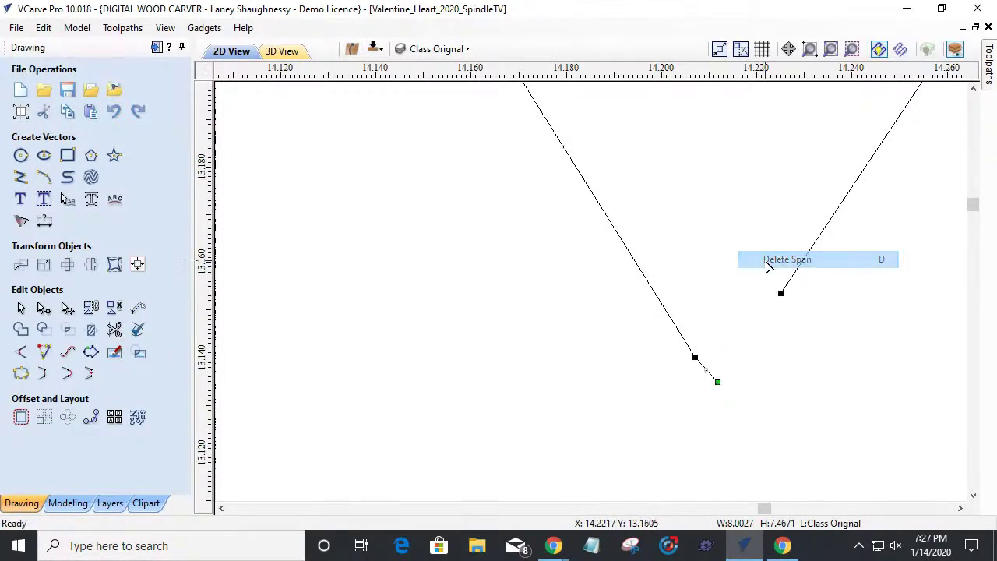
{"action": "scroll", "coordinate": [695, 382], "scroll_direction": "up", "scroll_amount": 2}
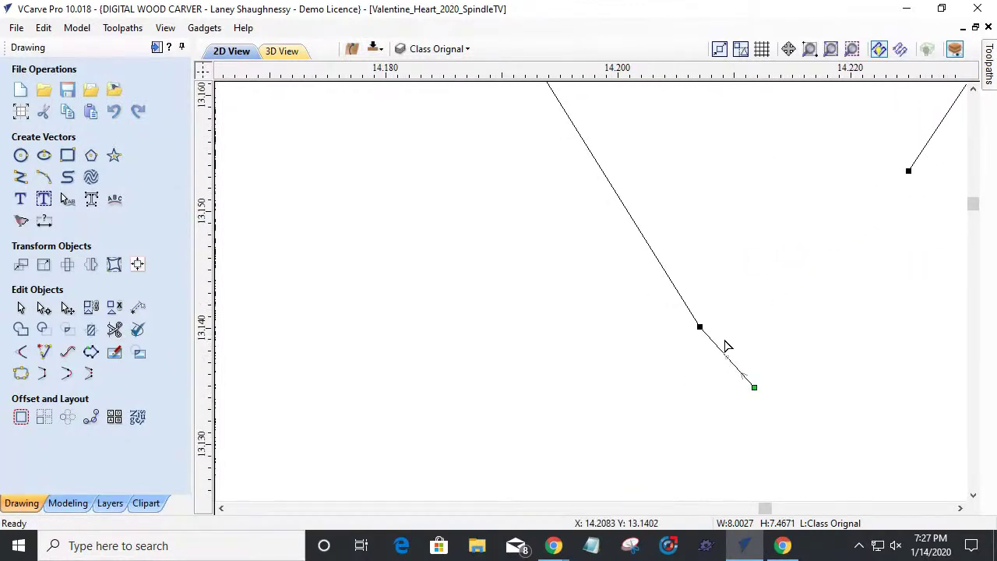
{"action": "right_click", "coordinate": [715, 350]}
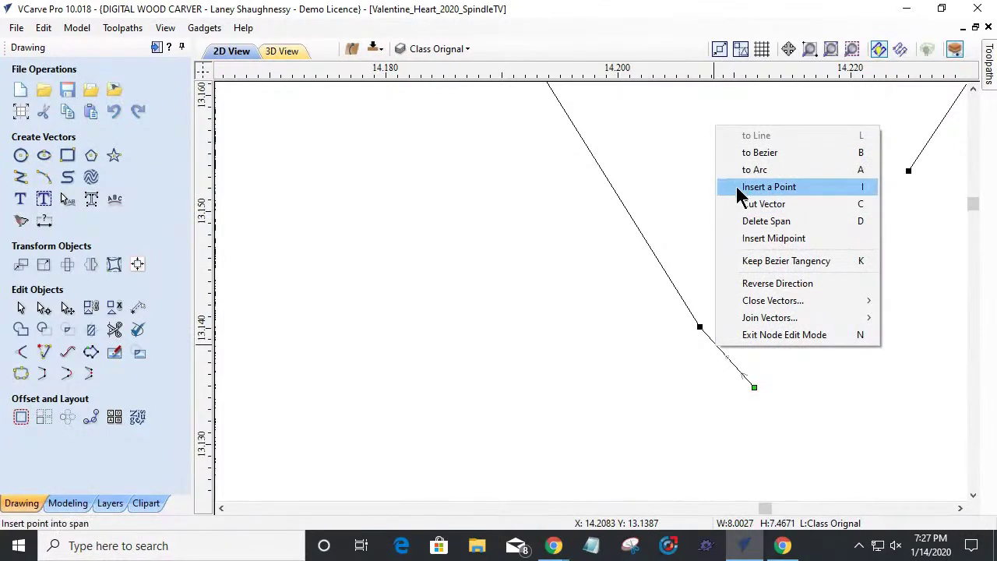
{"action": "left_click", "coordinate": [742, 223]}
Step: Extend the outer heart outline's two open ends at the upper notch to a common intersection, then close the tool
{"action": "scroll", "coordinate": [720, 248], "scroll_direction": "down", "scroll_amount": 5}
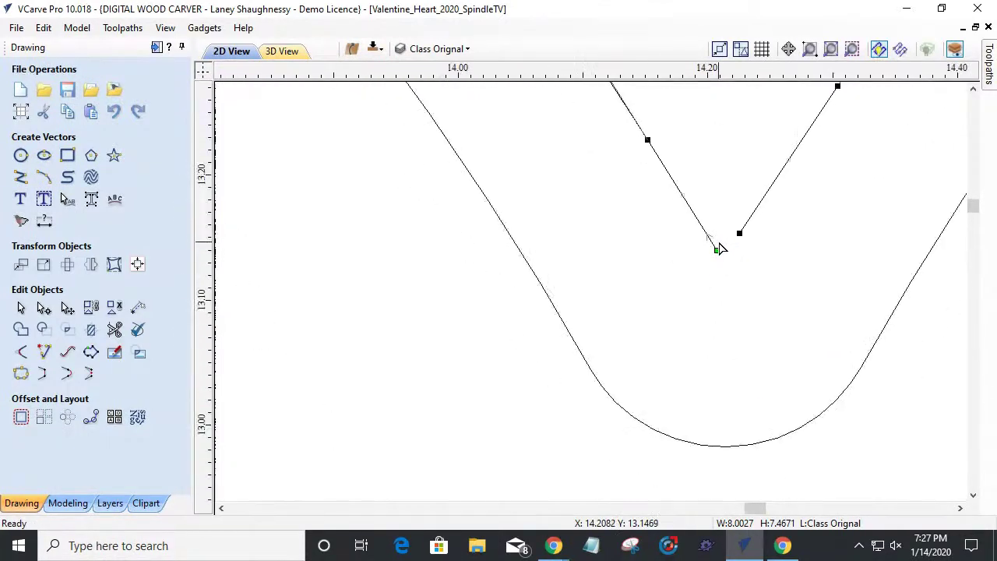
{"action": "scroll", "coordinate": [720, 248], "scroll_direction": "up", "scroll_amount": 2}
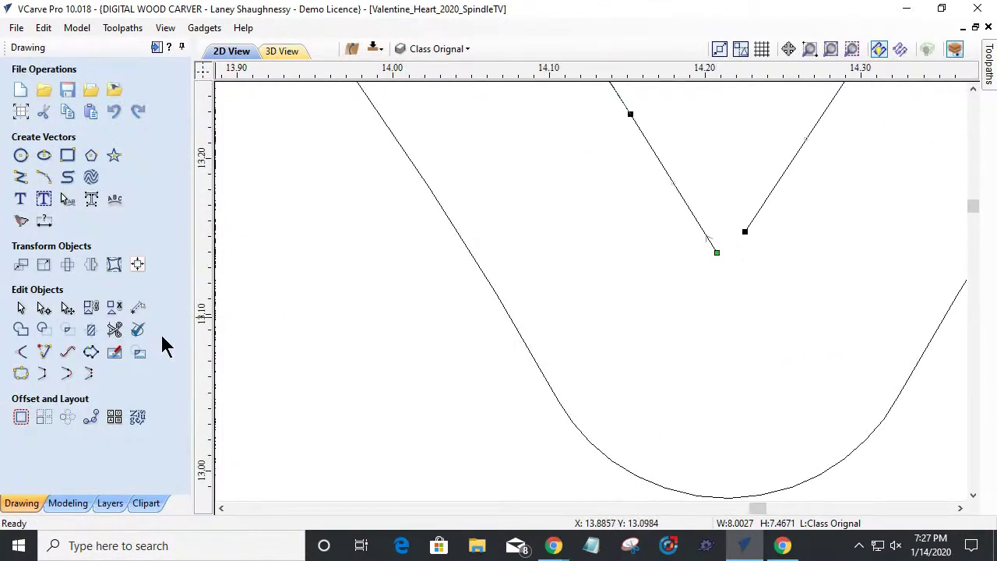
{"action": "left_click", "coordinate": [44, 351]}
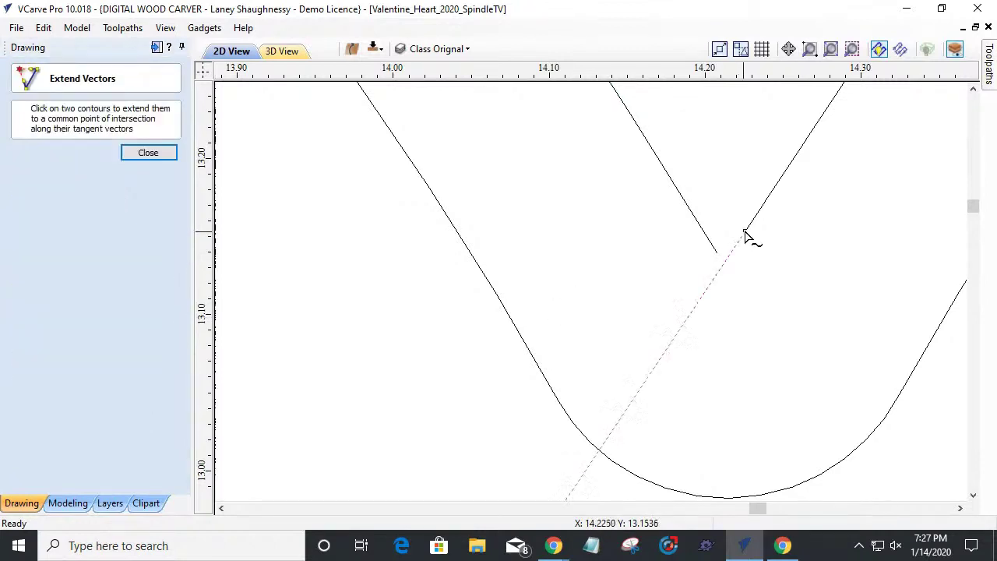
{"action": "left_click", "coordinate": [710, 249]}
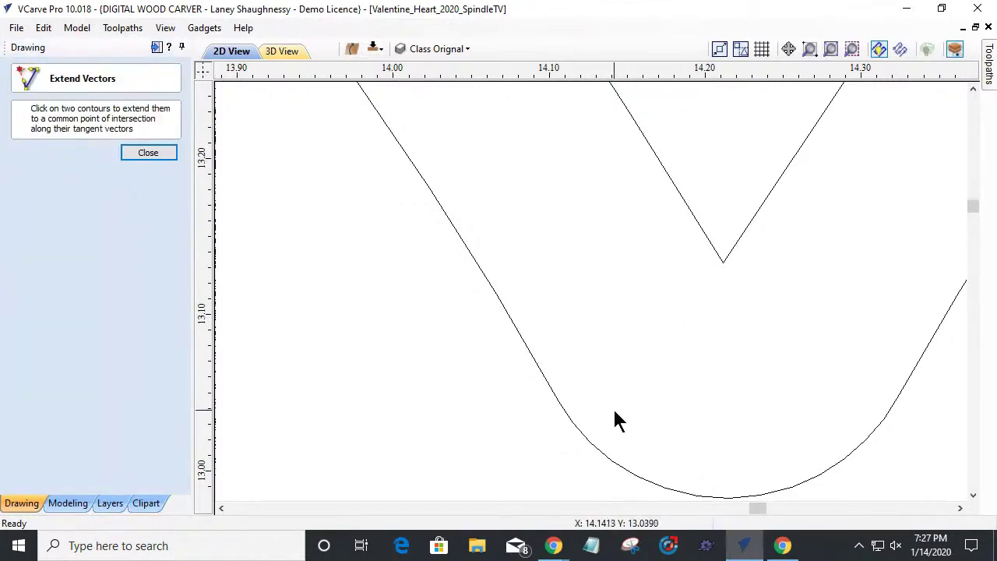
{"action": "left_click", "coordinate": [145, 153]}
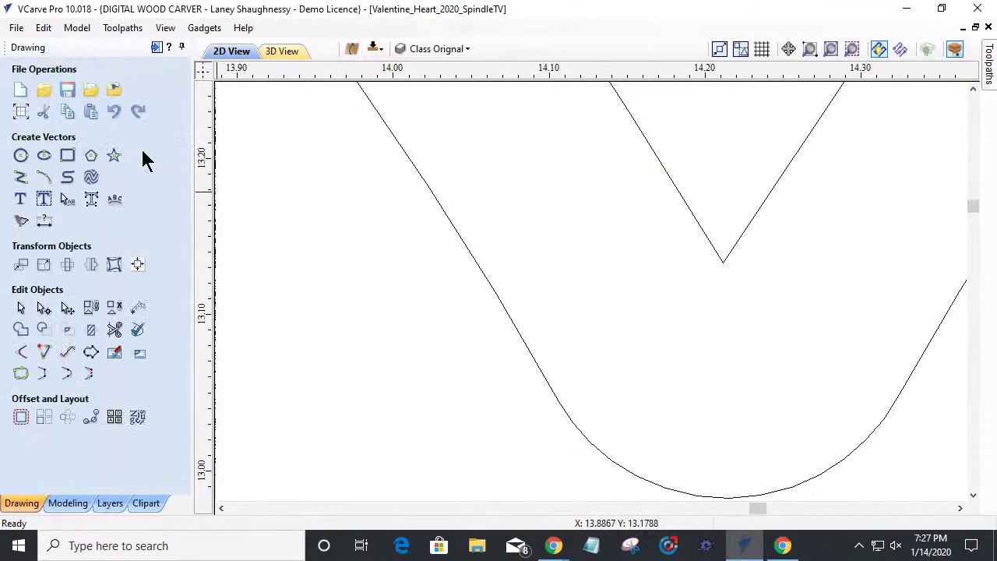
Step: Apply 0.125-inch normal fillets to the outer heart's upper notch and to both outlines' bottom tips, then close the tool
{"action": "left_click", "coordinate": [19, 355]}
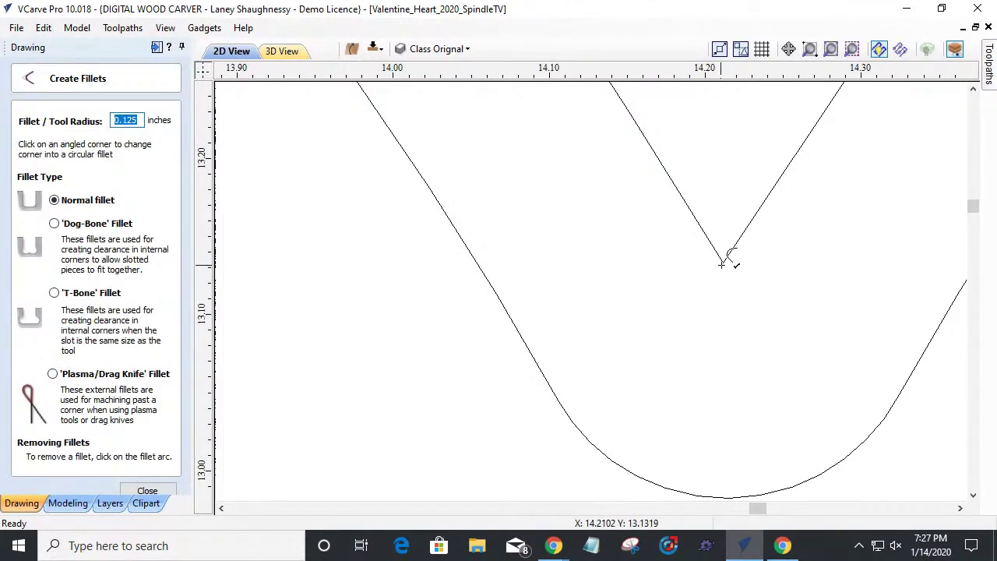
{"action": "left_click", "coordinate": [722, 264]}
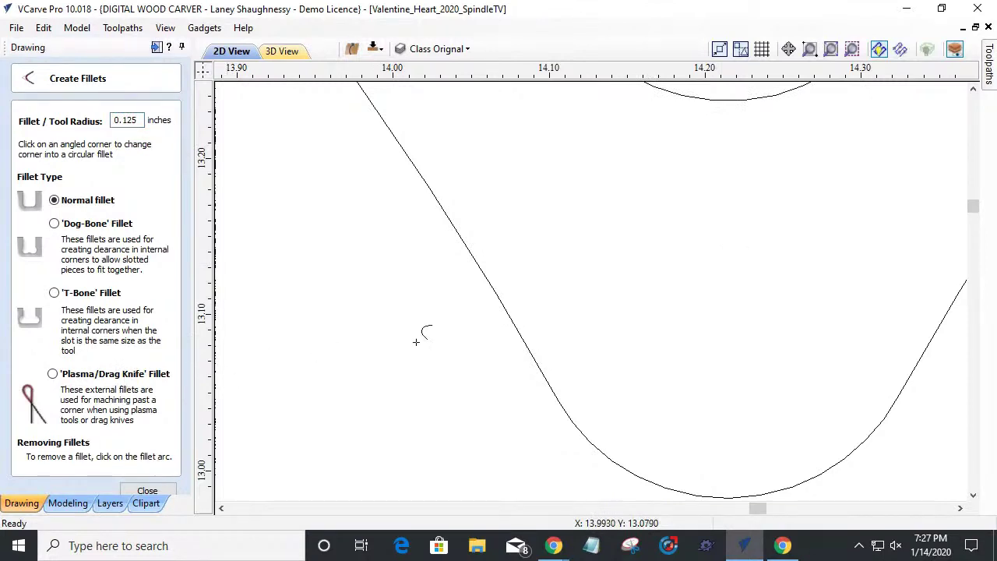
{"action": "scroll", "coordinate": [416, 341], "scroll_direction": "down", "scroll_amount": 5}
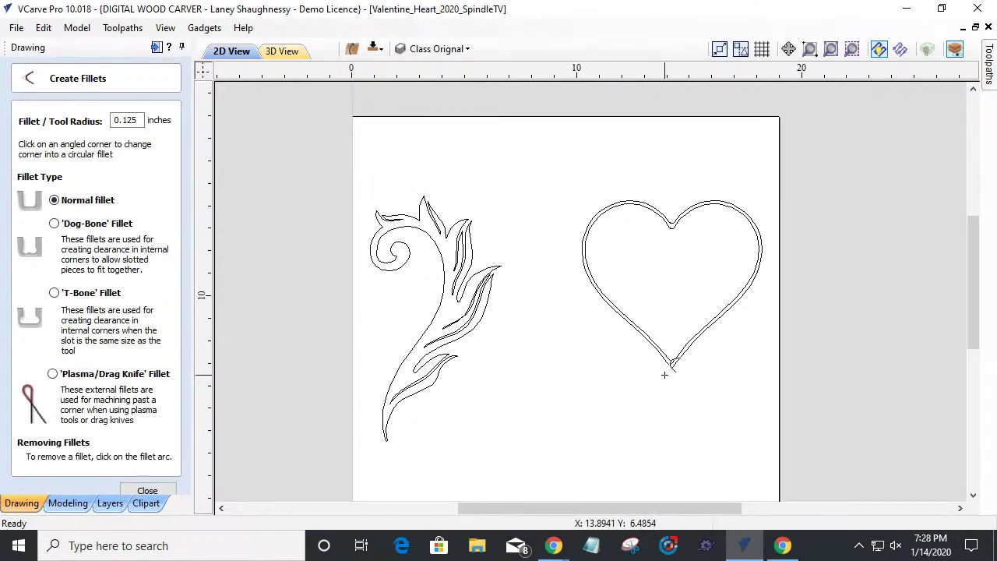
{"action": "scroll", "coordinate": [665, 374], "scroll_direction": "up", "scroll_amount": 3}
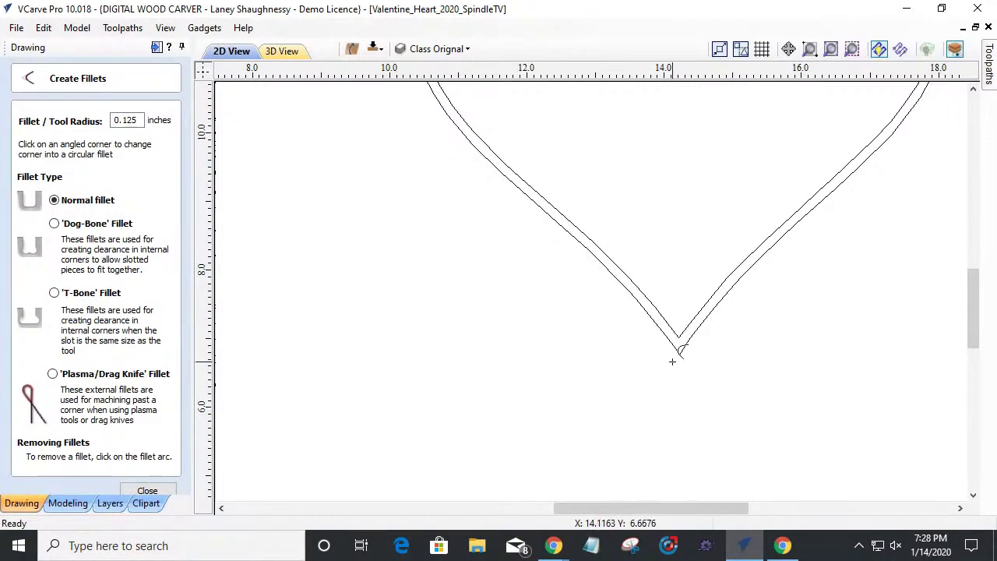
{"action": "scroll", "coordinate": [673, 362], "scroll_direction": "up", "scroll_amount": 3}
{"action": "scroll", "coordinate": [714, 296], "scroll_direction": "up", "scroll_amount": 2}
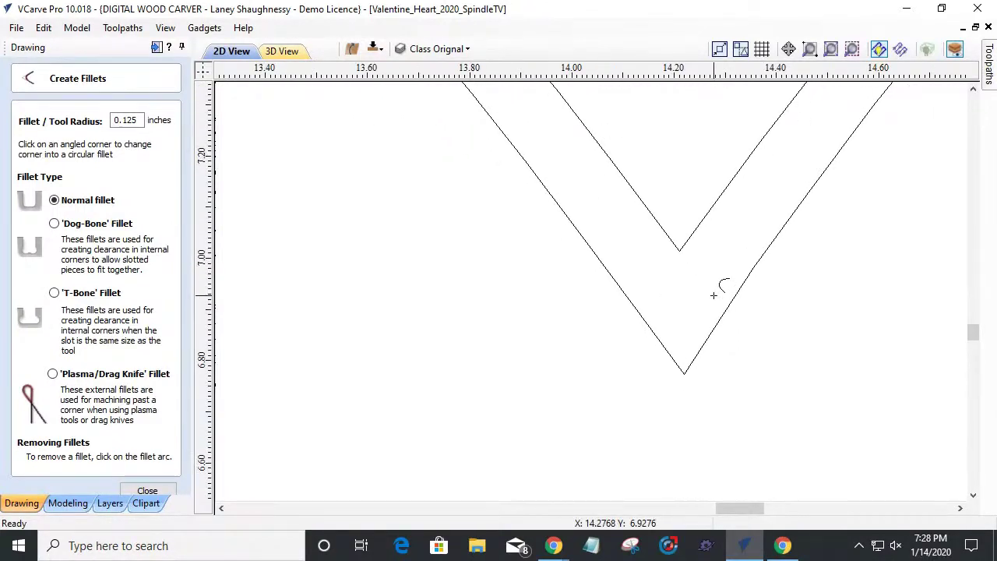
{"action": "left_click", "coordinate": [687, 378]}
{"action": "left_click", "coordinate": [683, 252]}
{"action": "scroll", "coordinate": [709, 381], "scroll_direction": "down", "scroll_amount": 2}
{"action": "scroll", "coordinate": [702, 452], "scroll_direction": "down", "scroll_amount": 5}
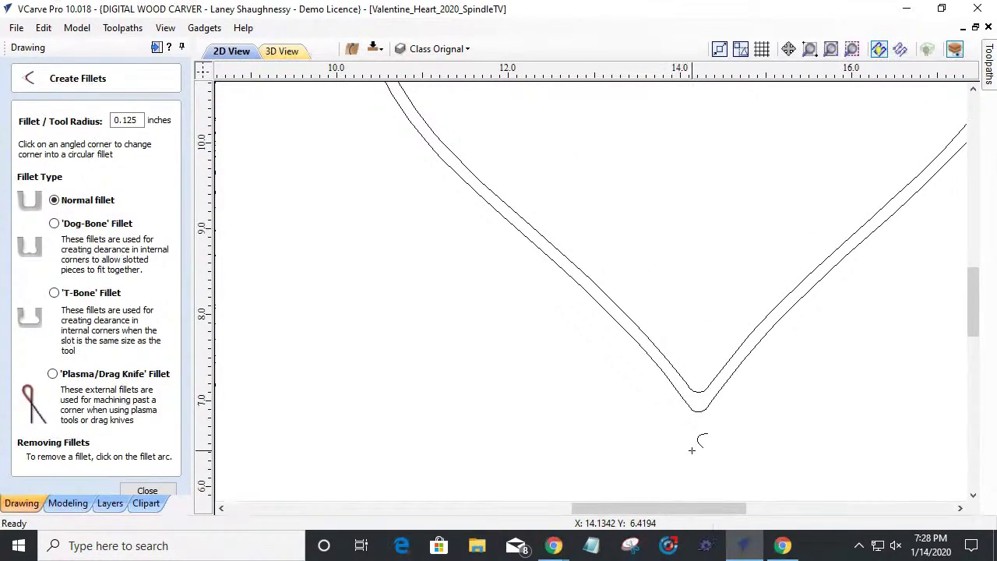
{"action": "scroll", "coordinate": [695, 469], "scroll_direction": "up", "scroll_amount": 4}
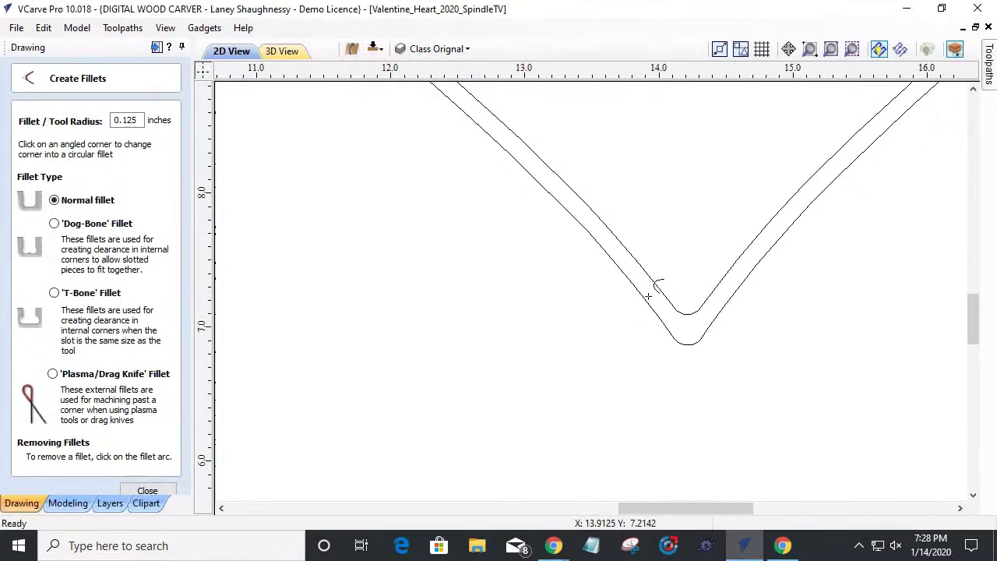
{"action": "left_click", "coordinate": [140, 491]}
Step: Select all the scroll ornament vectors and move them off the material to the right of the heart
{"action": "scroll", "coordinate": [685, 339], "scroll_direction": "down", "scroll_amount": 5}
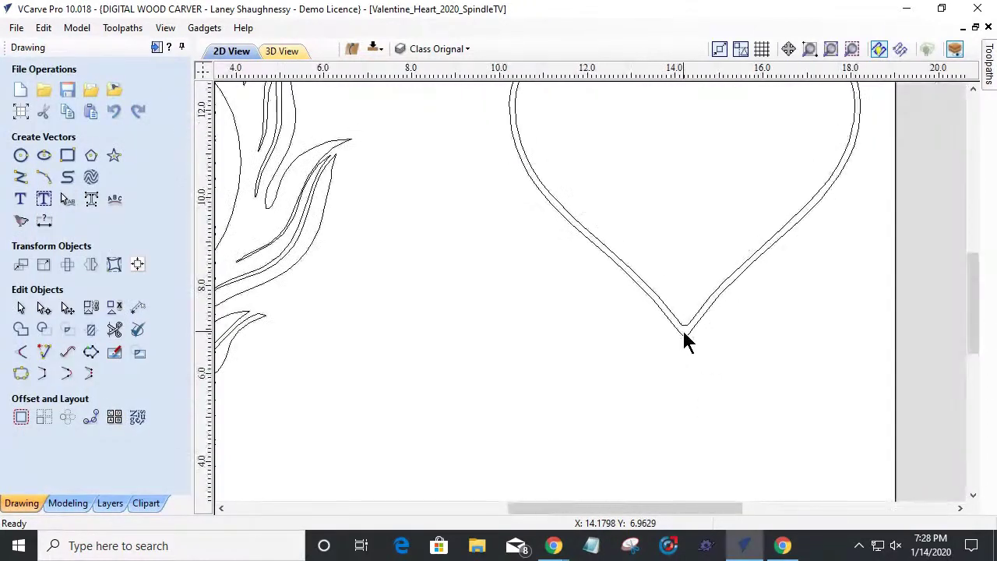
{"action": "scroll", "coordinate": [686, 341], "scroll_direction": "up", "scroll_amount": 6}
{"action": "scroll", "coordinate": [685, 341], "scroll_direction": "down", "scroll_amount": 4}
{"action": "scroll", "coordinate": [684, 340], "scroll_direction": "down", "scroll_amount": 2}
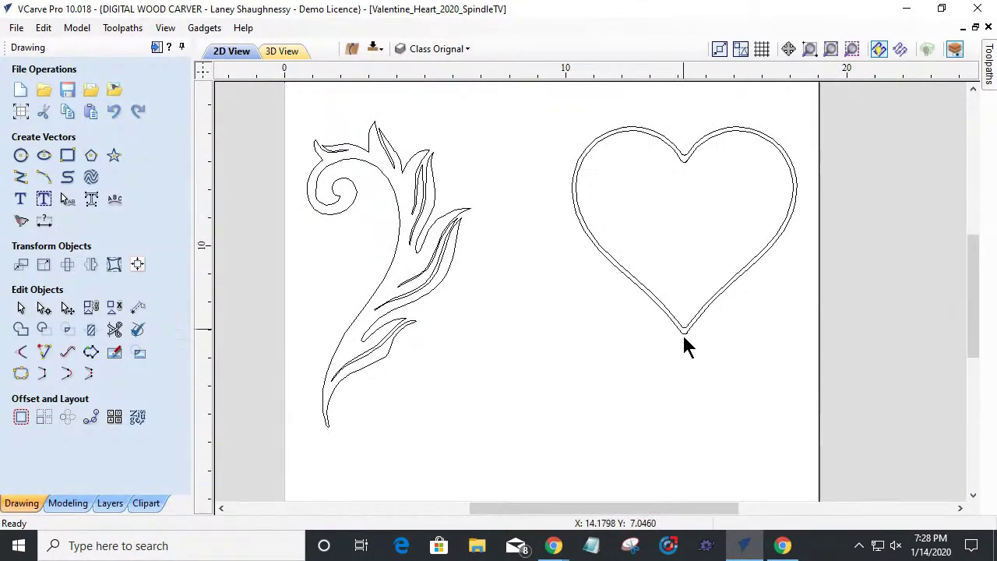
{"action": "scroll", "coordinate": [659, 312], "scroll_direction": "down", "scroll_amount": 3}
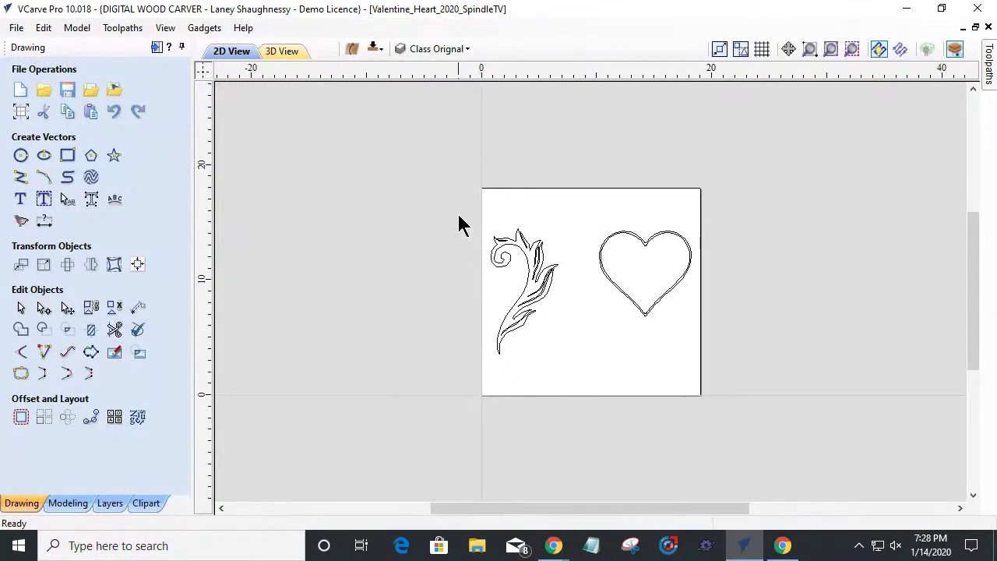
{"action": "left_click", "coordinate": [522, 272]}
{"action": "left_click", "coordinate": [539, 288]}
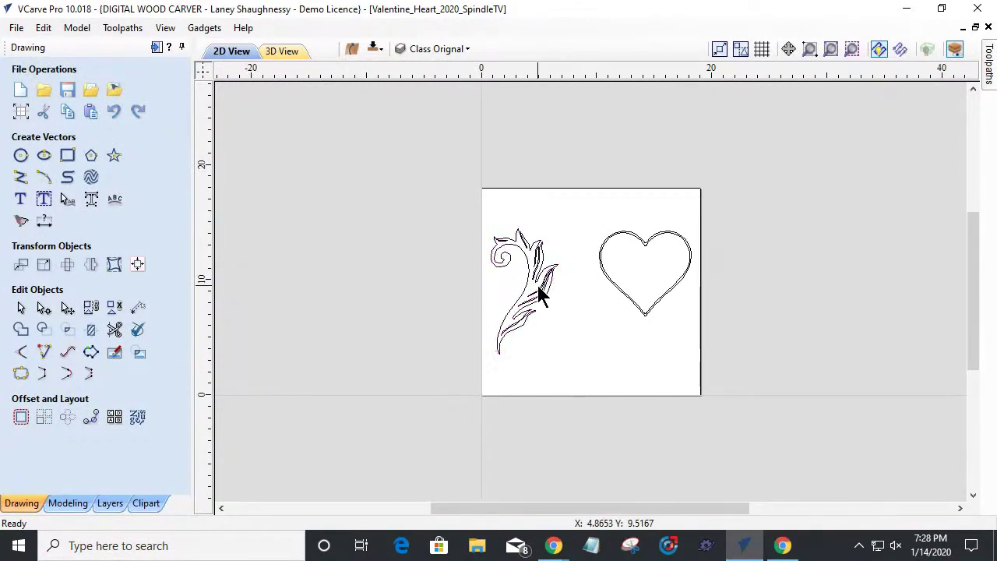
{"action": "left_click_drag", "start_coordinate": [565, 350], "coordinate": [564, 351]}
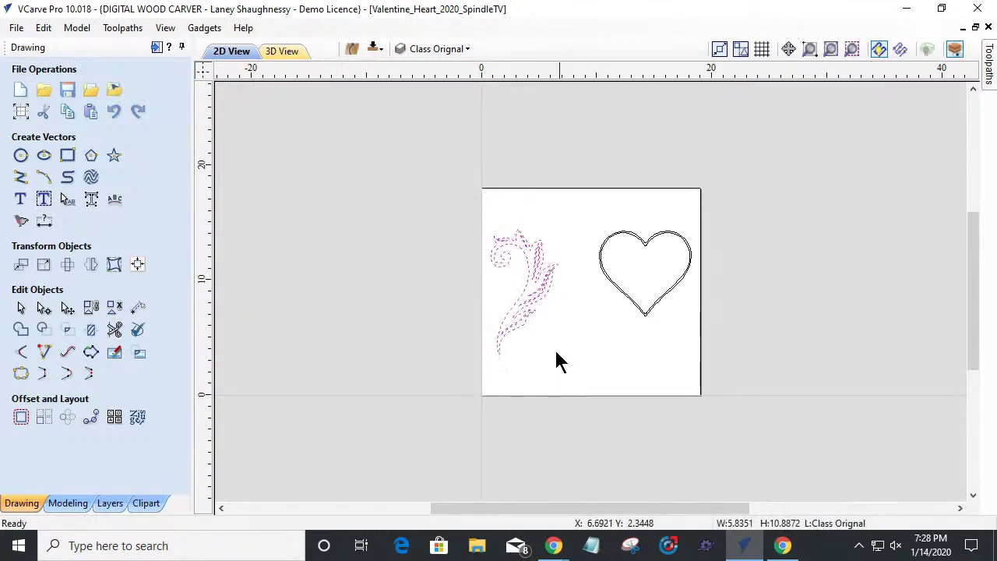
{"action": "left_click_drag", "start_coordinate": [530, 289], "coordinate": [775, 300]}
Step: Select both heart outlines and centre them in the material
{"action": "left_click", "coordinate": [658, 314]}
{"action": "left_click_drag", "start_coordinate": [572, 200], "coordinate": [705, 343]}
{"action": "scroll", "coordinate": [606, 274], "scroll_direction": "up", "scroll_amount": 2}
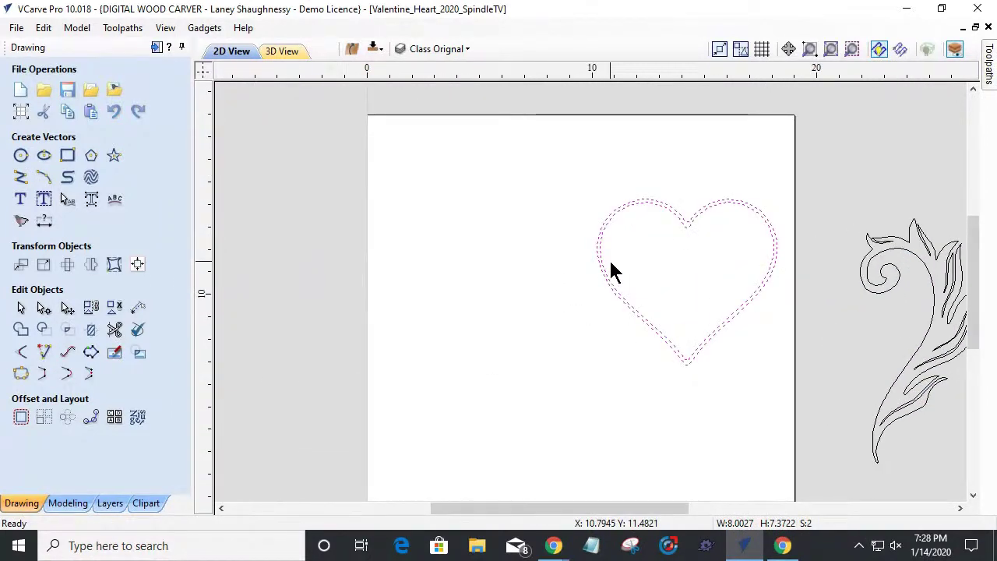
{"action": "key", "text": "F9"}
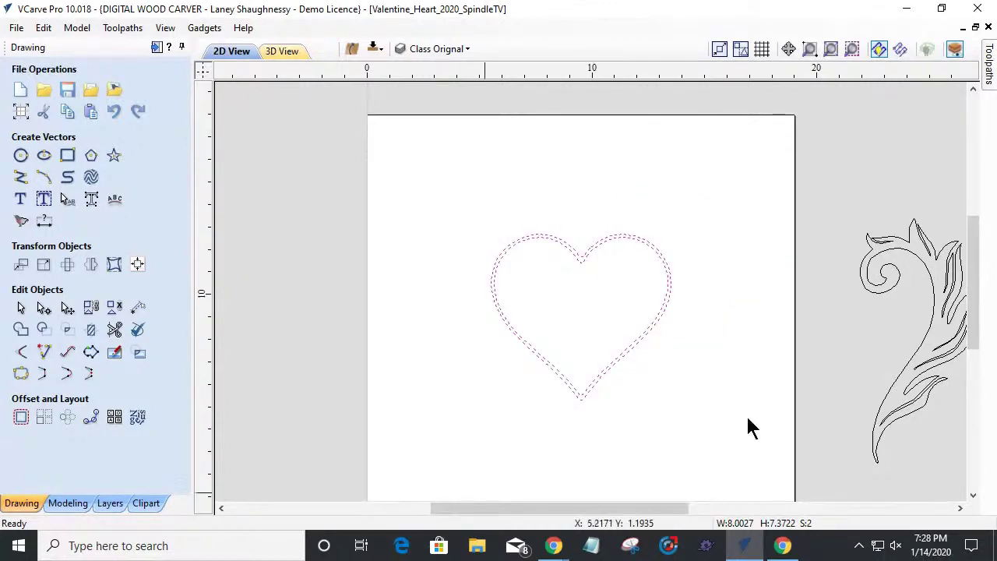
Step: Try freehand proportional and one-sided resizing of the heart outlines, undoing the distorted shape and the last enlargement
{"action": "left_click", "coordinate": [579, 254]}
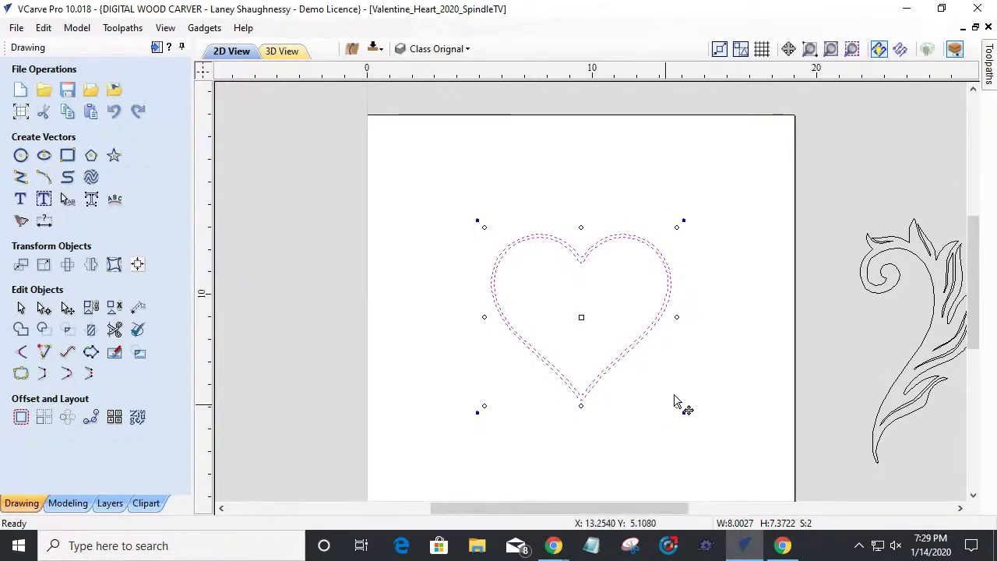
{"action": "mouse_move", "coordinate": [677, 228]}
{"action": "left_mouse_down"}
{"action": "mouse_move", "coordinate": [714, 204]}
{"action": "mouse_move", "coordinate": [774, 213]}
{"action": "mouse_move", "coordinate": [786, 205]}
{"action": "mouse_move", "coordinate": [678, 267]}
{"action": "mouse_move", "coordinate": [691, 215]}
{"action": "left_mouse_up"}
{"action": "left_click_drag", "start_coordinate": [691, 311], "coordinate": [612, 330]}
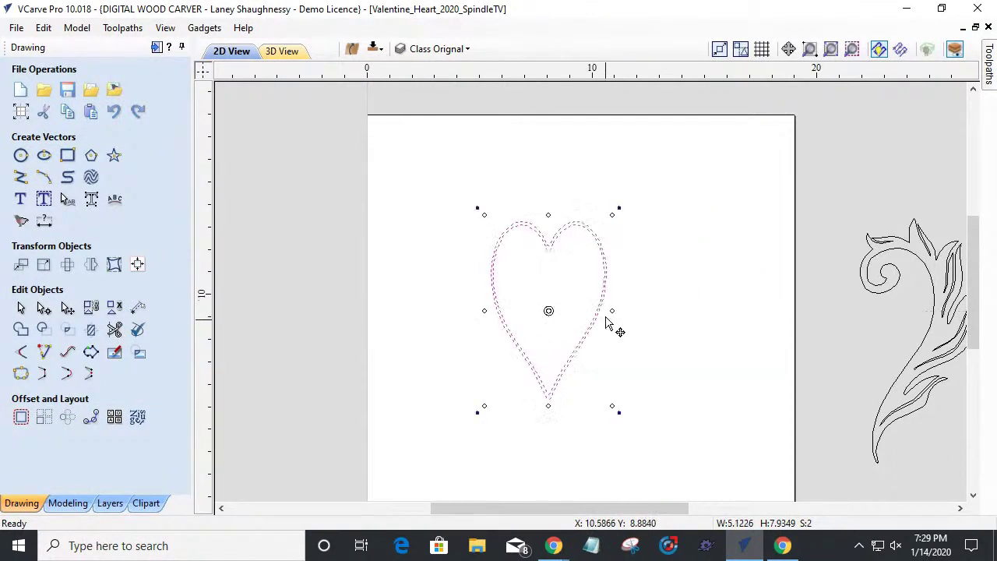
{"action": "left_click_drag", "start_coordinate": [546, 213], "coordinate": [576, 161]}
{"action": "key", "text": "ctrl+z"}
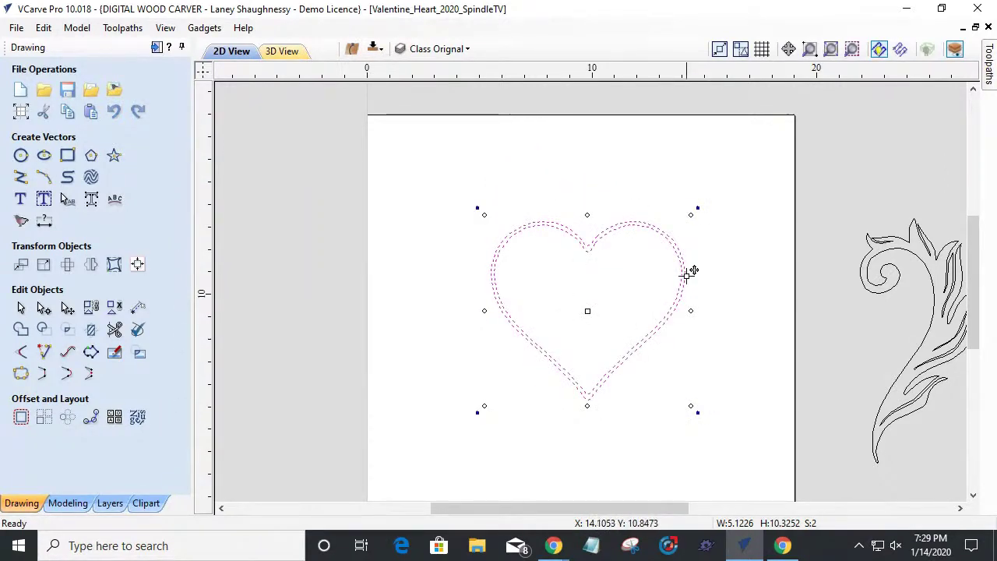
{"action": "mouse_move", "coordinate": [692, 216]}
{"action": "left_mouse_down"}
{"action": "mouse_move", "coordinate": [662, 234]}
{"action": "mouse_move", "coordinate": [730, 196]}
{"action": "mouse_move", "coordinate": [695, 214]}
{"action": "left_mouse_up"}
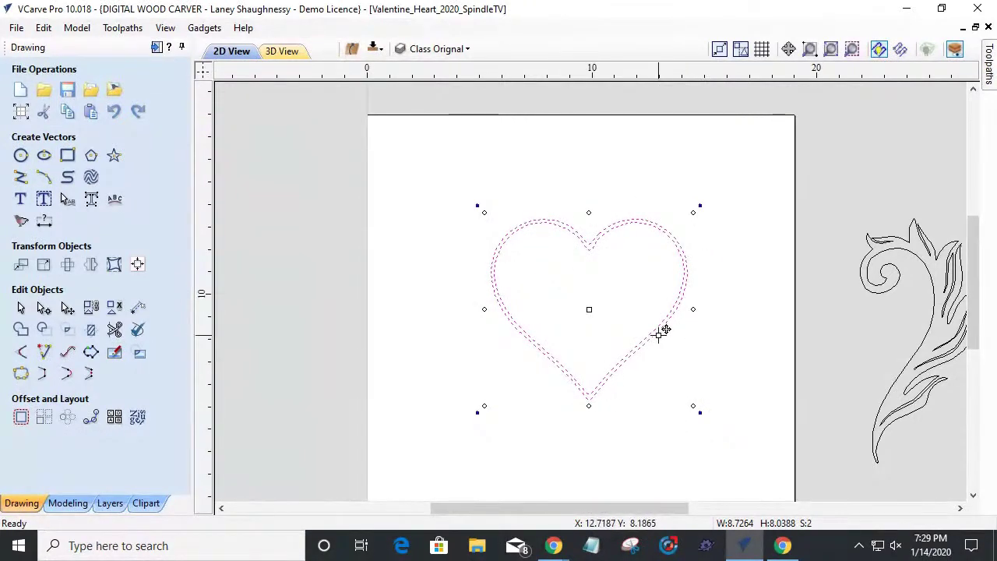
{"action": "key", "text": "ctrl+z"}
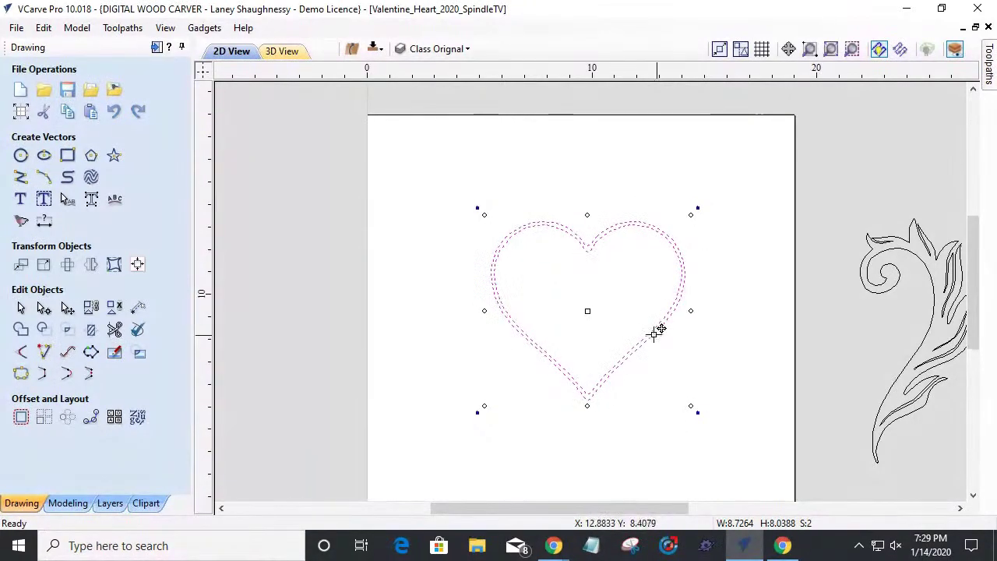
Step: Centre the heart outlines in the material and enlarge them about their centre to about 17.72 by 16.33 inches
{"action": "left_click", "coordinate": [138, 264]}
{"action": "left_click", "coordinate": [86, 122]}
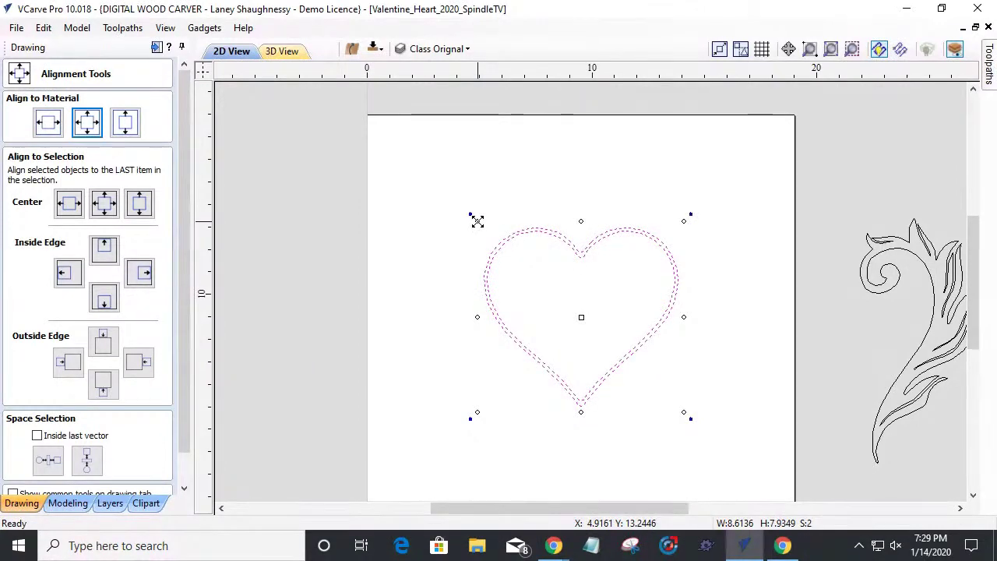
{"action": "left_click_drag", "start_coordinate": [478, 223], "coordinate": [350, 140]}
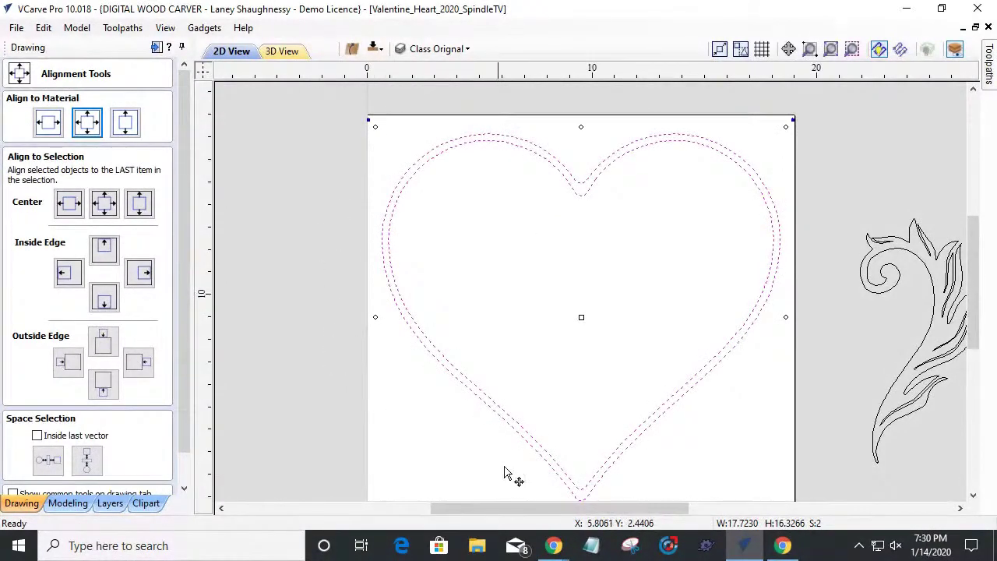
{"action": "scroll", "coordinate": [812, 288], "scroll_direction": "down", "scroll_amount": 4}
{"action": "scroll", "coordinate": [576, 328], "scroll_direction": "up", "scroll_amount": 2}
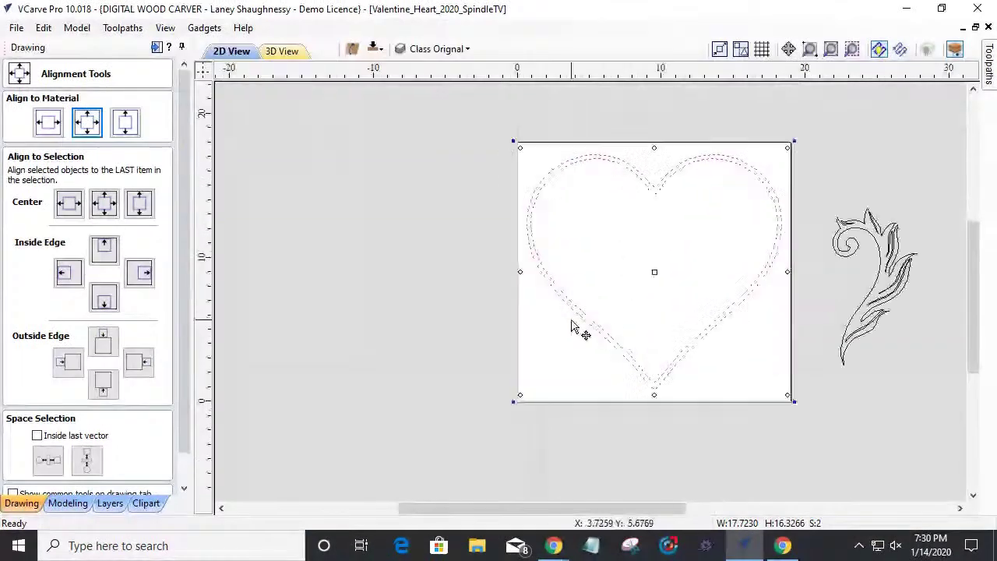
{"action": "scroll", "coordinate": [771, 181], "scroll_direction": "up", "scroll_amount": 1}
{"action": "scroll", "coordinate": [772, 181], "scroll_direction": "up", "scroll_amount": 1}
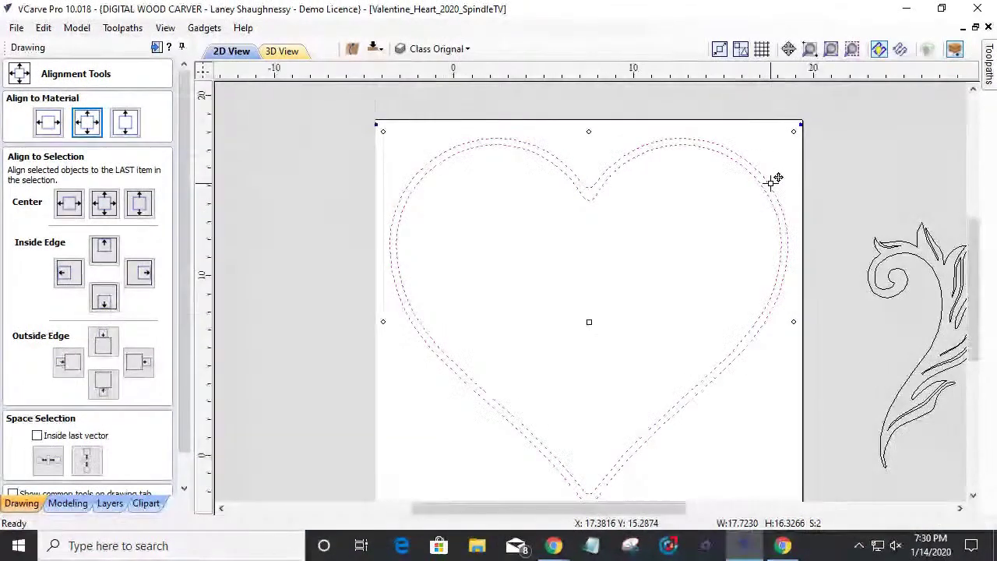
{"action": "scroll", "coordinate": [695, 251], "scroll_direction": "down", "scroll_amount": 1}
{"action": "scroll", "coordinate": [686, 240], "scroll_direction": "up", "scroll_amount": 1}
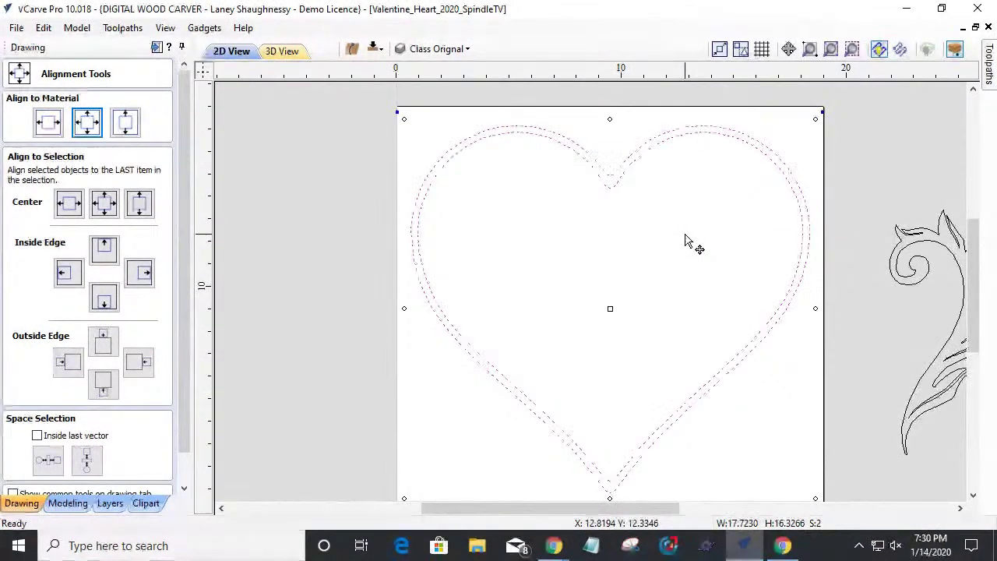
{"action": "scroll", "coordinate": [181, 464], "scroll_direction": "down", "scroll_amount": 2}
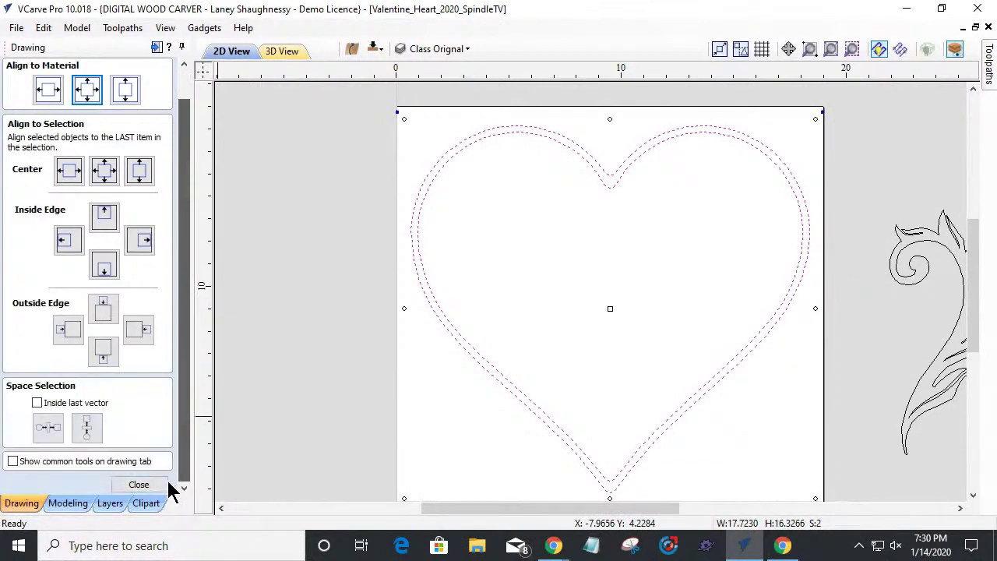
{"action": "left_click", "coordinate": [155, 483]}
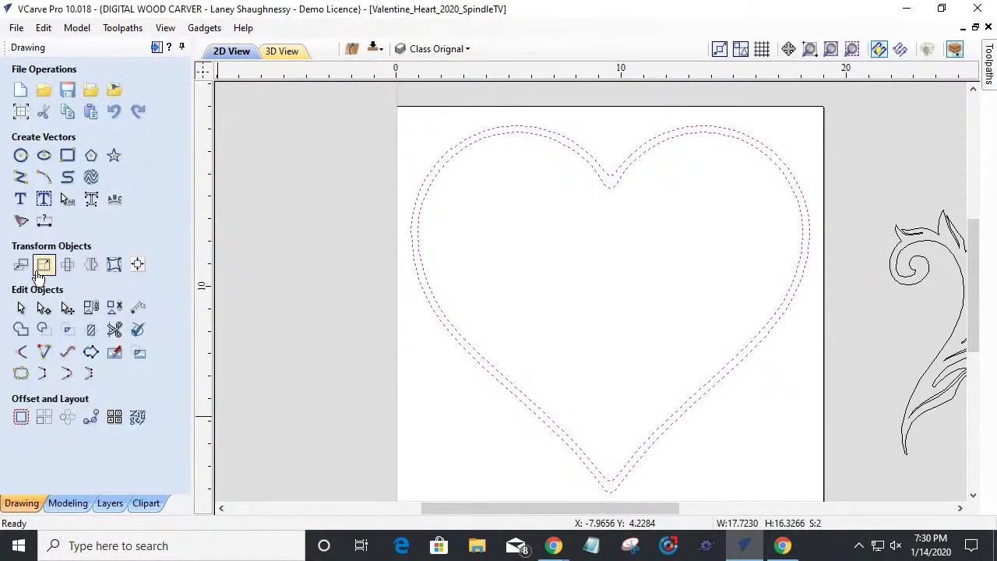
Step: Set the heart outlines' width to exactly 17.75 inches, with XY linked and the centre as anchor
{"action": "left_click", "coordinate": [39, 269]}
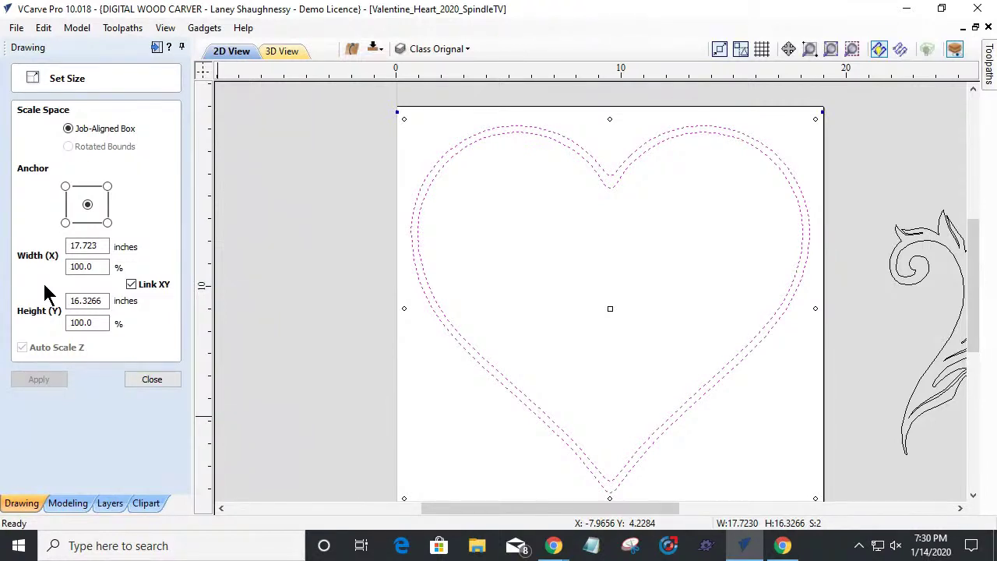
{"action": "left_click_drag", "start_coordinate": [88, 246], "coordinate": [153, 242]}
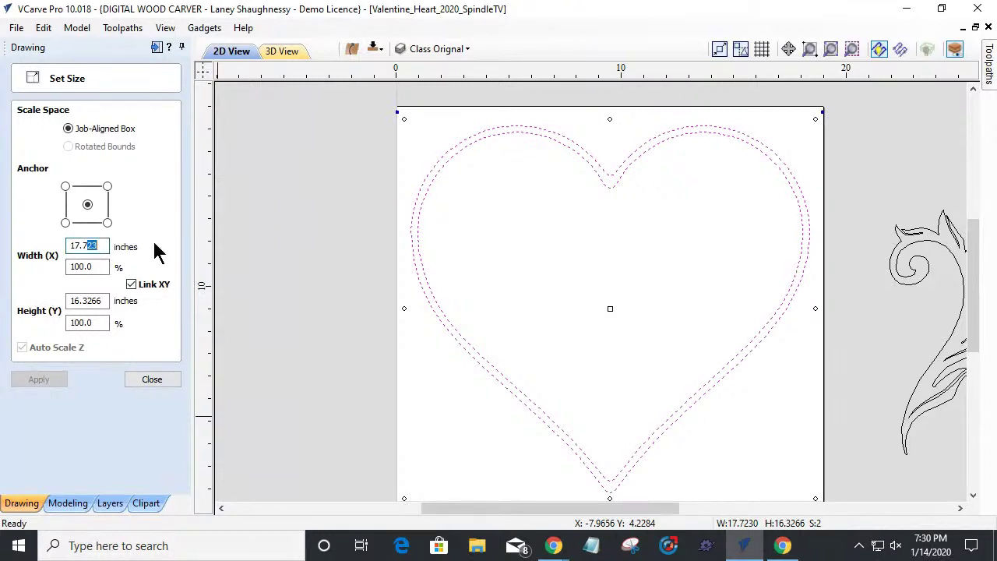
{"action": "type", "text": "5"}
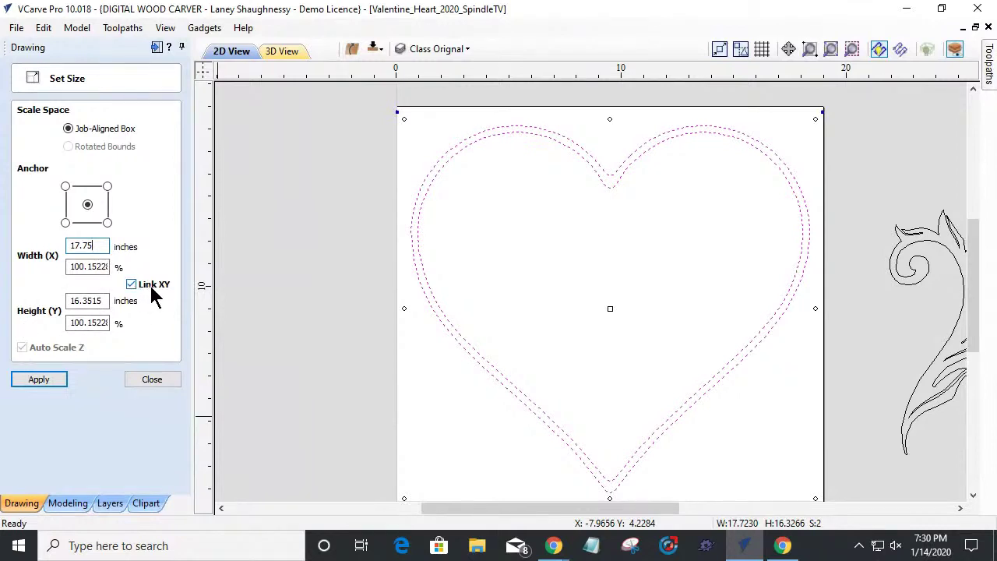
{"action": "left_click", "coordinate": [37, 381]}
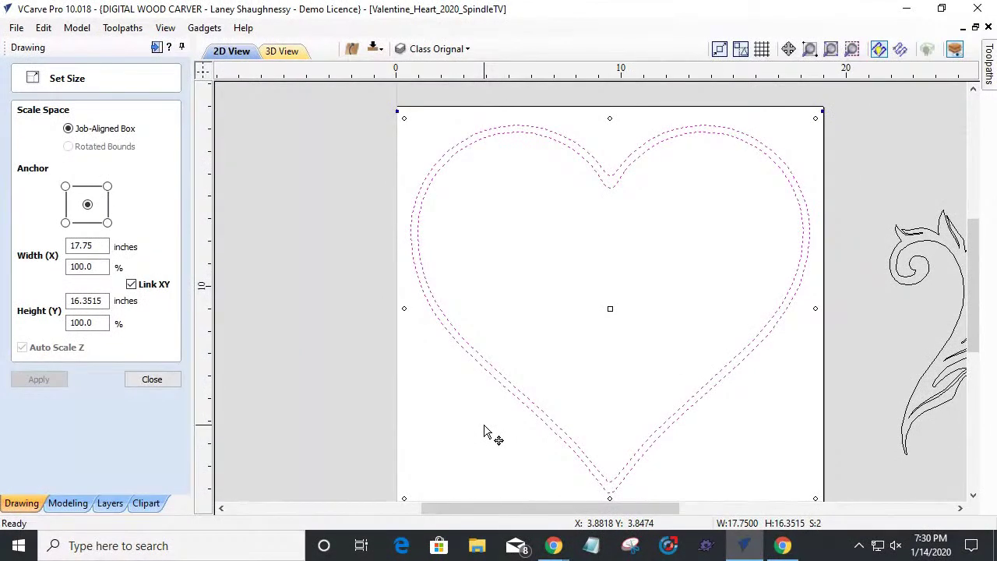
{"action": "scroll", "coordinate": [491, 433], "scroll_direction": "down", "scroll_amount": 1}
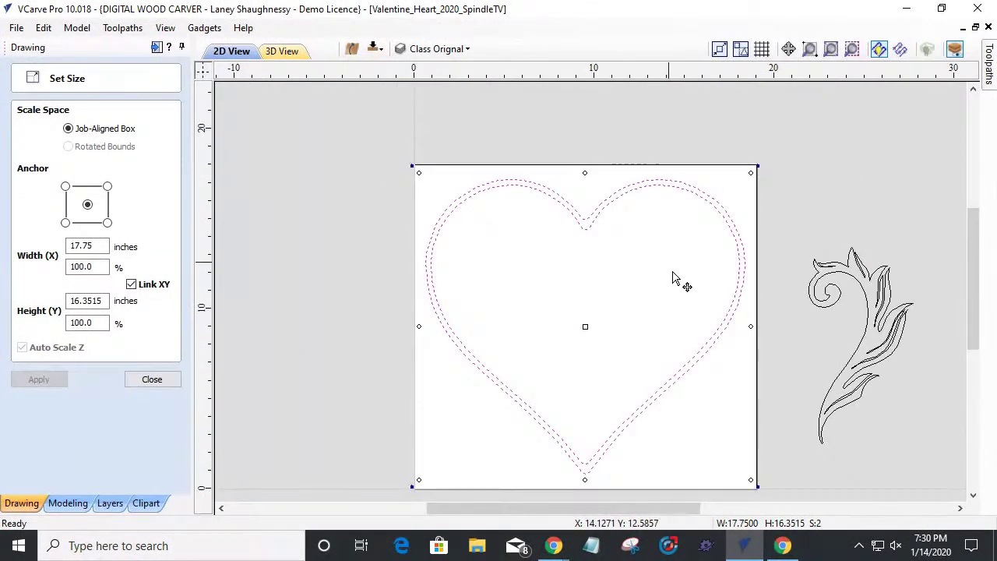
Step: Move the scroll ornament from outside the material into the right half of the heart
{"action": "left_click_drag", "start_coordinate": [774, 231], "coordinate": [912, 453]}
{"action": "left_click", "coordinate": [921, 461]}
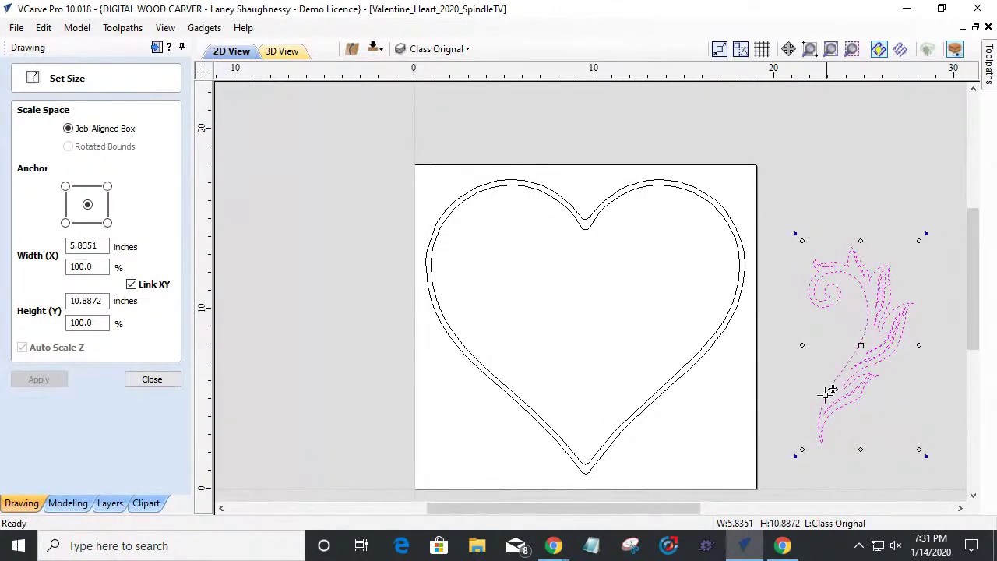
{"action": "left_click", "coordinate": [784, 369]}
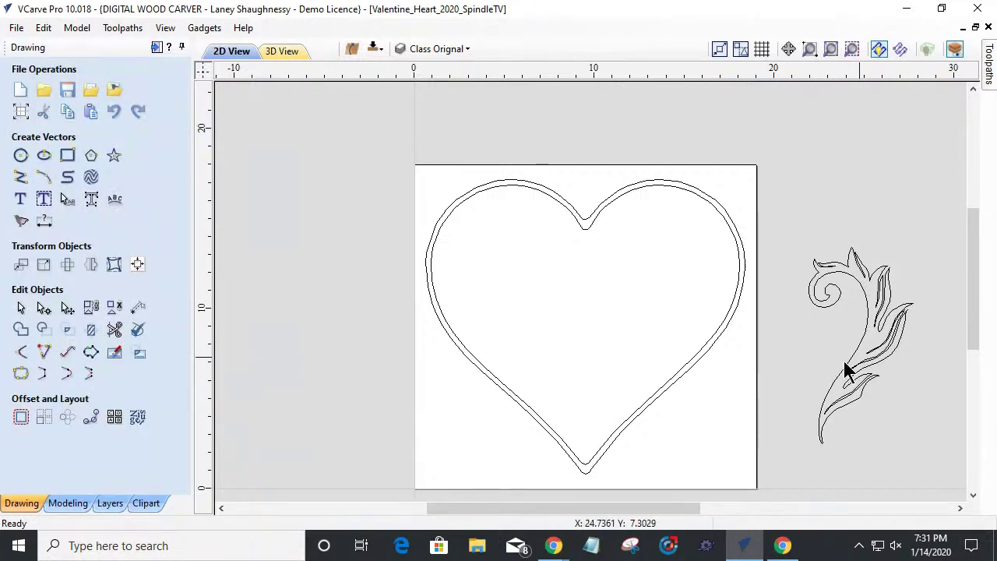
{"action": "left_click", "coordinate": [861, 290]}
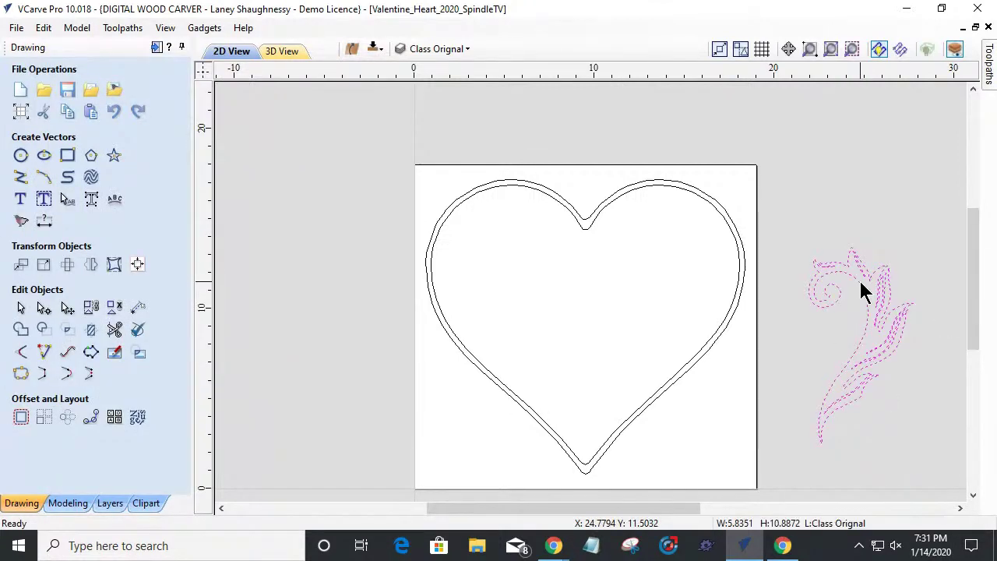
{"action": "left_click_drag", "start_coordinate": [863, 342], "coordinate": [652, 304]}
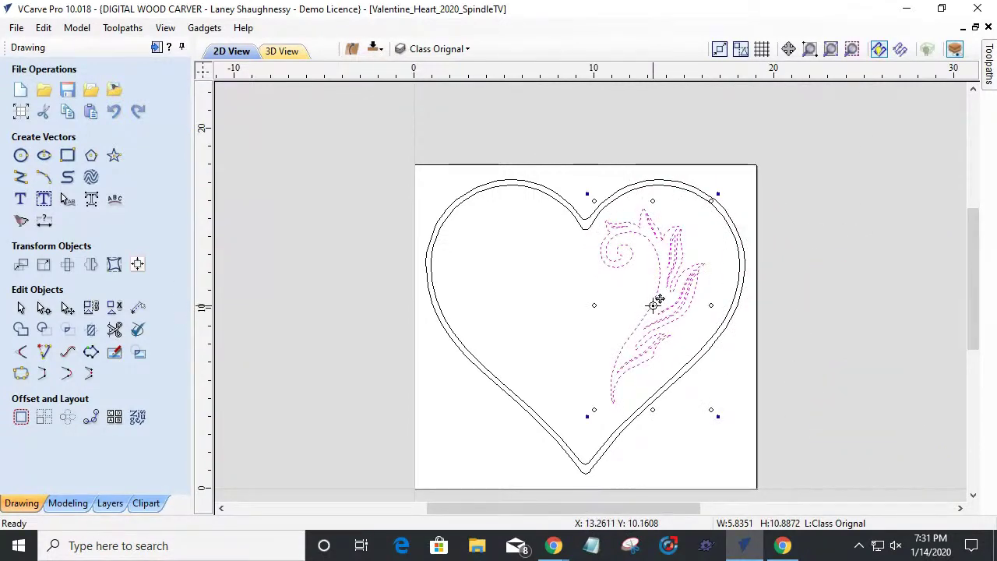
{"action": "left_click", "coordinate": [661, 312]}
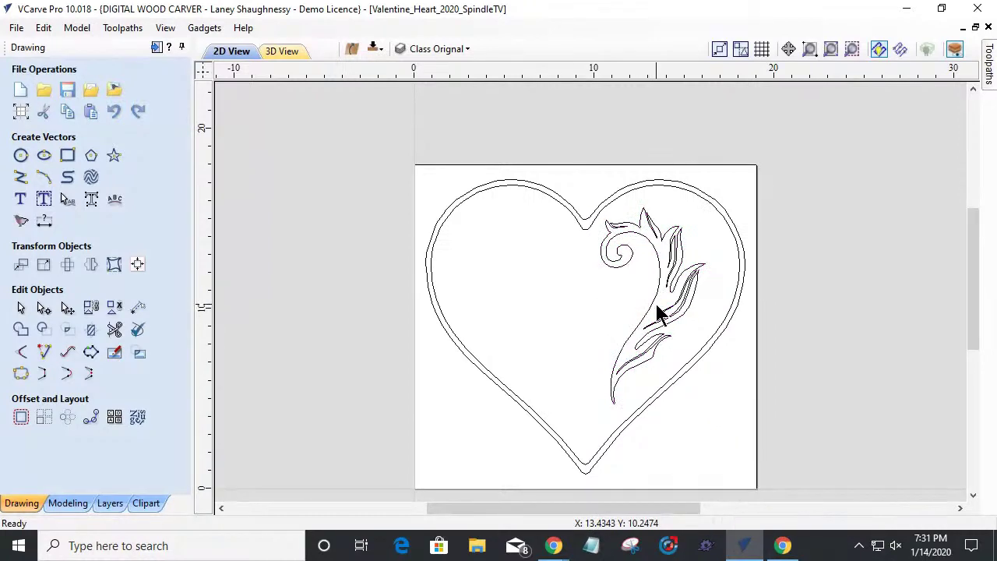
{"action": "left_click", "coordinate": [654, 285]}
{"action": "left_click", "coordinate": [656, 284]}
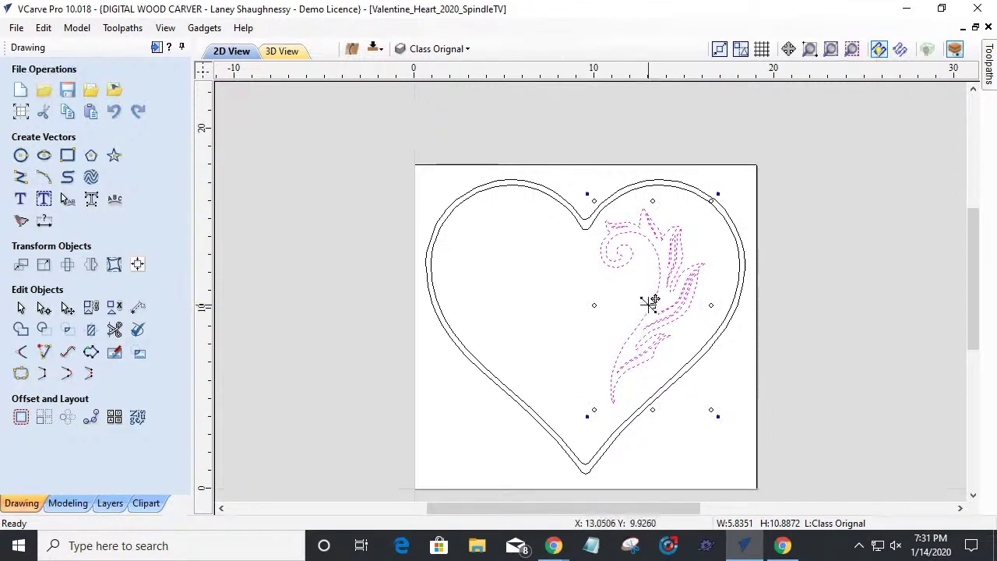
{"action": "mouse_move", "coordinate": [655, 299]}
{"action": "left_mouse_down"}
{"action": "mouse_move", "coordinate": [678, 291]}
{"action": "mouse_move", "coordinate": [678, 300]}
{"action": "mouse_move", "coordinate": [658, 290]}
{"action": "mouse_move", "coordinate": [656, 303]}
{"action": "left_mouse_up"}
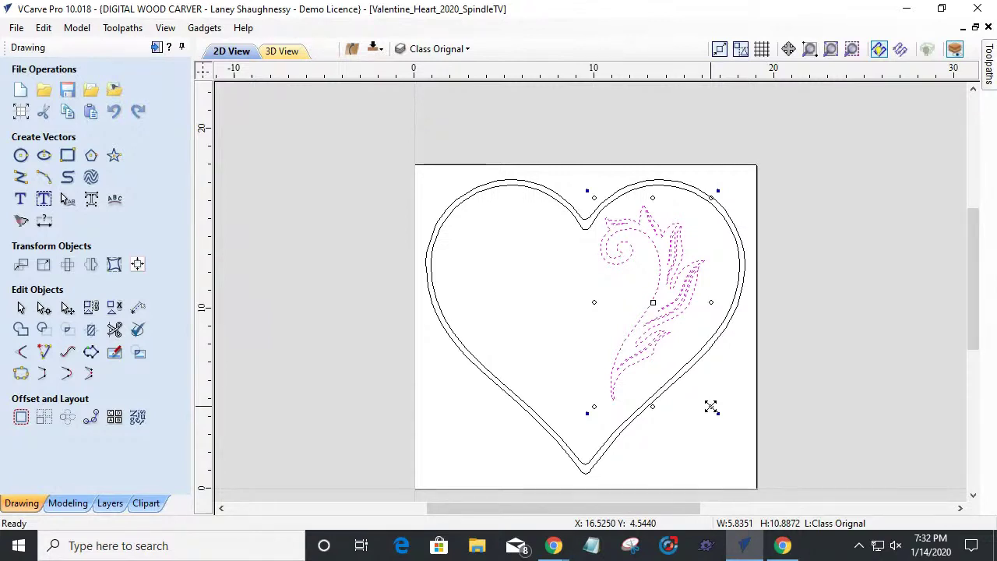
Step: Enlarge the scroll ornament to about 6.95 by 12.94 inches and rotate it slightly clockwise to follow the heart's right side
{"action": "left_click_drag", "start_coordinate": [712, 407], "coordinate": [721, 430]}
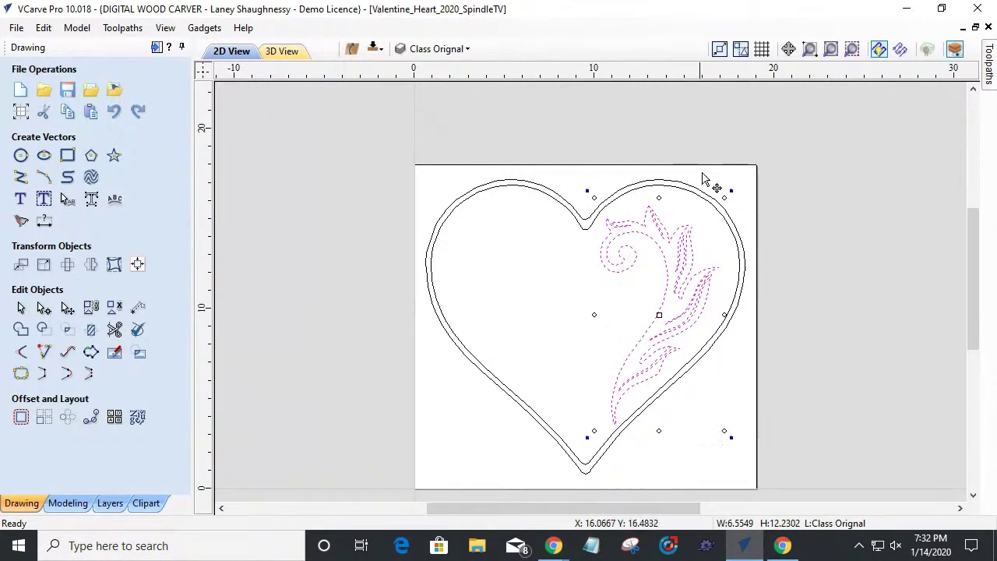
{"action": "left_click_drag", "start_coordinate": [666, 294], "coordinate": [670, 289]}
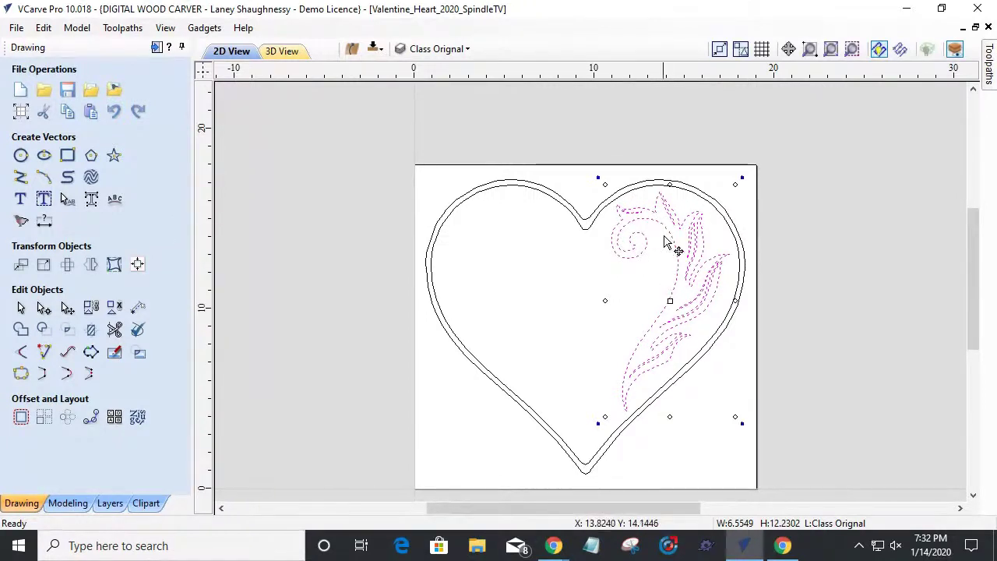
{"action": "left_click_drag", "start_coordinate": [742, 178], "coordinate": [747, 185]}
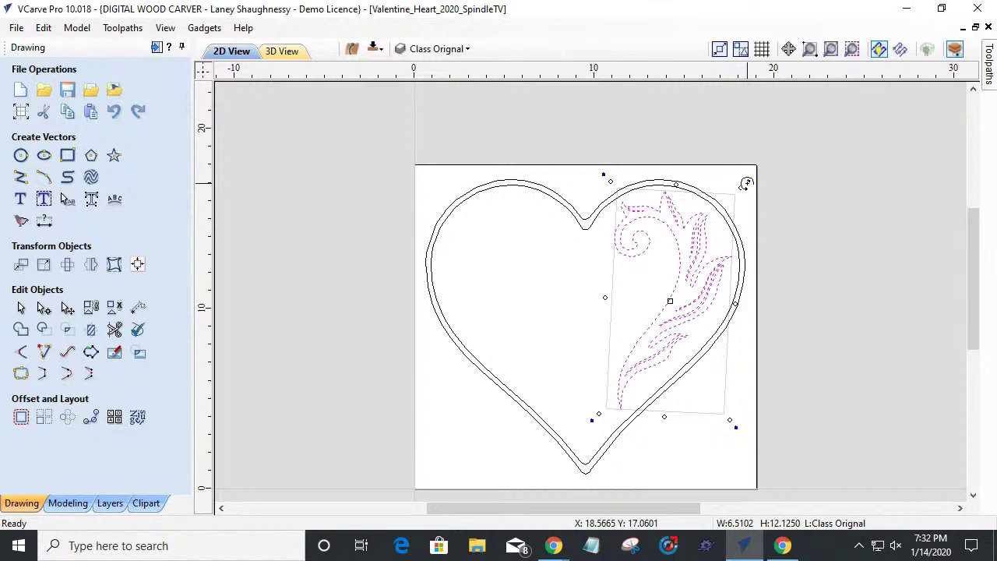
{"action": "left_click_drag", "start_coordinate": [597, 414], "coordinate": [598, 423]}
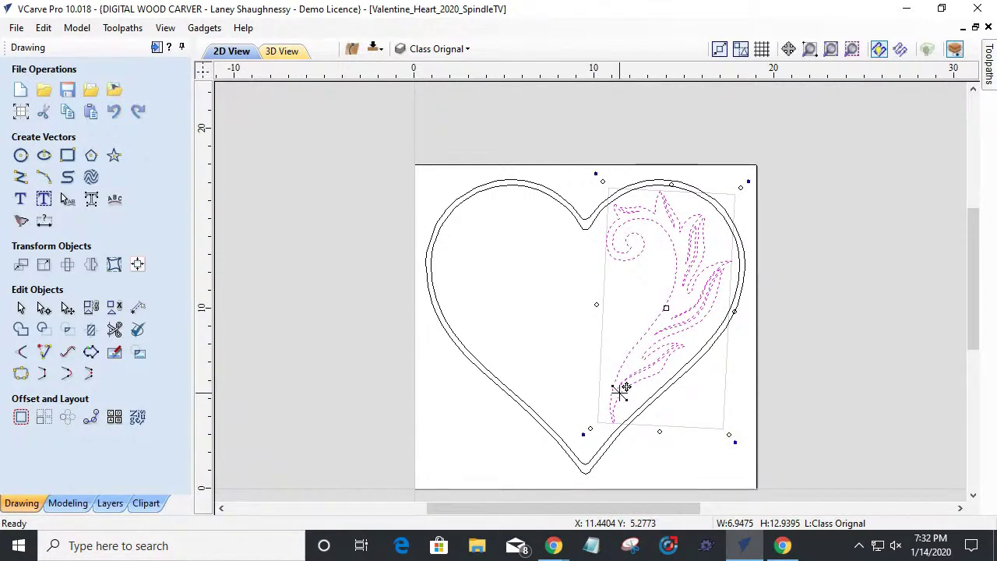
{"action": "key", "text": "Down"}
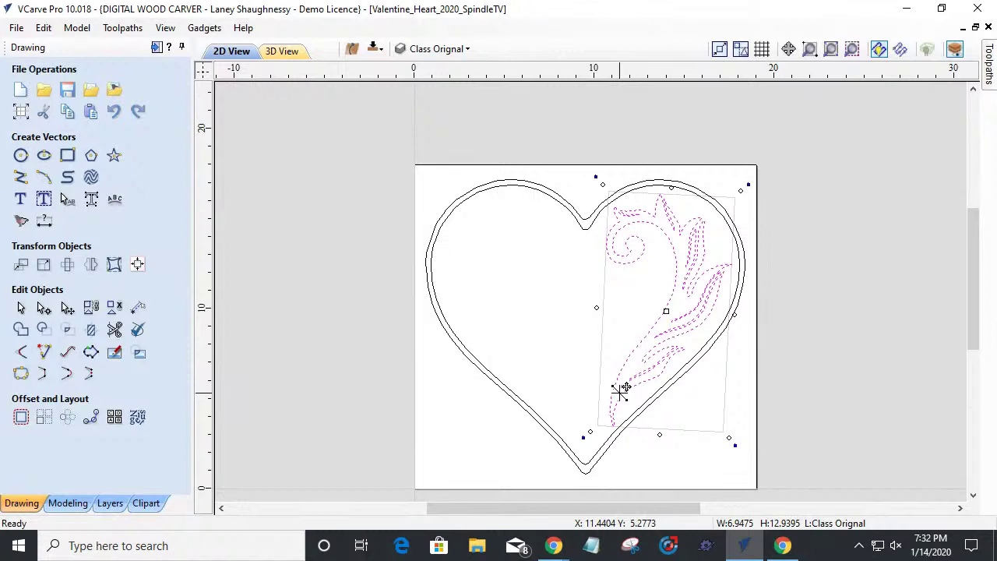
{"action": "left_click", "coordinate": [681, 467]}
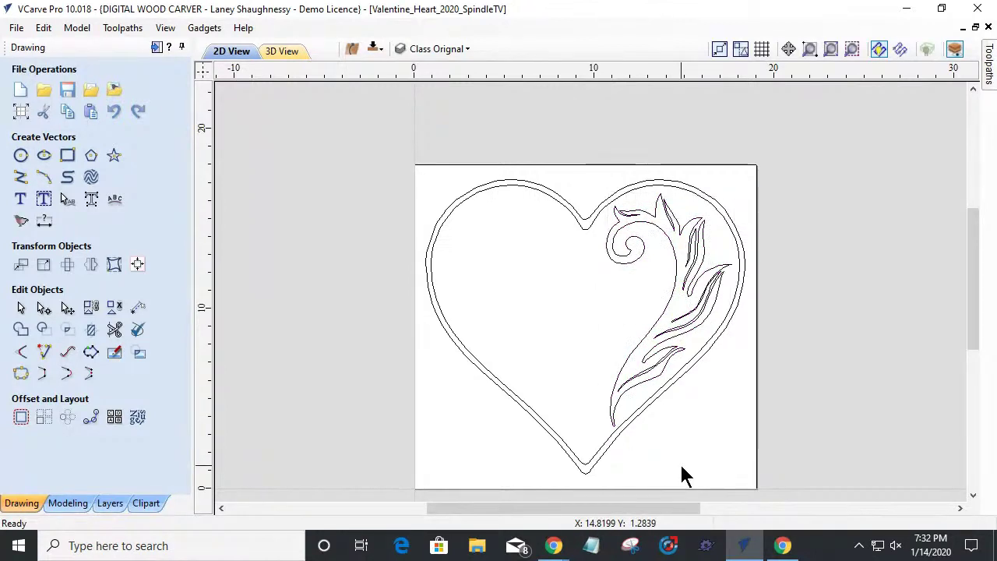
Step: Try a horizontally mirrored copy of the right scroll ornament about the job centre, and undo it
{"action": "scroll", "coordinate": [600, 394], "scroll_direction": "up", "scroll_amount": 2}
{"action": "scroll", "coordinate": [599, 393], "scroll_direction": "down", "scroll_amount": 1}
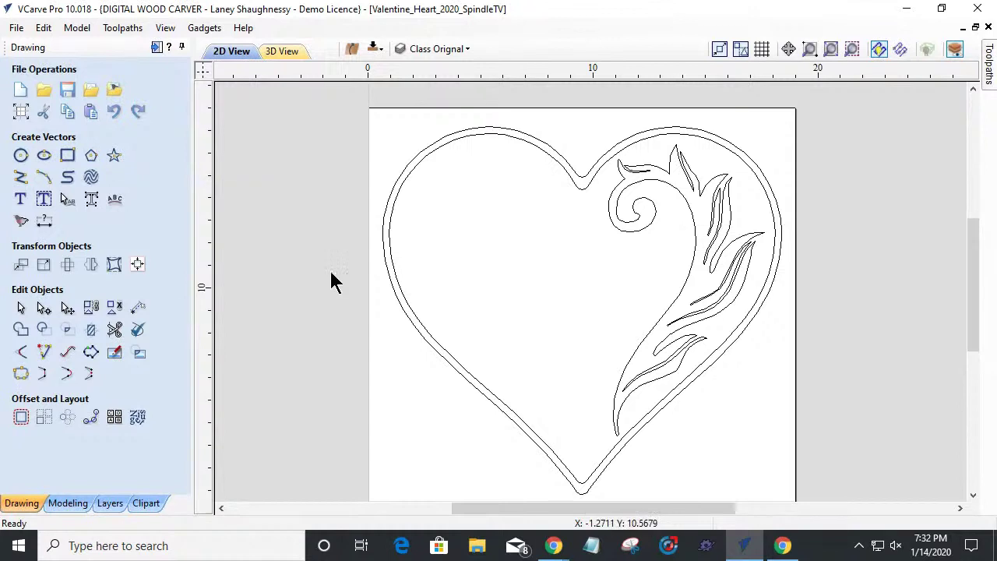
{"action": "left_click", "coordinate": [640, 212]}
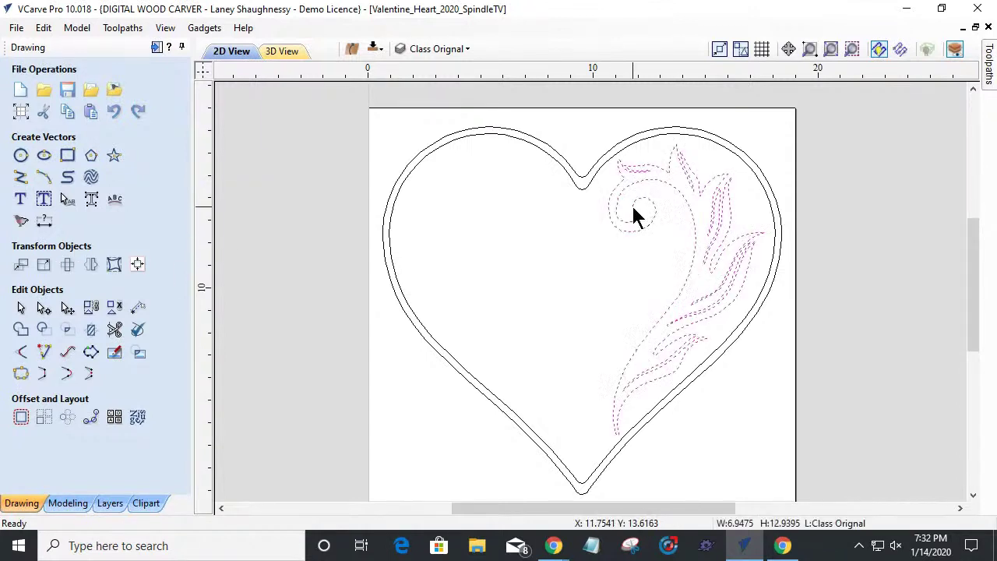
{"action": "left_click", "coordinate": [92, 266]}
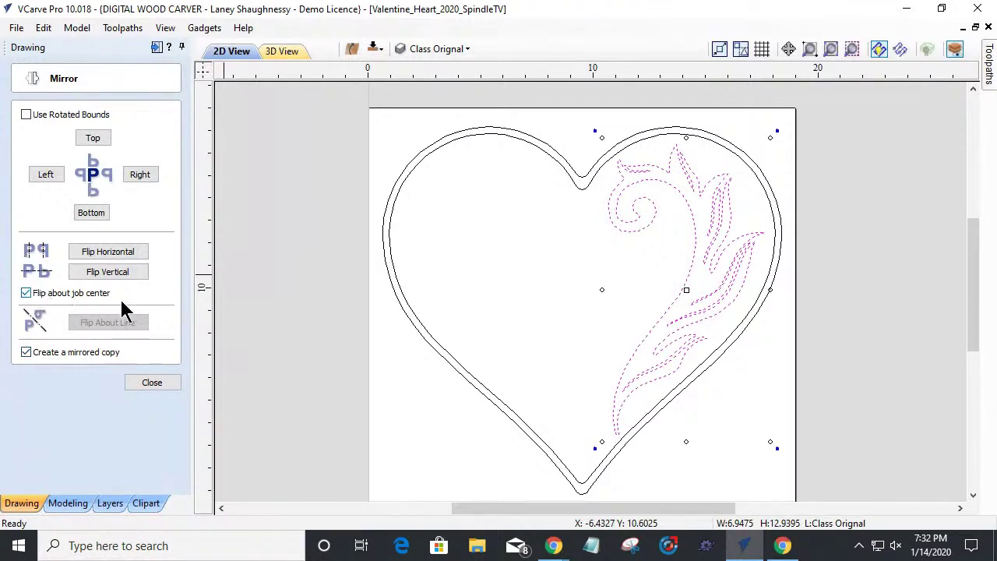
{"action": "left_click", "coordinate": [108, 254]}
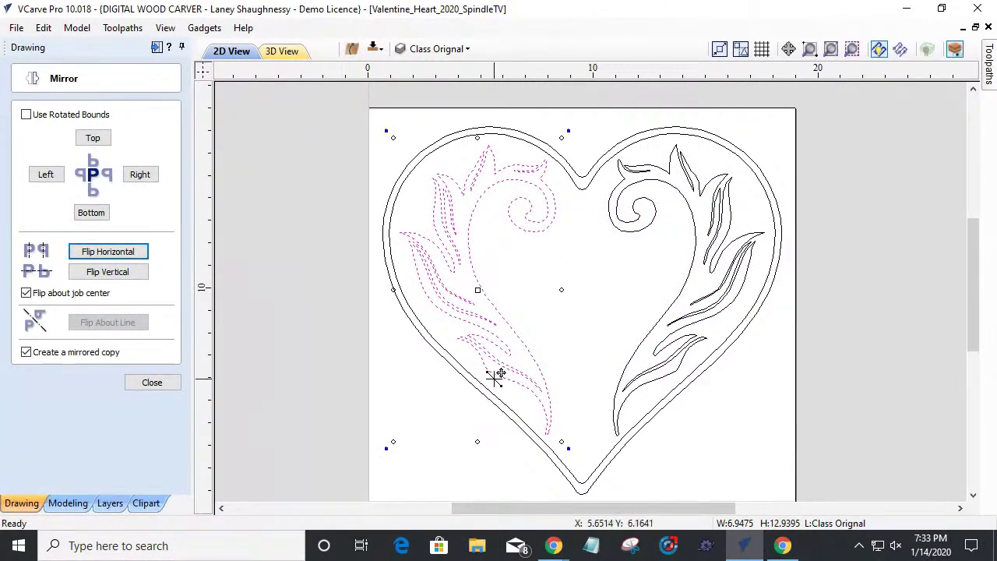
{"action": "scroll", "coordinate": [588, 437], "scroll_direction": "up", "scroll_amount": 2}
{"action": "scroll", "coordinate": [586, 437], "scroll_direction": "down", "scroll_amount": 3}
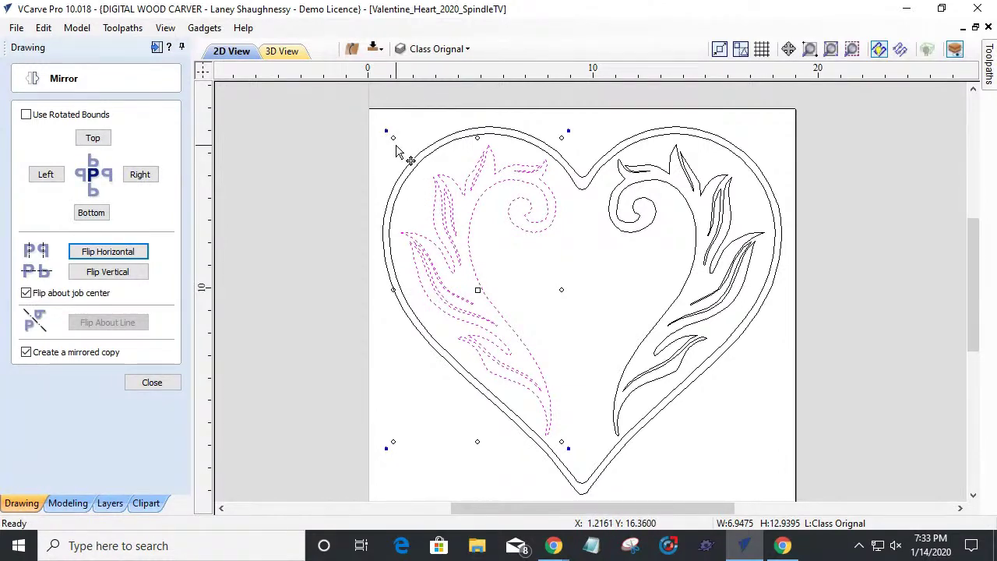
{"action": "key", "text": "ctrl+z"}
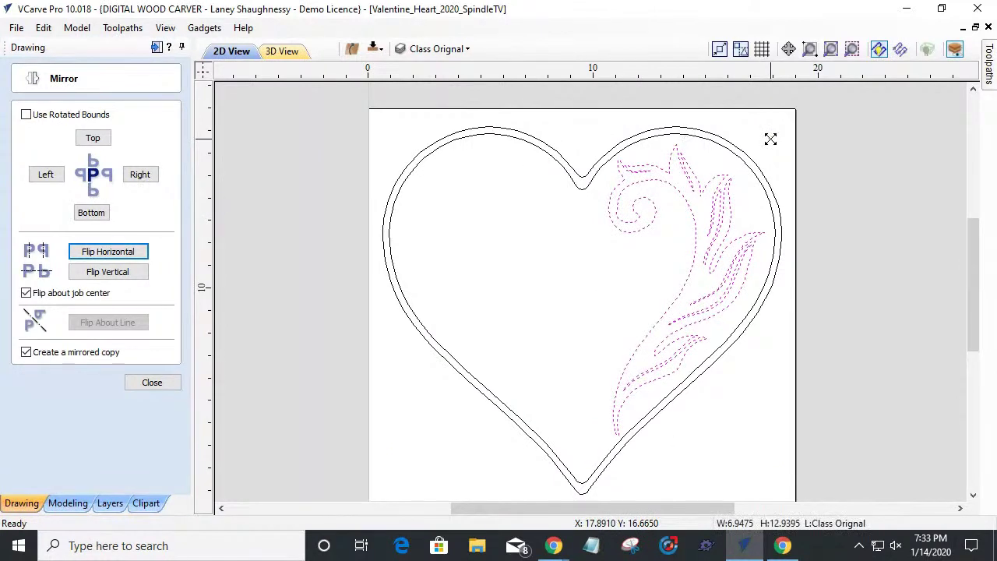
Step: Enlarge the right scroll ornament to about 7.03 by 13.10 inches and nudge it slightly down inside the heart
{"action": "left_click_drag", "start_coordinate": [771, 139], "coordinate": [767, 146]}
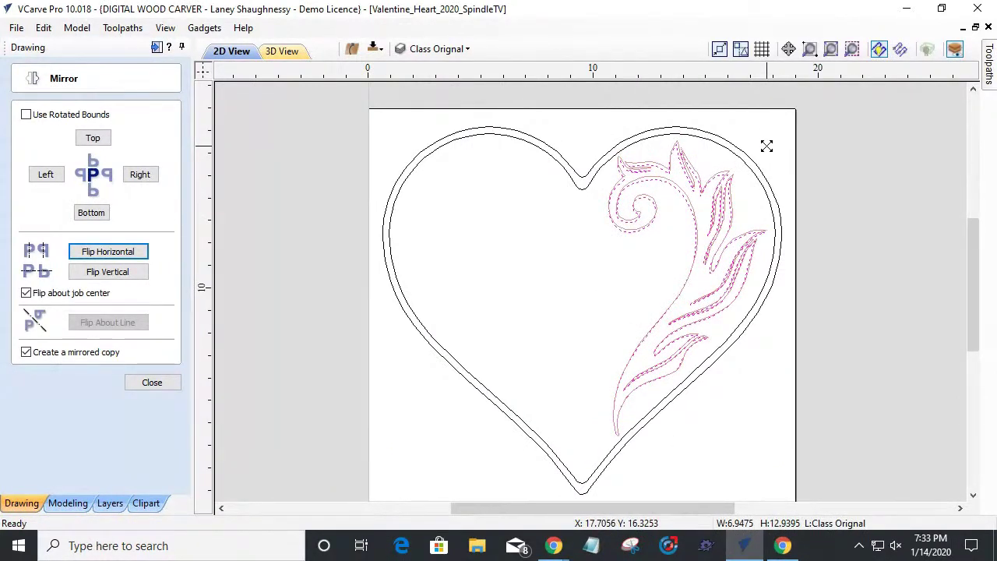
{"action": "left_click_drag", "start_coordinate": [766, 146], "coordinate": [776, 154]}
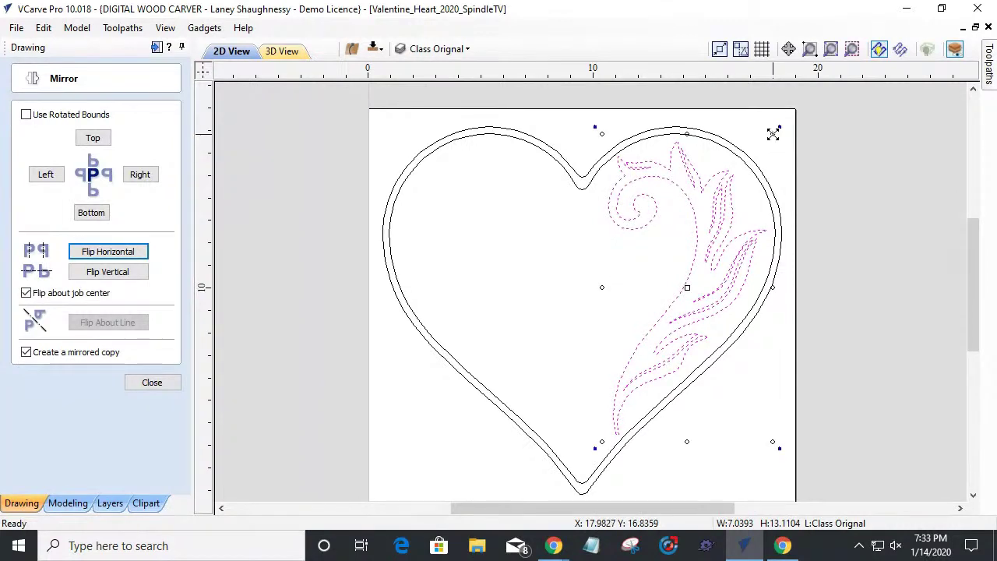
{"action": "left_click_drag", "start_coordinate": [778, 127], "coordinate": [779, 132]}
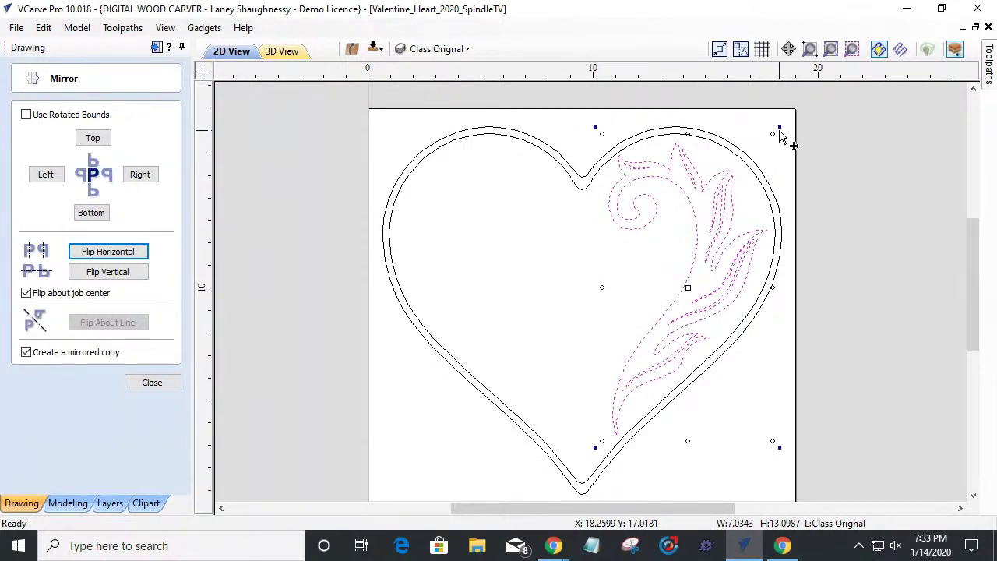
{"action": "left_click_drag", "start_coordinate": [779, 130], "coordinate": [779, 133]}
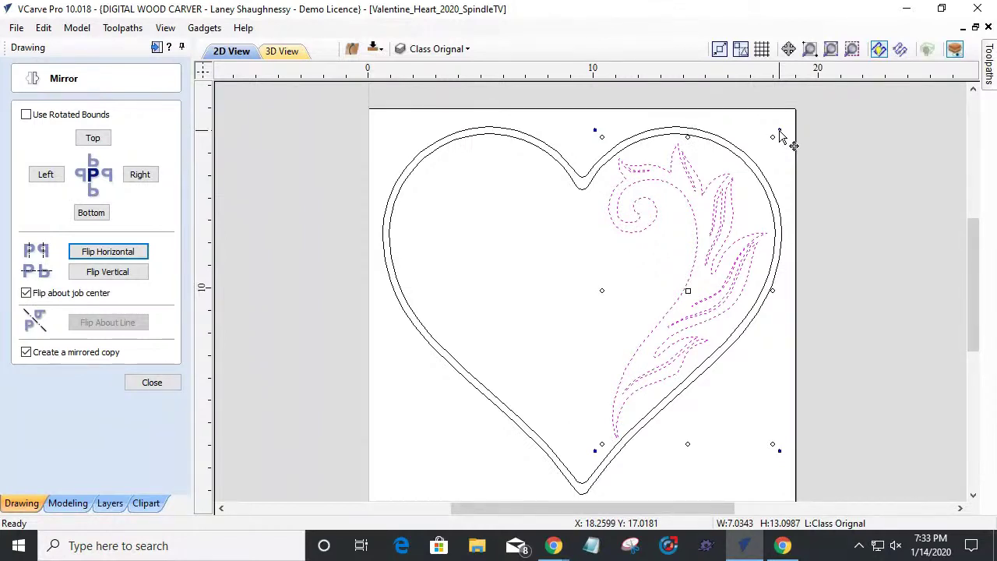
Step: Create a horizontally mirrored copy of the scroll ornament about the job centre to fill the heart's left half
{"action": "left_click", "coordinate": [106, 252]}
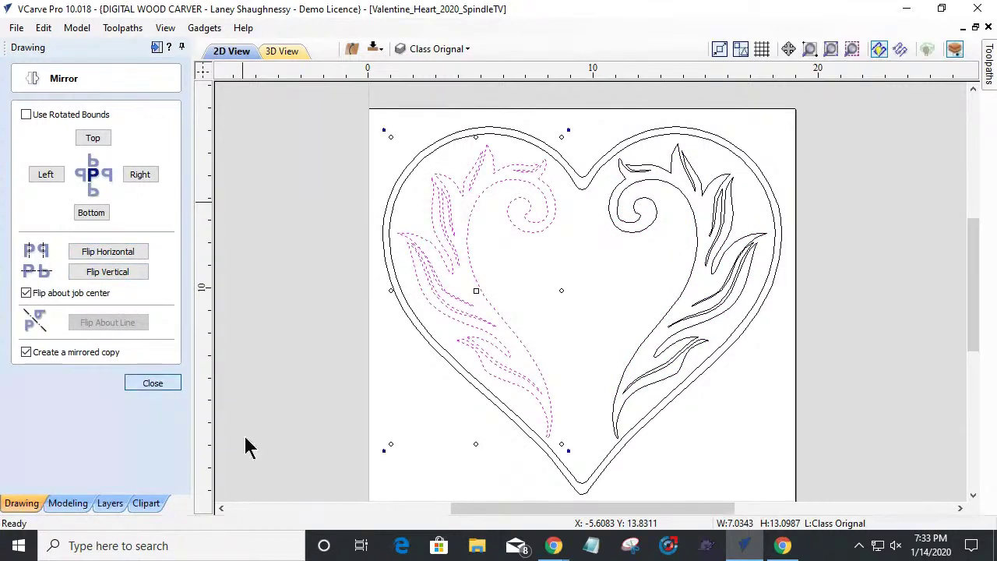
{"action": "key", "text": "Escape"}
{"action": "left_click", "coordinate": [640, 315]}
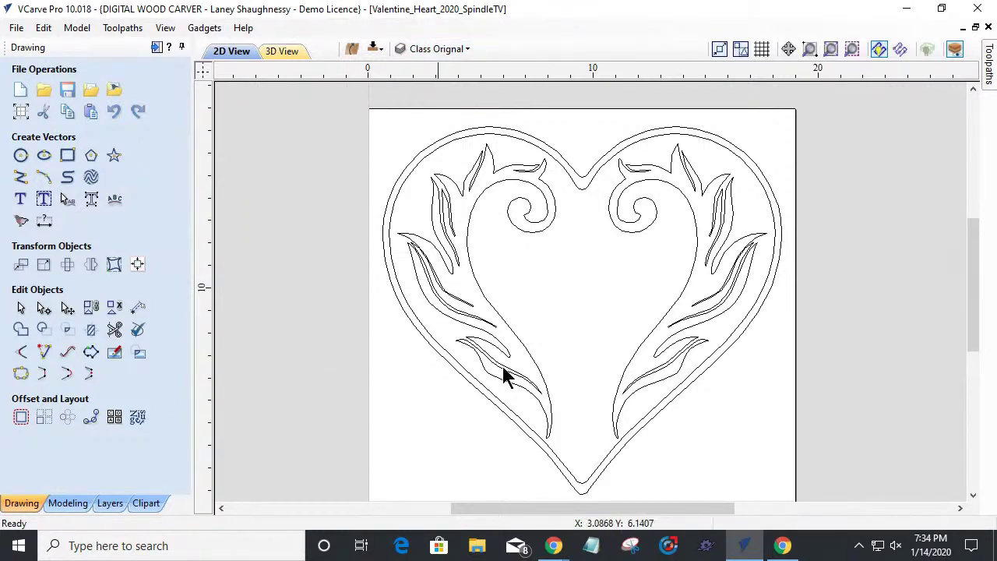
Step: Create a copy of the outer heart outline scaled down about its centre to about 4.32 by 3.98 inches
{"action": "scroll", "coordinate": [637, 318], "scroll_direction": "up", "scroll_amount": 1}
{"action": "scroll", "coordinate": [637, 318], "scroll_direction": "down", "scroll_amount": 1}
{"action": "left_click", "coordinate": [579, 181]}
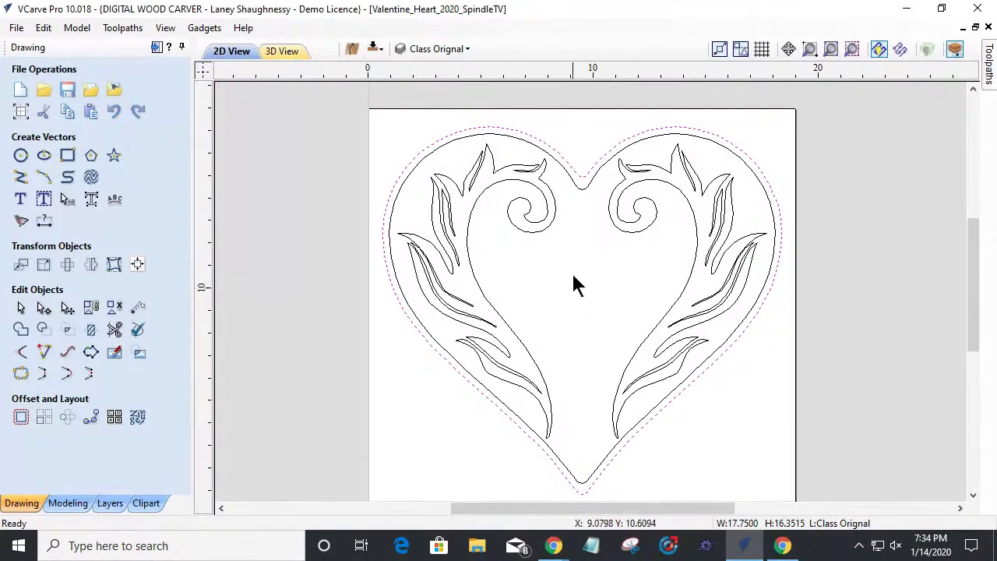
{"action": "left_click", "coordinate": [548, 148]}
{"action": "left_click_drag", "start_coordinate": [377, 120], "coordinate": [512, 266]}
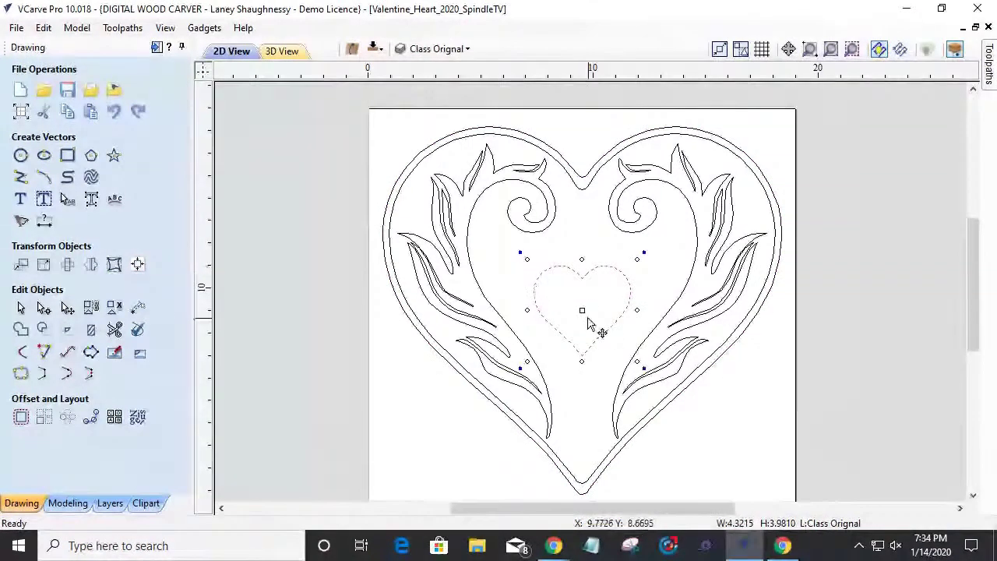
Step: Move the small heart straight down between the lower scroll stems and shrink it to about 3.99 by 3.67 inches
{"action": "left_click_drag", "start_coordinate": [582, 309], "coordinate": [582, 383]}
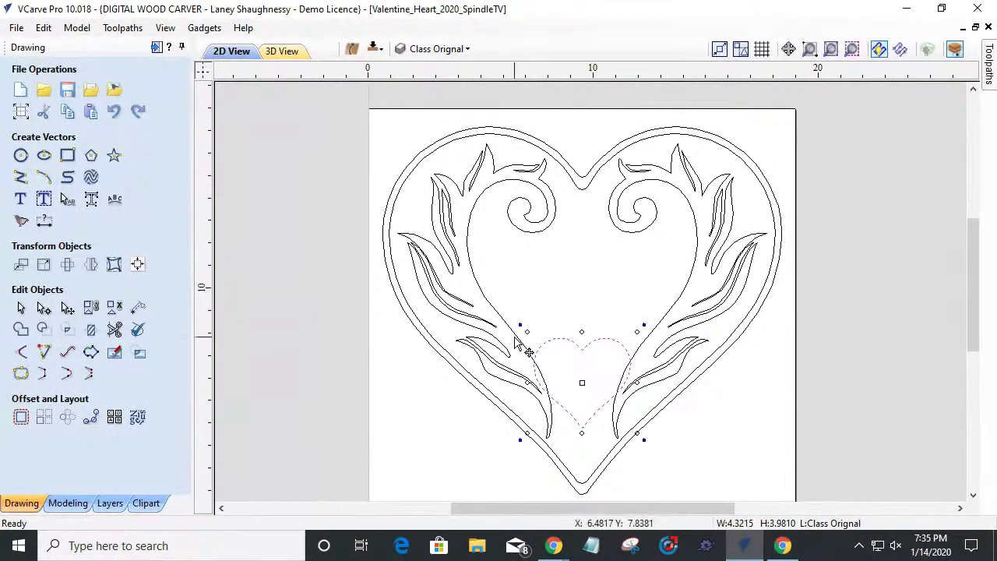
{"action": "scroll", "coordinate": [567, 382], "scroll_direction": "up", "scroll_amount": 2}
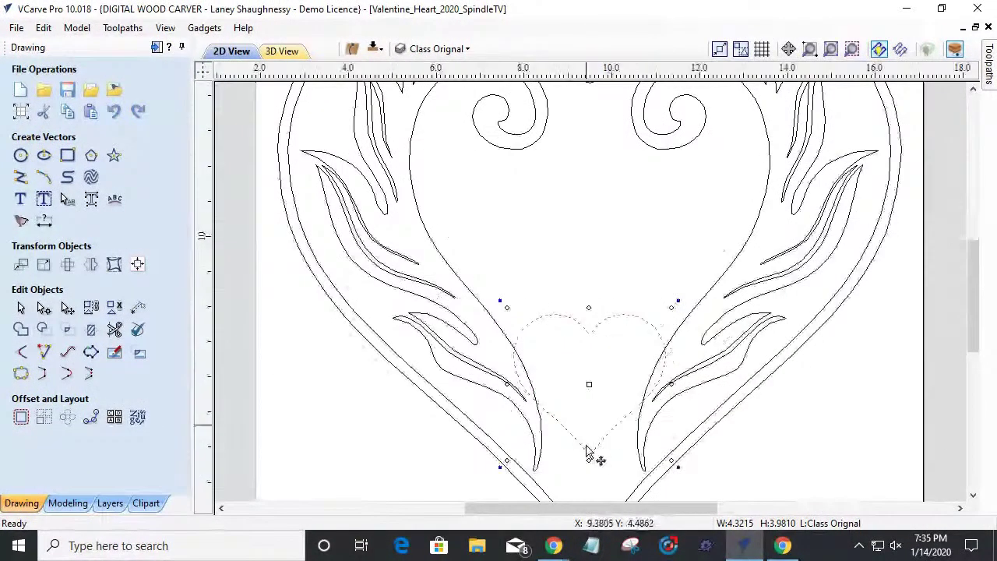
{"action": "scroll", "coordinate": [590, 456], "scroll_direction": "up", "scroll_amount": 1}
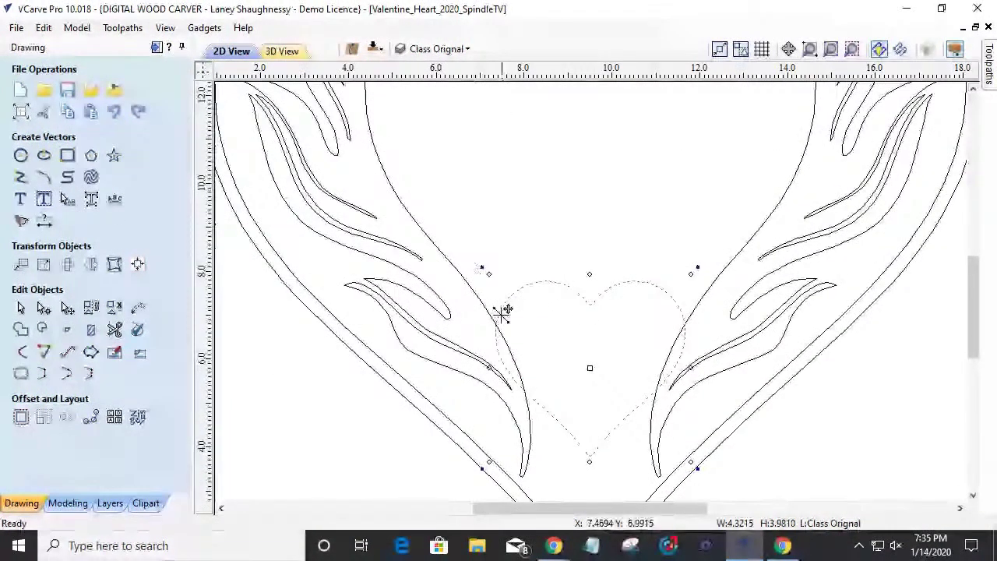
{"action": "left_click_drag", "start_coordinate": [487, 274], "coordinate": [498, 288]}
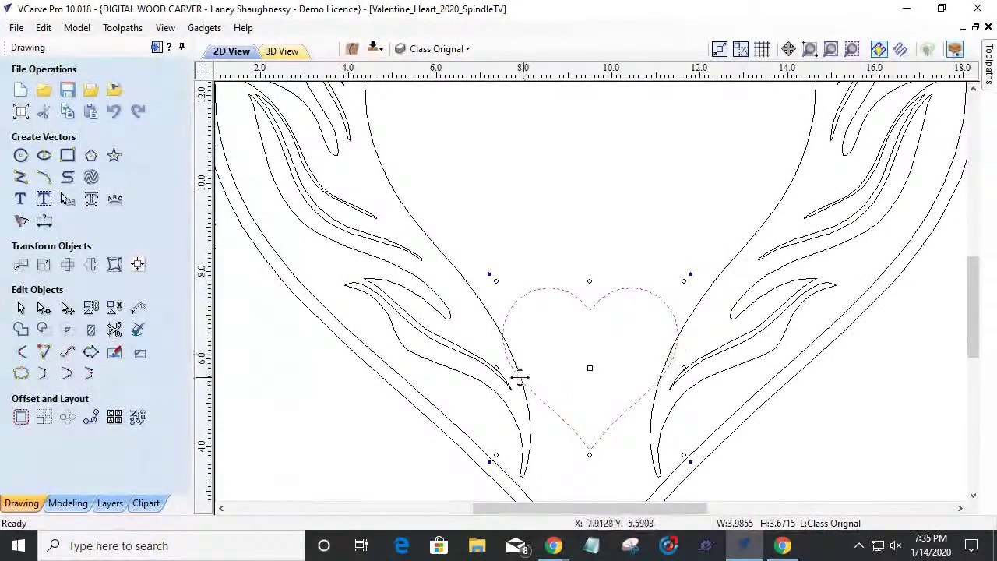
Step: Create a smaller concentric copy of the small heart inside it, scaled down about its centre
{"action": "scroll", "coordinate": [594, 436], "scroll_direction": "up", "scroll_amount": 2}
{"action": "scroll", "coordinate": [594, 436], "scroll_direction": "down", "scroll_amount": 2}
{"action": "scroll", "coordinate": [580, 460], "scroll_direction": "down", "scroll_amount": 5}
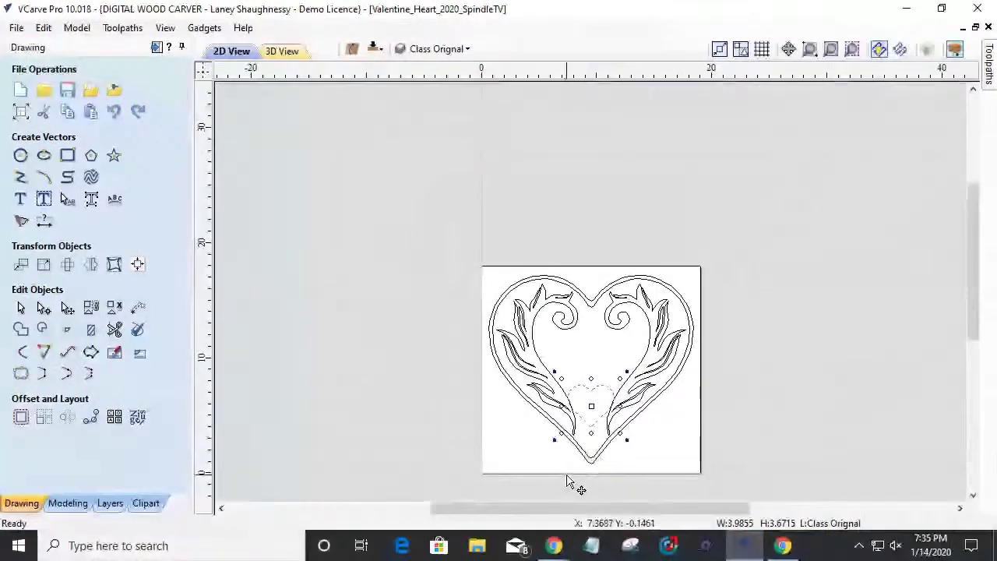
{"action": "scroll", "coordinate": [571, 479], "scroll_direction": "up", "scroll_amount": 6}
{"action": "scroll", "coordinate": [580, 452], "scroll_direction": "down", "scroll_amount": 1}
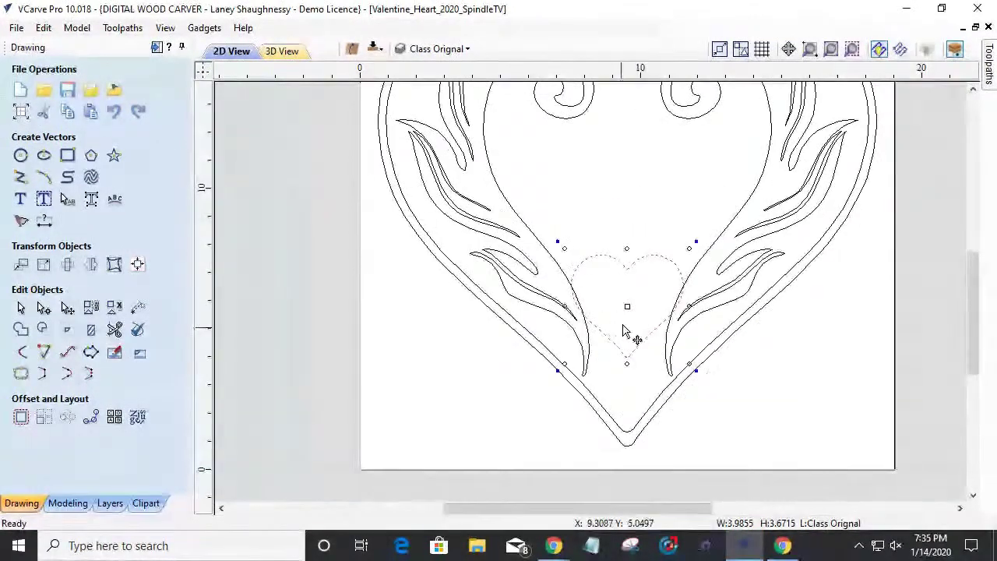
{"action": "scroll", "coordinate": [672, 251], "scroll_direction": "up", "scroll_amount": 1}
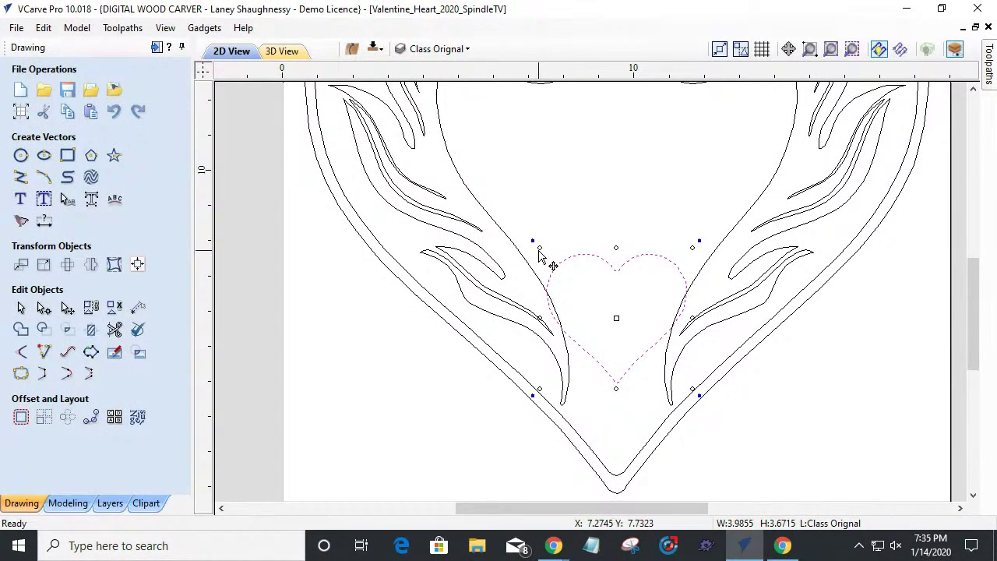
{"action": "left_click_drag", "start_coordinate": [539, 248], "coordinate": [552, 274]}
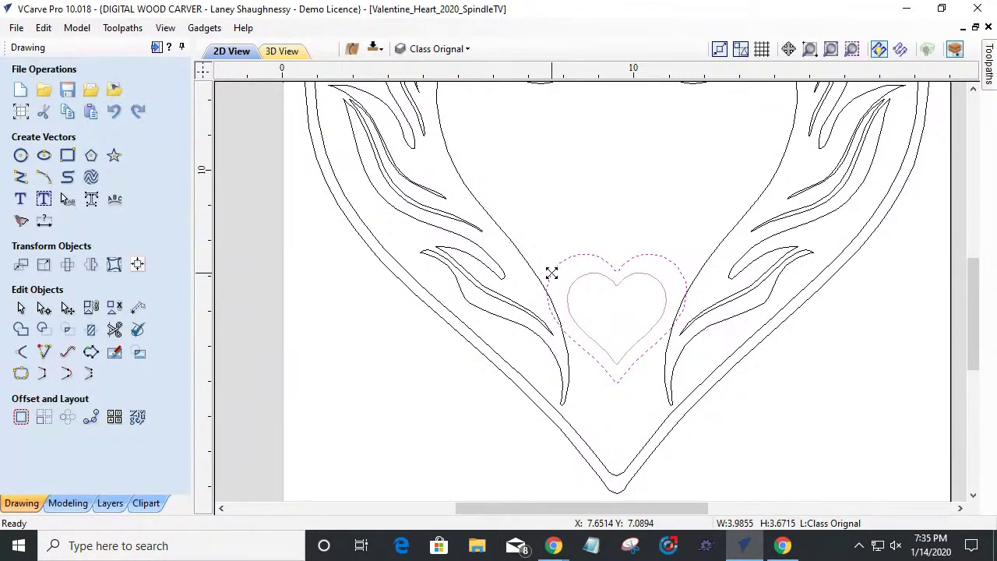
{"action": "left_click_drag", "start_coordinate": [551, 274], "coordinate": [552, 273]}
{"action": "left_click", "coordinate": [556, 197]}
Step: Trim away the overlapping sections where the outer small heart crosses both scroll stems, rejoining the trimmed vectors automatically
{"action": "scroll", "coordinate": [536, 286], "scroll_direction": "down", "scroll_amount": 3}
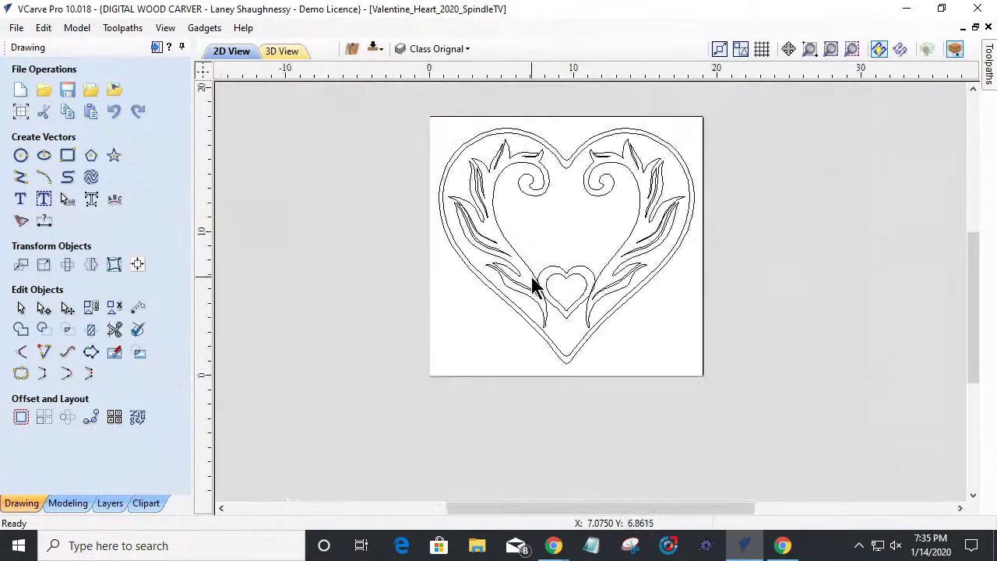
{"action": "scroll", "coordinate": [520, 337], "scroll_direction": "up", "scroll_amount": 2}
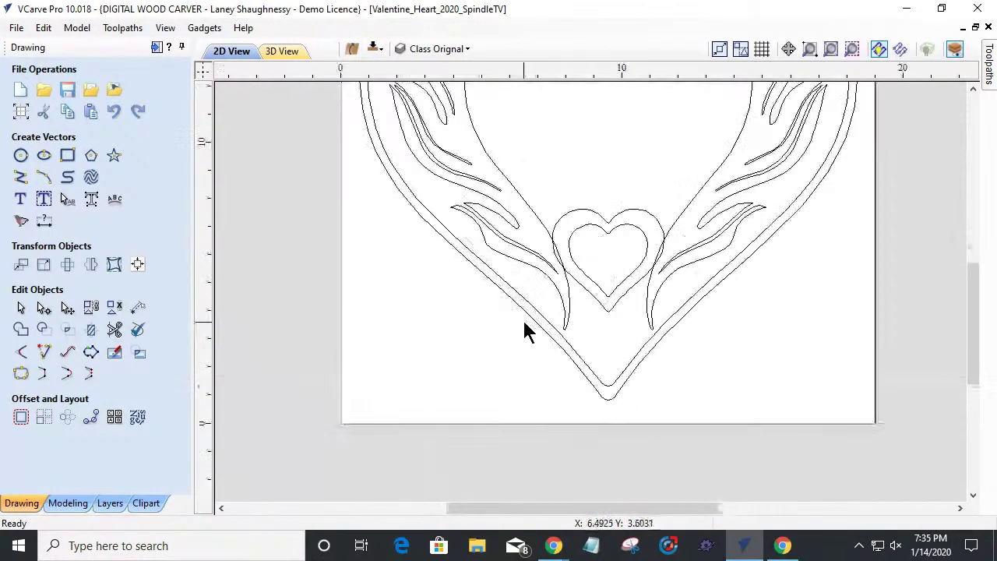
{"action": "scroll", "coordinate": [522, 319], "scroll_direction": "up", "scroll_amount": 1}
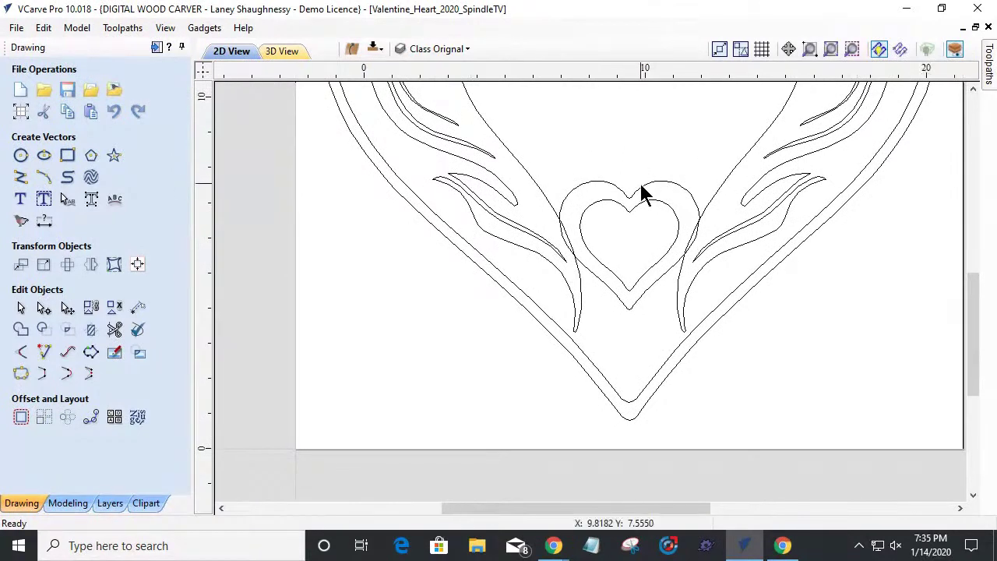
{"action": "scroll", "coordinate": [637, 195], "scroll_direction": "down", "scroll_amount": 1}
{"action": "scroll", "coordinate": [642, 173], "scroll_direction": "up", "scroll_amount": 2}
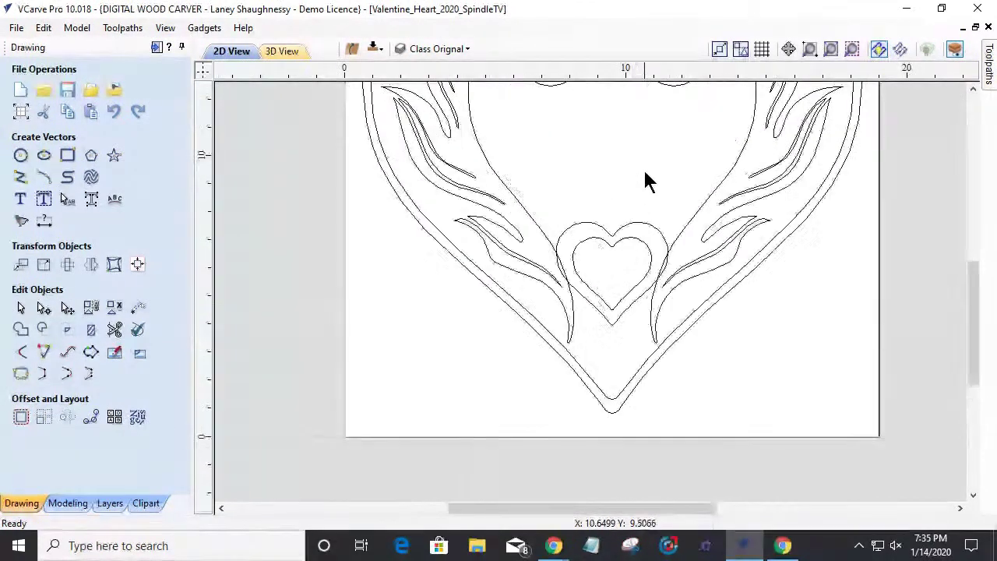
{"action": "scroll", "coordinate": [646, 181], "scroll_direction": "up", "scroll_amount": 1}
{"action": "left_click", "coordinate": [699, 232]}
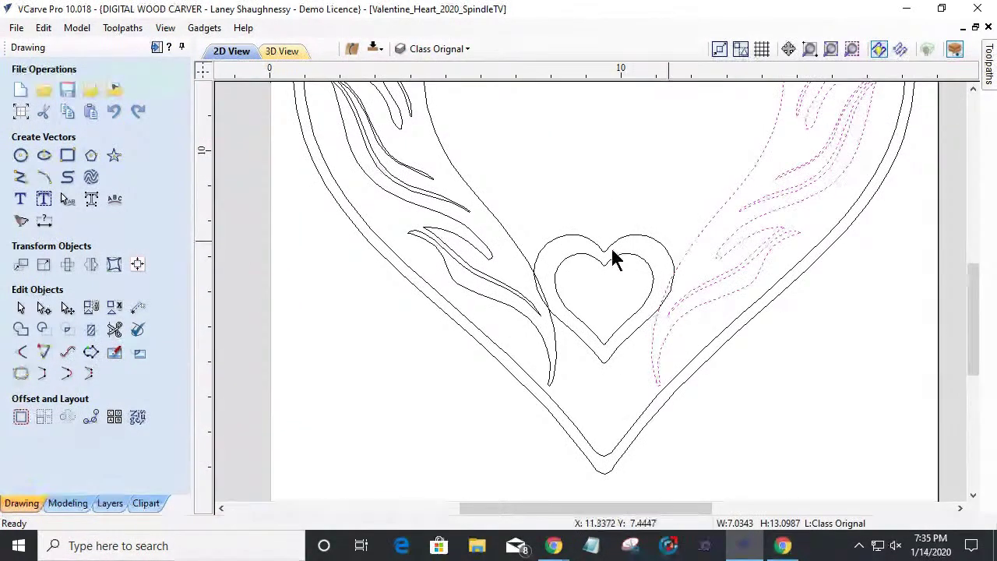
{"action": "left_click", "coordinate": [521, 260]}
{"action": "left_click", "coordinate": [563, 240]}
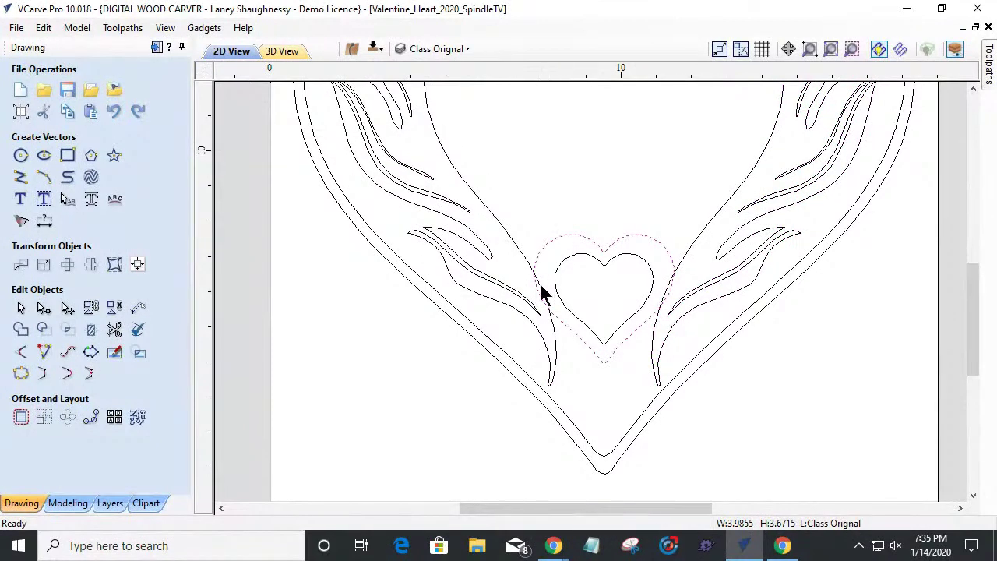
{"action": "scroll", "coordinate": [537, 293], "scroll_direction": "up", "scroll_amount": 2}
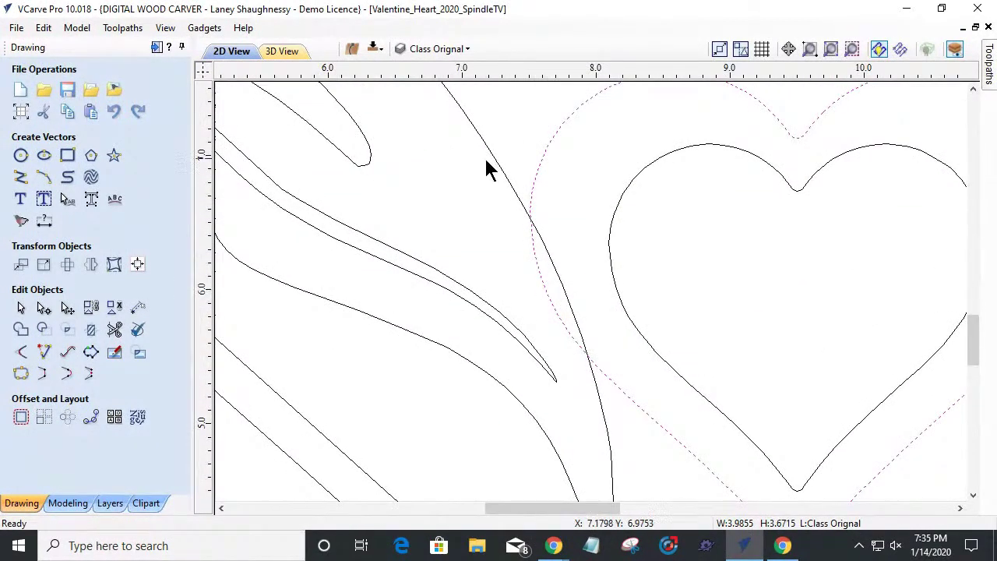
{"action": "scroll", "coordinate": [605, 233], "scroll_direction": "down", "scroll_amount": 2}
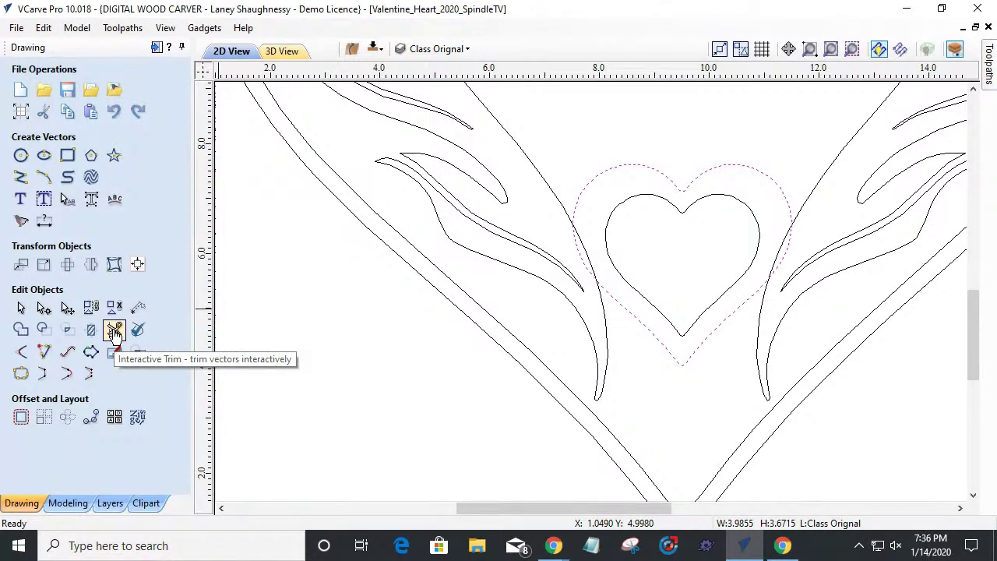
{"action": "left_click", "coordinate": [115, 330]}
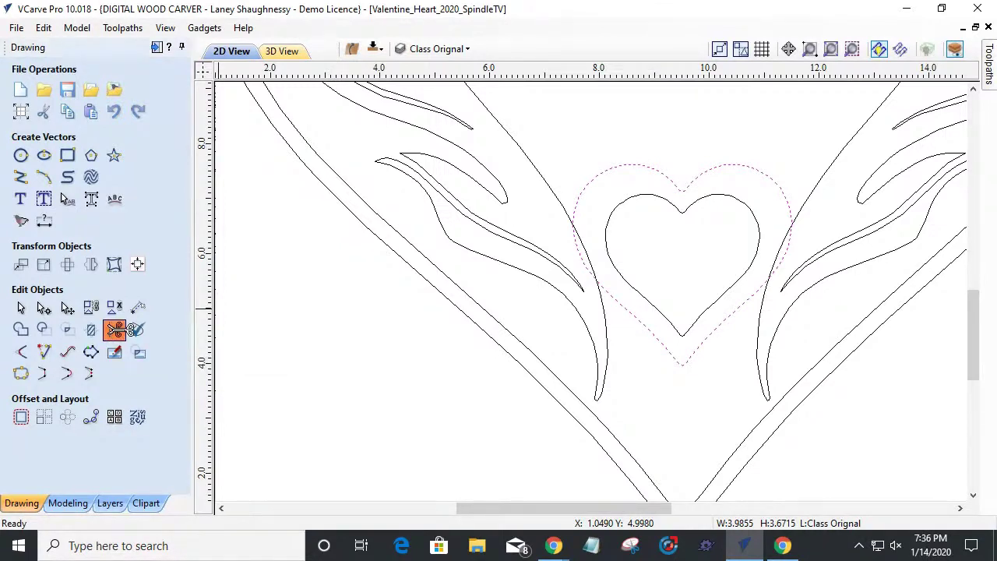
{"action": "left_click", "coordinate": [590, 248]}
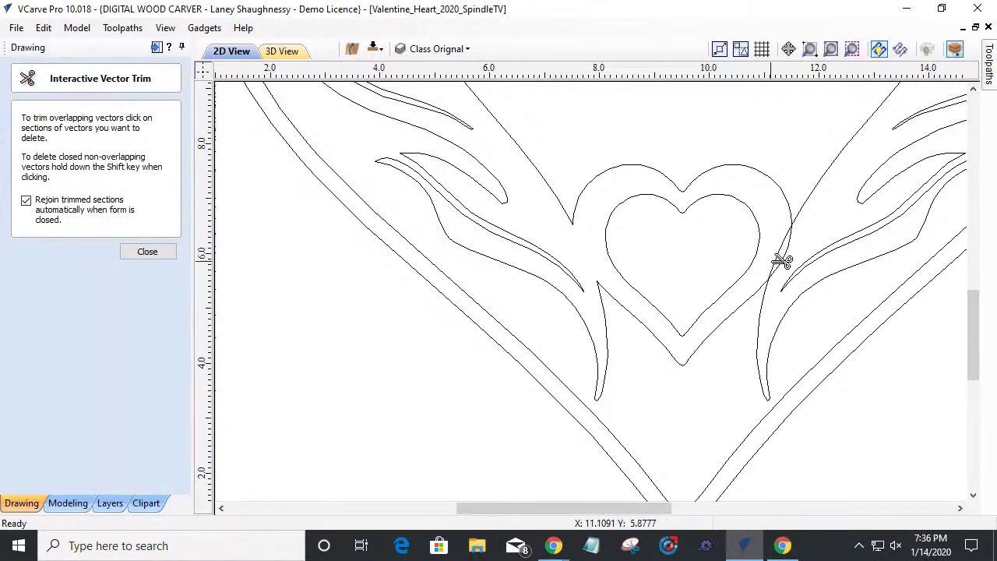
{"action": "left_click", "coordinate": [790, 250]}
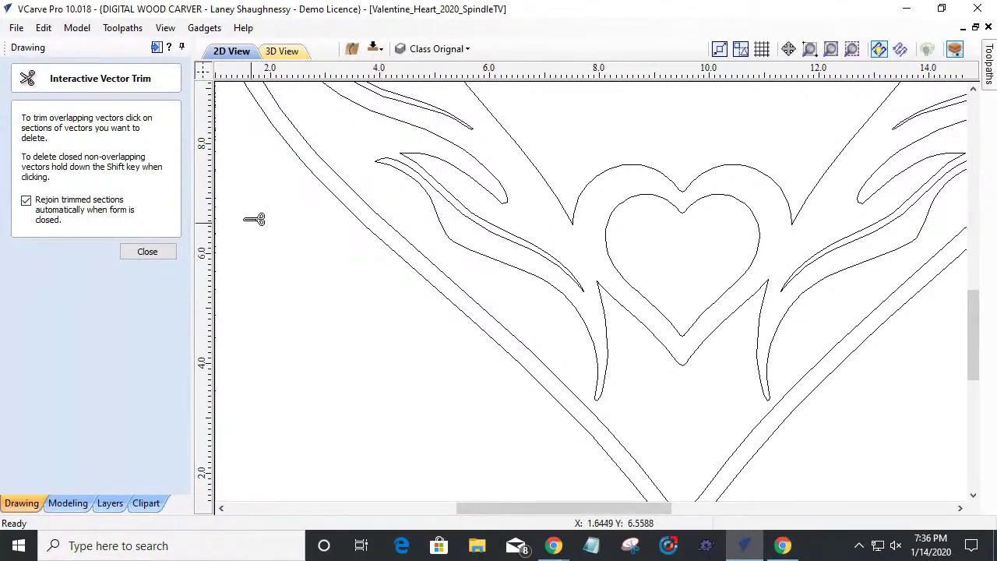
{"action": "key", "text": "Escape"}
{"action": "scroll", "coordinate": [678, 327], "scroll_direction": "down", "scroll_amount": 4}
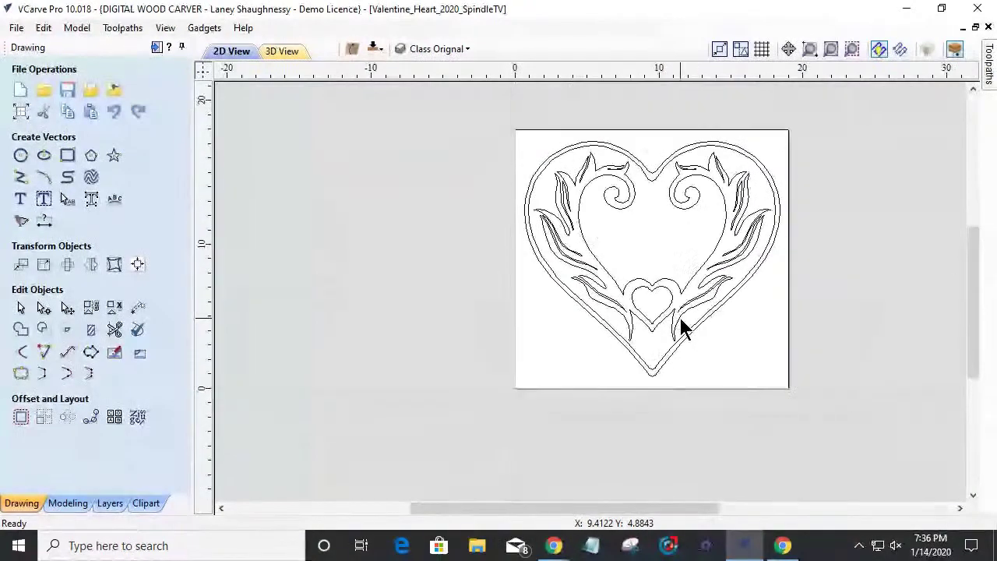
{"action": "scroll", "coordinate": [711, 143], "scroll_direction": "up", "scroll_amount": 2}
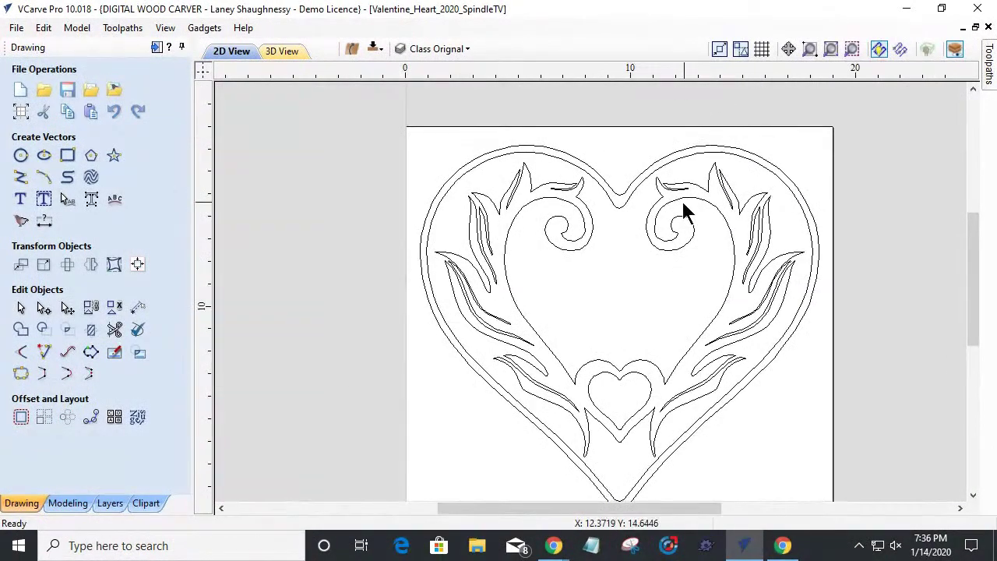
Step: Create the text "LOVE" in the Cooper Black TrueType font
{"action": "scroll", "coordinate": [646, 265], "scroll_direction": "up", "scroll_amount": 1}
{"action": "scroll", "coordinate": [647, 265], "scroll_direction": "down", "scroll_amount": 1}
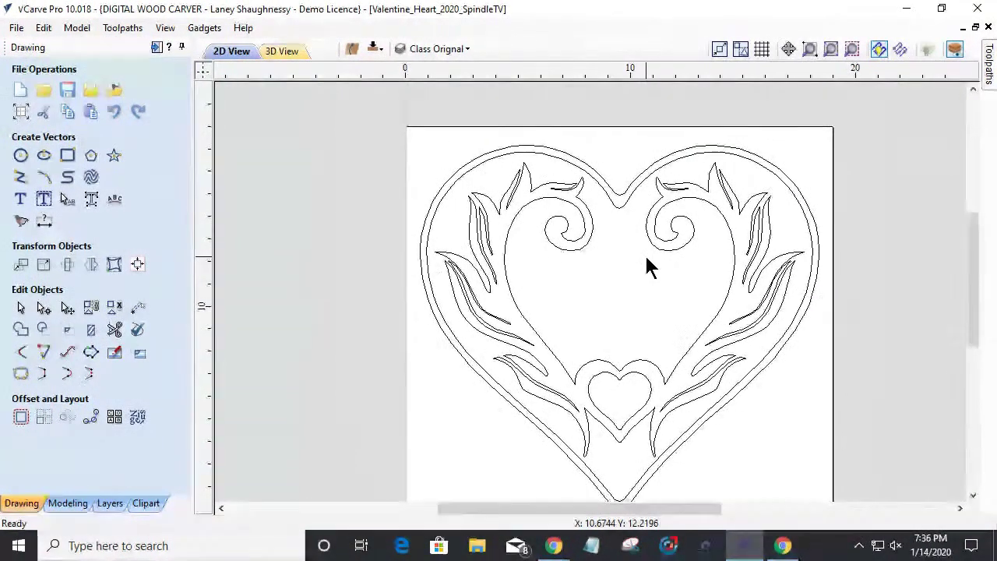
{"action": "scroll", "coordinate": [647, 260], "scroll_direction": "down", "scroll_amount": 1}
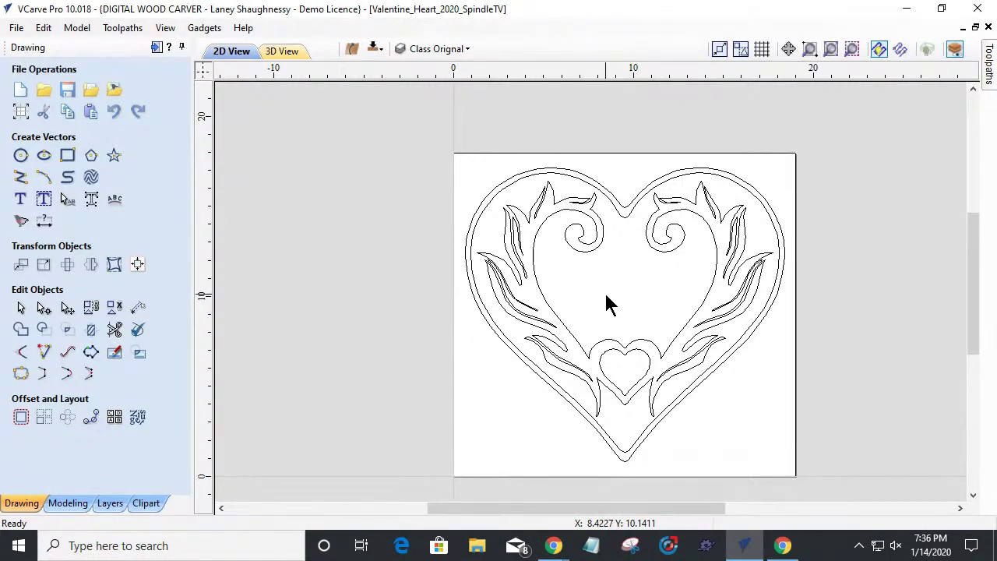
{"action": "left_click", "coordinate": [21, 204]}
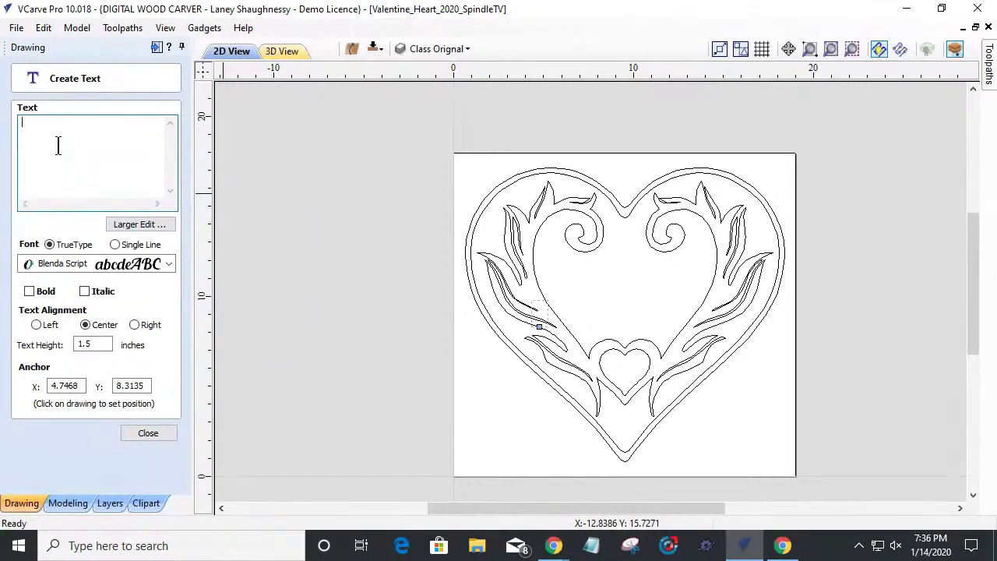
{"action": "type", "text": "LOVE"}
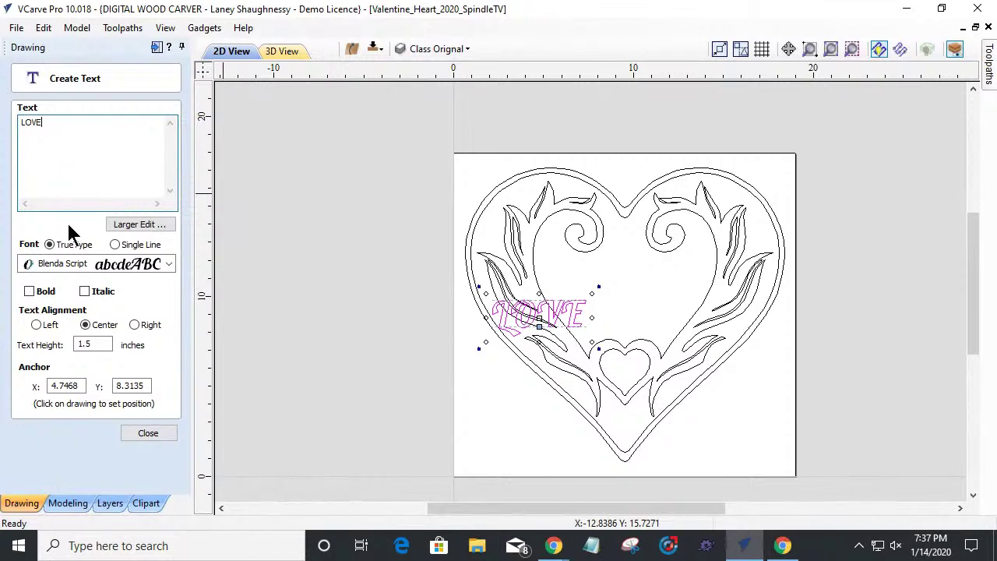
{"action": "left_click", "coordinate": [168, 265]}
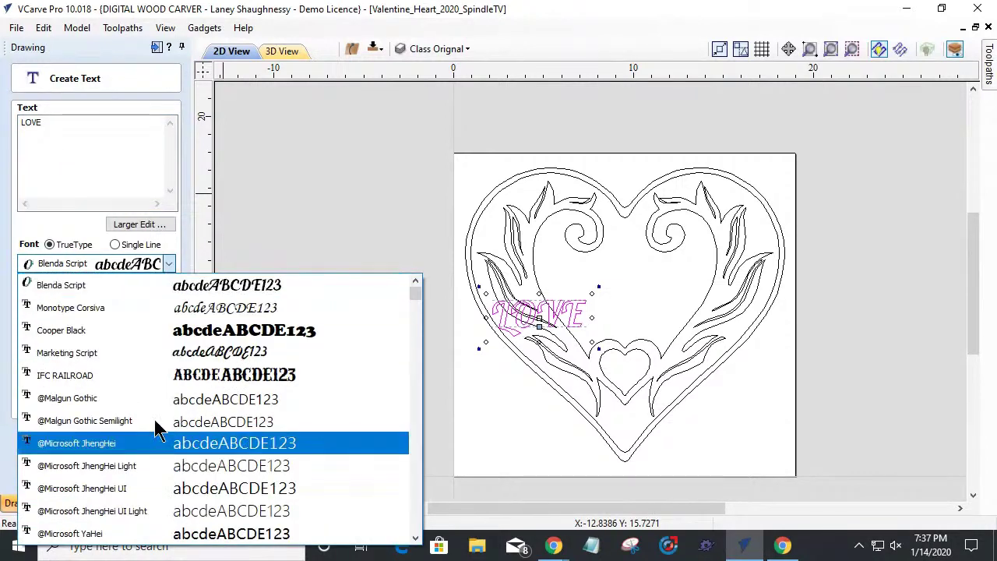
{"action": "left_click", "coordinate": [163, 335]}
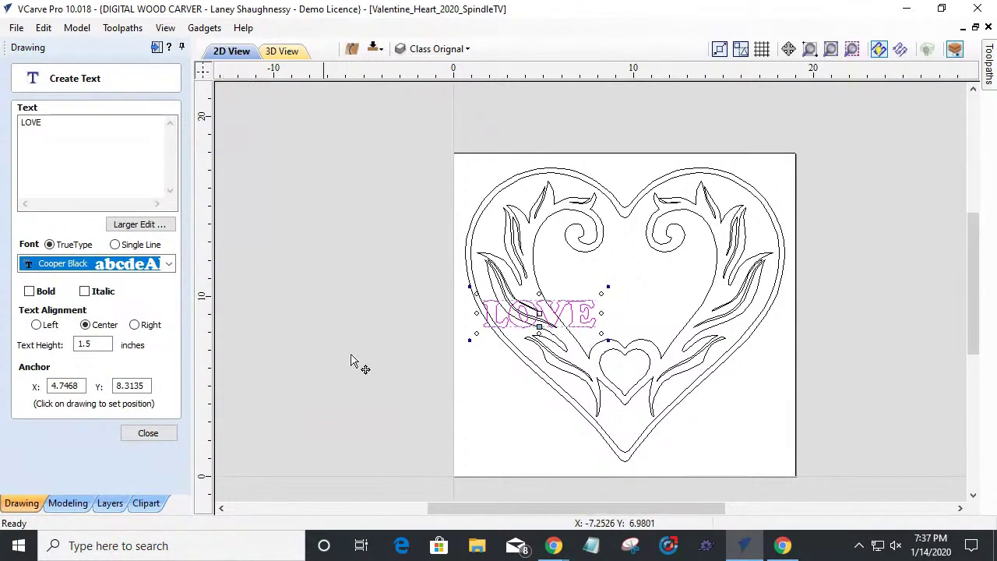
Step: Move the LOVE text into the open area below the two scroll curls and make it bold
{"action": "left_click_drag", "start_coordinate": [487, 320], "coordinate": [566, 272]}
{"action": "scroll", "coordinate": [565, 273], "scroll_direction": "up", "scroll_amount": 4}
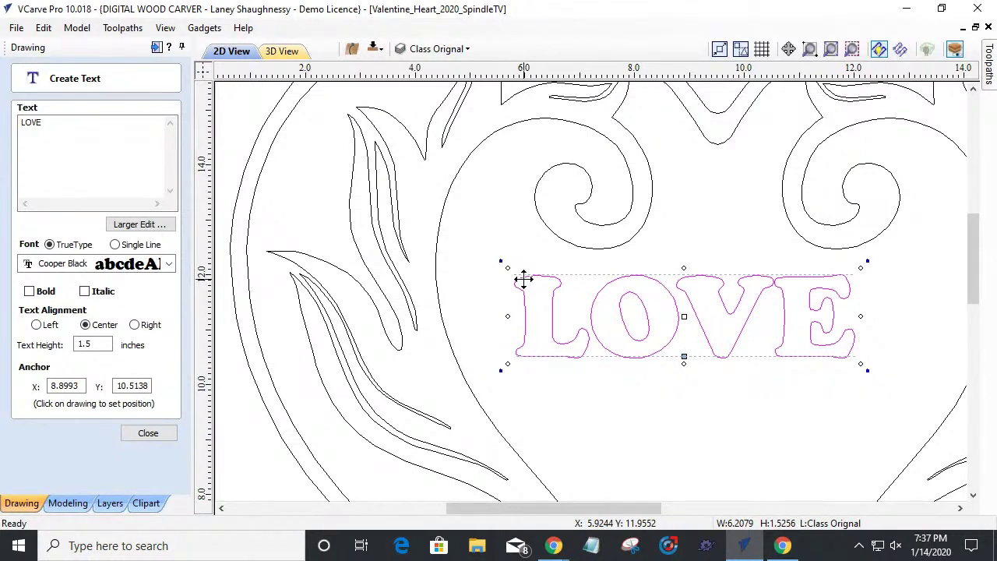
{"action": "left_click", "coordinate": [28, 292]}
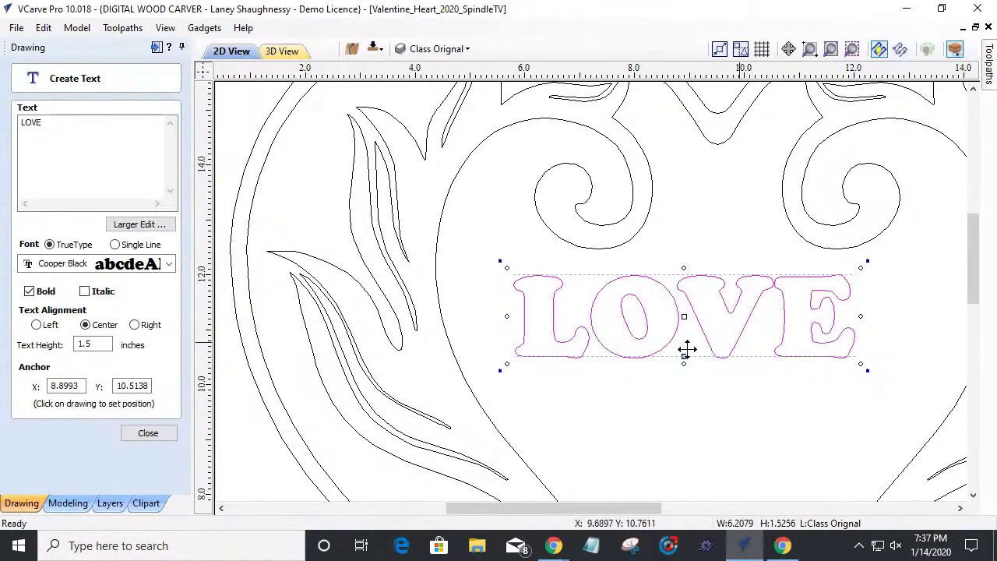
{"action": "left_click", "coordinate": [148, 444]}
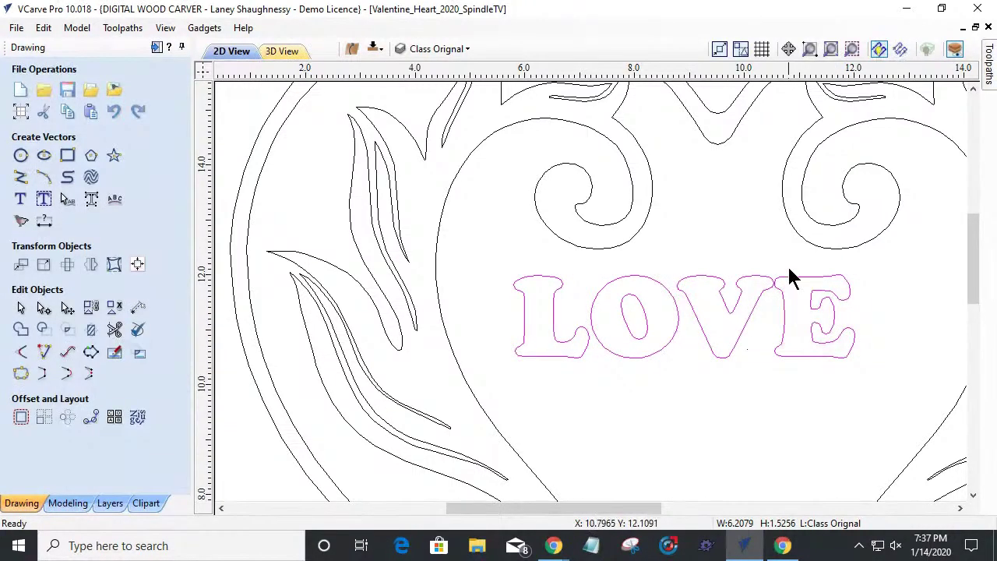
Step: Widen the letter spacing between the V and the E of the LOVE text
{"action": "scroll", "coordinate": [795, 289], "scroll_direction": "up", "scroll_amount": 3}
{"action": "scroll", "coordinate": [808, 333], "scroll_direction": "down", "scroll_amount": 2}
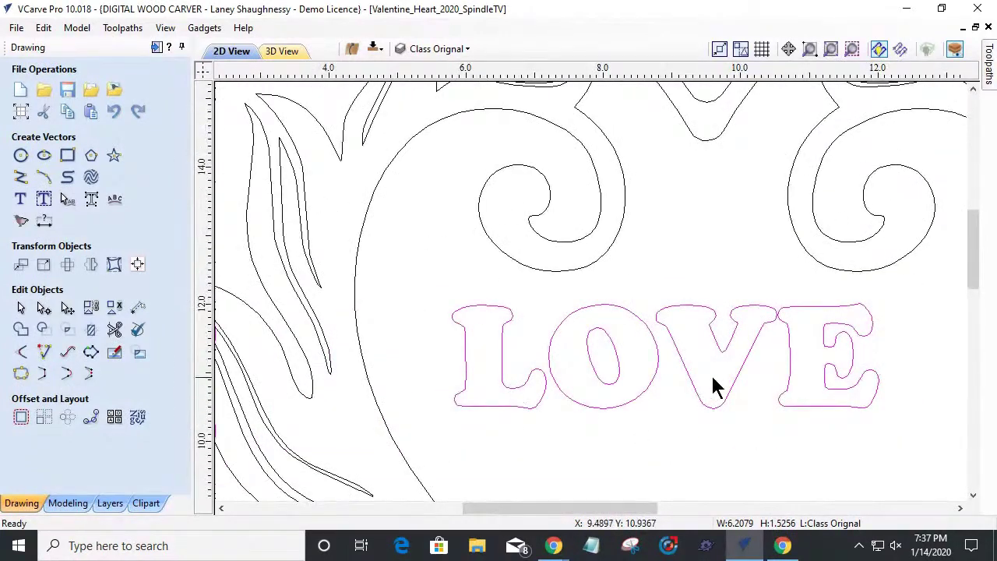
{"action": "scroll", "coordinate": [776, 324], "scroll_direction": "up", "scroll_amount": 3}
{"action": "scroll", "coordinate": [806, 279], "scroll_direction": "up", "scroll_amount": 2}
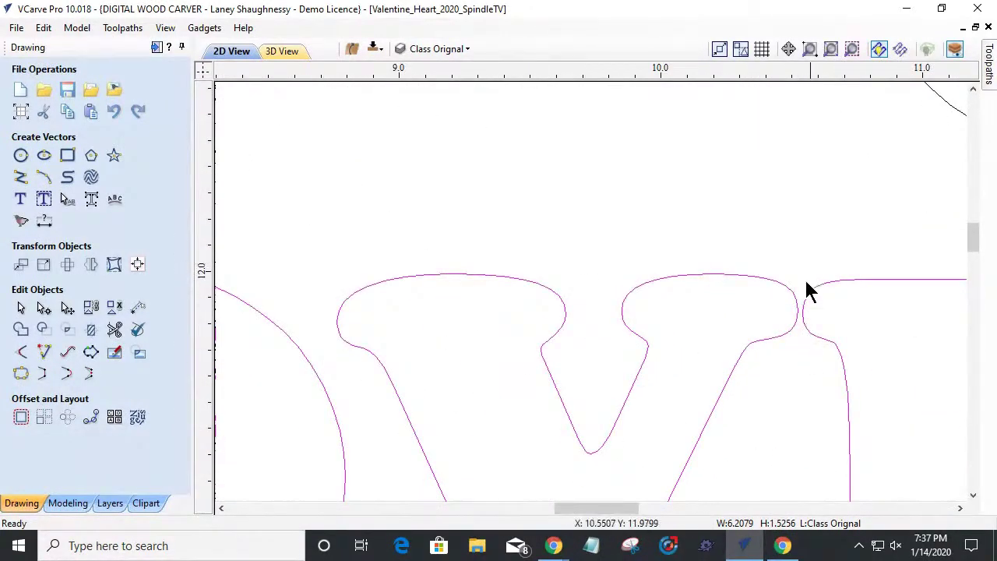
{"action": "scroll", "coordinate": [807, 285], "scroll_direction": "down", "scroll_amount": 4}
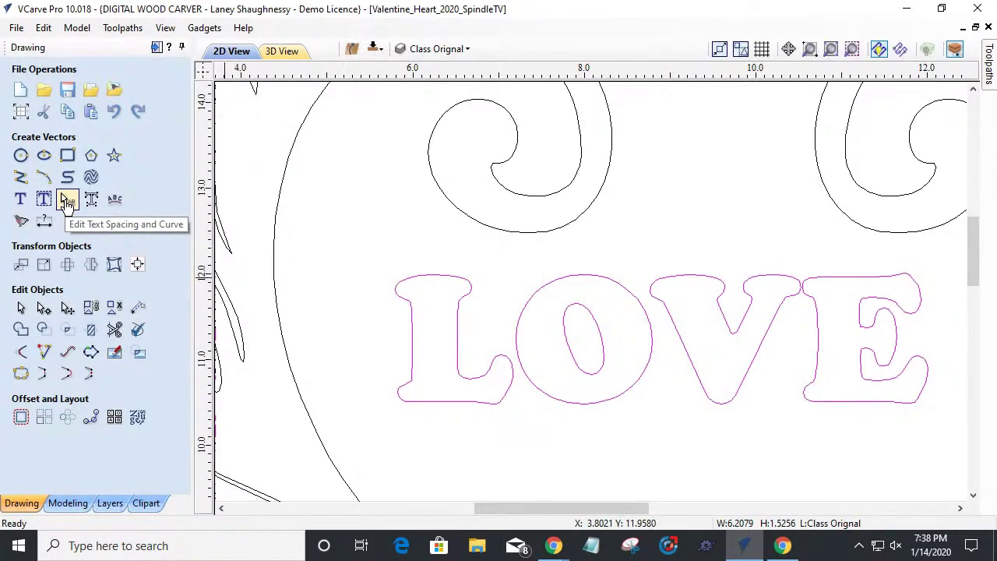
{"action": "left_click", "coordinate": [67, 201]}
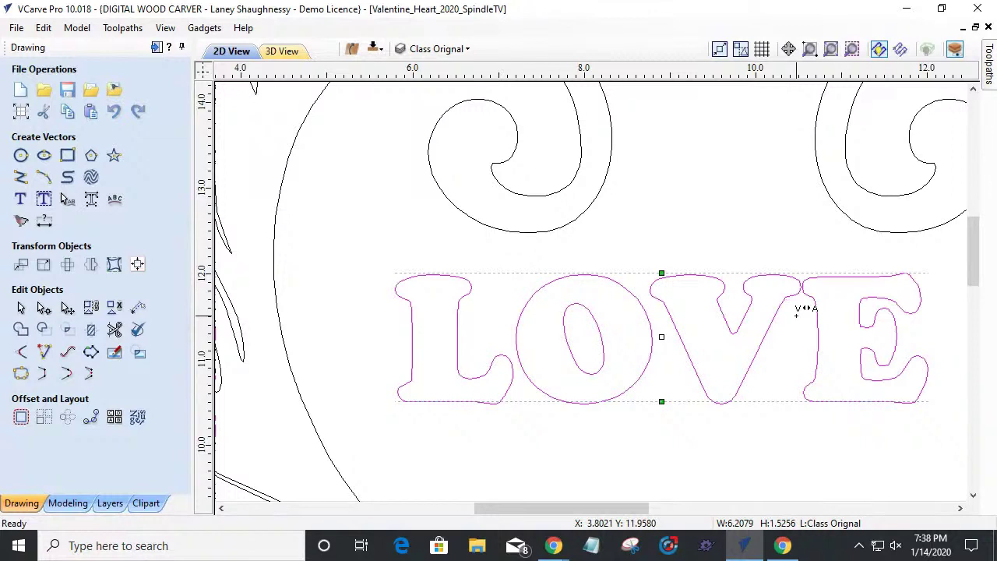
{"action": "left_click_drag", "start_coordinate": [796, 309], "coordinate": [796, 309]}
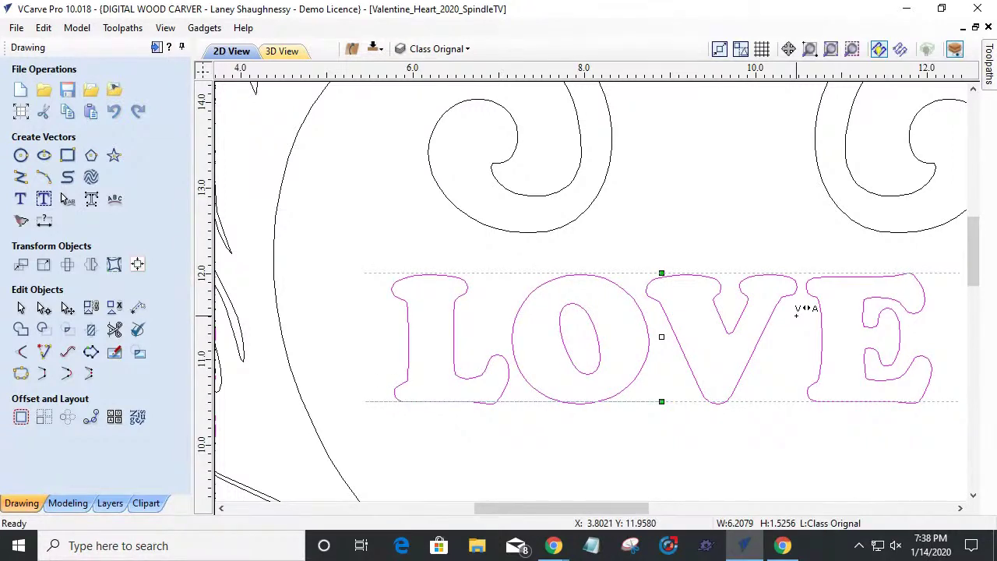
{"action": "left_click_drag", "start_coordinate": [796, 310], "coordinate": [796, 309]}
{"action": "scroll", "coordinate": [800, 372], "scroll_direction": "down", "scroll_amount": 1}
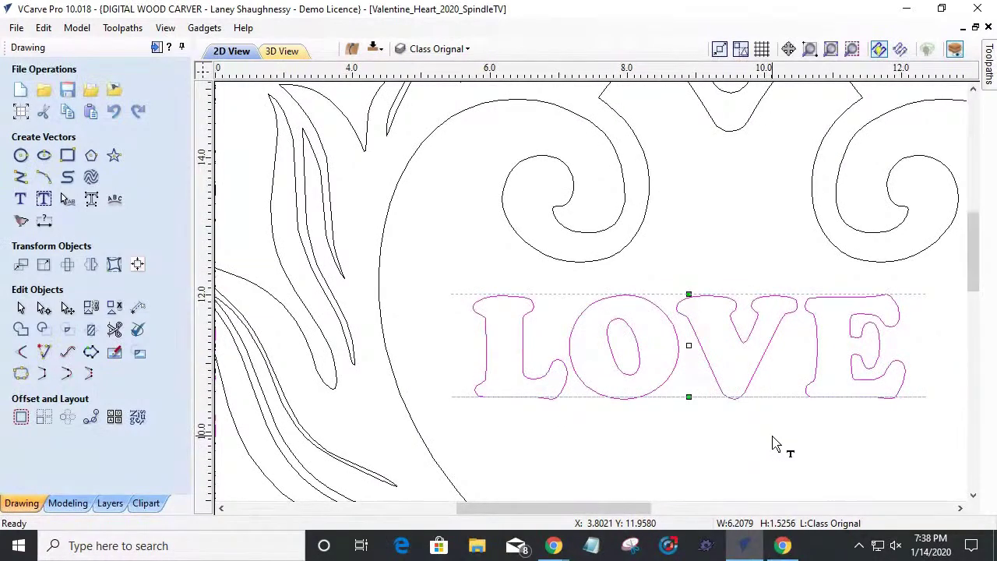
{"action": "left_click", "coordinate": [22, 309]}
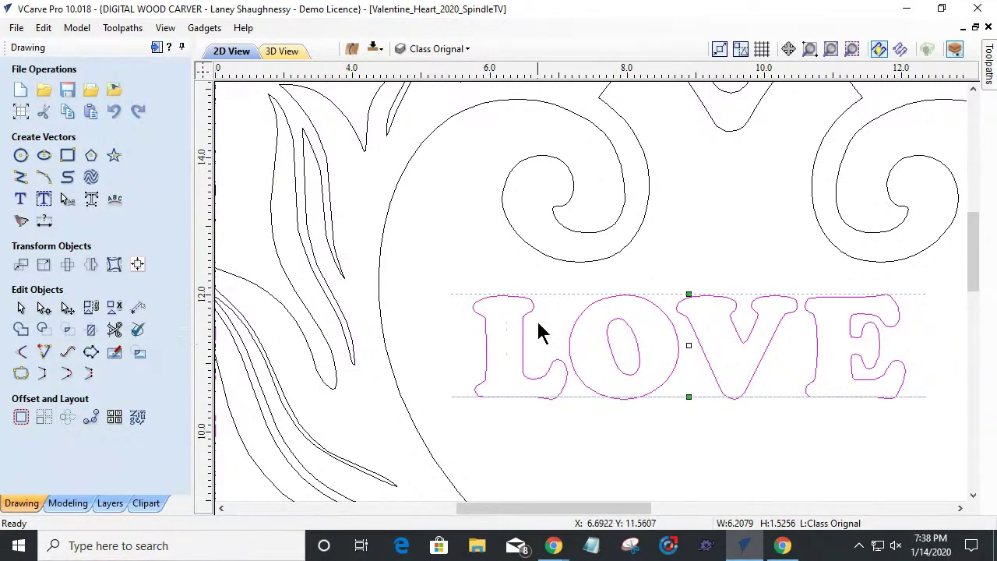
{"action": "left_click", "coordinate": [597, 435]}
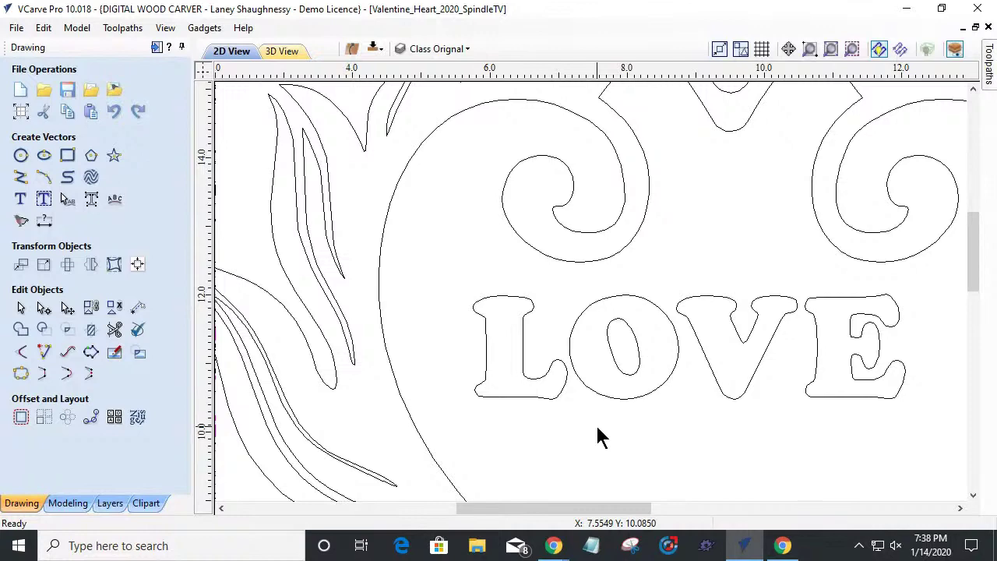
Step: Centre the LOVE text horizontally on the heart's centreline and nudge it up to just below the scroll curls
{"action": "scroll", "coordinate": [659, 409], "scroll_direction": "down", "scroll_amount": 4}
{"action": "scroll", "coordinate": [633, 416], "scroll_direction": "up", "scroll_amount": 4}
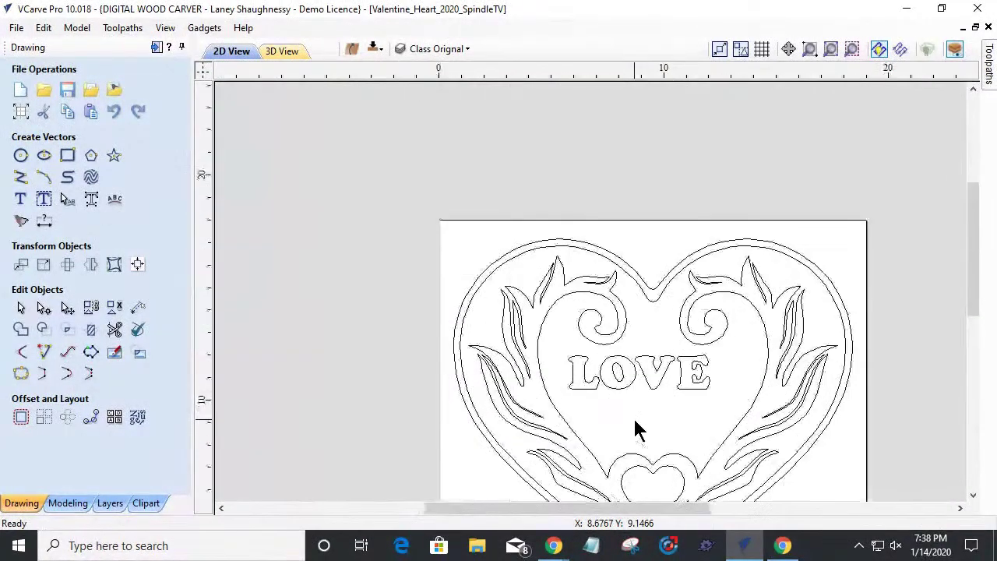
{"action": "left_click", "coordinate": [611, 369]}
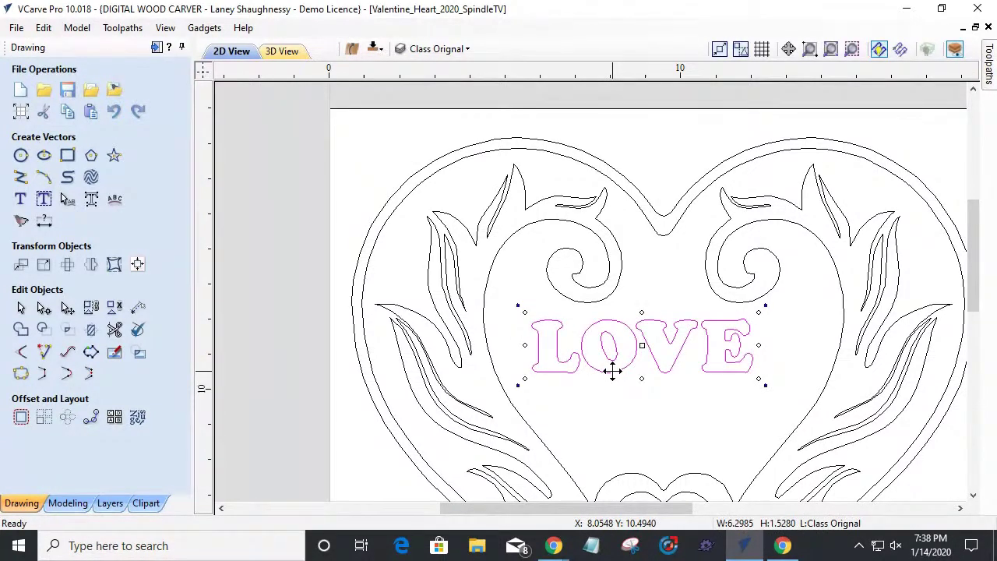
{"action": "left_click_drag", "start_coordinate": [612, 372], "coordinate": [633, 450]}
{"action": "key", "text": "Up"}
{"action": "key", "text": "Up"}
{"action": "key", "text": "Up"}
{"action": "key", "text": "Up"}
{"action": "key", "text": "Up"}
{"action": "key", "text": "Up"}
{"action": "key", "text": "Up"}
{"action": "key", "text": "Up"}
{"action": "key", "text": "Up"}
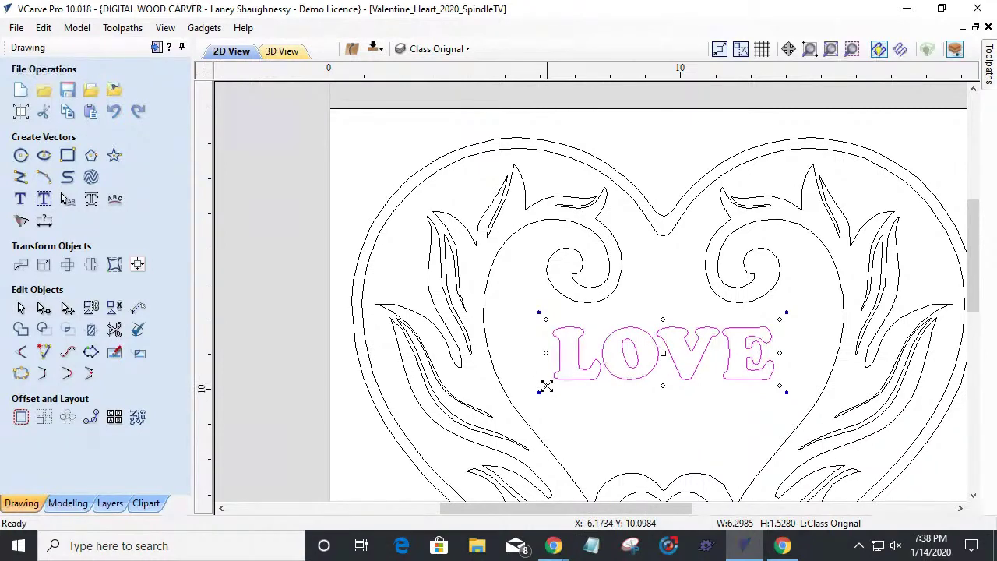
Step: Enlarge the LOVE text to about 9.71 inches wide and 3.13 inches high, nudging it slightly down
{"action": "left_click_drag", "start_coordinate": [547, 386], "coordinate": [548, 396]}
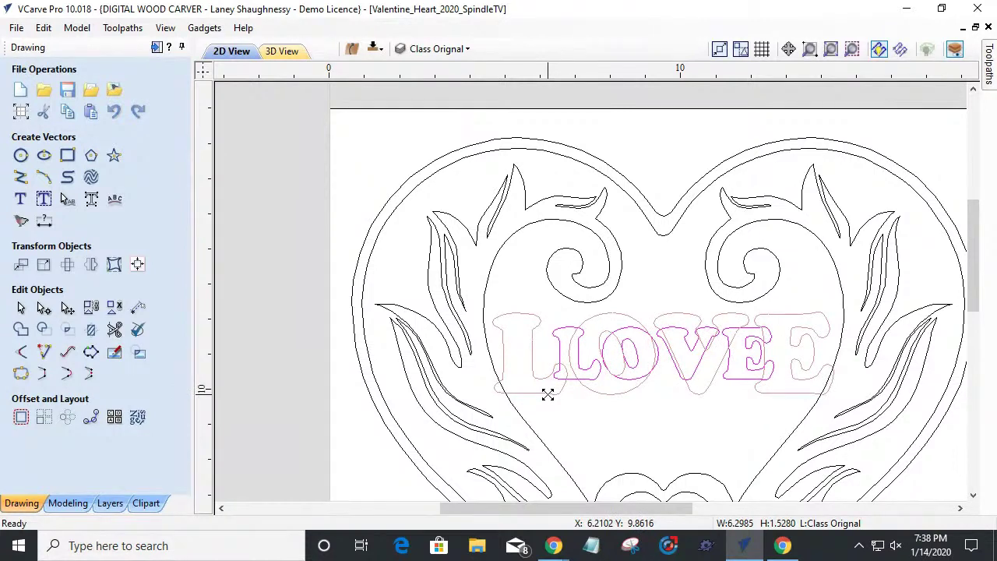
{"action": "left_click_drag", "start_coordinate": [548, 395], "coordinate": [544, 395]}
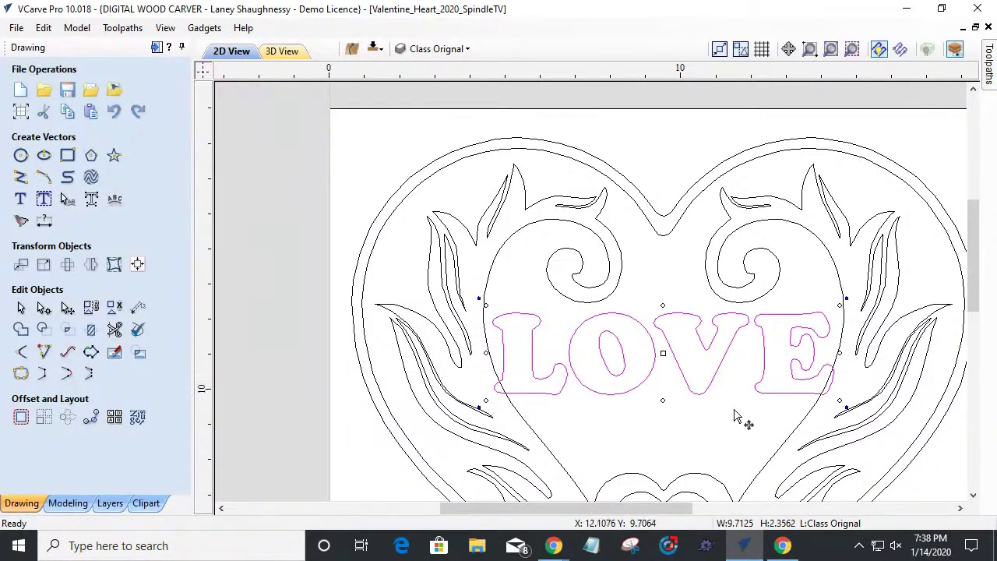
{"action": "left_click_drag", "start_coordinate": [662, 306], "coordinate": [664, 323]}
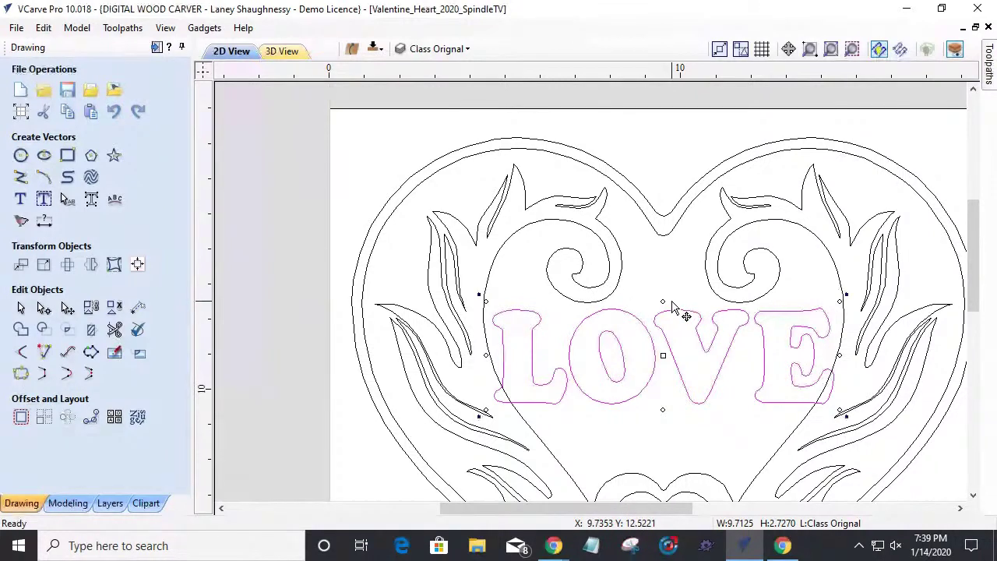
{"action": "left_click_drag", "start_coordinate": [663, 308], "coordinate": [664, 297]}
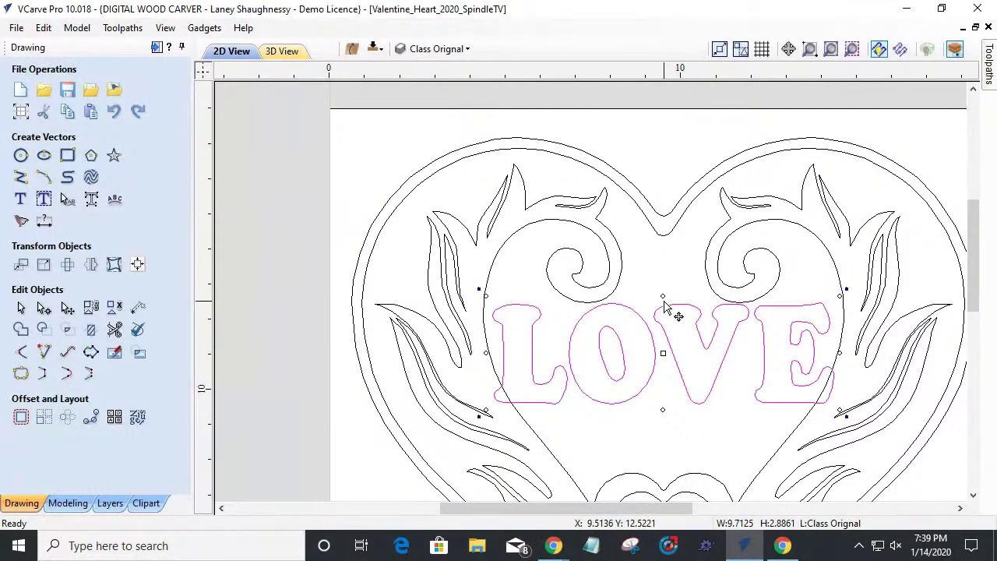
{"action": "key", "text": "Down"}
{"action": "key", "text": "Down"}
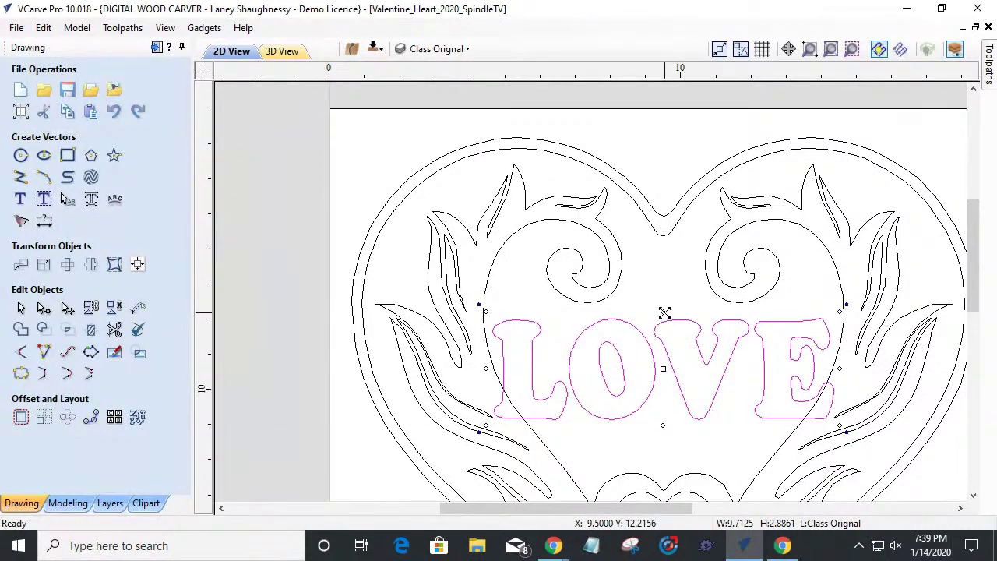
{"action": "left_click_drag", "start_coordinate": [664, 311], "coordinate": [663, 303]}
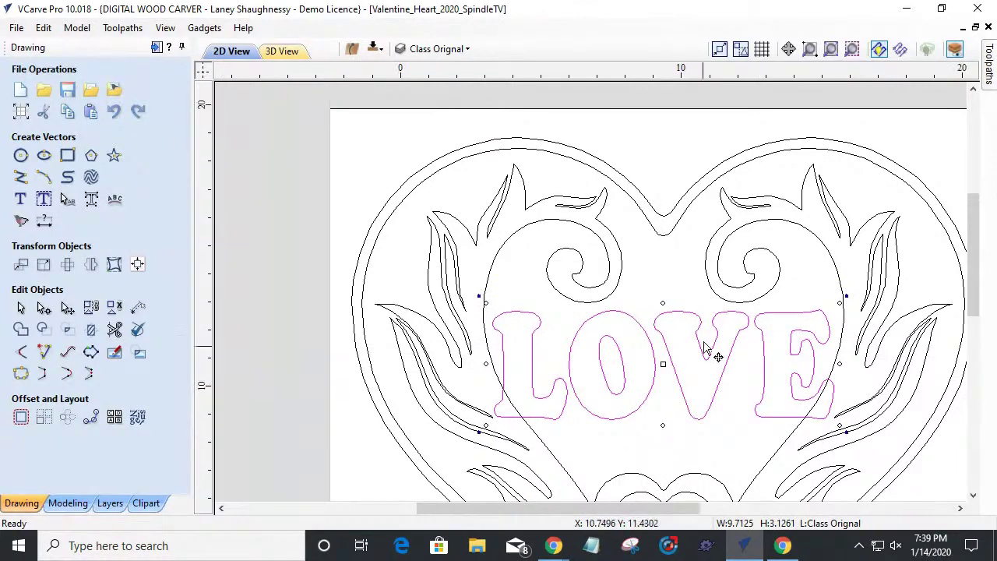
Step: Nudge the LOVE text up until its letters sit just beneath the two scroll curls
{"action": "scroll", "coordinate": [705, 348], "scroll_direction": "down", "scroll_amount": 2}
{"action": "scroll", "coordinate": [662, 447], "scroll_direction": "down", "scroll_amount": 1}
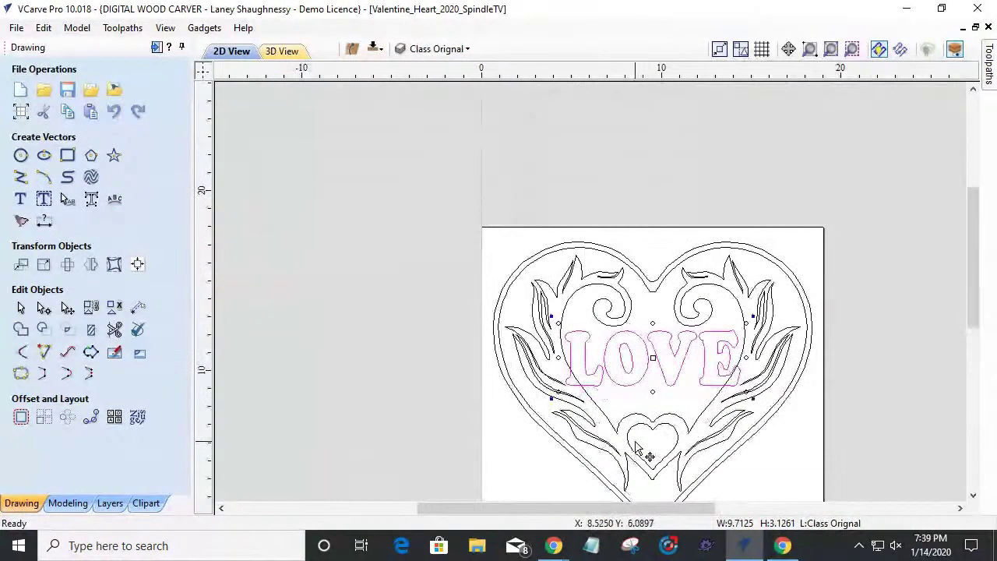
{"action": "scroll", "coordinate": [635, 445], "scroll_direction": "up", "scroll_amount": 2}
{"action": "scroll", "coordinate": [637, 444], "scroll_direction": "down", "scroll_amount": 2}
{"action": "scroll", "coordinate": [666, 399], "scroll_direction": "up", "scroll_amount": 2}
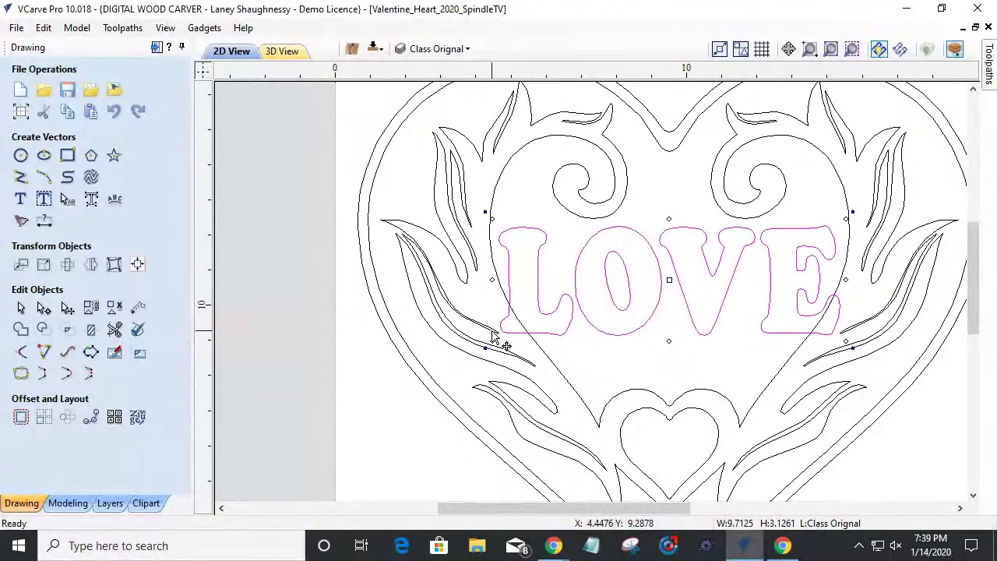
{"action": "left_click", "coordinate": [618, 346]}
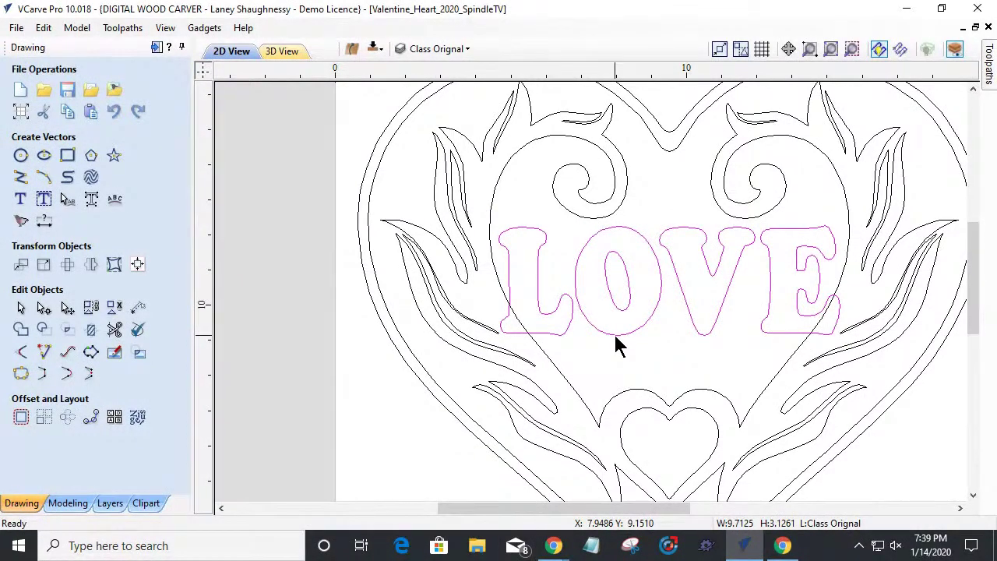
{"action": "key", "text": "Up"}
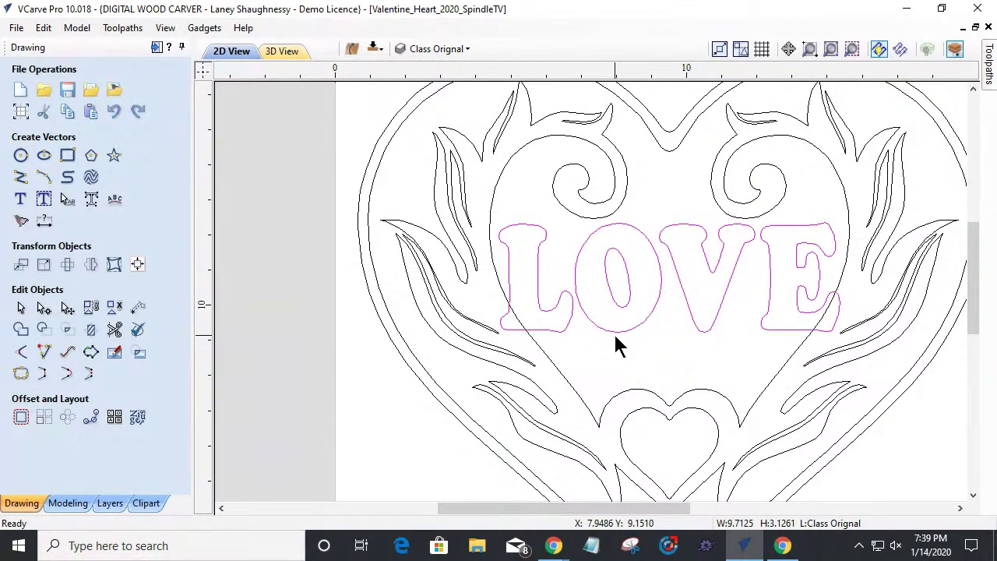
{"action": "key", "text": "Up"}
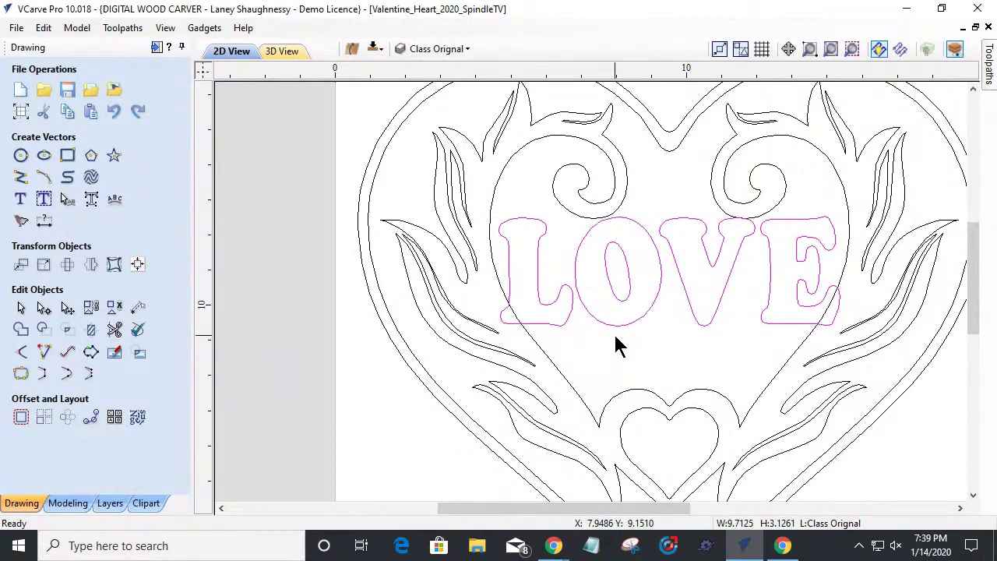
{"action": "key", "text": "Down"}
{"action": "key", "text": "Up"}
{"action": "key", "text": "Up"}
{"action": "key", "text": "Down"}
{"action": "key", "text": "Down"}
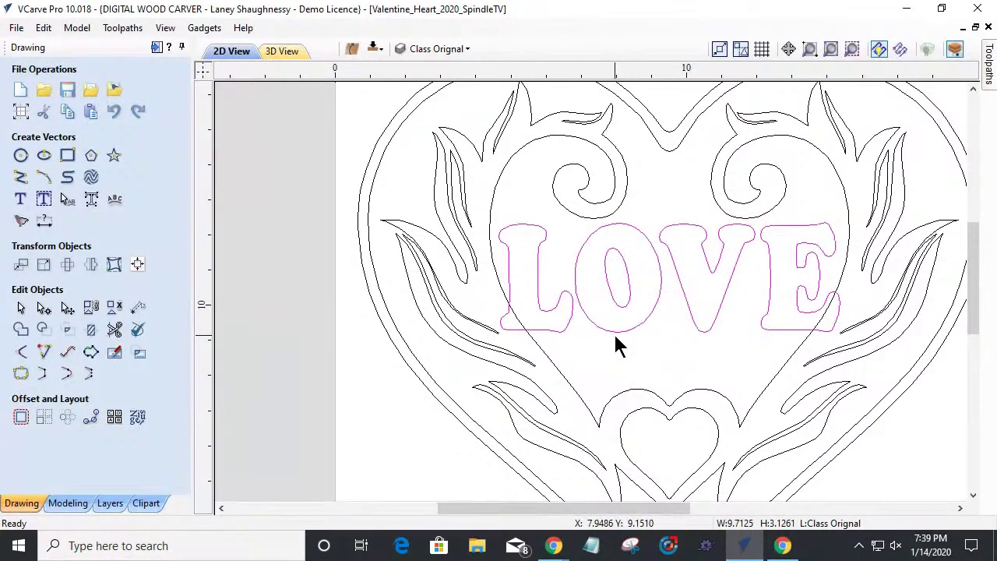
{"action": "key", "text": "Up"}
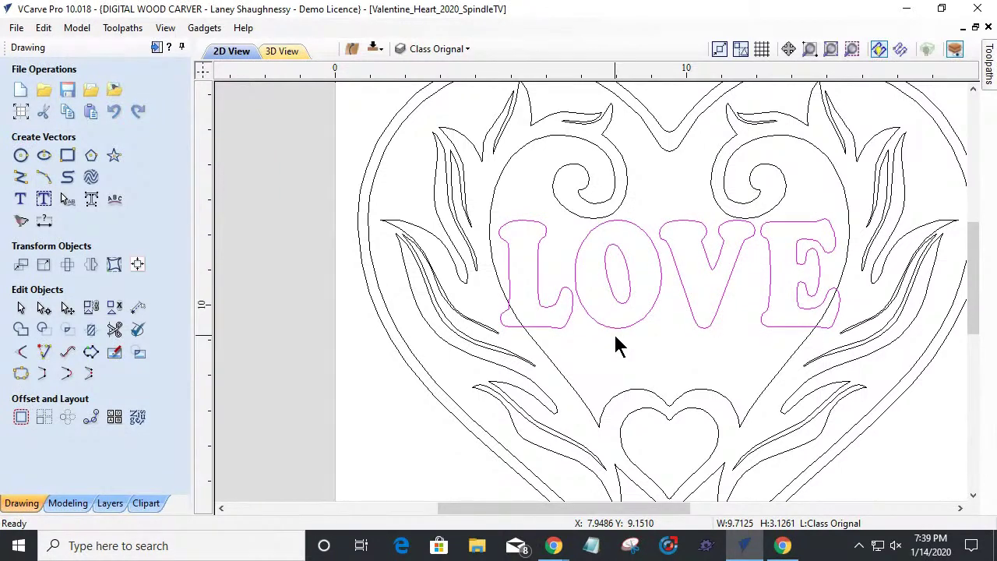
Step: Narrow the LOVE text symmetrically about its centre to about 9.27 inches wide, keeping its height
{"action": "left_click", "coordinate": [572, 301]}
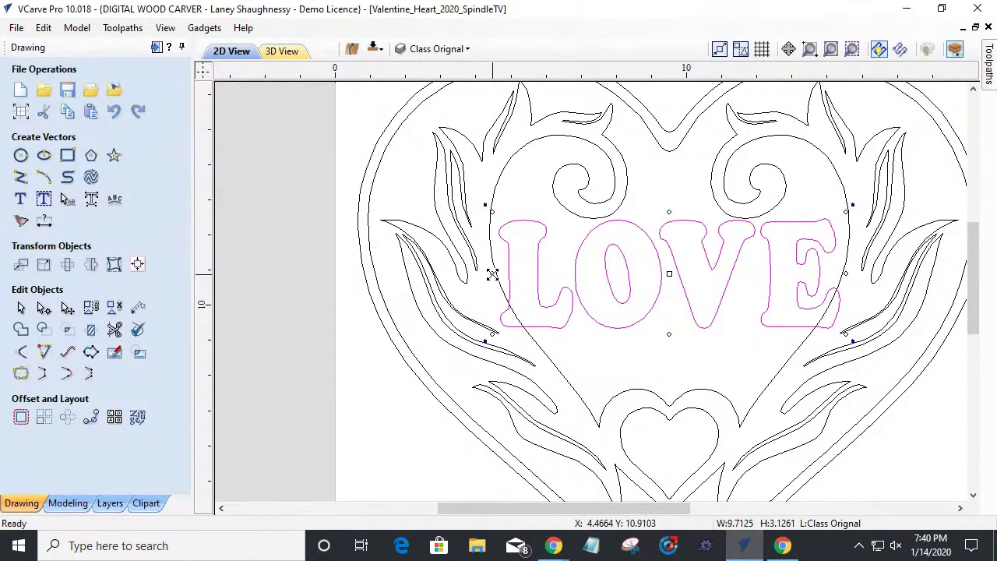
{"action": "left_click_drag", "start_coordinate": [492, 274], "coordinate": [504, 274]}
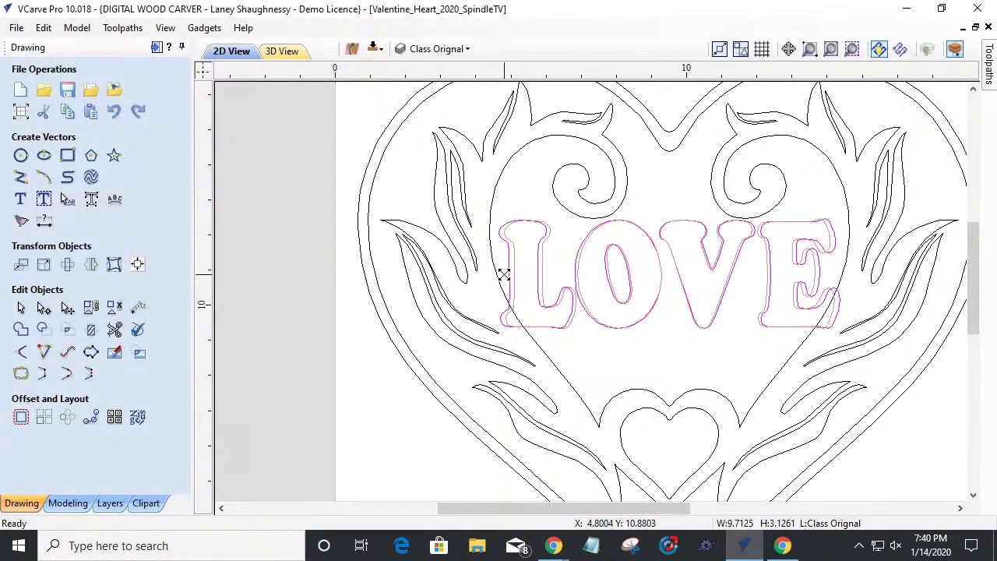
{"action": "left_click_drag", "start_coordinate": [504, 274], "coordinate": [505, 276]}
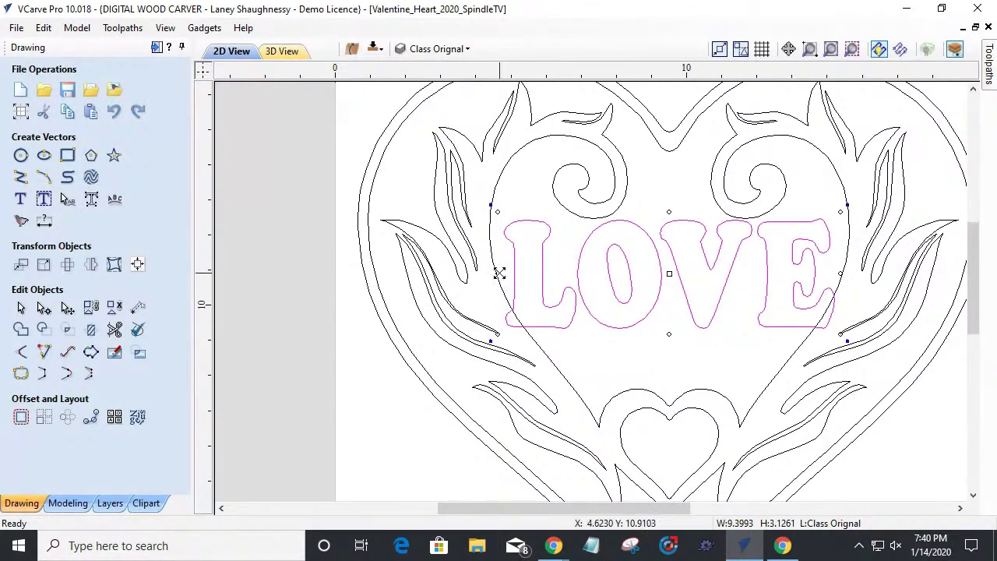
{"action": "left_click_drag", "start_coordinate": [499, 273], "coordinate": [507, 277]}
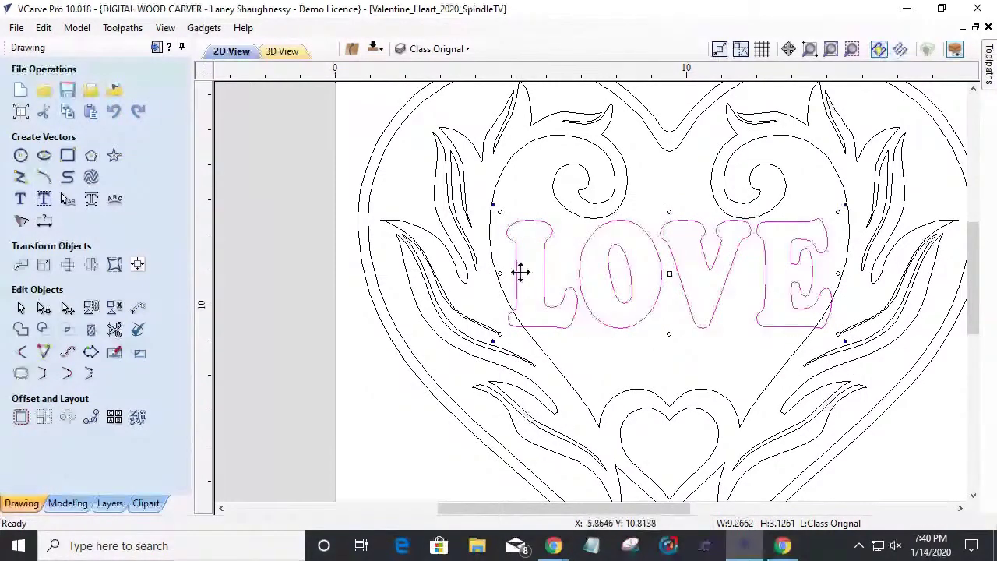
{"action": "scroll", "coordinate": [503, 284], "scroll_direction": "up", "scroll_amount": 3}
{"action": "scroll", "coordinate": [499, 288], "scroll_direction": "down", "scroll_amount": 3}
{"action": "scroll", "coordinate": [716, 223], "scroll_direction": "up", "scroll_amount": 2}
{"action": "scroll", "coordinate": [711, 220], "scroll_direction": "down", "scroll_amount": 1}
{"action": "scroll", "coordinate": [709, 225], "scroll_direction": "down", "scroll_amount": 2}
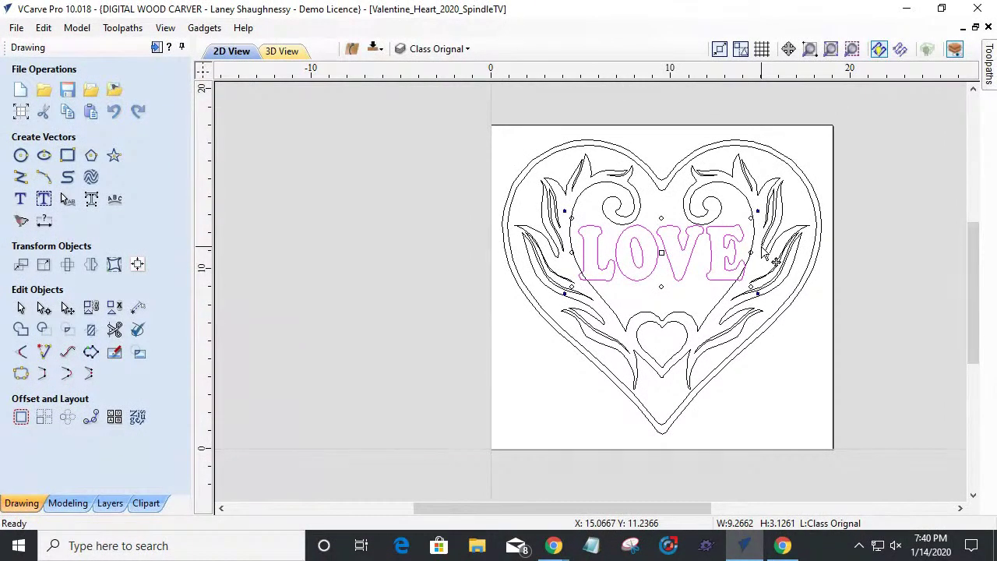
{"action": "left_click", "coordinate": [657, 307]}
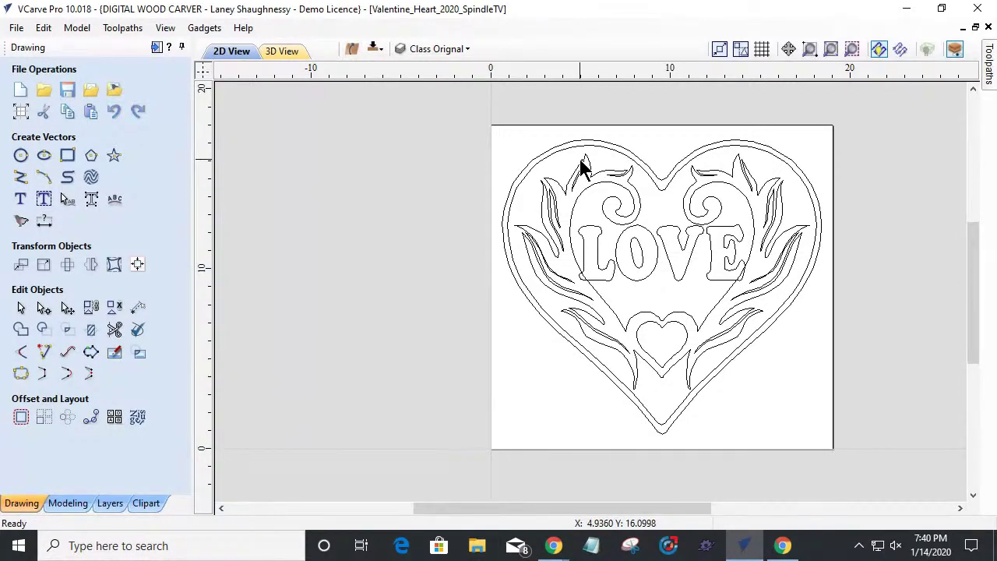
{"action": "scroll", "coordinate": [518, 148], "scroll_direction": "up", "scroll_amount": 2}
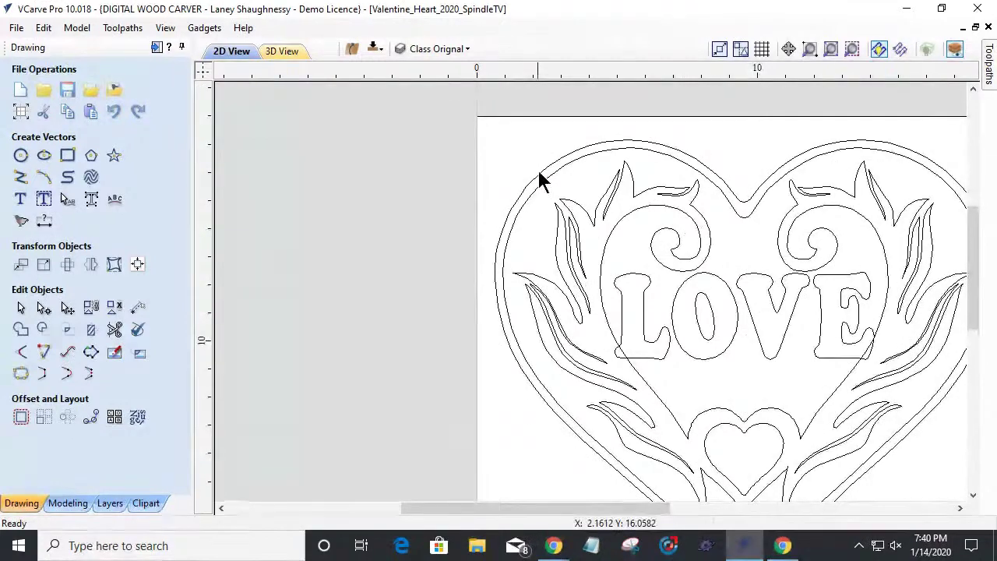
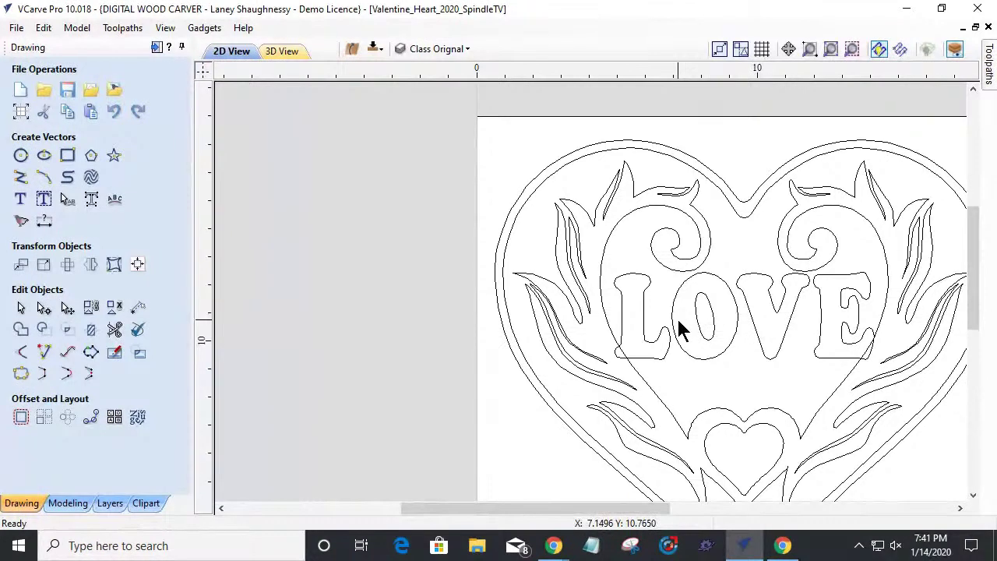
{"action": "left_click", "coordinate": [662, 144]}
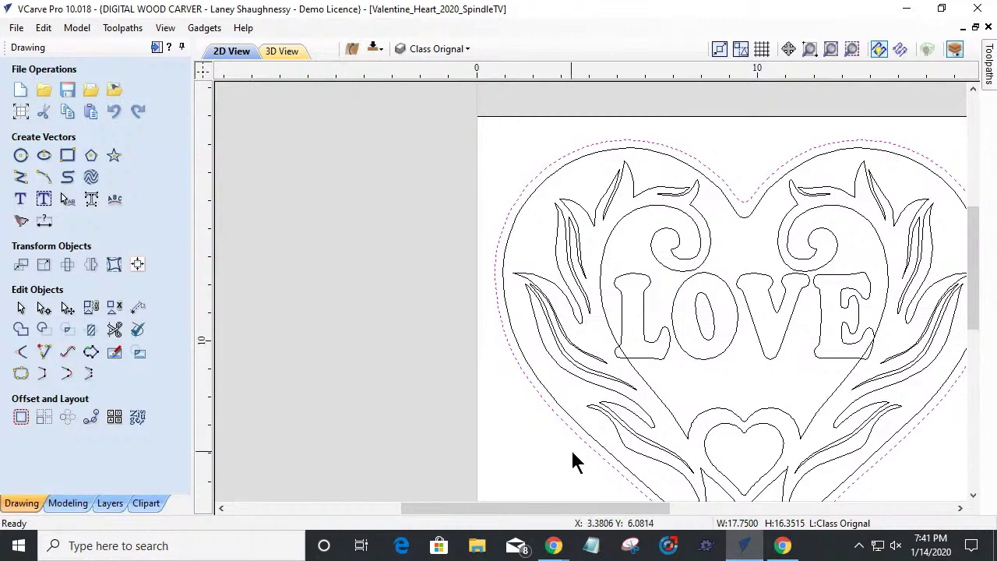
{"action": "scroll", "coordinate": [505, 338], "scroll_direction": "down", "scroll_amount": 1}
{"action": "left_click", "coordinate": [519, 427]}
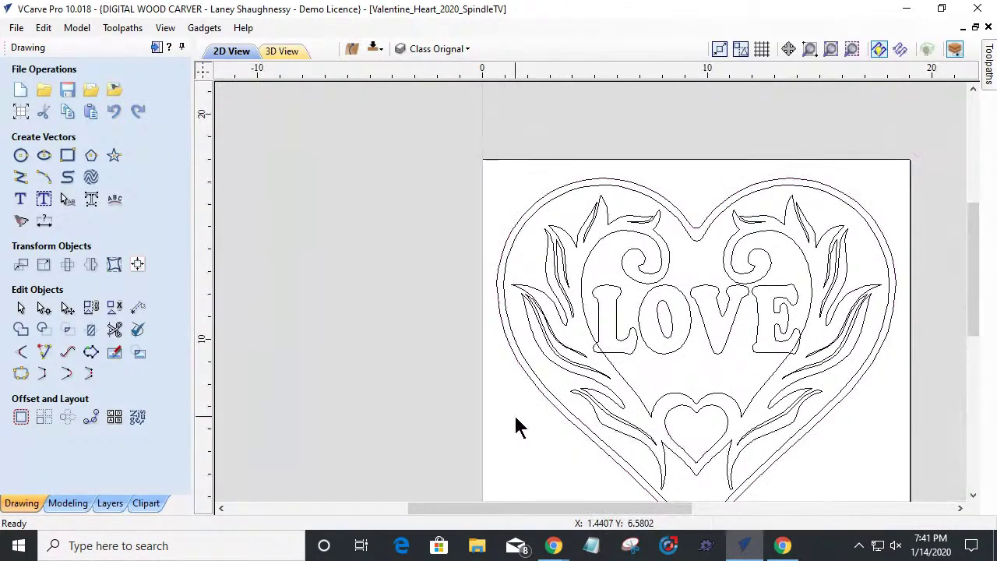
{"action": "scroll", "coordinate": [608, 358], "scroll_direction": "up", "scroll_amount": 2}
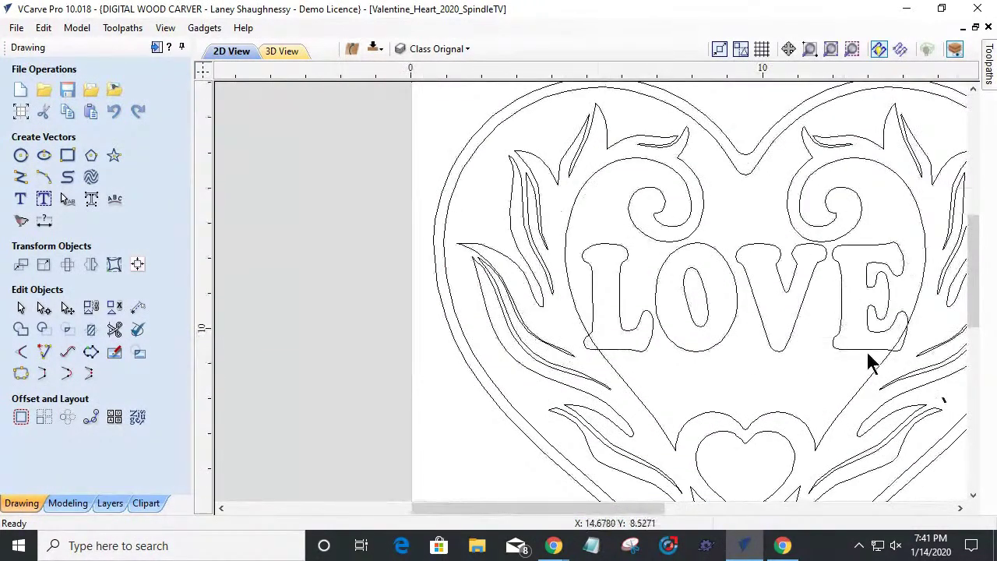
{"action": "left_click", "coordinate": [592, 286]}
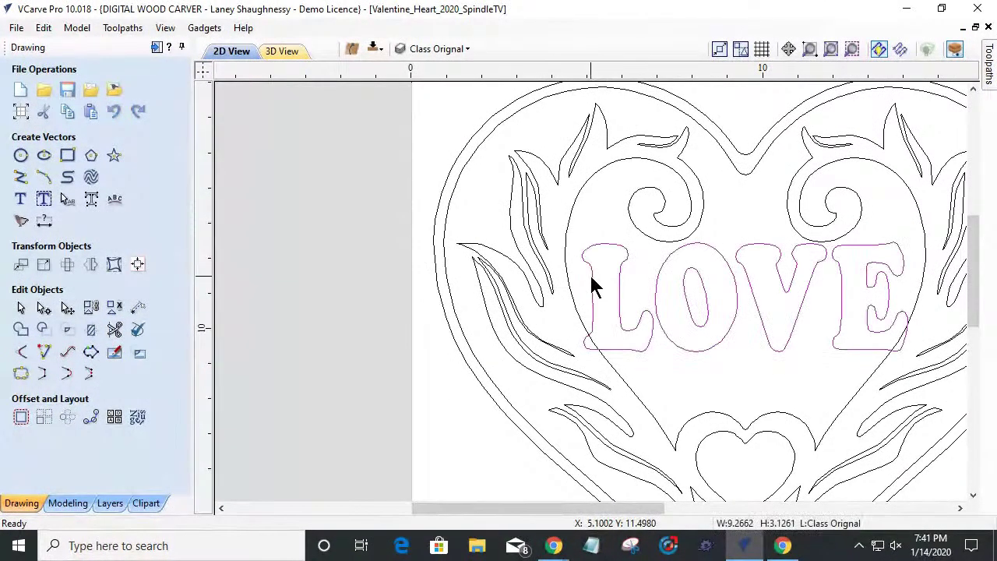
{"action": "left_click", "coordinate": [113, 330]}
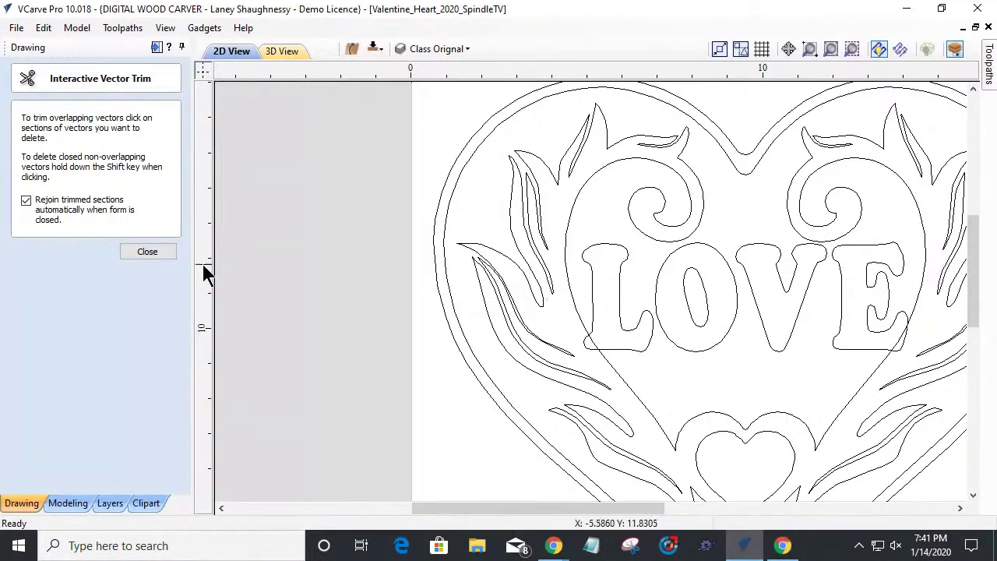
{"action": "left_click", "coordinate": [148, 252]}
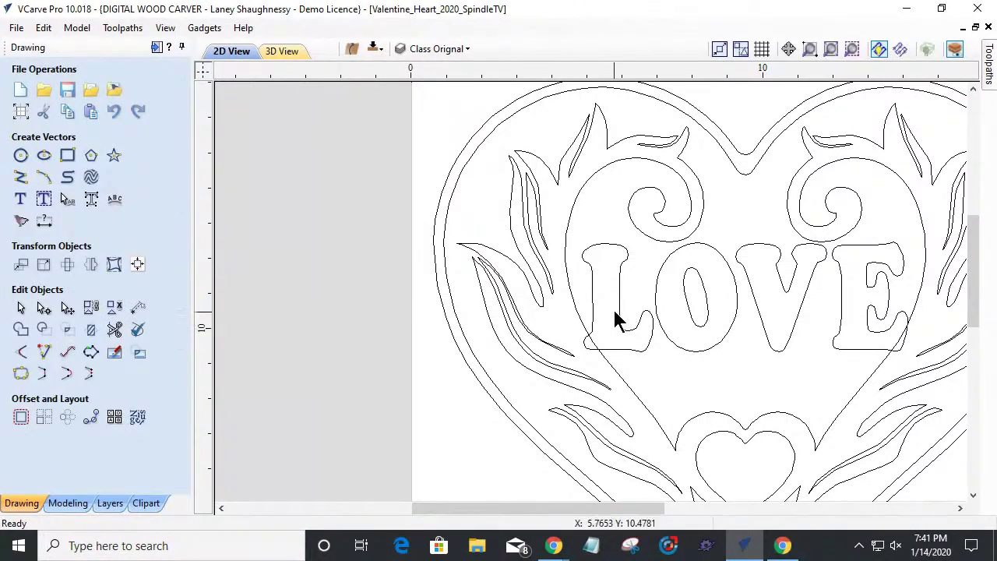
Step: Convert the LOVE text to curves so that its letters are separate editable vectors
{"action": "left_click", "coordinate": [592, 297]}
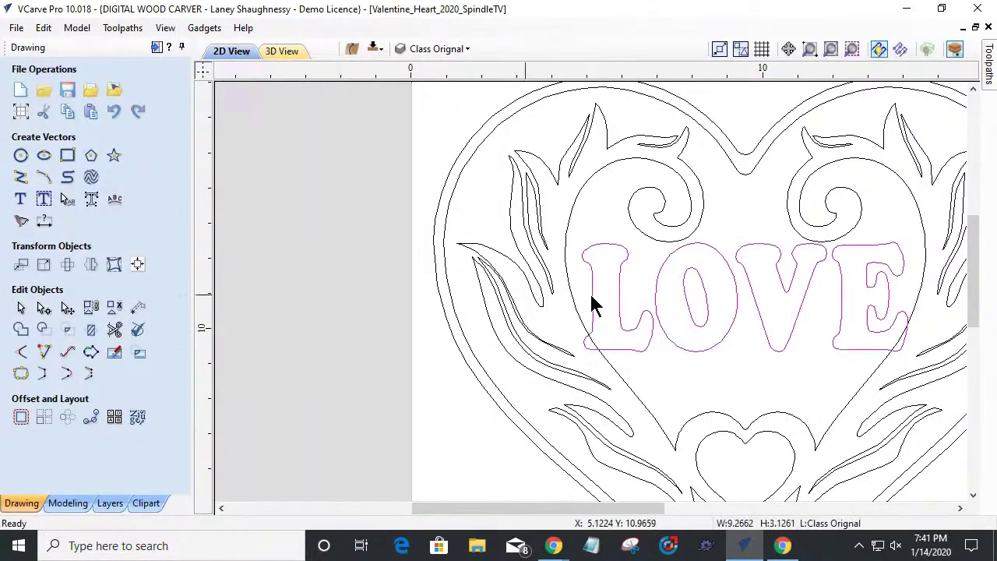
{"action": "left_click", "coordinate": [92, 205]}
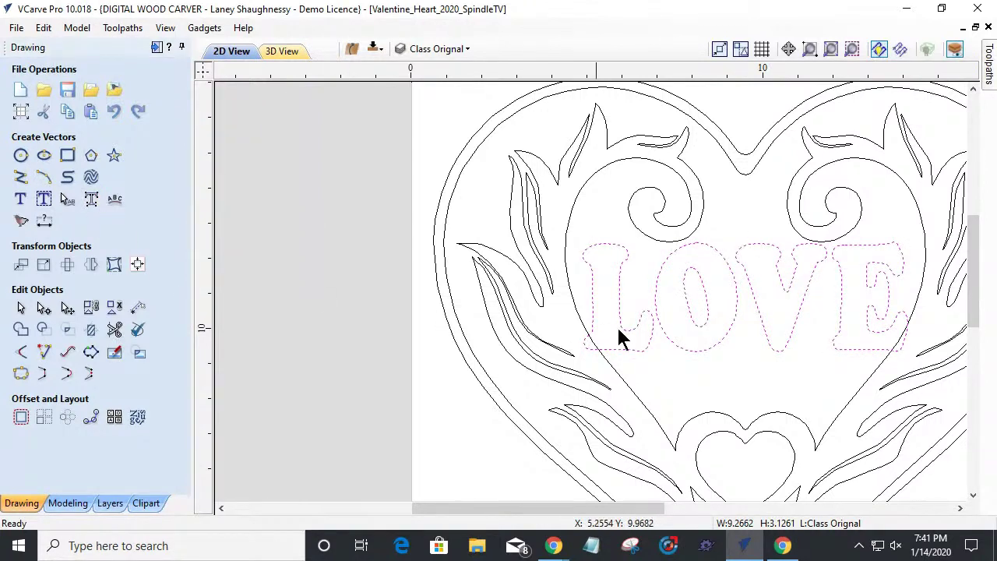
{"action": "left_click", "coordinate": [682, 375]}
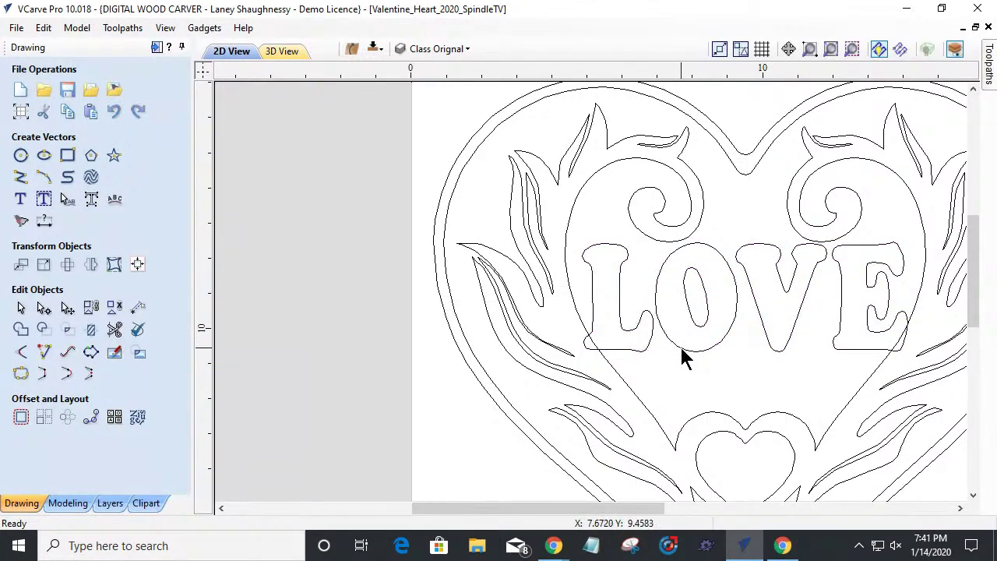
{"action": "left_click", "coordinate": [690, 314]}
{"action": "left_click", "coordinate": [772, 349]}
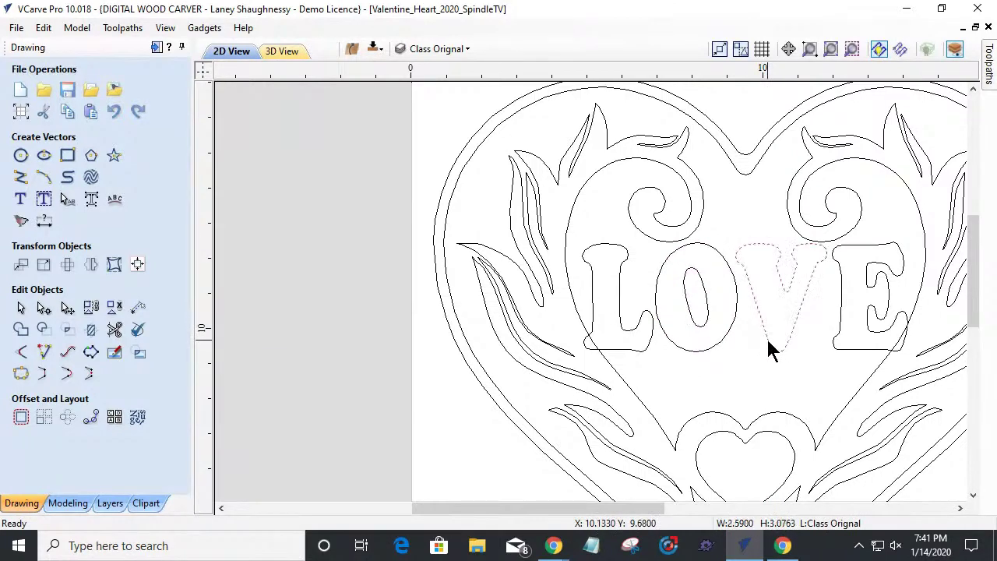
Step: Trim away the L's foot outside the scroll outline and the piece of outline crossing inside the letter
{"action": "left_click", "coordinate": [114, 329]}
{"action": "scroll", "coordinate": [632, 350], "scroll_direction": "up", "scroll_amount": 4}
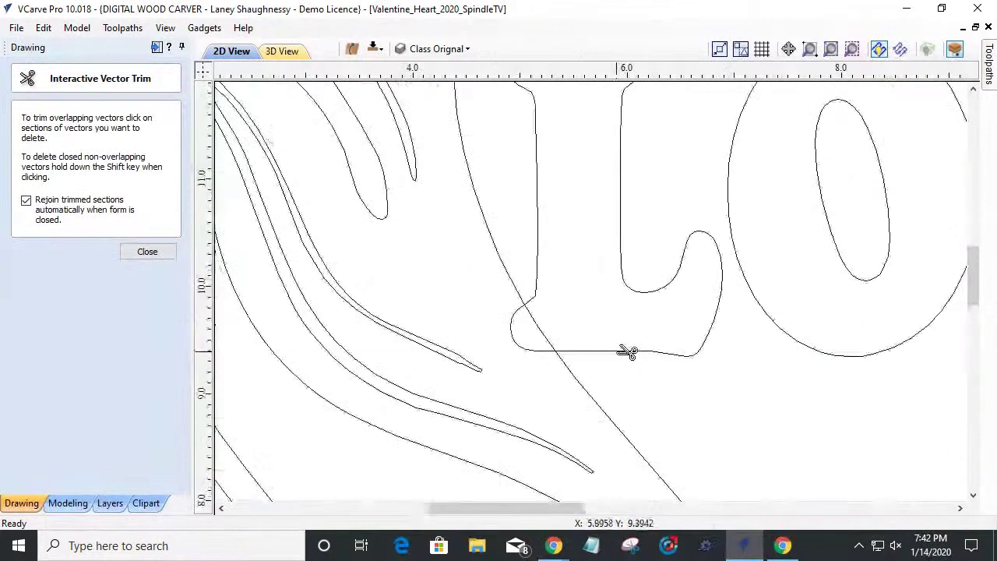
{"action": "left_click", "coordinate": [530, 344]}
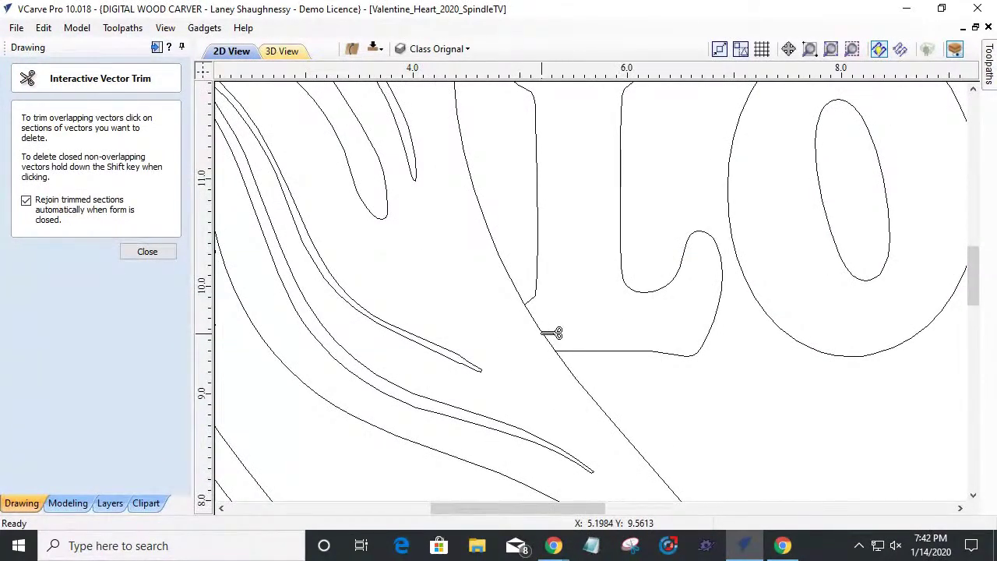
Step: Trim away the E's foot outside the scroll outline and the outline crossing it, rejoining the trimmed sections on closing
{"action": "scroll", "coordinate": [551, 334], "scroll_direction": "down", "scroll_amount": 3}
{"action": "scroll", "coordinate": [907, 318], "scroll_direction": "up", "scroll_amount": 2}
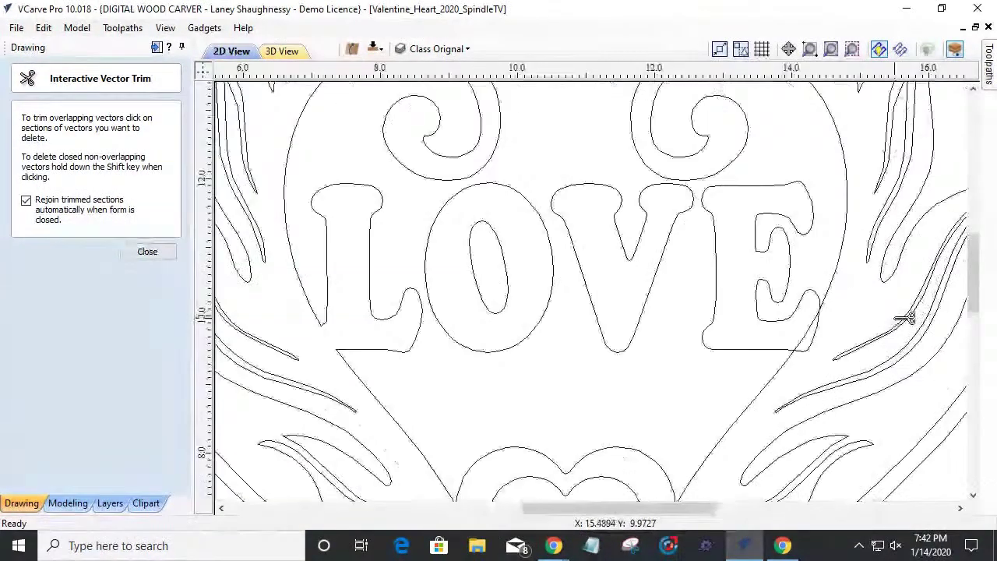
{"action": "scroll", "coordinate": [907, 318], "scroll_direction": "up", "scroll_amount": 1}
{"action": "left_click", "coordinate": [778, 344]}
{"action": "left_click", "coordinate": [768, 340]}
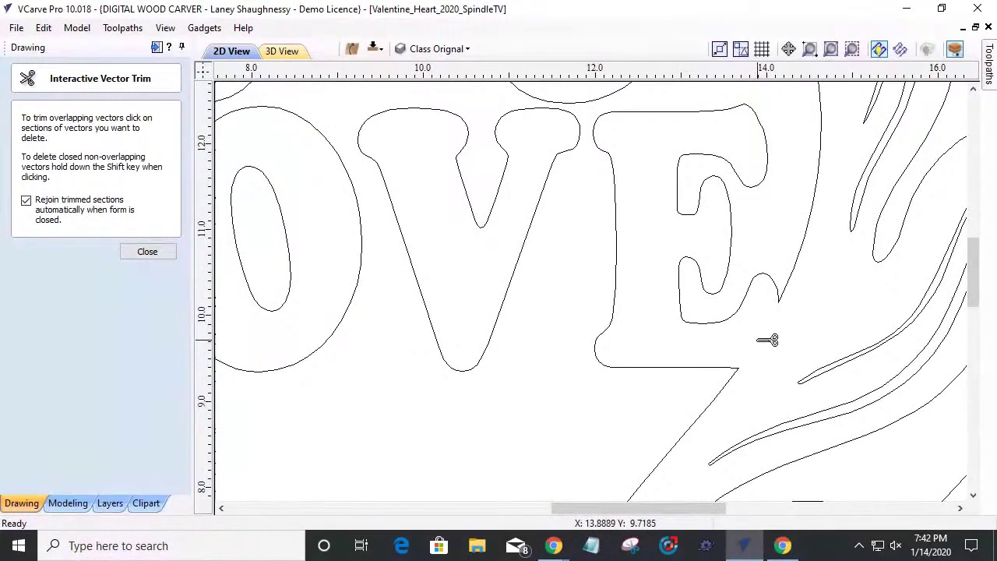
{"action": "scroll", "coordinate": [752, 338], "scroll_direction": "down", "scroll_amount": 3}
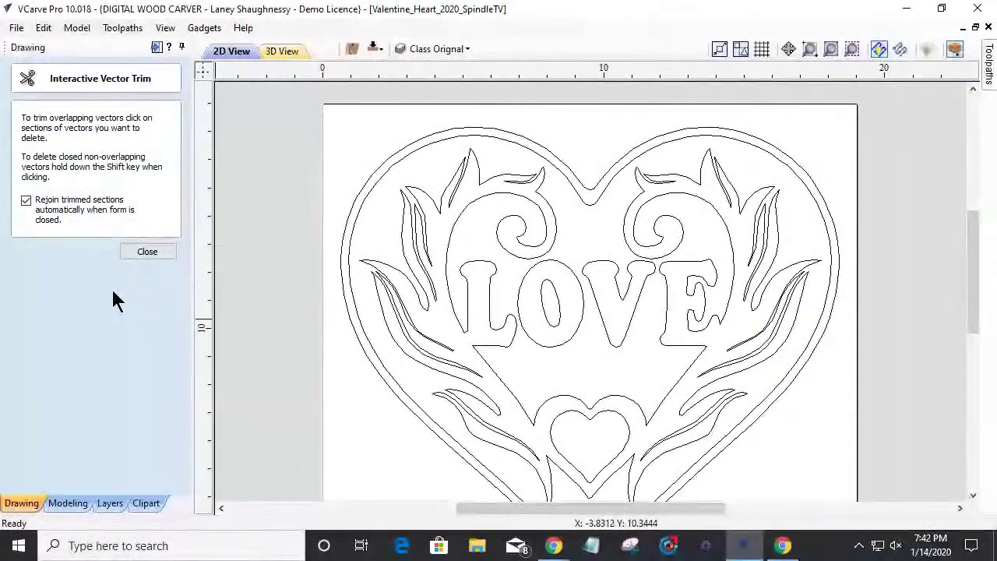
{"action": "left_click", "coordinate": [159, 253]}
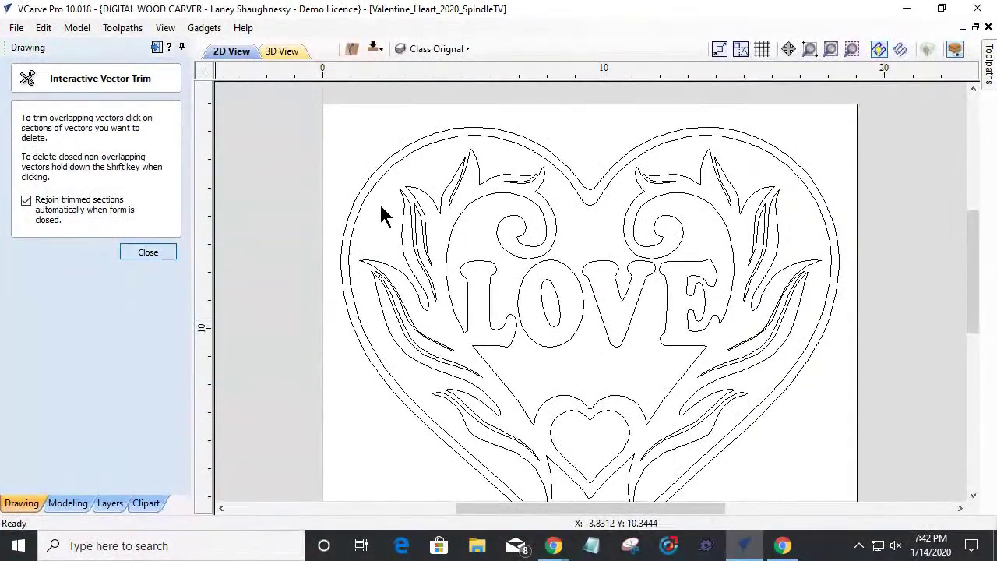
Step: Check that the trimmed L and E are joined to the scroll outline by selecting it as one vector
{"action": "left_click", "coordinate": [434, 207]}
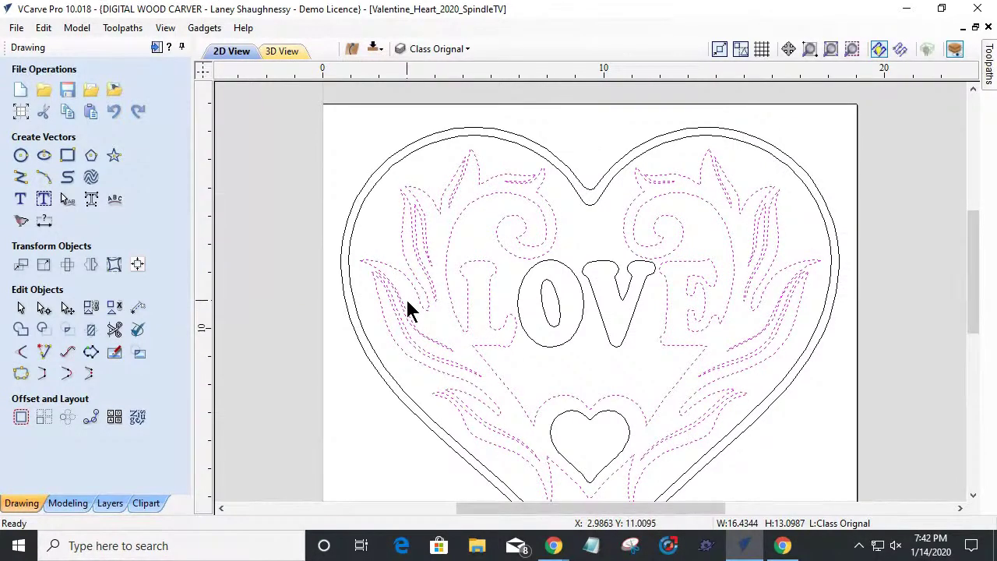
{"action": "left_click", "coordinate": [296, 288]}
{"action": "scroll", "coordinate": [620, 234], "scroll_direction": "down", "scroll_amount": 2}
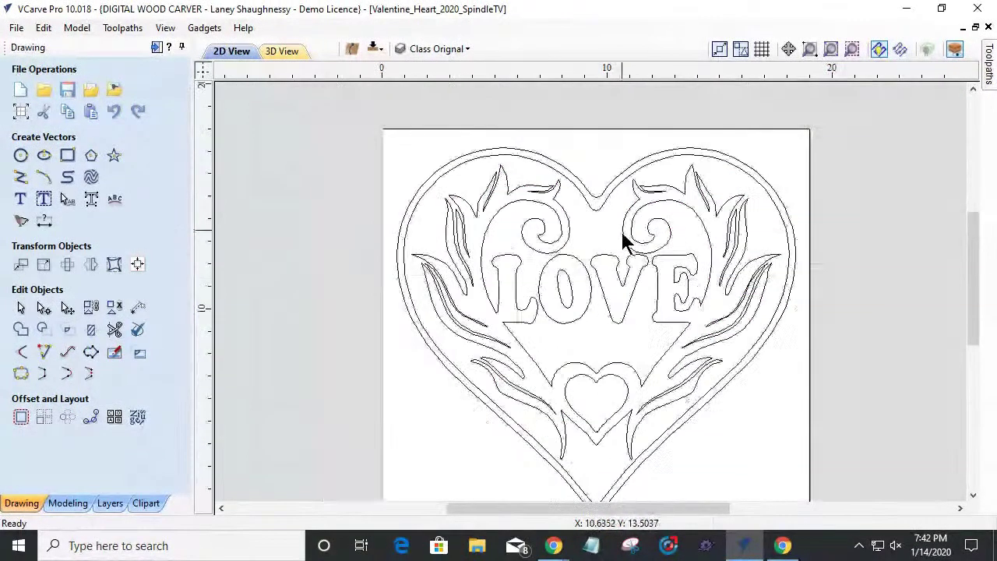
{"action": "scroll", "coordinate": [499, 343], "scroll_direction": "up", "scroll_amount": 1}
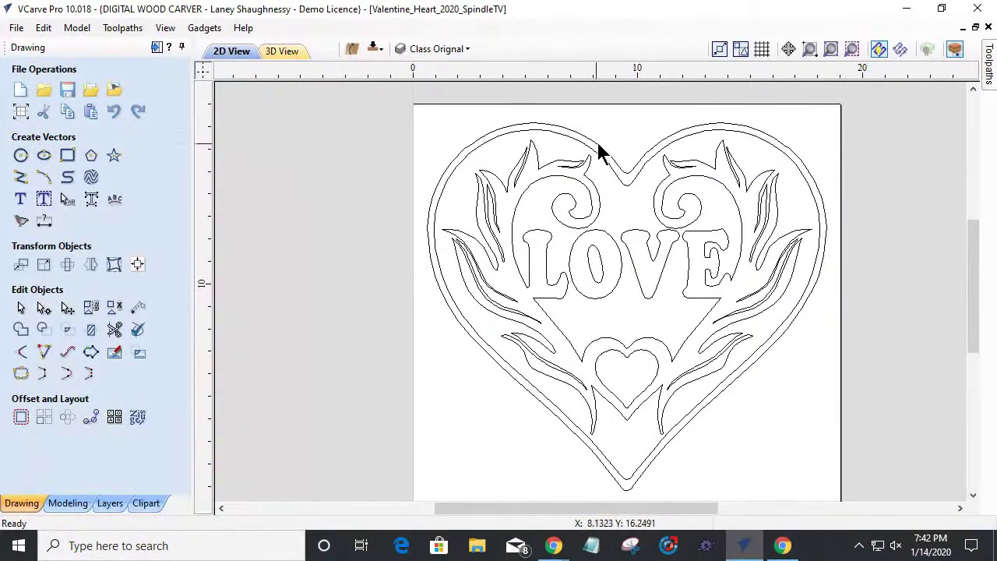
Step: Offset the outermost heart outline outwards by 0.25 inches without sharp offset corners, keeping the original
{"action": "left_click", "coordinate": [550, 124]}
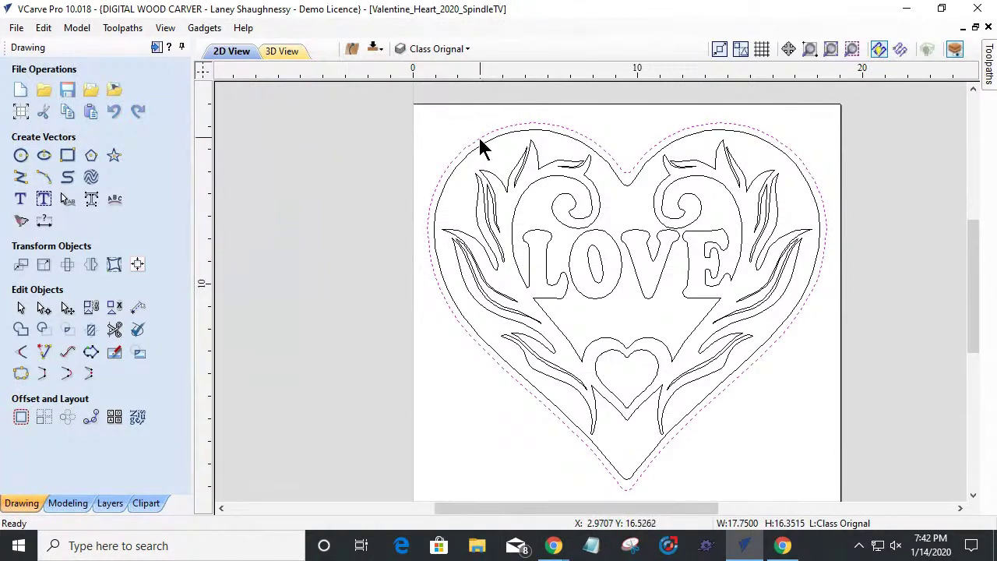
{"action": "left_click", "coordinate": [21, 418]}
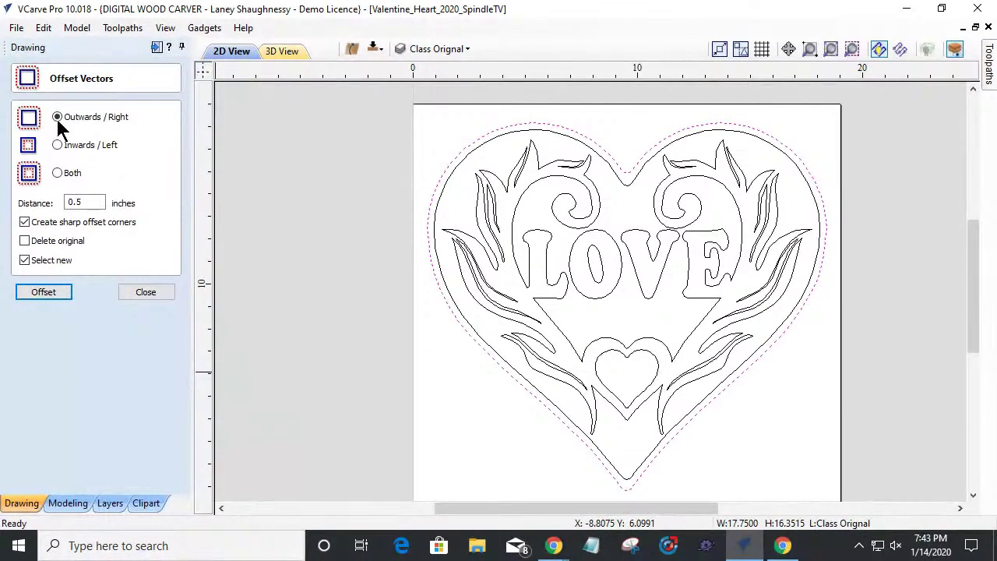
{"action": "double_click", "coordinate": [101, 200]}
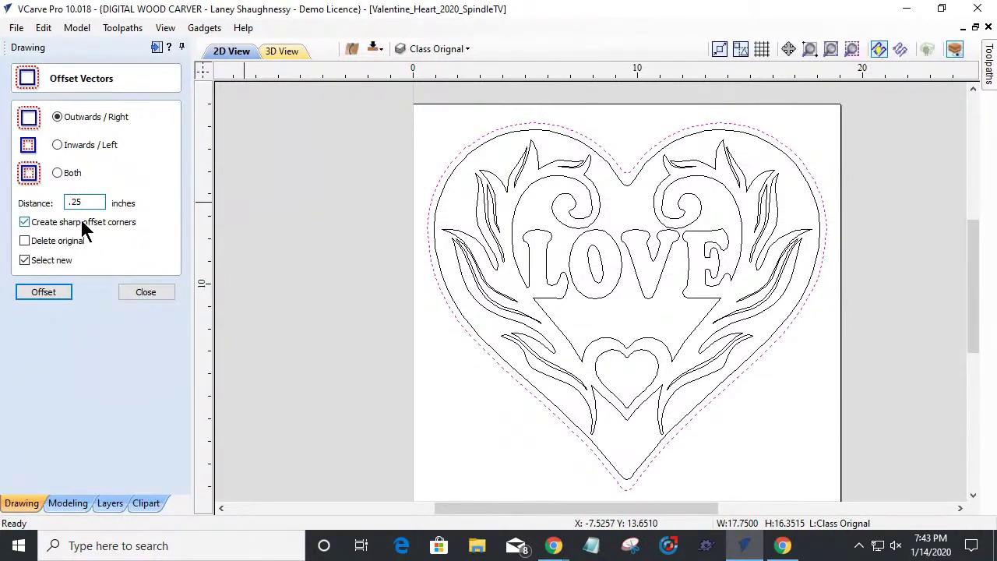
{"action": "left_click", "coordinate": [24, 222]}
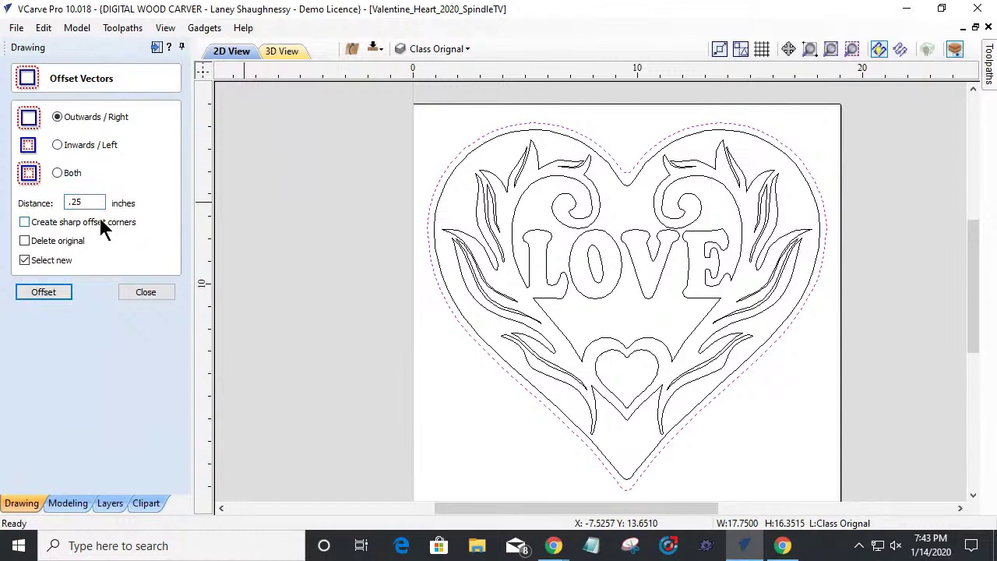
{"action": "left_click", "coordinate": [44, 293]}
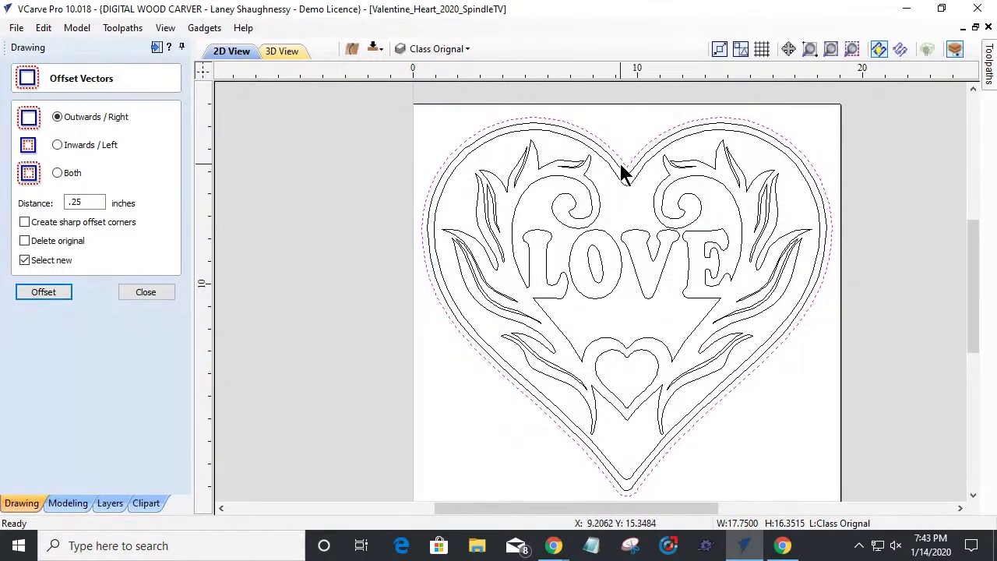
Step: Examine the corner of the new offset at the notch between the heart's two lobes
{"action": "scroll", "coordinate": [623, 169], "scroll_direction": "up", "scroll_amount": 4}
{"action": "scroll", "coordinate": [622, 164], "scroll_direction": "up", "scroll_amount": 10}
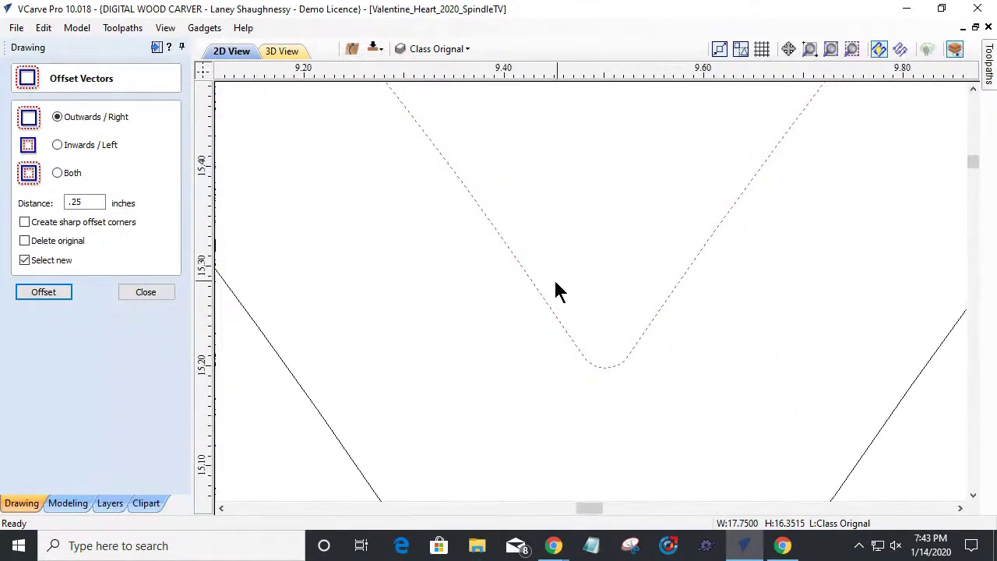
{"action": "scroll", "coordinate": [616, 342], "scroll_direction": "down", "scroll_amount": 12}
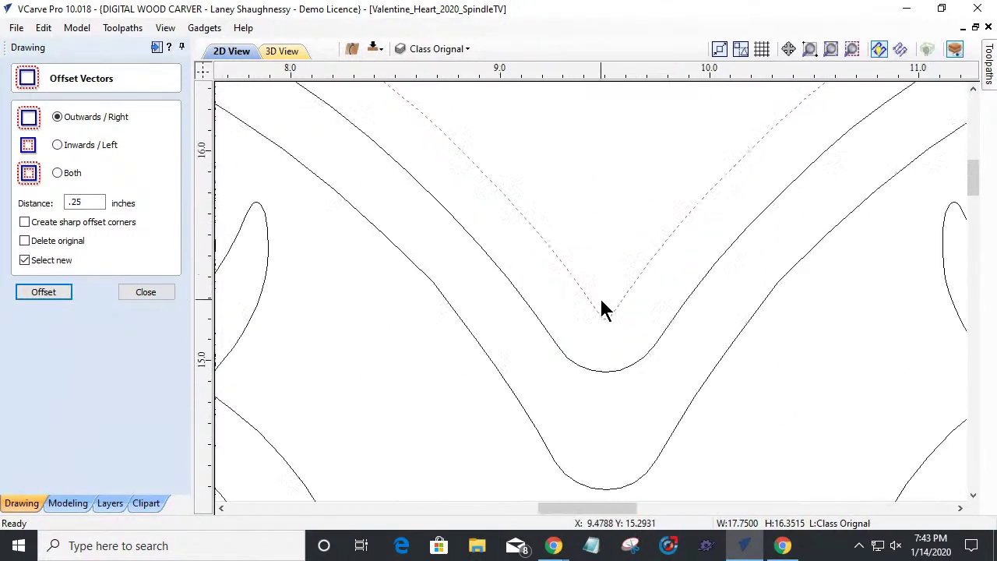
{"action": "scroll", "coordinate": [609, 312], "scroll_direction": "down", "scroll_amount": 4}
{"action": "scroll", "coordinate": [488, 405], "scroll_direction": "up", "scroll_amount": 3}
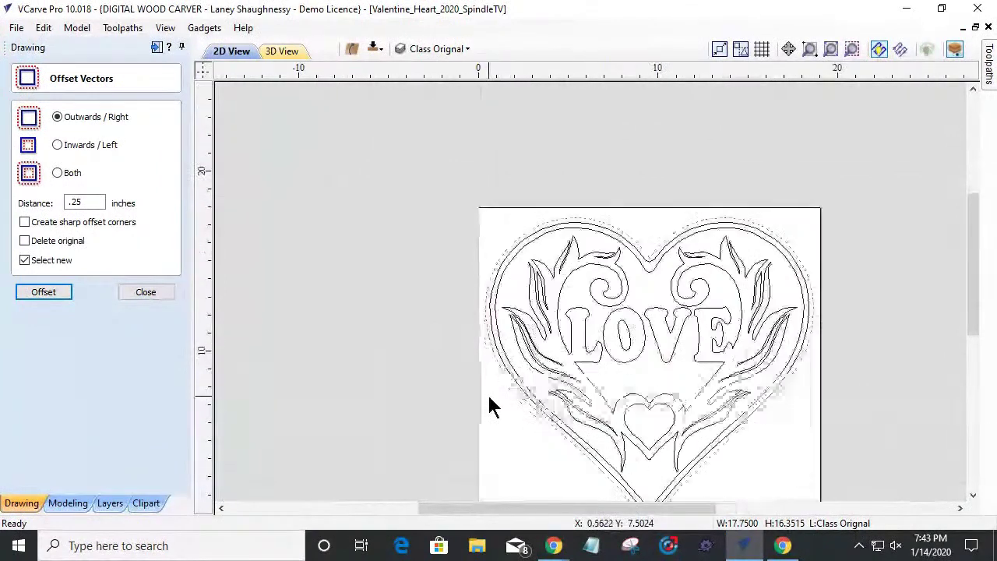
Step: Inspect the joined lettering and scroll vector, and select the new outermost heart outline
{"action": "scroll", "coordinate": [491, 259], "scroll_direction": "up", "scroll_amount": 3}
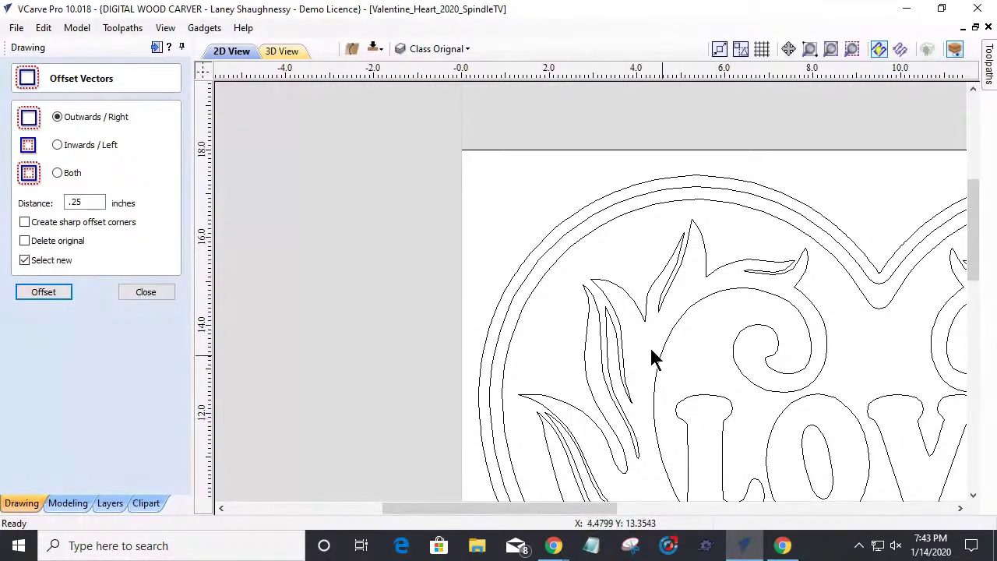
{"action": "scroll", "coordinate": [499, 267], "scroll_direction": "down", "scroll_amount": 5}
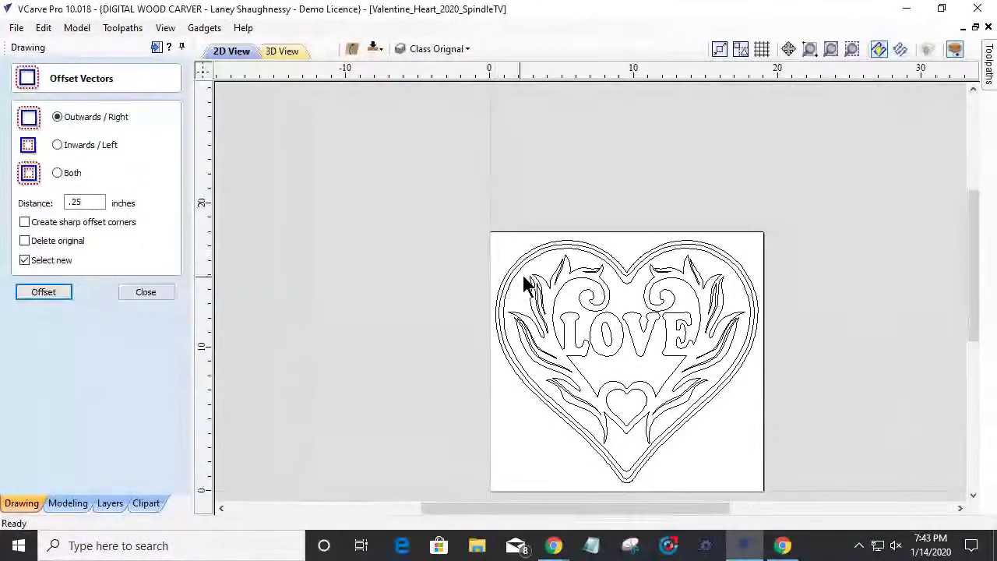
{"action": "left_click", "coordinate": [545, 292]}
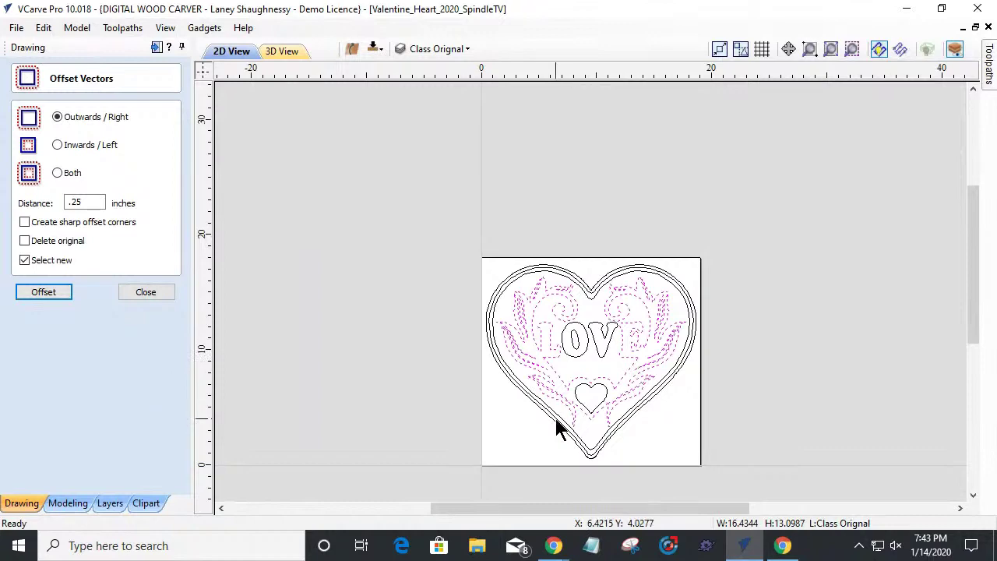
{"action": "scroll", "coordinate": [575, 422], "scroll_direction": "up", "scroll_amount": 4}
{"action": "scroll", "coordinate": [575, 422], "scroll_direction": "down", "scroll_amount": 4}
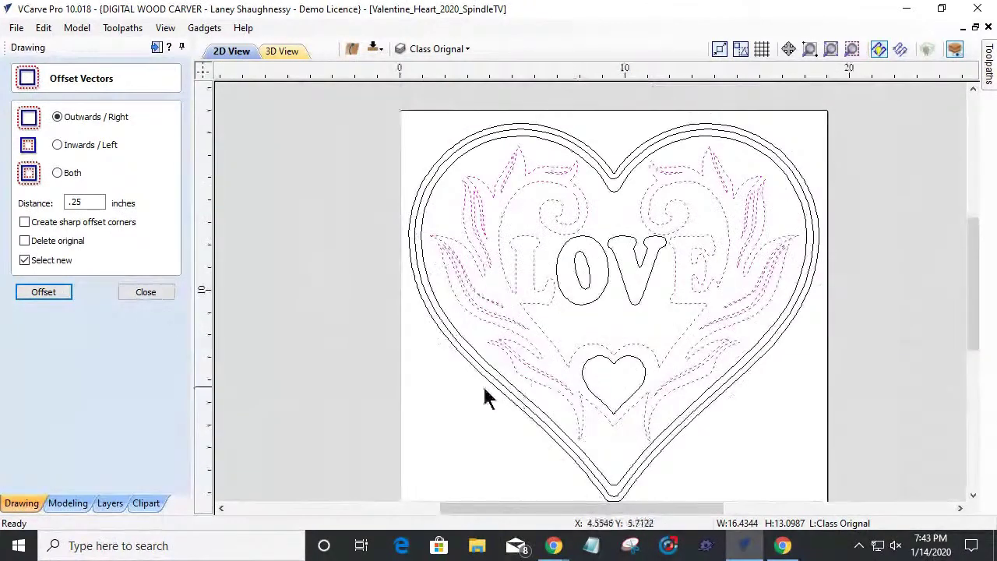
{"action": "left_click", "coordinate": [412, 416]}
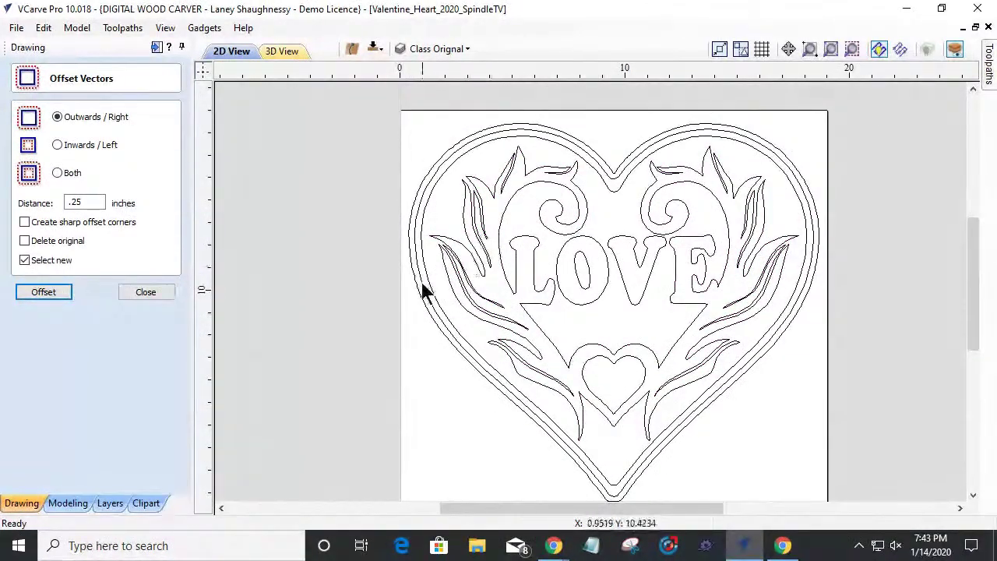
{"action": "left_click", "coordinate": [433, 167]}
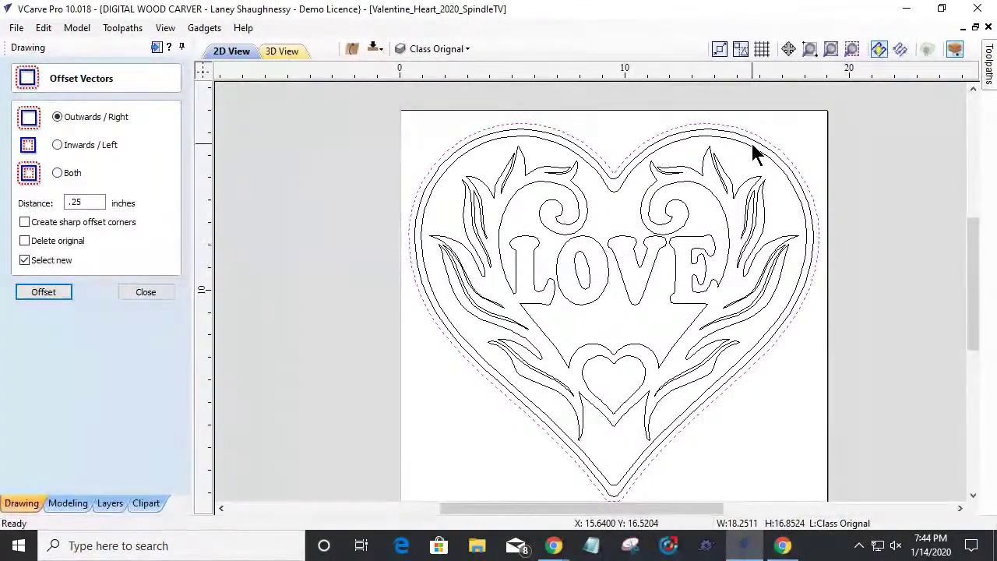
Step: Inspect the material block in 3D and the spacing between the outer heart outlines in 2D
{"action": "left_click", "coordinate": [280, 52]}
{"action": "left_click_drag", "start_coordinate": [323, 141], "coordinate": [628, 374]}
{"action": "left_click", "coordinate": [222, 54]}
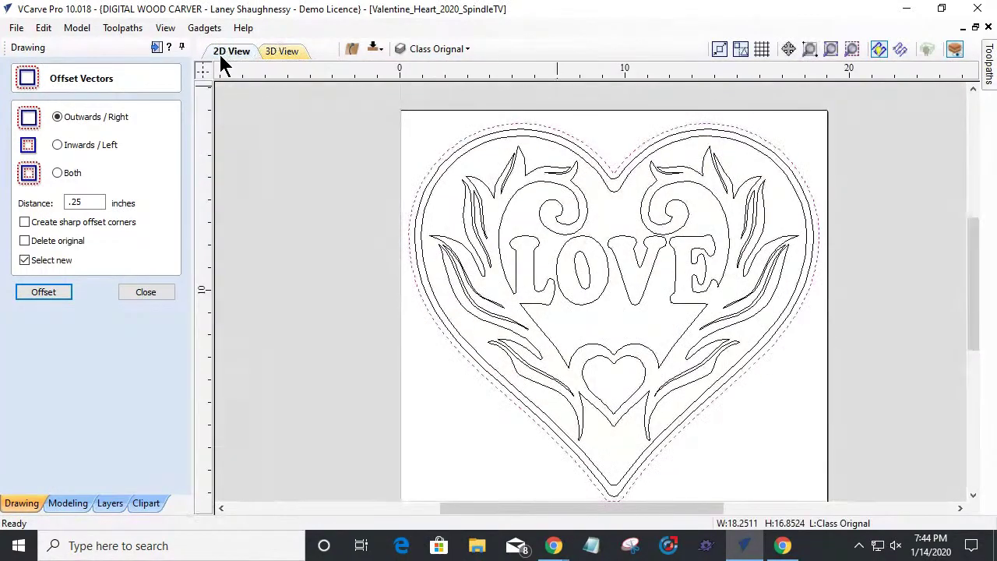
{"action": "scroll", "coordinate": [397, 230], "scroll_direction": "up", "scroll_amount": 2}
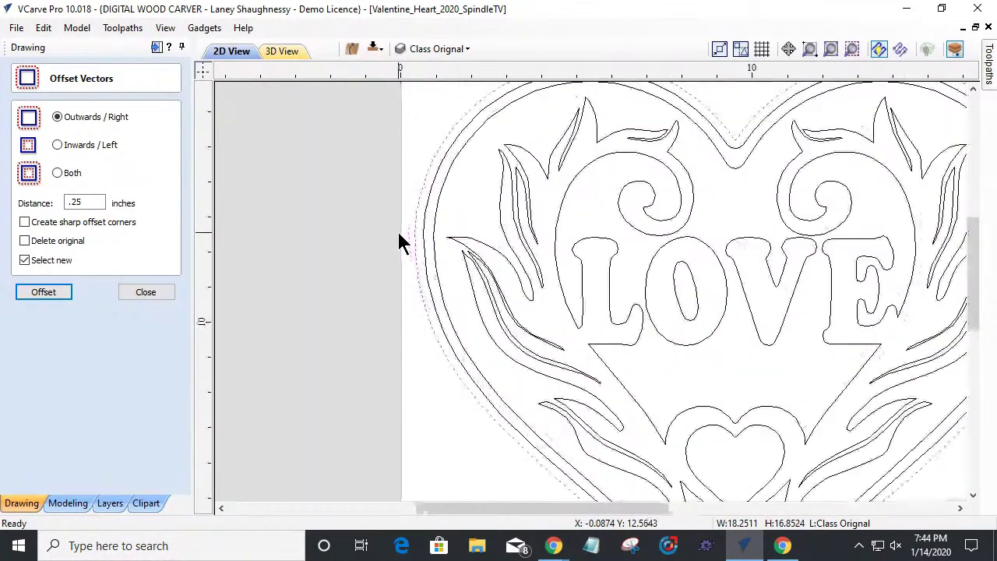
{"action": "scroll", "coordinate": [425, 224], "scroll_direction": "up", "scroll_amount": 1}
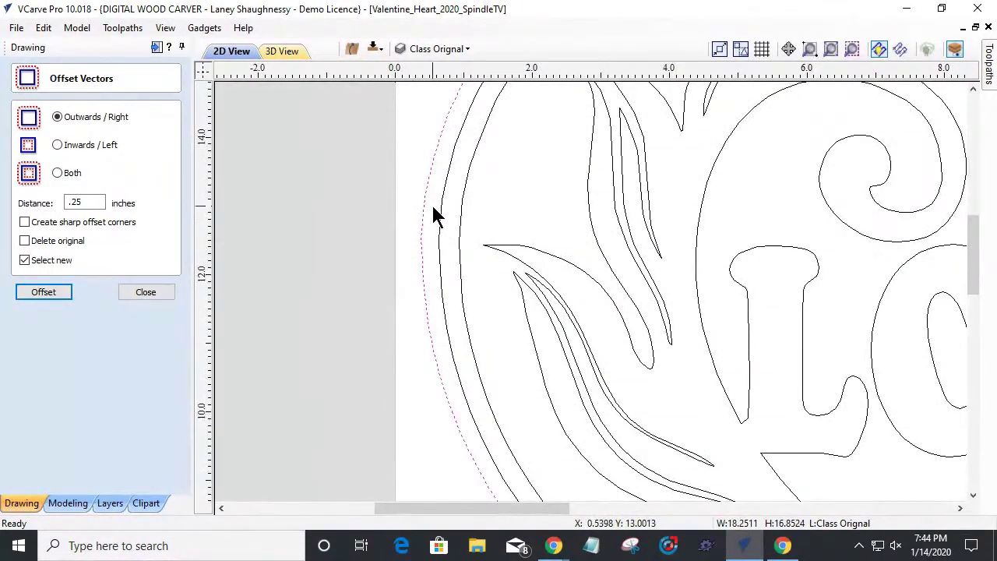
Step: Preview the existing V-Carve 3 toolpaths on the material in 3D, stopping the simulation partway
{"action": "left_click", "coordinate": [285, 52]}
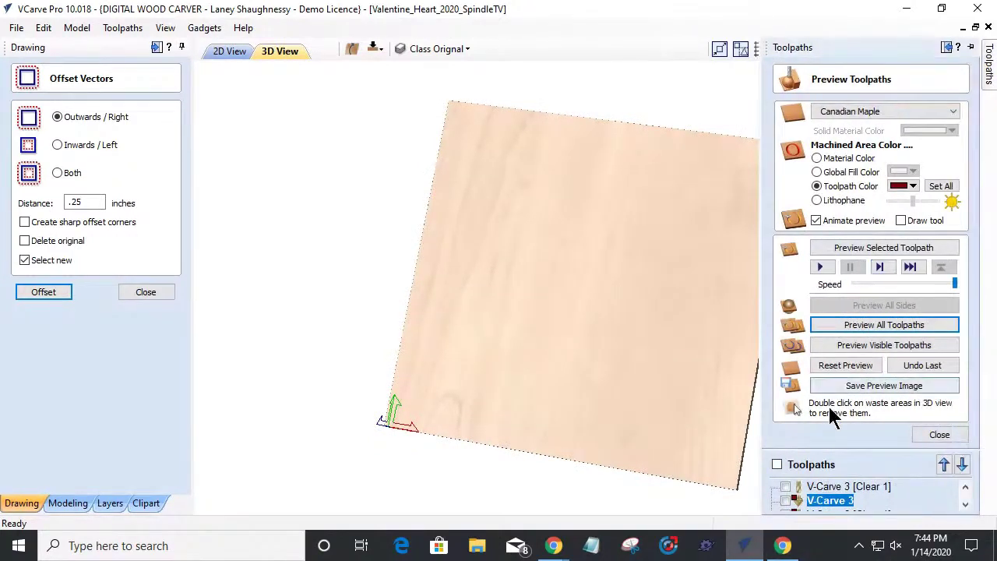
{"action": "left_click", "coordinate": [938, 434]}
{"action": "left_click", "coordinate": [787, 291]}
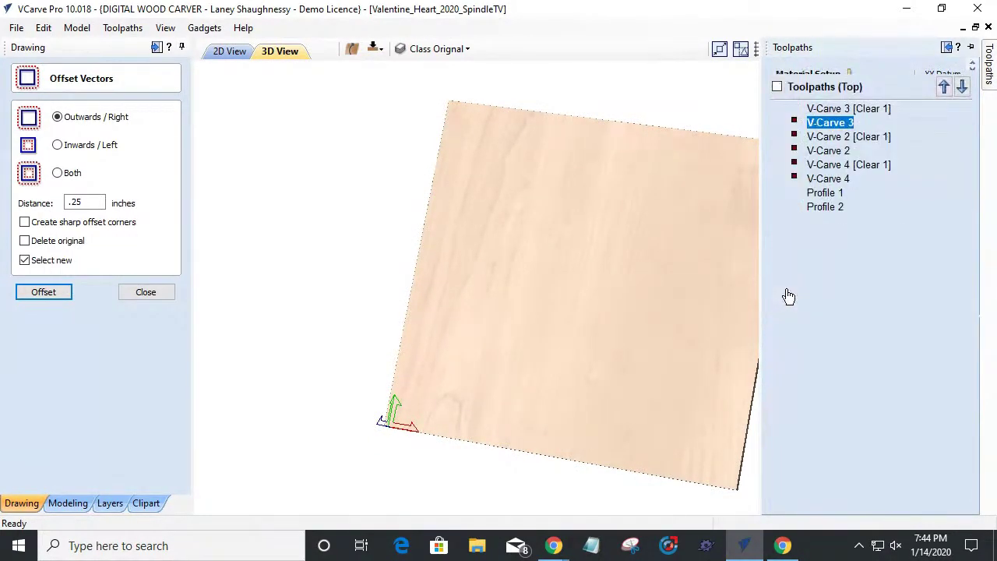
{"action": "left_click_drag", "start_coordinate": [654, 425], "coordinate": [628, 344]}
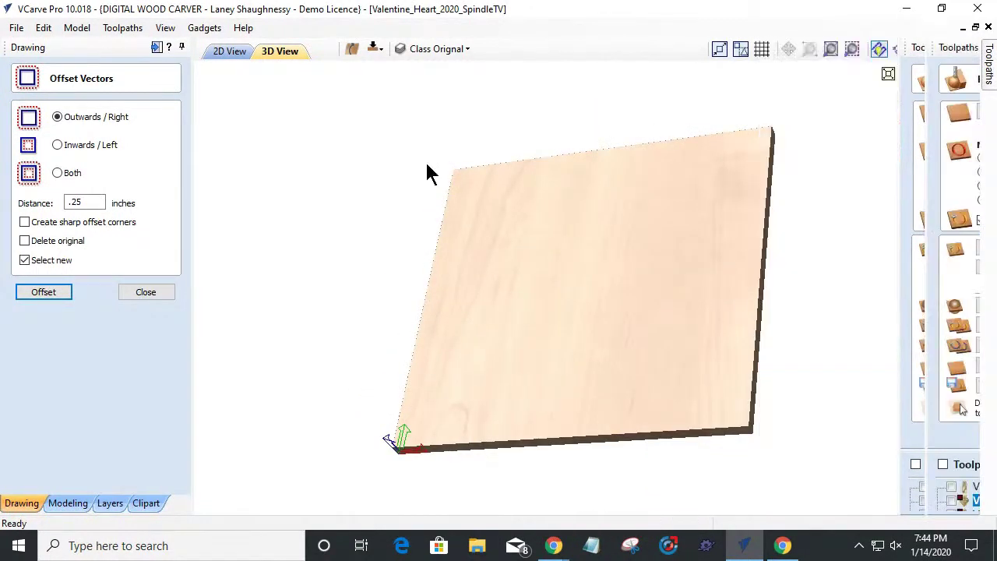
{"action": "mouse_move", "coordinate": [990, 74]}
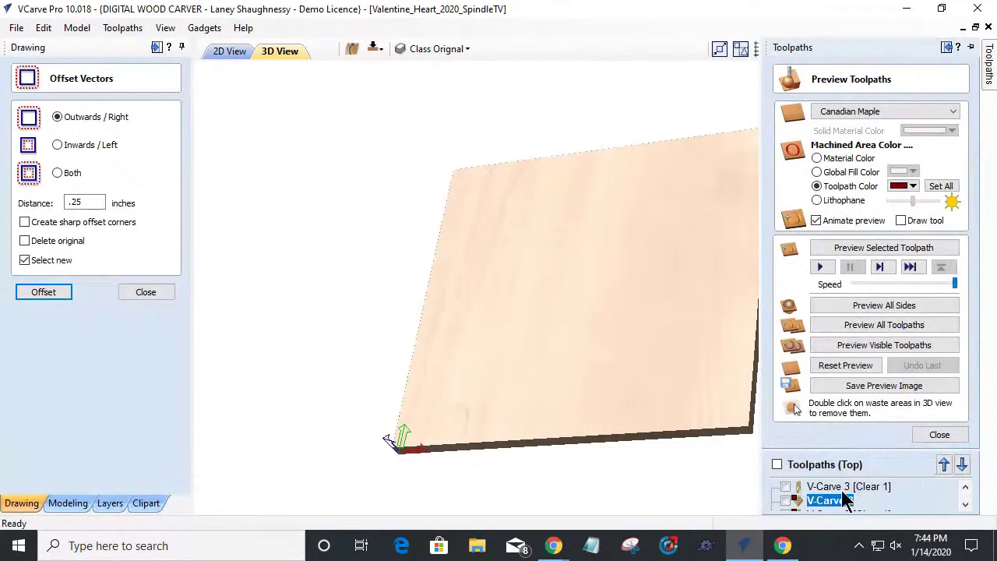
{"action": "left_click", "coordinate": [785, 487]}
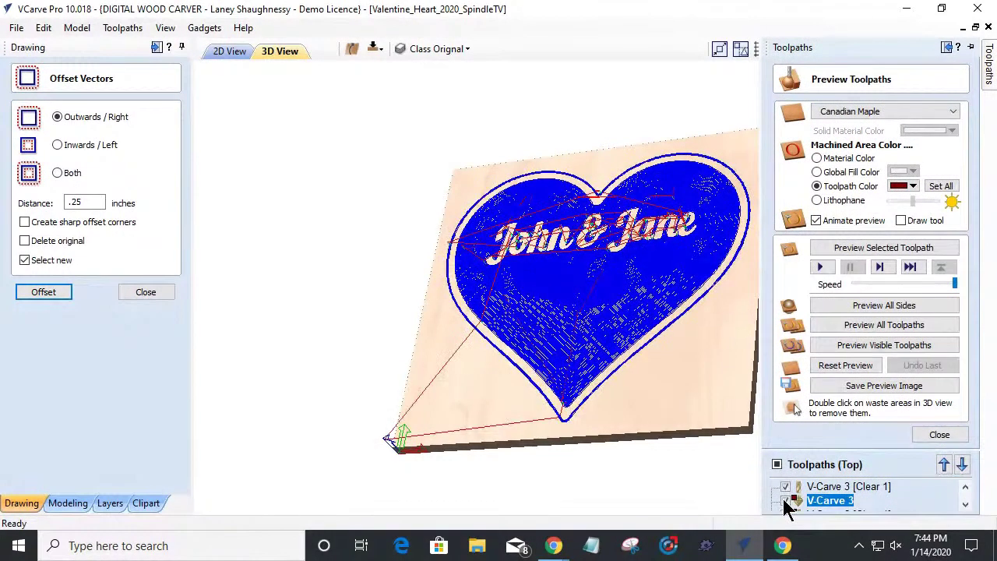
{"action": "left_click", "coordinate": [862, 355]}
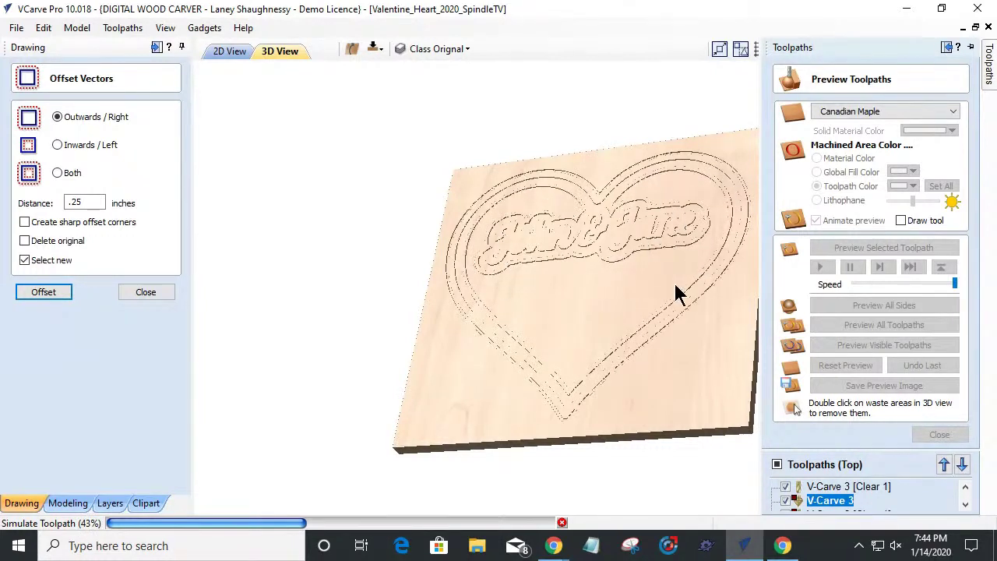
{"action": "left_click", "coordinate": [561, 524]}
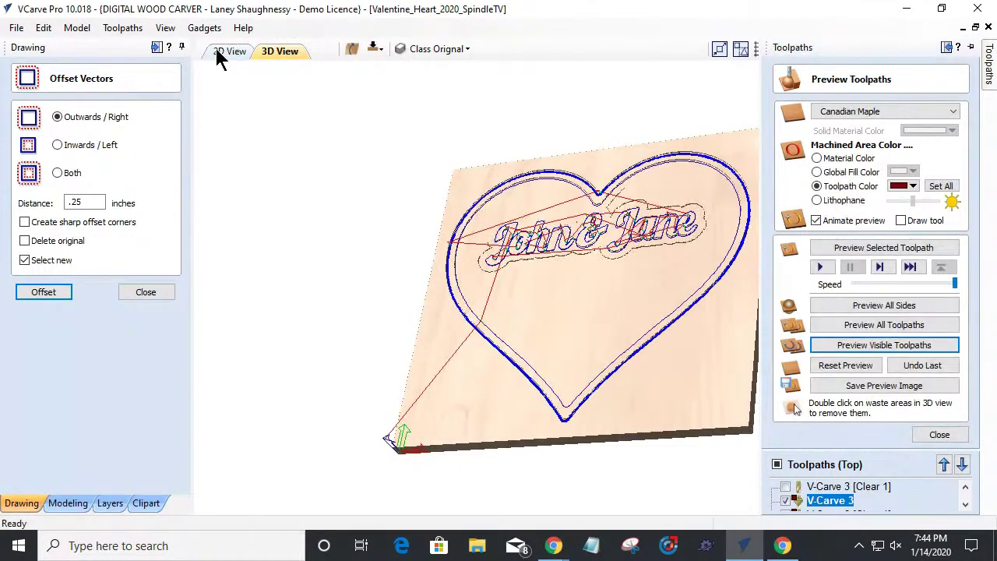
Step: Show the toolpaths as solid areas in 2D and examine V-Carve 3's band between the heart outlines
{"action": "left_click", "coordinate": [217, 47]}
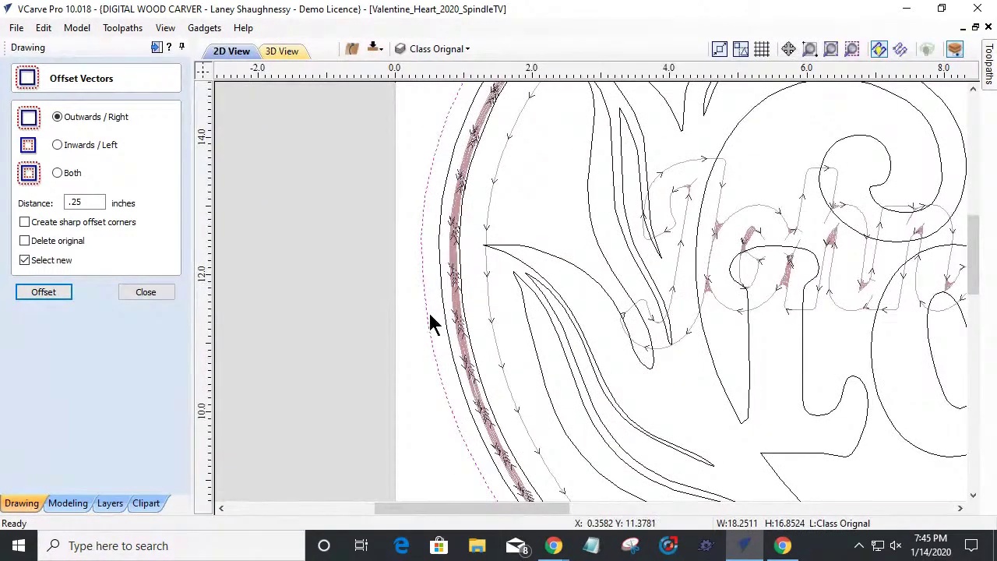
{"action": "left_click", "coordinate": [897, 51]}
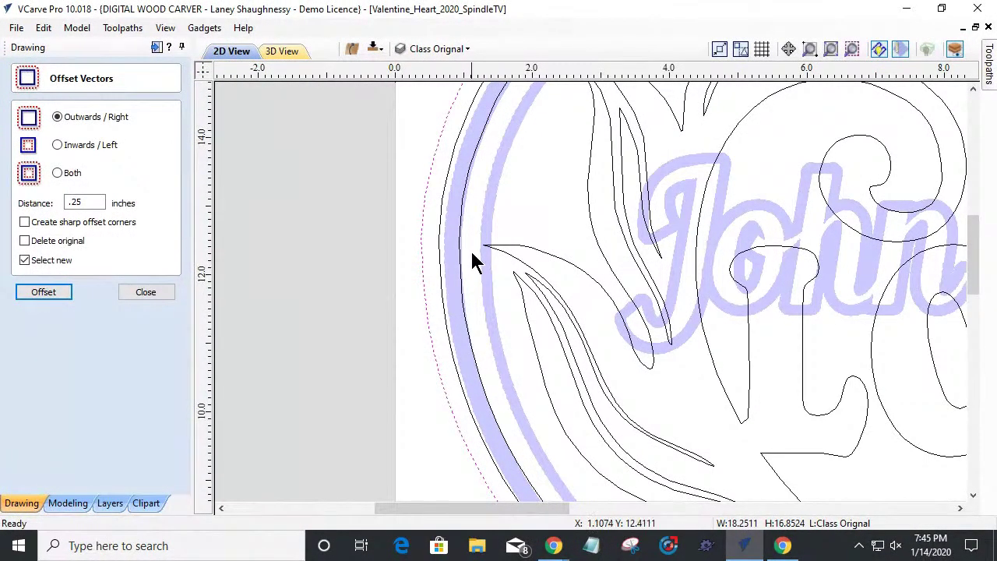
{"action": "scroll", "coordinate": [470, 324], "scroll_direction": "down", "scroll_amount": 2}
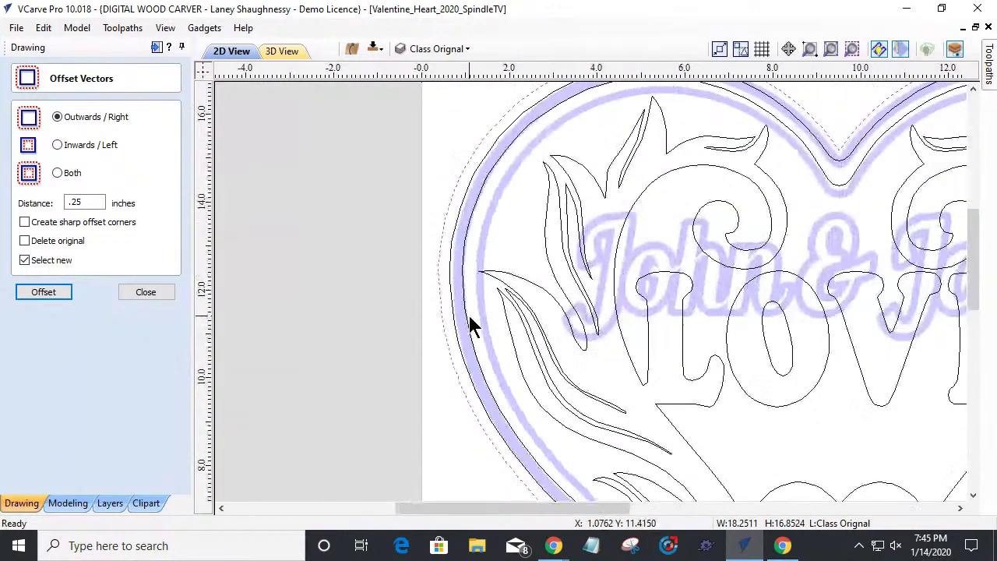
{"action": "scroll", "coordinate": [470, 326], "scroll_direction": "up", "scroll_amount": 2}
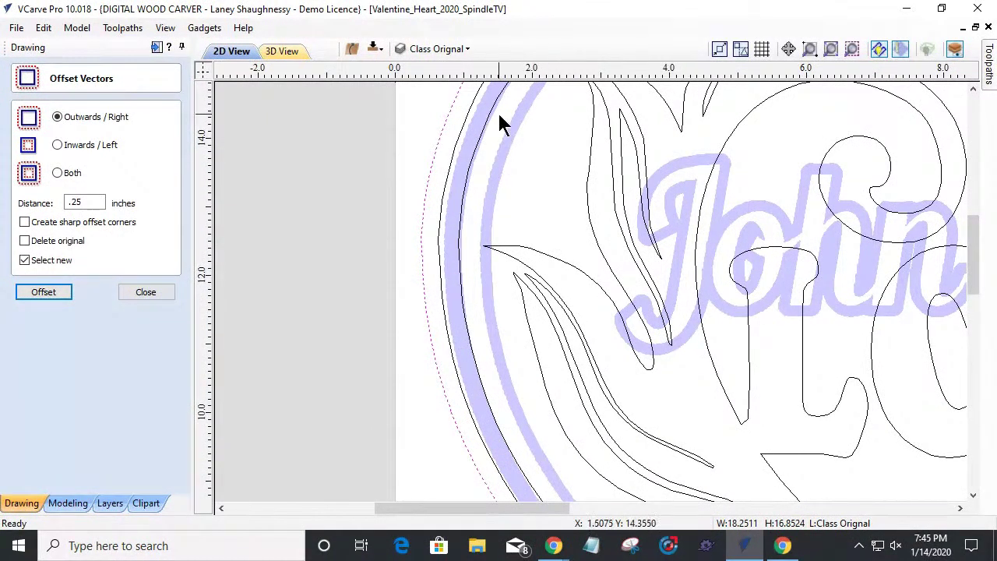
{"action": "scroll", "coordinate": [511, 211], "scroll_direction": "down", "scroll_amount": 2}
Step: Close the toolpath preview and hide the V-Carve 3 toolpath
{"action": "mouse_move", "coordinate": [995, 106]}
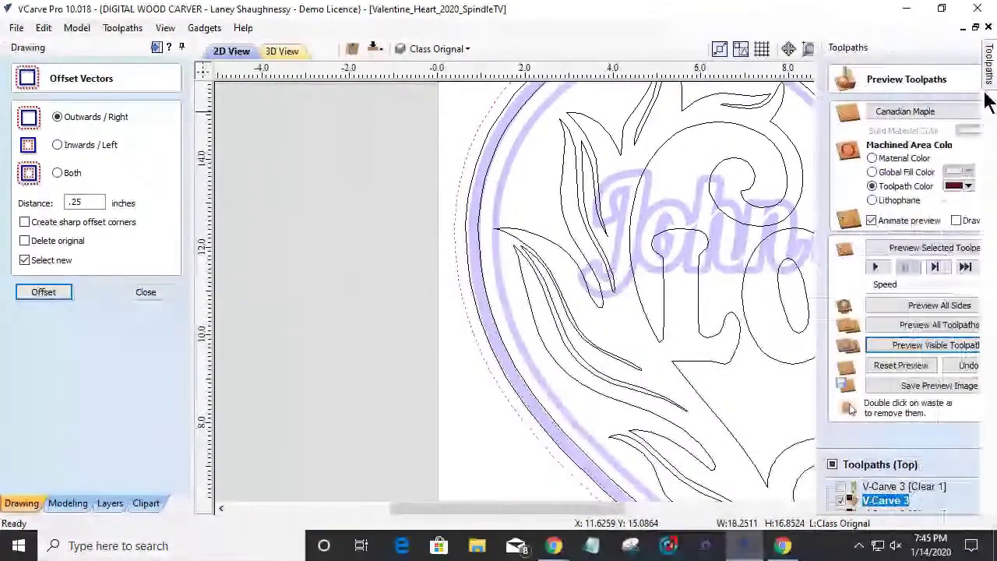
{"action": "left_click", "coordinate": [935, 436]}
{"action": "left_click", "coordinate": [785, 366]}
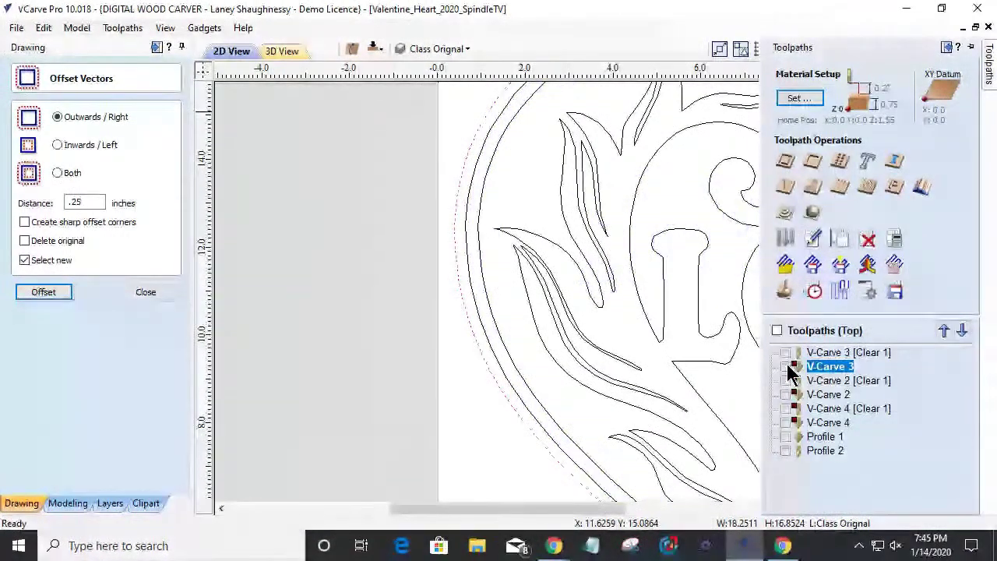
Step: Calculate a V-Carve toolpath for all the heart sign vectors with the start depth set to 0
{"action": "left_click", "coordinate": [787, 191]}
{"action": "scroll", "coordinate": [750, 292], "scroll_direction": "down", "scroll_amount": 4}
{"action": "left_click_drag", "start_coordinate": [467, 216], "coordinate": [719, 460]}
{"action": "mouse_move", "coordinate": [991, 78]}
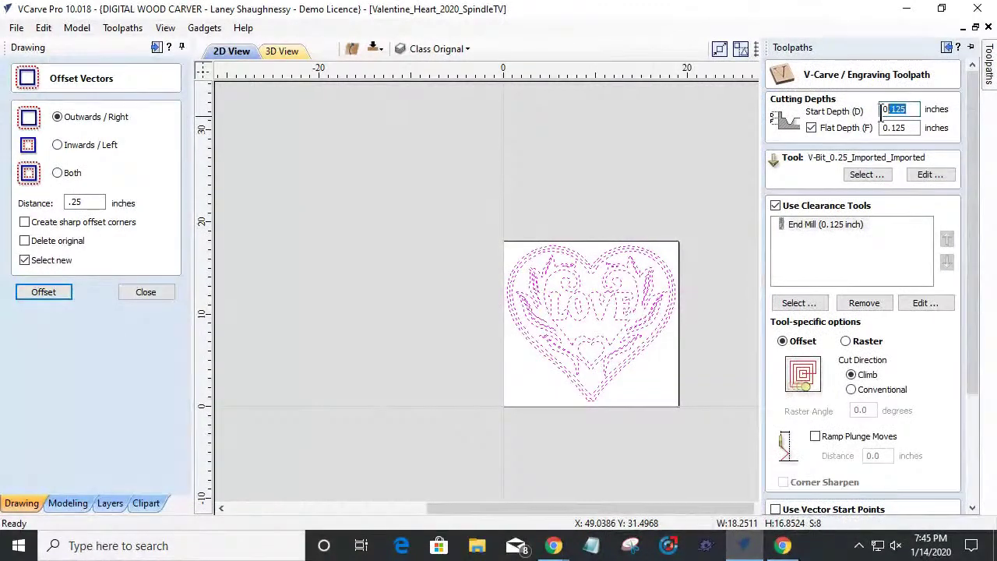
{"action": "type", "text": "0"}
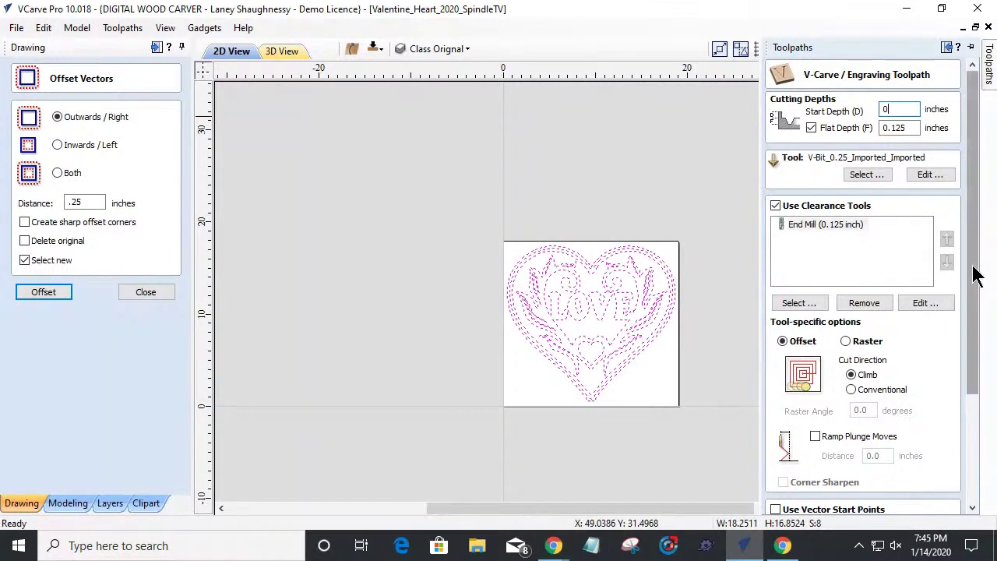
{"action": "left_click_drag", "start_coordinate": [973, 272], "coordinate": [964, 414]}
{"action": "left_click", "coordinate": [787, 503]}
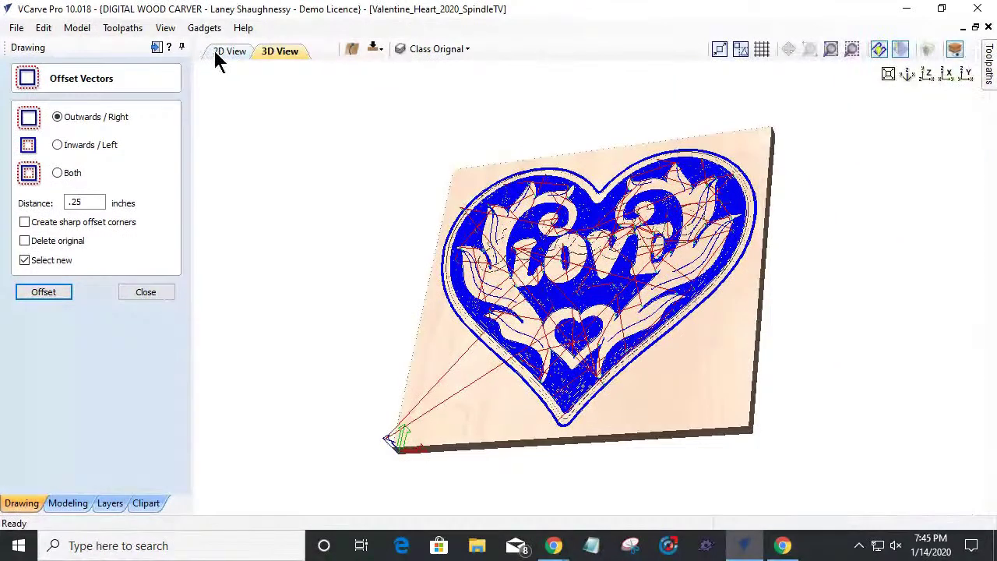
Step: Examine the solid areas of the new V-Carve toolpath in 2D around the border, LOVE lettering, scrolls and small heart
{"action": "left_click", "coordinate": [222, 52]}
{"action": "left_click", "coordinate": [234, 53]}
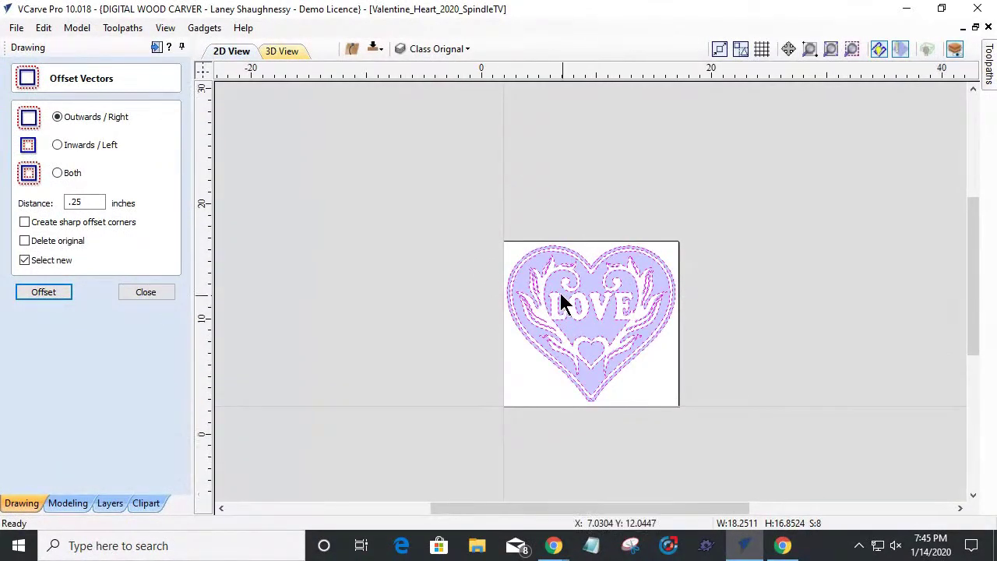
{"action": "scroll", "coordinate": [526, 272], "scroll_direction": "up", "scroll_amount": 2}
{"action": "scroll", "coordinate": [481, 268], "scroll_direction": "up", "scroll_amount": 3}
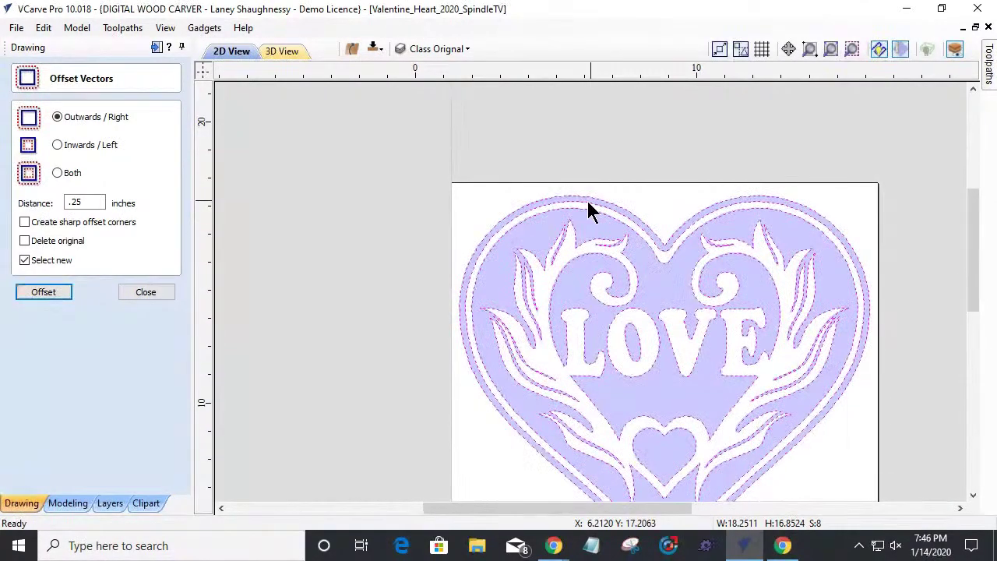
{"action": "scroll", "coordinate": [587, 207], "scroll_direction": "up", "scroll_amount": 2}
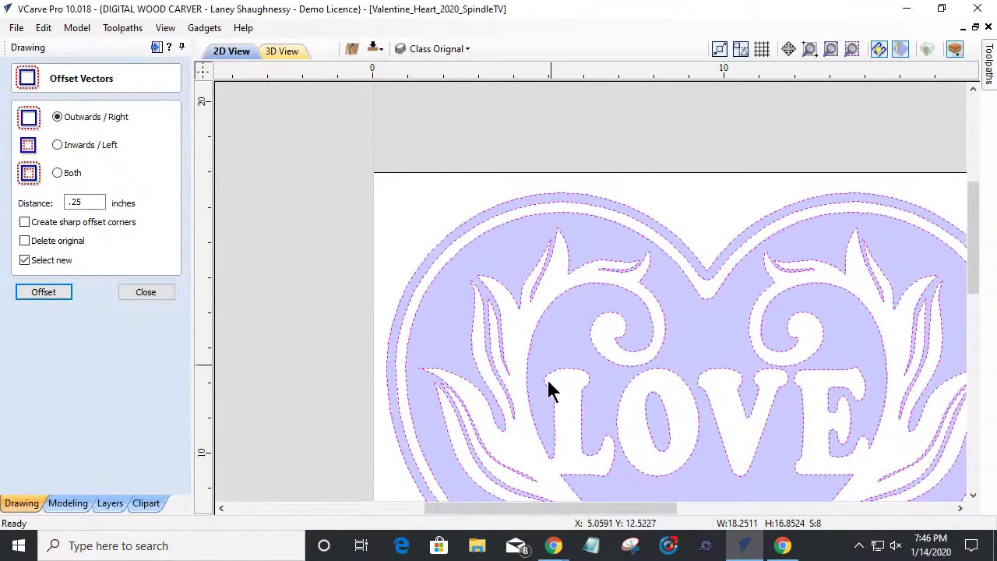
{"action": "scroll", "coordinate": [600, 351], "scroll_direction": "down", "scroll_amount": 1}
{"action": "scroll", "coordinate": [597, 345], "scroll_direction": "down", "scroll_amount": 1}
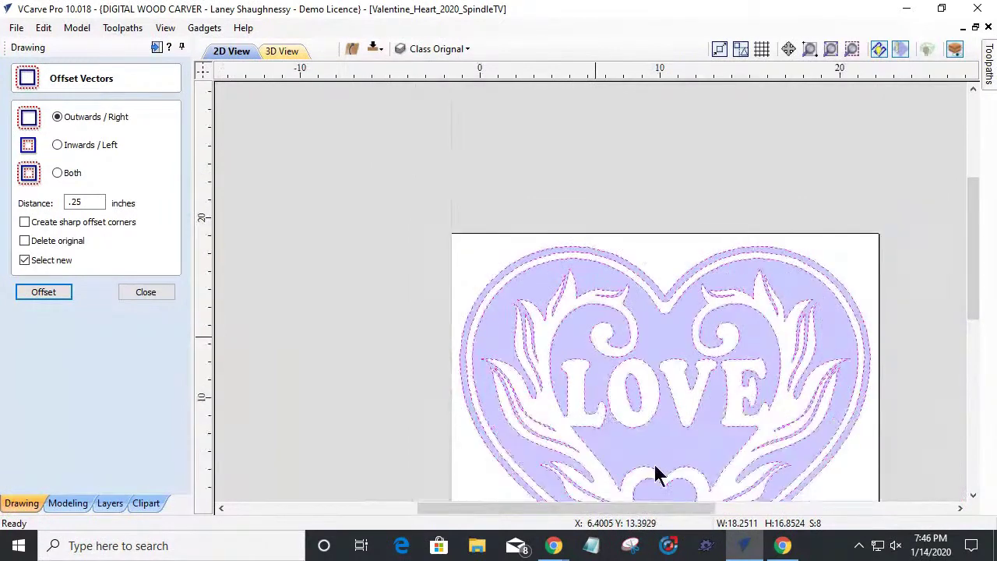
{"action": "scroll", "coordinate": [644, 456], "scroll_direction": "down", "scroll_amount": 1}
{"action": "scroll", "coordinate": [652, 475], "scroll_direction": "down", "scroll_amount": 1}
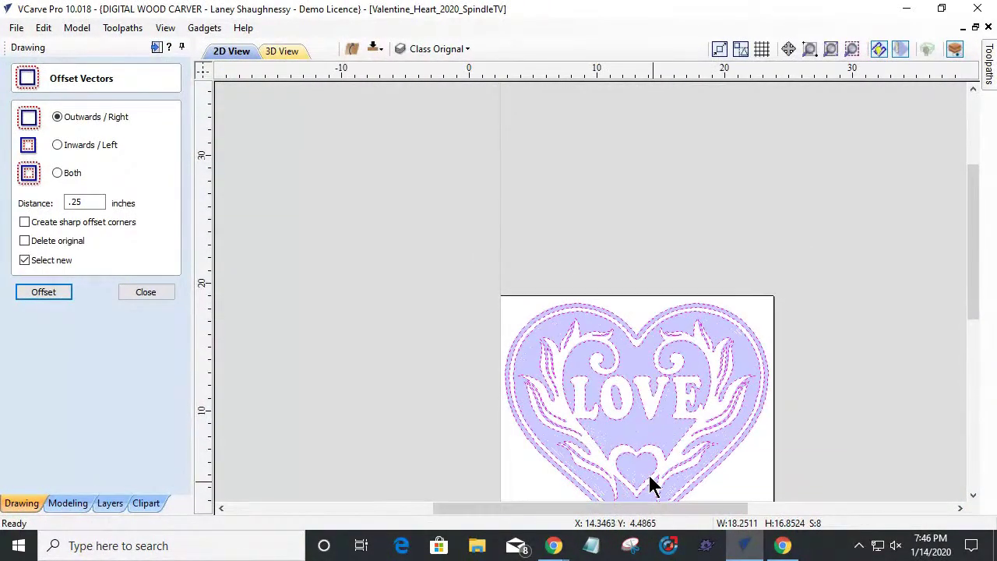
{"action": "scroll", "coordinate": [649, 474], "scroll_direction": "down", "scroll_amount": 1}
{"action": "scroll", "coordinate": [662, 436], "scroll_direction": "up", "scroll_amount": 1}
{"action": "scroll", "coordinate": [608, 342], "scroll_direction": "up", "scroll_amount": 1}
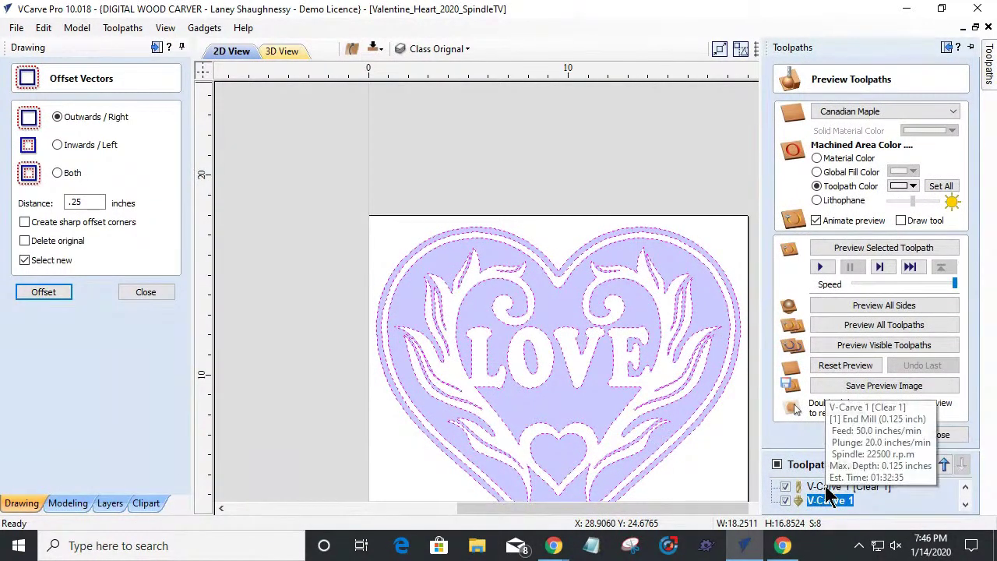
Step: Recalculate the V-Carve 1 toolpath for the heart sign vectors without the outermost heart outline
{"action": "left_click", "coordinate": [829, 487]}
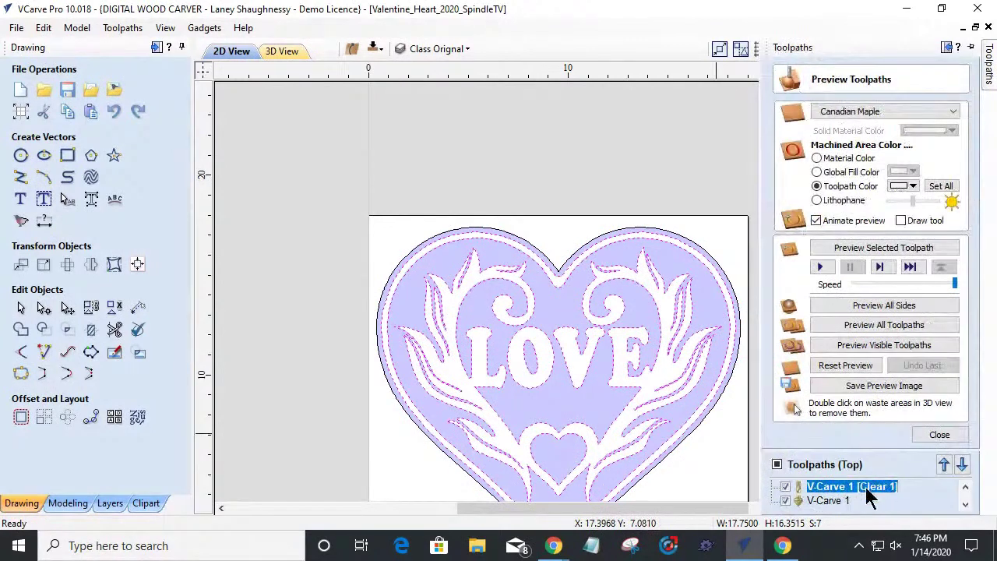
{"action": "double_click", "coordinate": [852, 221]}
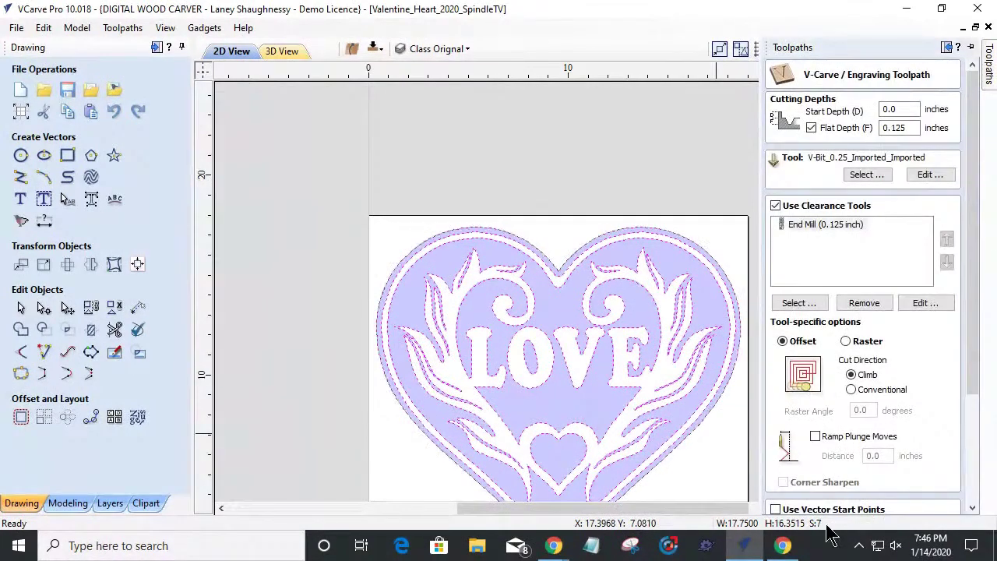
{"action": "left_click_drag", "start_coordinate": [972, 372], "coordinate": [944, 497]}
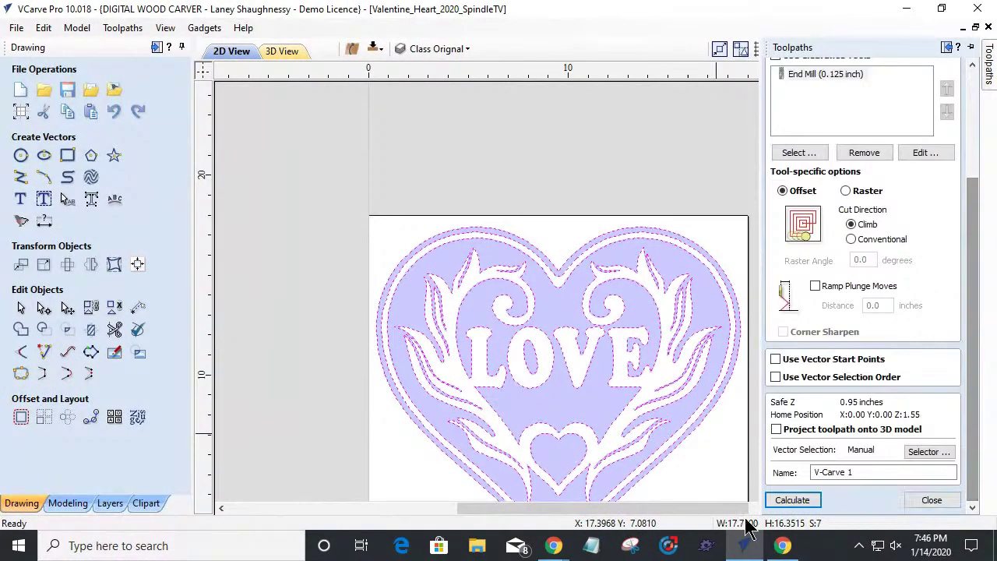
{"action": "left_click", "coordinate": [792, 500]}
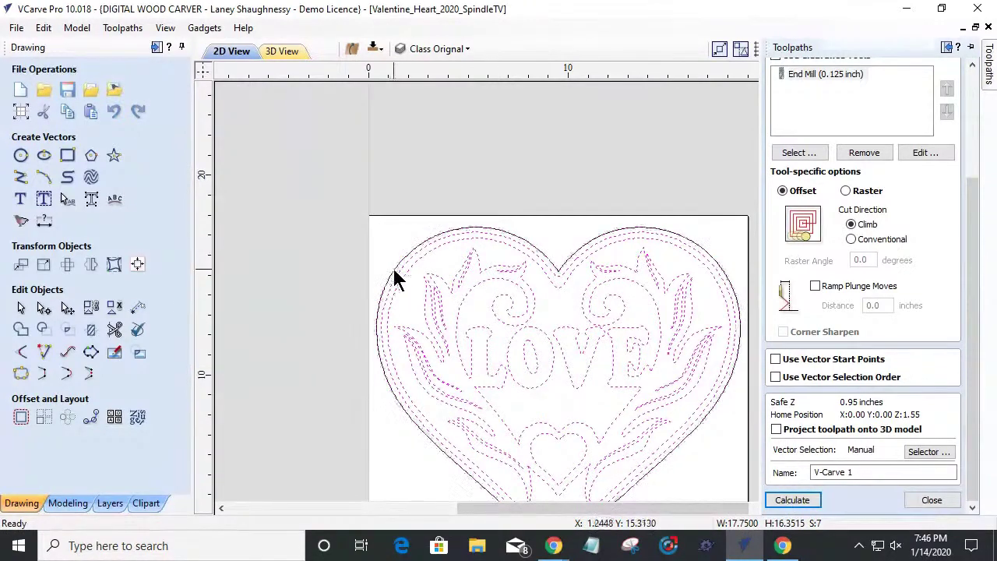
{"action": "mouse_move", "coordinate": [986, 70]}
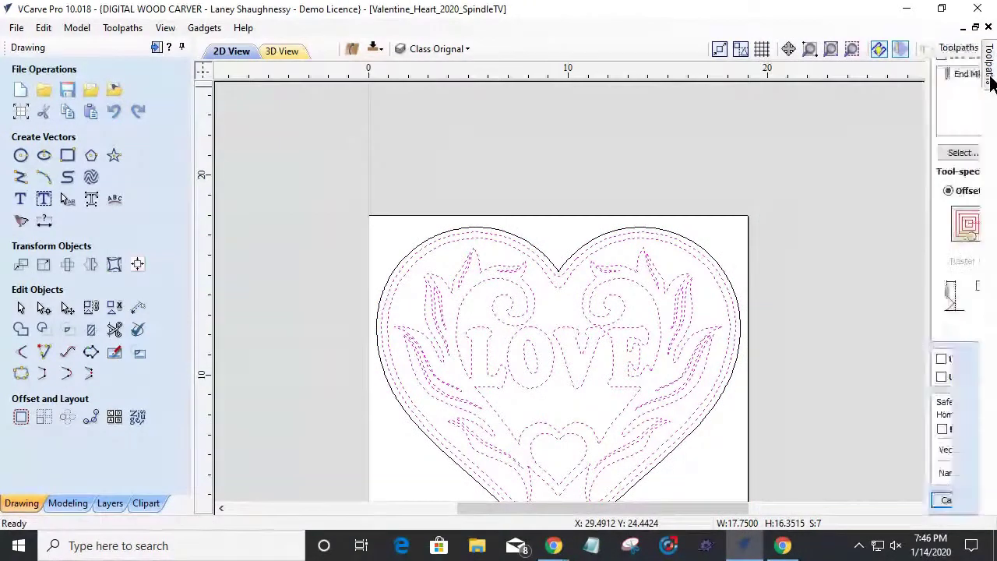
{"action": "left_click", "coordinate": [811, 505]}
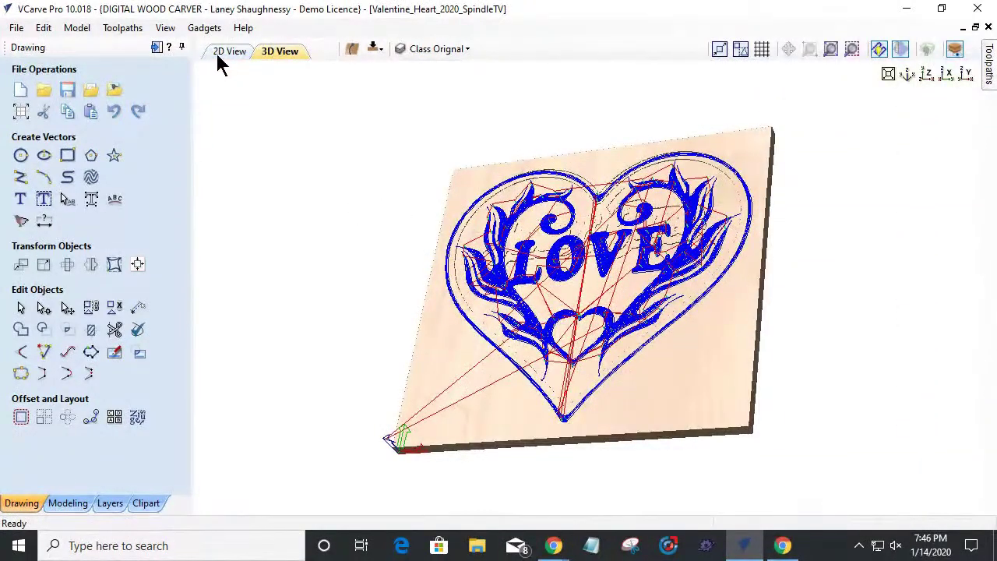
Step: Examine the recalculated V-Carve 1 solid areas in 2D around the border, LOVE lettering and scrolls, and select the outermost heart outline
{"action": "left_click", "coordinate": [218, 53]}
{"action": "scroll", "coordinate": [503, 289], "scroll_direction": "up", "scroll_amount": 2}
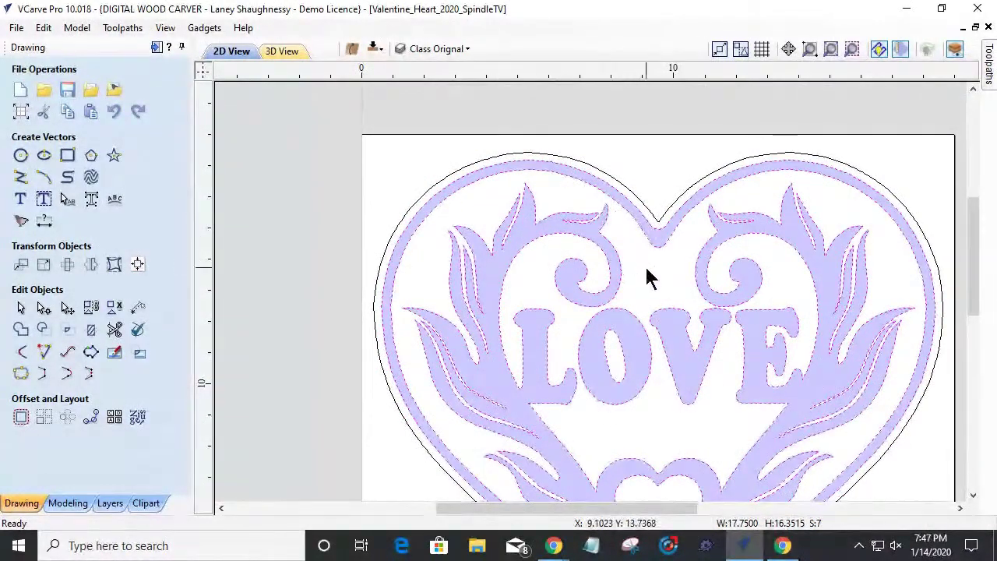
{"action": "mouse_move", "coordinate": [972, 269]}
{"action": "left_mouse_down"}
{"action": "mouse_move", "coordinate": [964, 323]}
{"action": "mouse_move", "coordinate": [973, 334]}
{"action": "mouse_move", "coordinate": [972, 288]}
{"action": "left_mouse_up"}
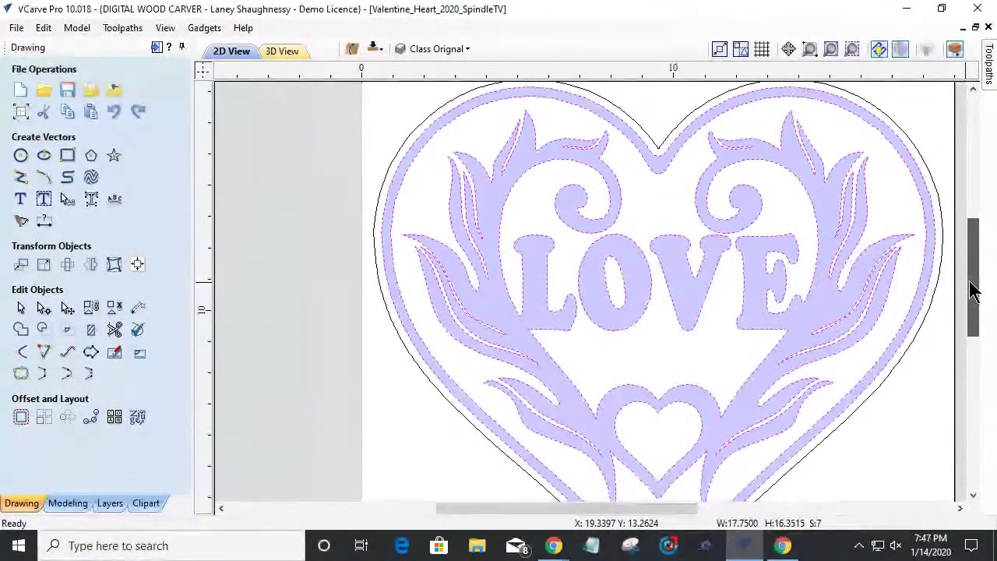
{"action": "scroll", "coordinate": [973, 287], "scroll_direction": "down", "scroll_amount": 1}
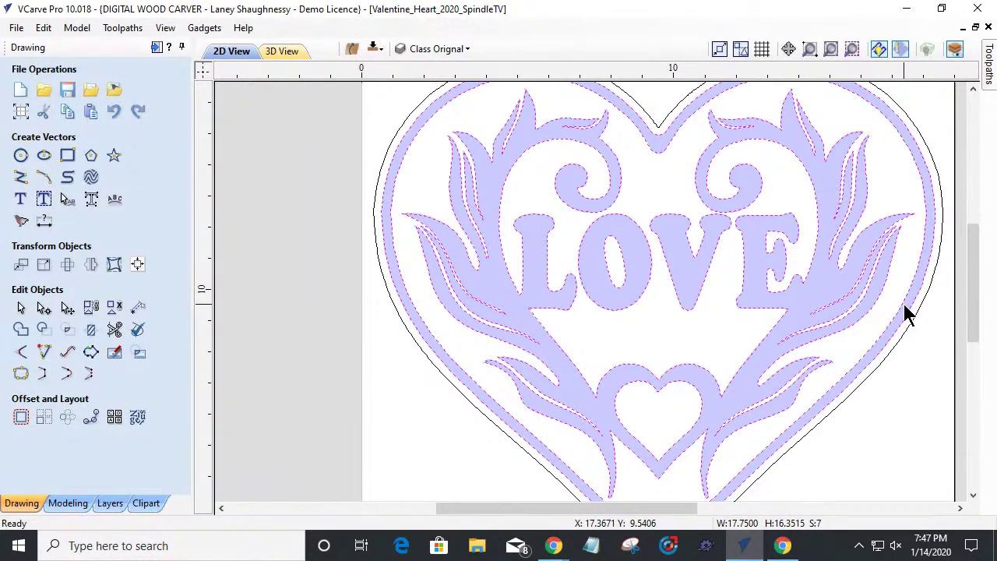
{"action": "left_click", "coordinate": [382, 171]}
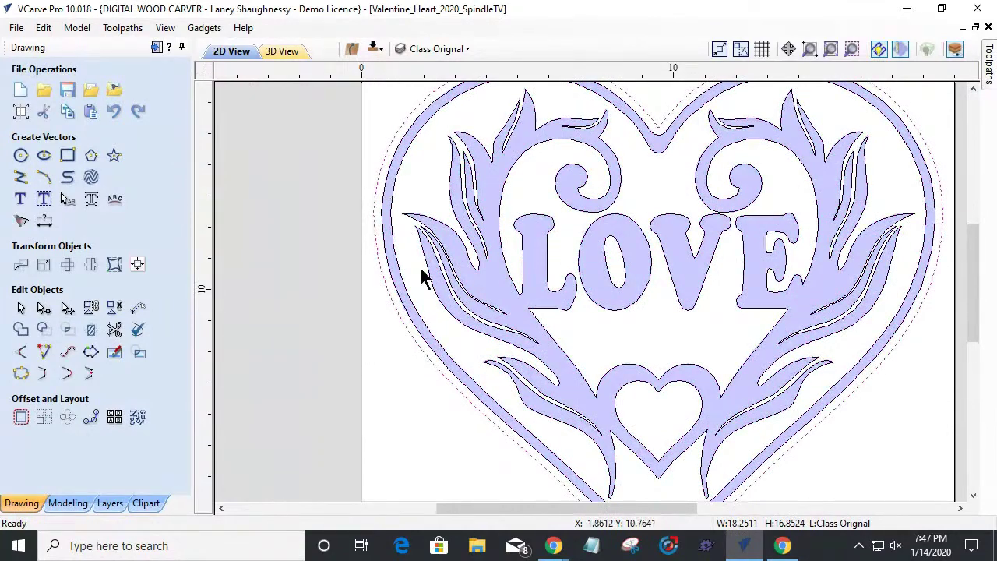
Step: Close the toolpath preview and hide both the V-Carve 1 clearance toolpath and the V-Carve 1 toolpath
{"action": "left_click", "coordinate": [988, 72]}
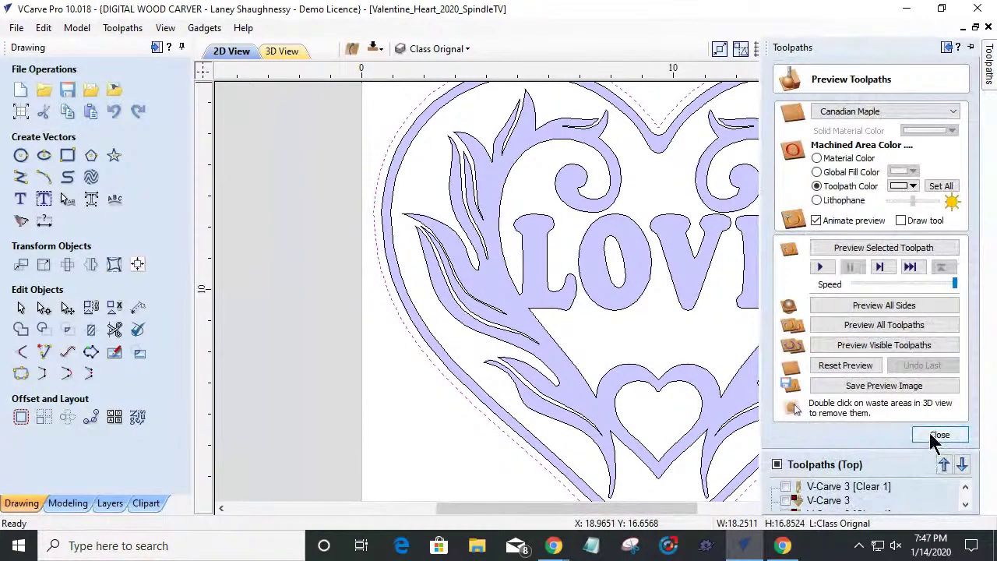
{"action": "left_click", "coordinate": [938, 435]}
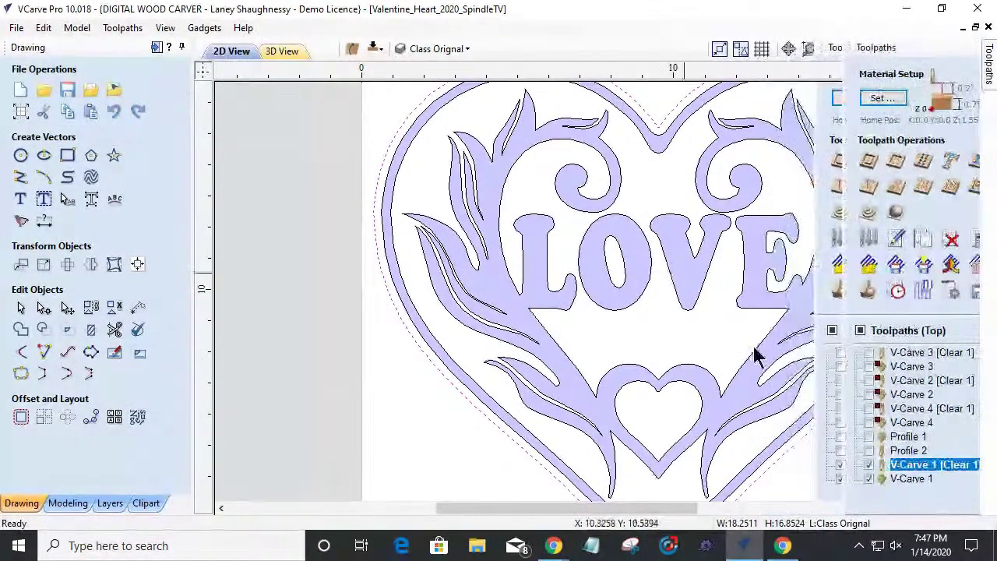
{"action": "left_click", "coordinate": [785, 465]}
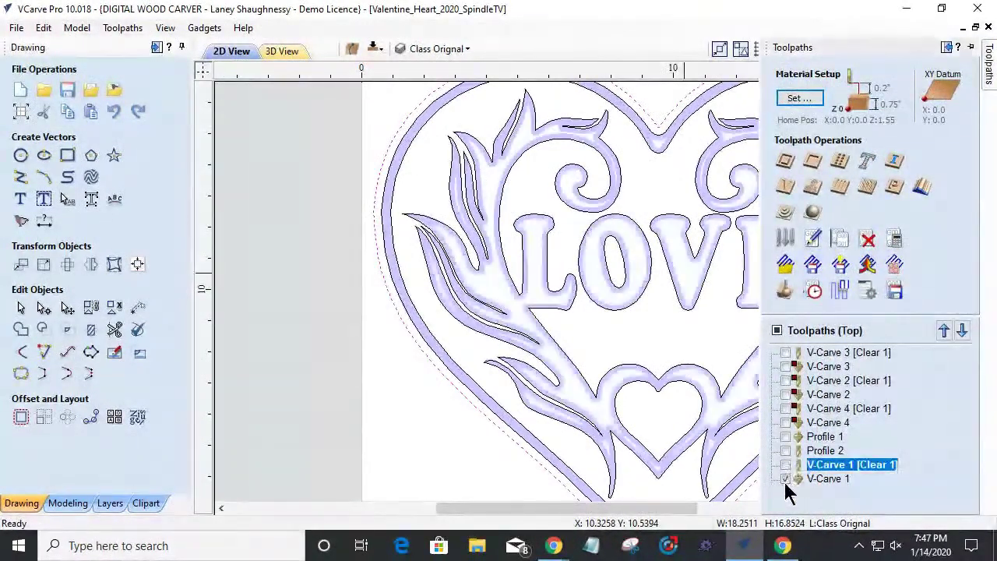
{"action": "left_click", "coordinate": [785, 479]}
Step: Draw an ellipse 4.0 inches wide and 1.8 inches high between LOVE and the small heart, and shift it slightly down, clear of the lettering
{"action": "scroll", "coordinate": [367, 374], "scroll_direction": "down", "scroll_amount": 2}
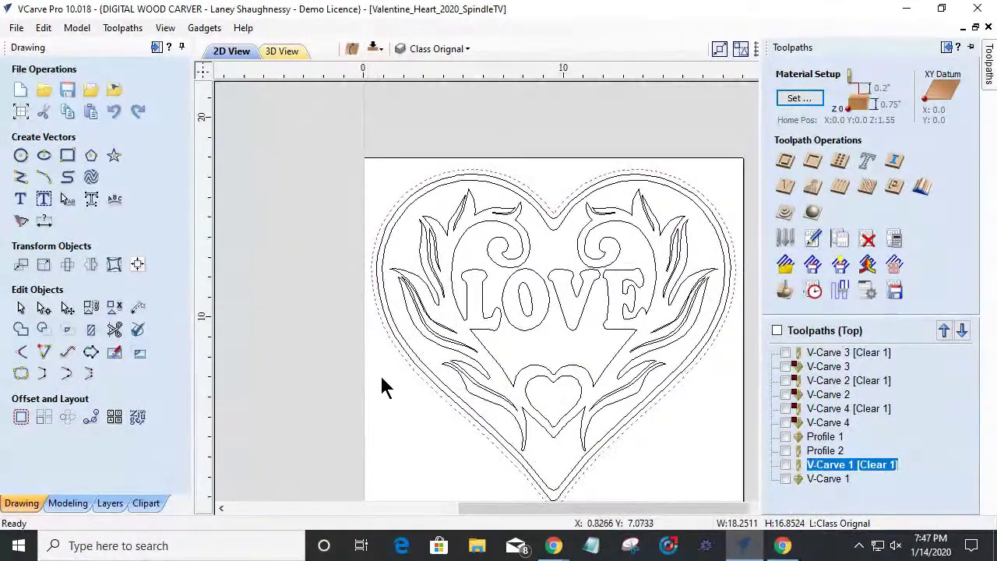
{"action": "scroll", "coordinate": [382, 386], "scroll_direction": "down", "scroll_amount": 1}
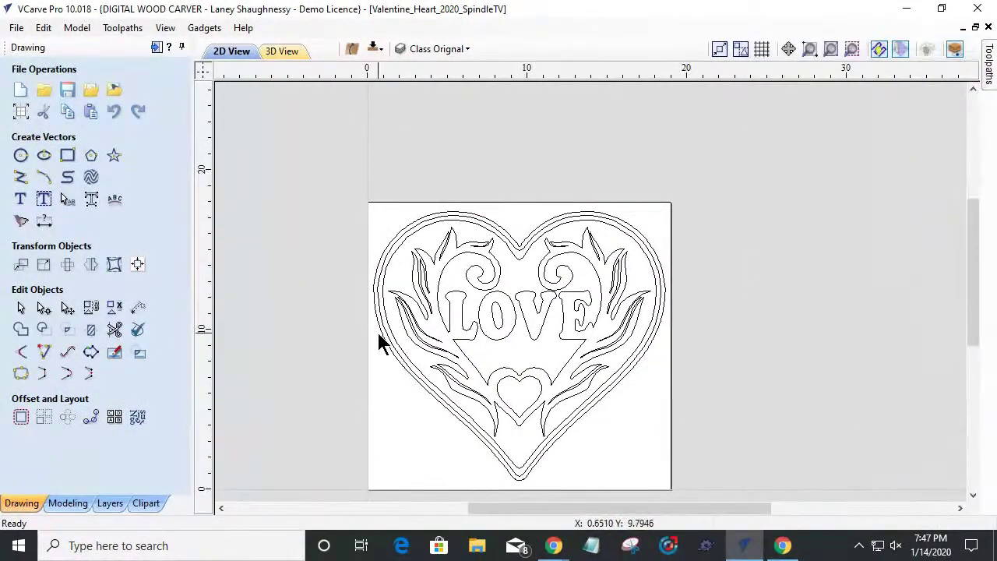
{"action": "scroll", "coordinate": [396, 327], "scroll_direction": "up", "scroll_amount": 1}
{"action": "scroll", "coordinate": [403, 383], "scroll_direction": "down", "scroll_amount": 1}
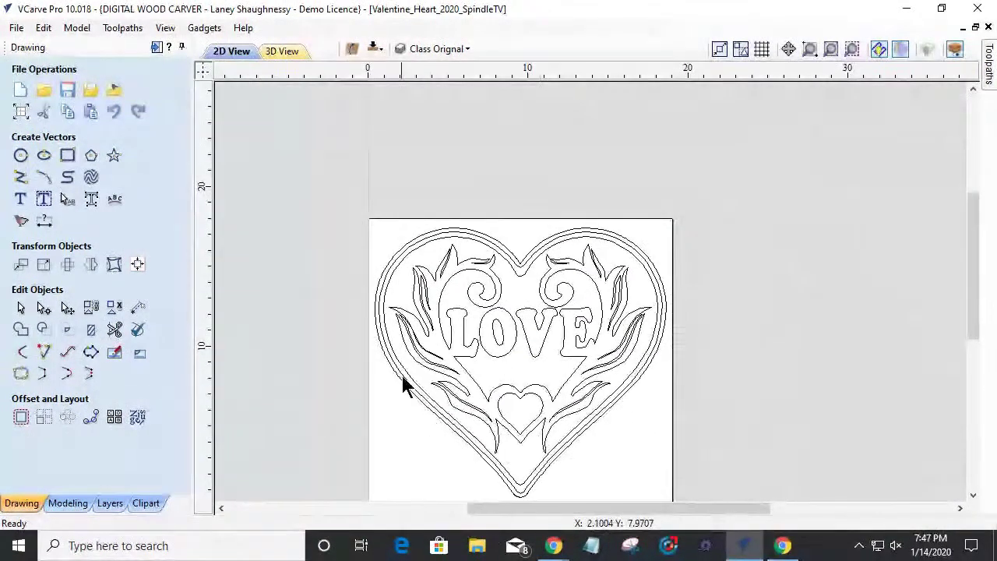
{"action": "scroll", "coordinate": [462, 387], "scroll_direction": "up", "scroll_amount": 1}
{"action": "scroll", "coordinate": [459, 341], "scroll_direction": "up", "scroll_amount": 1}
{"action": "scroll", "coordinate": [556, 363], "scroll_direction": "up", "scroll_amount": 1}
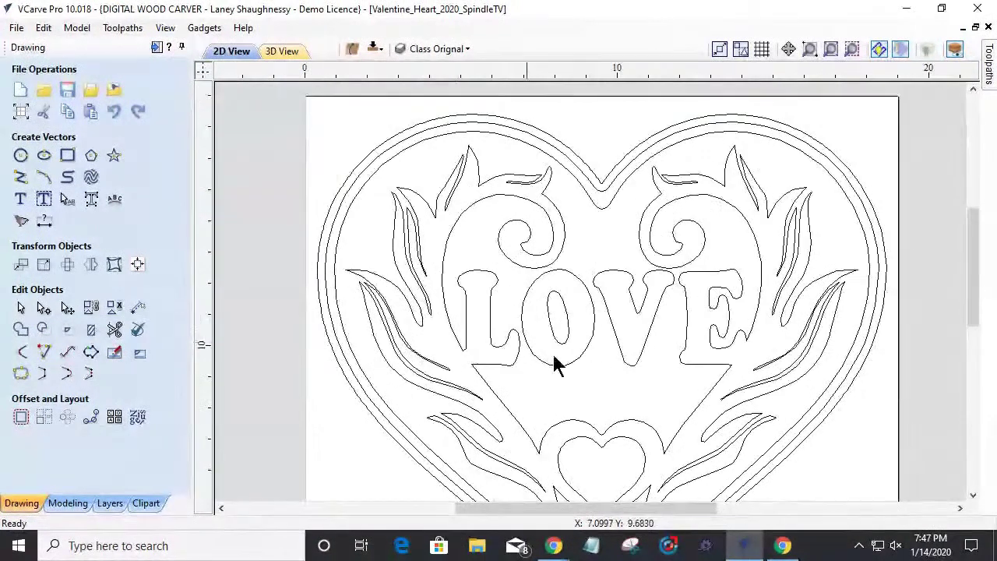
{"action": "left_click_drag", "start_coordinate": [977, 277], "coordinate": [979, 283]}
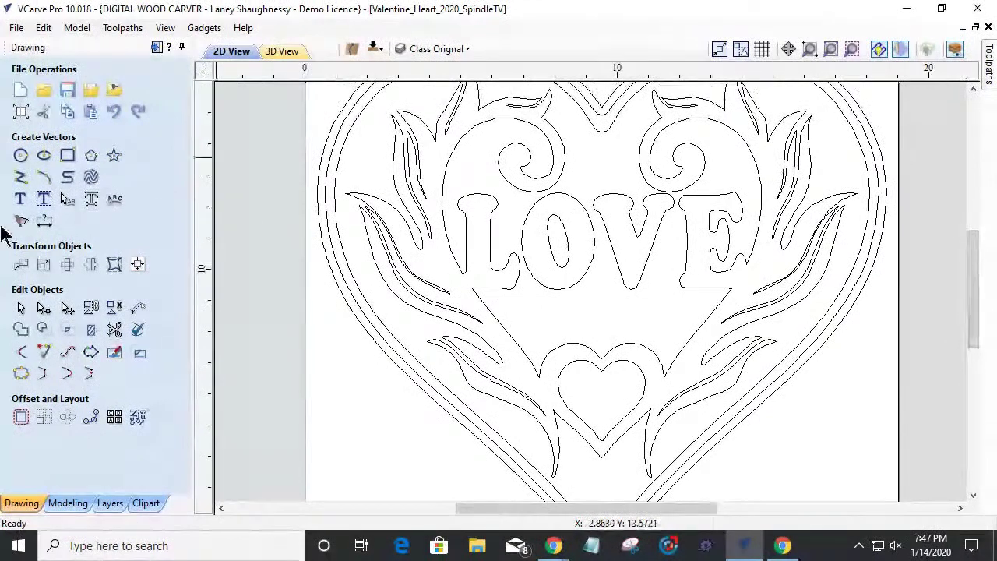
{"action": "left_click", "coordinate": [44, 157]}
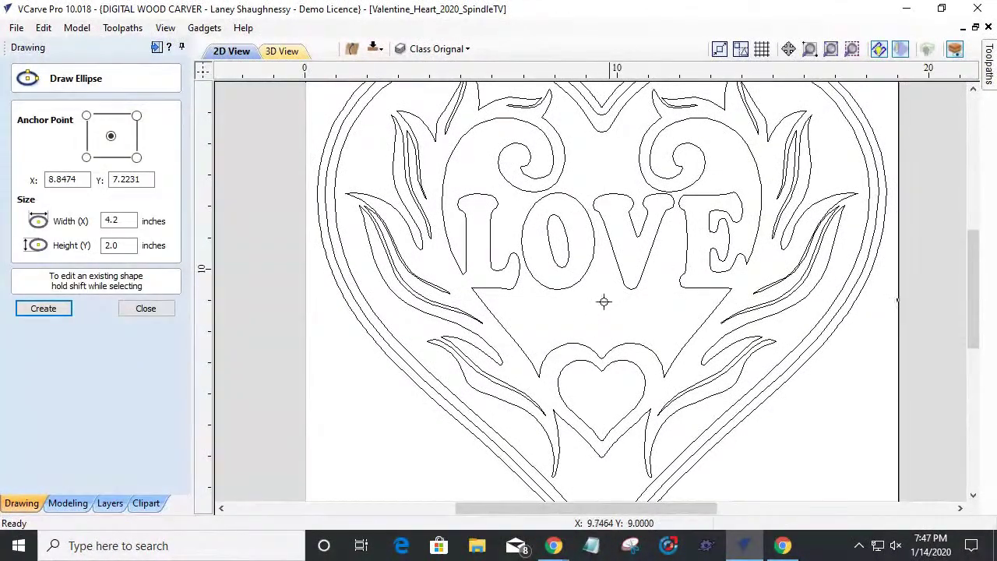
{"action": "left_click_drag", "start_coordinate": [602, 308], "coordinate": [664, 336]}
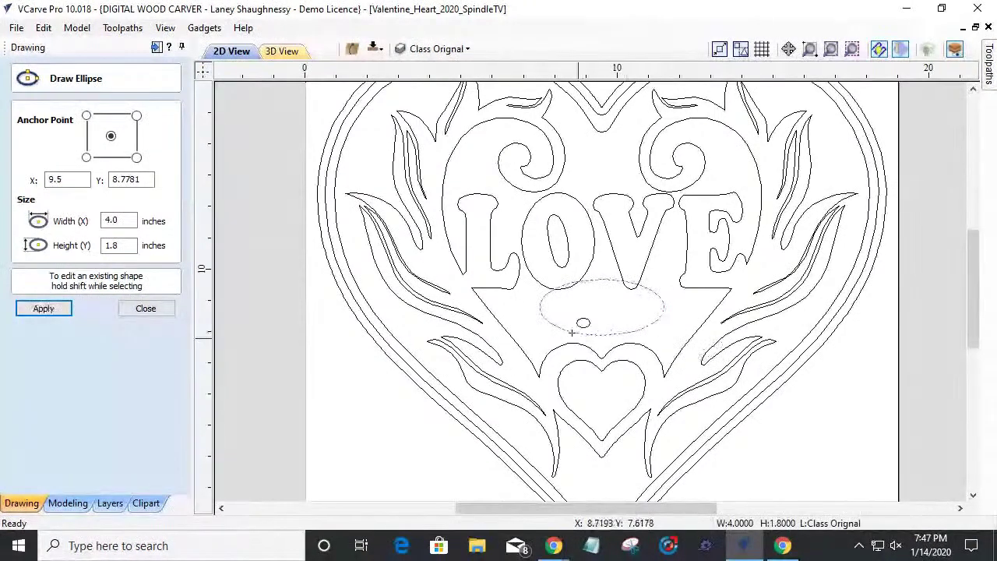
{"action": "left_click", "coordinate": [145, 309]}
{"action": "mouse_move", "coordinate": [594, 322]}
{"action": "left_mouse_down"}
{"action": "mouse_move", "coordinate": [600, 302]}
{"action": "mouse_move", "coordinate": [604, 315]}
{"action": "left_mouse_up"}
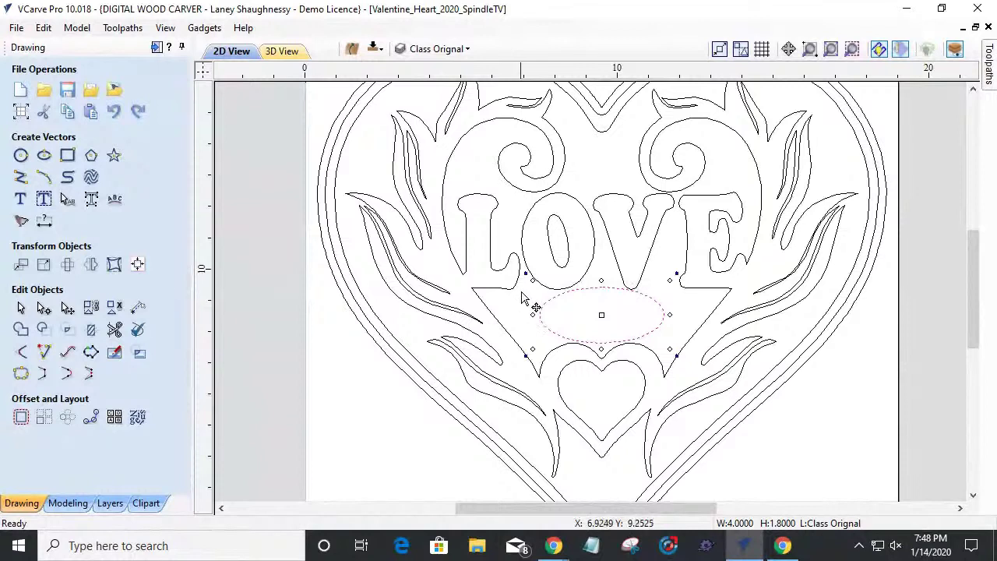
Step: Shrink the ellipse below LOVE to about 3.66 by 1.65 inches and center it horizontally in the material
{"action": "left_click_drag", "start_coordinate": [532, 282], "coordinate": [541, 290]}
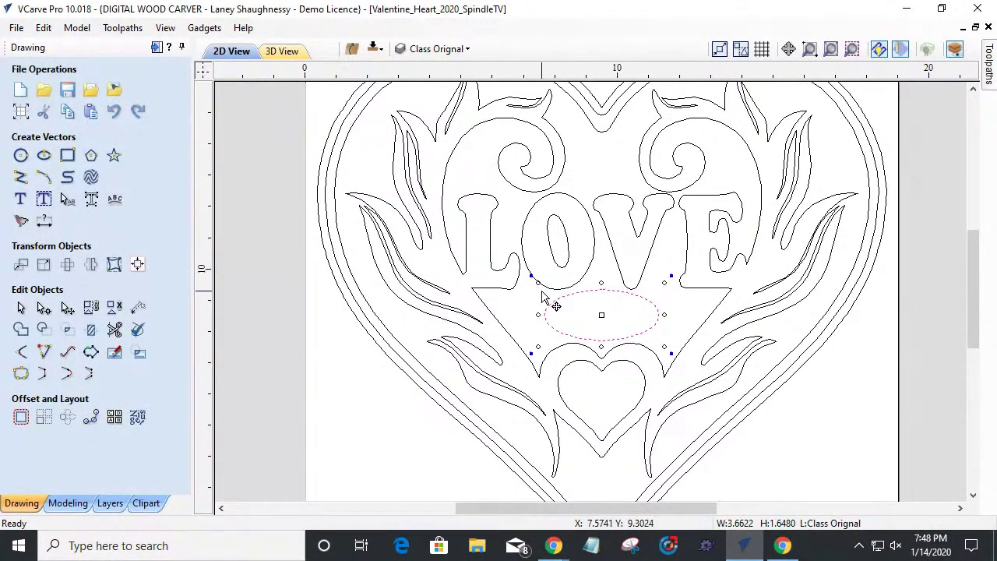
{"action": "scroll", "coordinate": [607, 343], "scroll_direction": "up", "scroll_amount": 2}
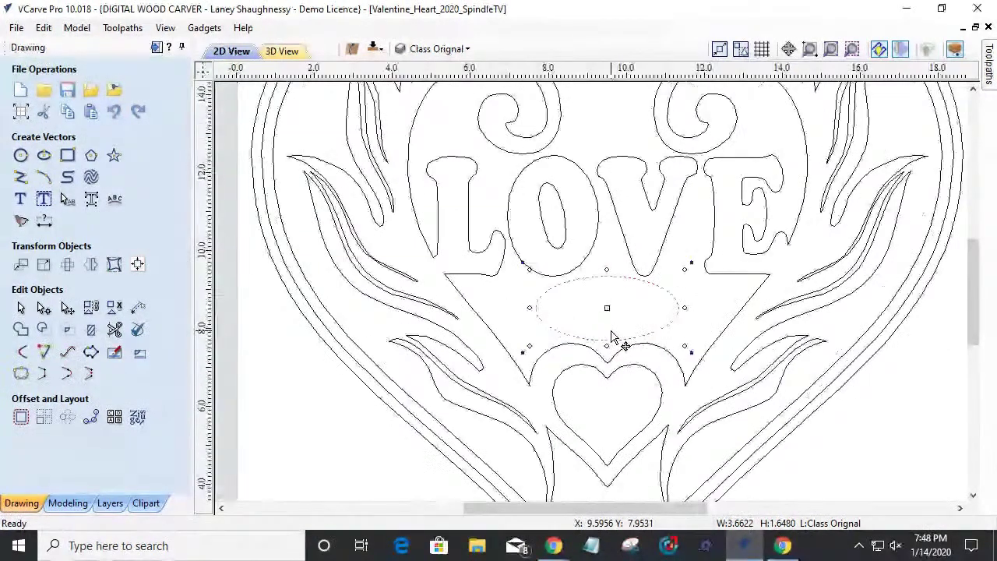
{"action": "left_click", "coordinate": [137, 264]}
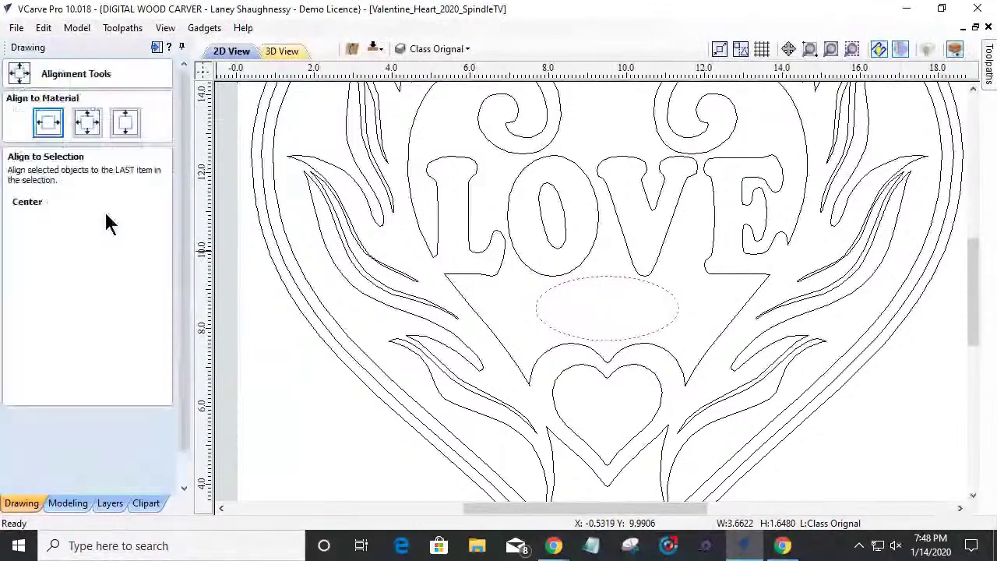
{"action": "left_click", "coordinate": [48, 123]}
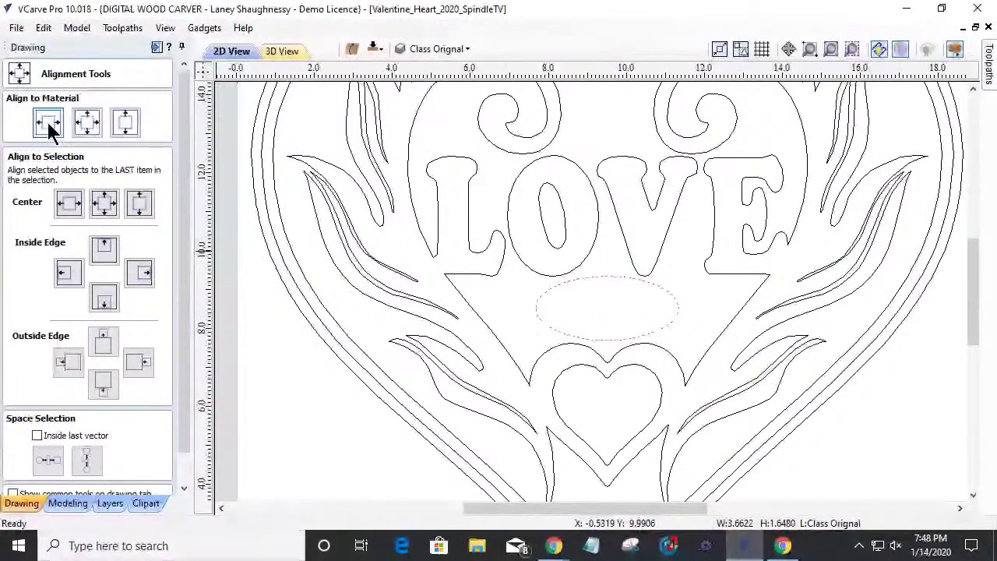
{"action": "scroll", "coordinate": [185, 436], "scroll_direction": "down", "scroll_amount": 2}
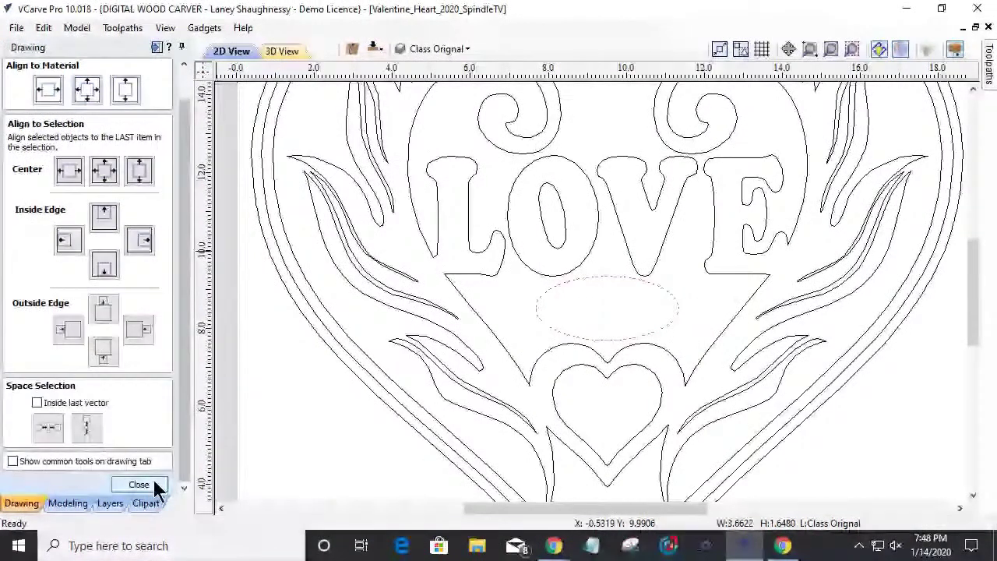
{"action": "left_click", "coordinate": [153, 484]}
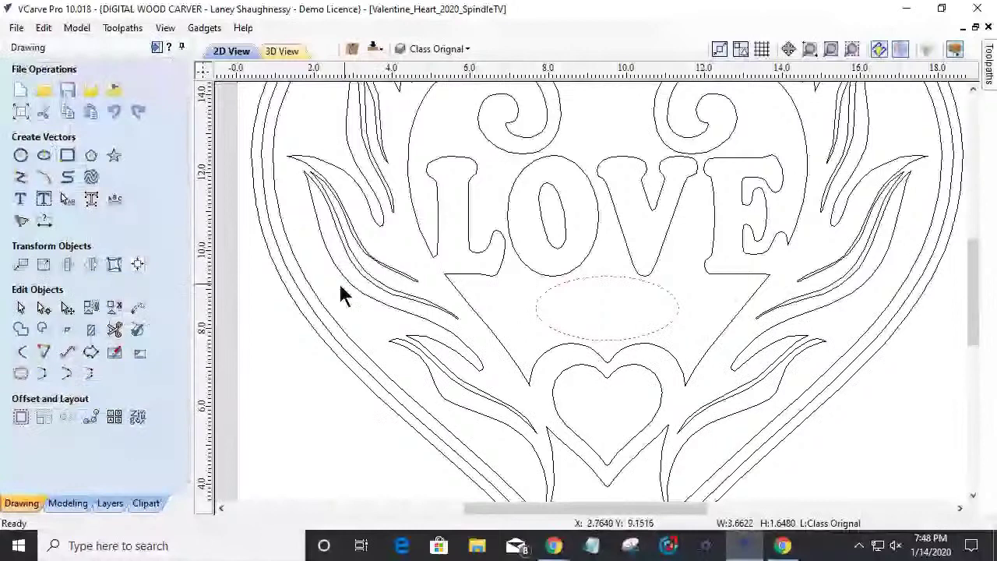
Step: Create the text "Est. 2020" in the Monotype Corsiva font
{"action": "left_click", "coordinate": [21, 199]}
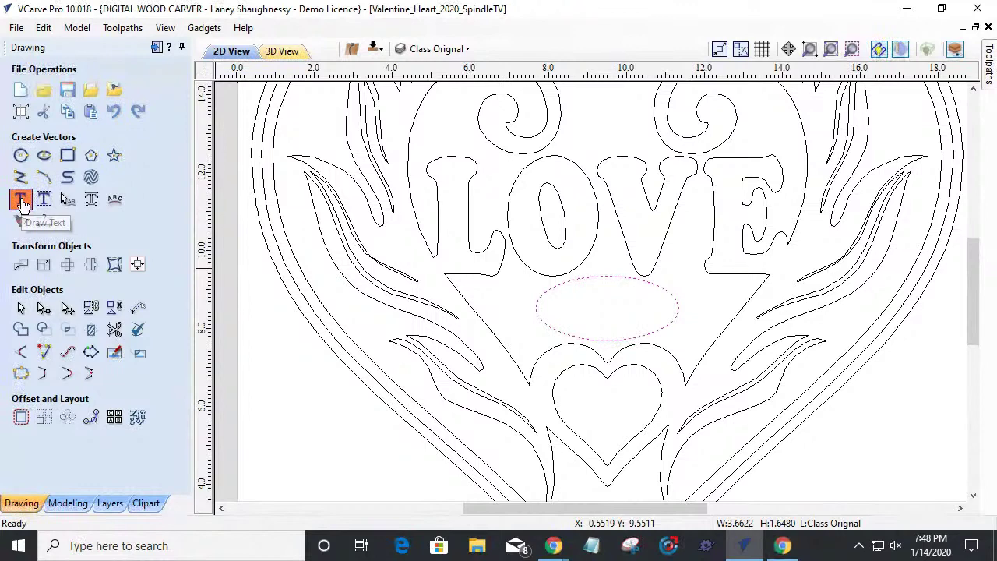
{"action": "left_click", "coordinate": [21, 201]}
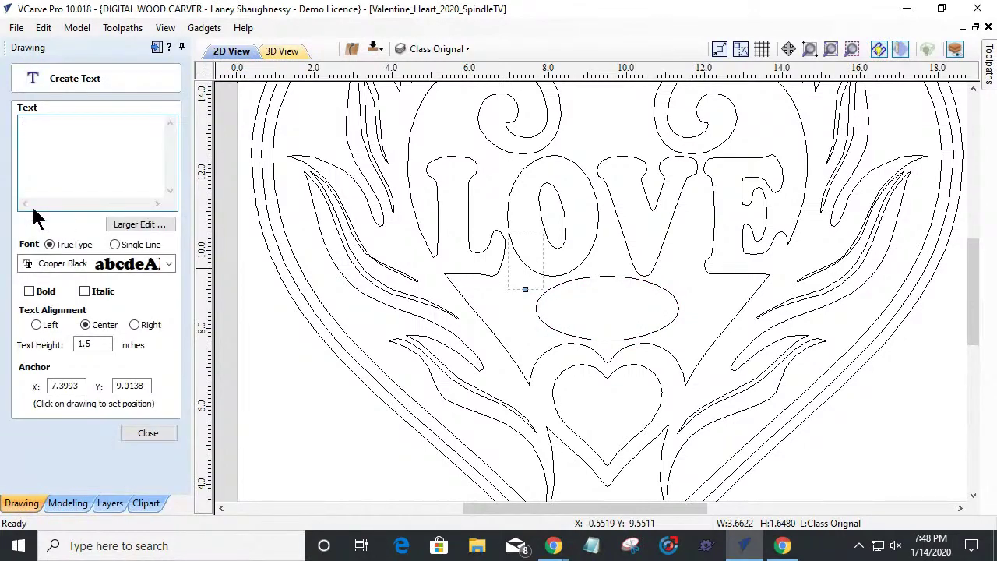
{"action": "left_click", "coordinate": [76, 265]}
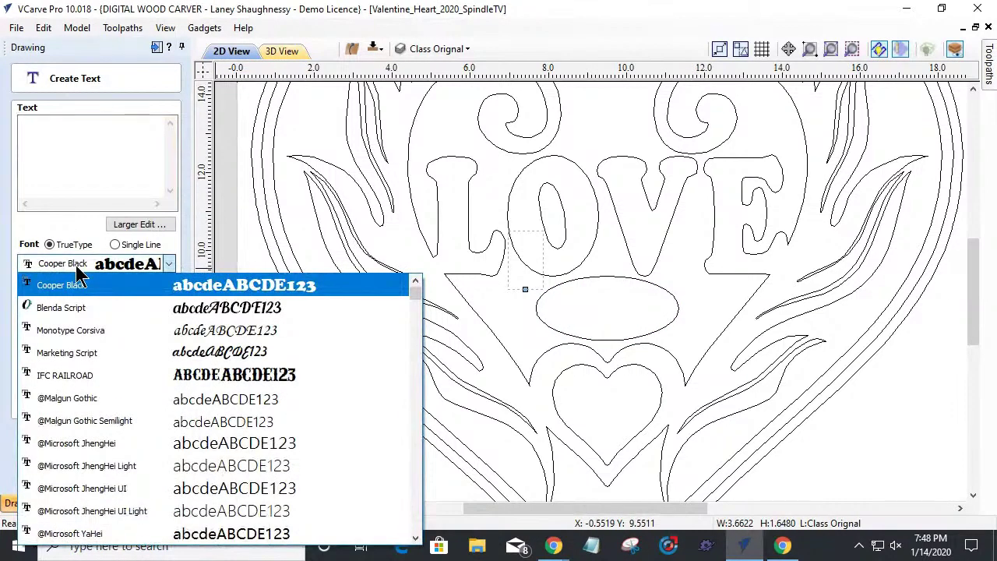
{"action": "left_click", "coordinate": [112, 329]}
{"action": "left_click", "coordinate": [53, 131]}
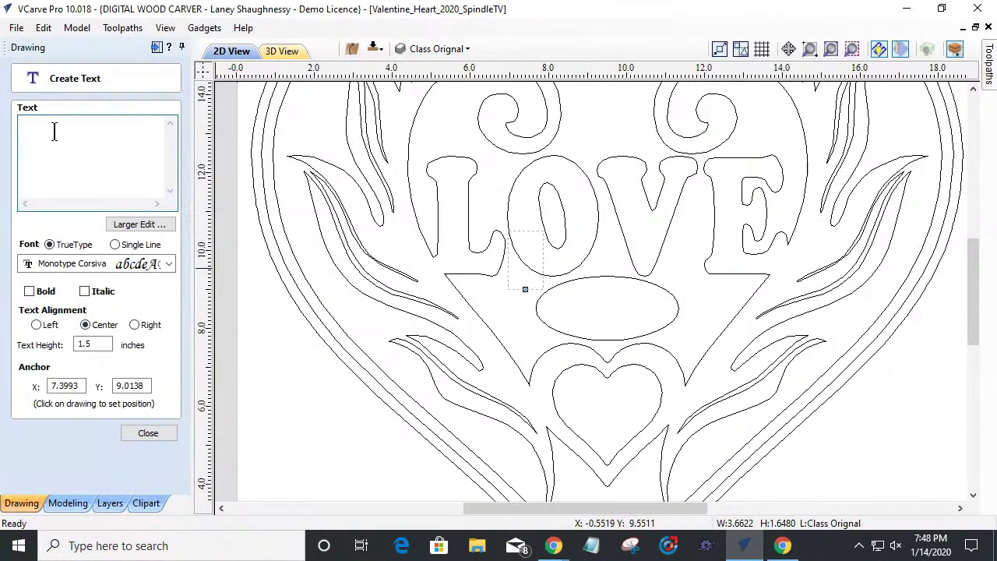
{"action": "type", "text": "Est."}
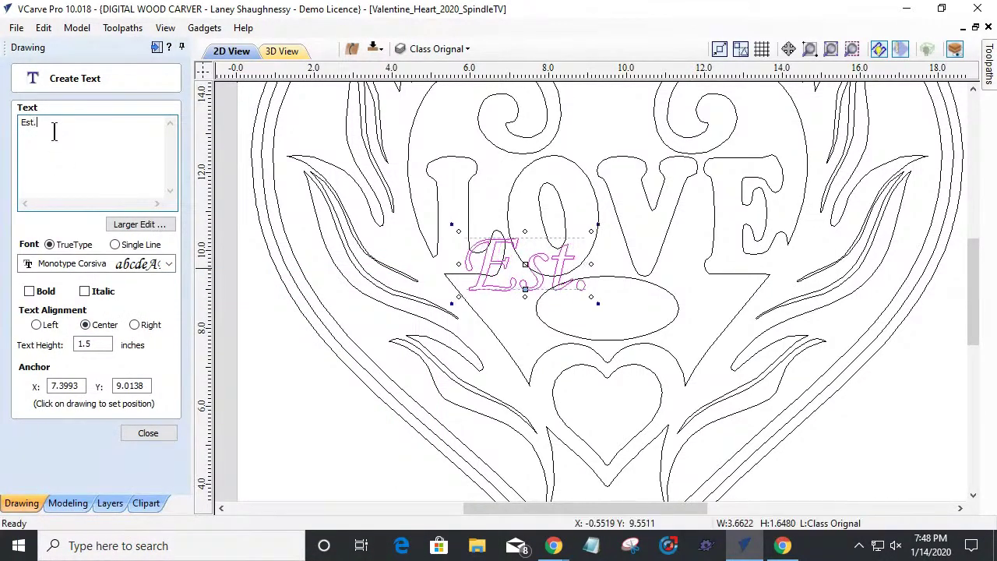
{"action": "type", "text": " 20120"}
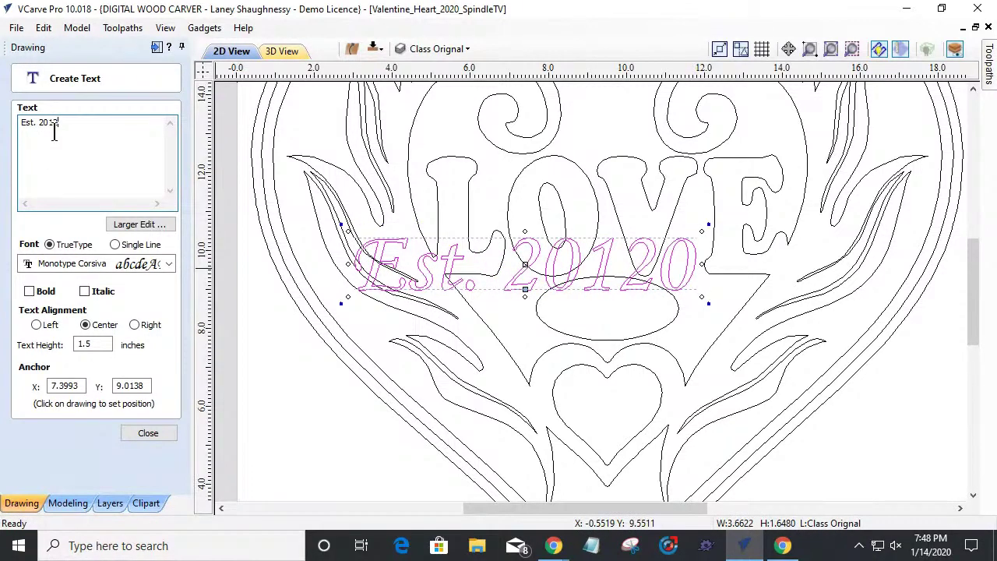
{"action": "key", "text": "BackSpace"}
{"action": "key", "text": "BackSpace"}
{"action": "key", "text": "BackSpace"}
{"action": "type", "text": "20"}
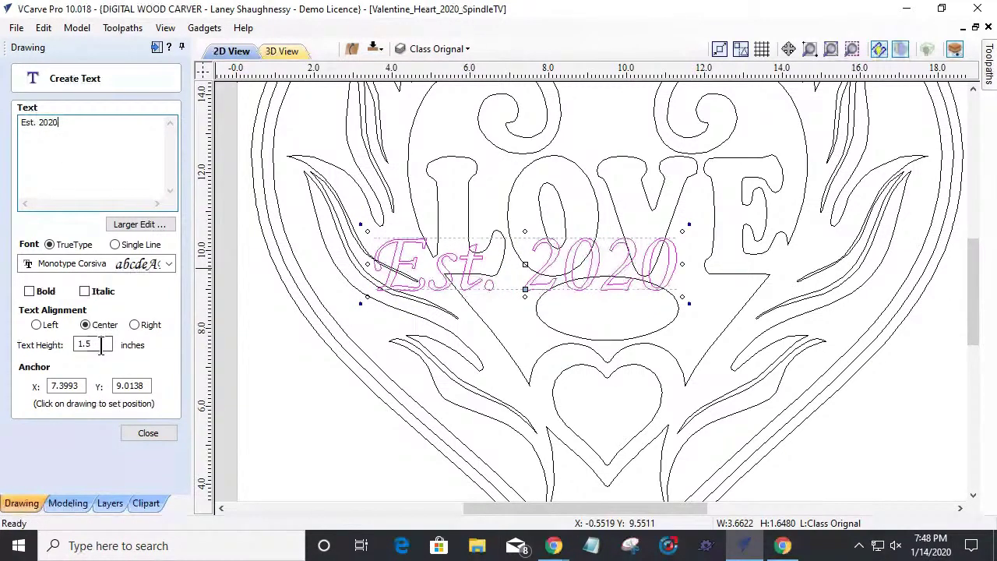
Step: Set the height of the "Est. 2020" text to 0.5 inches
{"action": "left_click_drag", "start_coordinate": [101, 346], "coordinate": [25, 354]}
{"action": "type", "text": ".375"}
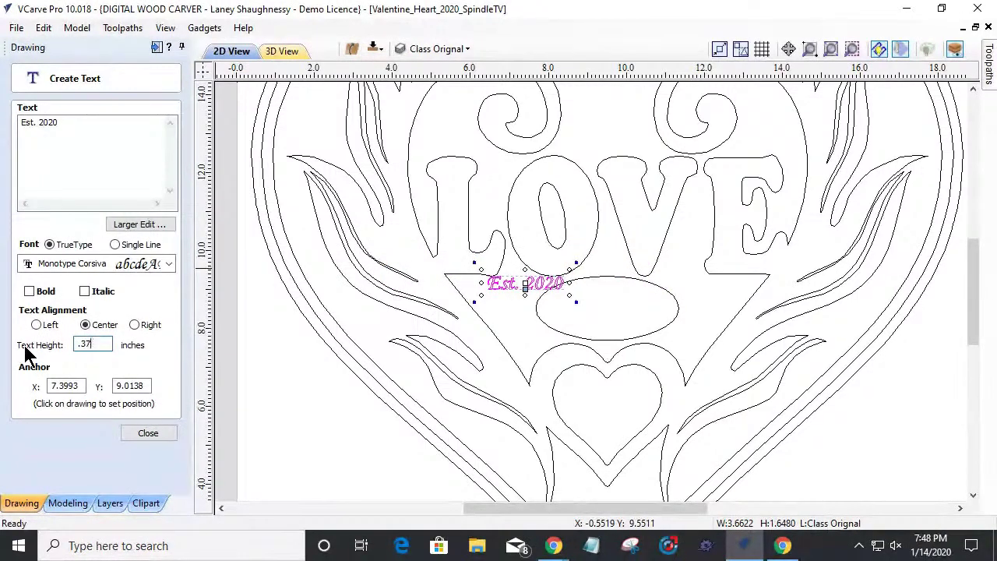
{"action": "key", "text": "BackSpace"}
{"action": "key", "text": "BackSpace"}
{"action": "key", "text": "BackSpace"}
{"action": "type", "text": ".75"}
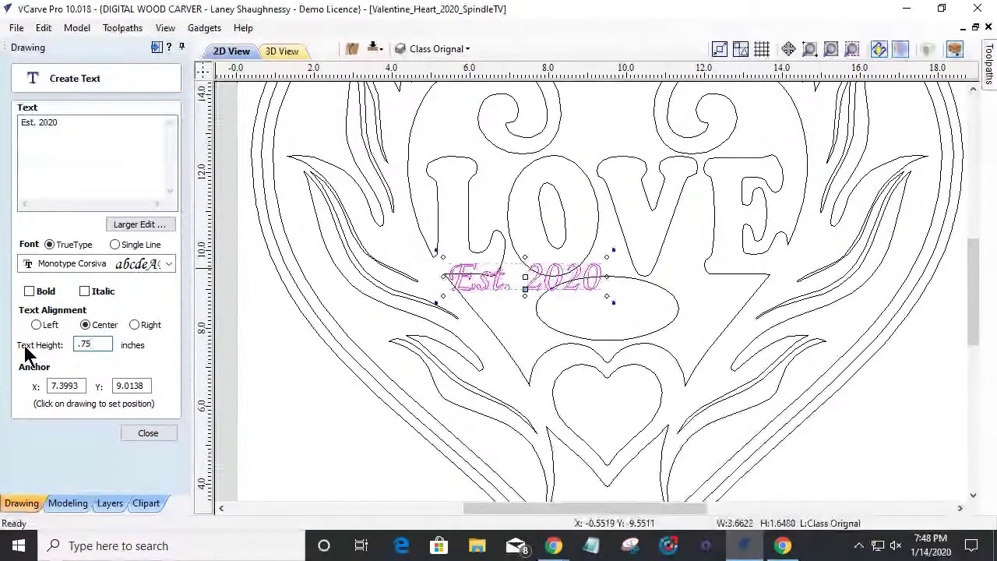
{"action": "key", "text": "BackSpace"}
{"action": "key", "text": "BackSpace"}
{"action": "type", "text": "5"}
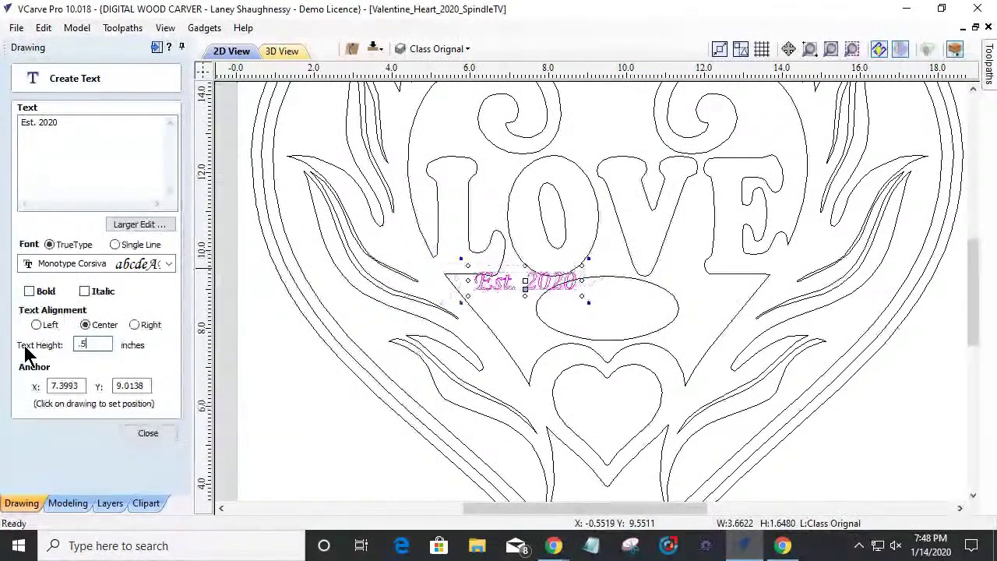
Step: Make the "Est. 2020" text bold and move it into the middle of the ellipse
{"action": "left_click", "coordinate": [29, 291]}
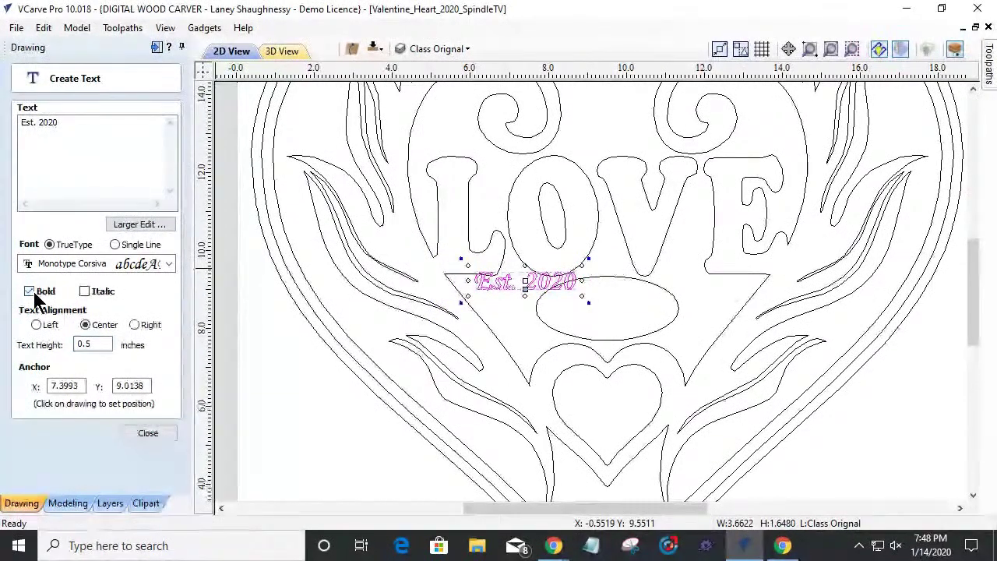
{"action": "left_click_drag", "start_coordinate": [525, 286], "coordinate": [607, 311]}
{"action": "left_click", "coordinate": [148, 434]}
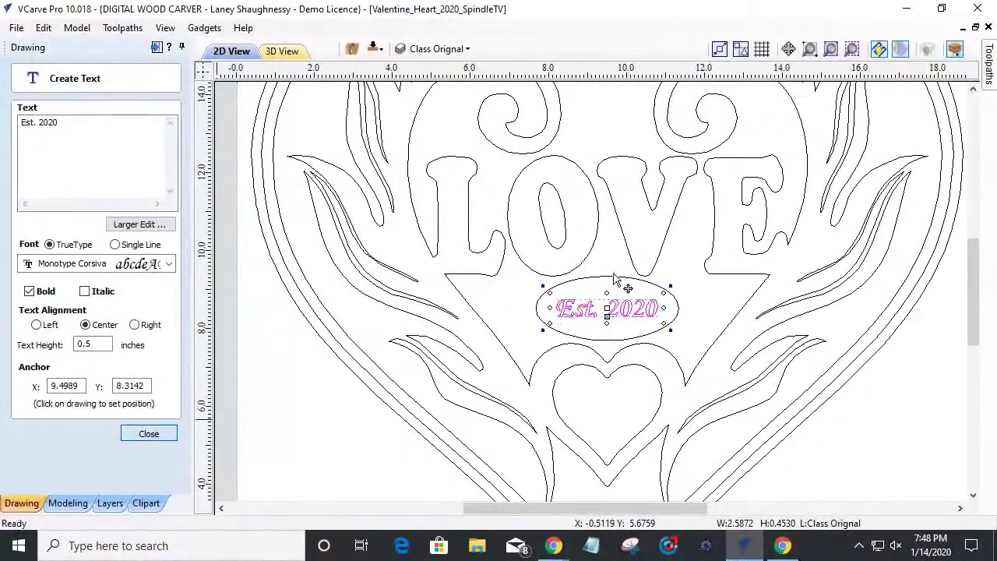
Step: Enlarge the "Est. 2020" text inside the ellipse to about 3.28 inches wide and 0.75 inches high
{"action": "scroll", "coordinate": [563, 318], "scroll_direction": "up", "scroll_amount": 4}
{"action": "left_click", "coordinate": [598, 325]}
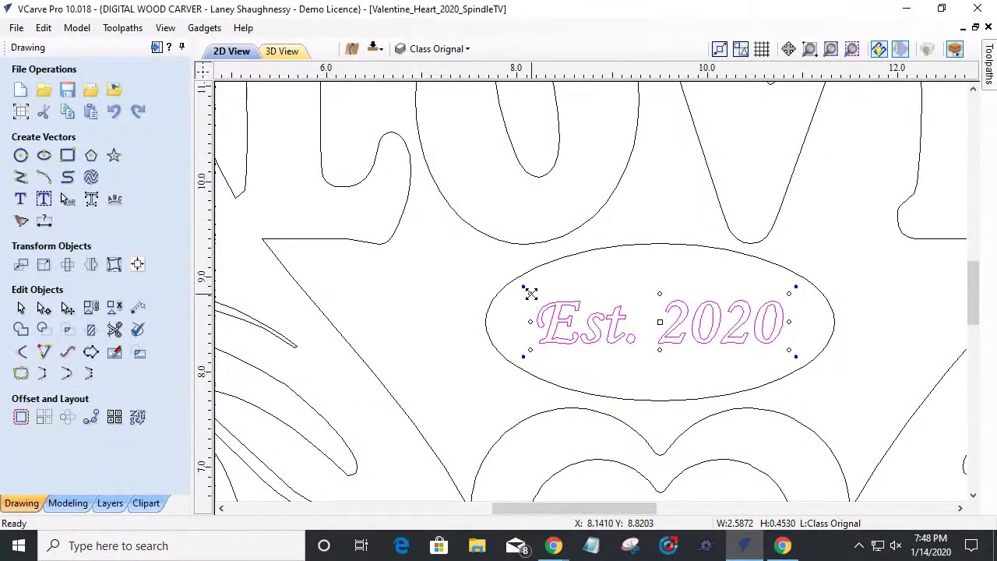
{"action": "mouse_move", "coordinate": [532, 293]}
{"action": "left_mouse_down"}
{"action": "mouse_move", "coordinate": [498, 291]}
{"action": "mouse_move", "coordinate": [531, 293]}
{"action": "left_mouse_up"}
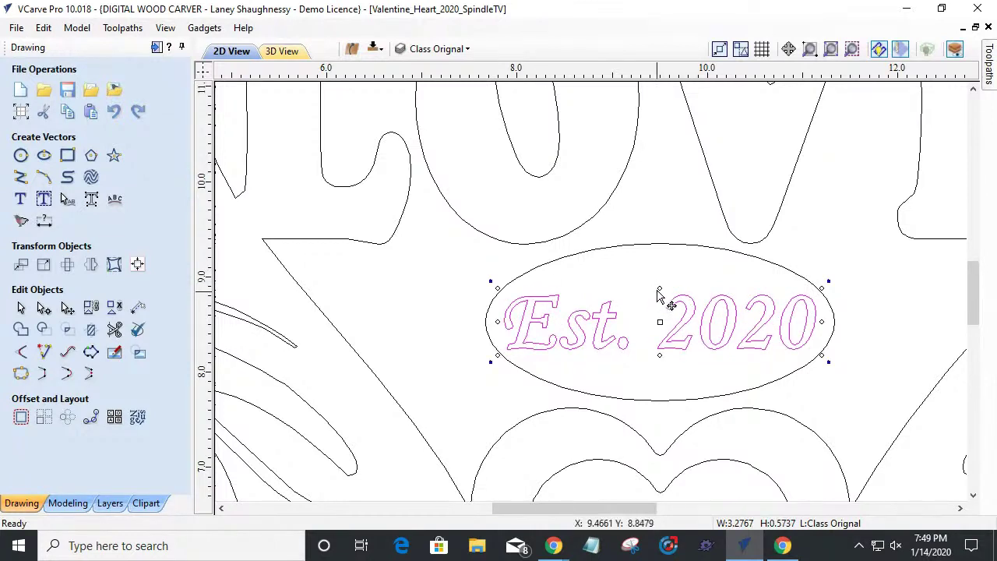
{"action": "left_click_drag", "start_coordinate": [659, 288], "coordinate": [662, 289]}
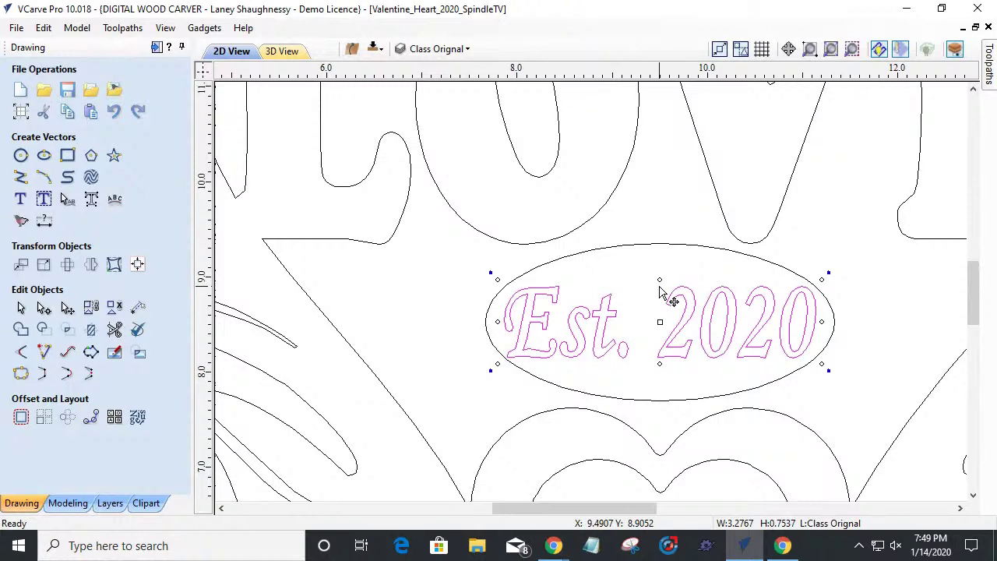
{"action": "scroll", "coordinate": [662, 289], "scroll_direction": "down", "scroll_amount": 1}
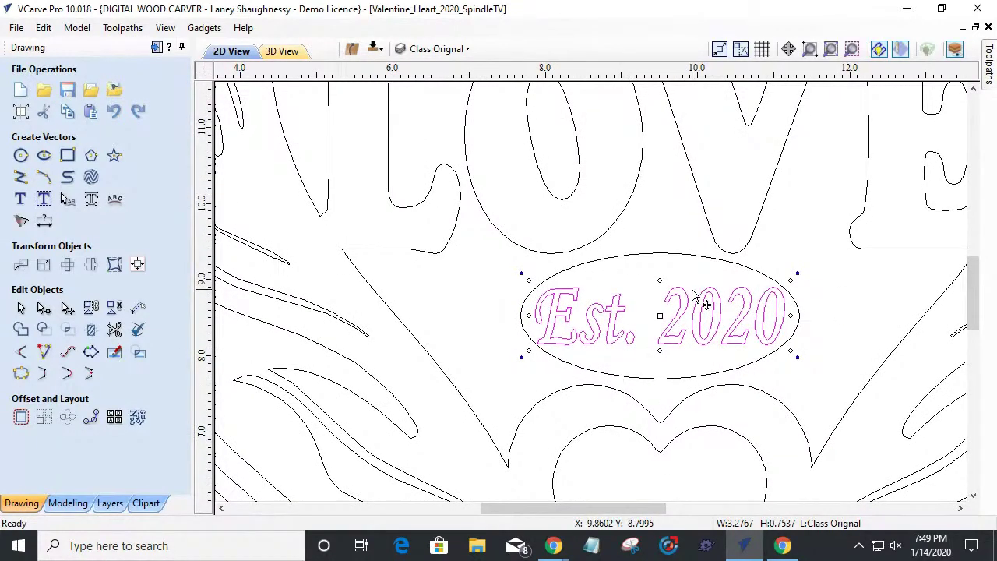
Step: Center the "Est. 2020" text on the ellipse both horizontally and vertically
{"action": "left_click", "coordinate": [680, 254], "text": "shift"}
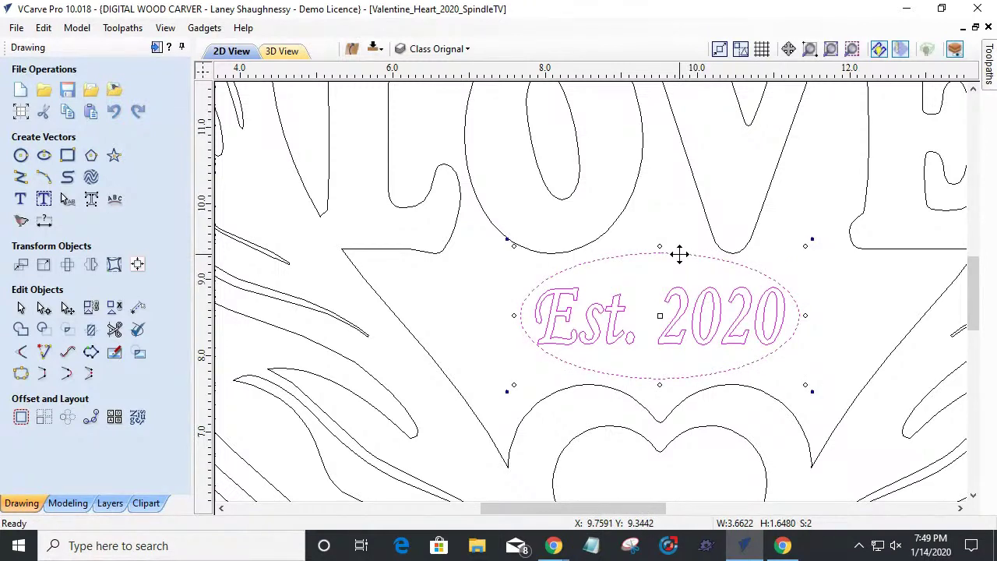
{"action": "left_click", "coordinate": [138, 266]}
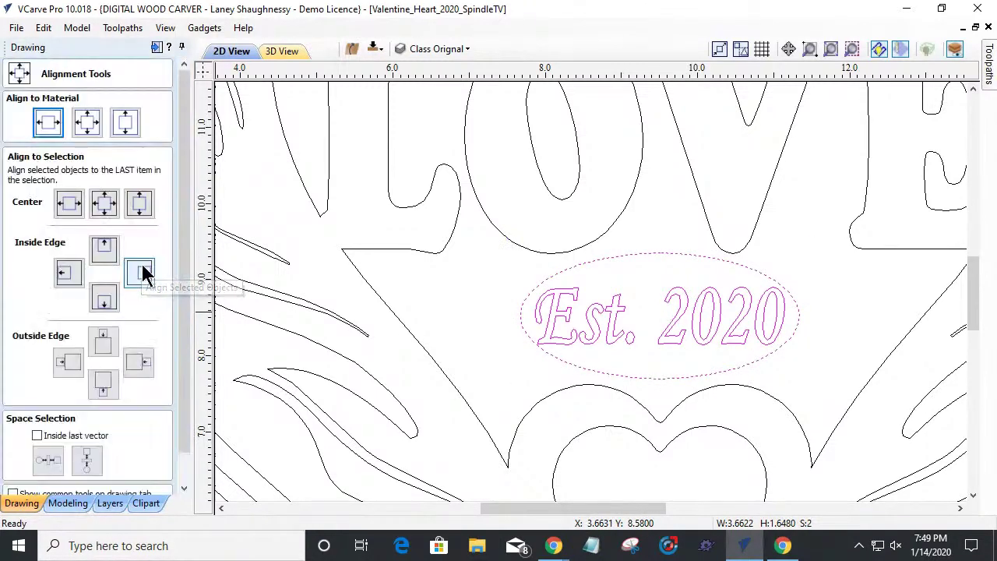
{"action": "left_click", "coordinate": [101, 208]}
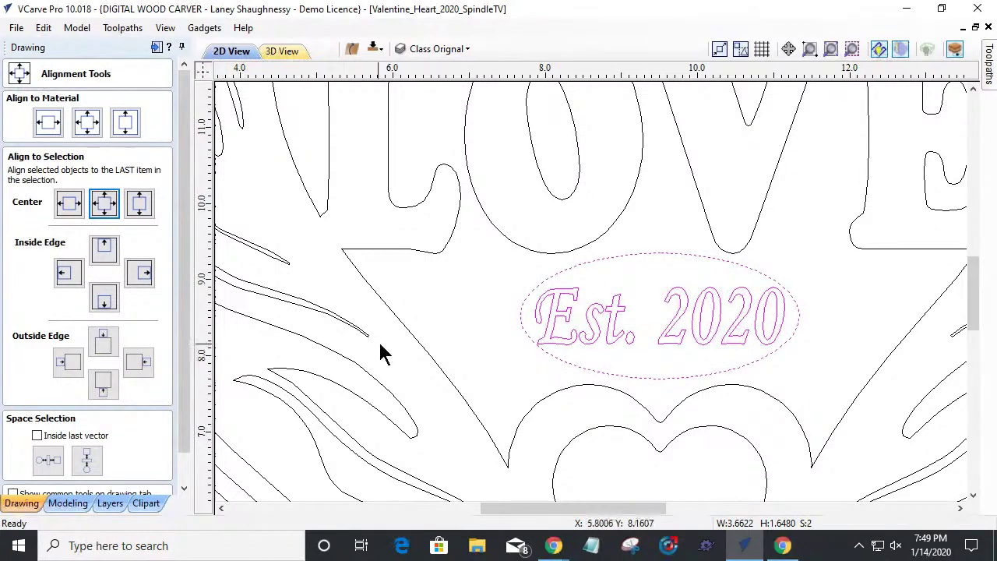
{"action": "left_click", "coordinate": [508, 333]}
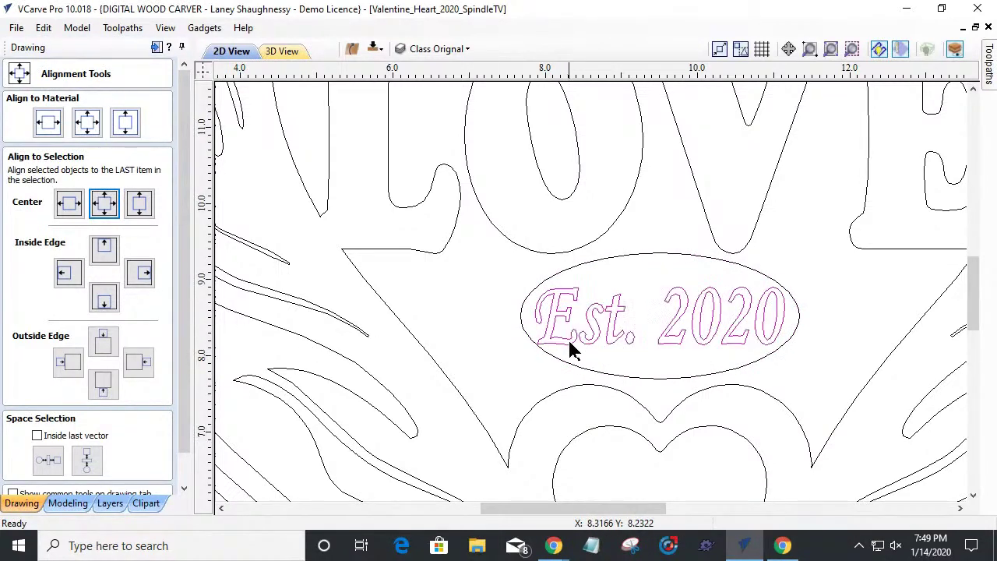
Step: Reduce the "Est. 2020" text to about 3.19 by 0.73 inches and recenter it on the ellipse
{"action": "left_click", "coordinate": [567, 343]}
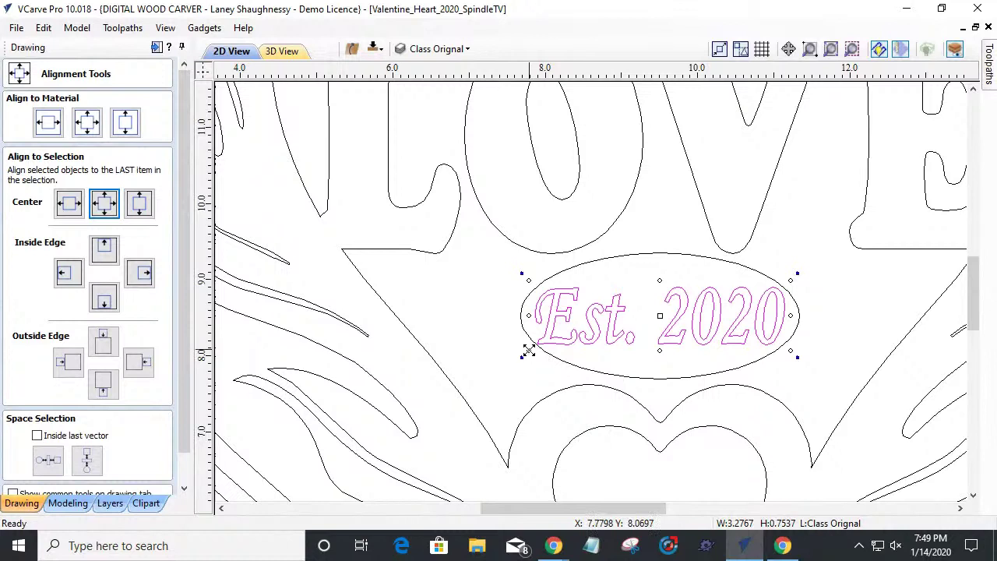
{"action": "left_click_drag", "start_coordinate": [530, 349], "coordinate": [554, 342]}
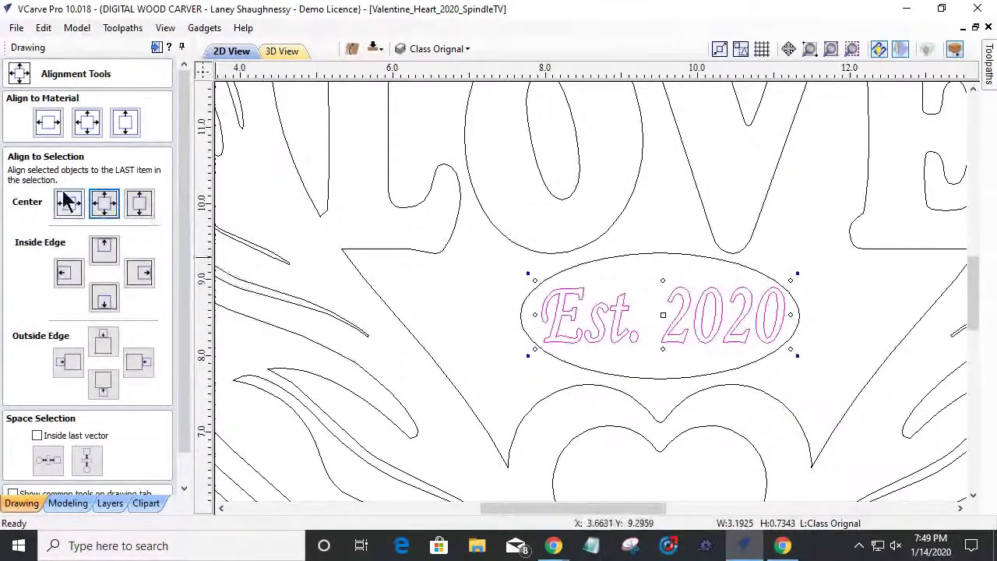
{"action": "left_click", "coordinate": [663, 253], "text": "shift"}
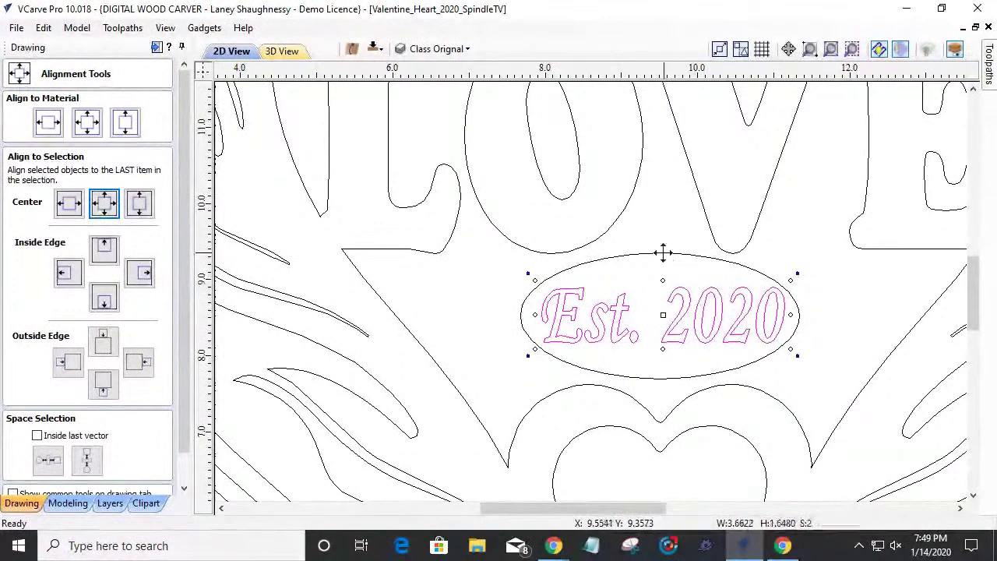
{"action": "left_click", "coordinate": [109, 207]}
{"action": "left_click", "coordinate": [463, 309]}
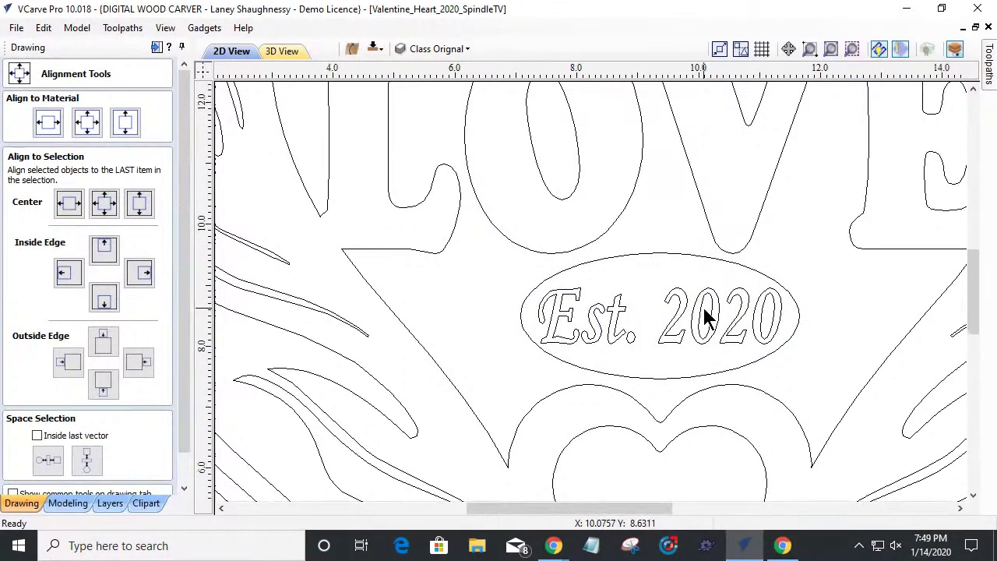
Step: Hide the Class Orignal layer and show the Original layer to examine its "Est. 2020" oval
{"action": "scroll", "coordinate": [704, 315], "scroll_direction": "down", "scroll_amount": 3}
{"action": "scroll", "coordinate": [705, 315], "scroll_direction": "down", "scroll_amount": 3}
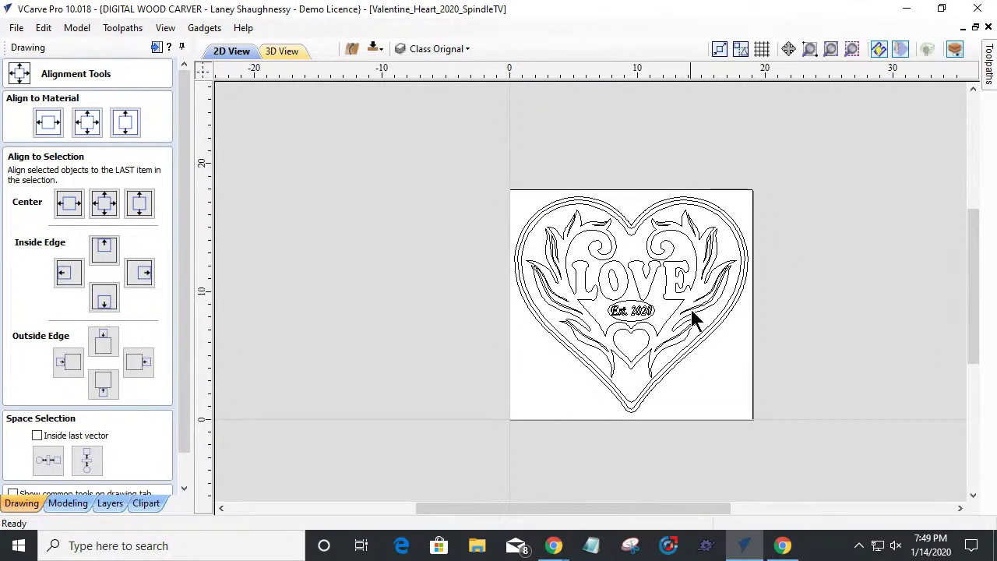
{"action": "left_click", "coordinate": [475, 52]}
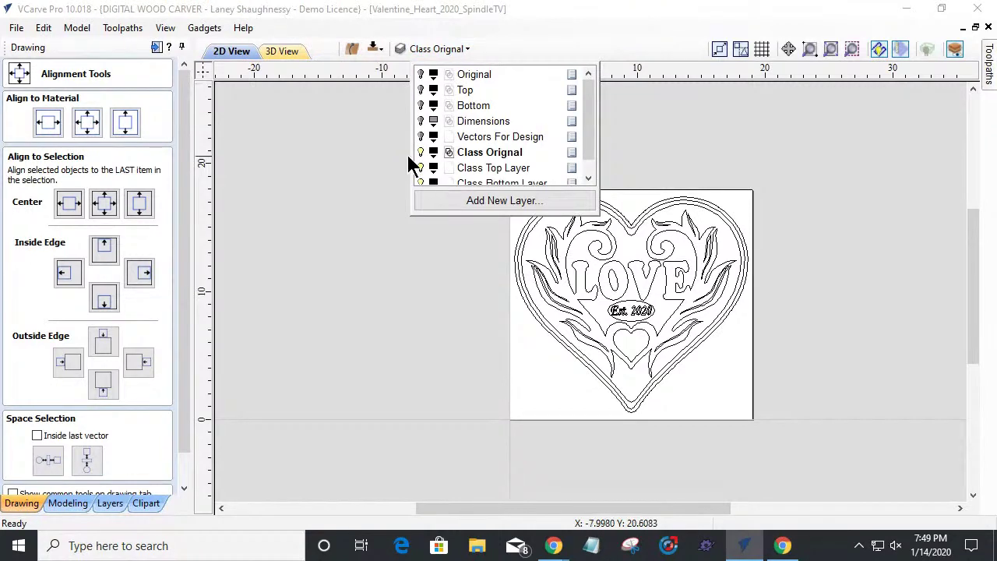
{"action": "left_click", "coordinate": [421, 152]}
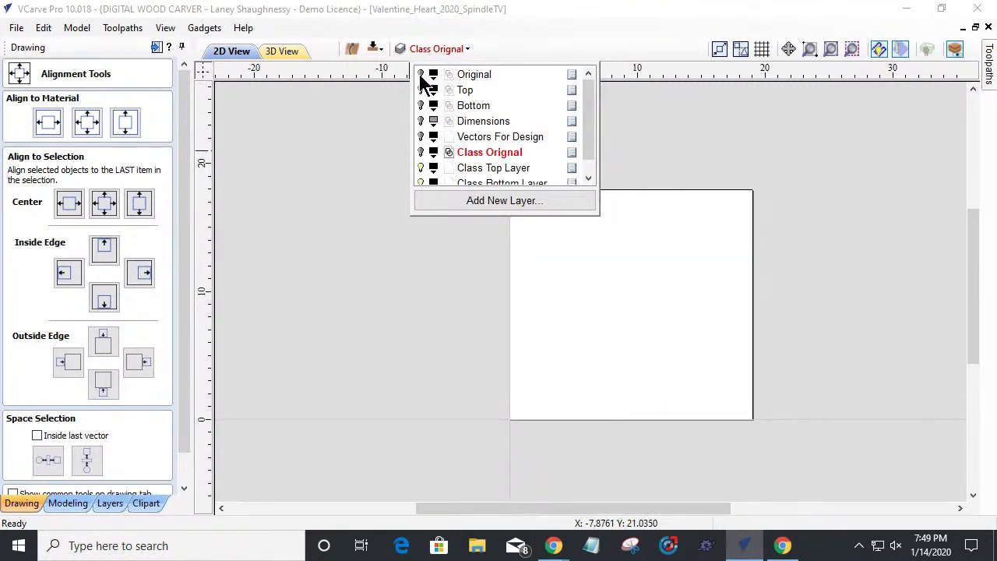
{"action": "left_click", "coordinate": [421, 75]}
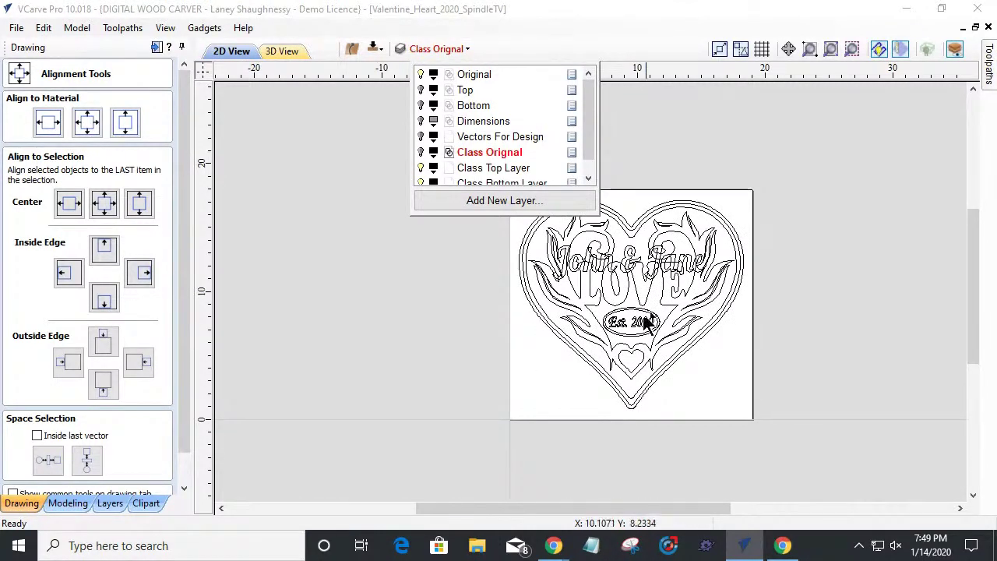
{"action": "scroll", "coordinate": [646, 320], "scroll_direction": "up", "scroll_amount": 4}
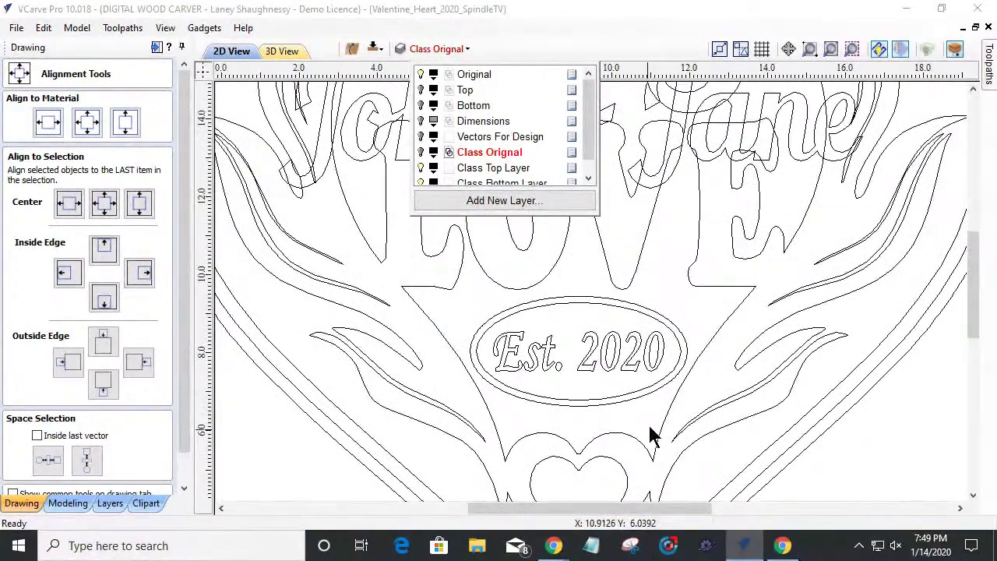
Step: Examine the inner offset of the Original layer's "Est. 2020" oval and how the oval meets the surrounding heart outline
{"action": "scroll", "coordinate": [652, 434], "scroll_direction": "down", "scroll_amount": 4}
{"action": "scroll", "coordinate": [575, 486], "scroll_direction": "up", "scroll_amount": 1}
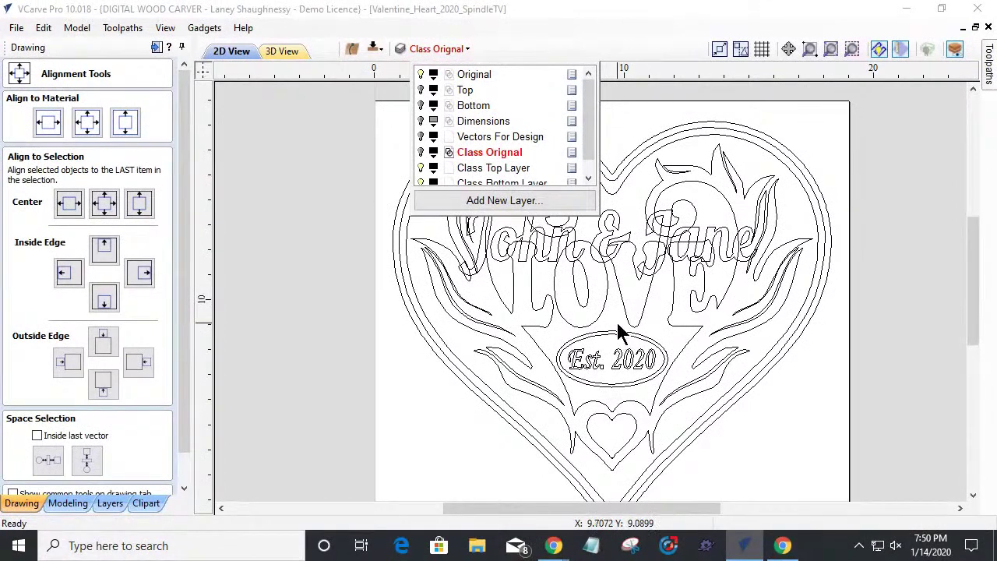
{"action": "left_click", "coordinate": [619, 391]}
{"action": "left_click", "coordinate": [619, 392]}
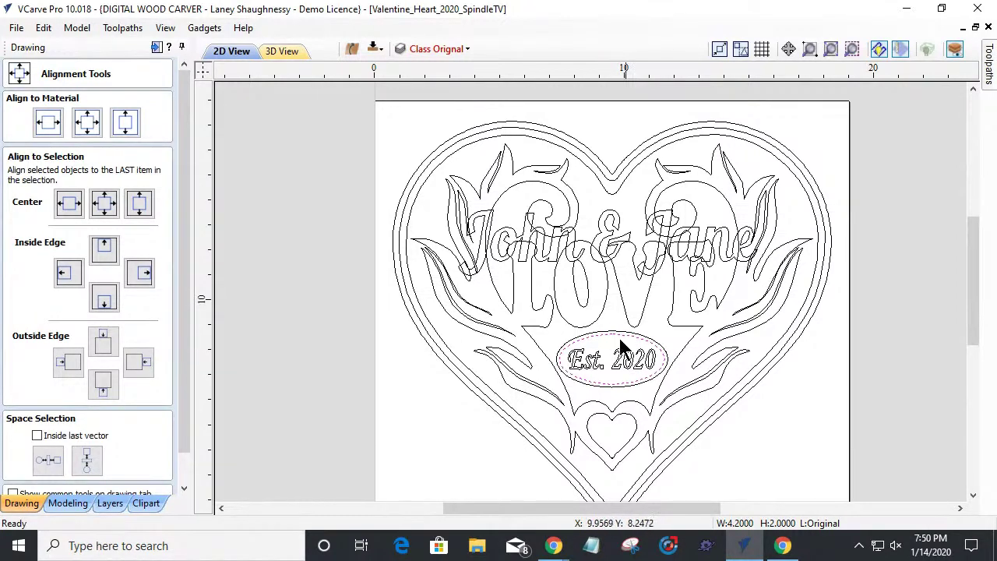
{"action": "scroll", "coordinate": [666, 378], "scroll_direction": "up", "scroll_amount": 3}
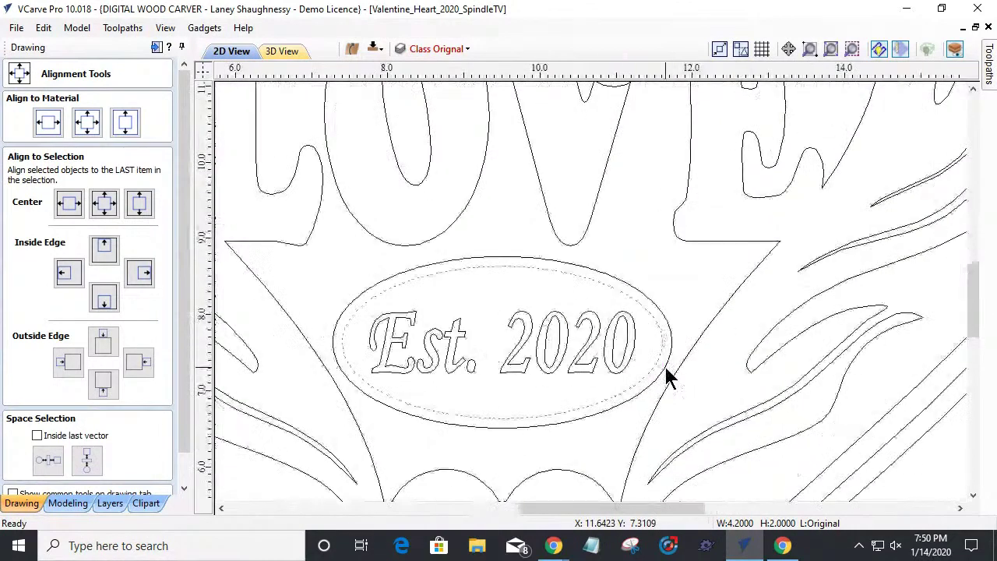
{"action": "scroll", "coordinate": [616, 393], "scroll_direction": "down", "scroll_amount": 3}
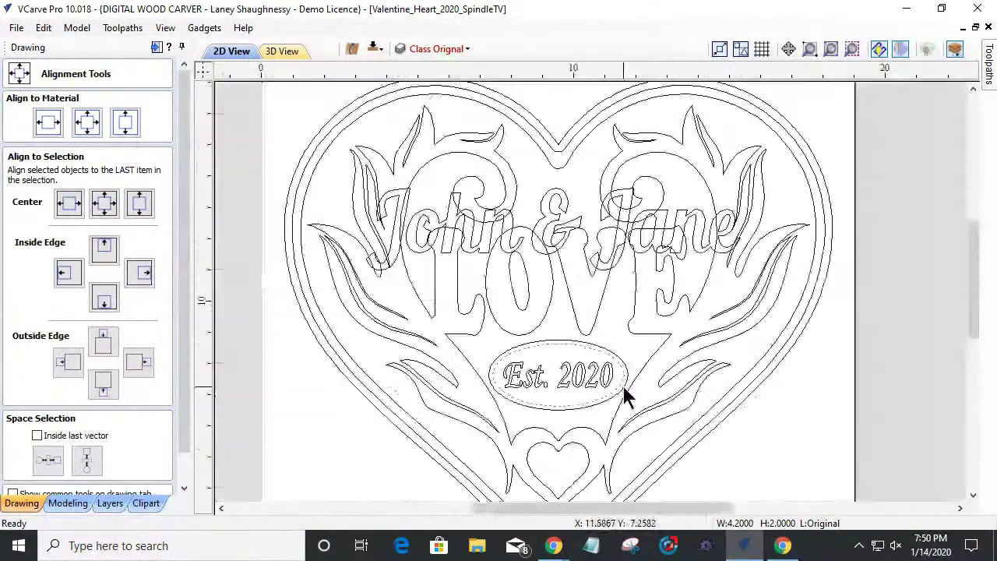
Step: Hide the Original layer and show the Class Orignal layer to compare its "Est. 2020" oval within the whole heart
{"action": "left_click", "coordinate": [402, 49]}
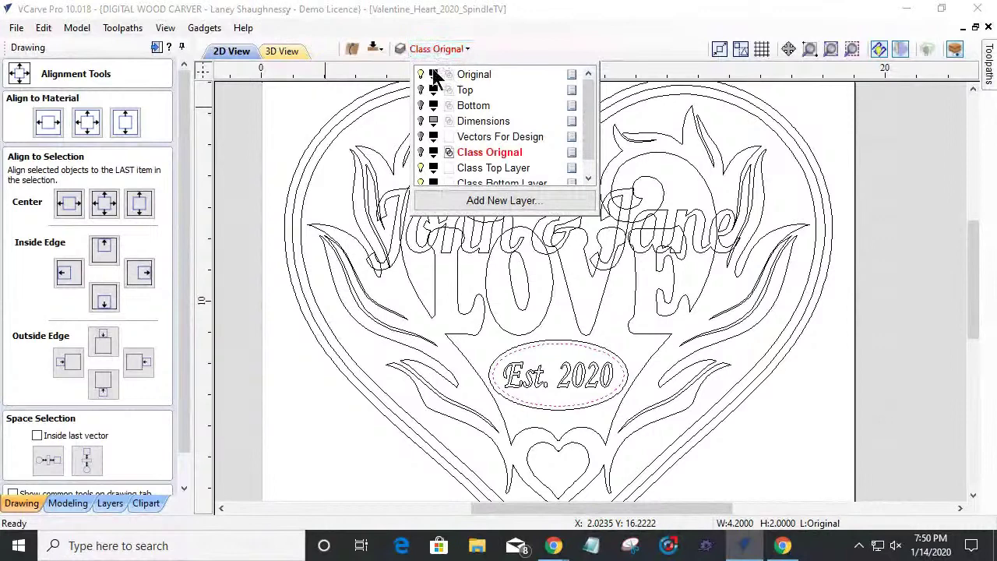
{"action": "left_click", "coordinate": [435, 153]}
{"action": "left_click", "coordinate": [420, 152]}
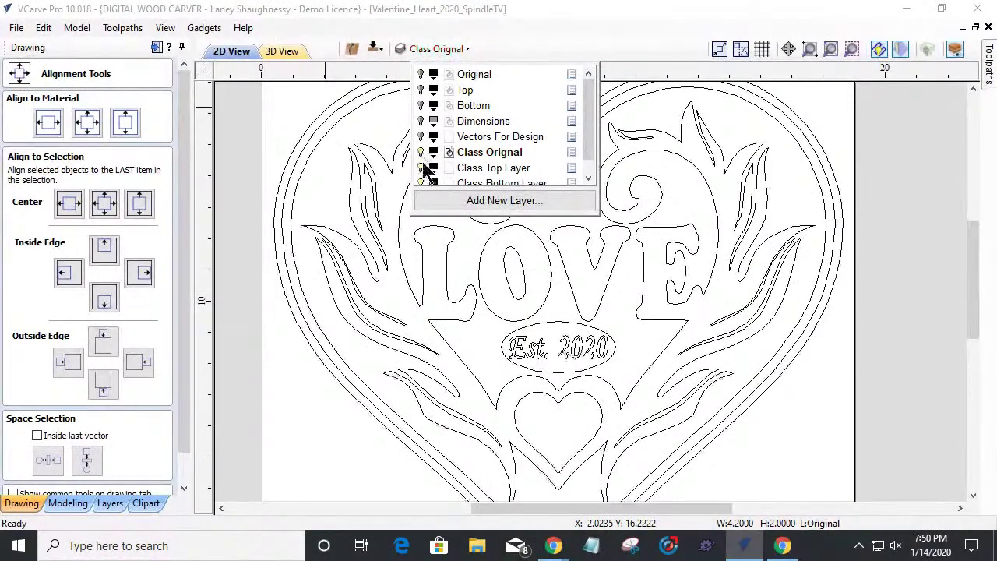
{"action": "scroll", "coordinate": [510, 362], "scroll_direction": "up", "scroll_amount": 2}
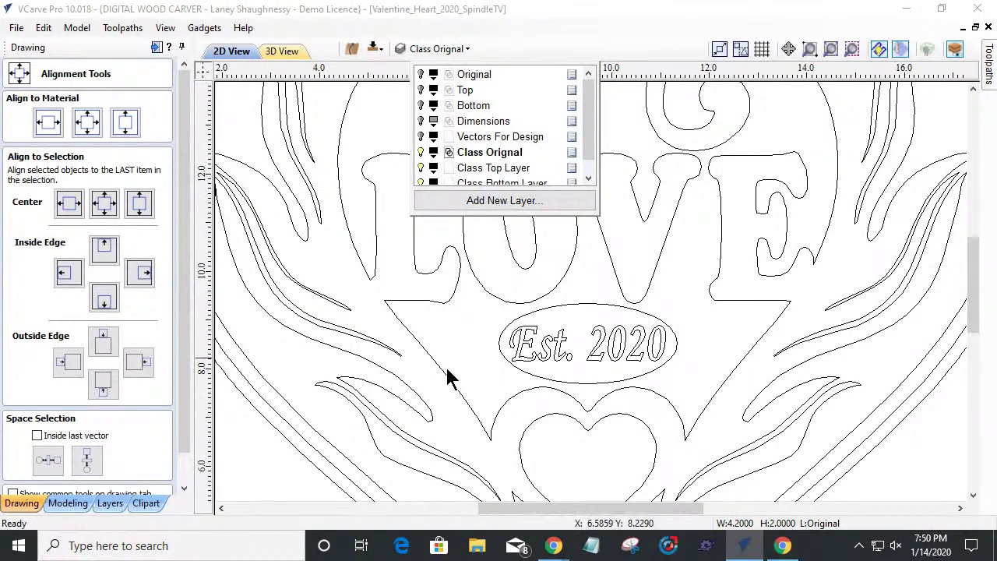
{"action": "scroll", "coordinate": [705, 317], "scroll_direction": "down", "scroll_amount": 3}
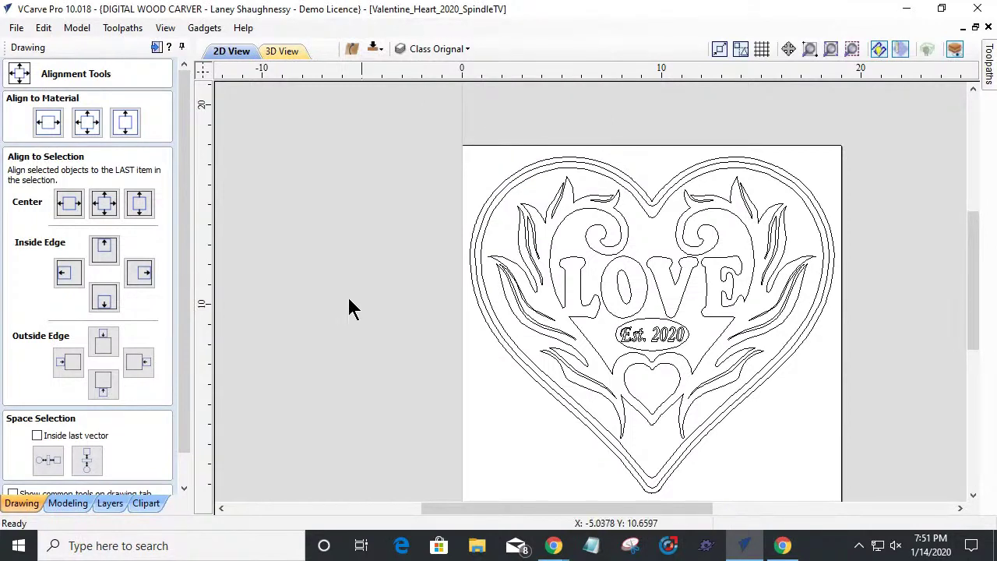
Step: Close the alignment tools and undo the "Est. 2020" text, oval, LOVE lettering and trims back to the mirrored flourish with the untrimmed small hearts
{"action": "left_click_drag", "start_coordinate": [181, 433], "coordinate": [187, 476]}
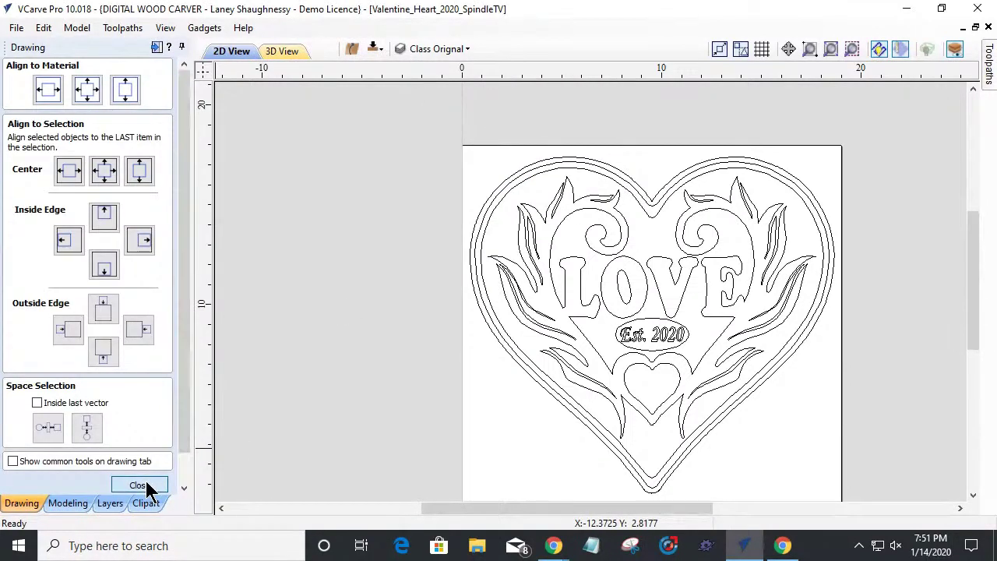
{"action": "left_click", "coordinate": [140, 484]}
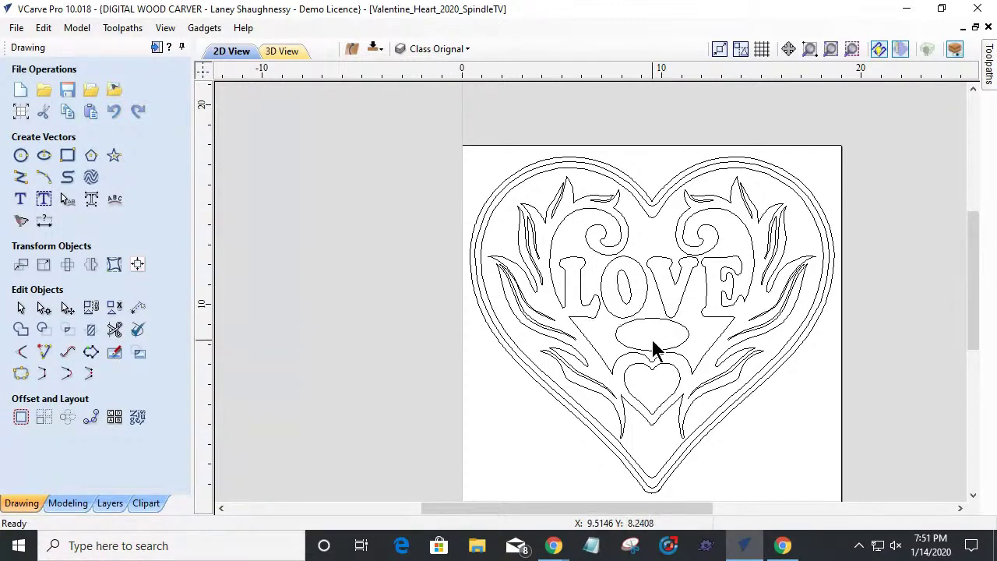
{"action": "key", "text": "ctrl+z"}
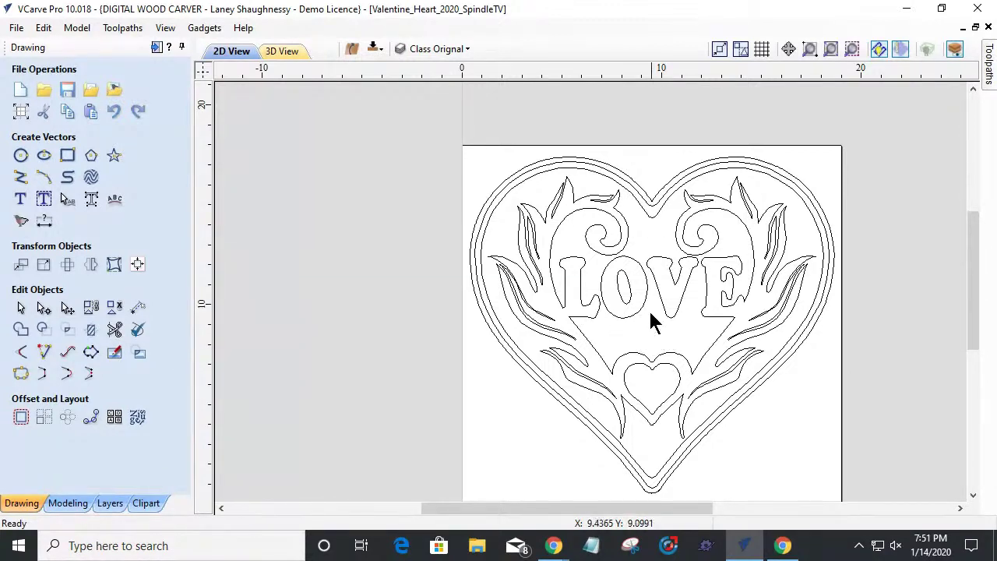
{"action": "key", "text": "ctrl+z"}
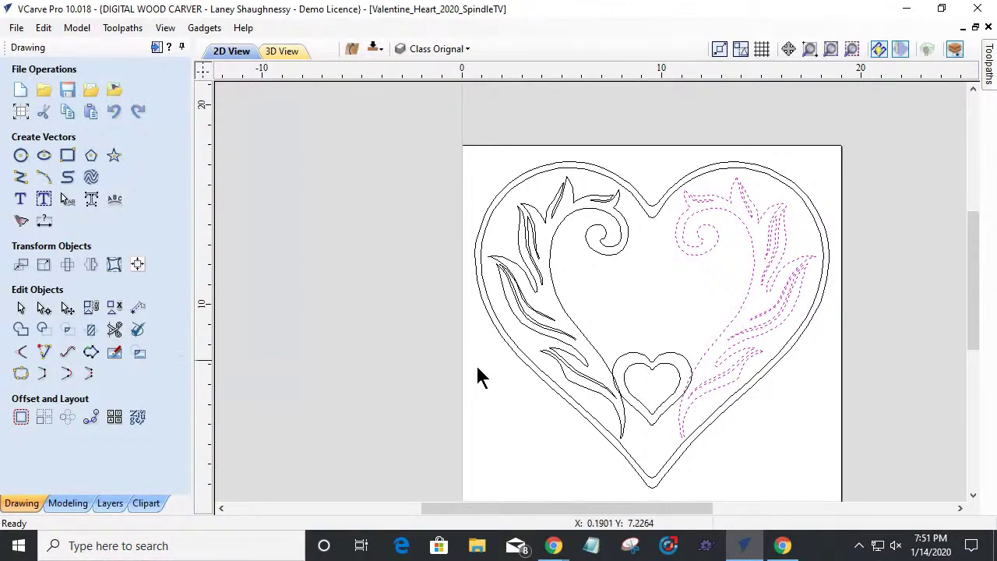
Step: Shrink the two nested small hearts together about their center to about 3.44 by 3.17 inches
{"action": "scroll", "coordinate": [679, 441], "scroll_direction": "up", "scroll_amount": 2}
{"action": "scroll", "coordinate": [685, 446], "scroll_direction": "up", "scroll_amount": 1}
{"action": "left_click_drag", "start_coordinate": [481, 231], "coordinate": [724, 439]}
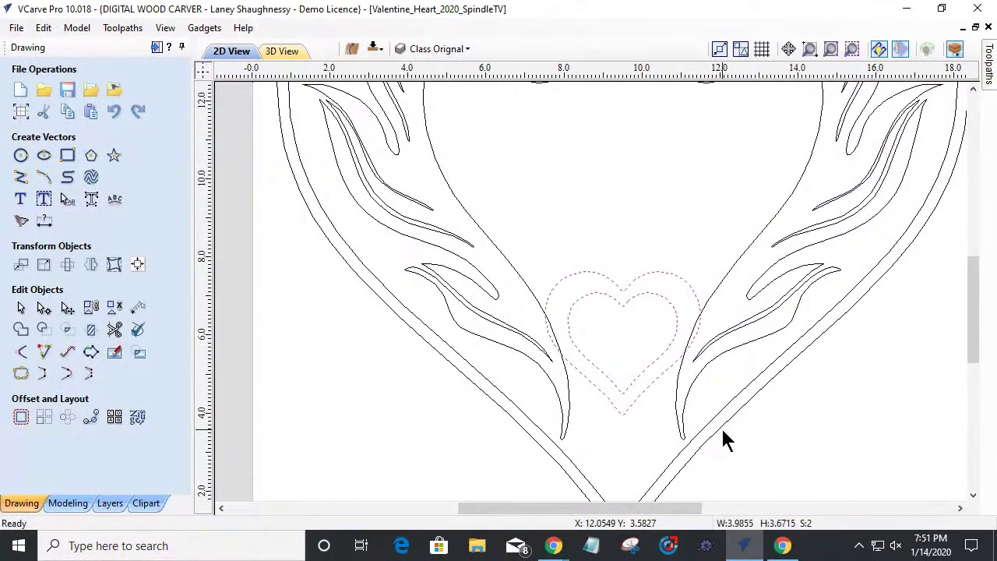
{"action": "left_click", "coordinate": [565, 286]}
{"action": "left_click_drag", "start_coordinate": [504, 263], "coordinate": [709, 432]}
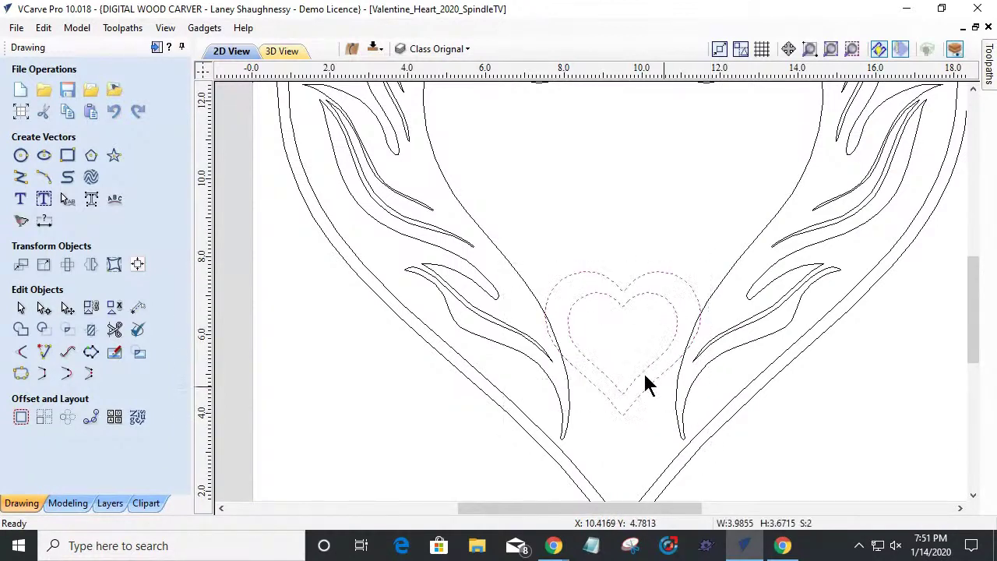
{"action": "left_click", "coordinate": [549, 293], "text": "shift"}
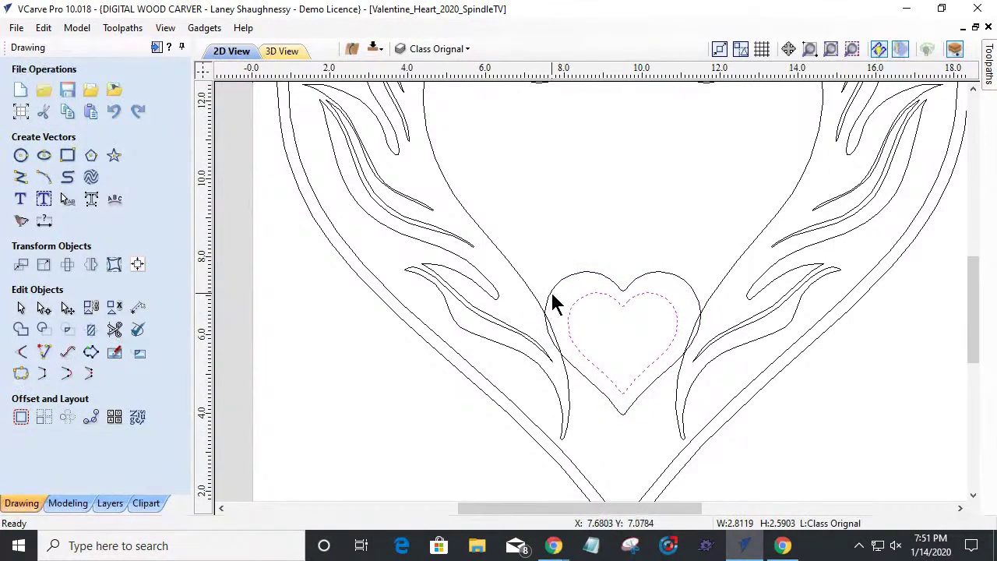
{"action": "left_click", "coordinate": [553, 289], "text": "shift"}
{"action": "left_click", "coordinate": [550, 287]}
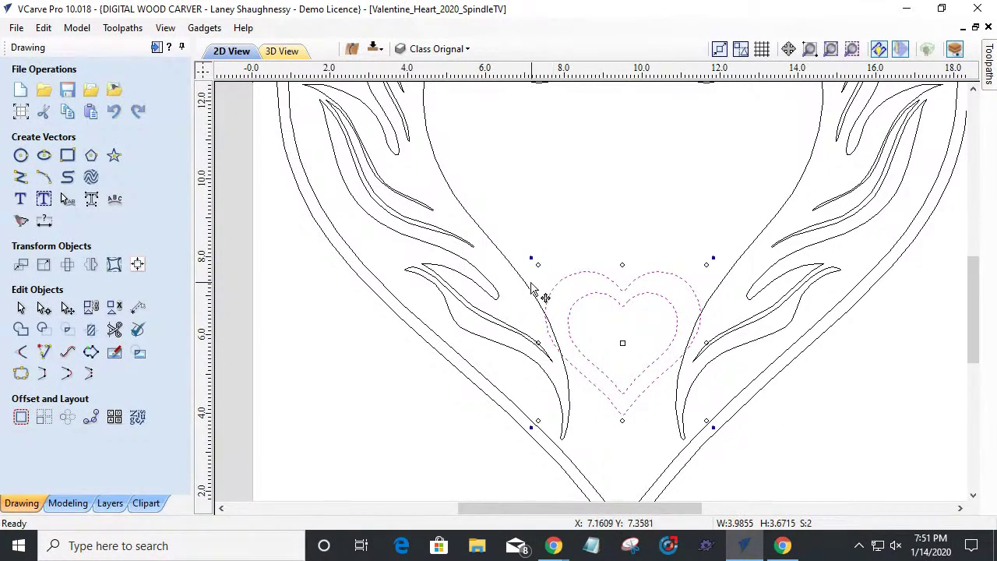
{"action": "left_click_drag", "start_coordinate": [536, 264], "coordinate": [545, 280]}
Step: Nudge the two small hearts straight down between the lower leaf stems, still overlapping the flourish lines
{"action": "key", "text": "Down"}
{"action": "key", "text": "Down"}
{"action": "key", "text": "Down"}
{"action": "key", "text": "Down"}
{"action": "key", "text": "Down"}
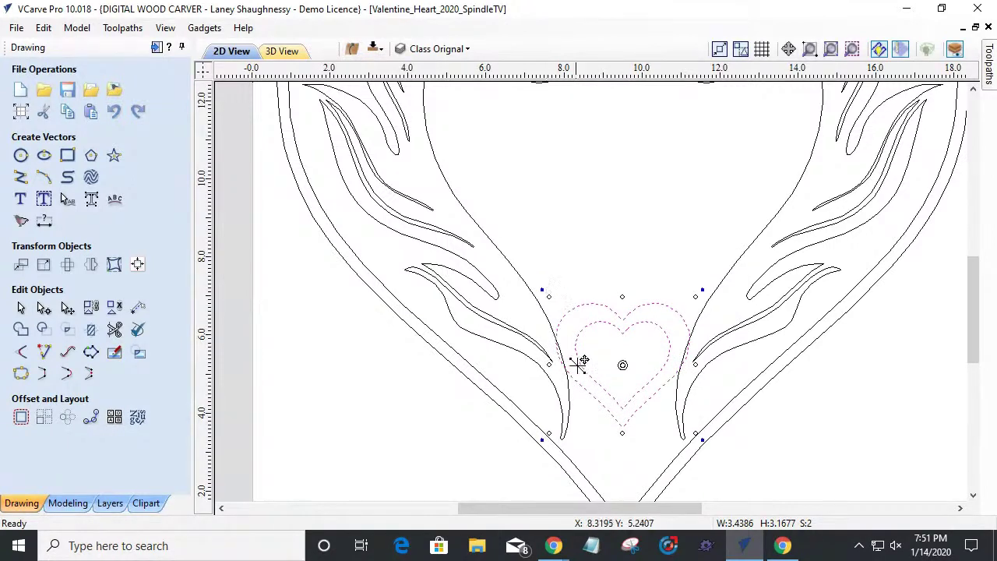
{"action": "key", "text": "Down"}
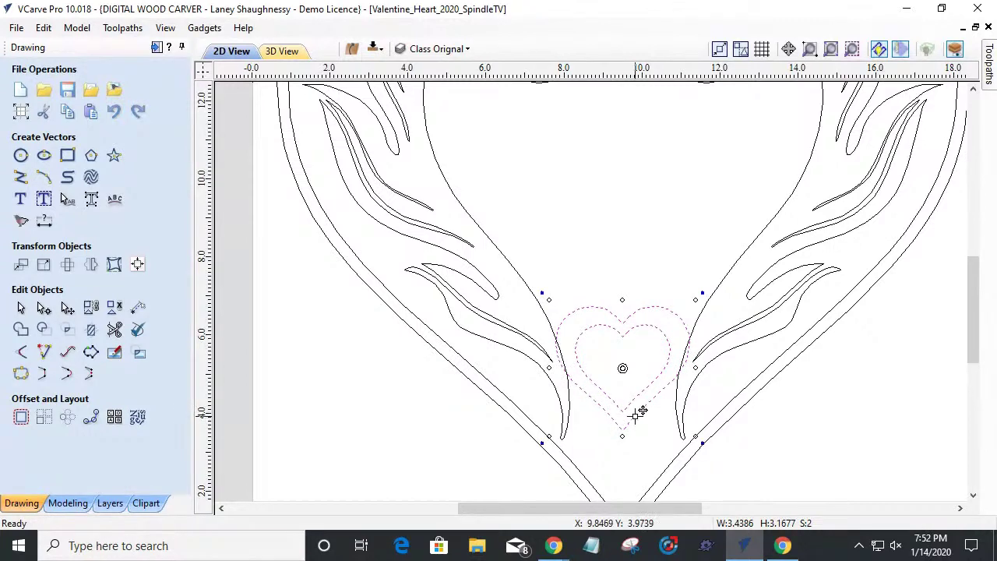
Step: Trim away the overlapping sections where the outer small heart crosses both flourishes, rejoining the trimmed vectors
{"action": "left_click", "coordinate": [115, 330]}
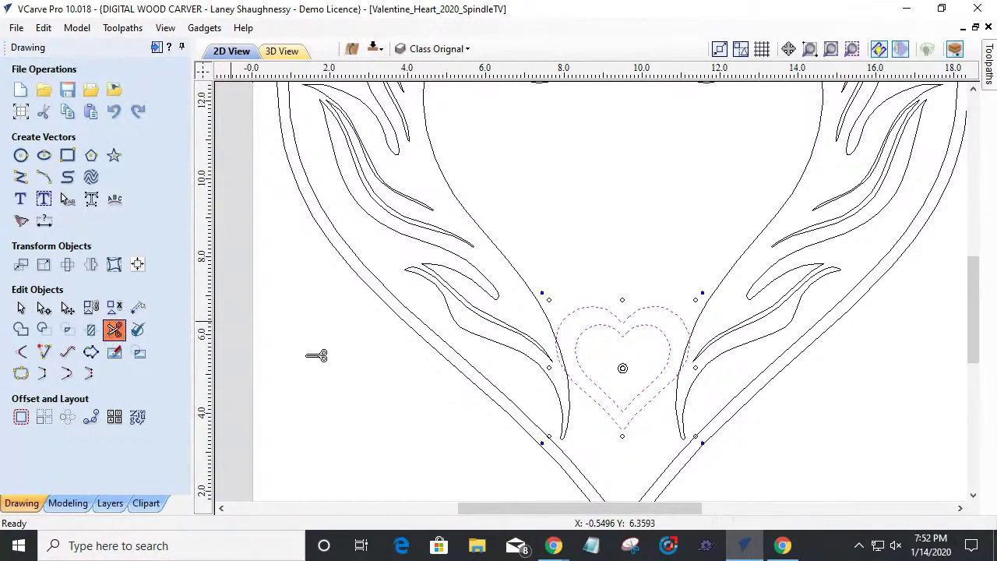
{"action": "left_click", "coordinate": [566, 363]}
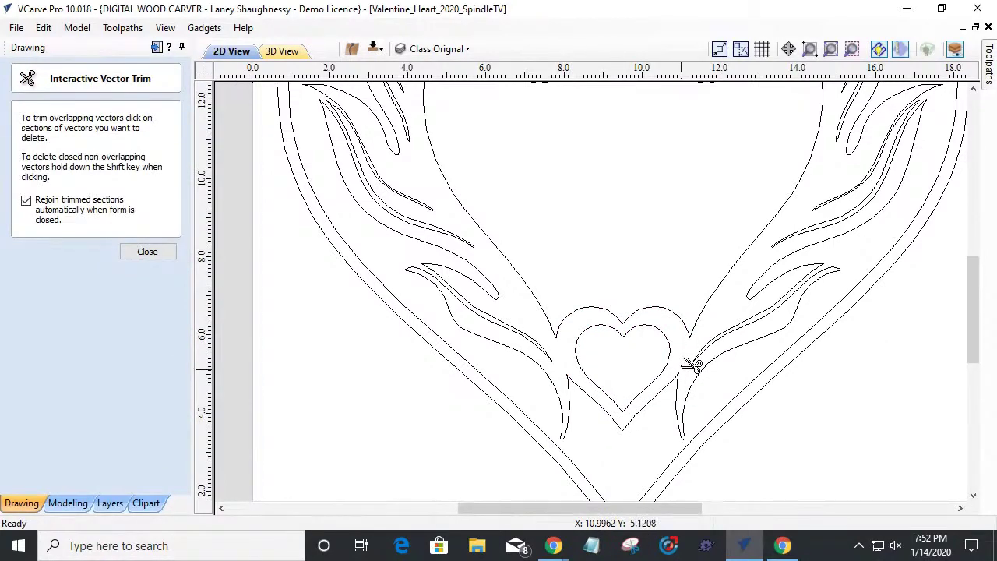
{"action": "scroll", "coordinate": [691, 365], "scroll_direction": "down", "scroll_amount": 5}
{"action": "scroll", "coordinate": [550, 392], "scroll_direction": "up", "scroll_amount": 4}
{"action": "scroll", "coordinate": [557, 391], "scroll_direction": "up", "scroll_amount": 1}
{"action": "scroll", "coordinate": [593, 382], "scroll_direction": "up", "scroll_amount": 1}
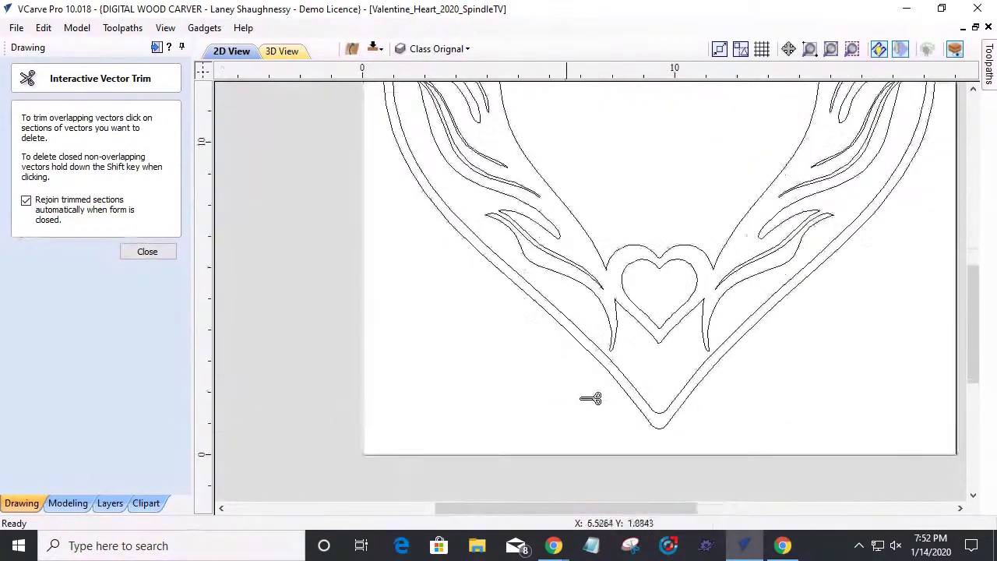
{"action": "scroll", "coordinate": [662, 362], "scroll_direction": "down", "scroll_amount": 5}
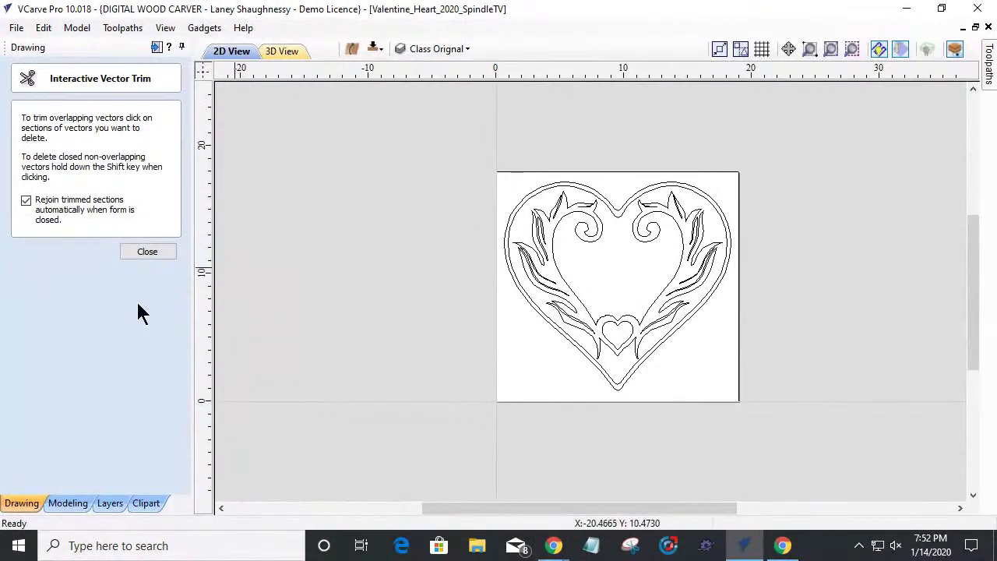
{"action": "left_click", "coordinate": [148, 253]}
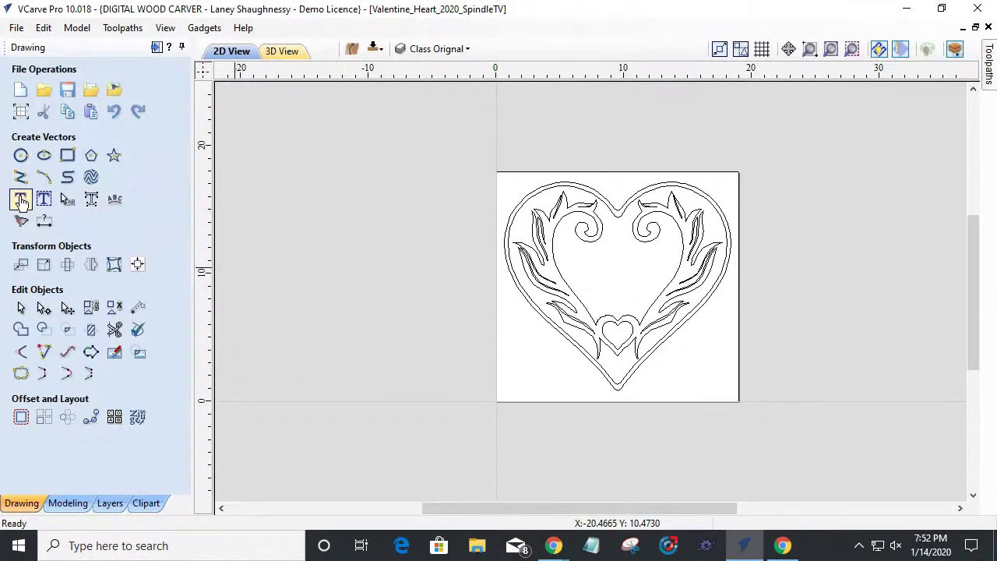
Step: Create the text LOVE in the Cooper Black font
{"action": "left_click", "coordinate": [21, 200]}
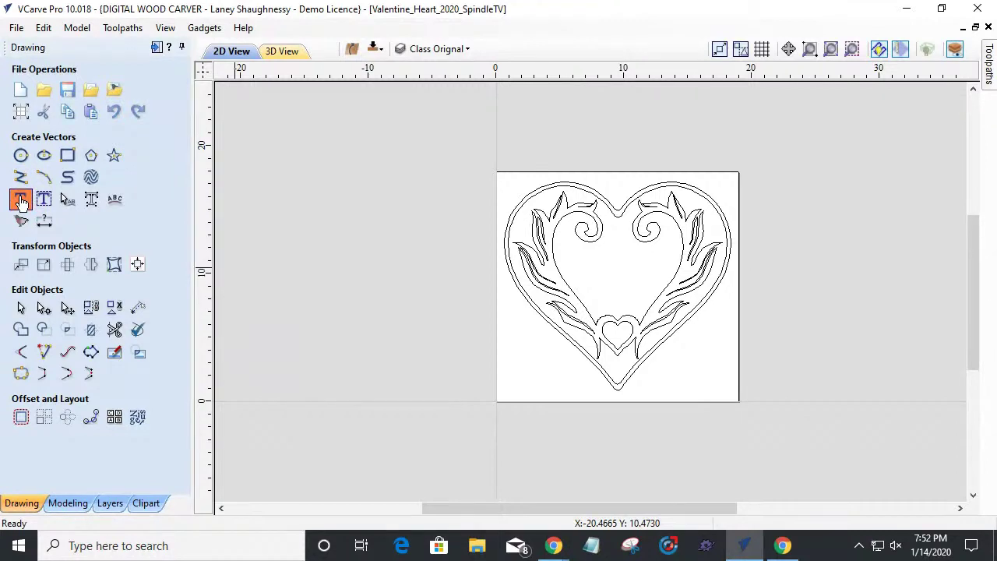
{"action": "left_click", "coordinate": [22, 209]}
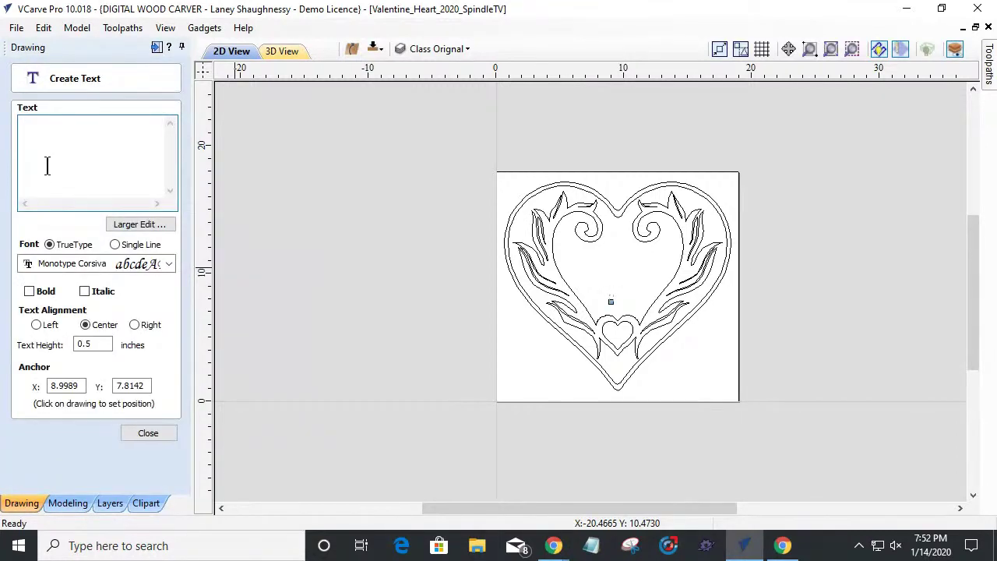
{"action": "type", "text": "LOVE"}
{"action": "left_click", "coordinate": [98, 264]}
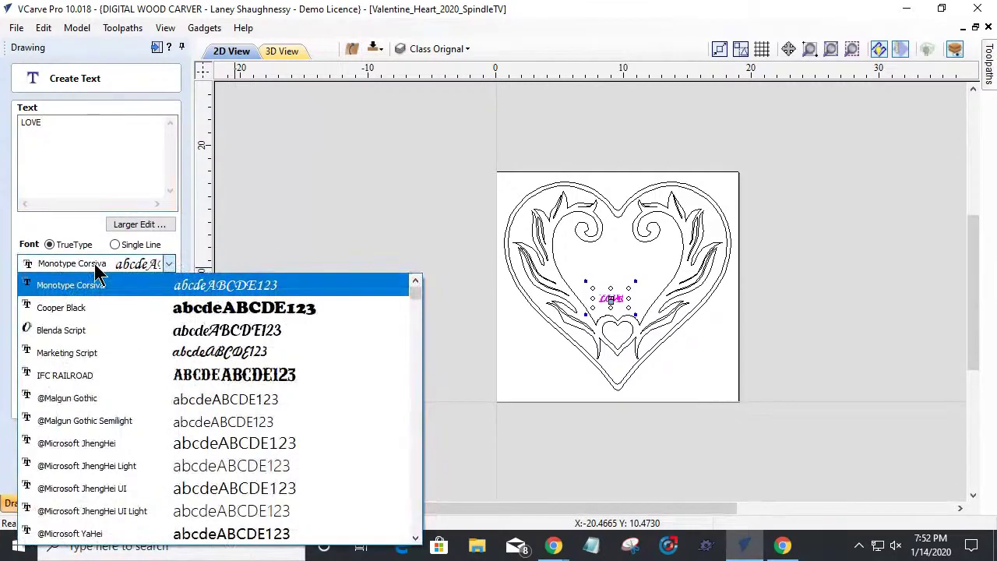
{"action": "scroll", "coordinate": [127, 347], "scroll_direction": "down", "scroll_amount": 15}
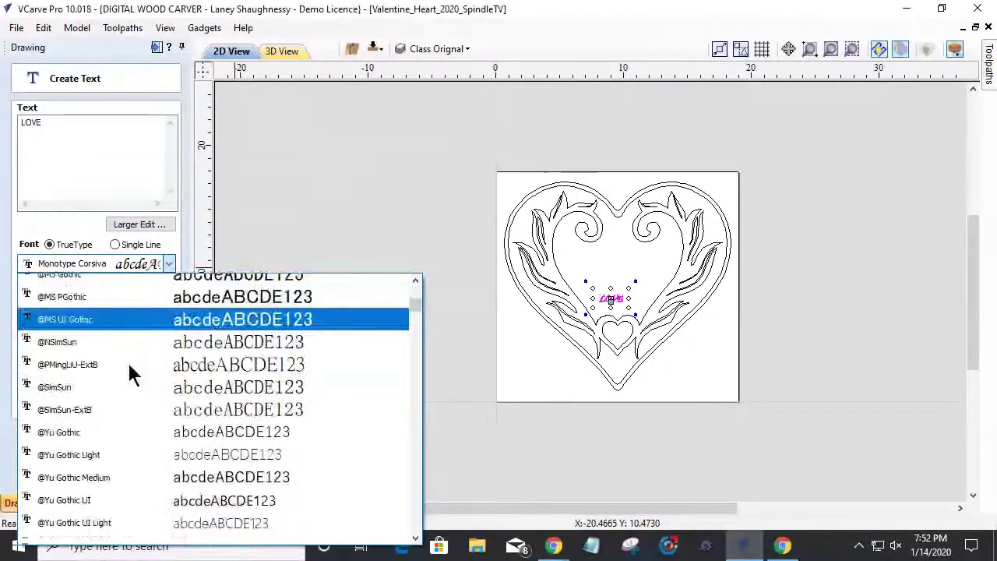
{"action": "scroll", "coordinate": [94, 382], "scroll_direction": "down", "scroll_amount": 7}
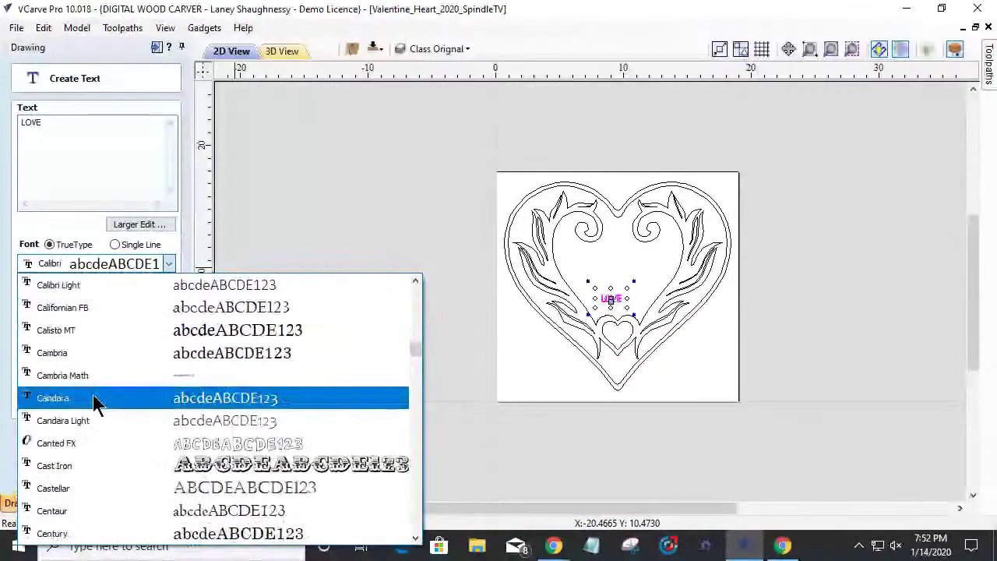
{"action": "scroll", "coordinate": [89, 413], "scroll_direction": "down", "scroll_amount": 1}
{"action": "scroll", "coordinate": [89, 425], "scroll_direction": "down", "scroll_amount": 3}
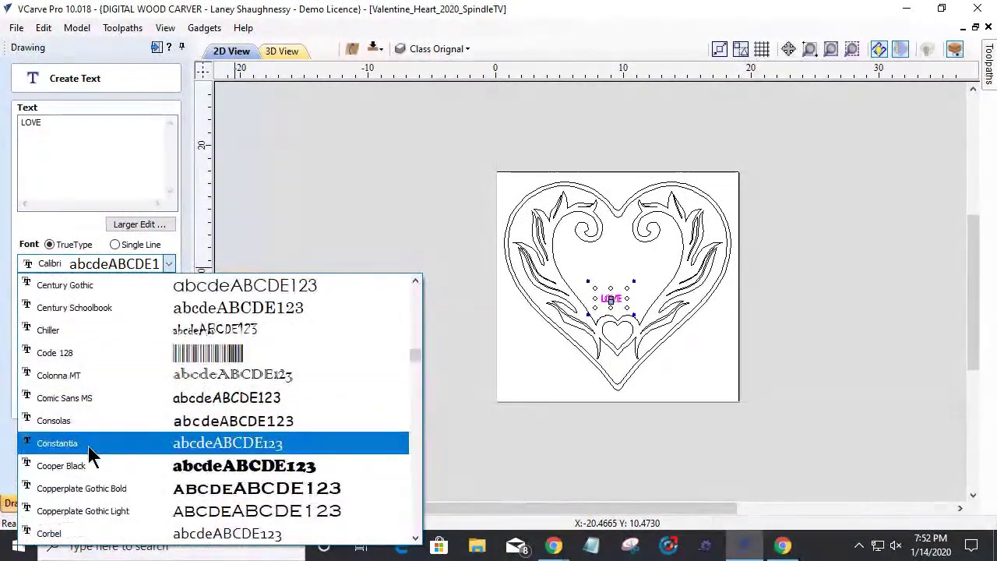
{"action": "left_click", "coordinate": [85, 466]}
Step: Make the LOVE text bold with a height of 1.5 inches and finish the text
{"action": "left_click", "coordinate": [29, 291]}
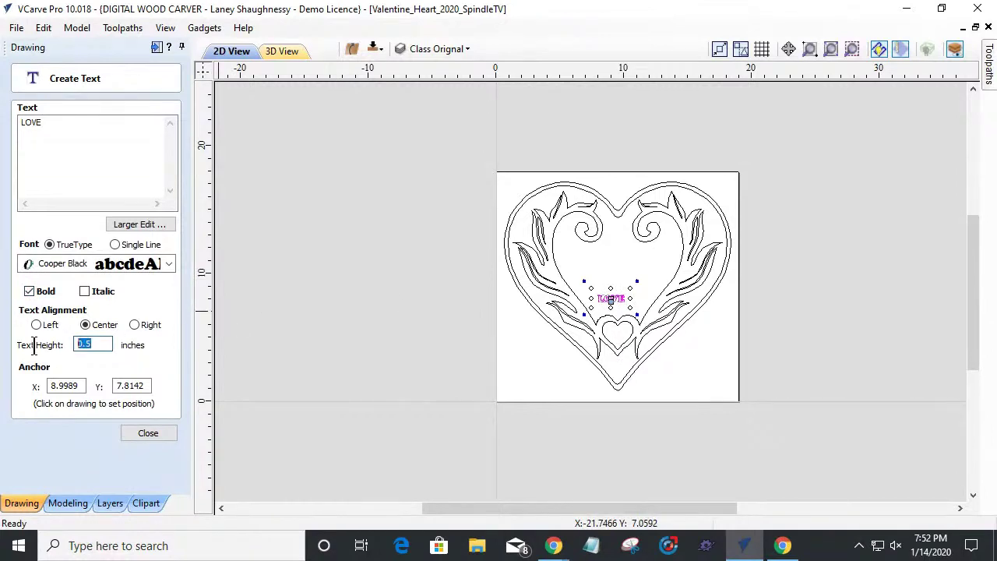
{"action": "type", "text": "1.5"}
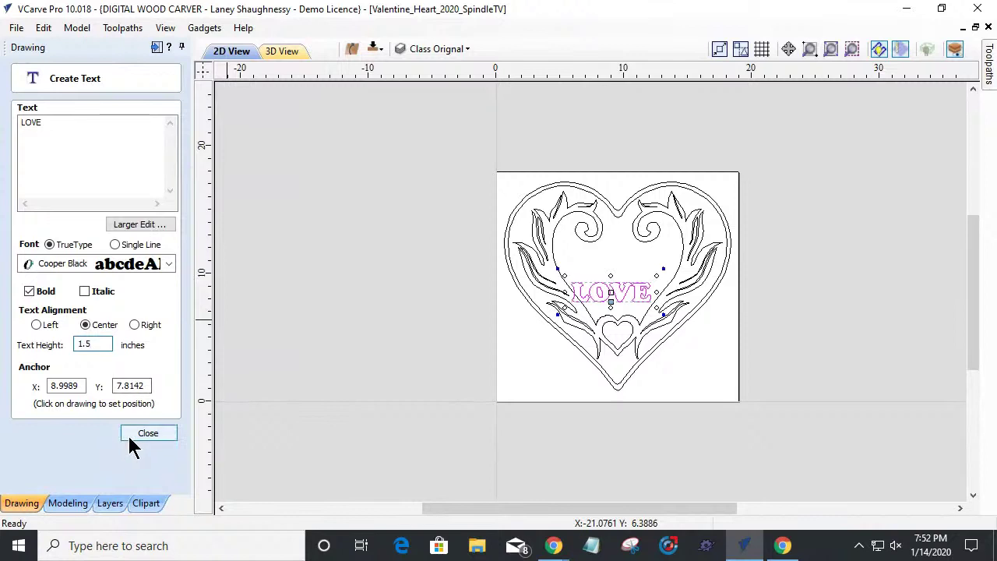
{"action": "key", "text": "Escape"}
Step: Move LOVE up, enlarge it about its center to about 9.56 by 2.80 inches to overlap both flourishes, and nudge it down slightly
{"action": "scroll", "coordinate": [628, 285], "scroll_direction": "up", "scroll_amount": 5}
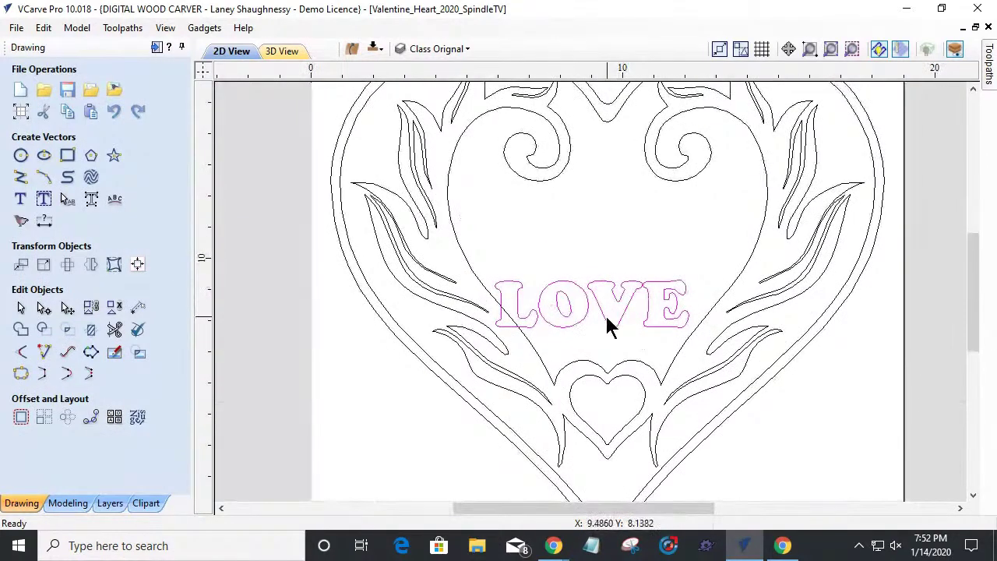
{"action": "left_click", "coordinate": [603, 320]}
{"action": "left_click_drag", "start_coordinate": [585, 305], "coordinate": [608, 229]}
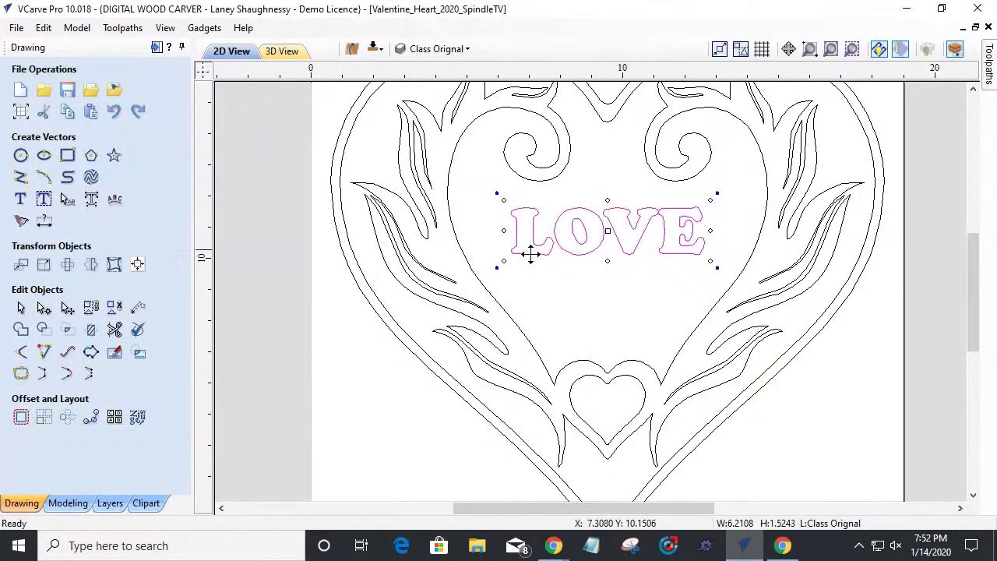
{"action": "mouse_move", "coordinate": [504, 263]}
{"action": "left_mouse_down"}
{"action": "mouse_move", "coordinate": [494, 275]}
{"action": "mouse_move", "coordinate": [518, 267]}
{"action": "left_mouse_up"}
{"action": "left_click_drag", "start_coordinate": [605, 189], "coordinate": [606, 180]}
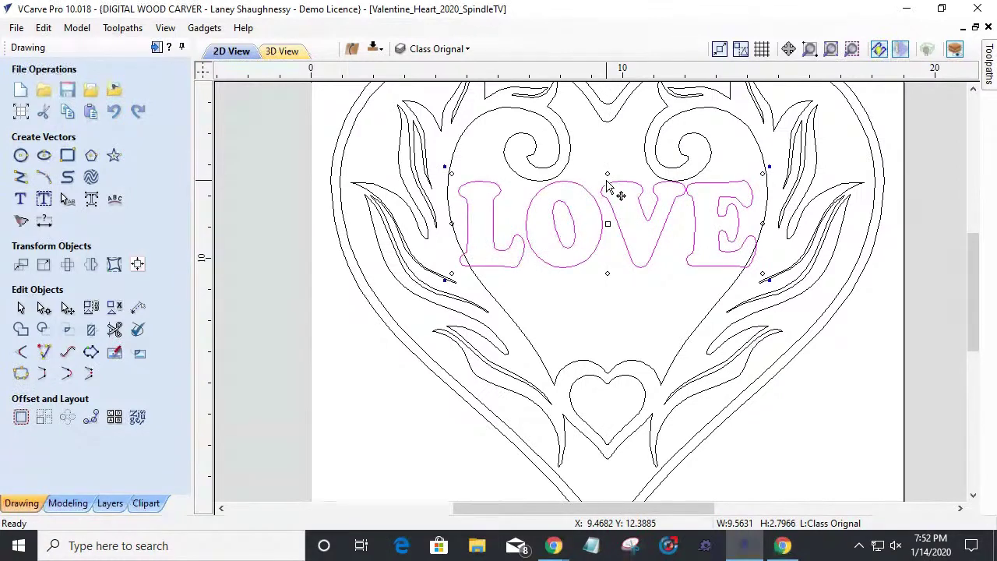
{"action": "key", "text": "Down"}
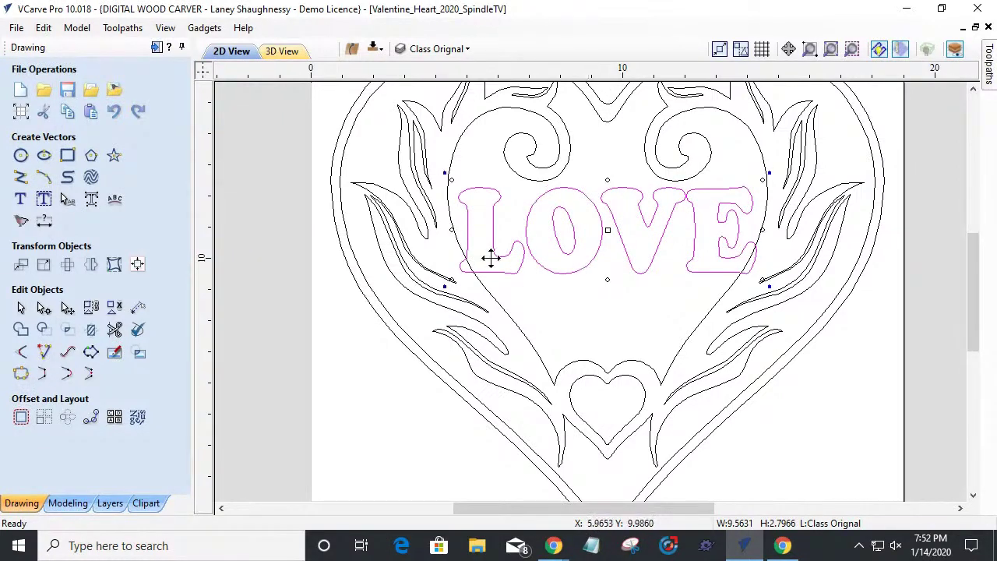
Step: Narrow LOVE symmetrically about its center to about 9.32 inches wide, keeping its height
{"action": "left_click", "coordinate": [455, 229]}
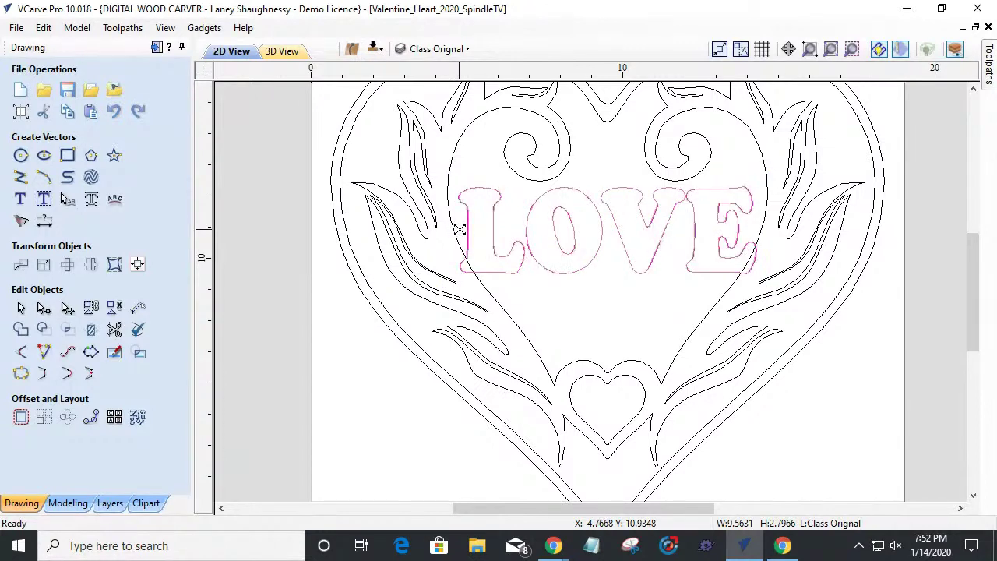
{"action": "left_click", "coordinate": [461, 230]}
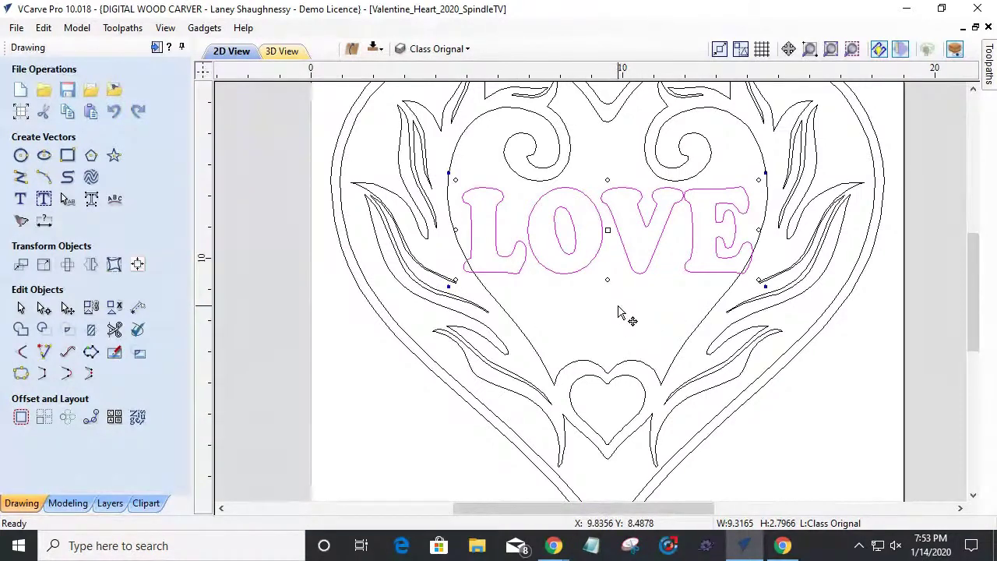
Step: Trim away the overlapping sections where the L and the E of LOVE cross the flourishes, rejoining the trimmed vectors
{"action": "left_click", "coordinate": [114, 330]}
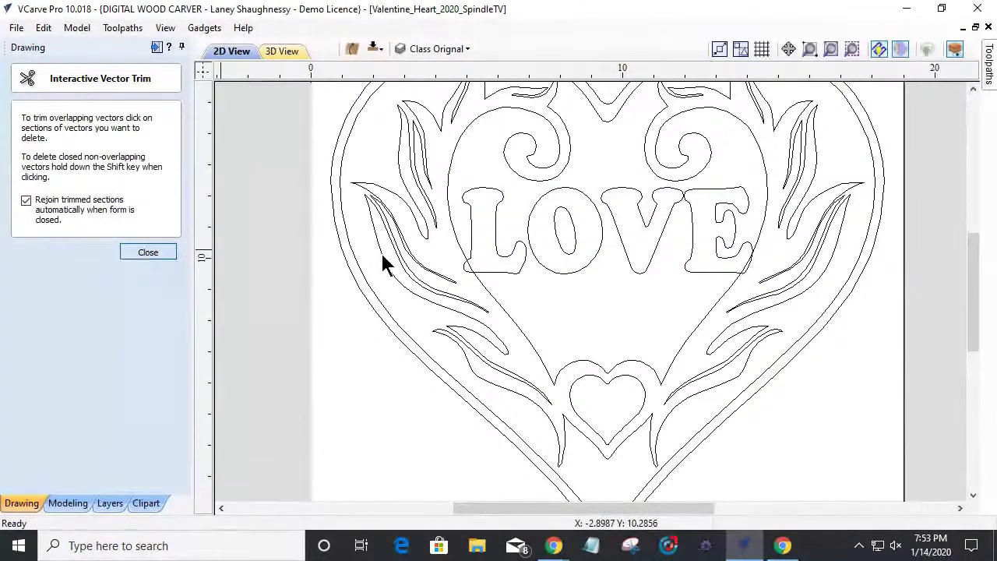
{"action": "key", "text": "Escape"}
{"action": "left_click", "coordinate": [514, 259]}
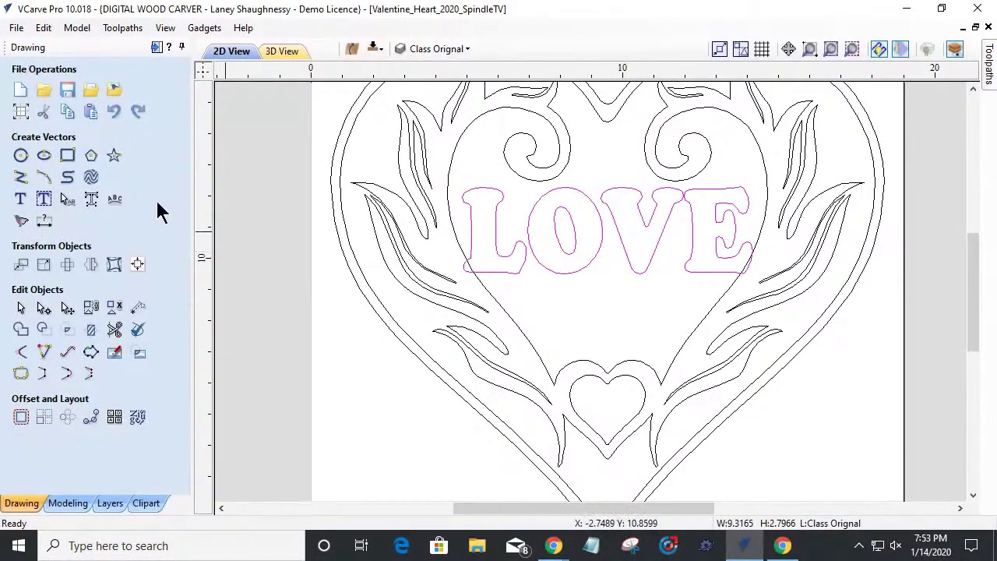
{"action": "left_click", "coordinate": [92, 308]}
{"action": "left_click", "coordinate": [473, 267]}
{"action": "key", "text": "ctrl+z"}
{"action": "scroll", "coordinate": [474, 267], "scroll_direction": "up", "scroll_amount": 5}
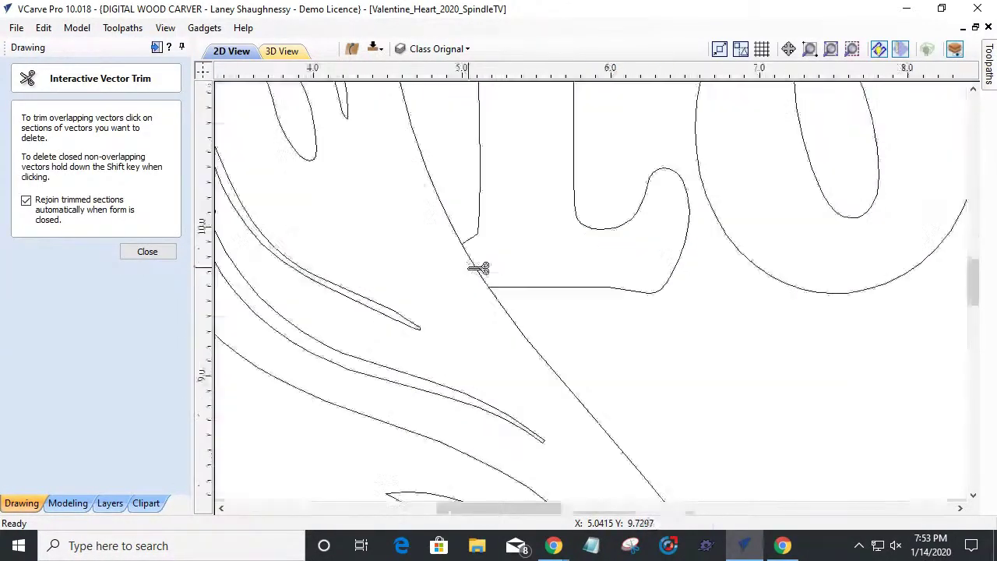
{"action": "scroll", "coordinate": [477, 267], "scroll_direction": "down", "scroll_amount": 5}
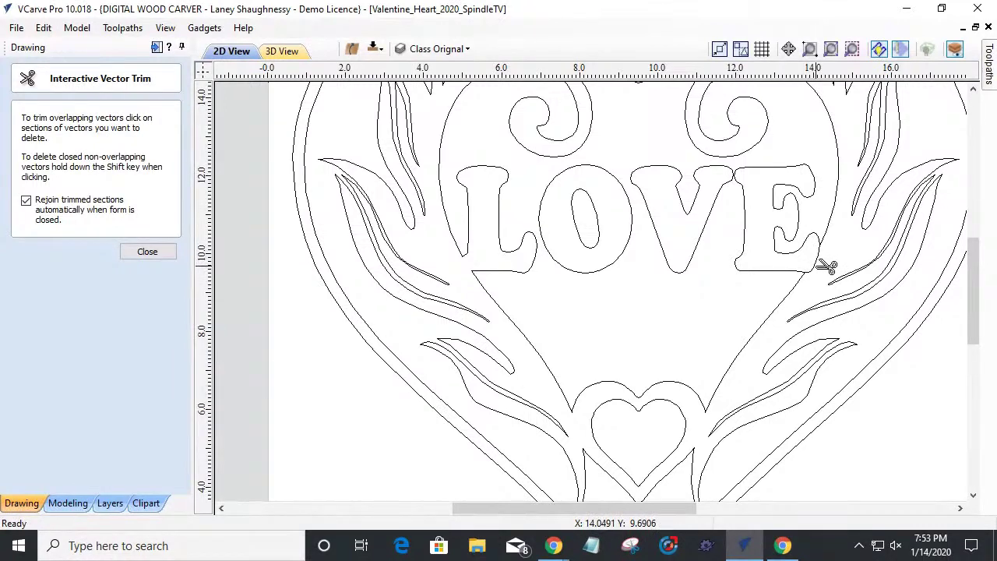
{"action": "left_click", "coordinate": [139, 257]}
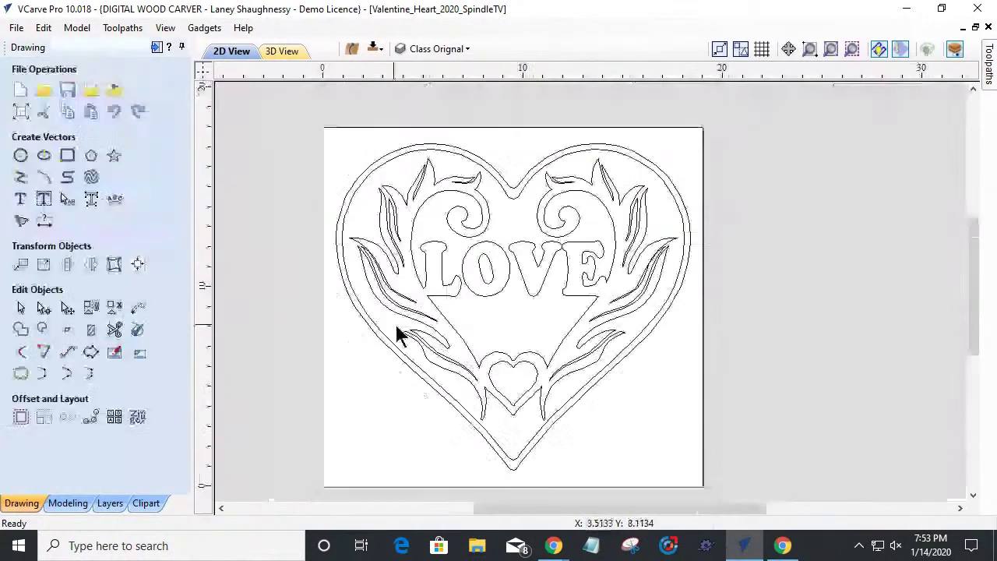
Step: Offset the outermost large heart outline outwards by 0.25 inches
{"action": "left_click", "coordinate": [506, 184]}
{"action": "left_click", "coordinate": [21, 417]}
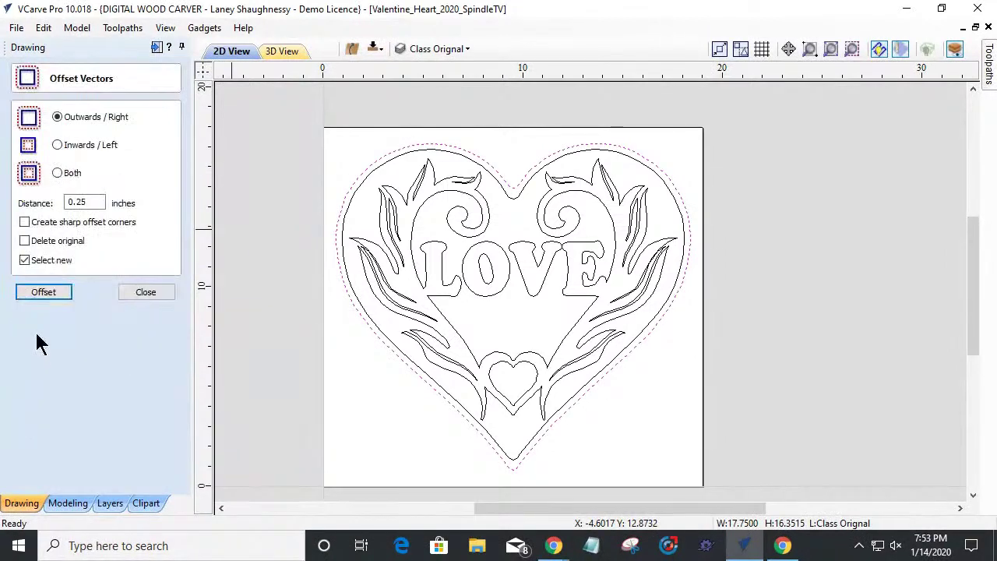
{"action": "left_click", "coordinate": [43, 292]}
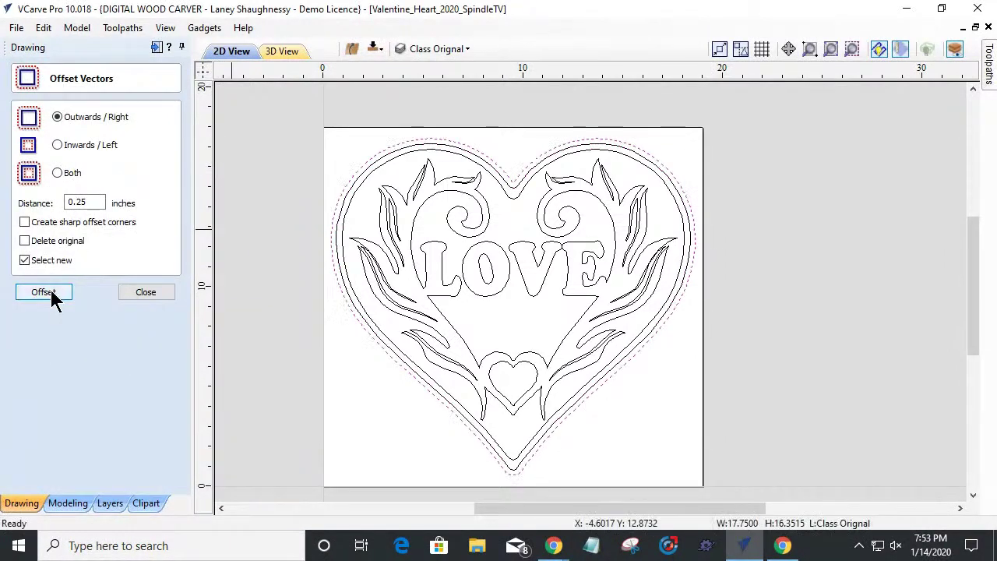
{"action": "left_click", "coordinate": [148, 294]}
Step: Draw an ellipse 3.5 by 2.0 inches, centered at X 9.5, between LOVE and the small hearts
{"action": "left_click", "coordinate": [44, 155]}
{"action": "left_click_drag", "start_coordinate": [514, 322], "coordinate": [547, 341]}
{"action": "scroll", "coordinate": [448, 323], "scroll_direction": "up", "scroll_amount": 4}
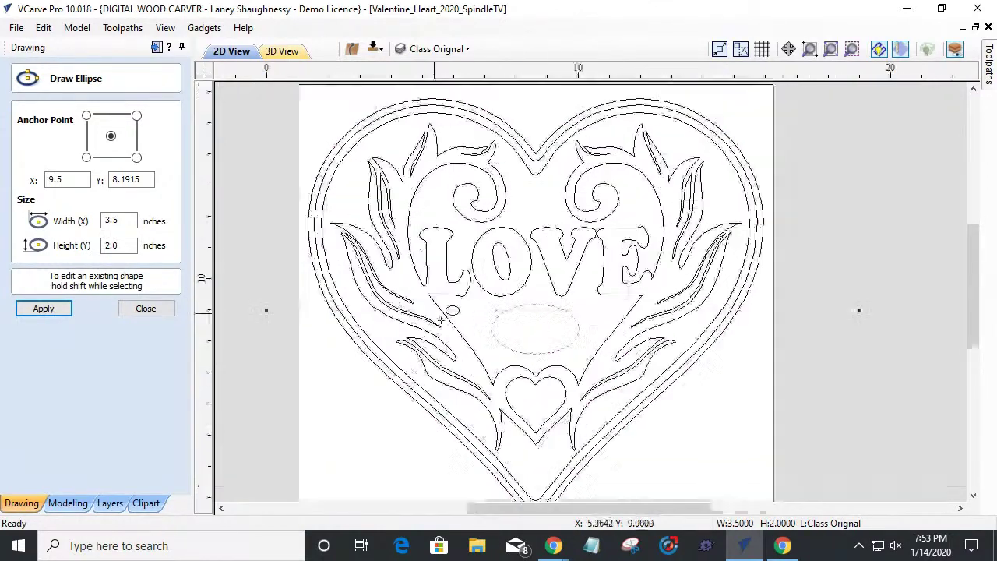
{"action": "left_click", "coordinate": [163, 314]}
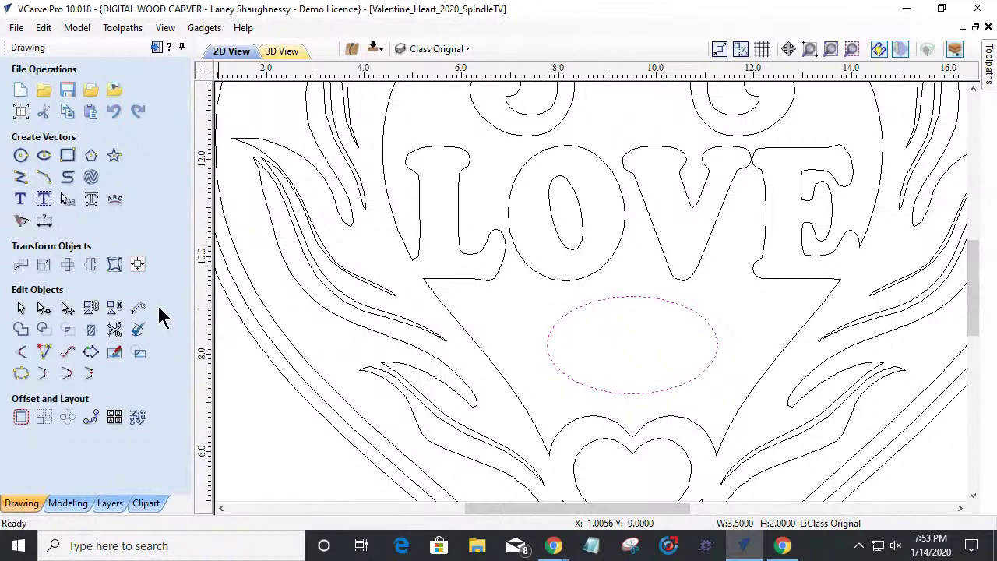
Step: Create the text "Est. 2020" in the Monotype Corsiva font
{"action": "left_click", "coordinate": [22, 200]}
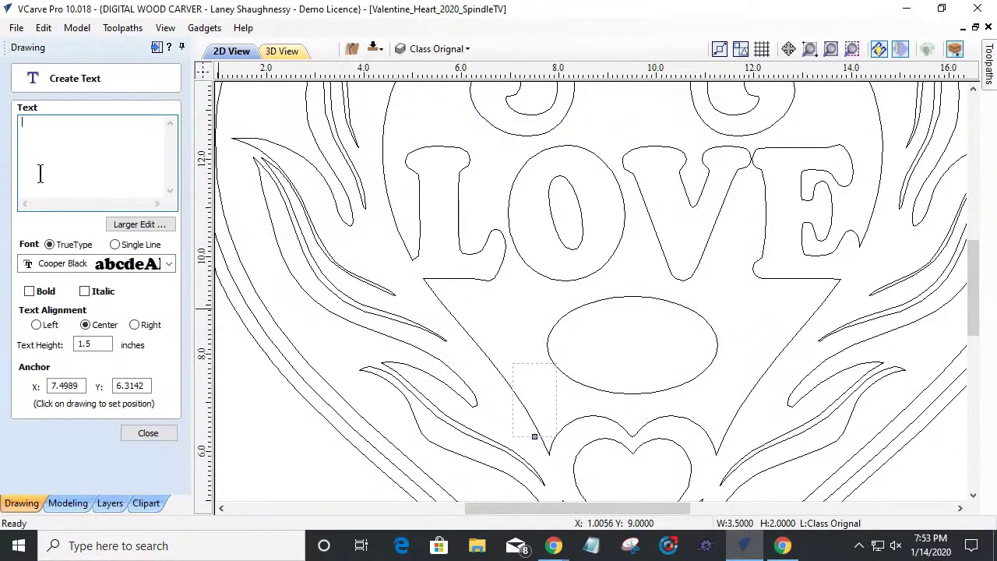
{"action": "type", "text": "Est."}
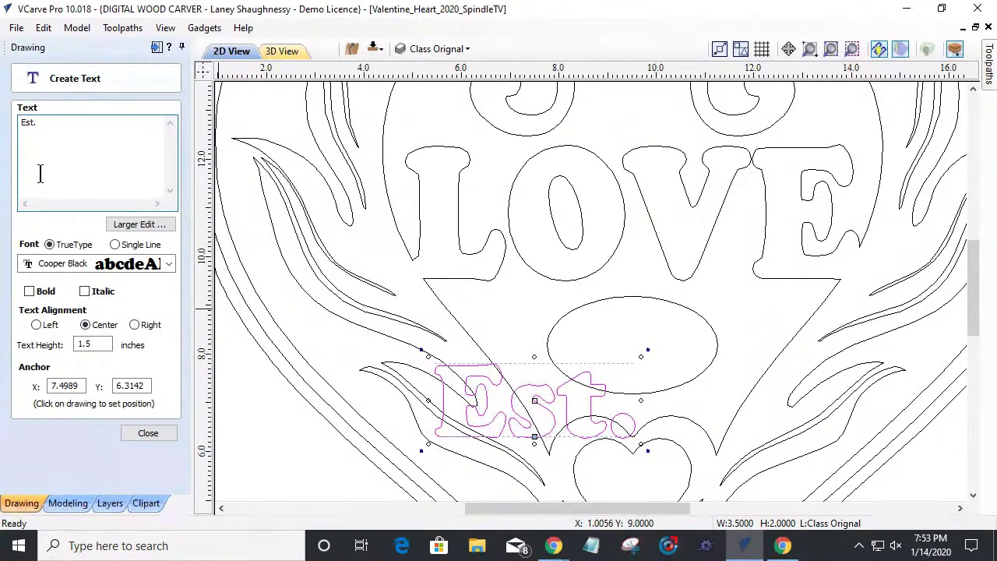
{"action": "type", "text": " 2020"}
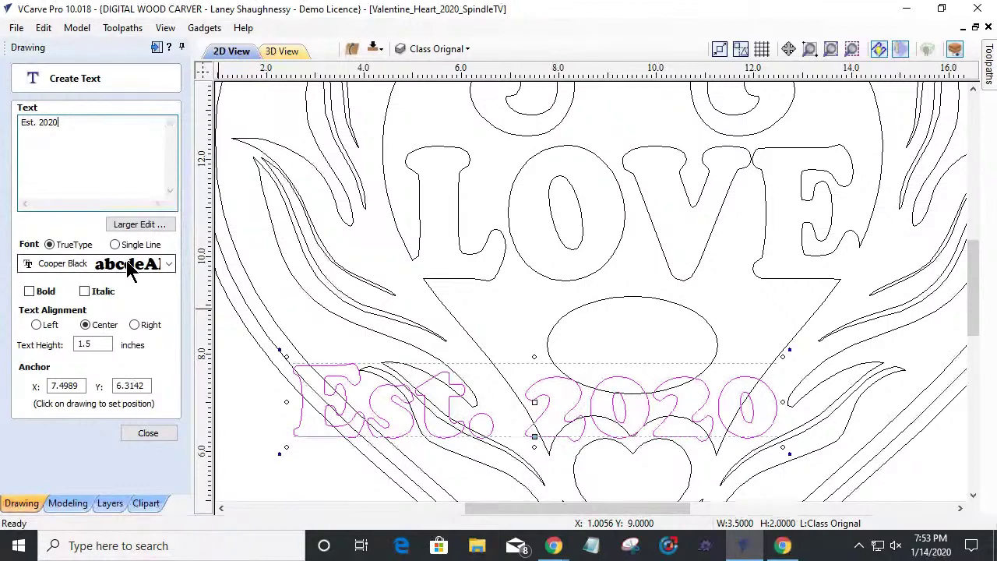
{"action": "left_click", "coordinate": [140, 264]}
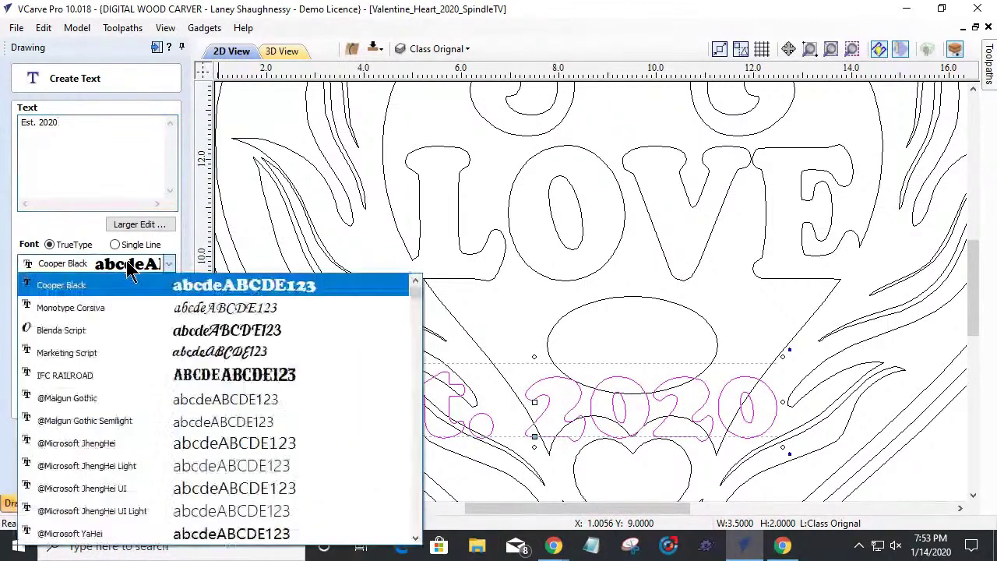
{"action": "left_click", "coordinate": [116, 308]}
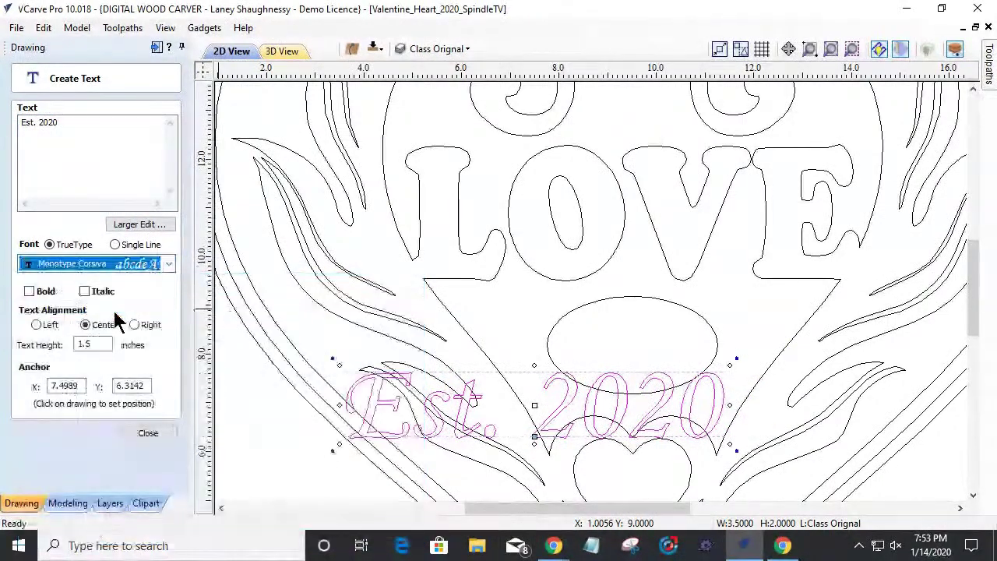
Step: Make "Est. 2020" bold with a height of 0.75 inches, move it to the middle of the ellipse, and finish the text
{"action": "left_click", "coordinate": [29, 291]}
{"action": "type", "text": ".75"}
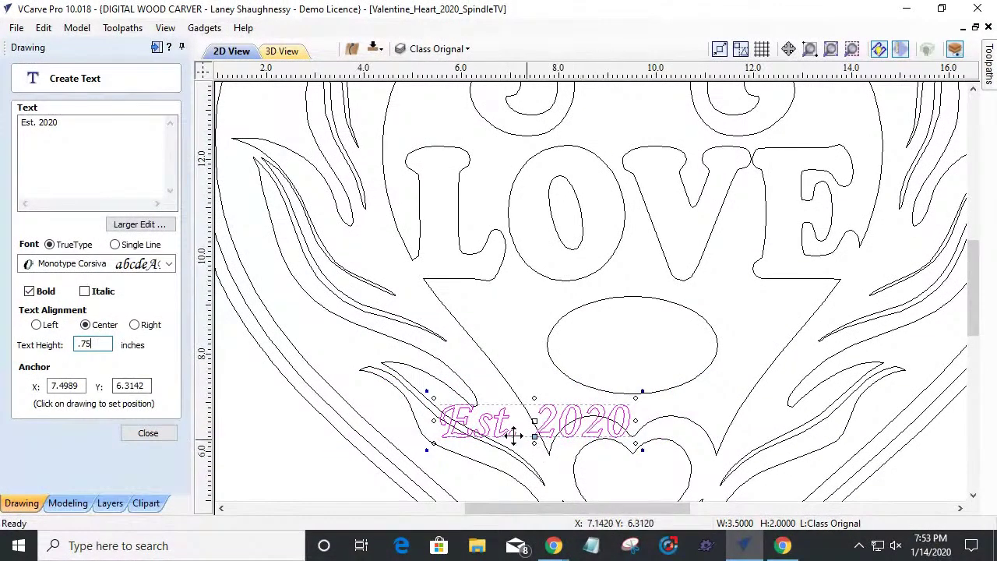
{"action": "mouse_move", "coordinate": [535, 423]}
{"action": "left_mouse_down"}
{"action": "mouse_move", "coordinate": [597, 356]}
{"action": "mouse_move", "coordinate": [634, 334]}
{"action": "mouse_move", "coordinate": [631, 343]}
{"action": "left_mouse_up"}
{"action": "left_click", "coordinate": [149, 434]}
Step: Widen the ellipse about its center to about 4.17 inches so that it encloses "Est. 2020"
{"action": "left_click", "coordinate": [569, 382]}
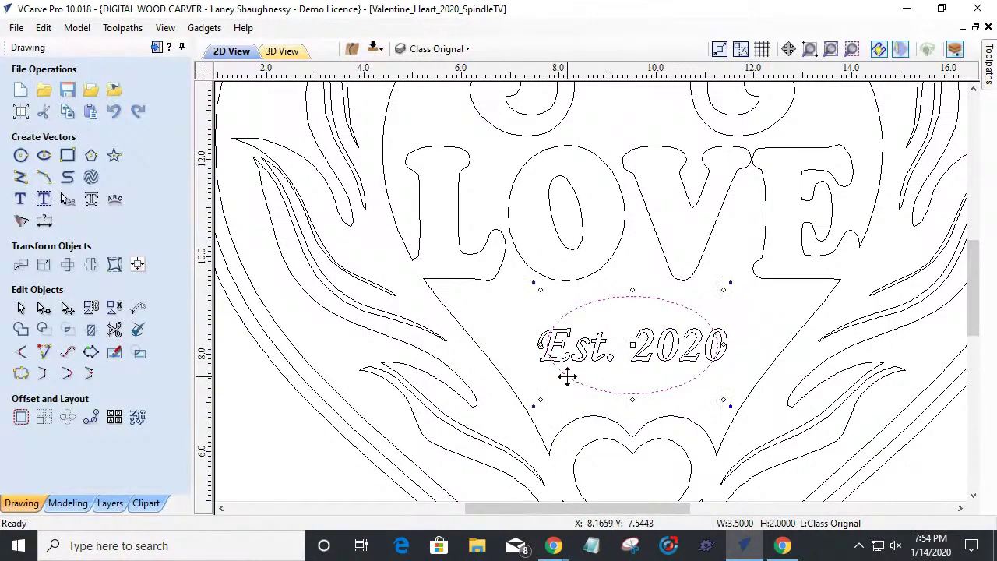
{"action": "left_click_drag", "start_coordinate": [552, 344], "coordinate": [531, 345]}
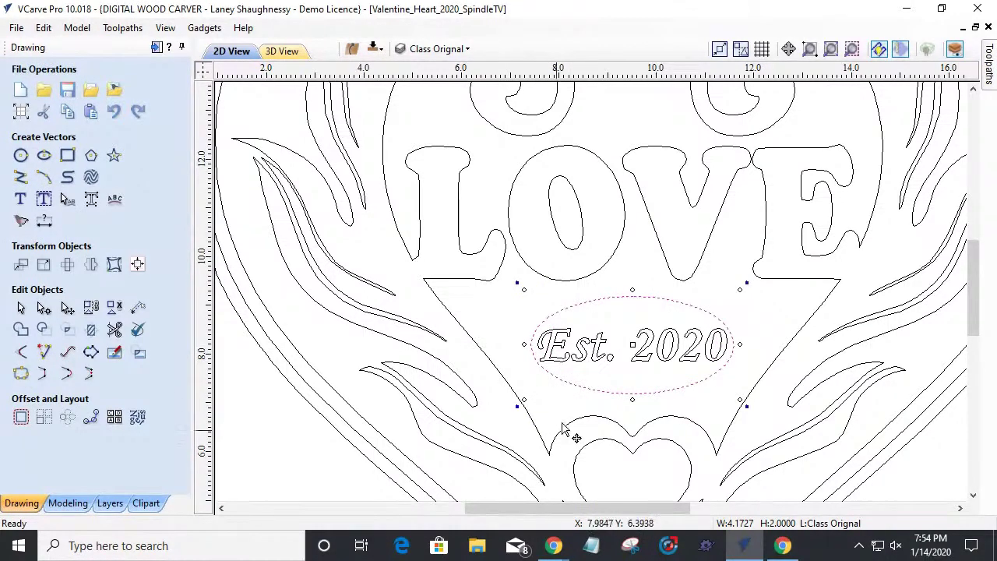
{"action": "scroll", "coordinate": [581, 401], "scroll_direction": "up", "scroll_amount": 2}
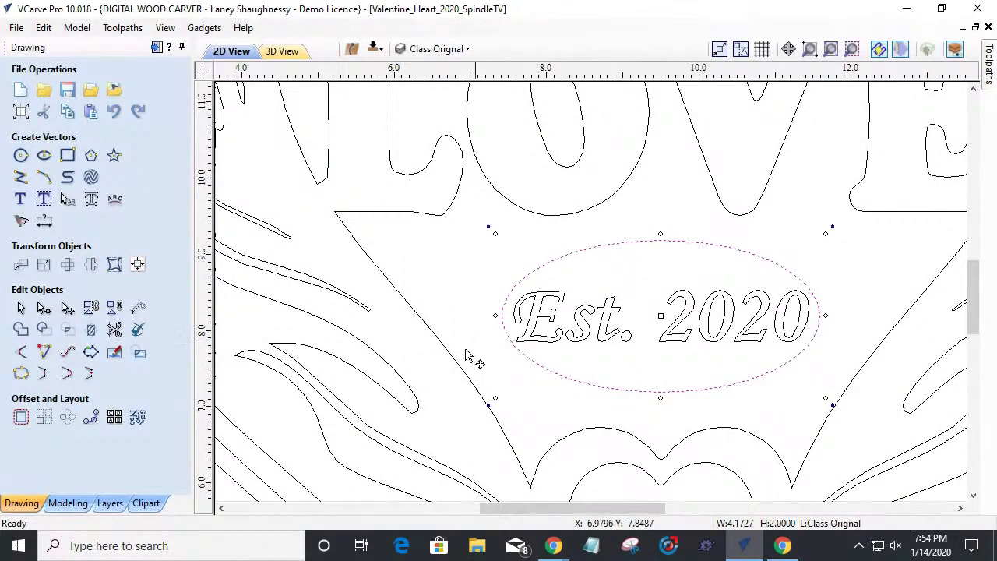
{"action": "scroll", "coordinate": [756, 285], "scroll_direction": "down", "scroll_amount": 4}
{"action": "scroll", "coordinate": [704, 371], "scroll_direction": "up", "scroll_amount": 1}
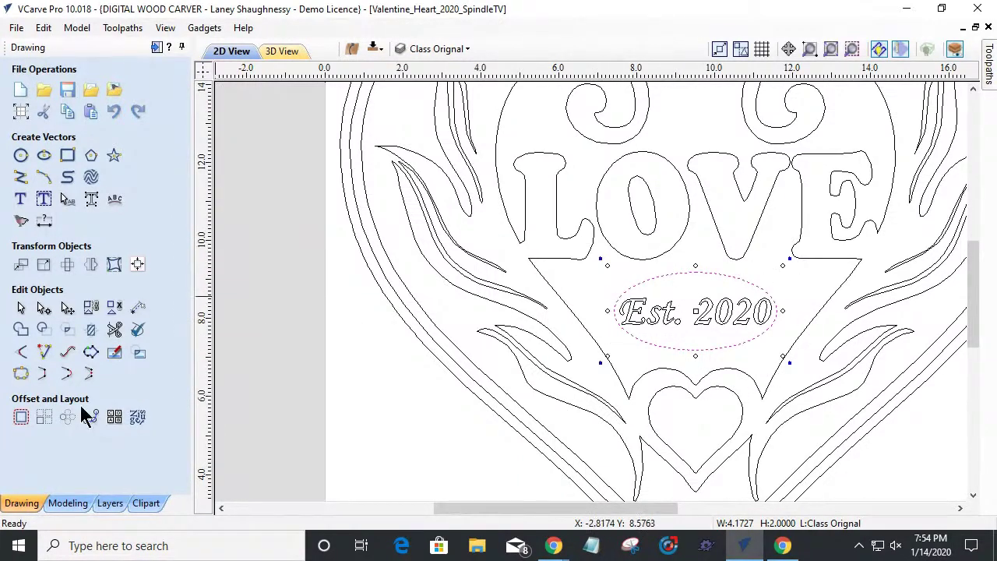
Step: Offset the ellipse around "Est. 2020" outwards by 0.125 inches
{"action": "left_click", "coordinate": [21, 417]}
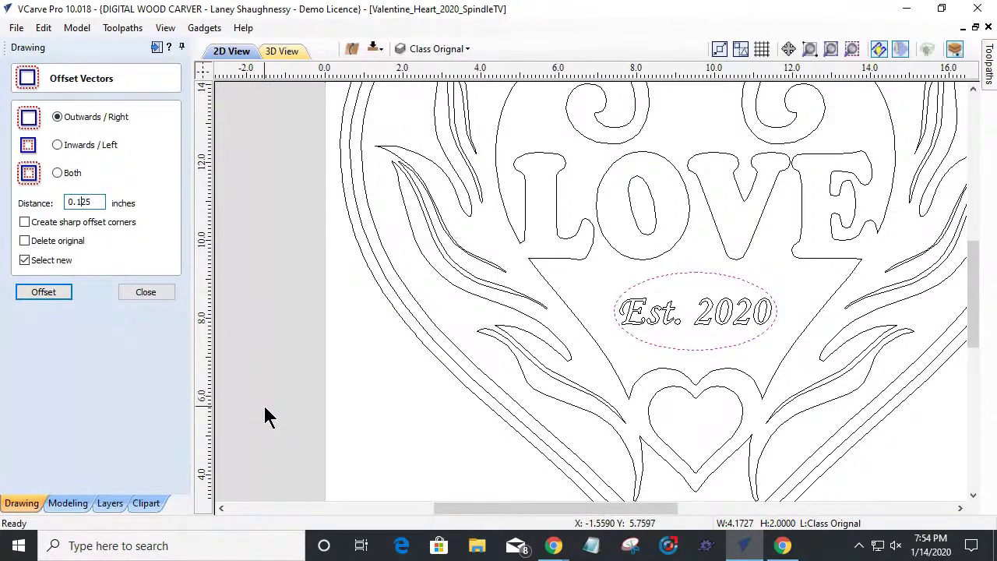
{"action": "left_click", "coordinate": [39, 295]}
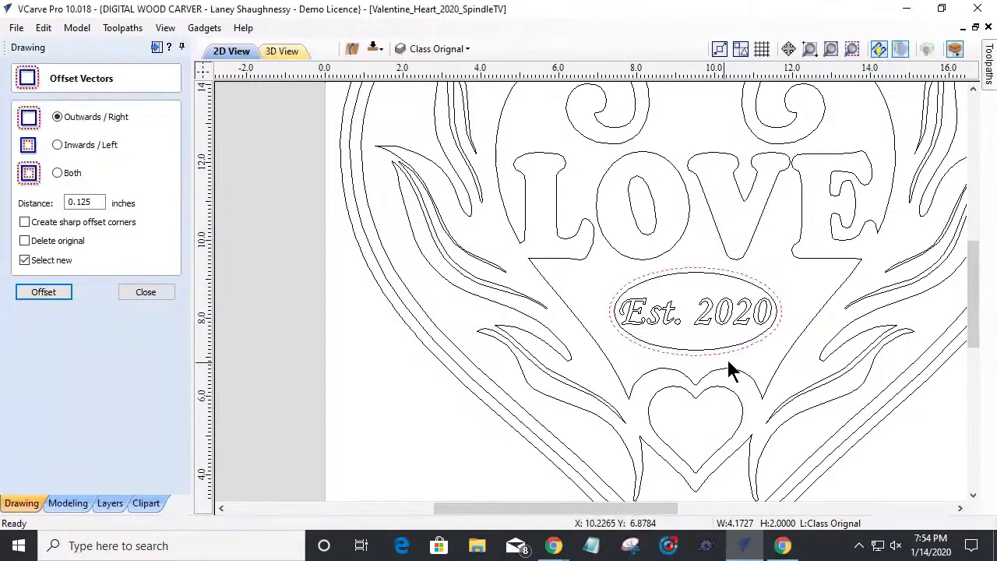
{"action": "scroll", "coordinate": [725, 366], "scroll_direction": "up", "scroll_amount": 2}
{"action": "scroll", "coordinate": [746, 346], "scroll_direction": "down", "scroll_amount": 3}
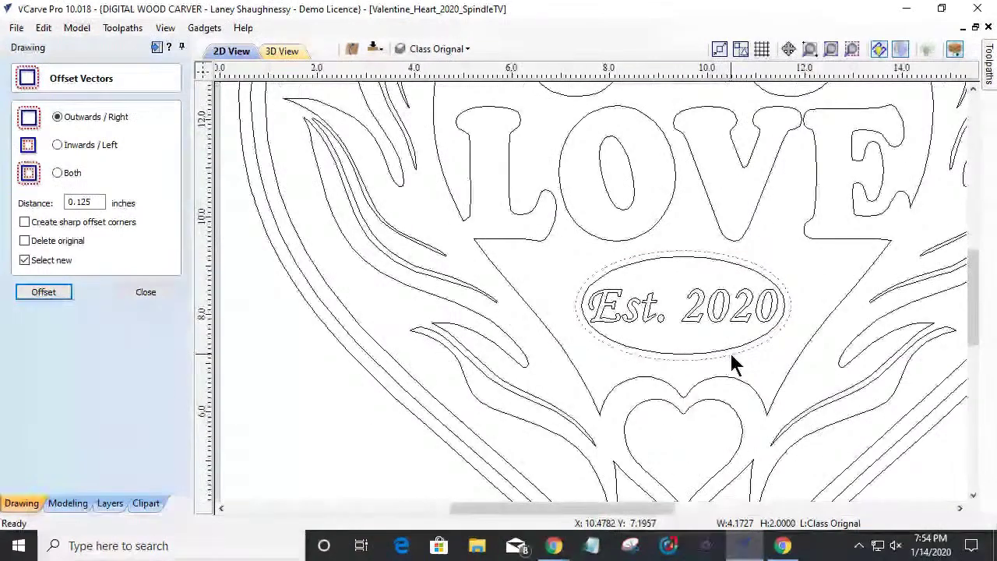
{"action": "scroll", "coordinate": [733, 363], "scroll_direction": "up", "scroll_amount": 1}
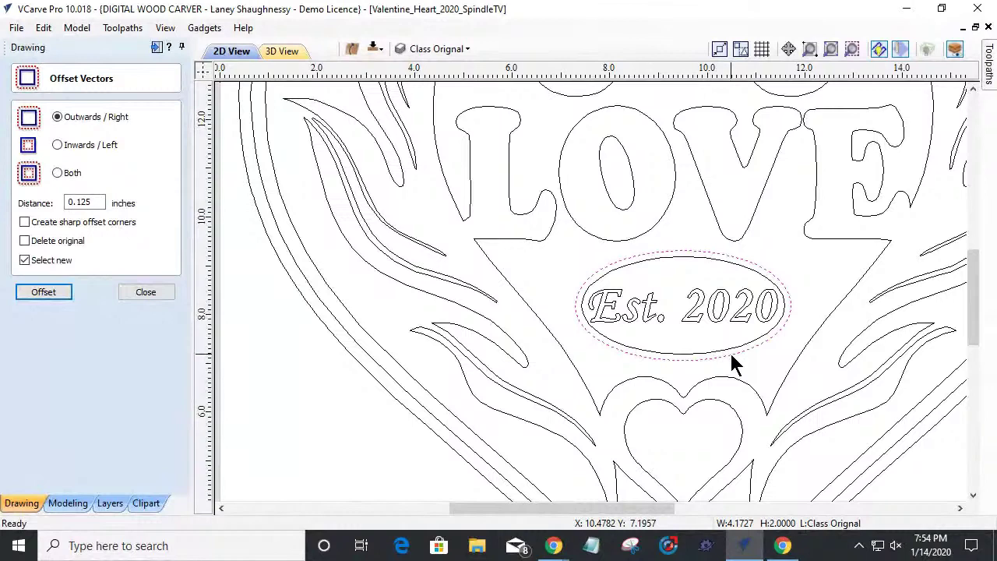
Step: Examine how the trimmed L and E join the flourishes, checking the nodes of the merged vector near the L's foot
{"action": "scroll", "coordinate": [733, 364], "scroll_direction": "down", "scroll_amount": 2}
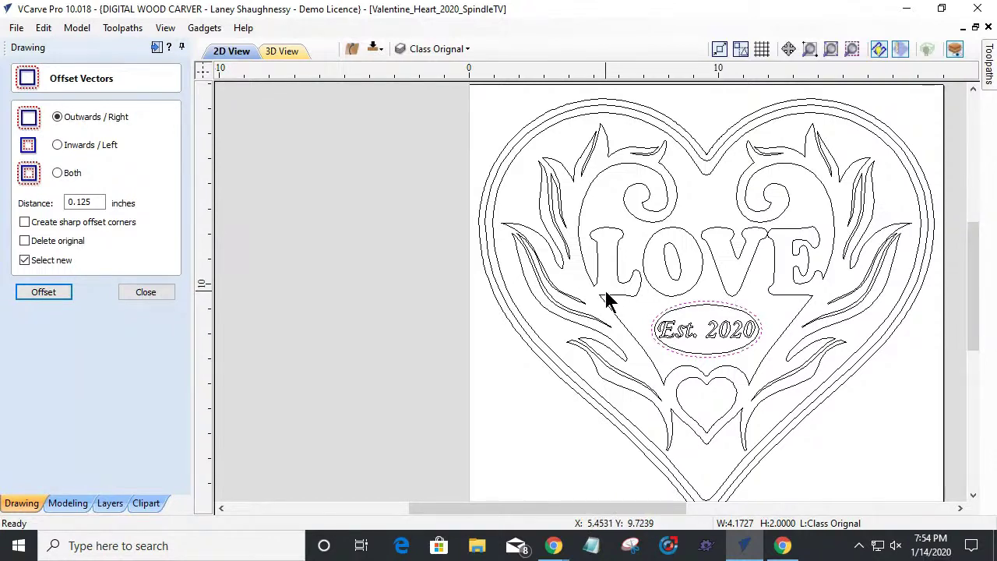
{"action": "scroll", "coordinate": [607, 299], "scroll_direction": "up", "scroll_amount": 2}
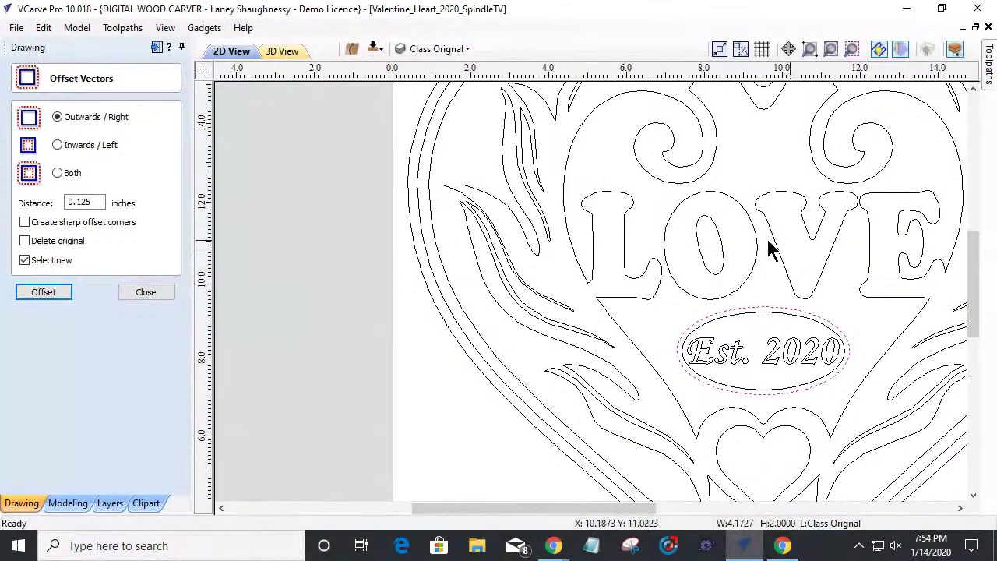
{"action": "left_click_drag", "start_coordinate": [810, 255], "coordinate": [710, 243]}
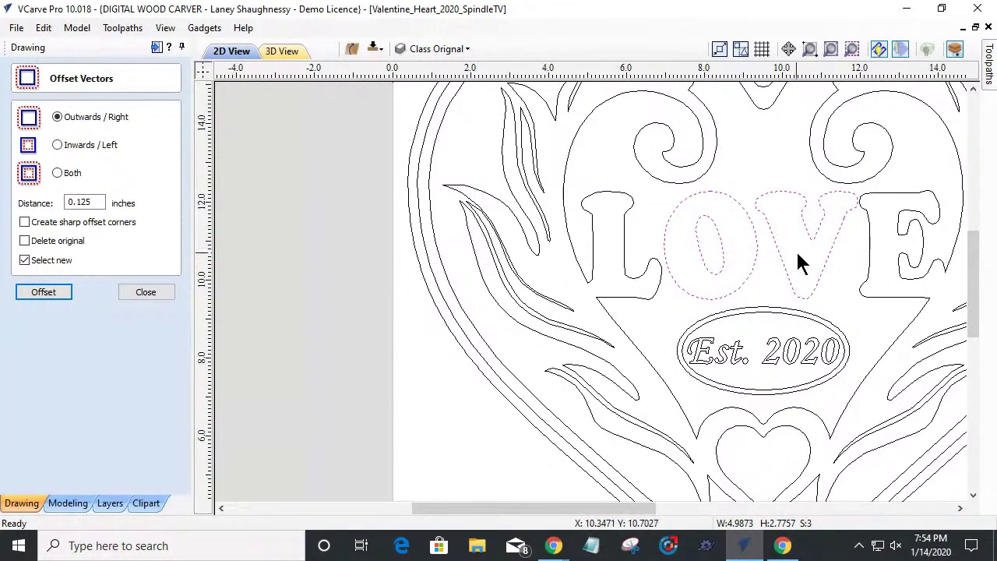
{"action": "key", "text": "ctrl+i"}
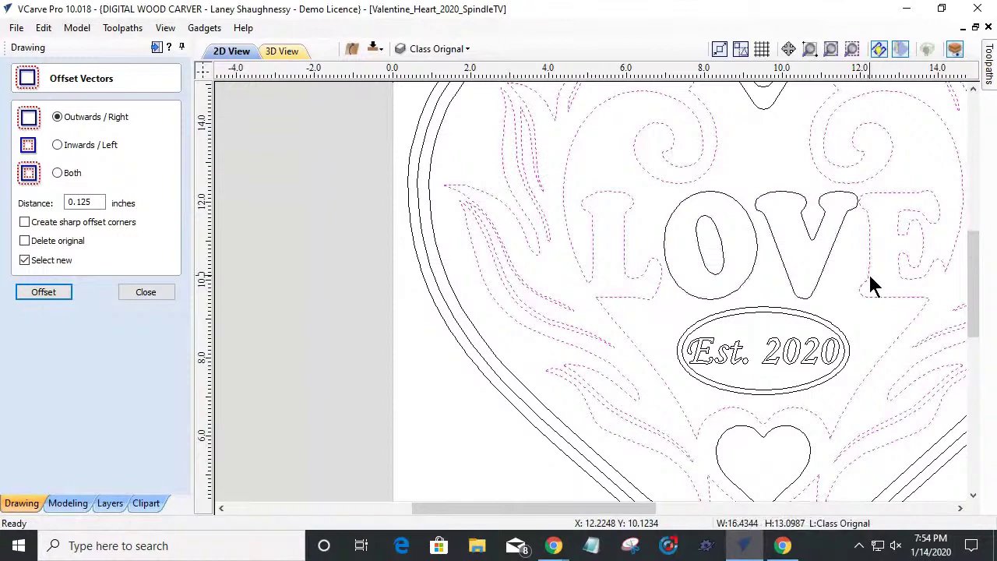
{"action": "left_click", "coordinate": [132, 295]}
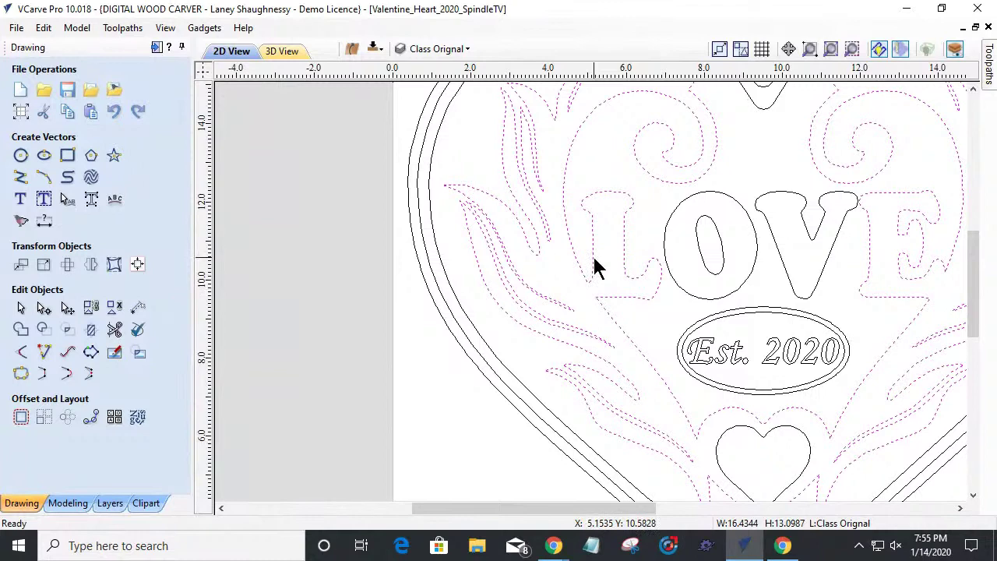
{"action": "left_click", "coordinate": [43, 308]}
{"action": "scroll", "coordinate": [586, 281], "scroll_direction": "up", "scroll_amount": 4}
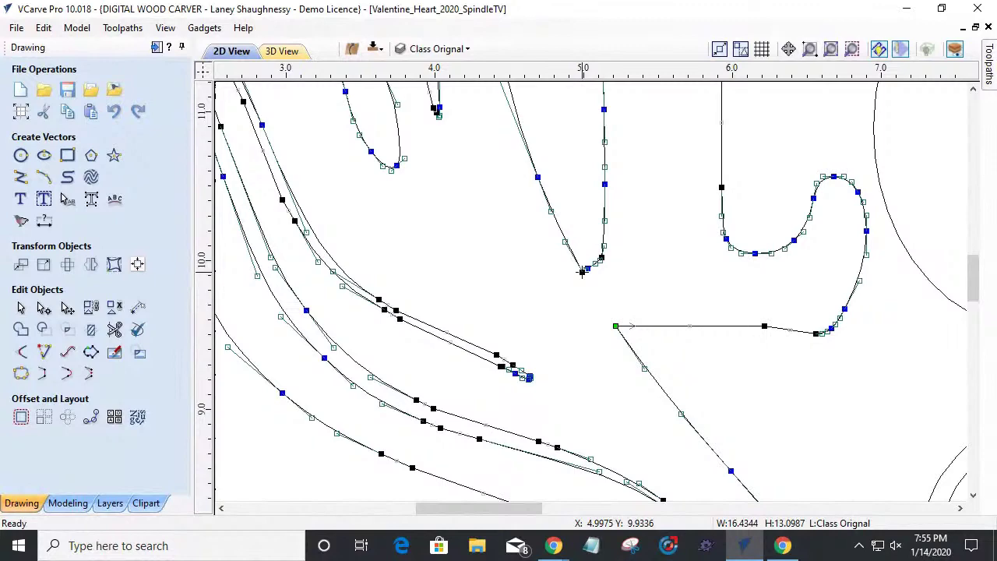
{"action": "scroll", "coordinate": [585, 268], "scroll_direction": "down", "scroll_amount": 4}
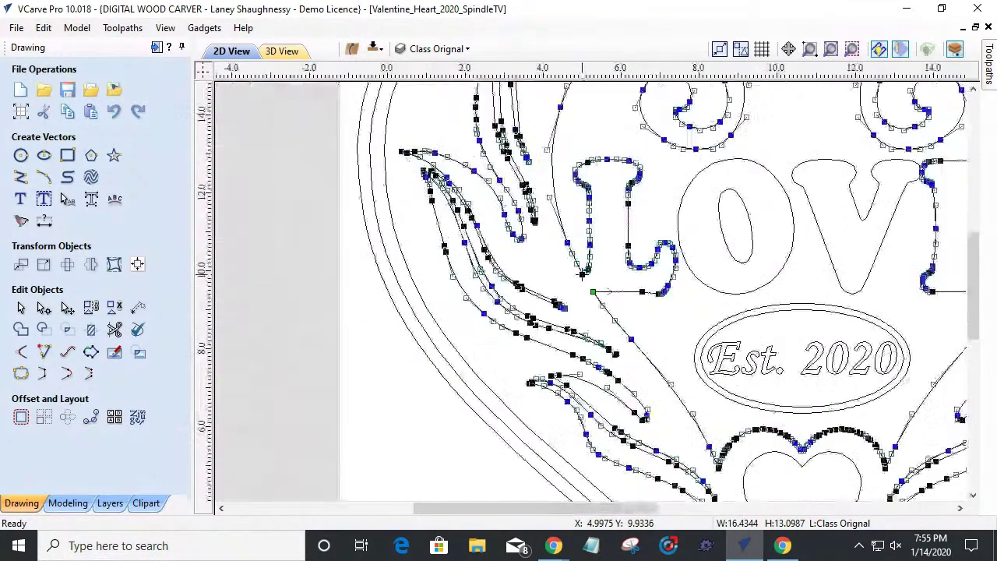
Step: Undo the ellipse and its offset, the "Est. 2020" text, the large heart's latest offset, and the trimming of LOVE
{"action": "left_click", "coordinate": [642, 305]}
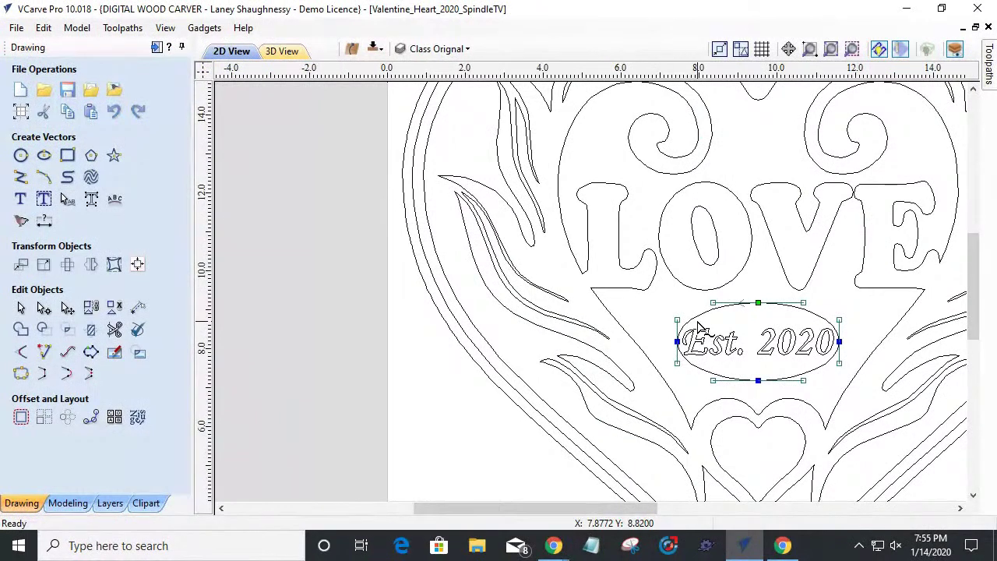
{"action": "key", "text": "ctrl+z"}
{"action": "key", "text": "ctrl+z"}
{"action": "key", "text": "ctrl+z"}
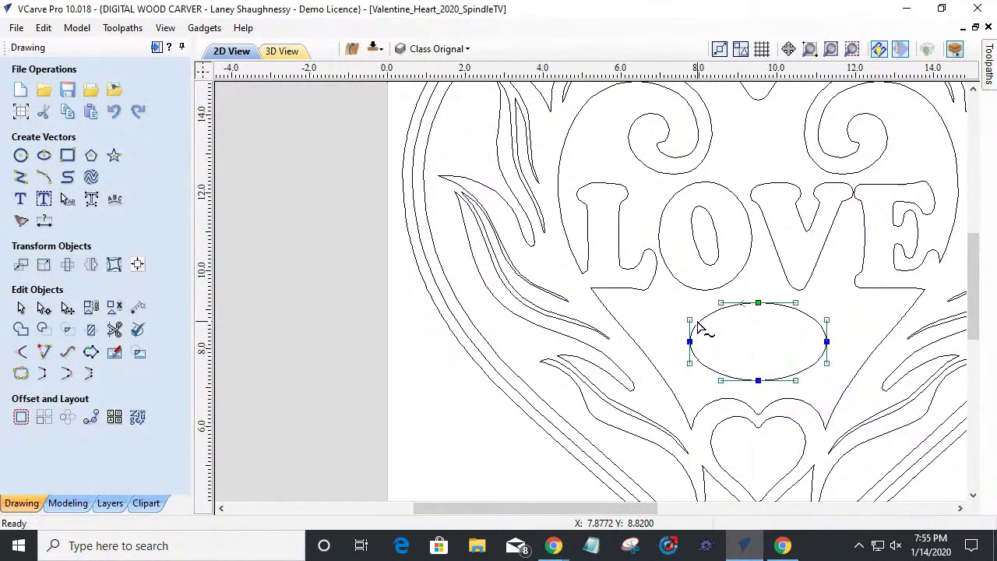
{"action": "key", "text": "ctrl+z"}
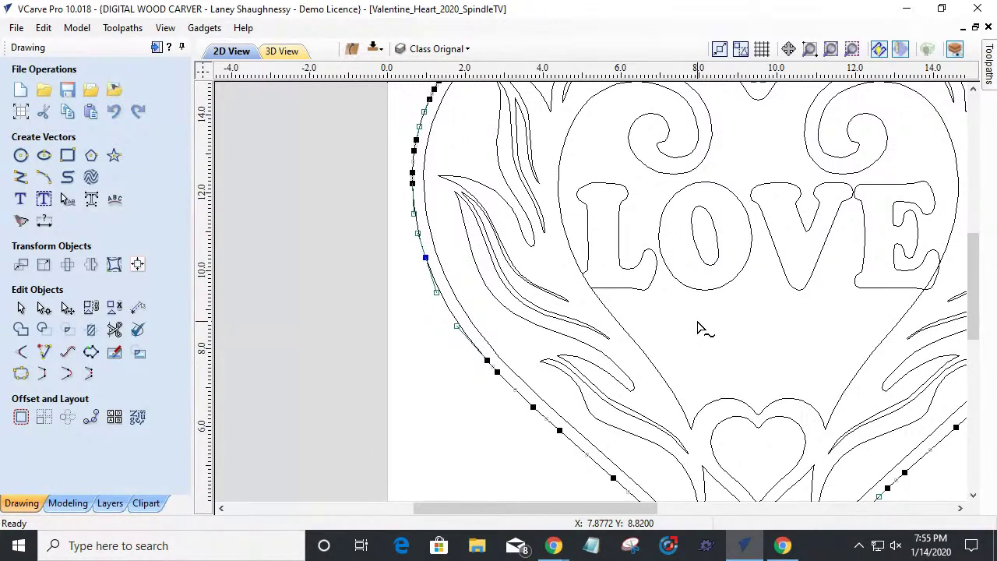
Step: Nudge the E of LOVE slightly right to open a gap between it and the V
{"action": "left_click", "coordinate": [840, 211]}
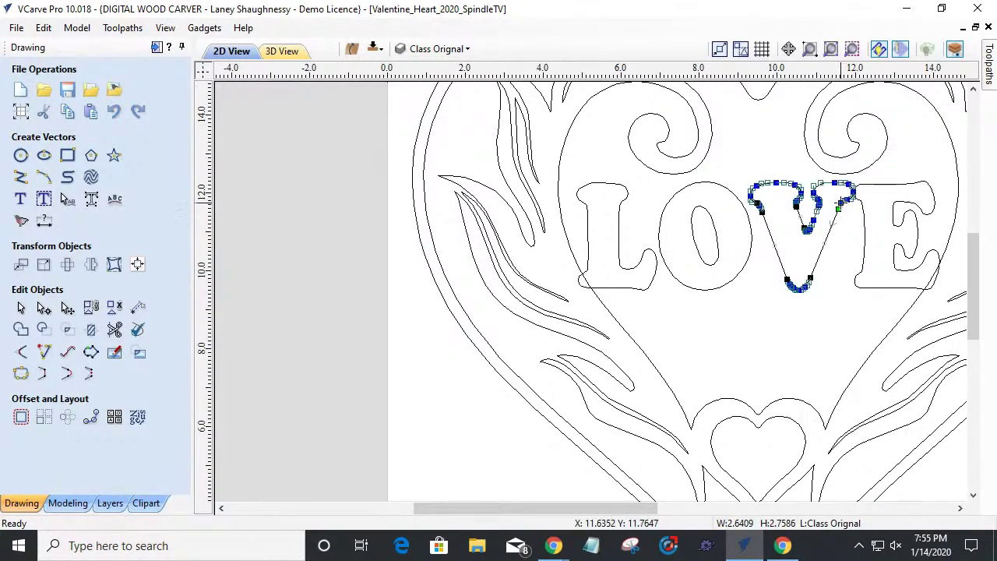
{"action": "left_click", "coordinate": [20, 308]}
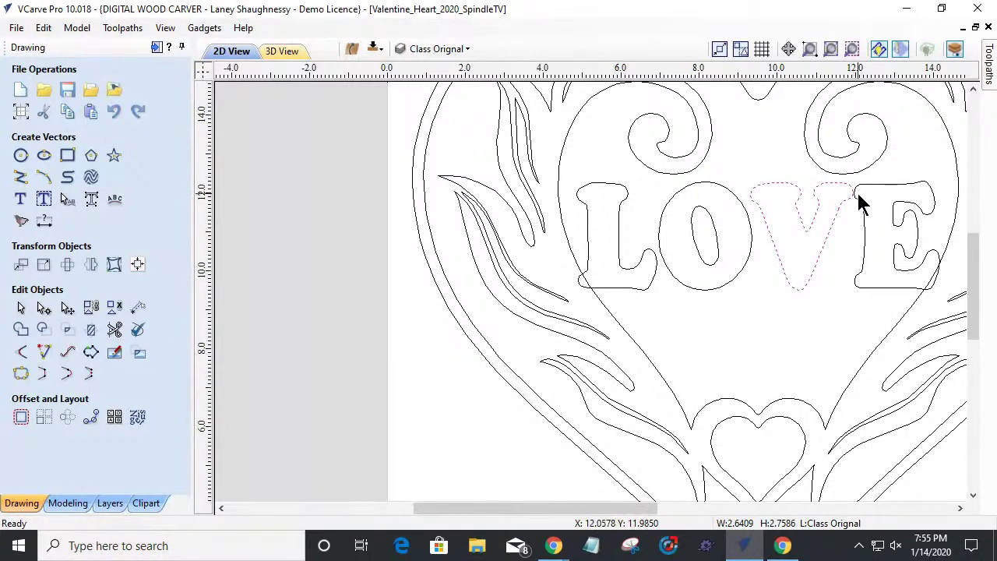
{"action": "left_click", "coordinate": [859, 209]}
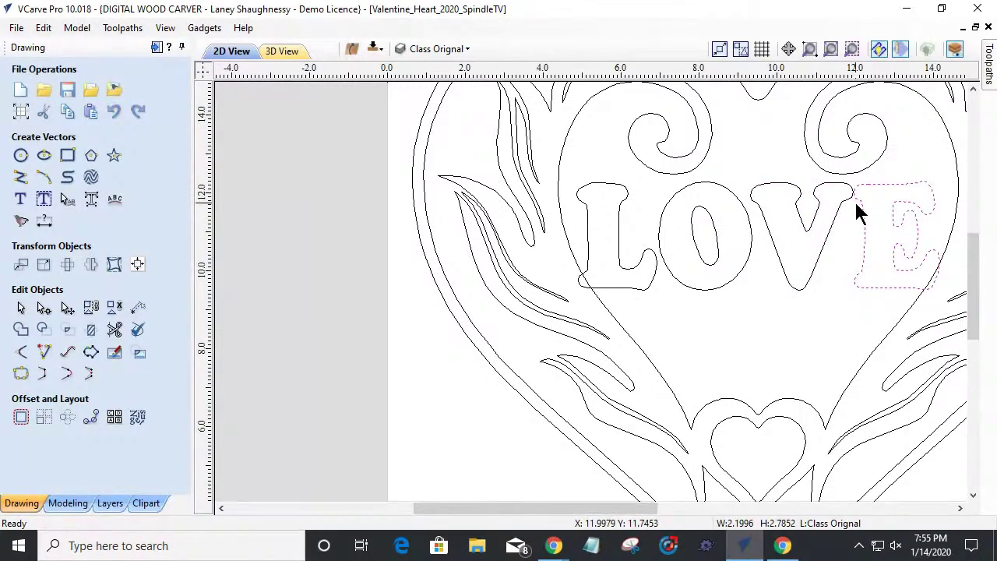
{"action": "key", "text": "Right"}
{"action": "key", "text": "Right"}
{"action": "key", "text": "Right"}
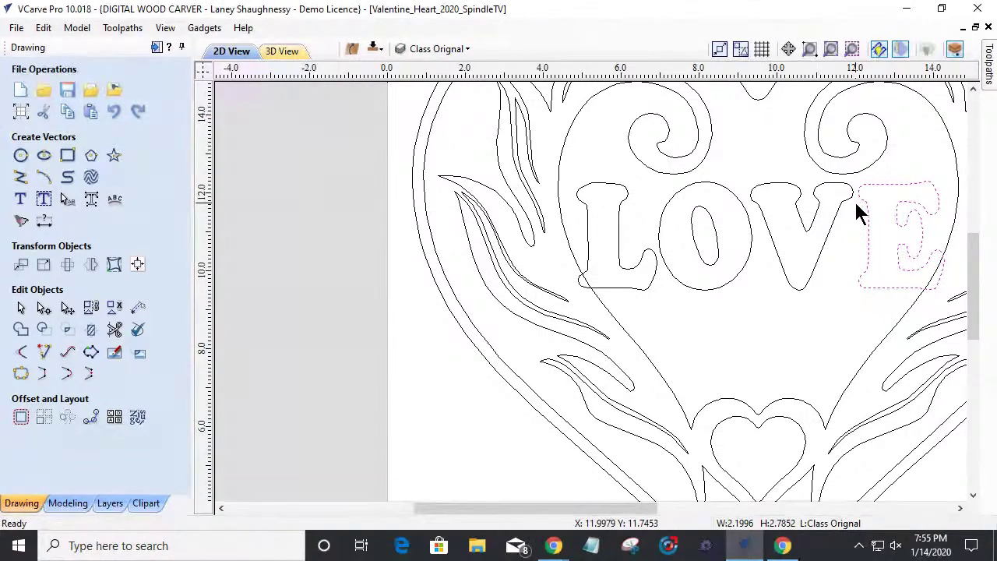
Step: Select all the LOVE letters and center them horizontally in the material
{"action": "left_click_drag", "start_coordinate": [915, 232], "coordinate": [605, 252]}
{"action": "left_click", "coordinate": [137, 264]}
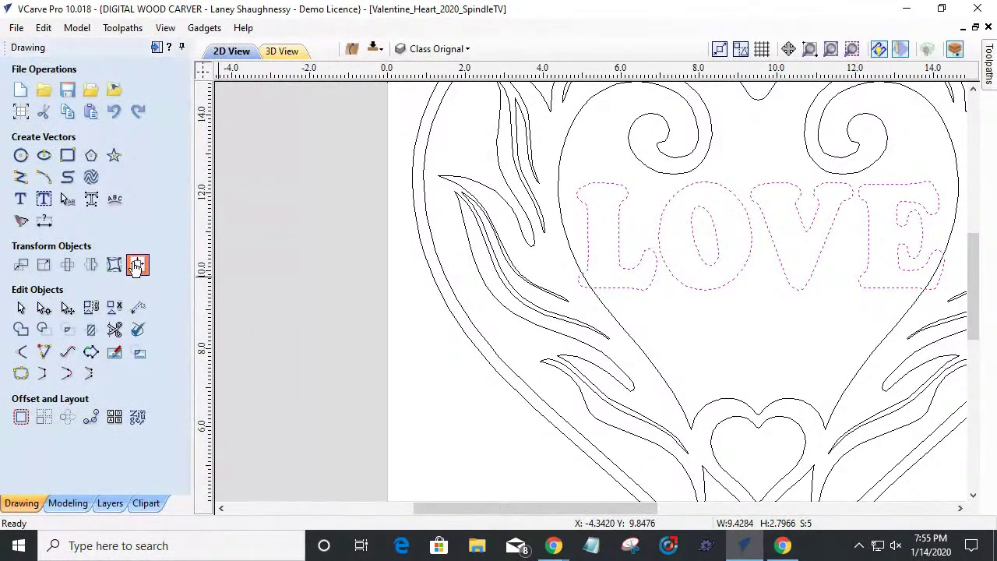
{"action": "left_click", "coordinate": [54, 131]}
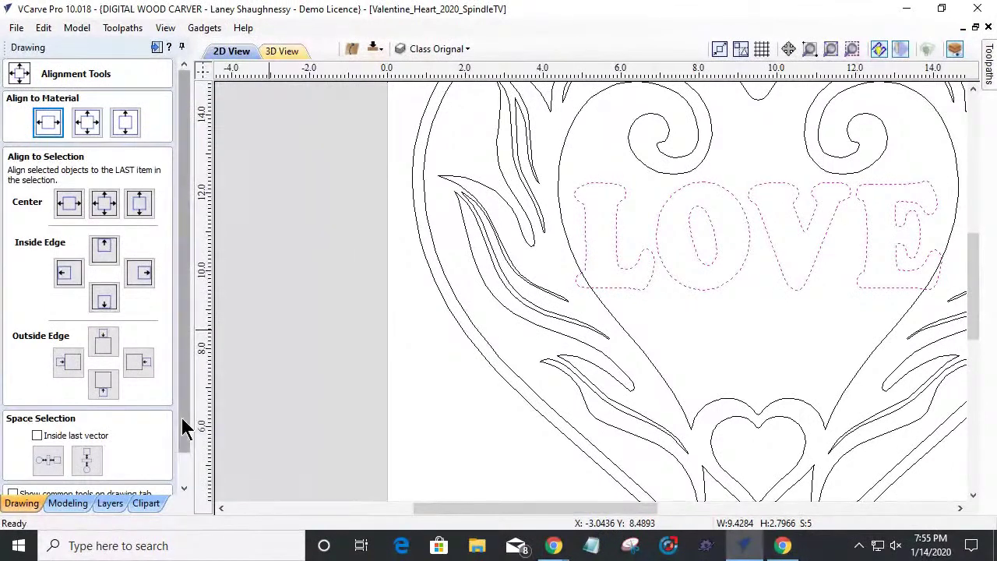
{"action": "scroll", "coordinate": [184, 427], "scroll_direction": "down", "scroll_amount": 2}
{"action": "left_click", "coordinate": [140, 483]}
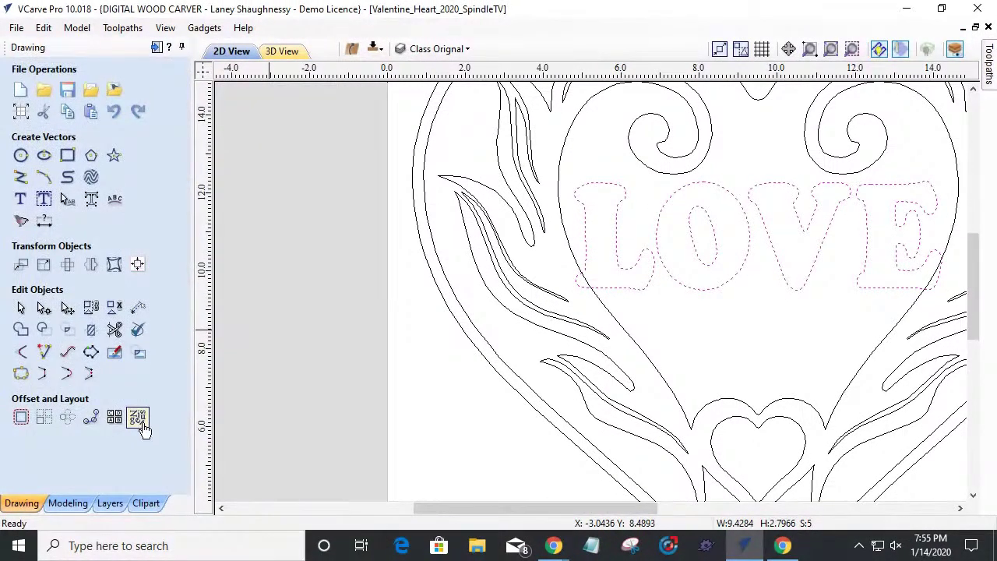
Step: Trim the overlapping sections where the L and E cross the flourishes, rejoining the trimmed vectors
{"action": "left_click", "coordinate": [115, 333]}
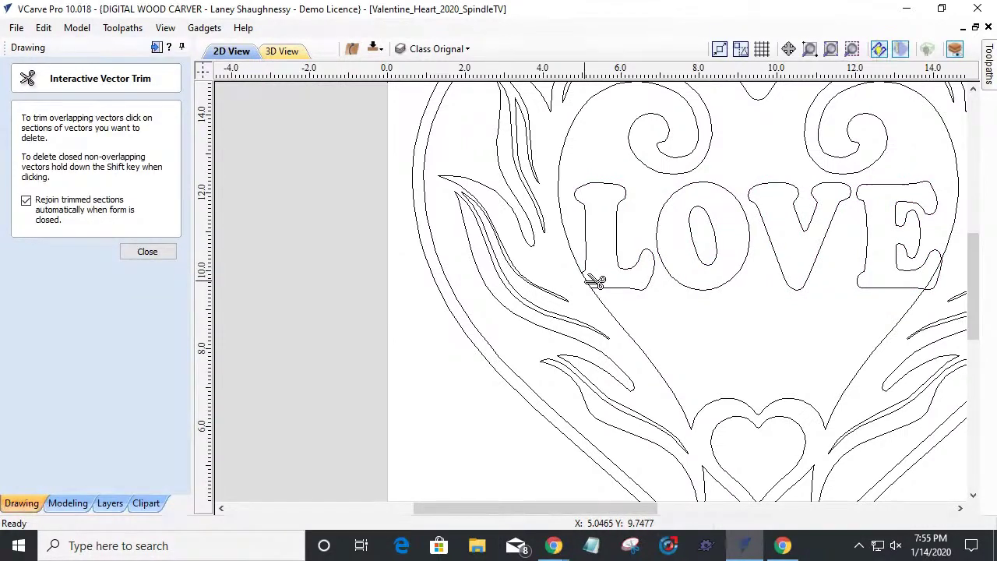
{"action": "left_click", "coordinate": [941, 282]}
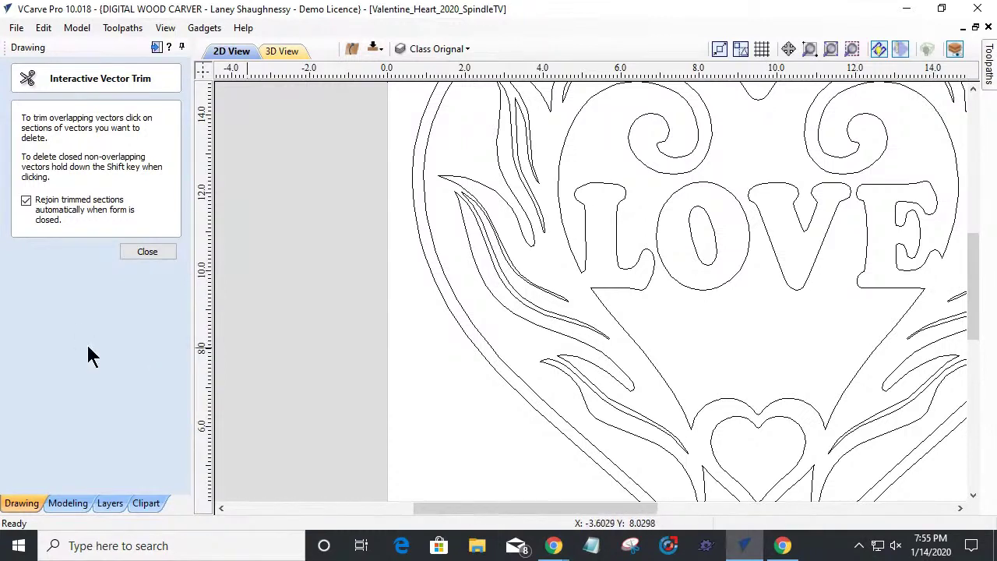
{"action": "left_click", "coordinate": [147, 252]}
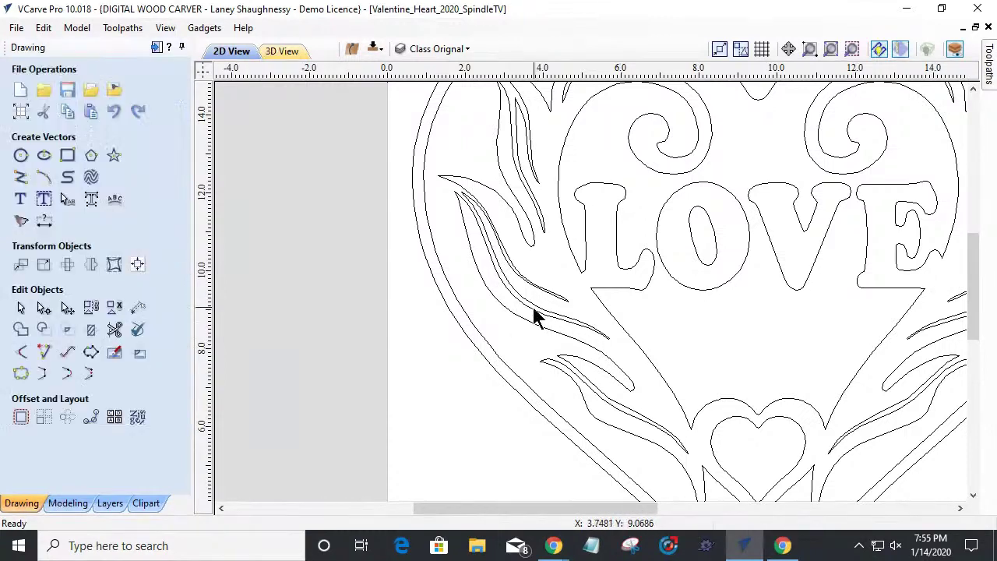
Step: Offset the large heart's outer outline outwards by 0.25 inches
{"action": "left_click", "coordinate": [459, 330]}
{"action": "left_click", "coordinate": [21, 419]}
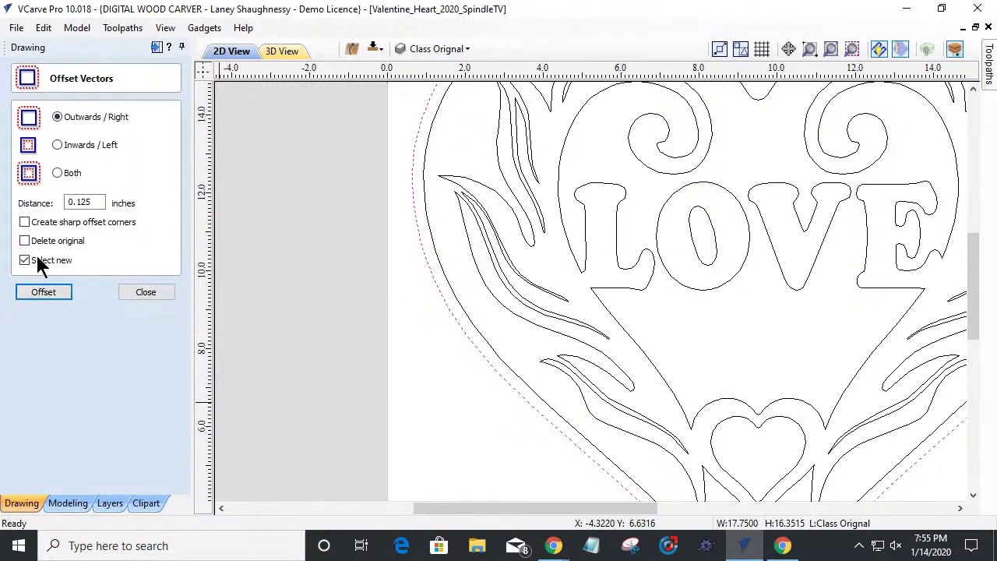
{"action": "key", "text": "BackSpace"}
{"action": "left_click", "coordinate": [53, 293]}
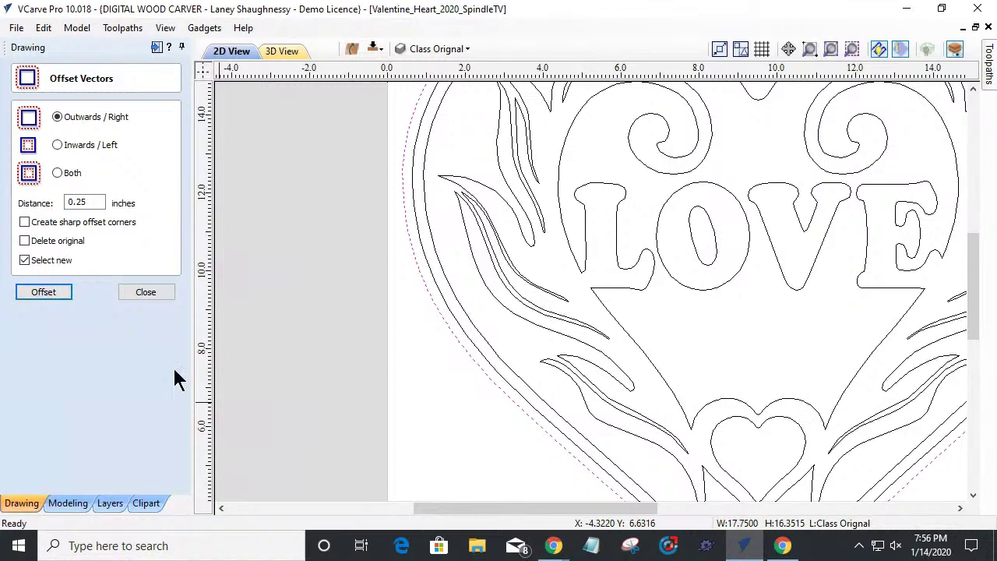
{"action": "left_click", "coordinate": [146, 292]}
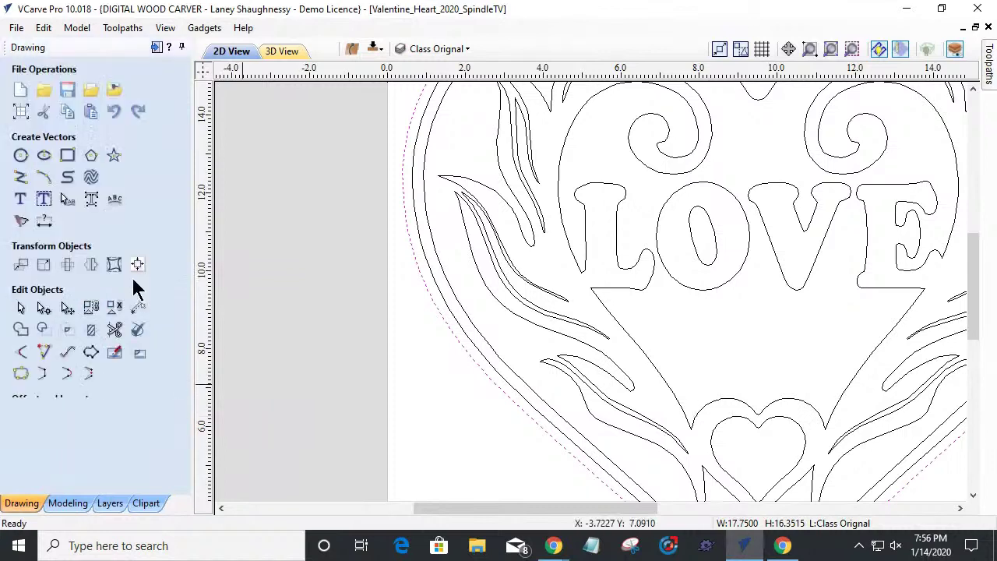
Step: Draw an ellipse 4.6 inches wide and 2 inches high beneath LOVE, centered at X 9.5
{"action": "left_click", "coordinate": [44, 156]}
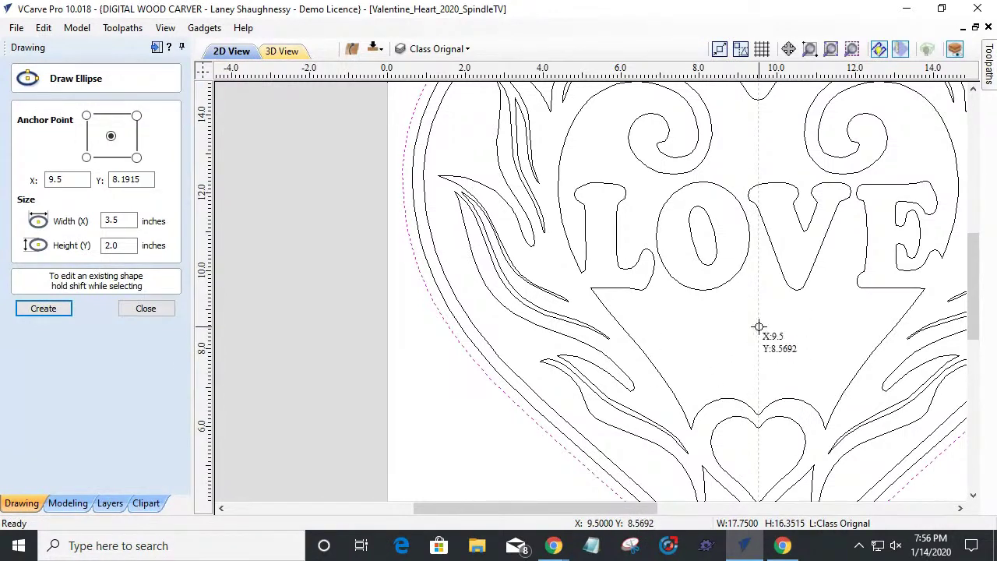
{"action": "left_click_drag", "start_coordinate": [758, 325], "coordinate": [846, 366]}
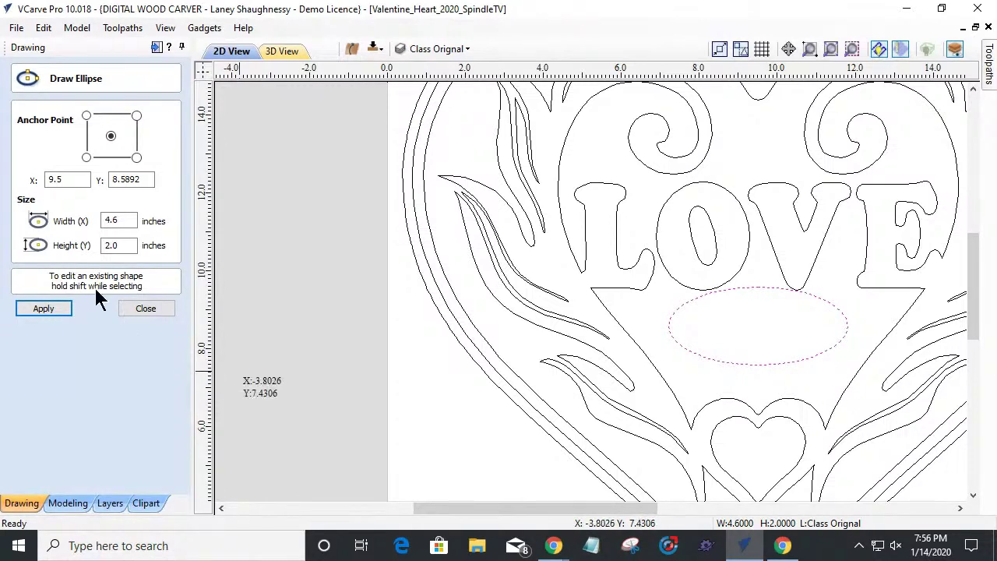
{"action": "left_click", "coordinate": [146, 309]}
Step: Nudge the ellipse down so it sits midway between LOVE and the small heart
{"action": "left_click", "coordinate": [745, 363]}
{"action": "key", "text": "Down"}
{"action": "key", "text": "Down"}
{"action": "key", "text": "Down"}
{"action": "key", "text": "Down"}
{"action": "key", "text": "Down"}
{"action": "key", "text": "Down"}
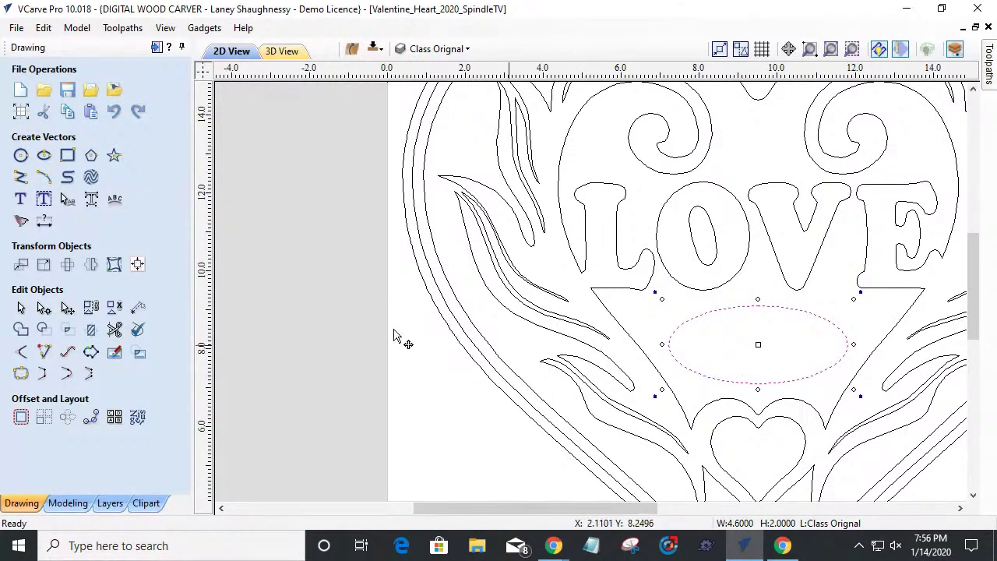
Step: Create the text "EST. 2020" in bold Monotype Corsiva, center-aligned, with a height of 0.75 inches
{"action": "left_click", "coordinate": [20, 199]}
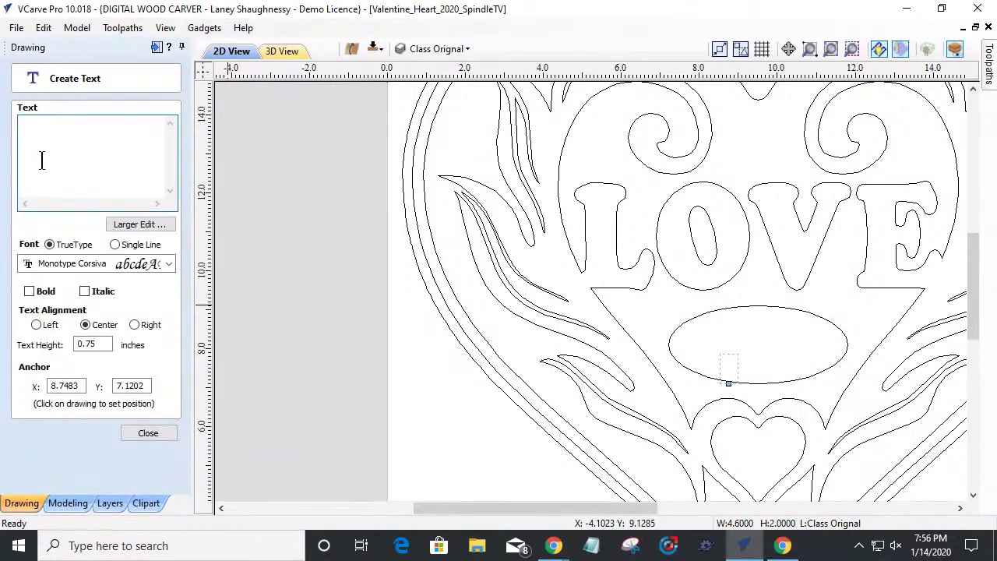
{"action": "type", "text": "EST"}
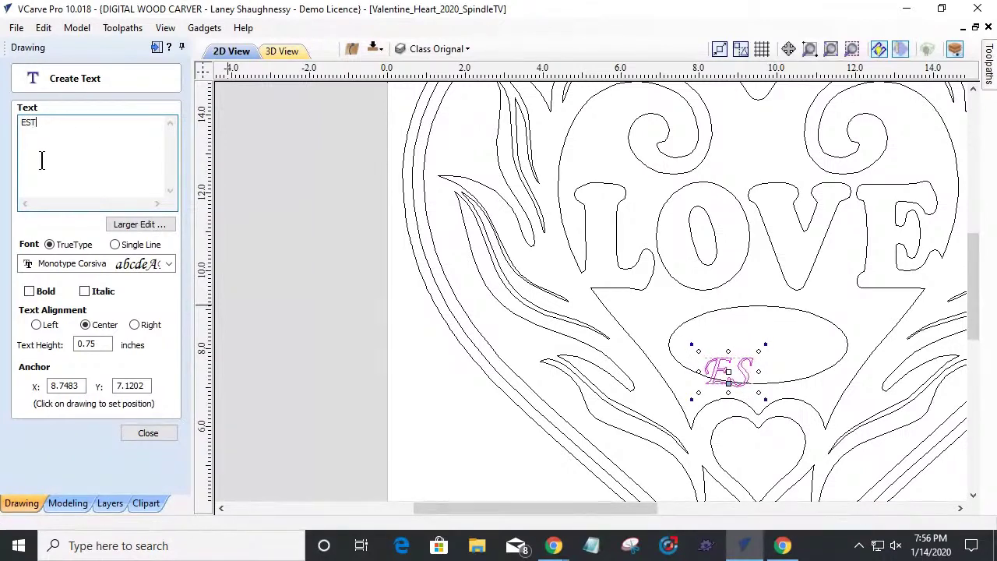
{"action": "type", "text": ". 2020"}
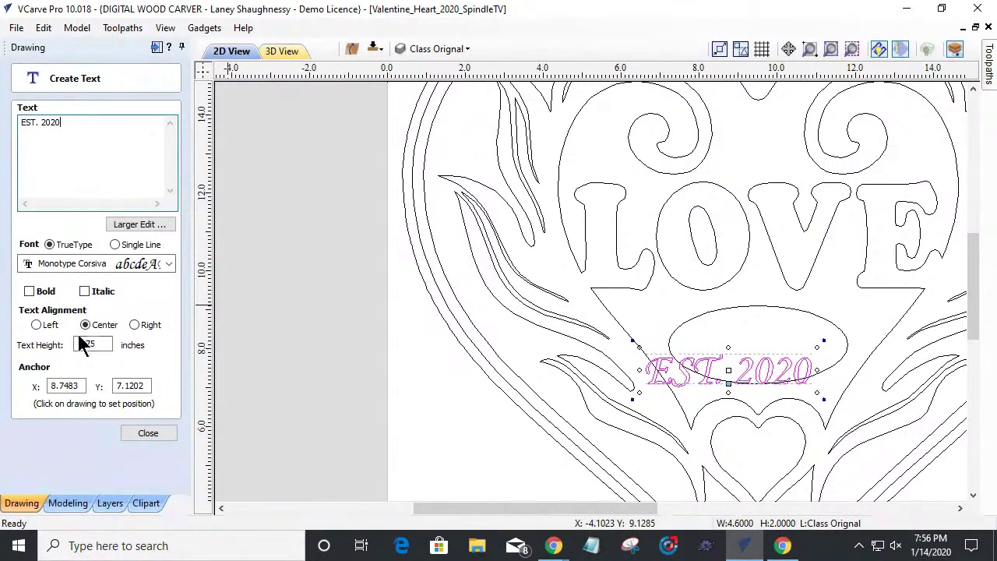
{"action": "left_click", "coordinate": [30, 291]}
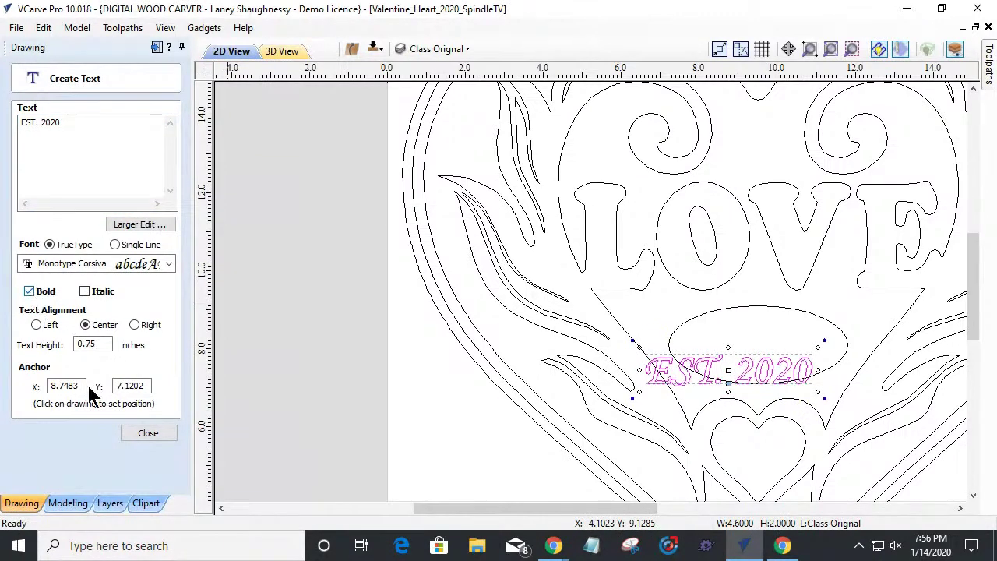
{"action": "left_click", "coordinate": [132, 438]}
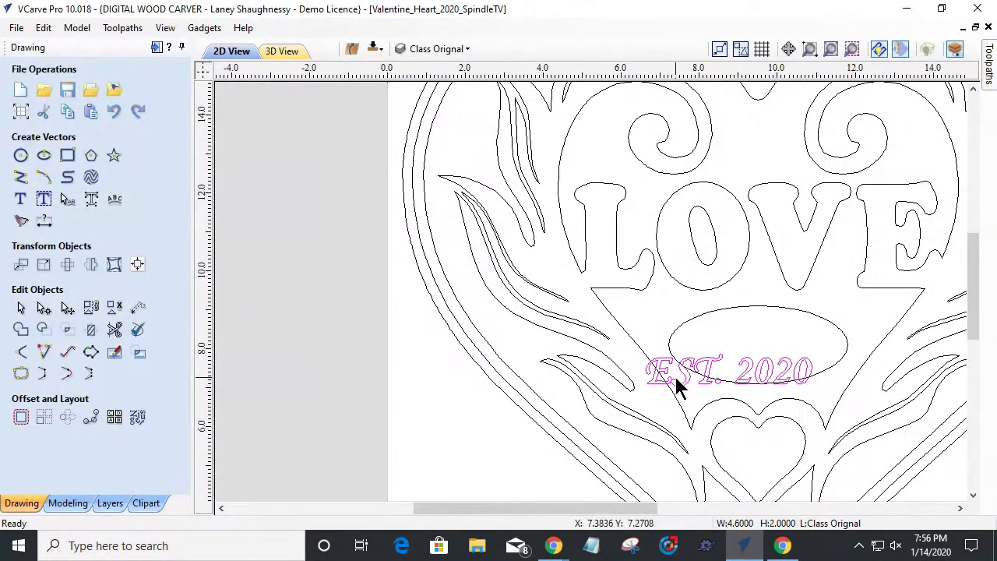
Step: Move the "EST. 2020" text to the center of the ellipse
{"action": "left_click_drag", "start_coordinate": [680, 378], "coordinate": [708, 354]}
{"action": "left_click", "coordinate": [758, 342]}
{"action": "left_click", "coordinate": [758, 341]}
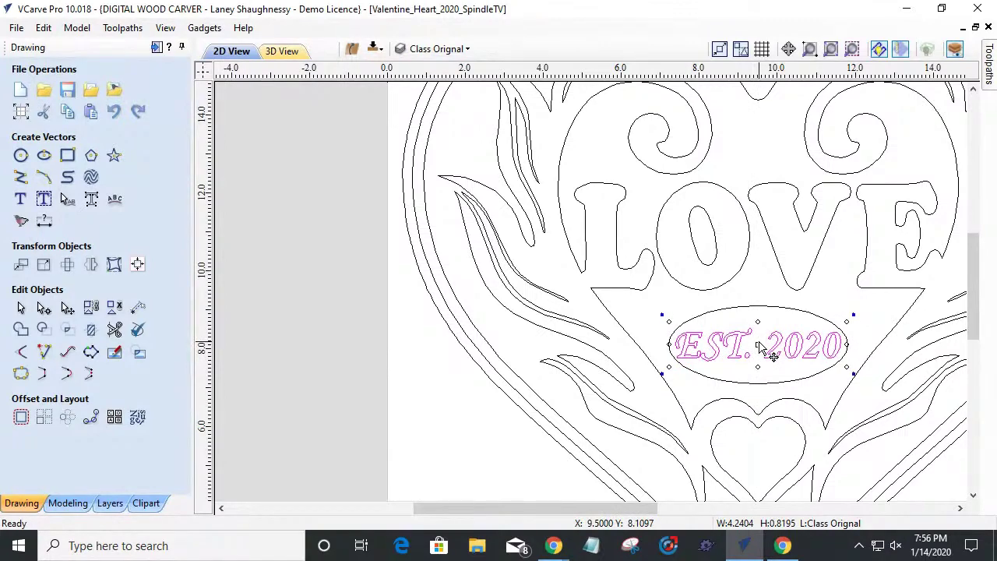
Step: Offset the ellipse around "EST. 2020" outwards by 0.125 inches and check the whole heart design
{"action": "scroll", "coordinate": [767, 370], "scroll_direction": "up", "scroll_amount": 2}
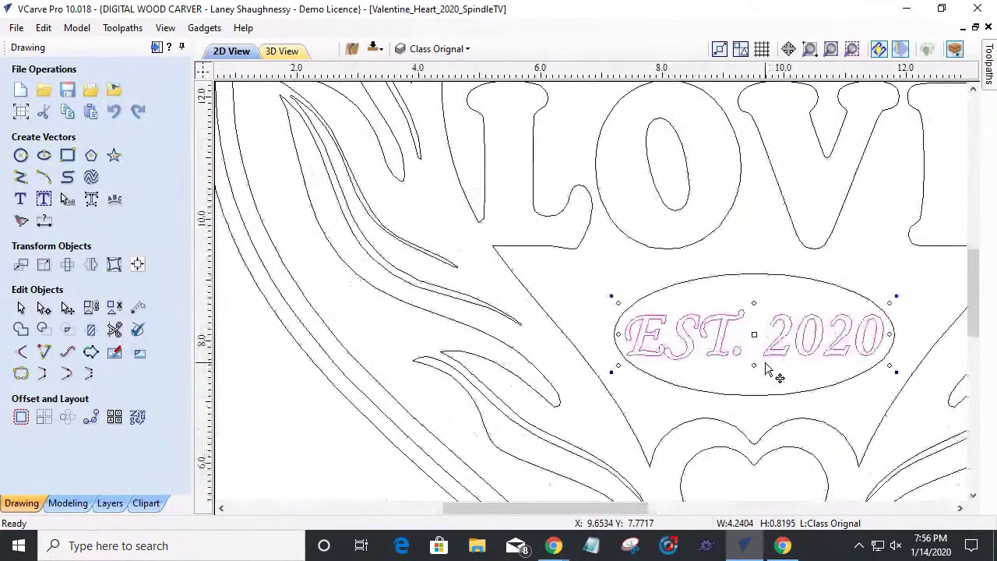
{"action": "left_click", "coordinate": [708, 410]}
{"action": "left_click", "coordinate": [705, 401]}
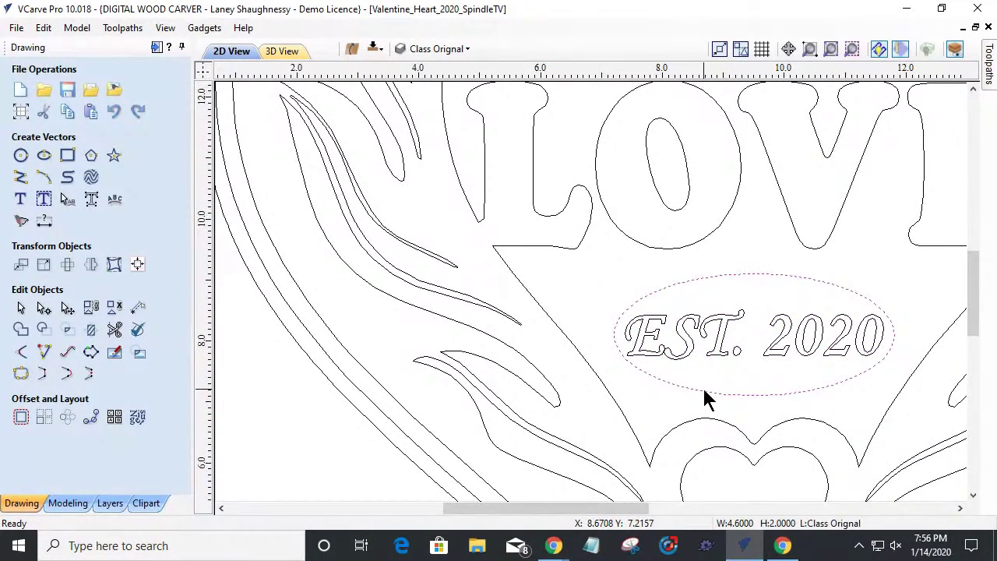
{"action": "scroll", "coordinate": [705, 400], "scroll_direction": "down", "scroll_amount": 2}
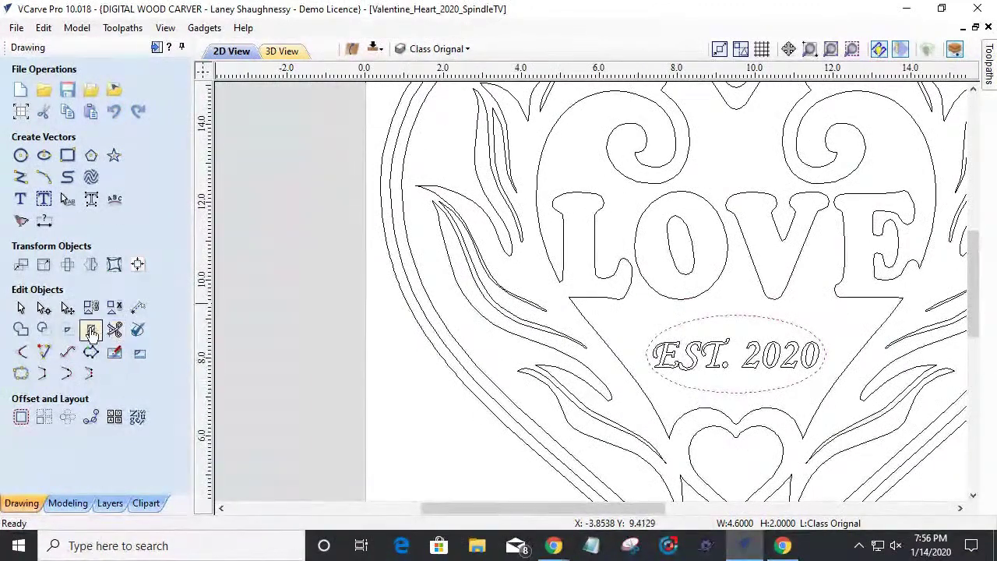
{"action": "left_click", "coordinate": [22, 417]}
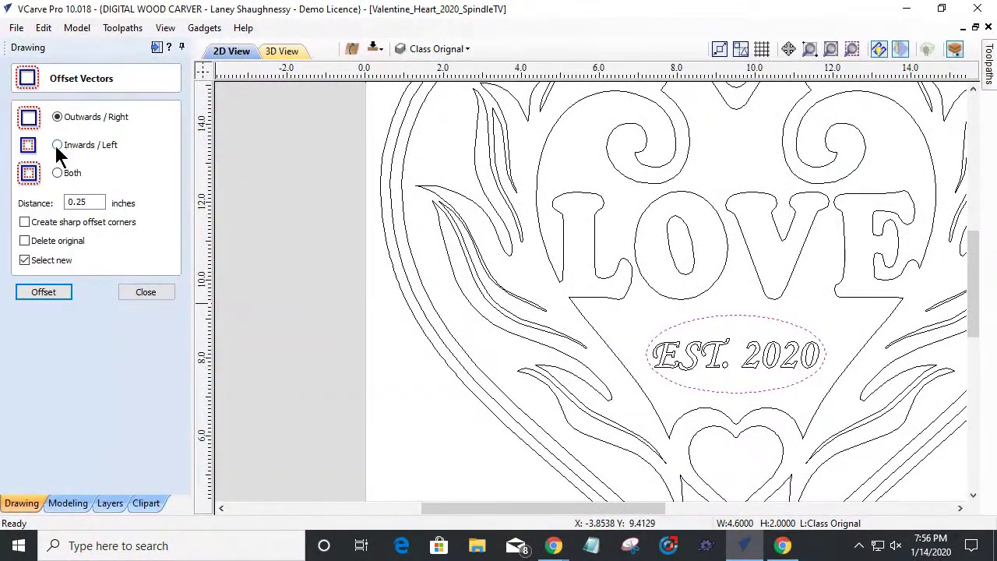
{"action": "left_click", "coordinate": [76, 202]}
{"action": "left_click", "coordinate": [60, 292]}
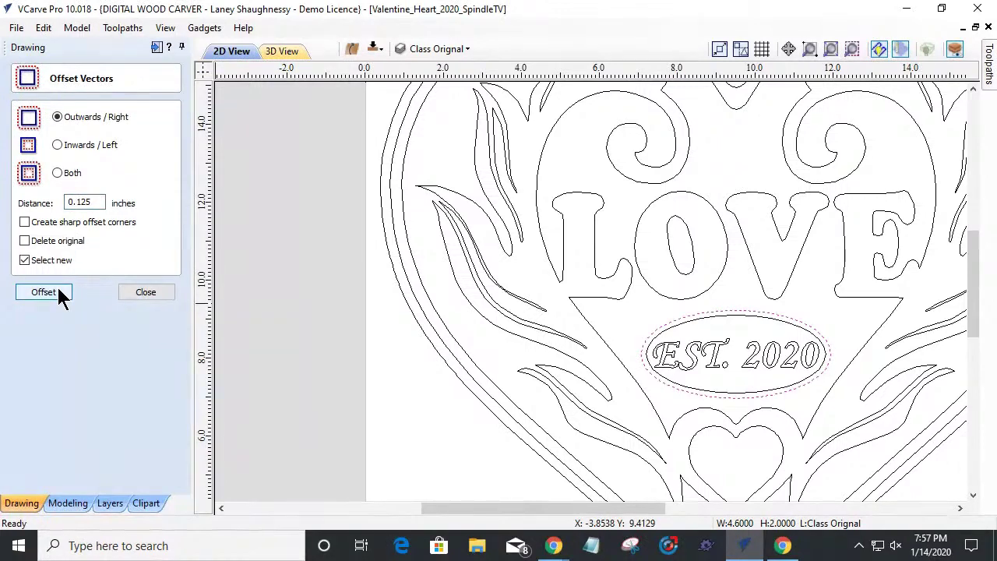
{"action": "scroll", "coordinate": [710, 374], "scroll_direction": "down", "scroll_amount": 5}
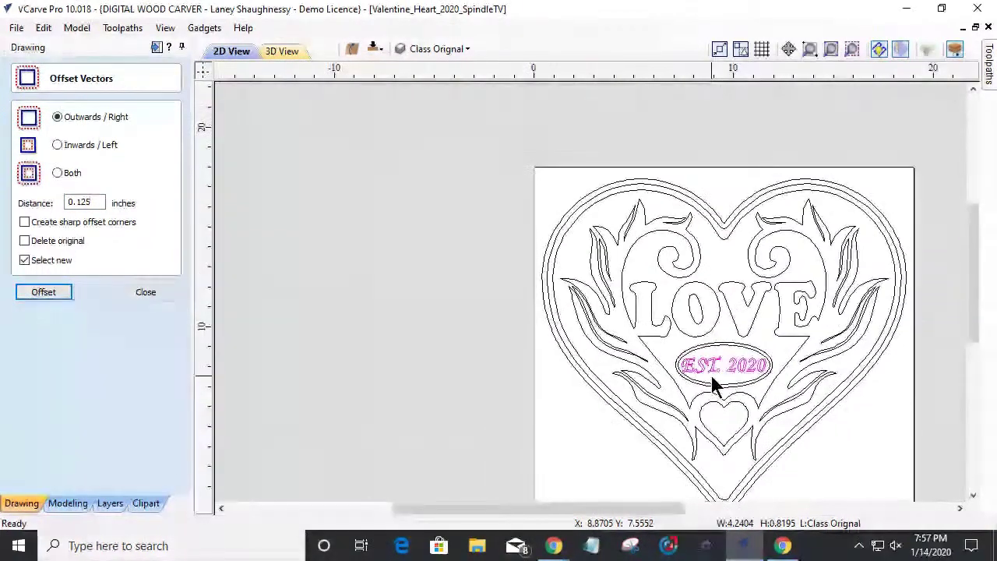
{"action": "scroll", "coordinate": [756, 423], "scroll_direction": "up", "scroll_amount": 2}
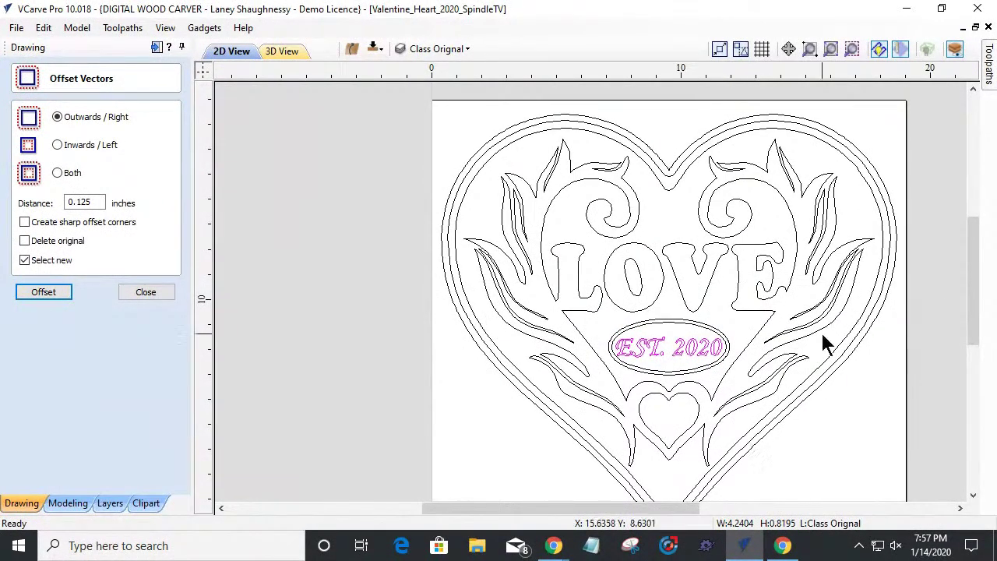
{"action": "scroll", "coordinate": [771, 405], "scroll_direction": "down", "scroll_amount": 2}
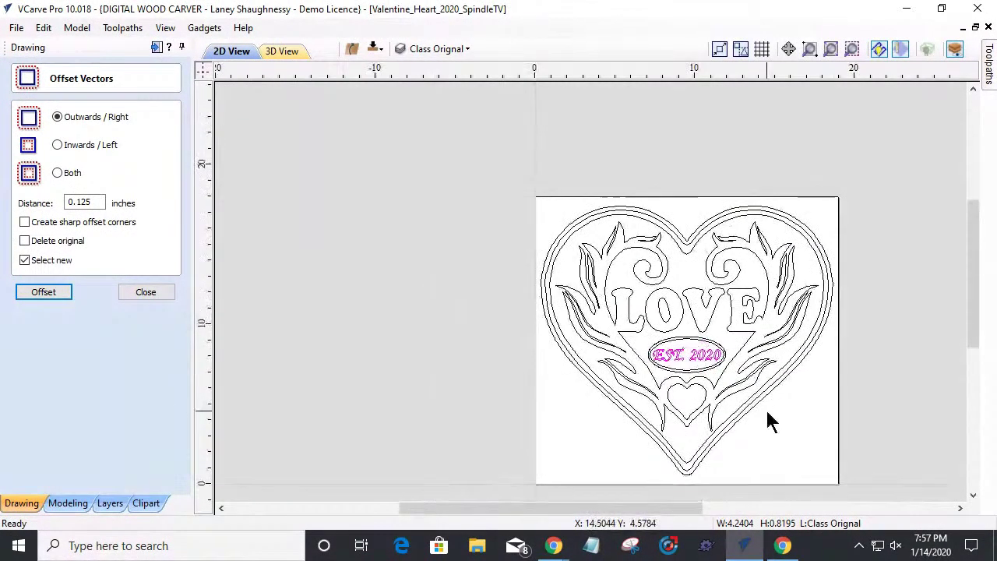
{"action": "scroll", "coordinate": [768, 418], "scroll_direction": "up", "scroll_amount": 1}
{"action": "left_click", "coordinate": [783, 413]}
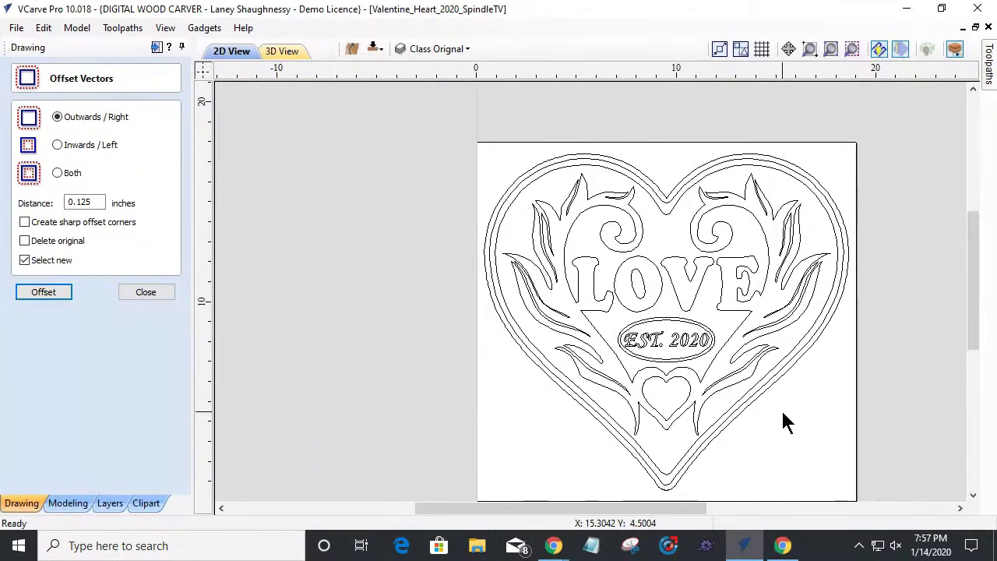
{"action": "left_click", "coordinate": [141, 293]}
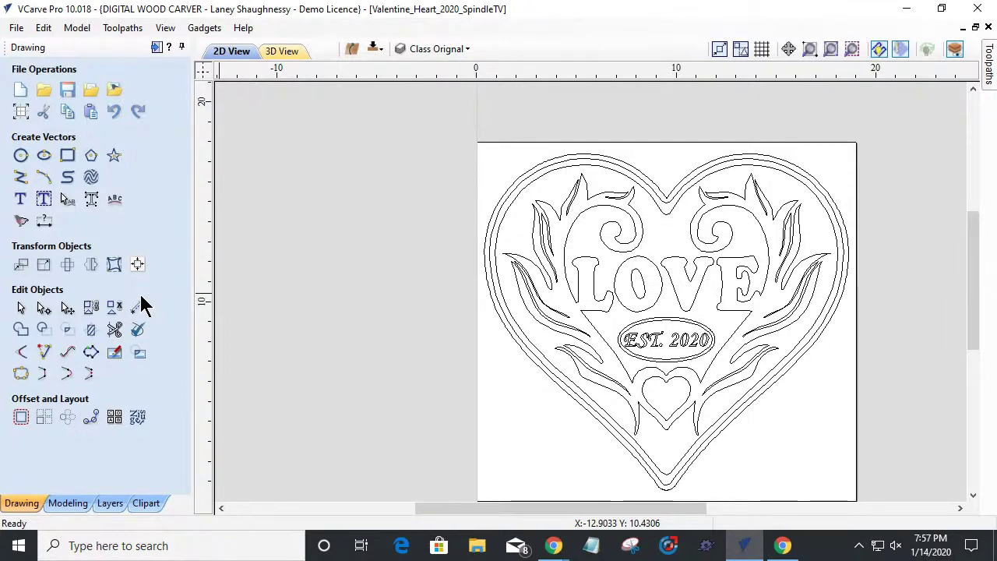
Step: Create a text with the couple's first names joined by "&" and move it over the LOVE lettering
{"action": "left_click", "coordinate": [20, 201]}
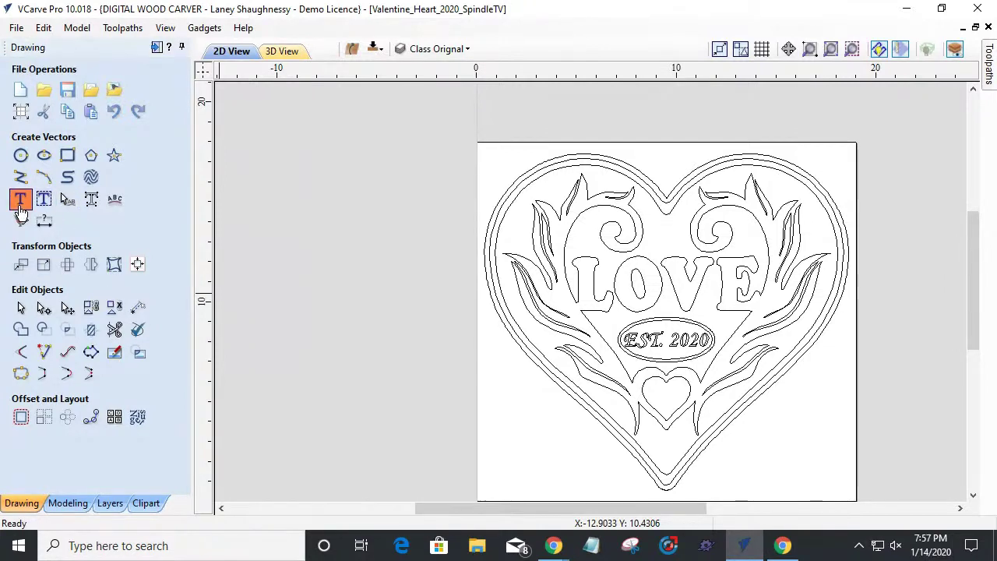
{"action": "left_click", "coordinate": [21, 204]}
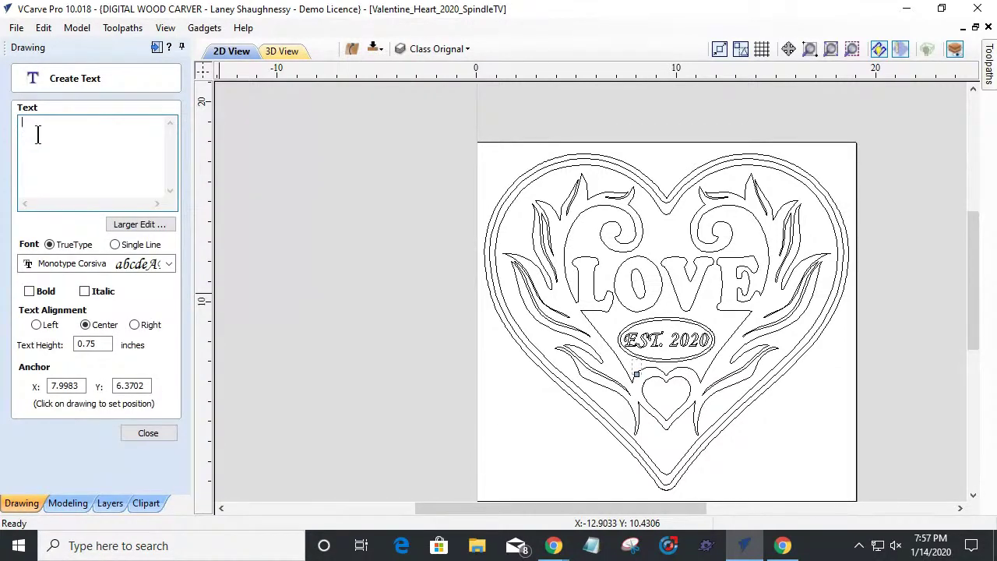
{"action": "type", "text": "John"}
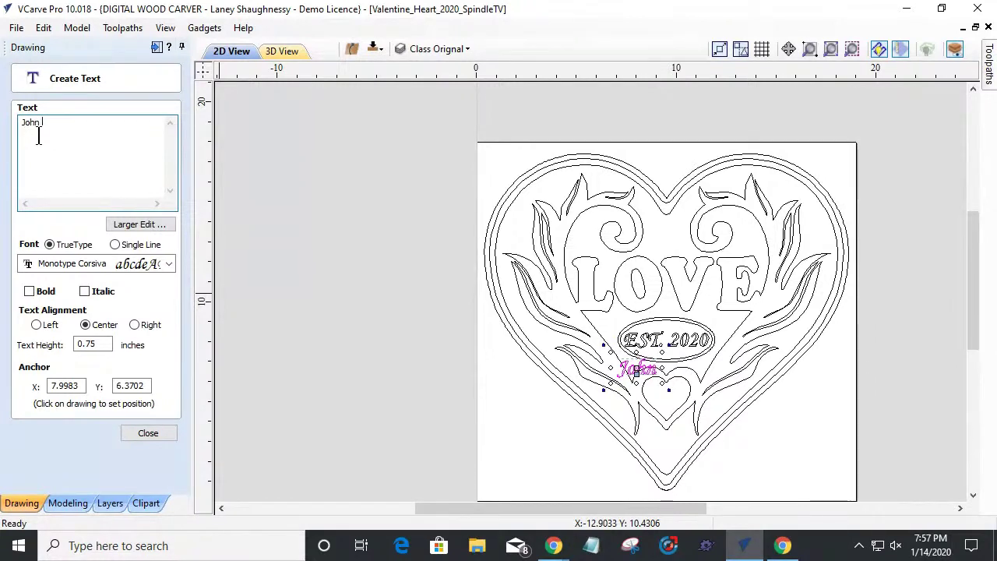
{"action": "type", "text": " & "}
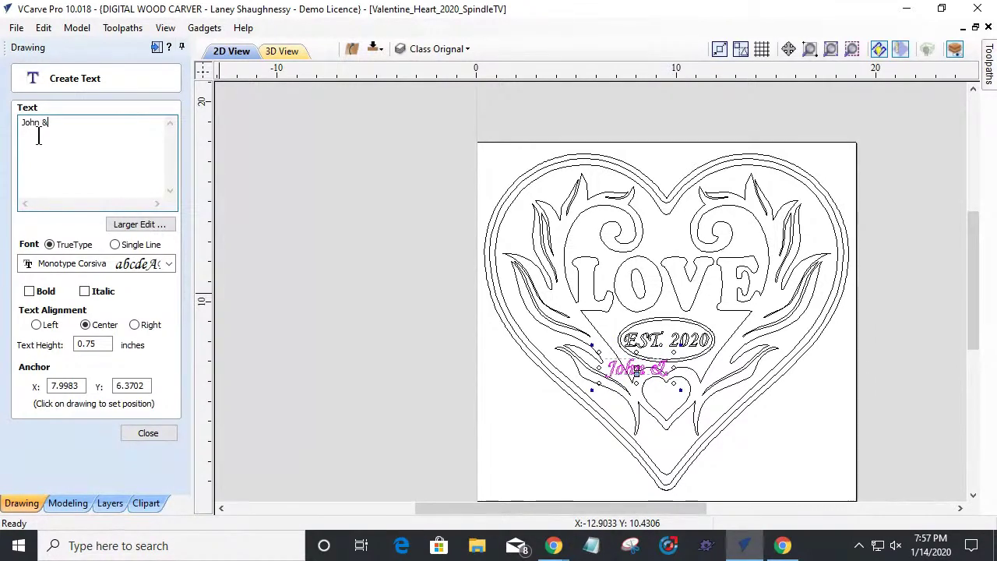
{"action": "type", "text": "Jane"}
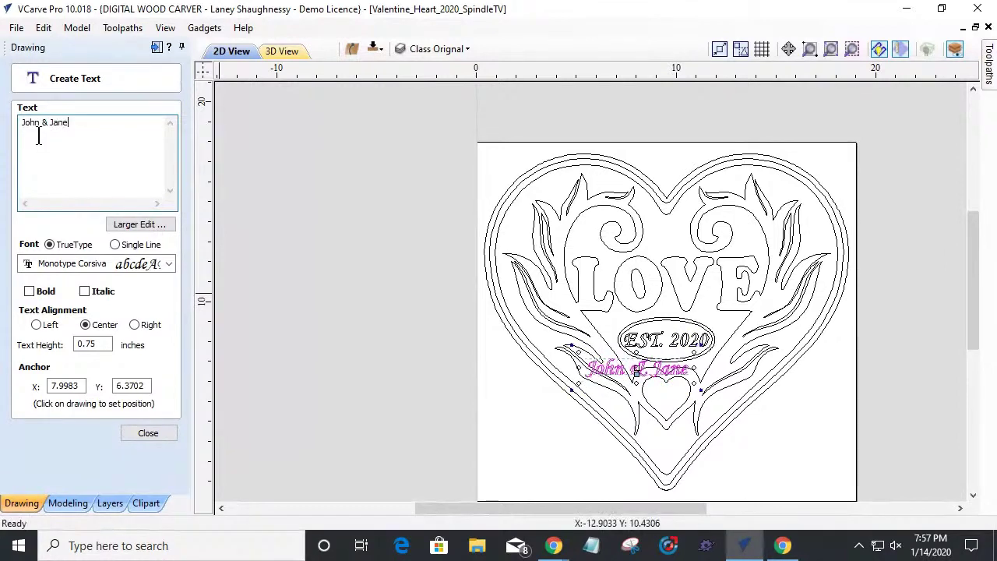
{"action": "left_click_drag", "start_coordinate": [71, 122], "coordinate": [20, 123]}
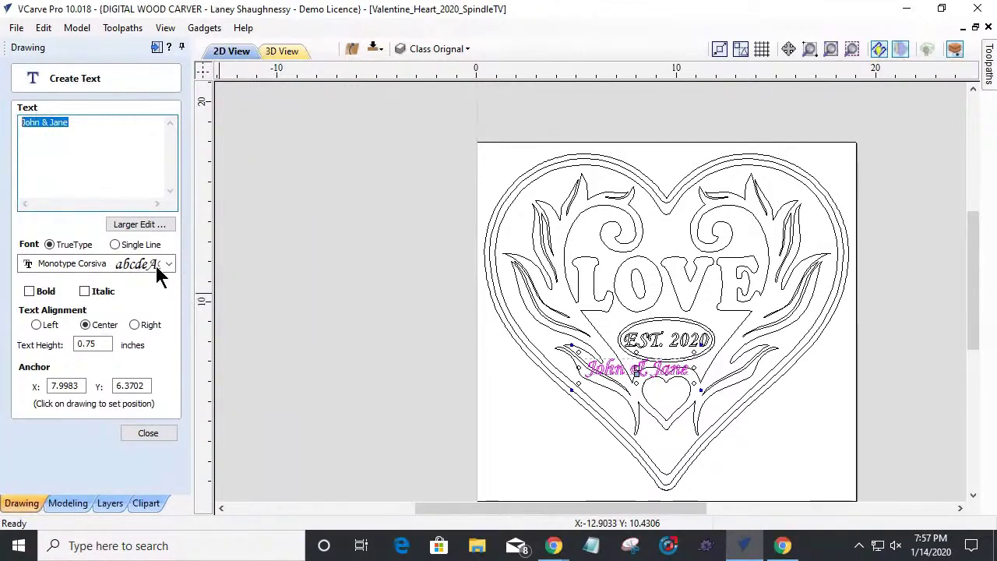
{"action": "left_click_drag", "start_coordinate": [616, 382], "coordinate": [662, 275]}
Step: Set the couple's names text to a height of 1.5 inches in the Blenda Script font
{"action": "left_click_drag", "start_coordinate": [94, 344], "coordinate": [68, 344]}
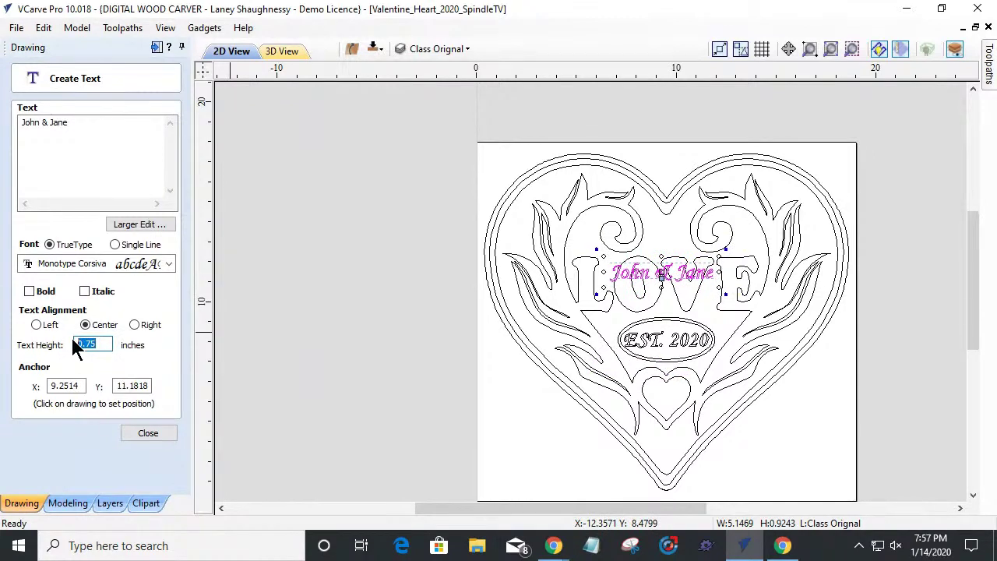
{"action": "type", "text": "1.5"}
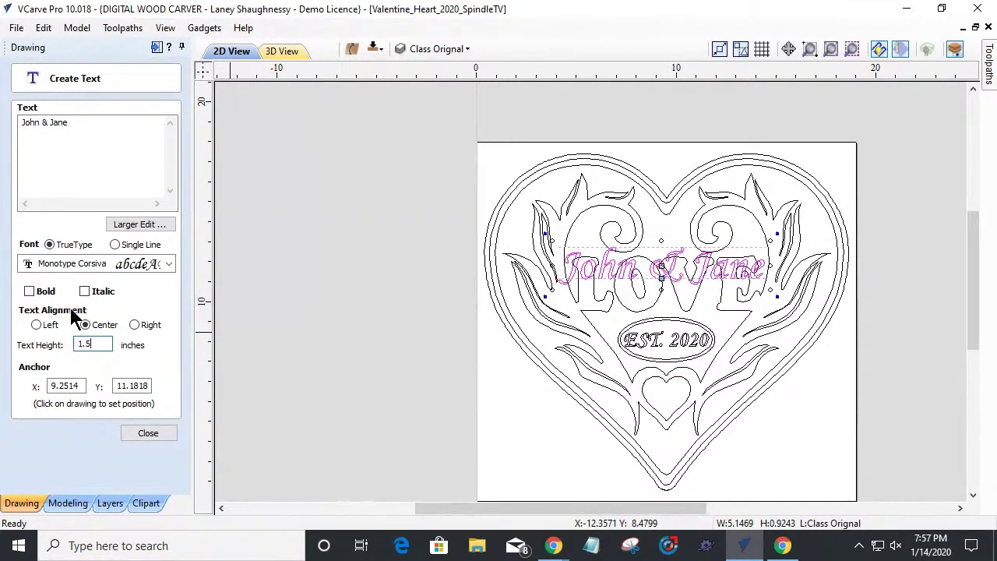
{"action": "left_click", "coordinate": [109, 263]}
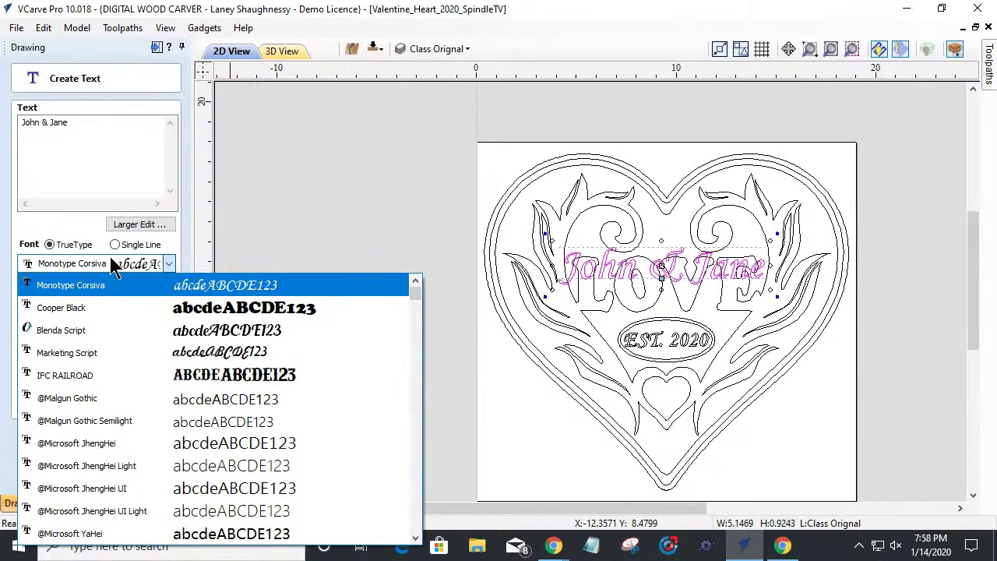
{"action": "left_click", "coordinate": [108, 334]}
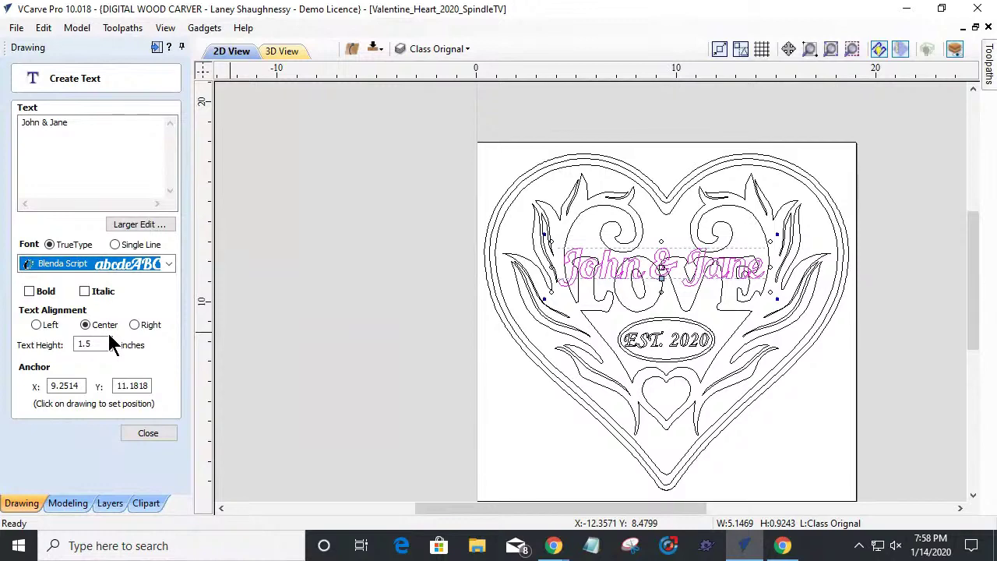
{"action": "scroll", "coordinate": [686, 246], "scroll_direction": "up", "scroll_amount": 5}
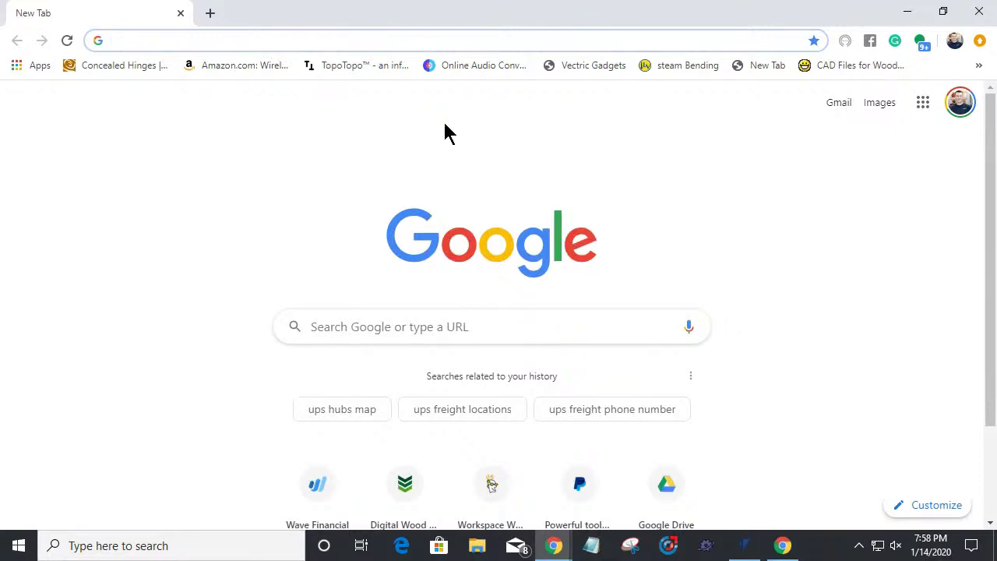
{"action": "type", "text": "www.dafont.com"}
{"action": "key", "text": "Return"}
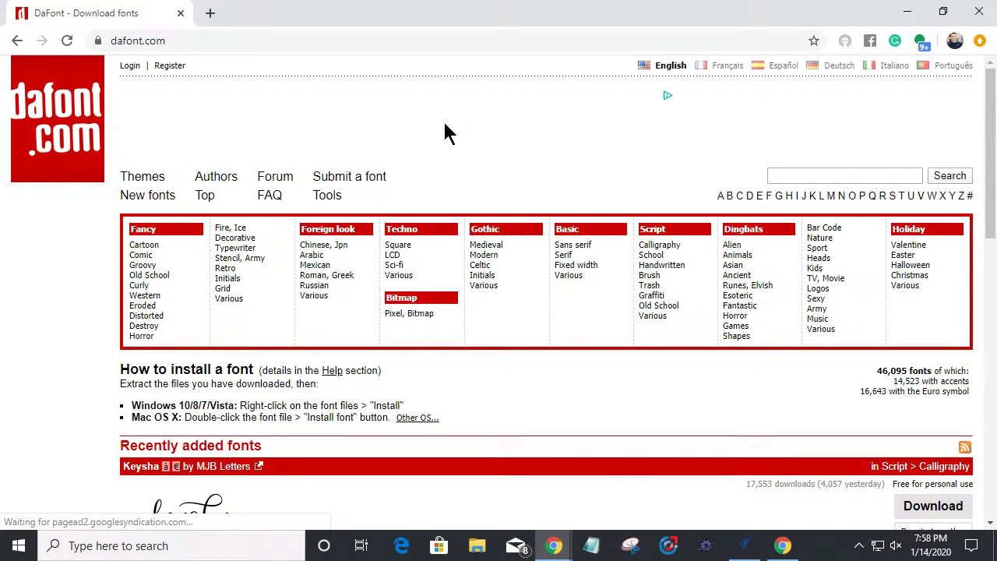
{"action": "scroll", "coordinate": [472, 226], "scroll_direction": "down", "scroll_amount": 4}
{"action": "scroll", "coordinate": [462, 470], "scroll_direction": "down", "scroll_amount": 2}
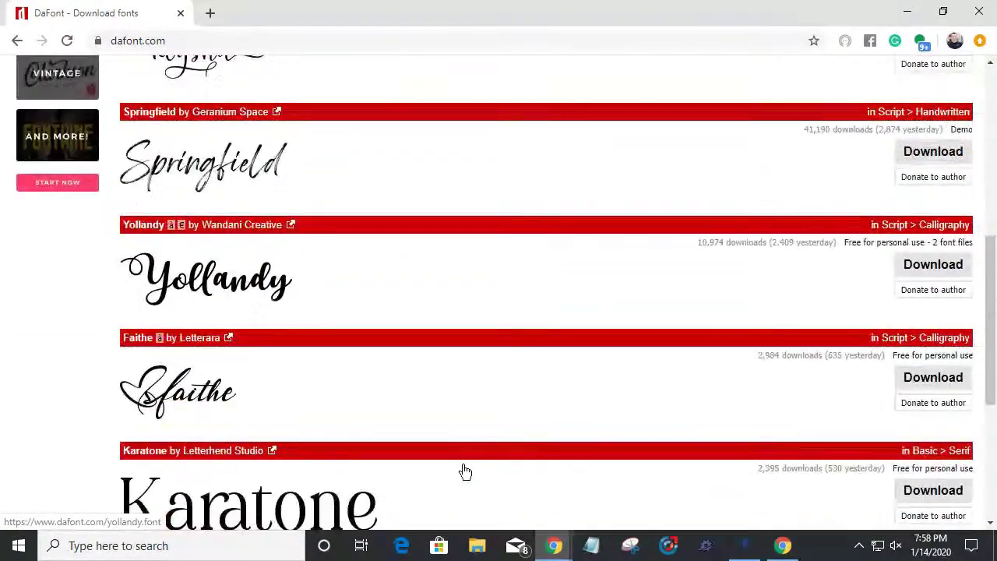
{"action": "scroll", "coordinate": [463, 472], "scroll_direction": "up", "scroll_amount": 5}
{"action": "scroll", "coordinate": [463, 472], "scroll_direction": "up", "scroll_amount": 1}
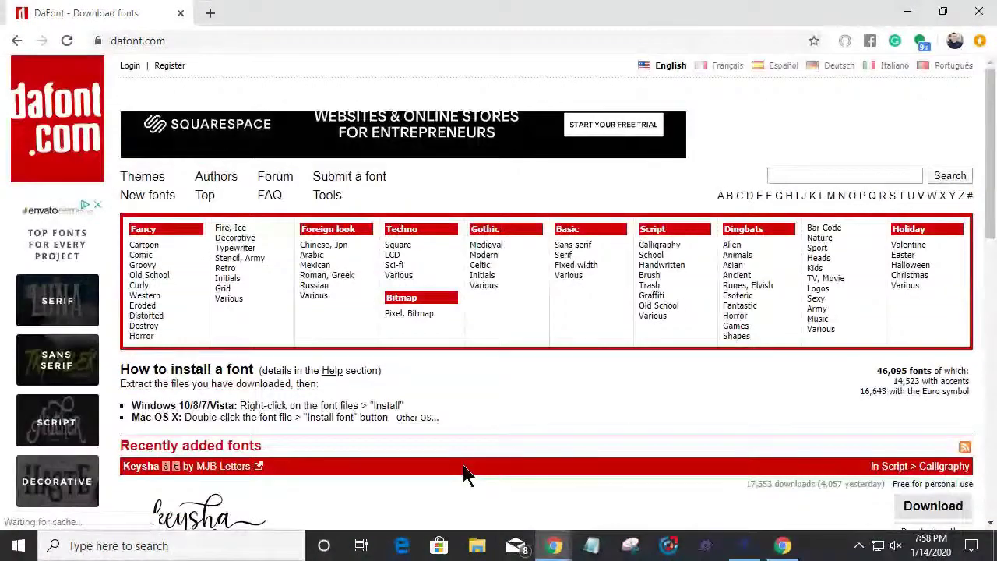
Step: Search DaFont for "Blenda" and download the Blenda Script font
{"action": "left_click", "coordinate": [797, 176]}
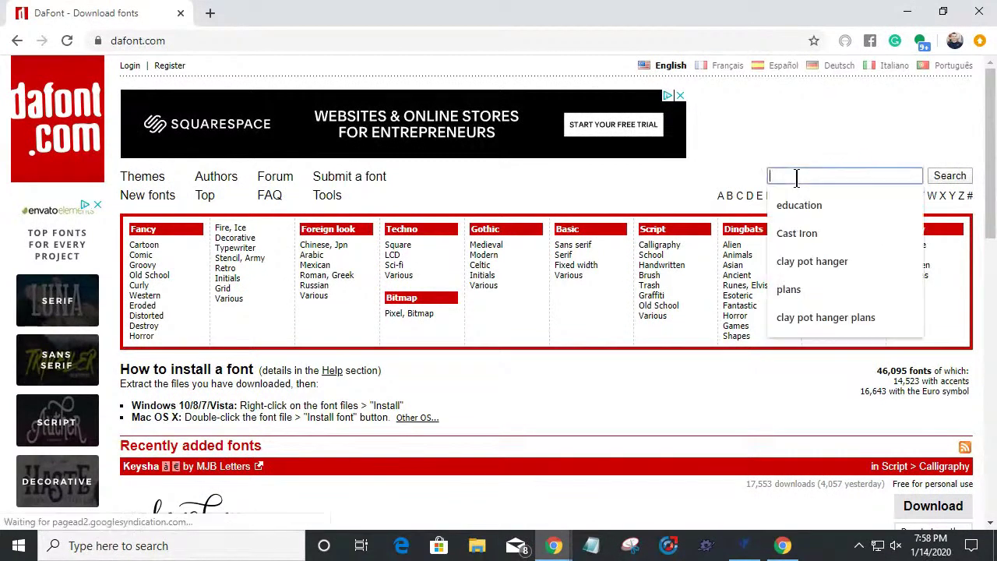
{"action": "type", "text": "B"}
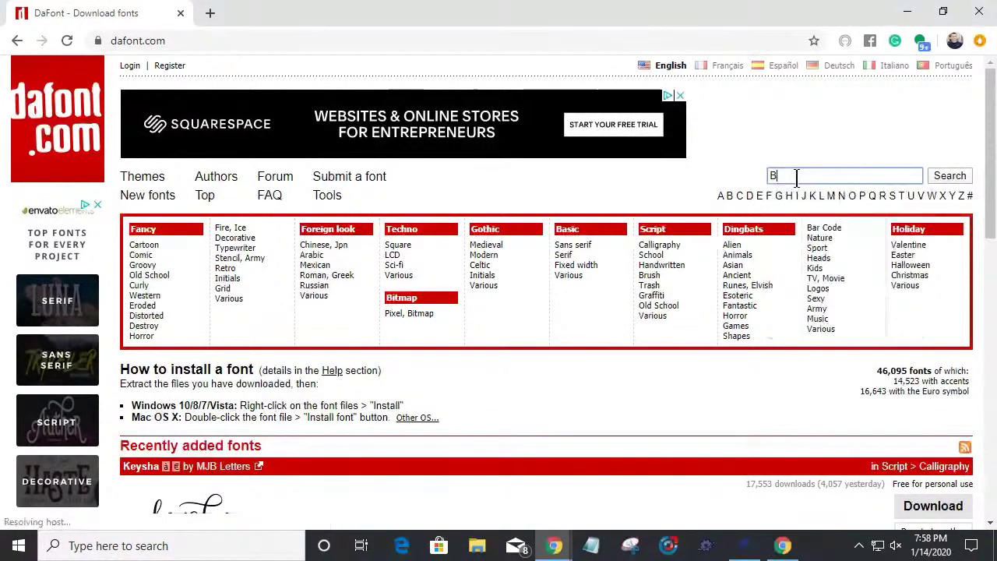
{"action": "type", "text": "lenda"}
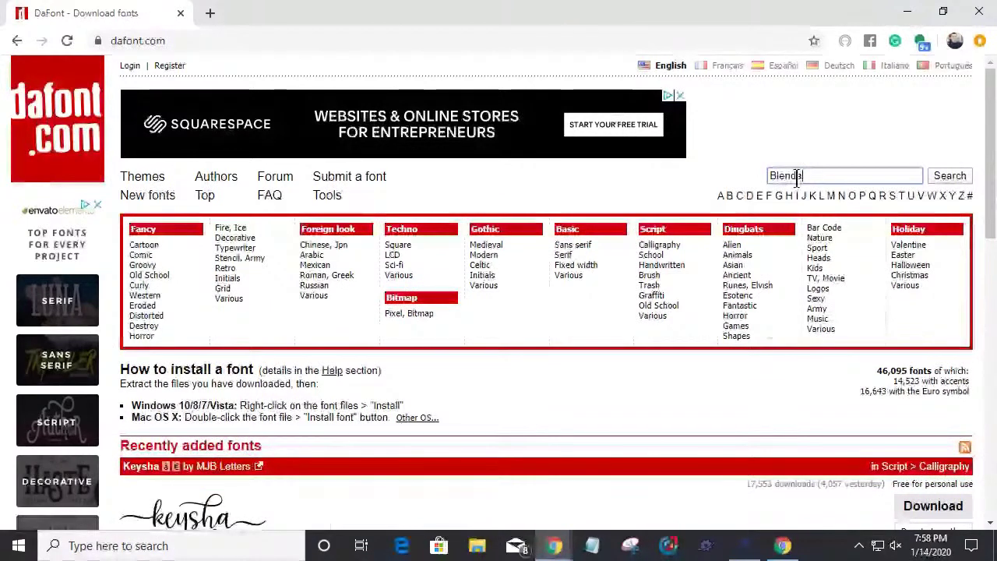
{"action": "left_click", "coordinate": [940, 179]}
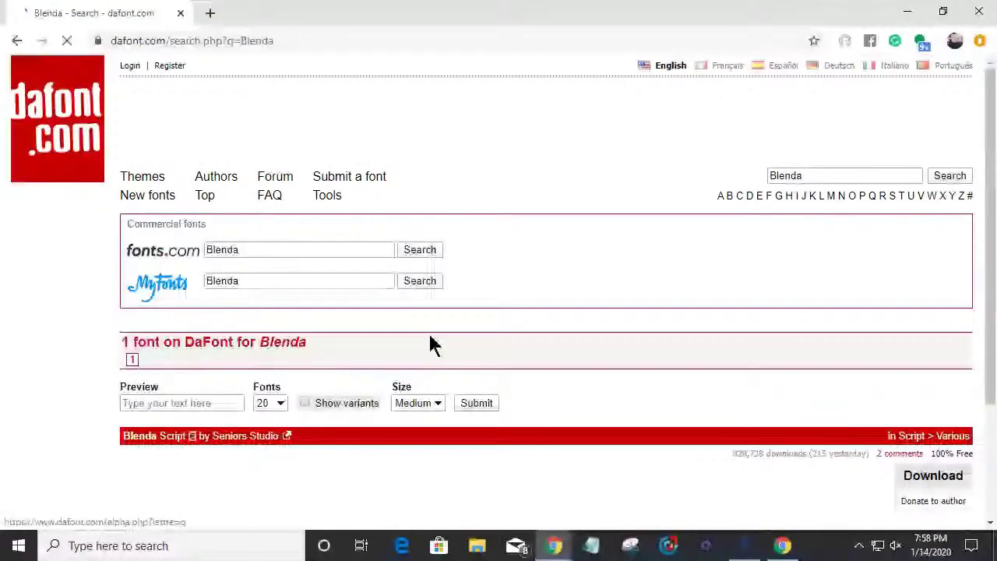
{"action": "scroll", "coordinate": [434, 345], "scroll_direction": "down", "scroll_amount": 2}
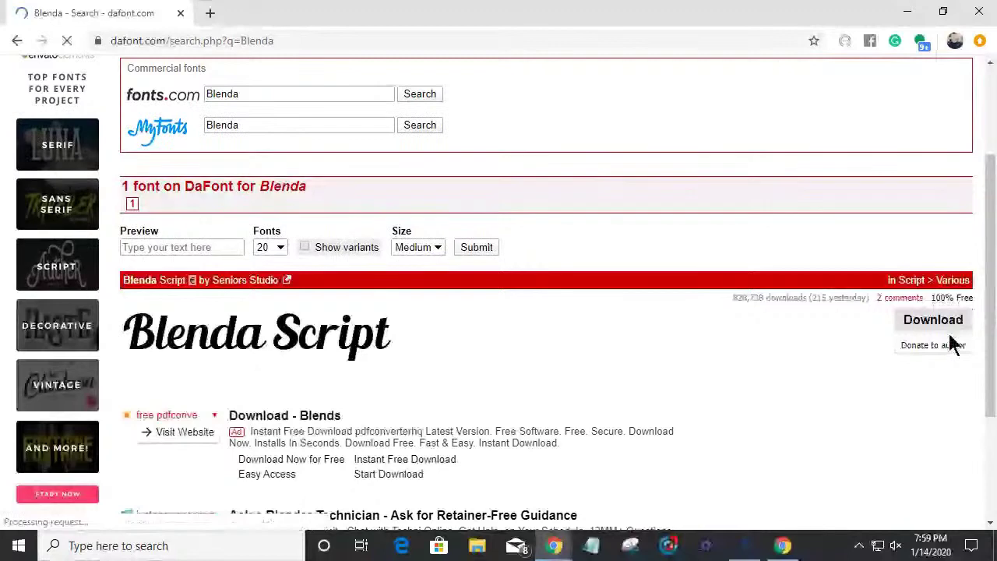
{"action": "scroll", "coordinate": [545, 351], "scroll_direction": "up", "scroll_amount": 2}
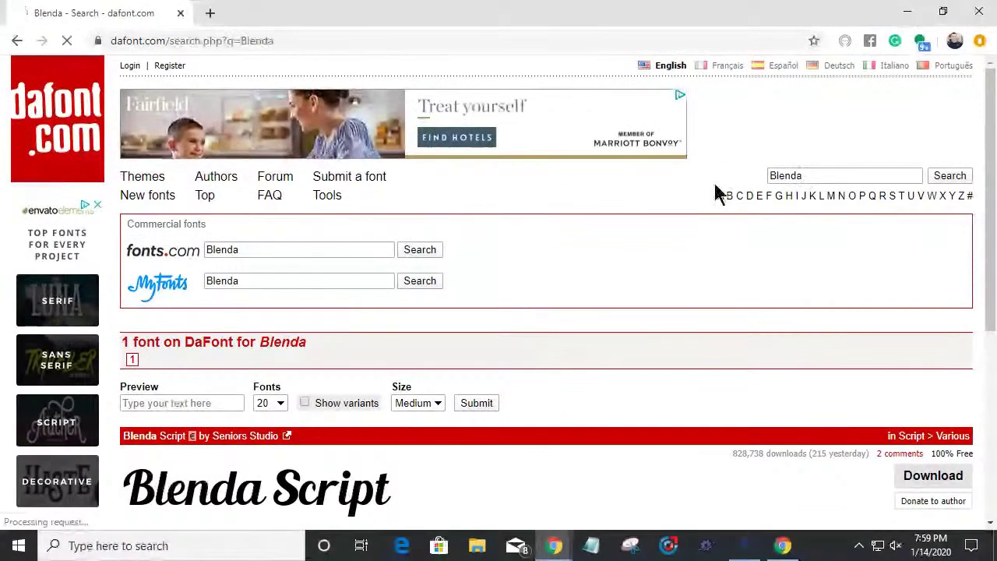
{"action": "scroll", "coordinate": [715, 310], "scroll_direction": "down", "scroll_amount": 2}
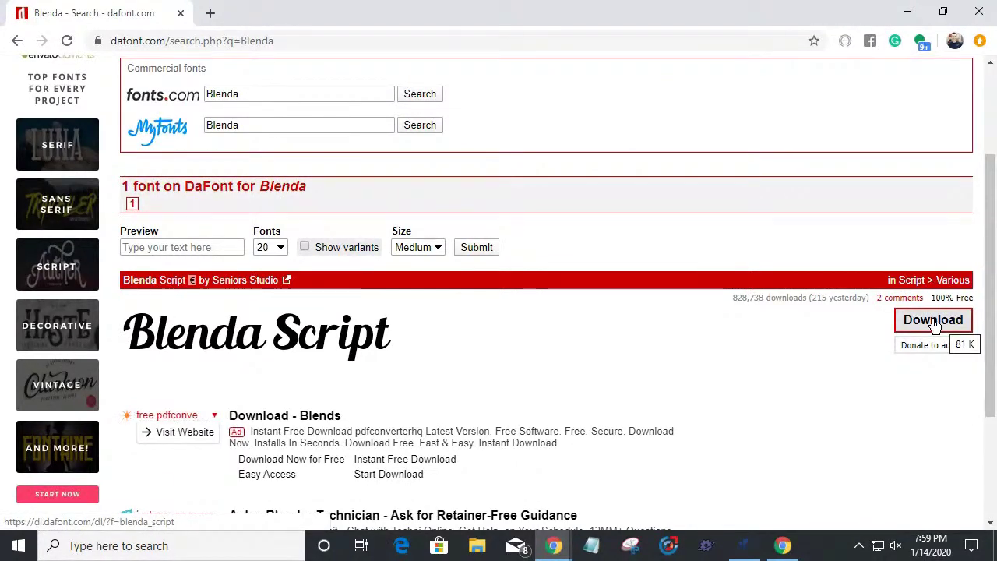
{"action": "left_click", "coordinate": [935, 324]}
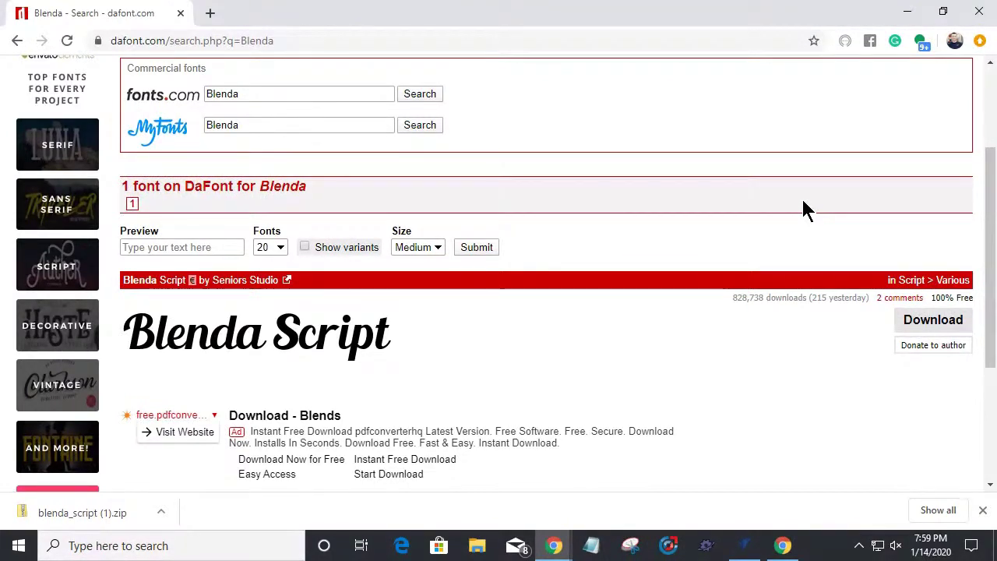
Step: Open the downloaded blenda_script (1).zip and extract all its files to the suggested folder in Downloads
{"action": "left_click", "coordinate": [103, 516]}
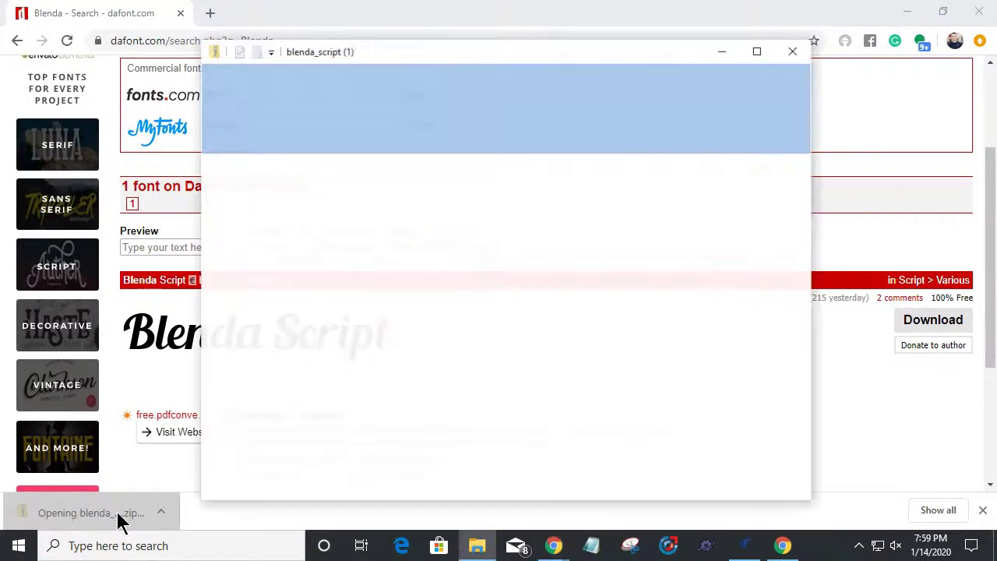
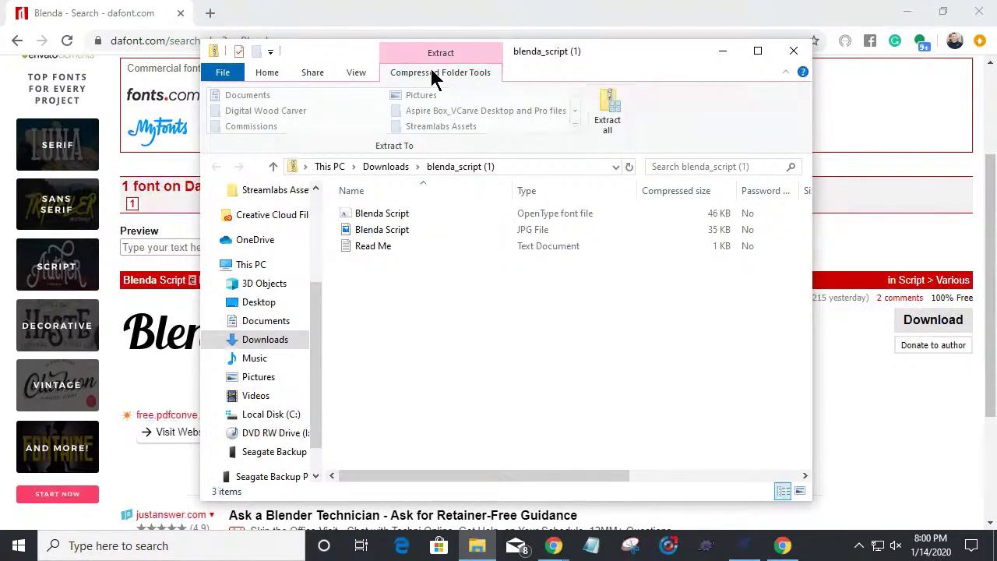
{"action": "left_click", "coordinate": [612, 115]}
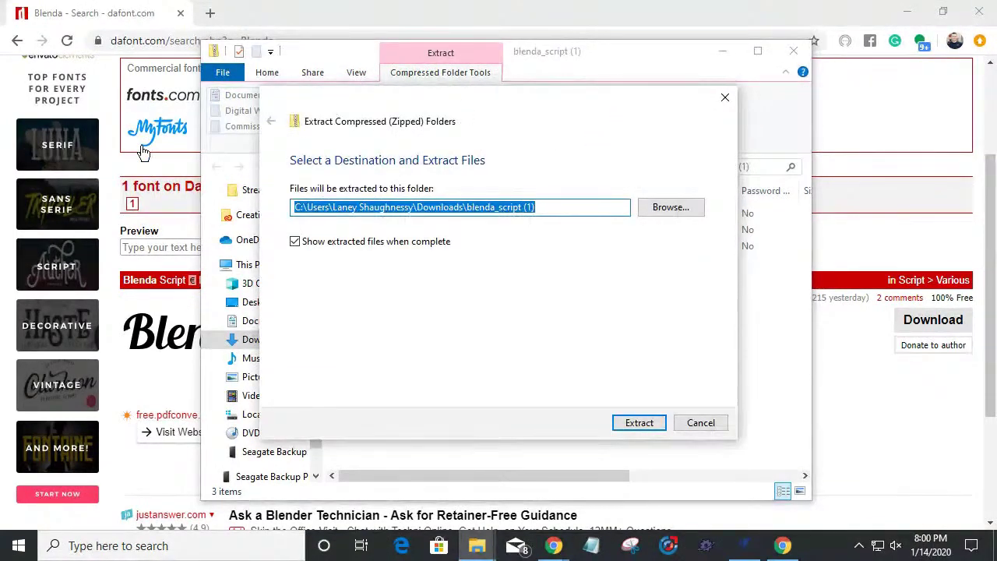
{"action": "left_click", "coordinate": [646, 428]}
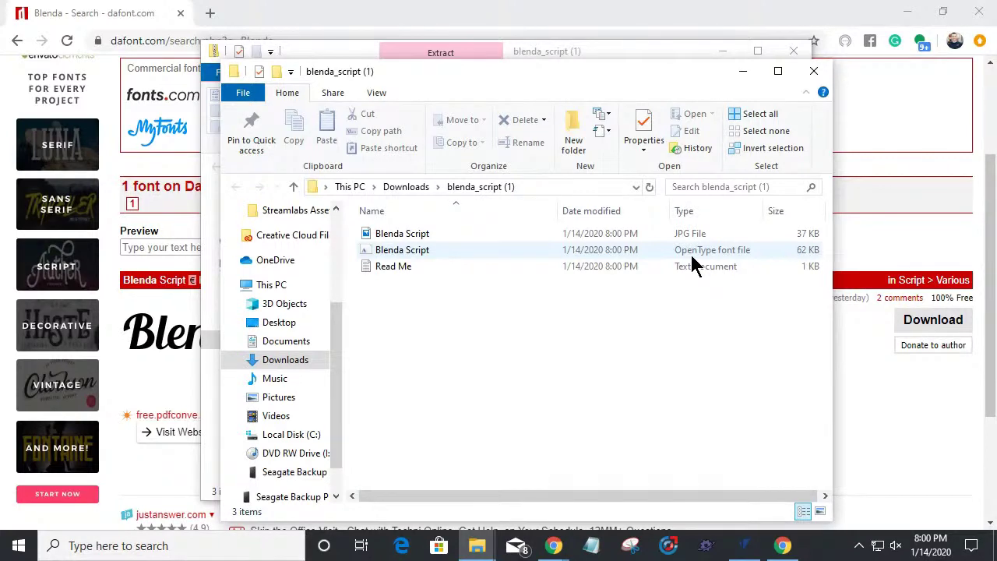
Step: View the install options for the Blenda Script OpenType font file, close both folder windows and return to VCarve Pro
{"action": "left_click", "coordinate": [413, 253]}
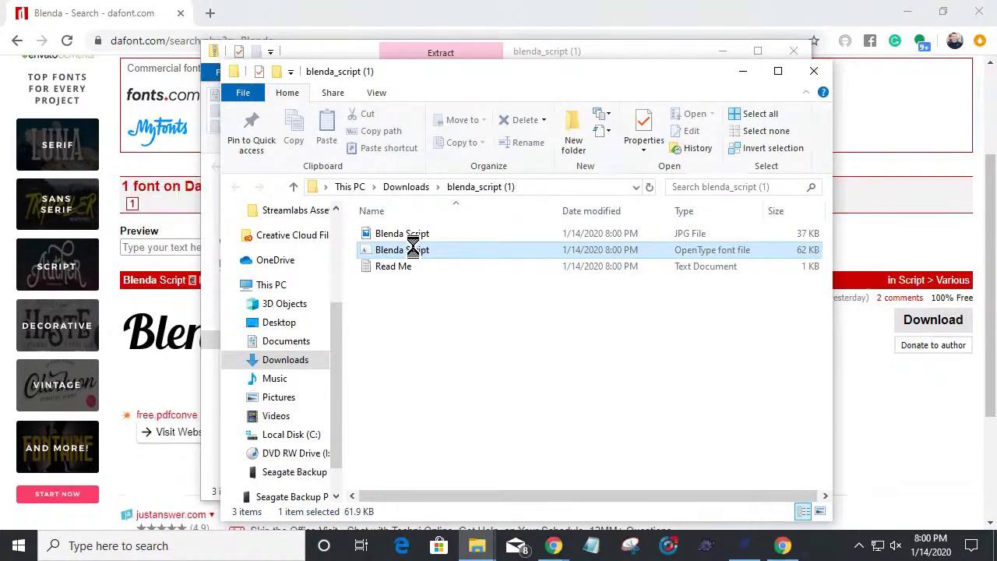
{"action": "right_click", "coordinate": [413, 250]}
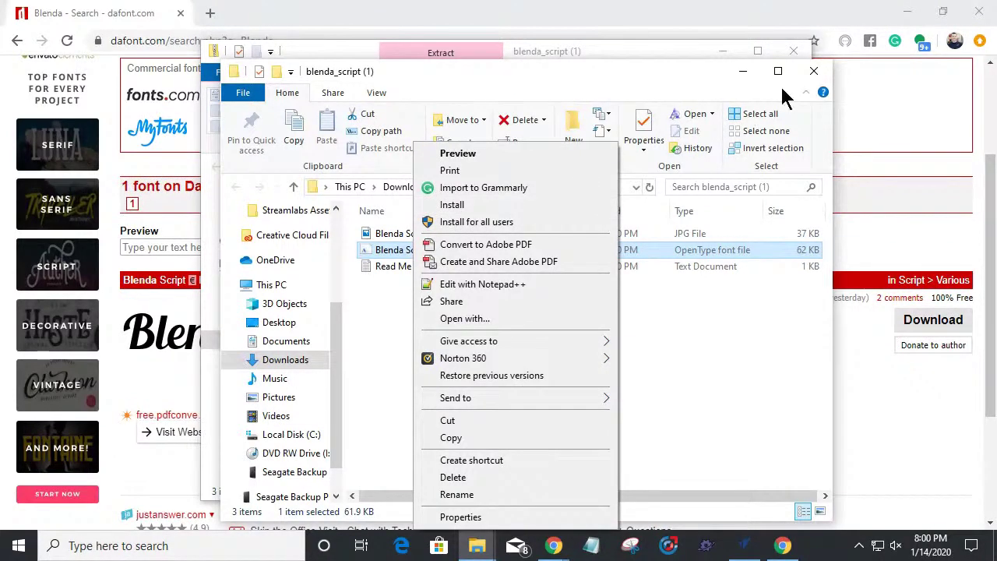
{"action": "left_click", "coordinate": [814, 71]}
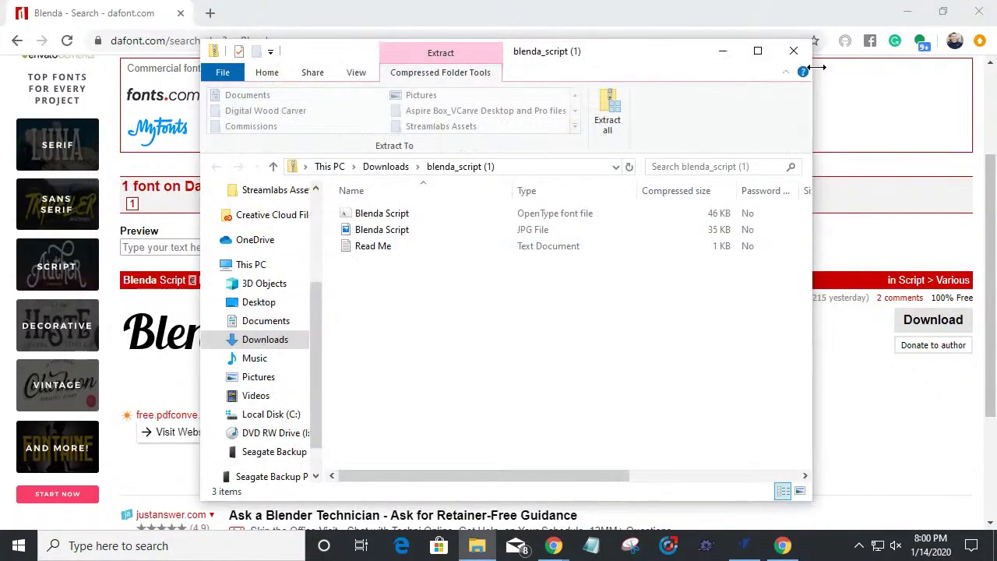
{"action": "left_click", "coordinate": [793, 51]}
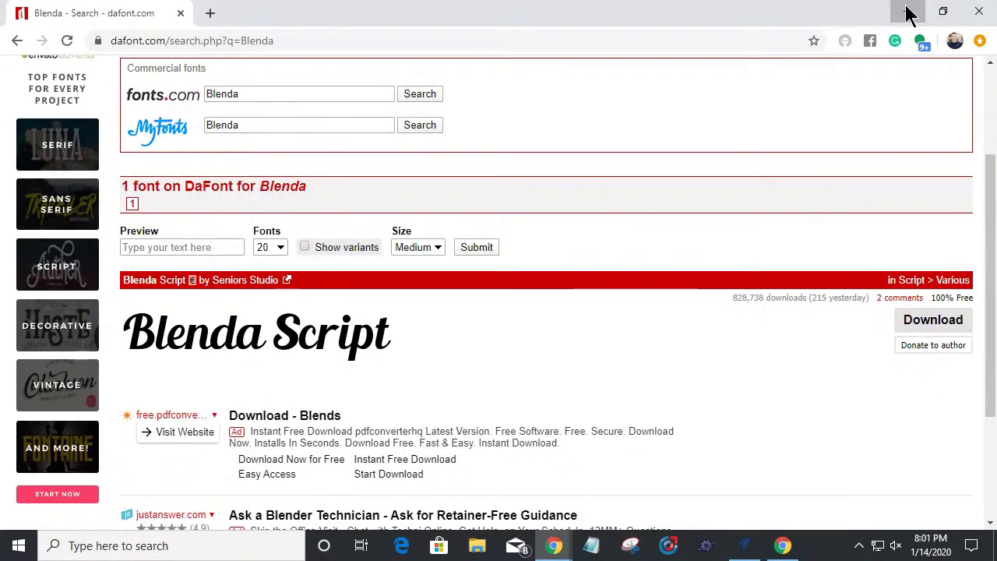
{"action": "left_click", "coordinate": [907, 11]}
Step: Copy the couple's names from the text settings, reopen the settings to check the Blenda Script text, and close them
{"action": "left_click", "coordinate": [92, 125]}
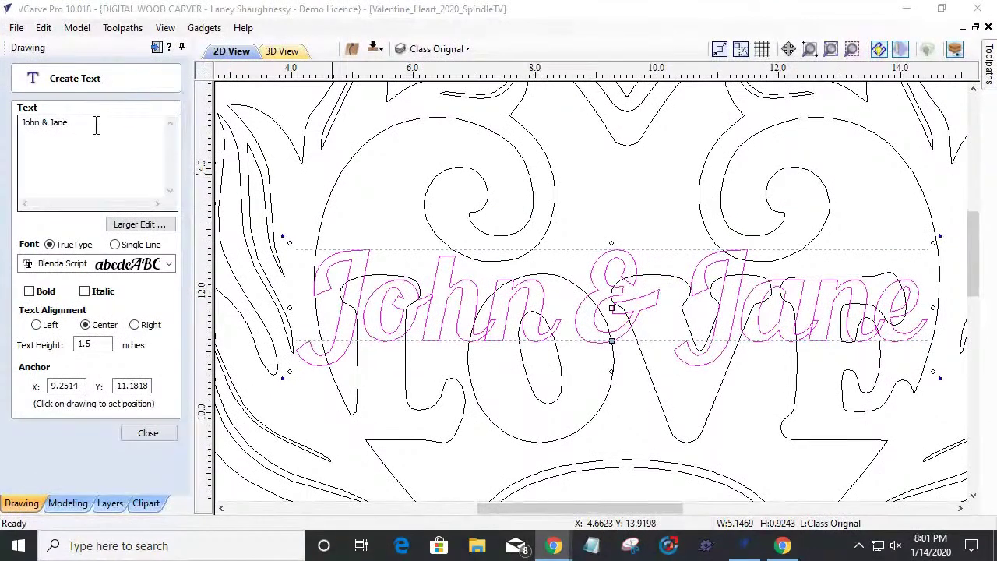
{"action": "left_click_drag", "start_coordinate": [70, 123], "coordinate": [22, 123]}
{"action": "right_click", "coordinate": [62, 125]}
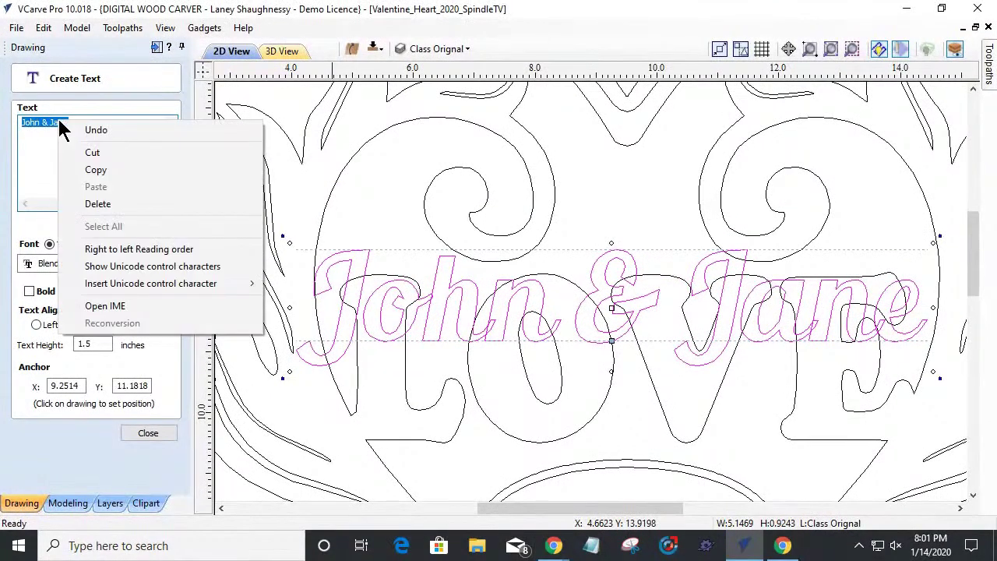
{"action": "left_click", "coordinate": [82, 171]}
{"action": "left_click", "coordinate": [134, 433]}
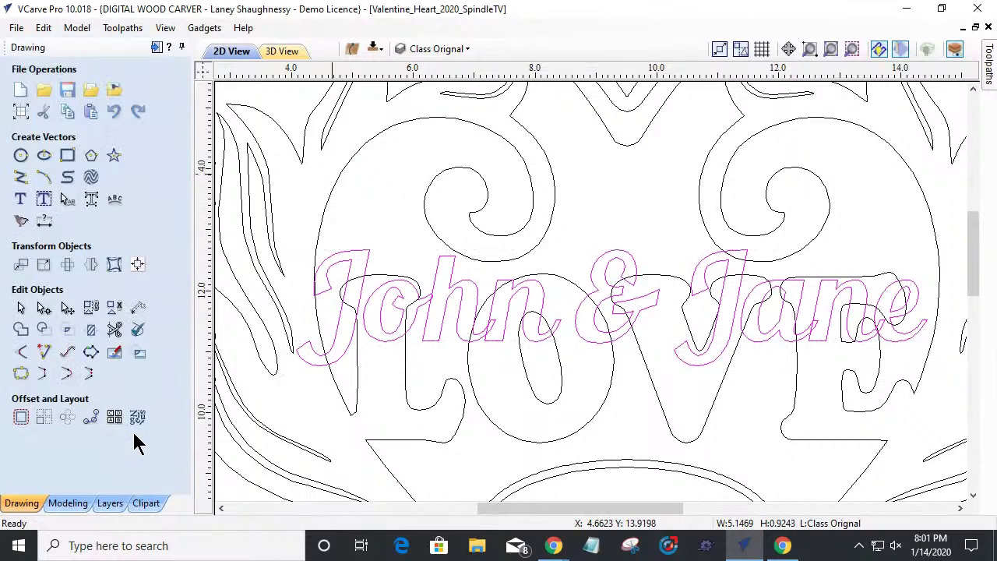
{"action": "left_click", "coordinate": [20, 200]}
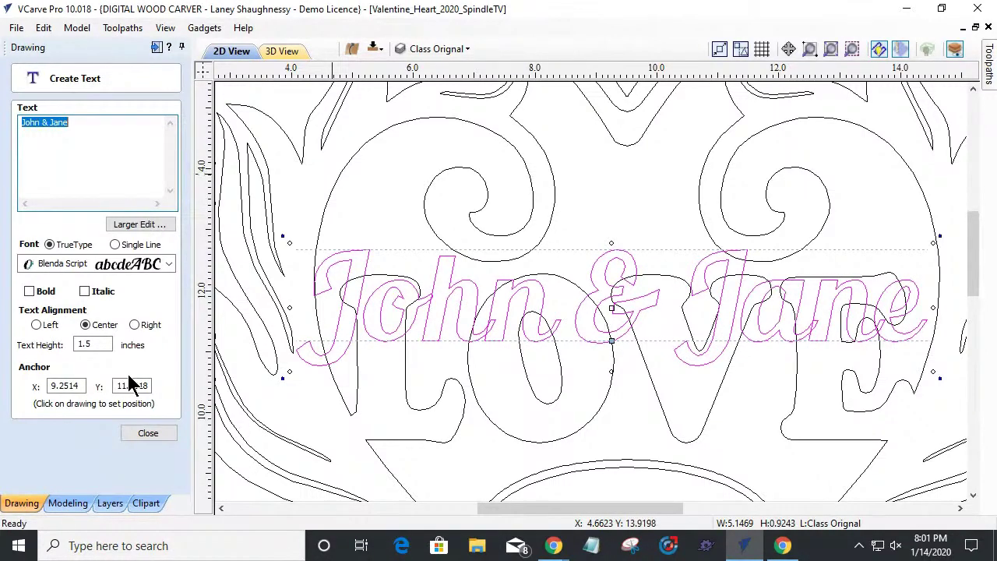
{"action": "scroll", "coordinate": [685, 358], "scroll_direction": "down", "scroll_amount": 5}
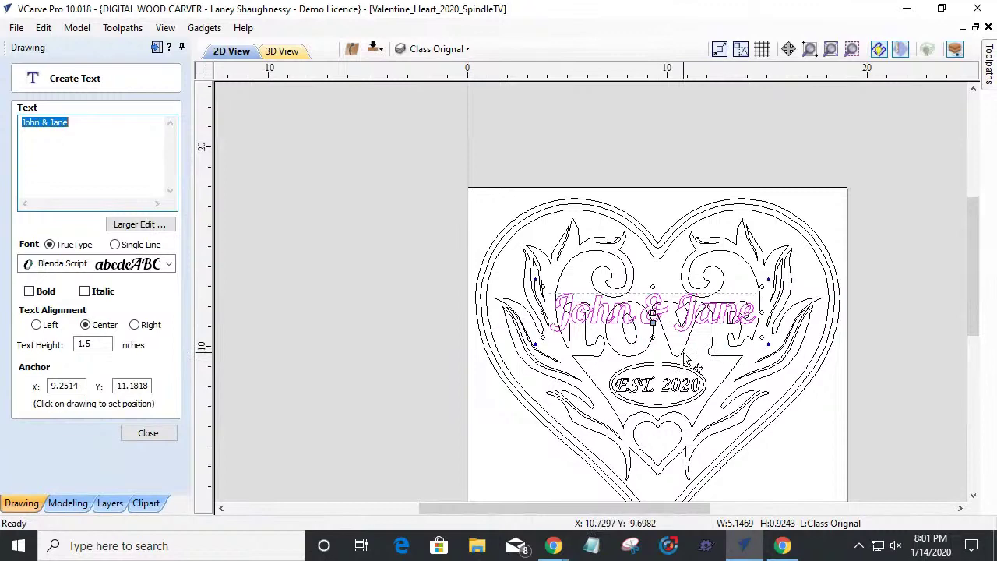
{"action": "left_click", "coordinate": [153, 437]}
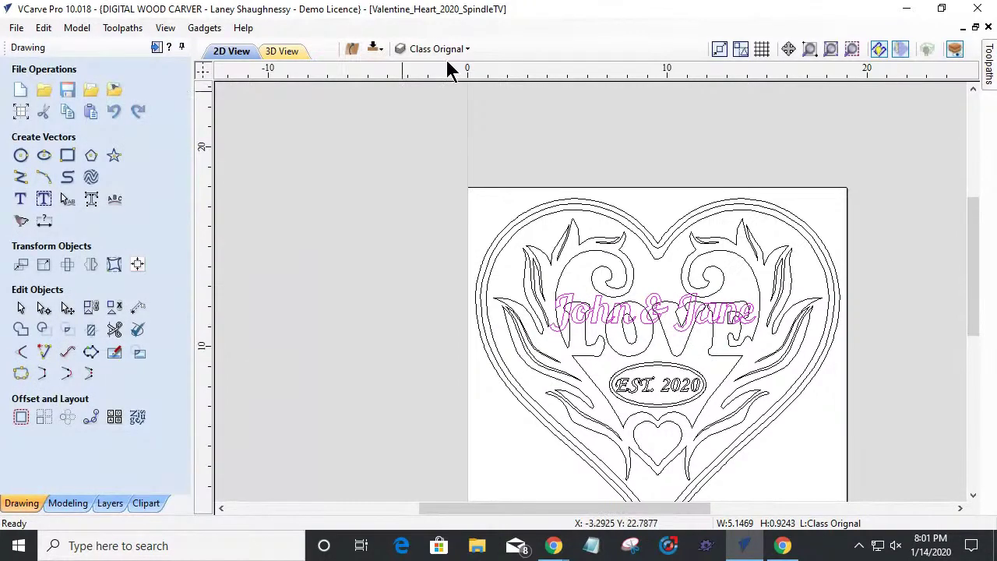
Step: Examine how the names text overlaps the LOVE lettering and where its script letters join, and check the layer list
{"action": "scroll", "coordinate": [693, 340], "scroll_direction": "up", "scroll_amount": 5}
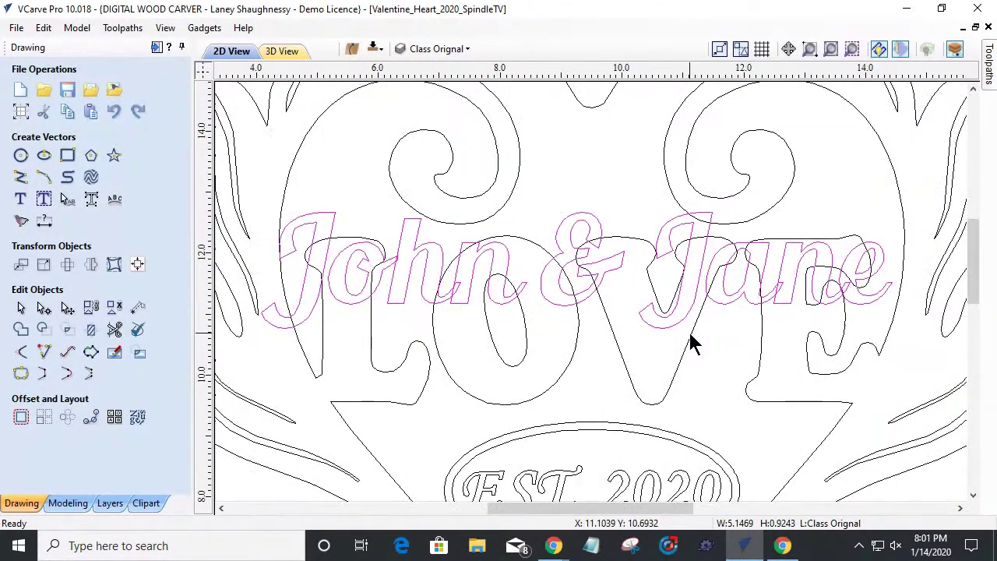
{"action": "scroll", "coordinate": [693, 344], "scroll_direction": "down", "scroll_amount": 5}
{"action": "scroll", "coordinate": [637, 330], "scroll_direction": "up", "scroll_amount": 5}
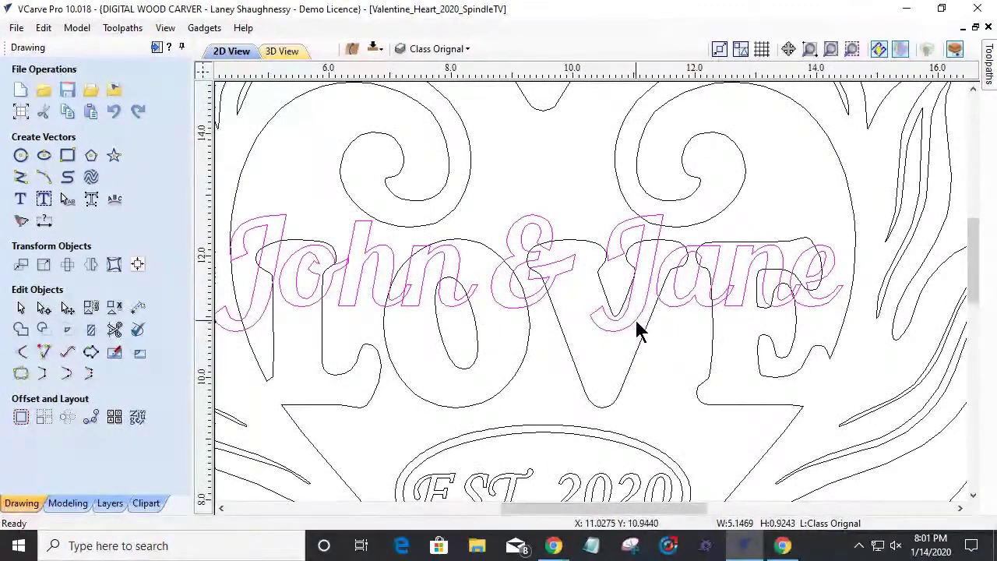
{"action": "scroll", "coordinate": [638, 331], "scroll_direction": "down", "scroll_amount": 4}
{"action": "scroll", "coordinate": [637, 331], "scroll_direction": "up", "scroll_amount": 3}
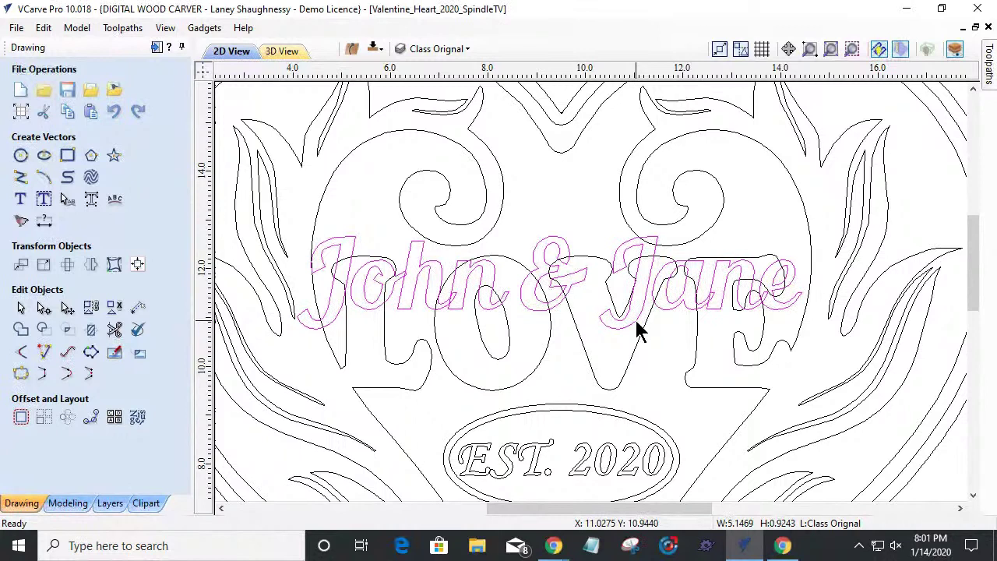
{"action": "left_click", "coordinate": [628, 328]}
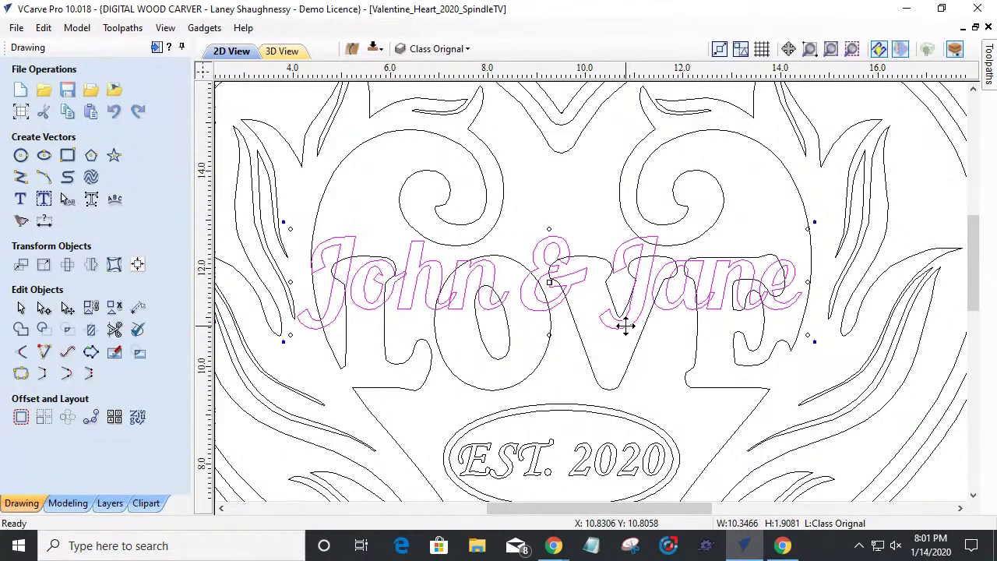
{"action": "left_click", "coordinate": [442, 51]}
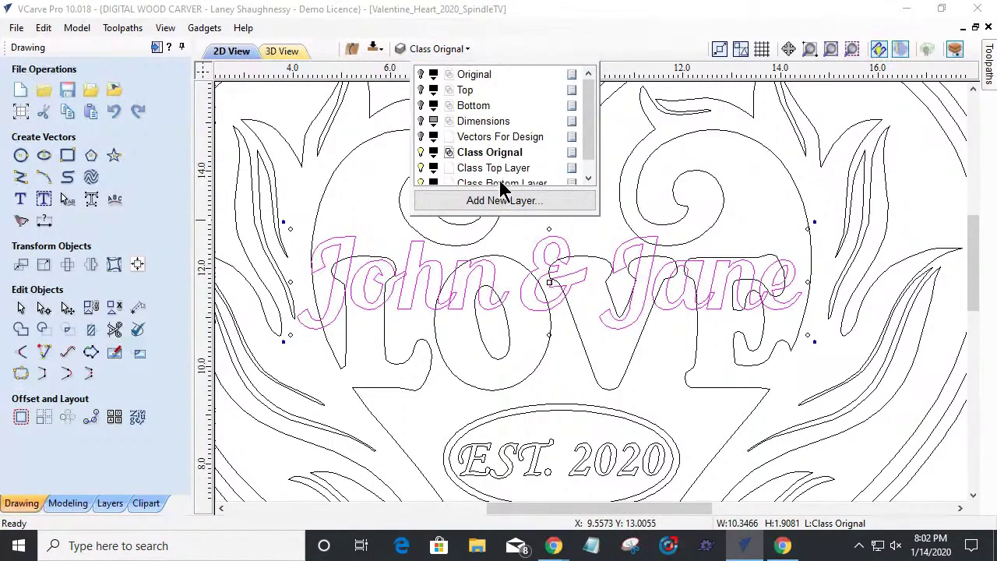
{"action": "left_click", "coordinate": [654, 202]}
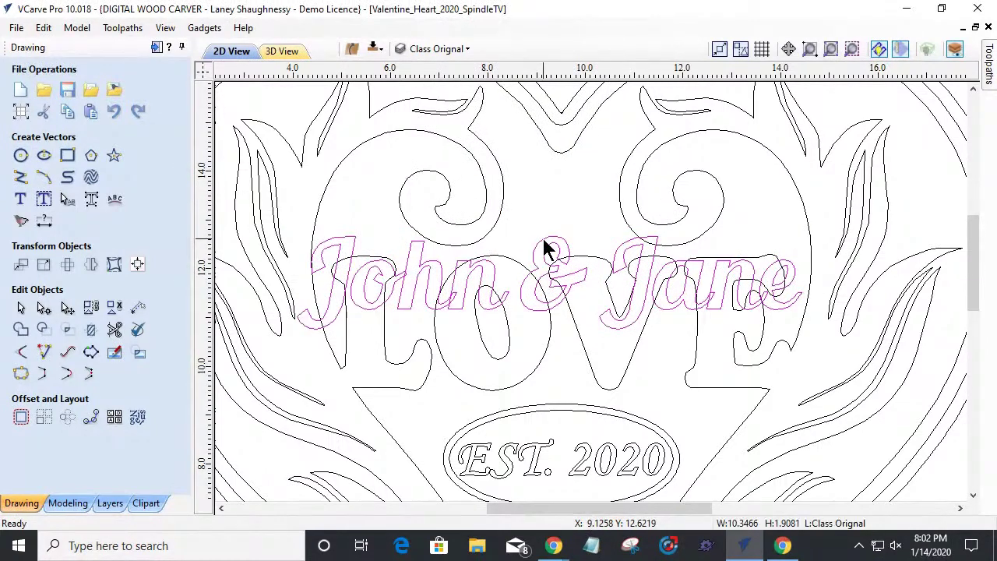
{"action": "scroll", "coordinate": [391, 263], "scroll_direction": "up", "scroll_amount": 4}
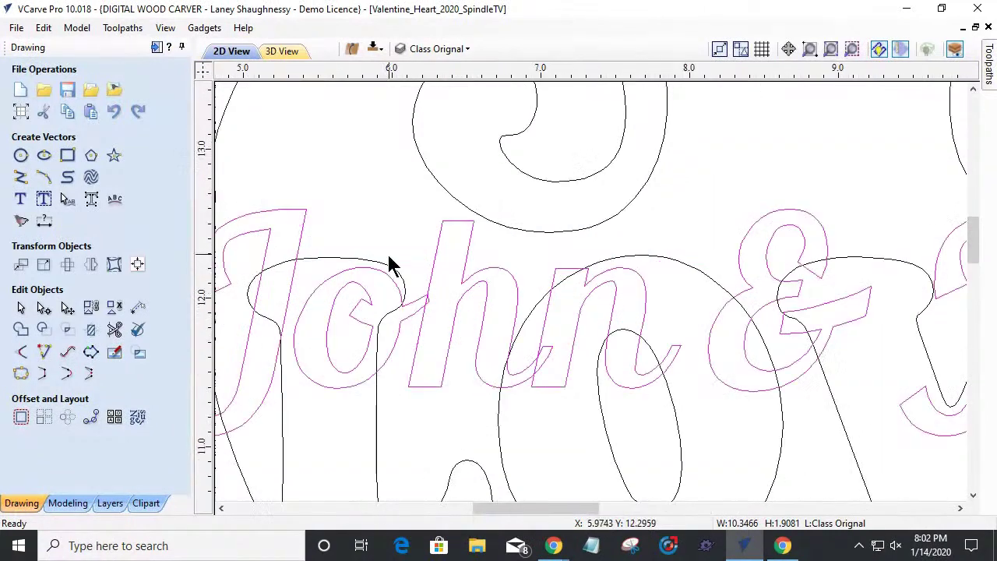
{"action": "scroll", "coordinate": [456, 350], "scroll_direction": "up", "scroll_amount": 1}
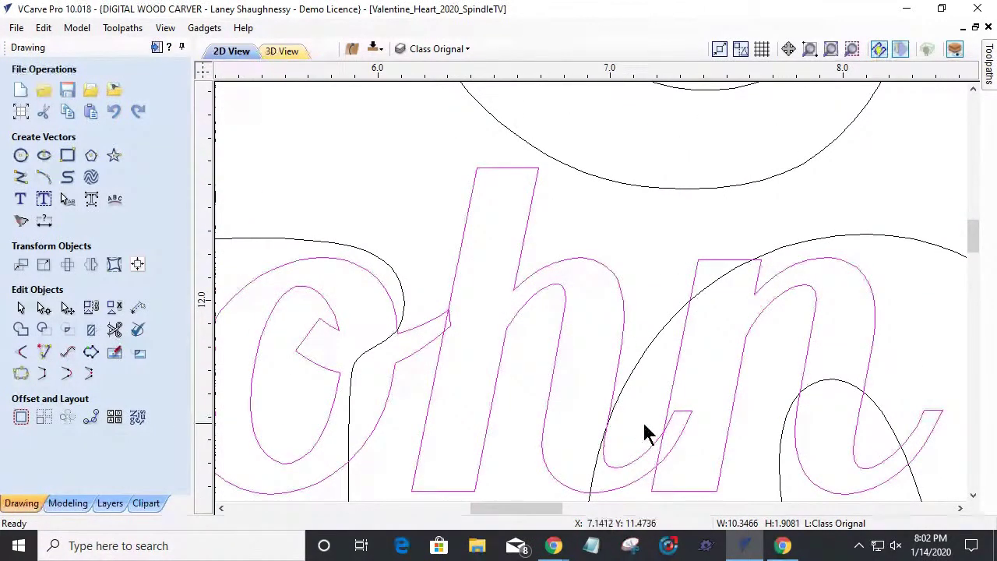
{"action": "scroll", "coordinate": [674, 407], "scroll_direction": "down", "scroll_amount": 10}
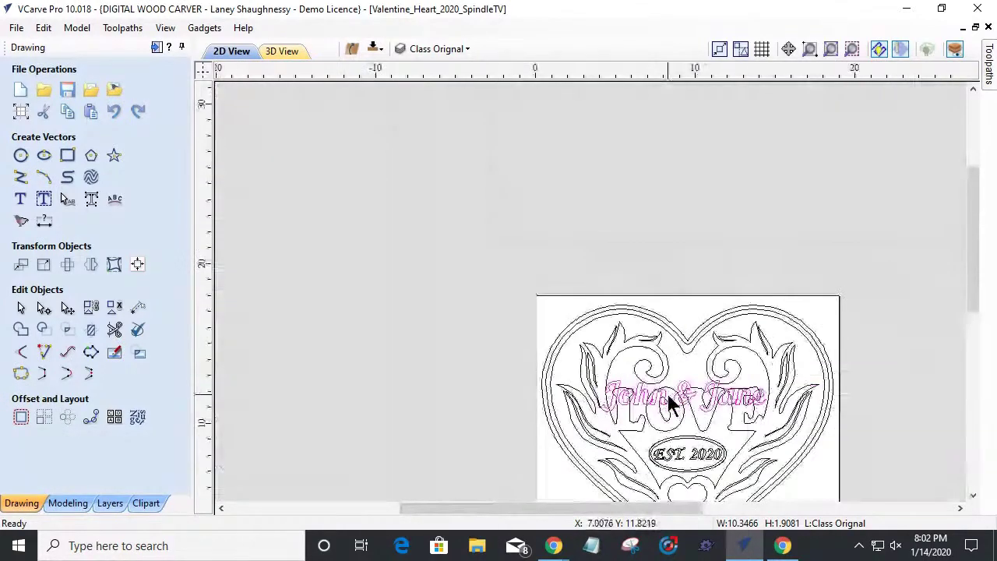
Step: Center the names text horizontally on the material with the Alignment Tools
{"action": "scroll", "coordinate": [689, 411], "scroll_direction": "up", "scroll_amount": 3}
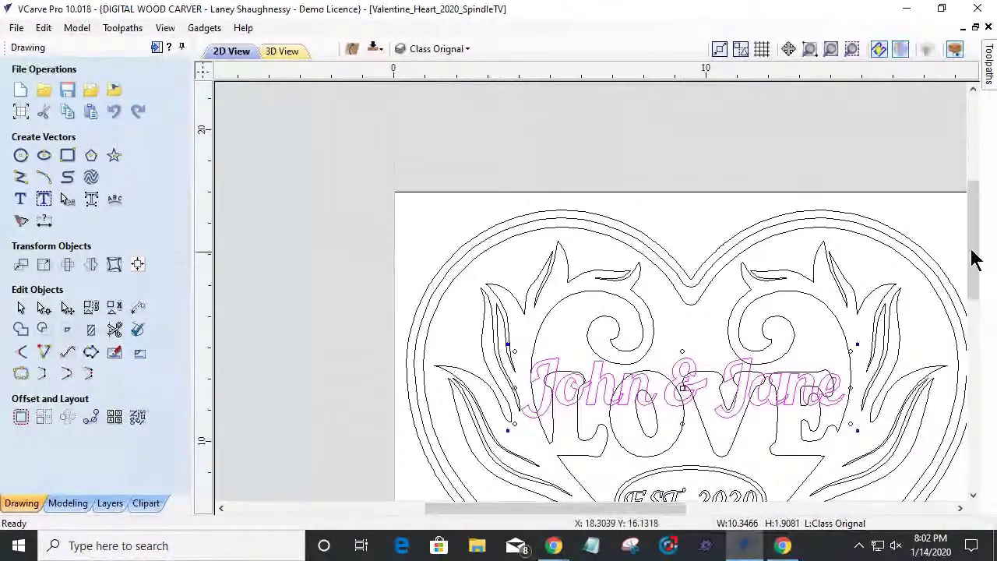
{"action": "left_click_drag", "start_coordinate": [974, 259], "coordinate": [976, 285]}
{"action": "left_click", "coordinate": [138, 266]}
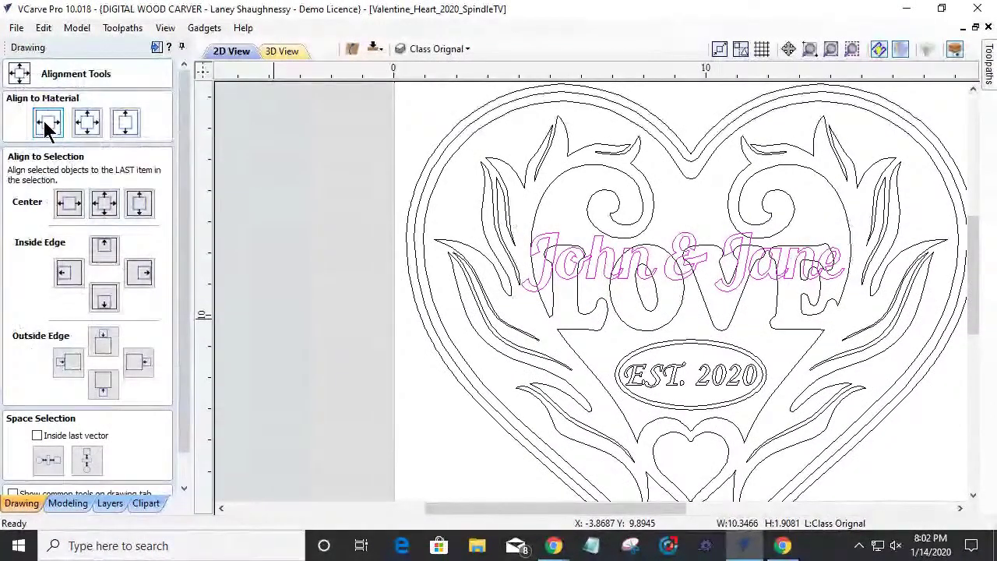
{"action": "left_click", "coordinate": [47, 123]}
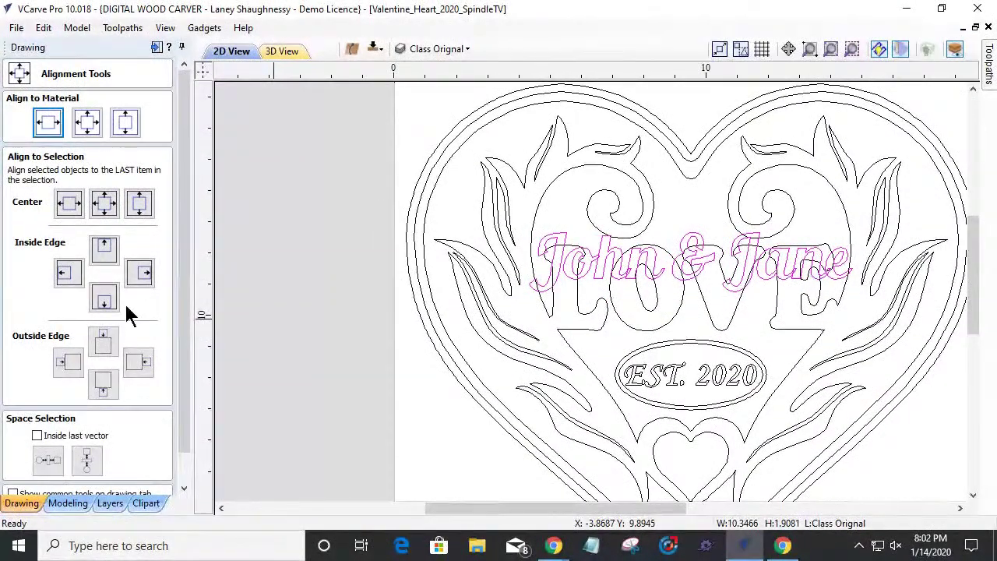
Step: Try the names text at different heights over the LOVE lettering and place it across the upper half of the letters
{"action": "left_click", "coordinate": [688, 259]}
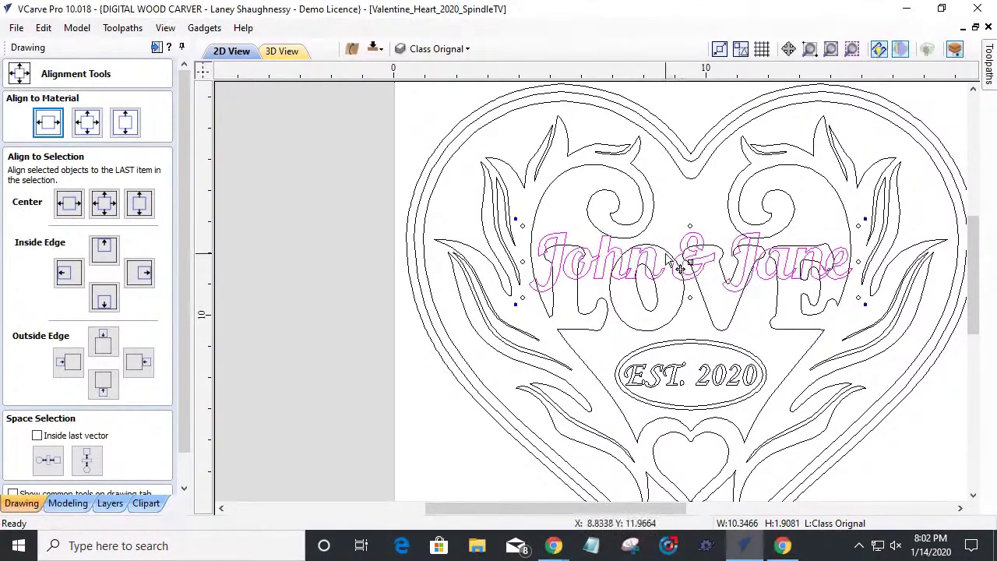
{"action": "left_click_drag", "start_coordinate": [698, 257], "coordinate": [697, 279]}
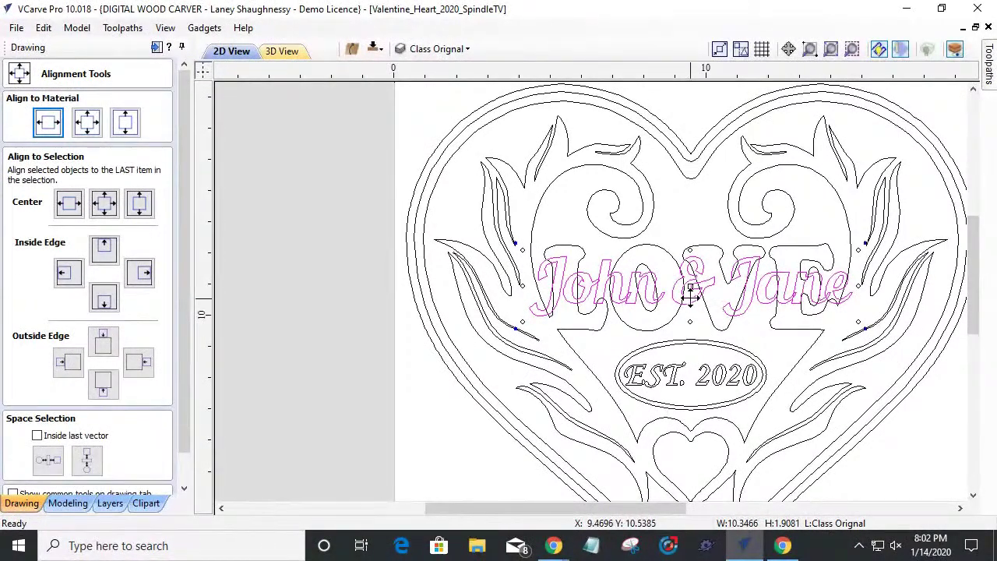
{"action": "left_click_drag", "start_coordinate": [690, 285], "coordinate": [688, 321]}
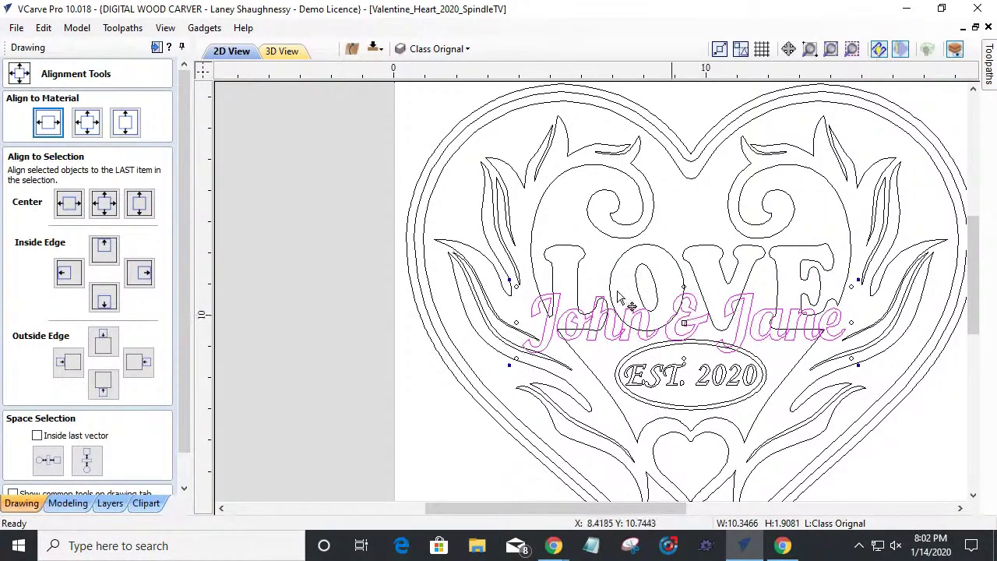
{"action": "left_click_drag", "start_coordinate": [689, 319], "coordinate": [689, 257]}
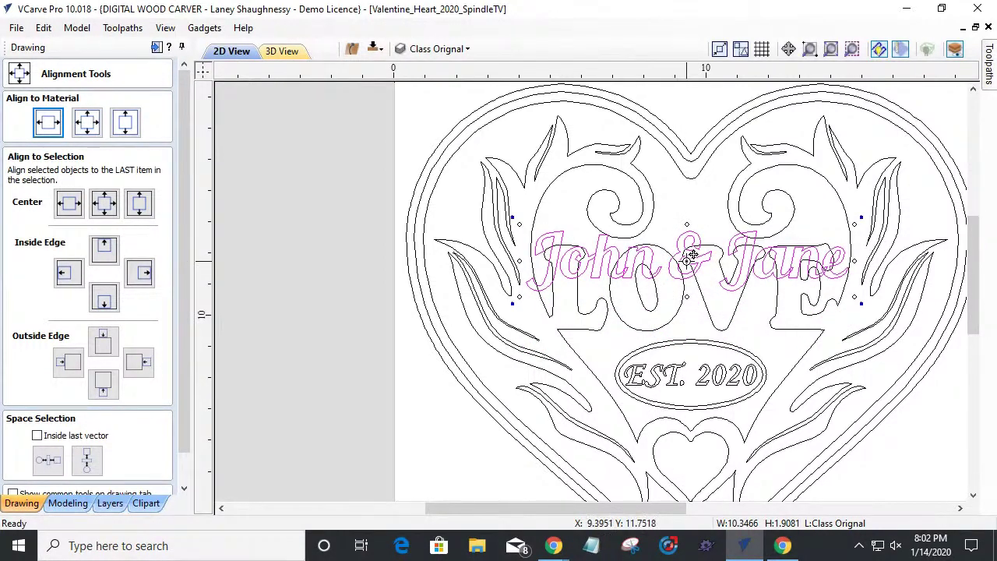
{"action": "left_click_drag", "start_coordinate": [685, 246], "coordinate": [696, 268]}
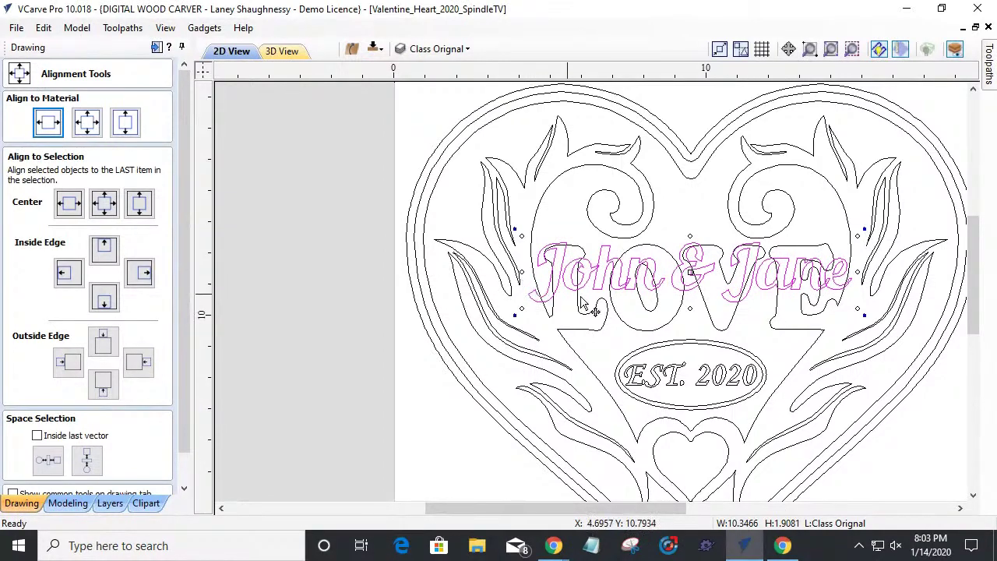
Step: Stretch the names text vertically to a height of about 2.11 inches, keeping its width
{"action": "scroll", "coordinate": [677, 282], "scroll_direction": "up", "scroll_amount": 2}
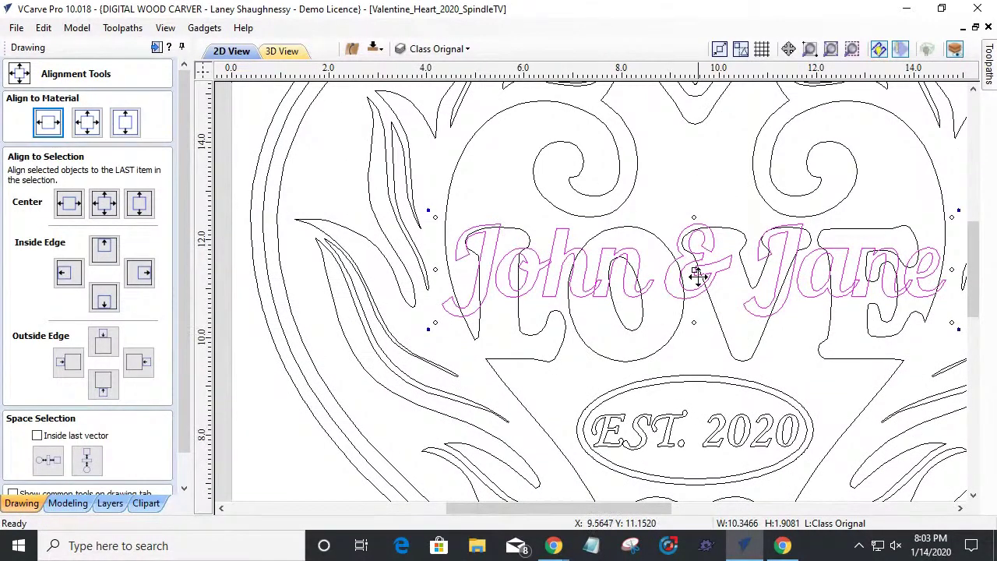
{"action": "left_click_drag", "start_coordinate": [697, 263], "coordinate": [698, 265]}
{"action": "left_click_drag", "start_coordinate": [695, 316], "coordinate": [700, 321]}
{"action": "scroll", "coordinate": [663, 338], "scroll_direction": "down", "scroll_amount": 1}
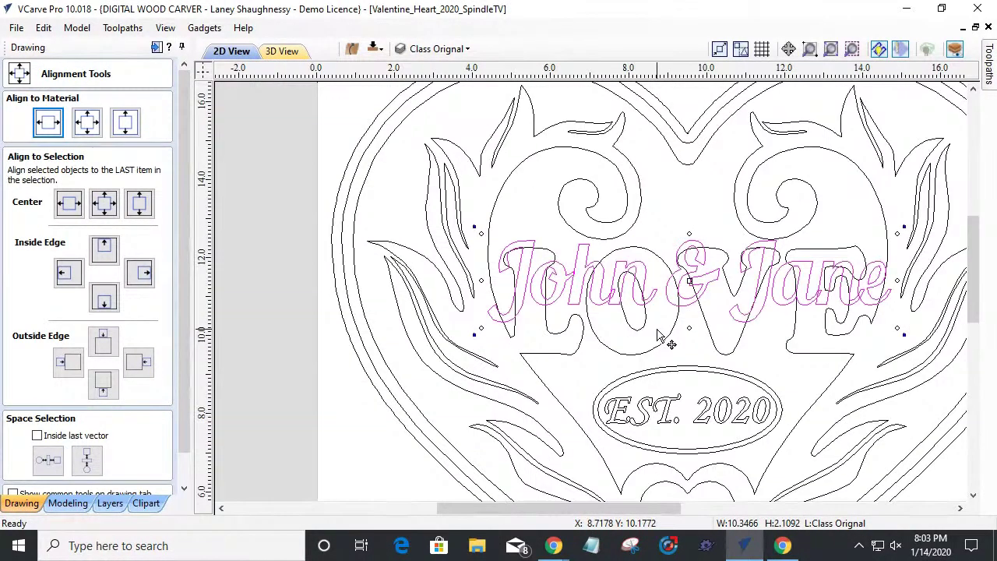
{"action": "scroll", "coordinate": [663, 338], "scroll_direction": "down", "scroll_amount": 1}
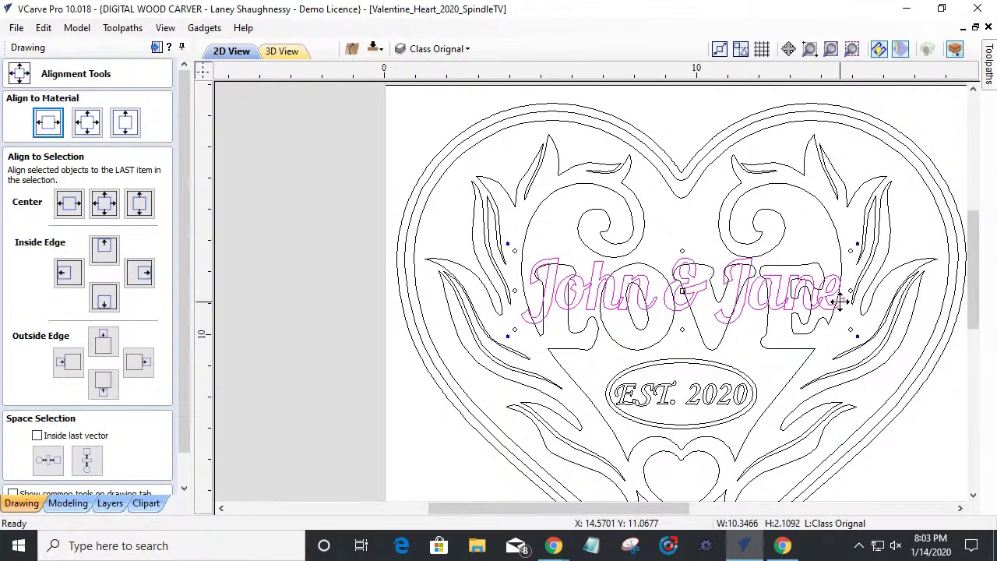
Step: Widen the names text symmetrically to about 11.19 inches and check its ends against the side leaves
{"action": "scroll", "coordinate": [507, 326], "scroll_direction": "up", "scroll_amount": 1}
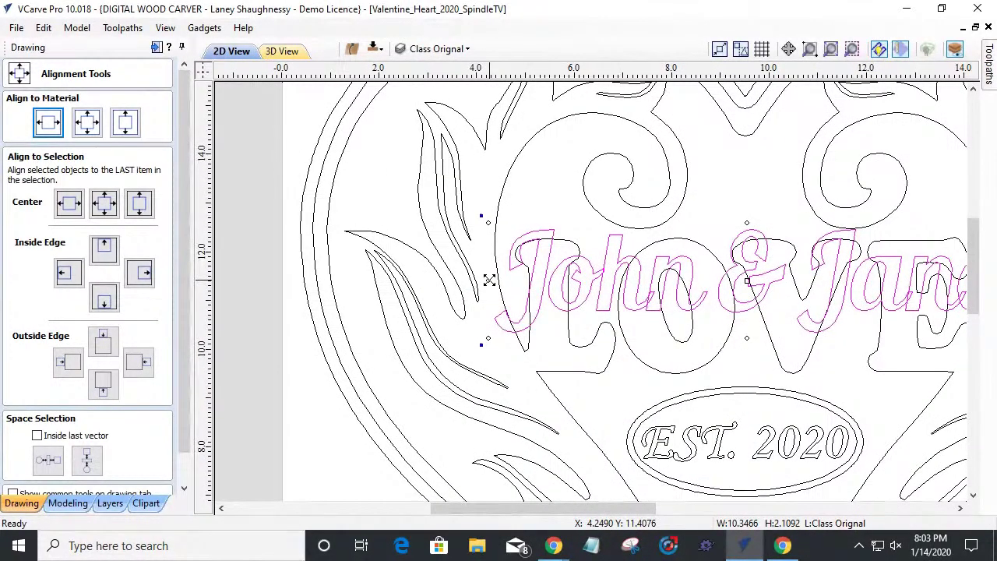
{"action": "left_click_drag", "start_coordinate": [488, 280], "coordinate": [474, 285]}
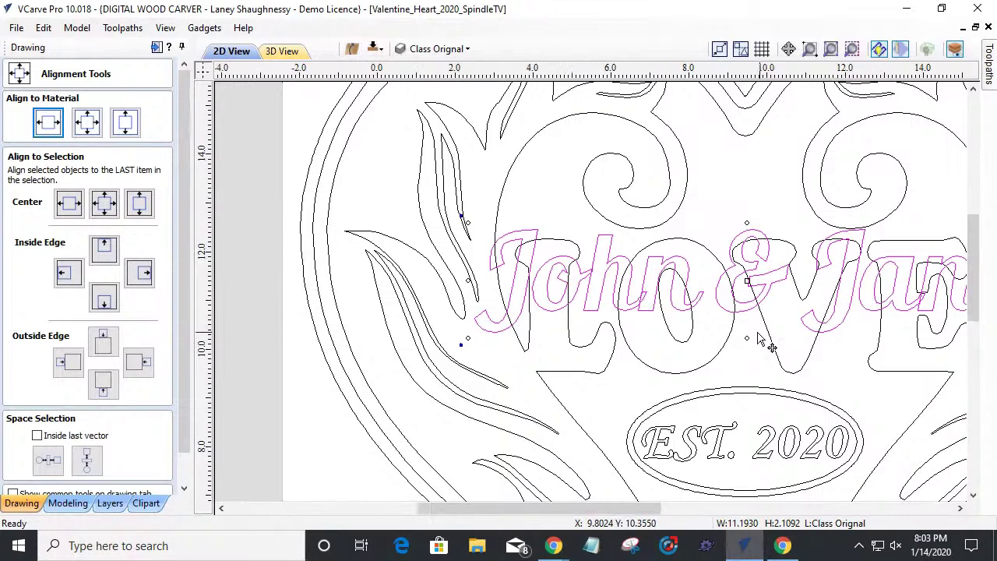
{"action": "scroll", "coordinate": [829, 312], "scroll_direction": "down", "scroll_amount": 2}
{"action": "scroll", "coordinate": [846, 351], "scroll_direction": "up", "scroll_amount": 2}
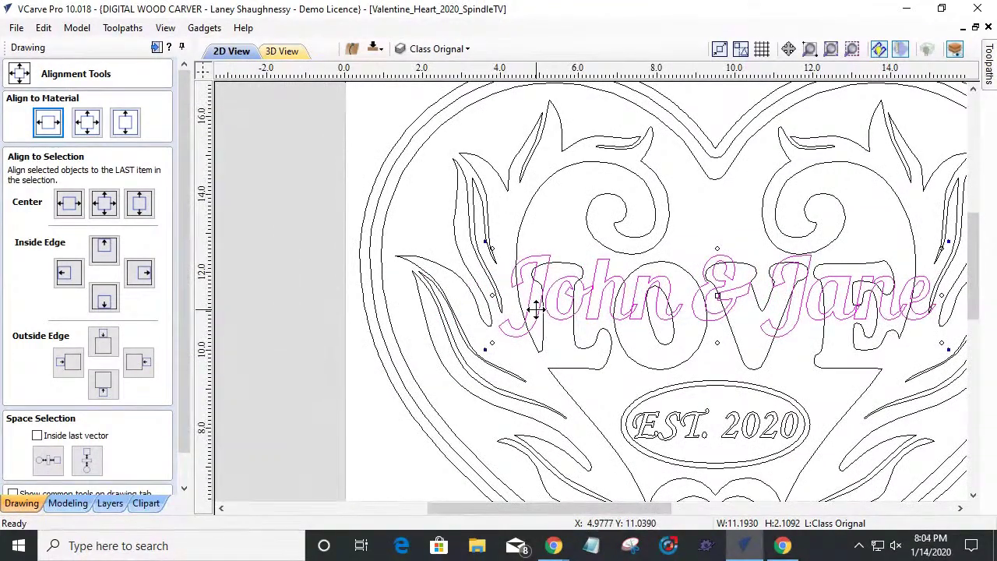
{"action": "scroll", "coordinate": [535, 313], "scroll_direction": "down", "scroll_amount": 1}
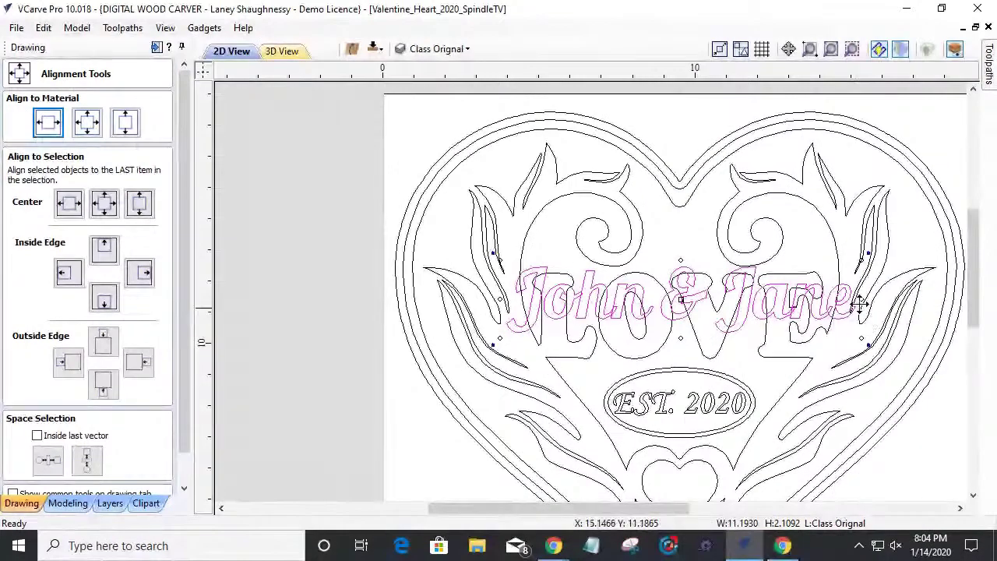
{"action": "scroll", "coordinate": [865, 326], "scroll_direction": "up", "scroll_amount": 2}
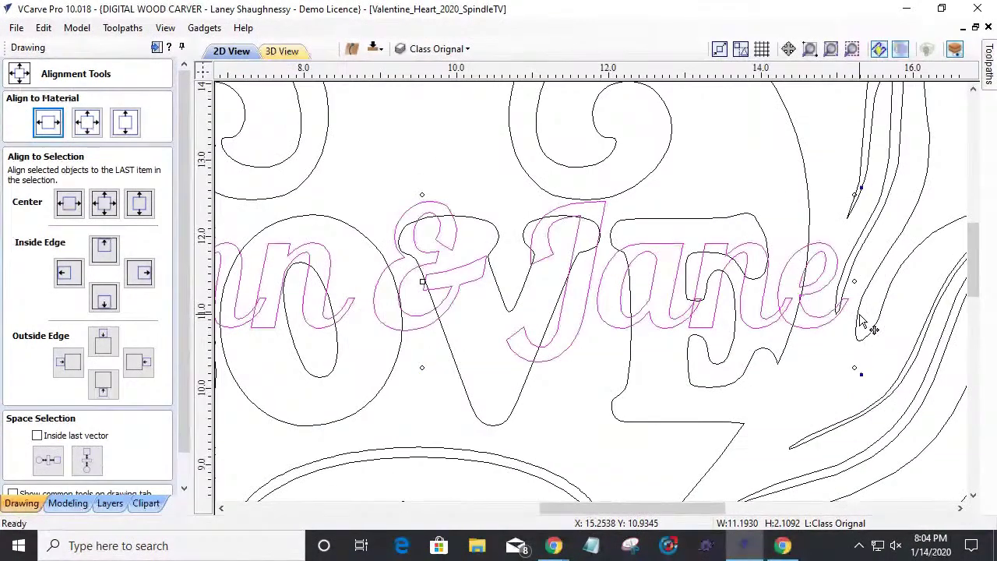
{"action": "scroll", "coordinate": [871, 329], "scroll_direction": "down", "scroll_amount": 1}
{"action": "scroll", "coordinate": [638, 341], "scroll_direction": "down", "scroll_amount": 1}
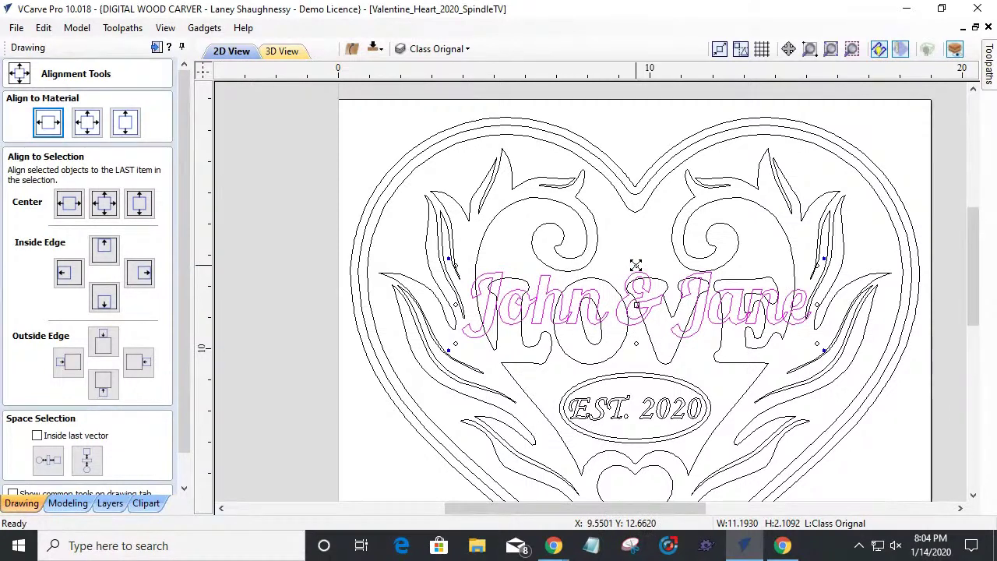
Step: Stretch the names text to about 2.70 inches tall, reposition it over LOVE, and center it horizontally on the material
{"action": "left_click_drag", "start_coordinate": [636, 265], "coordinate": [637, 264]}
{"action": "left_click_drag", "start_coordinate": [637, 328], "coordinate": [639, 296]}
{"action": "left_click_drag", "start_coordinate": [646, 289], "coordinate": [643, 301]}
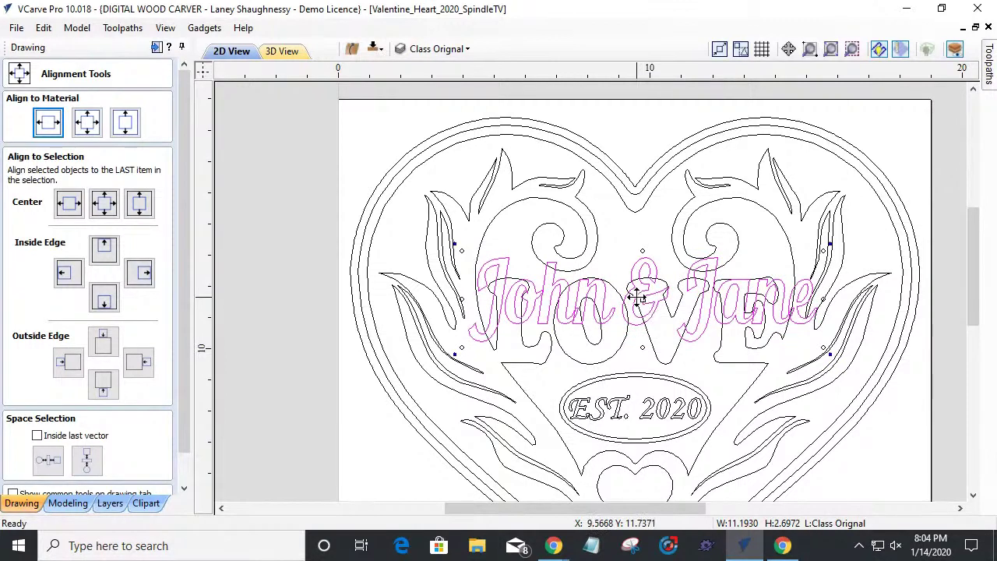
{"action": "left_click", "coordinate": [43, 125]}
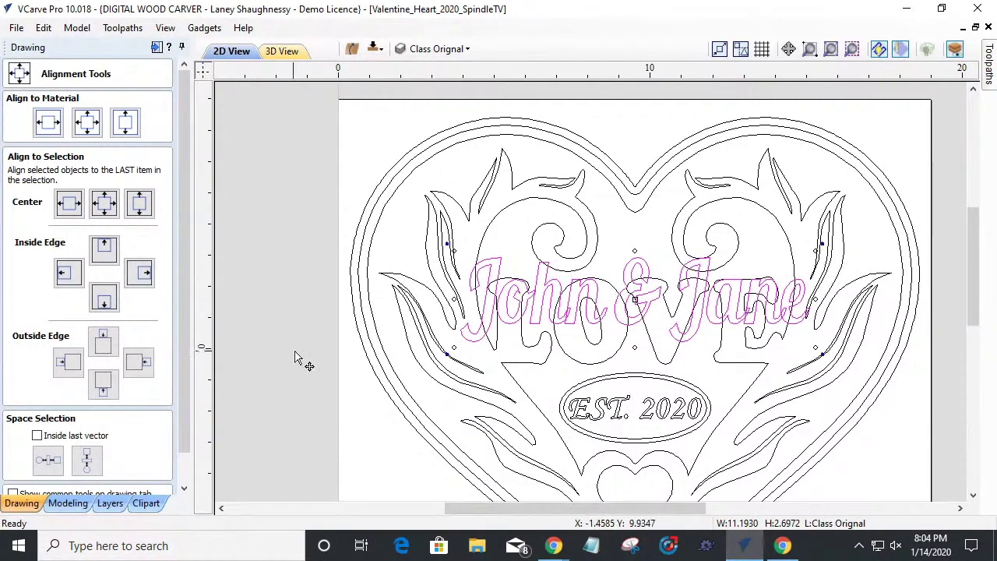
{"action": "left_click", "coordinate": [645, 381]}
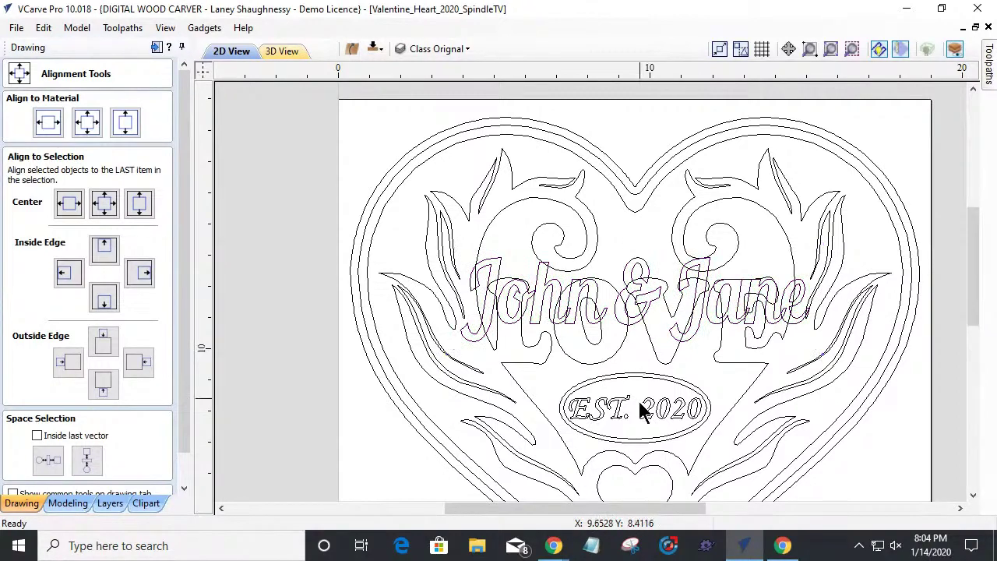
Step: Copy the three heart borders and the names text to Class Top Layer, and hide that layer
{"action": "scroll", "coordinate": [764, 343], "scroll_direction": "down", "scroll_amount": 3}
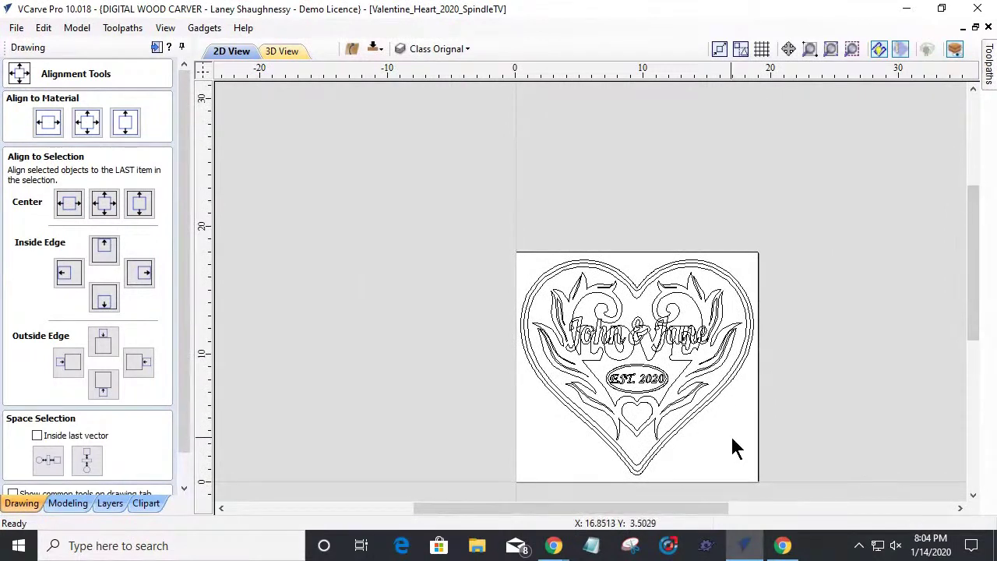
{"action": "scroll", "coordinate": [733, 447], "scroll_direction": "up", "scroll_amount": 2}
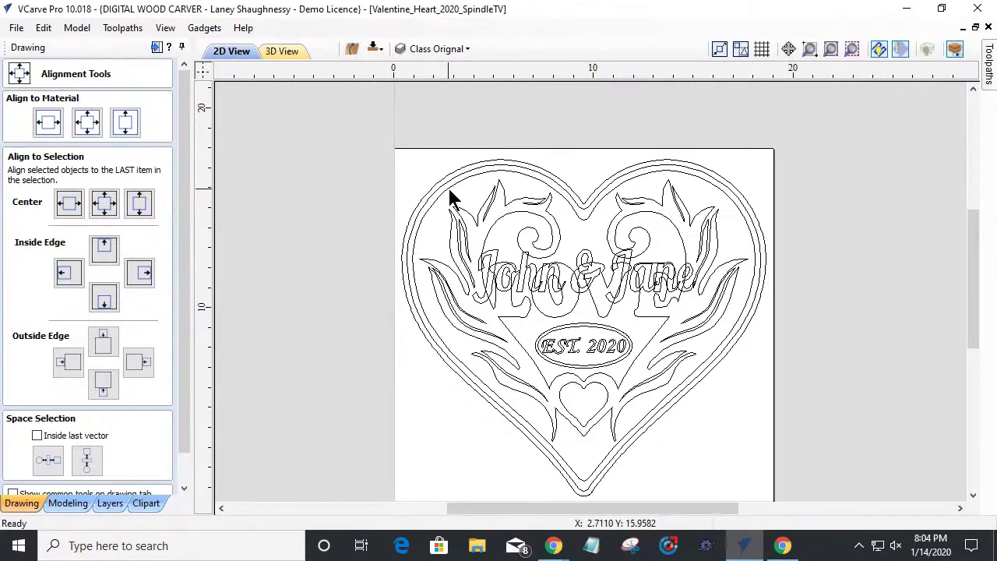
{"action": "left_click", "coordinate": [425, 187]}
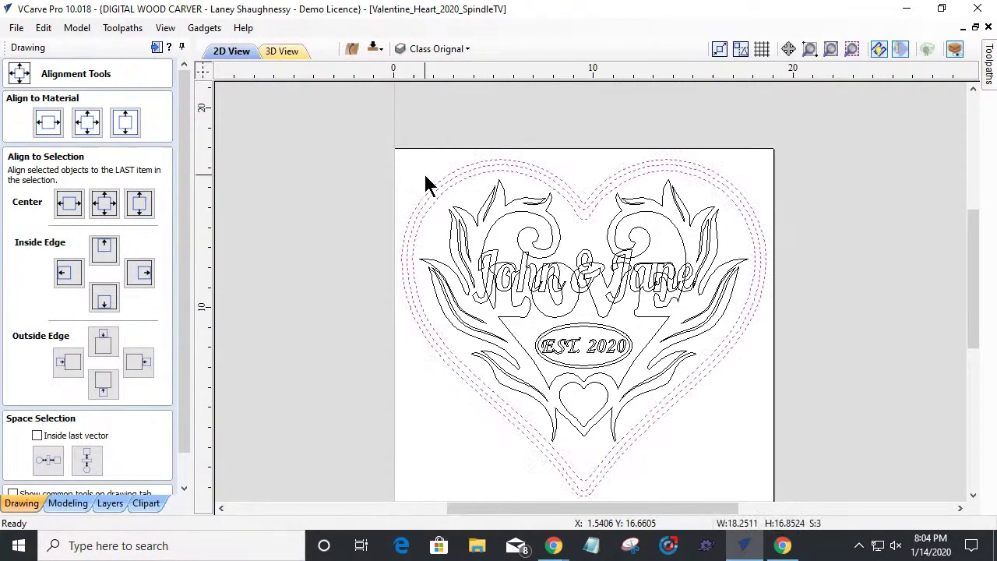
{"action": "left_click", "coordinate": [491, 259], "text": "shift"}
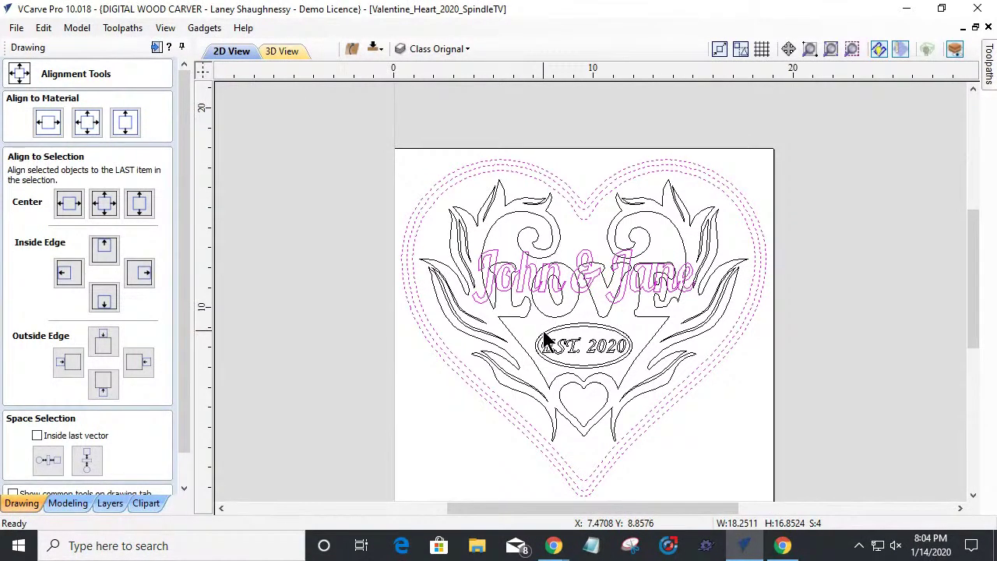
{"action": "right_click", "coordinate": [504, 288]}
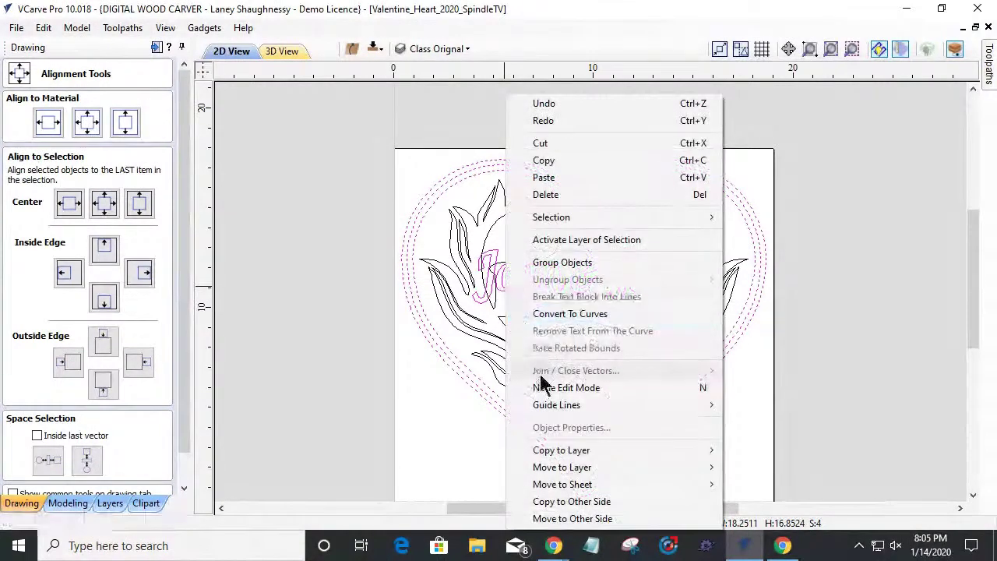
{"action": "mouse_move", "coordinate": [548, 458]}
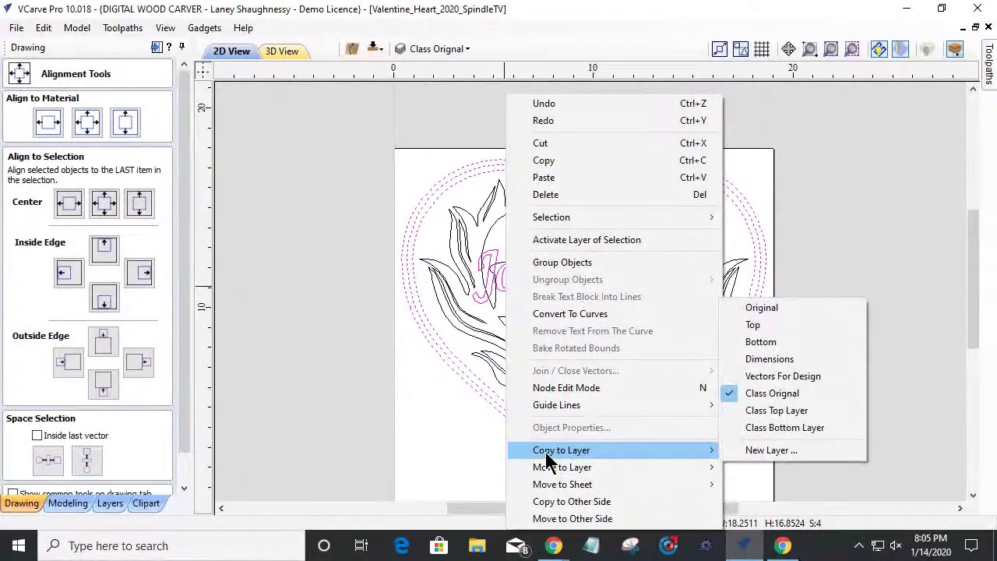
{"action": "left_click", "coordinate": [763, 410]}
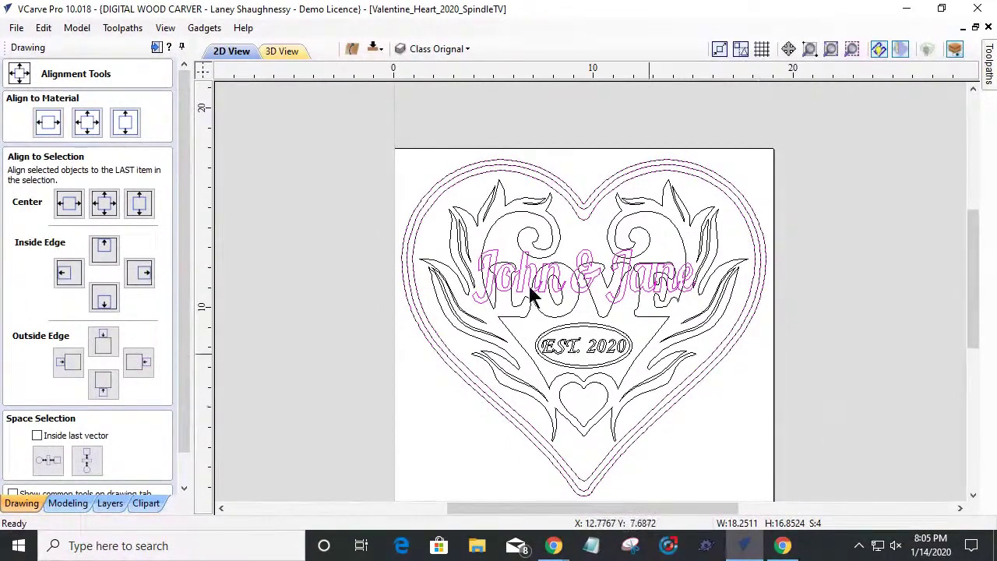
{"action": "left_click", "coordinate": [449, 49]}
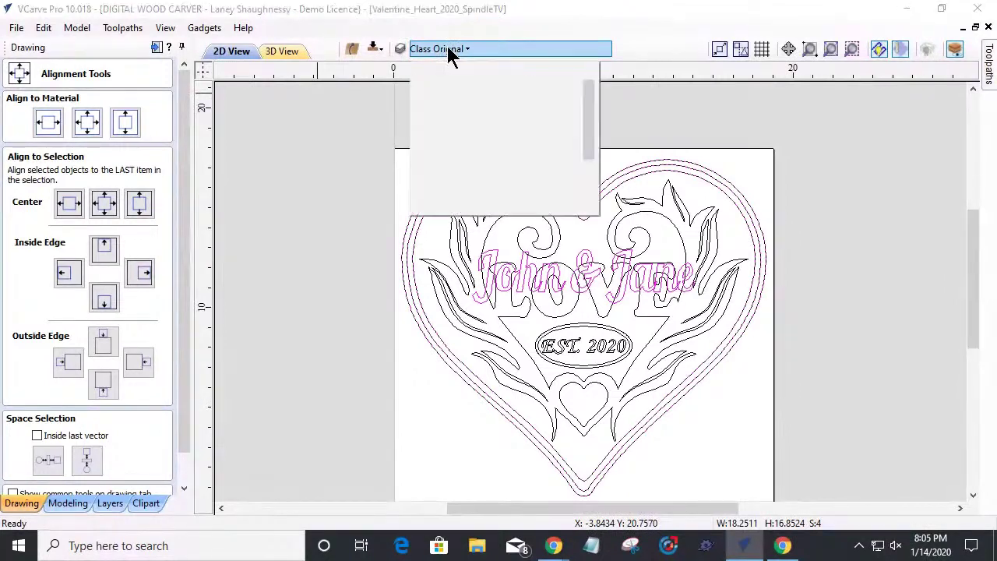
{"action": "scroll", "coordinate": [441, 153], "scroll_direction": "down", "scroll_amount": 1}
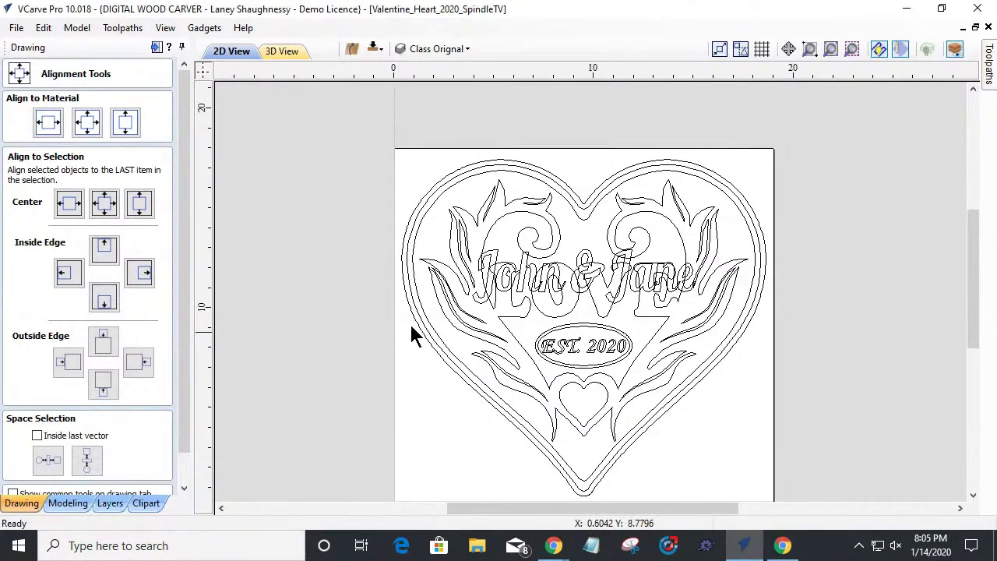
Step: Copy the three heart borders, leaf scrollwork, LOVE letters, small heart, and "EST. 2020" oval with its text to Class Bottom Layer
{"action": "left_click_drag", "start_coordinate": [444, 208], "coordinate": [413, 185]}
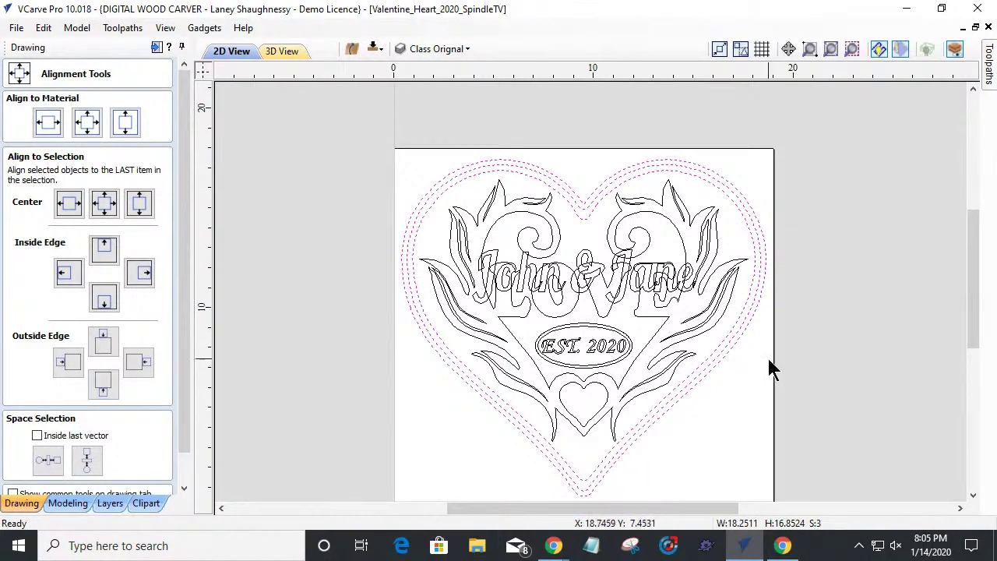
{"action": "left_click", "coordinate": [460, 326], "text": "shift"}
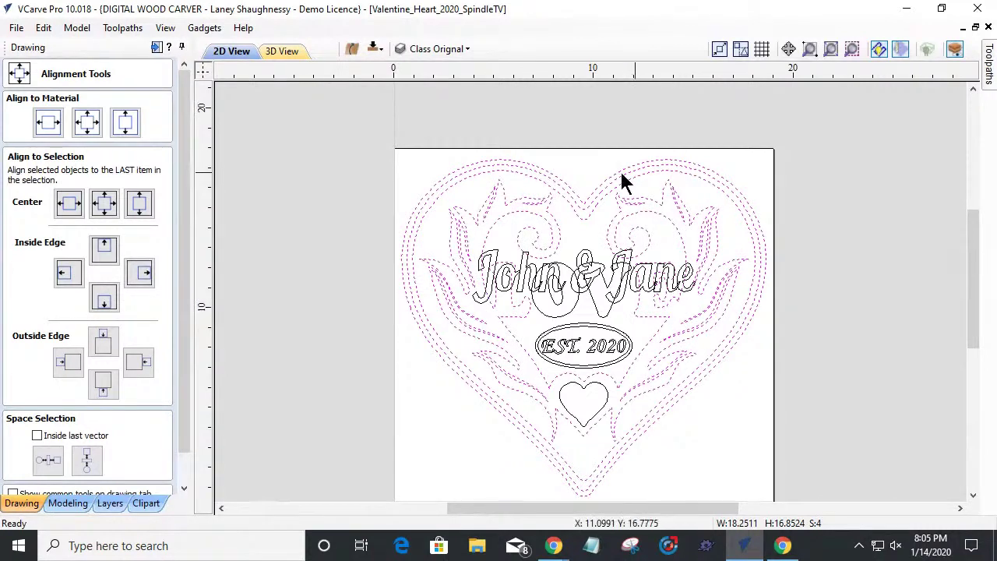
{"action": "left_click", "coordinate": [557, 319], "text": "shift"}
{"action": "left_click", "coordinate": [559, 317], "text": "shift"}
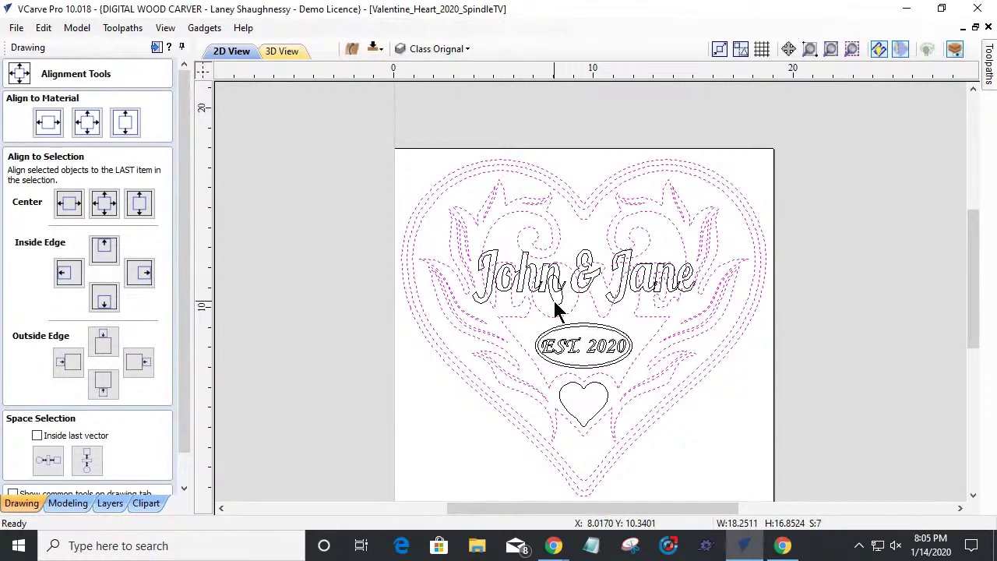
{"action": "left_click", "coordinate": [567, 386], "text": "shift"}
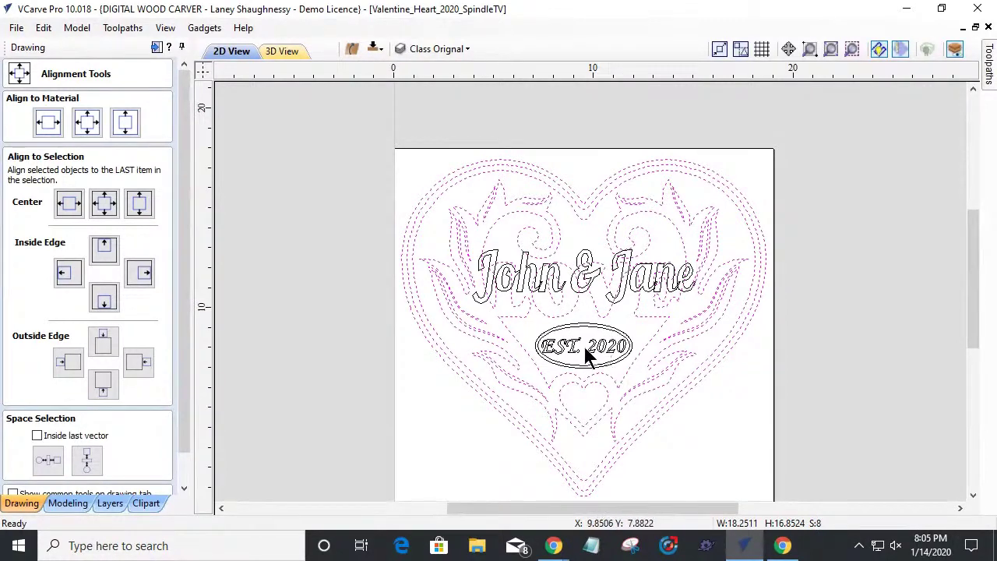
{"action": "left_click", "coordinate": [564, 328], "text": "shift"}
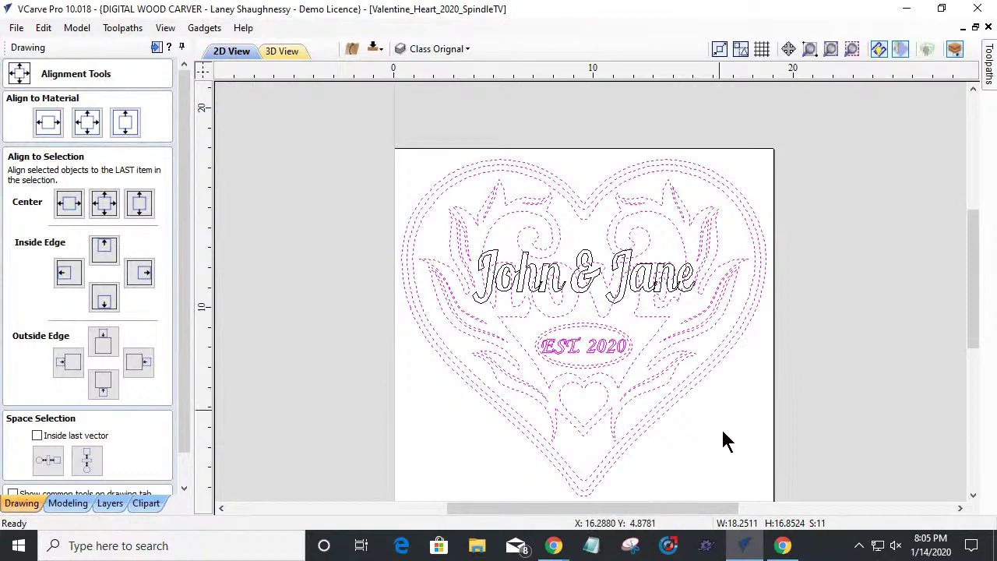
{"action": "right_click", "coordinate": [678, 377]}
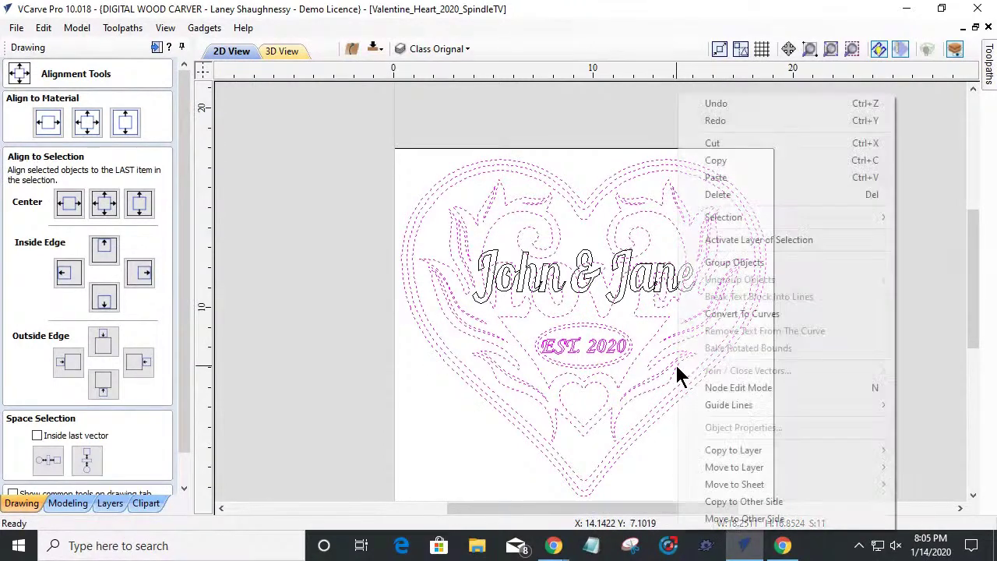
{"action": "mouse_move", "coordinate": [717, 457]}
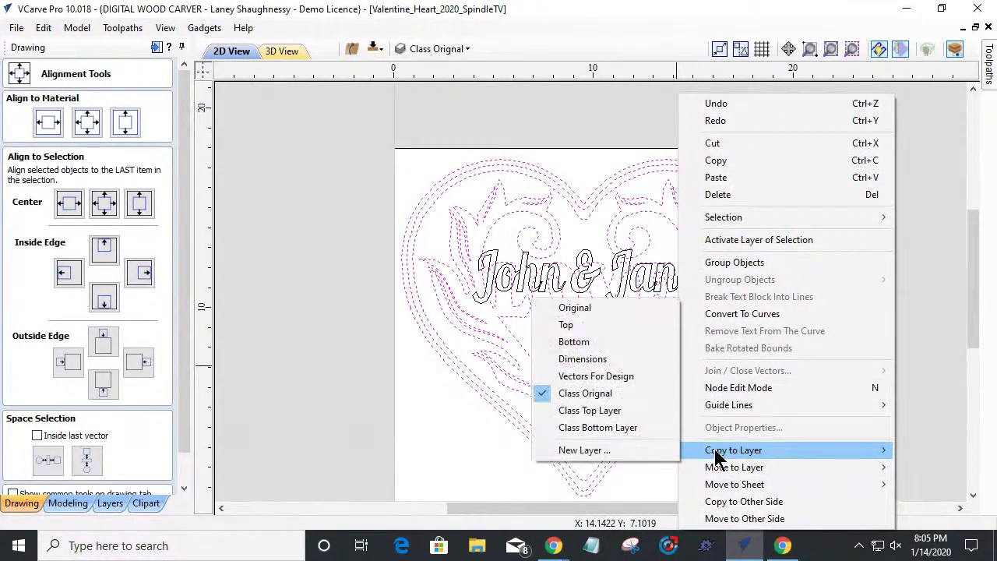
{"action": "left_click", "coordinate": [595, 427]}
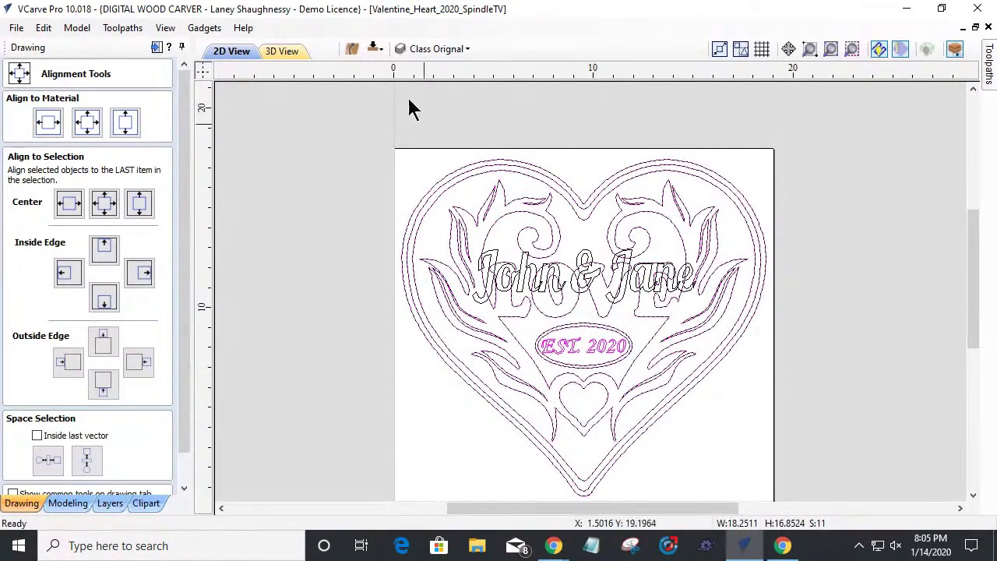
Step: Hide Class Orignal and Class Bottom Layer, and make Class Top Layer the active, visible layer
{"action": "left_click", "coordinate": [437, 55]}
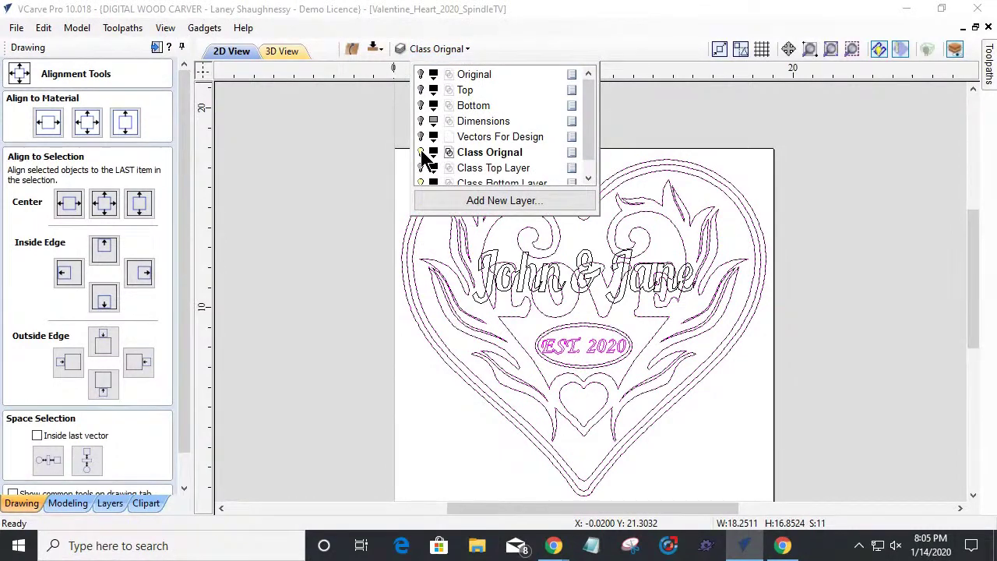
{"action": "left_click", "coordinate": [421, 153]}
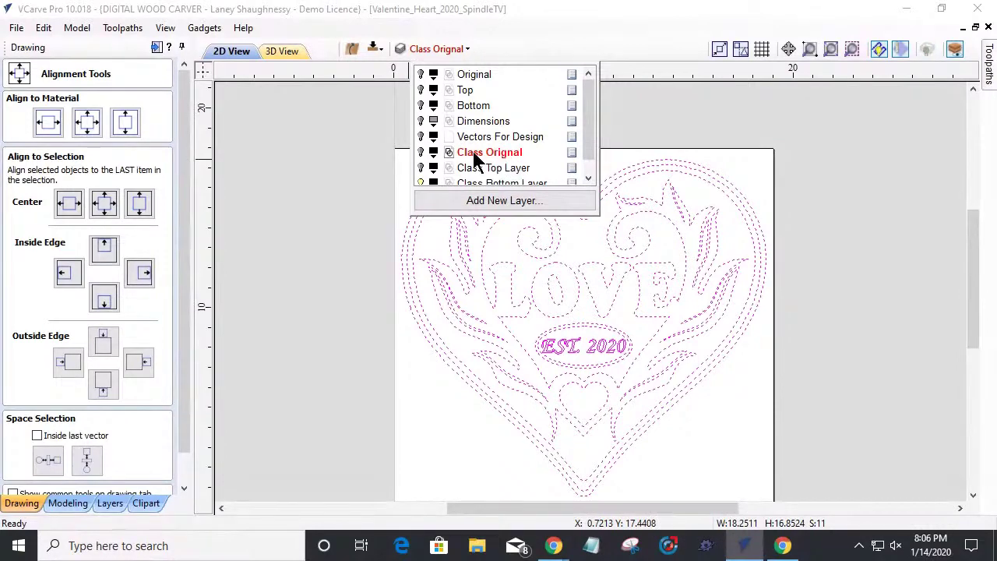
{"action": "left_click", "coordinate": [420, 153]}
{"action": "left_click", "coordinate": [421, 152]}
{"action": "scroll", "coordinate": [506, 156], "scroll_direction": "down", "scroll_amount": 1}
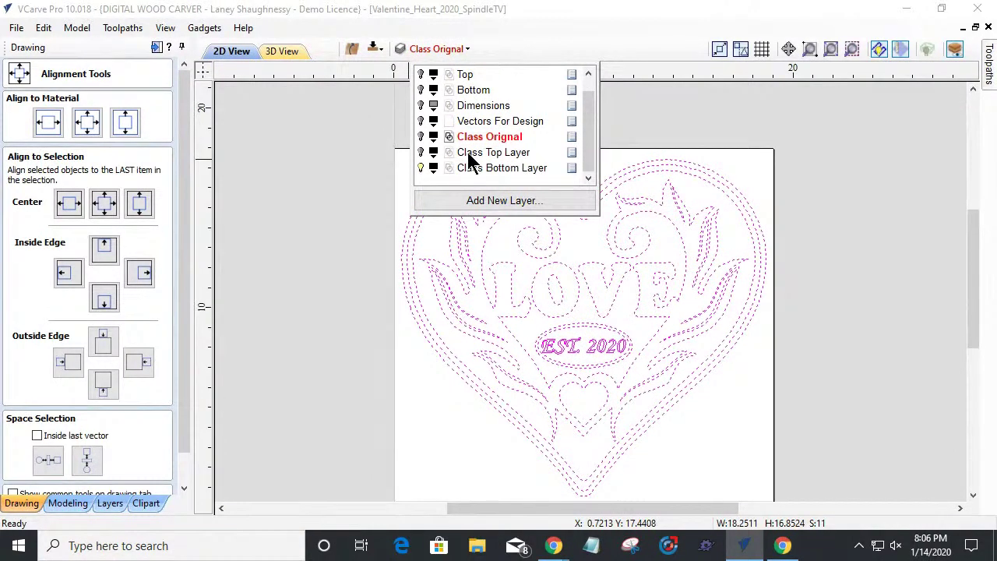
{"action": "left_click", "coordinate": [481, 155]}
{"action": "left_click", "coordinate": [420, 169]}
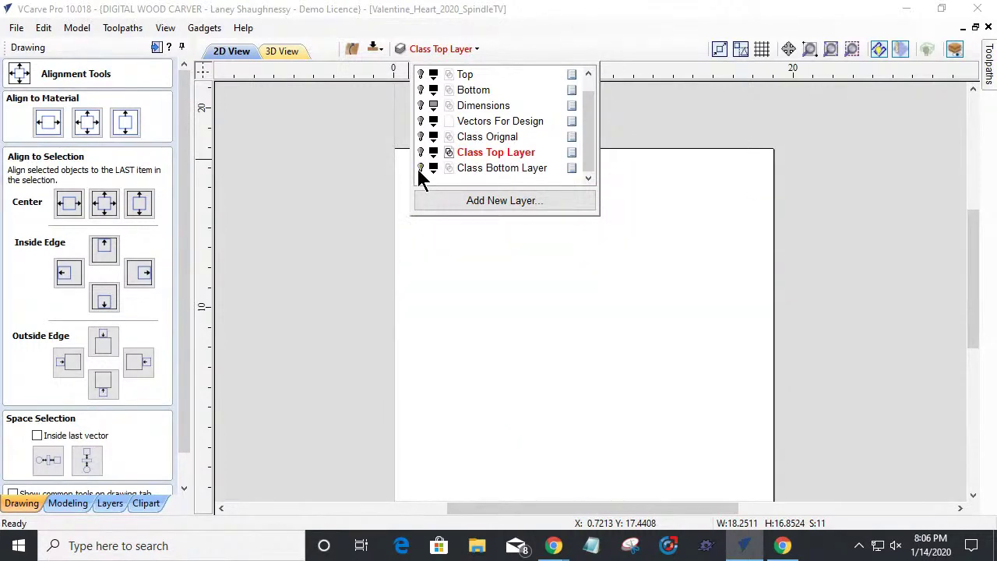
{"action": "left_click", "coordinate": [420, 153]}
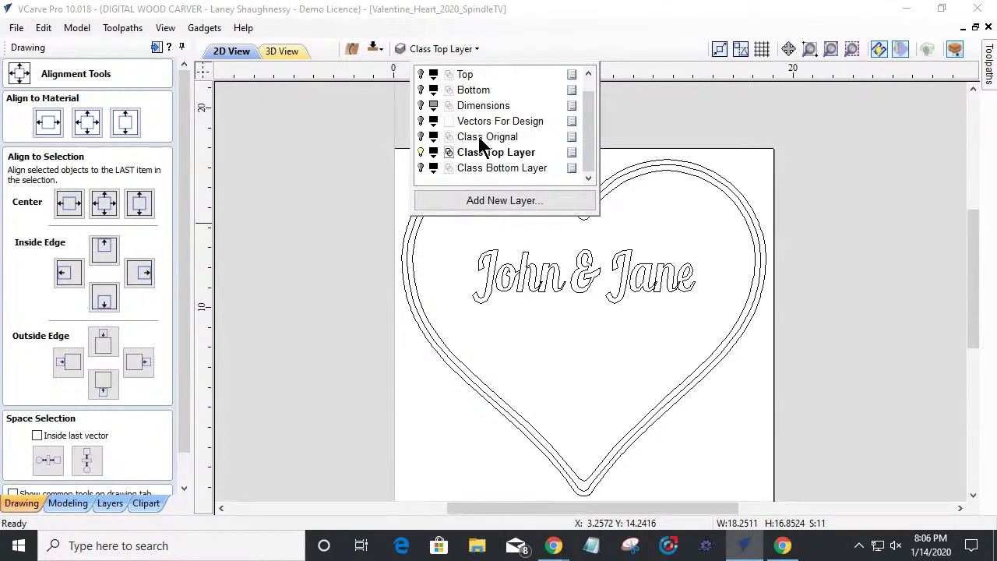
{"action": "left_click", "coordinate": [460, 268]}
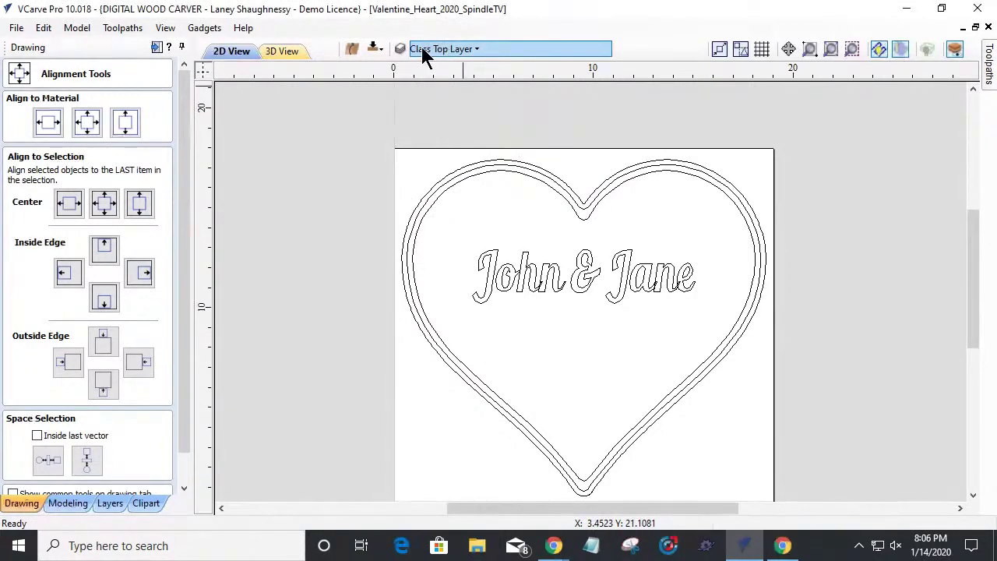
Step: Try welding the overlapping letters of the names text, replacing the original text object, and inspect the joins between letters
{"action": "scroll", "coordinate": [519, 263], "scroll_direction": "up", "scroll_amount": 5}
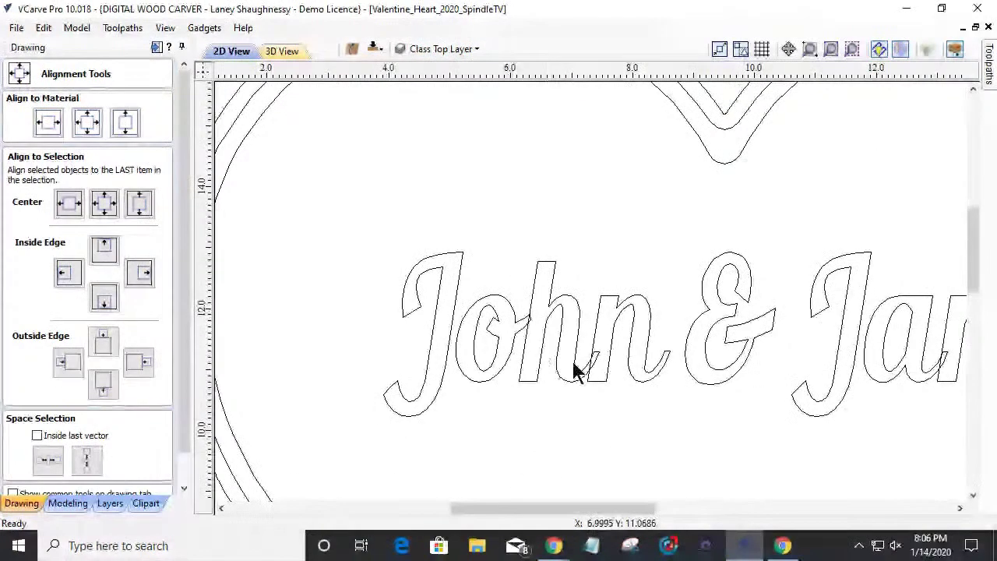
{"action": "scroll", "coordinate": [558, 335], "scroll_direction": "down", "scroll_amount": 2}
{"action": "left_click", "coordinate": [567, 350]}
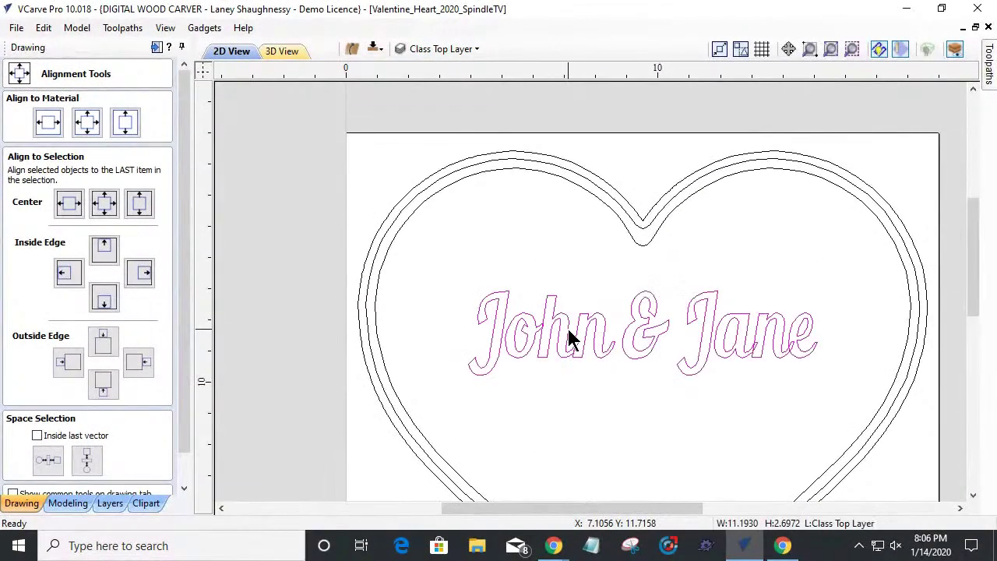
{"action": "scroll", "coordinate": [566, 353], "scroll_direction": "up", "scroll_amount": 3}
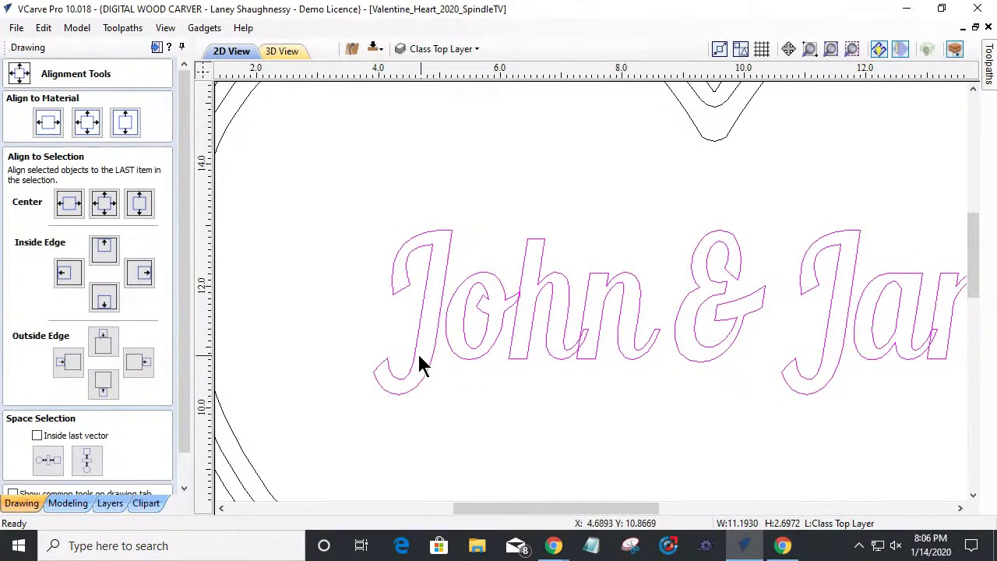
{"action": "left_click_drag", "start_coordinate": [189, 386], "coordinate": [191, 437]}
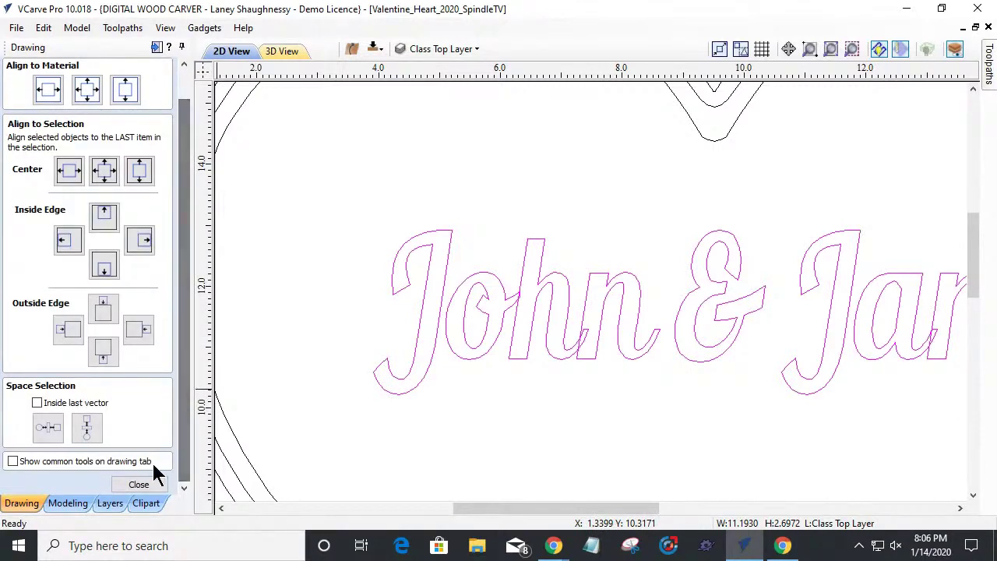
{"action": "left_click", "coordinate": [140, 486]}
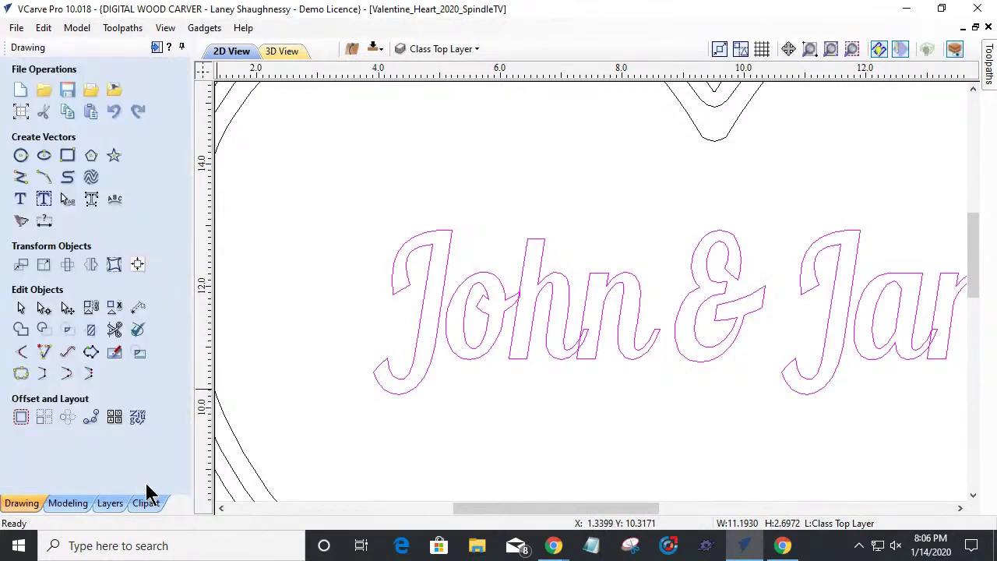
{"action": "left_click", "coordinate": [21, 331]}
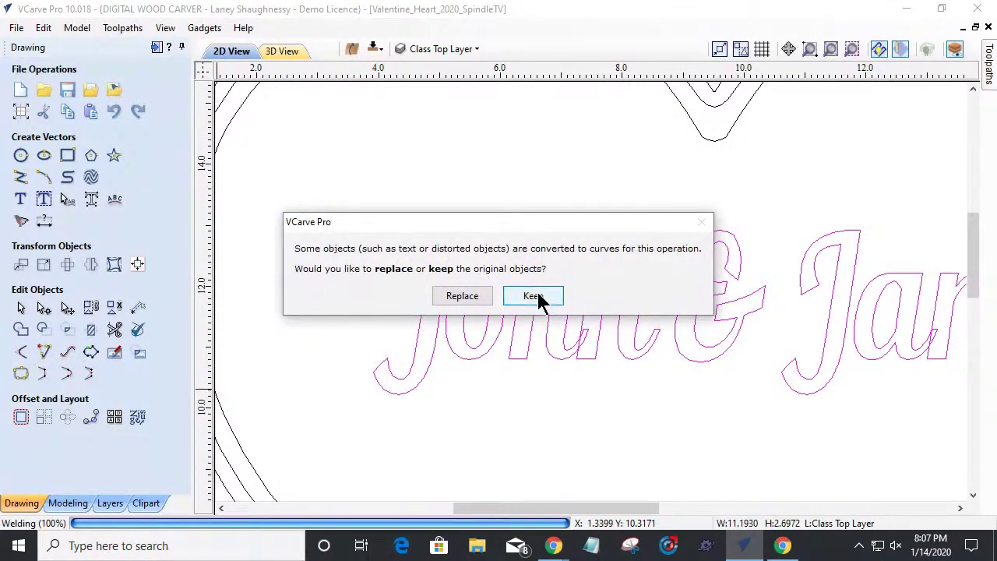
{"action": "left_click", "coordinate": [463, 296]}
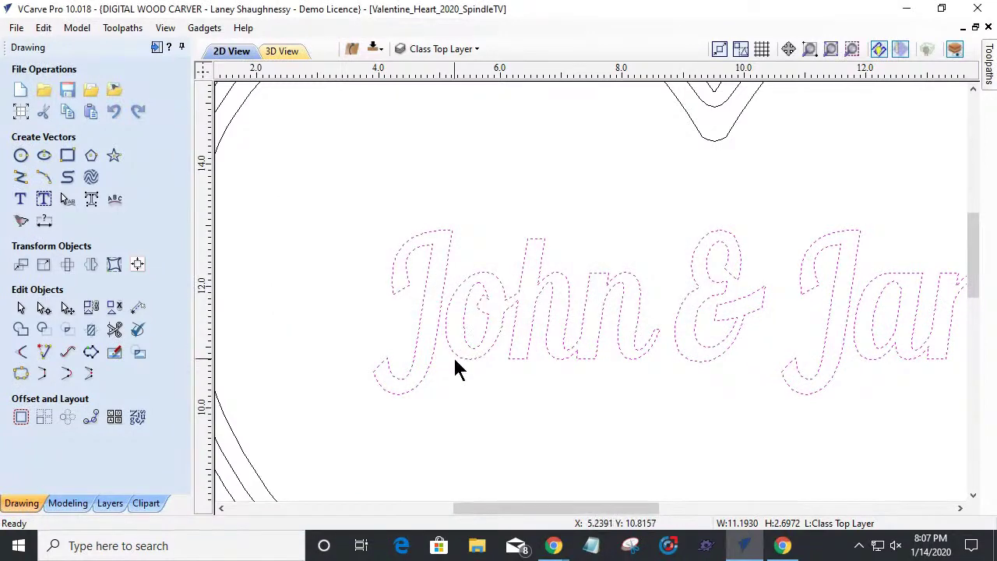
{"action": "scroll", "coordinate": [506, 306], "scroll_direction": "up", "scroll_amount": 3}
{"action": "scroll", "coordinate": [507, 307], "scroll_direction": "down", "scroll_amount": 2}
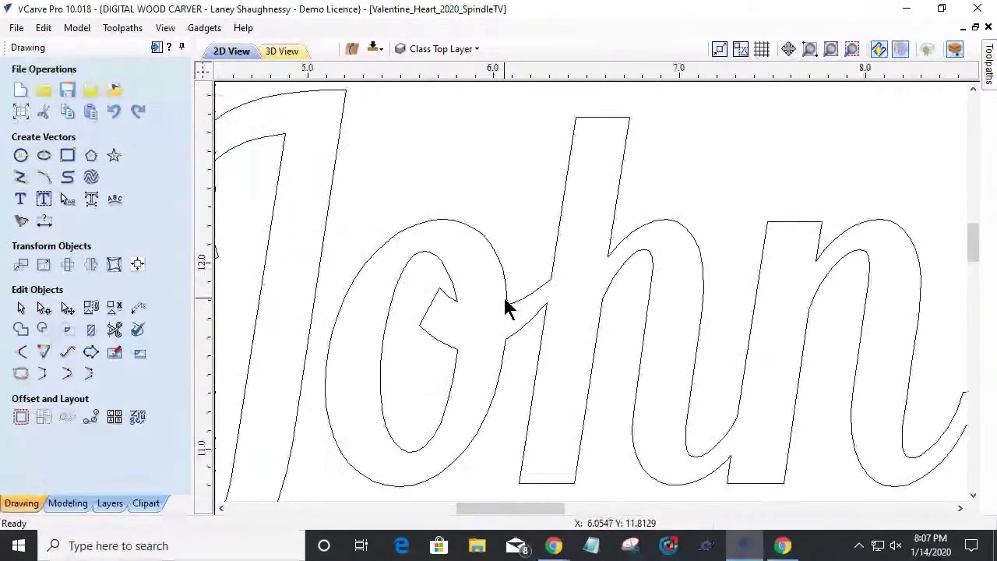
{"action": "scroll", "coordinate": [674, 392], "scroll_direction": "down", "scroll_amount": 5}
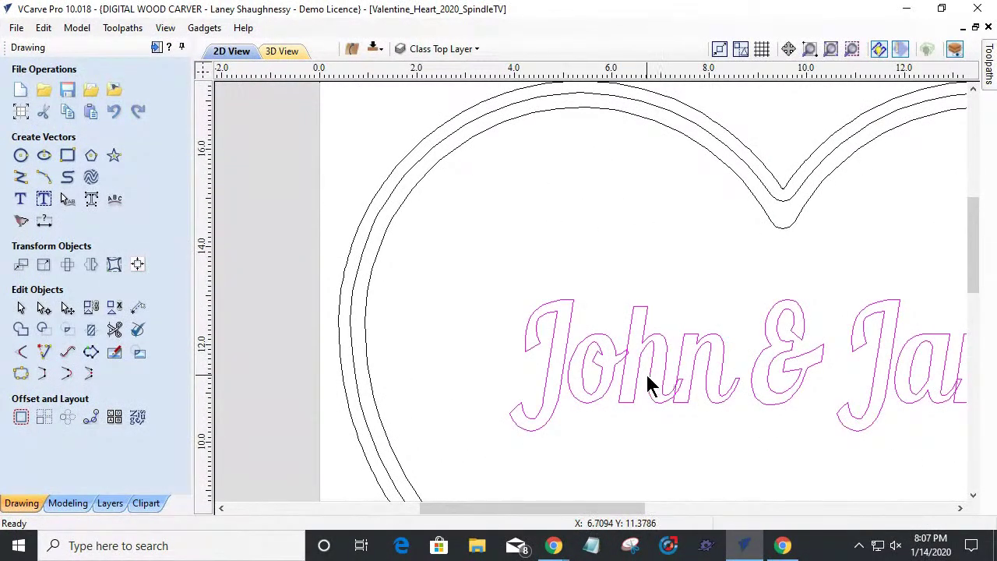
Step: Convert the names text to curves and trim the overlapping segments at the o-h and h-n joins of the first name
{"action": "scroll", "coordinate": [659, 382], "scroll_direction": "up", "scroll_amount": 4}
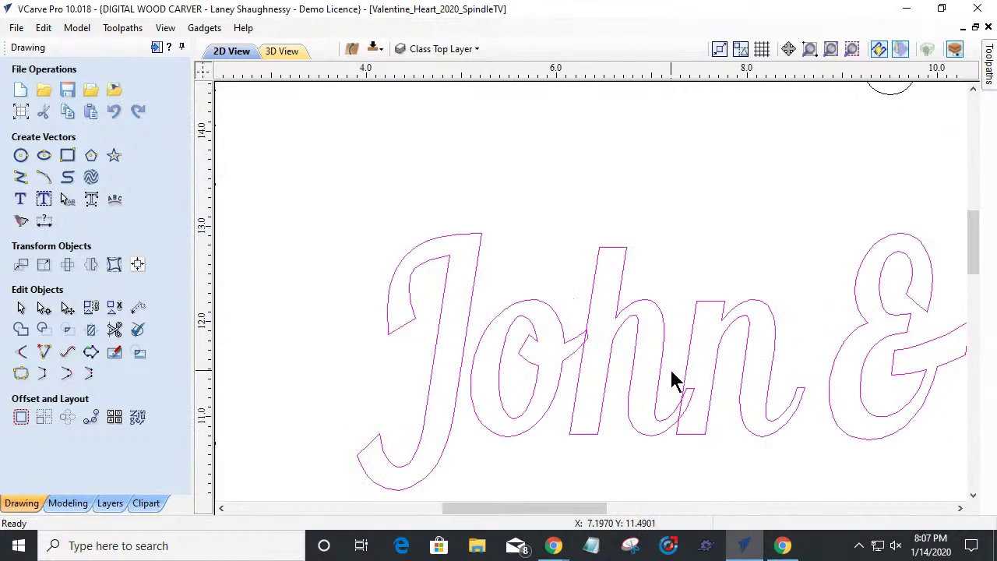
{"action": "left_click", "coordinate": [91, 202]}
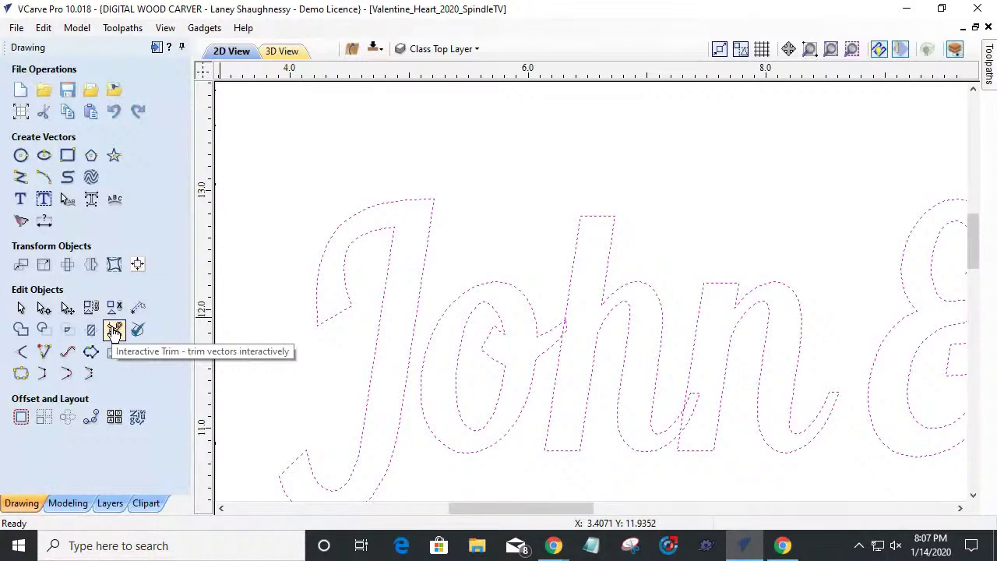
{"action": "left_click", "coordinate": [114, 330]}
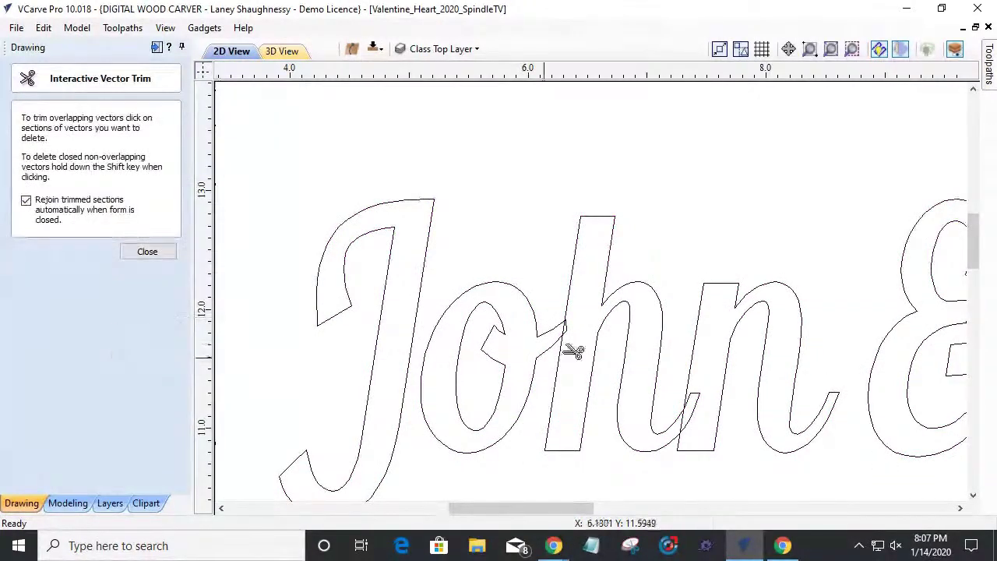
{"action": "scroll", "coordinate": [575, 345], "scroll_direction": "up", "scroll_amount": 5}
{"action": "left_click", "coordinate": [552, 272]}
{"action": "left_click", "coordinate": [547, 282]}
{"action": "scroll", "coordinate": [546, 301], "scroll_direction": "down", "scroll_amount": 5}
{"action": "left_click", "coordinate": [719, 397]}
{"action": "left_click", "coordinate": [719, 409]}
{"action": "key", "text": "ctrl+z"}
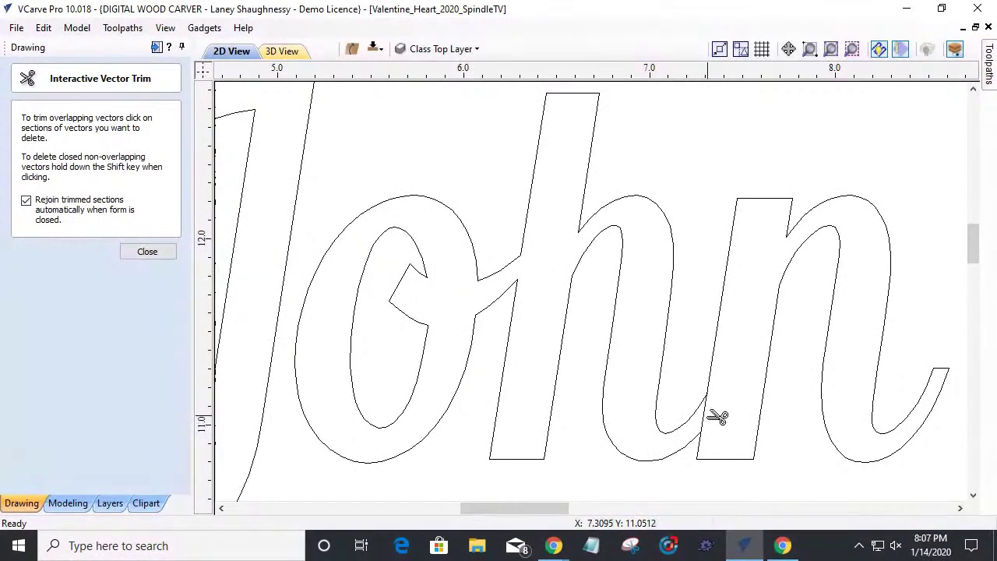
{"action": "scroll", "coordinate": [713, 428], "scroll_direction": "down", "scroll_amount": 8}
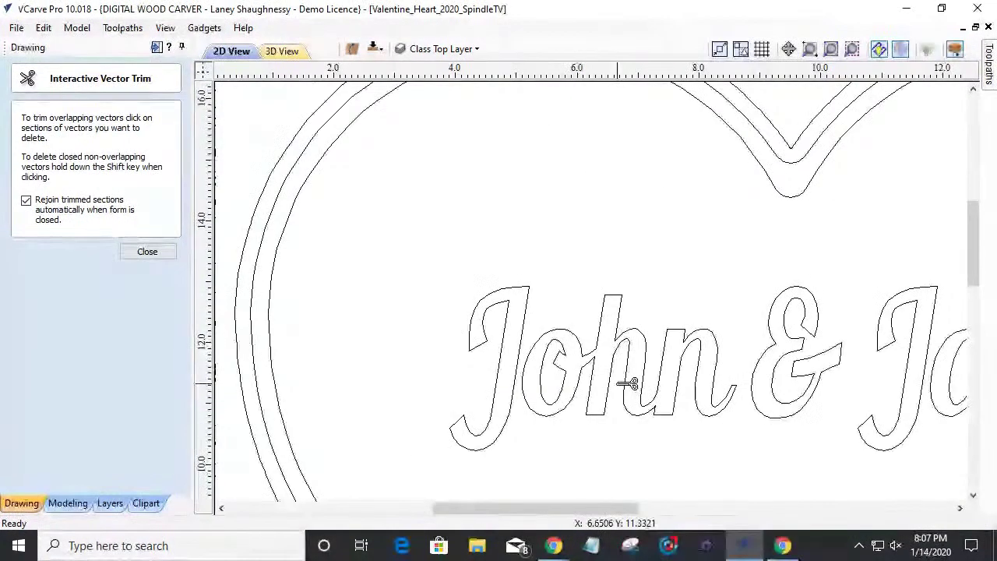
{"action": "left_click", "coordinate": [147, 252]}
Step: Weld the outer outlines of the overlapping a, n and e letters in the second name into one vector
{"action": "scroll", "coordinate": [744, 390], "scroll_direction": "up", "scroll_amount": 5}
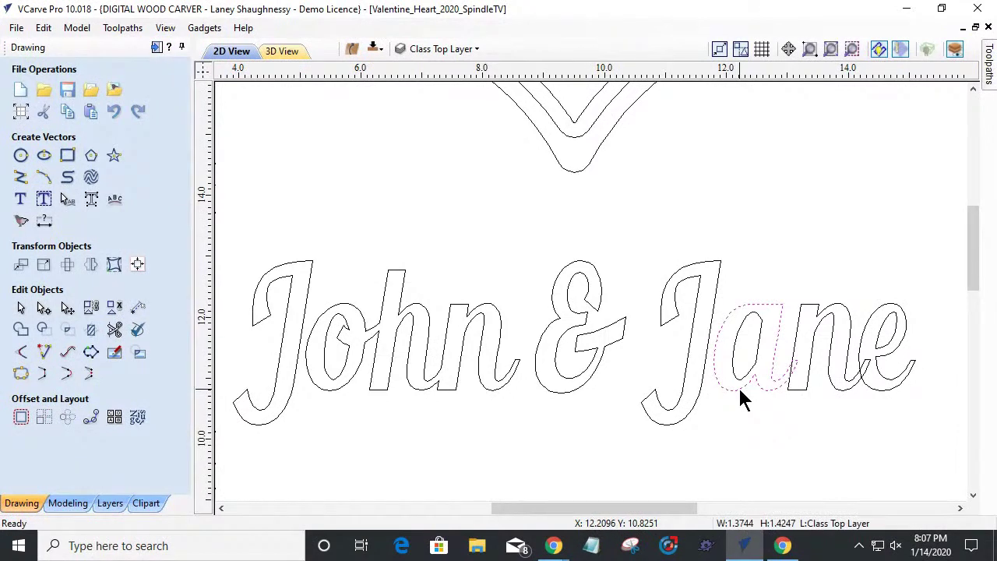
{"action": "left_click", "coordinate": [795, 395], "text": "shift"}
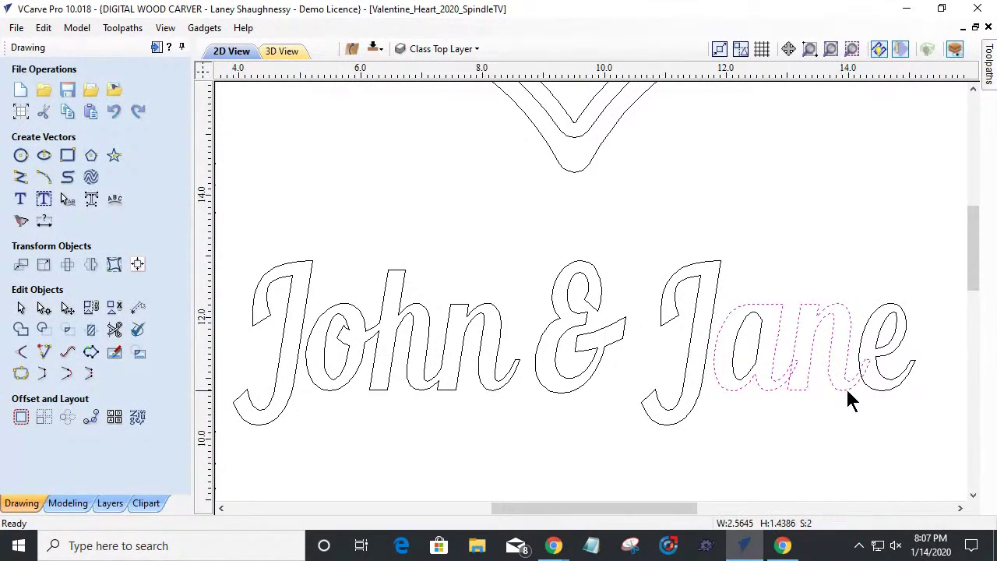
{"action": "left_click", "coordinate": [872, 388], "text": "shift"}
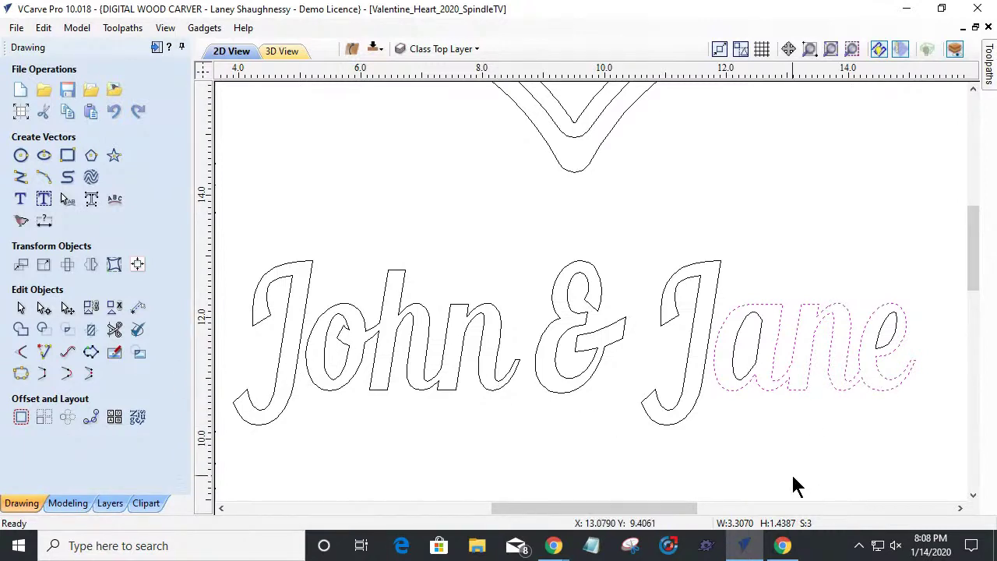
{"action": "left_click", "coordinate": [784, 429]}
{"action": "scroll", "coordinate": [763, 396], "scroll_direction": "down", "scroll_amount": 2}
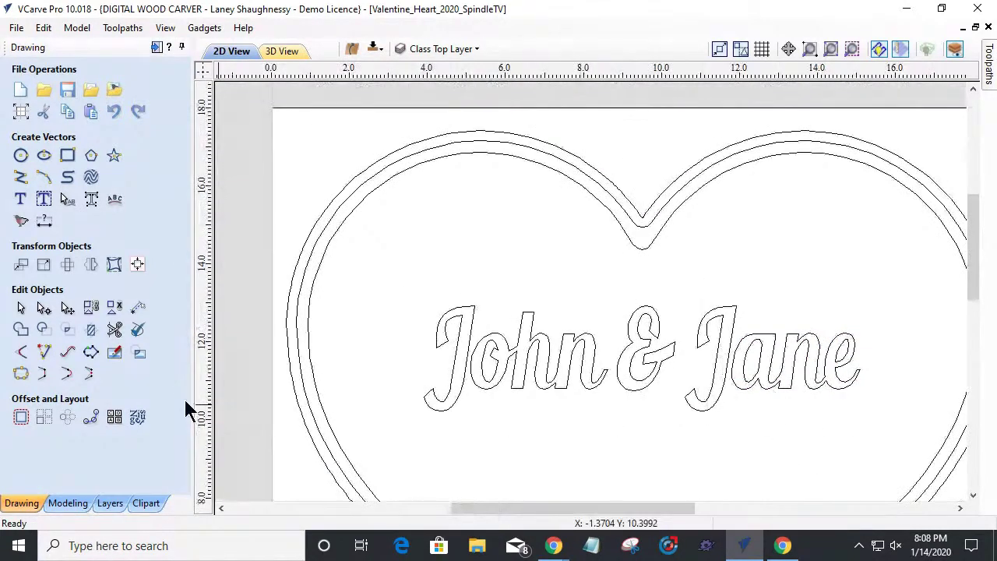
Step: Group all letter outlines of the two names and the ampersand into a single object
{"action": "left_click", "coordinate": [447, 319]}
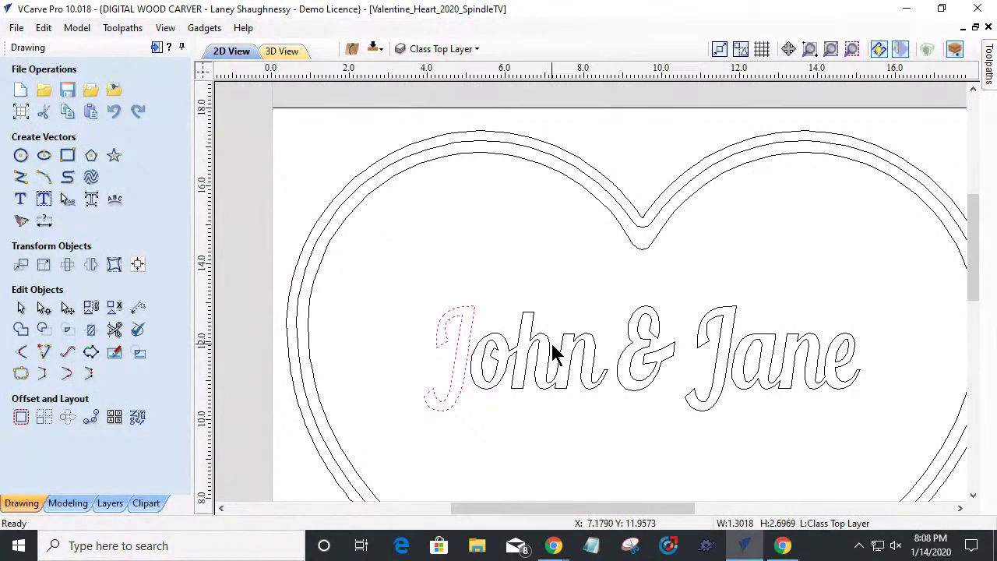
{"action": "left_click_drag", "start_coordinate": [354, 278], "coordinate": [895, 439]}
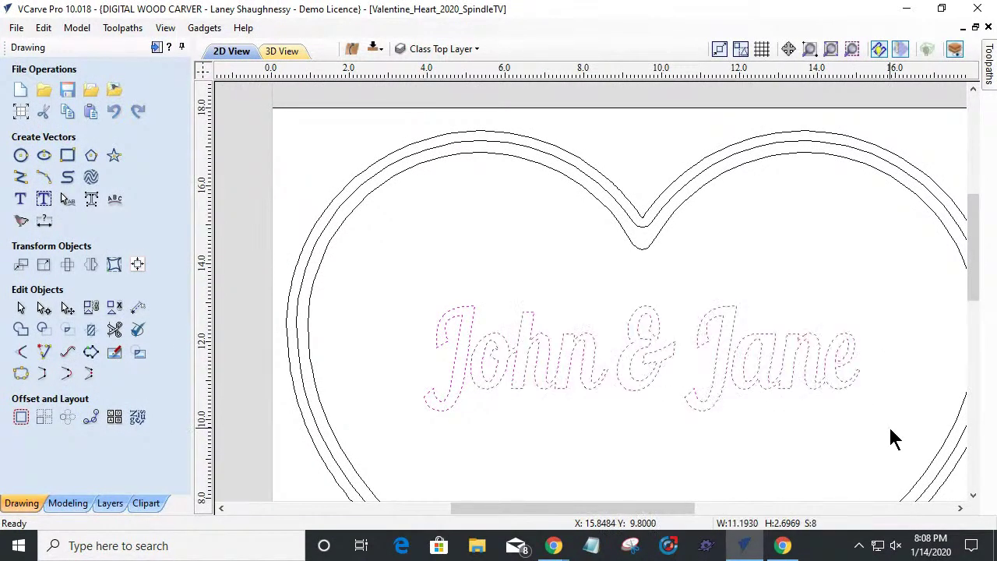
{"action": "left_click", "coordinate": [91, 309]}
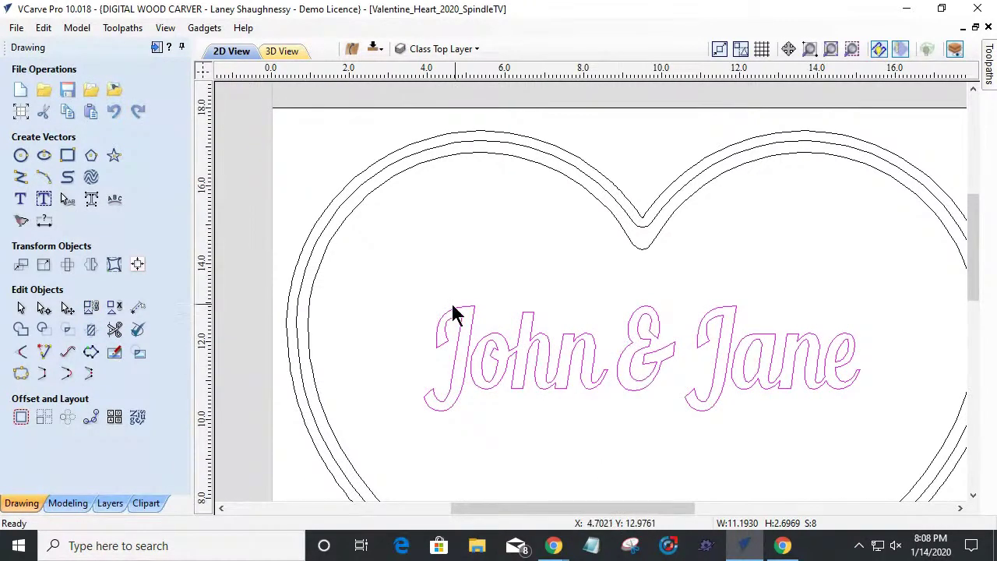
{"action": "scroll", "coordinate": [623, 351], "scroll_direction": "down", "scroll_amount": 3}
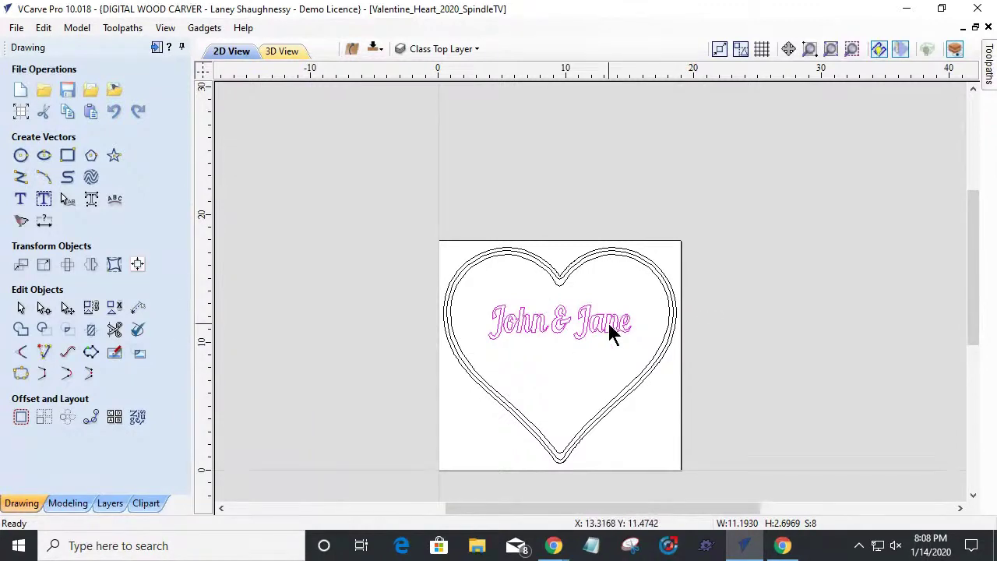
{"action": "scroll", "coordinate": [502, 319], "scroll_direction": "up", "scroll_amount": 2}
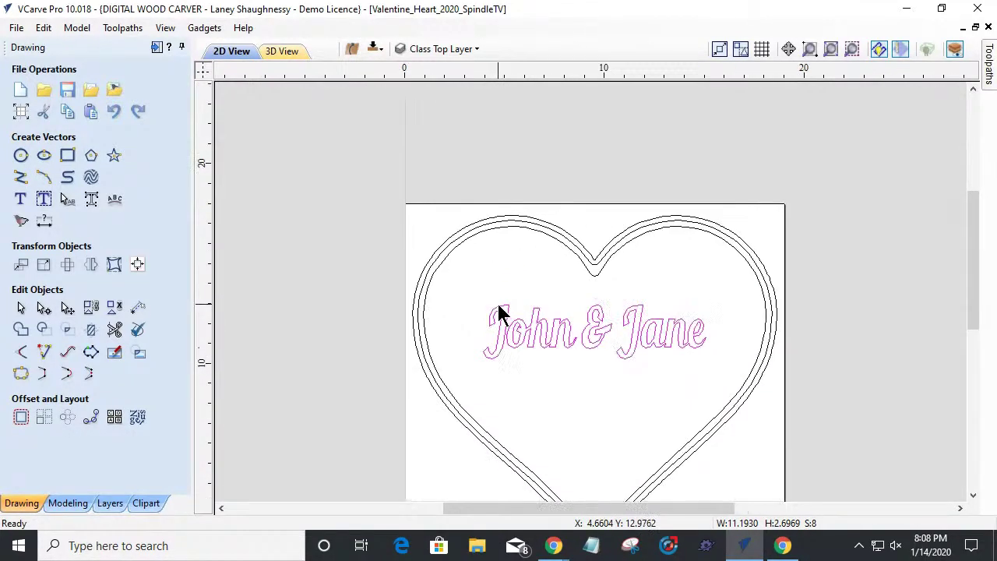
Step: Hide Class Top Layer and show Class Bottom Layer with its LOVE letters and leaf scrollwork
{"action": "left_click", "coordinate": [448, 48]}
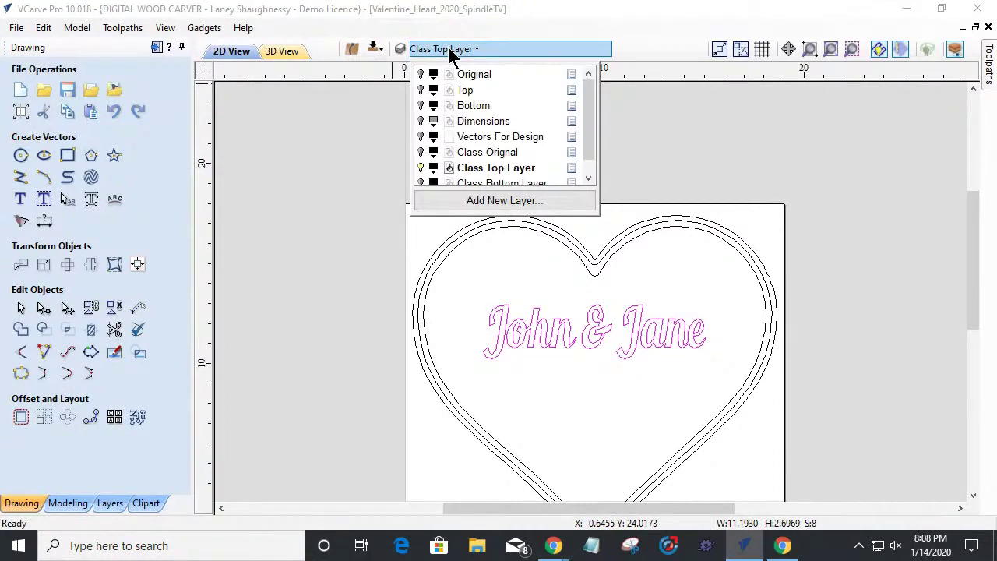
{"action": "left_click", "coordinate": [422, 168]}
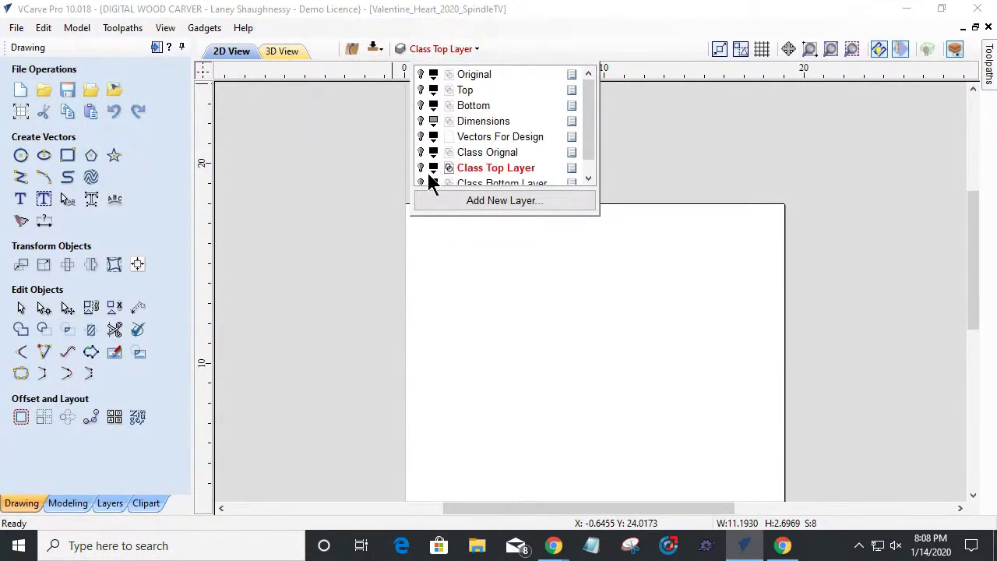
{"action": "left_click", "coordinate": [422, 182]}
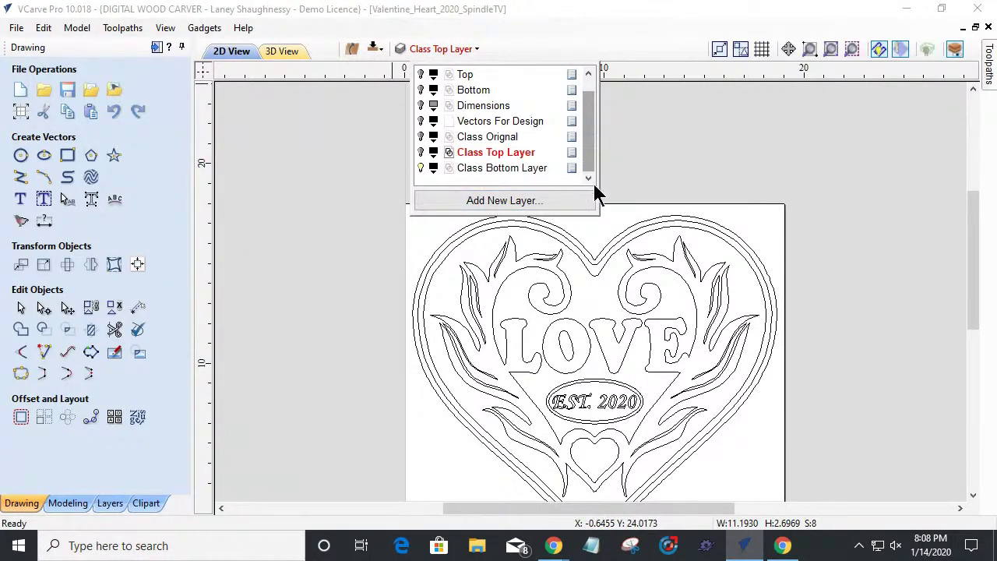
{"action": "scroll", "coordinate": [623, 343], "scroll_direction": "down", "scroll_amount": 3}
{"action": "scroll", "coordinate": [614, 332], "scroll_direction": "up", "scroll_amount": 2}
{"action": "scroll", "coordinate": [596, 378], "scroll_direction": "up", "scroll_amount": 3}
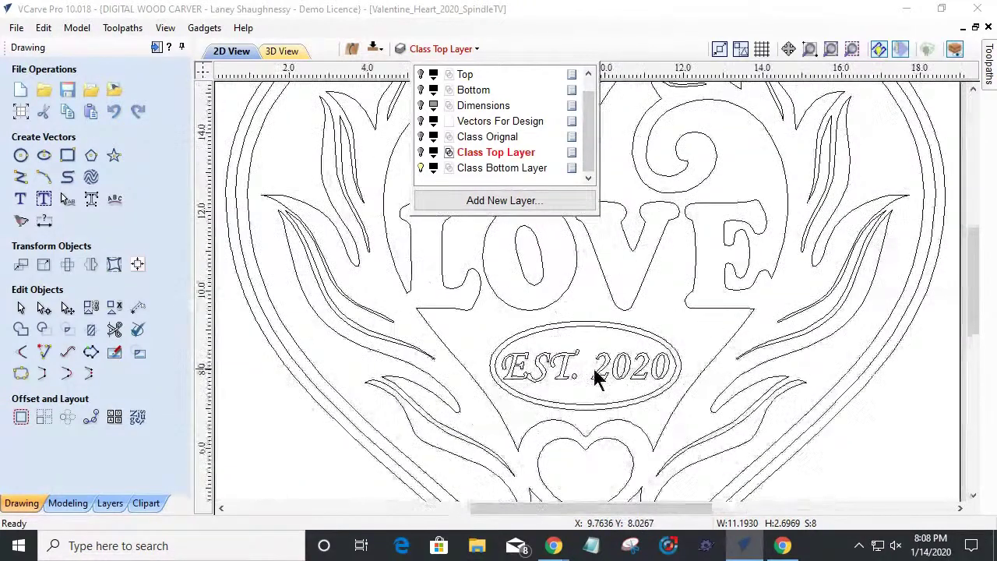
{"action": "left_click", "coordinate": [570, 311]}
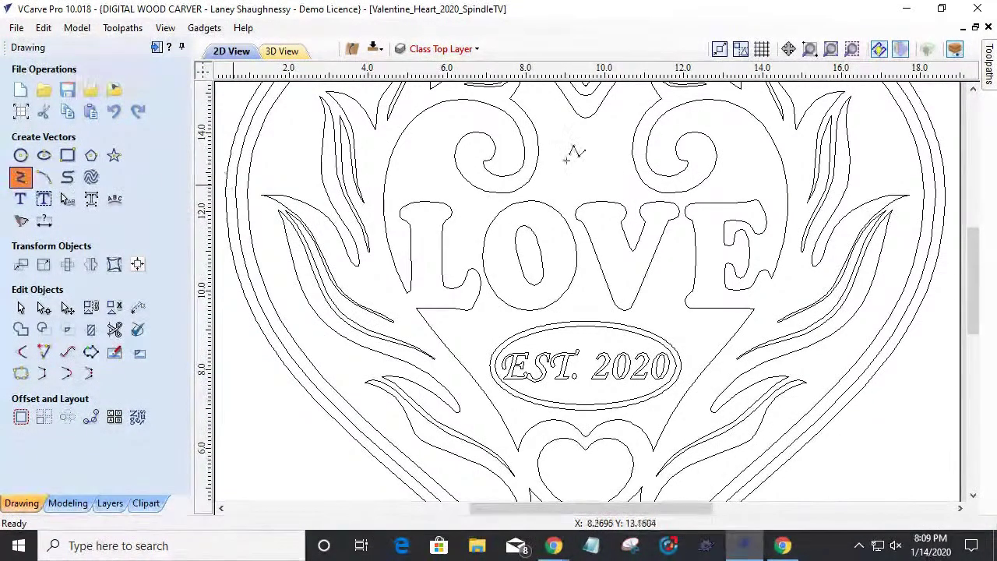
Step: Sketch an open V-shaped polyline between the two scrolls above the LOVE letters, on Class Top Layer
{"action": "left_click", "coordinate": [21, 177]}
{"action": "left_click", "coordinate": [561, 146]}
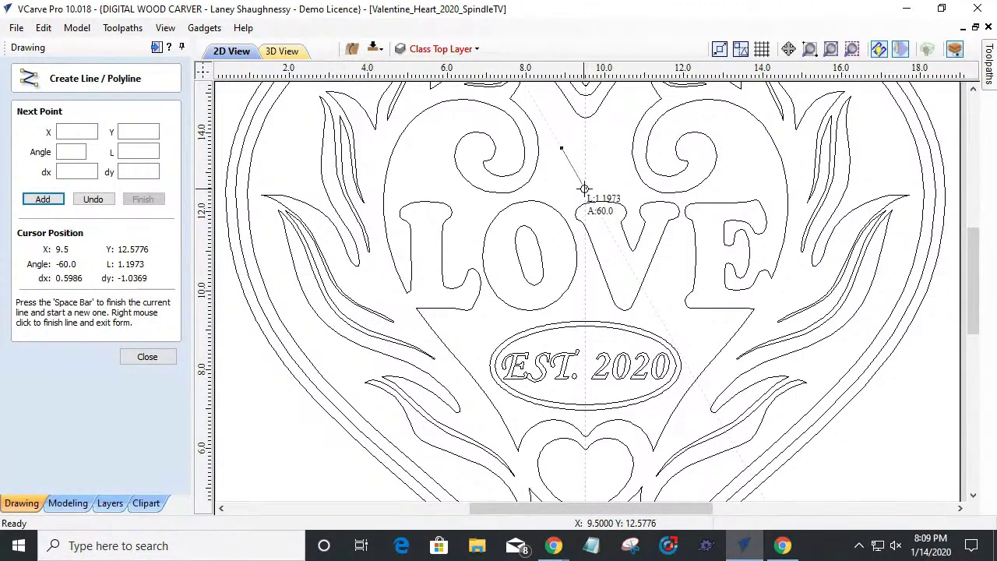
{"action": "left_click", "coordinate": [589, 191]}
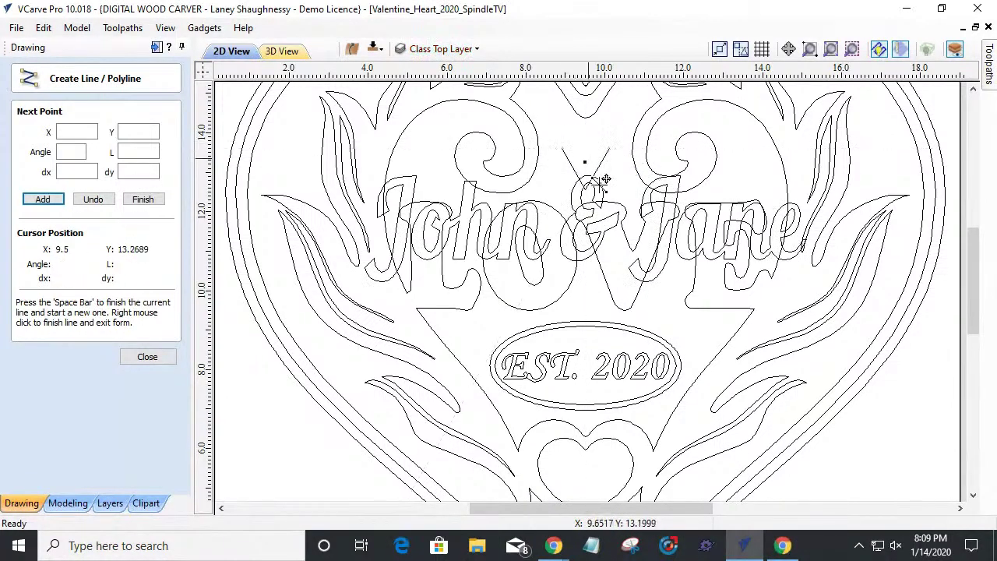
{"action": "key", "text": "space"}
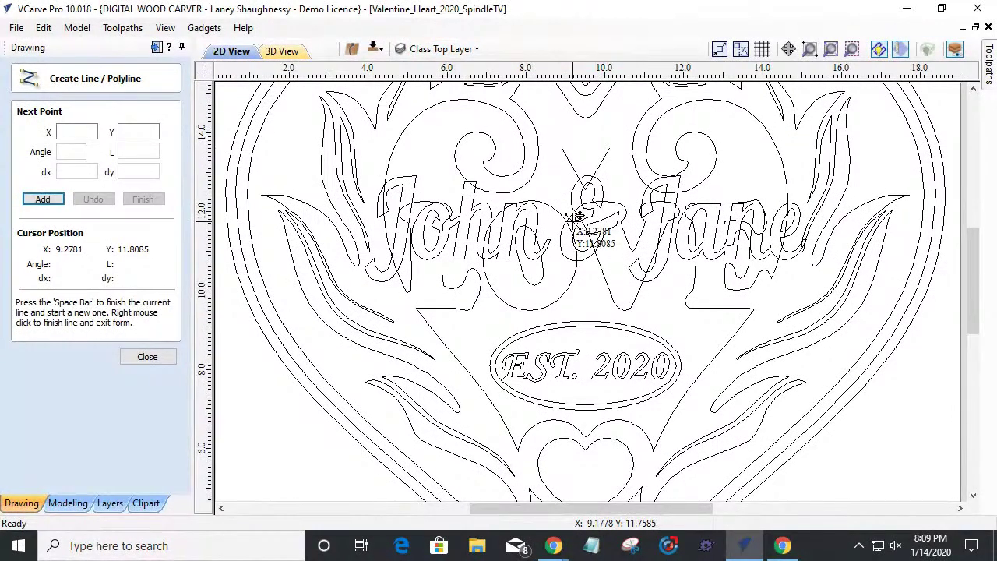
Step: Hide Class Top Layer and make Class Bottom Layer the active layer
{"action": "left_click", "coordinate": [444, 50]}
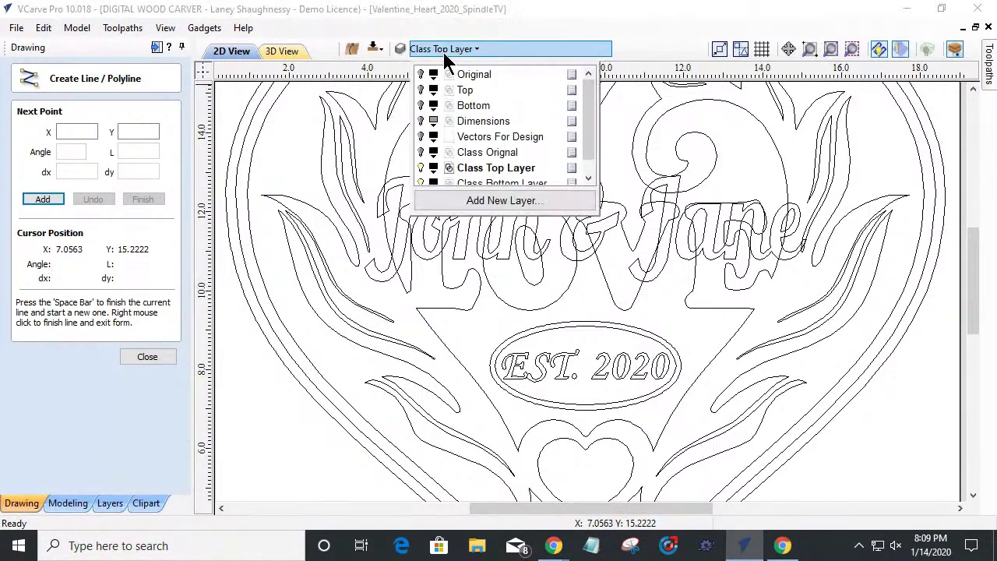
{"action": "left_click", "coordinate": [420, 168]}
{"action": "left_click", "coordinate": [487, 182]}
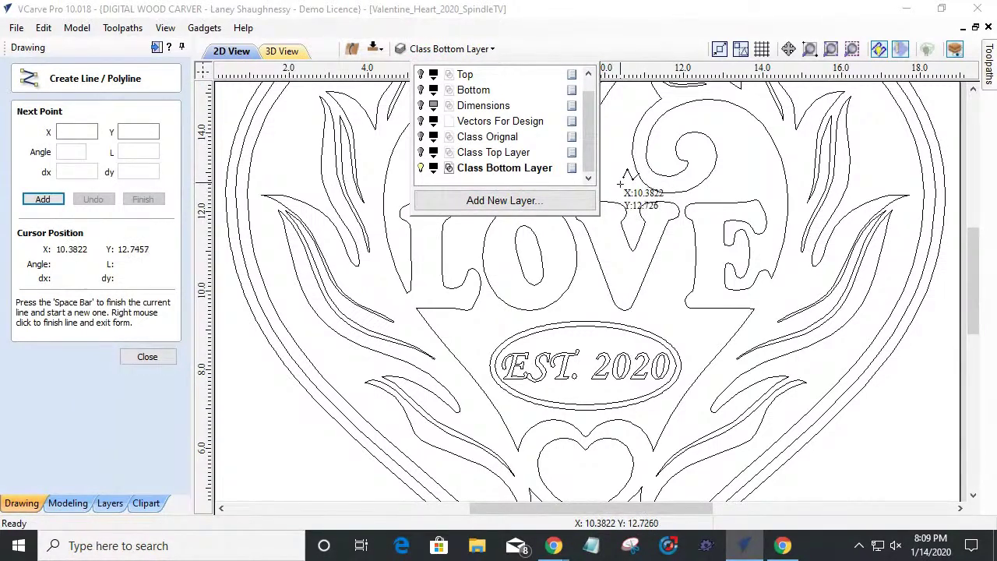
{"action": "double_click", "coordinate": [511, 168]}
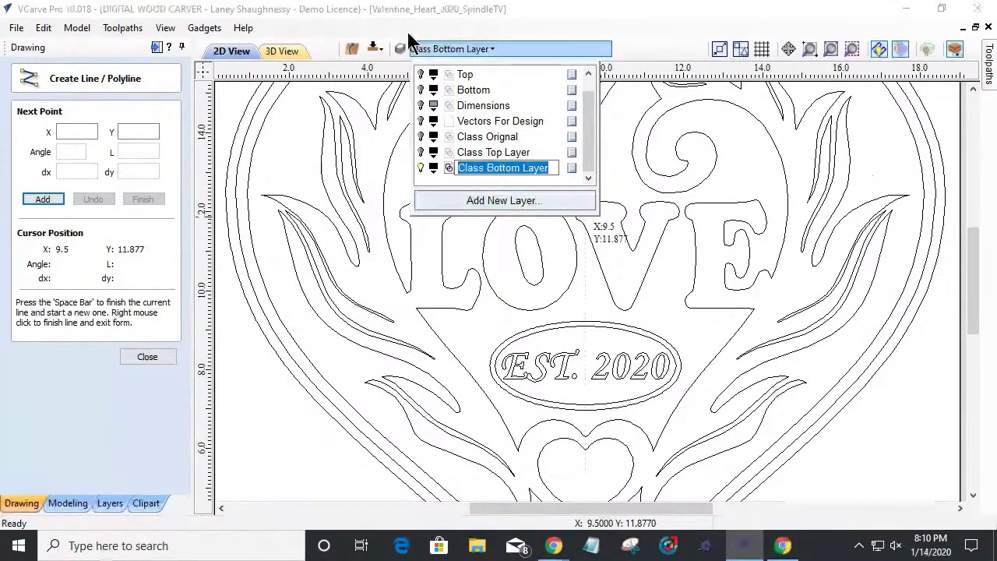
{"action": "left_click", "coordinate": [468, 50]}
{"action": "left_click", "coordinate": [468, 49]}
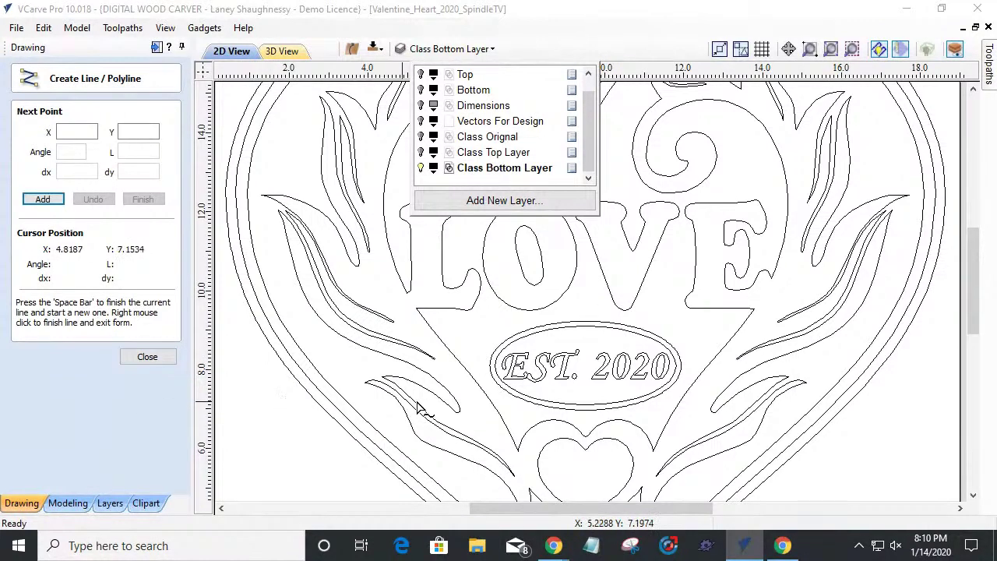
Step: Sketch an open V-shaped polyline about 0.85 wide and 0.74 high just above the material's upper edge, and select it
{"action": "scroll", "coordinate": [436, 409], "scroll_direction": "down", "scroll_amount": 3}
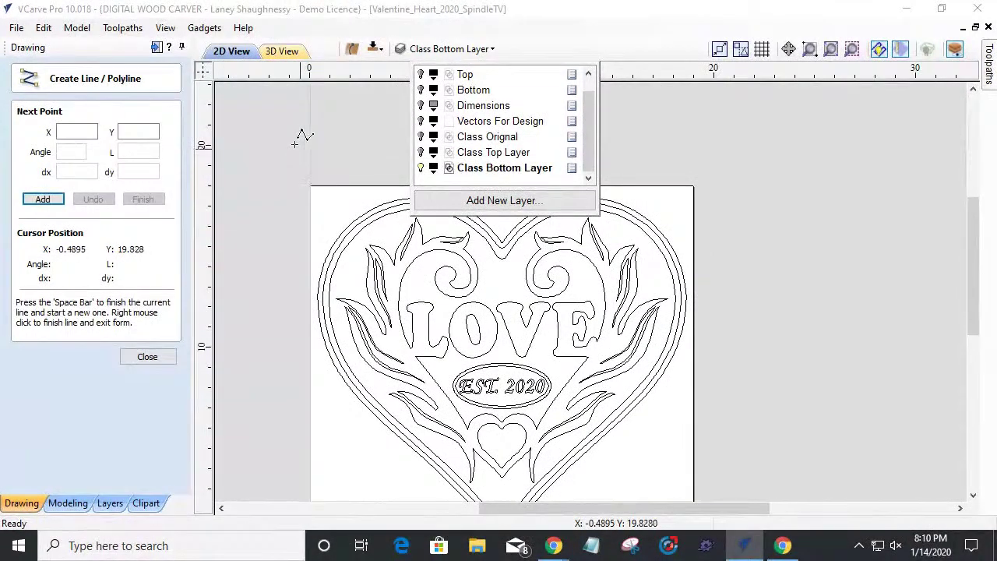
{"action": "scroll", "coordinate": [295, 143], "scroll_direction": "up", "scroll_amount": 3}
{"action": "left_click", "coordinate": [628, 202]}
{"action": "scroll", "coordinate": [650, 242], "scroll_direction": "up", "scroll_amount": 2}
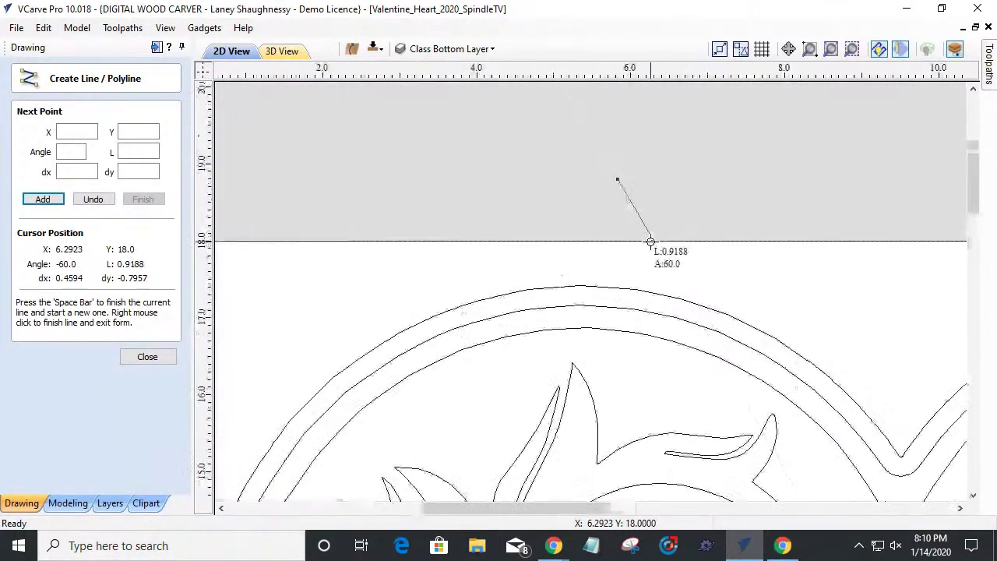
{"action": "scroll", "coordinate": [651, 242], "scroll_direction": "up", "scroll_amount": 2}
{"action": "left_click", "coordinate": [649, 233]}
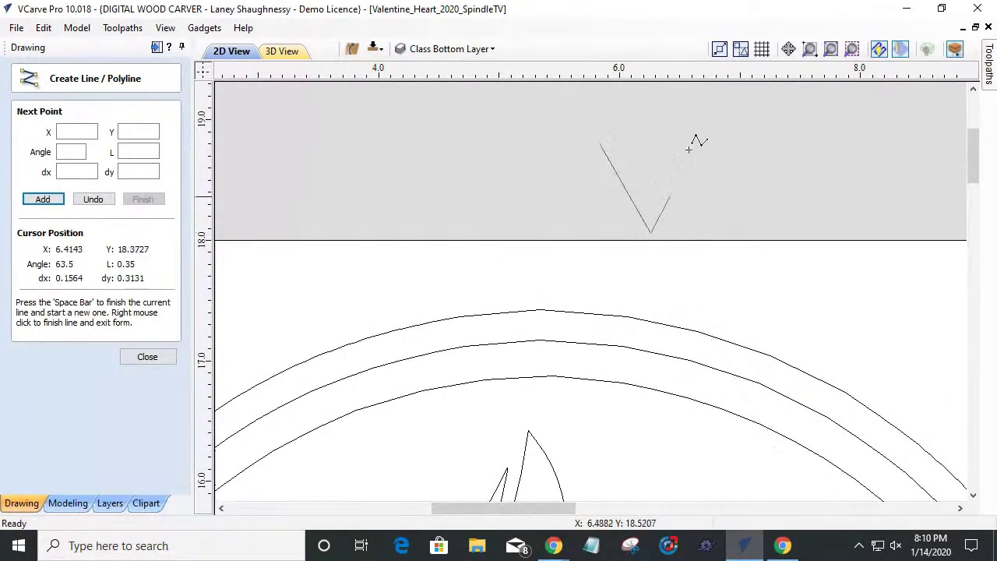
{"action": "left_click", "coordinate": [703, 146]}
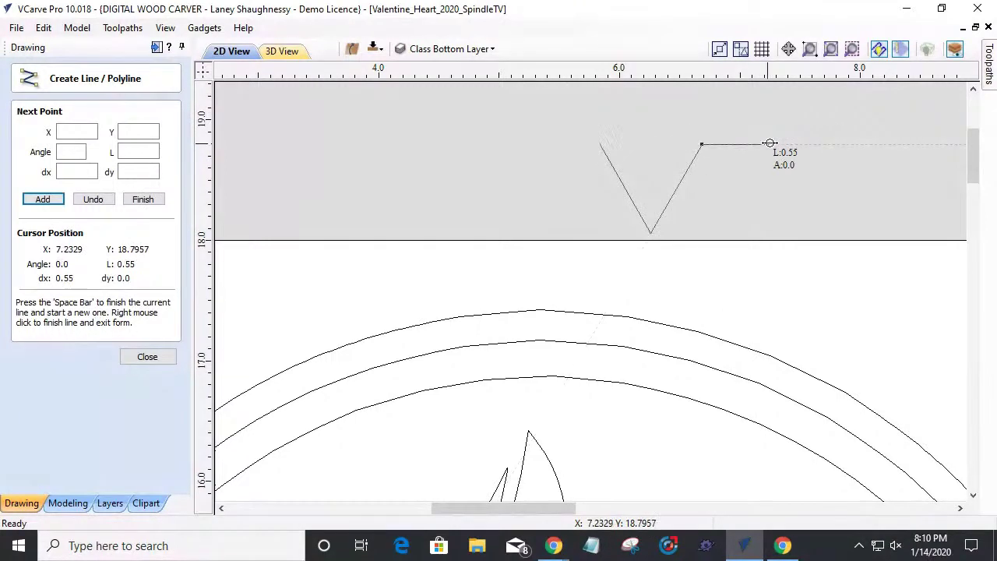
{"action": "key", "text": "space"}
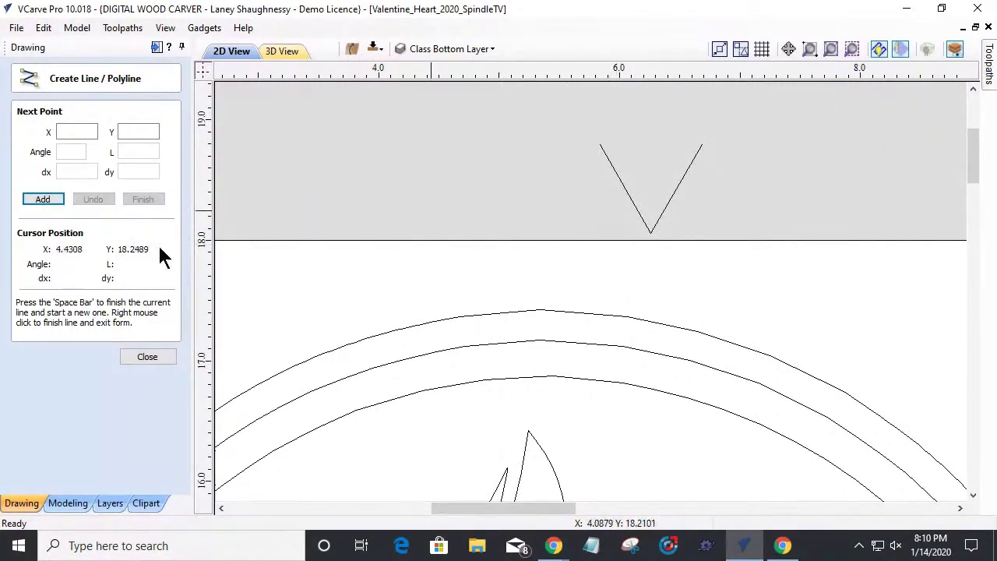
{"action": "left_click", "coordinate": [165, 356]}
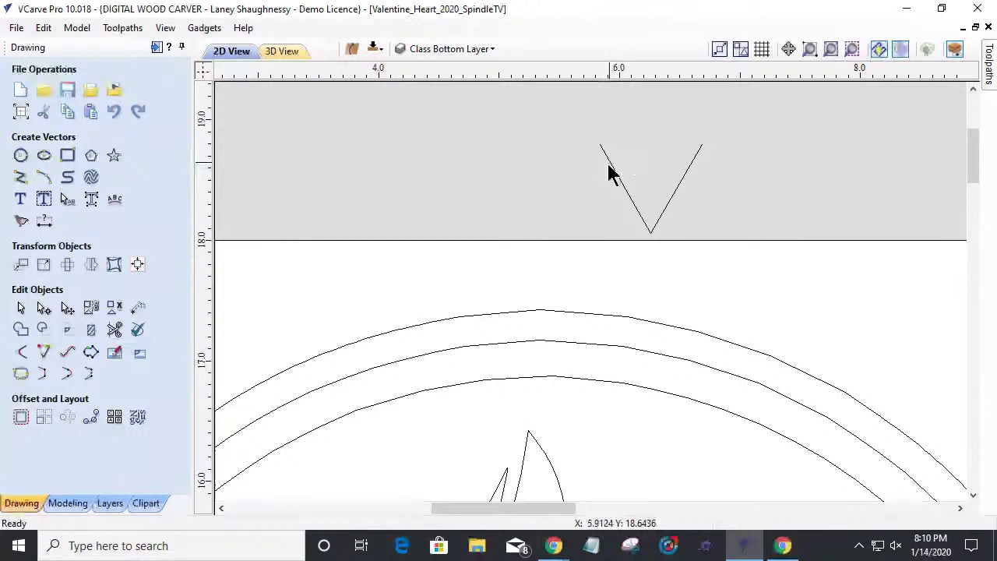
{"action": "left_click", "coordinate": [615, 172]}
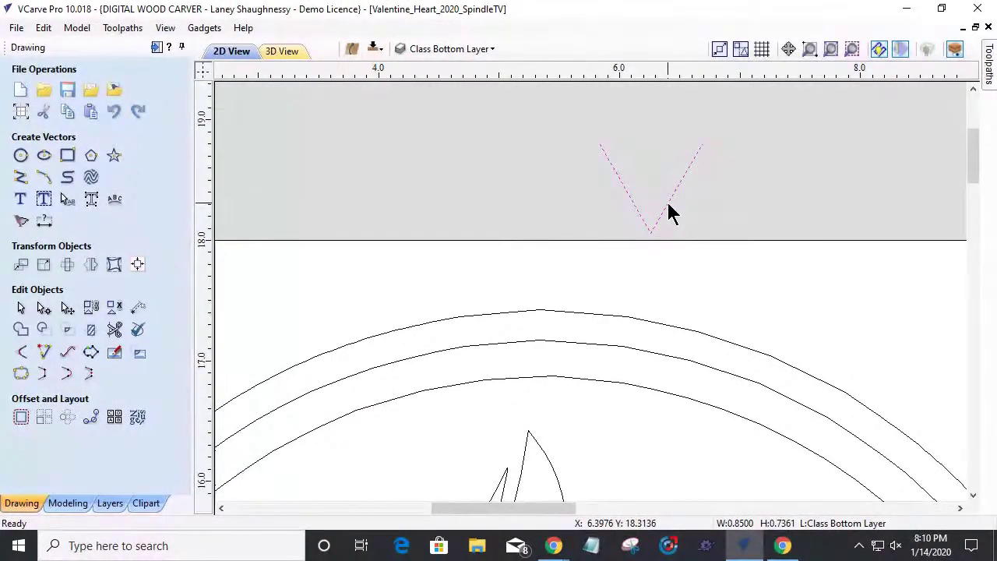
{"action": "scroll", "coordinate": [653, 192], "scroll_direction": "down", "scroll_amount": 5}
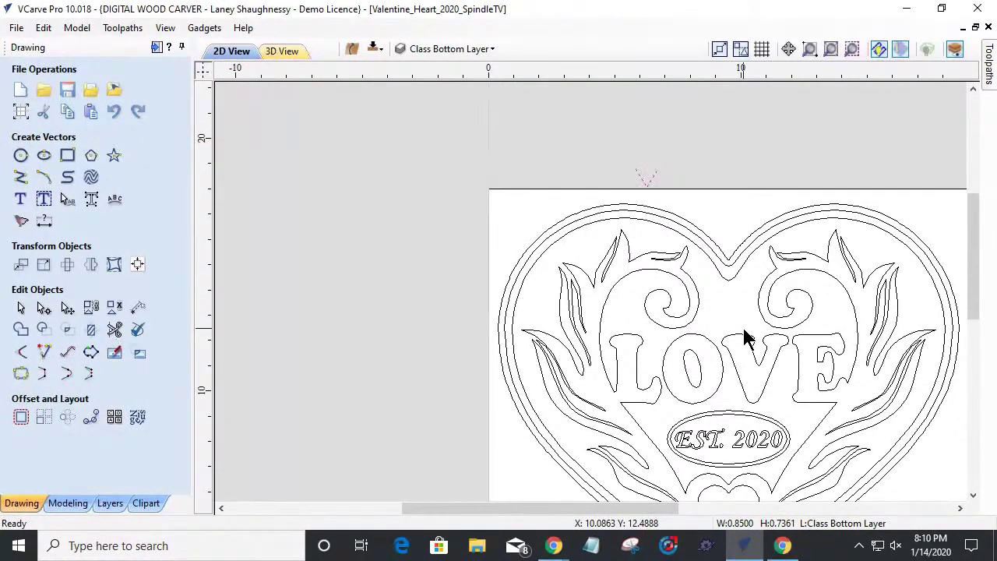
{"action": "scroll", "coordinate": [641, 182], "scroll_direction": "up", "scroll_amount": 5}
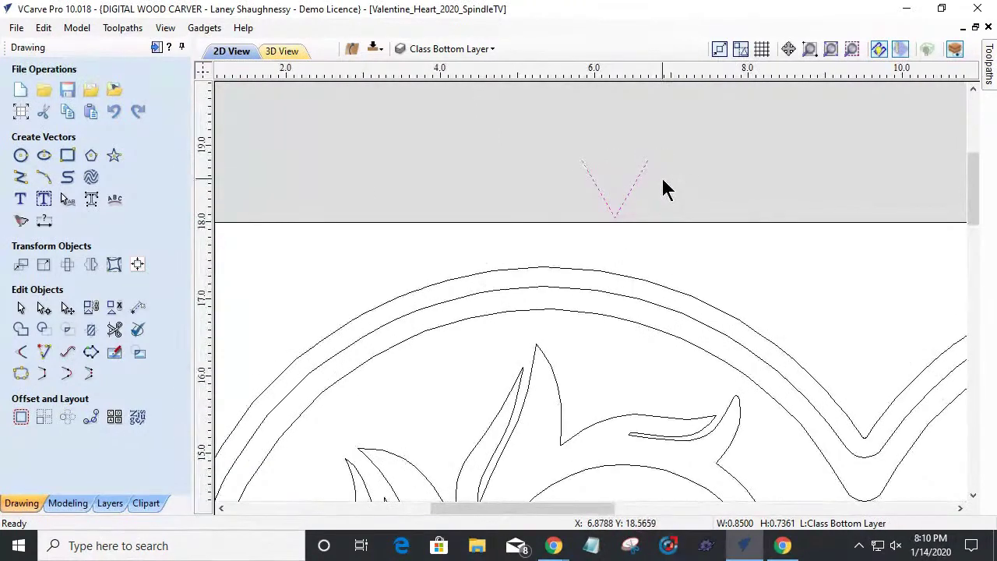
Step: Draw a horizontal line about 1.15 inches long, running right from the tip of the V above the material
{"action": "scroll", "coordinate": [666, 190], "scroll_direction": "up", "scroll_amount": 2}
{"action": "left_click", "coordinate": [20, 177]}
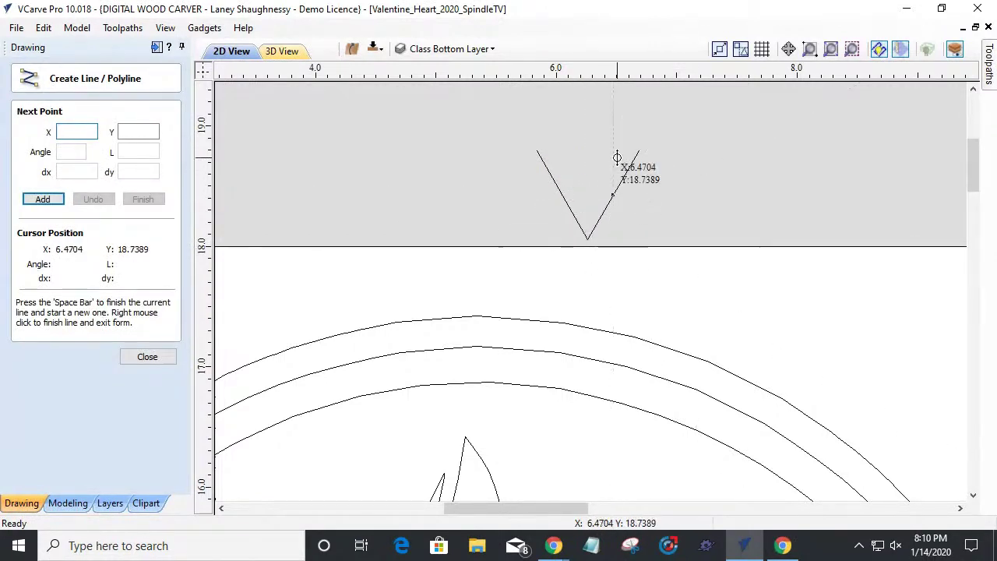
{"action": "left_click", "coordinate": [587, 238]}
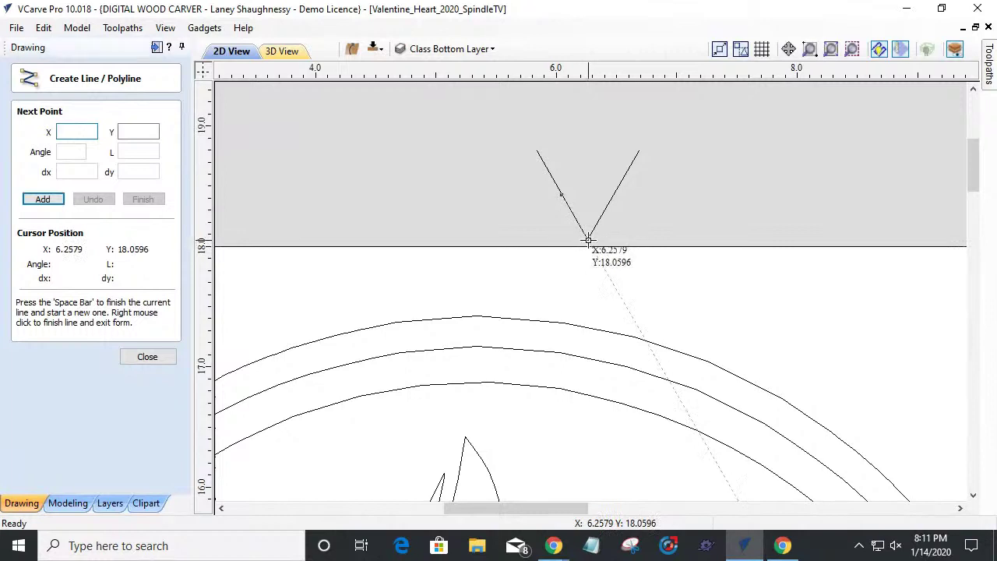
{"action": "left_click", "coordinate": [729, 237]}
{"action": "key", "text": "space"}
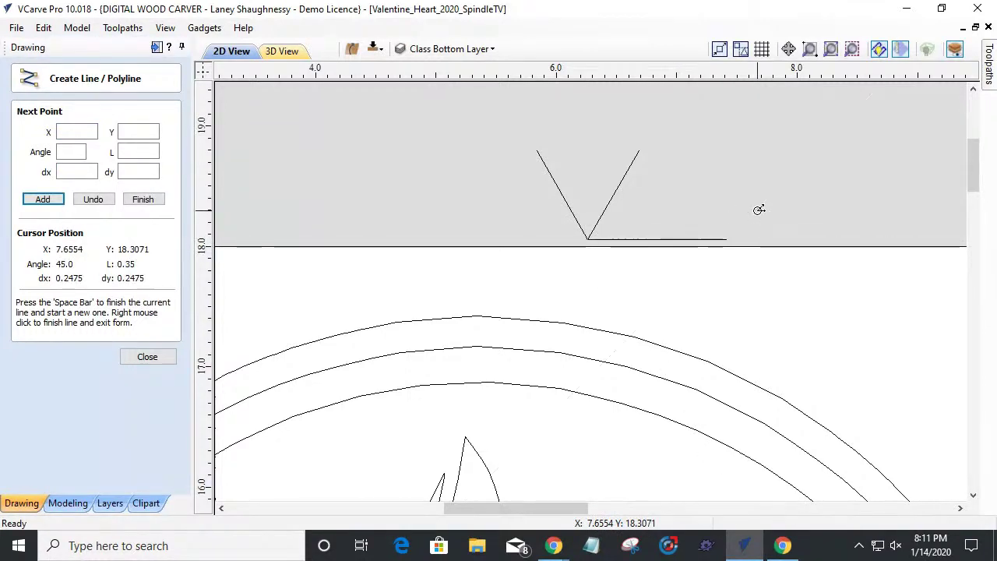
{"action": "left_click", "coordinate": [147, 356]}
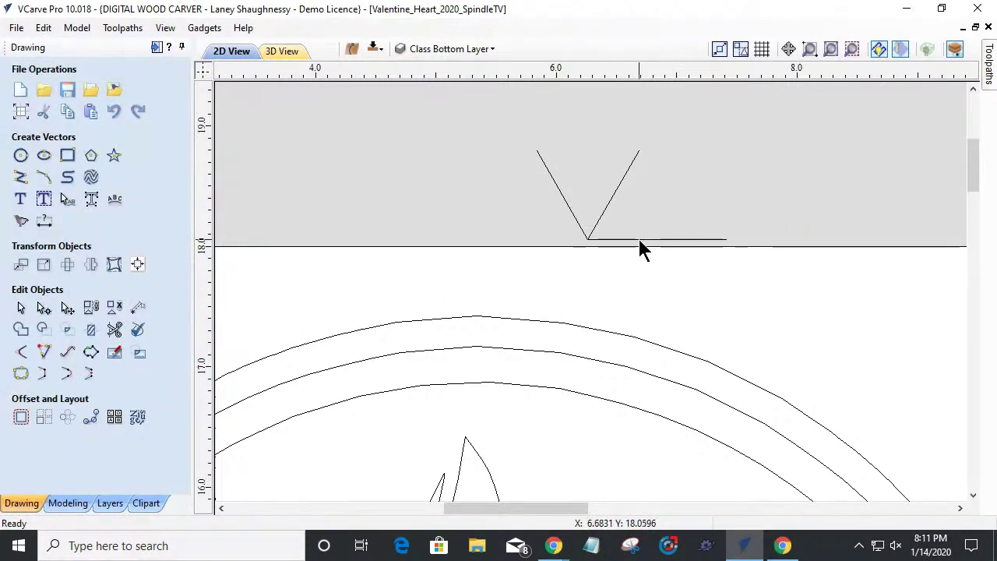
Step: Select the horizontal line at the V's tip and move it up by a relative 0.125 inches in Y
{"action": "left_click", "coordinate": [640, 240]}
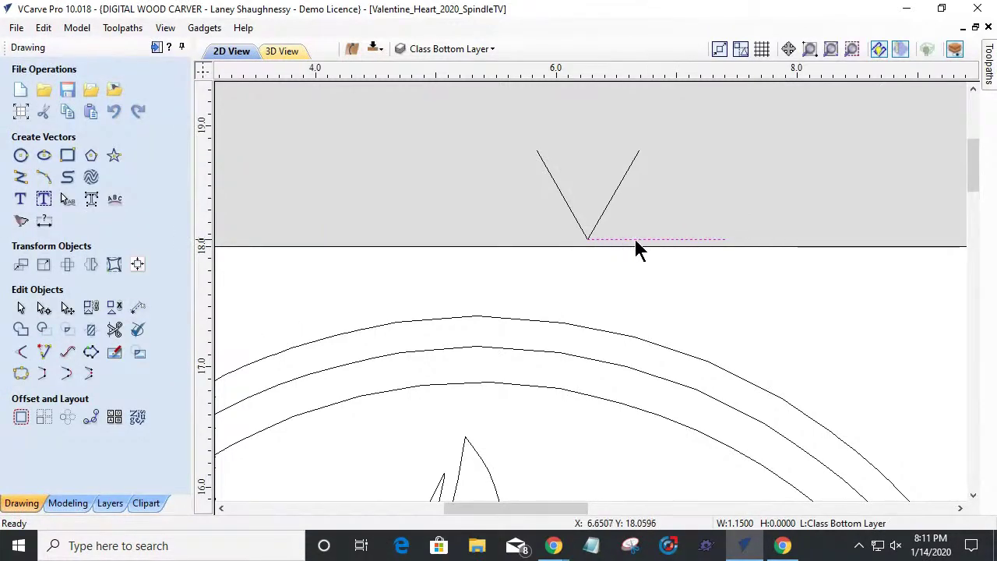
{"action": "left_click", "coordinate": [614, 192]}
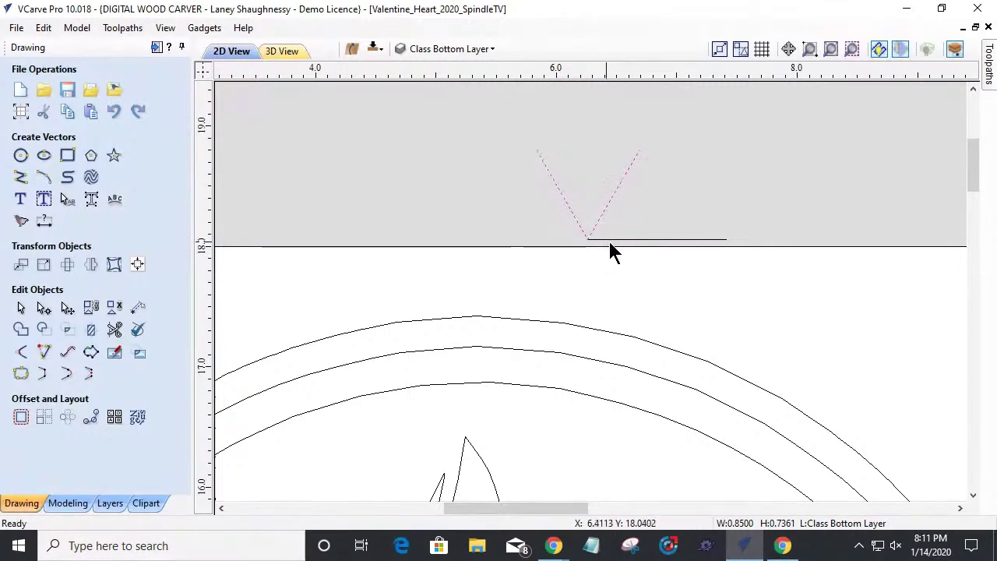
{"action": "left_click", "coordinate": [652, 242]}
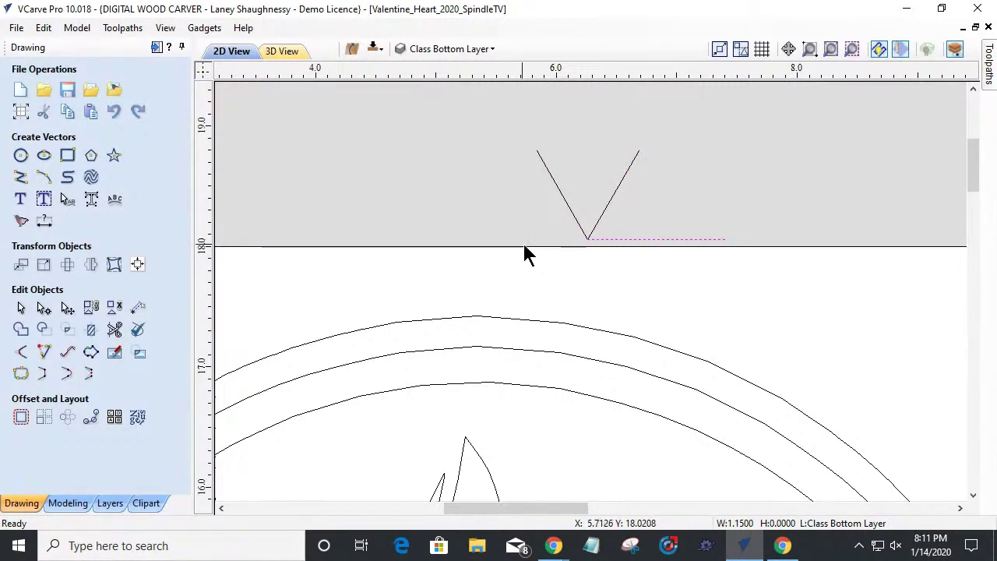
{"action": "scroll", "coordinate": [543, 257], "scroll_direction": "down", "scroll_amount": 5}
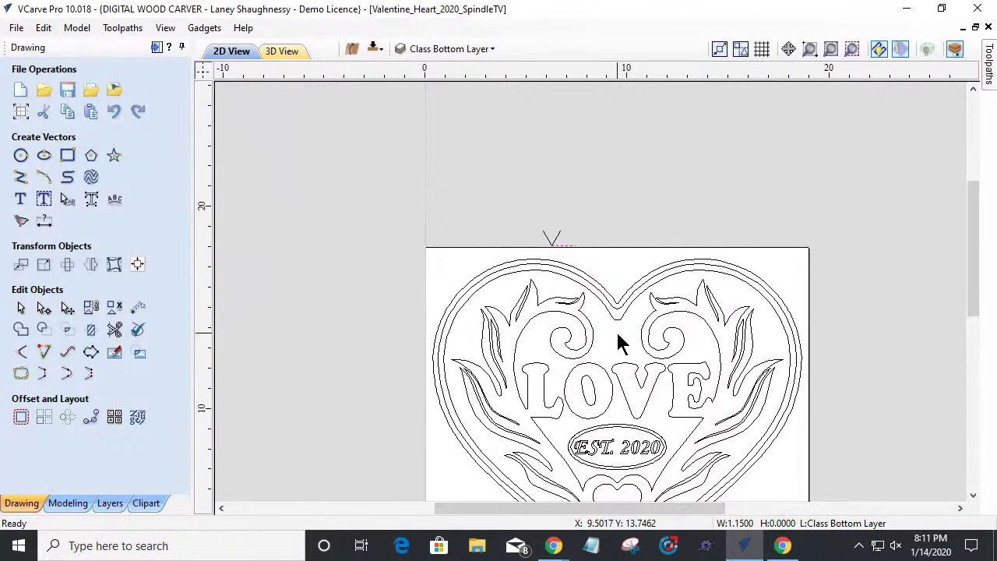
{"action": "scroll", "coordinate": [554, 239], "scroll_direction": "up", "scroll_amount": 8}
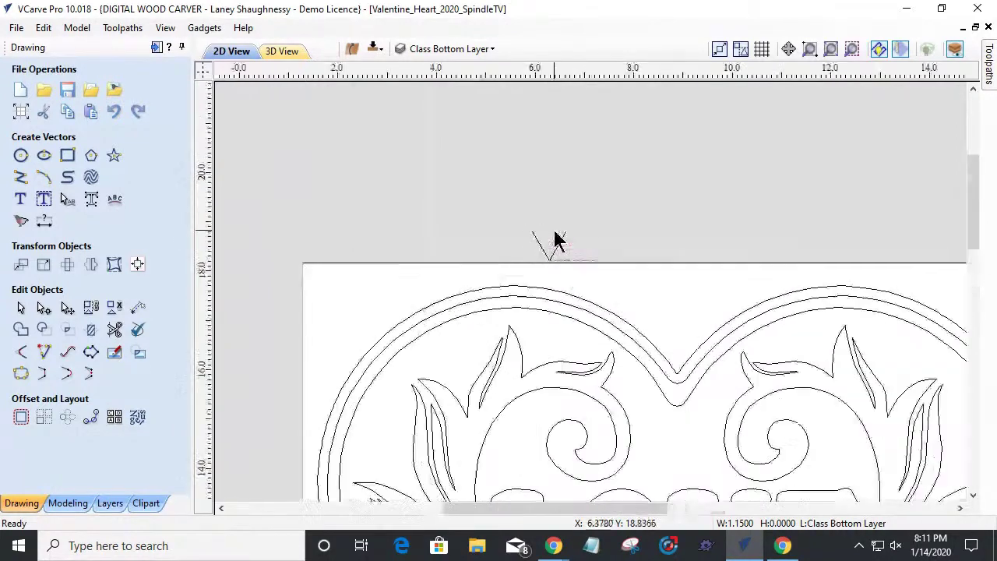
{"action": "scroll", "coordinate": [562, 280], "scroll_direction": "up", "scroll_amount": 1}
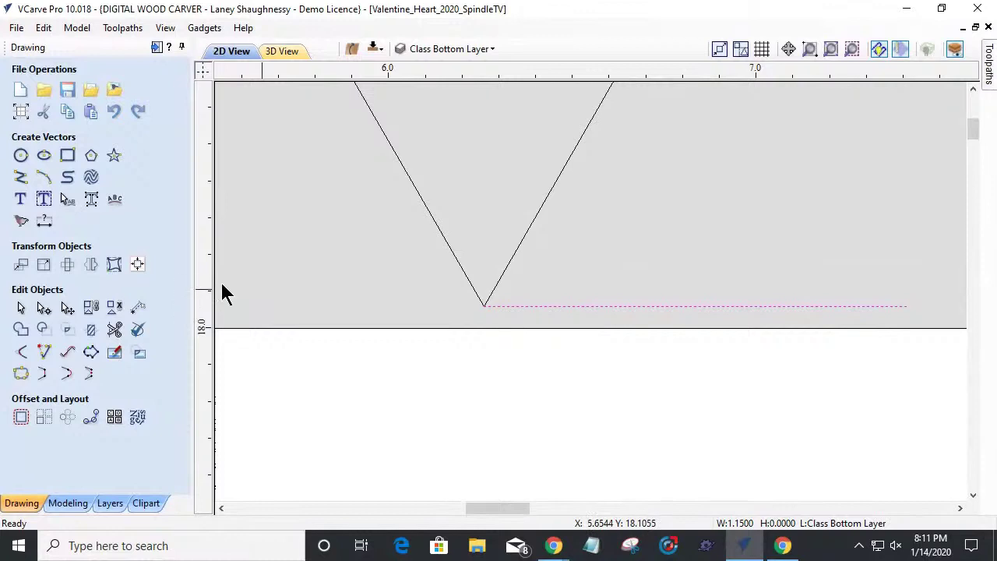
{"action": "left_click", "coordinate": [20, 266]}
{"action": "left_click", "coordinate": [35, 198]}
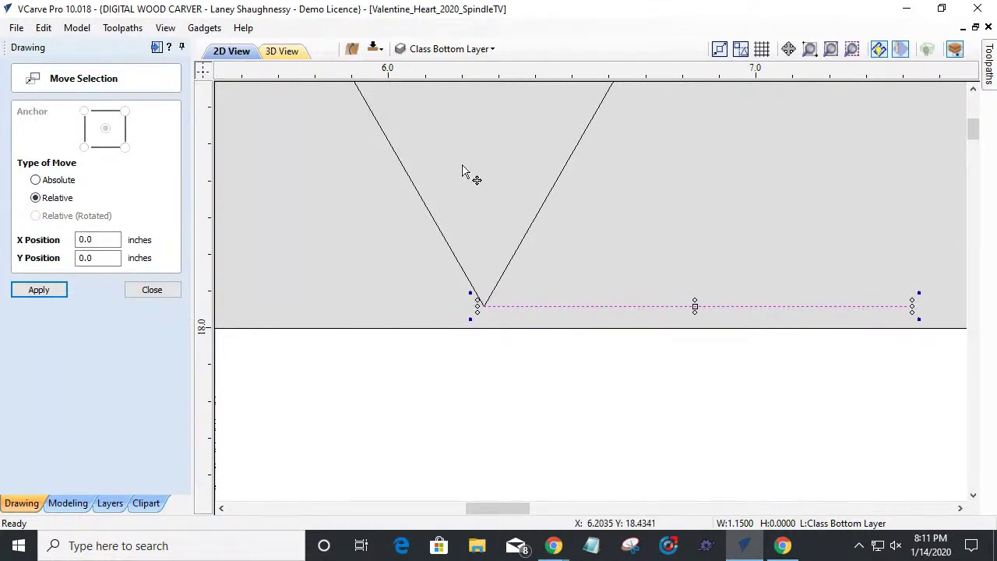
{"action": "left_click_drag", "start_coordinate": [116, 258], "coordinate": [76, 265]}
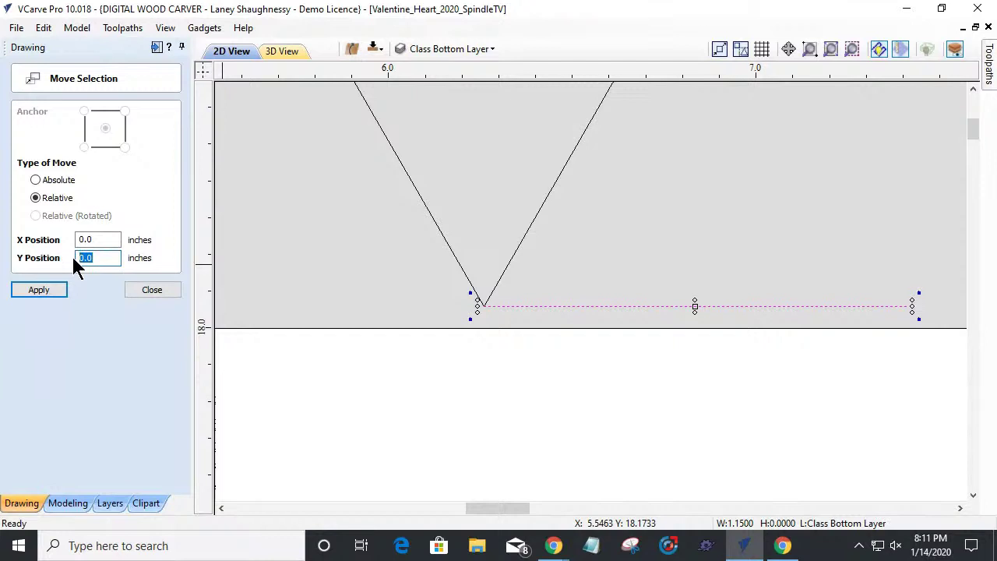
{"action": "left_click", "coordinate": [45, 289]}
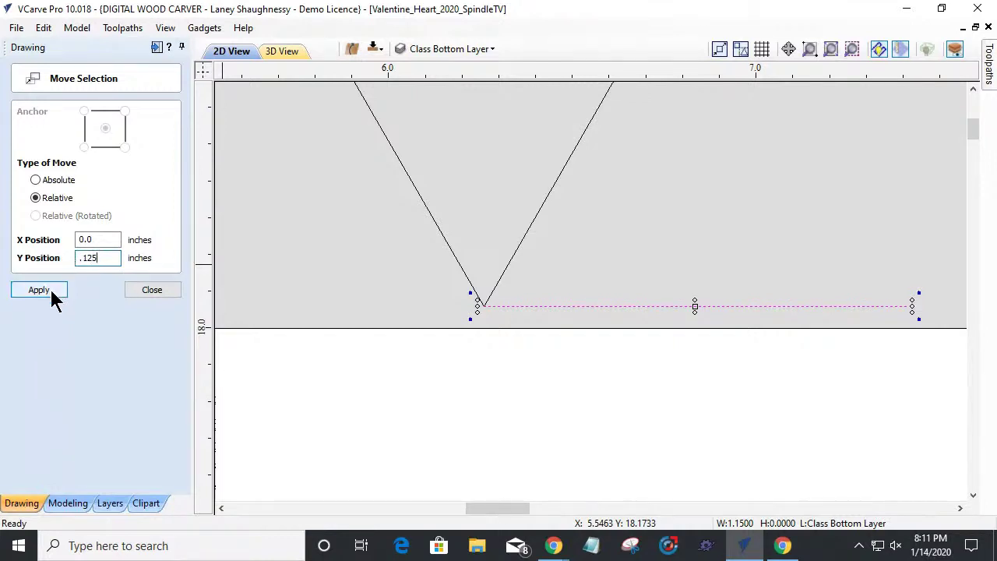
{"action": "left_click", "coordinate": [140, 291]}
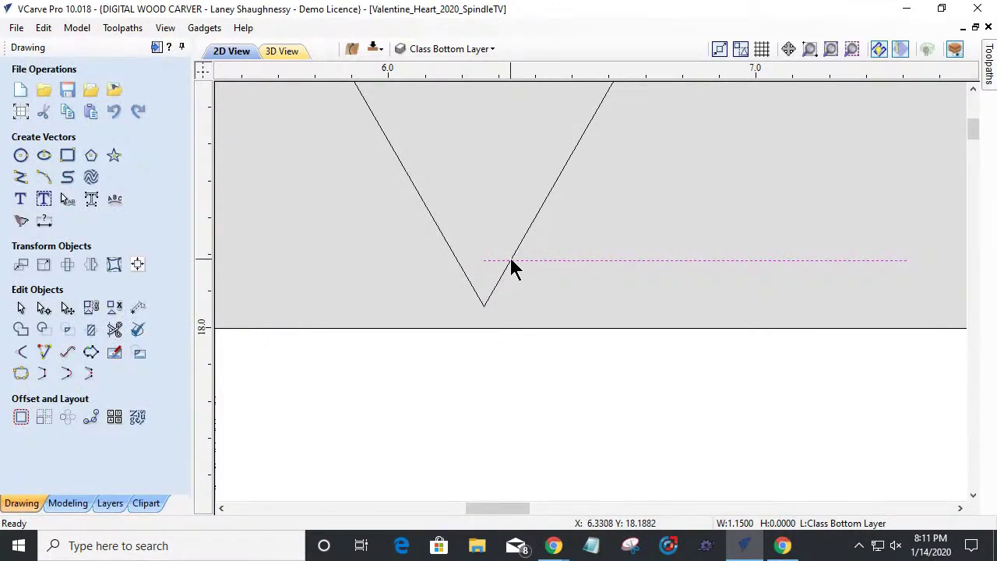
Step: Add a horizontal dimension from the V's tip to where the raised line crosses its right side
{"action": "left_click", "coordinate": [44, 223]}
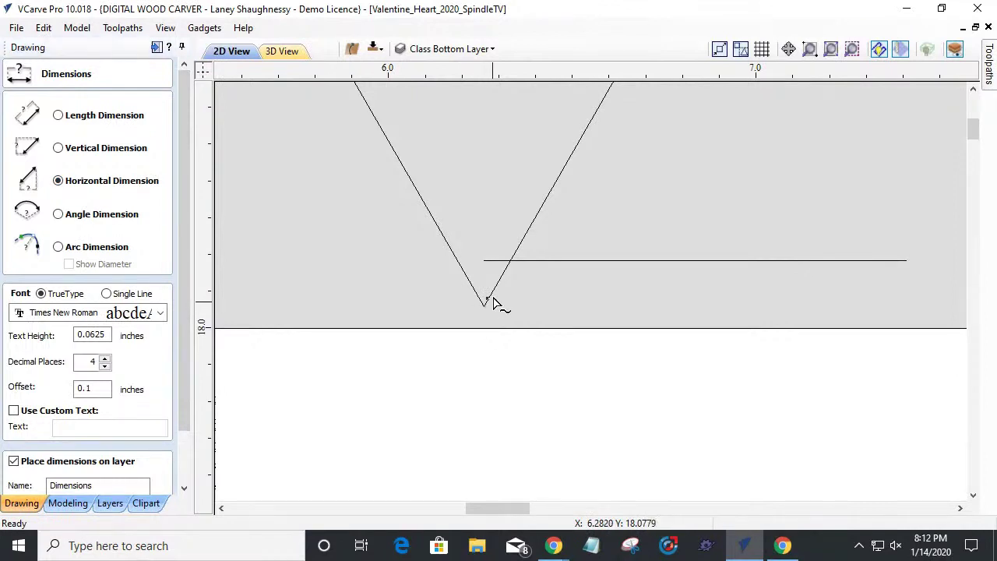
{"action": "left_click", "coordinate": [511, 261]}
{"action": "left_click", "coordinate": [510, 304]}
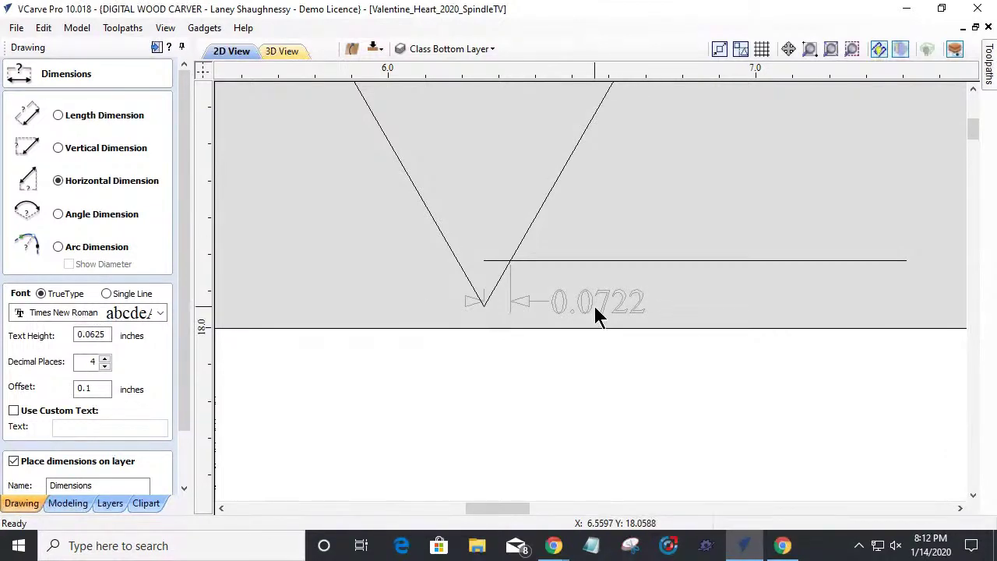
{"action": "left_click_drag", "start_coordinate": [182, 364], "coordinate": [182, 460]}
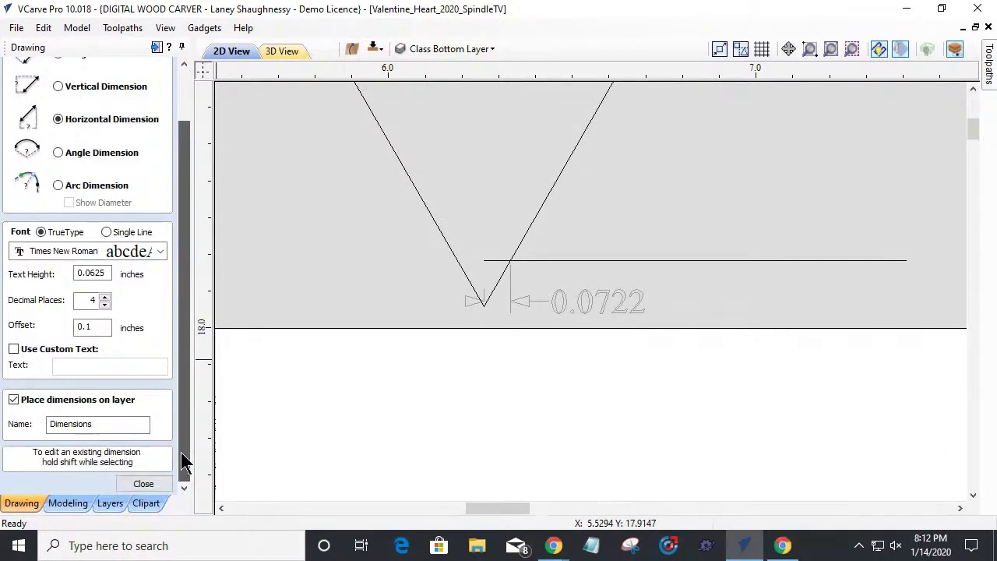
{"action": "left_click", "coordinate": [145, 485]}
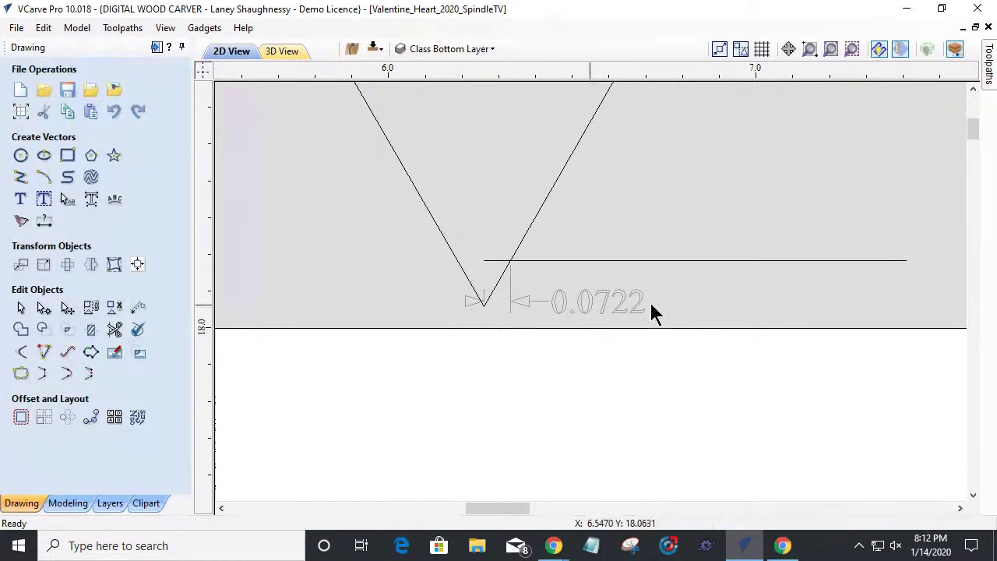
Step: Start a V-Carve / Engraving toolpath and turn off its flat depth limit
{"action": "scroll", "coordinate": [527, 257], "scroll_direction": "down", "scroll_amount": 3}
{"action": "scroll", "coordinate": [522, 253], "scroll_direction": "down", "scroll_amount": 10}
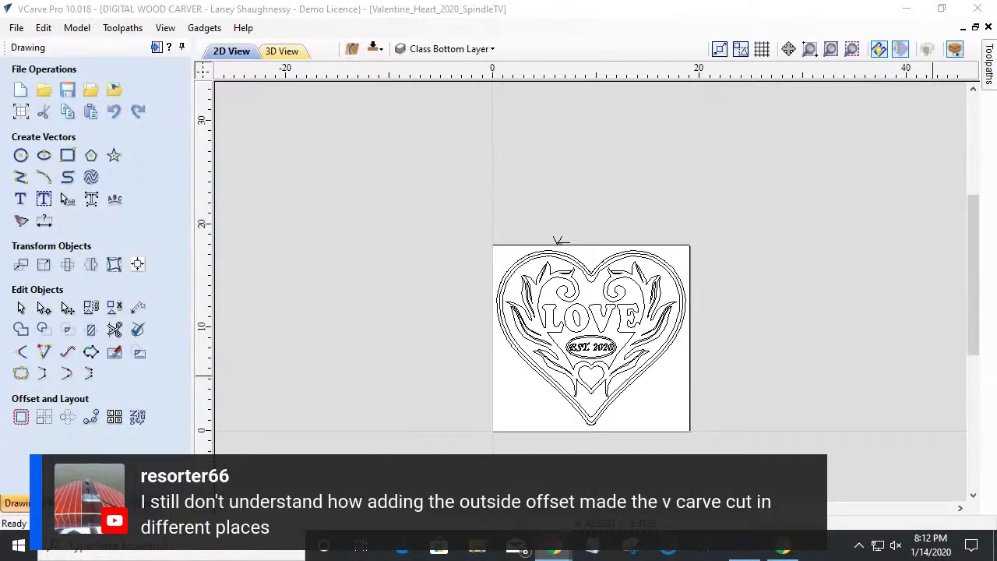
{"action": "scroll", "coordinate": [512, 267], "scroll_direction": "up", "scroll_amount": 5}
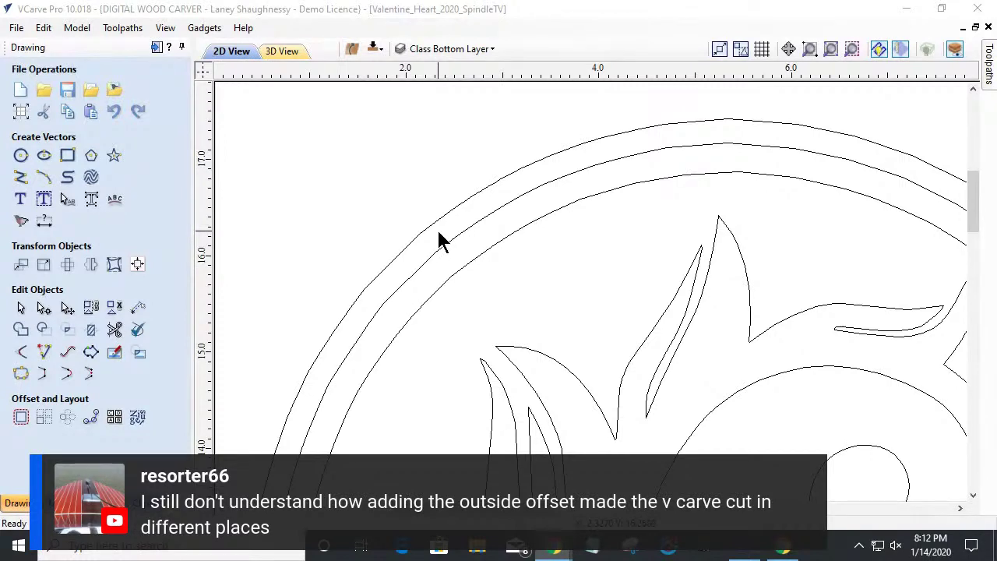
{"action": "left_click", "coordinate": [987, 78]}
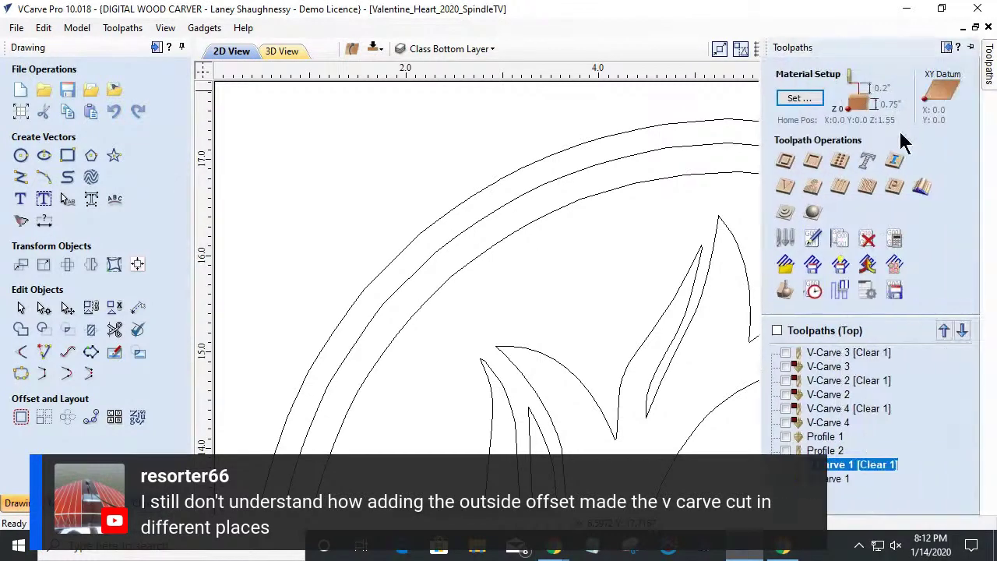
{"action": "left_click", "coordinate": [787, 185]}
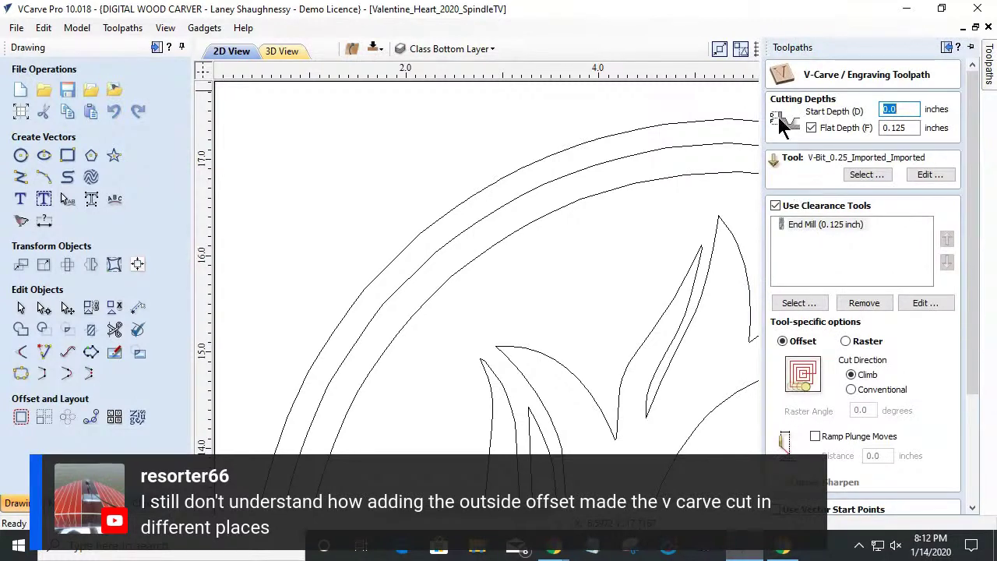
{"action": "left_click", "coordinate": [811, 127]}
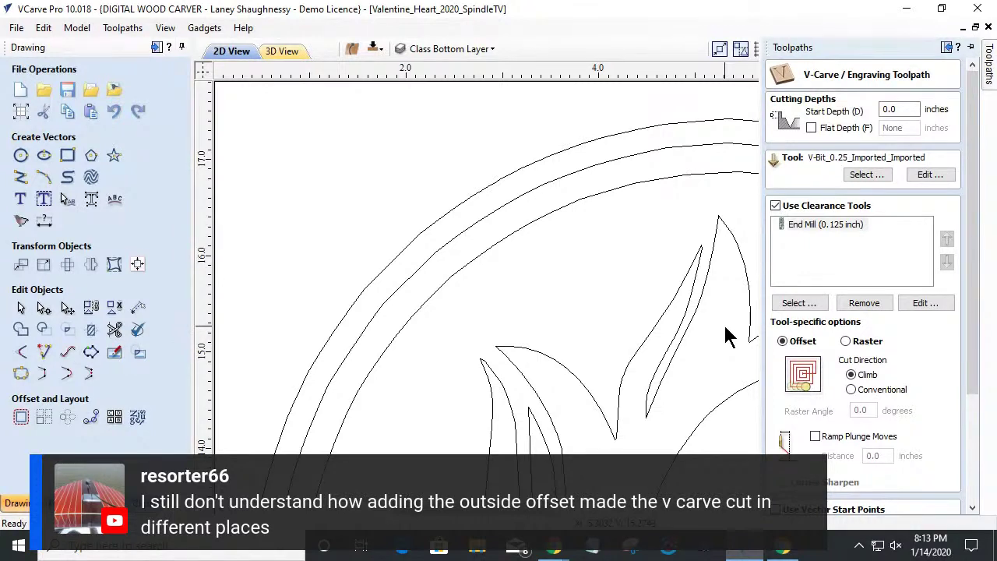
Step: Draw an open horizontal line about 2 inches long in the blank area outside the heart's upper-left curve
{"action": "left_click", "coordinate": [21, 180]}
{"action": "left_click", "coordinate": [282, 118]}
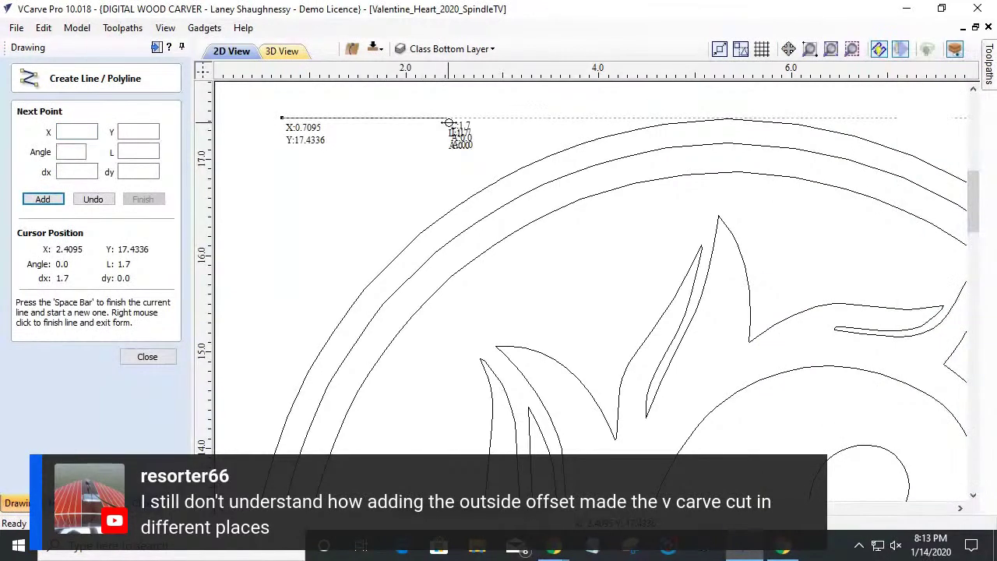
{"action": "left_click", "coordinate": [474, 118]}
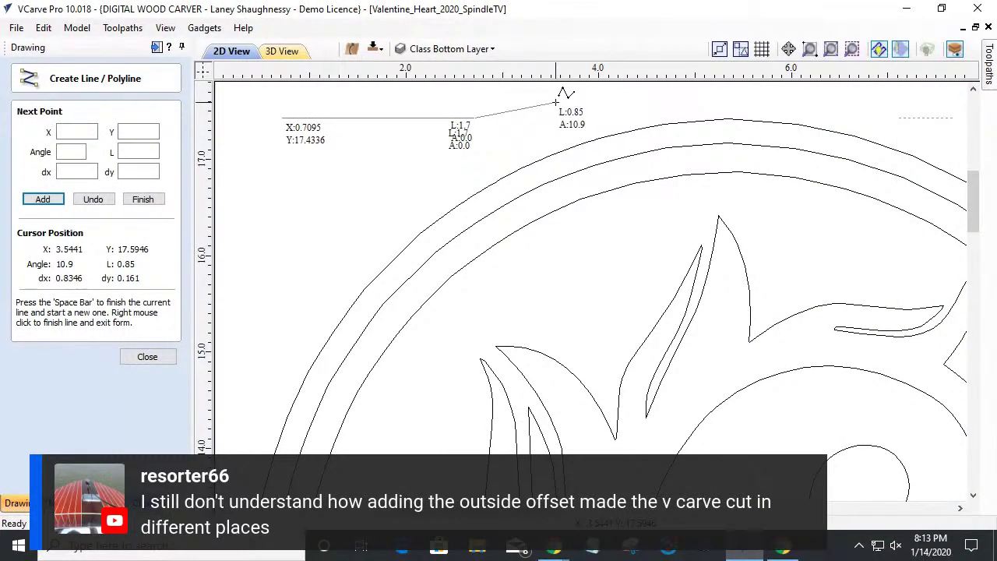
{"action": "key", "text": "space"}
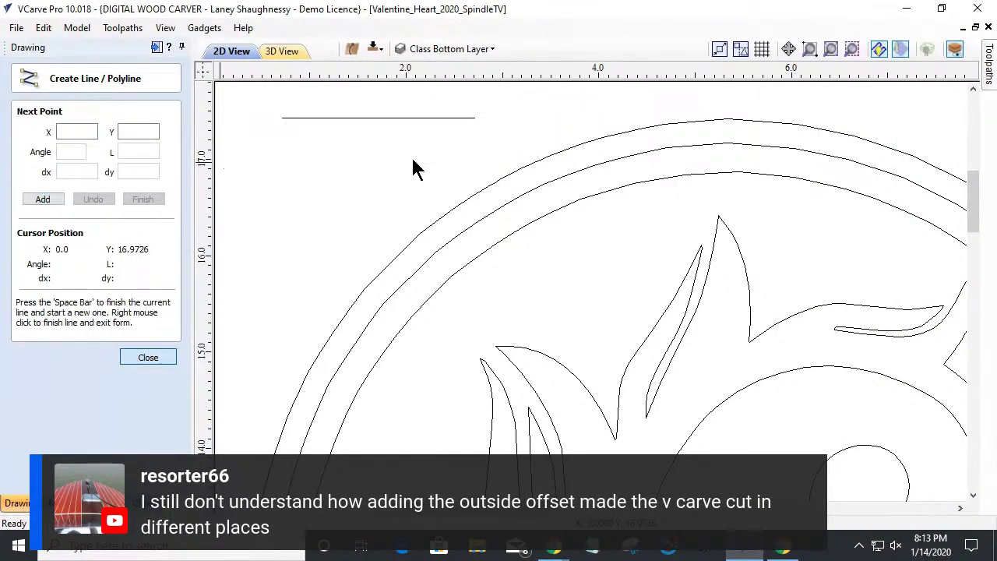
{"action": "right_click", "coordinate": [410, 126]}
Step: Try to calculate a V-Carve toolpath on the single open line outside the heart
{"action": "left_click", "coordinate": [404, 118]}
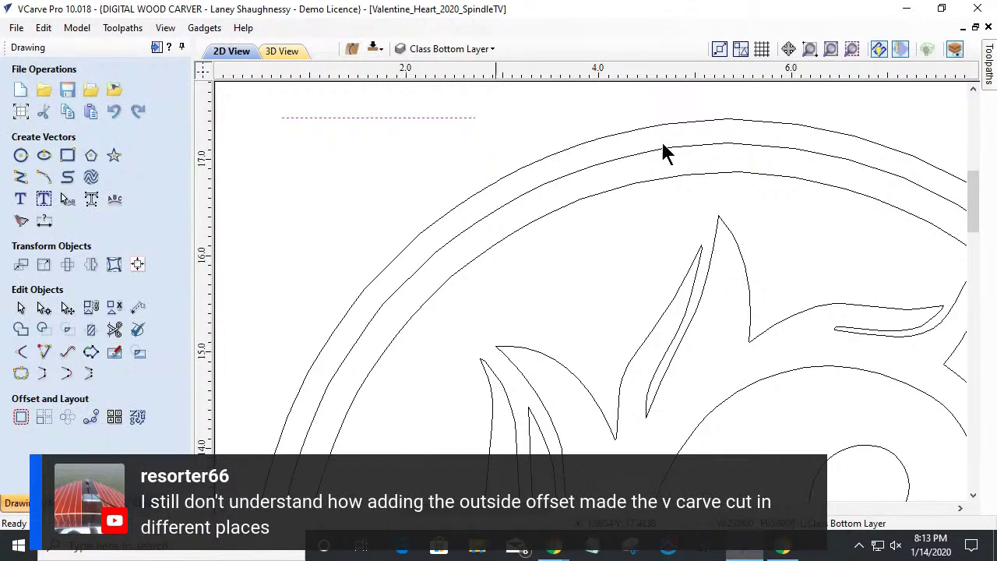
{"action": "mouse_move", "coordinate": [984, 69]}
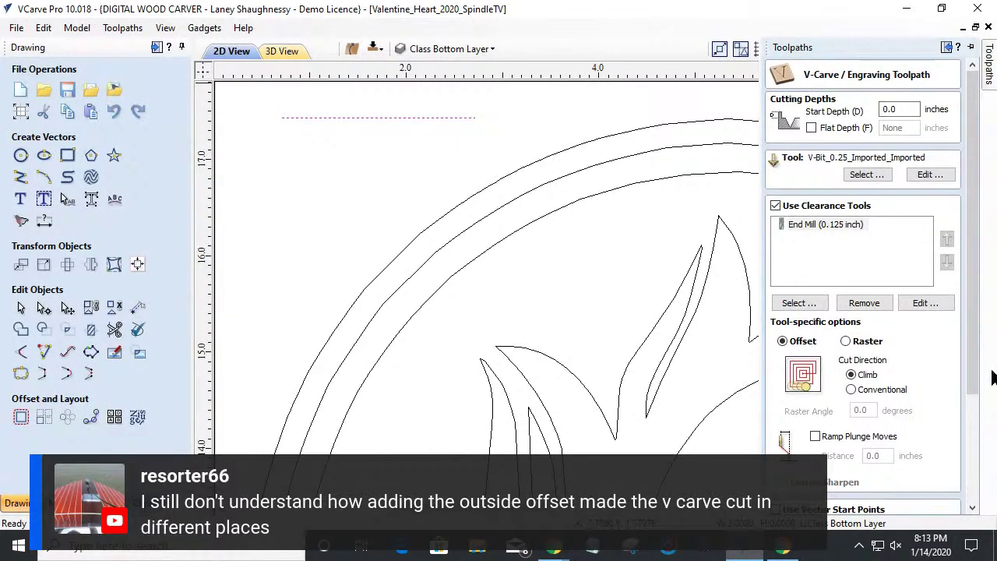
{"action": "left_click_drag", "start_coordinate": [973, 387], "coordinate": [976, 460]}
{"action": "left_click", "coordinate": [793, 499]}
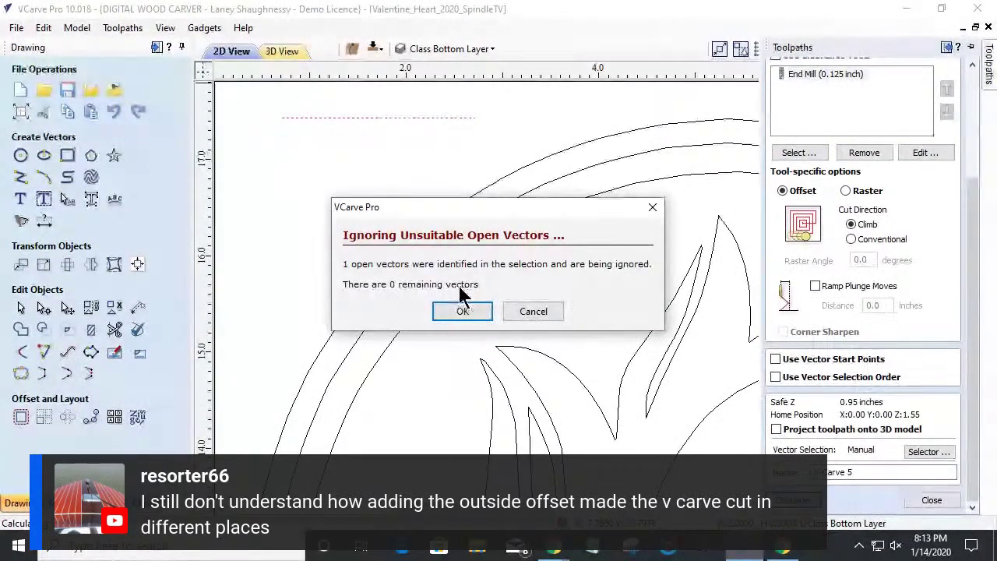
{"action": "left_click", "coordinate": [547, 313]}
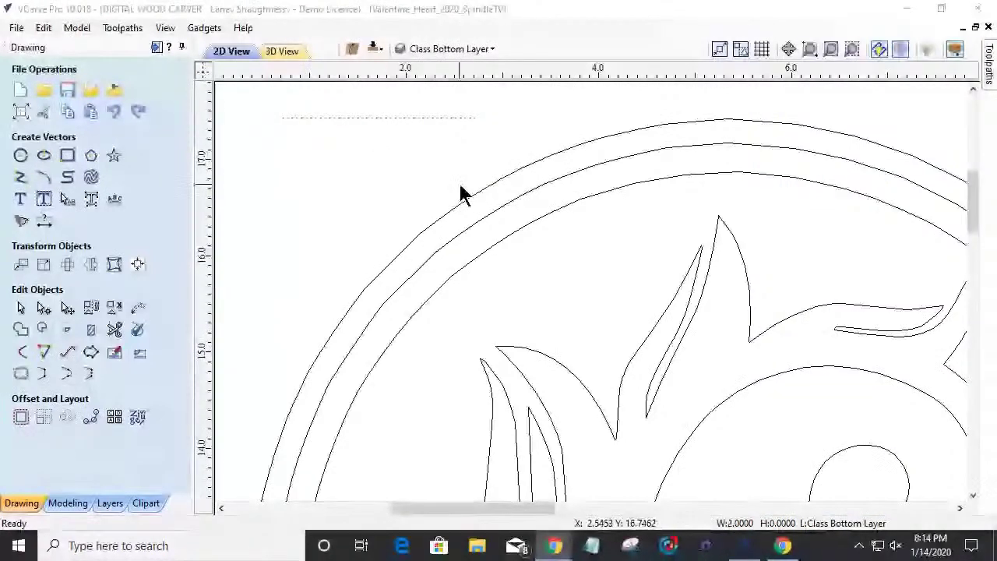
Step: Select the innermost large heart outline together with all the scrollwork, lettering, oval and small heart inside it
{"action": "scroll", "coordinate": [461, 195], "scroll_direction": "down", "scroll_amount": 2}
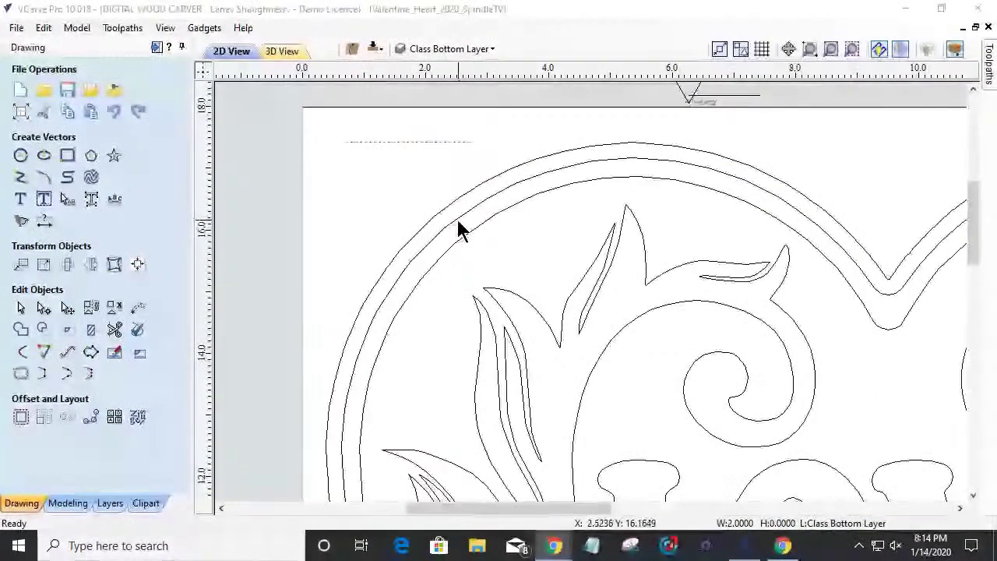
{"action": "left_click", "coordinate": [450, 211]}
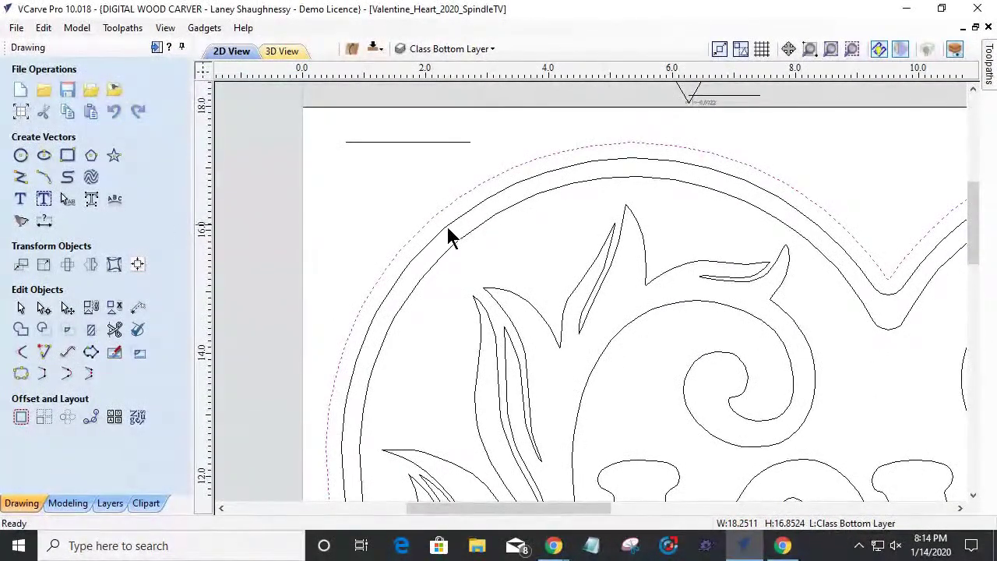
{"action": "left_click", "coordinate": [452, 226]}
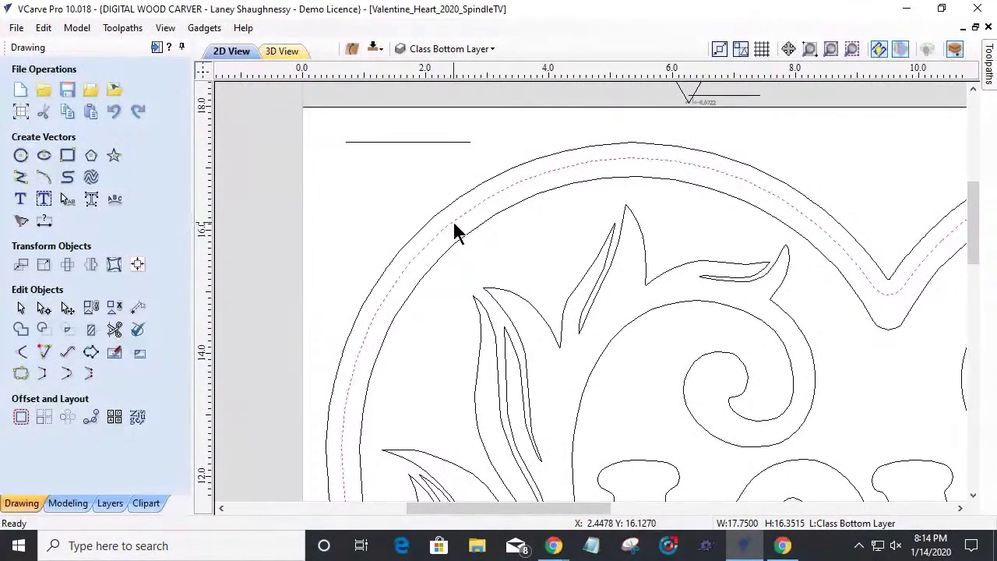
{"action": "scroll", "coordinate": [460, 236], "scroll_direction": "down", "scroll_amount": 4}
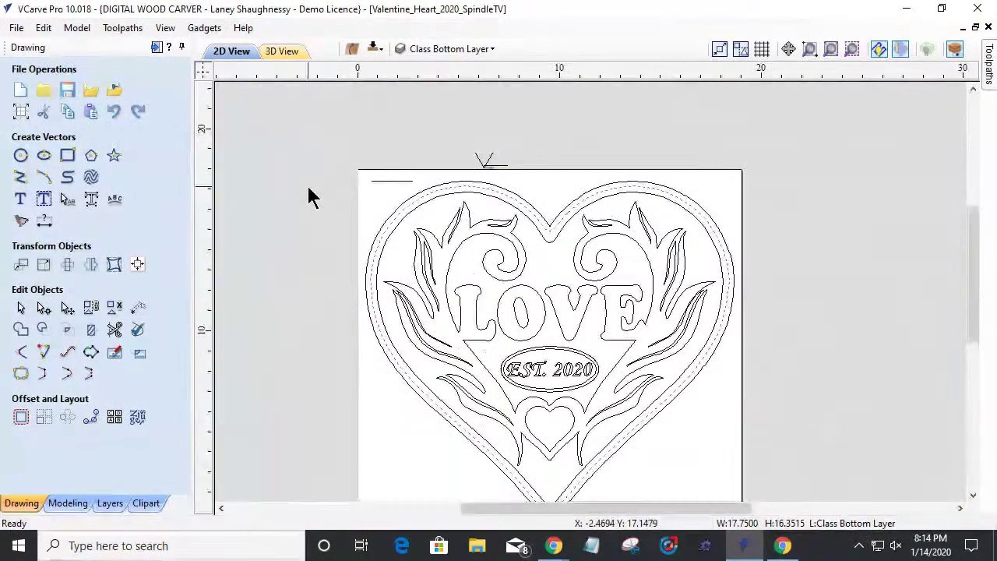
{"action": "left_click_drag", "start_coordinate": [804, 505], "coordinate": [803, 507]}
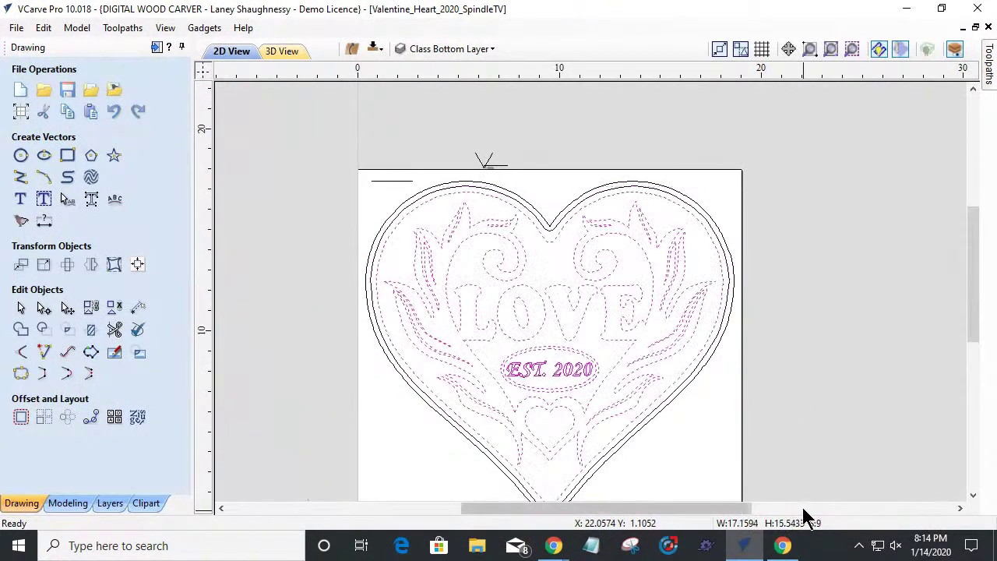
Step: Add the middle large heart outline to the selection of the innermost heart and the artwork inside it
{"action": "left_click", "coordinate": [566, 212], "text": "shift"}
{"action": "left_click", "coordinate": [567, 204], "text": "shift"}
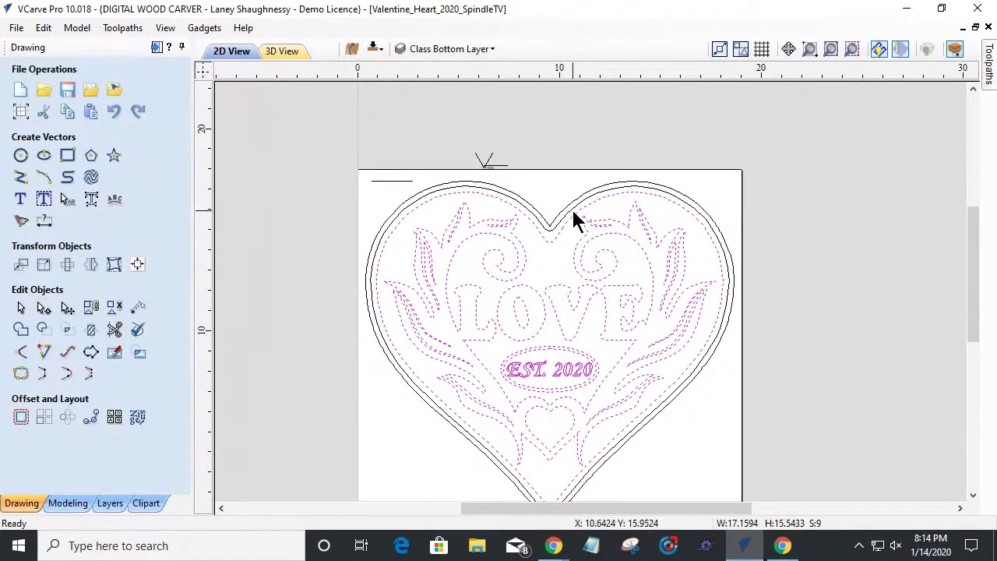
{"action": "left_click", "coordinate": [570, 207], "text": "shift"}
{"action": "scroll", "coordinate": [565, 211], "scroll_direction": "up", "scroll_amount": 5}
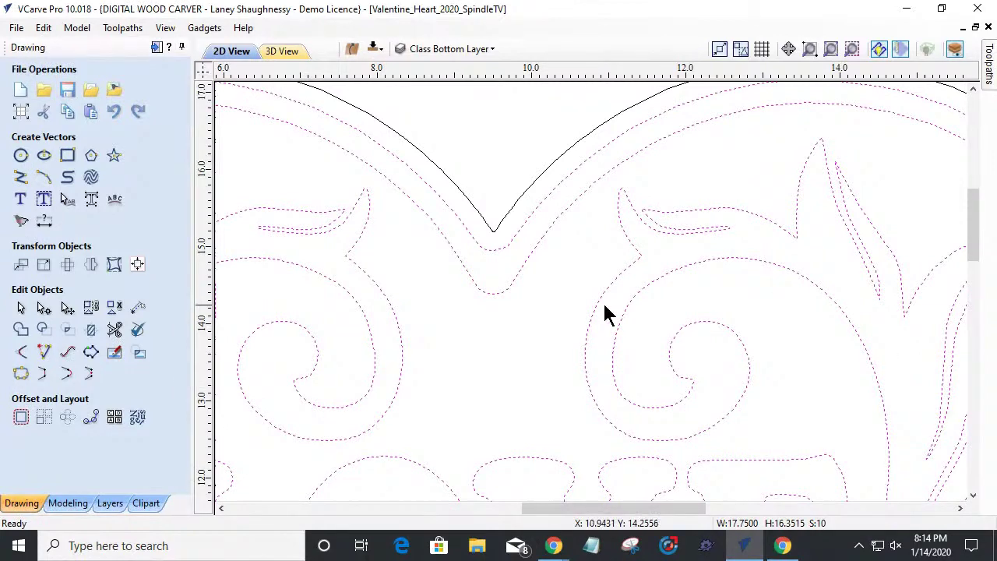
{"action": "scroll", "coordinate": [608, 313], "scroll_direction": "down", "scroll_amount": 2}
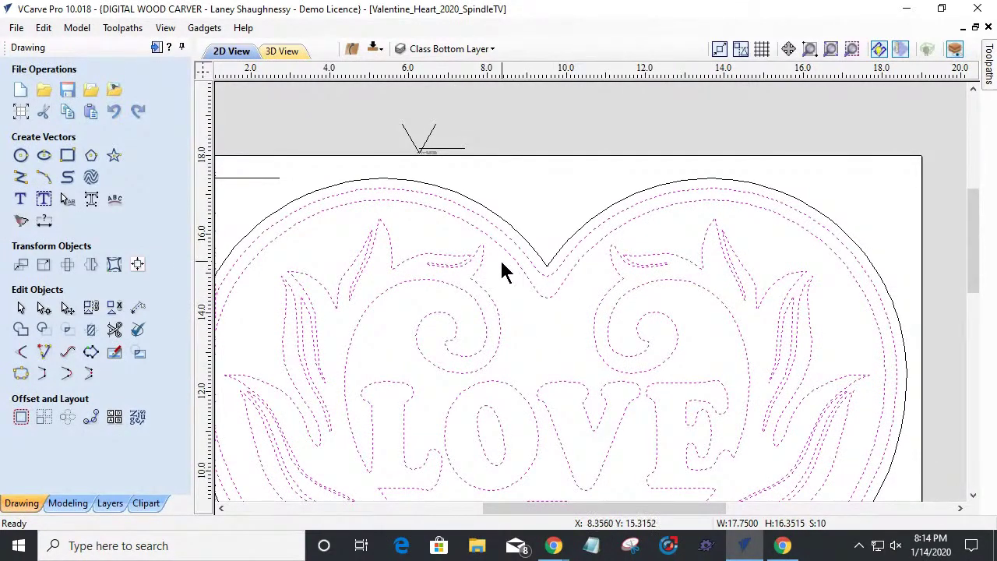
{"action": "scroll", "coordinate": [503, 271], "scroll_direction": "up", "scroll_amount": 4}
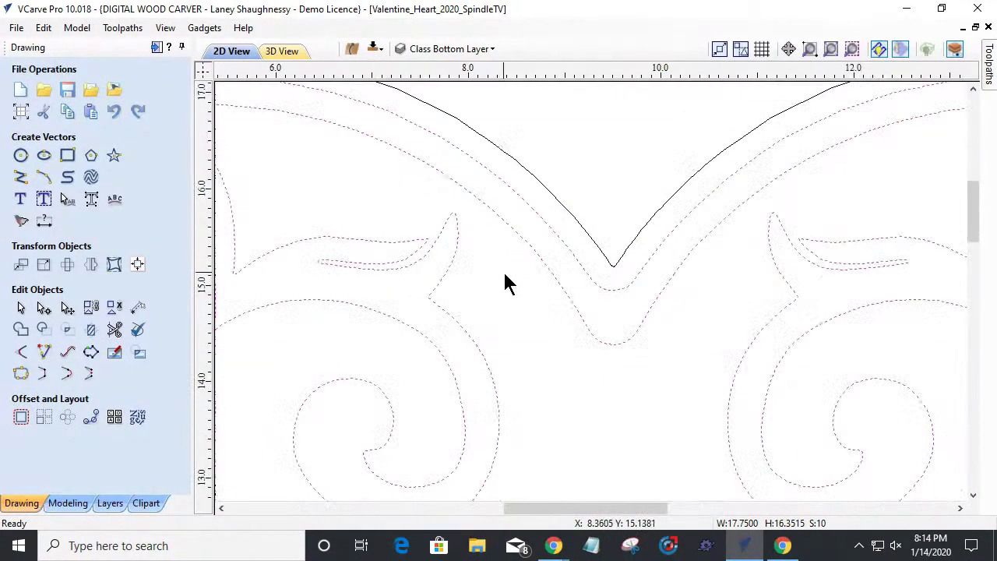
Step: Select the outer, middle and innermost large heart outlines together with the grouped scrollwork
{"action": "left_click", "coordinate": [578, 221]}
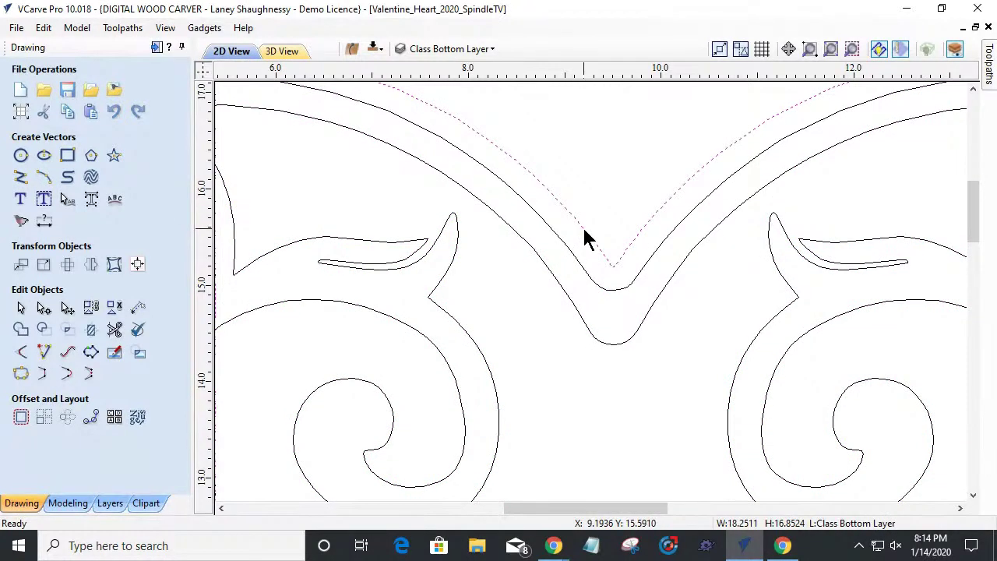
{"action": "left_click", "coordinate": [543, 223], "text": "shift"}
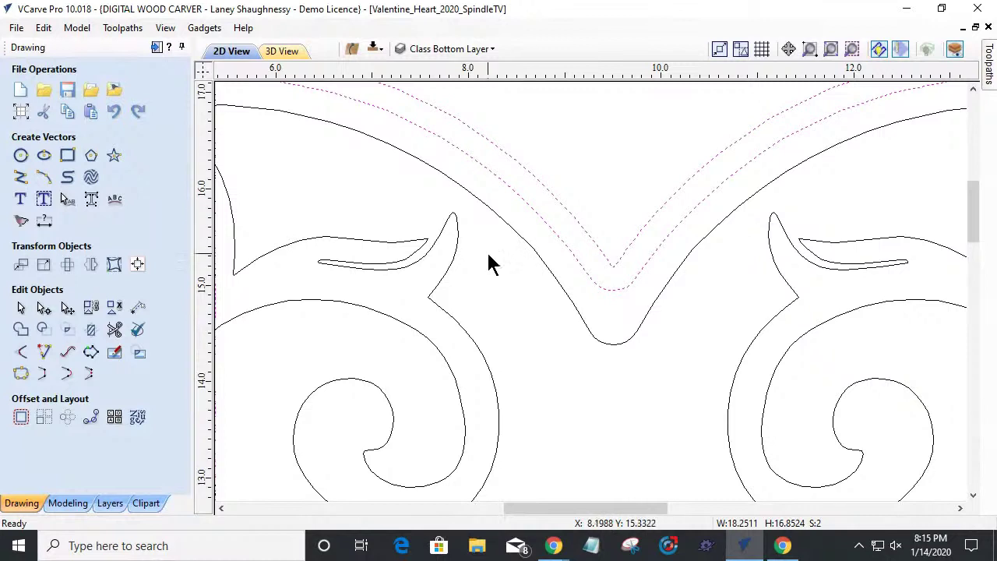
{"action": "left_click", "coordinate": [448, 322], "text": "shift"}
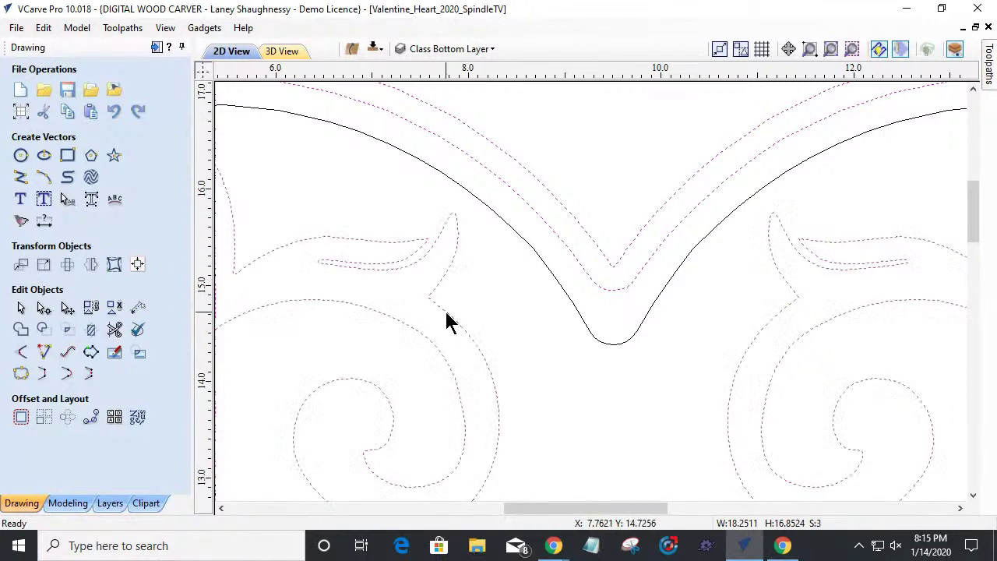
{"action": "left_click", "coordinate": [526, 248], "text": "shift"}
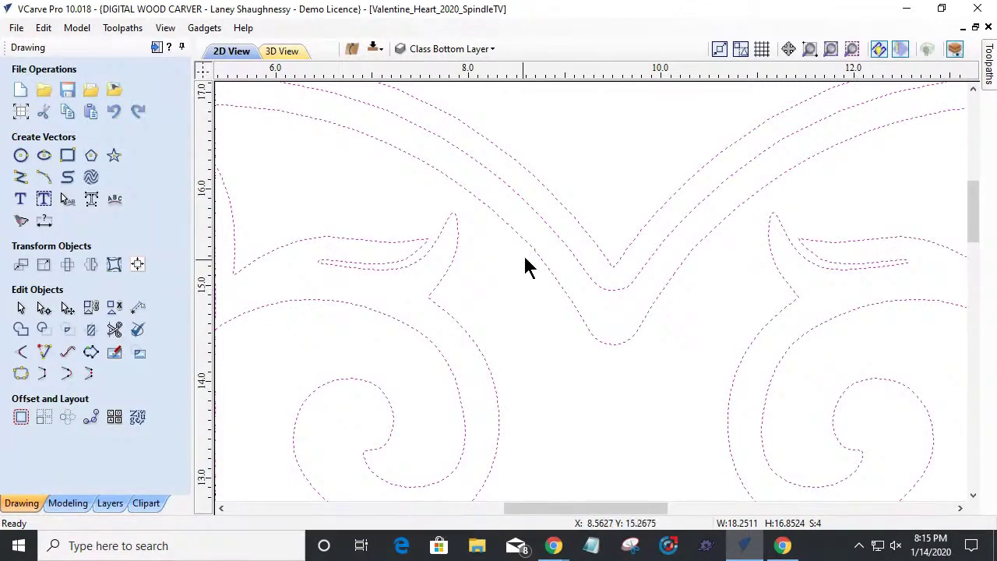
Step: Remove the middle and outer large heart outlines from the selection, and clear what remains selected
{"action": "left_click", "coordinate": [563, 237], "text": "ctrl"}
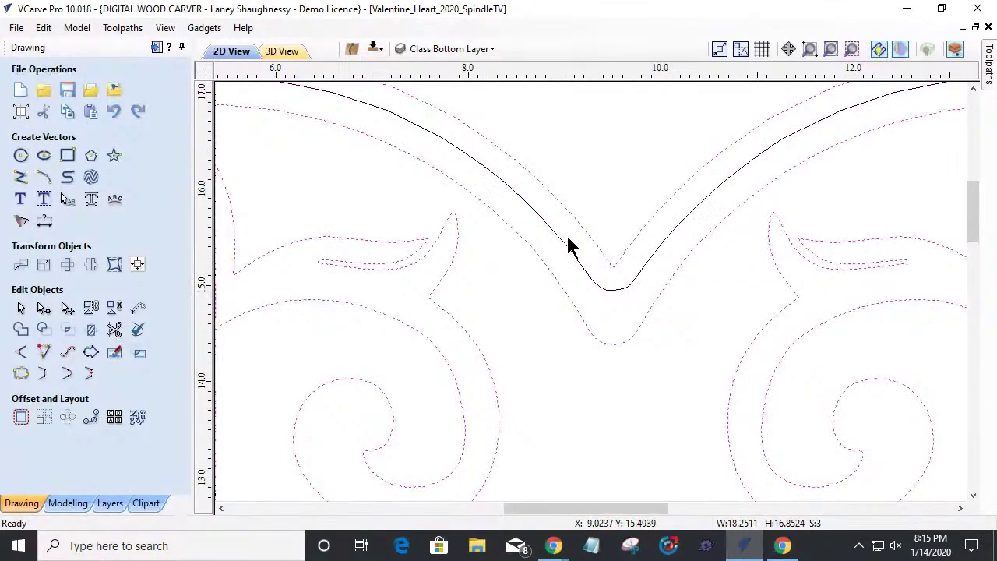
{"action": "left_click", "coordinate": [573, 219], "text": "ctrl"}
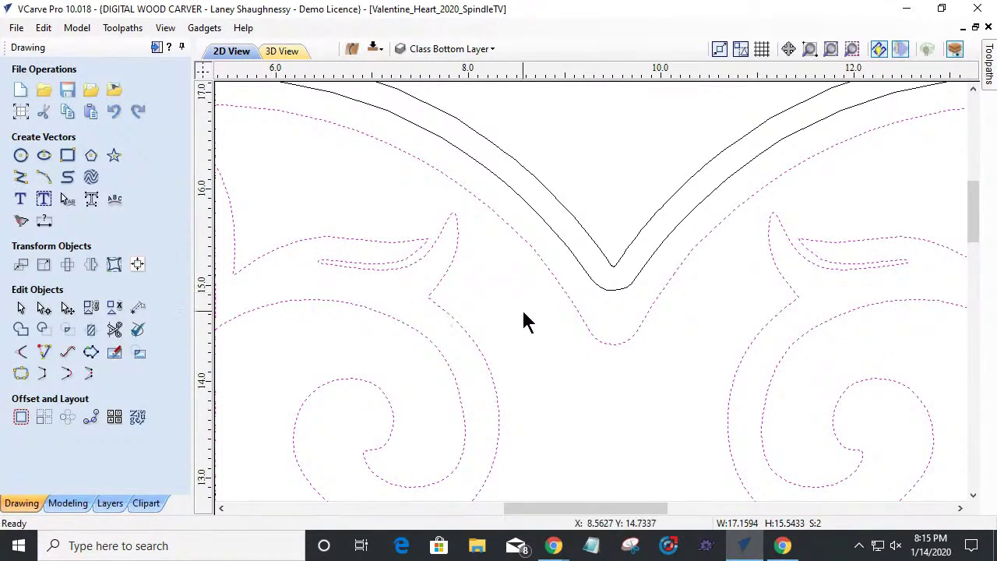
{"action": "scroll", "coordinate": [530, 327], "scroll_direction": "down", "scroll_amount": 8}
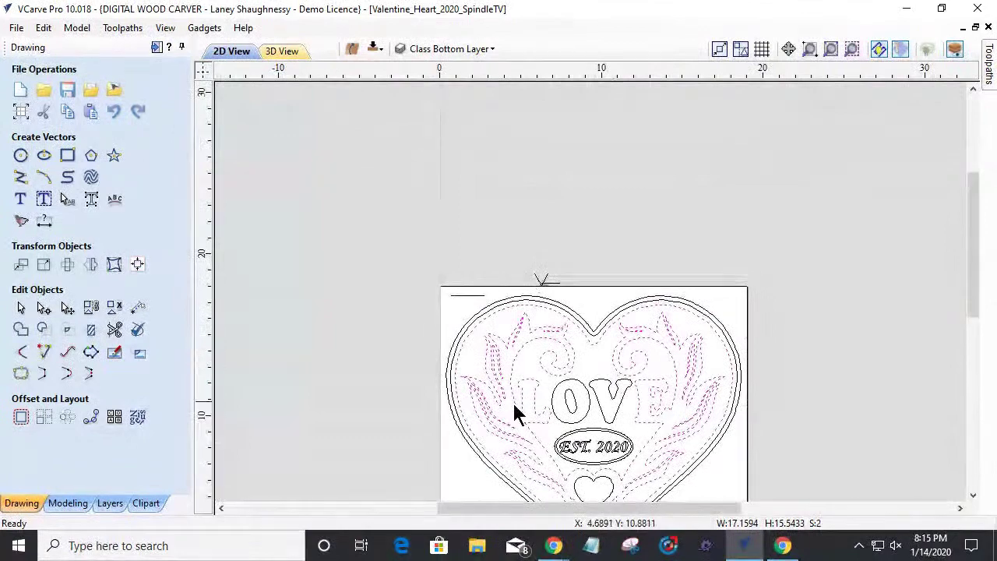
{"action": "left_click", "coordinate": [395, 423]}
Step: Delete the open horizontal line outside the heart's upper-left curve
{"action": "scroll", "coordinate": [854, 408], "scroll_direction": "down", "scroll_amount": 2}
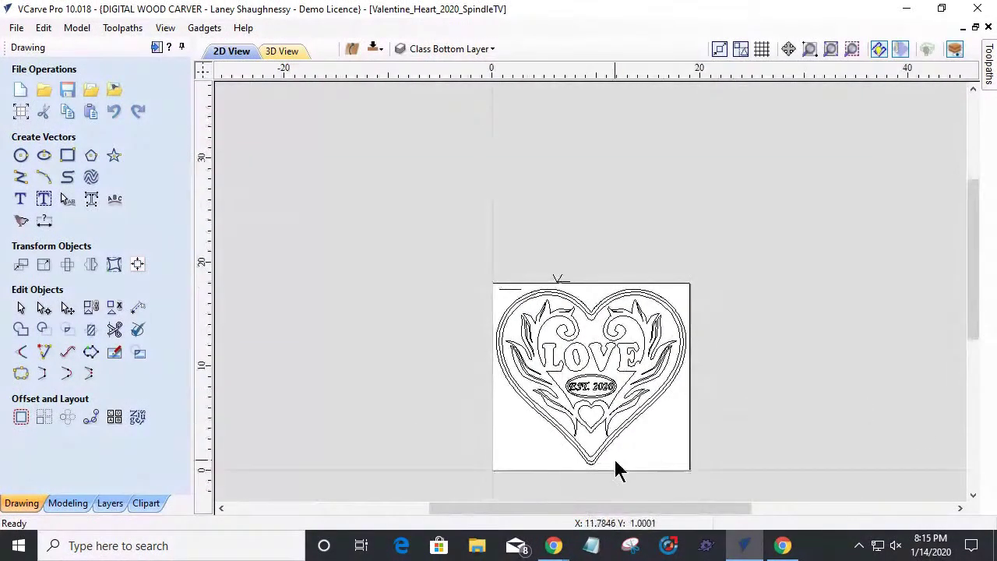
{"action": "key", "text": "F6"}
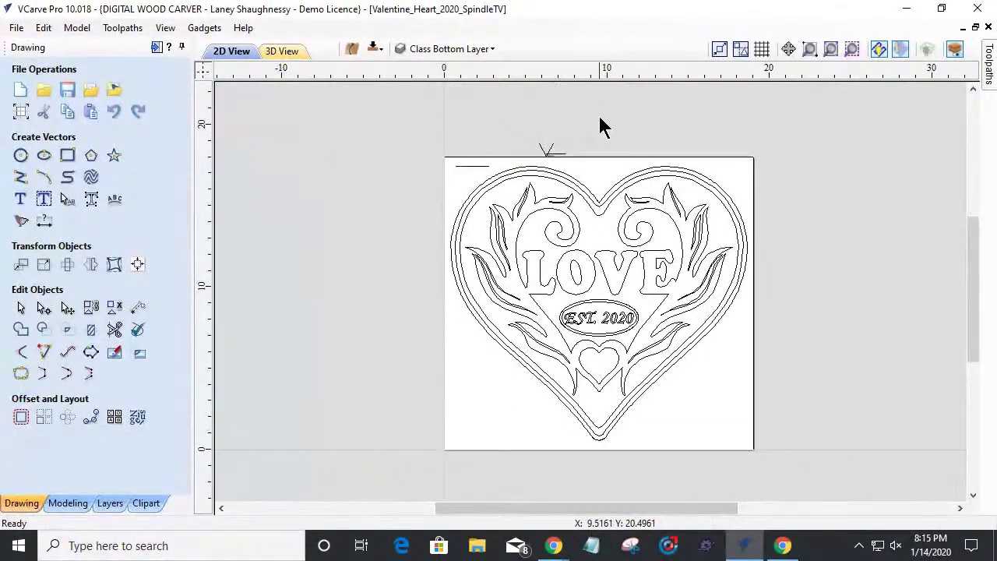
{"action": "scroll", "coordinate": [594, 170], "scroll_direction": "up", "scroll_amount": 5}
{"action": "scroll", "coordinate": [543, 172], "scroll_direction": "up", "scroll_amount": 4}
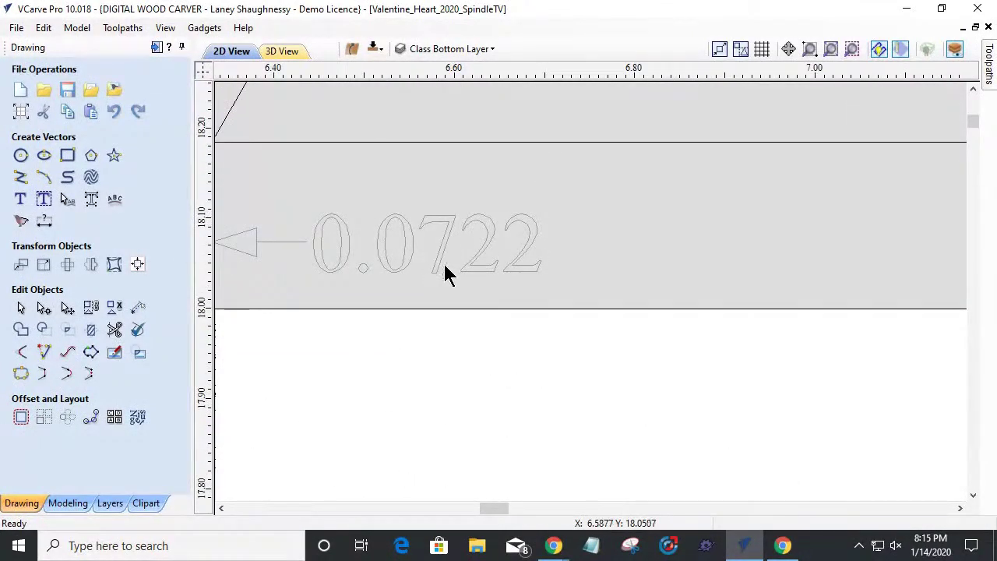
{"action": "scroll", "coordinate": [448, 269], "scroll_direction": "down", "scroll_amount": 5}
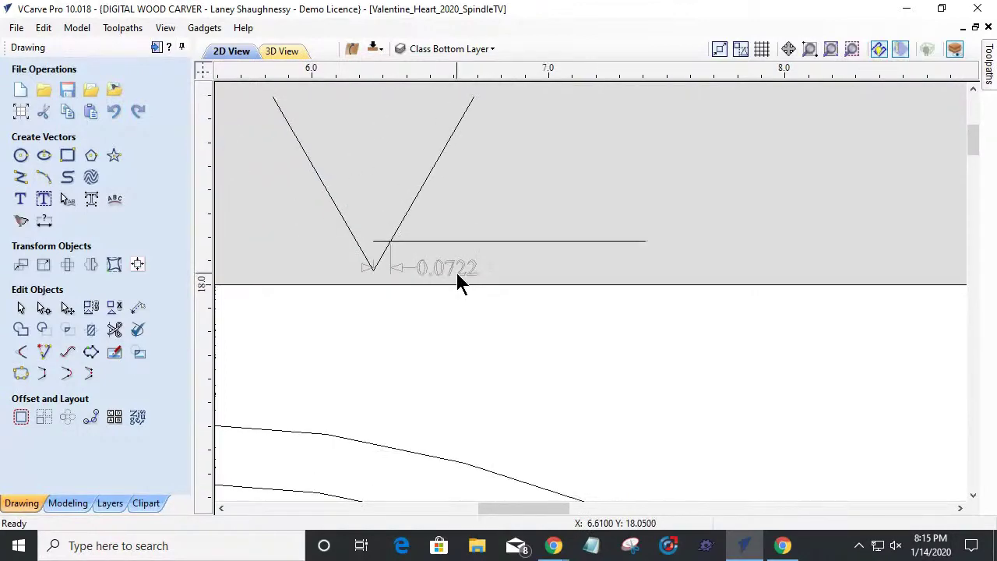
{"action": "scroll", "coordinate": [419, 265], "scroll_direction": "down", "scroll_amount": 3}
{"action": "left_click", "coordinate": [288, 278]}
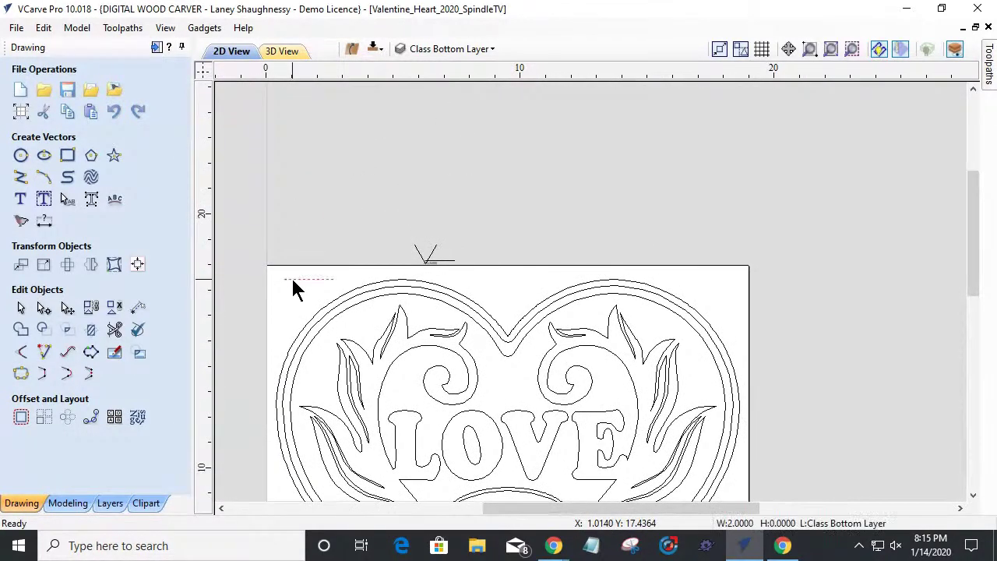
{"action": "left_click", "coordinate": [289, 285]}
Step: Draw an open polyline to the right of the material: about 3.3 inches horizontal, 2.5 inches sloping down to the right, and 5 inches horizontally back
{"action": "scroll", "coordinate": [334, 283], "scroll_direction": "down", "scroll_amount": 3}
{"action": "scroll", "coordinate": [655, 338], "scroll_direction": "up", "scroll_amount": 4}
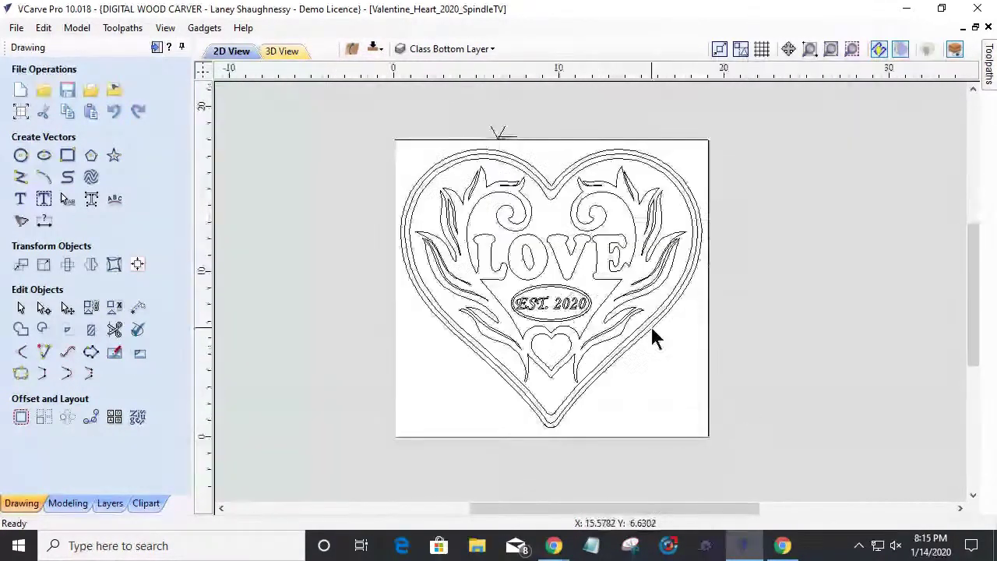
{"action": "scroll", "coordinate": [498, 222], "scroll_direction": "down", "scroll_amount": 3}
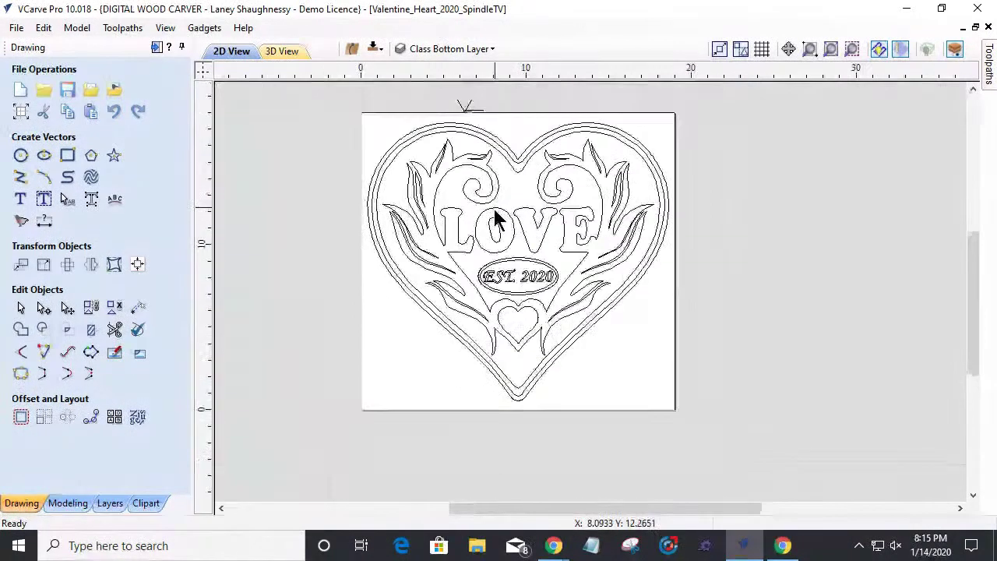
{"action": "left_click", "coordinate": [20, 177]}
{"action": "scroll", "coordinate": [779, 263], "scroll_direction": "up", "scroll_amount": 5}
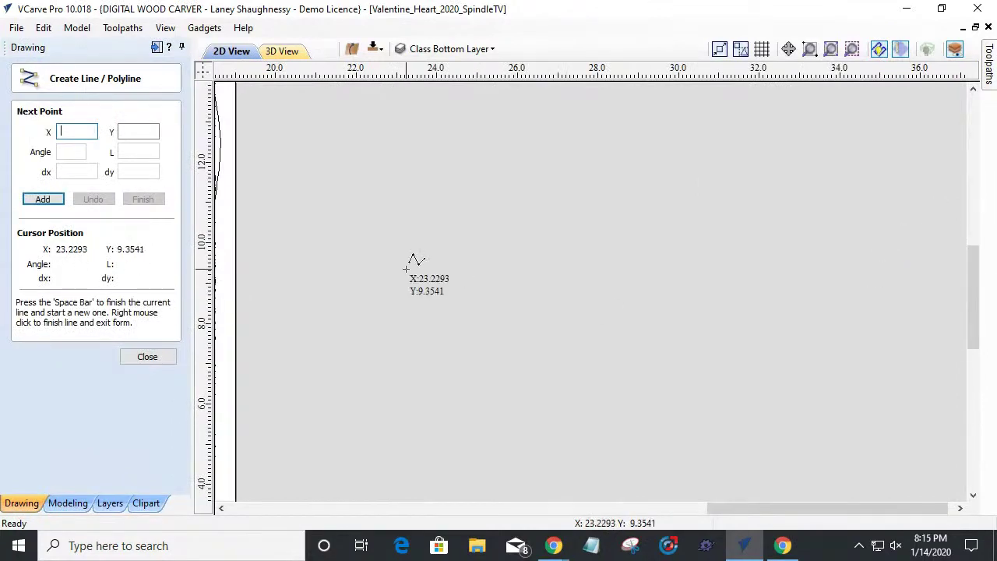
{"action": "scroll", "coordinate": [436, 273], "scroll_direction": "down", "scroll_amount": 3}
{"action": "scroll", "coordinate": [577, 234], "scroll_direction": "up", "scroll_amount": 4}
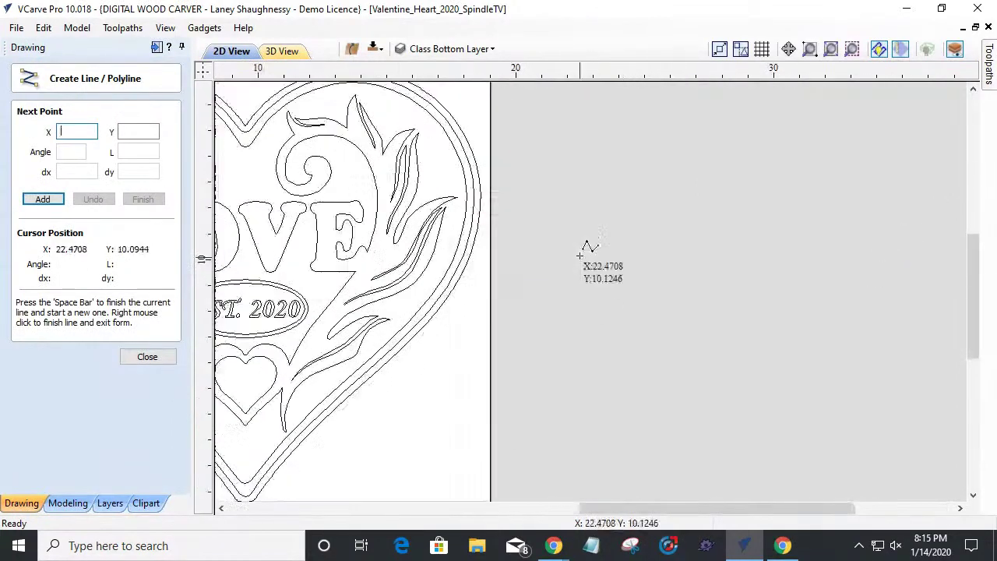
{"action": "left_click", "coordinate": [541, 224]}
{"action": "left_click", "coordinate": [675, 224]}
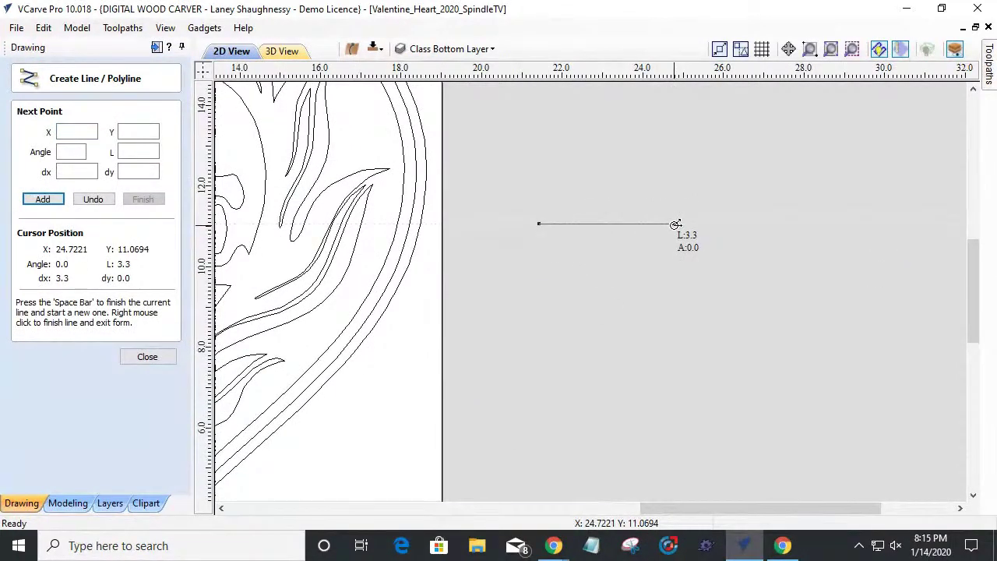
{"action": "left_click", "coordinate": [675, 225]}
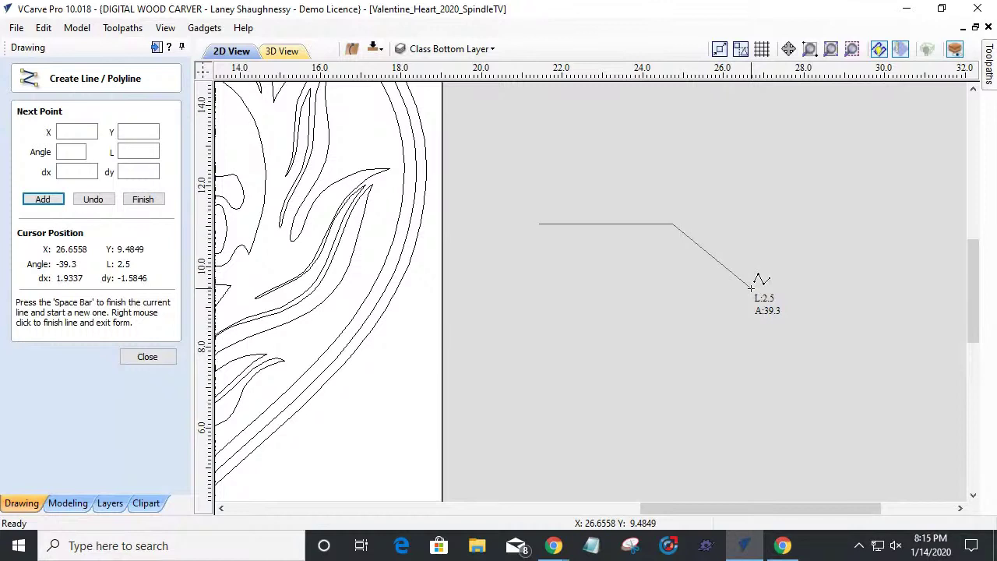
{"action": "left_click", "coordinate": [751, 287]}
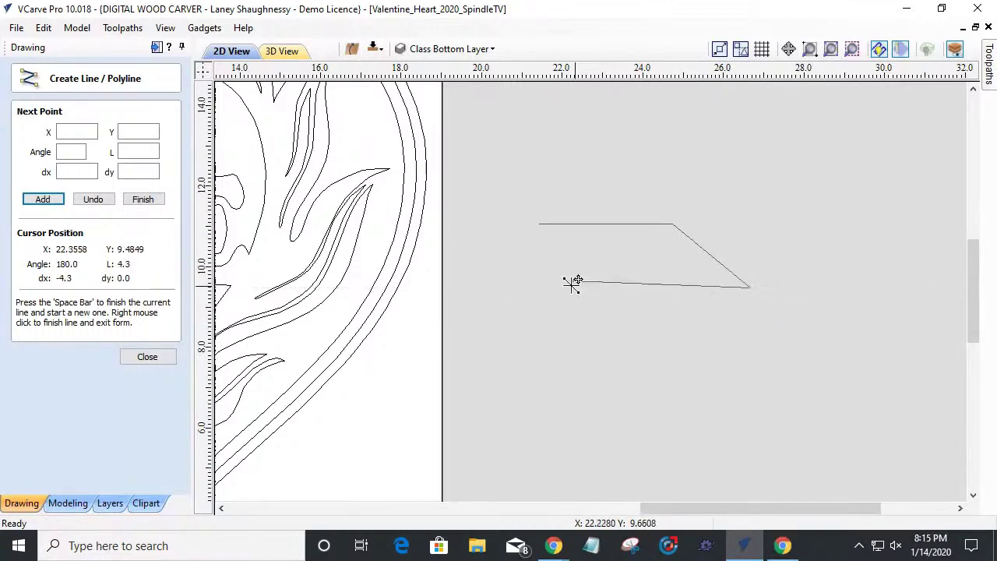
{"action": "left_click", "coordinate": [550, 287]}
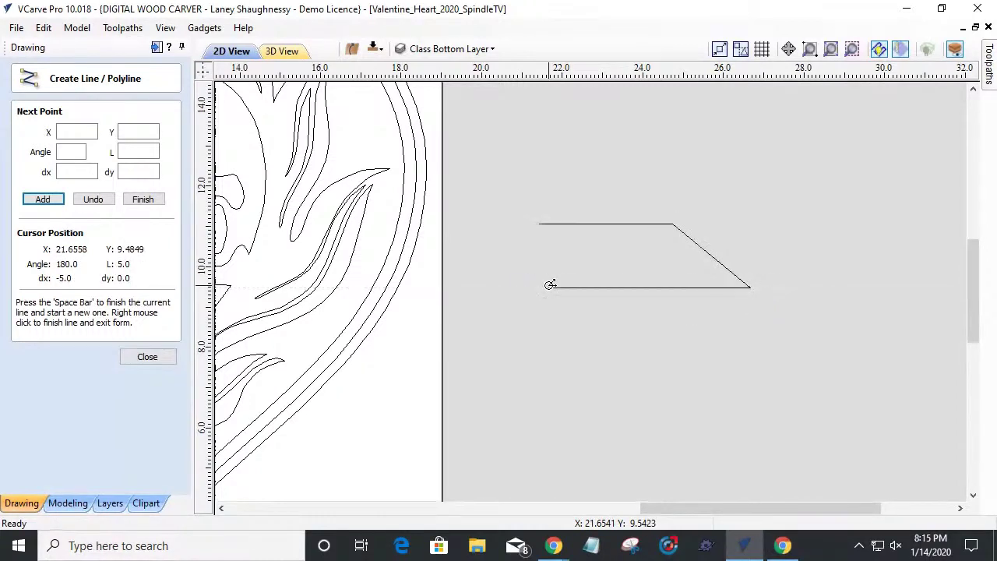
{"action": "key", "text": "space"}
{"action": "right_click", "coordinate": [653, 278]}
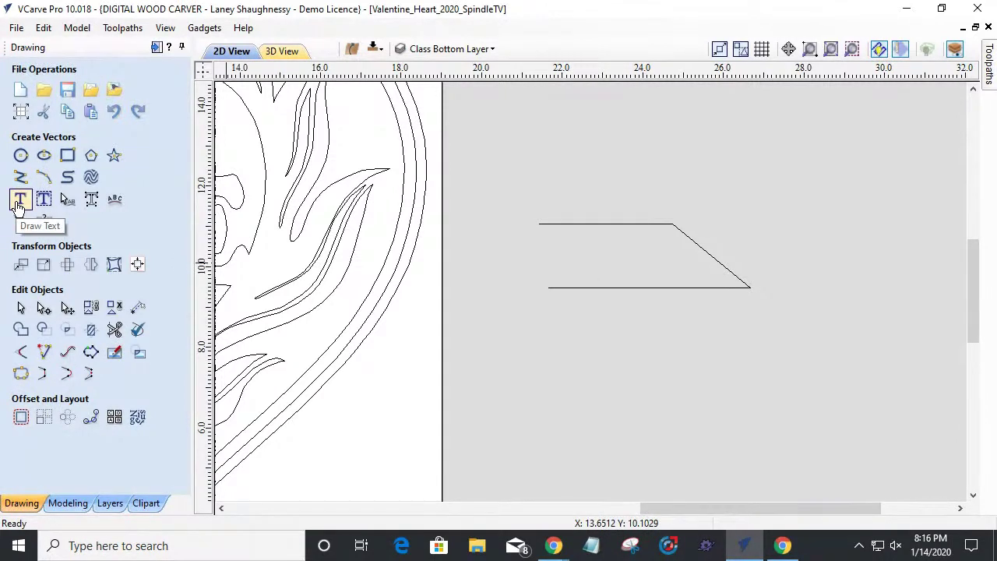
Step: Insert two points near the middle of the polyline's sloped segment
{"action": "left_click", "coordinate": [44, 307]}
{"action": "left_click", "coordinate": [709, 257]}
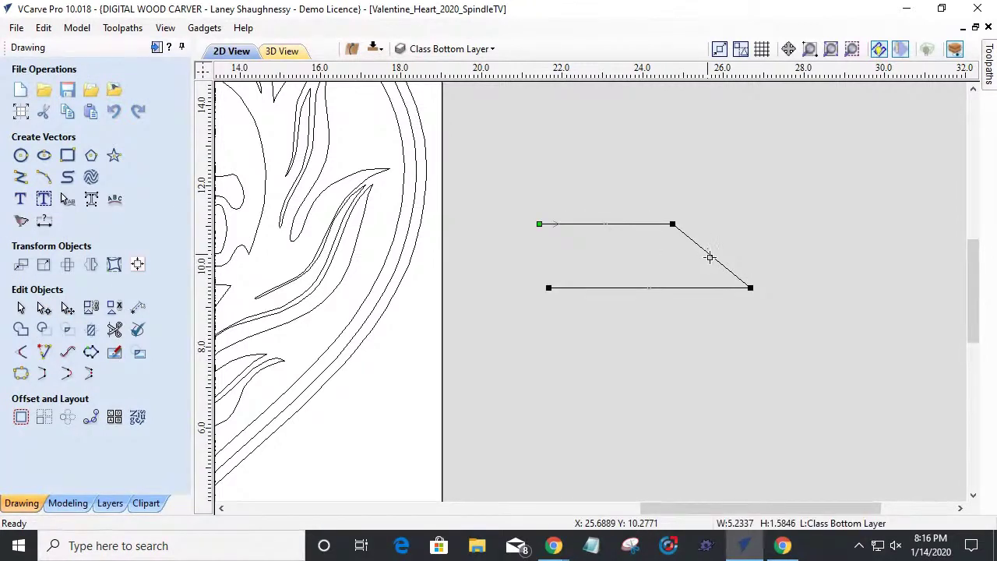
{"action": "right_click", "coordinate": [709, 257]}
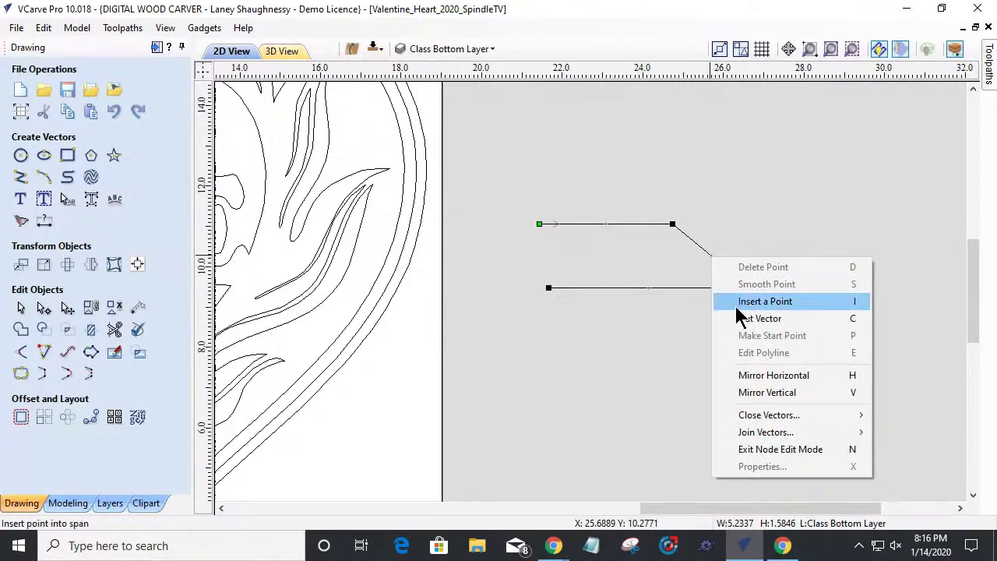
{"action": "left_click", "coordinate": [759, 301]}
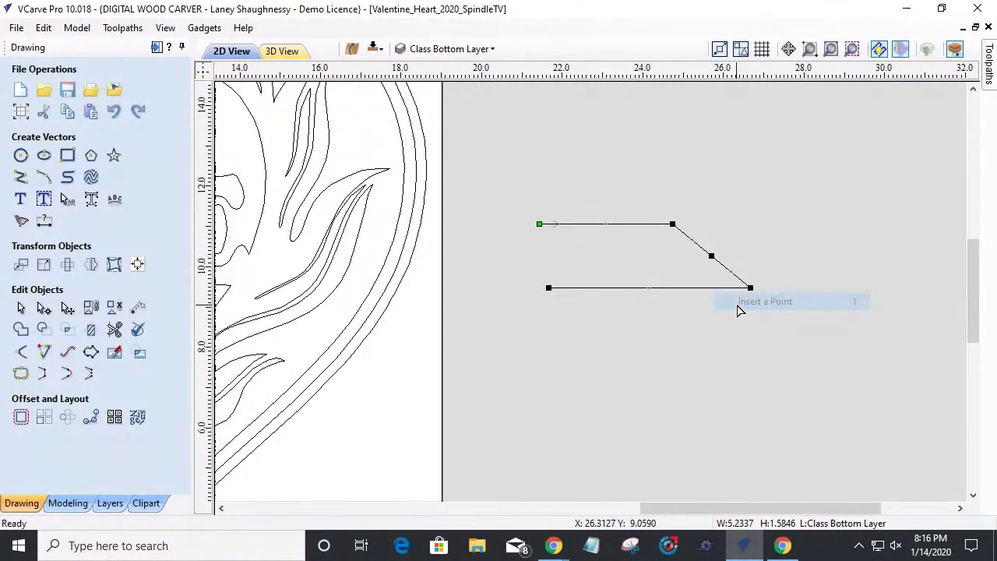
{"action": "right_click", "coordinate": [709, 257]}
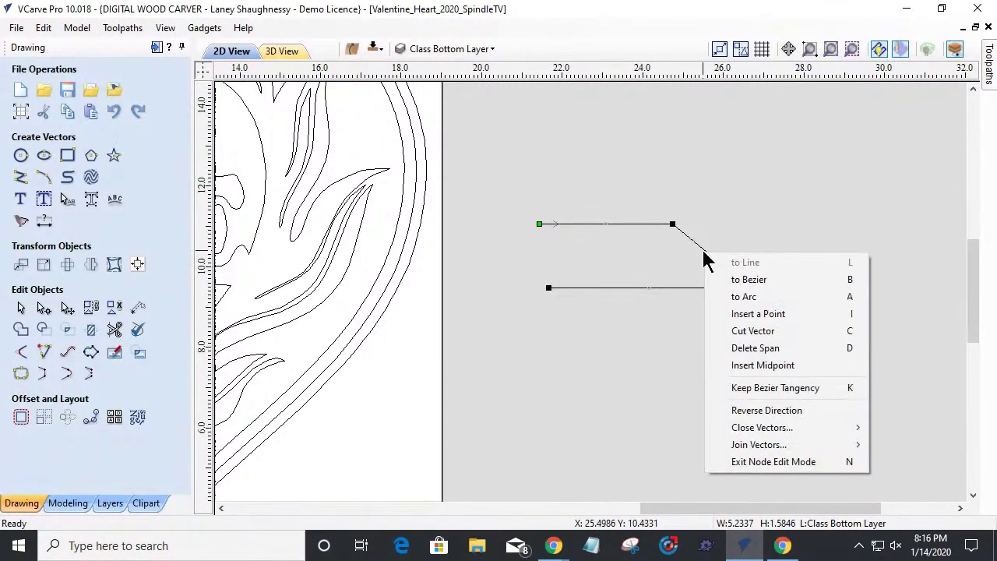
{"action": "left_click", "coordinate": [736, 314]}
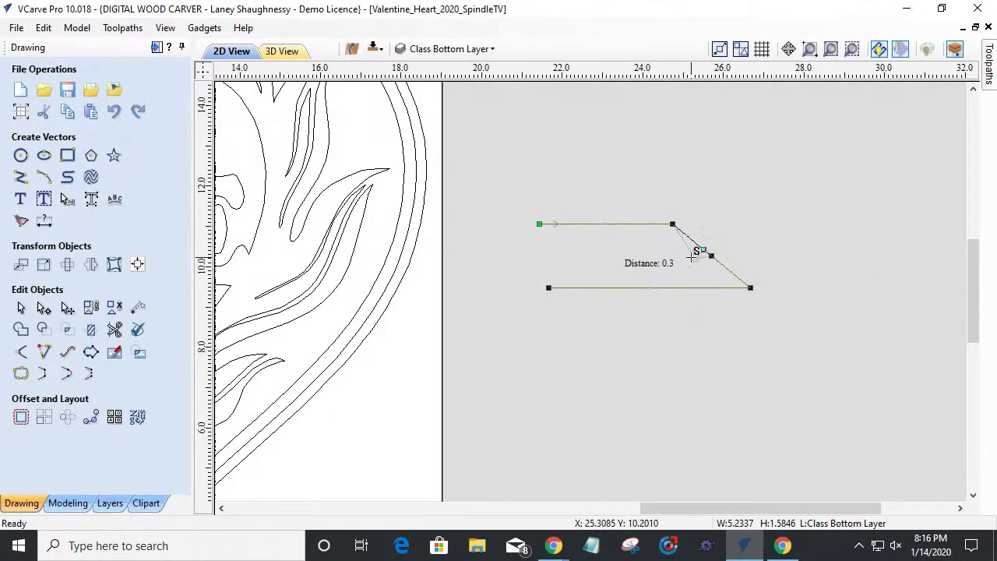
Step: Move the upper inserted point inward and level with the lower one to form a short horizontal ledge in the slope
{"action": "left_click_drag", "start_coordinate": [693, 258], "coordinate": [695, 259]}
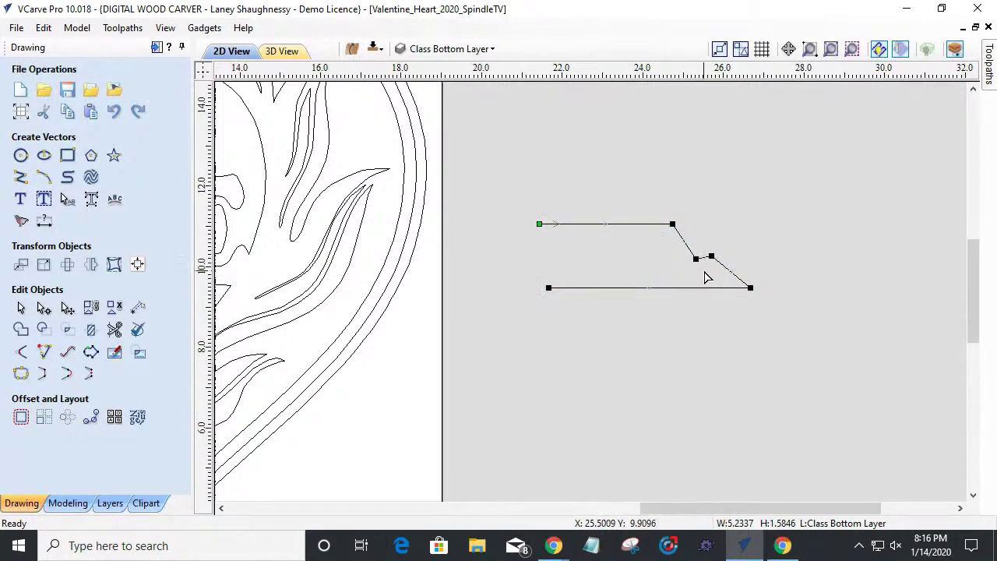
{"action": "left_click", "coordinate": [710, 258]}
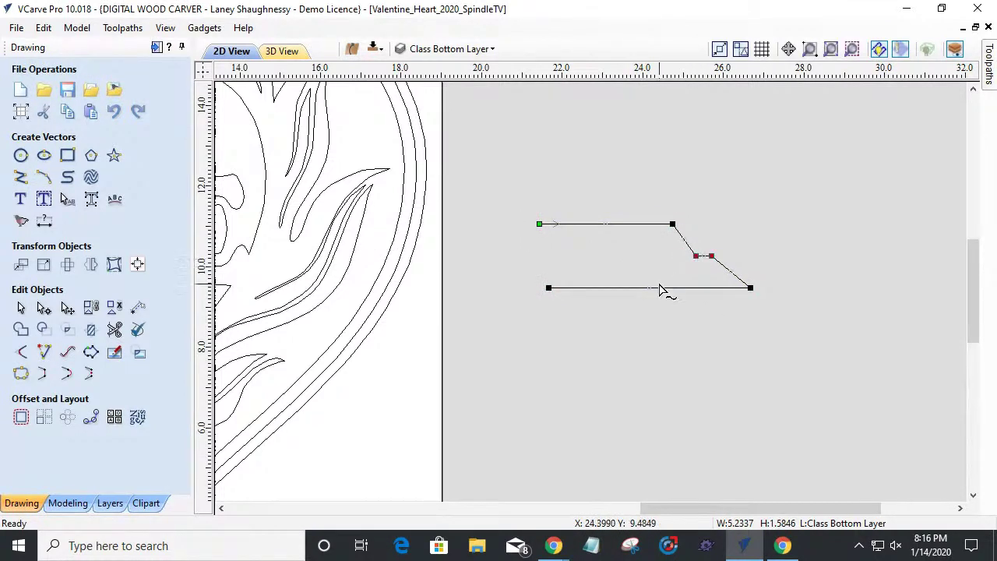
{"action": "scroll", "coordinate": [679, 250], "scroll_direction": "up", "scroll_amount": 4}
{"action": "scroll", "coordinate": [670, 246], "scroll_direction": "down", "scroll_amount": 2}
{"action": "left_click", "coordinate": [567, 192]}
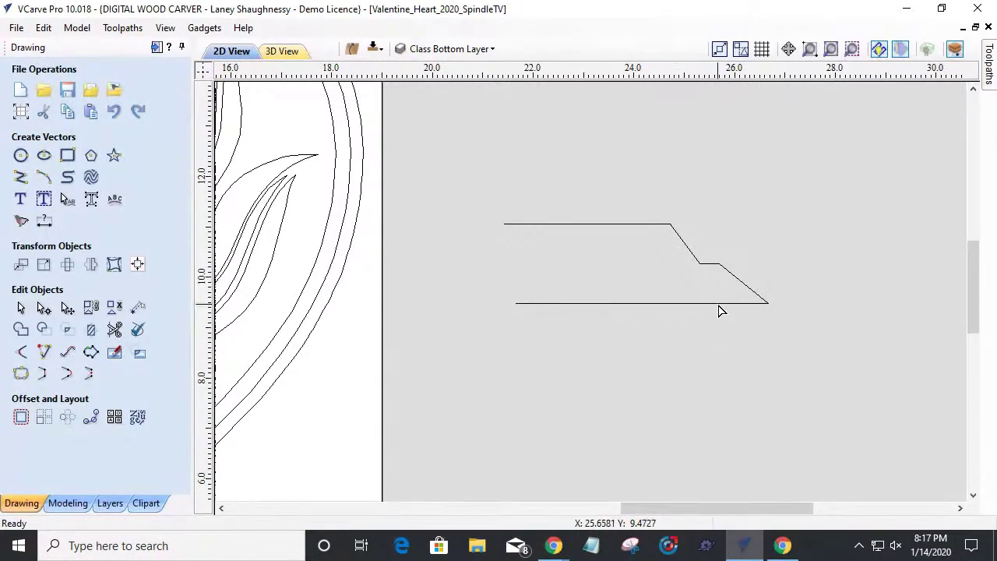
Step: Nudge the outer ledge point and the lower outer corner of the stepped polyline inward together to close the ledge
{"action": "left_click", "coordinate": [744, 305]}
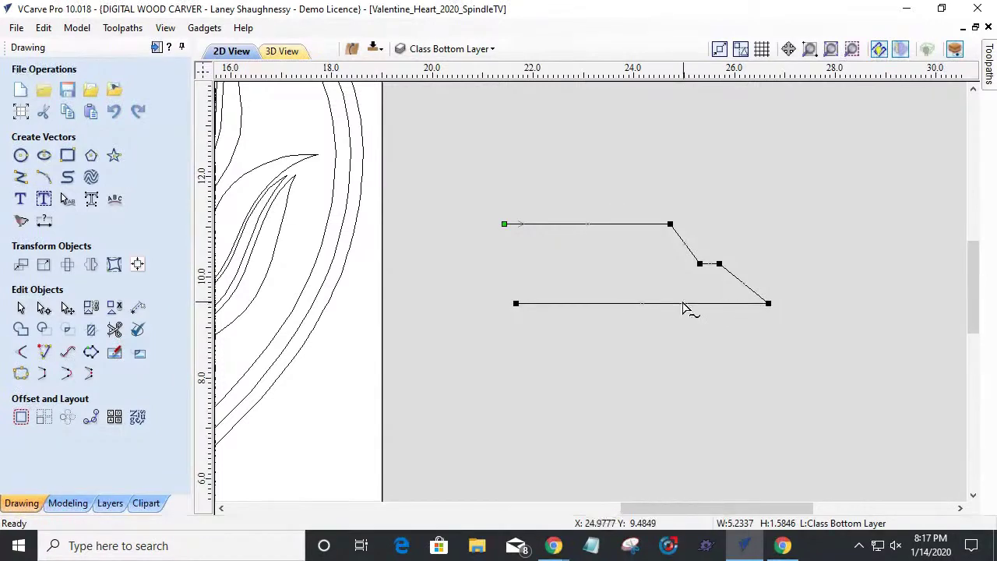
{"action": "left_click_drag", "start_coordinate": [711, 248], "coordinate": [786, 319]}
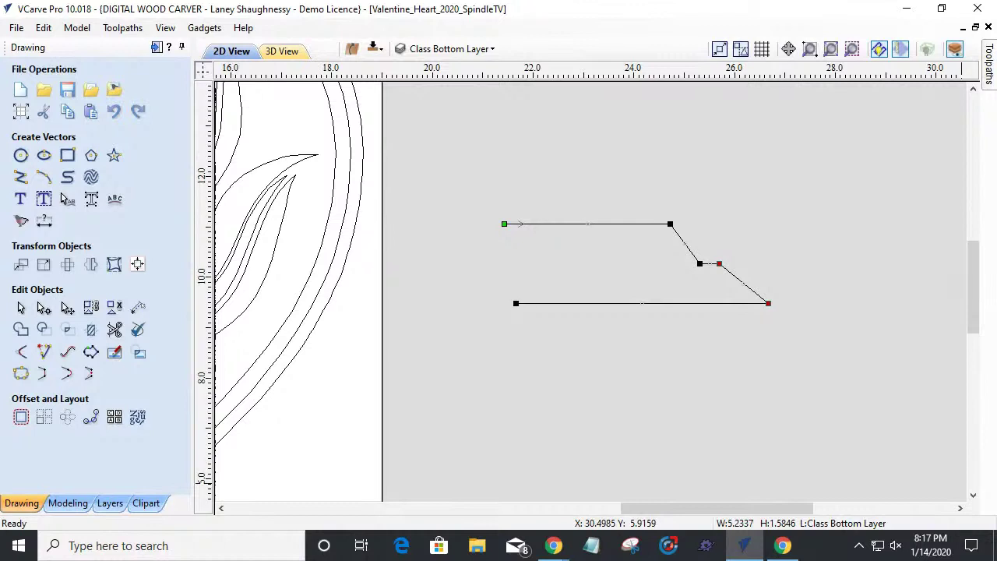
{"action": "key", "text": "Left"}
{"action": "key", "text": "Left"}
{"action": "key", "text": "Left"}
{"action": "key", "text": "Left"}
{"action": "key", "text": "Left"}
{"action": "key", "text": "Left"}
{"action": "key", "text": "Left"}
Step: Delete the ledge points from the polyline's slope and move its lower corner beneath the upper one for a nearly vertical edge
{"action": "right_click", "coordinate": [701, 264]}
{"action": "left_click", "coordinate": [702, 264]}
{"action": "right_click", "coordinate": [704, 265]}
{"action": "left_click", "coordinate": [718, 272]}
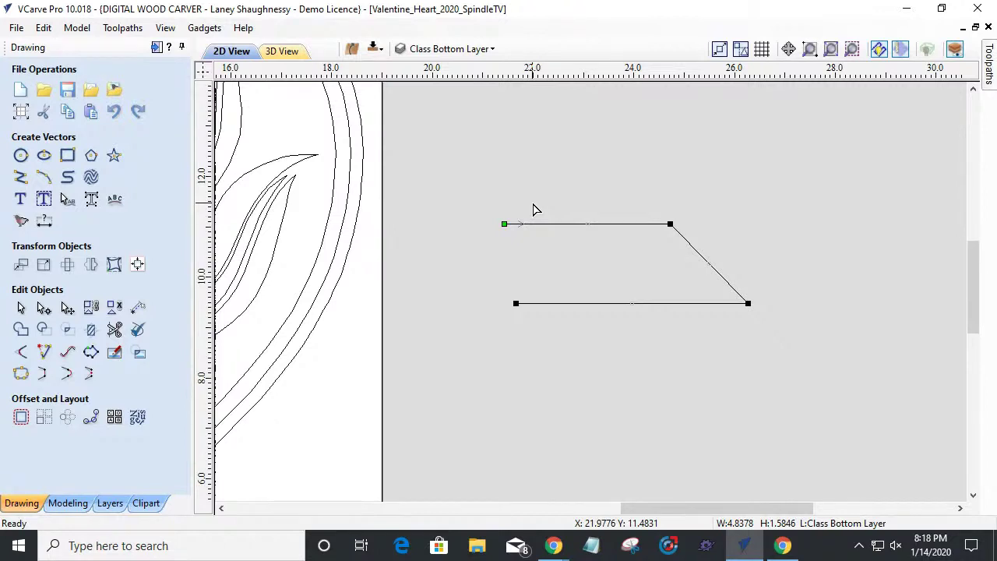
{"action": "left_click_drag", "start_coordinate": [711, 306], "coordinate": [668, 303]}
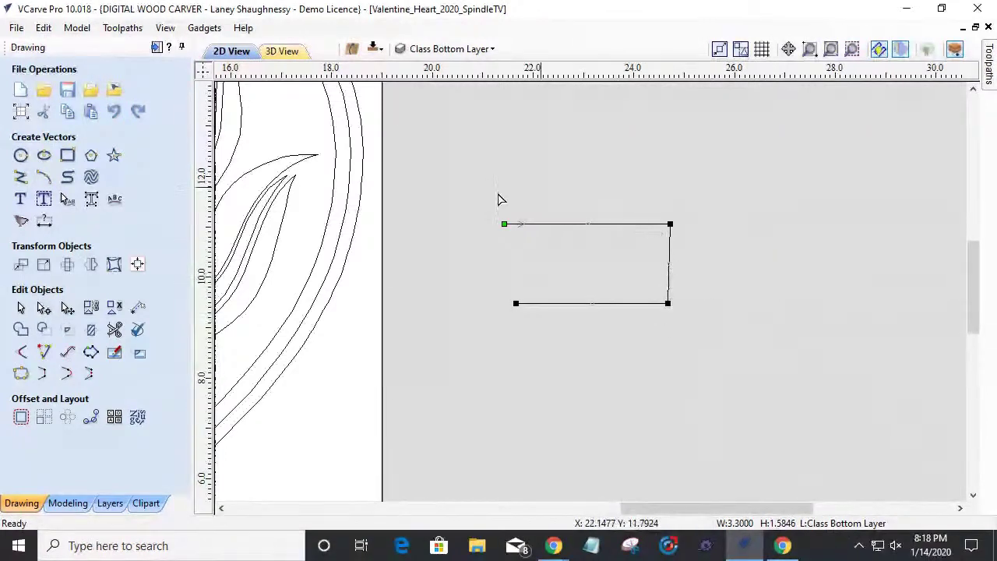
Step: Delete the entire example polyline beside the material by removing all of its points
{"action": "mouse_move", "coordinate": [466, 178]}
{"action": "left_mouse_down"}
{"action": "mouse_move", "coordinate": [834, 324]}
{"action": "mouse_move", "coordinate": [806, 354]}
{"action": "left_mouse_up"}
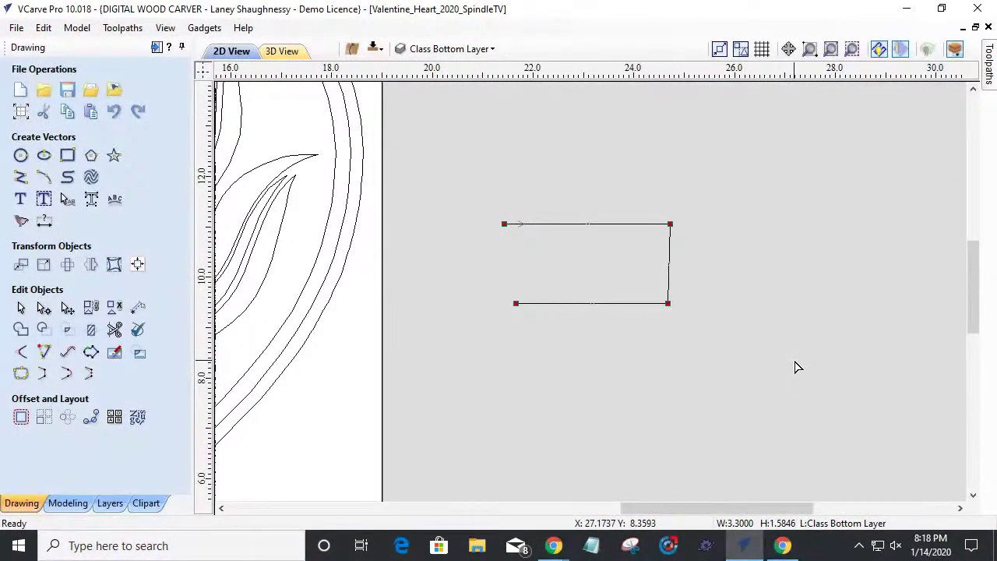
{"action": "key", "text": "Delete"}
{"action": "key", "text": "F6"}
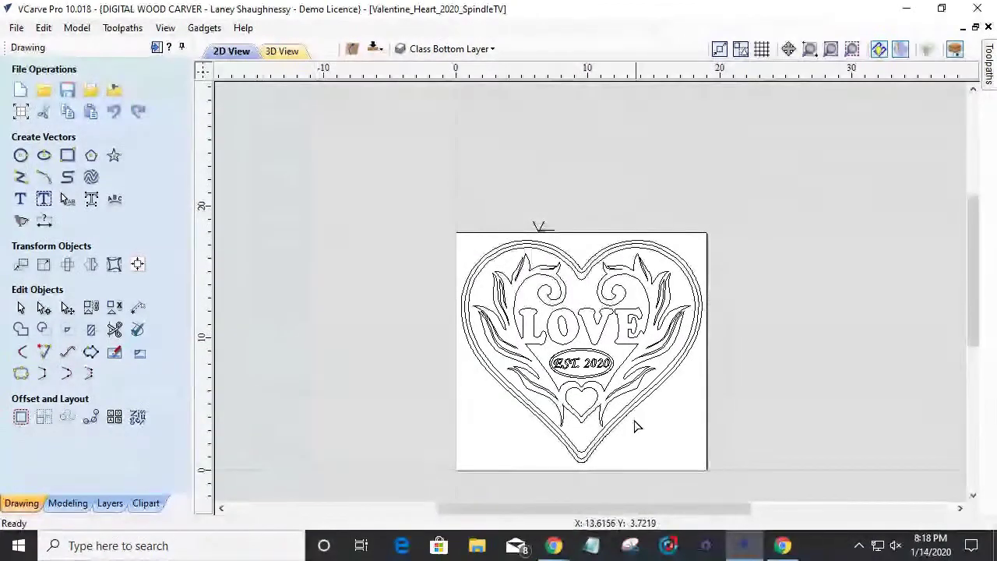
Step: Select the leaf-and-scroll outline with its L and E, the letters O and V, and the small inner heart together
{"action": "scroll", "coordinate": [628, 417], "scroll_direction": "up", "scroll_amount": 2}
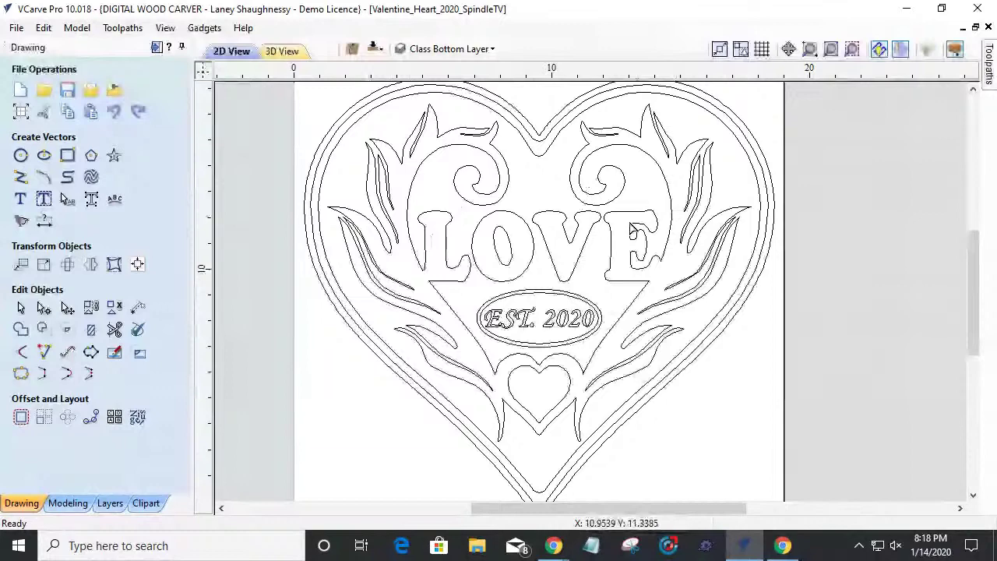
{"action": "left_click", "coordinate": [614, 182]}
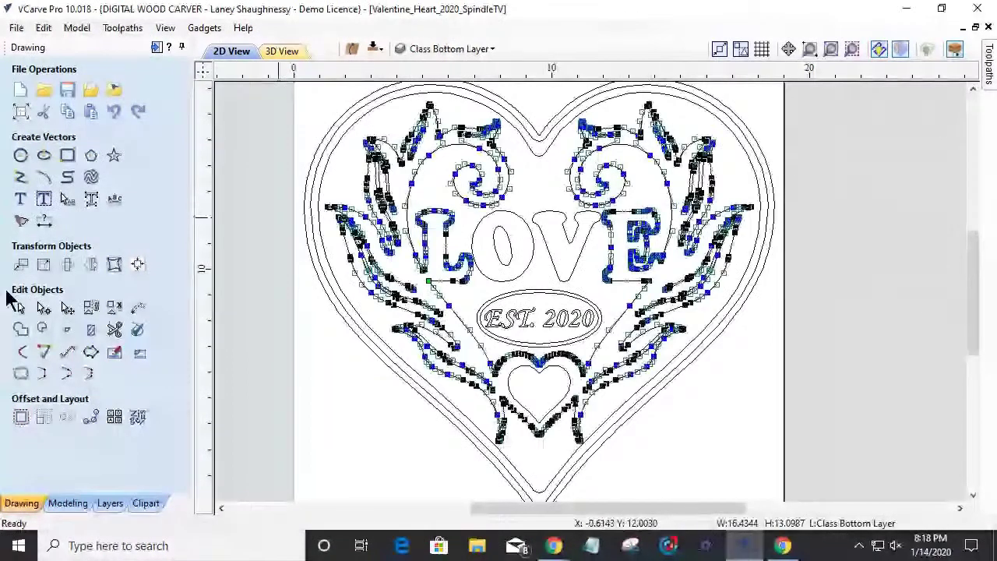
{"action": "left_click", "coordinate": [19, 304]}
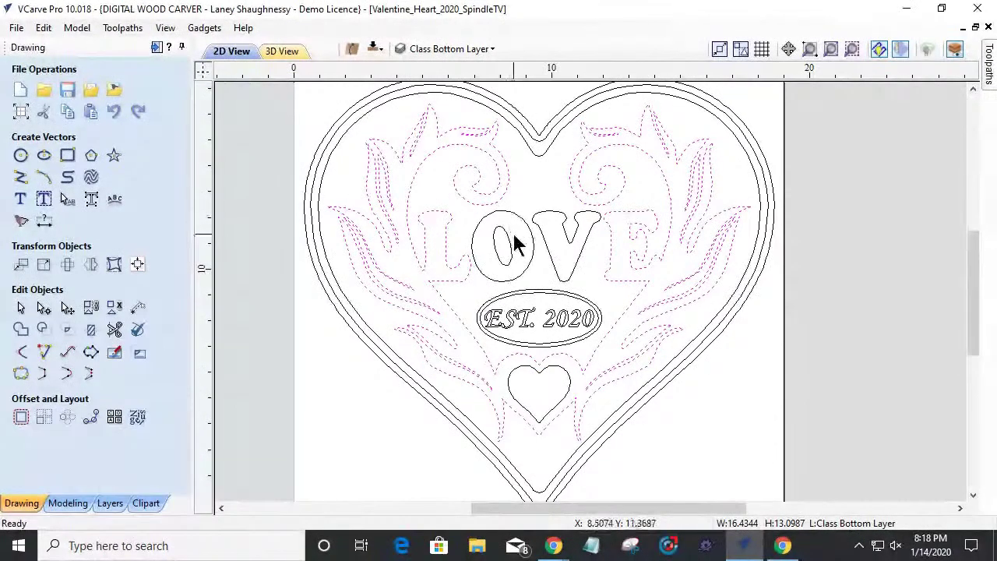
{"action": "left_click", "coordinate": [487, 229], "text": "shift"}
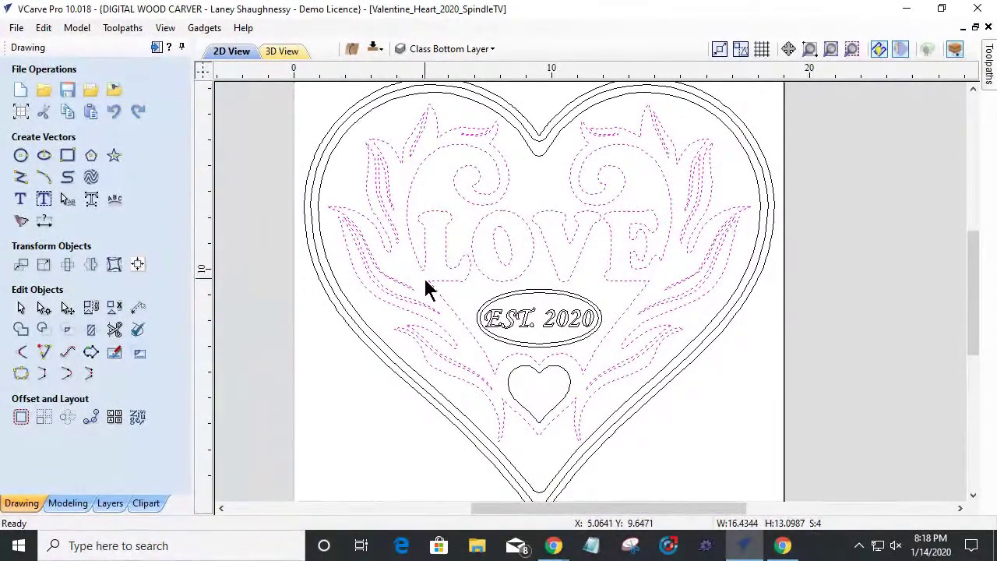
{"action": "scroll", "coordinate": [519, 368], "scroll_direction": "up", "scroll_amount": 3}
{"action": "left_click", "coordinate": [518, 371], "text": "shift"}
{"action": "scroll", "coordinate": [565, 375], "scroll_direction": "down", "scroll_amount": 2}
{"action": "scroll", "coordinate": [565, 382], "scroll_direction": "down", "scroll_amount": 3}
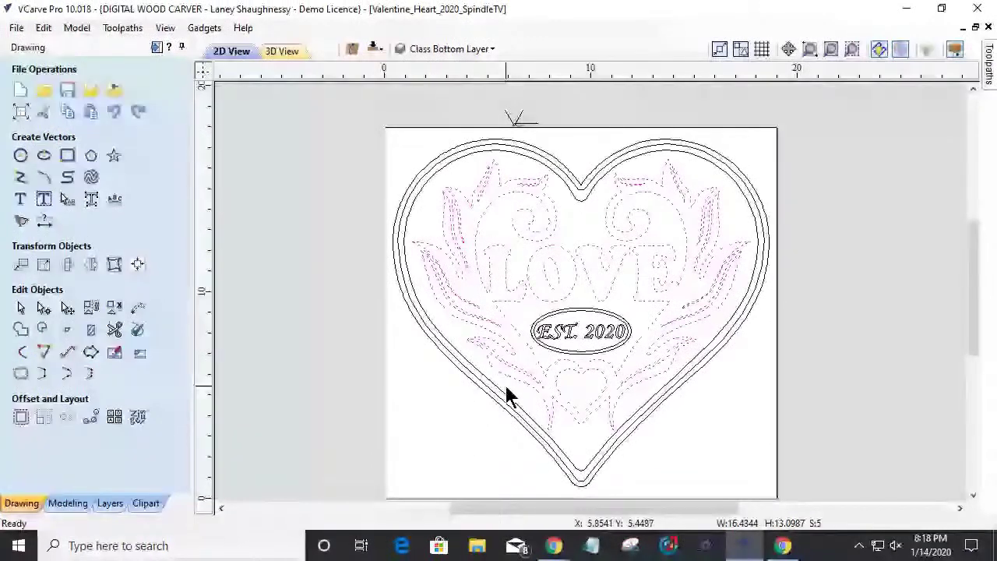
Step: Examine the dimensioned V-bit sketch above the material in relation to the selected lettering, leaf and small heart outlines
{"action": "scroll", "coordinate": [507, 397], "scroll_direction": "up", "scroll_amount": 2}
{"action": "scroll", "coordinate": [519, 289], "scroll_direction": "down", "scroll_amount": 1}
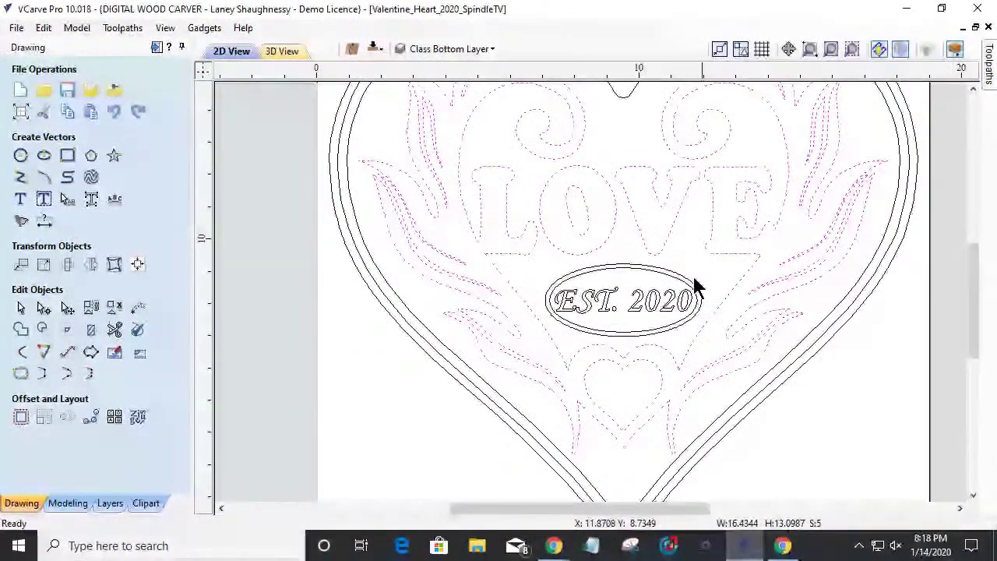
{"action": "scroll", "coordinate": [530, 292], "scroll_direction": "up", "scroll_amount": 1}
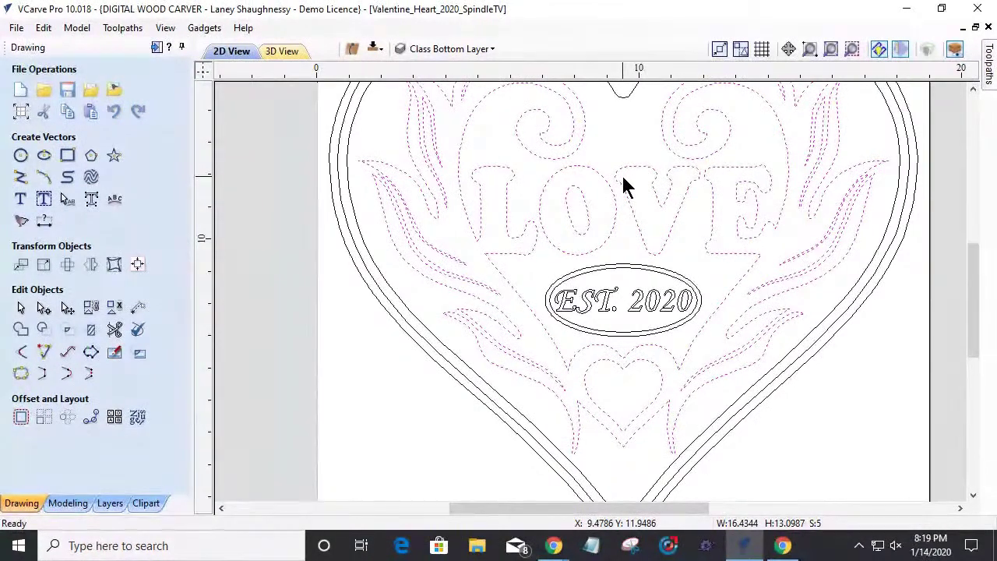
{"action": "scroll", "coordinate": [622, 178], "scroll_direction": "down", "scroll_amount": 4}
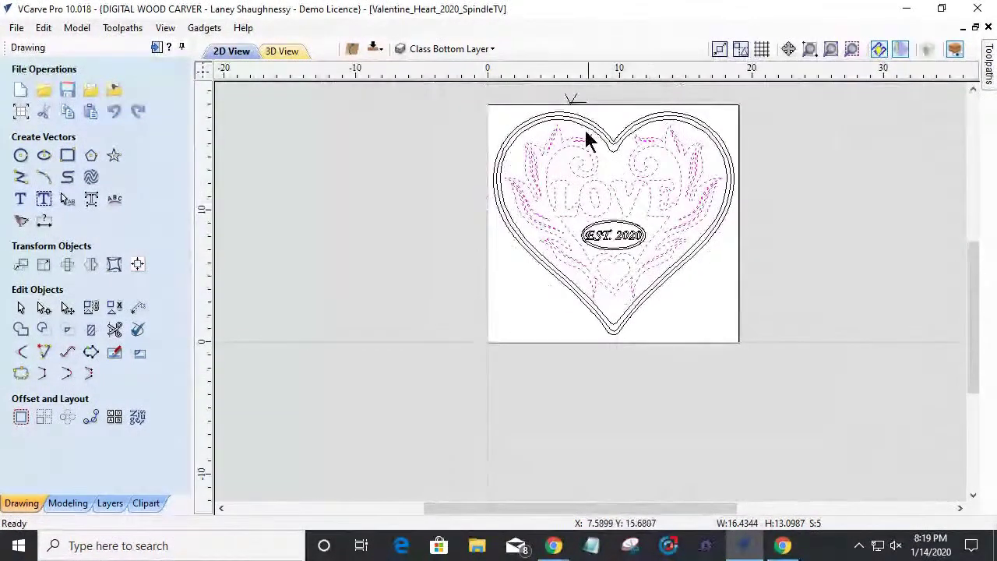
{"action": "scroll", "coordinate": [568, 89], "scroll_direction": "up", "scroll_amount": 6}
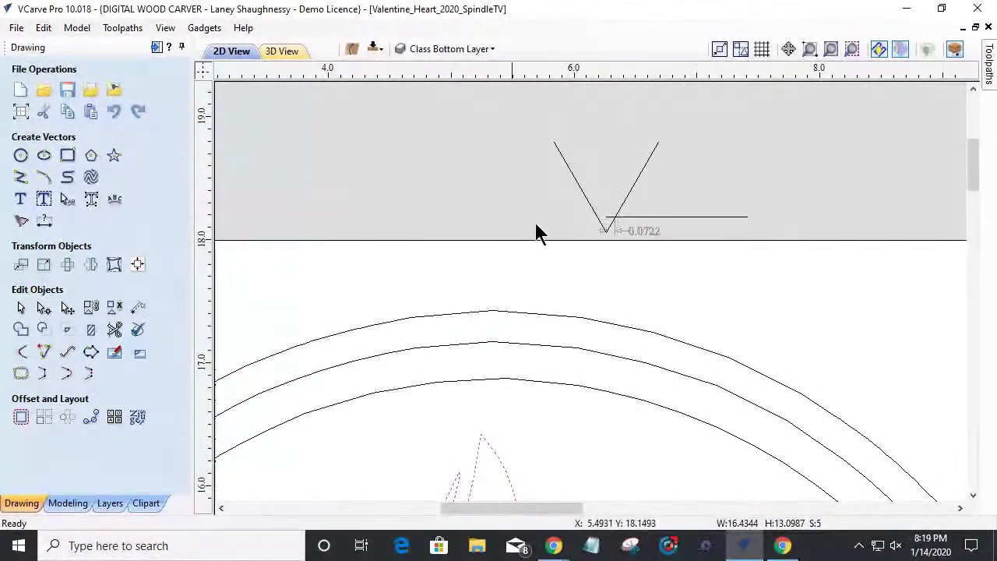
{"action": "scroll", "coordinate": [561, 206], "scroll_direction": "down", "scroll_amount": 5}
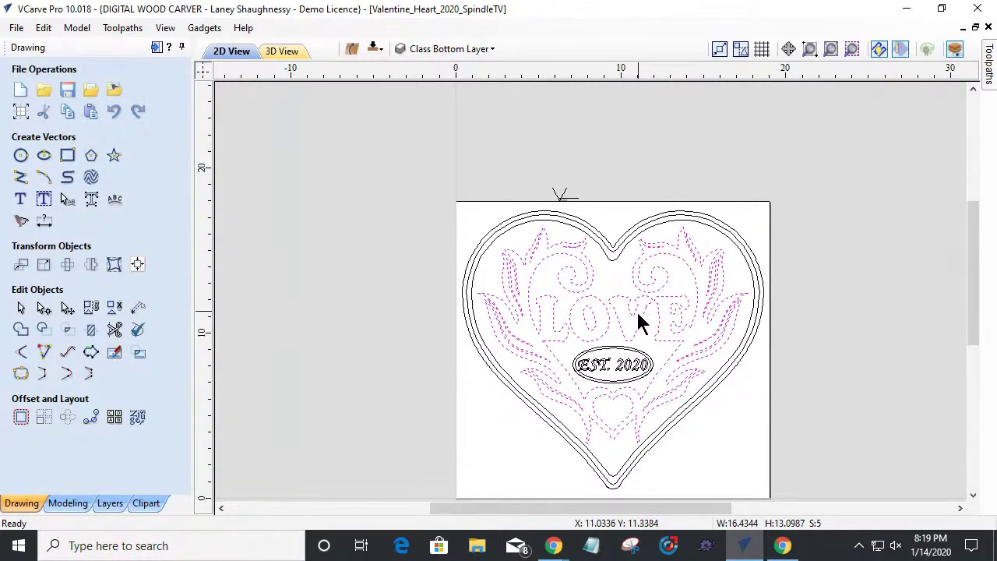
{"action": "scroll", "coordinate": [642, 323], "scroll_direction": "up", "scroll_amount": 3}
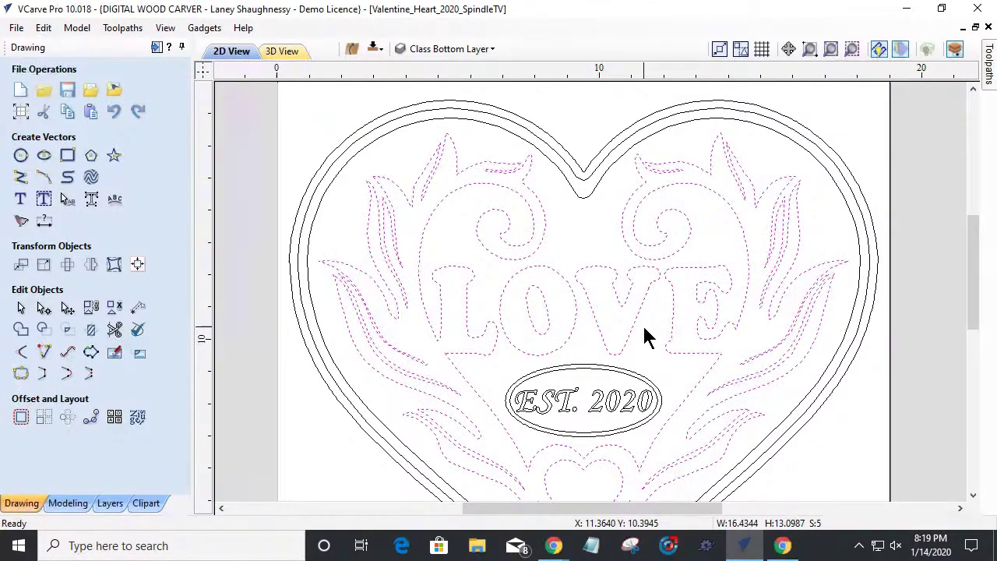
{"action": "scroll", "coordinate": [645, 337], "scroll_direction": "down", "scroll_amount": 1}
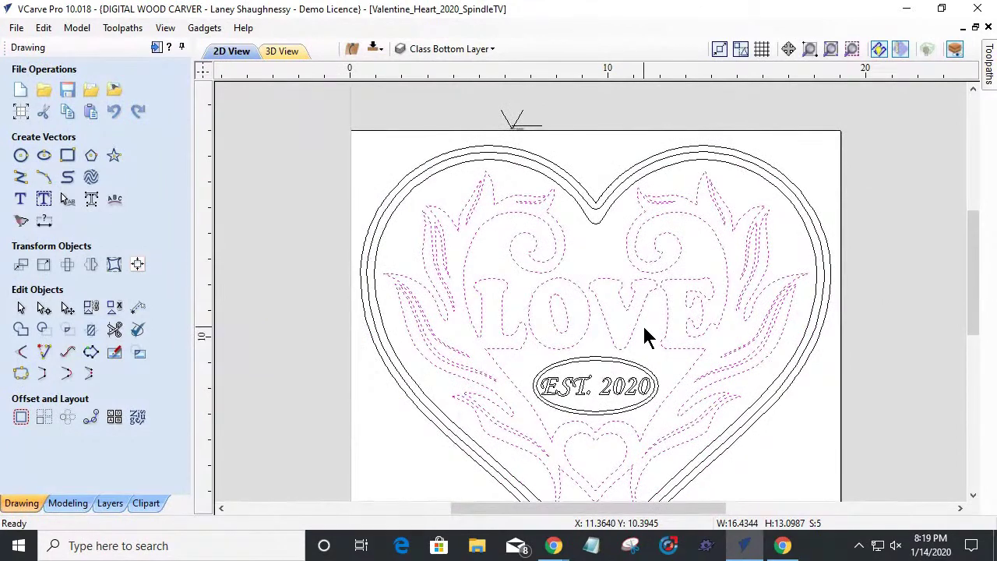
Step: Open the Offset Vectors tool for the selected LOVE lettering, leaf outline and small heart
{"action": "scroll", "coordinate": [601, 289], "scroll_direction": "down", "scroll_amount": 2}
{"action": "scroll", "coordinate": [596, 323], "scroll_direction": "up", "scroll_amount": 1}
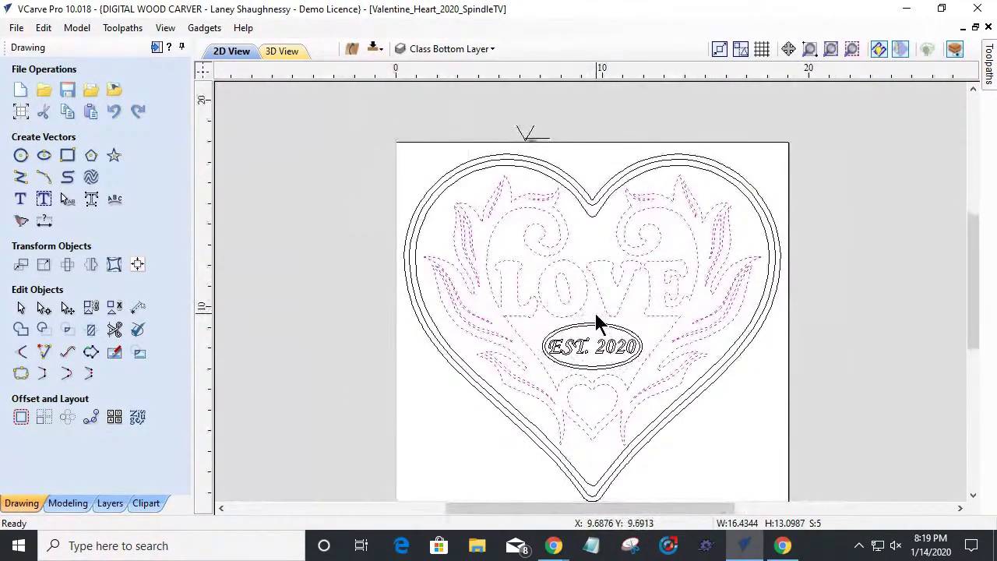
{"action": "left_click", "coordinate": [20, 419]}
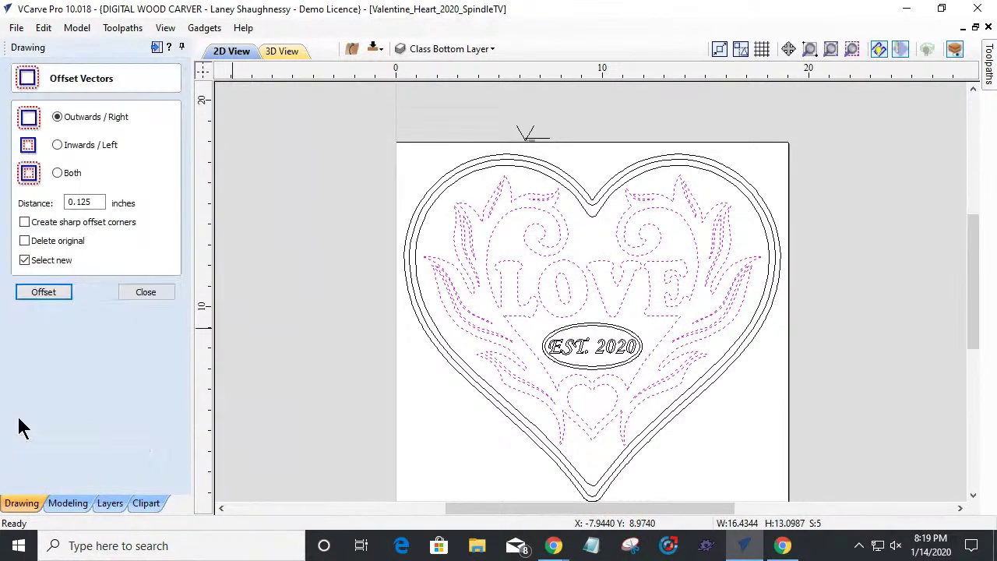
Step: Set the vector offset direction to inwards with a distance of 0.0722 inches, then close the offset form without applying it
{"action": "left_click", "coordinate": [57, 144]}
{"action": "key", "text": "Tab"}
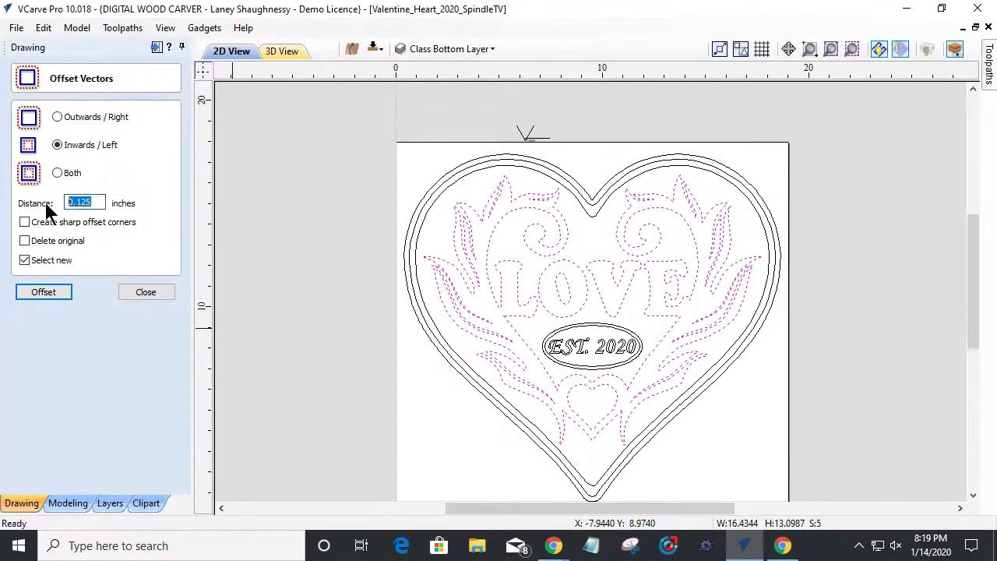
{"action": "type", "text": ".0722"}
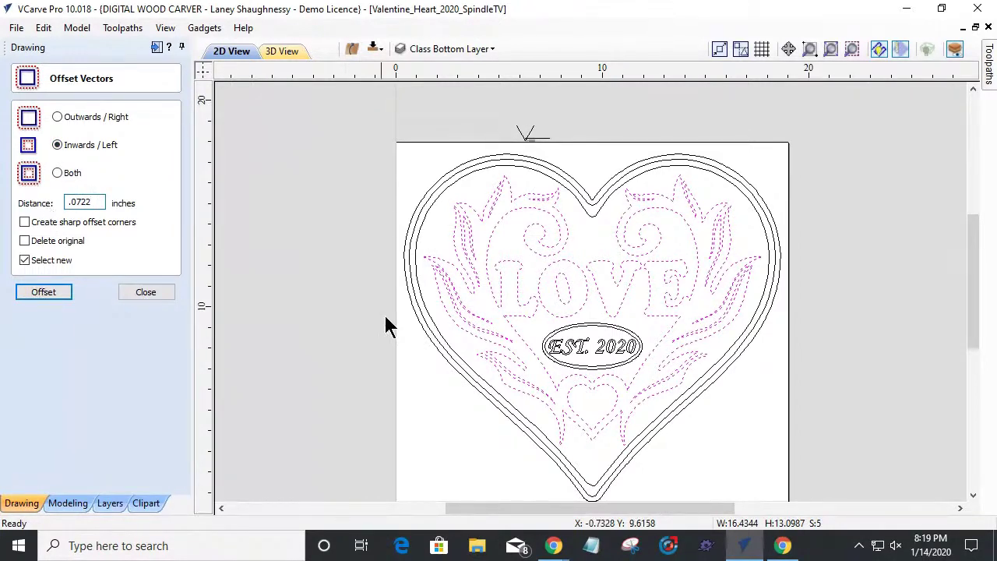
{"action": "scroll", "coordinate": [589, 288], "scroll_direction": "up", "scroll_amount": 2}
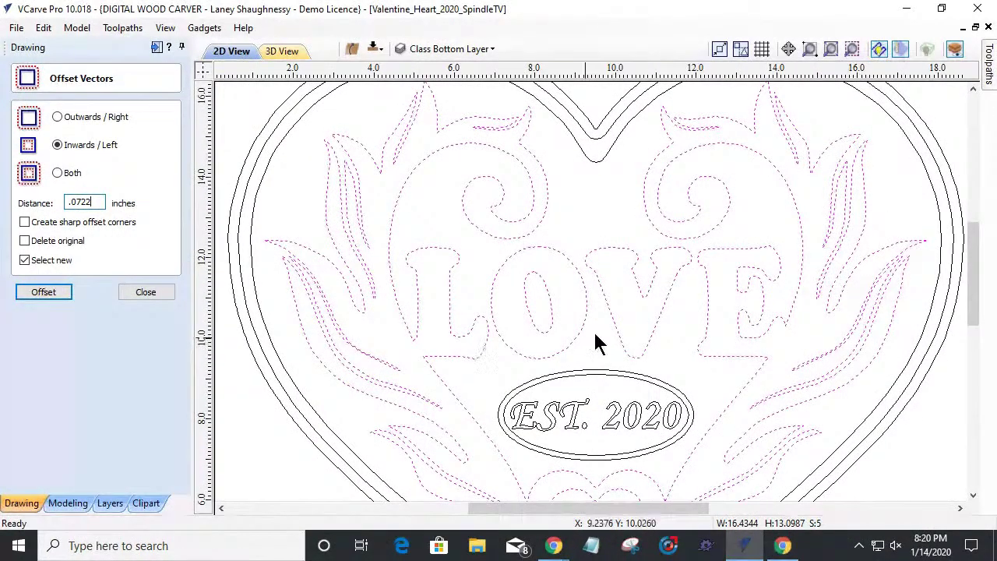
{"action": "left_click", "coordinate": [730, 318]}
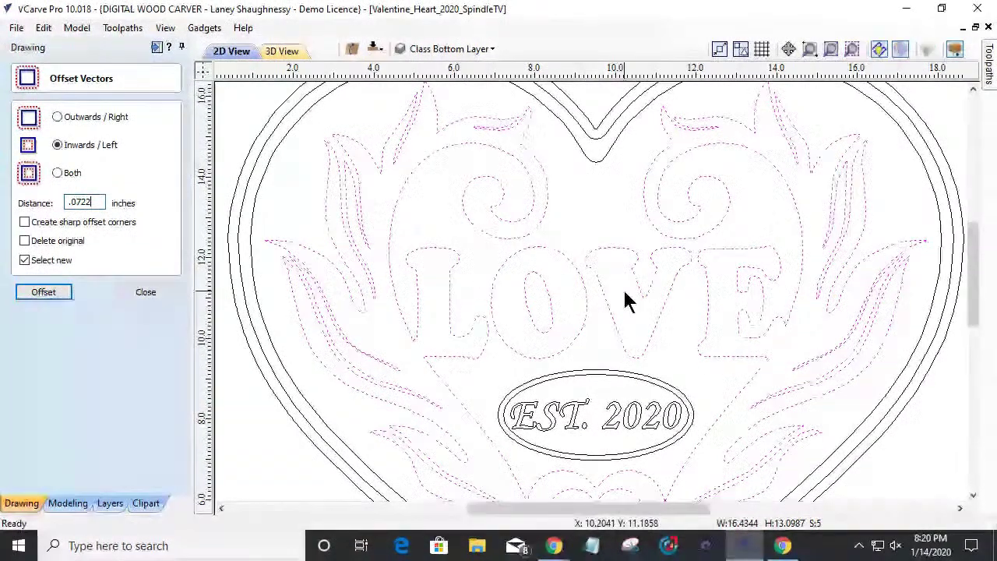
{"action": "scroll", "coordinate": [625, 296], "scroll_direction": "down", "scroll_amount": 2}
{"action": "scroll", "coordinate": [625, 300], "scroll_direction": "down", "scroll_amount": 2}
{"action": "left_click", "coordinate": [133, 294]}
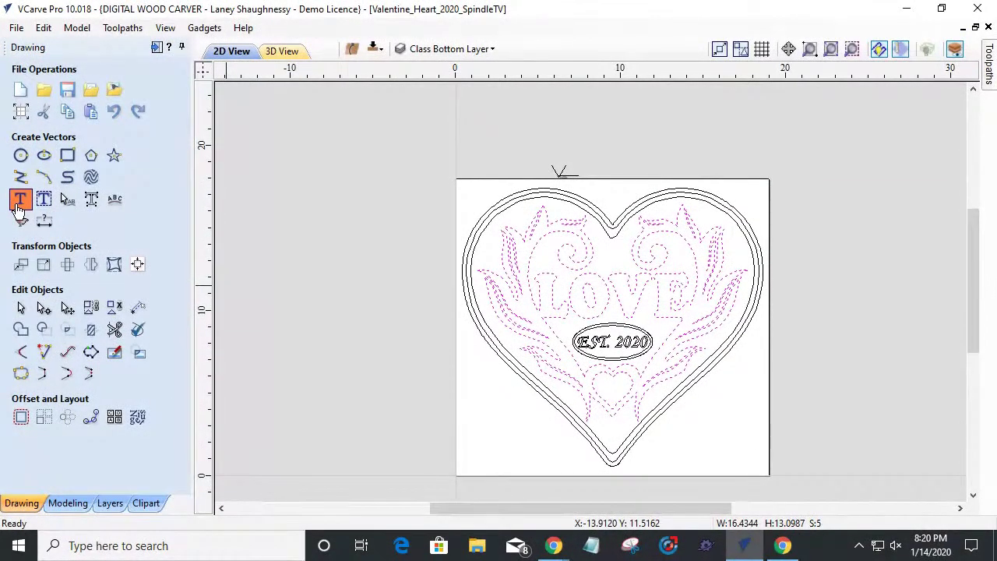
Step: Create a centred text object with the first name and place it beside the heart design at about X -6.97, Y 10.79
{"action": "left_click", "coordinate": [19, 204]}
{"action": "type", "text": "Laney"}
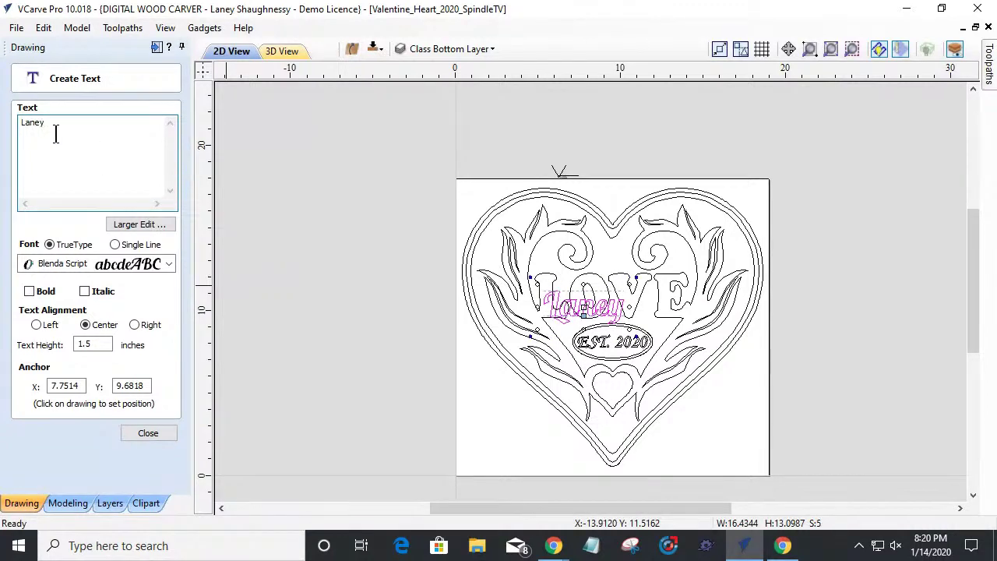
{"action": "left_click_drag", "start_coordinate": [585, 308], "coordinate": [340, 292]}
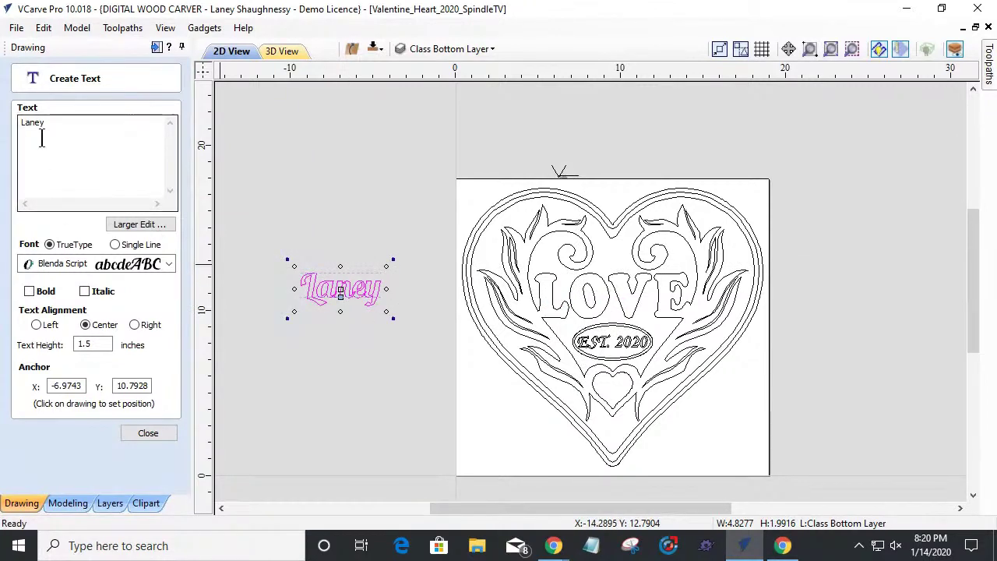
Step: Set the font of the name text to Times New Roman
{"action": "left_click", "coordinate": [77, 264]}
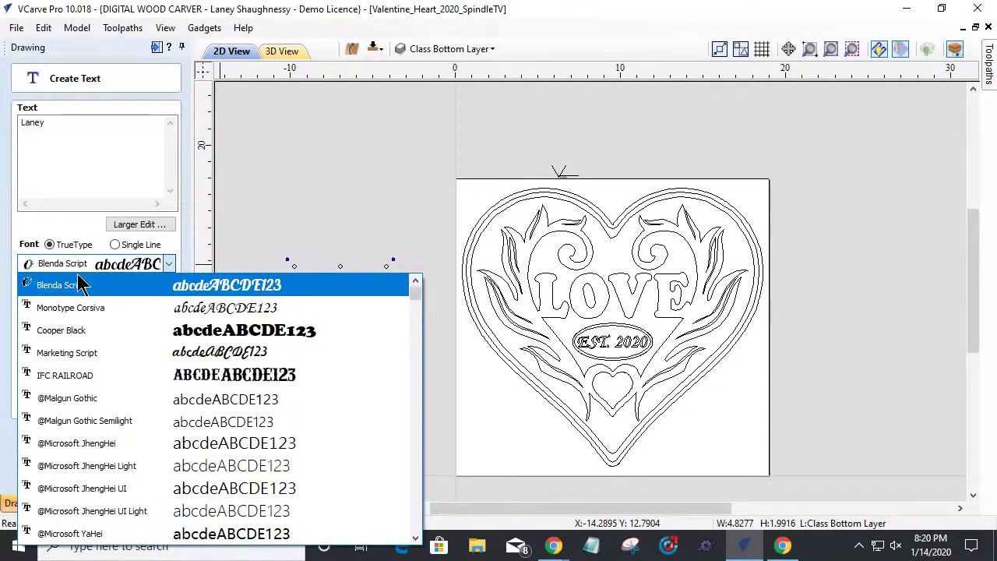
{"action": "key", "text": "t"}
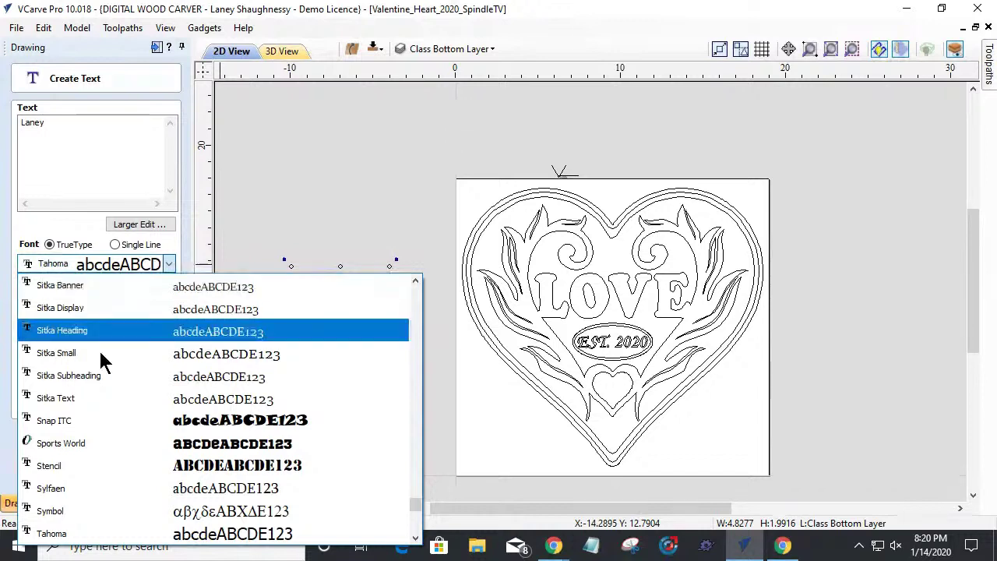
{"action": "scroll", "coordinate": [144, 491], "scroll_direction": "down", "scroll_amount": 2}
{"action": "scroll", "coordinate": [142, 488], "scroll_direction": "down", "scroll_amount": 2}
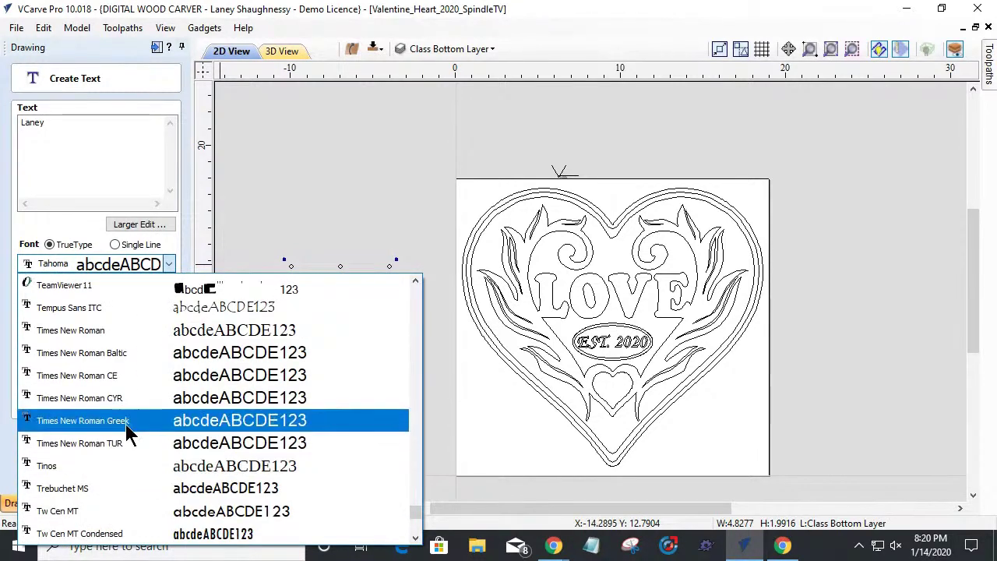
{"action": "left_click", "coordinate": [123, 331]}
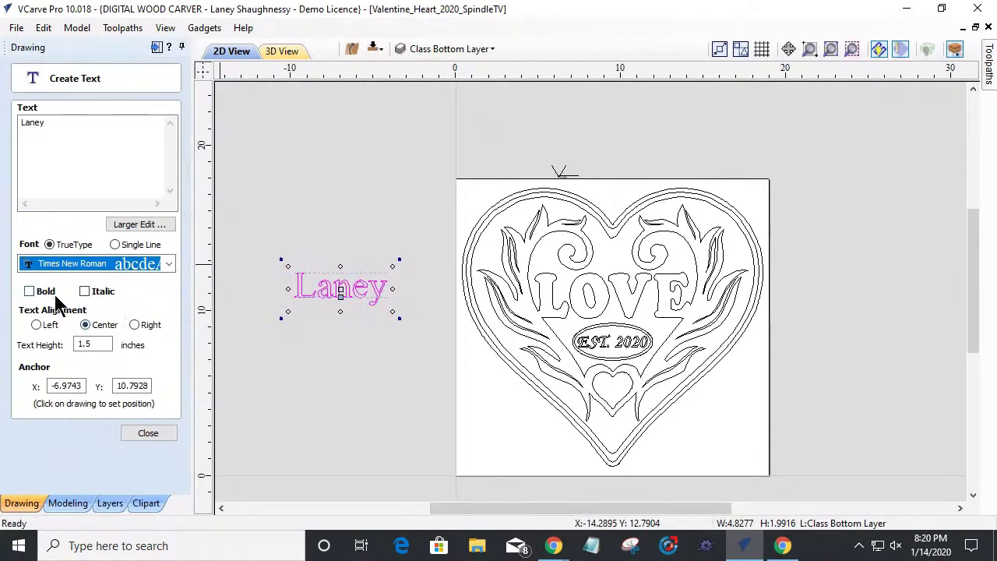
Step: Rewrite the name text in all capitals, make it bold and finish the text creation
{"action": "double_click", "coordinate": [39, 130]}
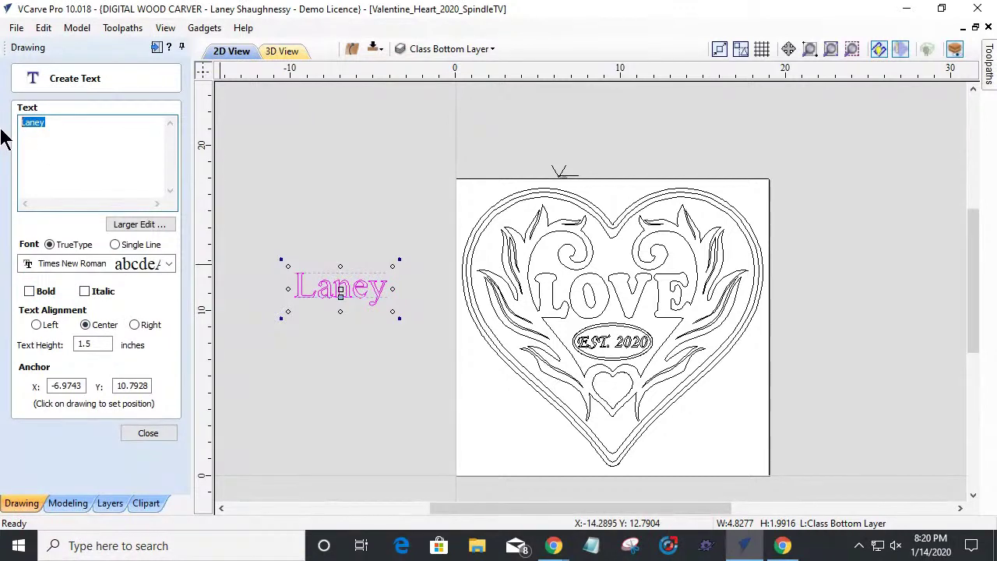
{"action": "type", "text": "LANET"}
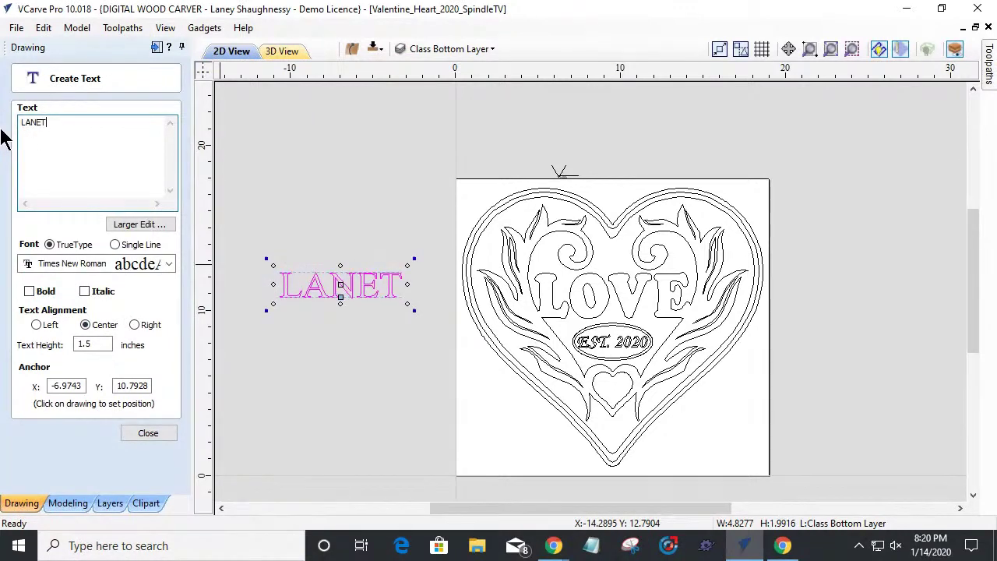
{"action": "key", "text": "BackSpace"}
{"action": "type", "text": "Y"}
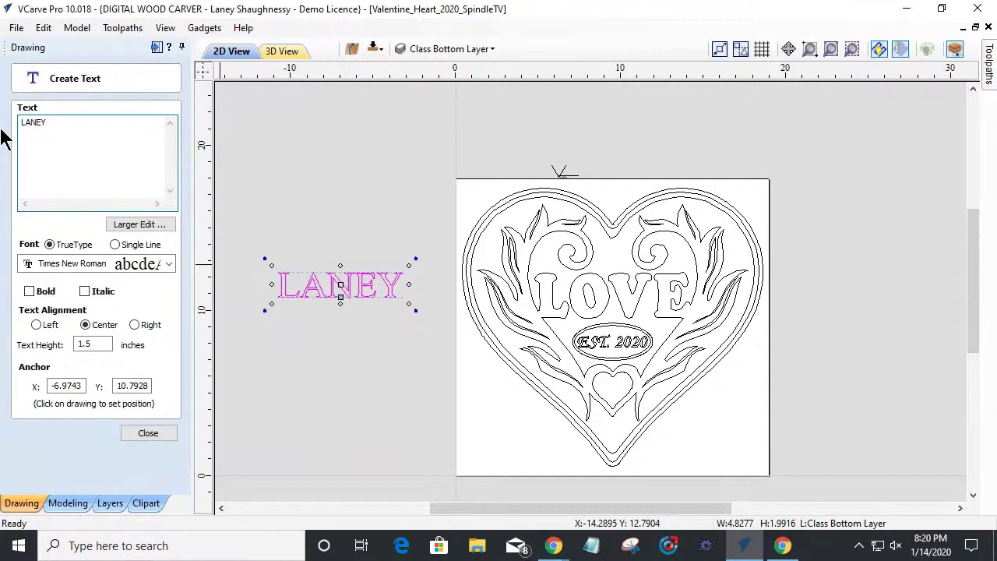
{"action": "left_click", "coordinate": [30, 291]}
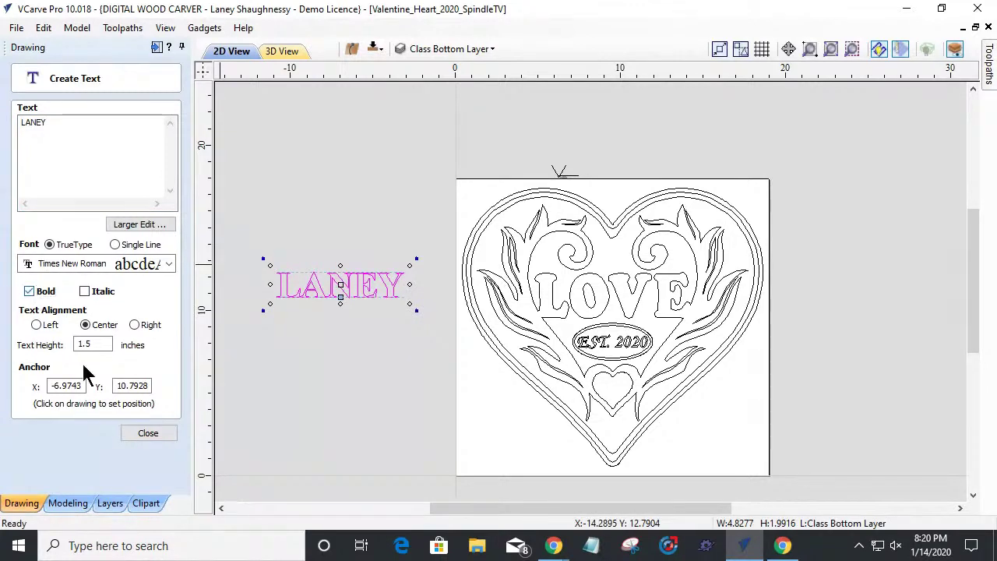
{"action": "left_click", "coordinate": [145, 432]}
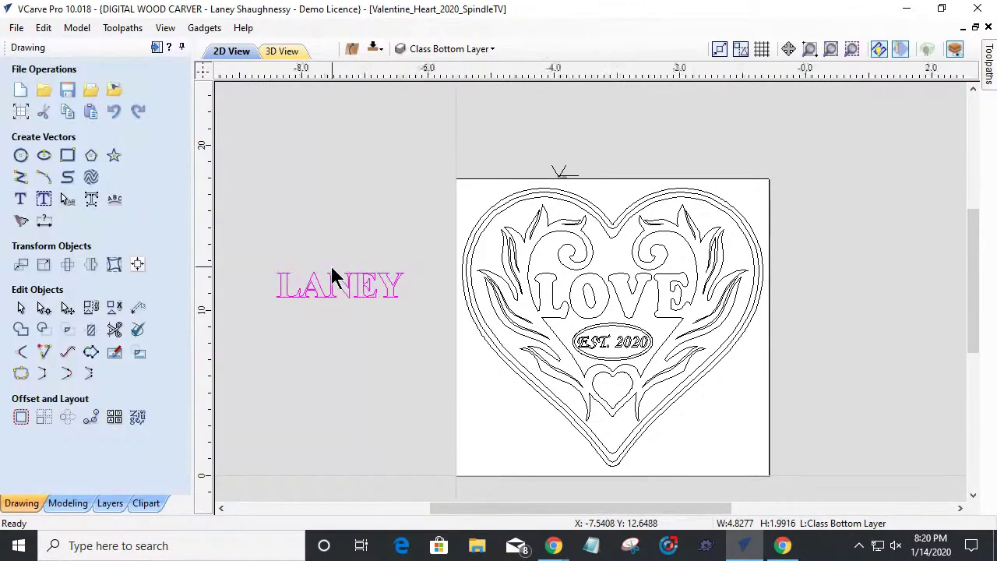
Step: Enlarge the name text to about 14.34 by 2.93 inches, extending it away from the heart design
{"action": "scroll", "coordinate": [327, 272], "scroll_direction": "up", "scroll_amount": 3}
{"action": "scroll", "coordinate": [418, 307], "scroll_direction": "down", "scroll_amount": 3}
{"action": "scroll", "coordinate": [416, 305], "scroll_direction": "up", "scroll_amount": 3}
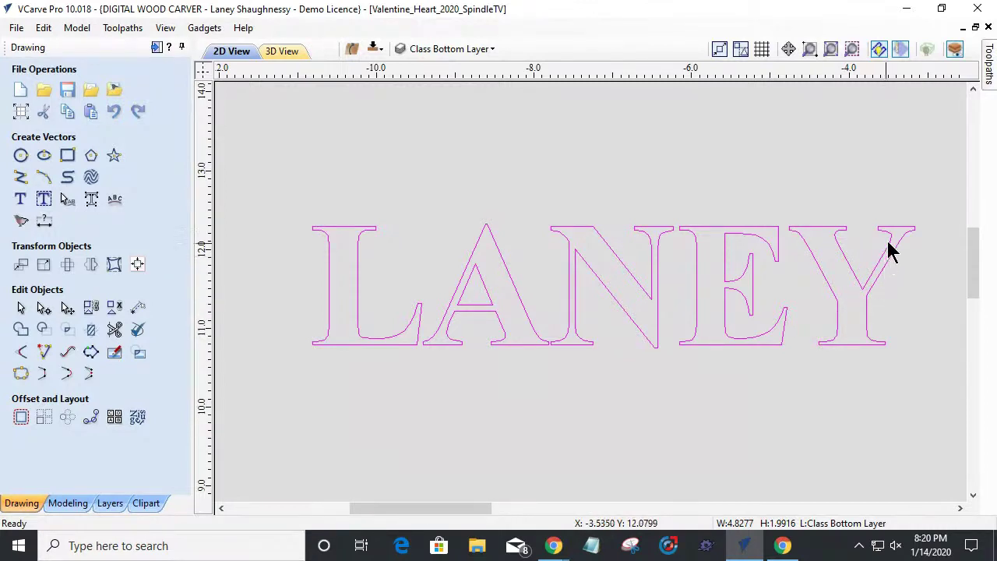
{"action": "scroll", "coordinate": [630, 301], "scroll_direction": "down", "scroll_amount": 5}
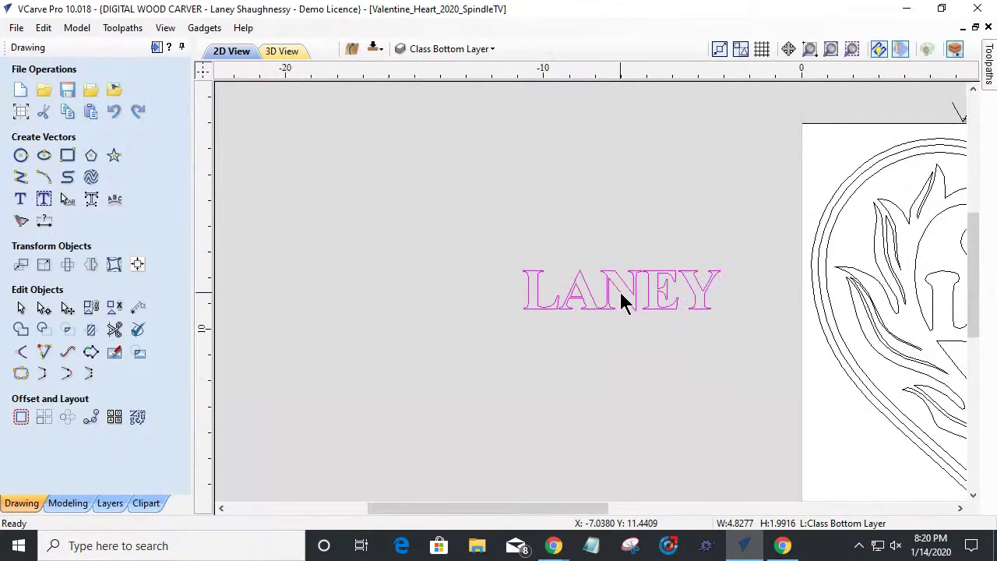
{"action": "left_click", "coordinate": [541, 306]}
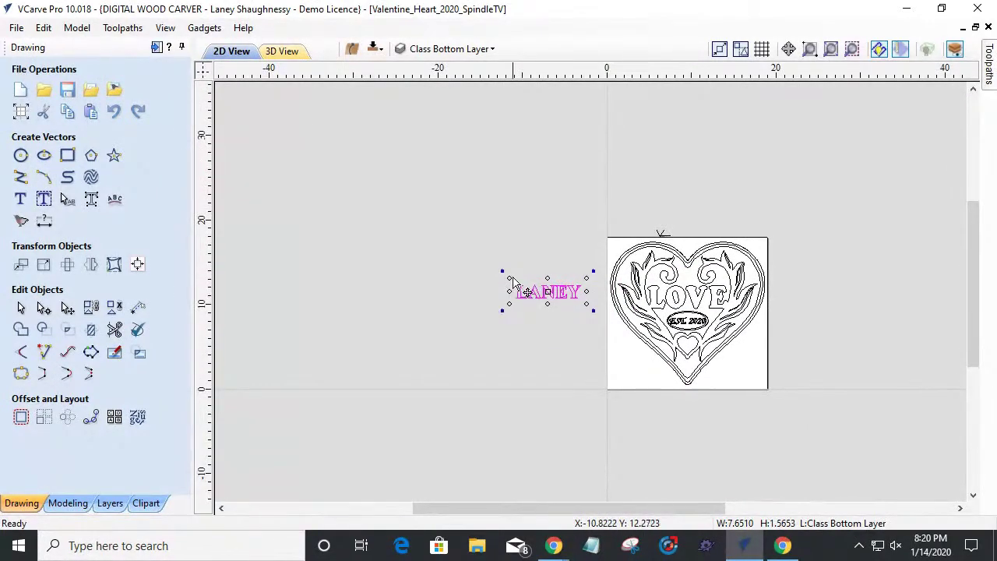
{"action": "left_click_drag", "start_coordinate": [502, 275], "coordinate": [400, 325]}
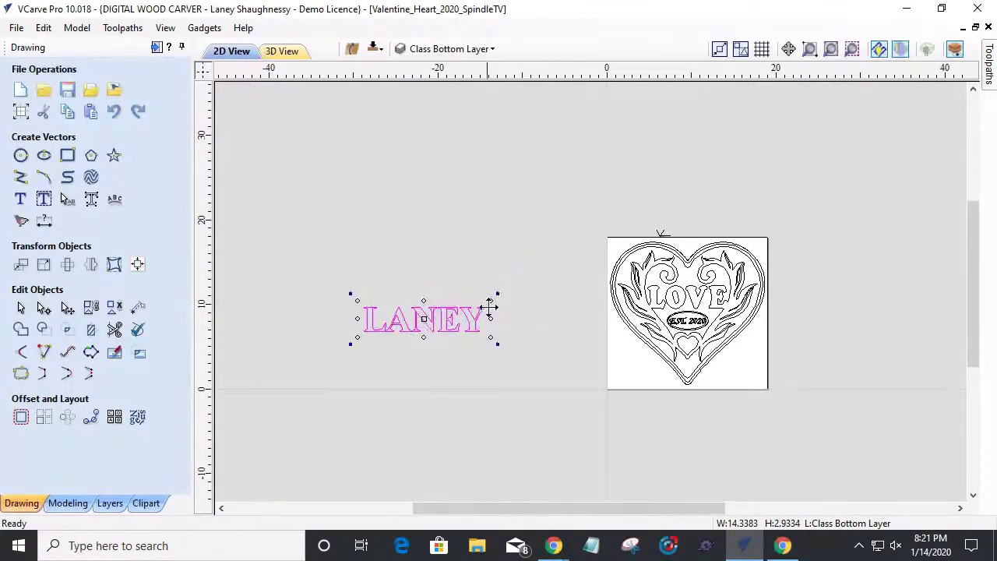
Step: Offset the name text inwards by 0.0722 inches, deleting the original and selecting the new vectors
{"action": "key", "text": "F3"}
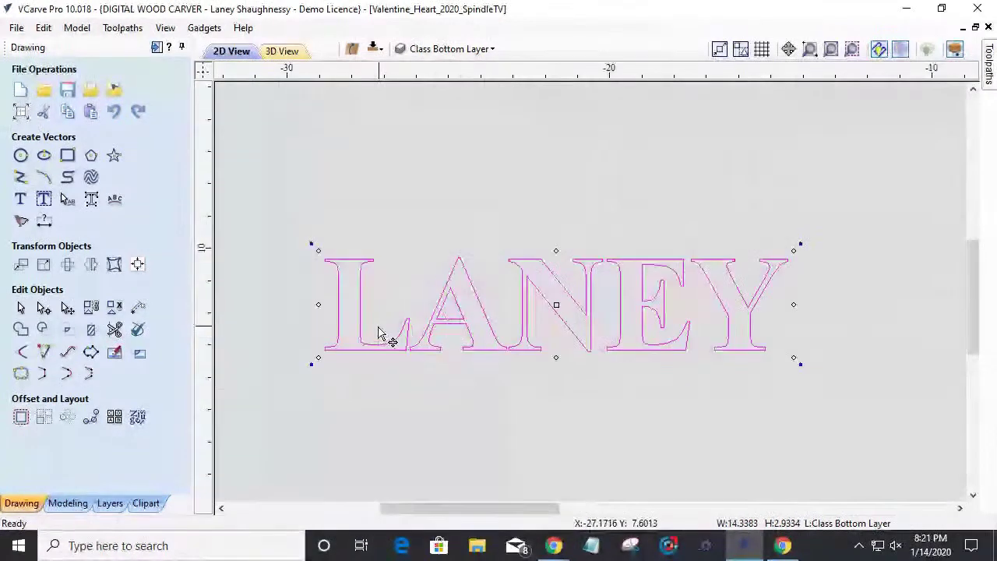
{"action": "left_click", "coordinate": [21, 417]}
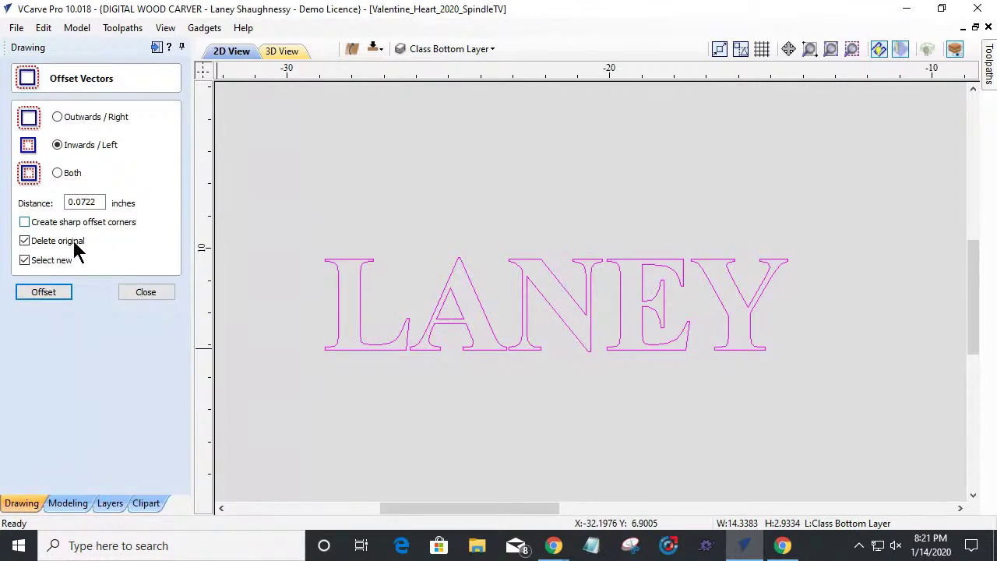
{"action": "left_click", "coordinate": [44, 296]}
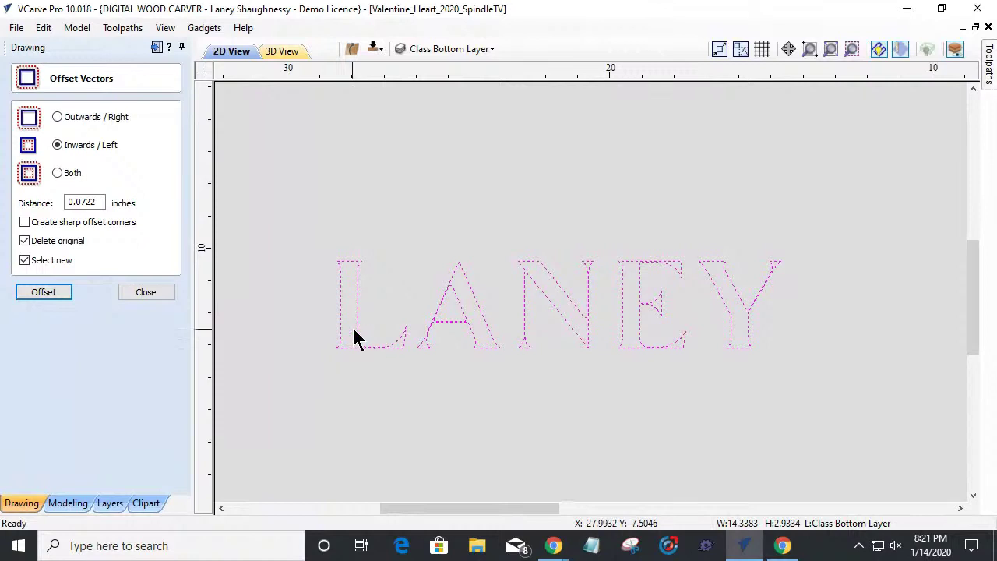
Step: Inspect the thin diagonal of the offset Y and compare it with the original outline by undoing and restoring the offset
{"action": "scroll", "coordinate": [832, 276], "scroll_direction": "up", "scroll_amount": 3}
{"action": "left_click", "coordinate": [651, 349]}
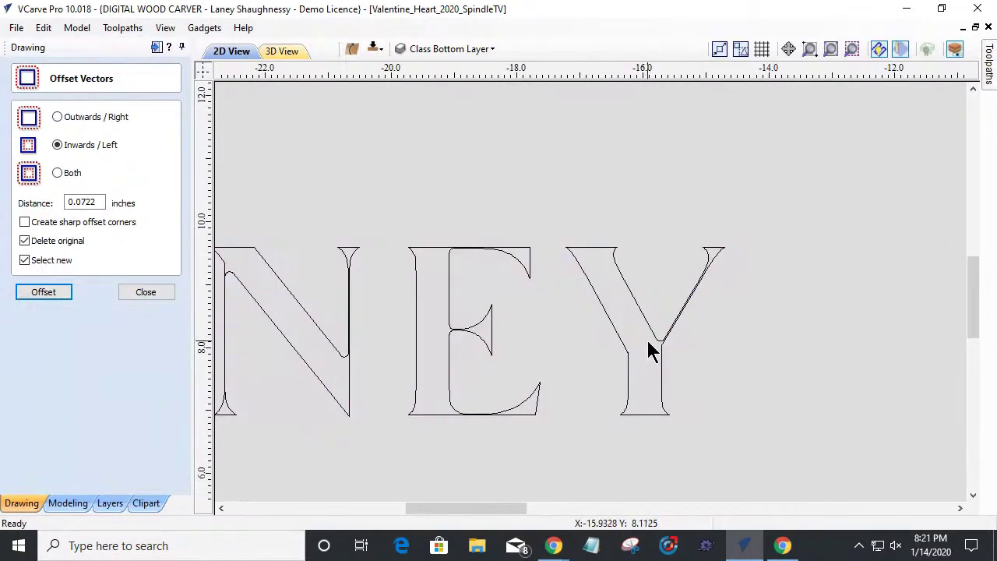
{"action": "scroll", "coordinate": [651, 349], "scroll_direction": "up", "scroll_amount": 2}
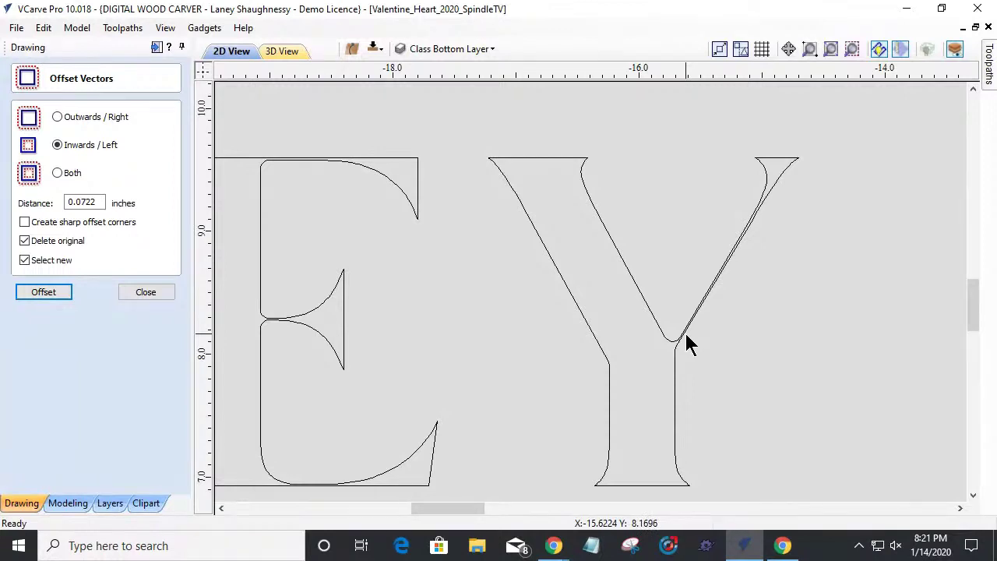
{"action": "scroll", "coordinate": [689, 343], "scroll_direction": "up", "scroll_amount": 1}
{"action": "scroll", "coordinate": [689, 343], "scroll_direction": "down", "scroll_amount": 5}
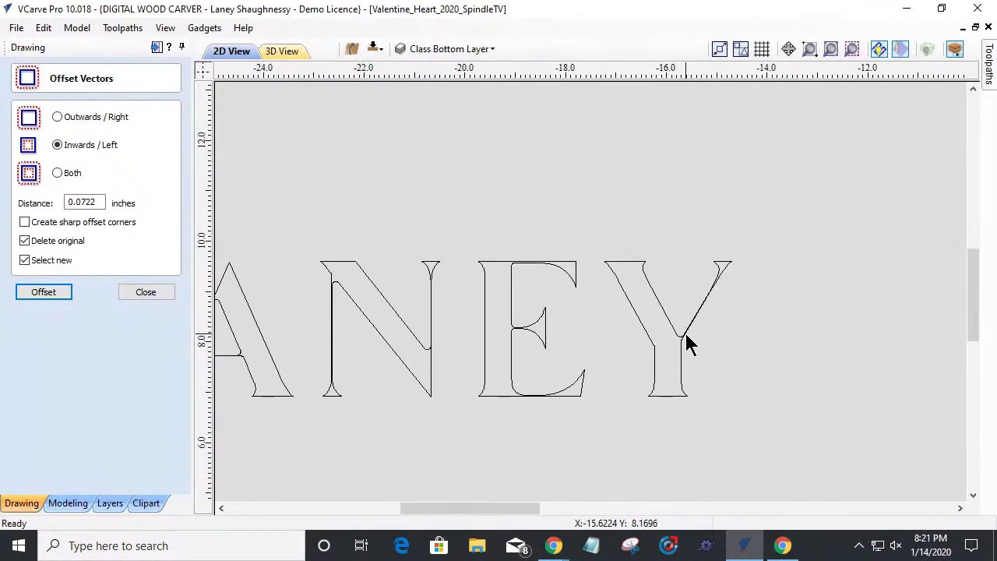
{"action": "key", "text": "Return"}
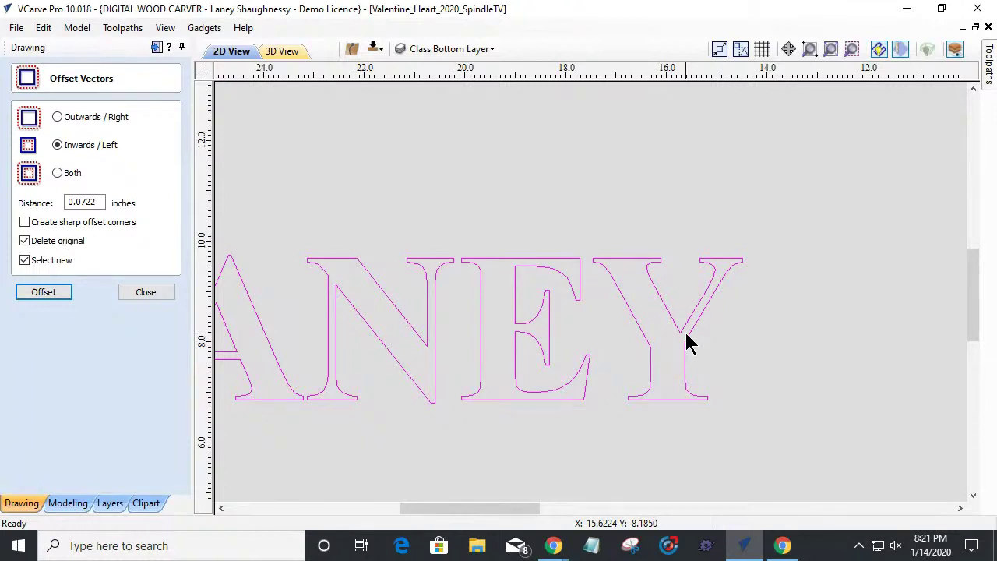
{"action": "key", "text": "ctrl+z"}
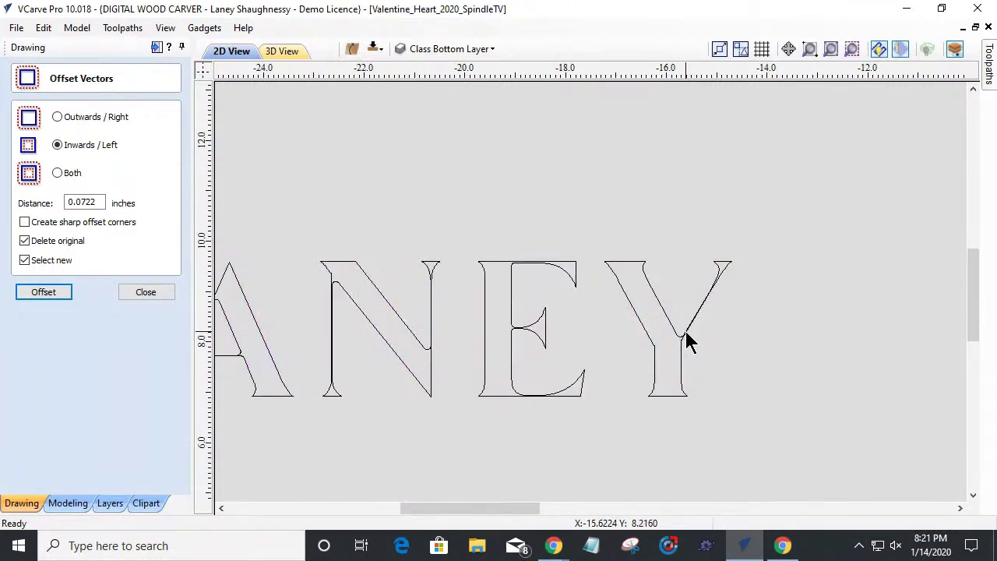
Step: Examine each letter of the offset name up close for strokes where the inner and outer outlines nearly meet
{"action": "scroll", "coordinate": [699, 320], "scroll_direction": "up", "scroll_amount": 5}
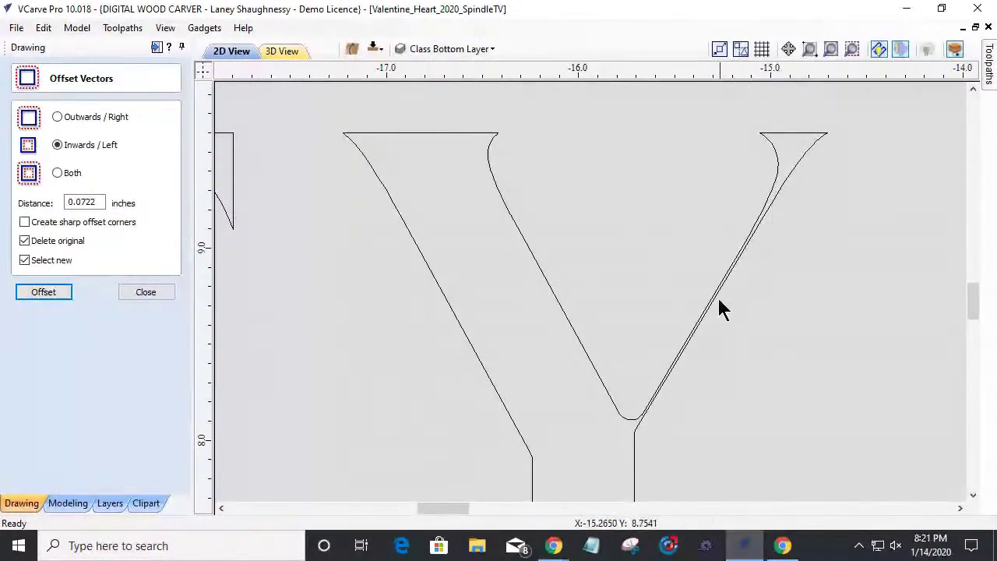
{"action": "scroll", "coordinate": [404, 208], "scroll_direction": "down", "scroll_amount": 5}
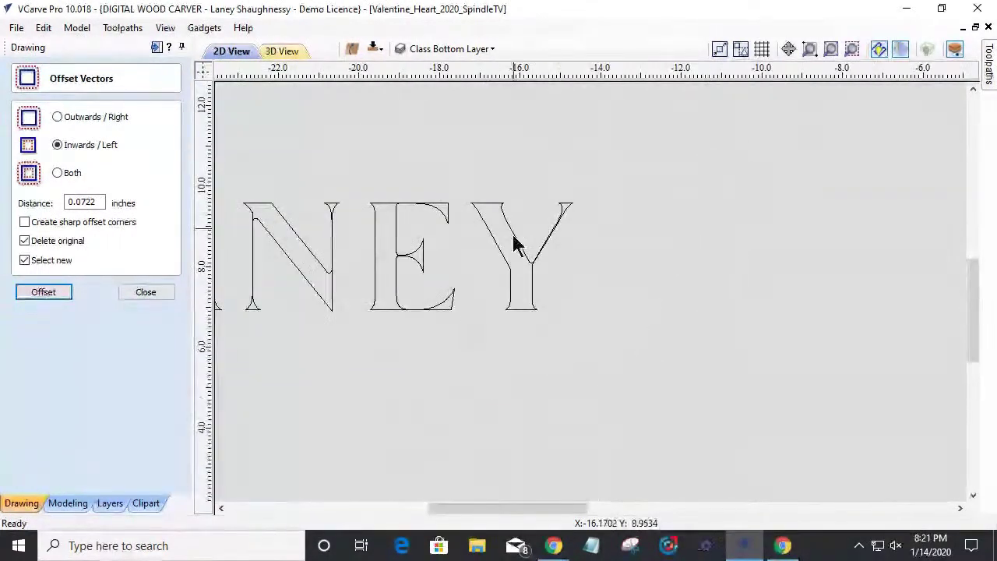
{"action": "scroll", "coordinate": [317, 301], "scroll_direction": "up", "scroll_amount": 4}
{"action": "scroll", "coordinate": [675, 187], "scroll_direction": "up", "scroll_amount": 3}
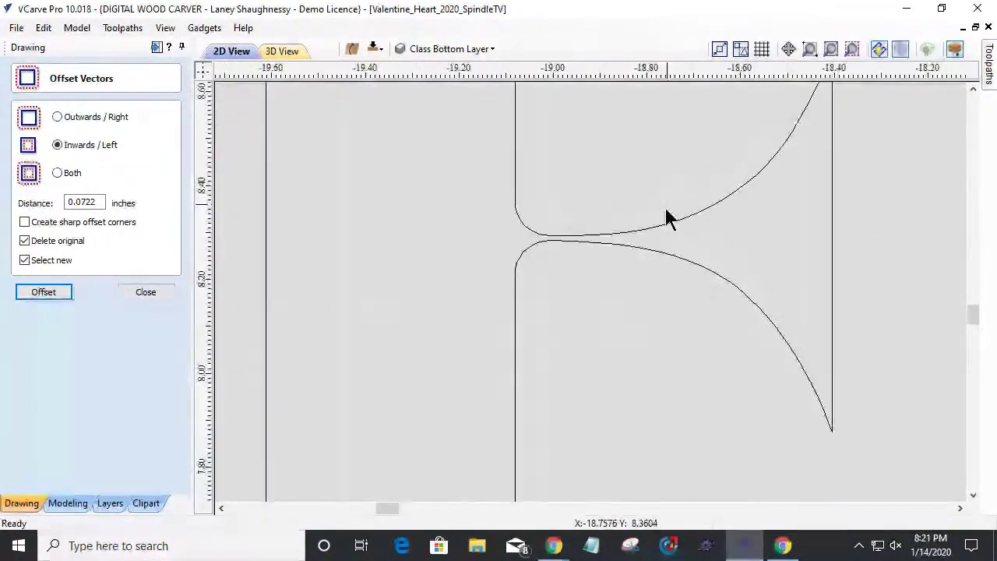
{"action": "scroll", "coordinate": [561, 243], "scroll_direction": "down", "scroll_amount": 3}
{"action": "scroll", "coordinate": [614, 395], "scroll_direction": "up", "scroll_amount": 2}
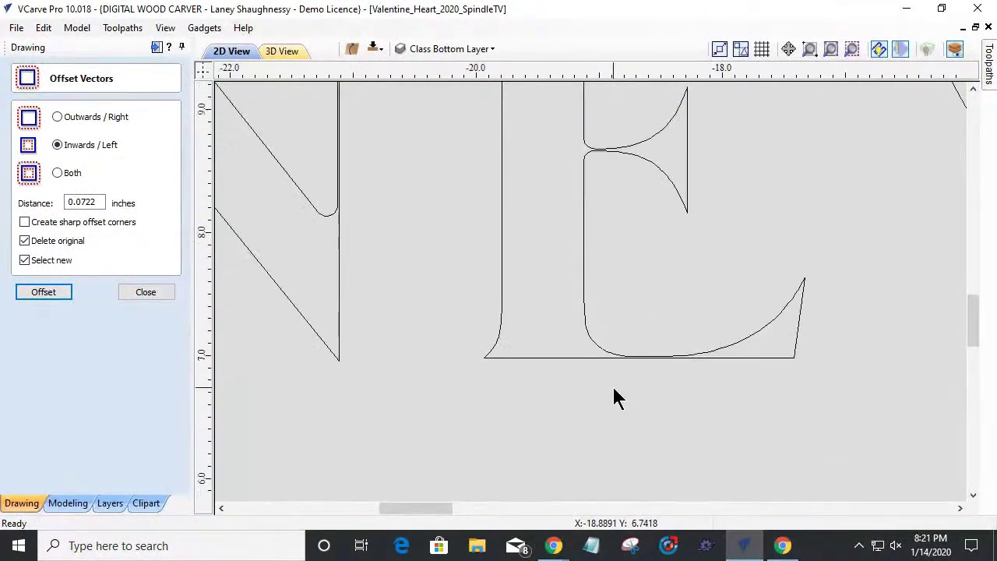
{"action": "scroll", "coordinate": [617, 388], "scroll_direction": "down", "scroll_amount": 3}
{"action": "scroll", "coordinate": [470, 222], "scroll_direction": "up", "scroll_amount": 5}
{"action": "scroll", "coordinate": [470, 223], "scroll_direction": "down", "scroll_amount": 5}
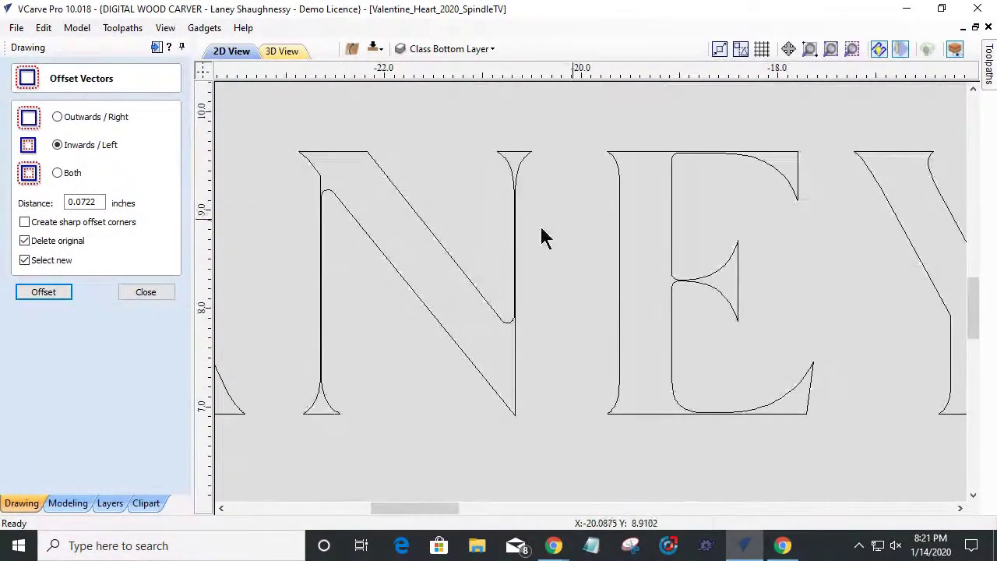
{"action": "scroll", "coordinate": [327, 318], "scroll_direction": "down", "scroll_amount": 3}
{"action": "scroll", "coordinate": [209, 326], "scroll_direction": "up", "scroll_amount": 2}
{"action": "scroll", "coordinate": [256, 335], "scroll_direction": "up", "scroll_amount": 3}
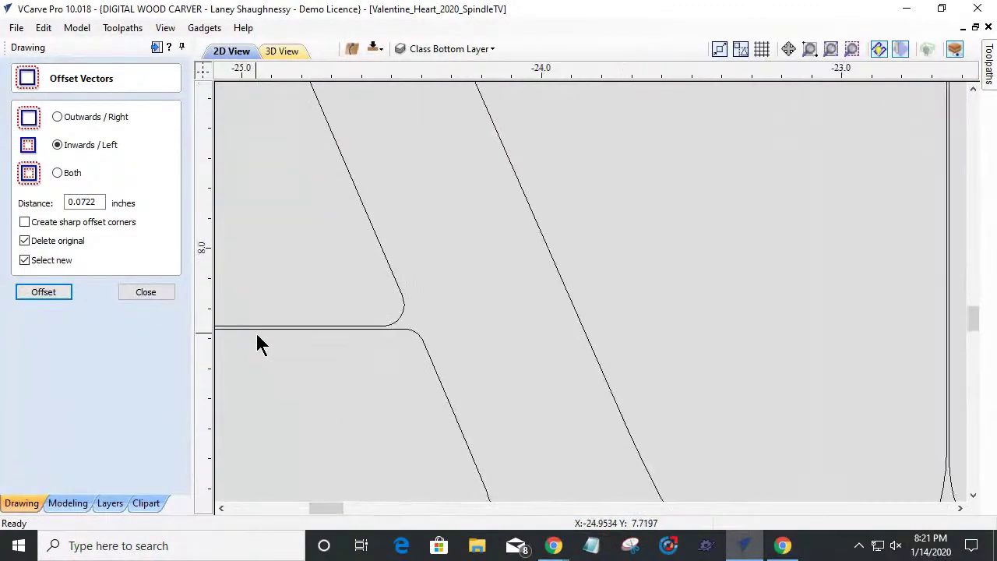
{"action": "scroll", "coordinate": [512, 294], "scroll_direction": "down", "scroll_amount": 4}
{"action": "scroll", "coordinate": [302, 363], "scroll_direction": "up", "scroll_amount": 4}
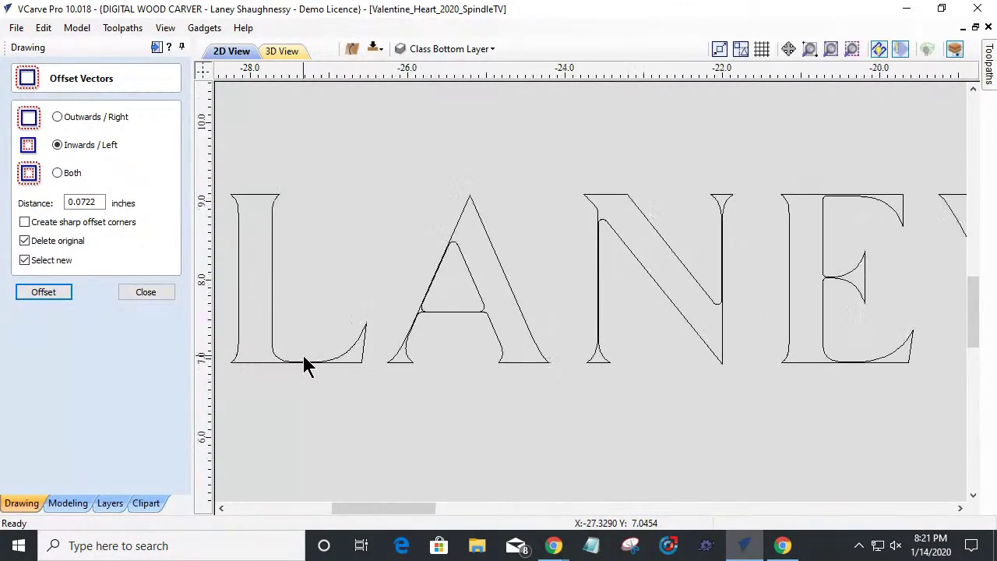
Step: Undo the name's current offset and offset the original text inwards by 0.0822 inches, deleting the original and selecting the new vectors
{"action": "scroll", "coordinate": [302, 357], "scroll_direction": "down", "scroll_amount": 4}
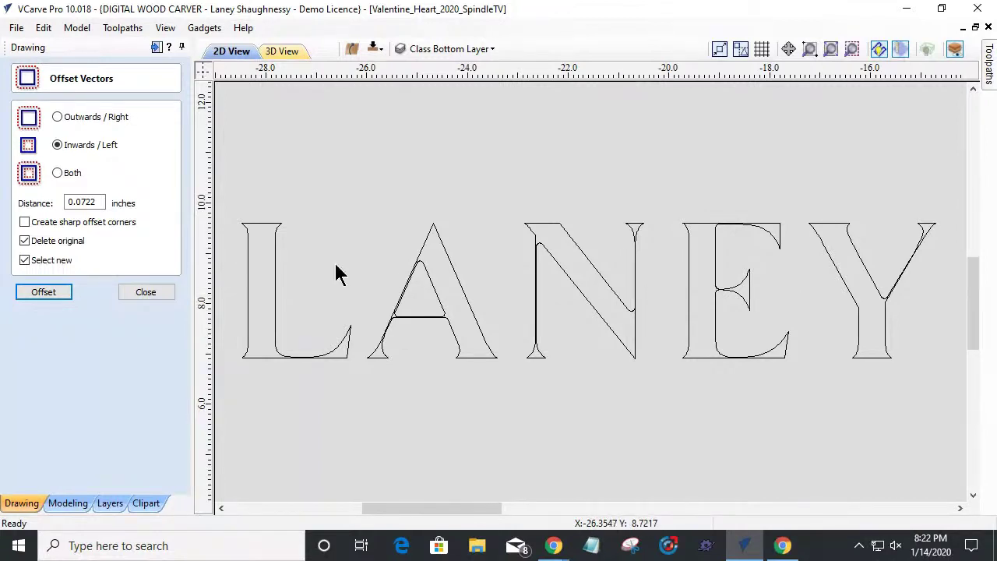
{"action": "left_click", "coordinate": [86, 204]}
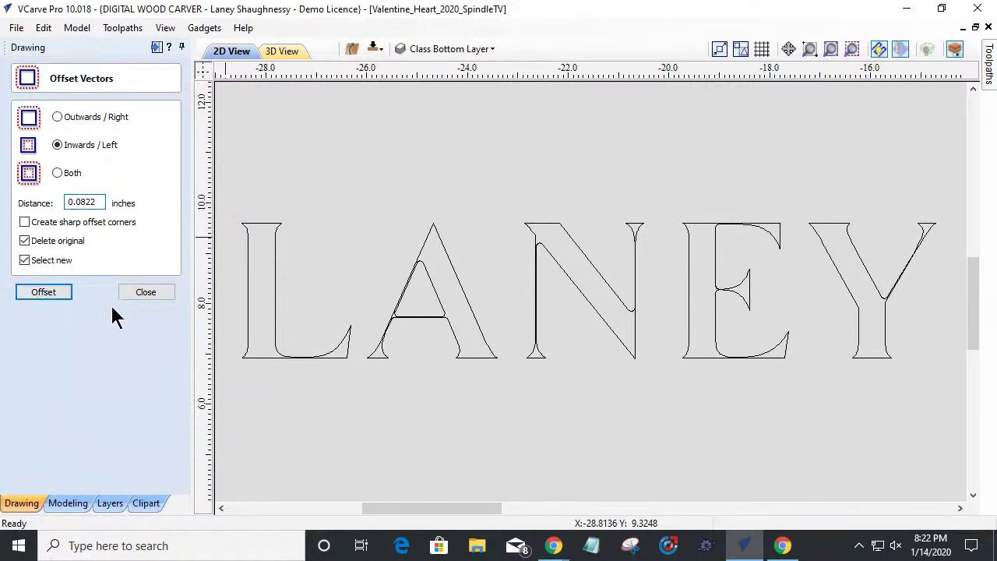
{"action": "key", "text": "ctrl+z"}
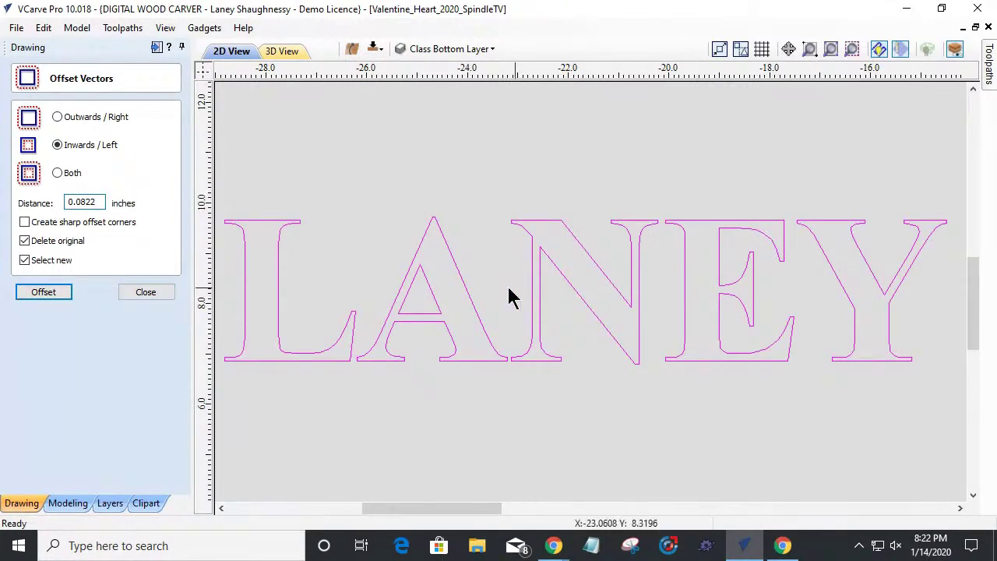
{"action": "left_click", "coordinate": [43, 295]}
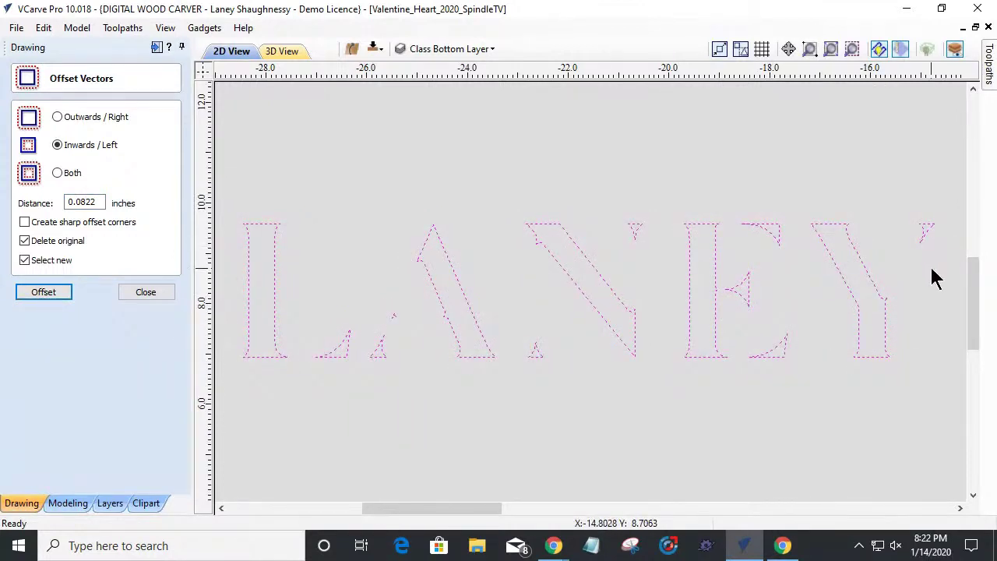
Step: Examine the letters of the 0.0822 inch offset name for strokes that break apart or disappear
{"action": "scroll", "coordinate": [947, 273], "scroll_direction": "up", "scroll_amount": 4}
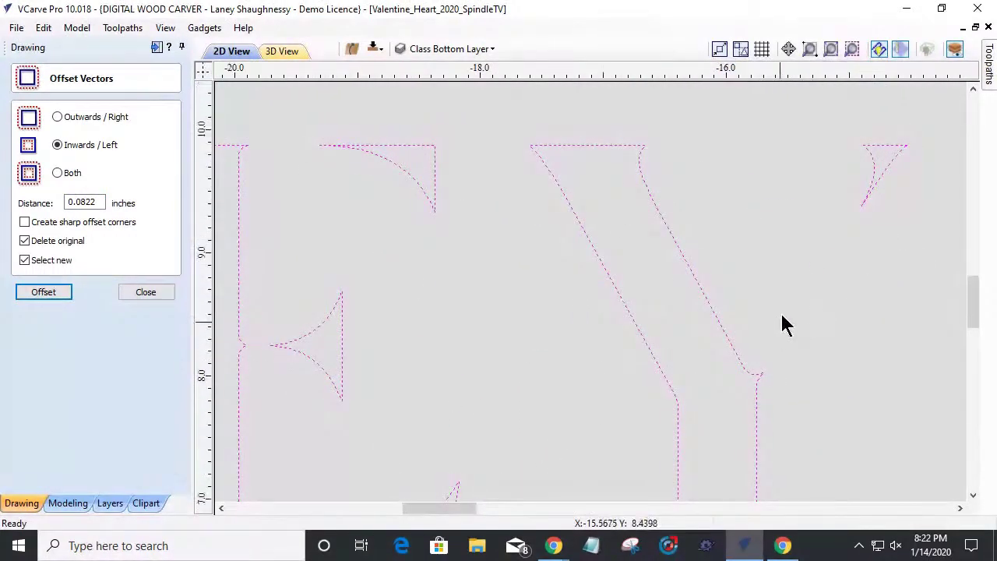
{"action": "scroll", "coordinate": [784, 323], "scroll_direction": "down", "scroll_amount": 2}
{"action": "scroll", "coordinate": [542, 460], "scroll_direction": "down", "scroll_amount": 3}
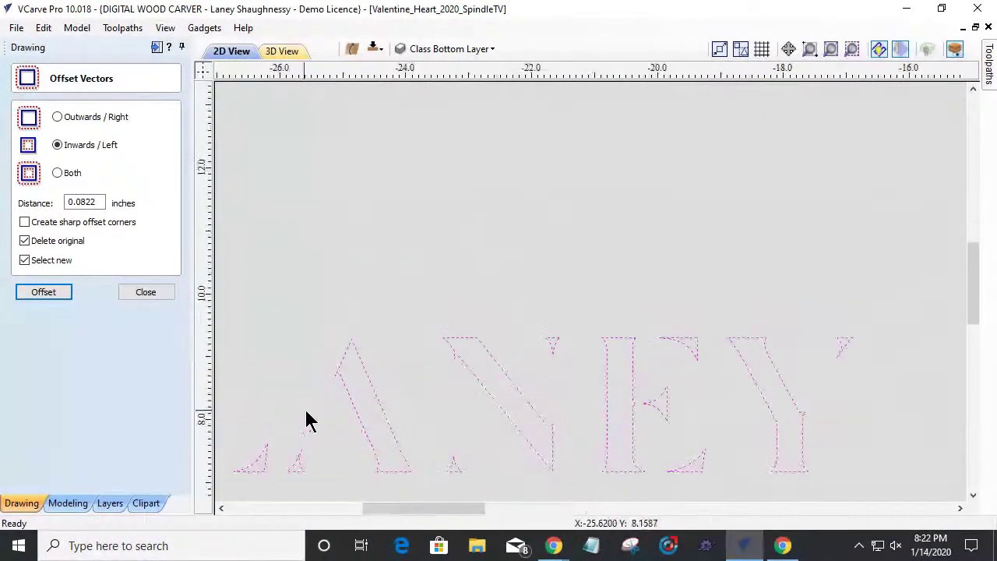
{"action": "scroll", "coordinate": [423, 401], "scroll_direction": "down", "scroll_amount": 2}
{"action": "scroll", "coordinate": [434, 385], "scroll_direction": "up", "scroll_amount": 4}
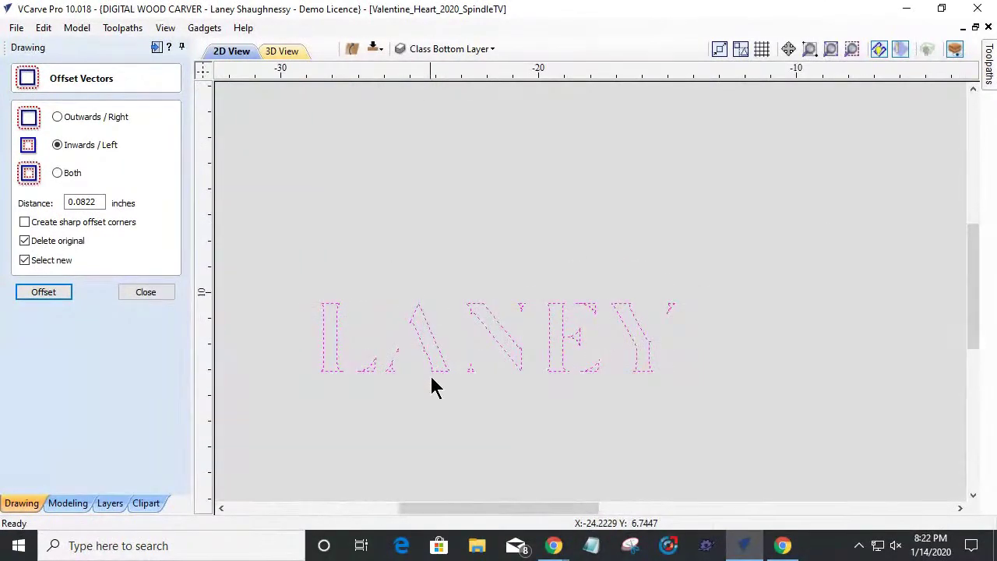
{"action": "scroll", "coordinate": [434, 381], "scroll_direction": "up", "scroll_amount": 1}
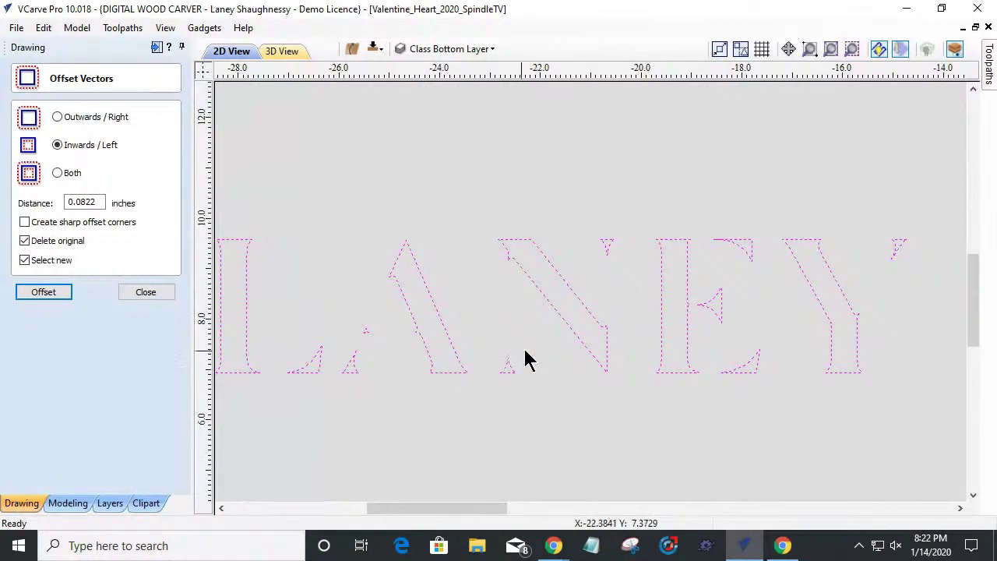
{"action": "scroll", "coordinate": [550, 328], "scroll_direction": "down", "scroll_amount": 1}
{"action": "scroll", "coordinate": [499, 312], "scroll_direction": "down", "scroll_amount": 1}
{"action": "scroll", "coordinate": [448, 296], "scroll_direction": "up", "scroll_amount": 2}
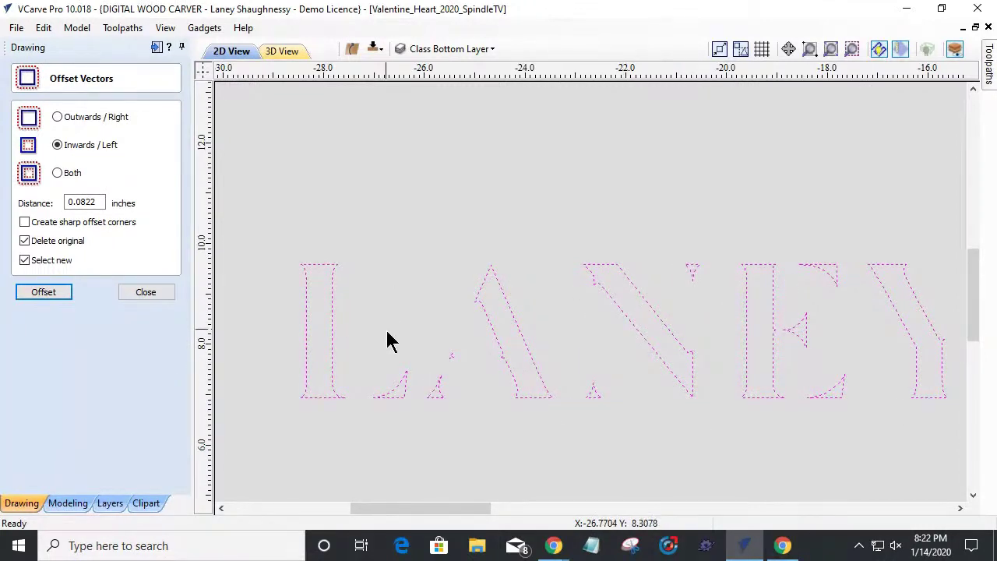
{"action": "scroll", "coordinate": [390, 351], "scroll_direction": "down", "scroll_amount": 1}
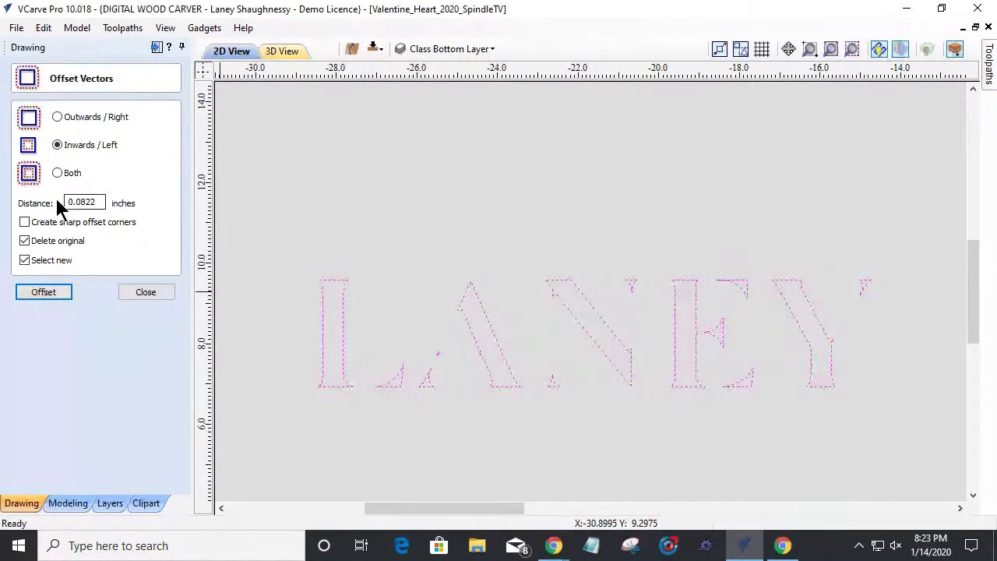
Step: Replace the name's offset with an inward offset of 0.0722 inches and inspect the thin strokes of the A
{"action": "left_click", "coordinate": [48, 290]}
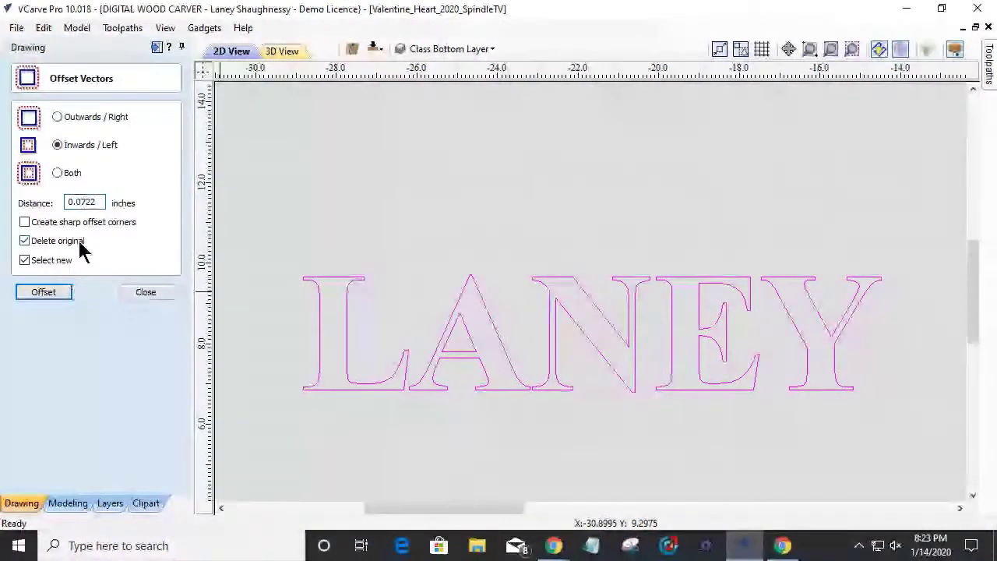
{"action": "left_click", "coordinate": [31, 290]}
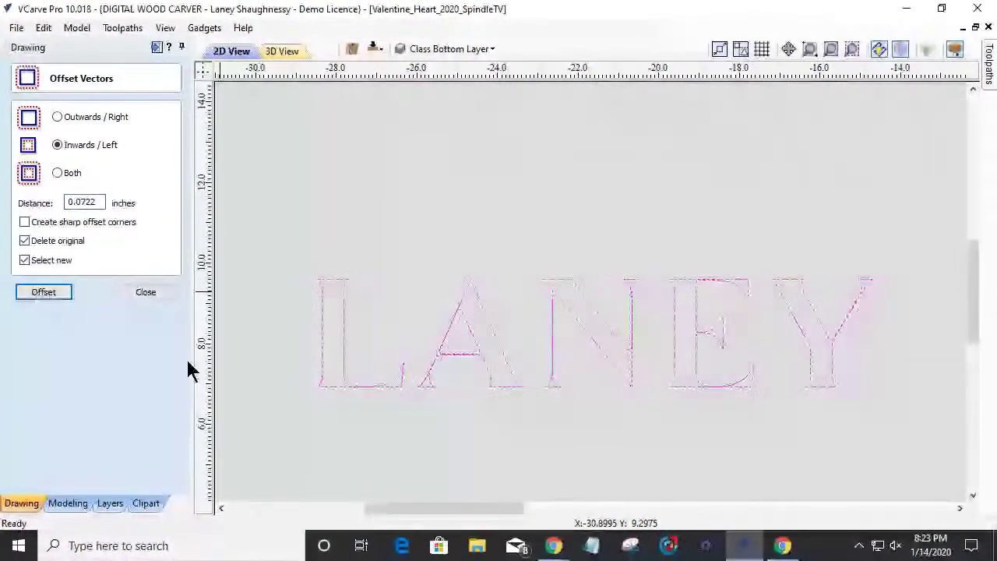
{"action": "scroll", "coordinate": [428, 345], "scroll_direction": "up", "scroll_amount": 5}
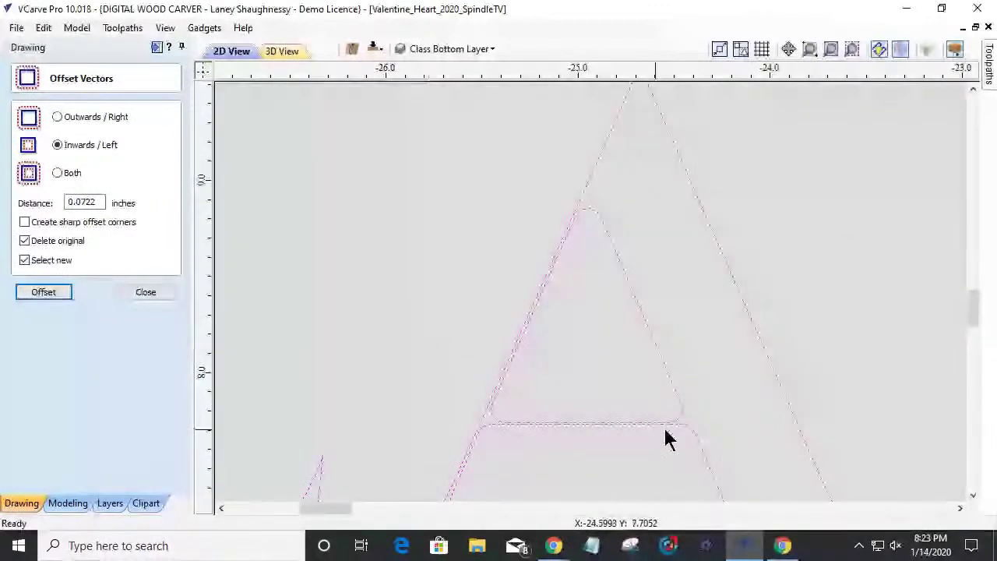
{"action": "scroll", "coordinate": [669, 433], "scroll_direction": "down", "scroll_amount": 1}
{"action": "scroll", "coordinate": [532, 379], "scroll_direction": "down", "scroll_amount": 4}
{"action": "scroll", "coordinate": [740, 403], "scroll_direction": "down", "scroll_amount": 1}
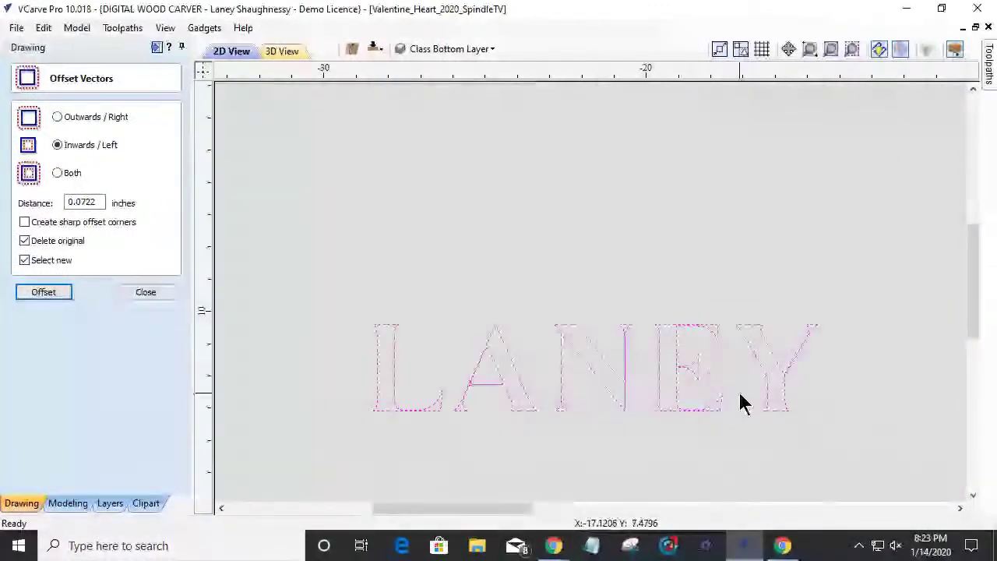
{"action": "scroll", "coordinate": [457, 400], "scroll_direction": "up", "scroll_amount": 1}
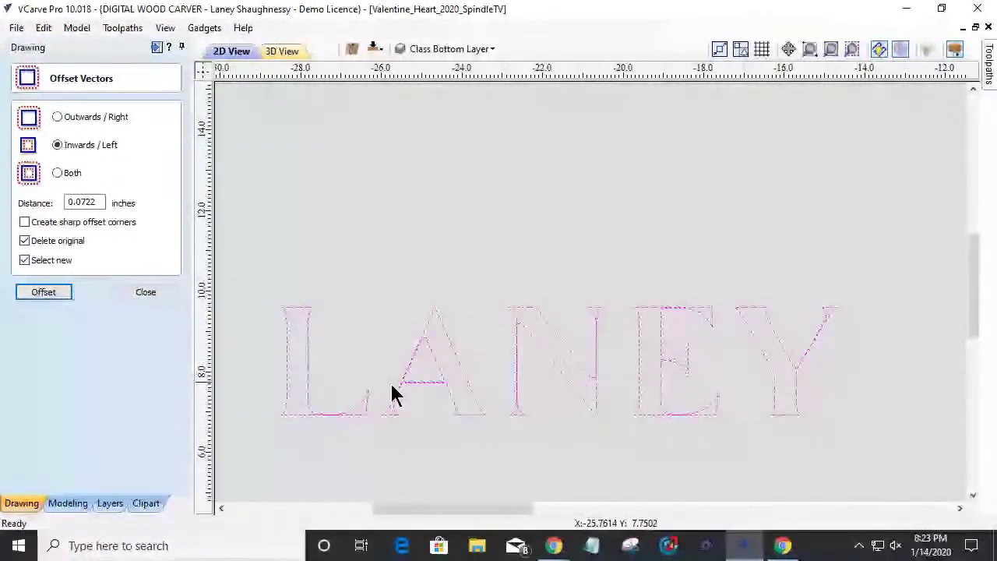
Step: Undo the name's 0.0722 inch offset and delete the sample name text beside the heart design
{"action": "left_click", "coordinate": [41, 294]}
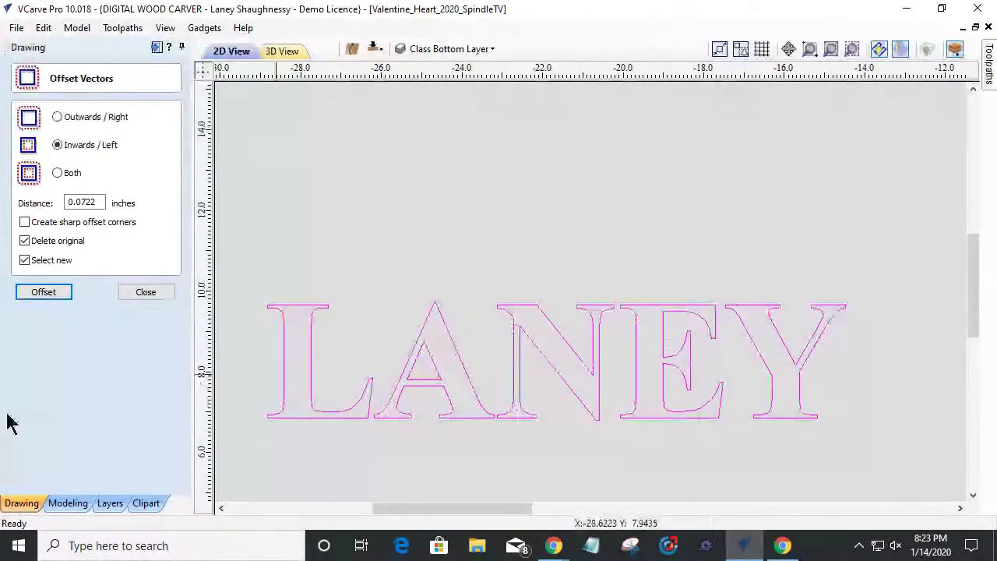
{"action": "left_click", "coordinate": [144, 295]}
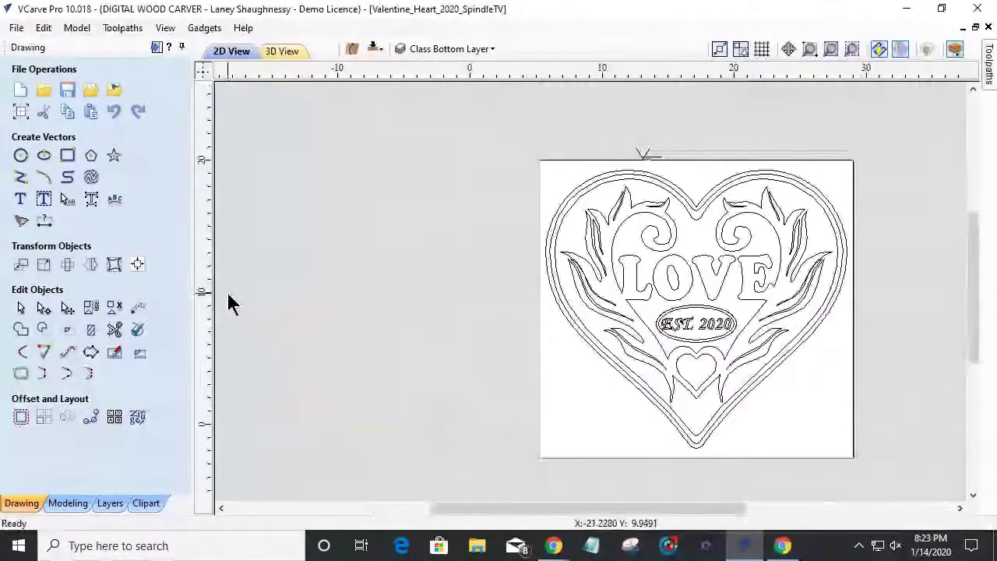
{"action": "scroll", "coordinate": [226, 301], "scroll_direction": "down", "scroll_amount": 1}
Step: Select the flourishes joined to the LOVE lettering, the inner shapes of the letters and the small heart below the oval
{"action": "left_click", "coordinate": [536, 240]}
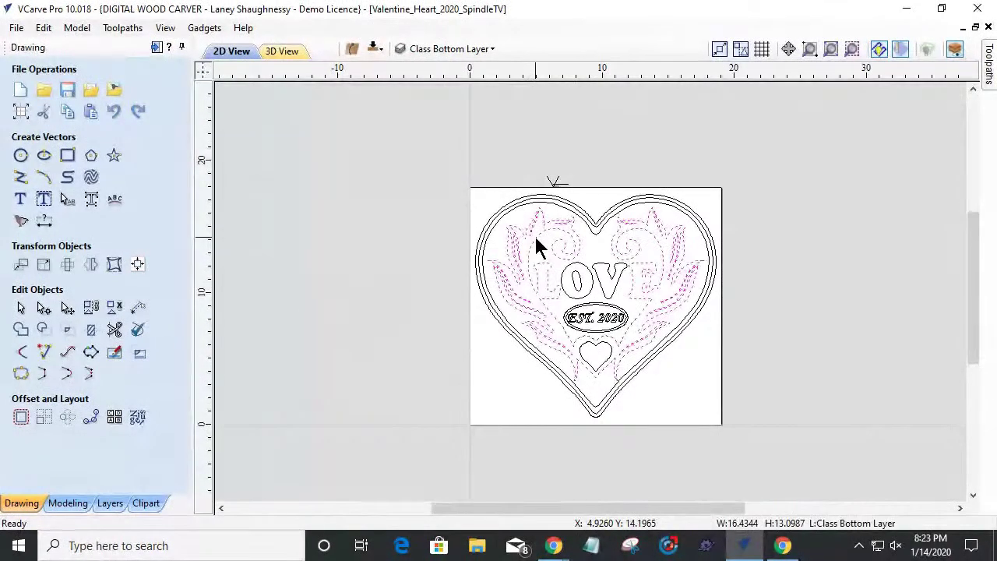
{"action": "left_click", "coordinate": [561, 282]}
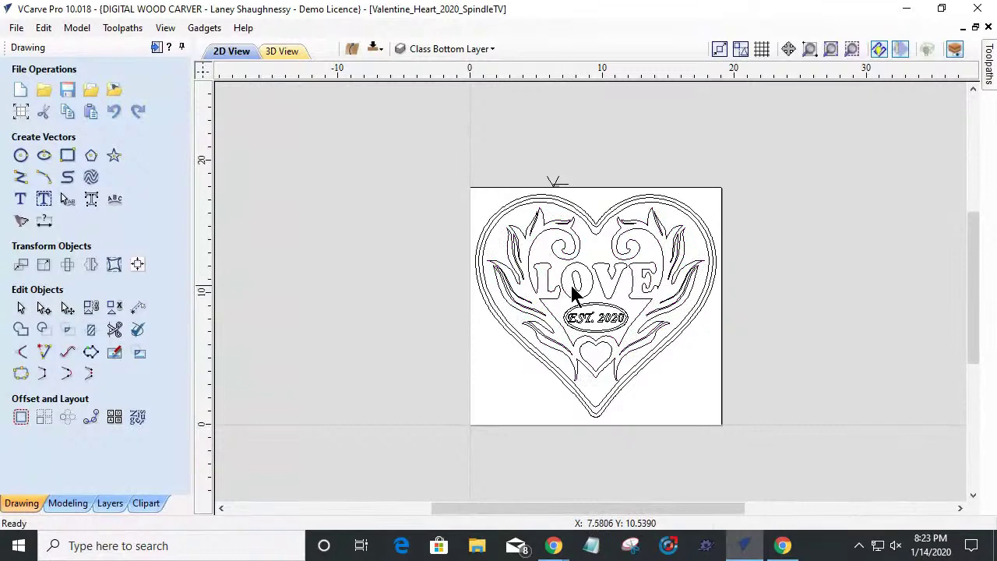
{"action": "left_click", "coordinate": [510, 243]}
{"action": "left_click", "coordinate": [540, 198], "text": "shift"}
{"action": "left_click", "coordinate": [541, 204], "text": "shift"}
{"action": "scroll", "coordinate": [554, 225], "scroll_direction": "up", "scroll_amount": 3}
{"action": "scroll", "coordinate": [583, 392], "scroll_direction": "down", "scroll_amount": 2}
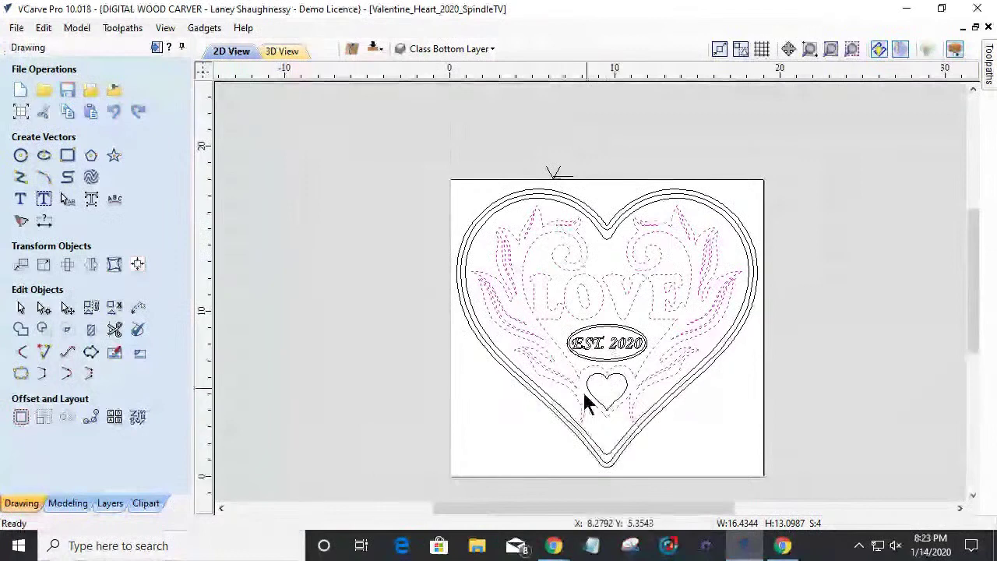
{"action": "scroll", "coordinate": [590, 400], "scroll_direction": "up", "scroll_amount": 4}
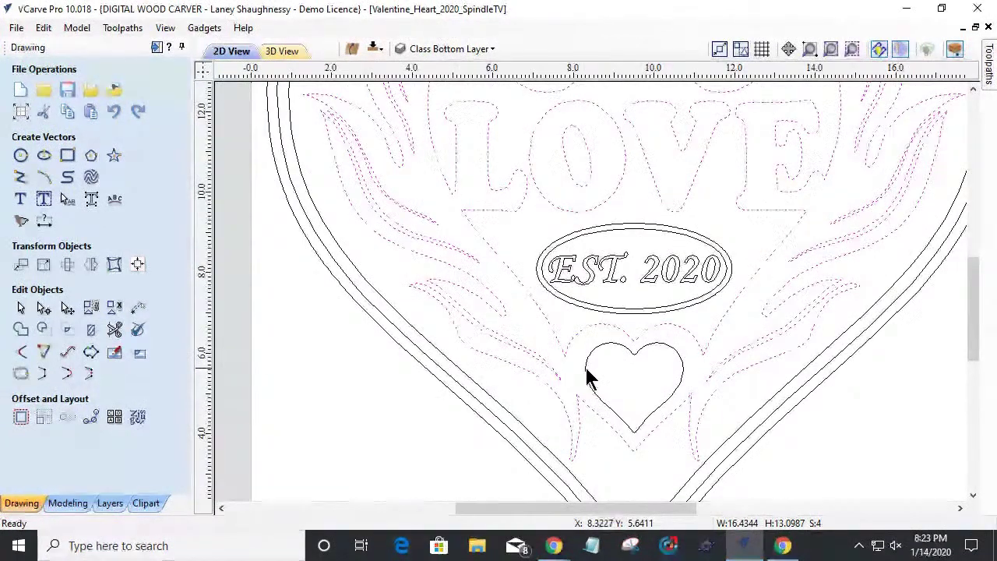
{"action": "left_click", "coordinate": [585, 373], "text": "shift"}
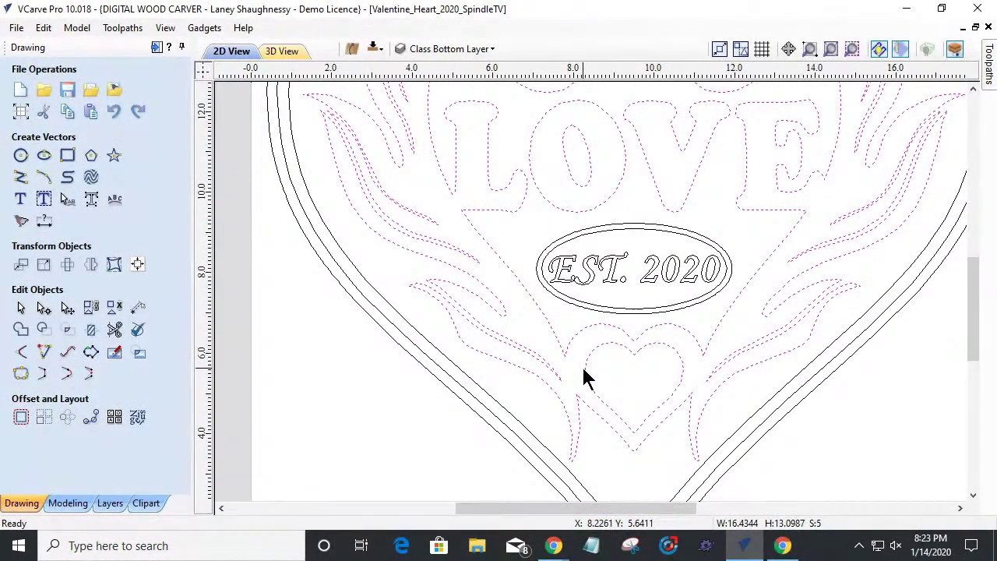
{"action": "scroll", "coordinate": [584, 371], "scroll_direction": "down", "scroll_amount": 1}
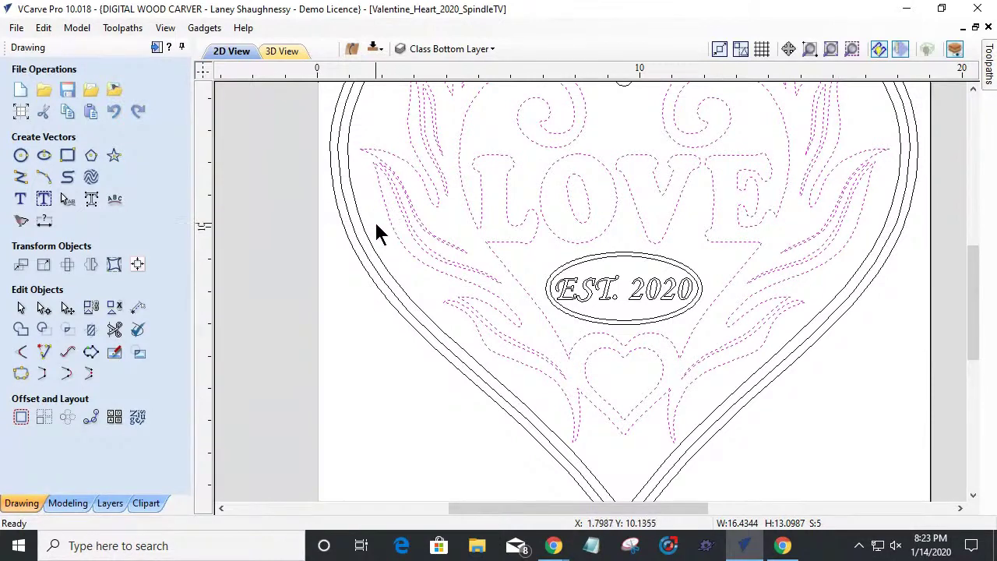
{"action": "left_click", "coordinate": [624, 355], "text": "shift"}
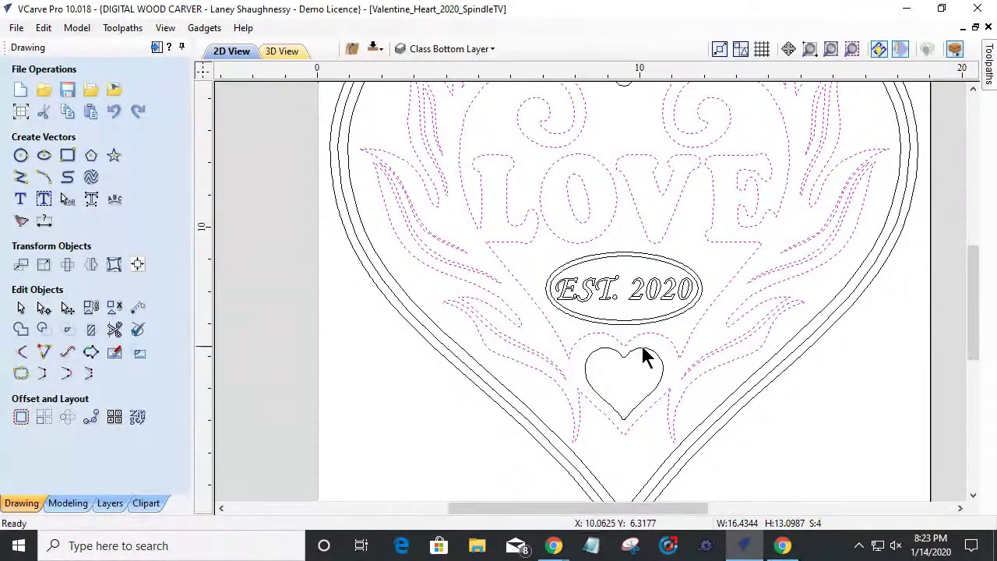
{"action": "left_click", "coordinate": [588, 364], "text": "shift"}
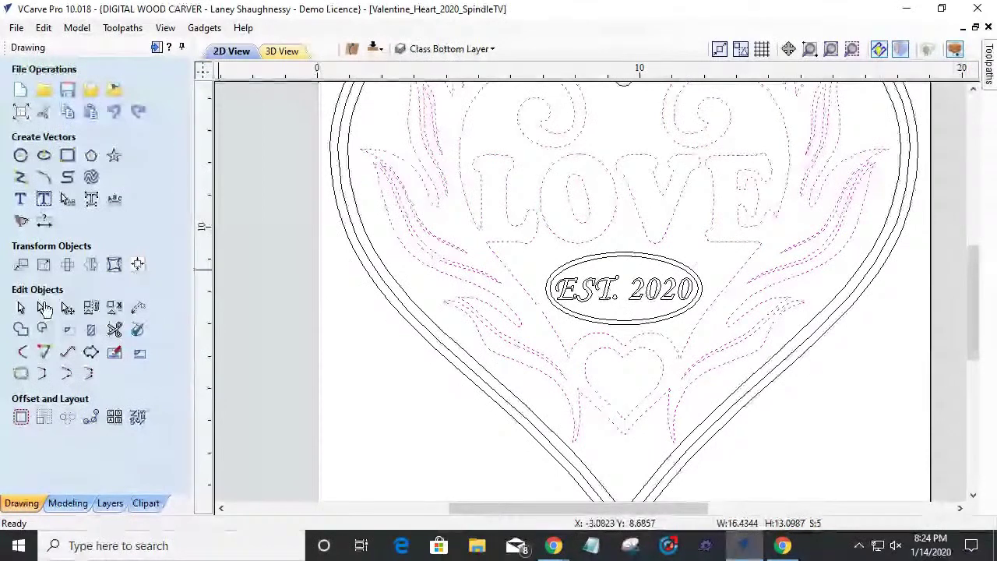
Step: Offset the selected vectors inwards by 0.0722 inches, deleting the originals, and compare with the original outlines by undoing and restoring the offset
{"action": "left_click", "coordinate": [21, 417]}
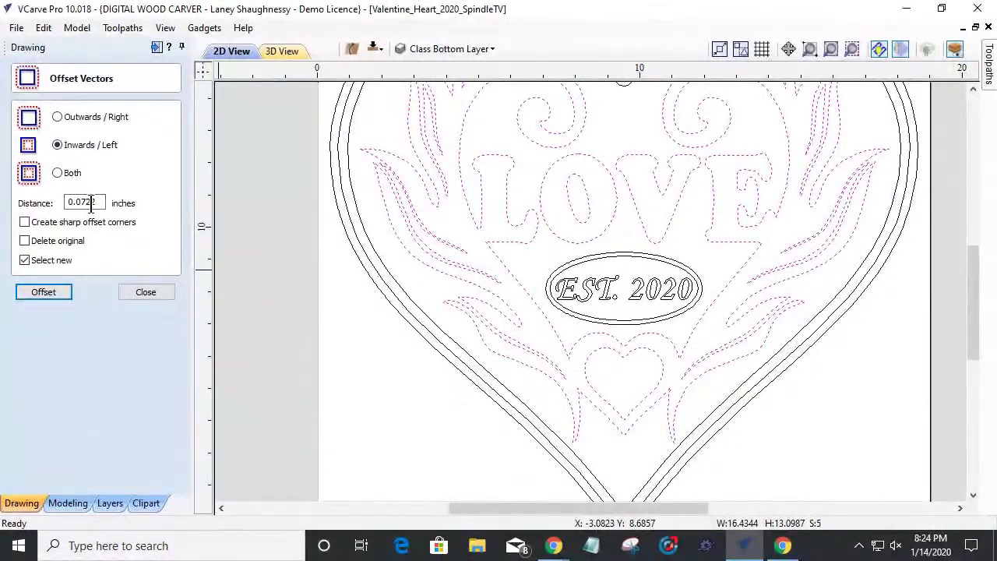
{"action": "left_click", "coordinate": [24, 240]}
{"action": "left_click", "coordinate": [33, 298]}
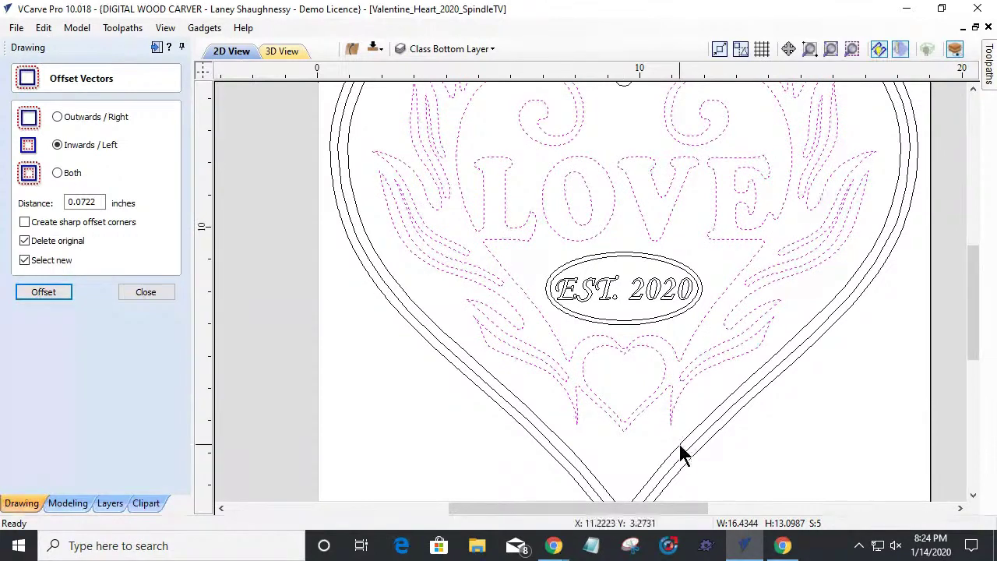
{"action": "scroll", "coordinate": [678, 441], "scroll_direction": "down", "scroll_amount": 1}
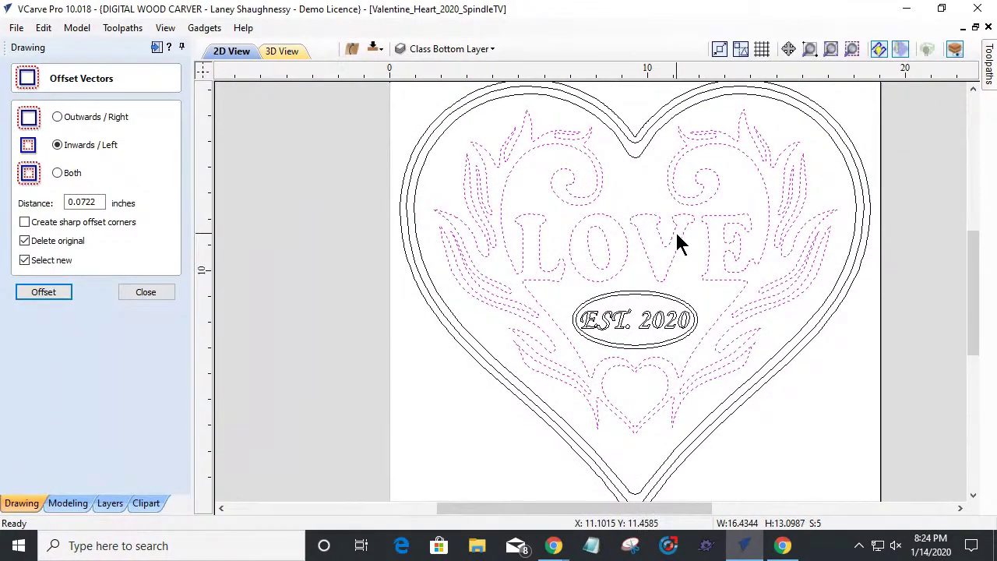
{"action": "key", "text": "ctrl+z"}
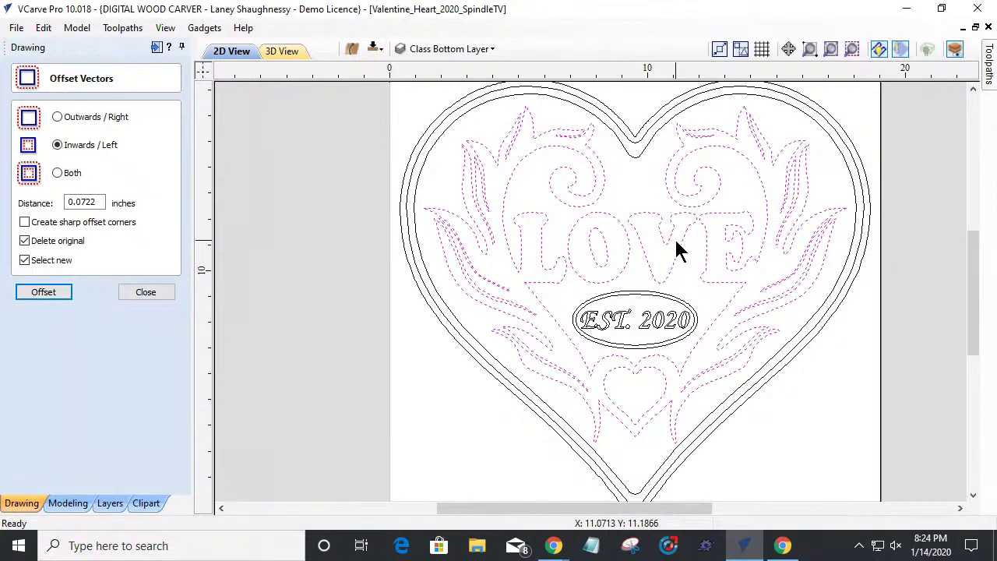
{"action": "key", "text": "Escape"}
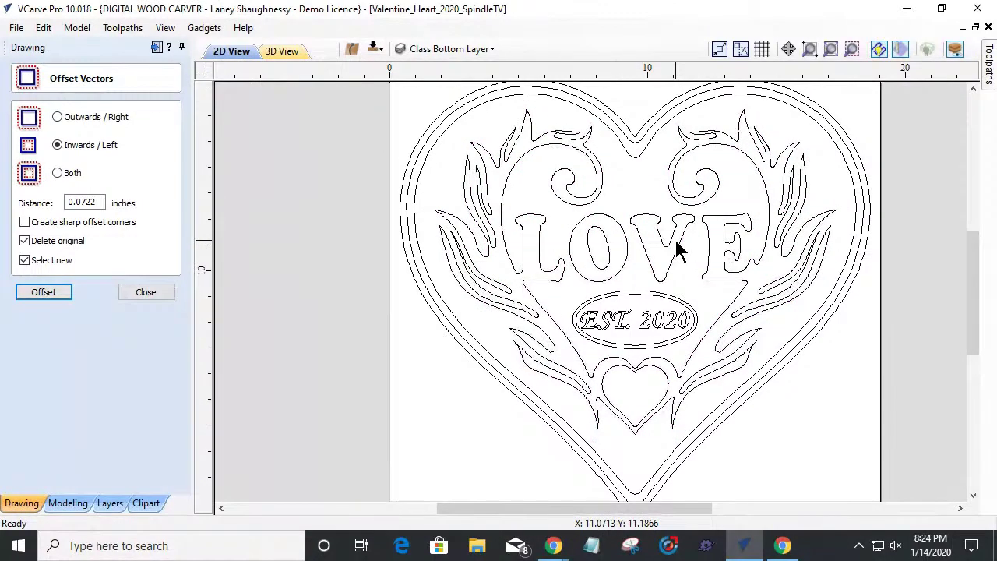
{"action": "left_click", "coordinate": [163, 294]}
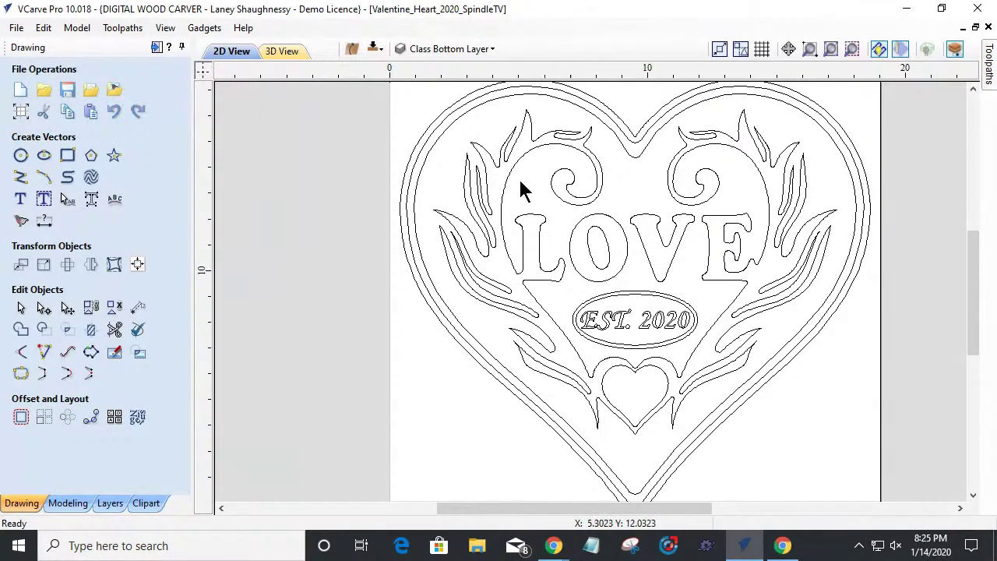
Step: Switch the visible design layer from Class Bottom Layer to Class Orignal and select the innermost outline of the large heart border
{"action": "left_click", "coordinate": [491, 49]}
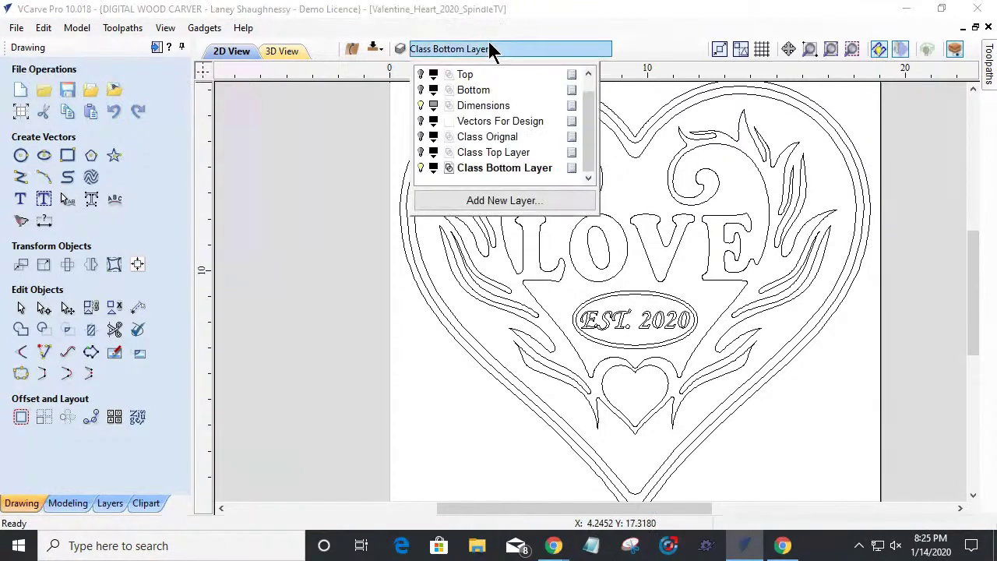
{"action": "left_click", "coordinate": [421, 169]}
{"action": "left_click", "coordinate": [421, 138]}
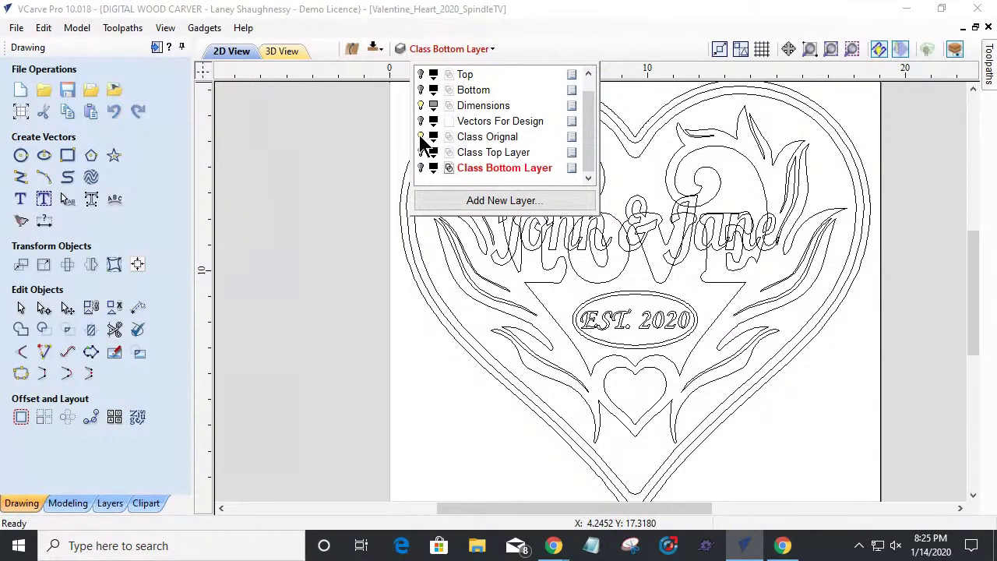
{"action": "left_click", "coordinate": [809, 122]}
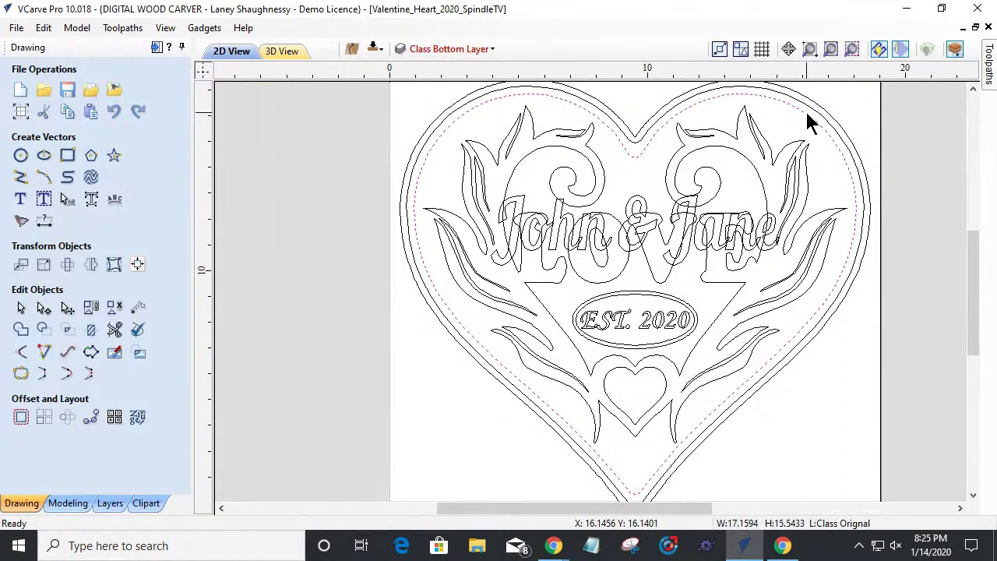
{"action": "scroll", "coordinate": [875, 156], "scroll_direction": "down", "scroll_amount": 2}
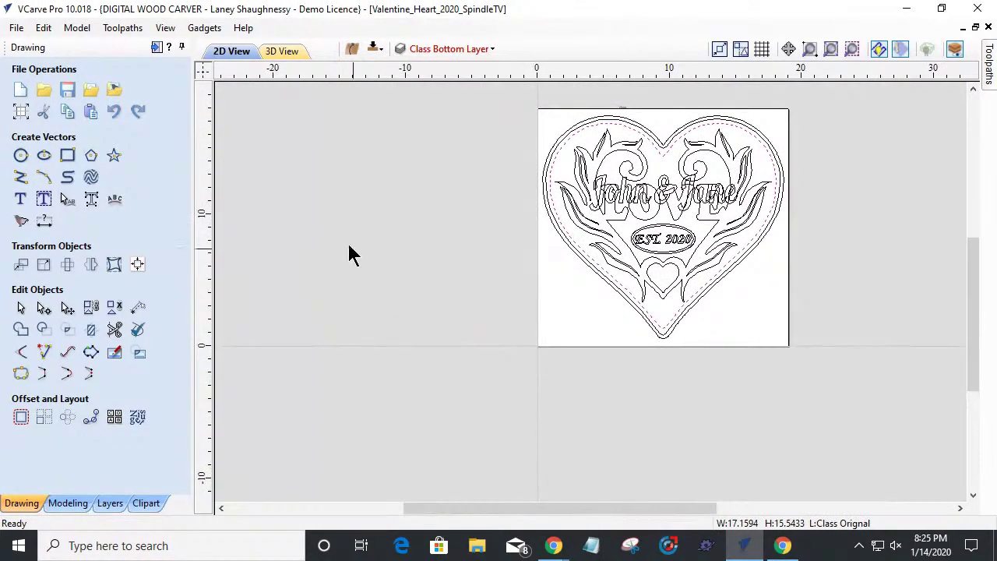
Step: Draw a rectangle about 14.75 by 6 inches with a 10 by 3 inch rectangle inside it beside the heart, and delete both
{"action": "left_click", "coordinate": [67, 155]}
{"action": "left_click_drag", "start_coordinate": [393, 179], "coordinate": [457, 251]}
{"action": "left_click_drag", "start_coordinate": [289, 194], "coordinate": [422, 233]}
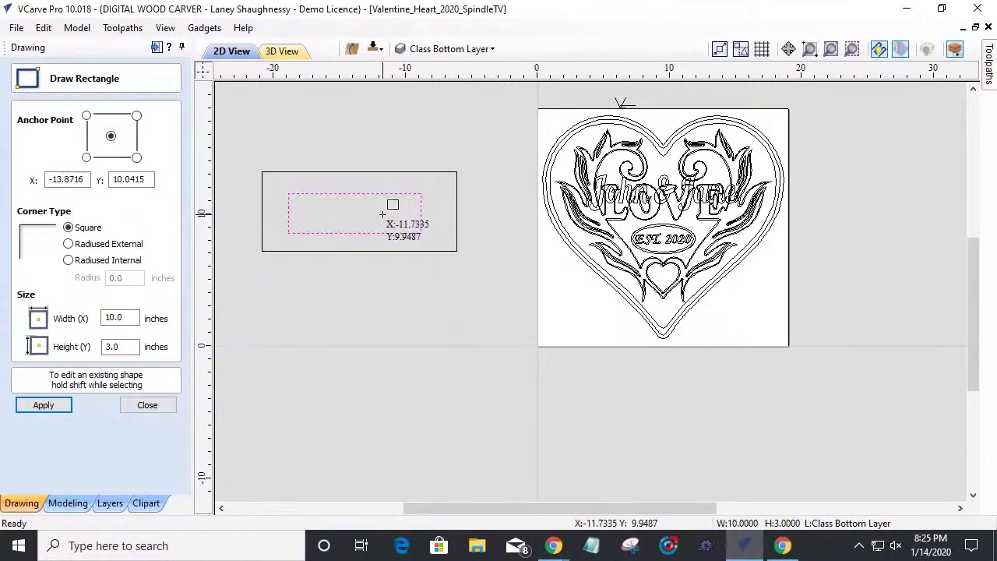
{"action": "left_click", "coordinate": [156, 406]}
{"action": "left_click_drag", "start_coordinate": [401, 288], "coordinate": [265, 162]}
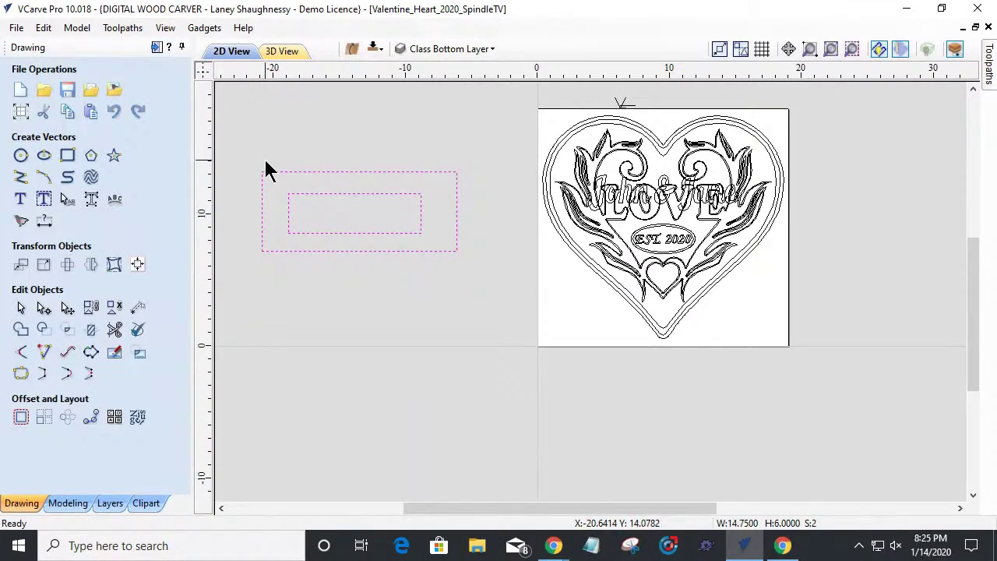
{"action": "key", "text": "Delete"}
Step: Hide Class Bottom Layer and Class Orignal, and show Class Top Layer
{"action": "scroll", "coordinate": [737, 117], "scroll_direction": "up", "scroll_amount": 2}
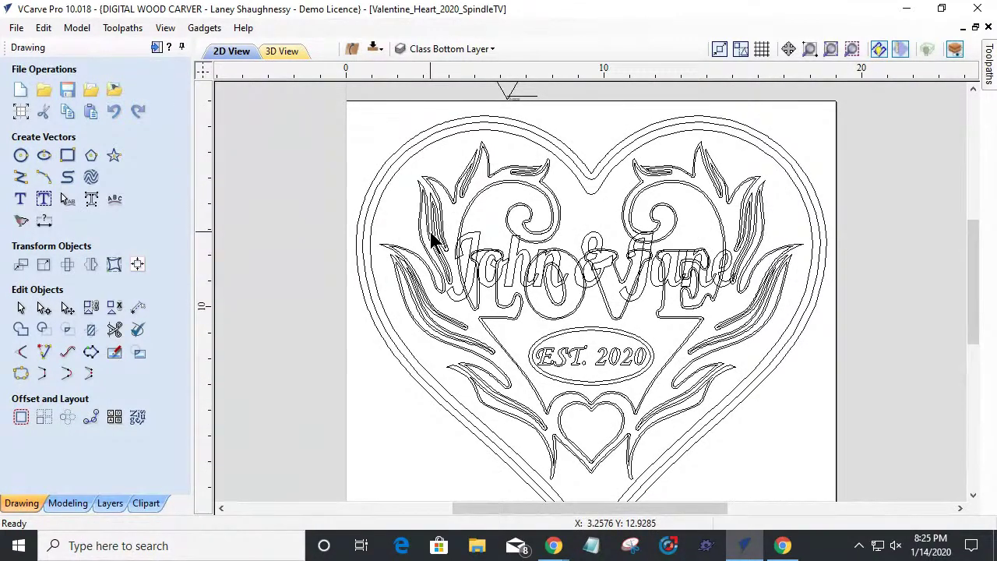
{"action": "left_click", "coordinate": [456, 50]}
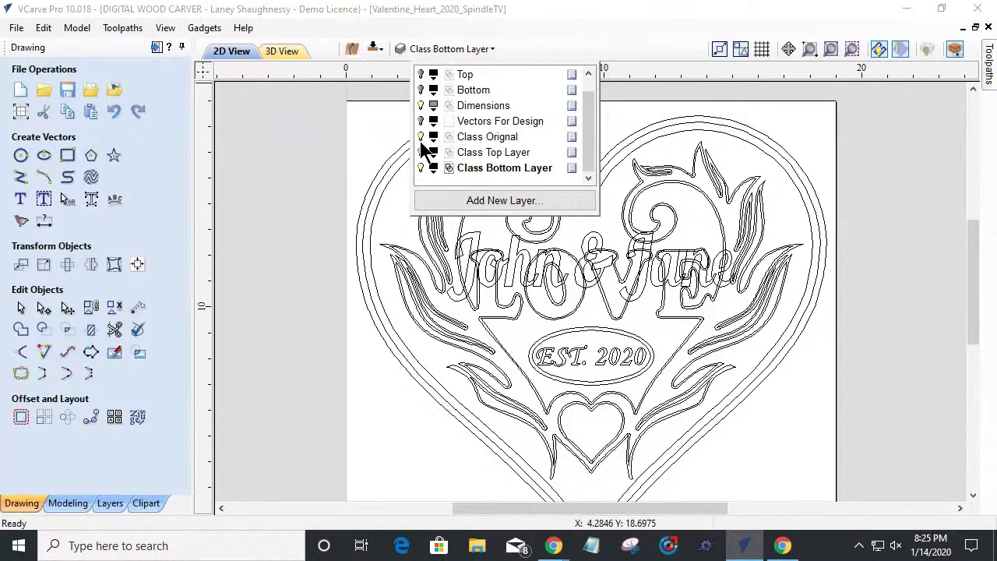
{"action": "left_click", "coordinate": [421, 167]}
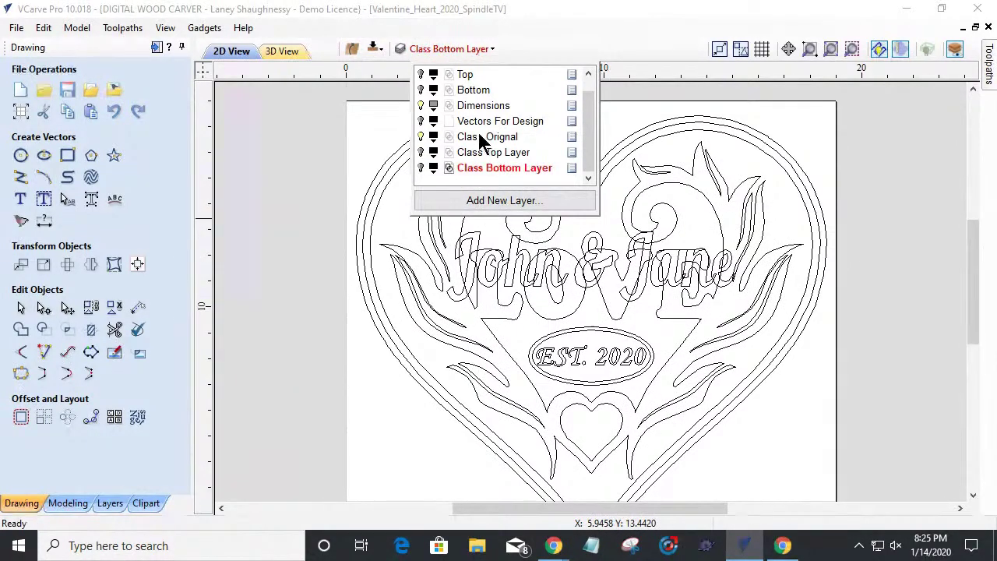
{"action": "left_click", "coordinate": [422, 137]}
{"action": "left_click", "coordinate": [421, 153]}
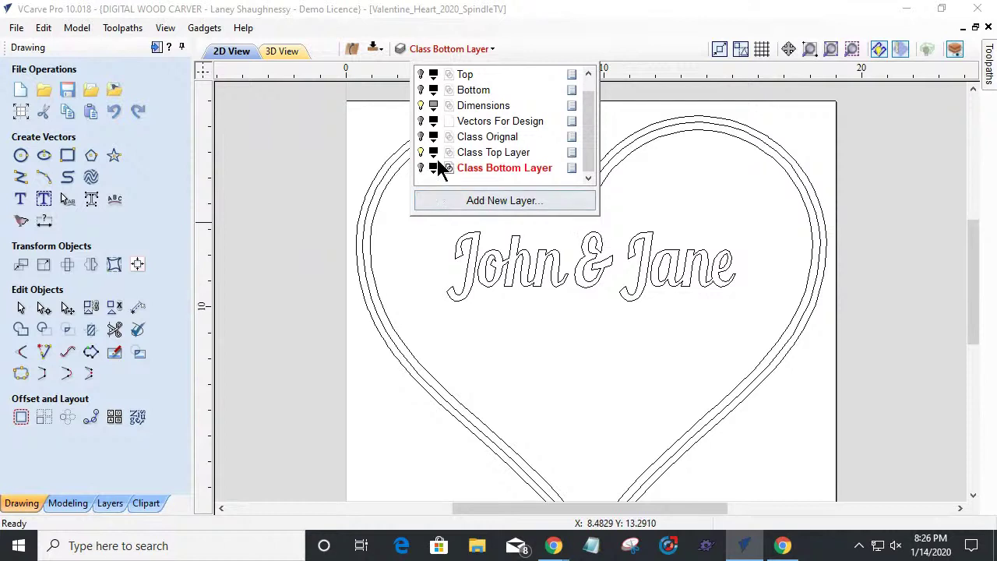
Step: Briefly show Class Orignal, and switch the visible design layer from Class Top Layer to Class Bottom Layer
{"action": "left_click", "coordinate": [421, 137]}
{"action": "left_click", "coordinate": [422, 137]}
{"action": "left_click", "coordinate": [421, 152]}
{"action": "left_click", "coordinate": [421, 168]}
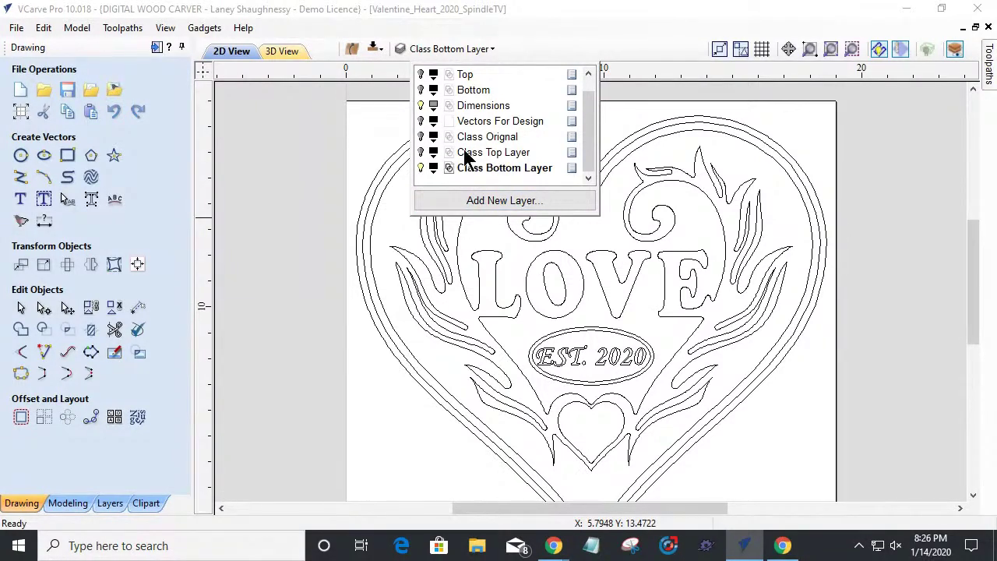
Step: Compare Class Top Layer over Class Bottom Layer, leave only Class Top Layer showing and select the couple's names lettering
{"action": "left_click", "coordinate": [421, 154]}
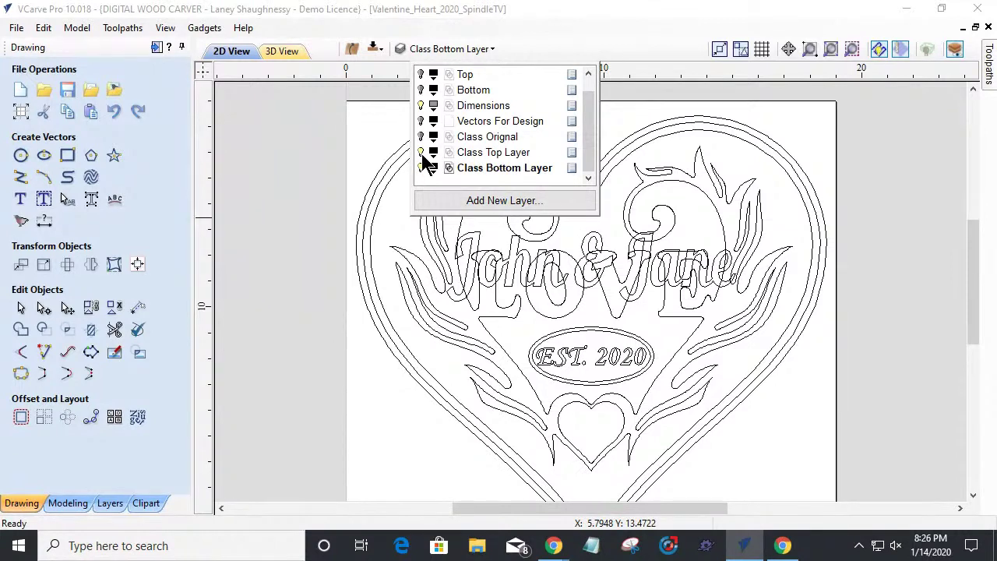
{"action": "left_click", "coordinate": [421, 153]}
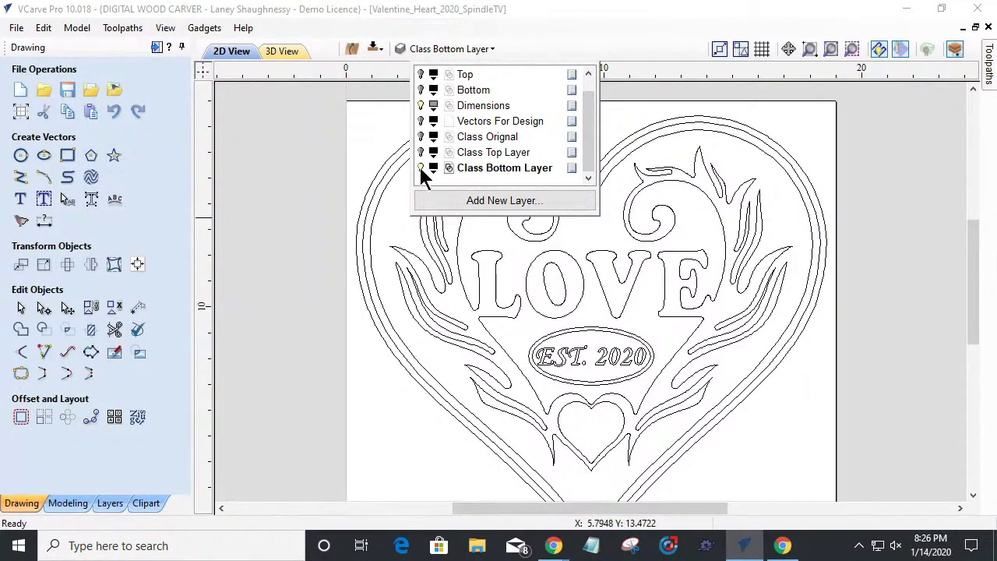
{"action": "left_click", "coordinate": [421, 169]}
{"action": "left_click", "coordinate": [421, 153]}
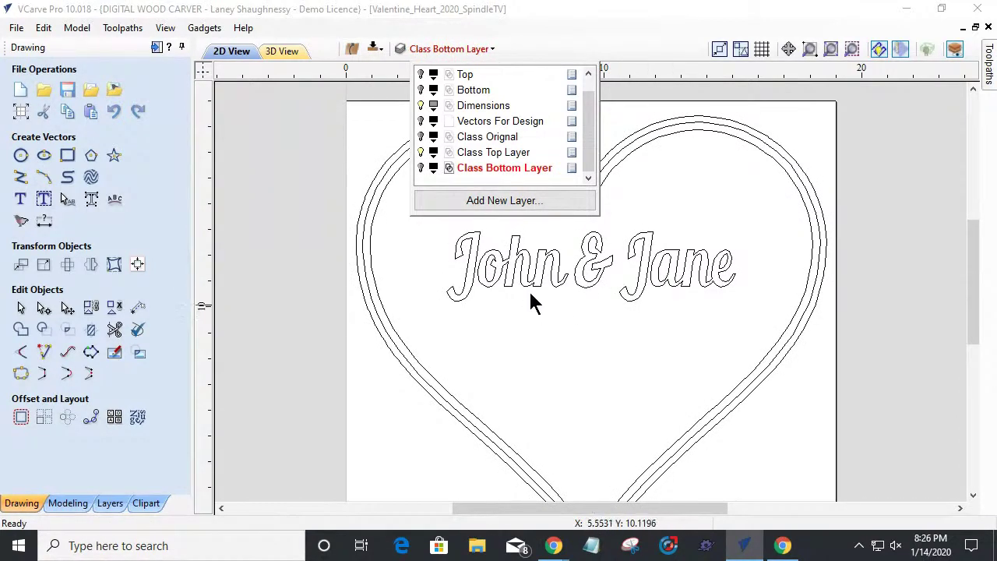
{"action": "left_click", "coordinate": [560, 282]}
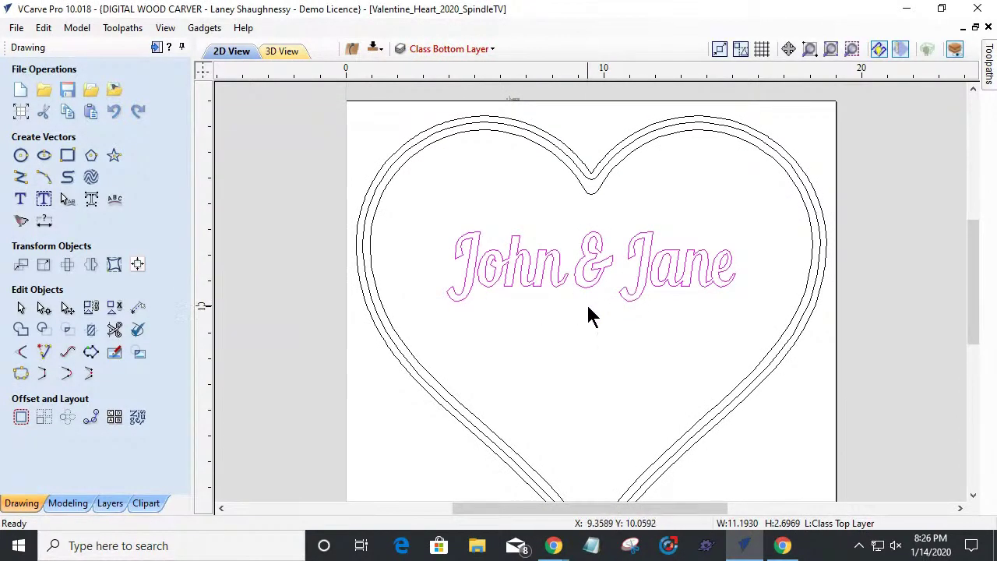
Step: Check the LOVE design on Class Bottom Layer, and return to showing Class Top Layer
{"action": "left_click", "coordinate": [447, 47]}
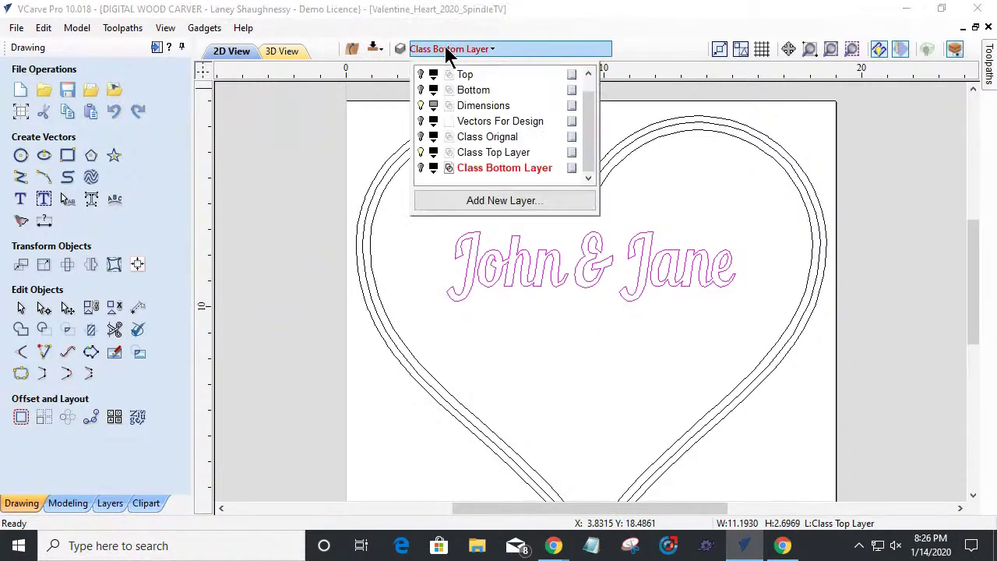
{"action": "left_click", "coordinate": [422, 152]}
{"action": "left_click", "coordinate": [421, 167]}
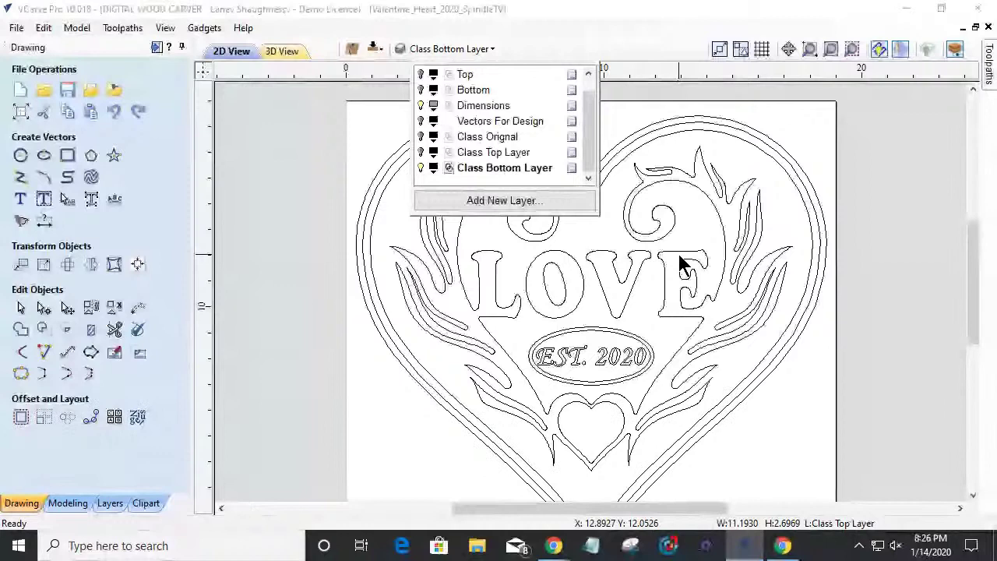
{"action": "left_click", "coordinate": [438, 165]}
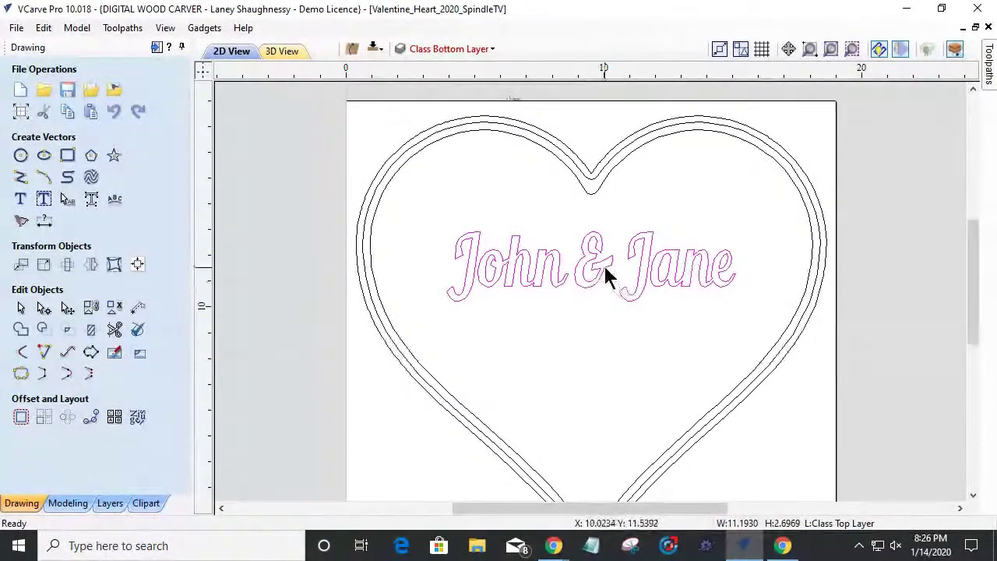
Step: Copy the selected names lettering to Class Bottom Layer
{"action": "right_click", "coordinate": [605, 272]}
{"action": "mouse_move", "coordinate": [699, 452]}
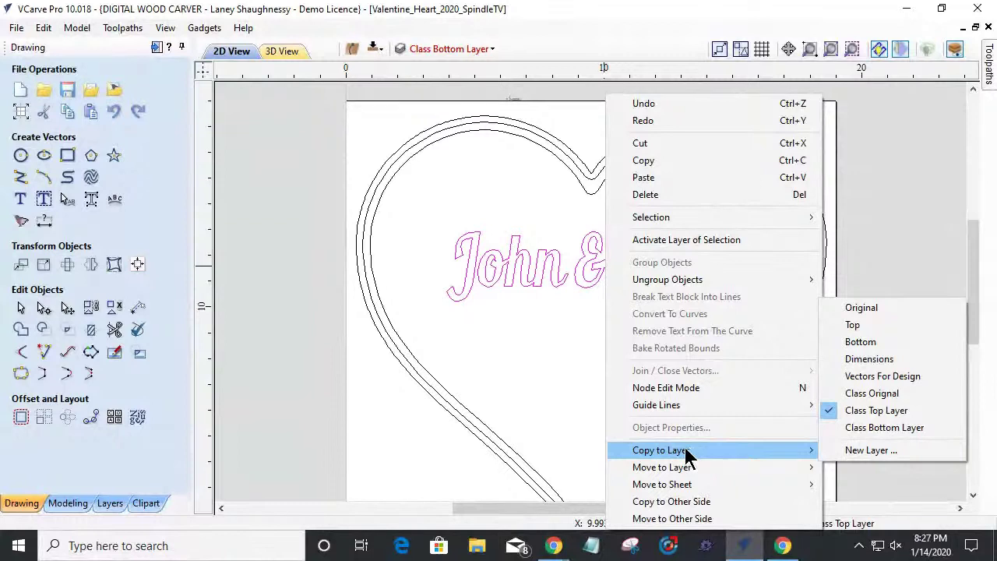
{"action": "left_click", "coordinate": [880, 429]}
{"action": "left_click", "coordinate": [491, 213]}
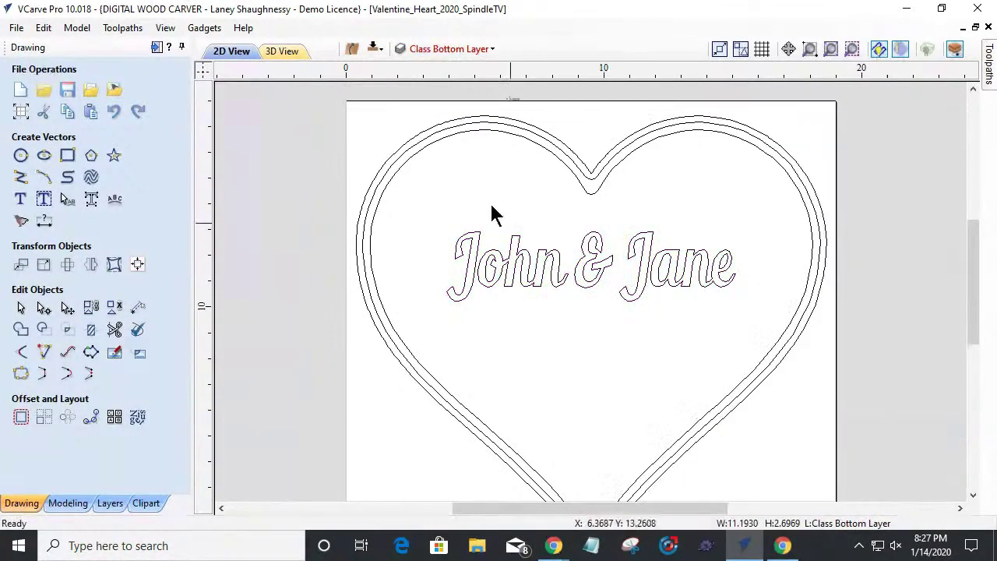
Step: Hide Class Top Layer, show Class Bottom Layer and select the copied names lettering over LOVE
{"action": "left_click", "coordinate": [460, 49]}
{"action": "left_click", "coordinate": [421, 152]}
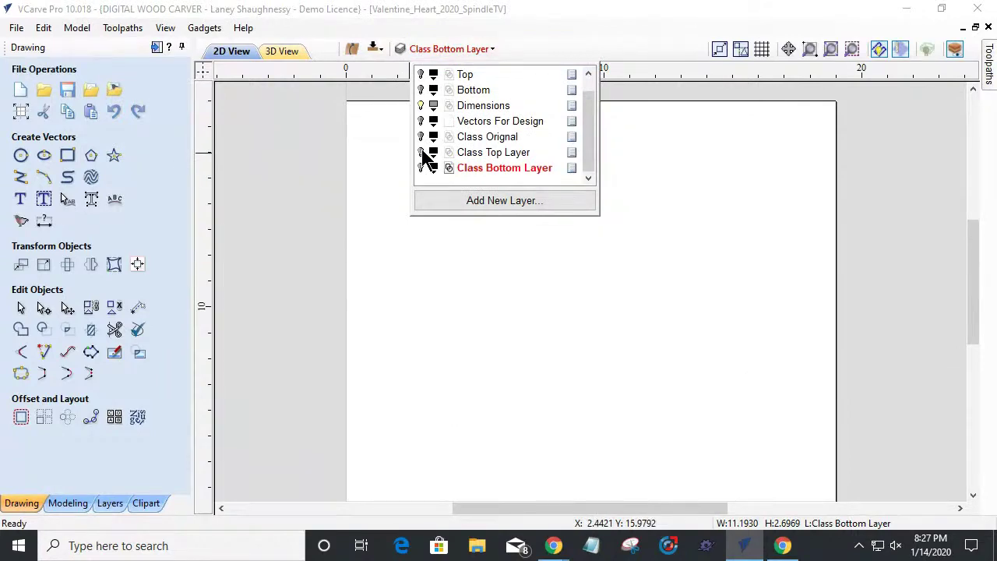
{"action": "left_click", "coordinate": [421, 168]}
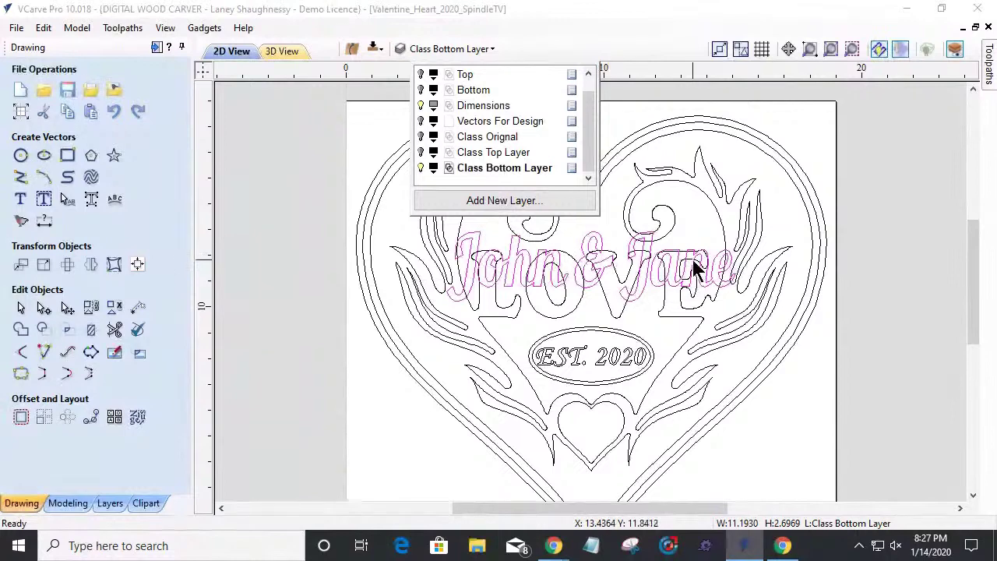
{"action": "scroll", "coordinate": [699, 273], "scroll_direction": "up", "scroll_amount": 2}
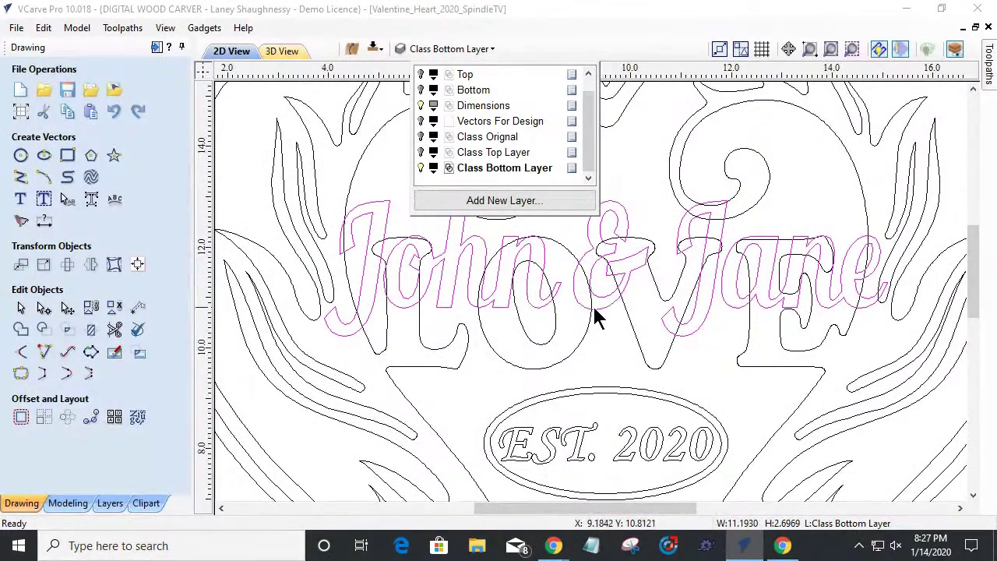
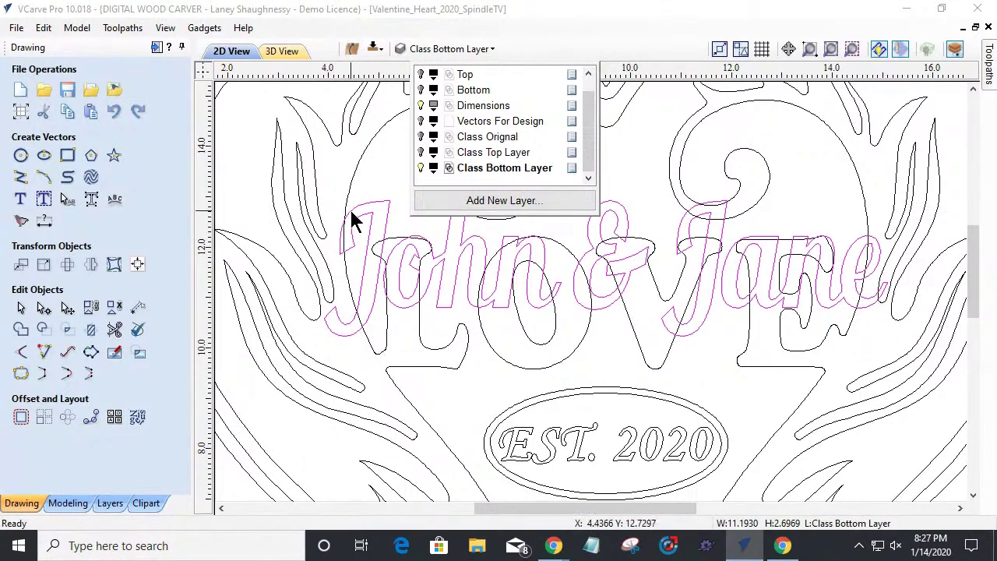
{"action": "left_click", "coordinate": [367, 193]}
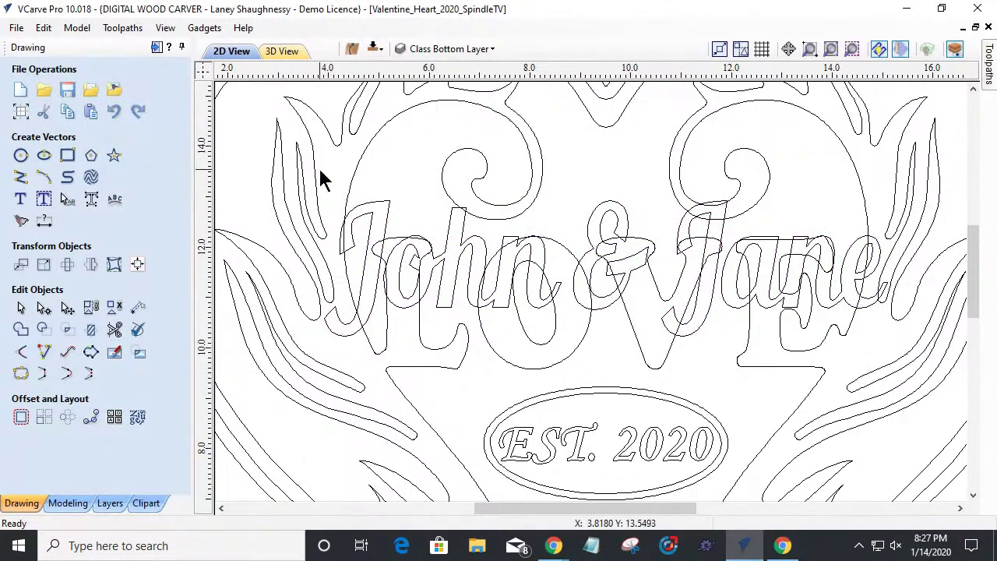
{"action": "left_click", "coordinate": [380, 194]}
{"action": "scroll", "coordinate": [548, 299], "scroll_direction": "down", "scroll_amount": 1}
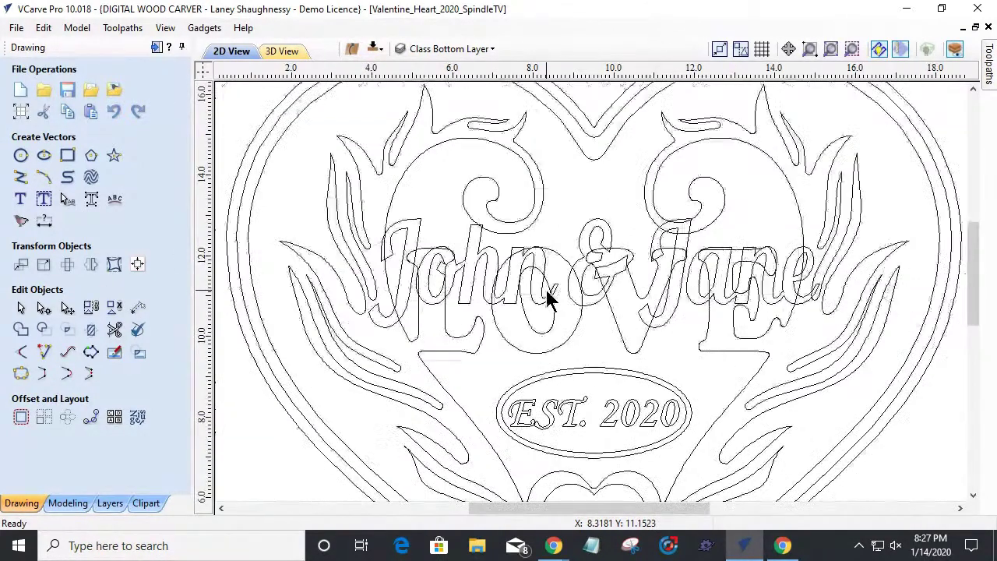
{"action": "left_click", "coordinate": [584, 244]}
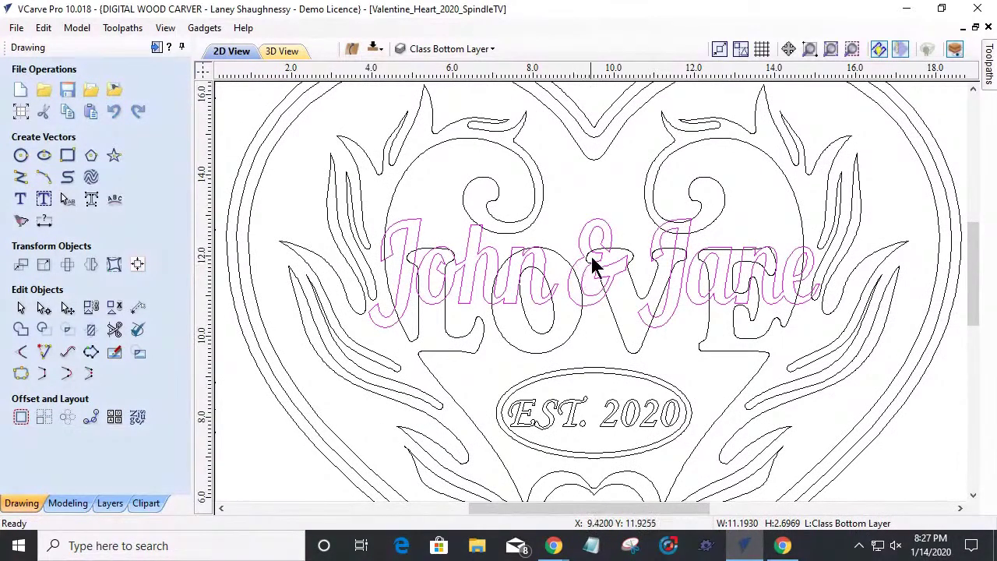
{"action": "scroll", "coordinate": [591, 258], "scroll_direction": "down", "scroll_amount": 1}
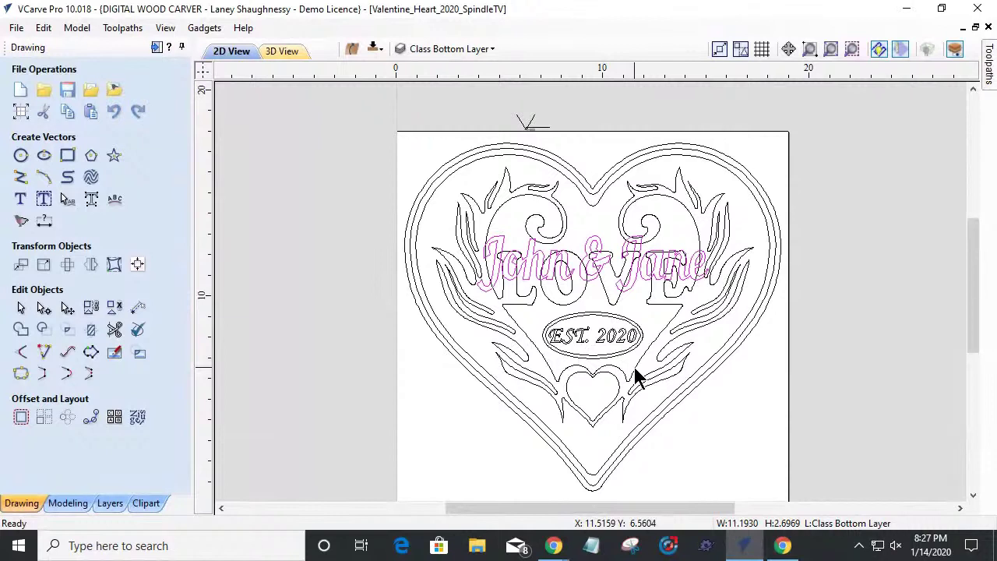
Step: Select the flourishes joined to LOVE and the remaining letter outlines, and group them
{"action": "left_click", "coordinate": [636, 376]}
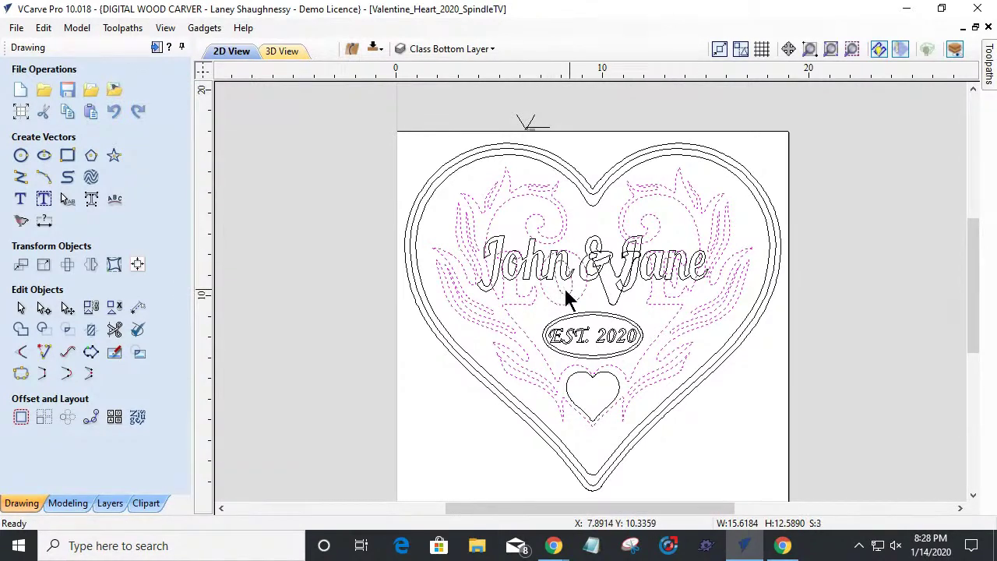
{"action": "left_click", "coordinate": [604, 287], "text": "shift"}
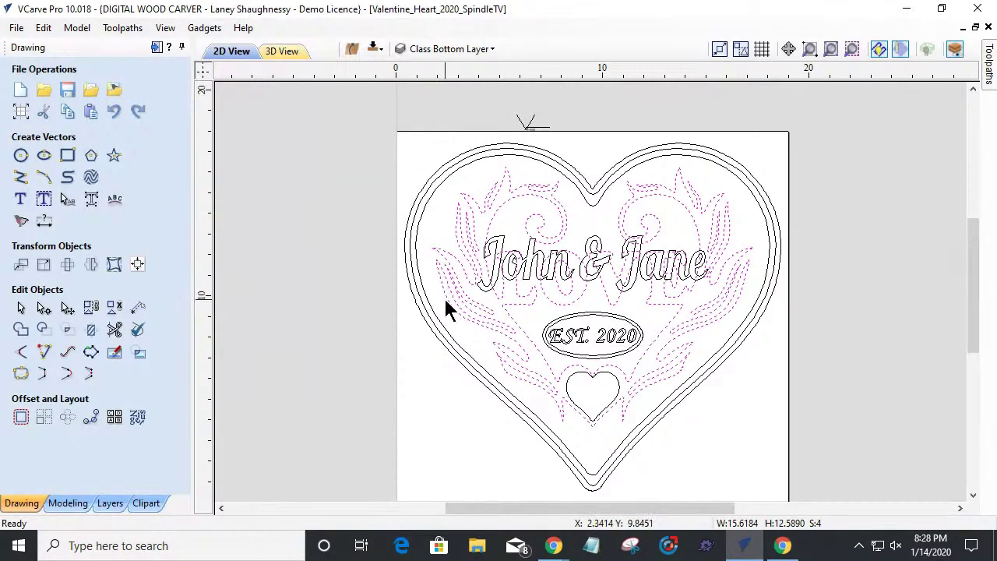
{"action": "left_click", "coordinate": [87, 308]}
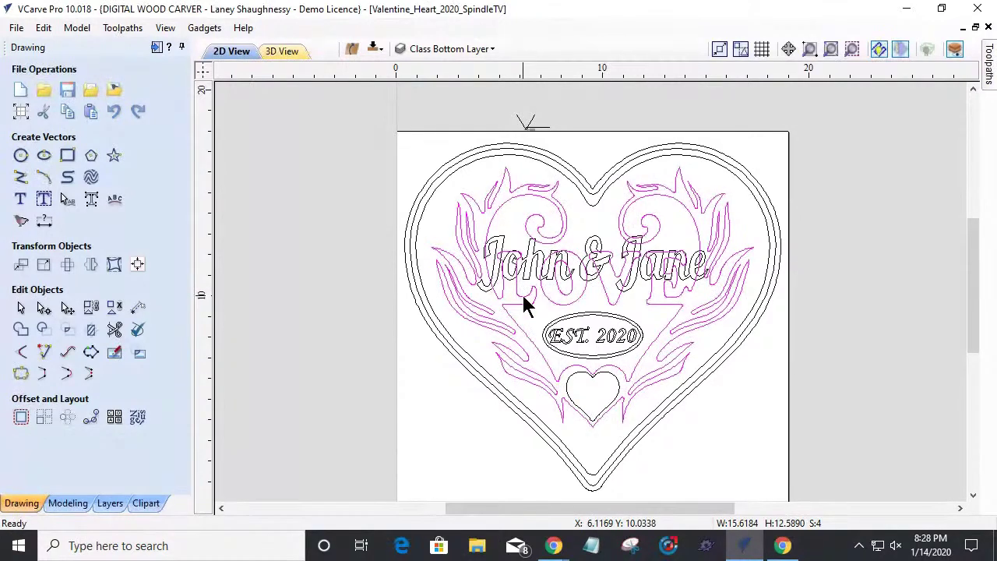
Step: Weld the grouped LOVE design with the names lettering and inspect the merged outline
{"action": "left_click", "coordinate": [634, 285]}
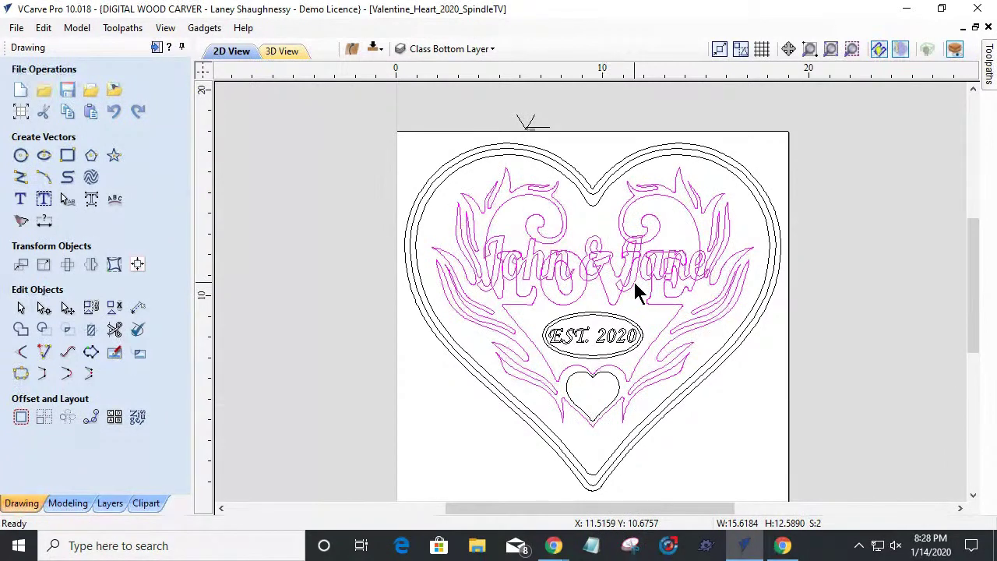
{"action": "left_click", "coordinate": [20, 332]}
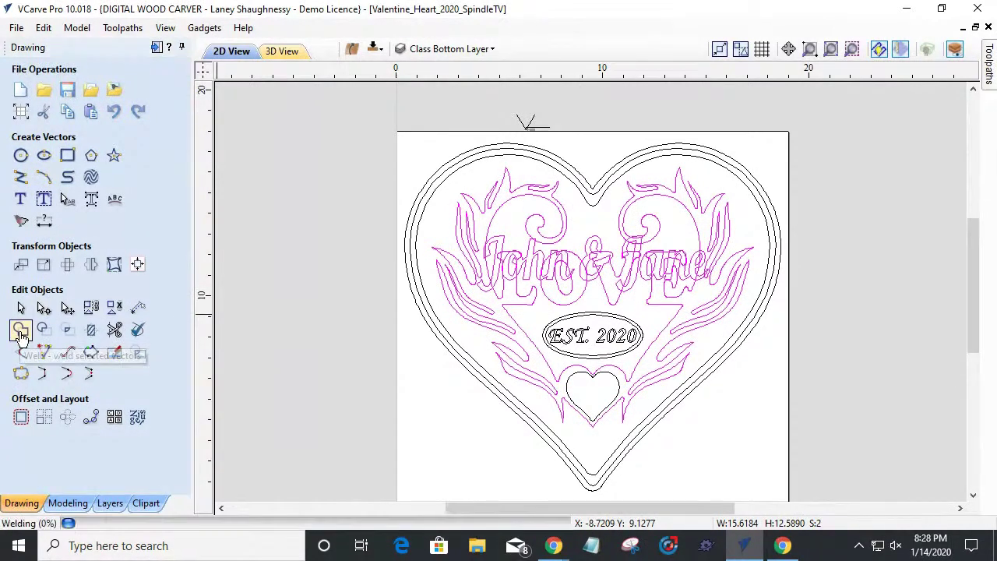
{"action": "scroll", "coordinate": [511, 273], "scroll_direction": "up", "scroll_amount": 5}
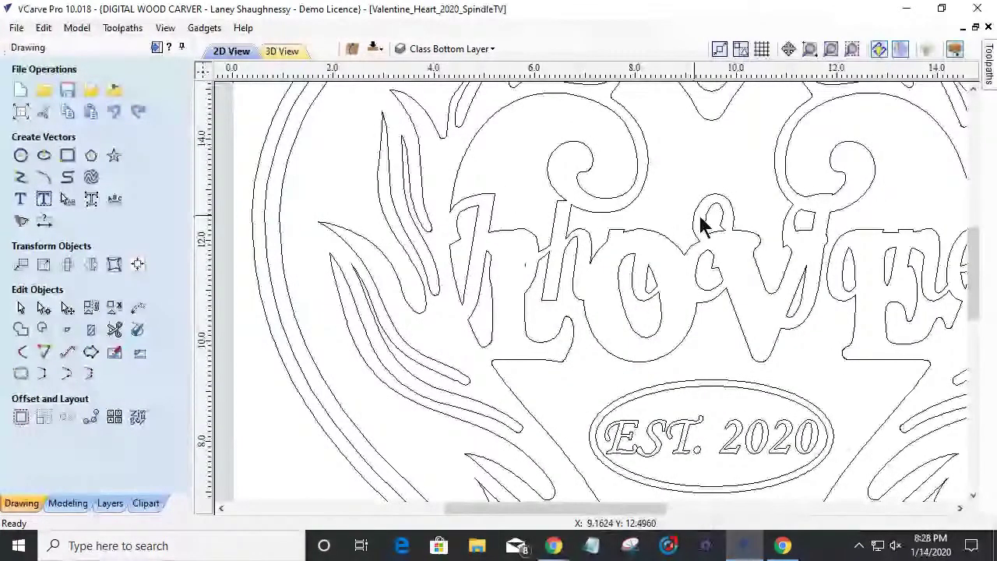
{"action": "scroll", "coordinate": [508, 323], "scroll_direction": "down", "scroll_amount": 5}
{"action": "scroll", "coordinate": [548, 300], "scroll_direction": "up", "scroll_amount": 2}
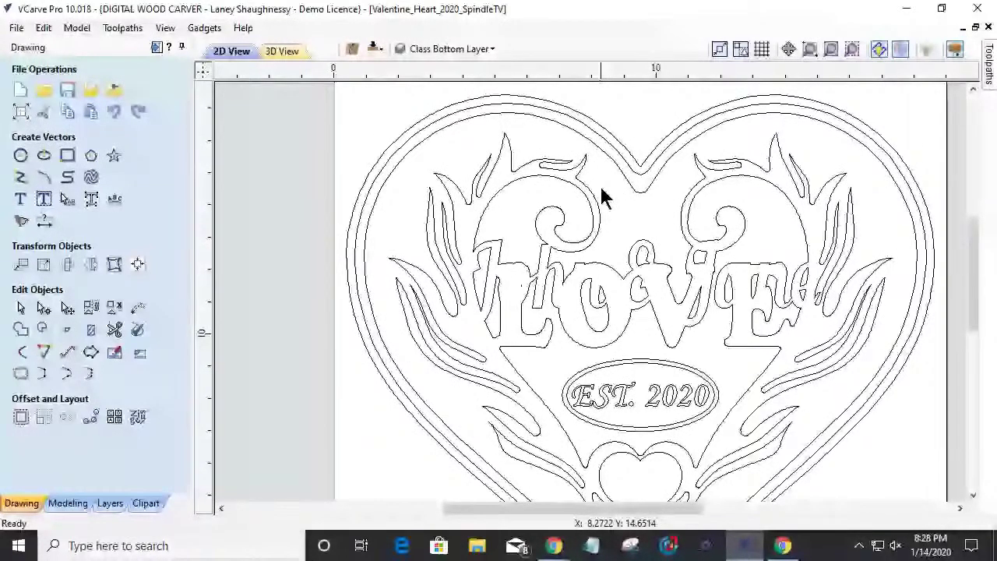
Step: Draw a 0.125 inch diameter circle between the two scrolls above the welded lettering for comparison with the narrow gaps
{"action": "left_click", "coordinate": [20, 155]}
{"action": "left_click", "coordinate": [65, 188]}
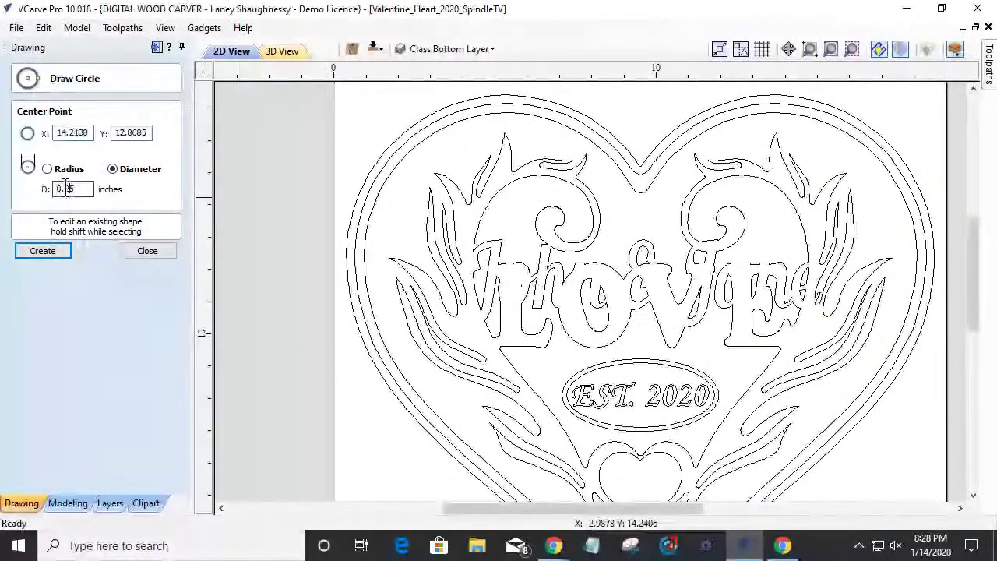
{"action": "type", "text": "1"}
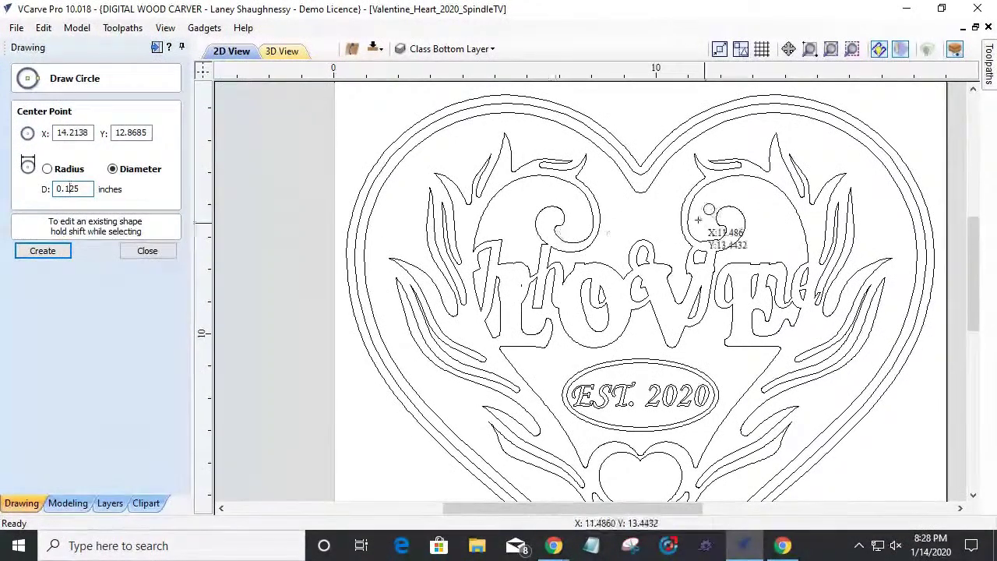
{"action": "left_click", "coordinate": [617, 216]}
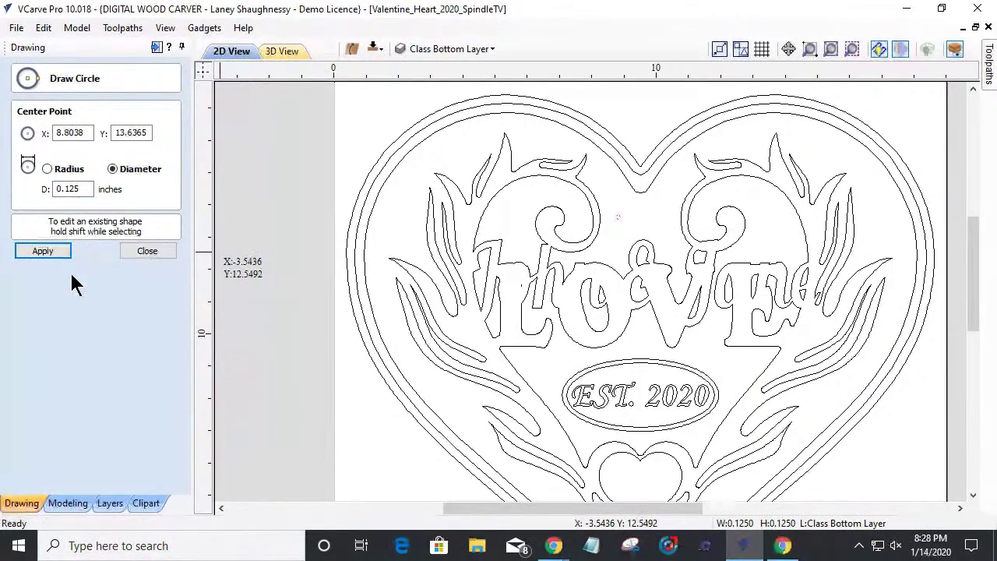
{"action": "left_click", "coordinate": [170, 250]}
{"action": "scroll", "coordinate": [528, 167], "scroll_direction": "up", "scroll_amount": 4}
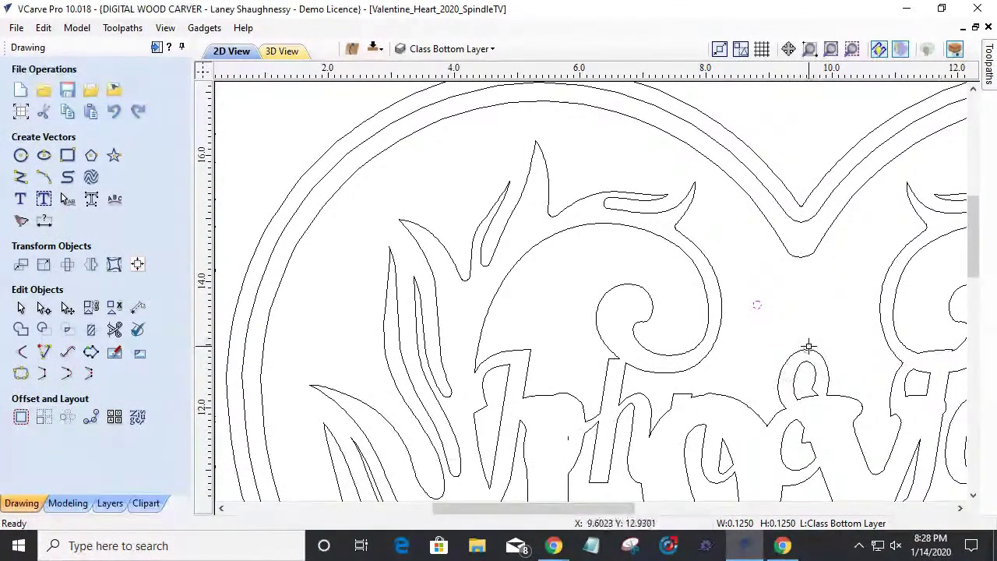
Step: Finish the circle command and move the small test circle up to the space beside the right-hand scroll's tip
{"action": "left_click", "coordinate": [805, 304]}
{"action": "key", "text": "Escape"}
{"action": "left_click_drag", "start_coordinate": [872, 391], "coordinate": [875, 232]}
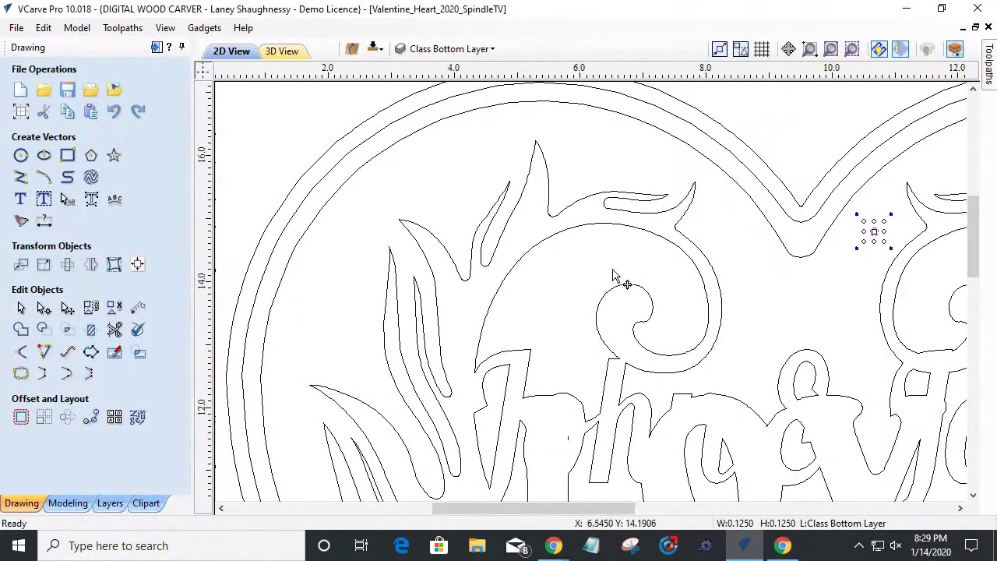
Step: Toggle the visibility of Class Top Layer on and off to compare the names lettering with the welded outline beneath
{"action": "scroll", "coordinate": [613, 274], "scroll_direction": "down", "scroll_amount": 4}
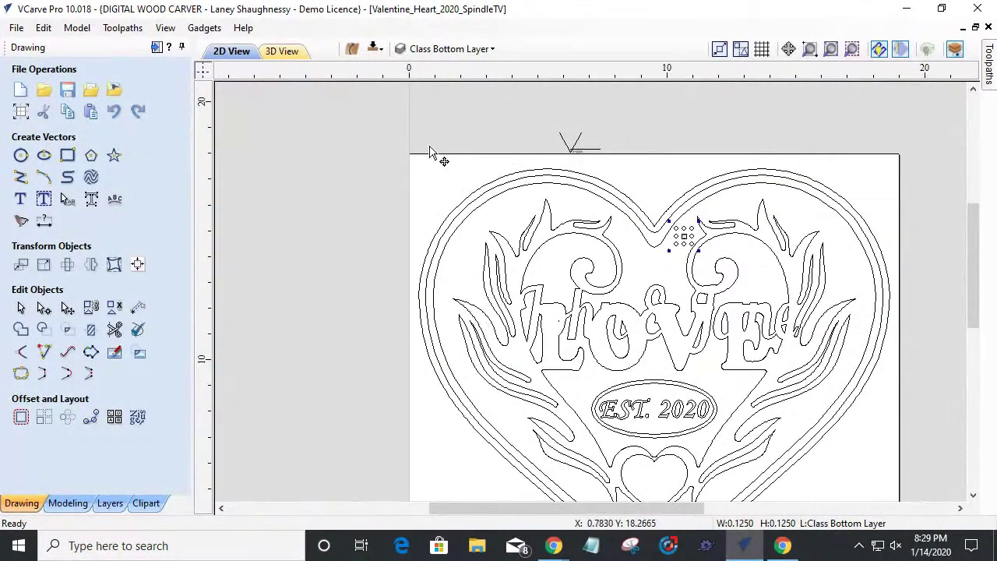
{"action": "left_click", "coordinate": [451, 49]}
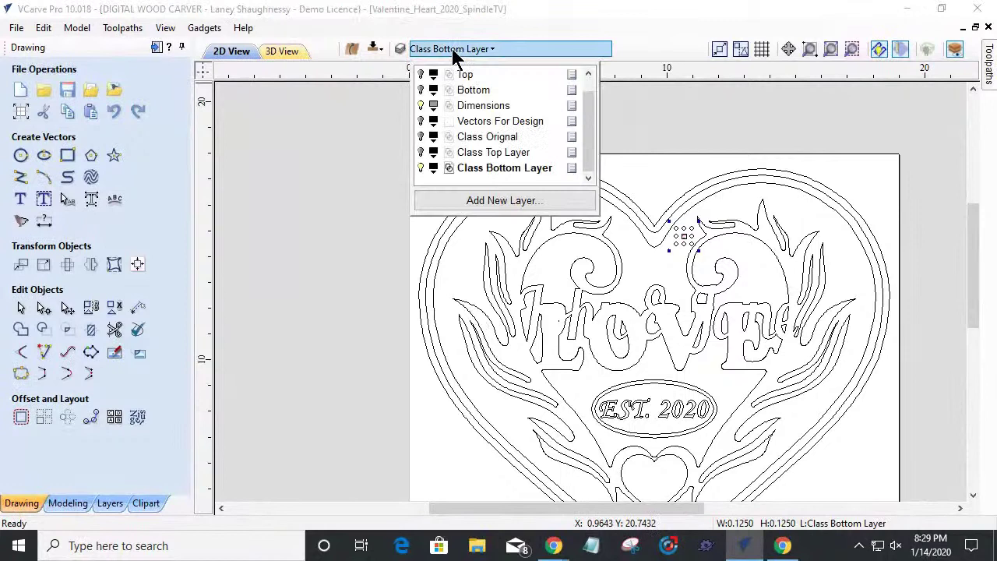
{"action": "left_click", "coordinate": [421, 152]}
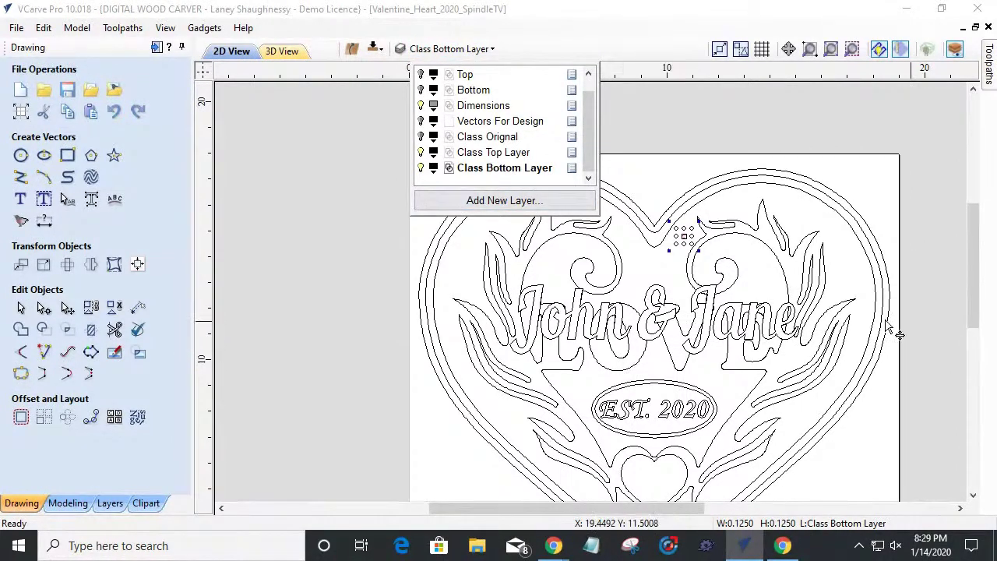
{"action": "left_click", "coordinate": [421, 152]}
{"action": "left_click", "coordinate": [420, 152]}
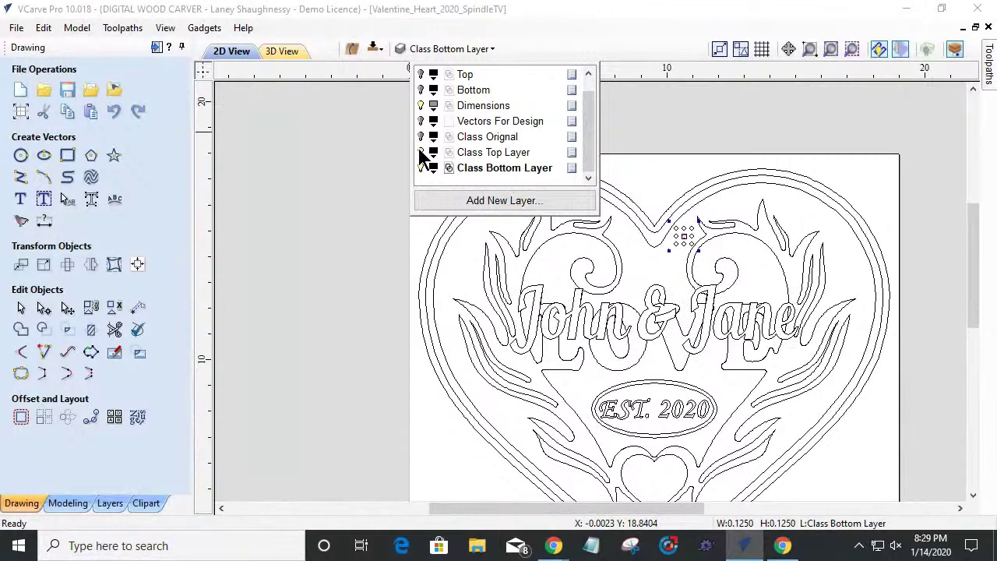
{"action": "left_click", "coordinate": [421, 152]}
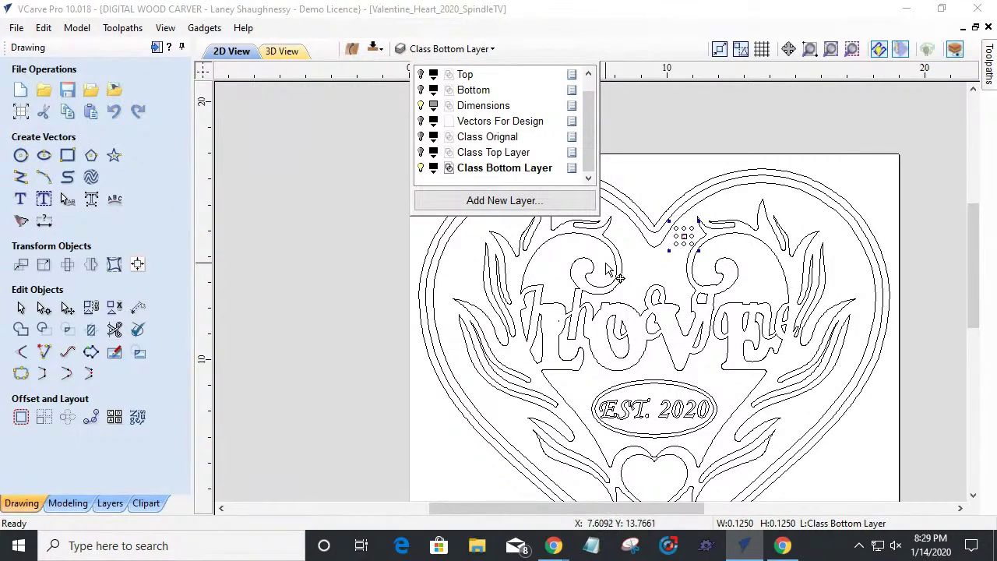
Step: Delete the small test circle beside the right-hand scroll and look closely at the welded lettering
{"action": "left_click", "coordinate": [685, 234]}
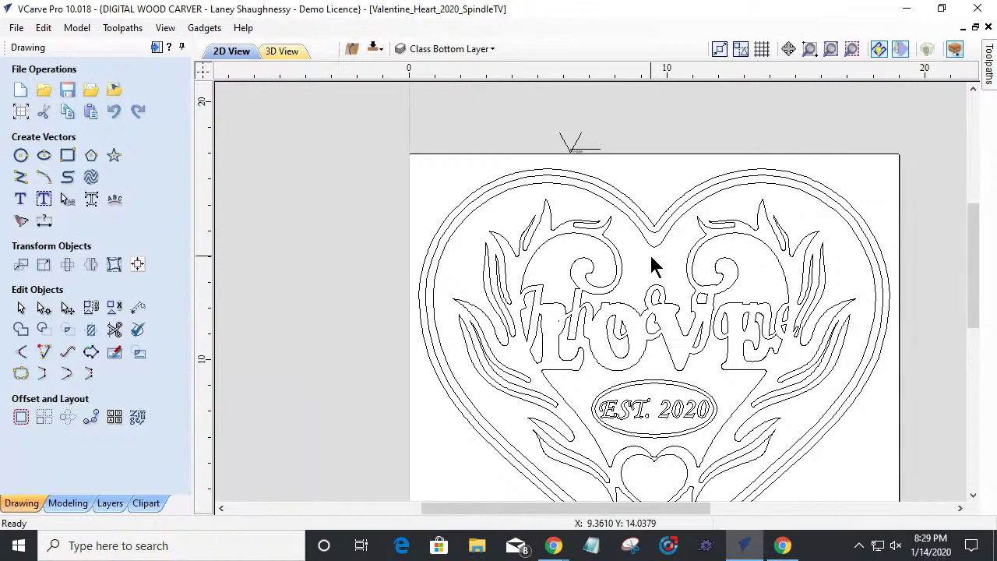
{"action": "scroll", "coordinate": [650, 263], "scroll_direction": "down", "scroll_amount": 2}
{"action": "scroll", "coordinate": [653, 287], "scroll_direction": "up", "scroll_amount": 3}
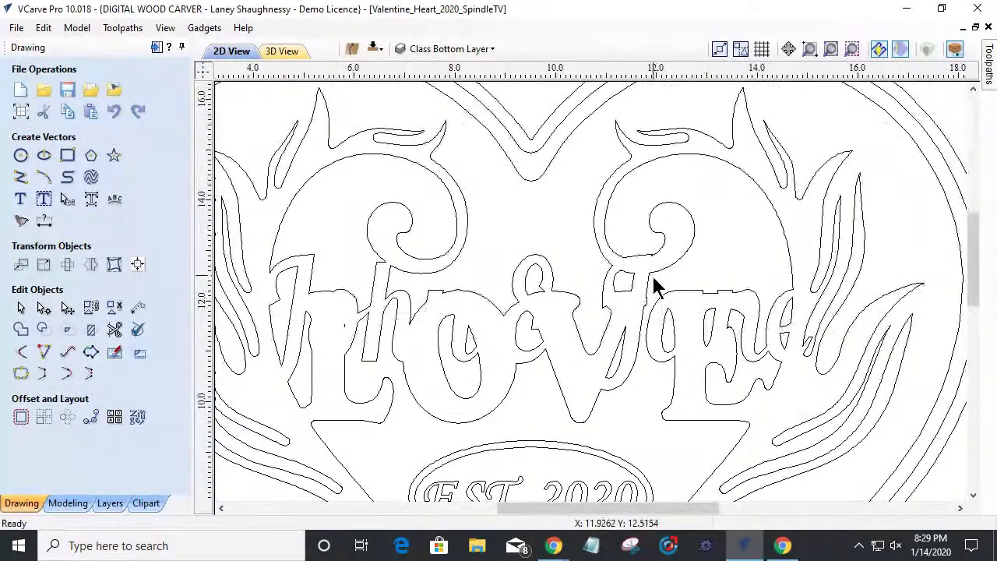
{"action": "scroll", "coordinate": [617, 294], "scroll_direction": "down", "scroll_amount": 1}
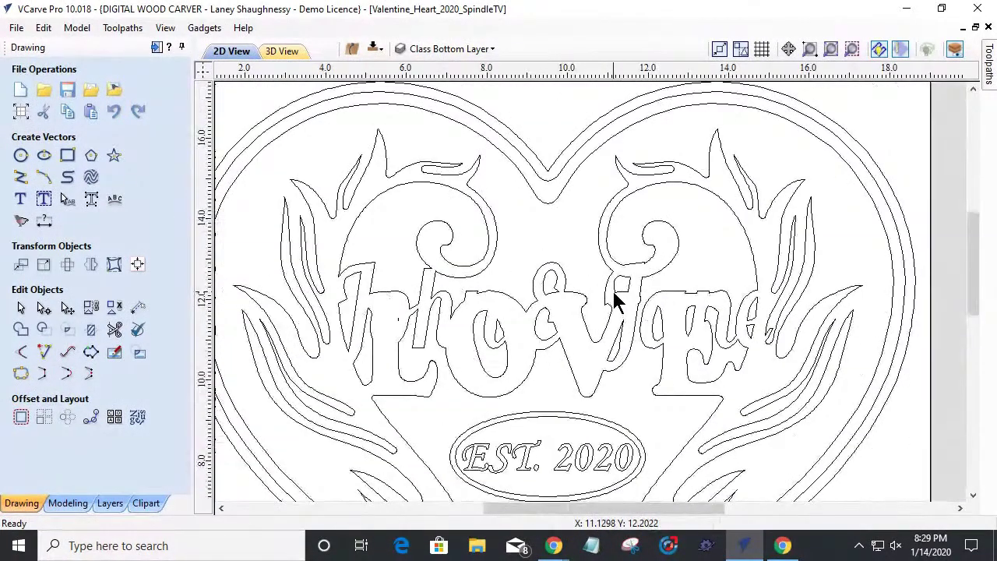
Step: Examine the welded design by selecting its outer flourish contour and the left scroll contour, clearing the selection after each
{"action": "left_click", "coordinate": [564, 276]}
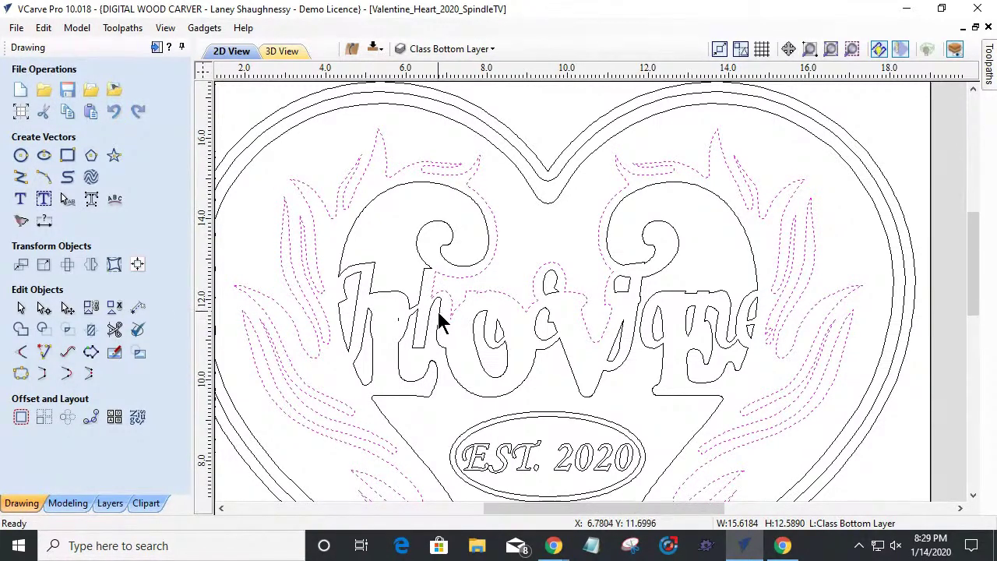
{"action": "scroll", "coordinate": [441, 307], "scroll_direction": "down", "scroll_amount": 4}
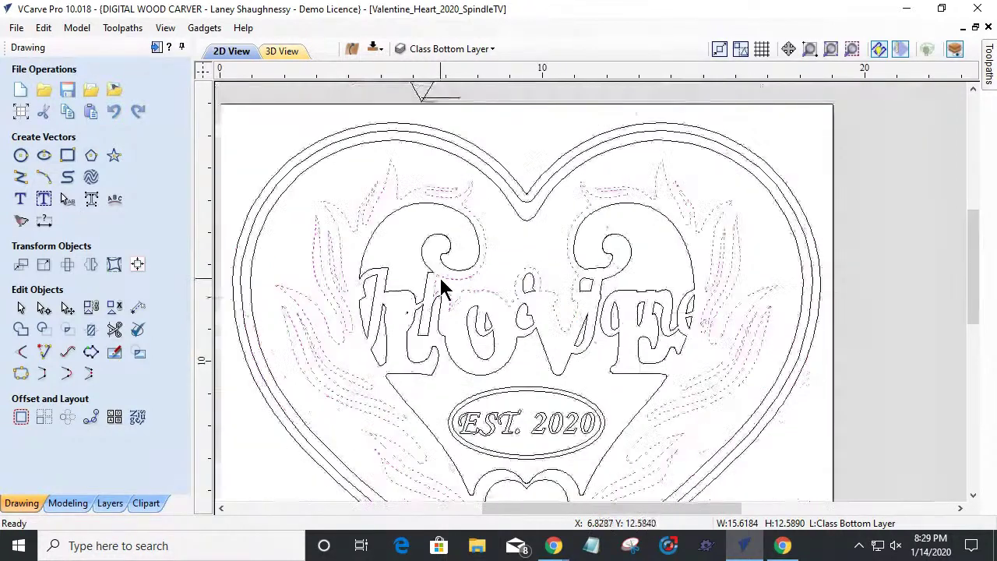
{"action": "left_click", "coordinate": [418, 350]}
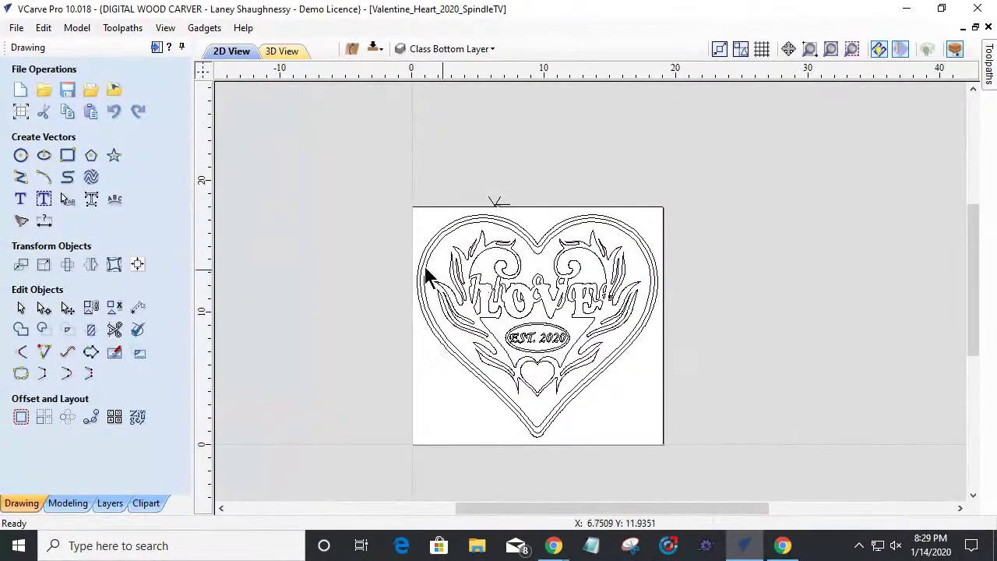
{"action": "scroll", "coordinate": [467, 285], "scroll_direction": "up", "scroll_amount": 3}
{"action": "left_click", "coordinate": [497, 274]}
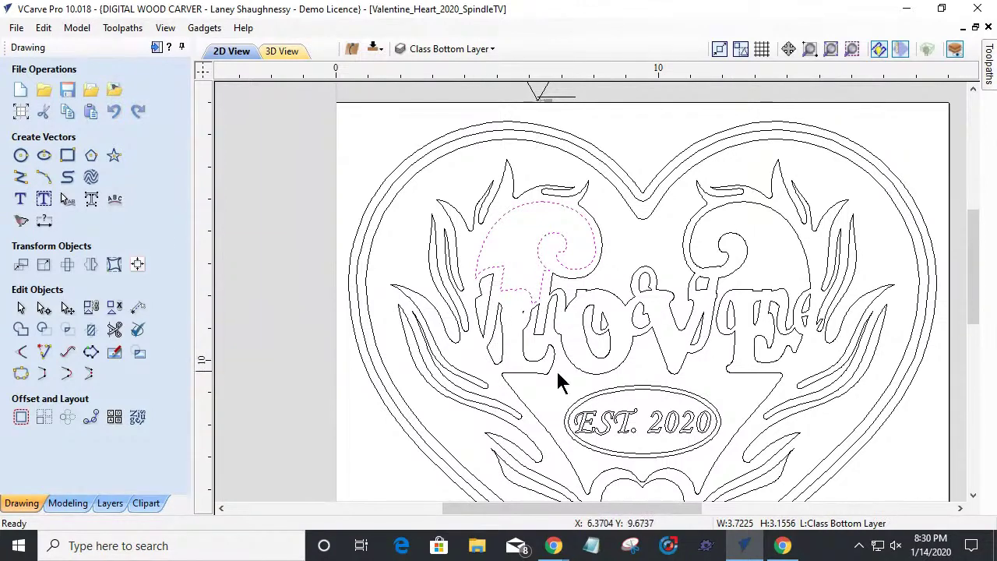
{"action": "scroll", "coordinate": [448, 292], "scroll_direction": "down", "scroll_amount": 2}
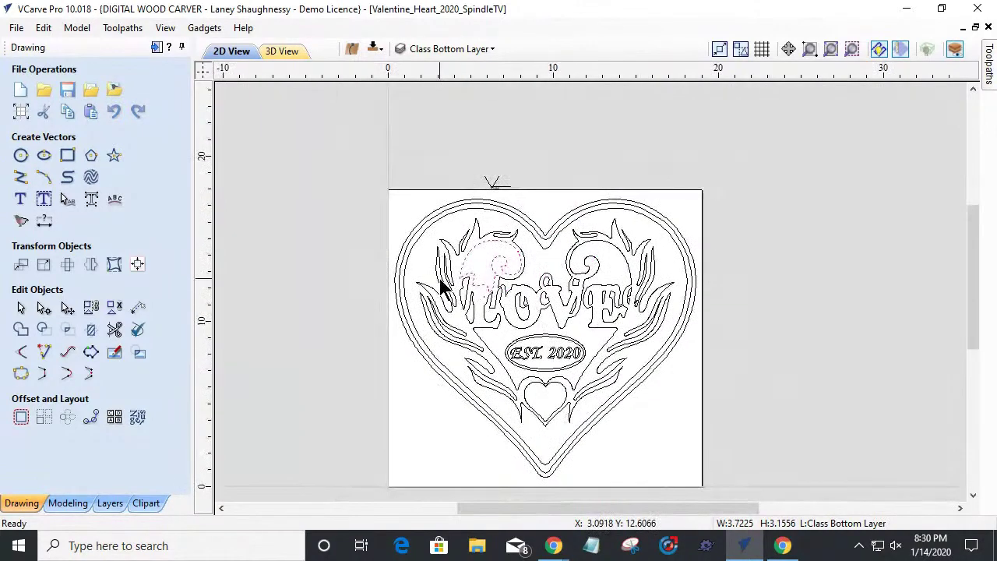
{"action": "left_click", "coordinate": [398, 295]}
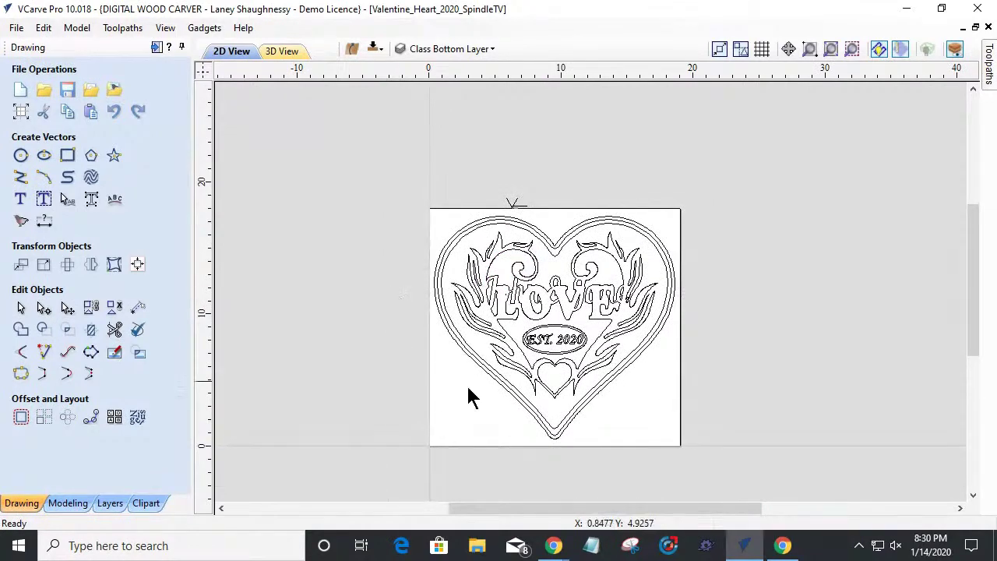
{"action": "scroll", "coordinate": [612, 376], "scroll_direction": "up", "scroll_amount": 1}
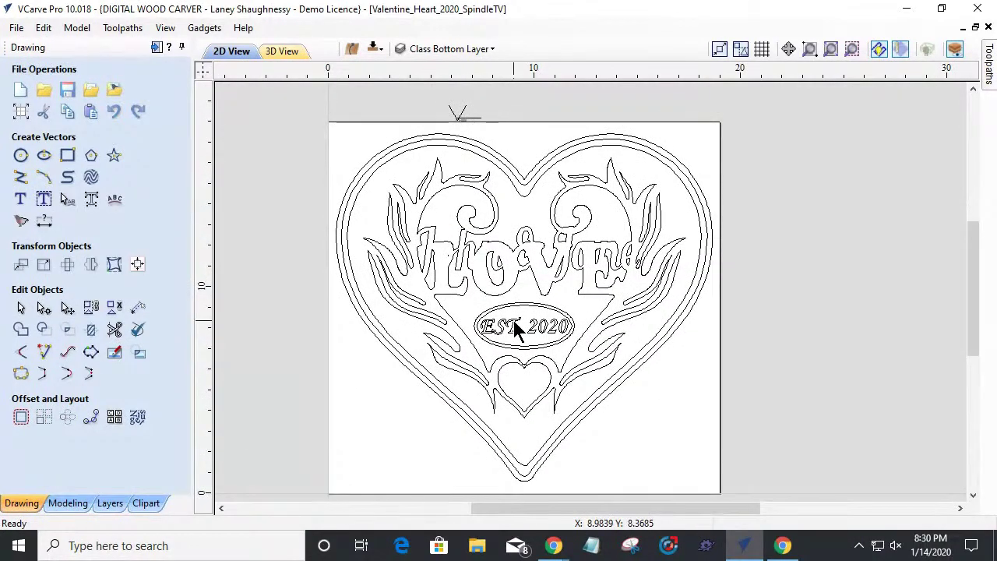
{"action": "scroll", "coordinate": [514, 327], "scroll_direction": "up", "scroll_amount": 2}
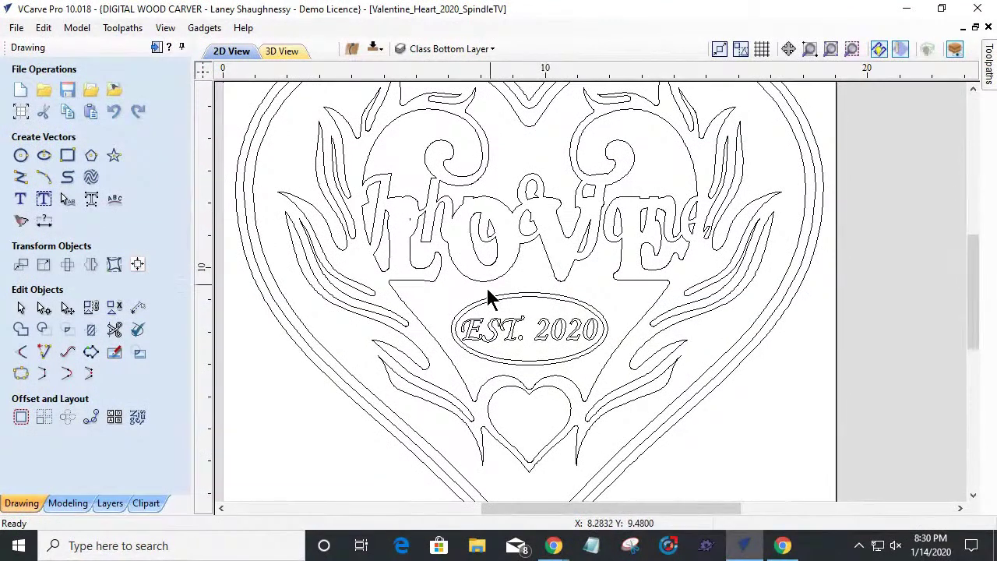
Step: Select the EST. 2020 text with its two ovals, and view Class Top Layer in place of Class Bottom Layer
{"action": "left_click_drag", "start_coordinate": [578, 341], "coordinate": [477, 308]}
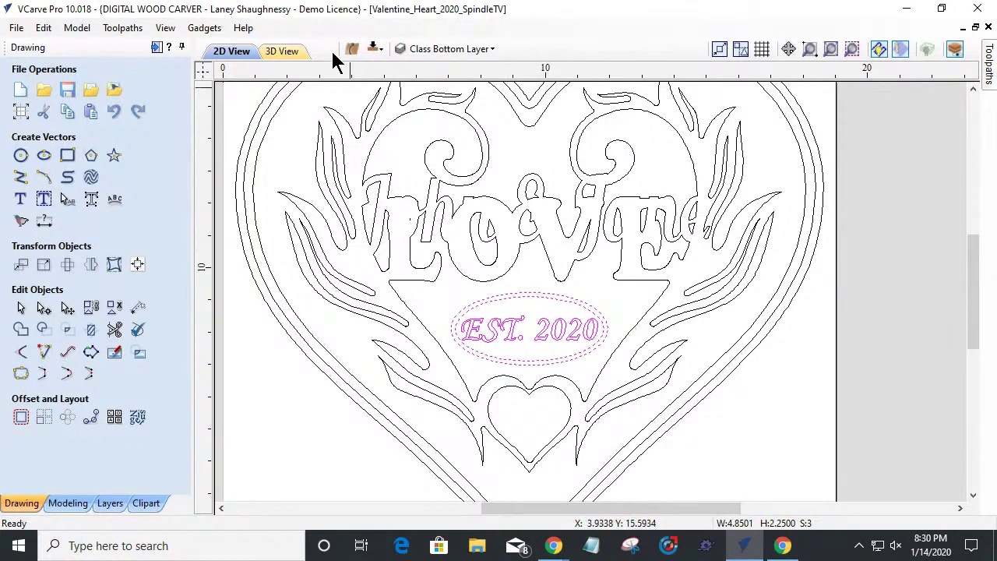
{"action": "left_click", "coordinate": [437, 48]}
{"action": "left_click", "coordinate": [421, 169]}
{"action": "left_click", "coordinate": [421, 152]}
{"action": "scroll", "coordinate": [478, 256], "scroll_direction": "down", "scroll_amount": 4}
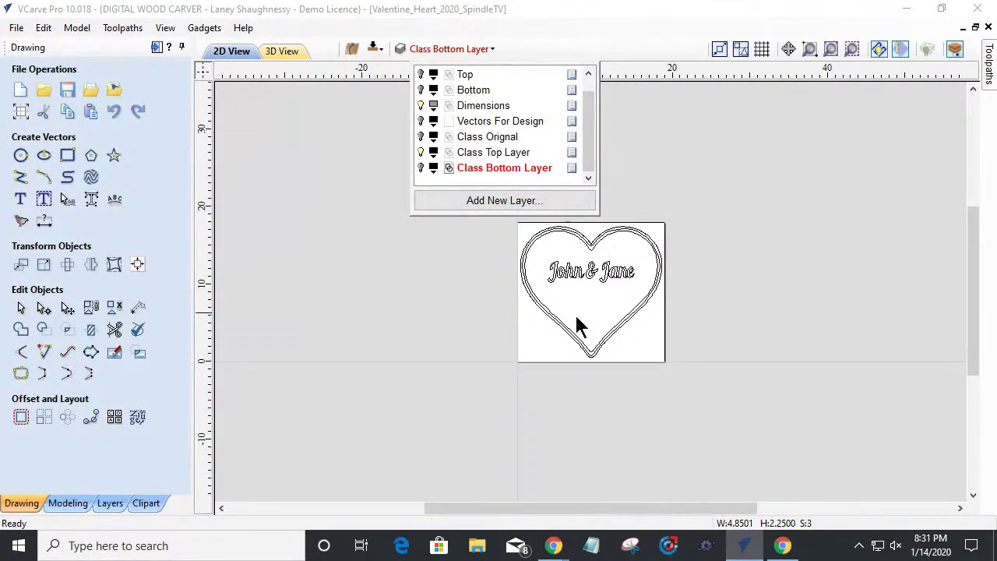
{"action": "scroll", "coordinate": [576, 325], "scroll_direction": "up", "scroll_amount": 2}
{"action": "scroll", "coordinate": [593, 326], "scroll_direction": "up", "scroll_amount": 1}
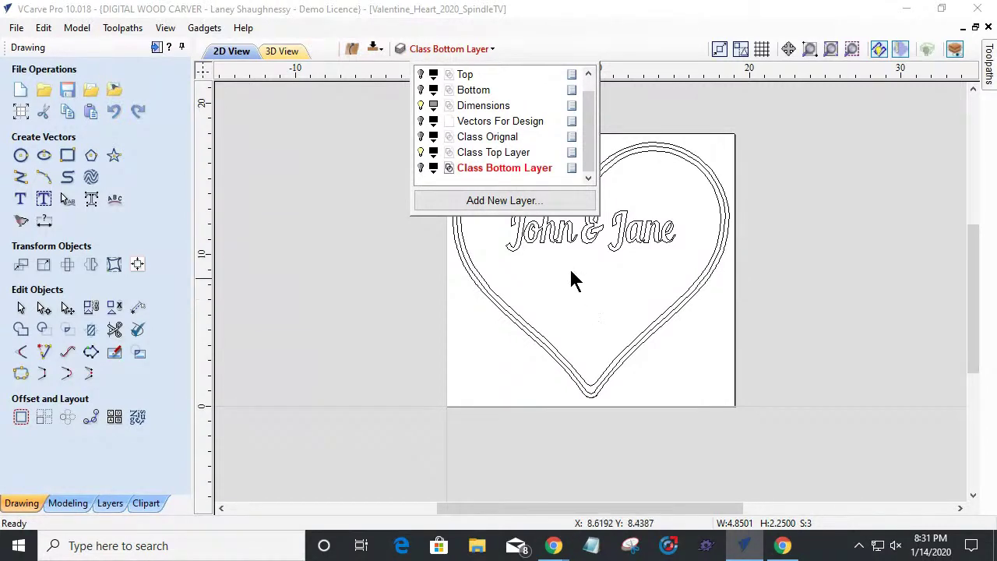
Step: Return the view from Class Top Layer to Class Bottom Layer and clear the selection
{"action": "left_click", "coordinate": [421, 169]}
{"action": "scroll", "coordinate": [575, 290], "scroll_direction": "up", "scroll_amount": 5}
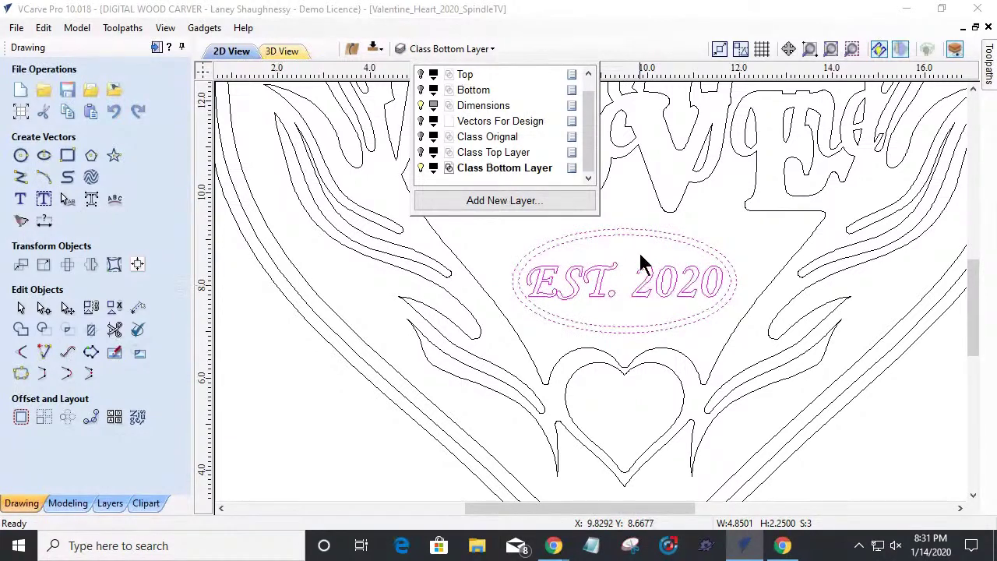
{"action": "left_click", "coordinate": [627, 215]}
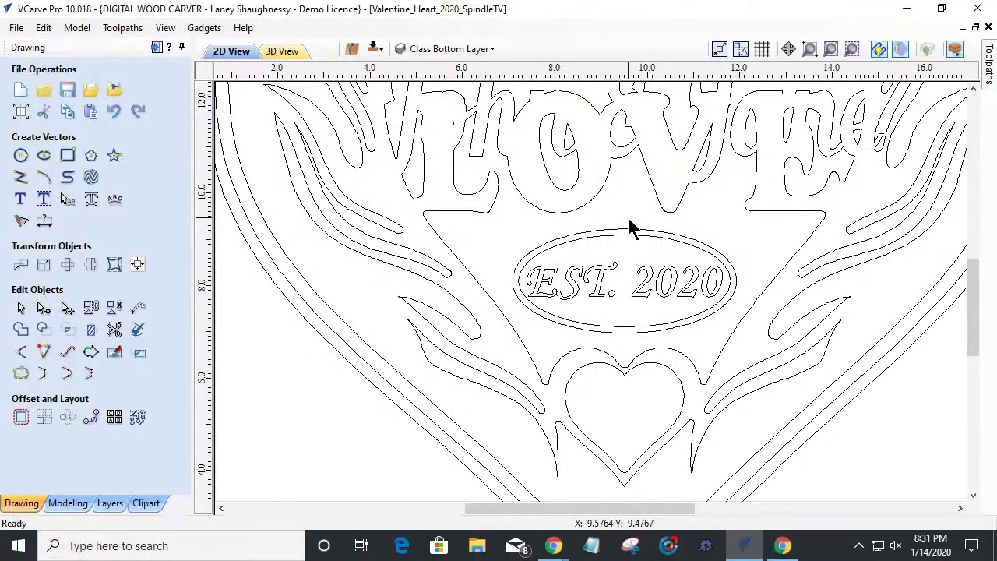
Step: Delete the two concentric ovals around the EST. 2020 text
{"action": "left_click", "coordinate": [643, 280]}
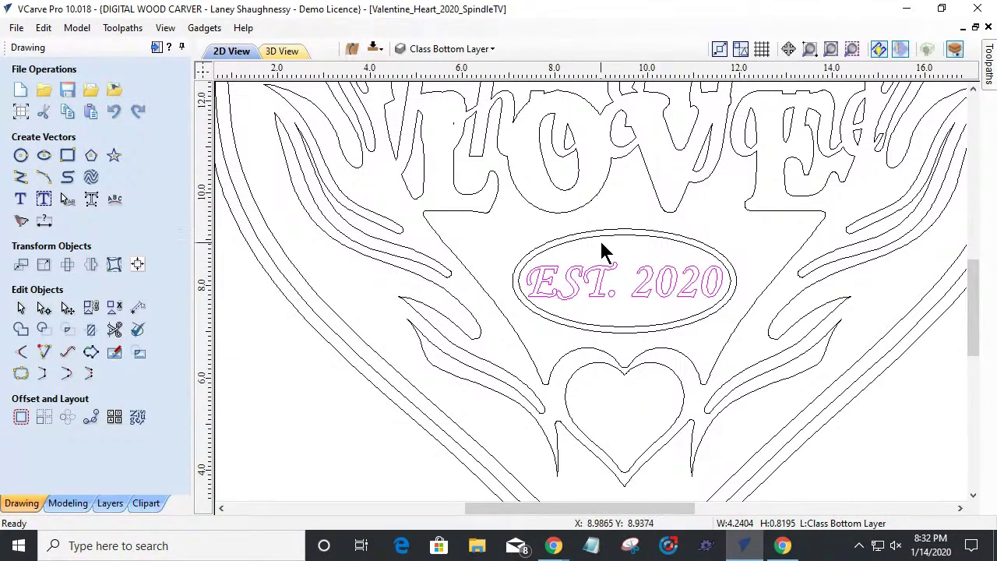
{"action": "left_click", "coordinate": [542, 248]}
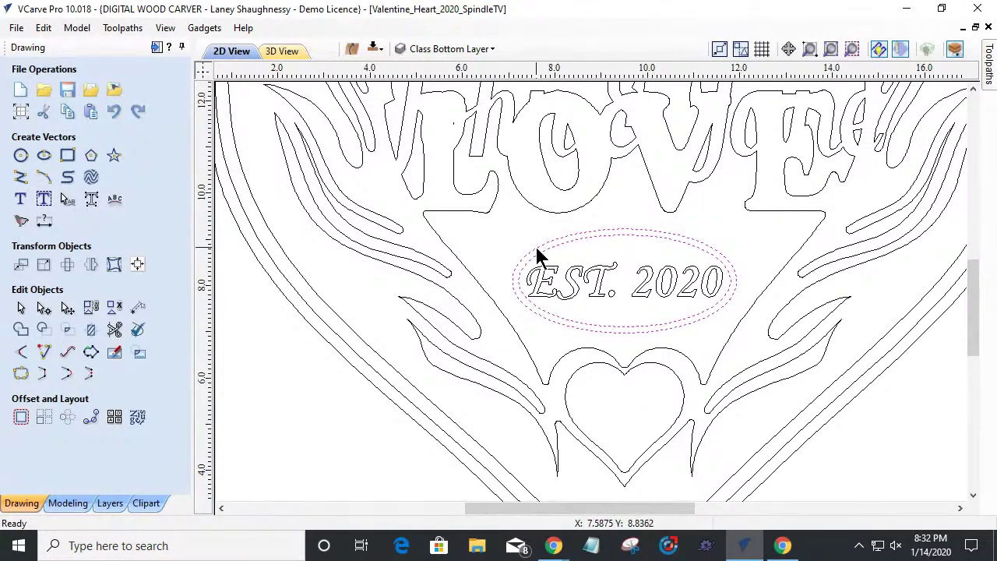
{"action": "key", "text": "Delete"}
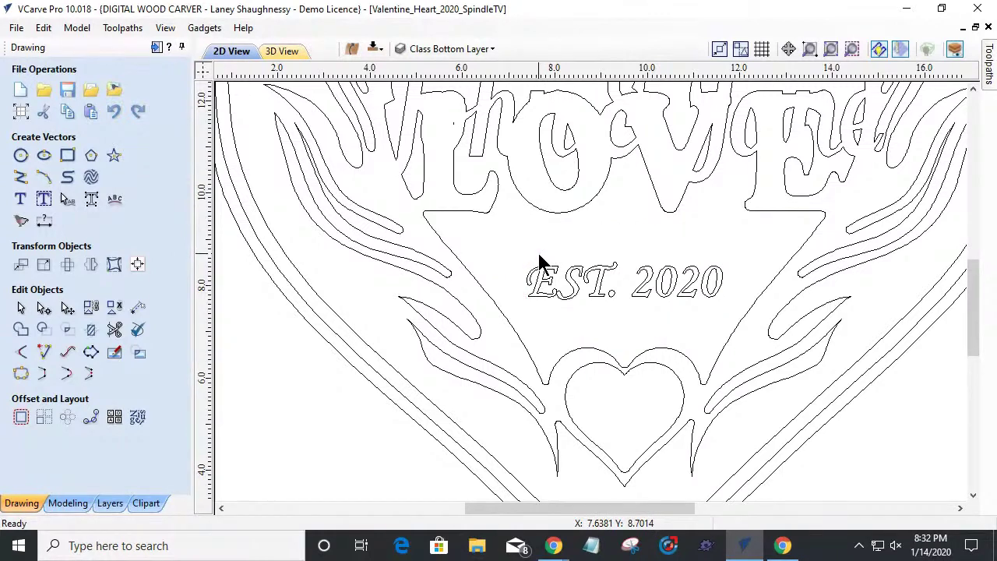
Step: Select the EST. 2020 text, view Class Top Layer alone, and switch the display back to Class Bottom Layer
{"action": "left_click", "coordinate": [594, 294]}
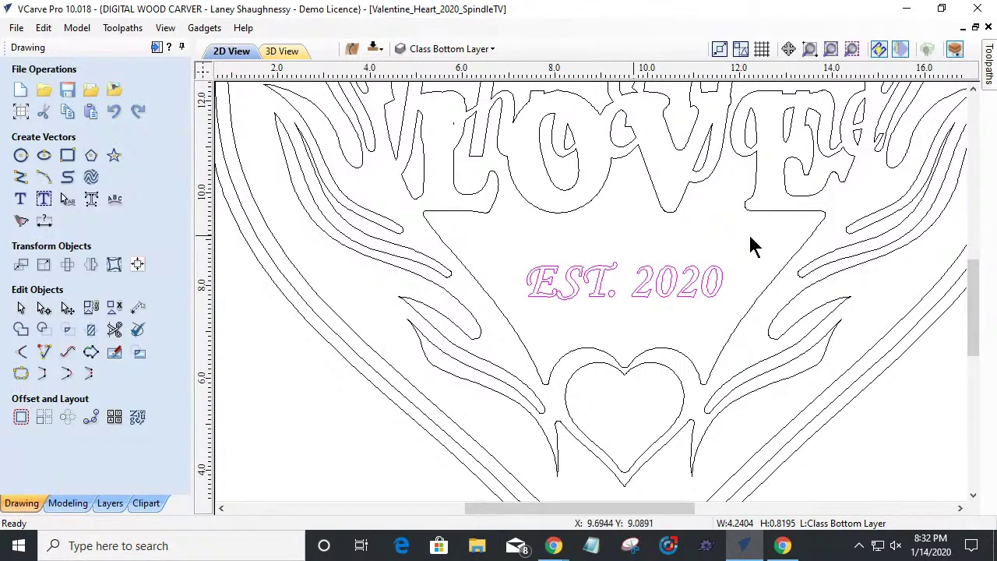
{"action": "left_click", "coordinate": [423, 50]}
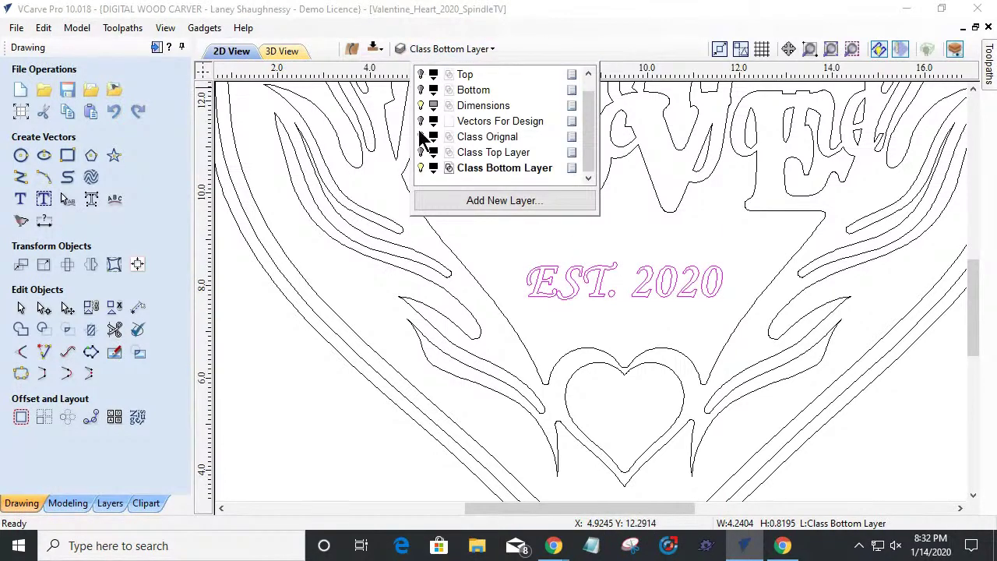
{"action": "left_click", "coordinate": [421, 168]}
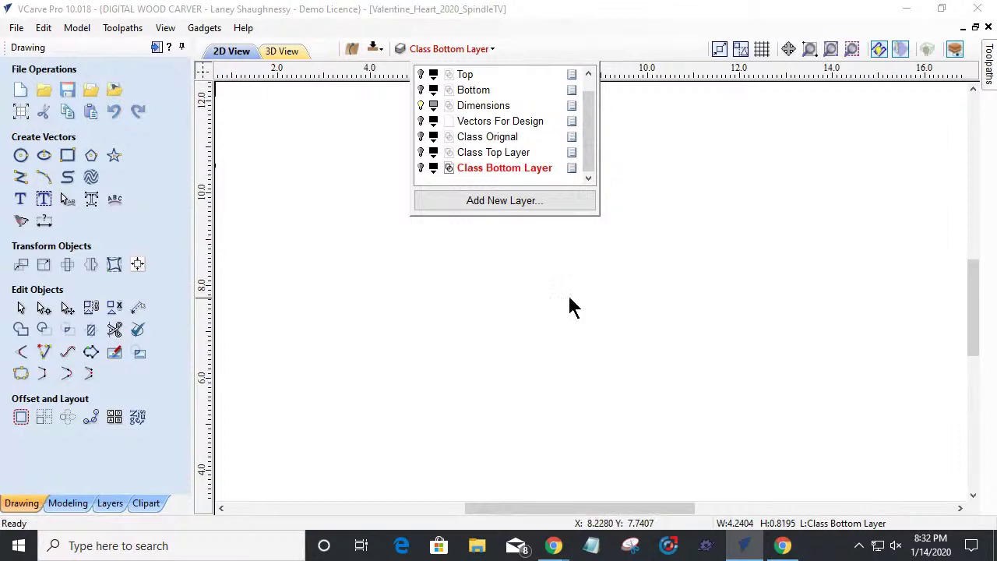
{"action": "left_click", "coordinate": [421, 153]}
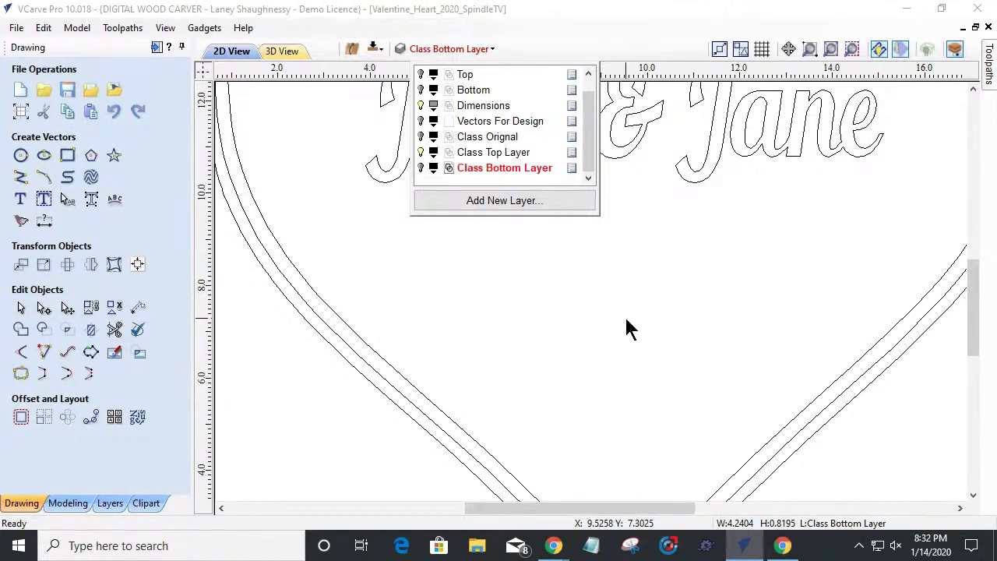
{"action": "left_click", "coordinate": [422, 153]}
{"action": "left_click", "coordinate": [422, 168]}
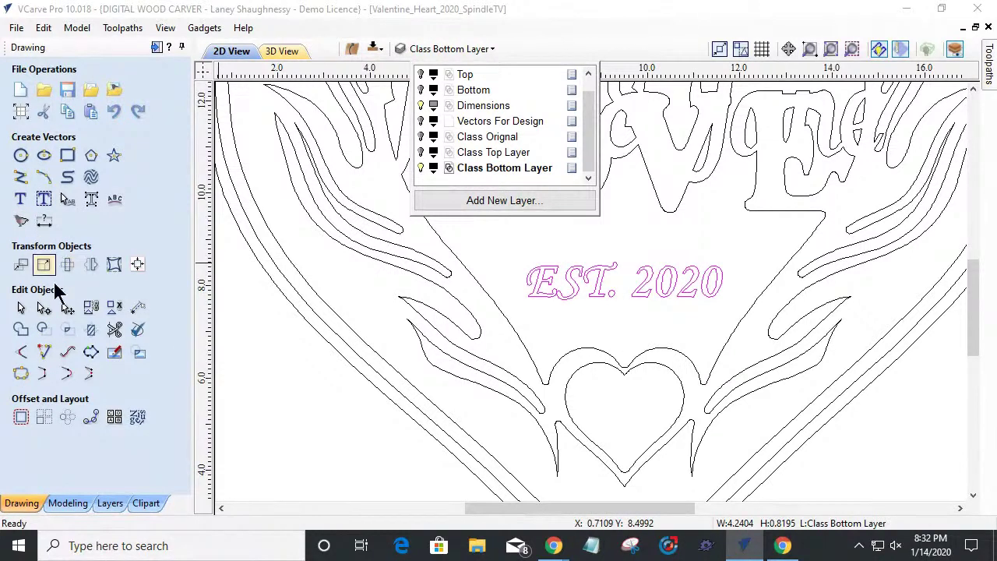
Step: Try a rubber band vector boundary offset 0.125 inches around the EST. 2020 text, and undo back to the double oval
{"action": "left_click", "coordinate": [91, 356]}
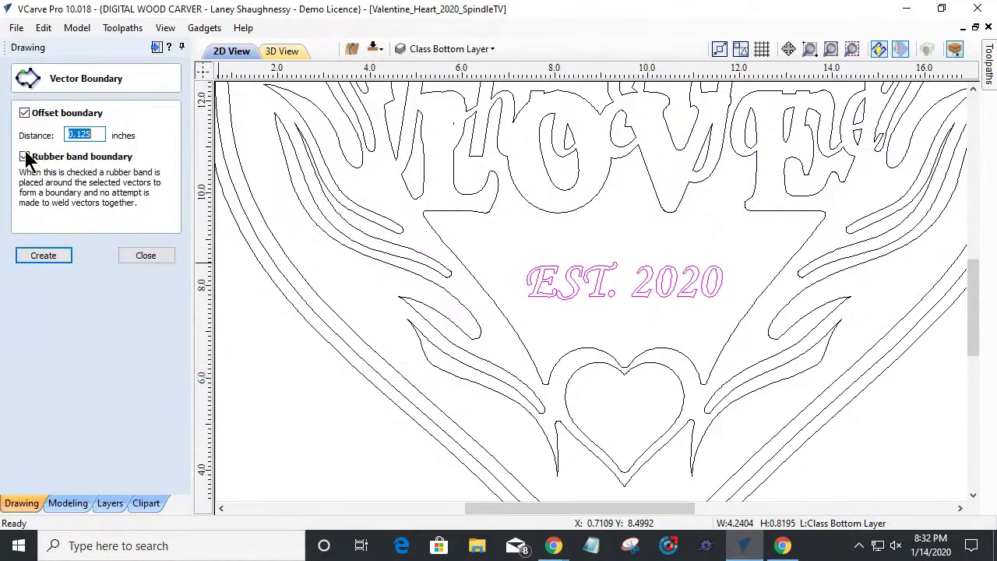
{"action": "left_click", "coordinate": [44, 256]}
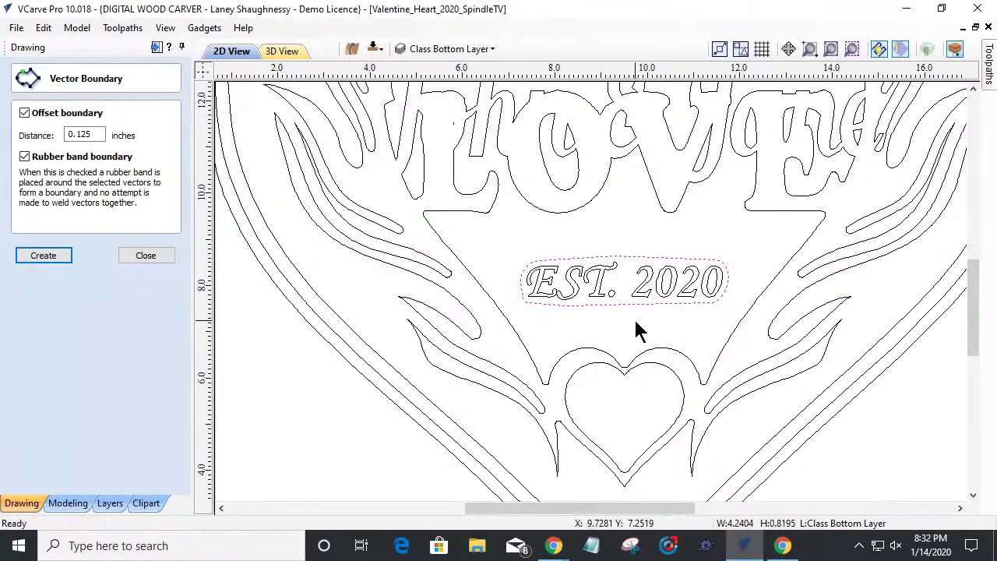
{"action": "key", "text": "Delete"}
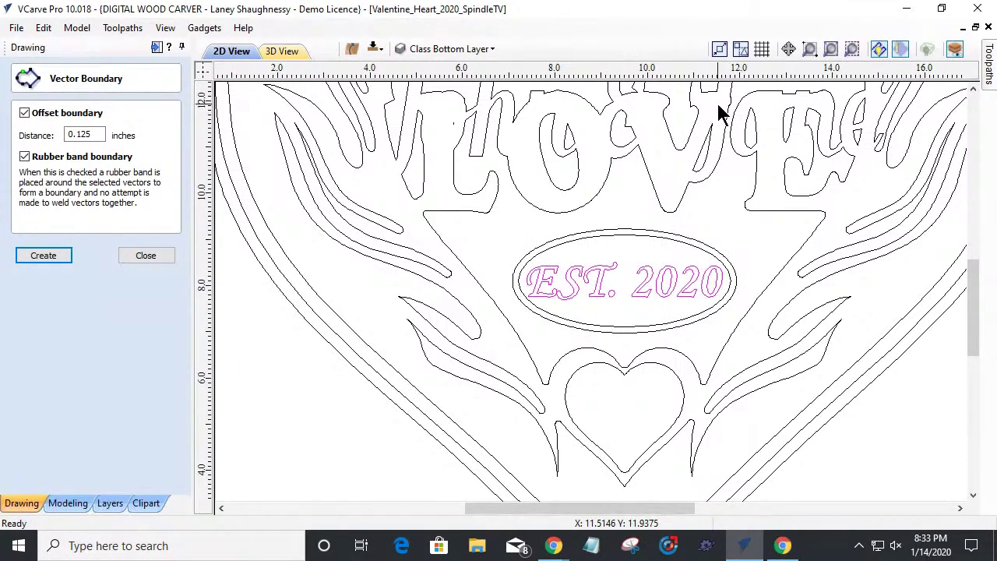
Step: Hide Class Bottom Layer and show Class Top Layer
{"action": "left_click", "coordinate": [425, 51]}
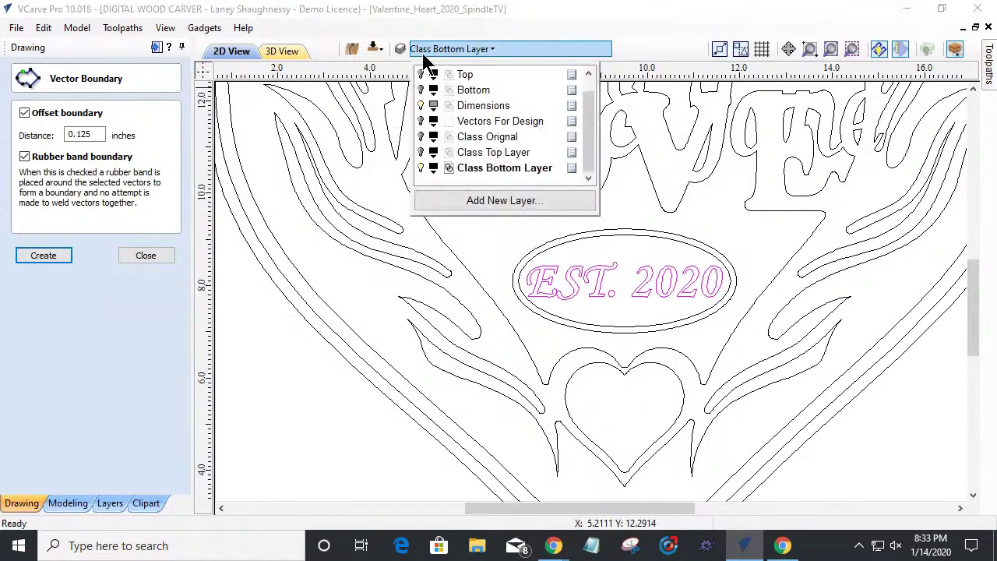
{"action": "left_click", "coordinate": [421, 168]}
{"action": "left_click", "coordinate": [421, 152]}
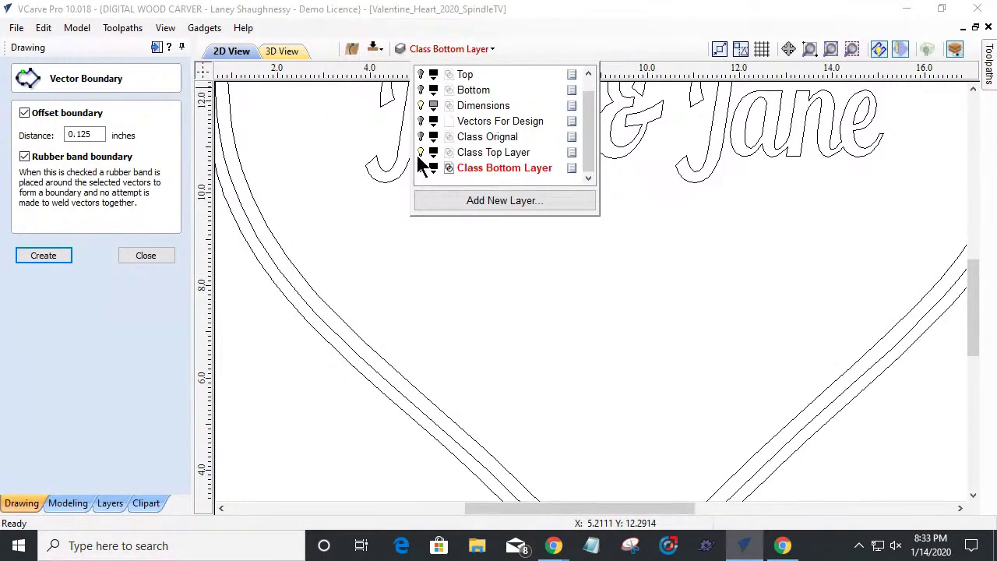
Step: Show Class Bottom Layer again, deselect the EST. 2020 text and exit the Vector Boundary tool
{"action": "left_click", "coordinate": [420, 168]}
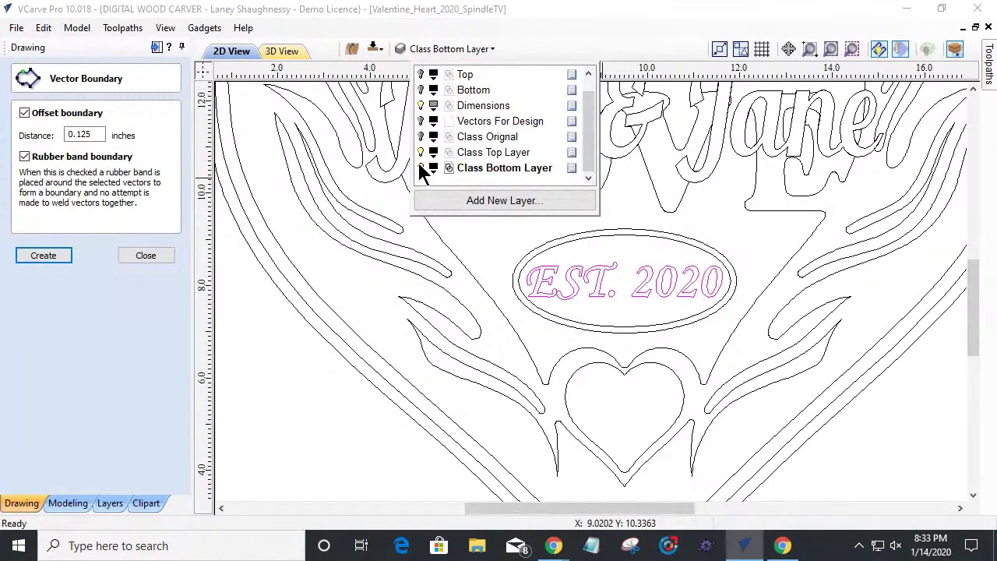
{"action": "left_click", "coordinate": [295, 412]}
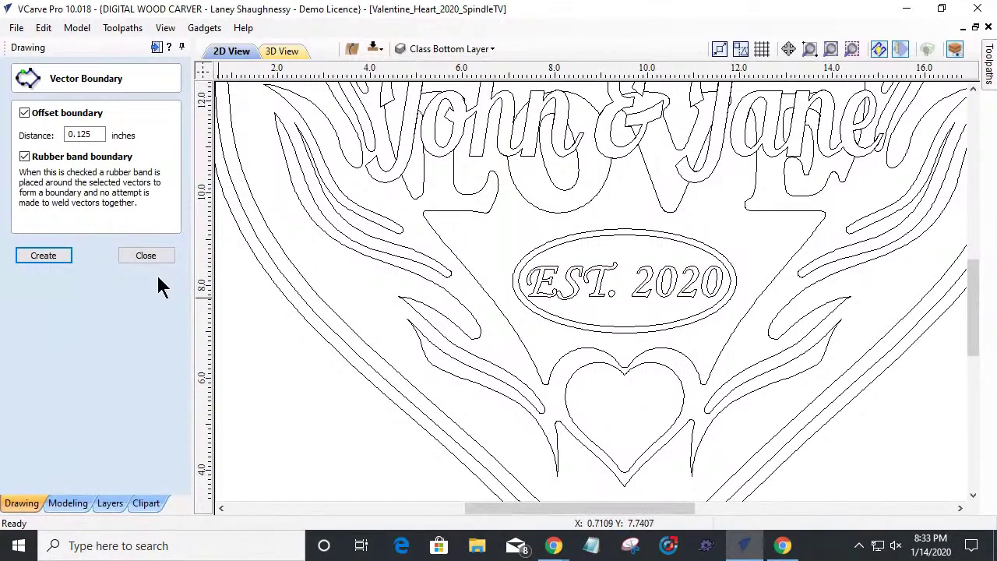
{"action": "left_click", "coordinate": [130, 257]}
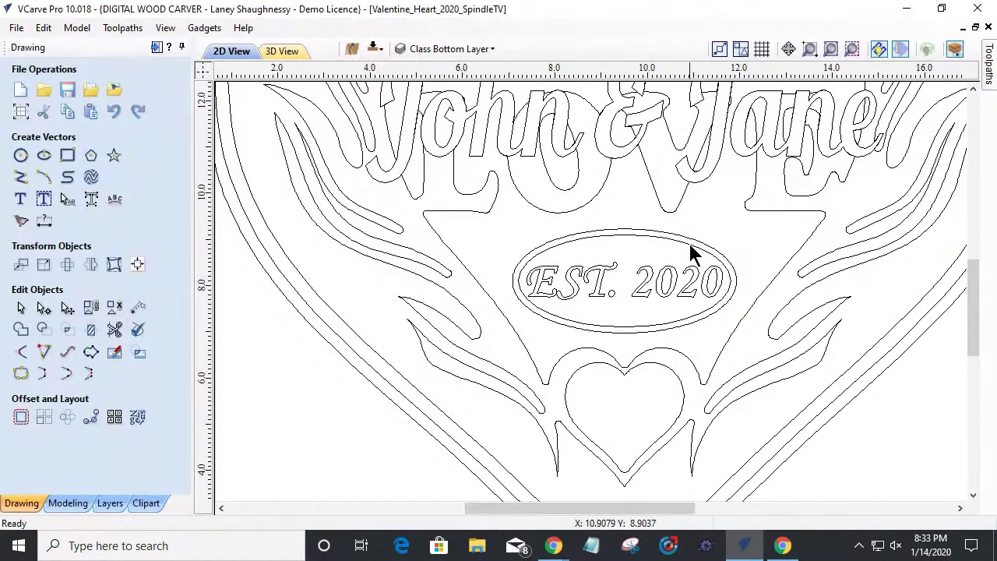
Step: Delete the three small stray vectors at the upper edge of the material, above the heart
{"action": "scroll", "coordinate": [689, 253], "scroll_direction": "down", "scroll_amount": 5}
{"action": "scroll", "coordinate": [624, 156], "scroll_direction": "up", "scroll_amount": 3}
{"action": "left_click_drag", "start_coordinate": [448, 143], "coordinate": [542, 189]}
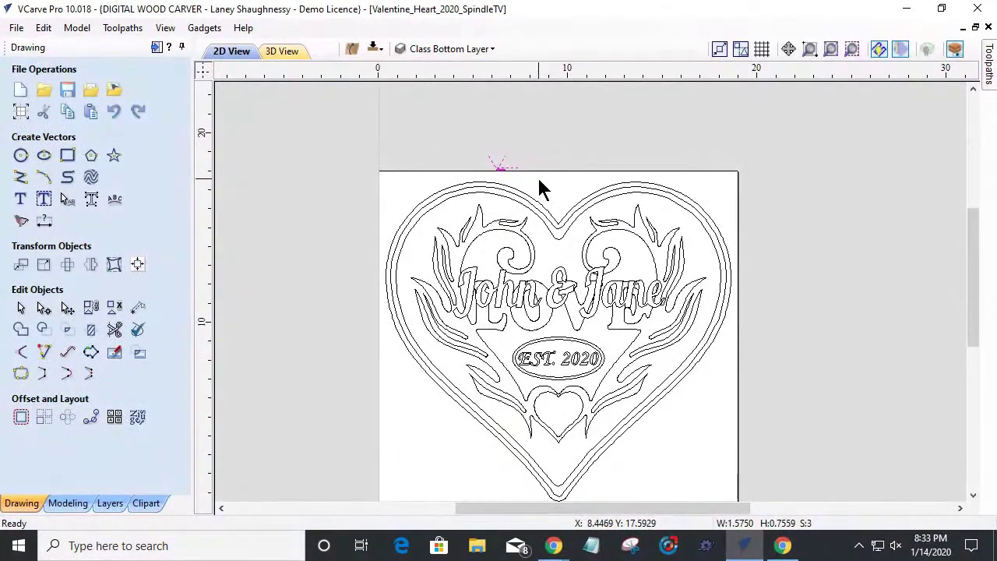
{"action": "key", "text": "Delete"}
{"action": "scroll", "coordinate": [538, 183], "scroll_direction": "down", "scroll_amount": 1}
{"action": "scroll", "coordinate": [657, 260], "scroll_direction": "up", "scroll_amount": 3}
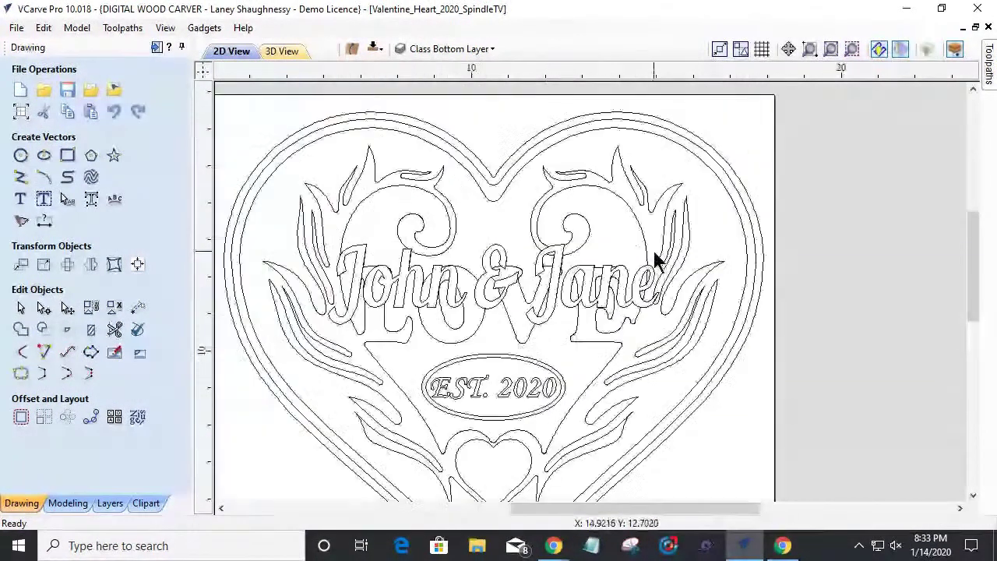
{"action": "scroll", "coordinate": [578, 242], "scroll_direction": "down", "scroll_amount": 3}
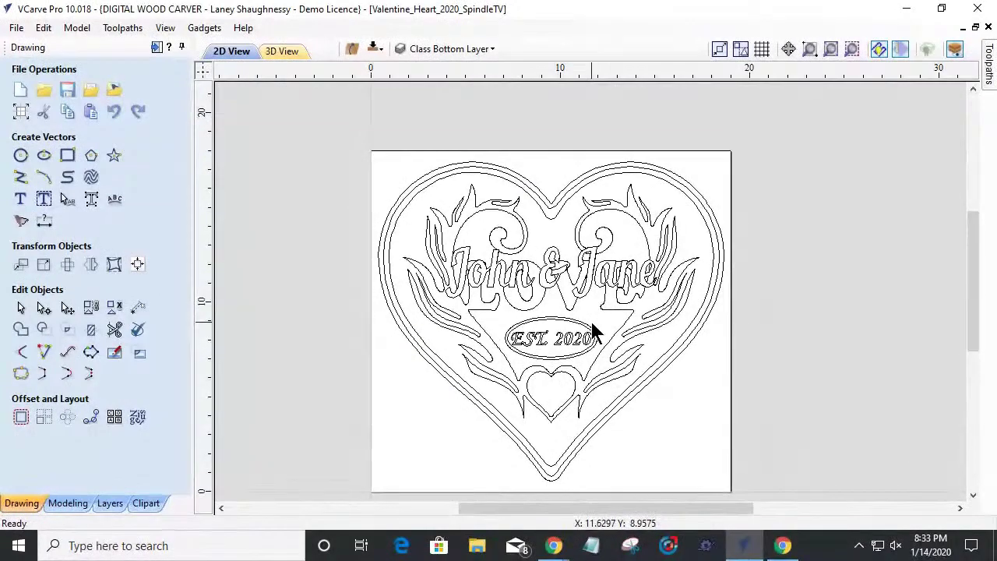
Step: Switch the workspace from the drawing tools to the toolpath tools
{"action": "left_click", "coordinate": [156, 46]}
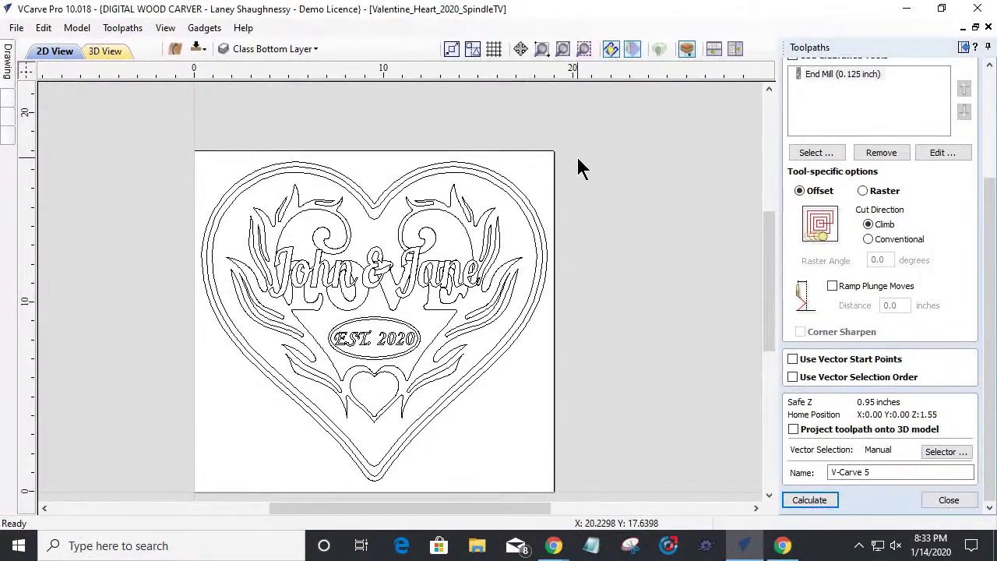
{"action": "scroll", "coordinate": [578, 167], "scroll_direction": "down", "scroll_amount": 2}
{"action": "scroll", "coordinate": [315, 145], "scroll_direction": "up", "scroll_amount": 2}
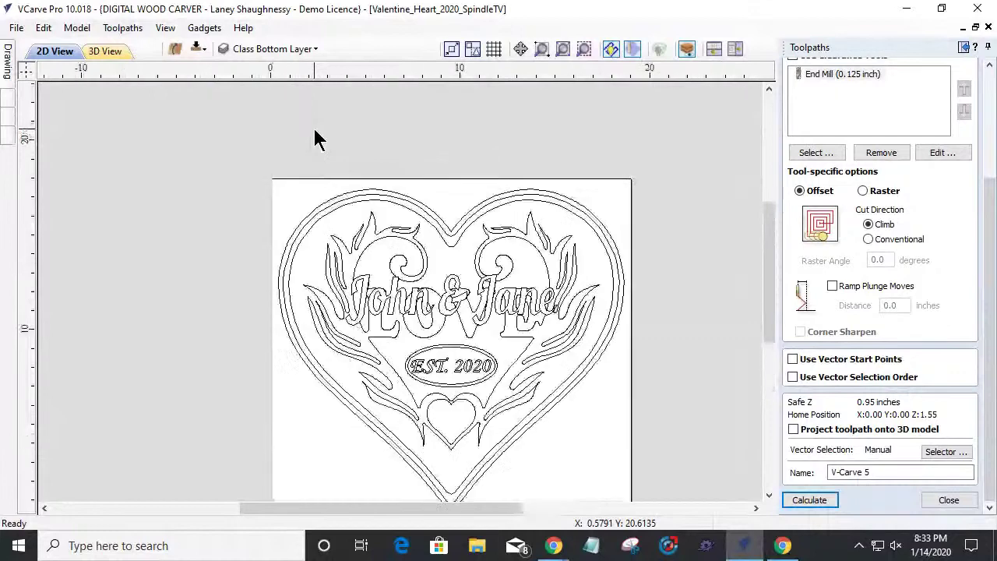
{"action": "scroll", "coordinate": [214, 387], "scroll_direction": "down", "scroll_amount": 2}
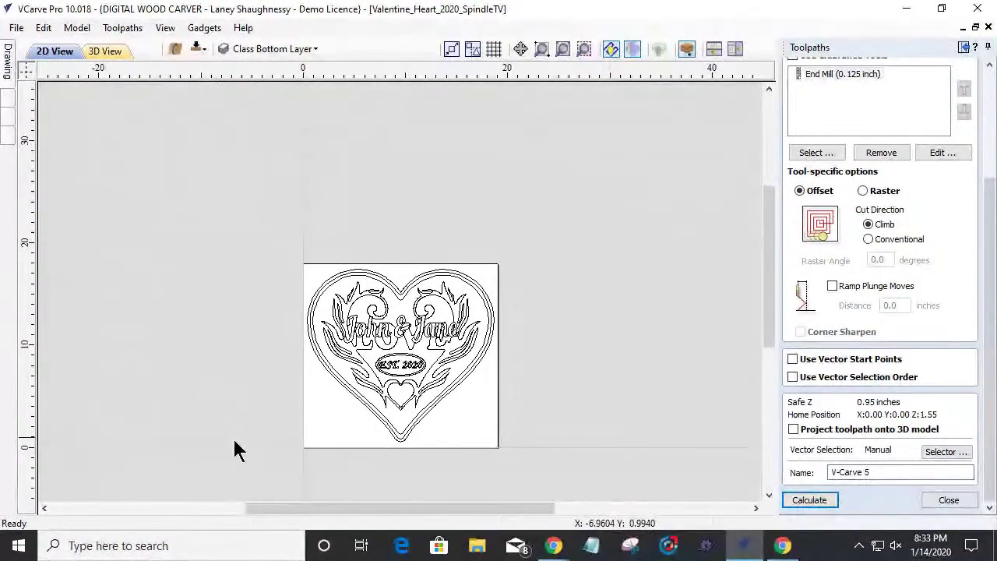
{"action": "scroll", "coordinate": [265, 445], "scroll_direction": "up", "scroll_amount": 3}
{"action": "scroll", "coordinate": [319, 416], "scroll_direction": "down", "scroll_amount": 1}
{"action": "scroll", "coordinate": [314, 192], "scroll_direction": "up", "scroll_amount": 1}
{"action": "scroll", "coordinate": [314, 192], "scroll_direction": "down", "scroll_amount": 1}
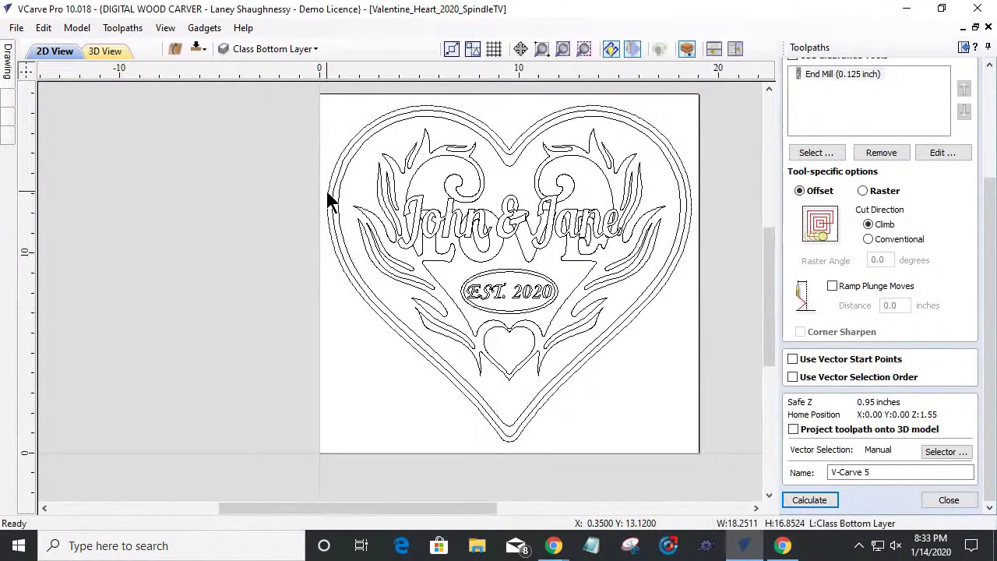
Step: Hide Class Top Layer and Class Bottom Layer, and show Class Orignal as the active layer
{"action": "left_click", "coordinate": [274, 48]}
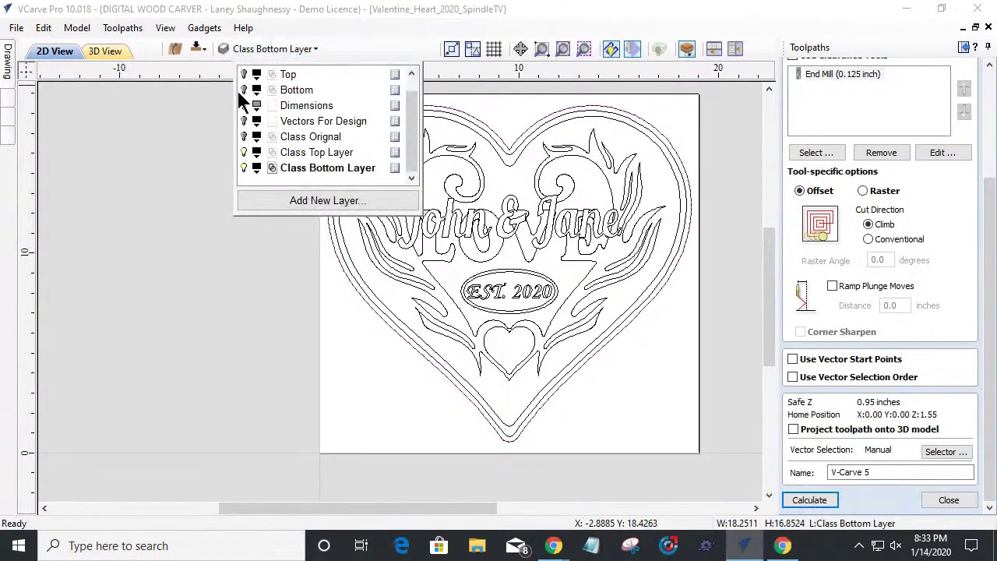
{"action": "left_click", "coordinate": [245, 152]}
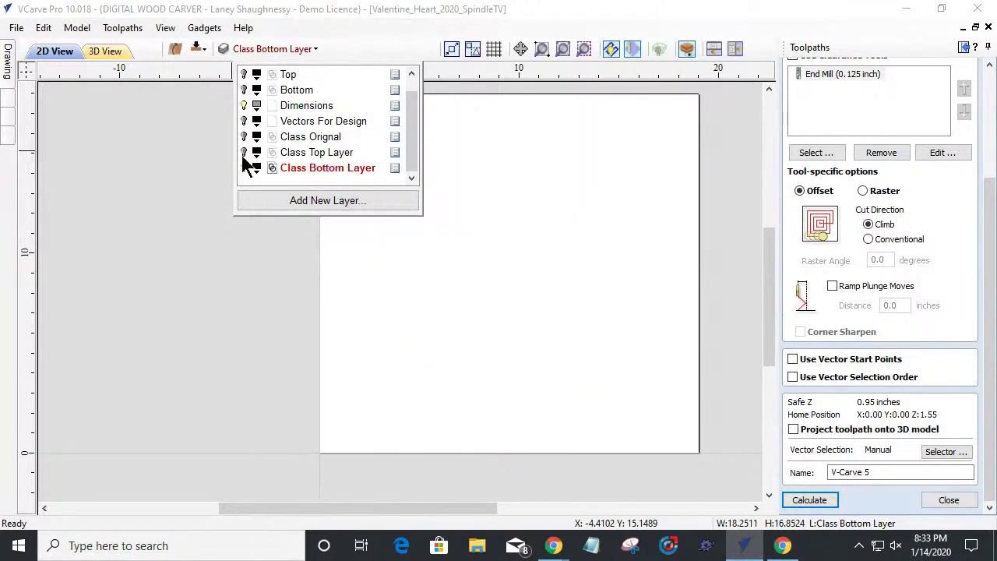
{"action": "left_click", "coordinate": [245, 137]}
{"action": "left_click", "coordinate": [302, 137]}
{"action": "scroll", "coordinate": [358, 366], "scroll_direction": "down", "scroll_amount": 2}
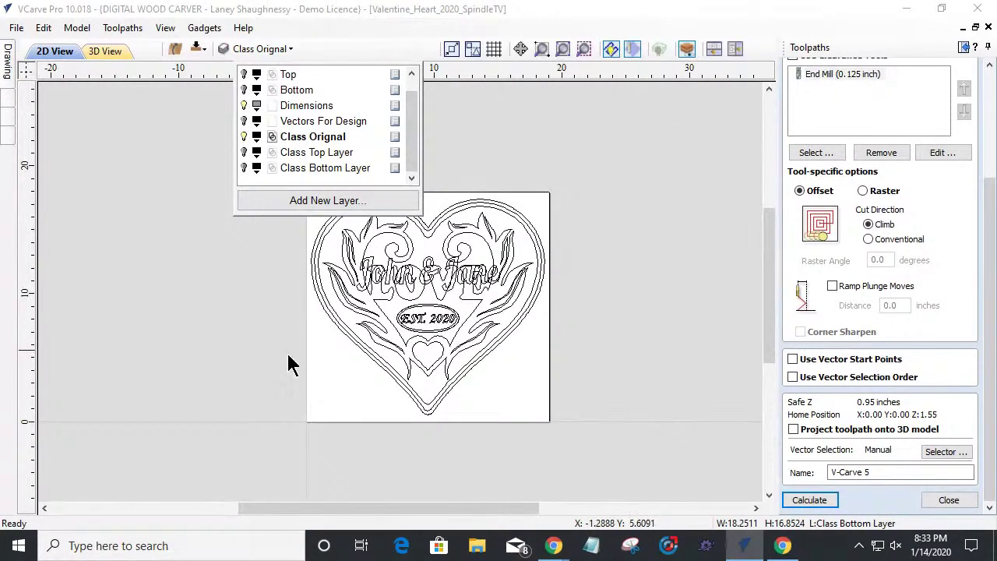
{"action": "scroll", "coordinate": [257, 343], "scroll_direction": "up", "scroll_amount": 2}
{"action": "scroll", "coordinate": [303, 349], "scroll_direction": "down", "scroll_amount": 1}
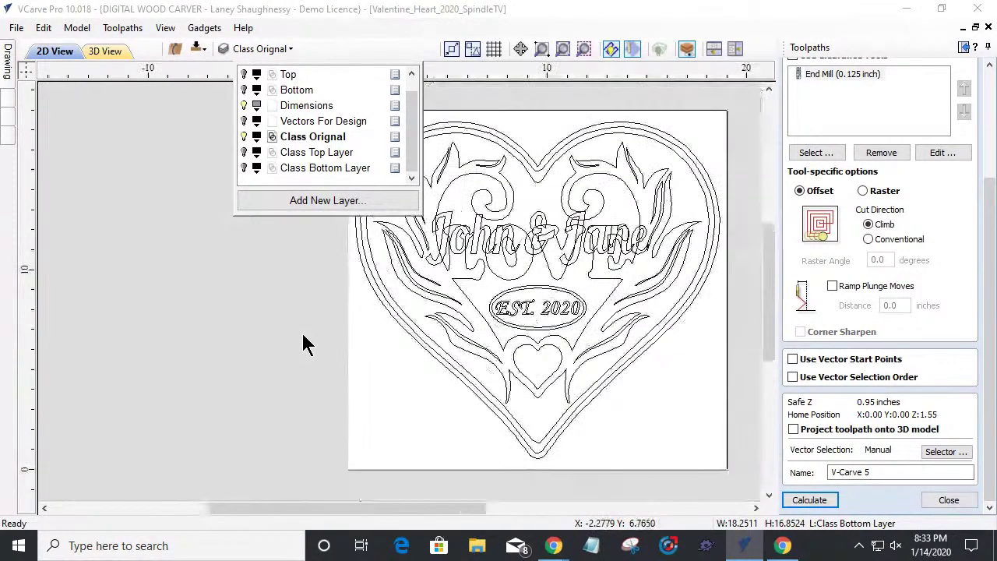
Step: Select the outermost heart outline on Class Orignal, and hide that layer
{"action": "left_click", "coordinate": [391, 328]}
{"action": "left_click", "coordinate": [392, 327]}
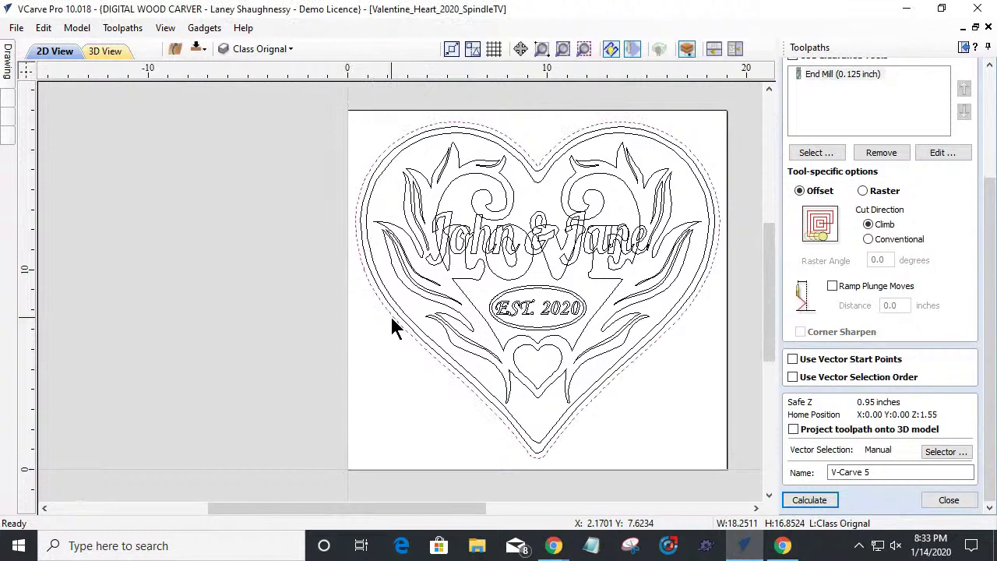
{"action": "left_click", "coordinate": [271, 49]}
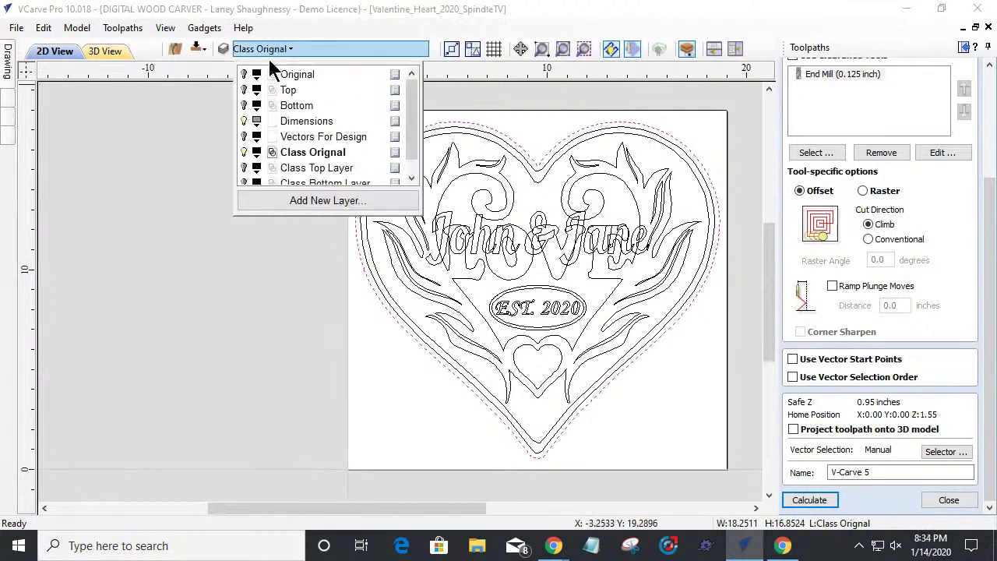
{"action": "left_click", "coordinate": [244, 153]}
{"action": "scroll", "coordinate": [244, 153], "scroll_direction": "down", "scroll_amount": 1}
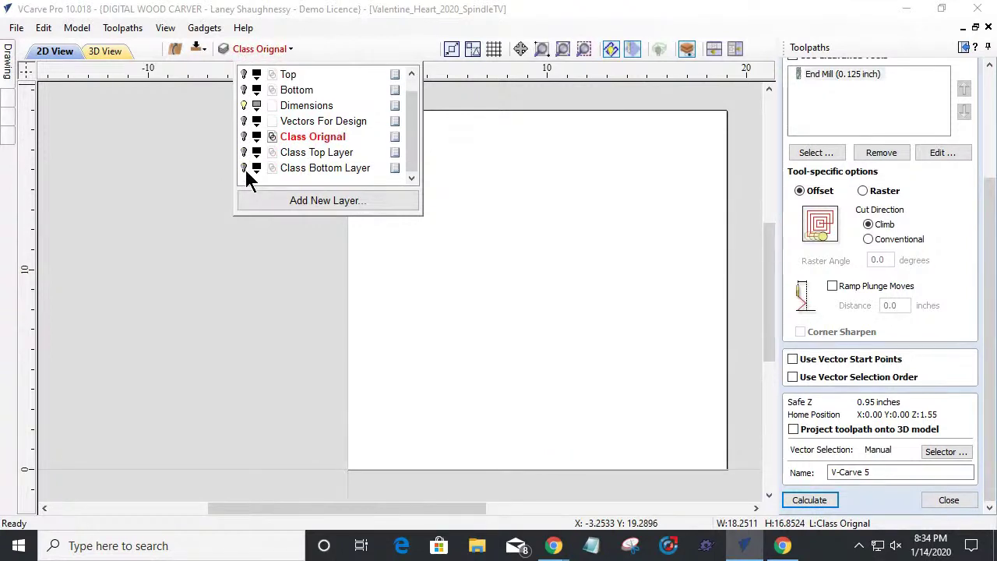
Step: Add a new layer named Profule Cut Out vector
{"action": "left_click", "coordinate": [284, 205]}
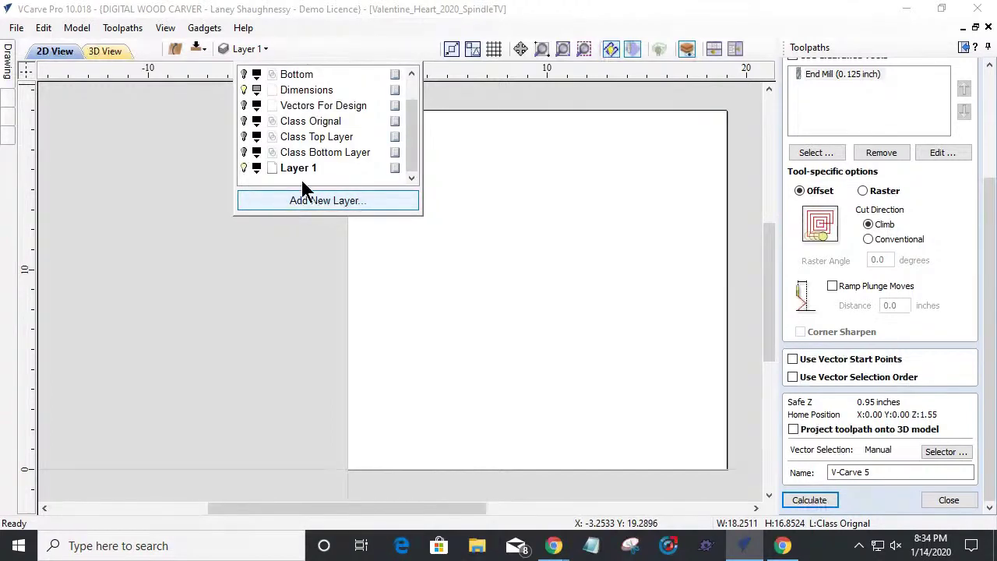
{"action": "double_click", "coordinate": [298, 169]}
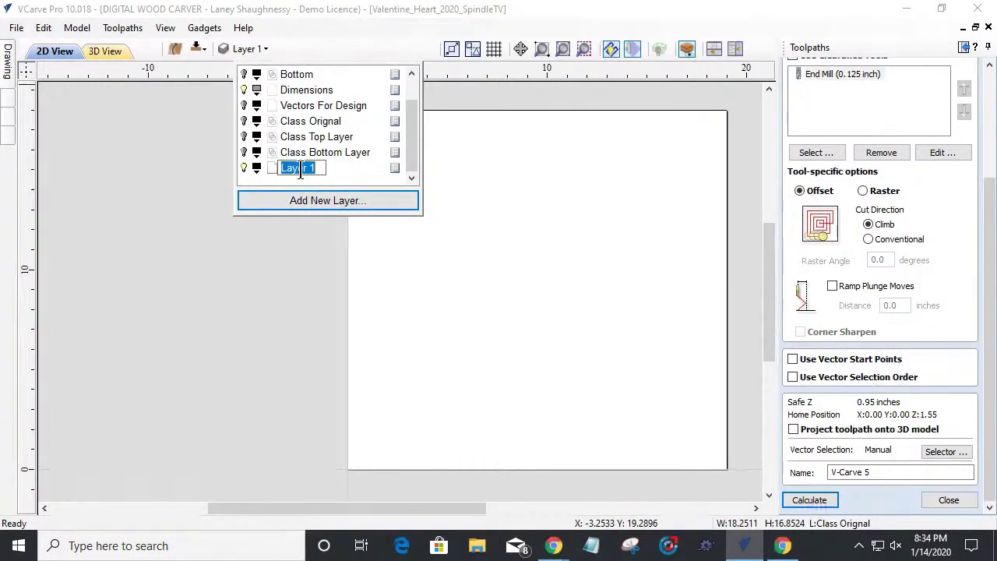
{"action": "type", "text": "Profil"}
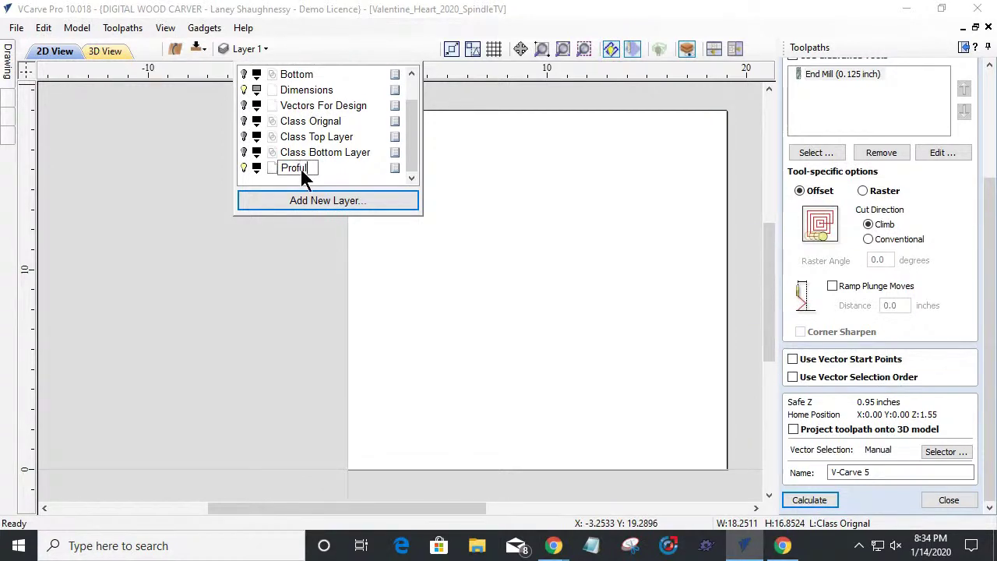
{"action": "type", "text": "e Cut Out vector"}
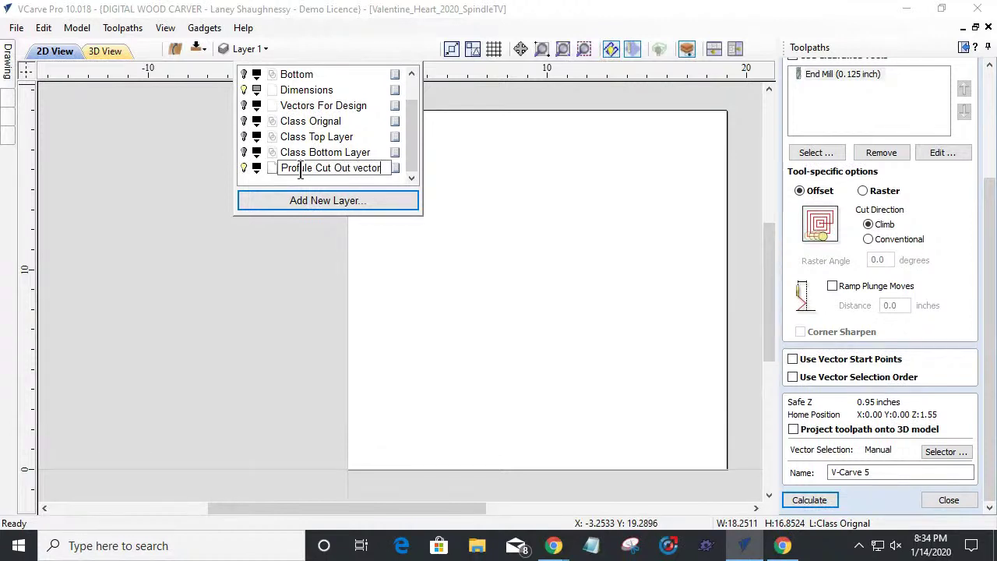
{"action": "key", "text": "Return"}
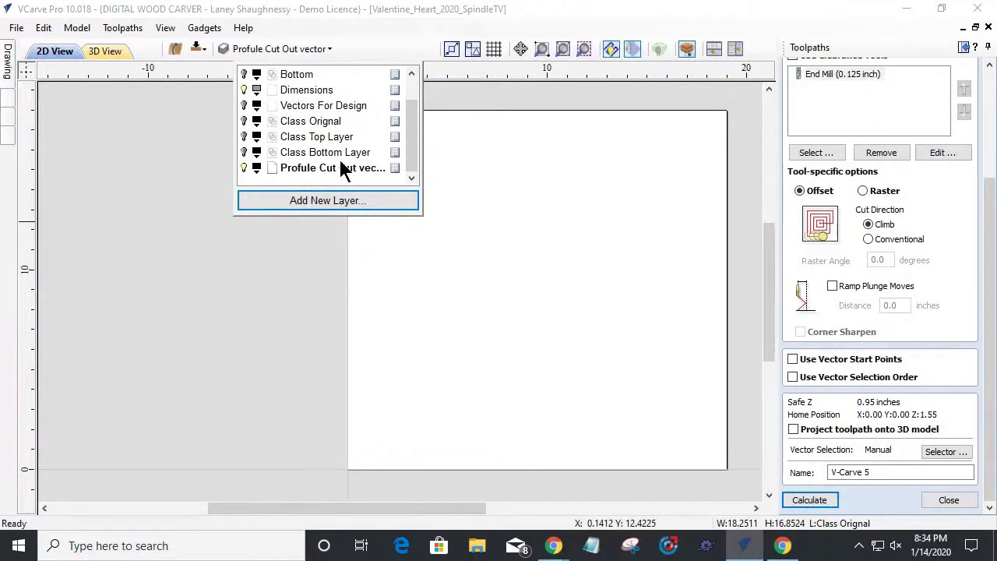
Step: Try to correct the new layer's name to Profile Cut Out Vector
{"action": "double_click", "coordinate": [304, 168]}
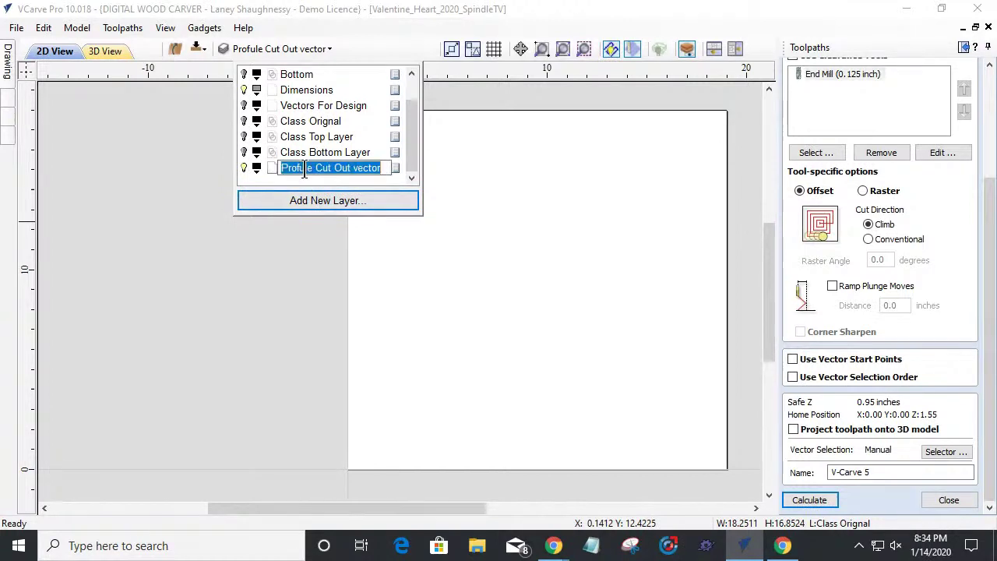
{"action": "left_click", "coordinate": [304, 168]}
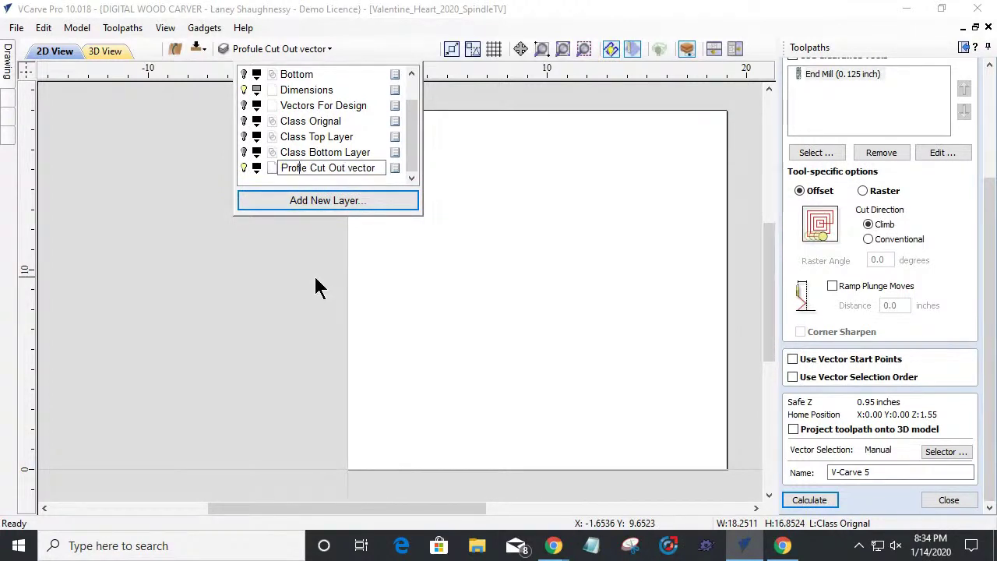
{"action": "left_click", "coordinate": [349, 168]}
{"action": "key", "text": "BackSpace"}
{"action": "type", "text": "V"}
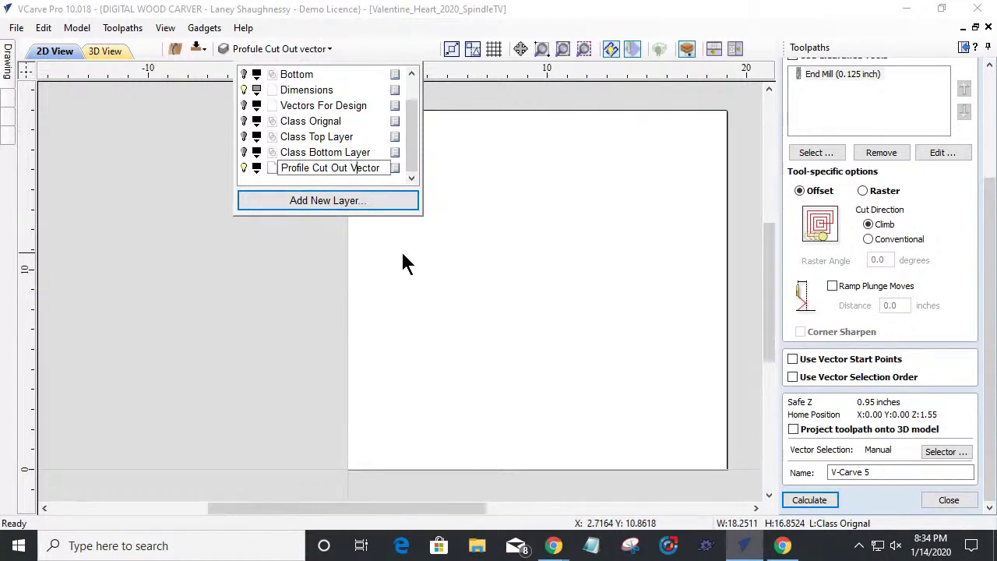
{"action": "left_click", "coordinate": [269, 240]}
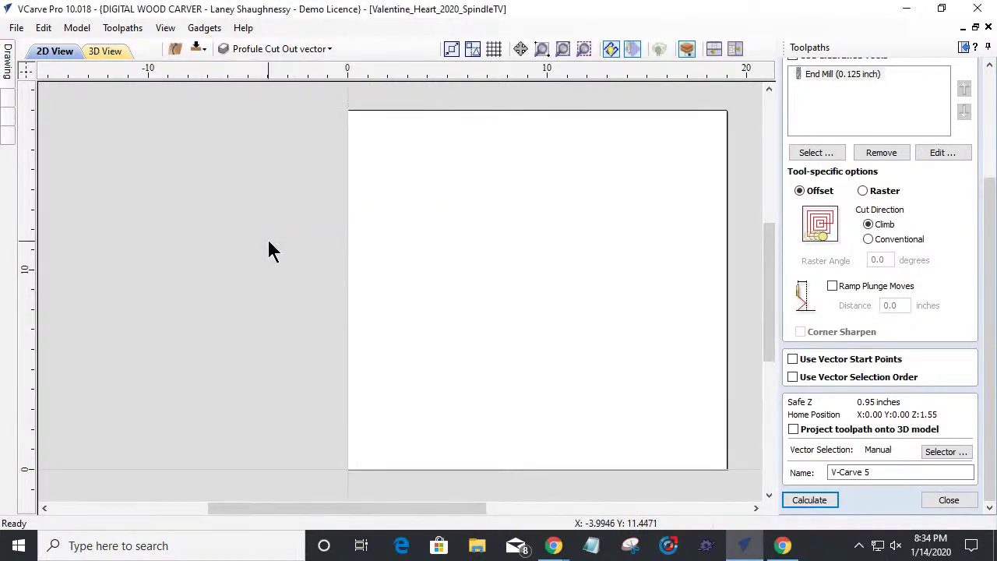
Step: Show Class Bottom Layer and rename the new layer to Profile Cut Out vector
{"action": "left_click", "coordinate": [265, 49]}
{"action": "left_click", "coordinate": [245, 154]}
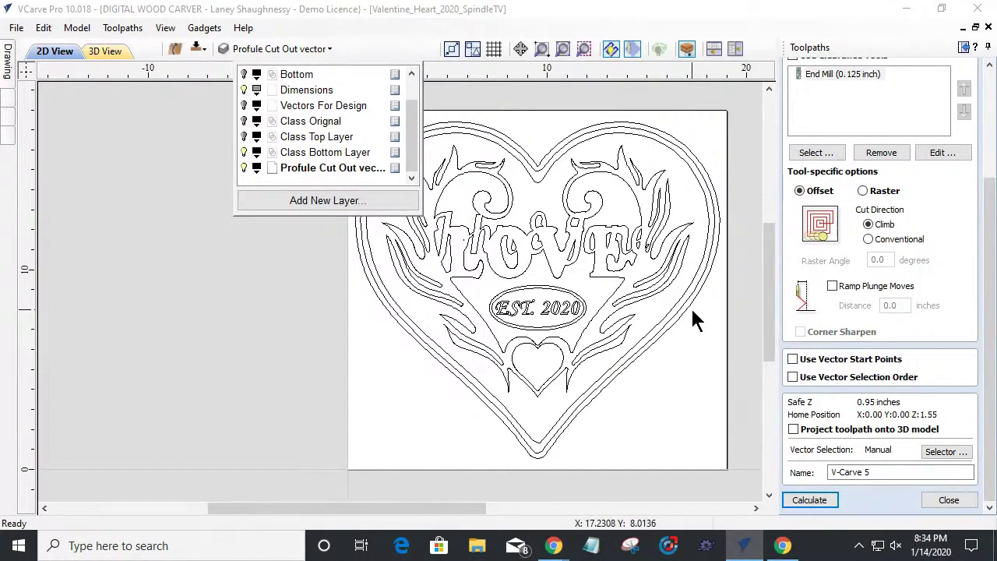
{"action": "right_click", "coordinate": [304, 171]}
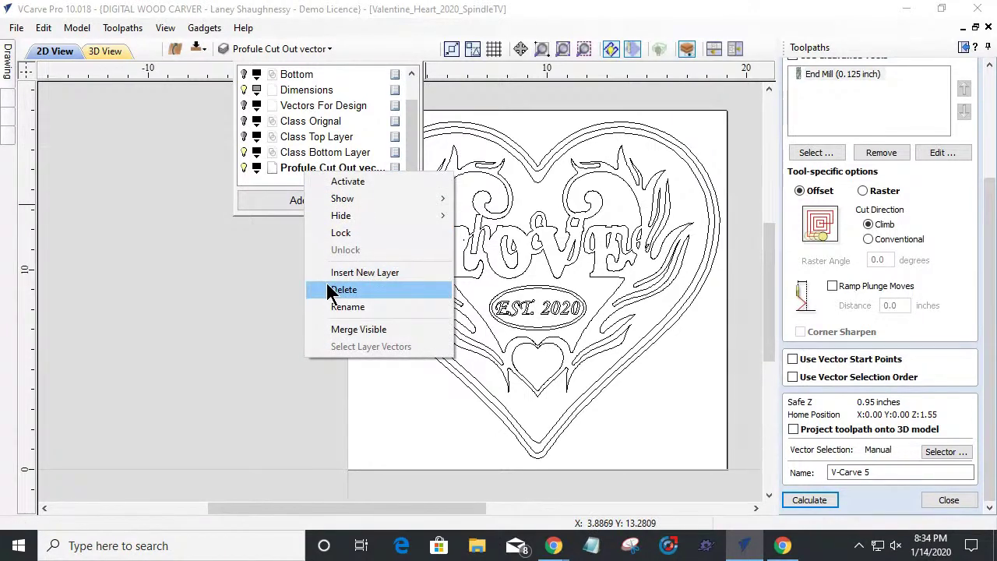
{"action": "left_click", "coordinate": [334, 306]}
{"action": "left_click", "coordinate": [310, 167]}
{"action": "key", "text": "BackSpace"}
{"action": "type", "text": "ile Cut Out vector"}
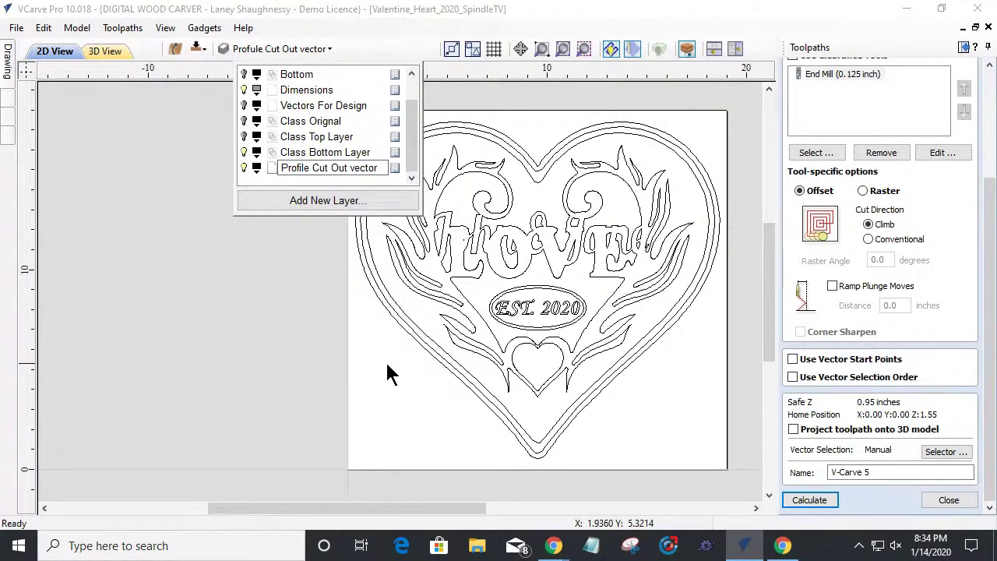
{"action": "key", "text": "Return"}
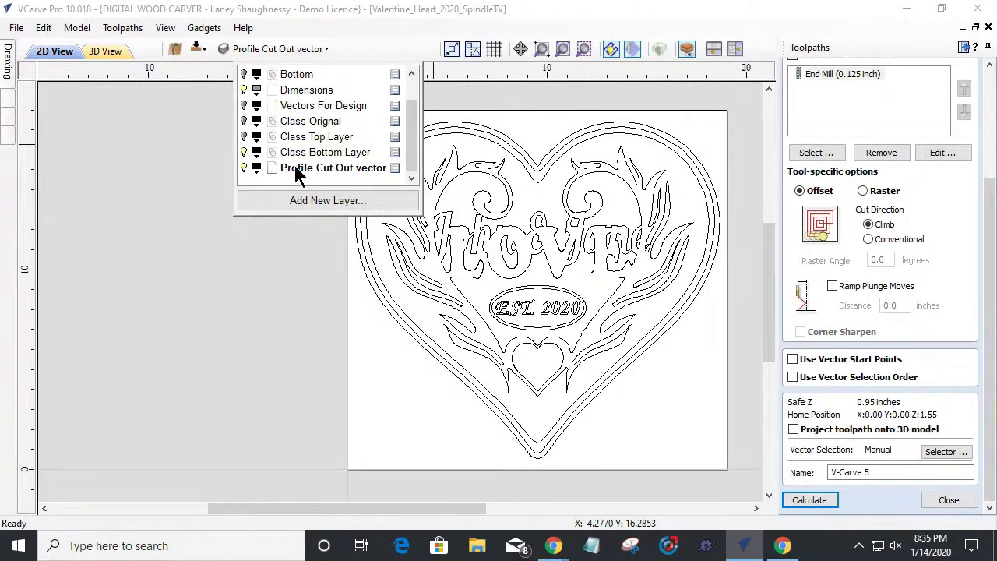
Step: Copy the outermost heart outline from Class Bottom Layer to the Profile Cut Out vector layer
{"action": "left_click", "coordinate": [529, 160]}
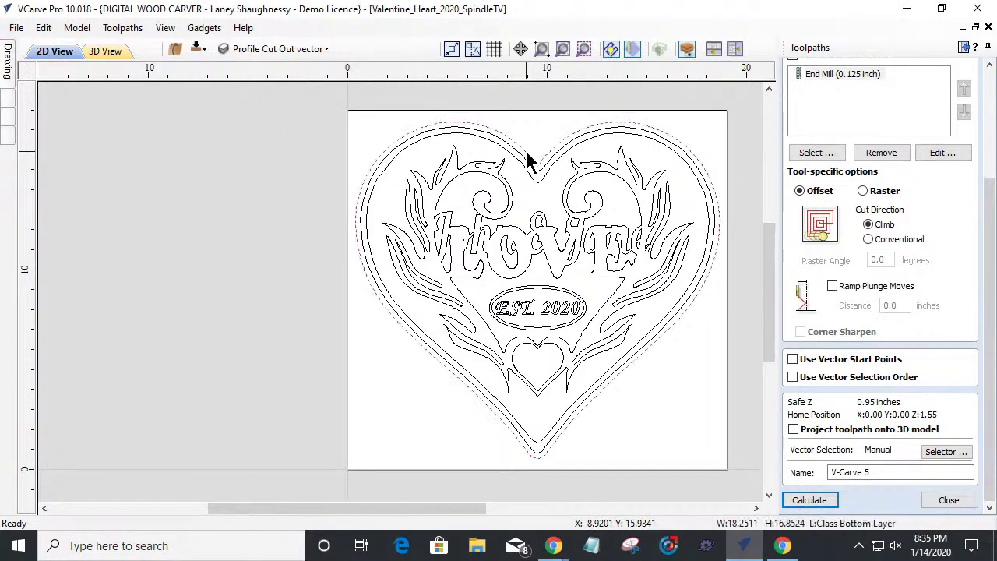
{"action": "right_click", "coordinate": [527, 158]}
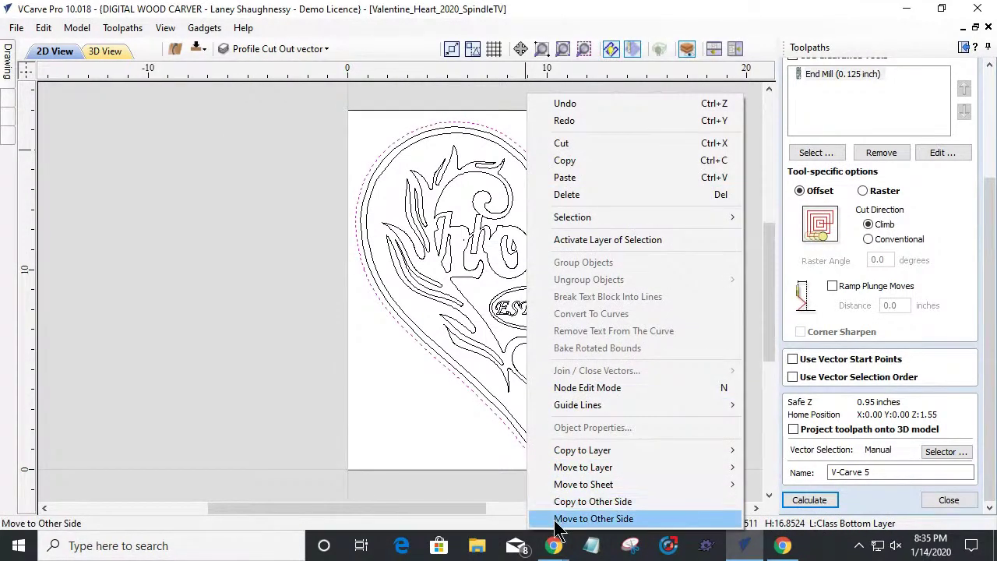
{"action": "mouse_move", "coordinate": [621, 454]}
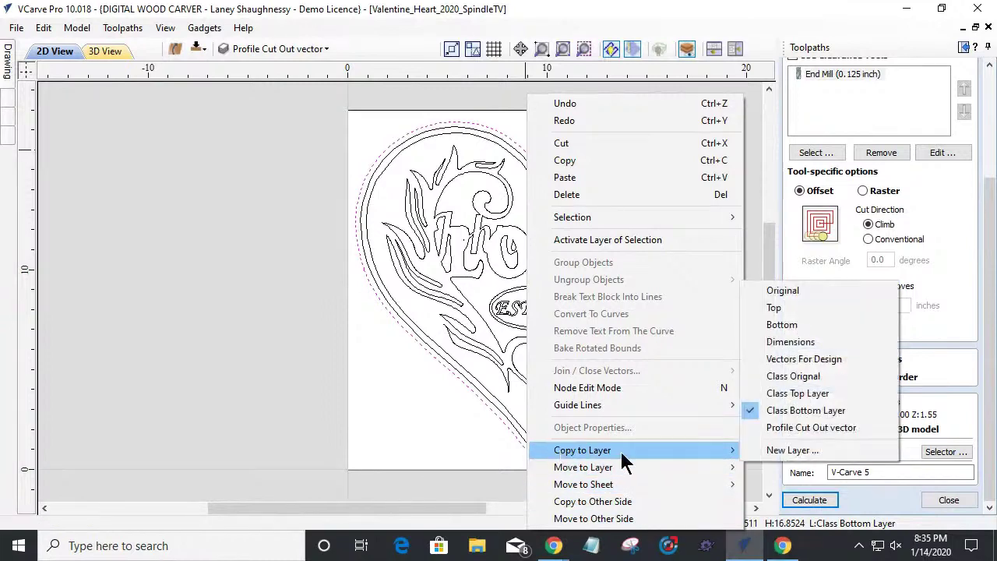
{"action": "left_click", "coordinate": [813, 427]}
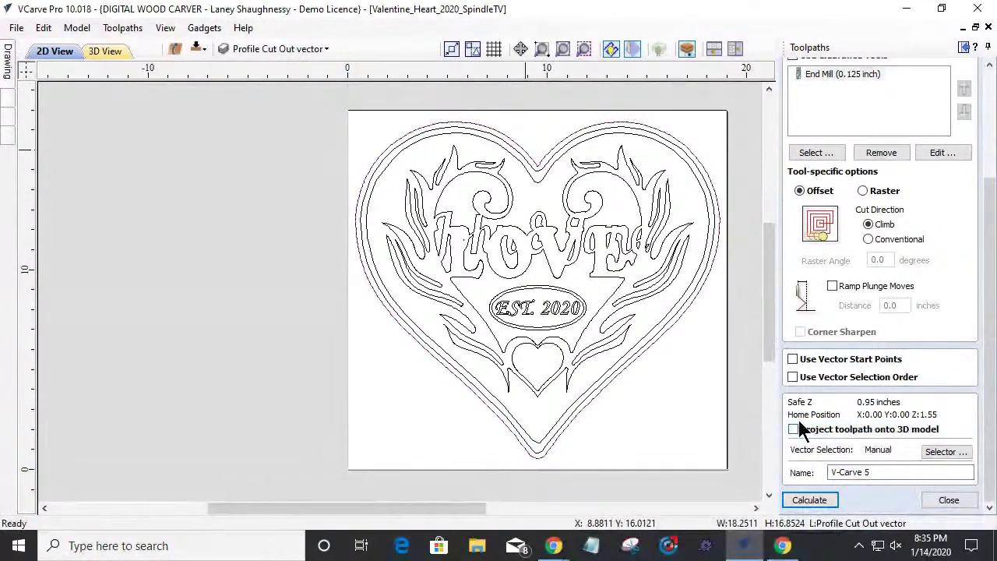
Step: Hide Class Bottom Layer and select the heart outline on the Profile Cut Out vector layer
{"action": "left_click", "coordinate": [287, 48]}
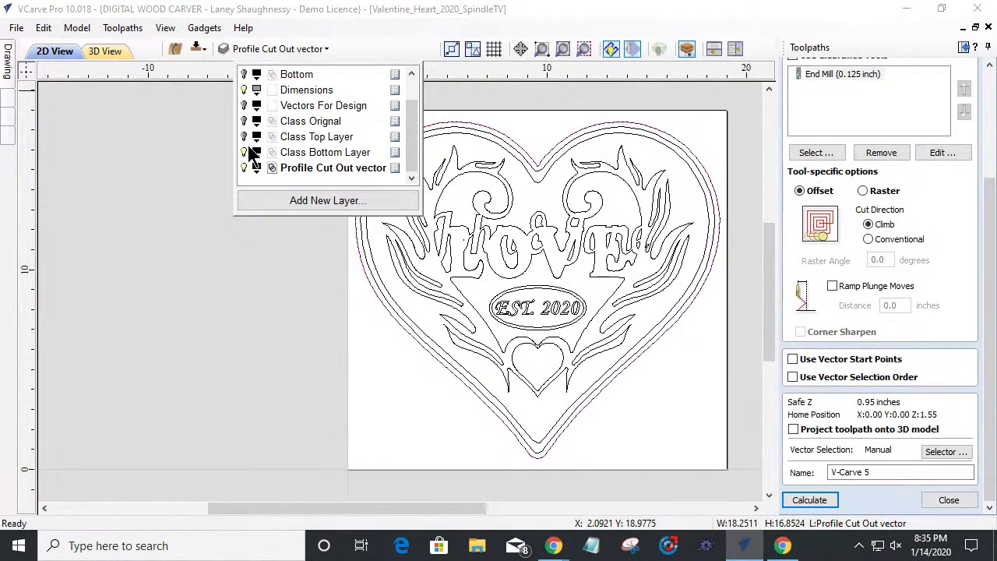
{"action": "left_click", "coordinate": [245, 153]}
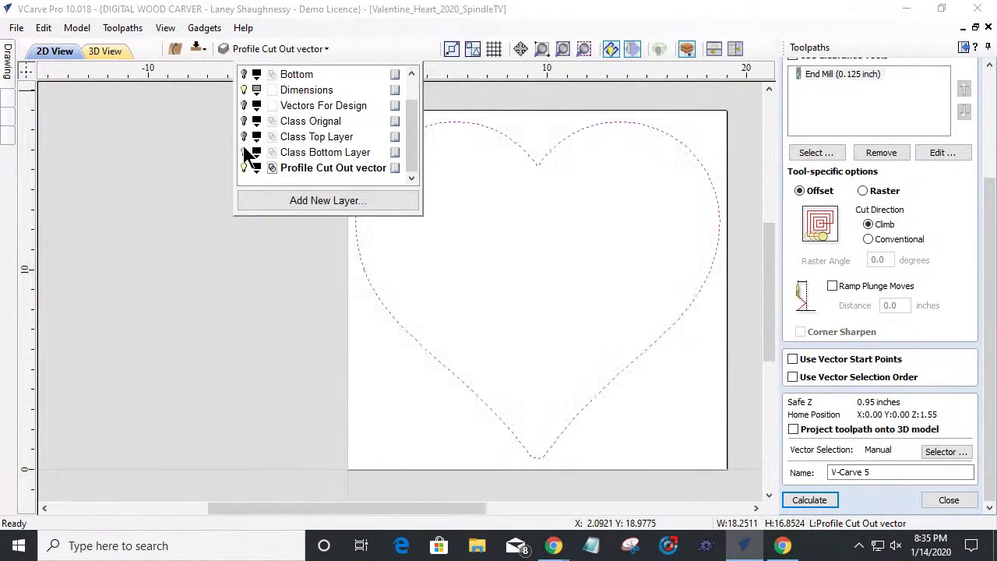
{"action": "double_click", "coordinate": [315, 168]}
{"action": "left_click", "coordinate": [499, 128]}
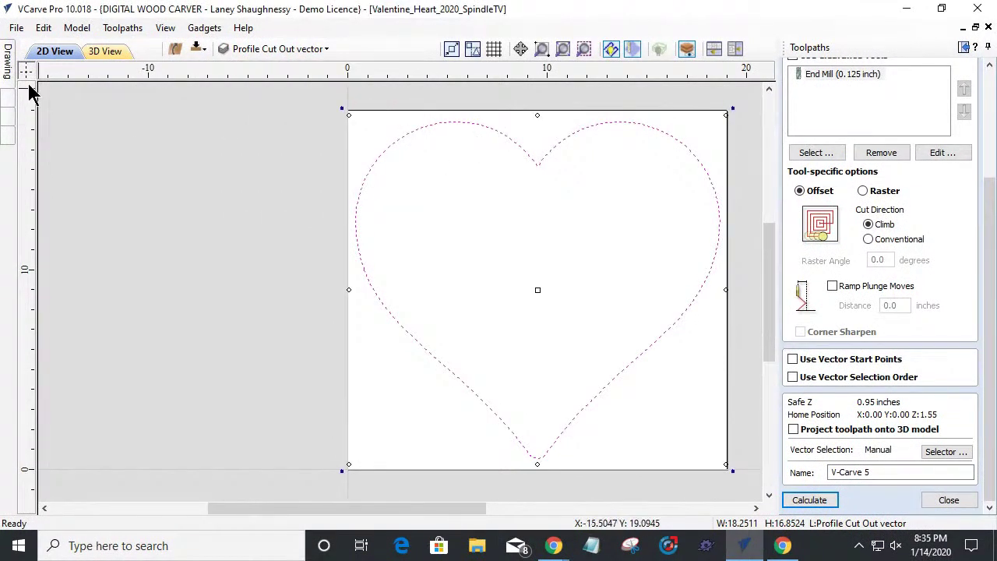
Step: Offset the heart outline outwards by 0.375 inches, deleting the original and selecting the new vector
{"action": "mouse_move", "coordinate": [3, 68]}
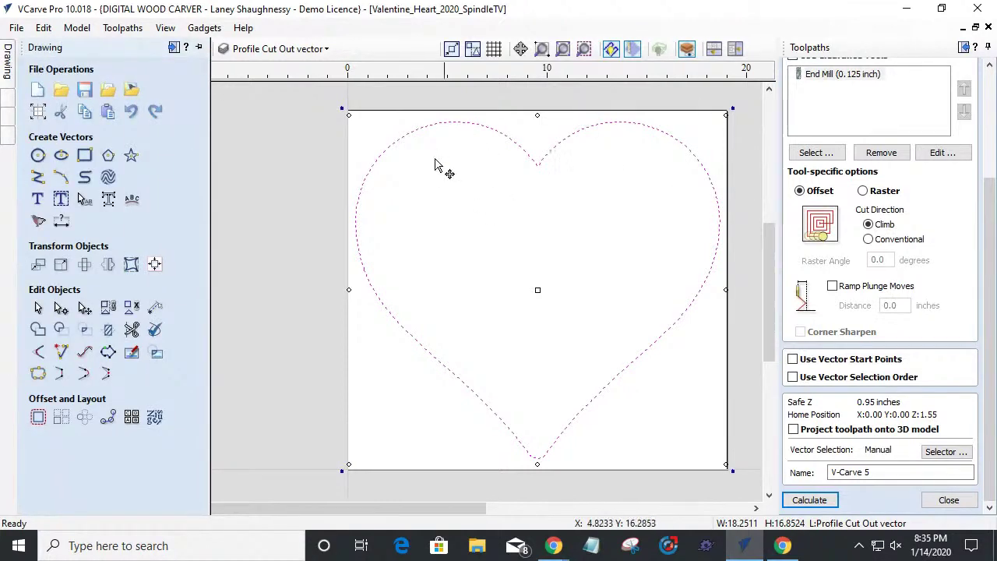
{"action": "left_click", "coordinate": [38, 417]}
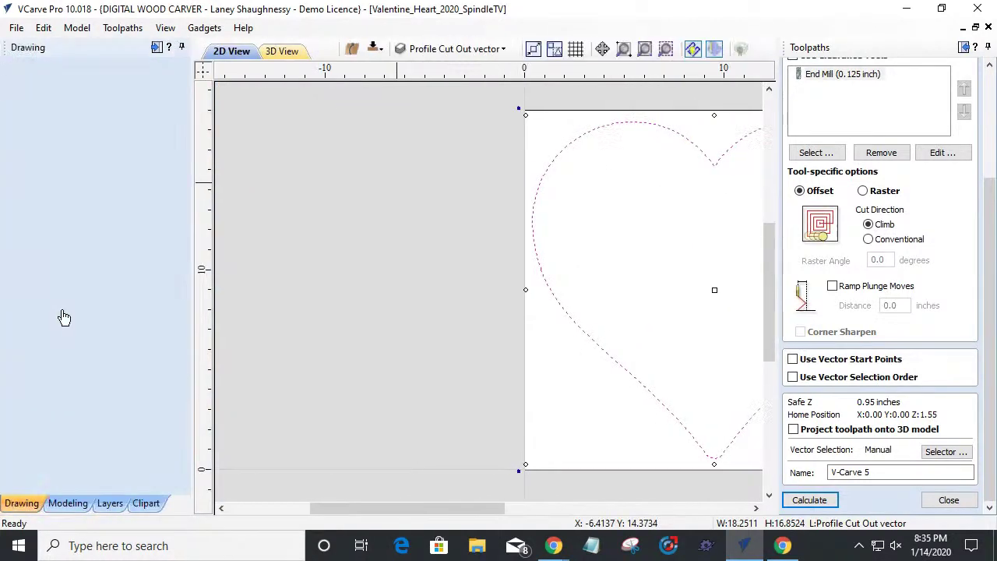
{"action": "left_click", "coordinate": [57, 117]}
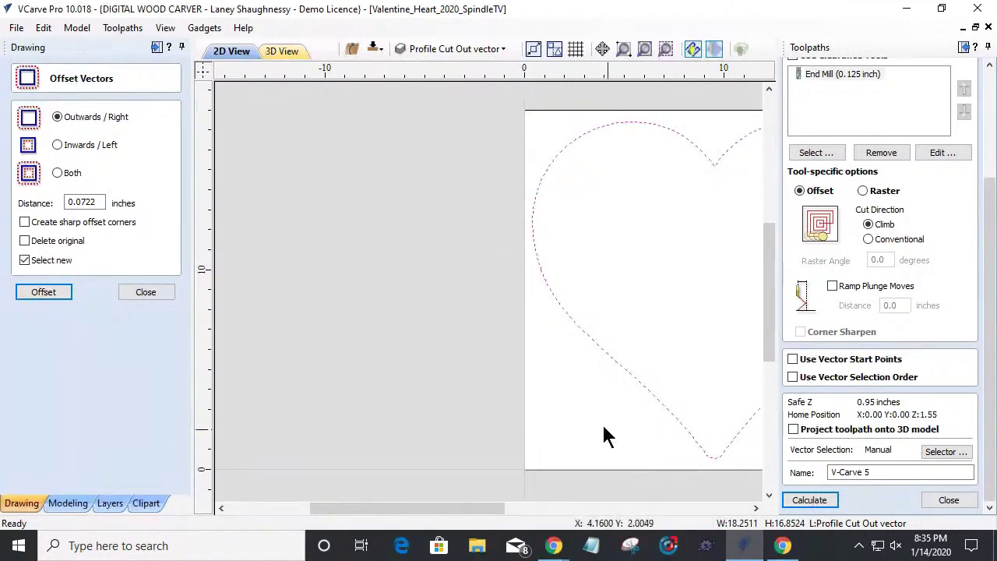
{"action": "scroll", "coordinate": [444, 319], "scroll_direction": "down", "scroll_amount": 1}
{"action": "scroll", "coordinate": [440, 319], "scroll_direction": "down", "scroll_amount": 1}
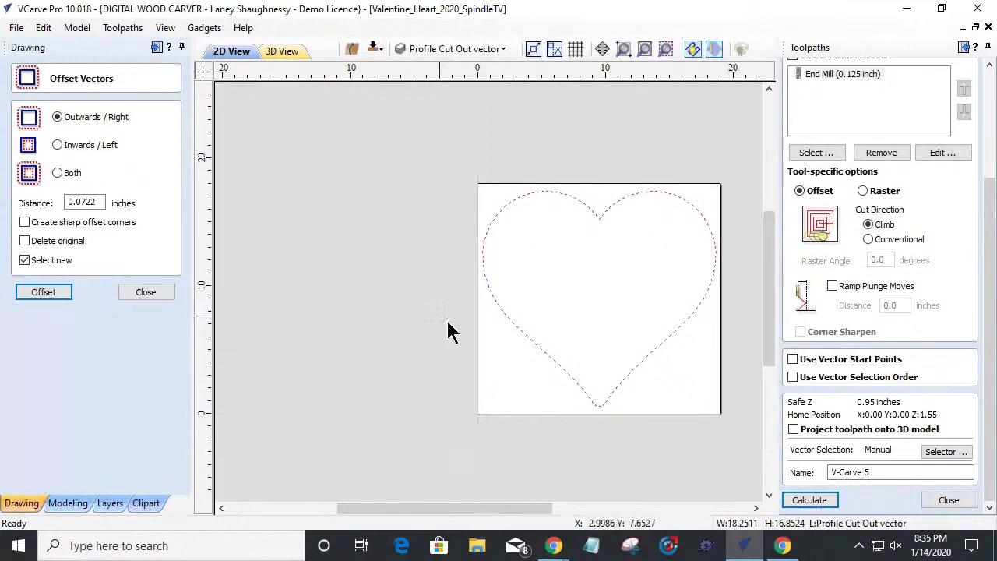
{"action": "double_click", "coordinate": [76, 201]}
{"action": "type", "text": "0."}
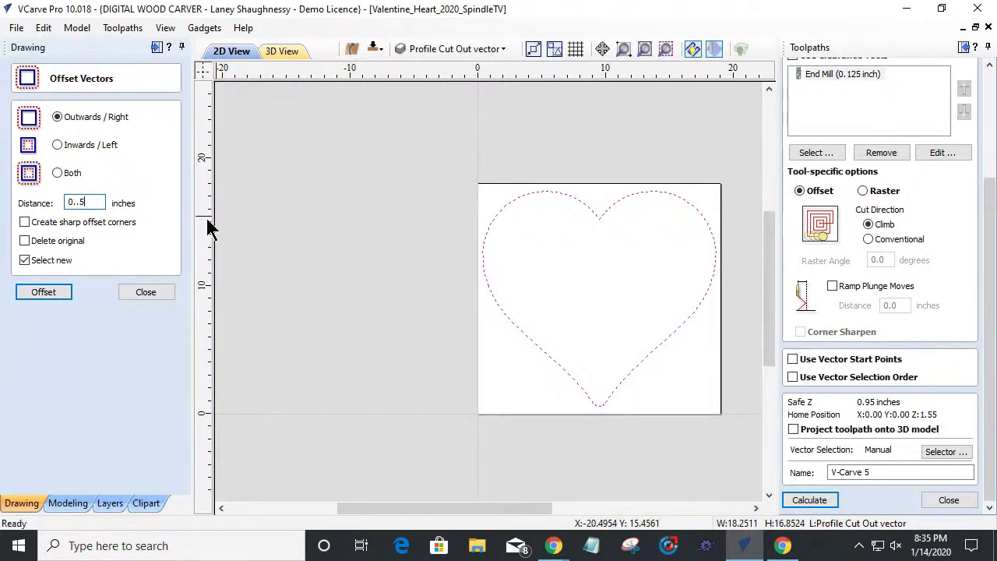
{"action": "type", "text": "375"}
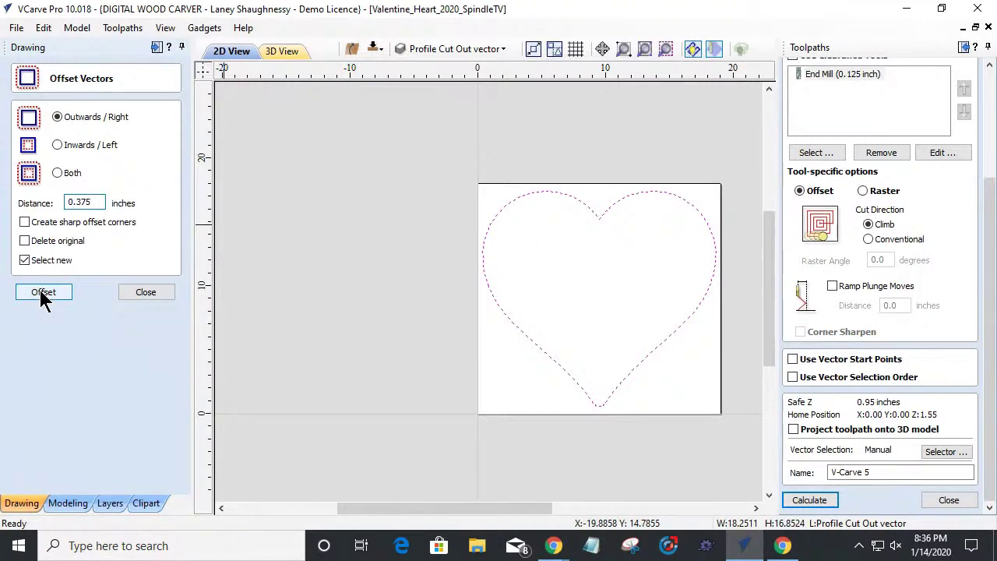
{"action": "left_click", "coordinate": [25, 242]}
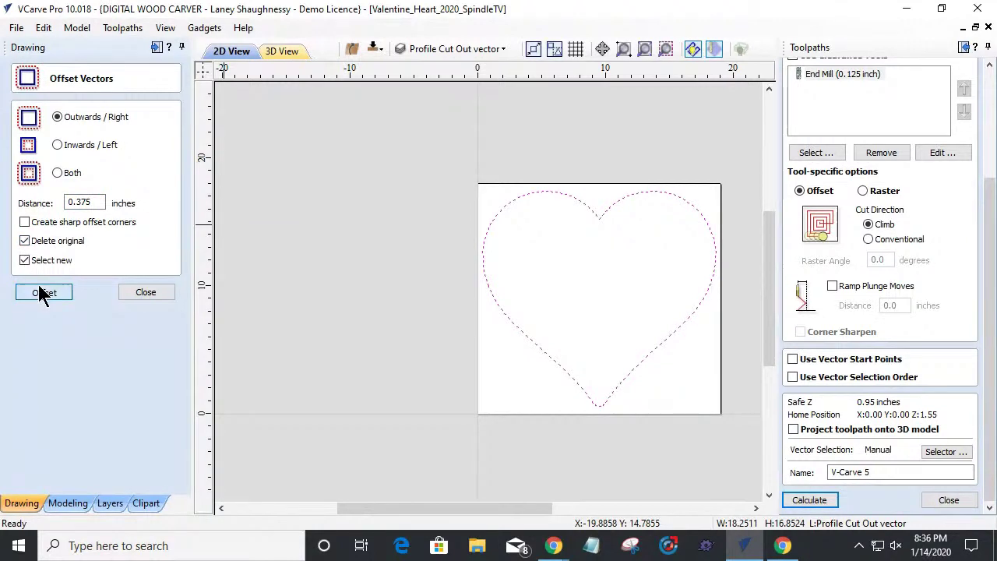
Step: Examine closely whether the offset heart outline stays within the side edge of the material, and close the Offset Vectors form
{"action": "scroll", "coordinate": [730, 263], "scroll_direction": "up", "scroll_amount": 5}
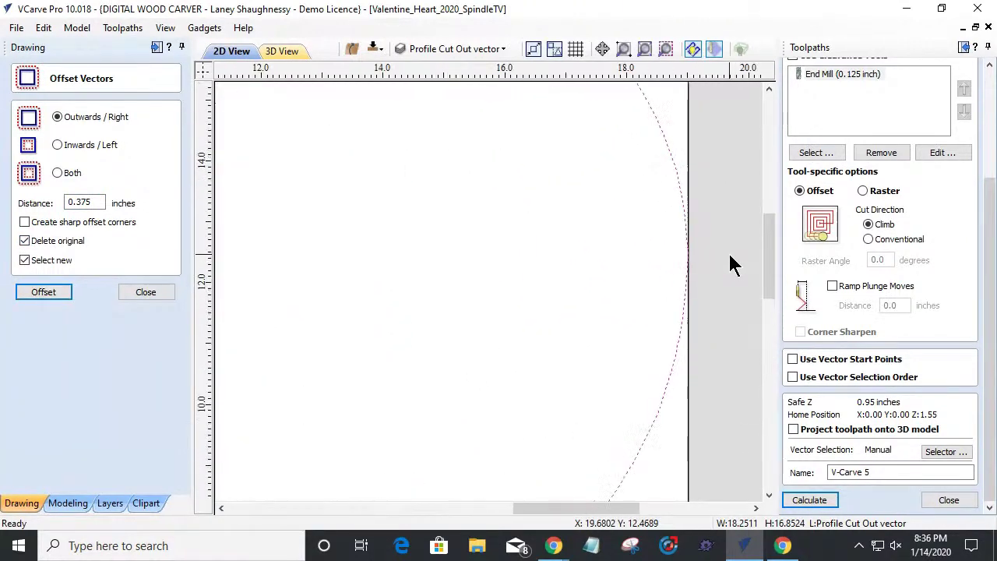
{"action": "scroll", "coordinate": [713, 263], "scroll_direction": "up", "scroll_amount": 10}
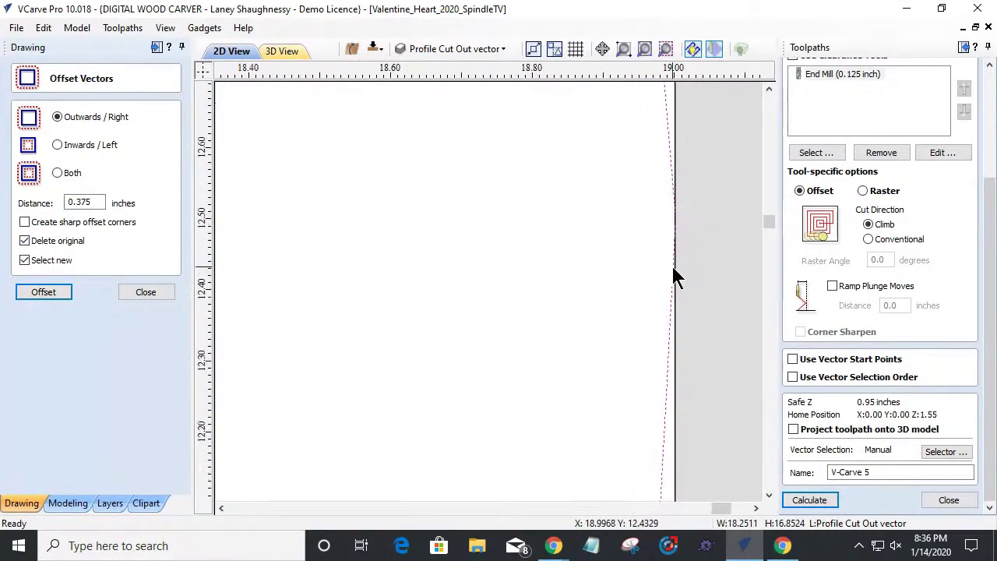
{"action": "scroll", "coordinate": [685, 156], "scroll_direction": "up", "scroll_amount": 3}
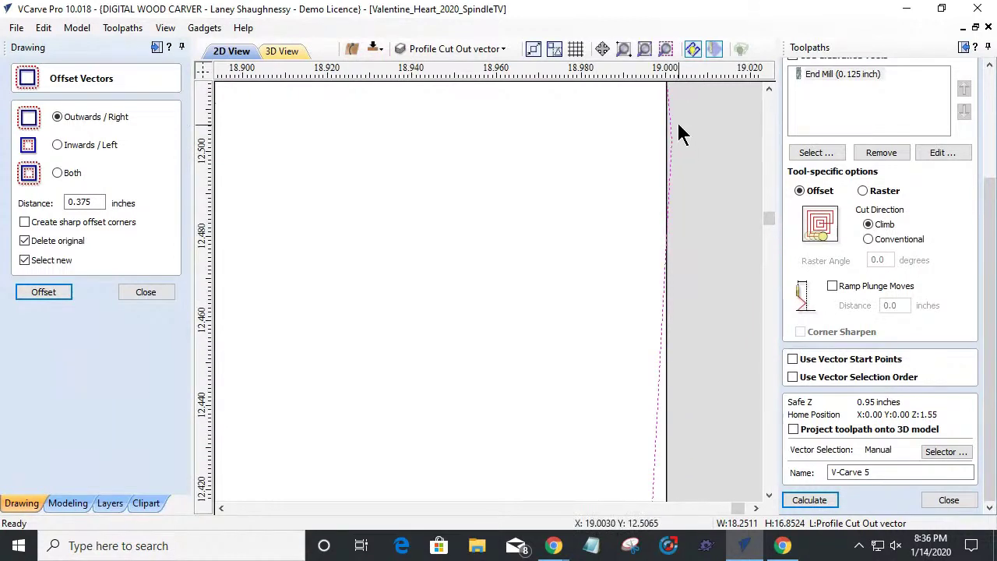
{"action": "scroll", "coordinate": [678, 122], "scroll_direction": "down", "scroll_amount": 3}
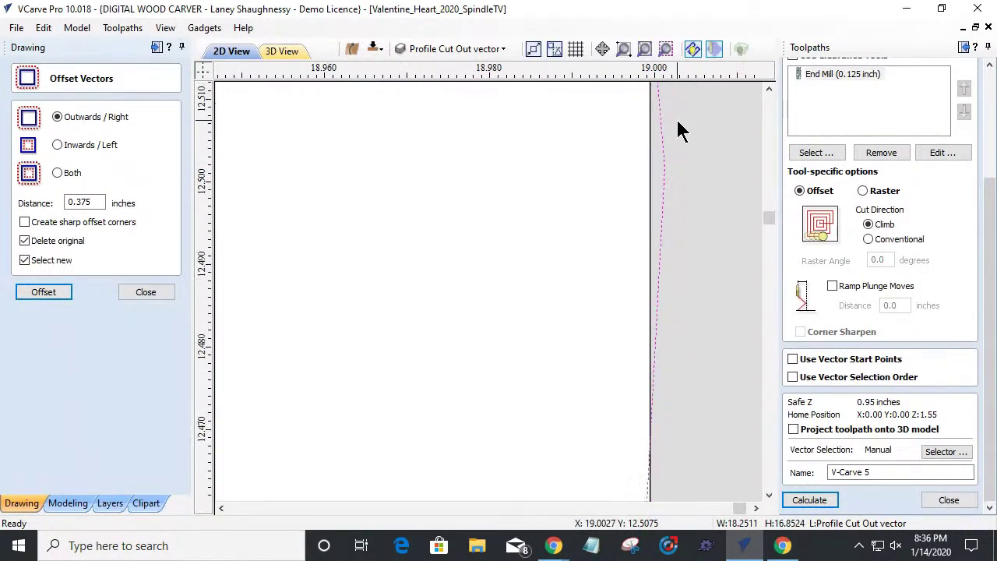
{"action": "scroll", "coordinate": [678, 130], "scroll_direction": "down", "scroll_amount": 10}
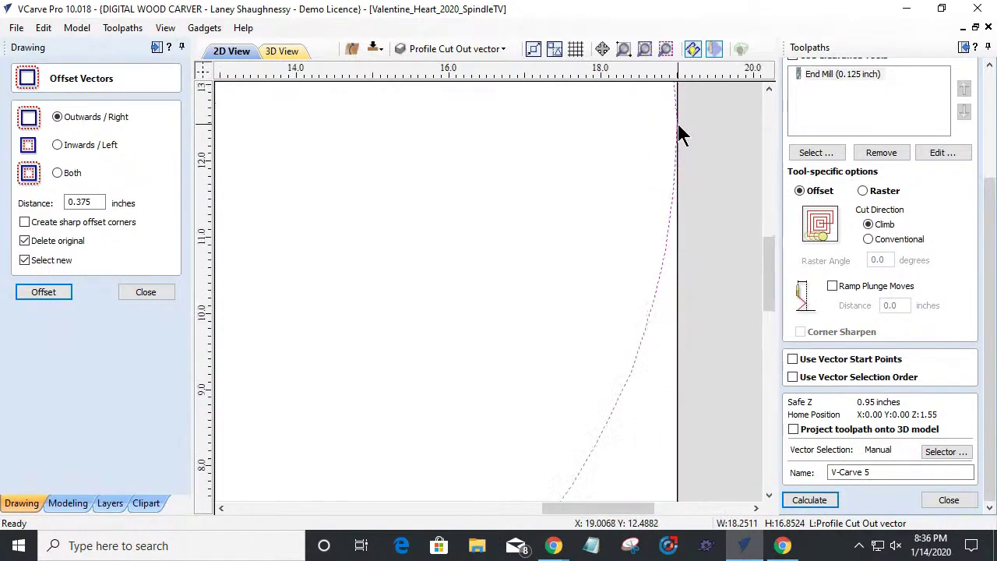
{"action": "scroll", "coordinate": [682, 138], "scroll_direction": "down", "scroll_amount": 5}
{"action": "scroll", "coordinate": [501, 316], "scroll_direction": "up", "scroll_amount": 1}
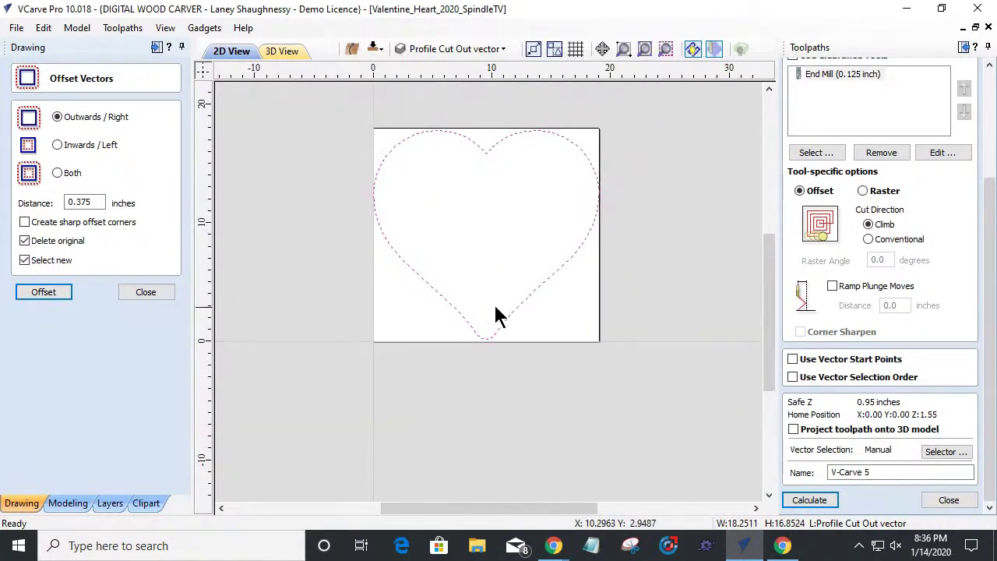
{"action": "scroll", "coordinate": [498, 316], "scroll_direction": "down", "scroll_amount": 1}
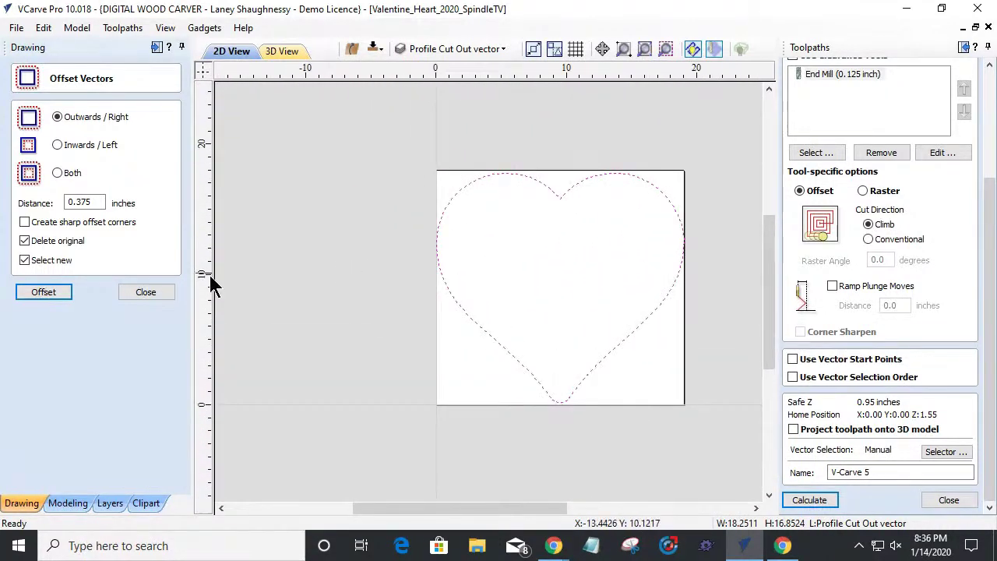
{"action": "left_click", "coordinate": [137, 294]}
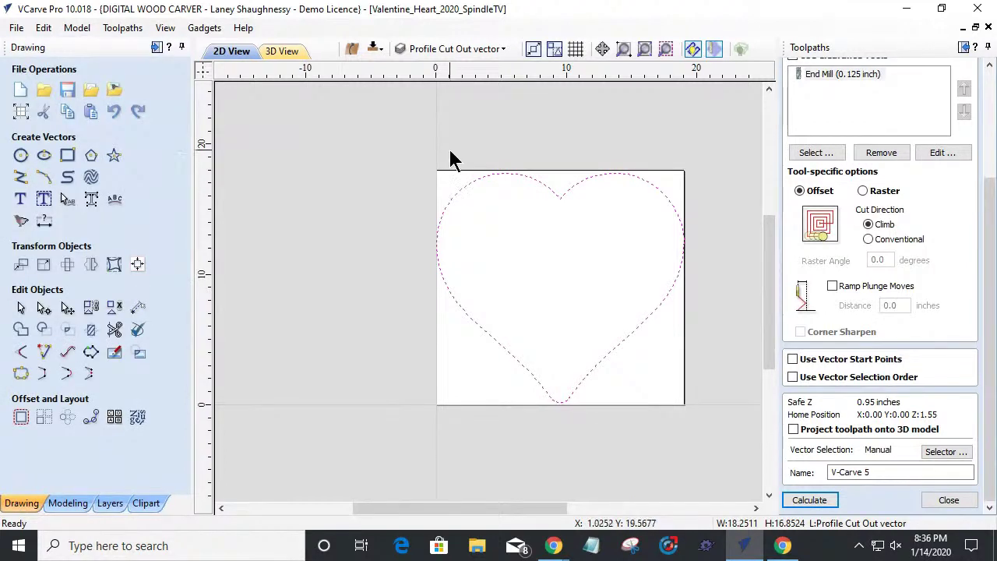
Step: Set the job width to 19.5 inches in the job setup, without scaling the design
{"action": "left_click", "coordinate": [19, 114]}
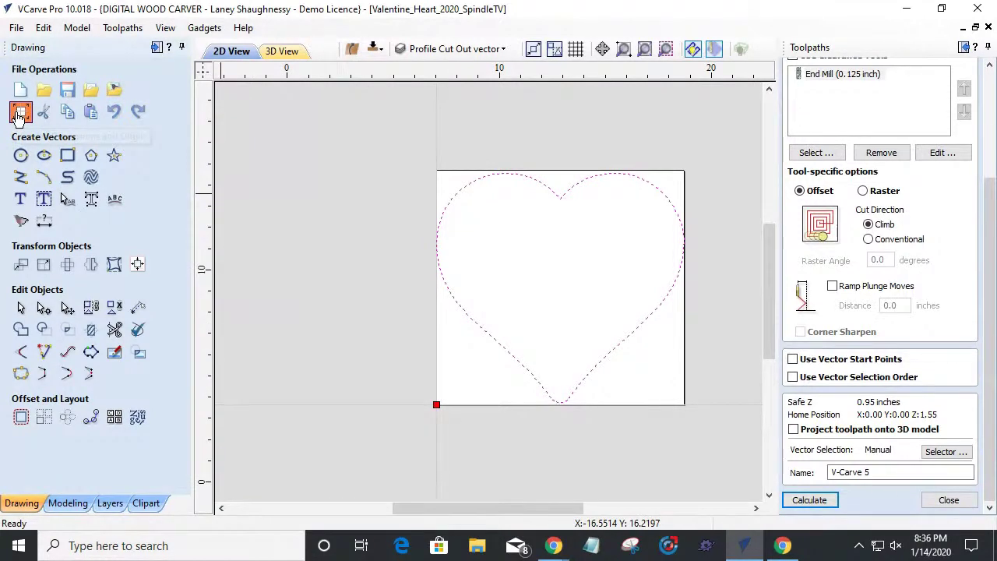
{"action": "left_click", "coordinate": [19, 114]}
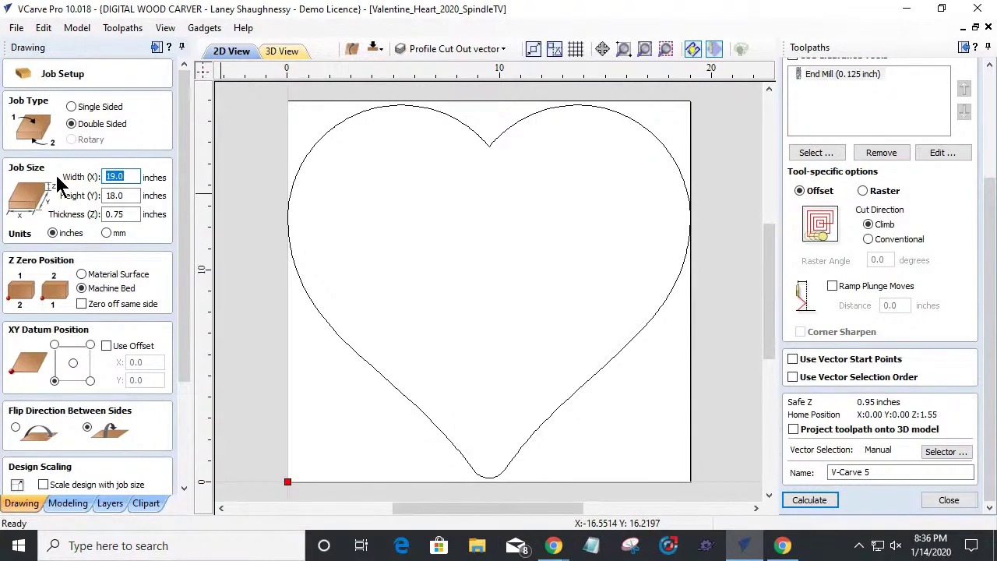
{"action": "type", "text": "9"}
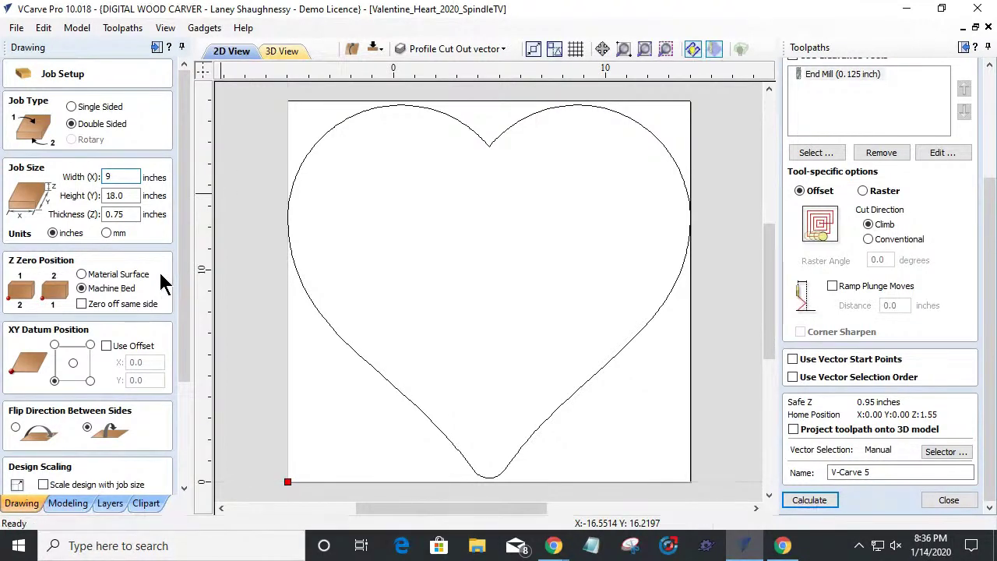
{"action": "double_click", "coordinate": [109, 177]}
{"action": "type", "text": "19.5"}
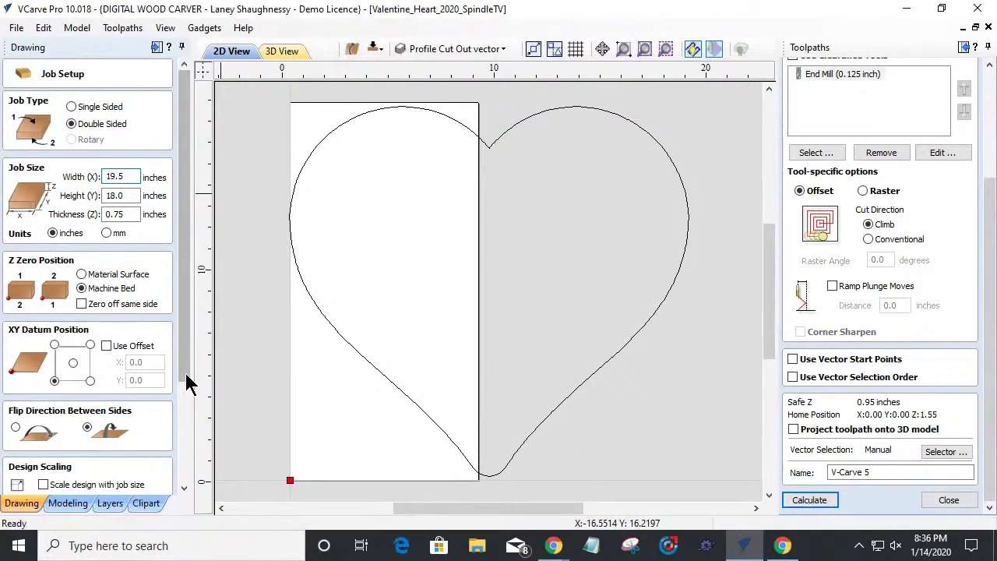
{"action": "scroll", "coordinate": [187, 381], "scroll_direction": "down", "scroll_amount": 2}
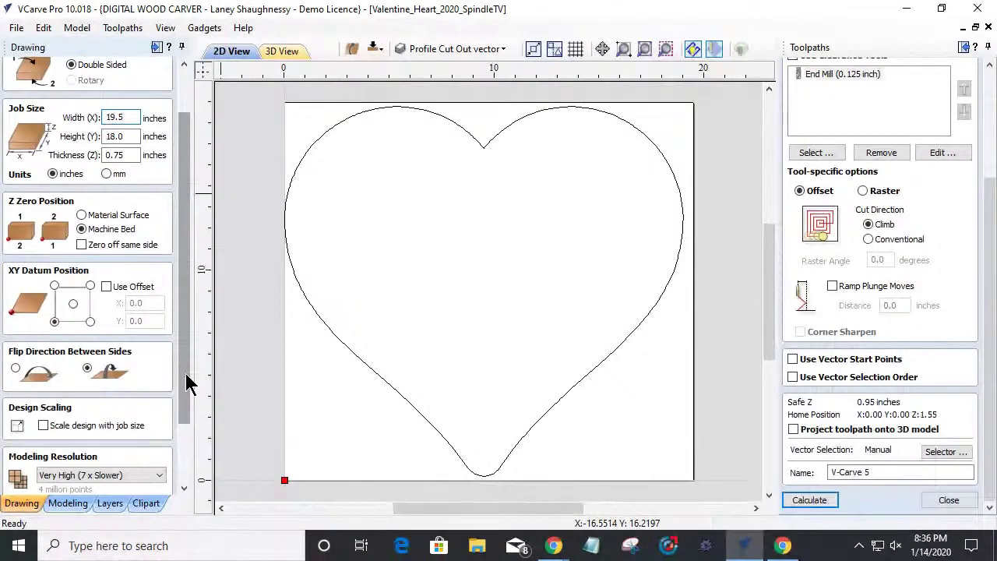
{"action": "scroll", "coordinate": [187, 390], "scroll_direction": "down", "scroll_amount": 3}
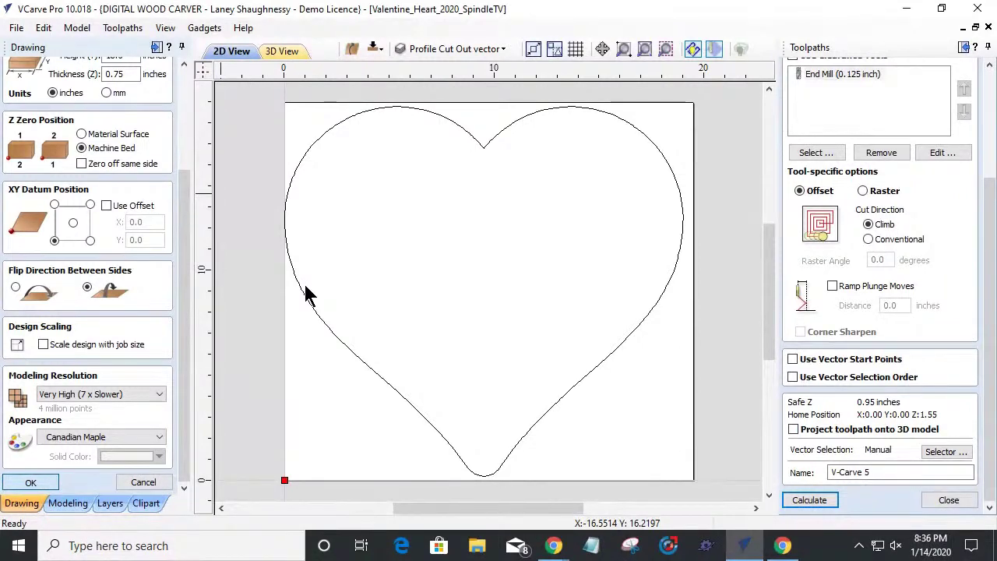
{"action": "left_click", "coordinate": [35, 484]}
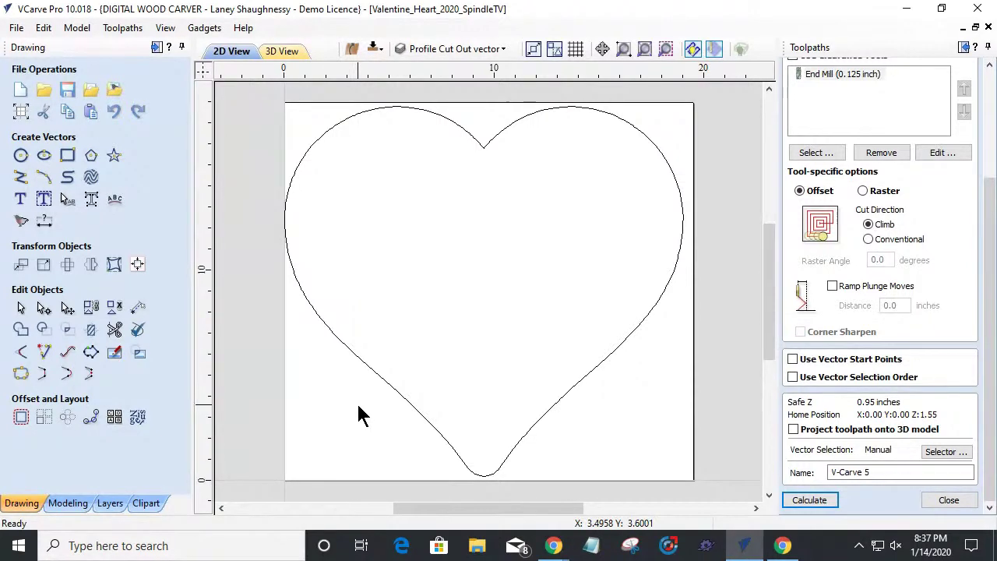
Step: Show Class Bottom Layer, Class Top Layer and Class Orignal together with the profile cut-out outline
{"action": "left_click", "coordinate": [286, 196]}
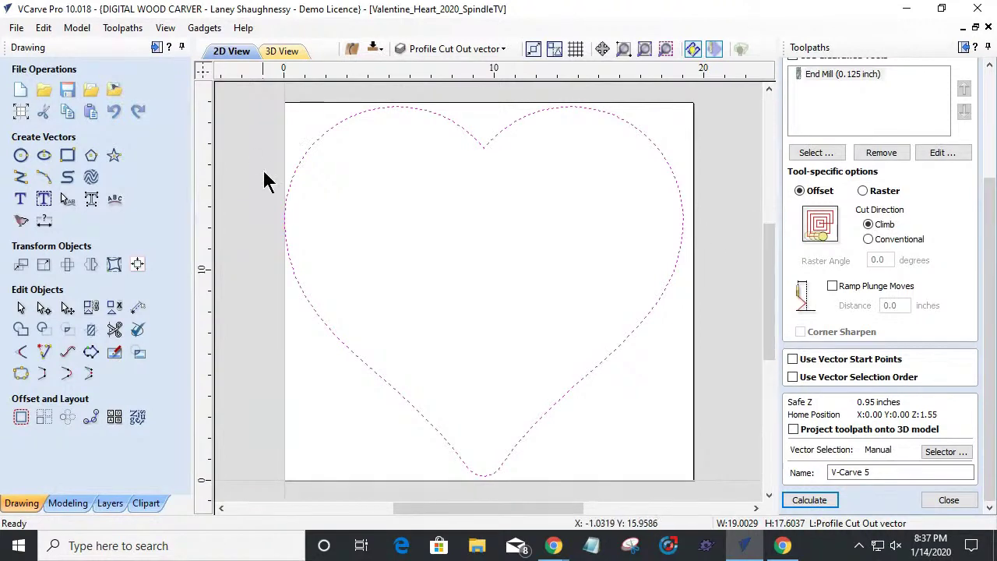
{"action": "left_click", "coordinate": [427, 50]}
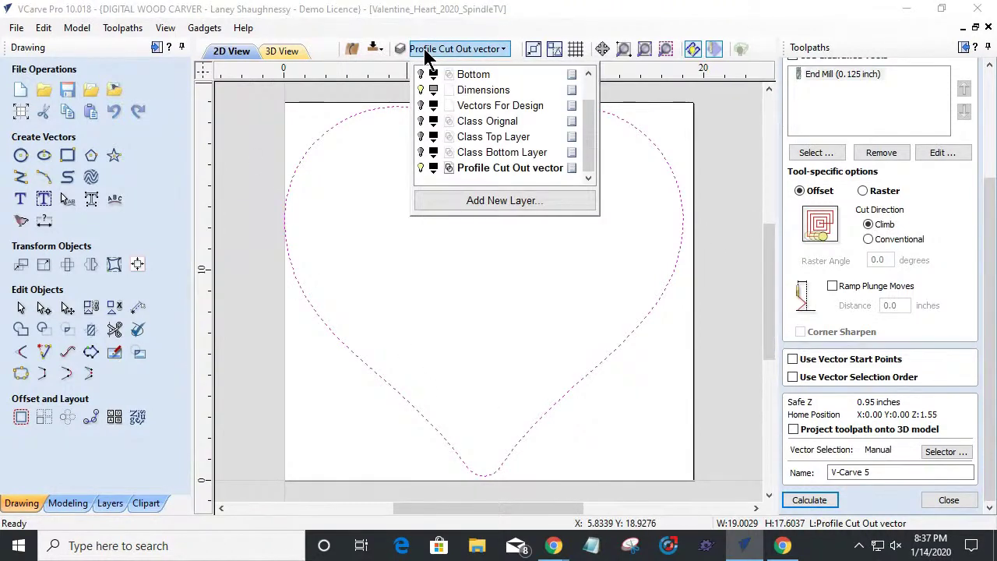
{"action": "left_click", "coordinate": [420, 152]}
{"action": "left_click", "coordinate": [421, 137]}
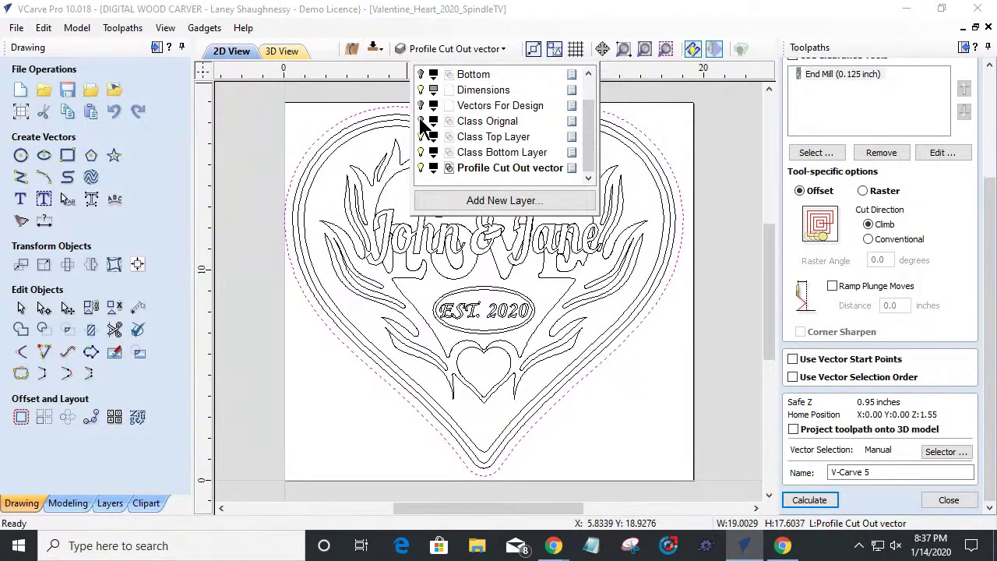
{"action": "left_click", "coordinate": [420, 121]}
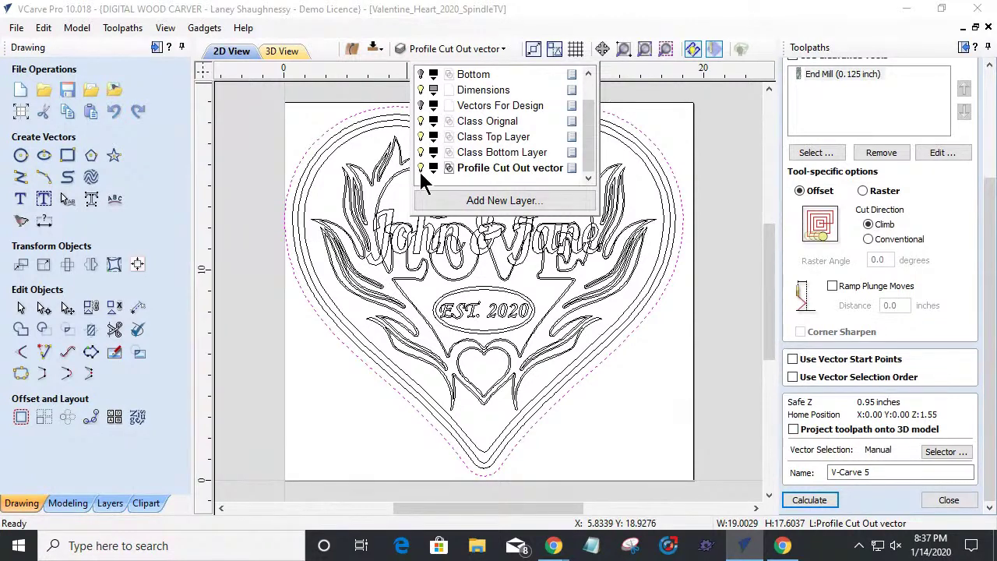
Step: Select all visible vectors and center them in the material both horizontally and vertically
{"action": "left_click", "coordinate": [323, 451]}
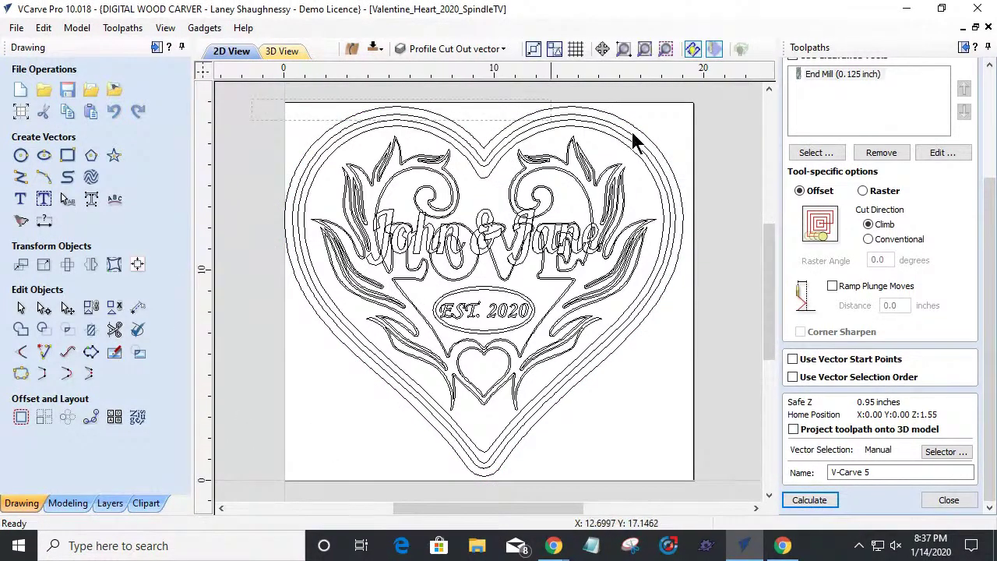
{"action": "key", "text": "ctrl+a"}
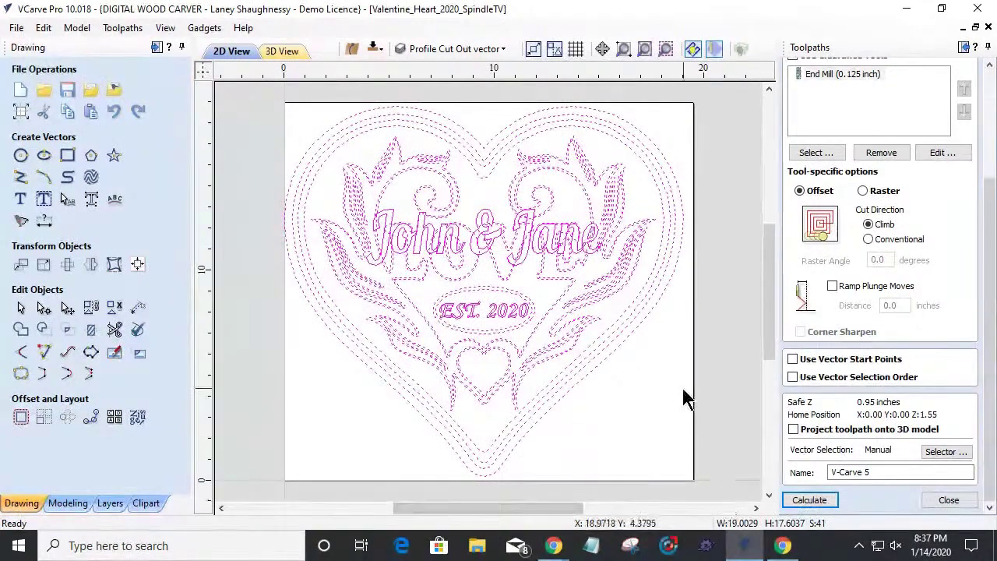
{"action": "left_click", "coordinate": [137, 266]}
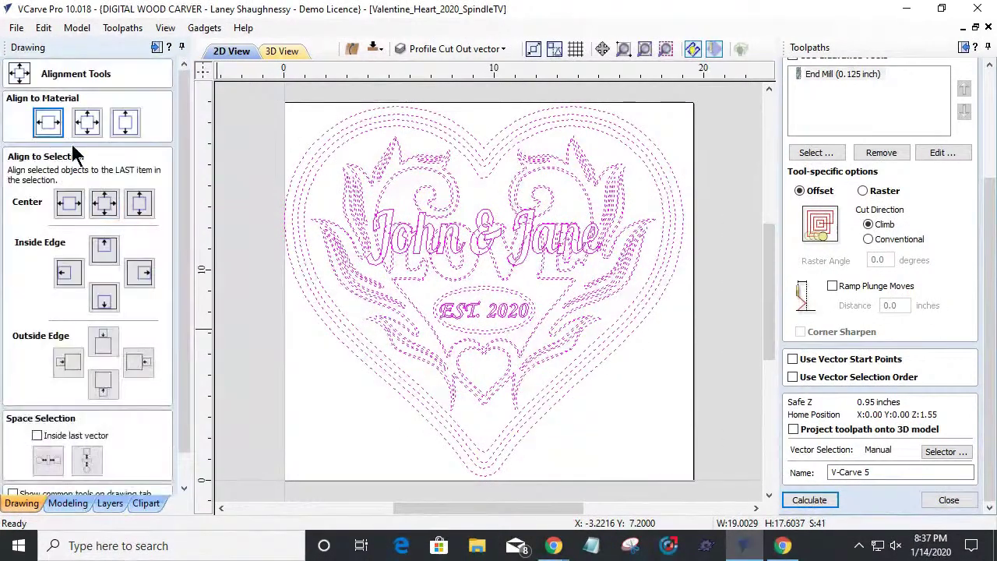
{"action": "left_click", "coordinate": [86, 121]}
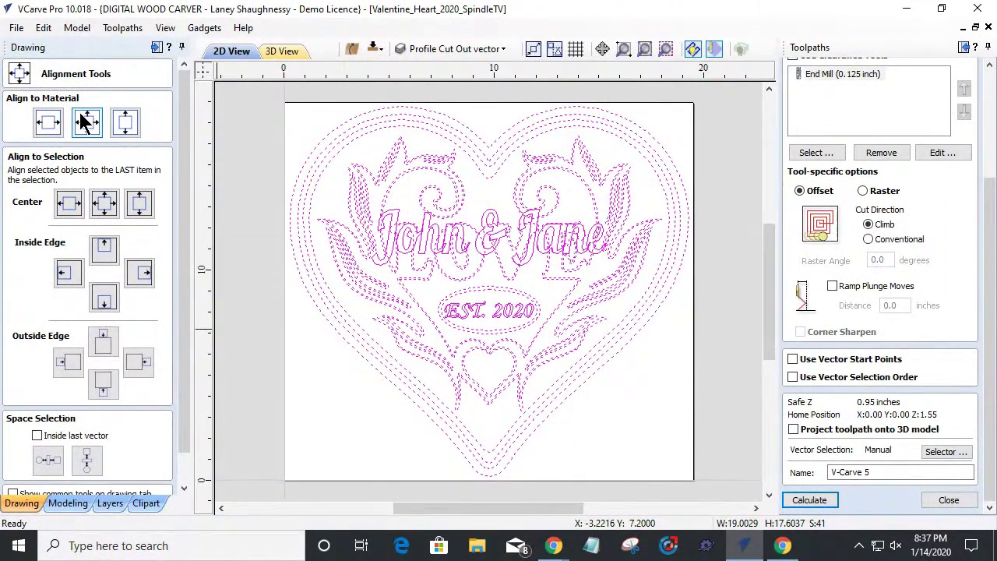
Step: Hide the layers Class Orignal, Class Top Layer, Class Bottom Layer and Profile Cut Out vector
{"action": "left_click", "coordinate": [448, 48]}
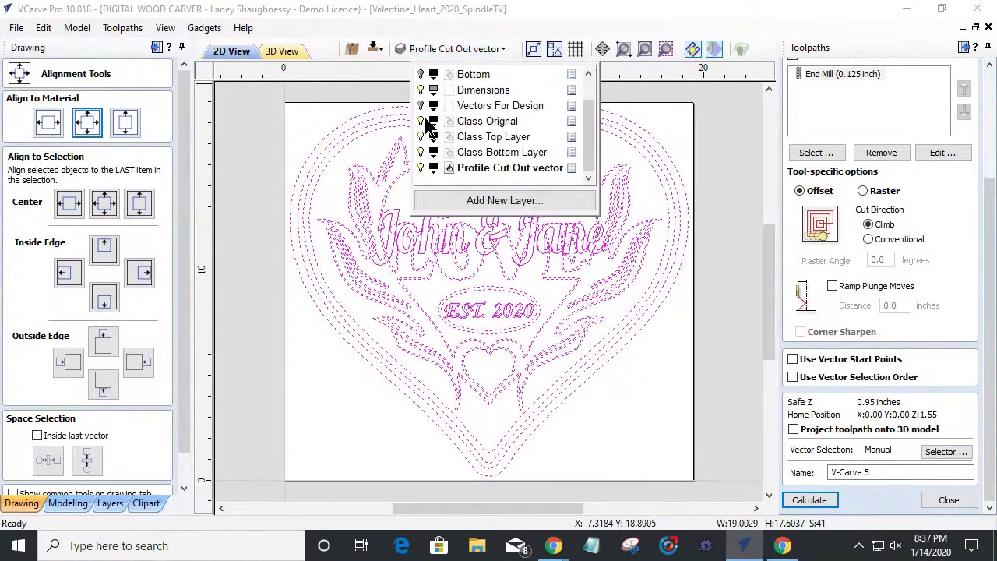
{"action": "left_click", "coordinate": [424, 122]}
{"action": "left_click", "coordinate": [423, 153]}
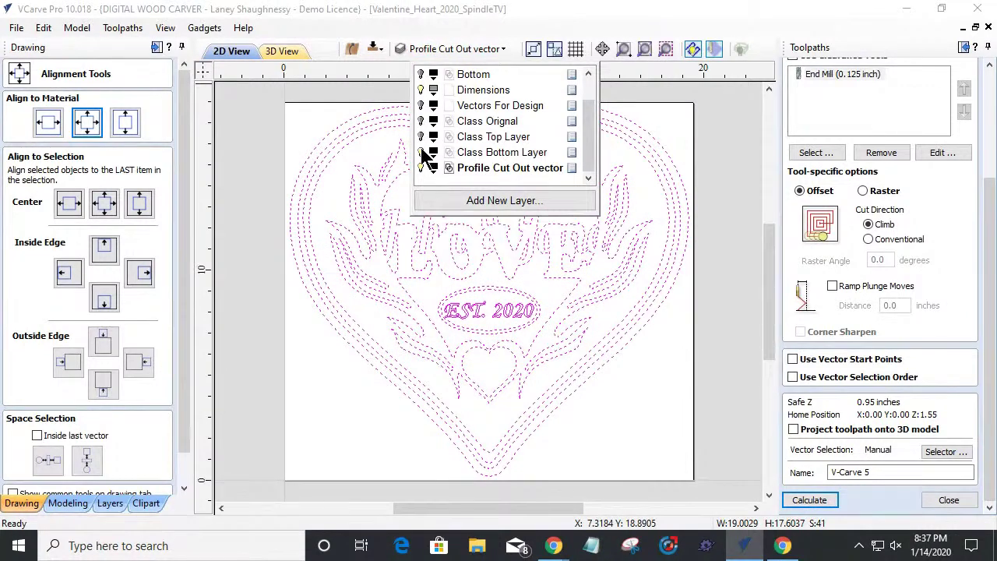
{"action": "left_click", "coordinate": [423, 153]}
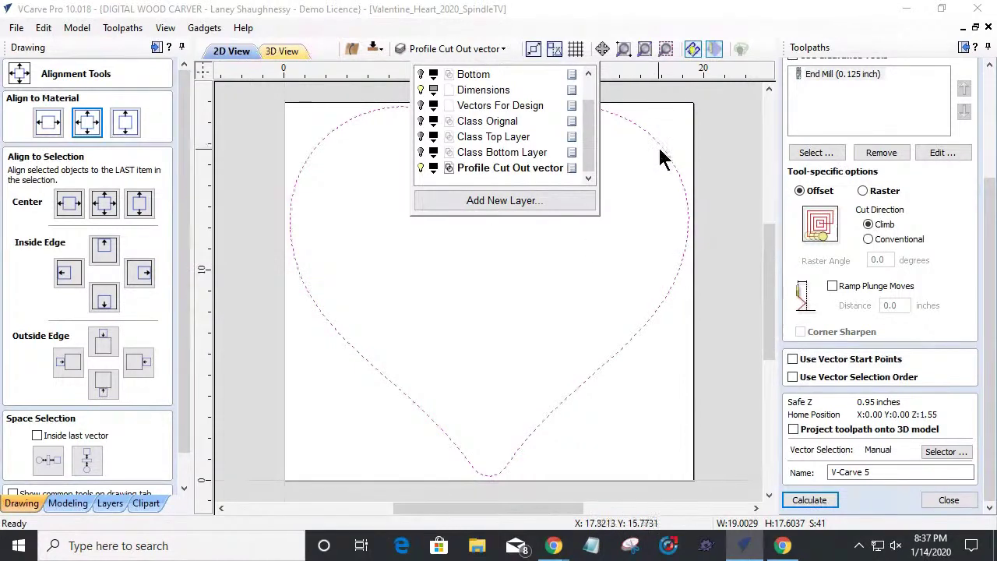
{"action": "left_click", "coordinate": [421, 153]}
{"action": "left_click", "coordinate": [421, 153]}
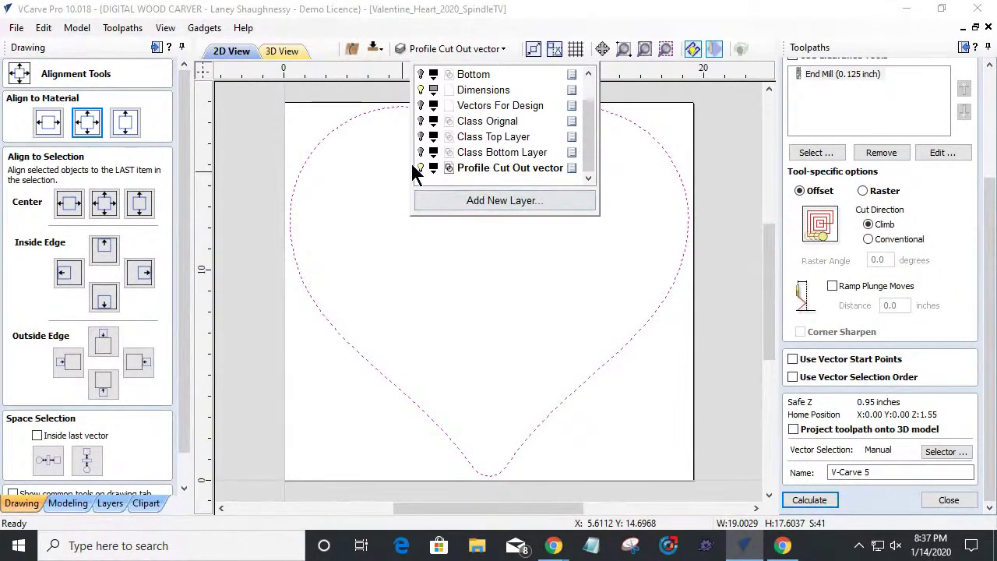
{"action": "left_click", "coordinate": [421, 168]}
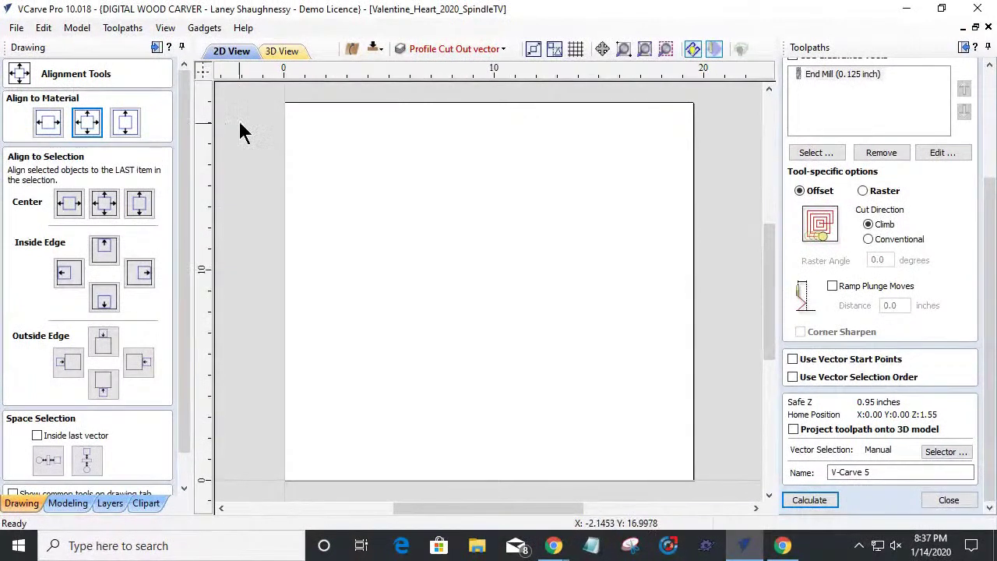
Step: Close the V-Carve form, switch to the toolpath layout and show all existing toolpaths in the 2D view
{"action": "left_click", "coordinate": [947, 501]}
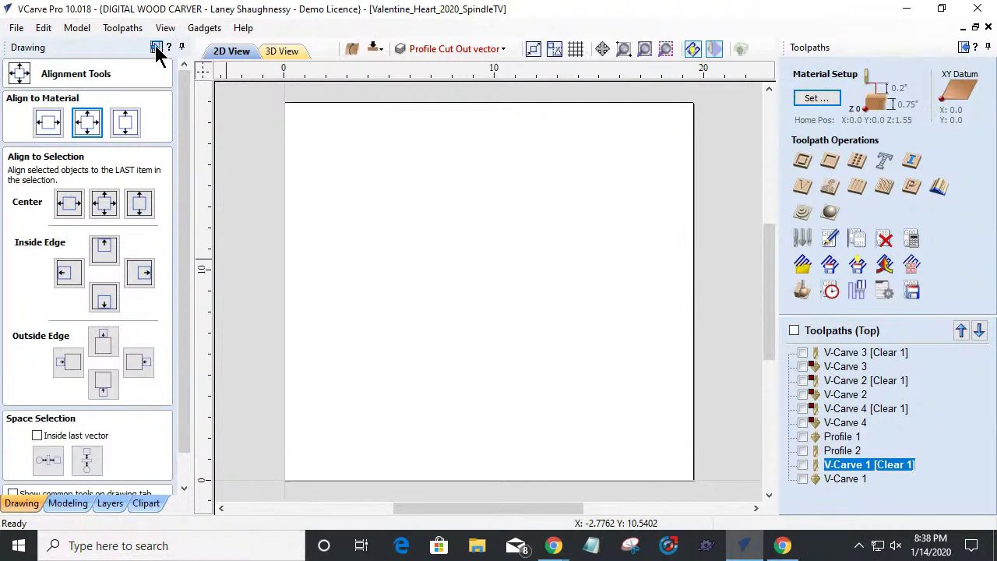
{"action": "left_click", "coordinate": [155, 48]}
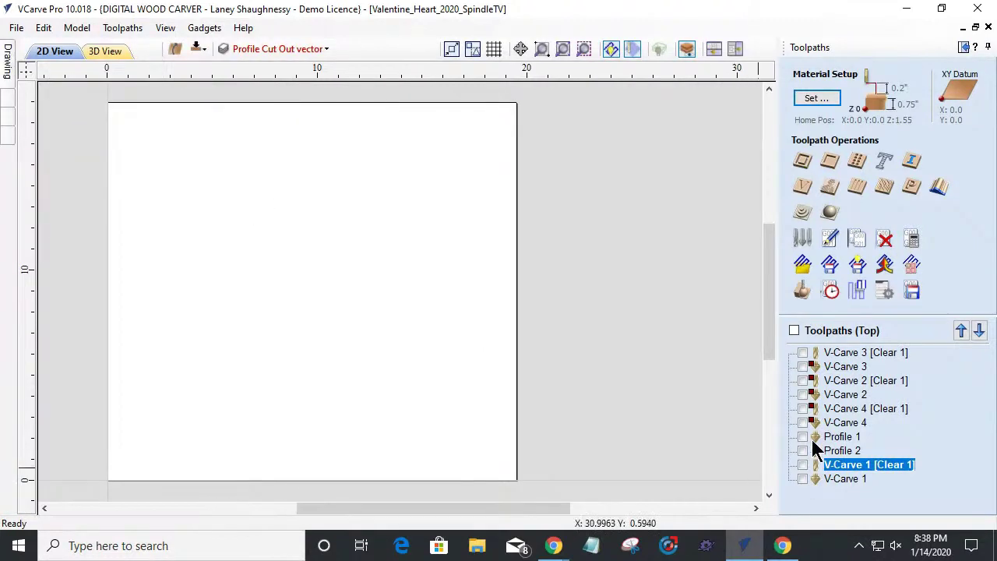
{"action": "left_click", "coordinate": [804, 353]}
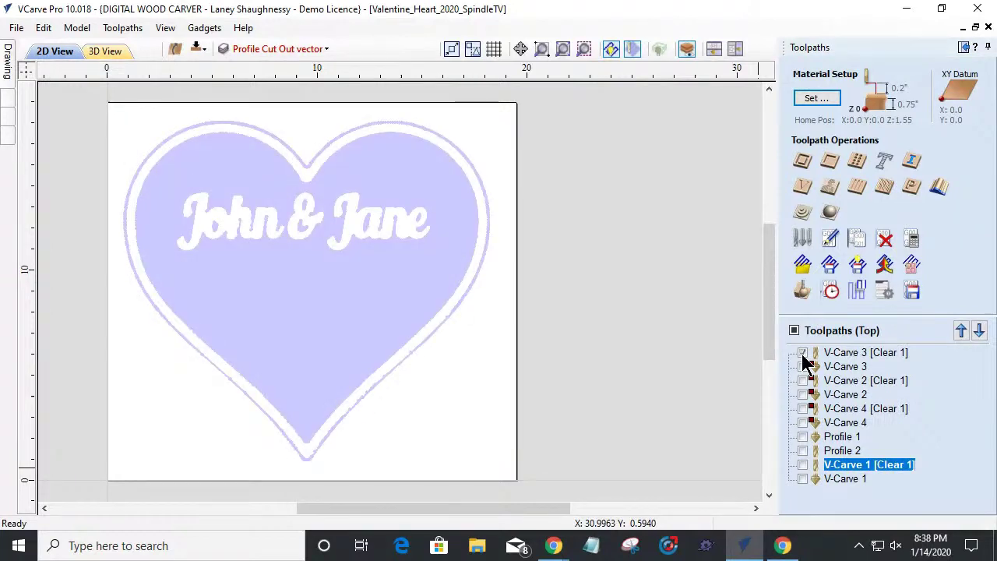
{"action": "left_click", "coordinate": [803, 478]}
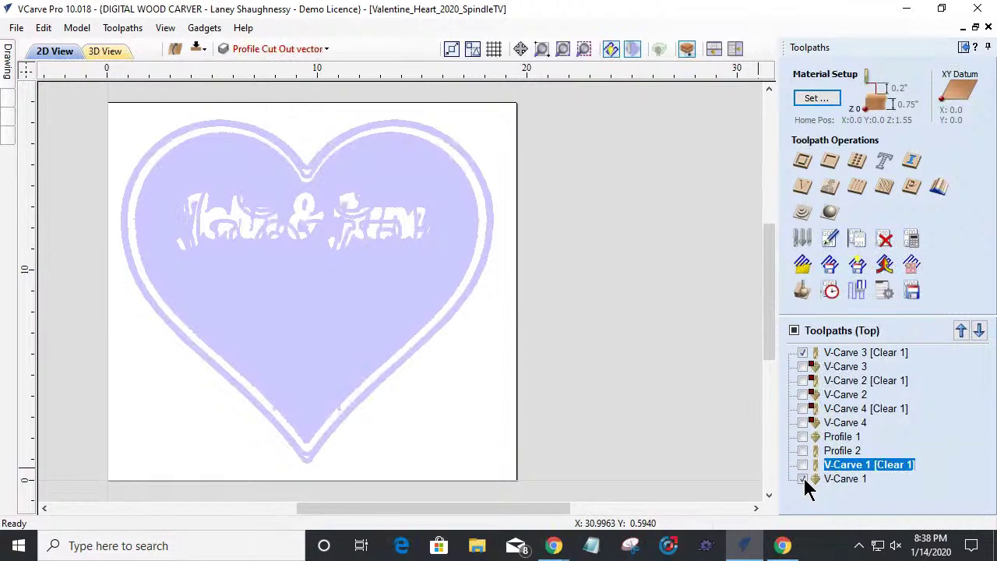
{"action": "left_click", "coordinate": [795, 330]}
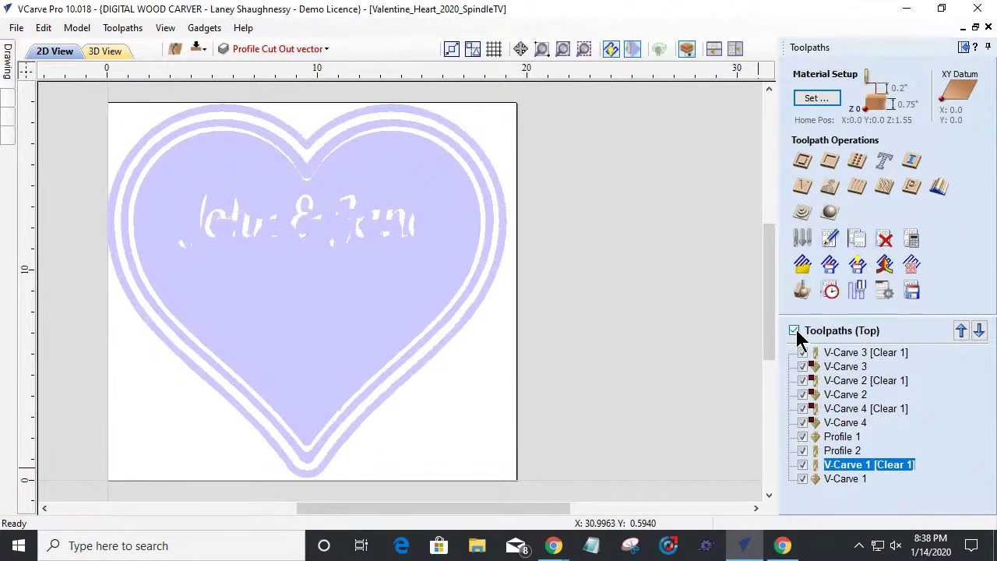
Step: Delete all existing toolpaths from the toolpath list
{"action": "left_click", "coordinate": [835, 354]}
{"action": "right_click", "coordinate": [835, 354]}
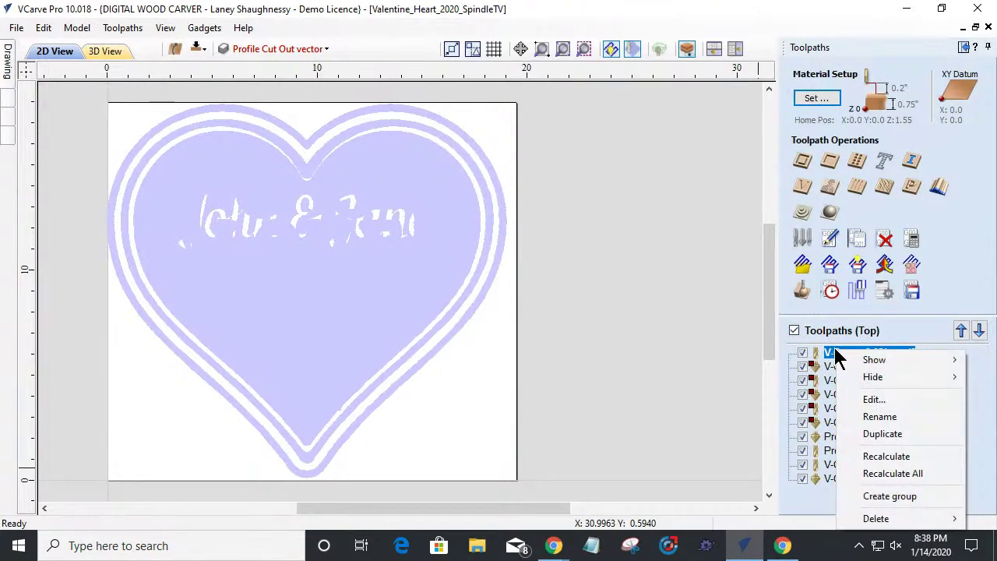
{"action": "mouse_move", "coordinate": [866, 528]}
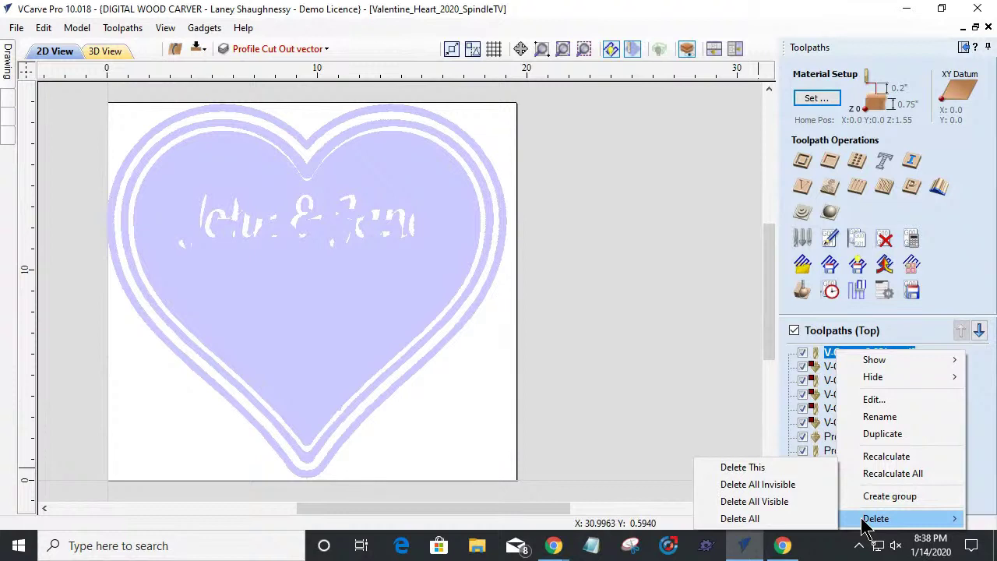
{"action": "left_click", "coordinate": [717, 519]}
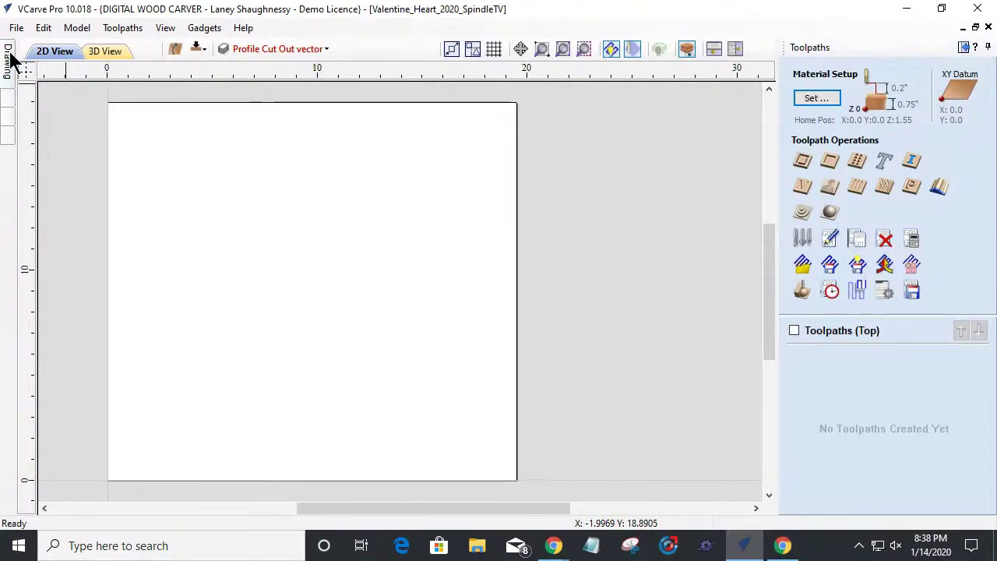
Step: Show Class Bottom Layer and Class Top Layer with the whole material fitted in the 2D view
{"action": "left_click", "coordinate": [563, 49]}
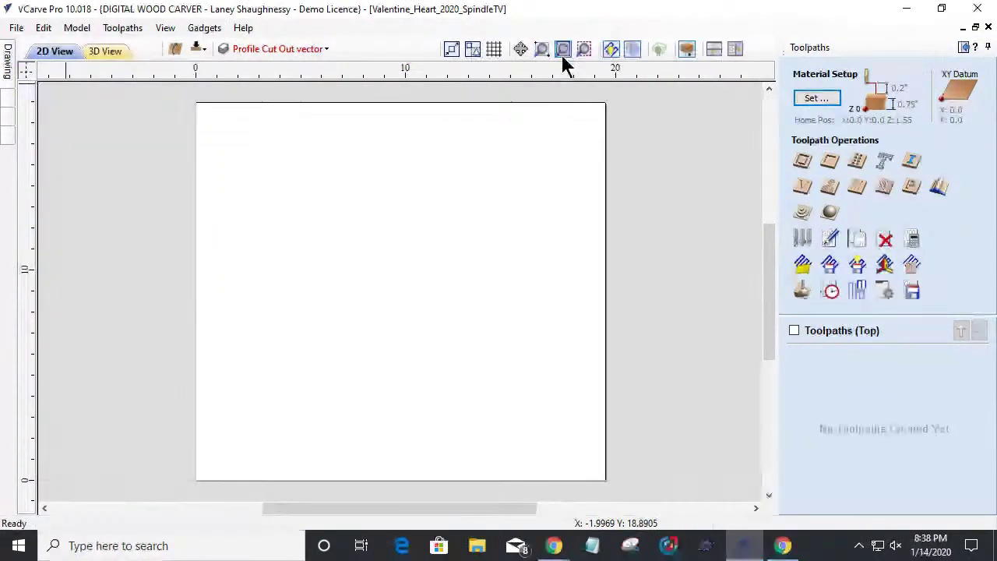
{"action": "left_click", "coordinate": [263, 49]}
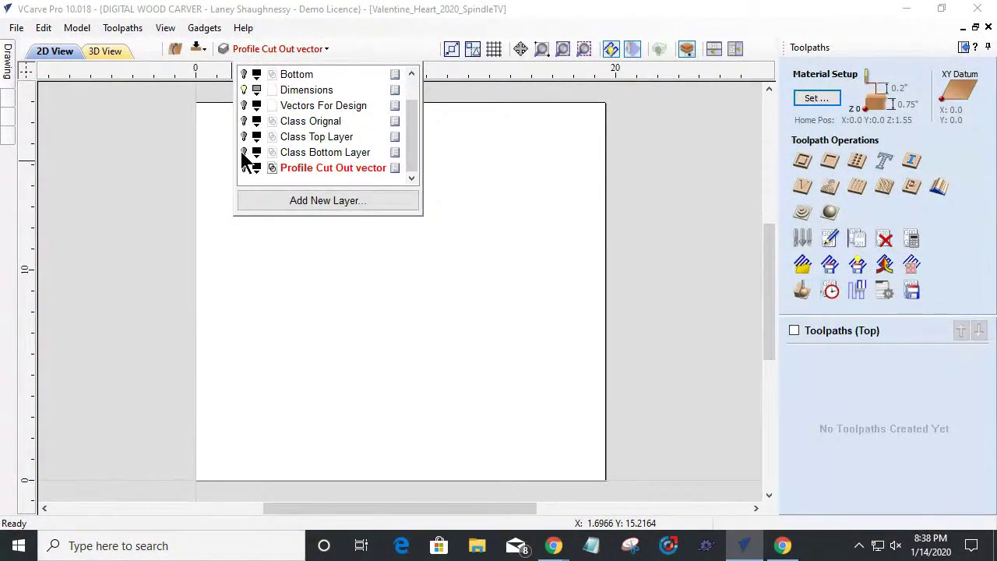
{"action": "left_click", "coordinate": [244, 152]}
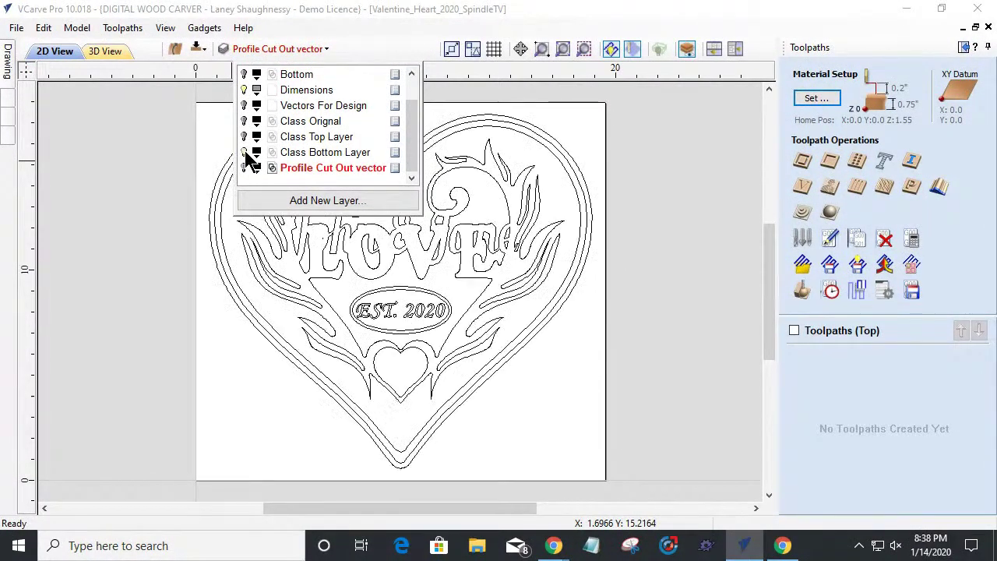
{"action": "left_click", "coordinate": [244, 137]}
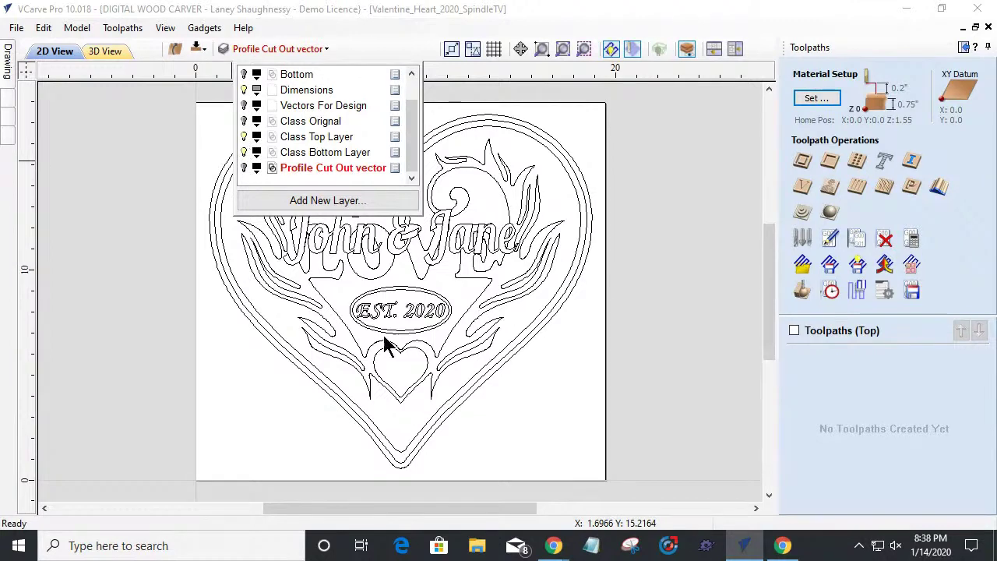
{"action": "left_click", "coordinate": [573, 423]}
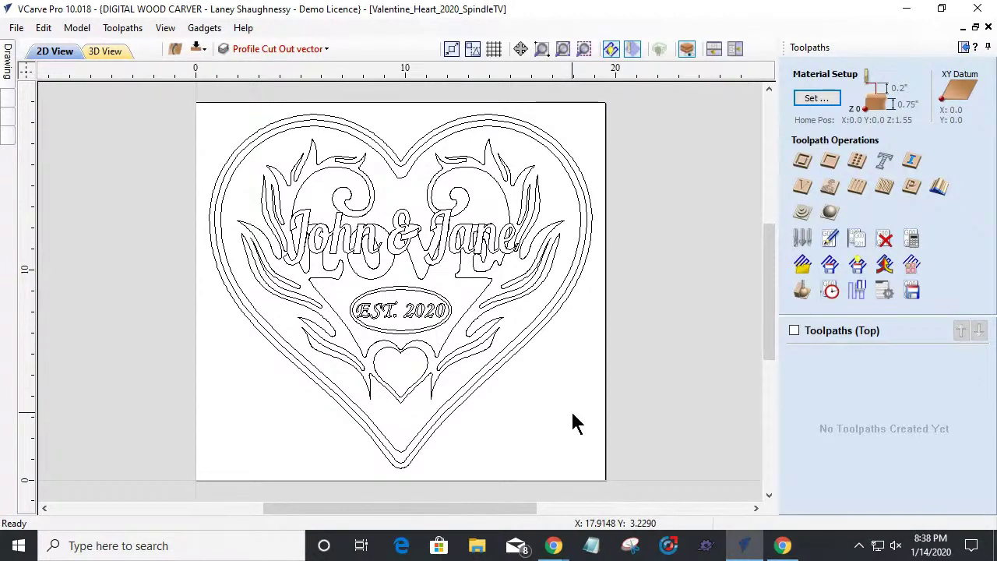
Step: Start a V-Carve / Engraving toolpath, keeping start depth 0.0 and flat depth 0.125 inches, and inspect the narrow areas of the design
{"action": "left_click", "coordinate": [803, 189]}
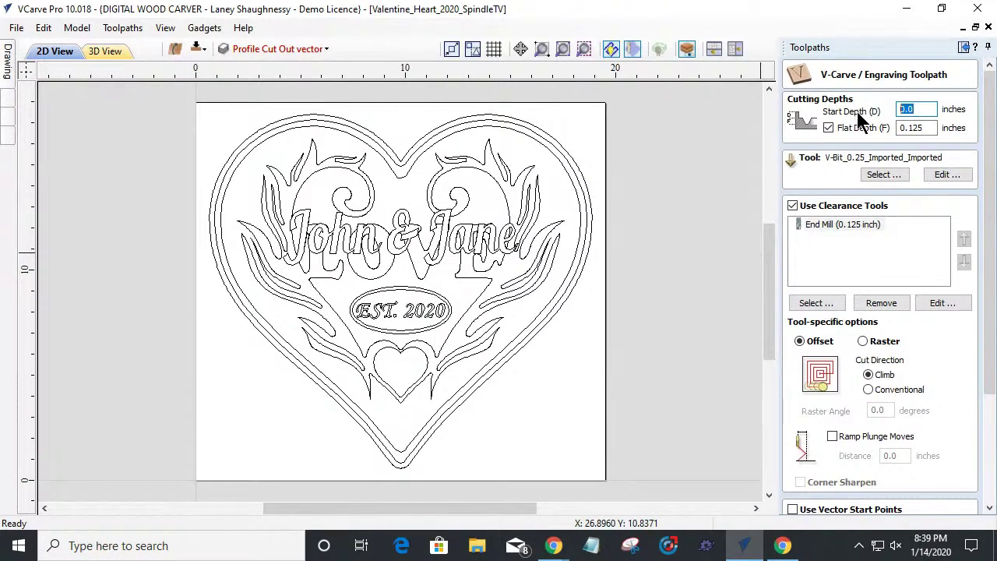
{"action": "key", "text": "Tab"}
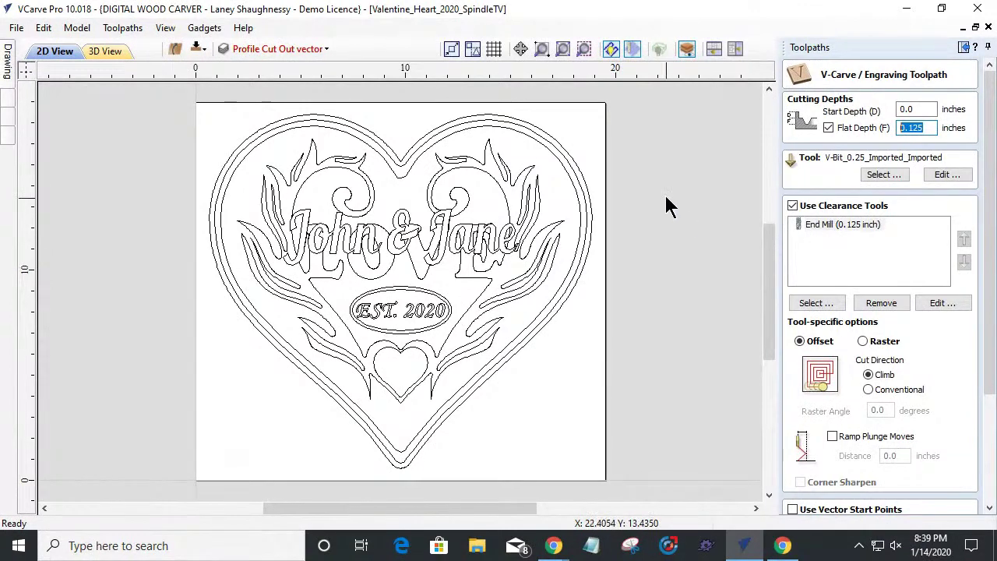
{"action": "scroll", "coordinate": [508, 188], "scroll_direction": "up", "scroll_amount": 5}
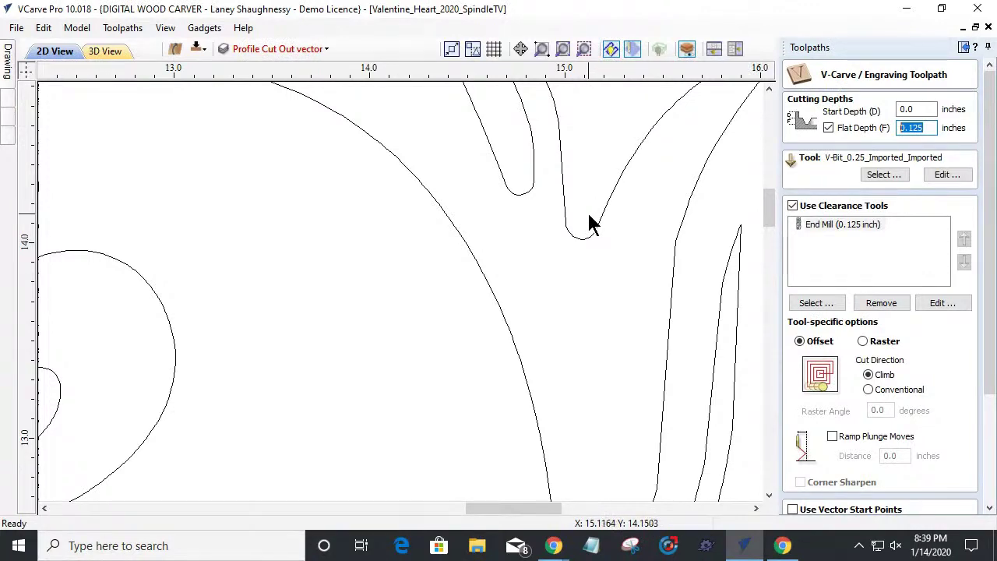
{"action": "scroll", "coordinate": [590, 225], "scroll_direction": "down", "scroll_amount": 4}
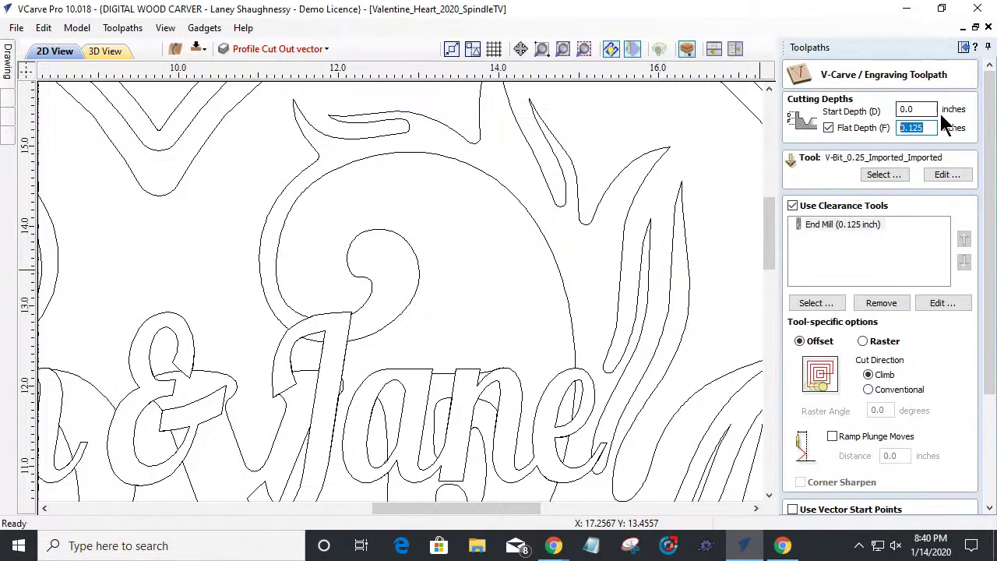
{"action": "left_click", "coordinate": [908, 109]}
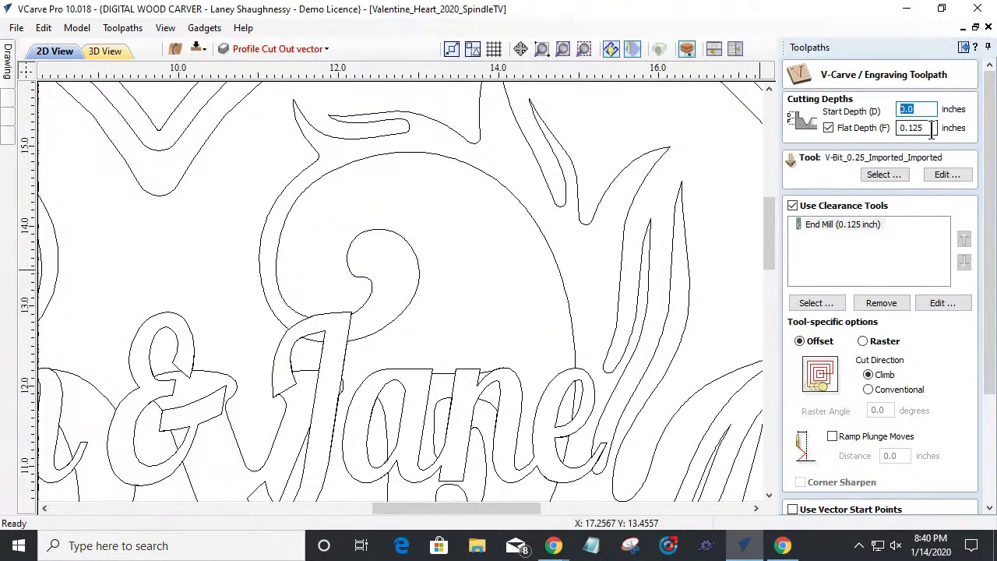
{"action": "left_click", "coordinate": [904, 127]}
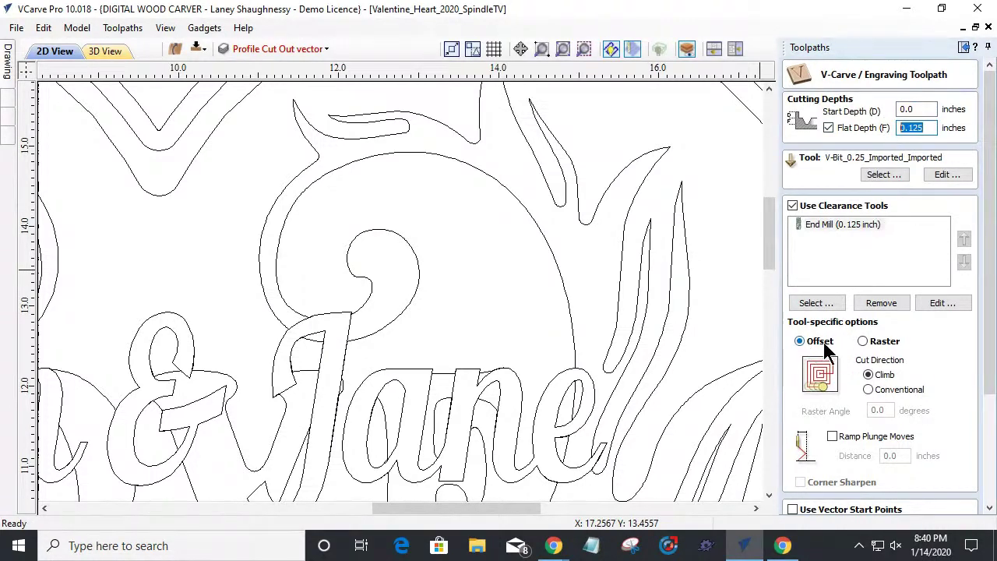
Step: Name the V-Carve toolpath Top Text and leave no vectors selected manually
{"action": "left_click_drag", "start_coordinate": [985, 341], "coordinate": [986, 448]}
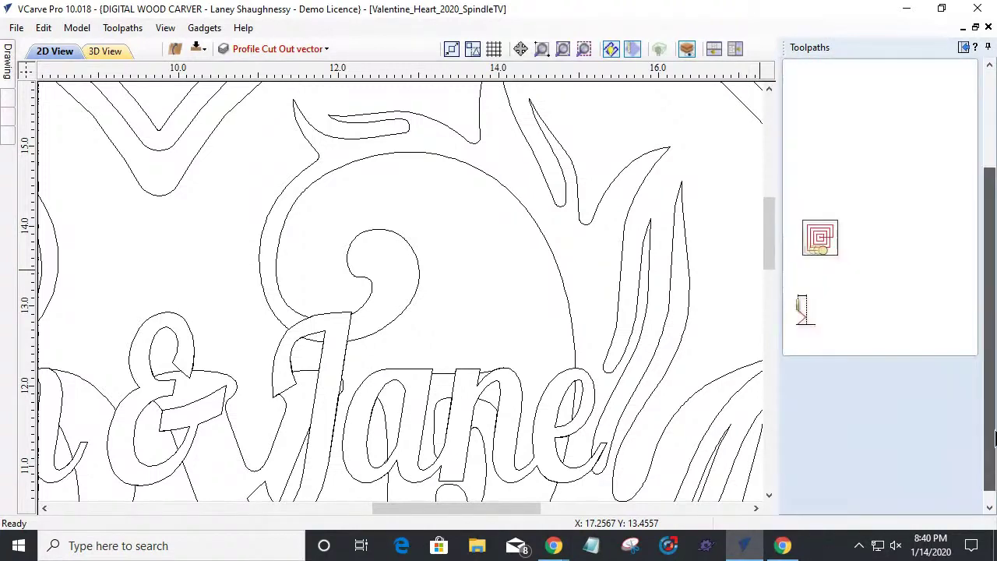
{"action": "left_click_drag", "start_coordinate": [885, 473], "coordinate": [771, 485]}
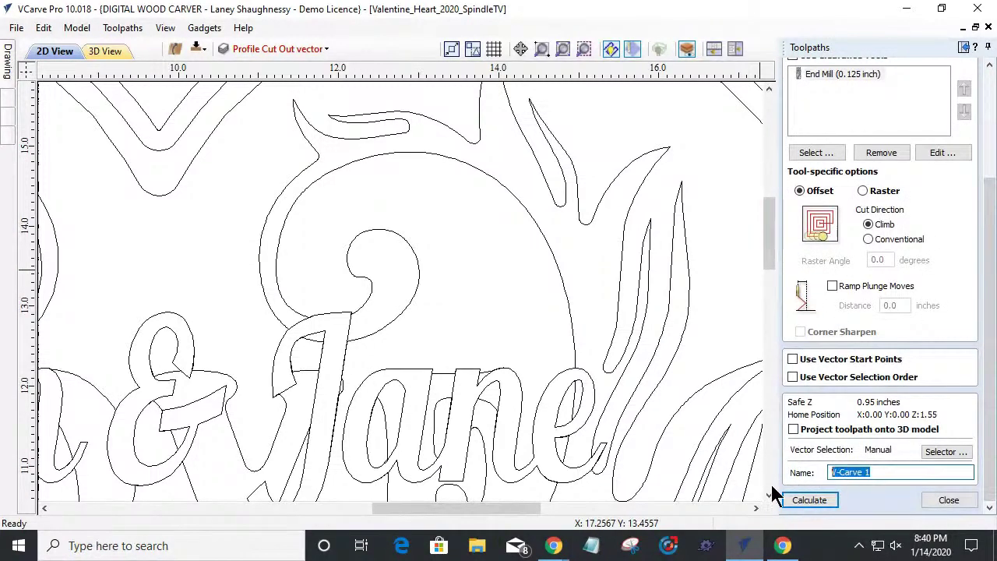
{"action": "type", "text": "Top"}
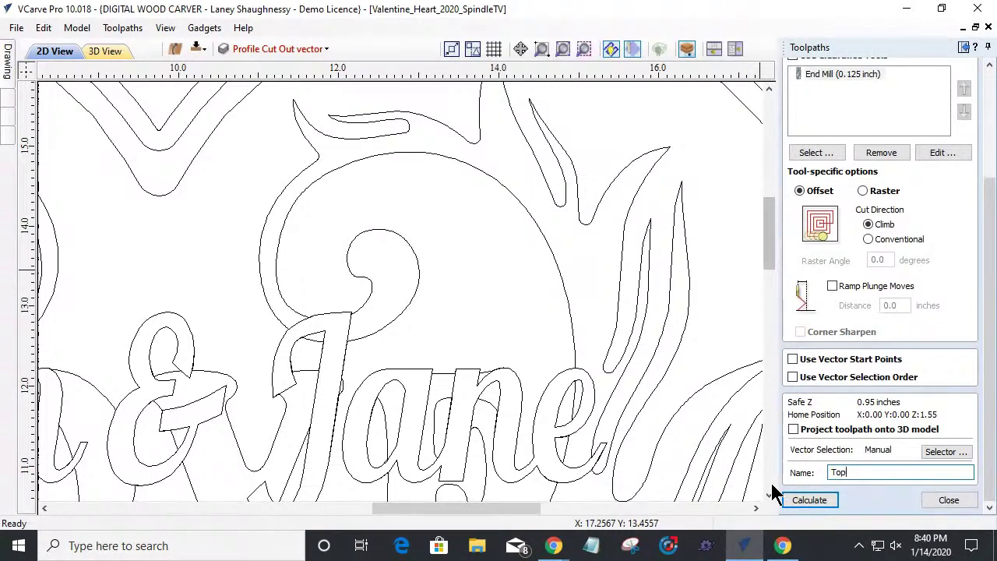
{"action": "type", "text": " Text"}
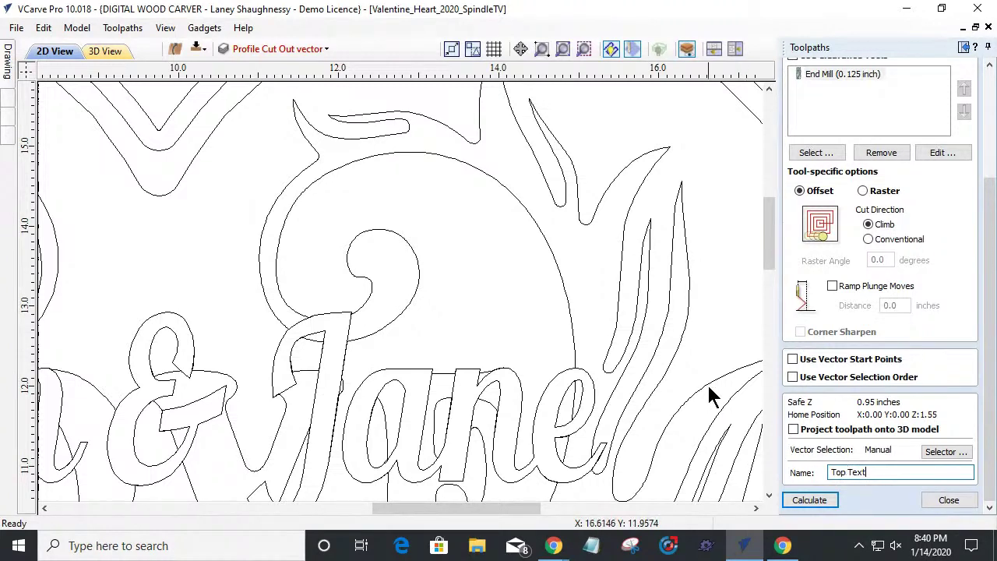
{"action": "left_click", "coordinate": [611, 348]}
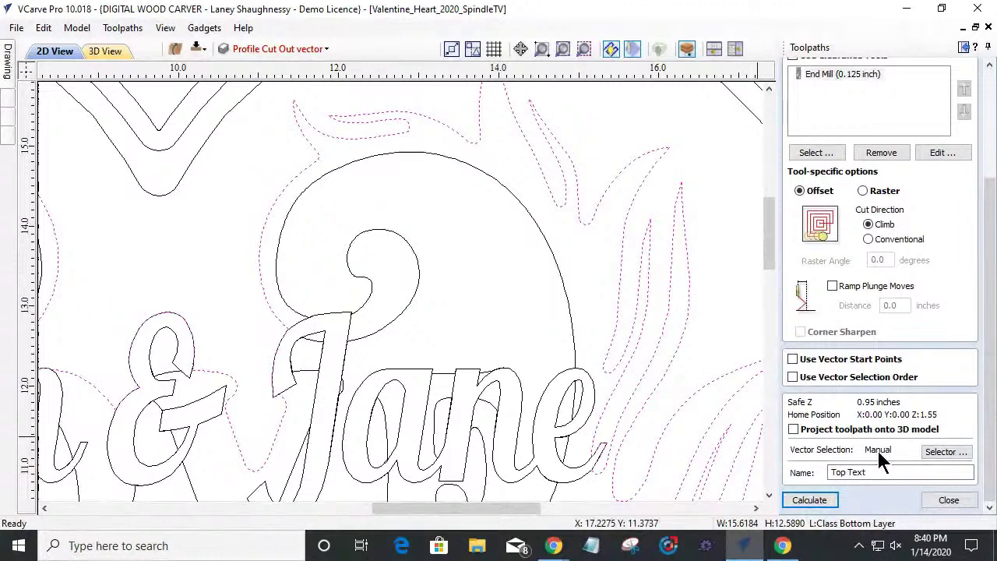
{"action": "left_click", "coordinate": [708, 286]}
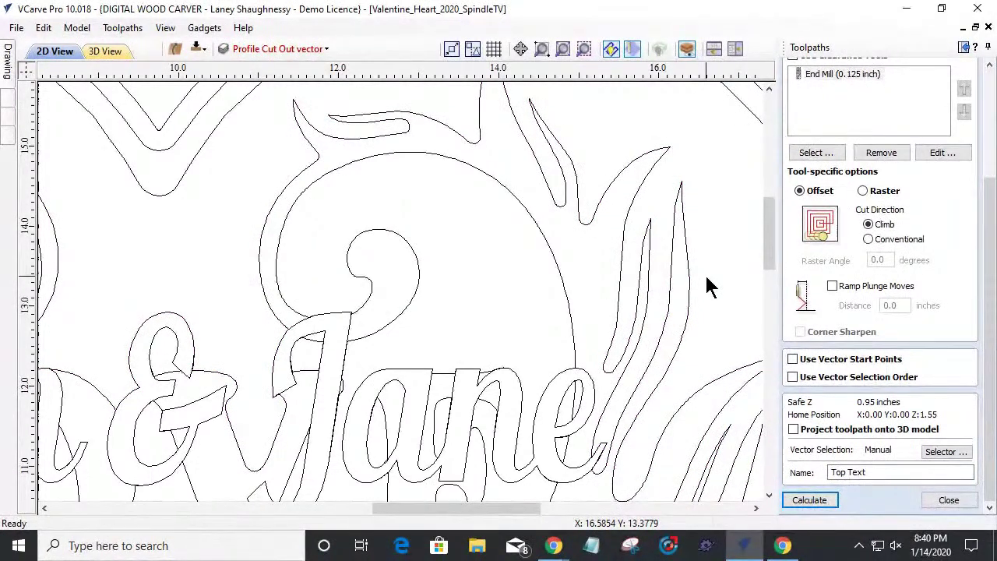
Step: Associate the toolpath with all open and closed vectors on Class Top Layer using the Vector Selector, and review the selection on the heart
{"action": "left_click", "coordinate": [944, 455]}
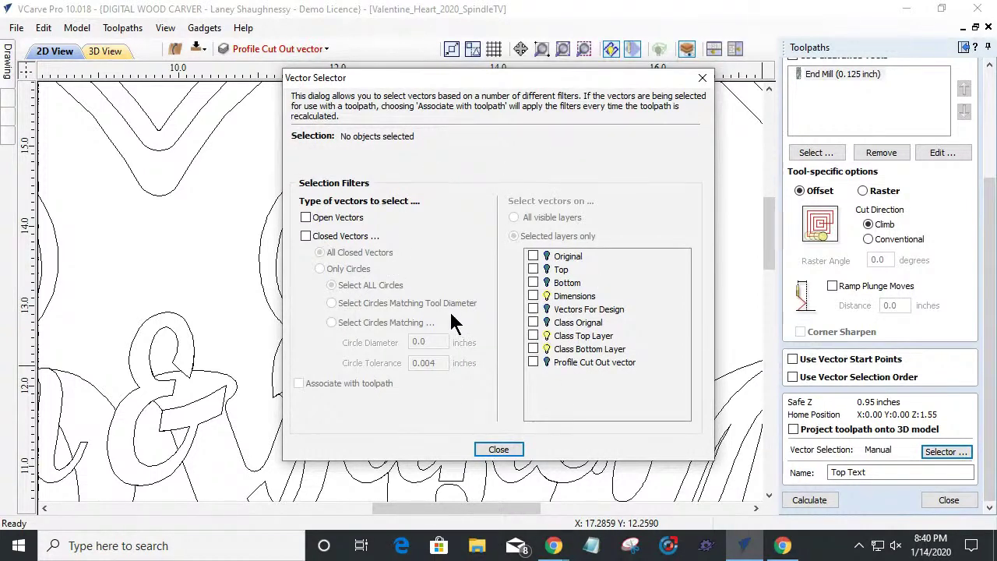
{"action": "left_click", "coordinate": [307, 217]}
{"action": "left_click", "coordinate": [306, 236]}
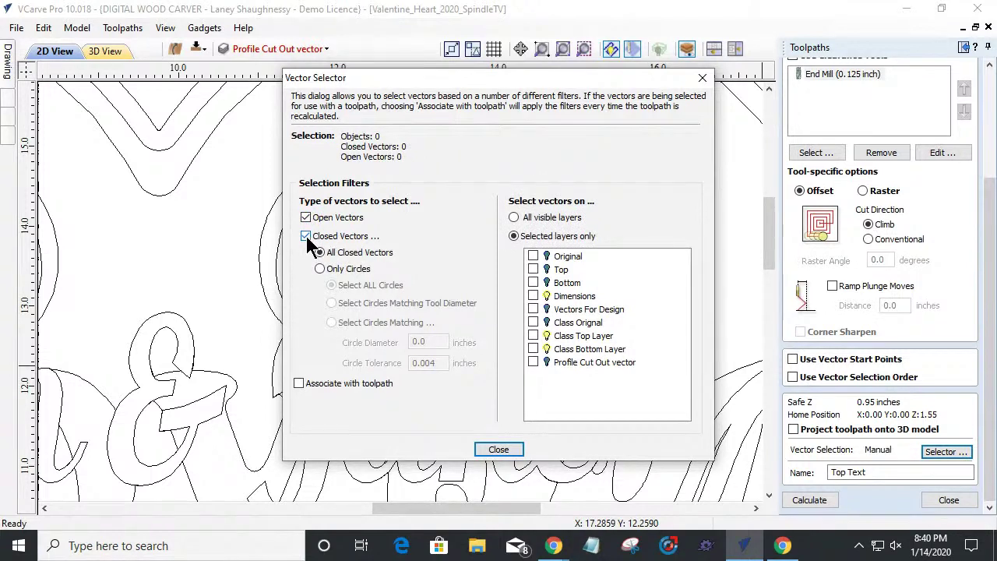
{"action": "left_click", "coordinate": [300, 384]}
{"action": "left_click", "coordinate": [534, 337]}
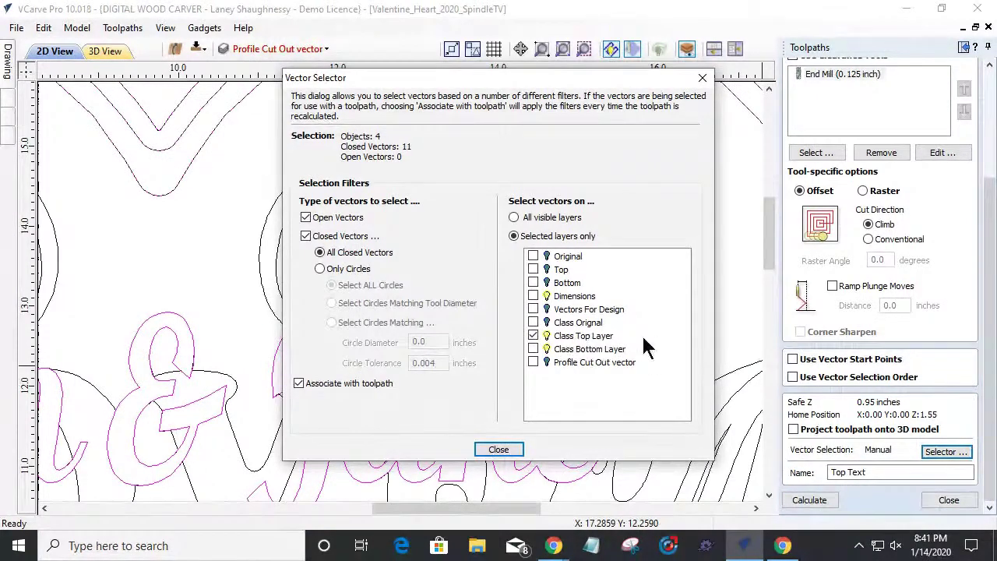
{"action": "left_click", "coordinate": [499, 450]}
{"action": "scroll", "coordinate": [479, 346], "scroll_direction": "down", "scroll_amount": 2}
{"action": "scroll", "coordinate": [479, 346], "scroll_direction": "down", "scroll_amount": 3}
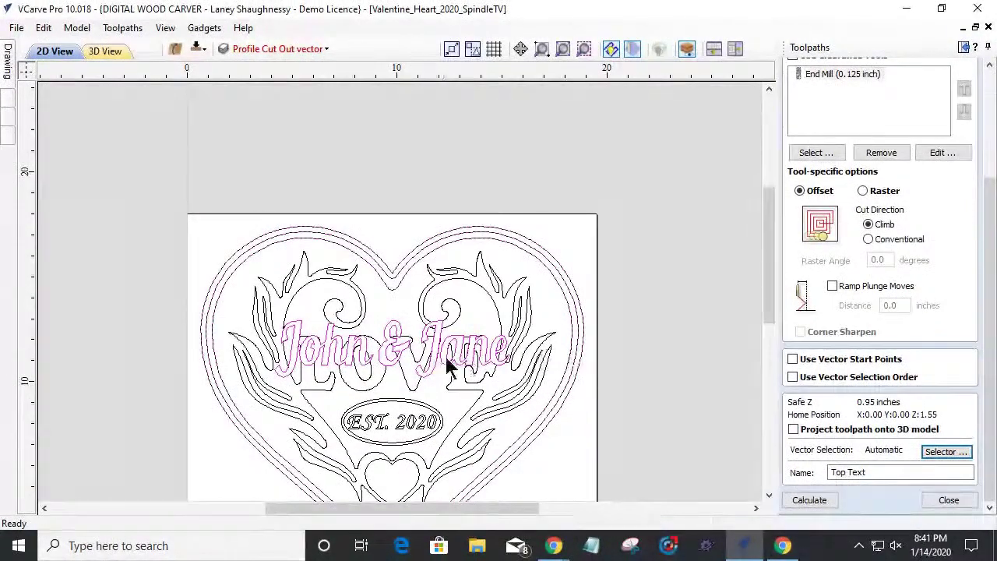
{"action": "scroll", "coordinate": [381, 427], "scroll_direction": "down", "scroll_amount": 2}
{"action": "scroll", "coordinate": [377, 430], "scroll_direction": "up", "scroll_amount": 2}
{"action": "scroll", "coordinate": [367, 434], "scroll_direction": "down", "scroll_amount": 3}
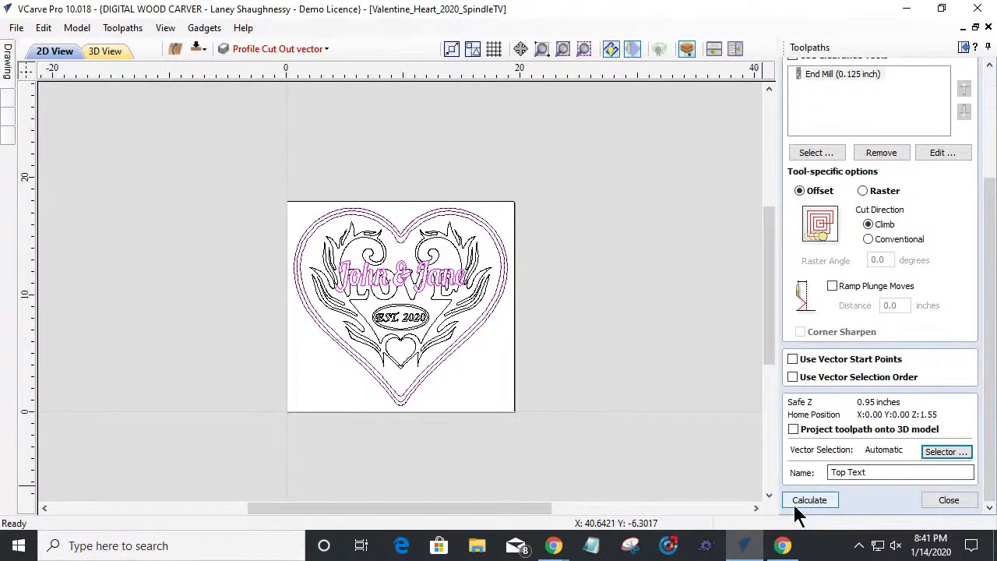
Step: Recheck the Top Text toolpath's Vector Selector settings for Class Top Layer and calculate the toolpath
{"action": "left_click", "coordinate": [936, 455]}
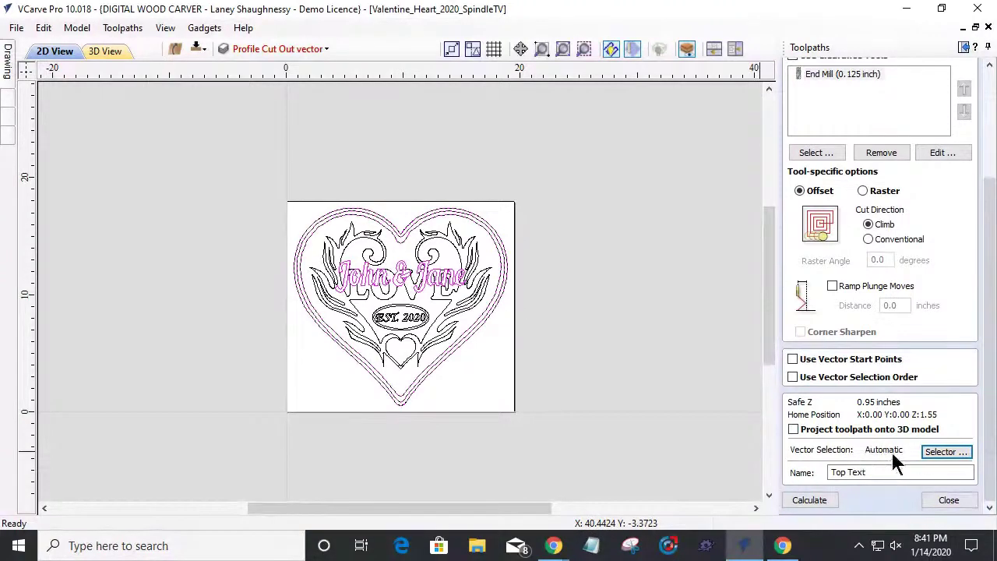
{"action": "left_click", "coordinate": [952, 452]}
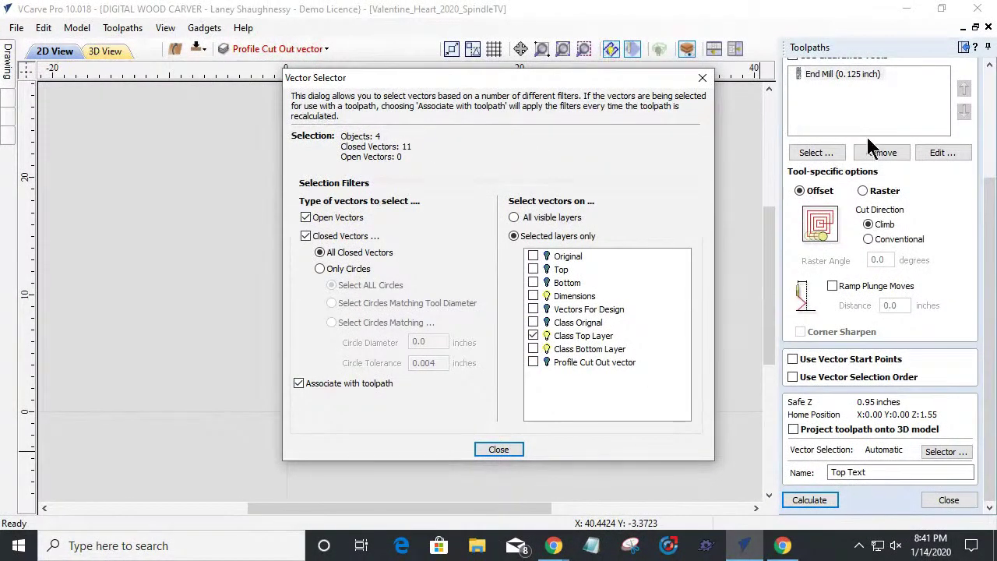
{"action": "left_click", "coordinate": [499, 450]}
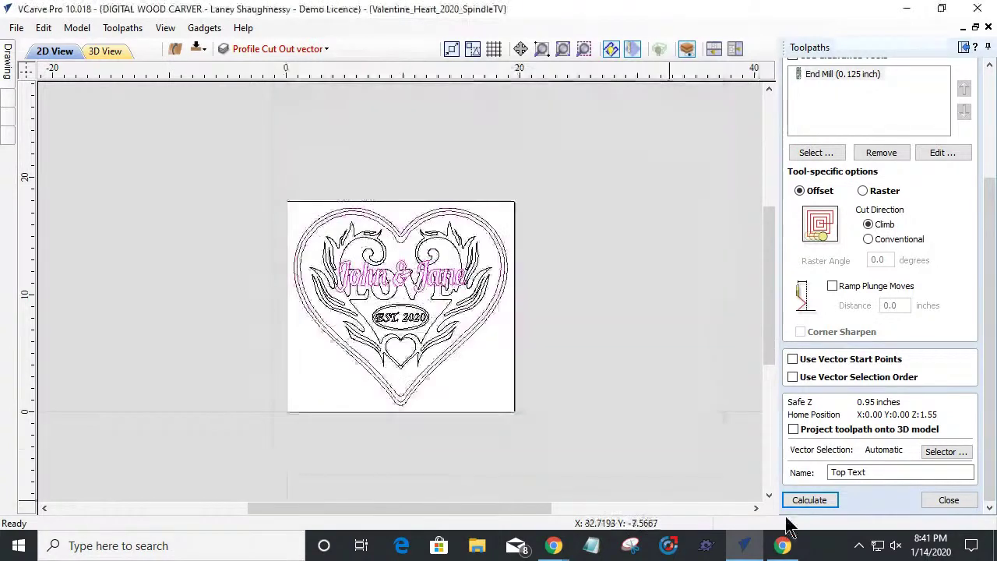
{"action": "left_click", "coordinate": [802, 503]}
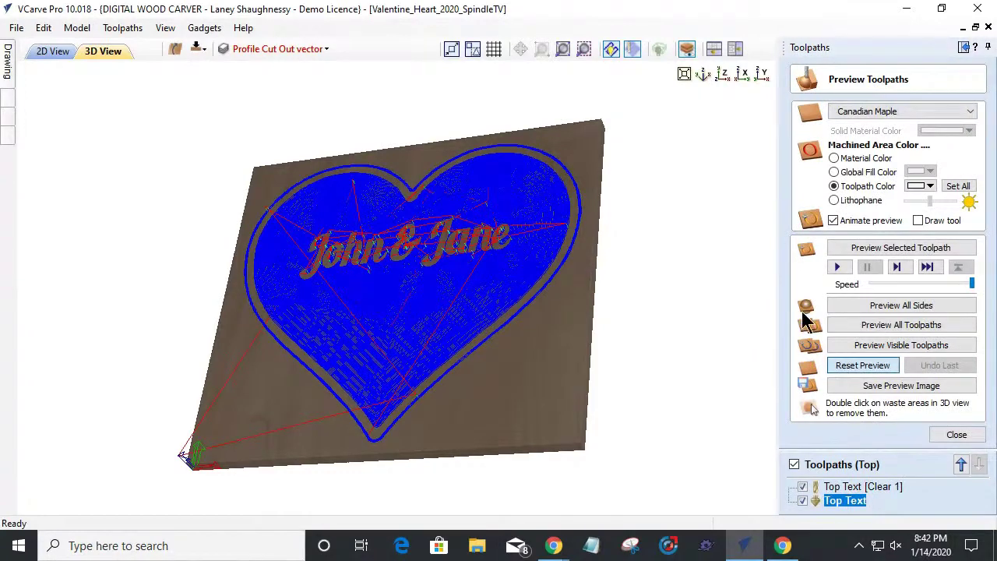
Step: Set the preview simulation quality to High (2 x Slower) and preview the visible Top Text toolpaths
{"action": "left_click", "coordinate": [122, 28]}
{"action": "mouse_move", "coordinate": [153, 97]}
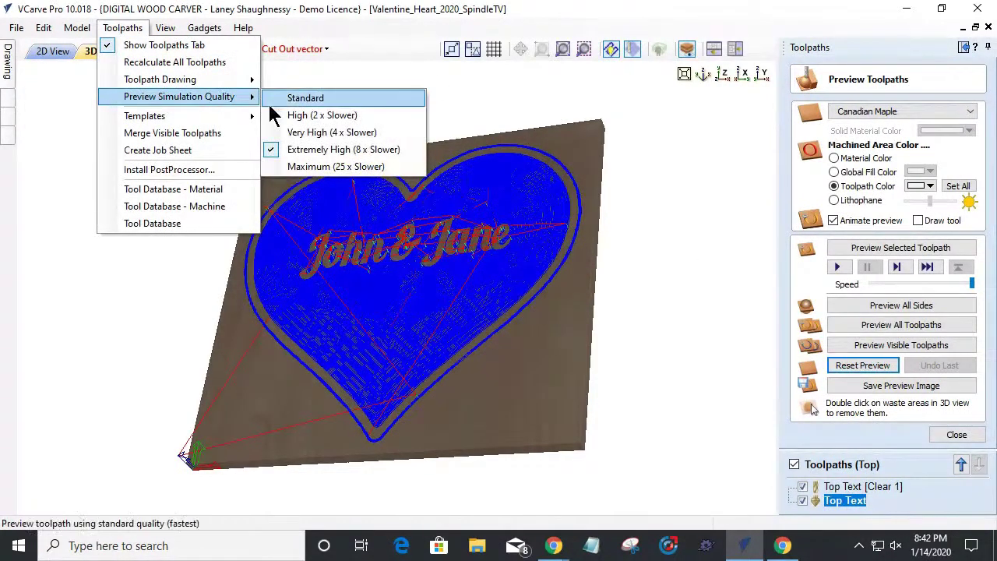
{"action": "left_click", "coordinate": [287, 117]}
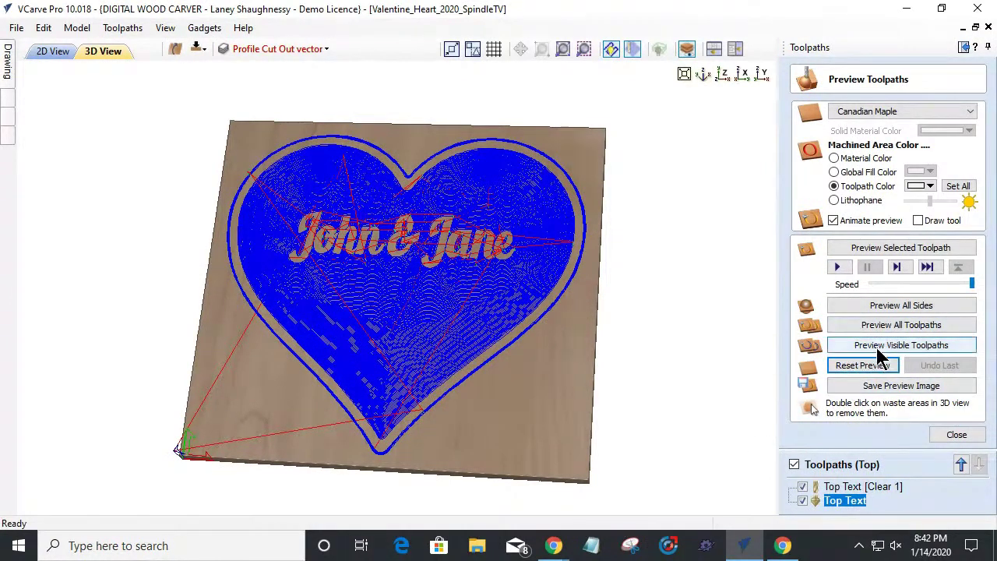
{"action": "mouse_move", "coordinate": [857, 501]}
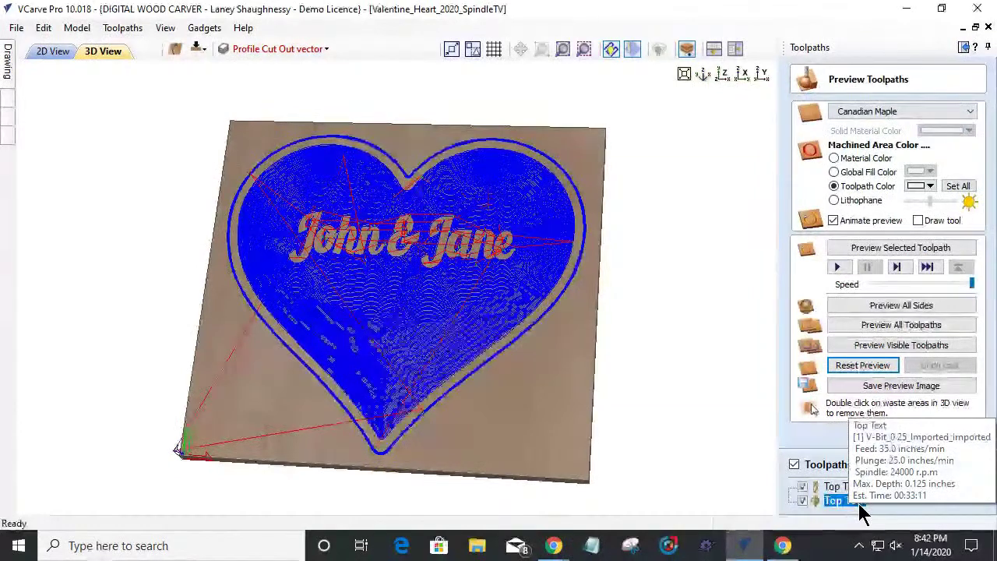
{"action": "left_click", "coordinate": [895, 347]}
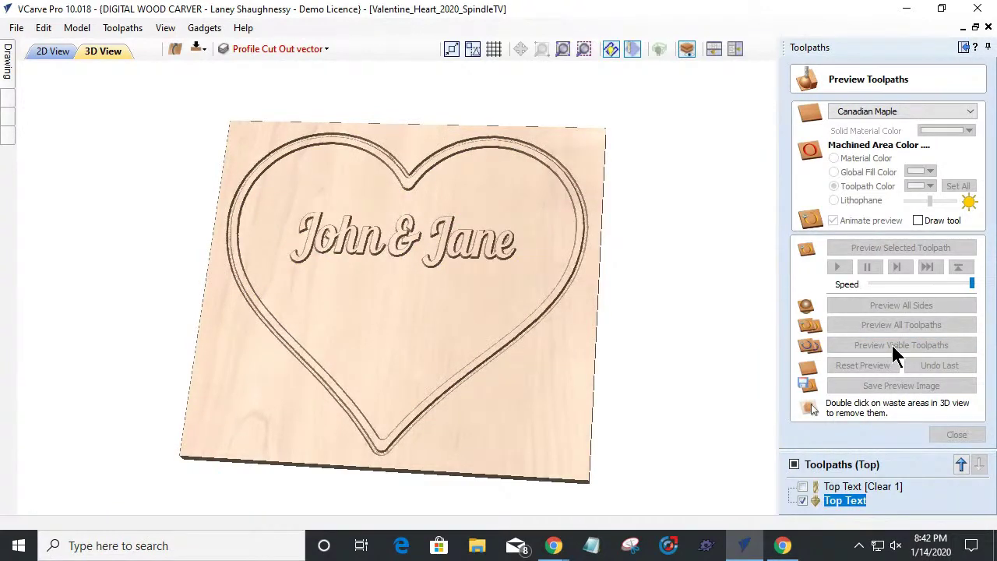
Step: Examine the carved name lettering and heart border of the Top Text preview from several angles
{"action": "left_click_drag", "start_coordinate": [351, 467], "coordinate": [438, 381]}
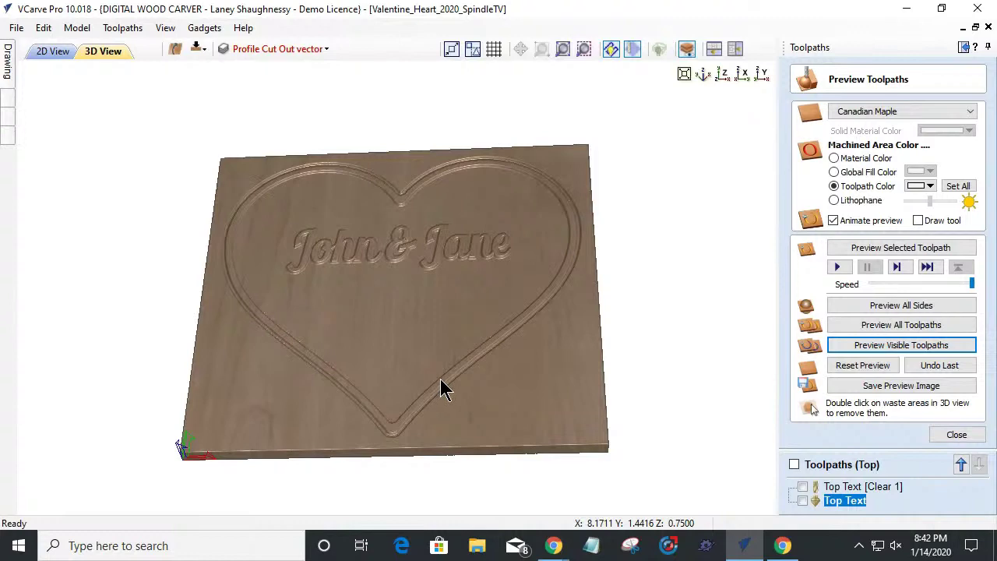
{"action": "scroll", "coordinate": [345, 352], "scroll_direction": "up", "scroll_amount": 3}
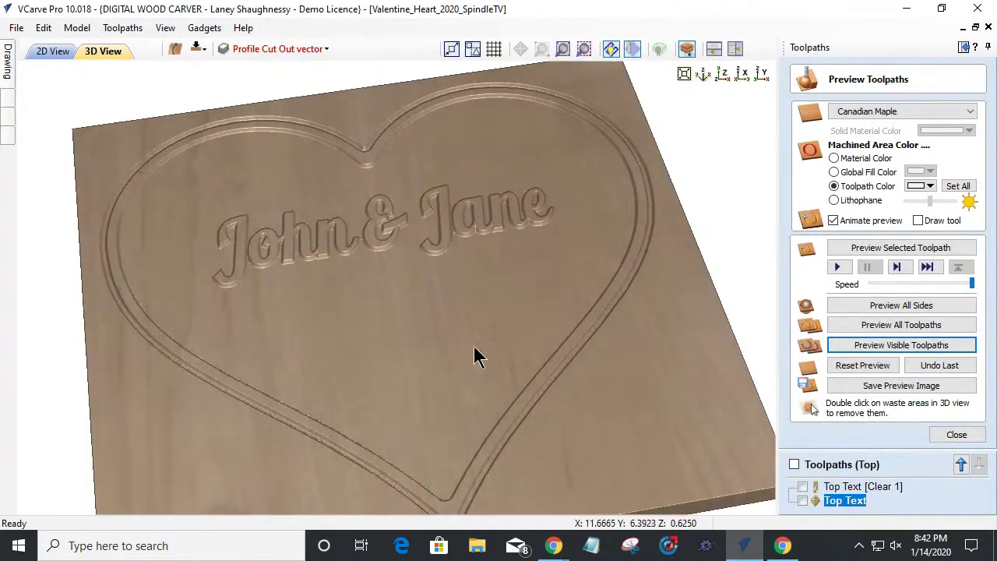
{"action": "left_click_drag", "start_coordinate": [368, 401], "coordinate": [314, 381]}
{"action": "scroll", "coordinate": [315, 384], "scroll_direction": "up", "scroll_amount": 2}
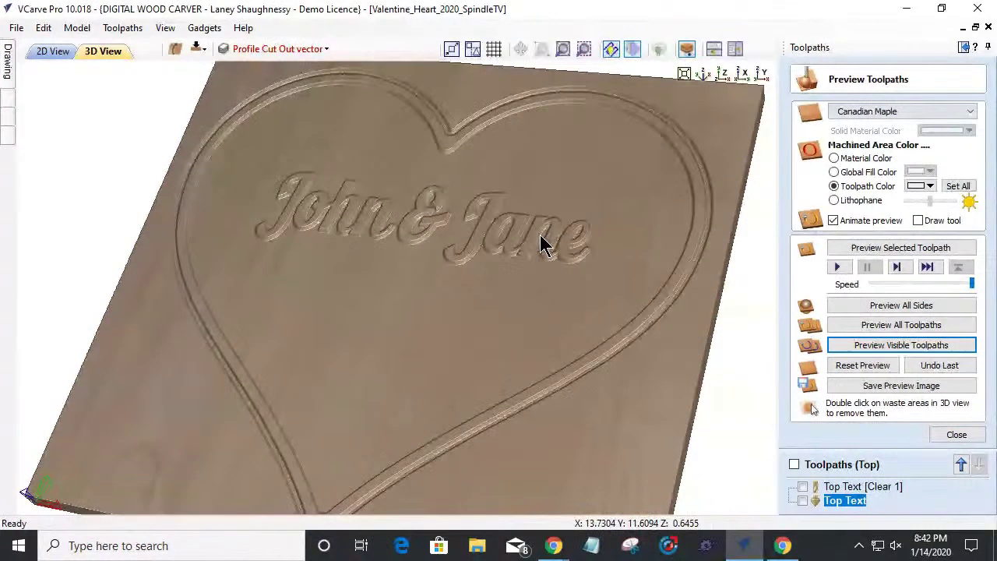
{"action": "left_click_drag", "start_coordinate": [550, 378], "coordinate": [483, 393]}
{"action": "scroll", "coordinate": [513, 363], "scroll_direction": "down", "scroll_amount": 2}
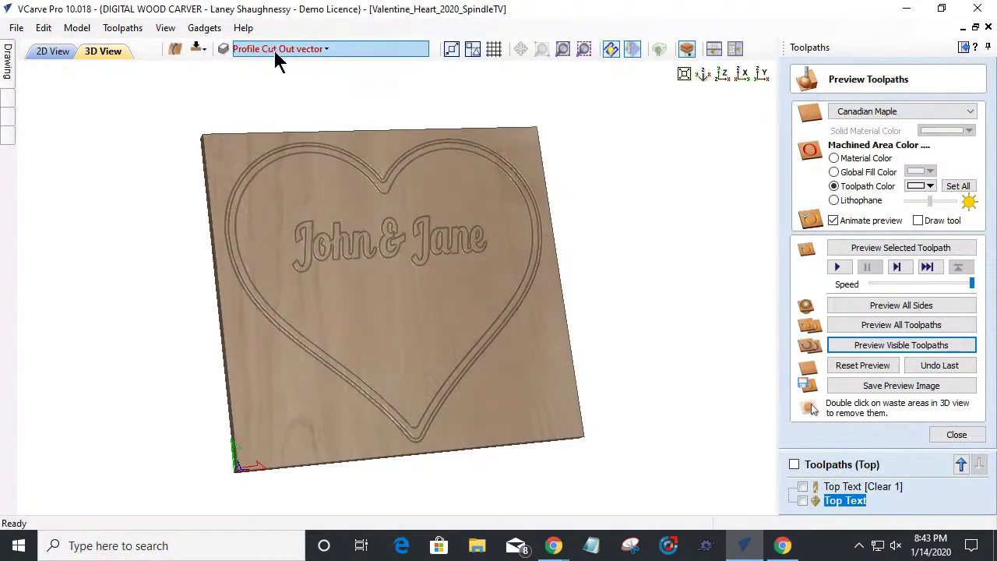
Step: Examine the EST. 2020 text and its oval border in the 2D view, leaving no vectors selected
{"action": "left_click", "coordinate": [300, 48]}
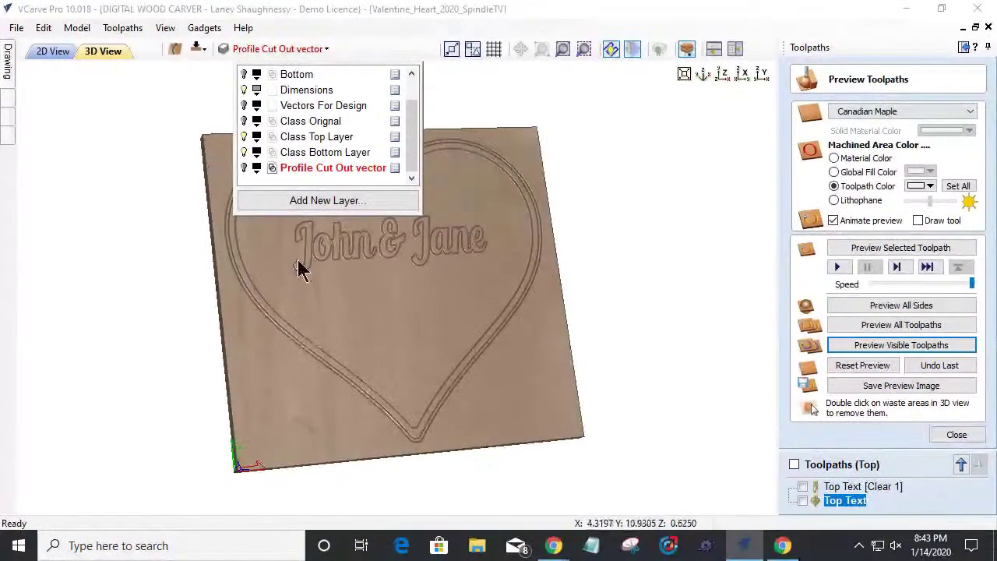
{"action": "left_click", "coordinate": [54, 51]}
{"action": "scroll", "coordinate": [543, 348], "scroll_direction": "up", "scroll_amount": 5}
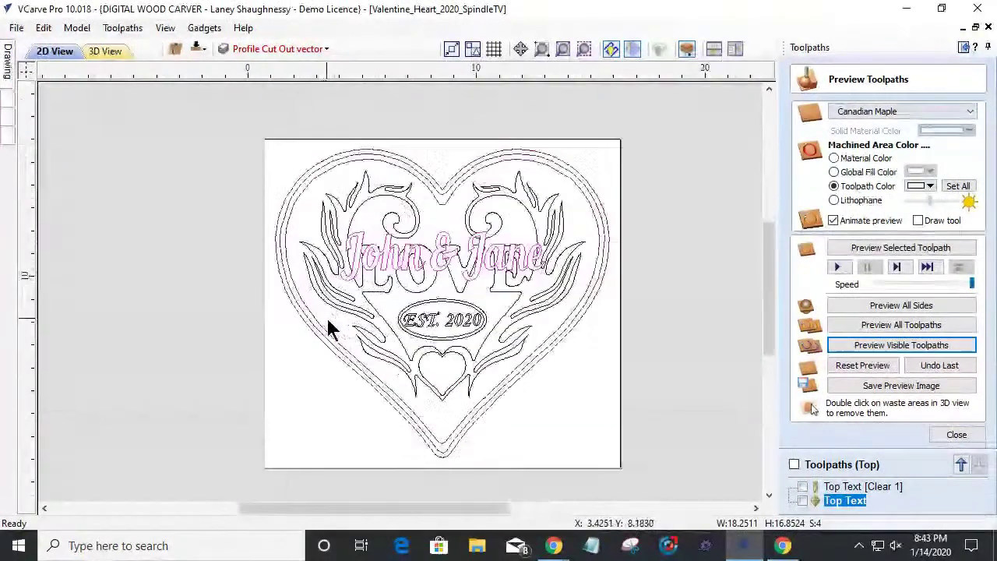
{"action": "scroll", "coordinate": [543, 348], "scroll_direction": "up", "scroll_amount": 3}
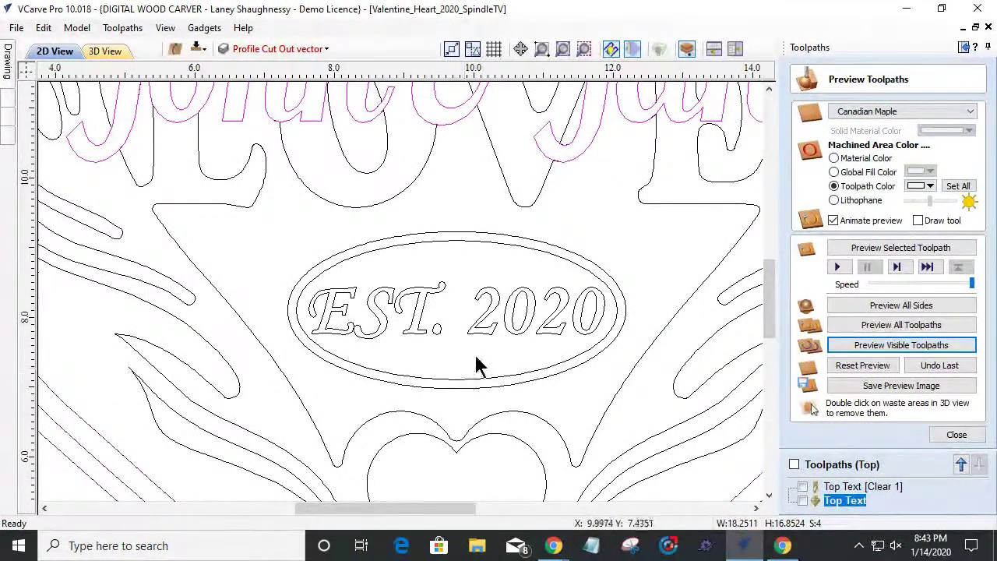
{"action": "left_click", "coordinate": [478, 243]}
{"action": "left_click", "coordinate": [483, 300]}
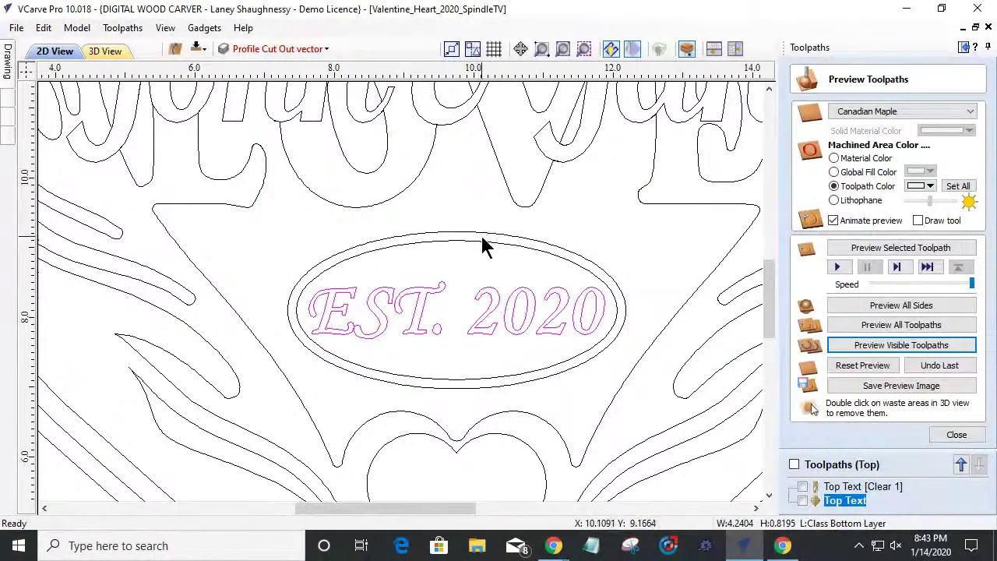
{"action": "left_click", "coordinate": [483, 239]}
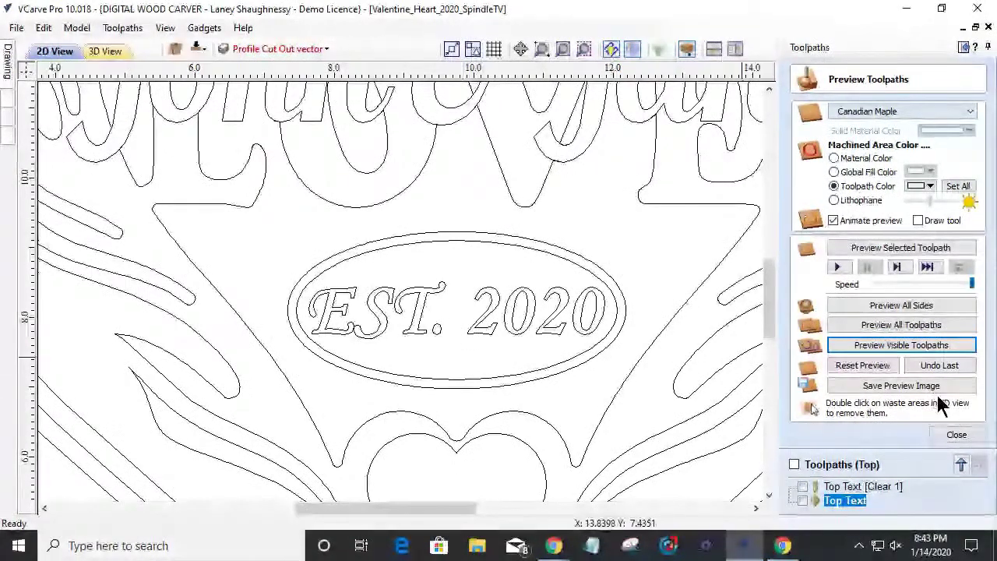
Step: Close the preview settings and start another V-Carve / Engraving toolpath with a flat depth of .25 inches
{"action": "left_click", "coordinate": [957, 438]}
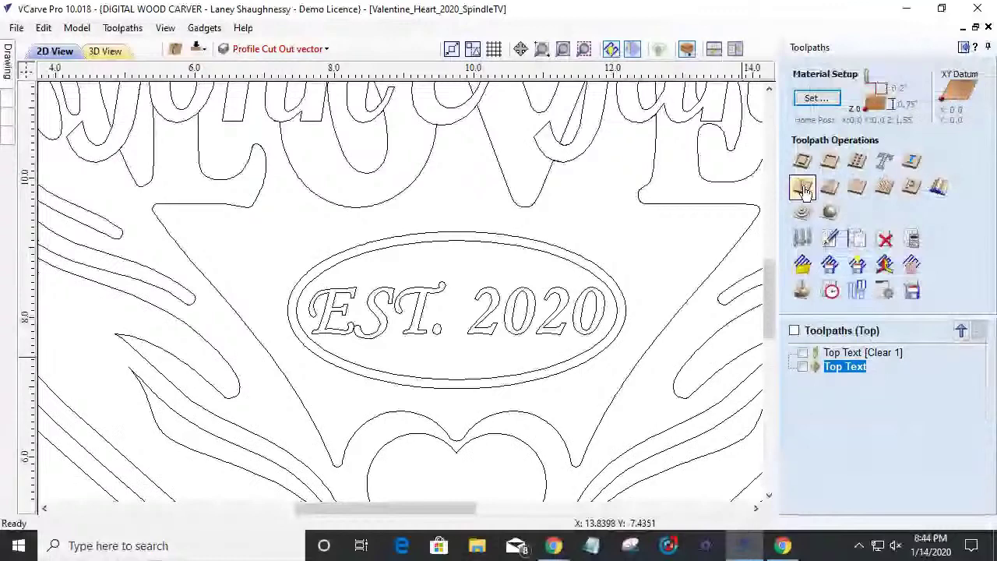
{"action": "left_click", "coordinate": [803, 187]}
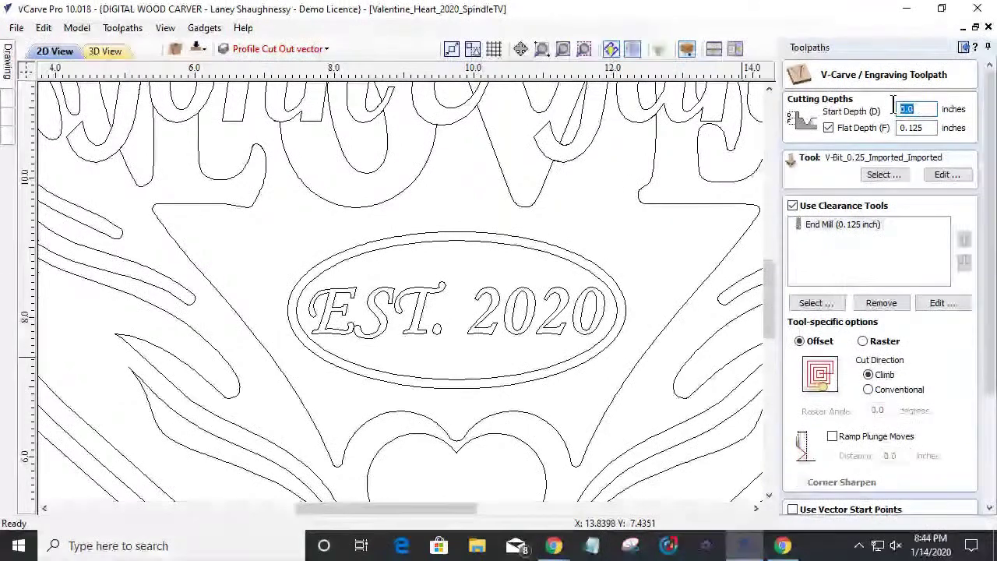
{"action": "left_click", "coordinate": [930, 129]}
{"action": "left_click_drag", "start_coordinate": [931, 129], "coordinate": [897, 128]}
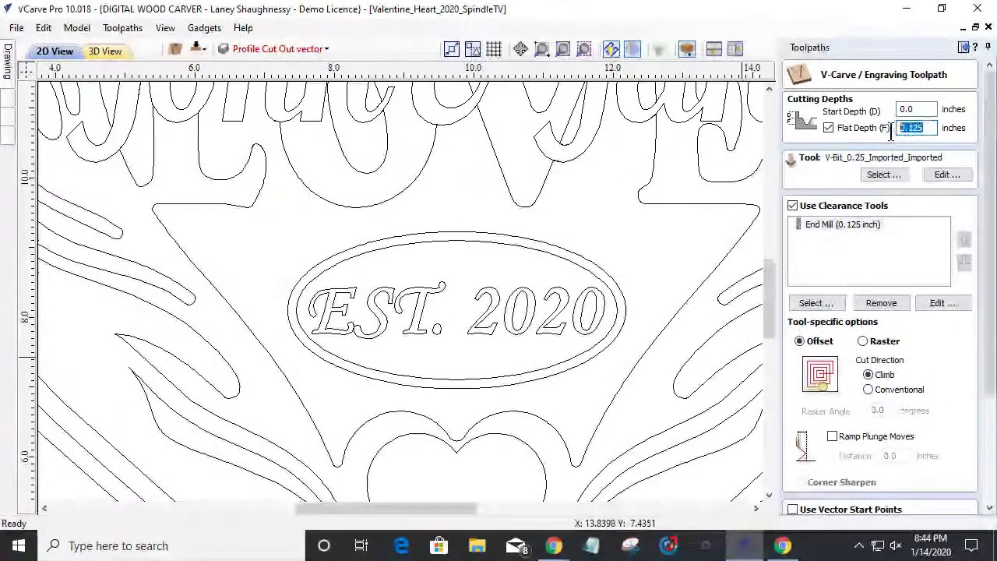
{"action": "type", "text": ".2"}
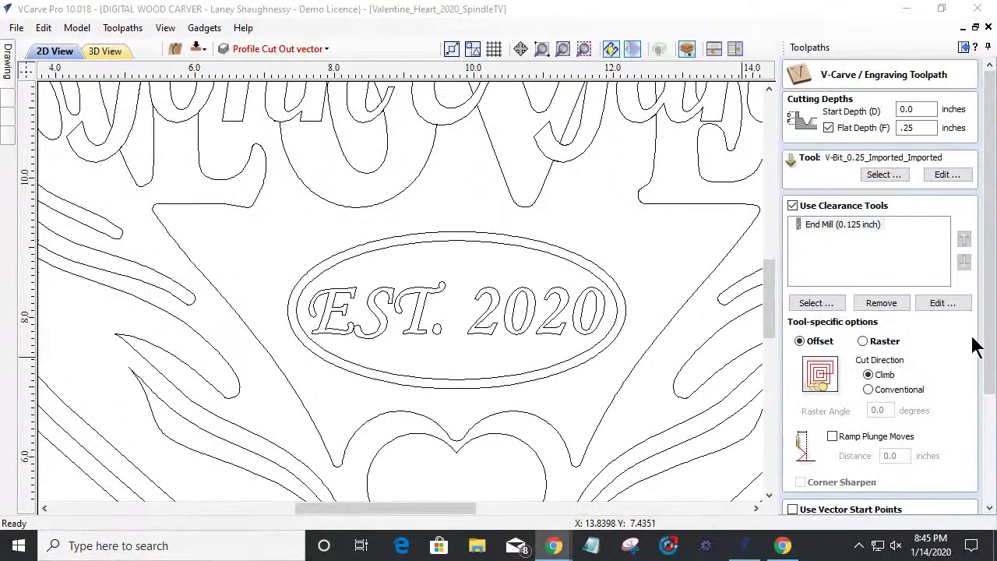
Step: Name the V-Carve toolpath Bottom and associate it with the vectors on Class Bottom Layer only
{"action": "left_click_drag", "start_coordinate": [992, 347], "coordinate": [980, 439]}
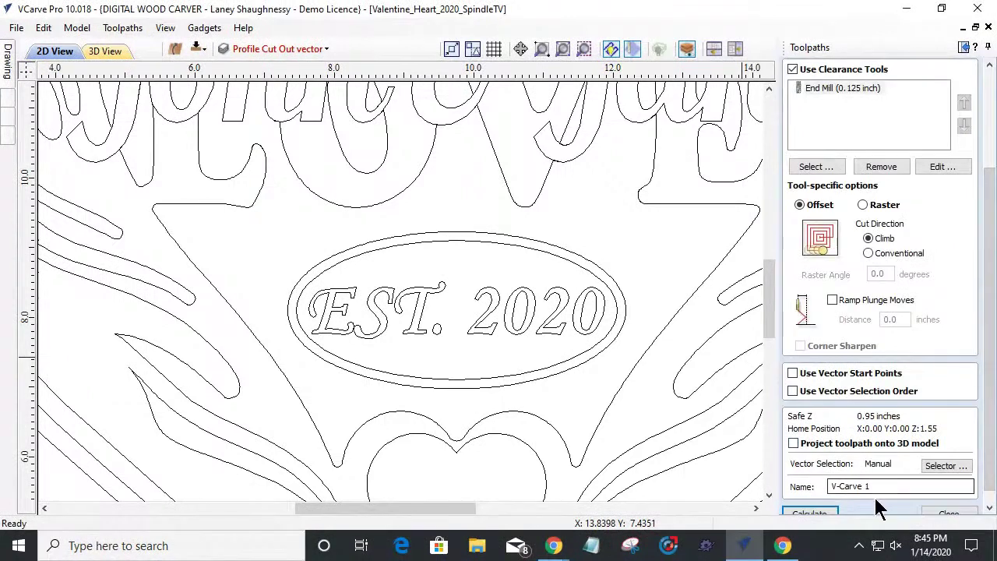
{"action": "left_click_drag", "start_coordinate": [874, 486], "coordinate": [788, 480]}
{"action": "type", "text": "Bottom"}
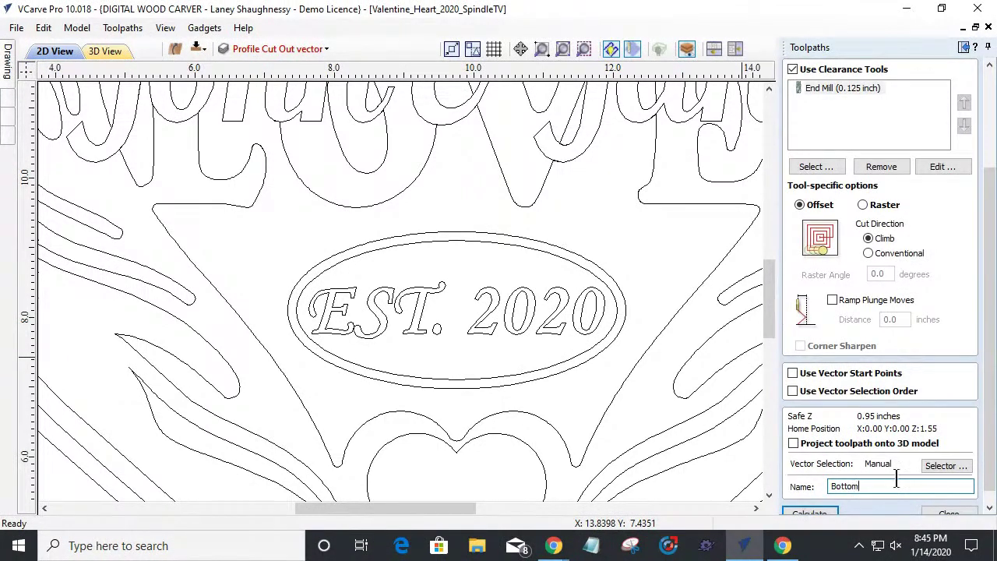
{"action": "left_click", "coordinate": [945, 465]}
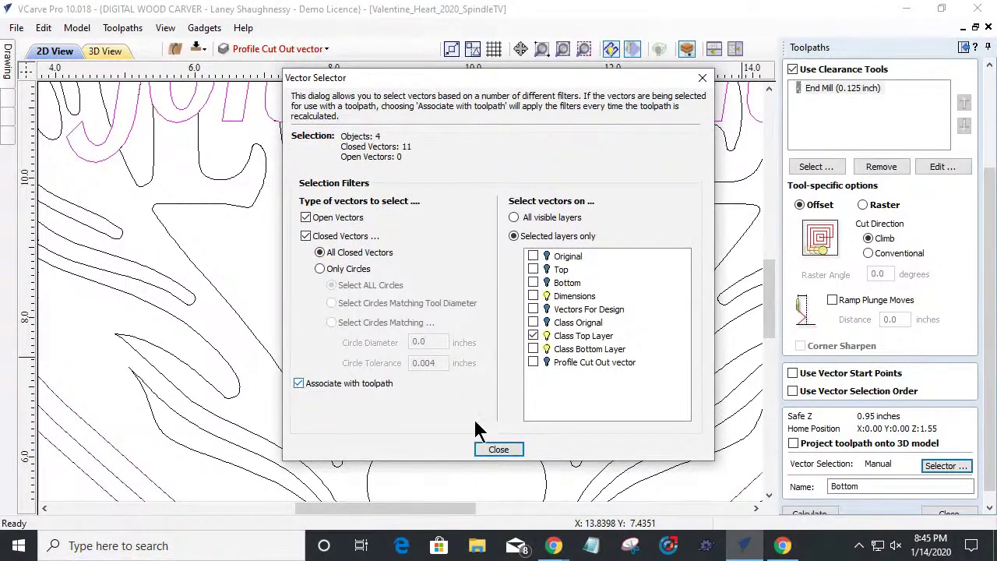
{"action": "left_click", "coordinate": [530, 335]}
{"action": "left_click", "coordinate": [533, 349]}
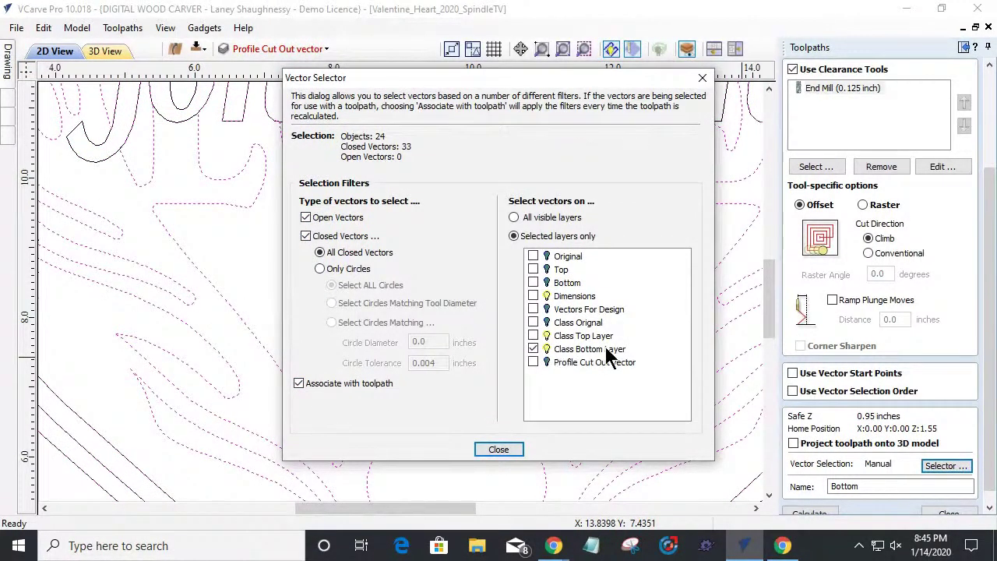
{"action": "left_click", "coordinate": [498, 449]}
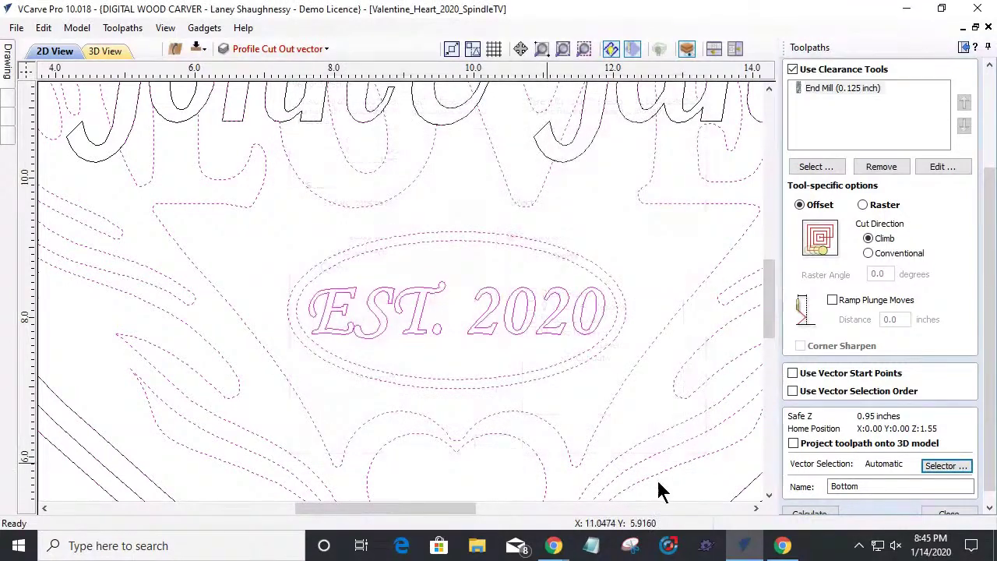
Step: Calculate the Bottom toolpath and preview the visible toolpaths on the maple board
{"action": "left_click_drag", "start_coordinate": [990, 431], "coordinate": [988, 441]}
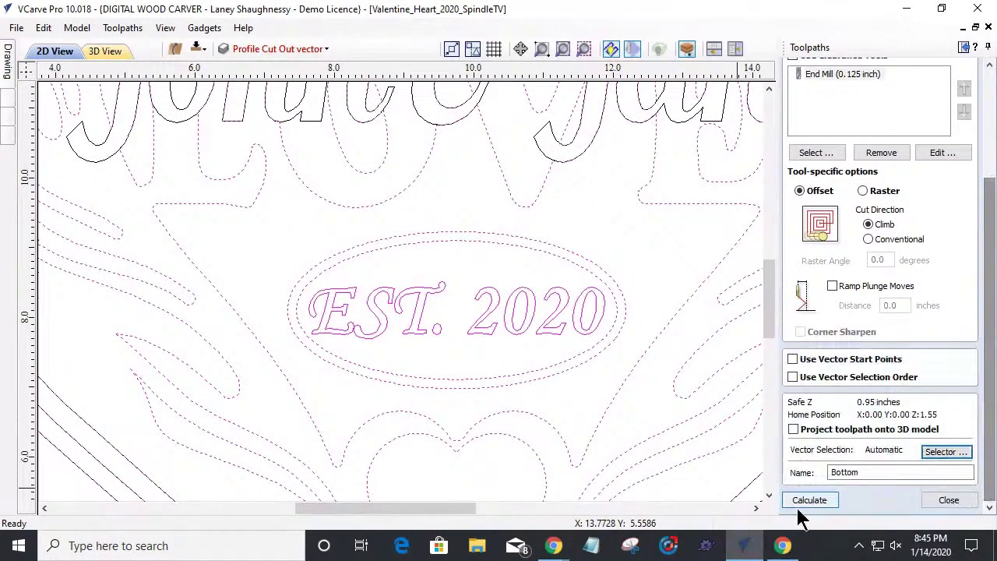
{"action": "left_click", "coordinate": [808, 500]}
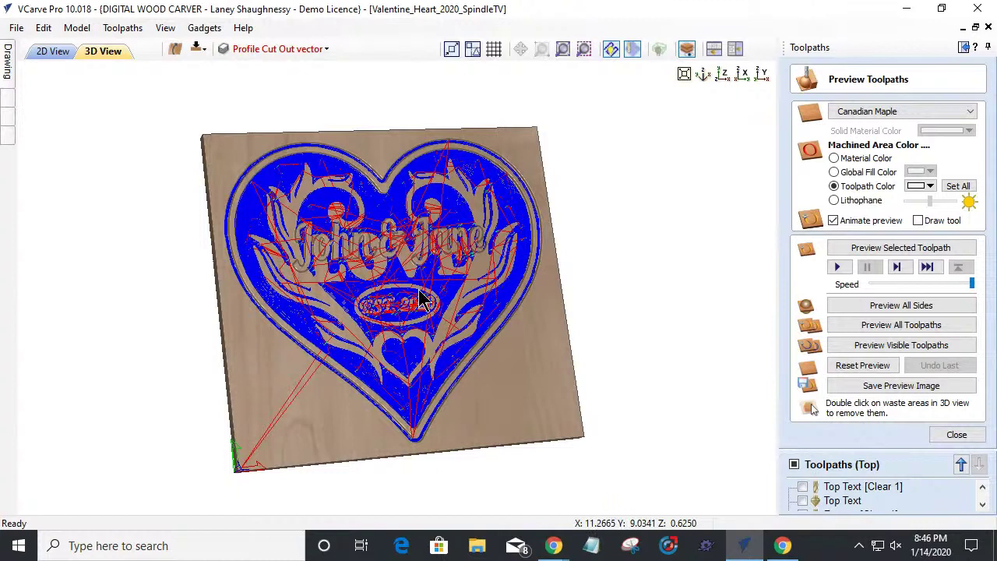
{"action": "left_click", "coordinate": [884, 349]}
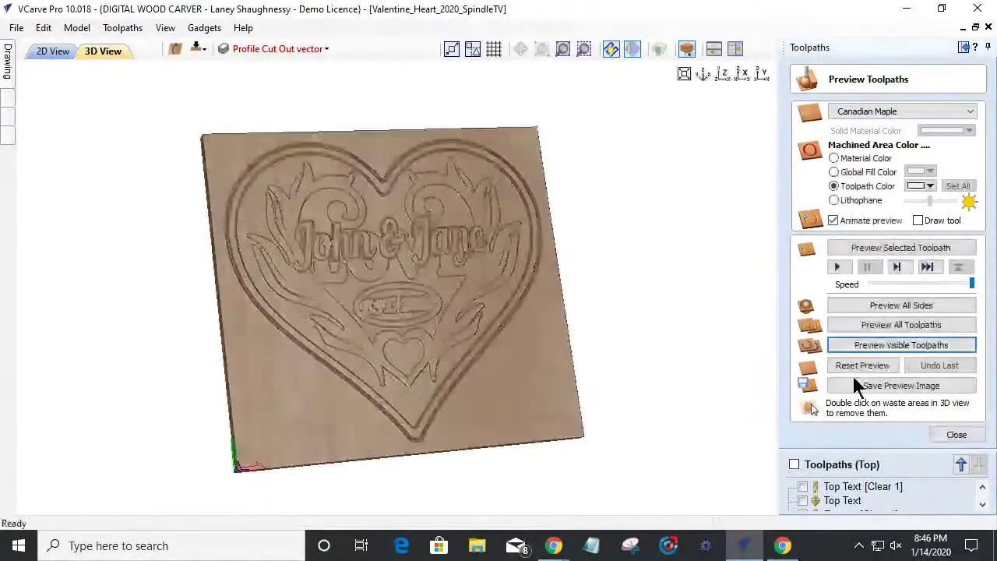
Step: Examine the previewed lower-level carving around the names, the EST. 2020 oval and the small heart
{"action": "scroll", "coordinate": [351, 312], "scroll_direction": "up", "scroll_amount": 5}
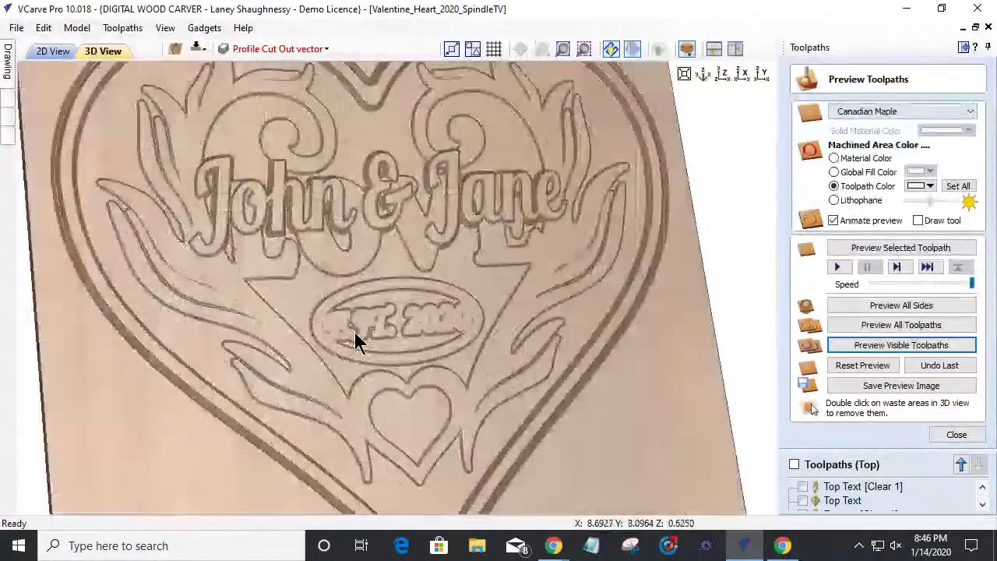
{"action": "scroll", "coordinate": [355, 341], "scroll_direction": "up", "scroll_amount": 3}
{"action": "scroll", "coordinate": [289, 342], "scroll_direction": "up", "scroll_amount": 2}
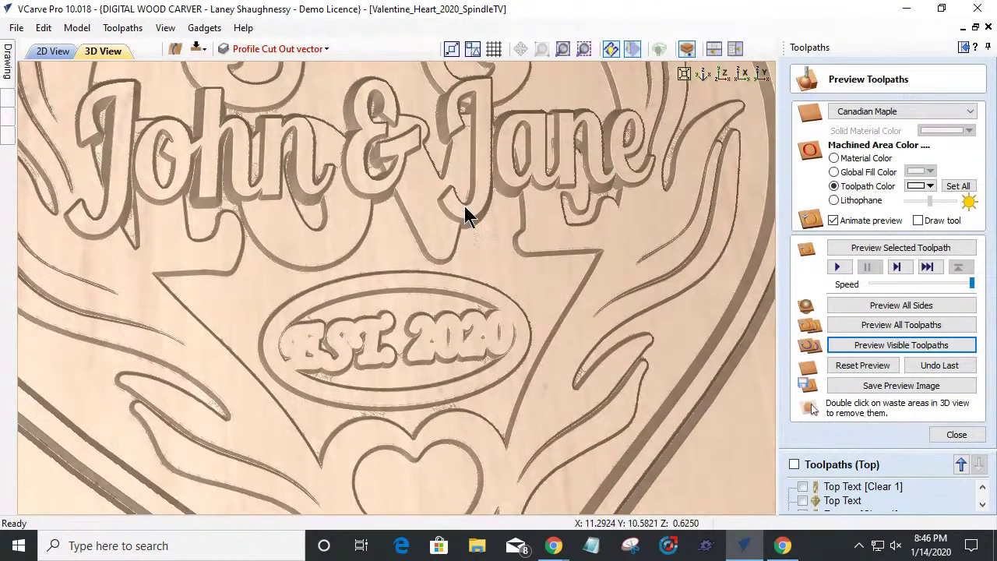
{"action": "mouse_move", "coordinate": [468, 219]}
{"action": "left_mouse_down"}
{"action": "mouse_move", "coordinate": [472, 205]}
{"action": "mouse_move", "coordinate": [481, 231]}
{"action": "left_mouse_up"}
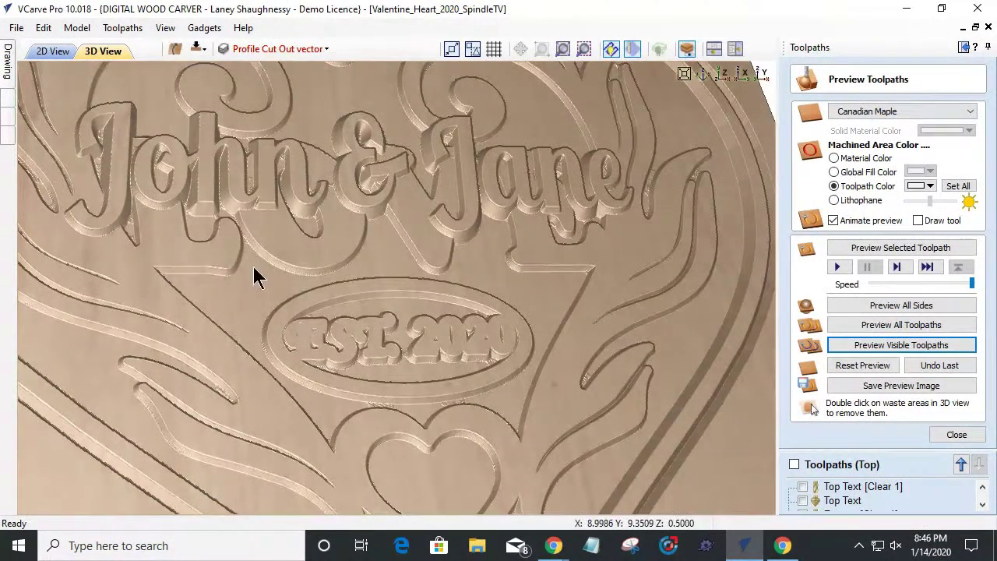
{"action": "mouse_move", "coordinate": [484, 372]}
{"action": "left_mouse_down"}
{"action": "mouse_move", "coordinate": [473, 300]}
{"action": "mouse_move", "coordinate": [345, 307]}
{"action": "mouse_move", "coordinate": [329, 345]}
{"action": "mouse_move", "coordinate": [280, 363]}
{"action": "left_mouse_up"}
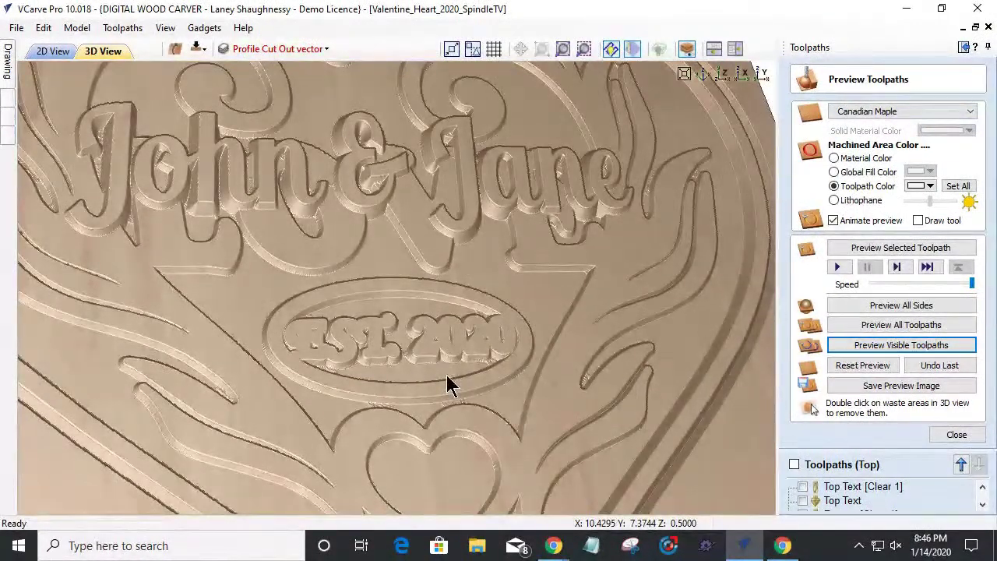
{"action": "left_click_drag", "start_coordinate": [428, 382], "coordinate": [427, 382]}
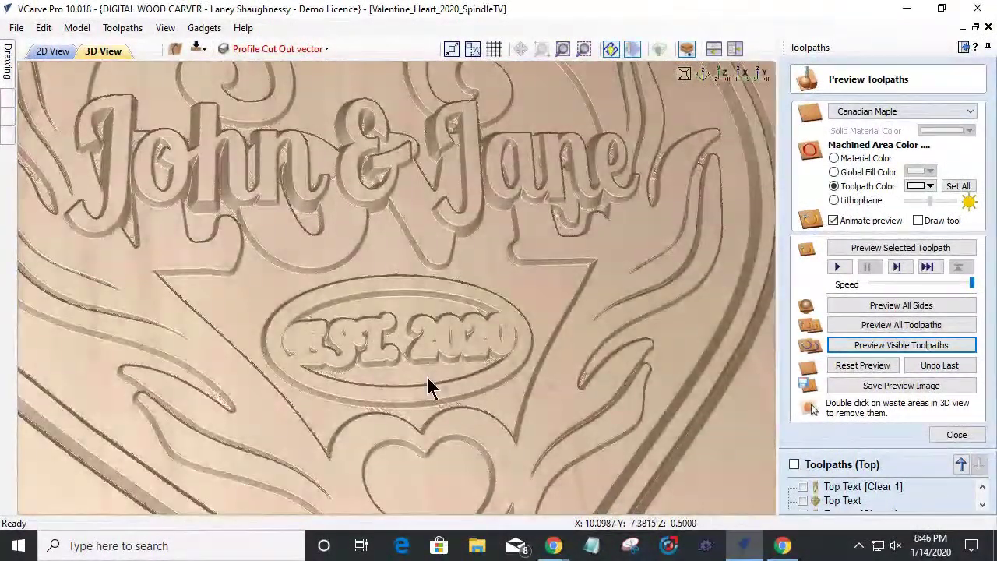
Step: Move the EST. 2020 text and its inner oval to a new visible layer named Est Date
{"action": "left_click", "coordinate": [279, 50]}
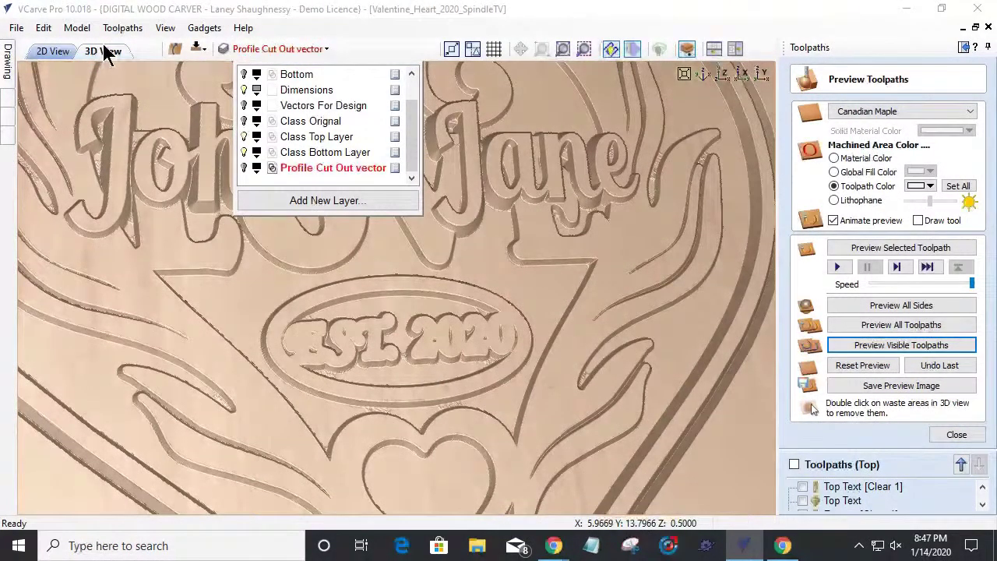
{"action": "left_click", "coordinate": [50, 51]}
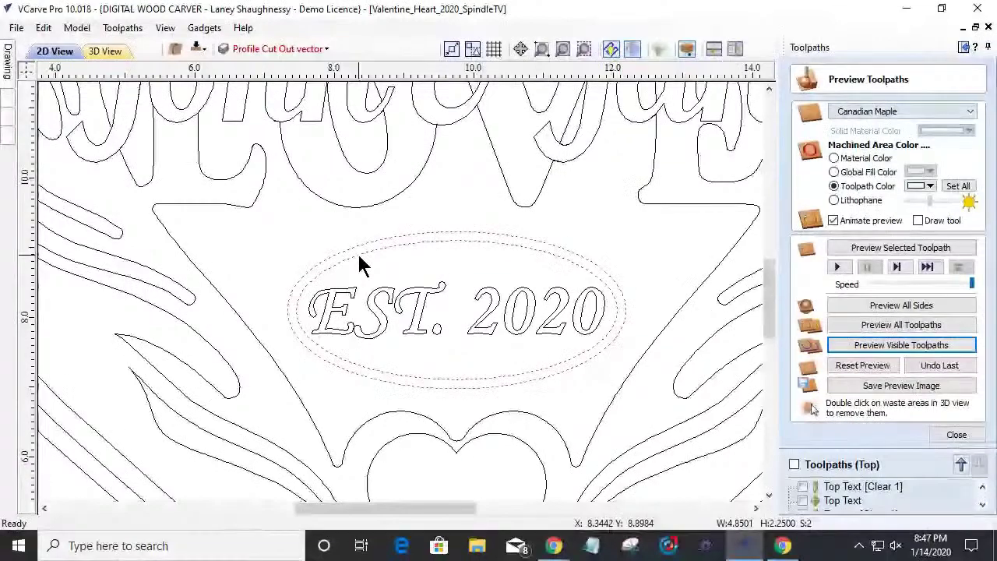
{"action": "left_click", "coordinate": [354, 242]}
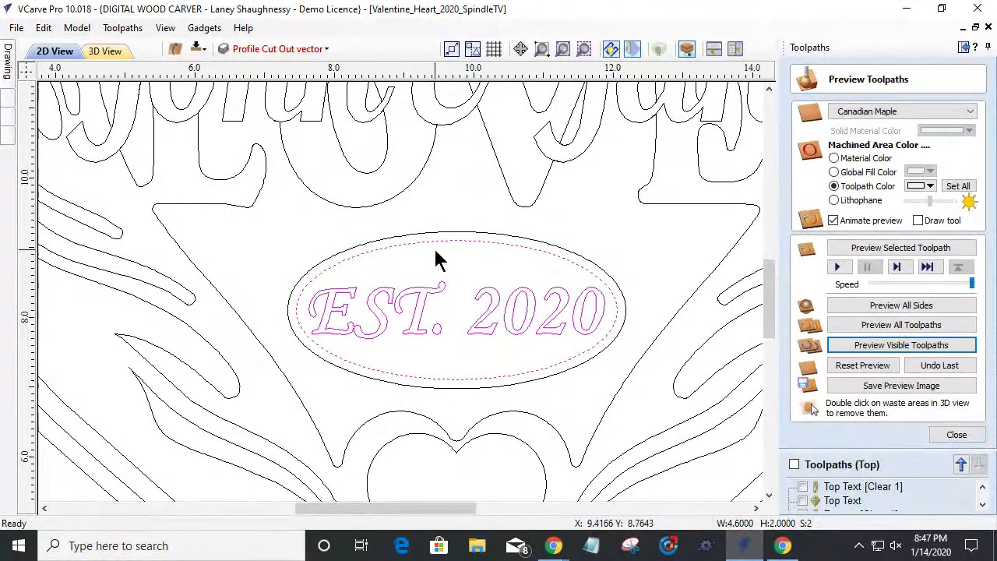
{"action": "right_click", "coordinate": [421, 312]}
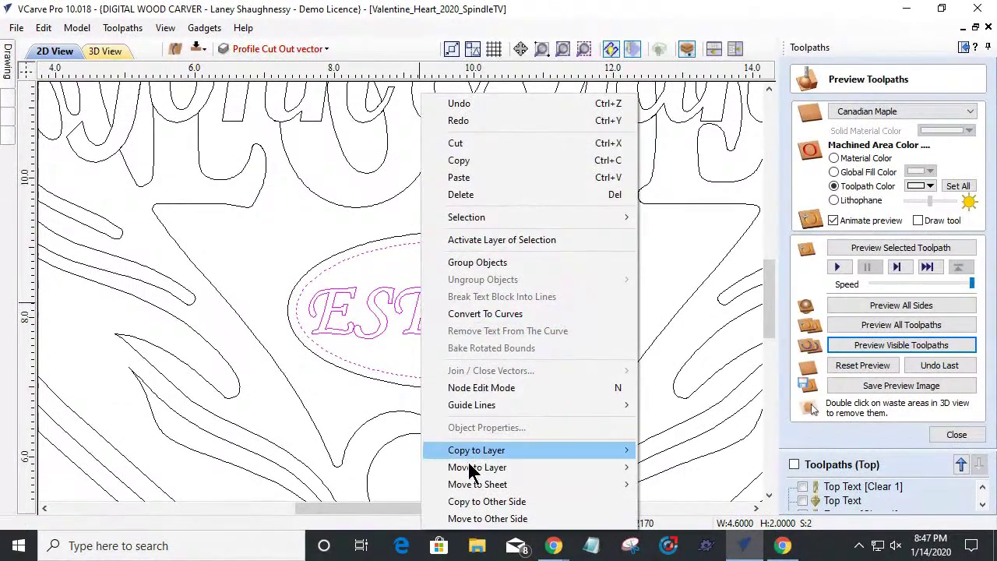
{"action": "mouse_move", "coordinate": [472, 475]}
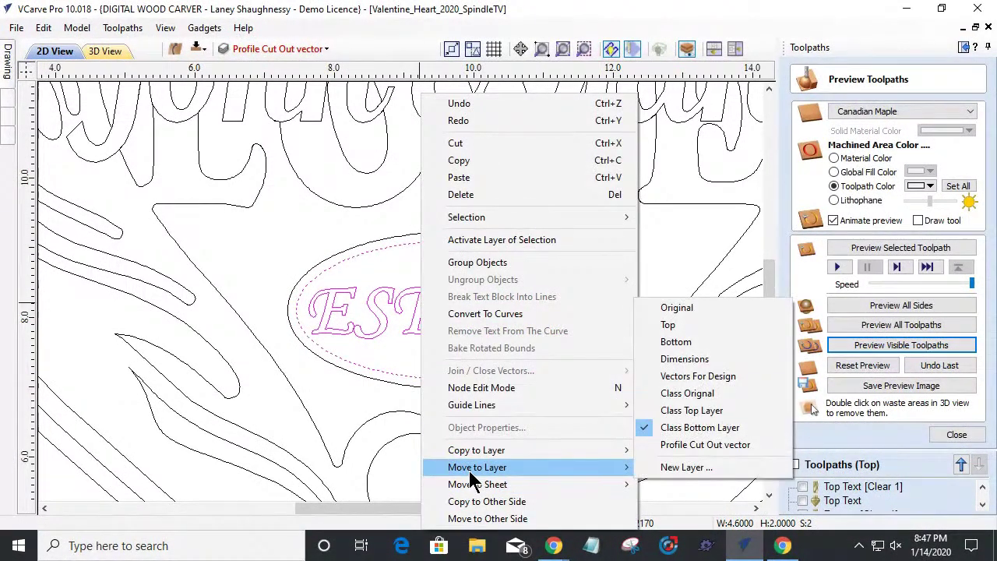
{"action": "left_click", "coordinate": [696, 469]}
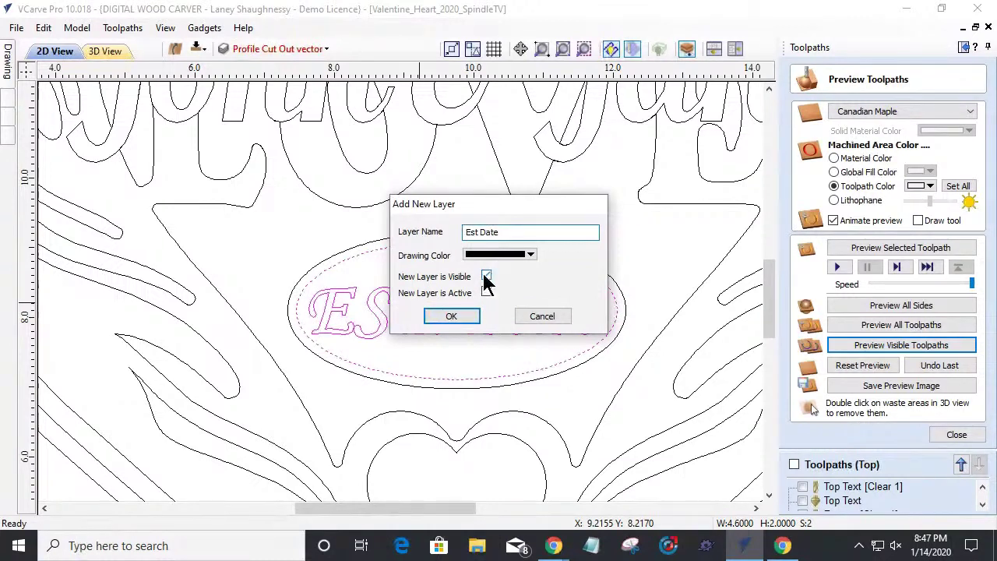
{"action": "left_click", "coordinate": [458, 318]}
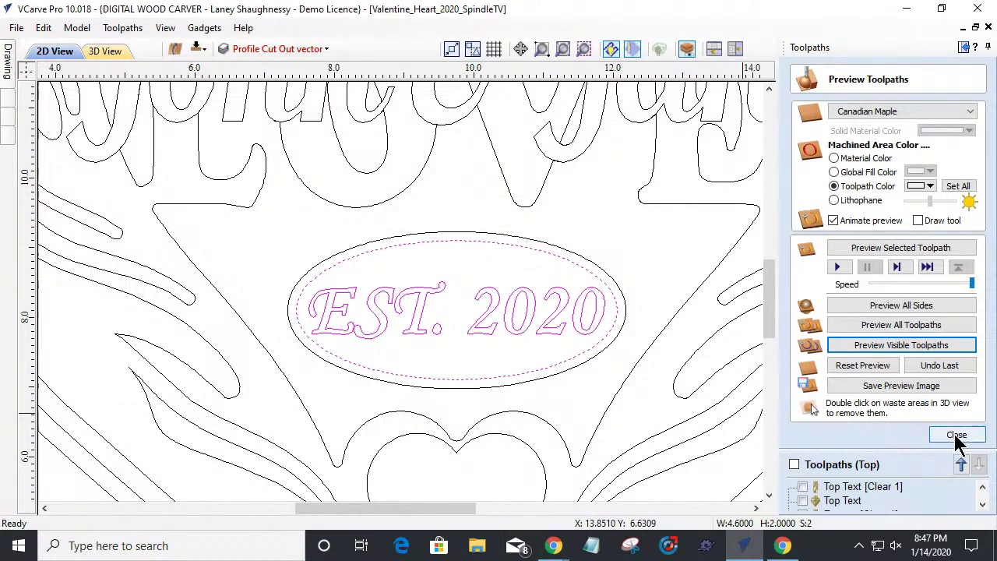
Step: Reopen the Bottom V-Carve toolpath and recalculate it without the date text and inner oval
{"action": "left_click", "coordinate": [957, 436]}
{"action": "double_click", "coordinate": [842, 382]}
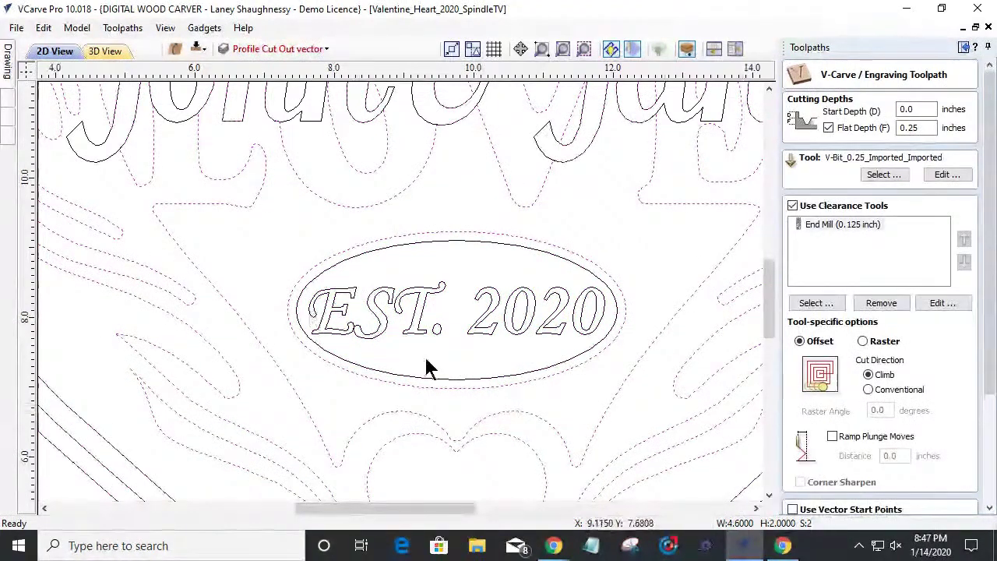
{"action": "left_click_drag", "start_coordinate": [987, 349], "coordinate": [987, 464]}
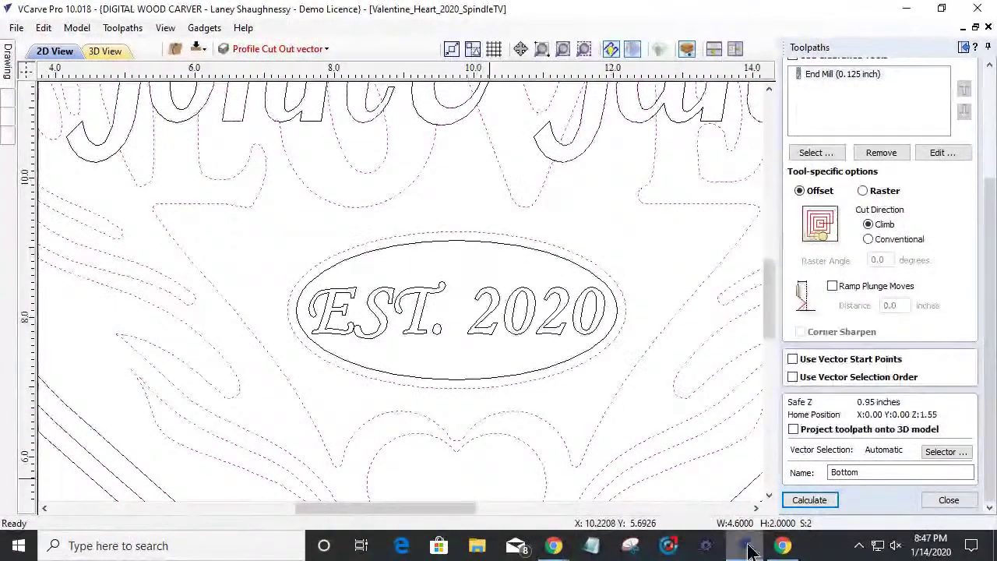
{"action": "left_click", "coordinate": [813, 501]}
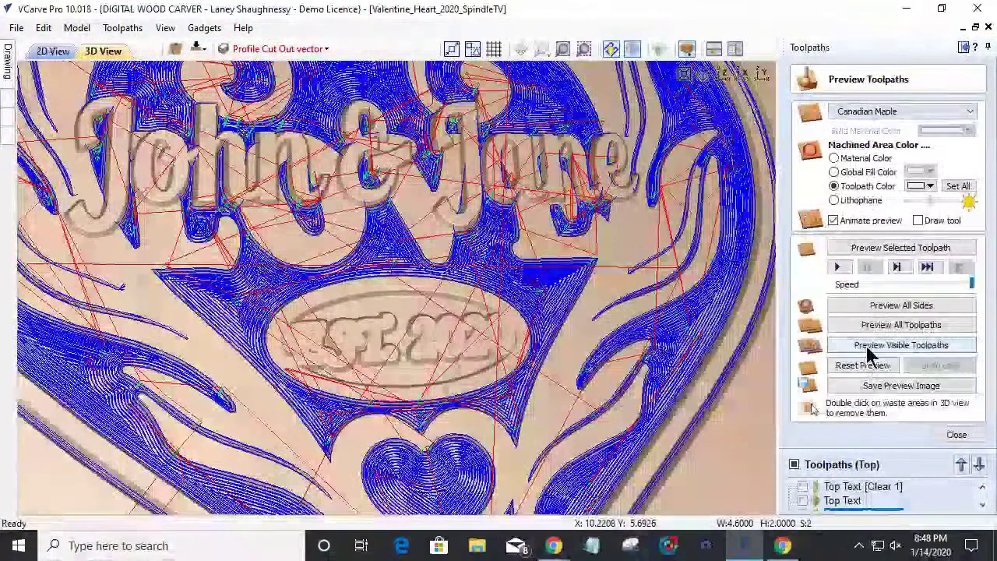
Step: Reset the preview, simulate all toolpaths and check the carved heart around the oval
{"action": "left_click", "coordinate": [861, 367]}
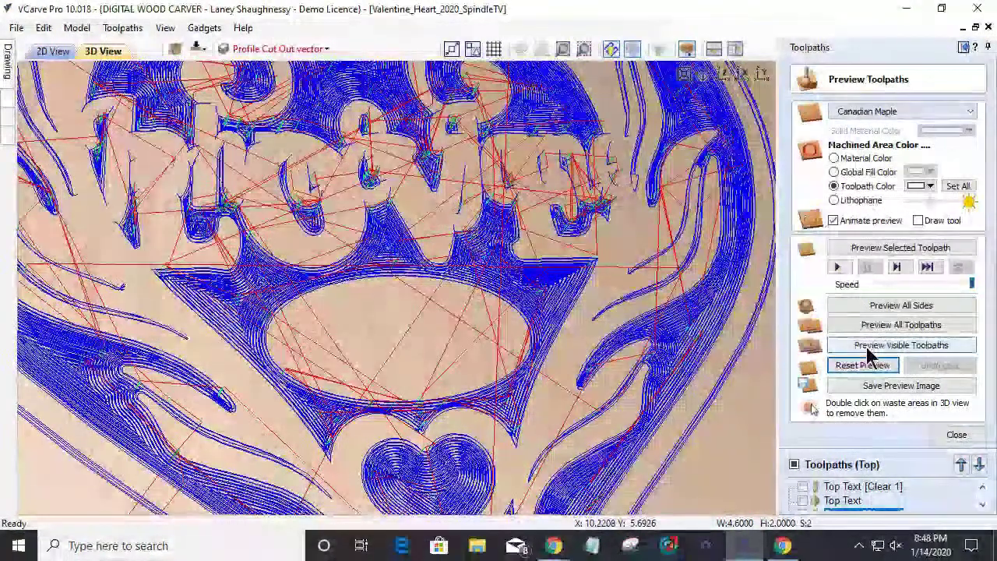
{"action": "left_click", "coordinate": [876, 326]}
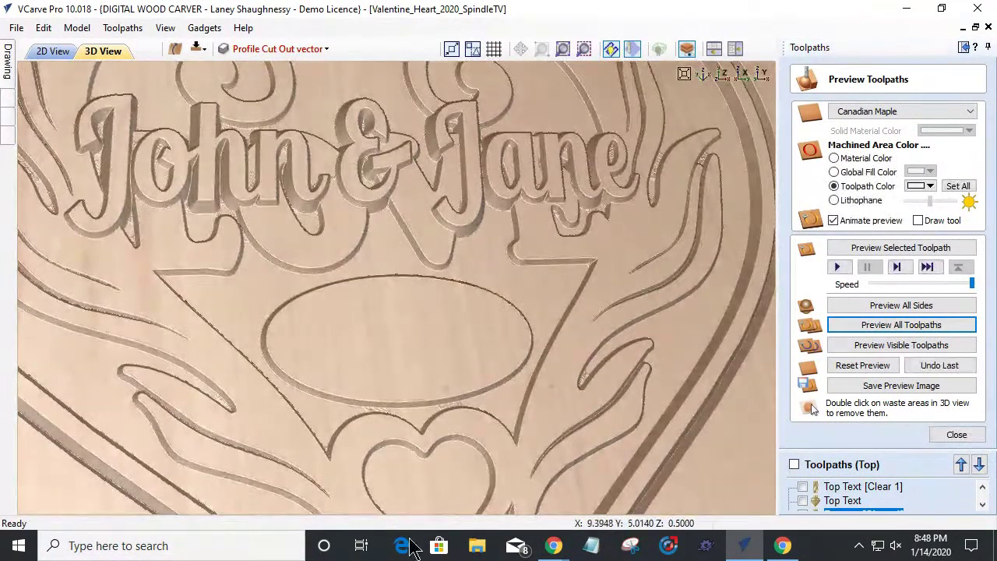
{"action": "left_click_drag", "start_coordinate": [399, 391], "coordinate": [492, 338]}
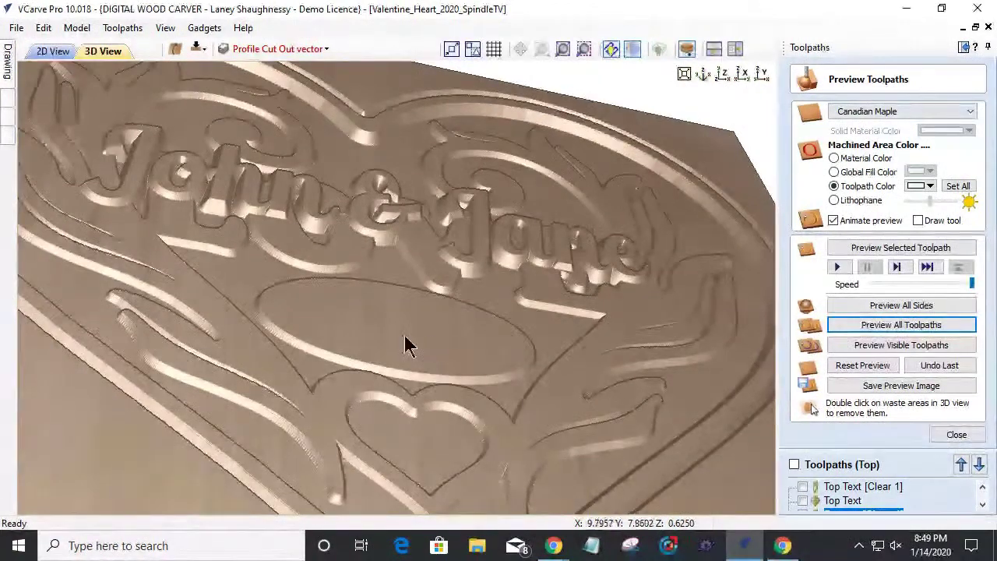
{"action": "left_click_drag", "start_coordinate": [409, 380], "coordinate": [402, 412]}
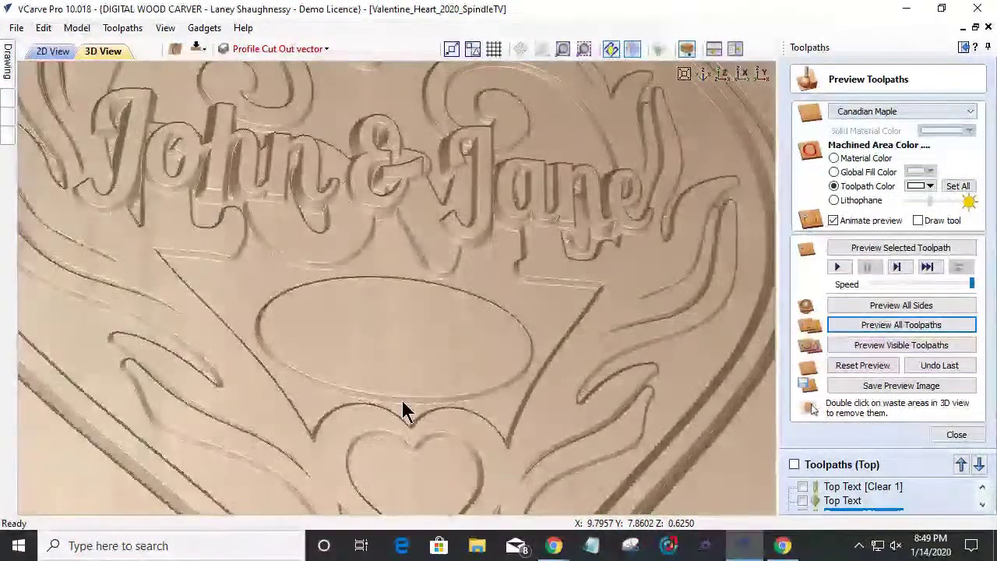
{"action": "scroll", "coordinate": [390, 363], "scroll_direction": "down", "scroll_amount": 3}
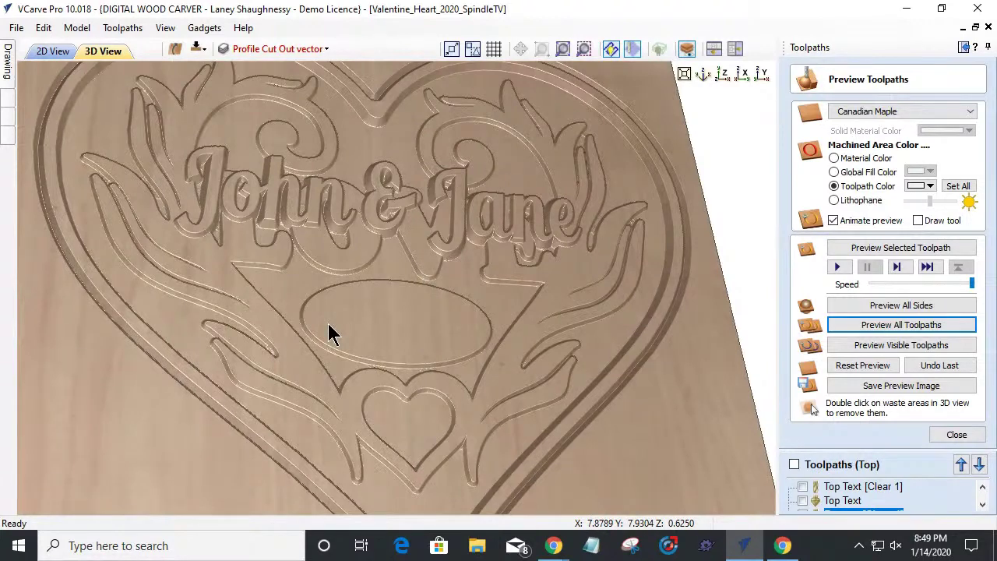
Step: Set up a V-Carve / Engraving toolpath for the EST. 2020 text and inner oval with start depth 0.125 and flat depth .125 inches
{"action": "left_click", "coordinate": [51, 52]}
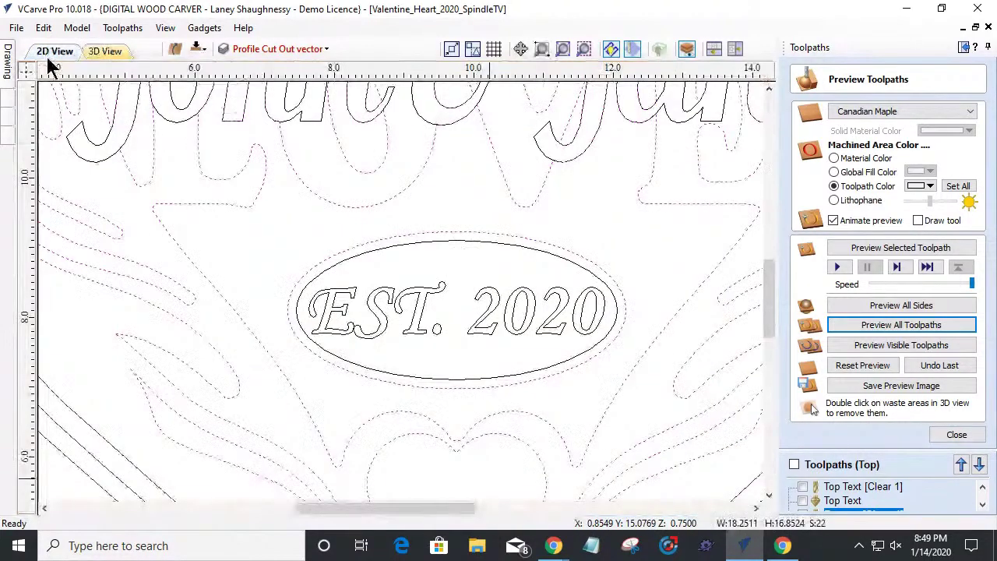
{"action": "left_click", "coordinate": [957, 435]}
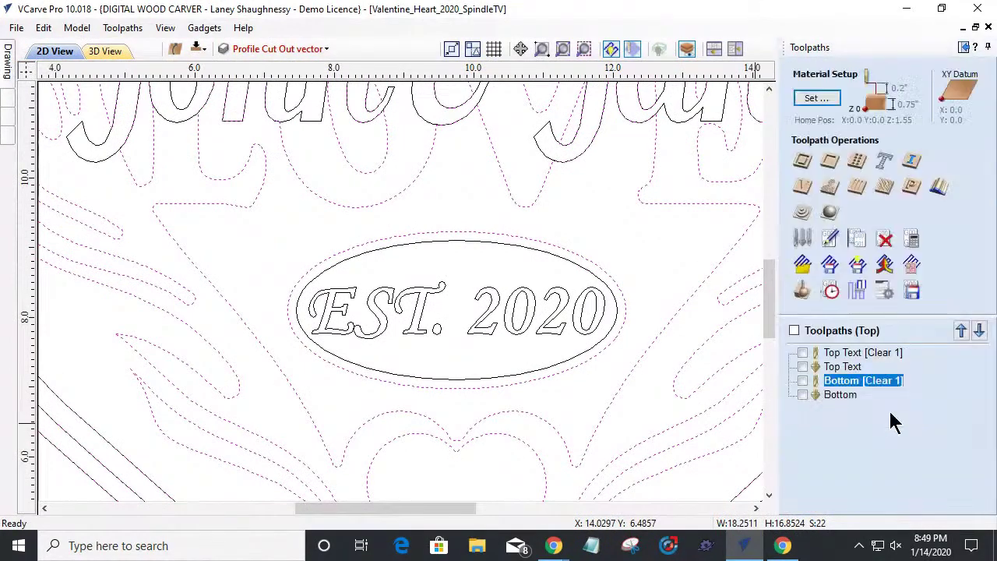
{"action": "left_click", "coordinate": [437, 239]}
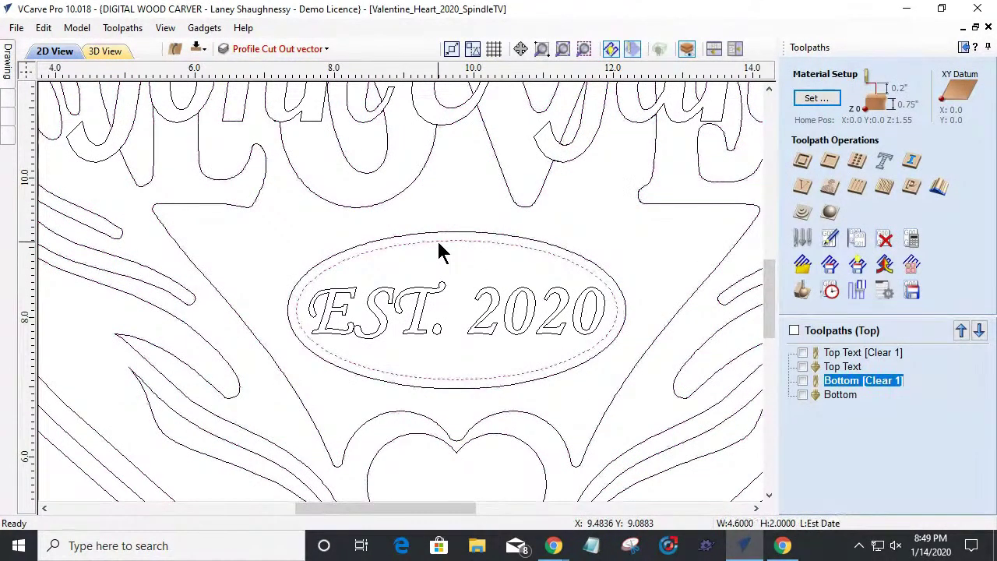
{"action": "left_click", "coordinate": [441, 305], "text": "shift"}
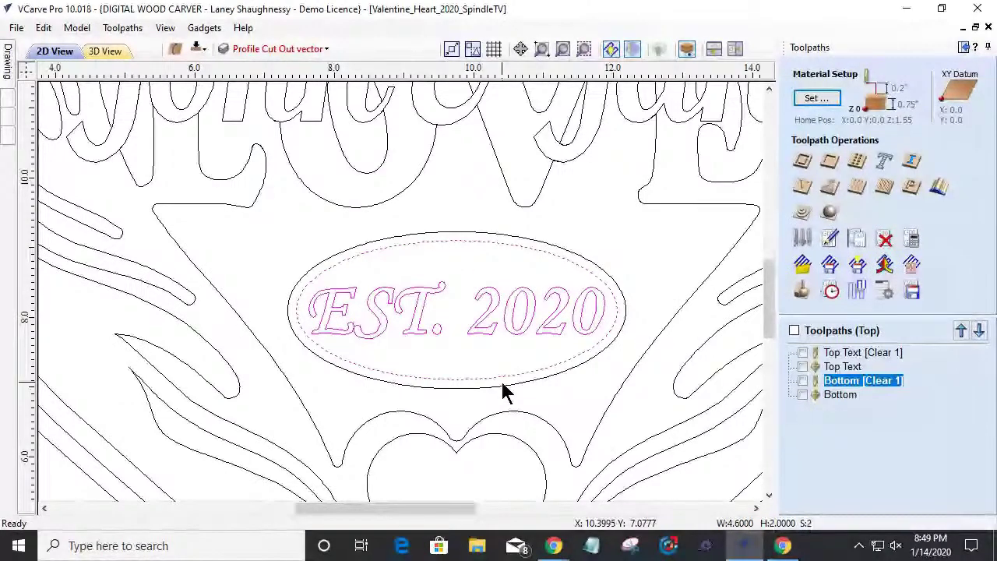
{"action": "left_click", "coordinate": [802, 189]}
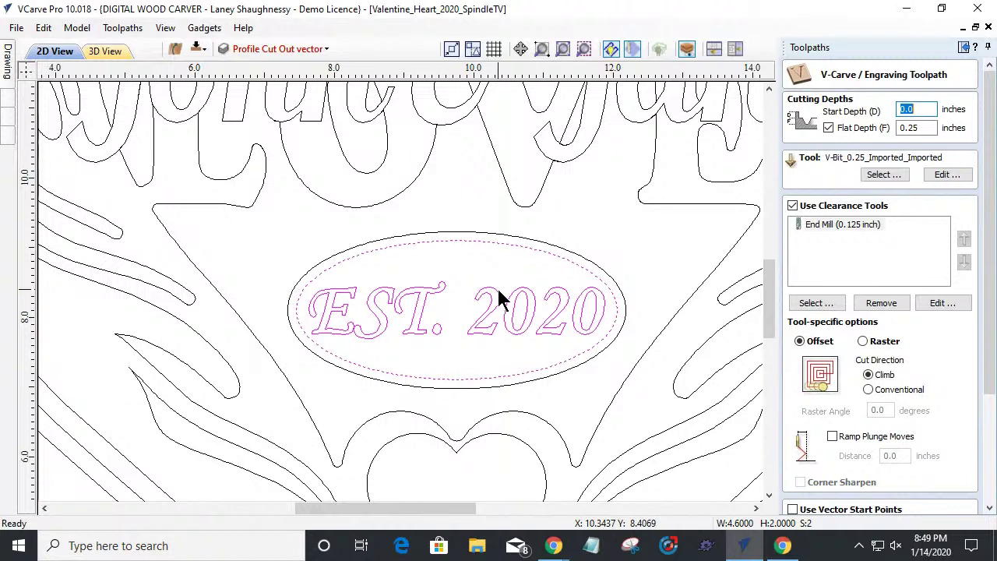
{"action": "left_click", "coordinate": [920, 109]}
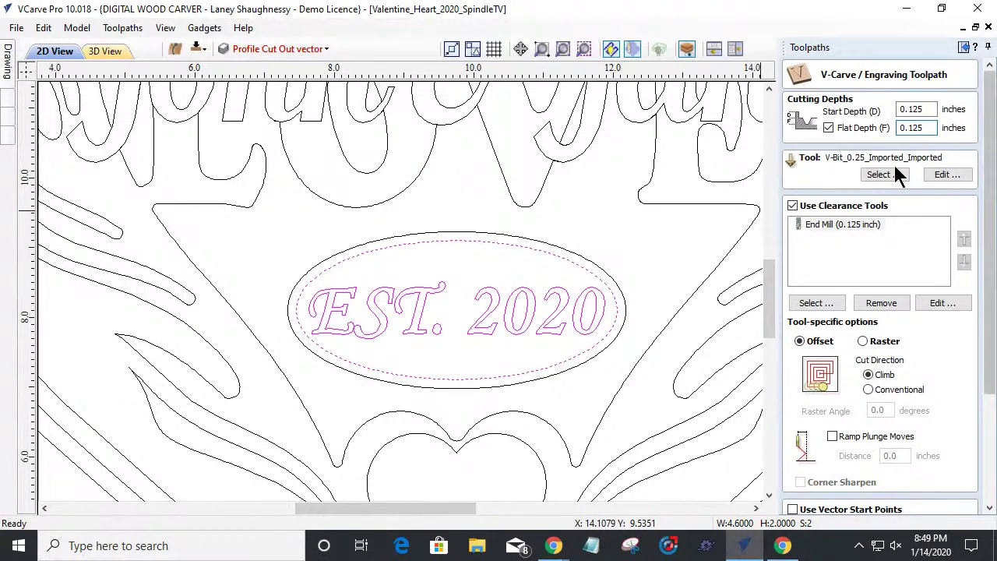
{"action": "double_click", "coordinate": [927, 108]}
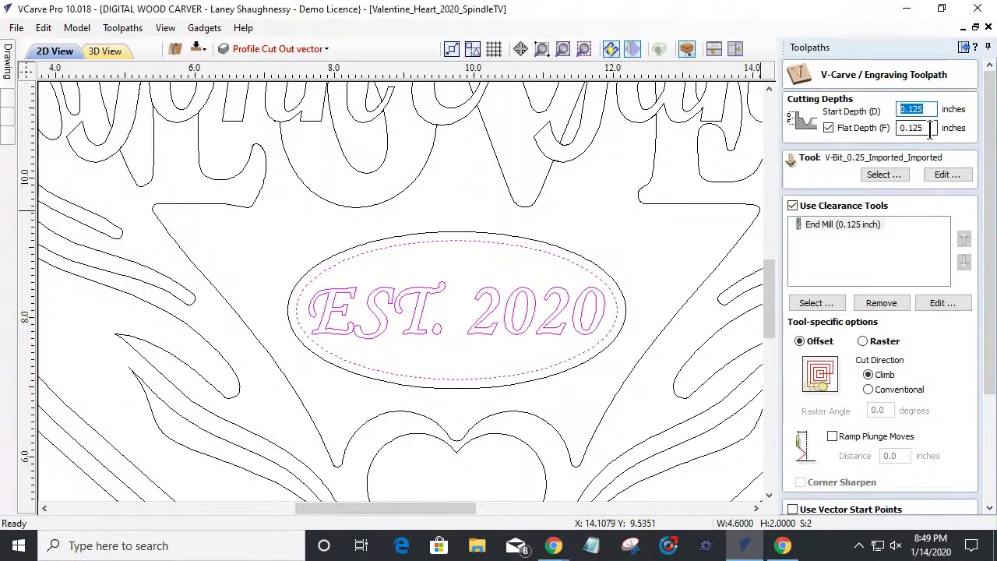
{"action": "key", "text": "Tab"}
{"action": "type", "text": ".25"}
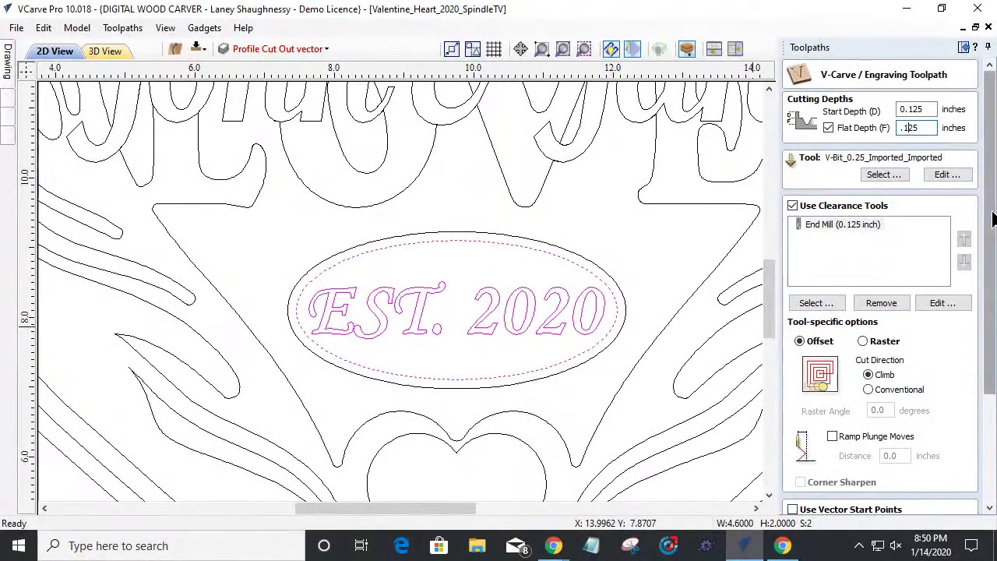
Step: Calculate the V-Carve toolpath under the name EstDate and preview the visible toolpaths on the board
{"action": "scroll", "coordinate": [880, 327], "scroll_direction": "down", "scroll_amount": 3}
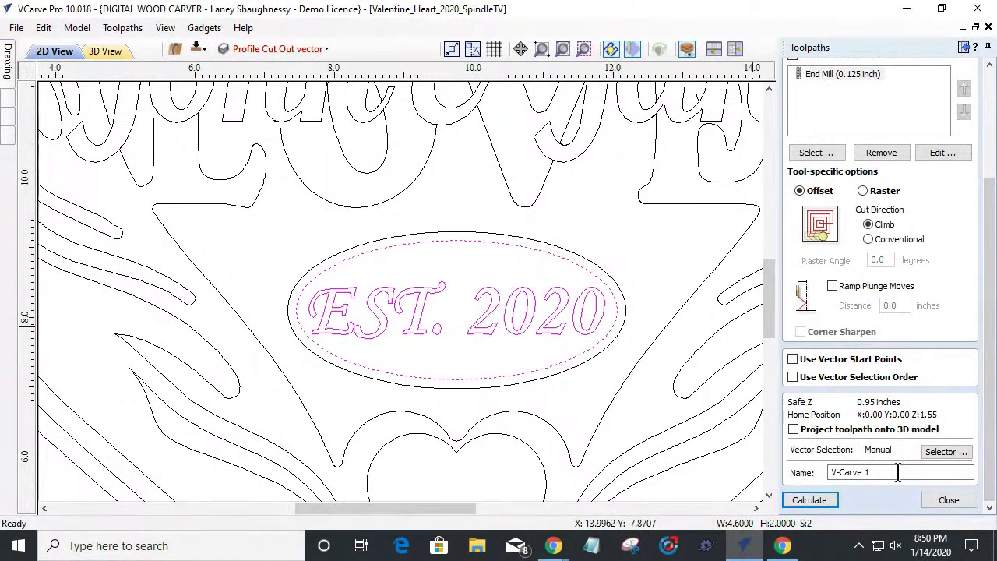
{"action": "left_click_drag", "start_coordinate": [903, 473], "coordinate": [626, 487]}
{"action": "type", "text": "EstDate"}
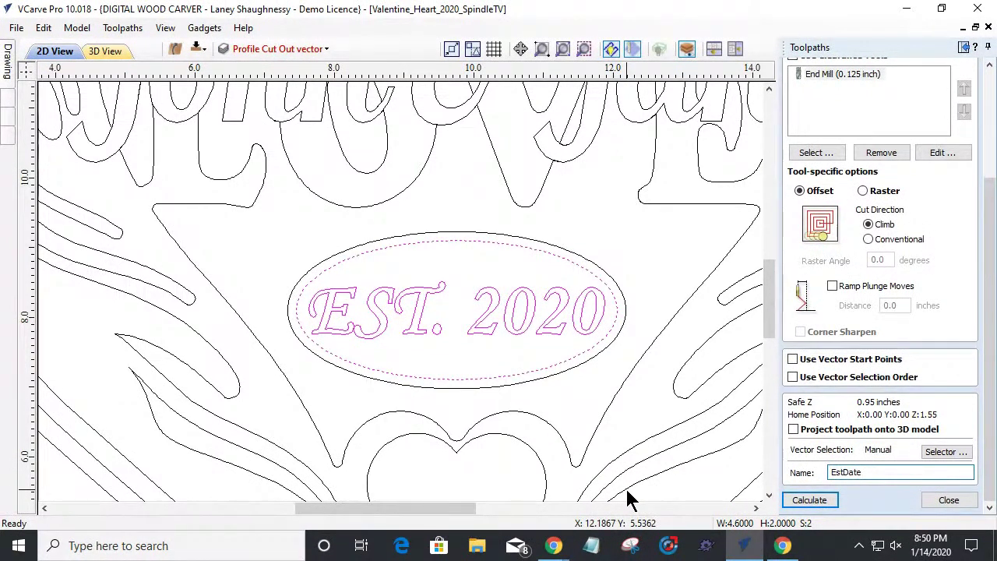
{"action": "left_click", "coordinate": [809, 501]}
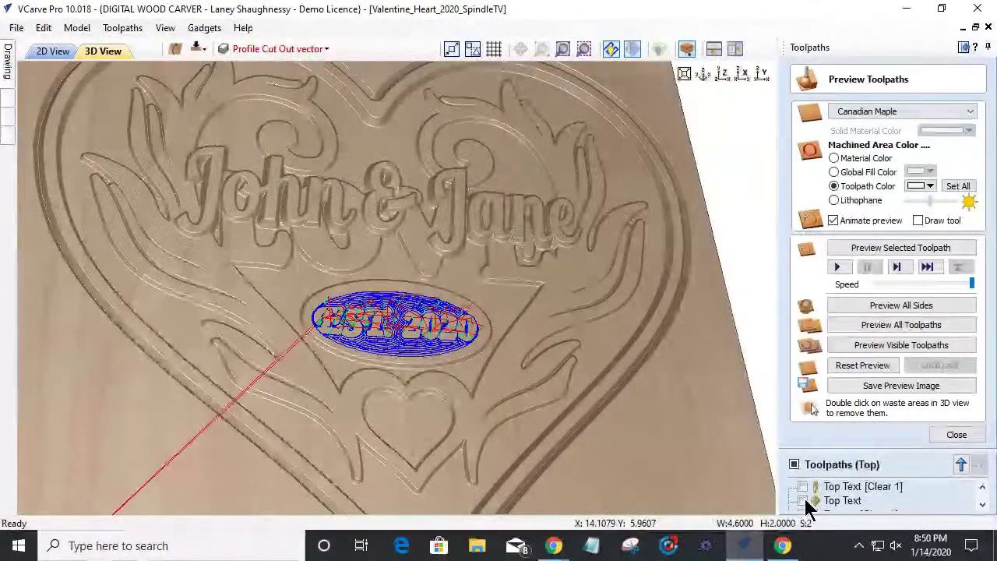
{"action": "left_click", "coordinate": [863, 348]}
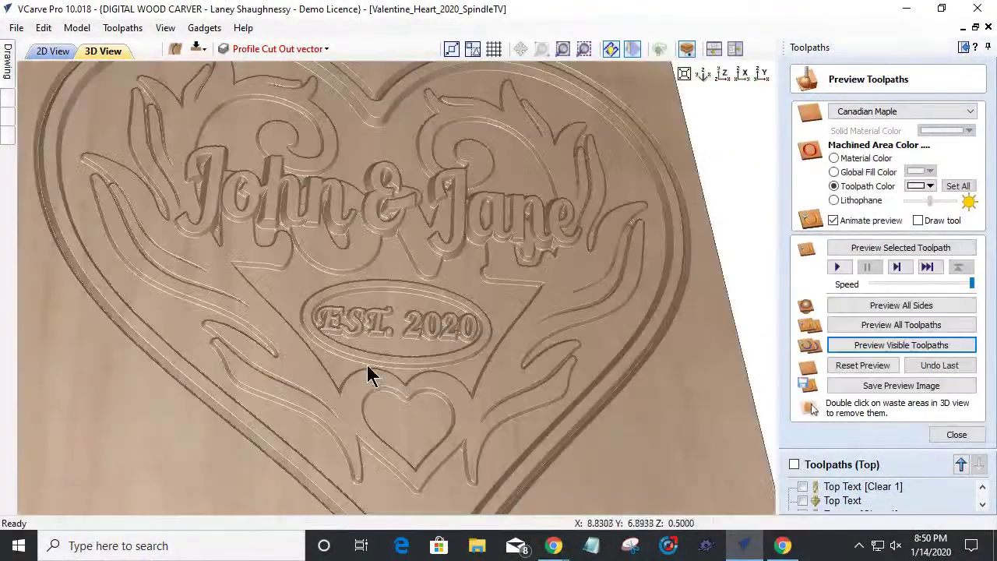
Step: Examine the previewed EST. 2020 carving up close and the whole heart on the board, and close the preview settings
{"action": "left_click_drag", "start_coordinate": [388, 392], "coordinate": [370, 366]}
{"action": "scroll", "coordinate": [371, 371], "scroll_direction": "up", "scroll_amount": 4}
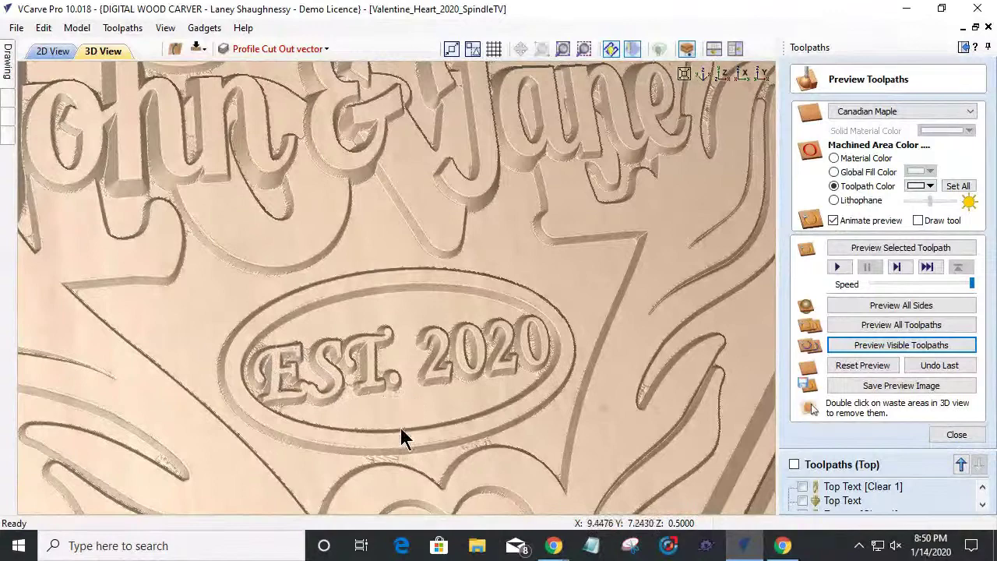
{"action": "left_click_drag", "start_coordinate": [379, 402], "coordinate": [369, 419]}
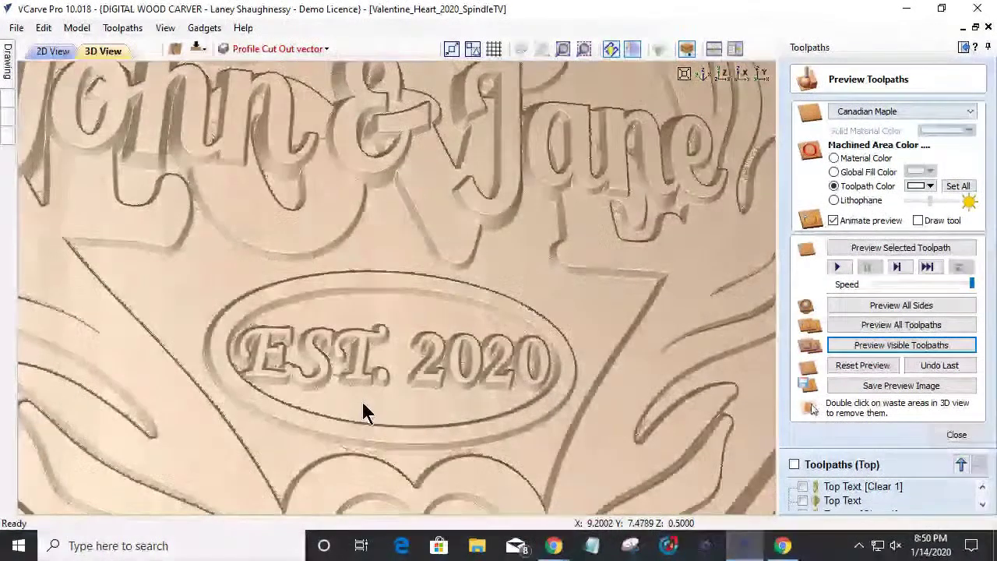
{"action": "scroll", "coordinate": [365, 409], "scroll_direction": "down", "scroll_amount": 4}
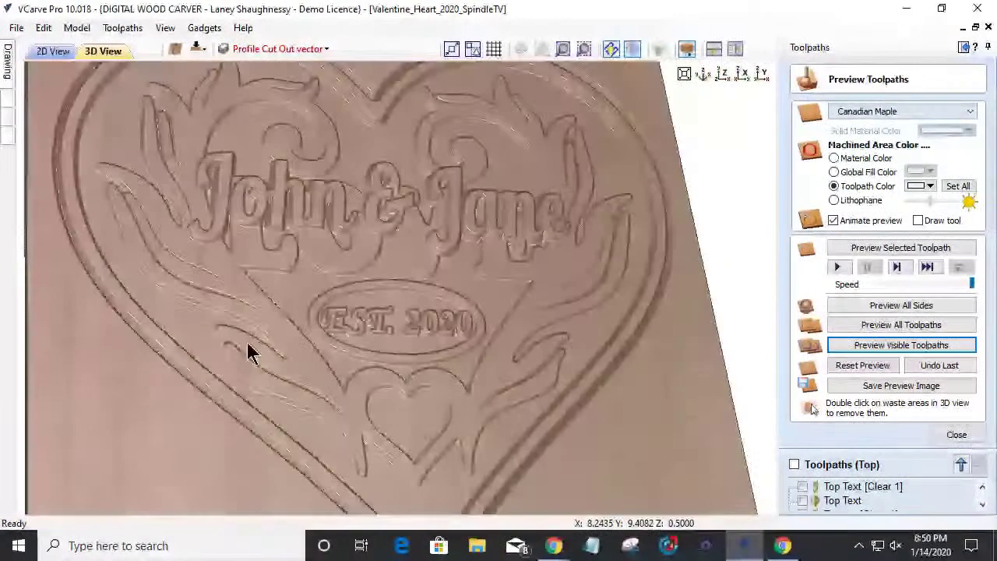
{"action": "scroll", "coordinate": [332, 345], "scroll_direction": "down", "scroll_amount": 5}
{"action": "left_click_drag", "start_coordinate": [340, 355], "coordinate": [379, 292]}
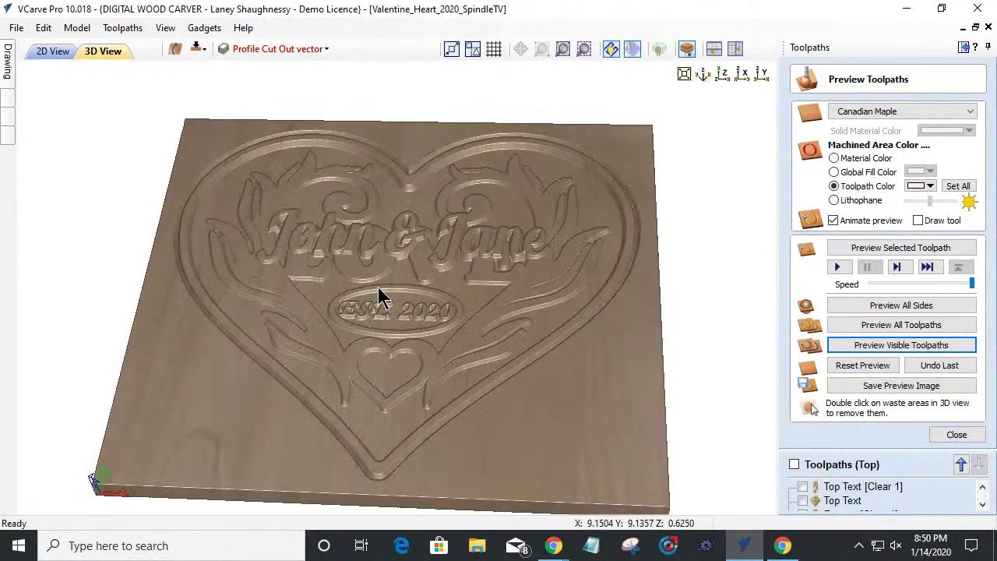
{"action": "scroll", "coordinate": [379, 296], "scroll_direction": "up", "scroll_amount": 2}
{"action": "scroll", "coordinate": [379, 296], "scroll_direction": "down", "scroll_amount": 3}
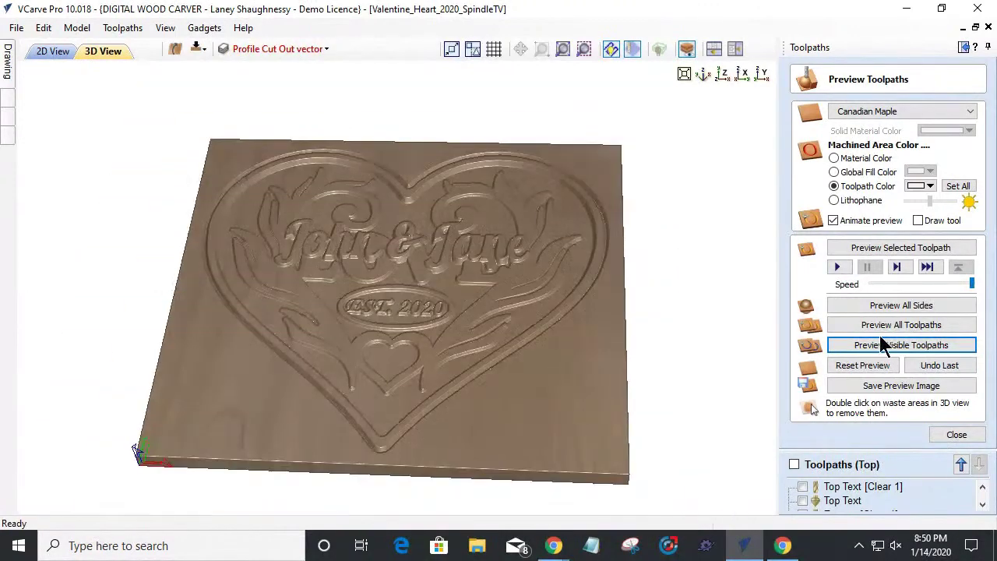
{"action": "left_click", "coordinate": [957, 435]}
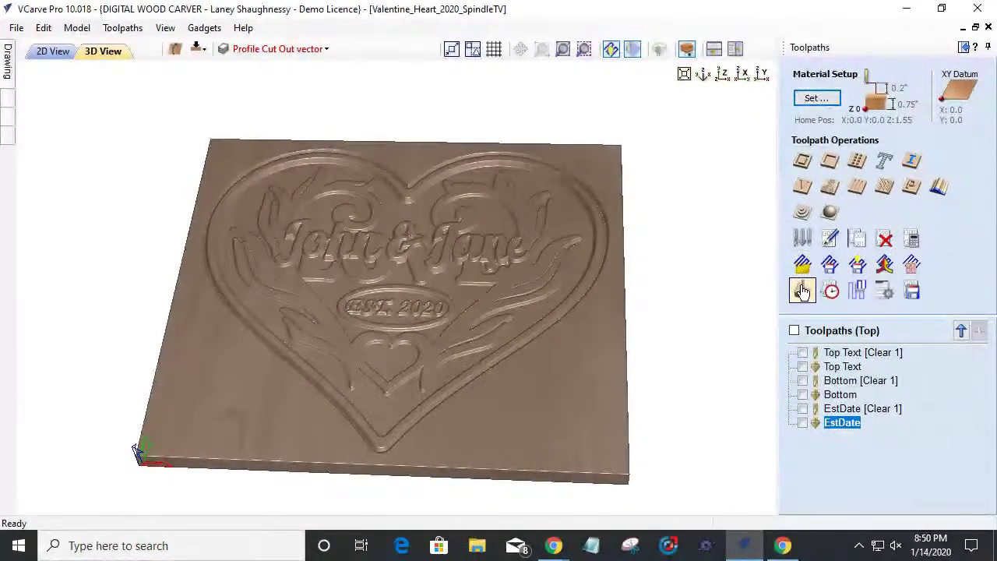
{"action": "left_click", "coordinate": [800, 244]}
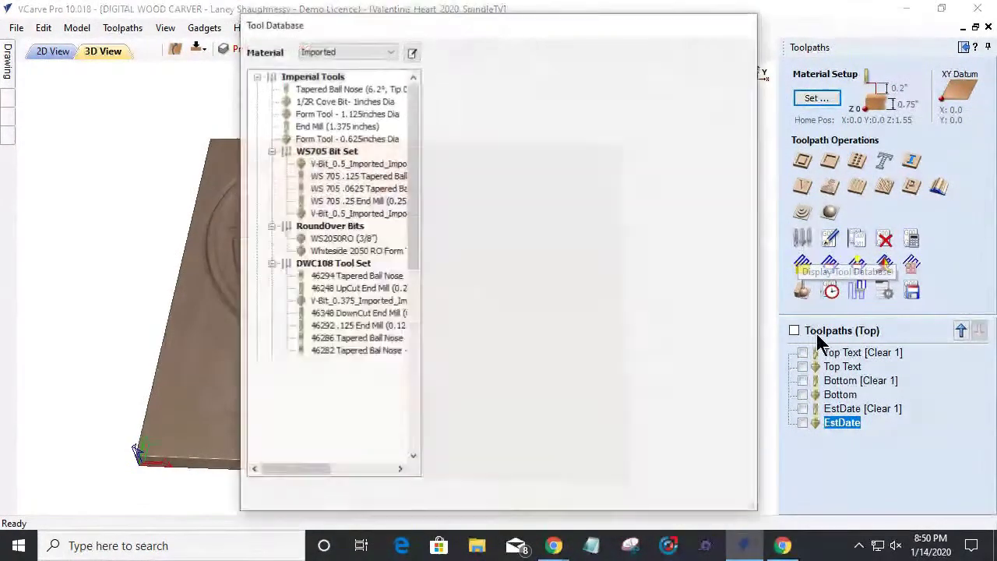
{"action": "left_click", "coordinate": [715, 497]}
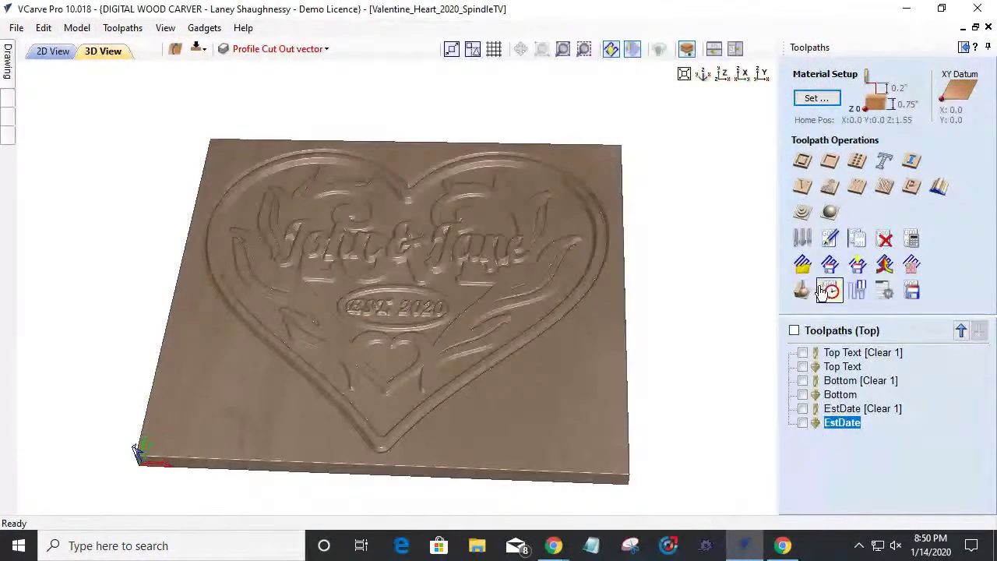
Step: Open the toolpath preview settings with coloring by toolpath, and place the separate Toolpath Management window beside them
{"action": "left_click", "coordinate": [801, 289]}
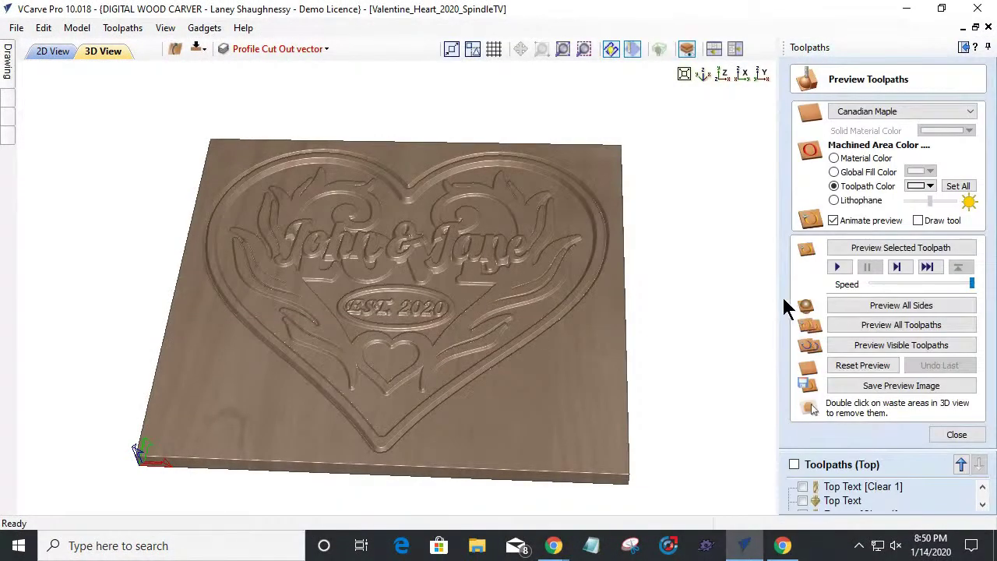
{"action": "left_click", "coordinate": [833, 186]}
{"action": "mouse_move", "coordinate": [864, 461]}
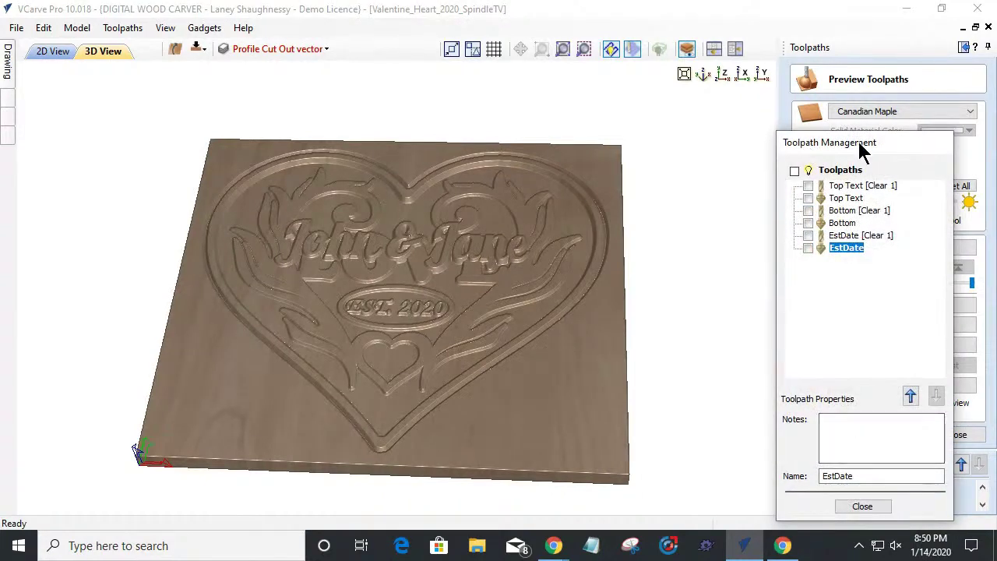
{"action": "left_click_drag", "start_coordinate": [871, 150], "coordinate": [672, 73]}
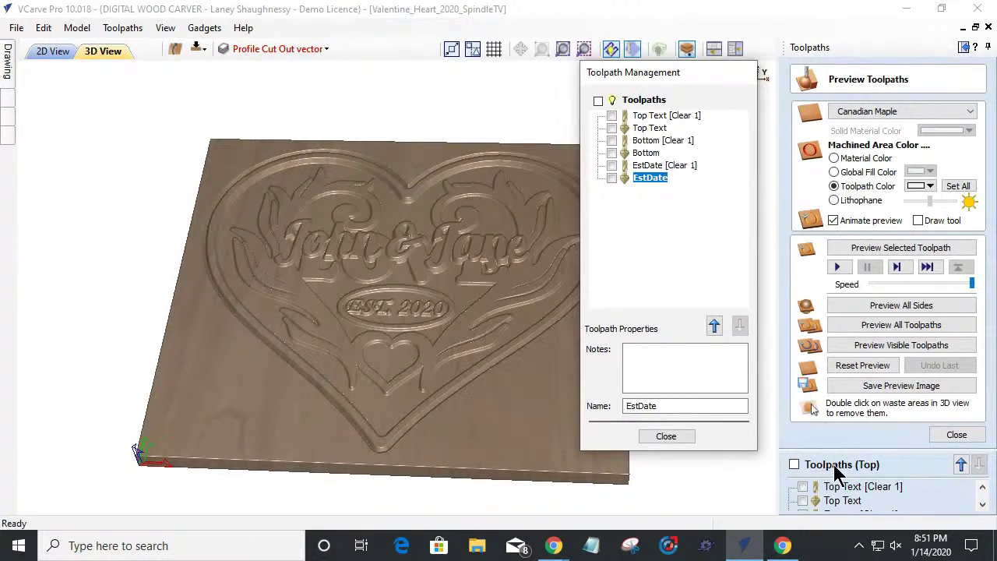
{"action": "left_click_drag", "start_coordinate": [646, 76], "coordinate": [628, 60]}
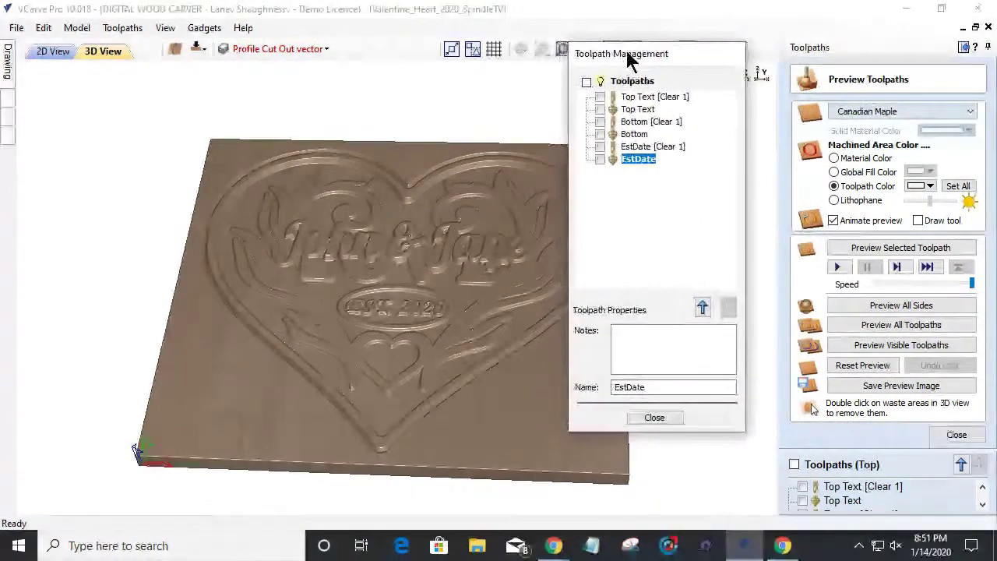
Step: Show the EstDate toolpath and set the preview color of both EstDate and EstDate [Clear 1] to dark red
{"action": "left_click", "coordinate": [600, 159]}
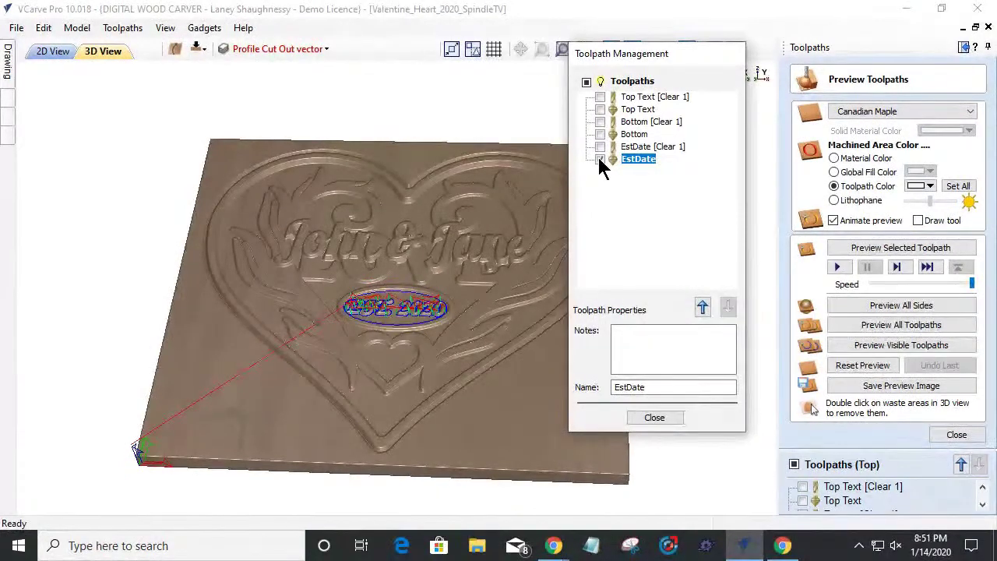
{"action": "left_click", "coordinate": [930, 187]}
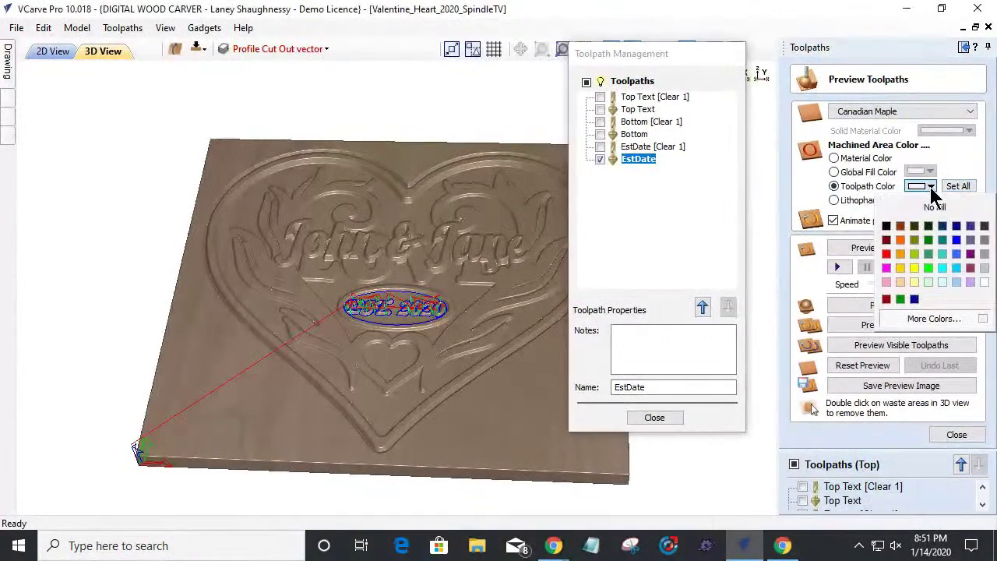
{"action": "left_click", "coordinate": [886, 240]}
{"action": "left_click", "coordinate": [653, 147]}
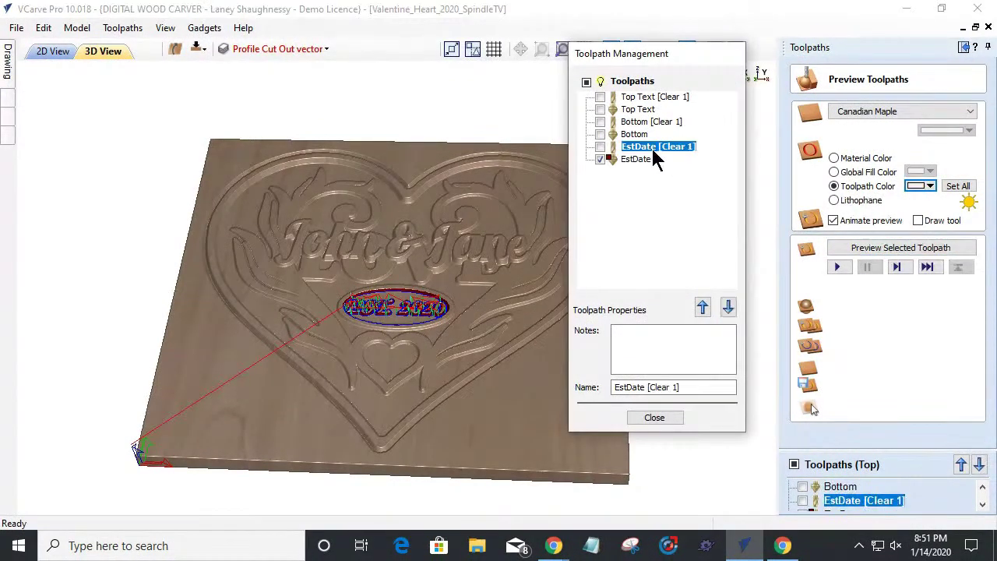
{"action": "left_click", "coordinate": [927, 187]}
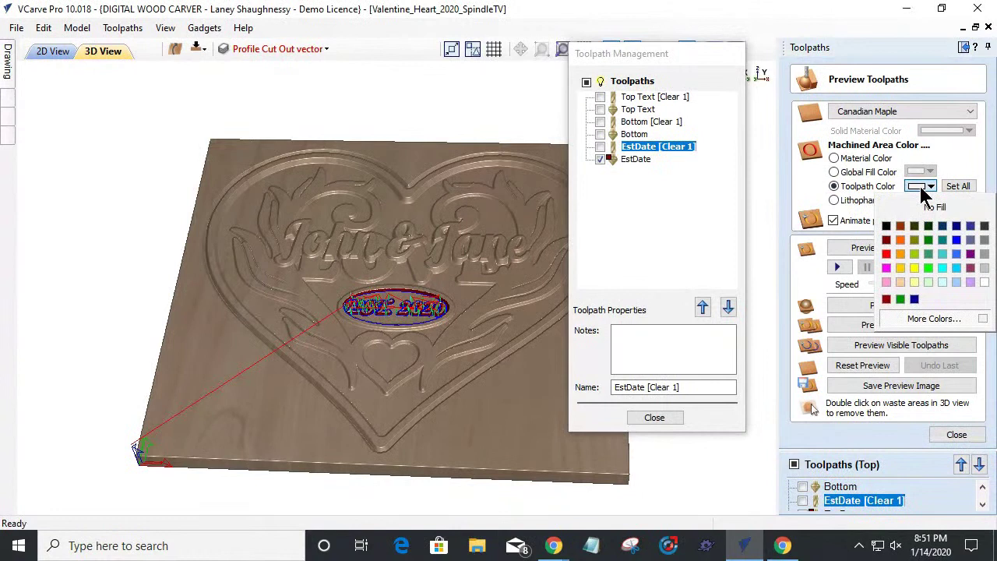
{"action": "left_click", "coordinate": [886, 240]}
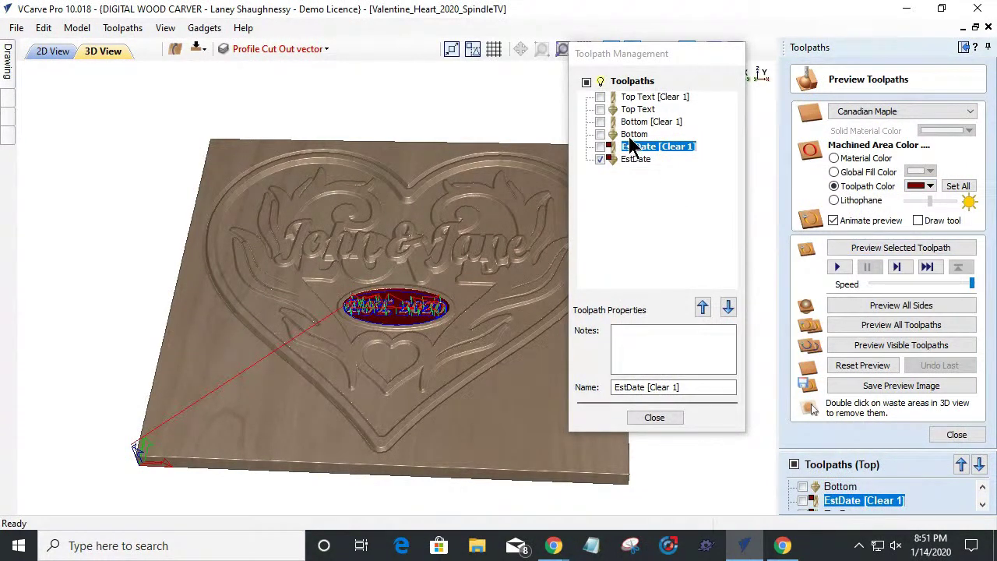
Step: Show the Bottom toolpath and set the preview color of both Bottom and Bottom [Clear 1] to dark red
{"action": "left_click", "coordinate": [603, 137]}
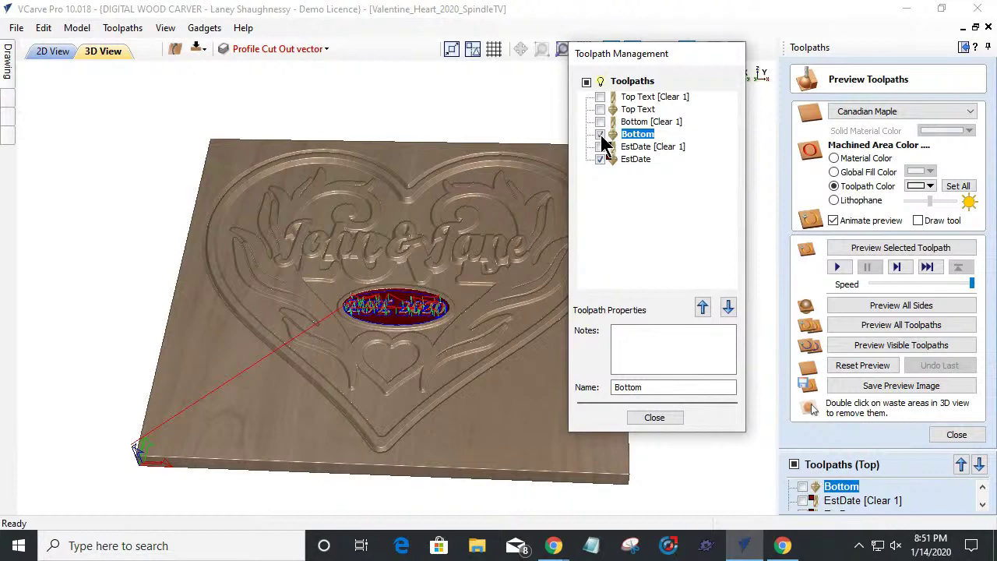
{"action": "left_click", "coordinate": [601, 135]}
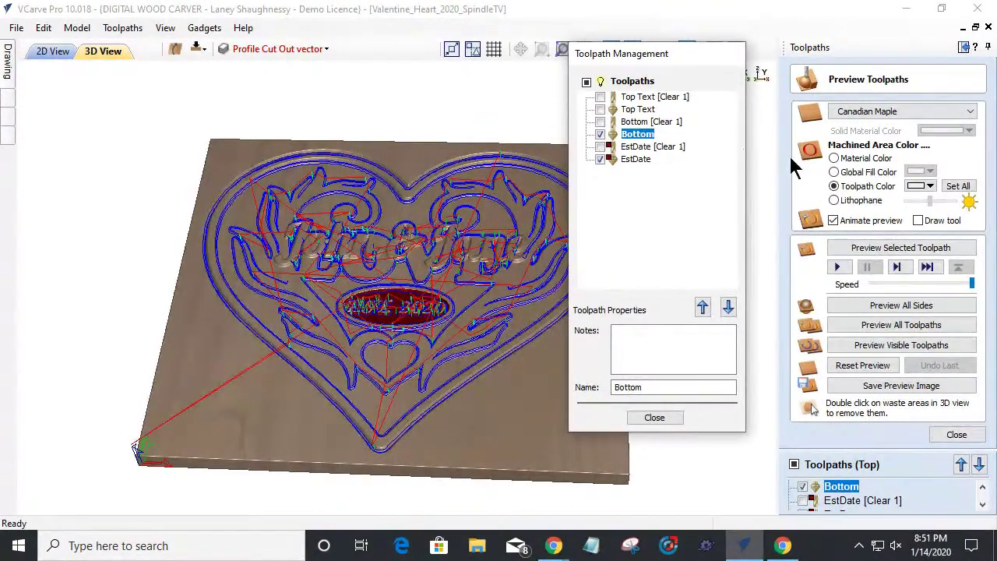
{"action": "left_click", "coordinate": [930, 187]}
{"action": "left_click", "coordinate": [886, 242]}
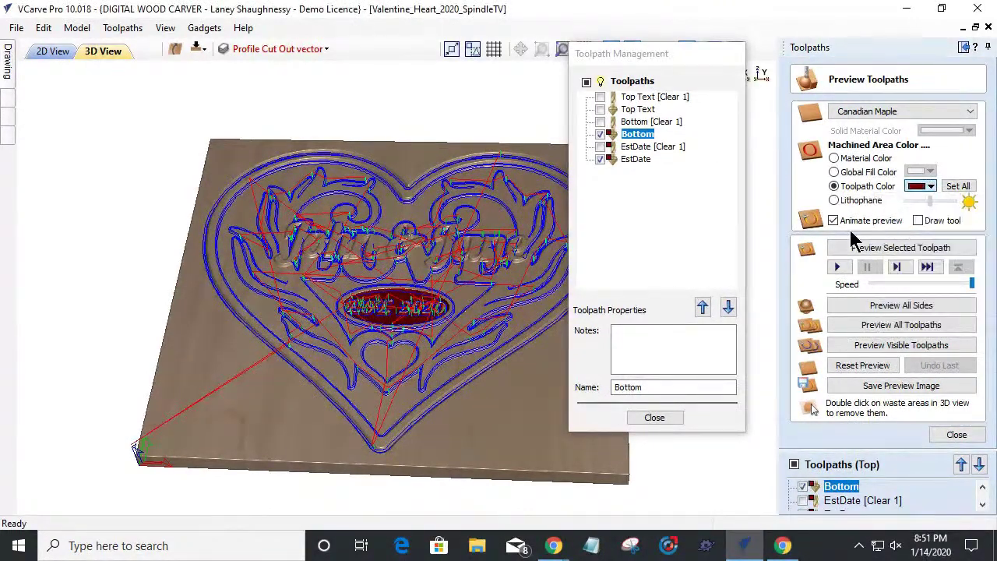
{"action": "left_click", "coordinate": [635, 122]}
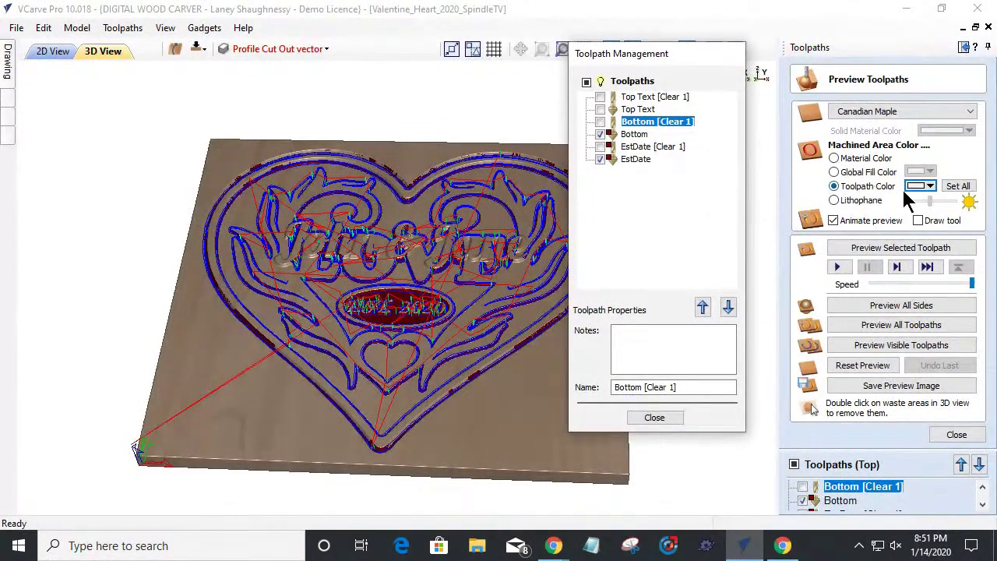
{"action": "left_click", "coordinate": [930, 187]}
{"action": "left_click", "coordinate": [885, 246]}
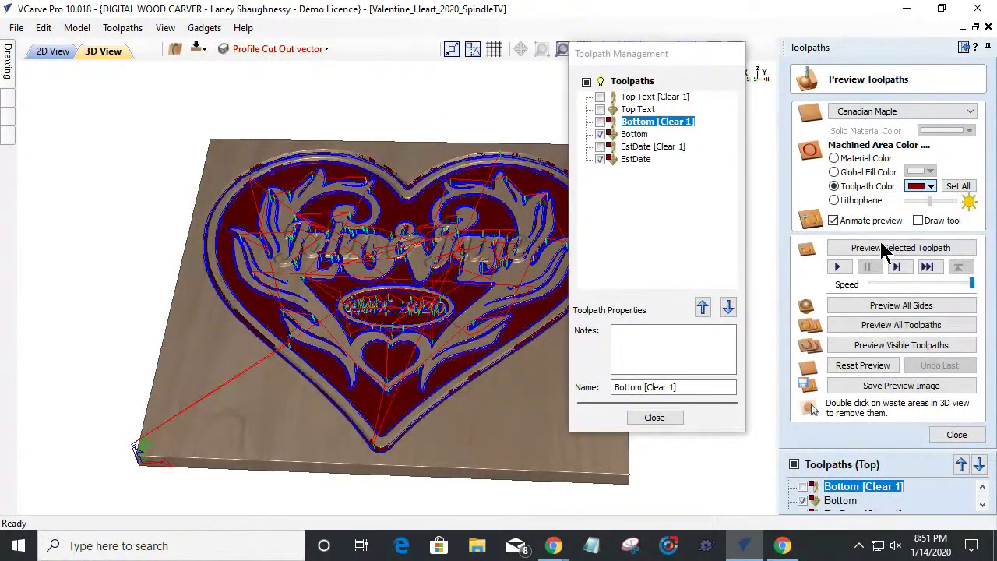
Step: Hide the Bottom and EstDate toolpath lines, and color the Top Text toolpath dark red with its lines hidden as well
{"action": "left_click", "coordinate": [635, 98]}
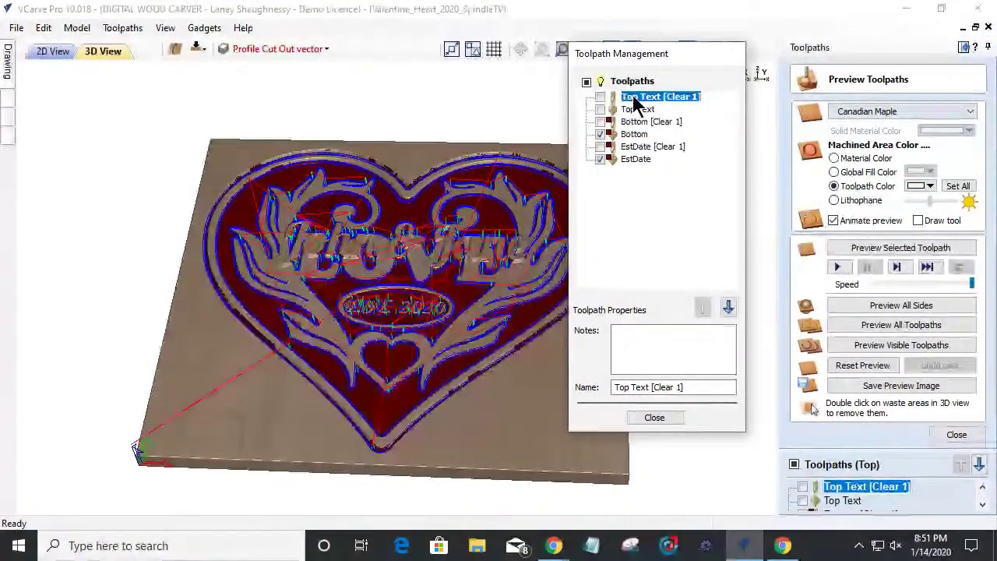
{"action": "left_click", "coordinate": [634, 112]}
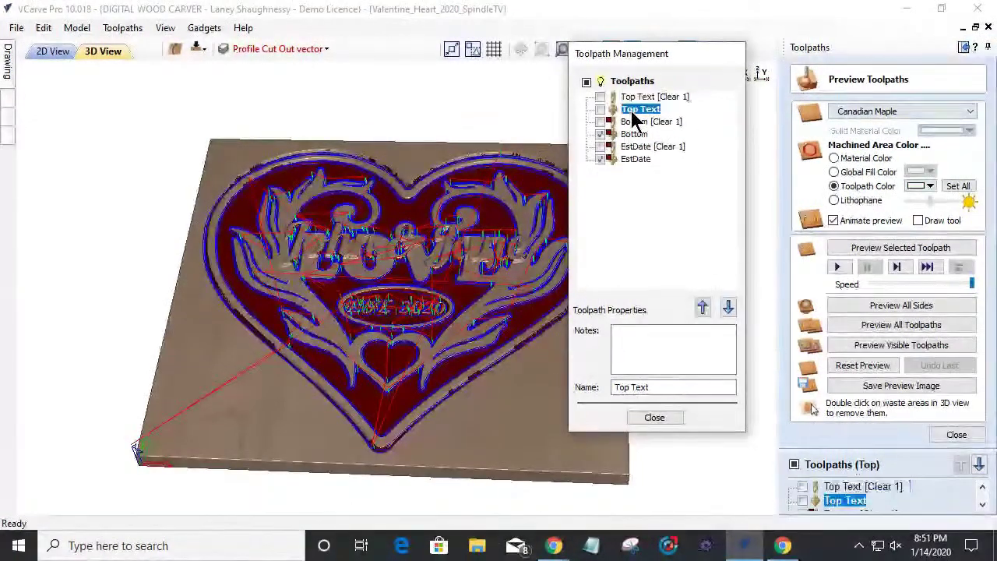
{"action": "left_click", "coordinate": [600, 134]}
{"action": "left_click", "coordinate": [600, 159]}
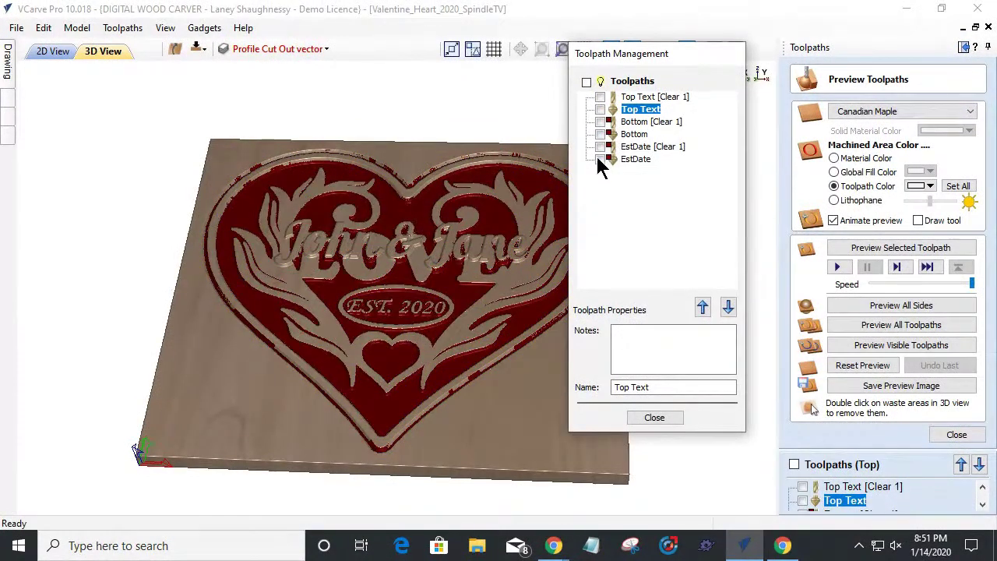
{"action": "left_click", "coordinate": [600, 109]}
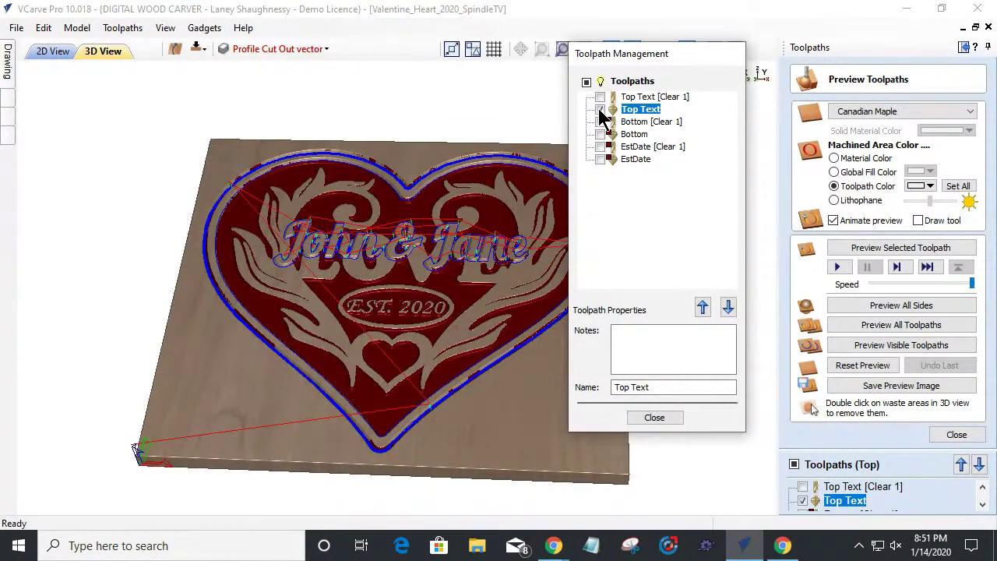
{"action": "left_click", "coordinate": [927, 187]}
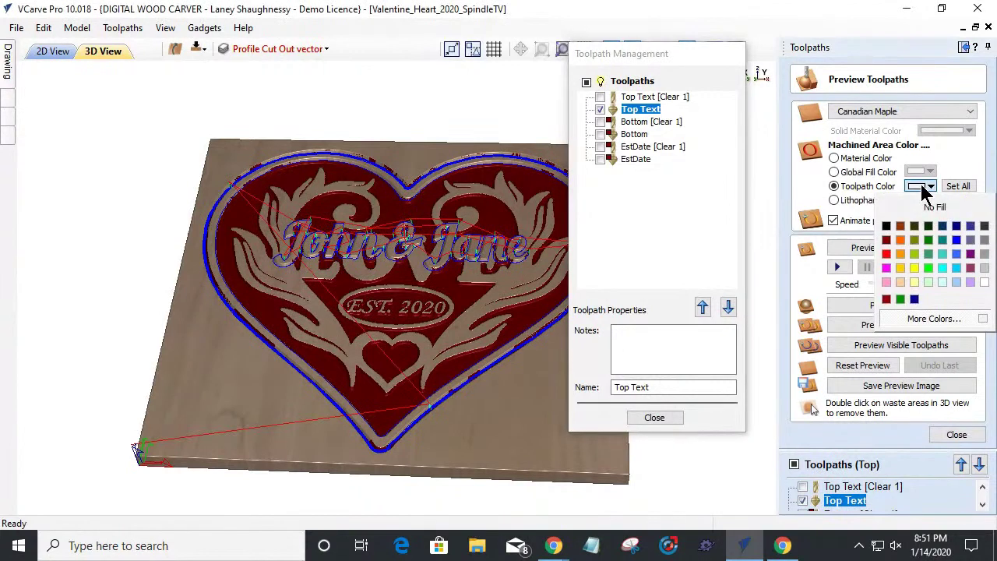
{"action": "left_click", "coordinate": [889, 247]}
{"action": "left_click", "coordinate": [889, 247]}
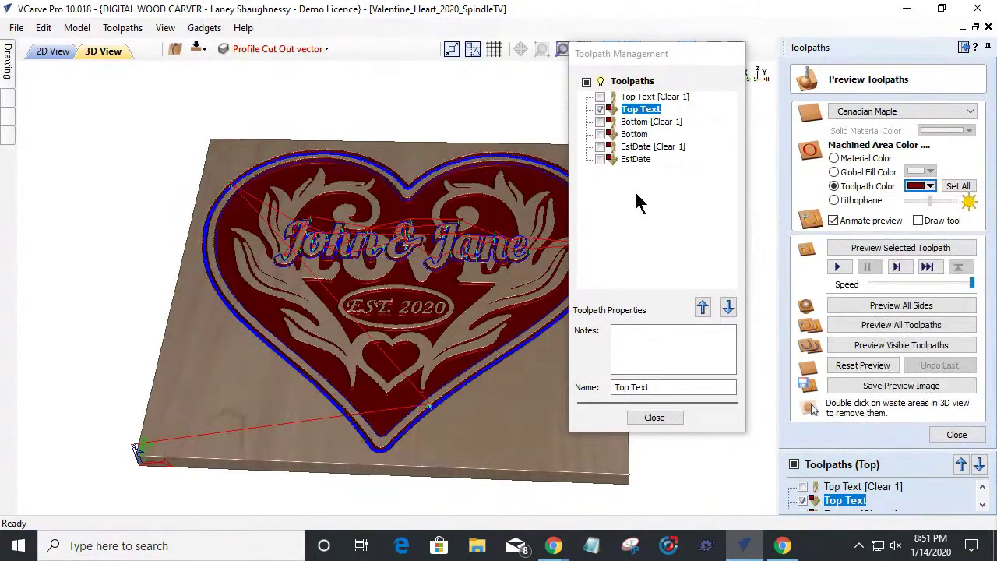
{"action": "left_click", "coordinate": [600, 109]}
Step: Examine the red-colored heart carving from several angles, and close the Toolpath Management window and the preview settings
{"action": "left_click_drag", "start_coordinate": [499, 429], "coordinate": [340, 334]}
{"action": "scroll", "coordinate": [330, 312], "scroll_direction": "up", "scroll_amount": 5}
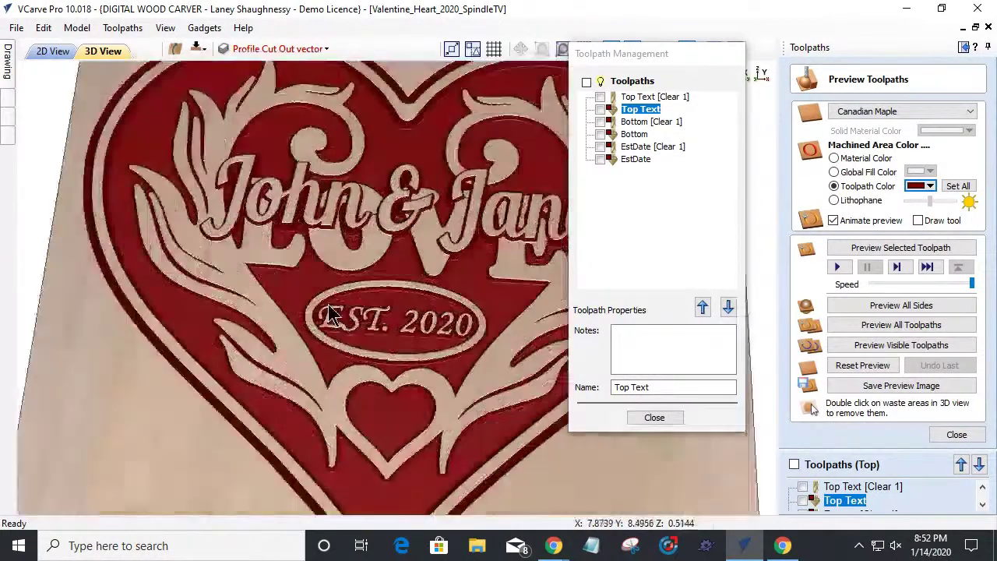
{"action": "scroll", "coordinate": [328, 307], "scroll_direction": "down", "scroll_amount": 2}
{"action": "left_click_drag", "start_coordinate": [360, 348], "coordinate": [361, 371]}
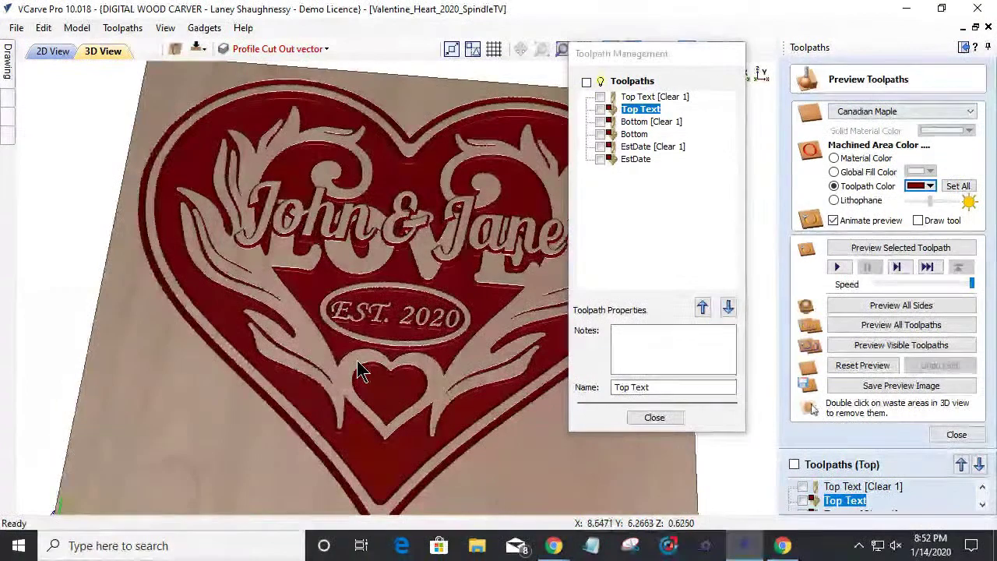
{"action": "left_click", "coordinate": [656, 419]}
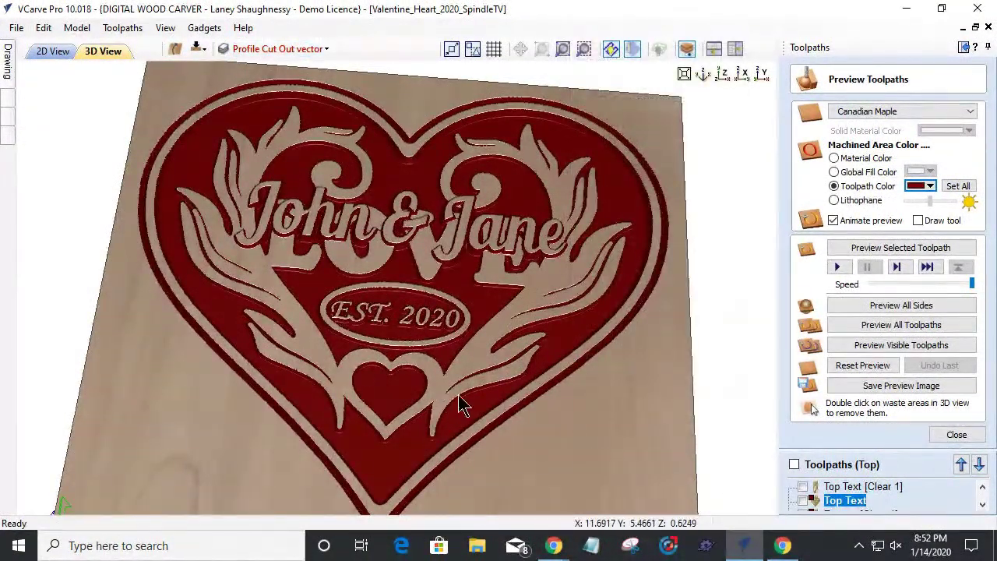
{"action": "left_click_drag", "start_coordinate": [576, 391], "coordinate": [554, 416]}
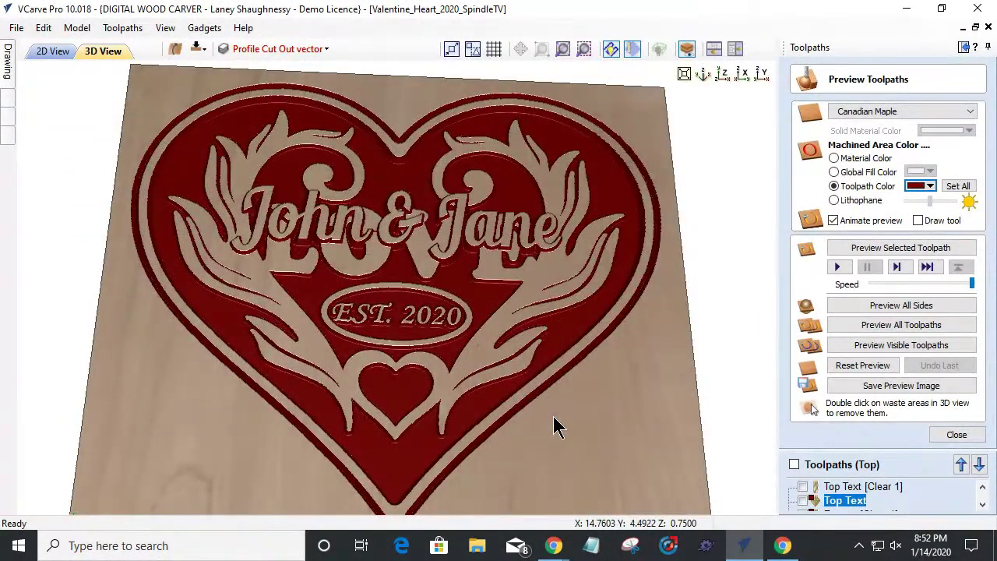
{"action": "left_click", "coordinate": [955, 435]}
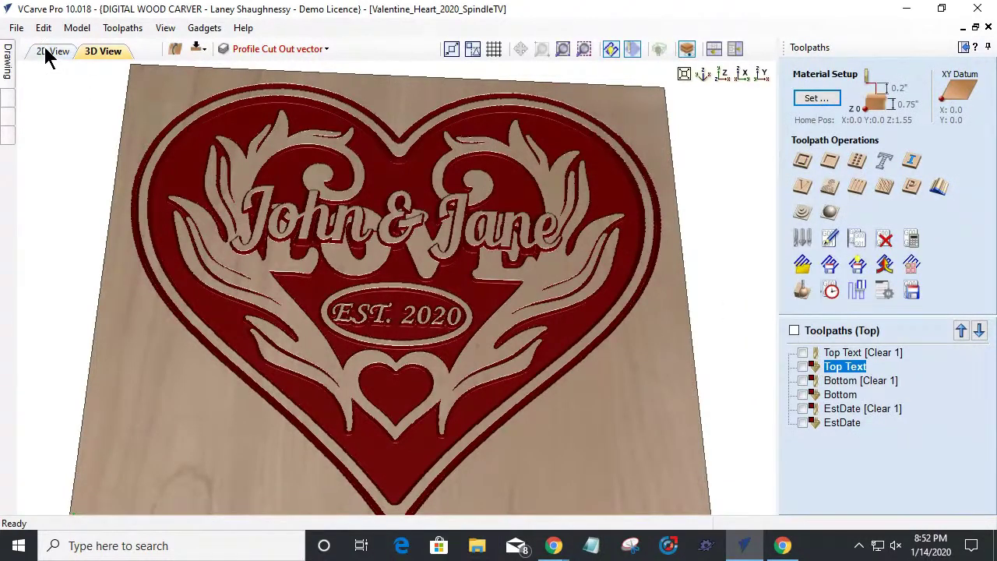
Step: In the 2D view, hide Class Bottom Layer, Class Top Layer and Est Date, show Profile Cut Out vector and select its heart outline
{"action": "left_click", "coordinate": [51, 51]}
{"action": "scroll", "coordinate": [408, 340], "scroll_direction": "down", "scroll_amount": 5}
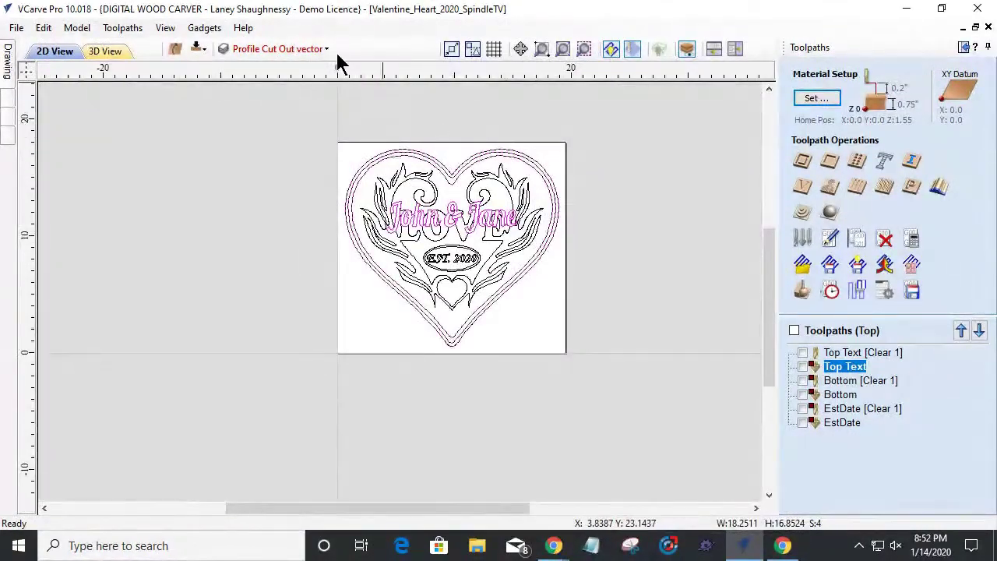
{"action": "left_click", "coordinate": [299, 48]}
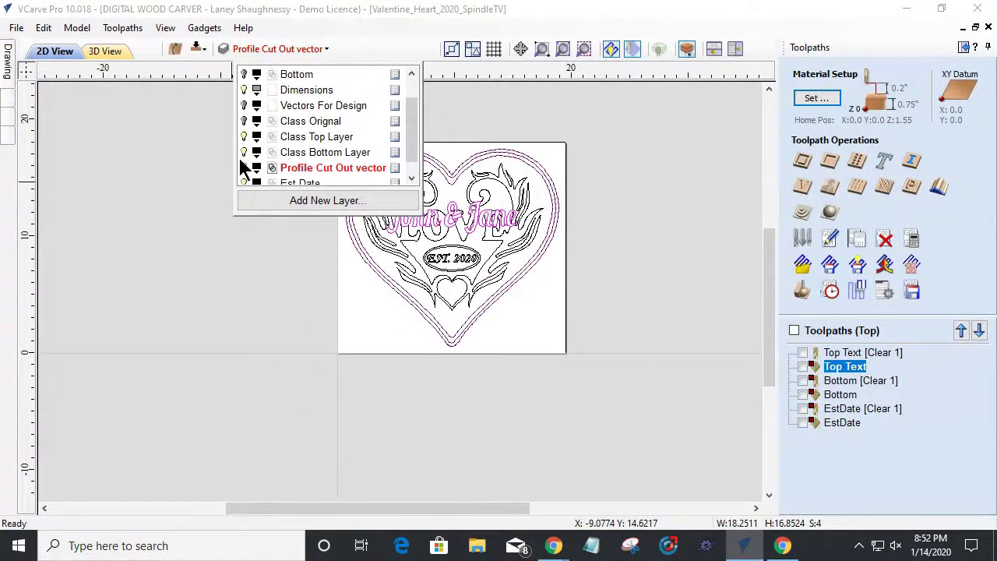
{"action": "left_click", "coordinate": [244, 152]}
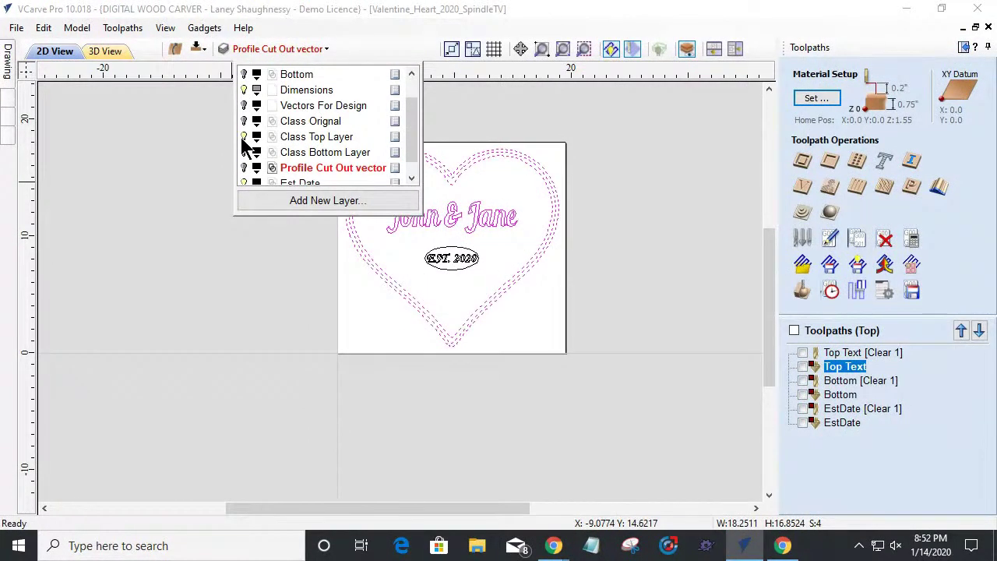
{"action": "left_click", "coordinate": [244, 137]}
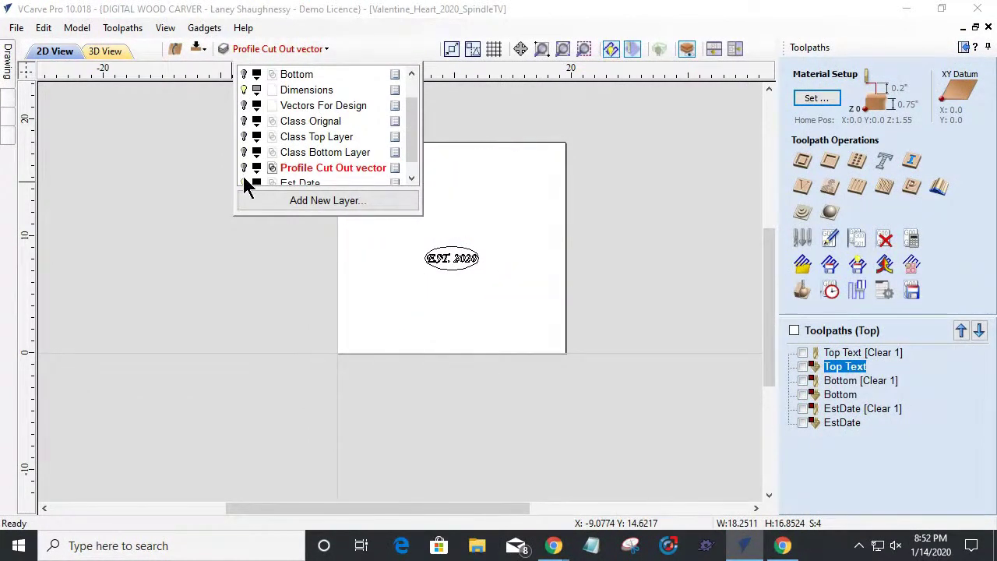
{"action": "left_click", "coordinate": [244, 168]}
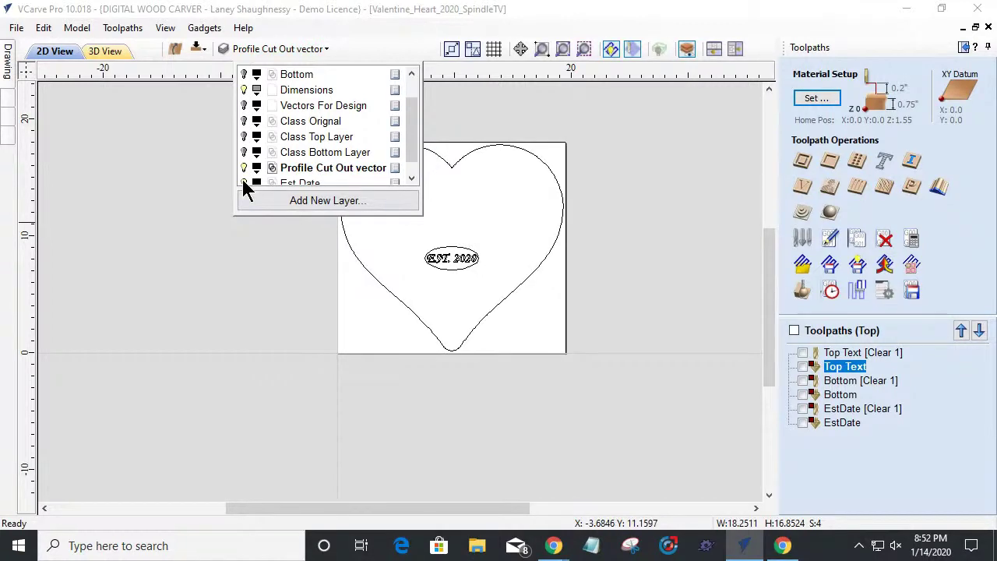
{"action": "left_click", "coordinate": [244, 183]}
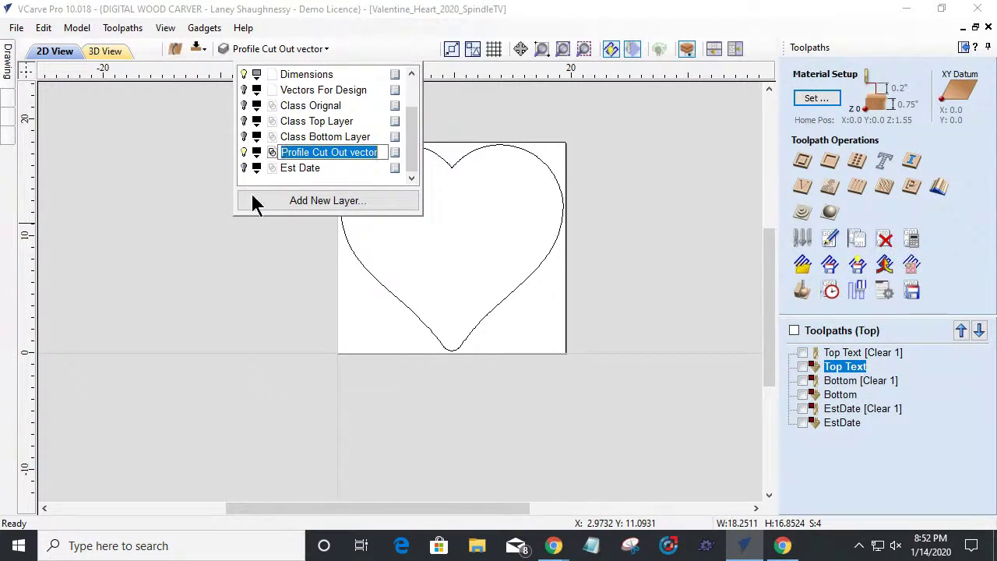
{"action": "left_click", "coordinate": [442, 164]}
{"action": "scroll", "coordinate": [442, 164], "scroll_direction": "up", "scroll_amount": 2}
{"action": "scroll", "coordinate": [442, 165], "scroll_direction": "up", "scroll_amount": 1}
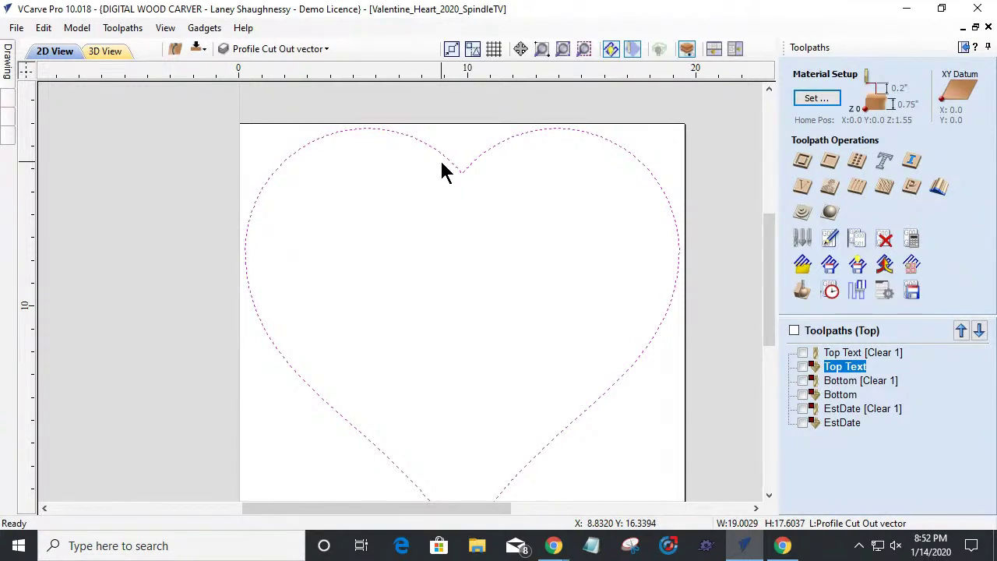
Step: Examine the settings of the ws2050 - .125R - 0.375inches Dia form tool in the Tool Database, and close the database without changes
{"action": "left_click", "coordinate": [803, 241]}
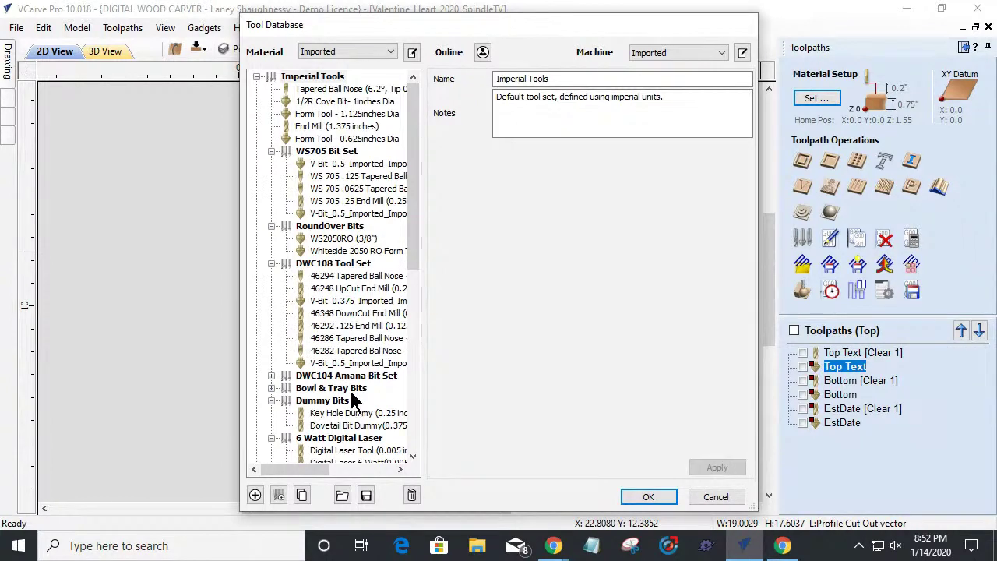
{"action": "scroll", "coordinate": [352, 402], "scroll_direction": "down", "scroll_amount": 7}
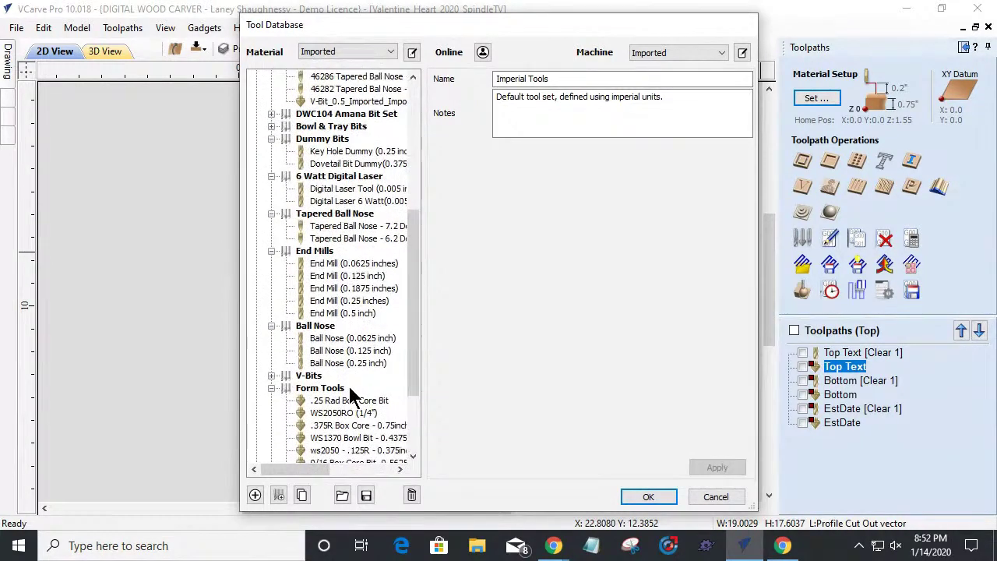
{"action": "scroll", "coordinate": [350, 392], "scroll_direction": "down", "scroll_amount": 2}
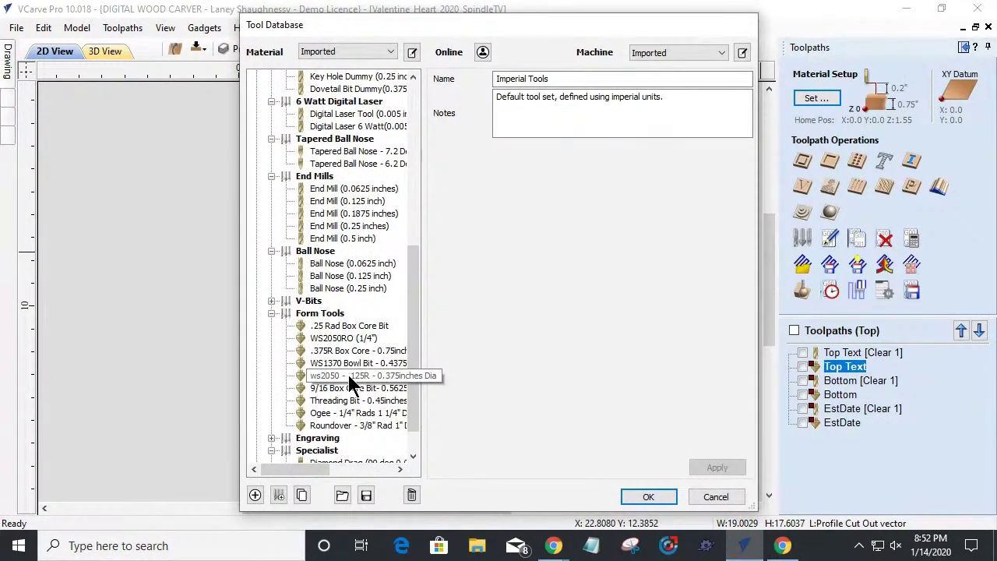
{"action": "left_click", "coordinate": [350, 377]}
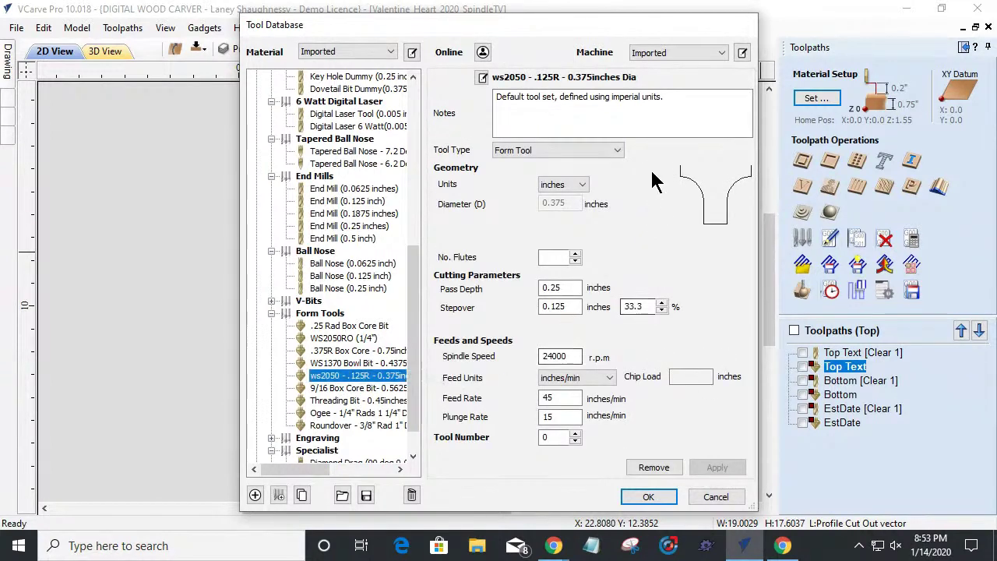
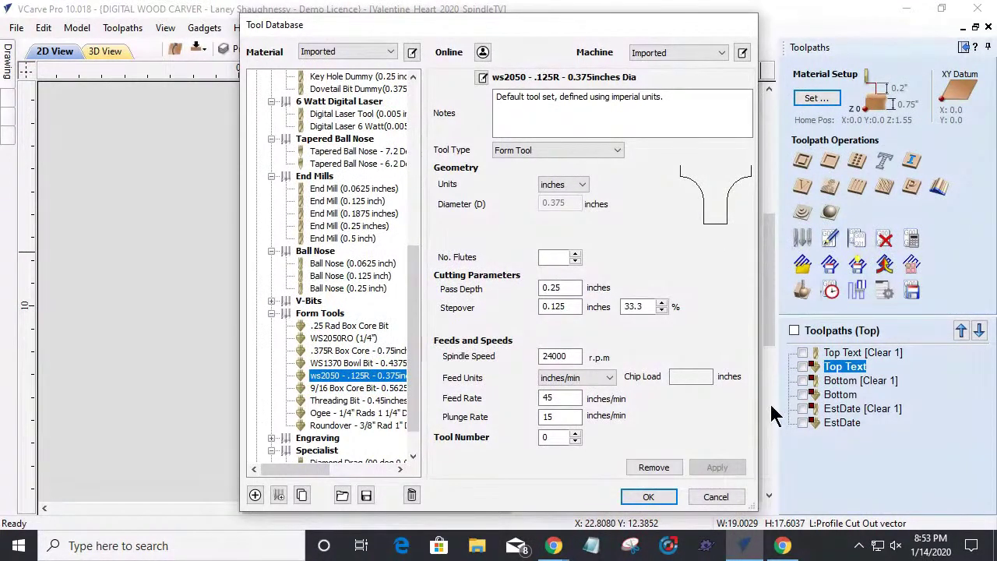
{"action": "left_click", "coordinate": [733, 497]}
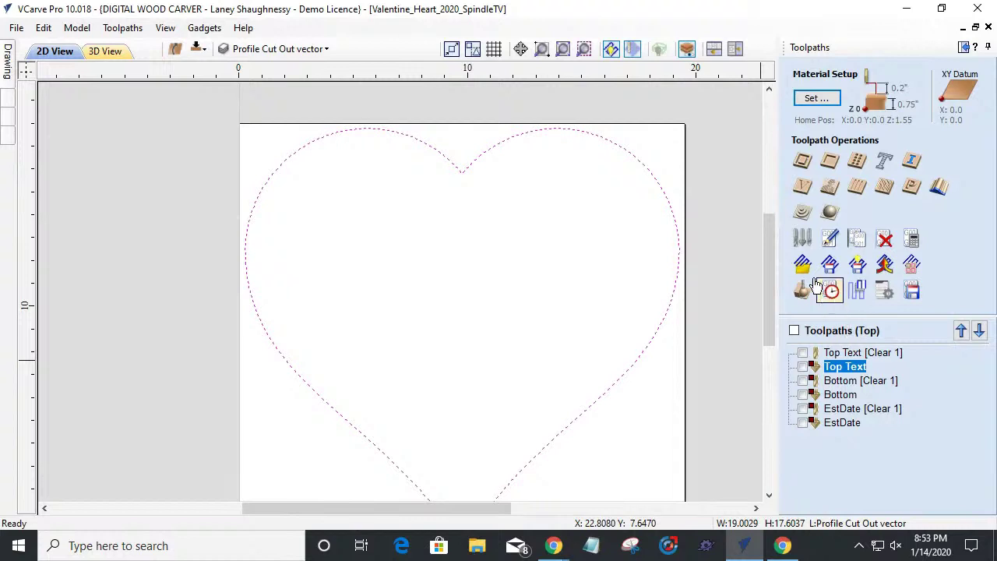
Step: Start a 2D Profile Toolpath for the heart outline with a .25 inch cut depth and the ws2050 - .125R - 0.375inches Dia form tool
{"action": "left_click", "coordinate": [804, 162]}
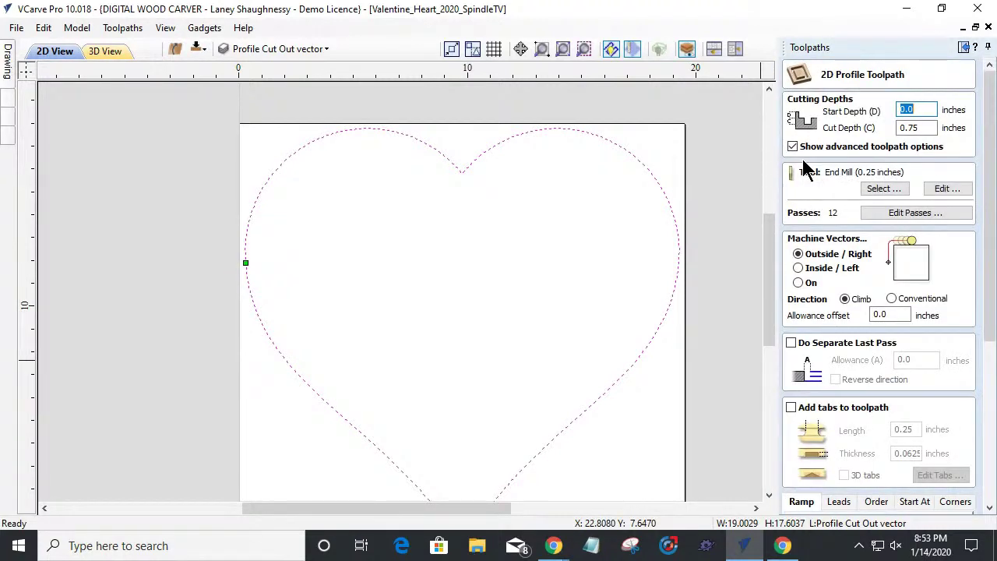
{"action": "left_click", "coordinate": [908, 128]}
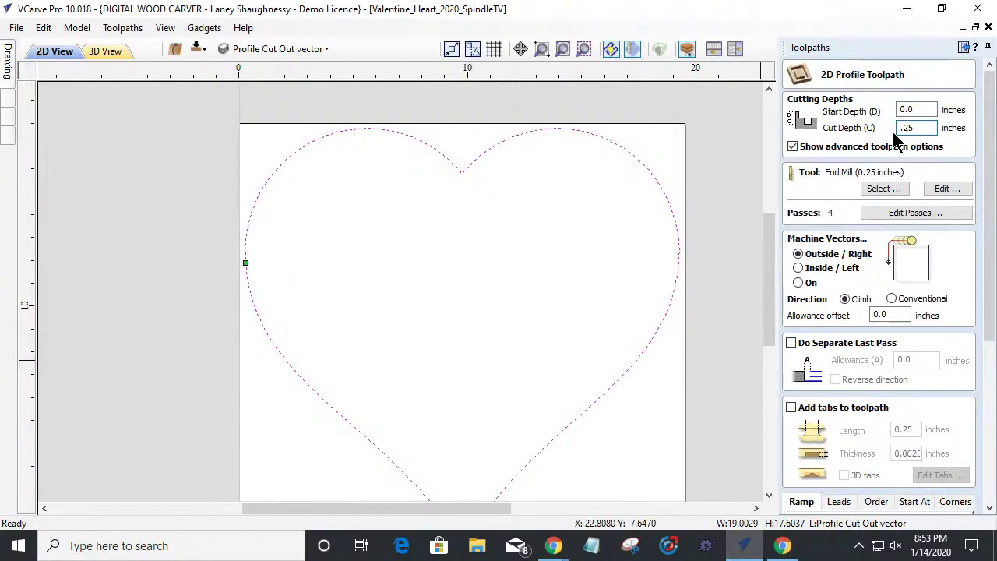
{"action": "left_click", "coordinate": [885, 188]}
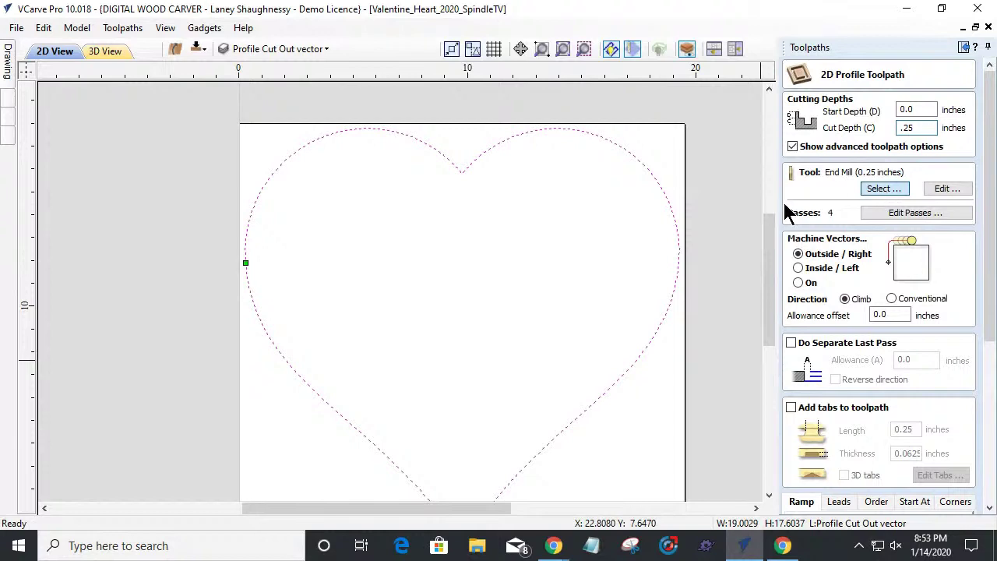
{"action": "scroll", "coordinate": [318, 401], "scroll_direction": "down", "scroll_amount": 4}
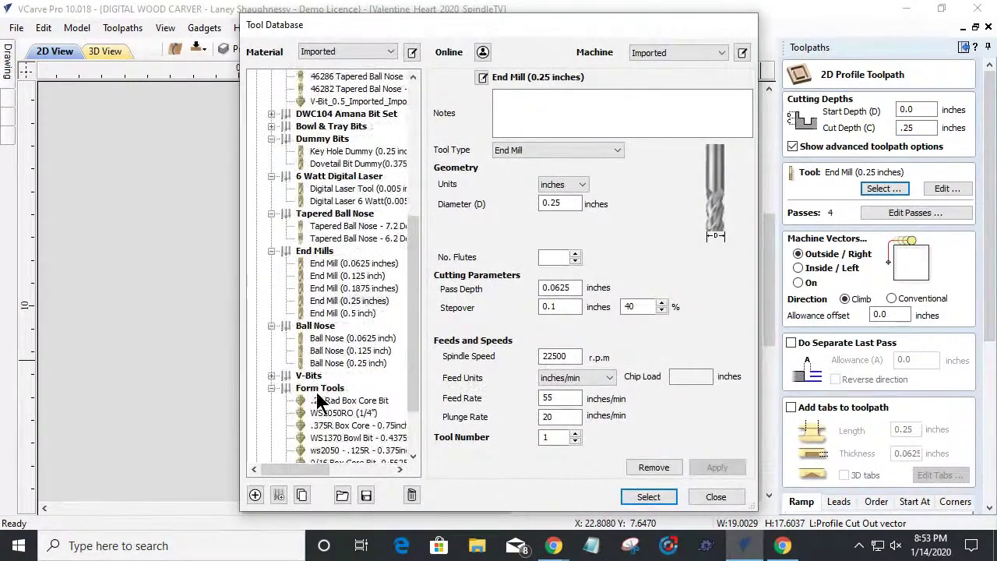
{"action": "left_click", "coordinate": [327, 450]}
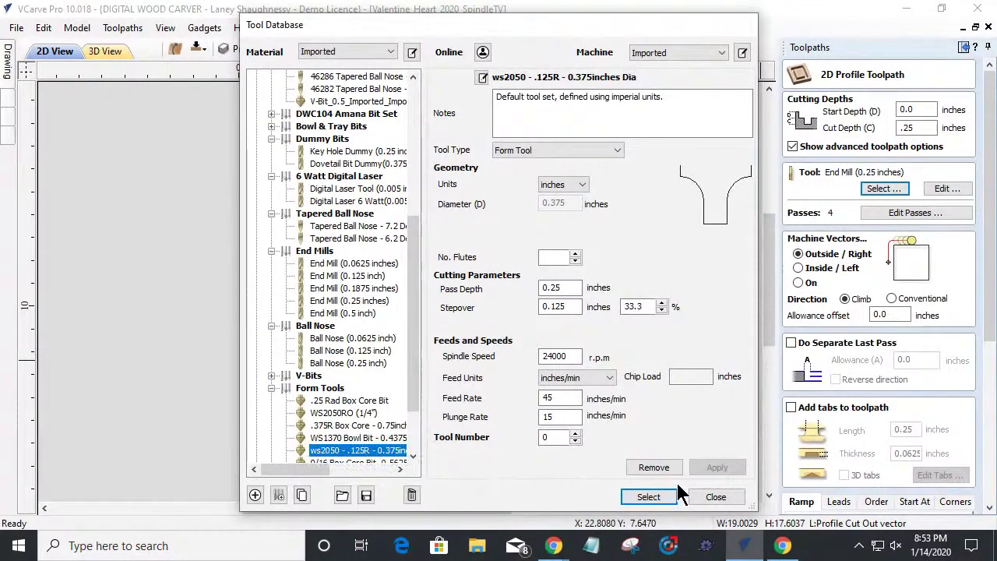
{"action": "left_click", "coordinate": [649, 497]}
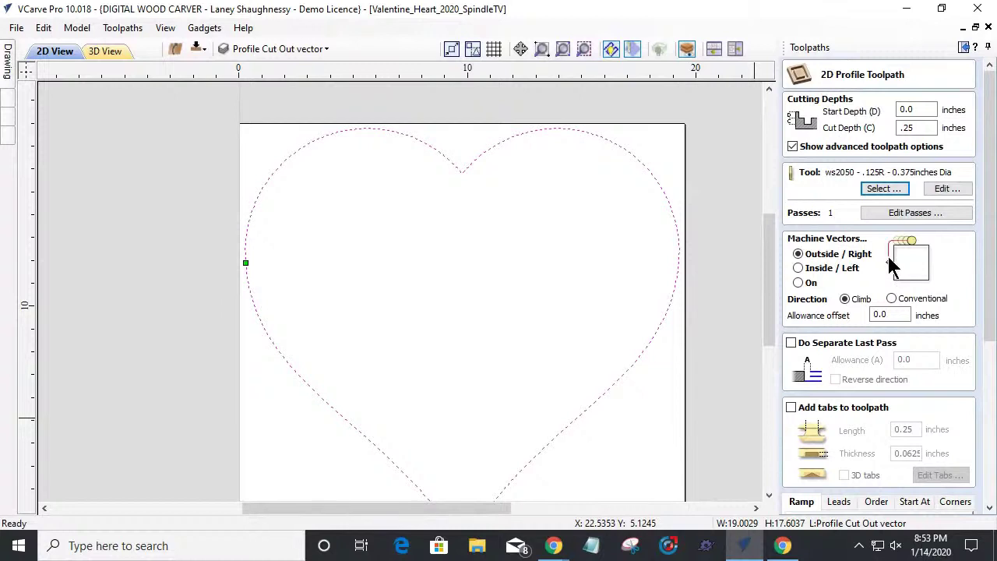
Step: Set the profile toolpath's allowance offset to -.125 inches
{"action": "left_click_drag", "start_coordinate": [889, 321], "coordinate": [874, 319]}
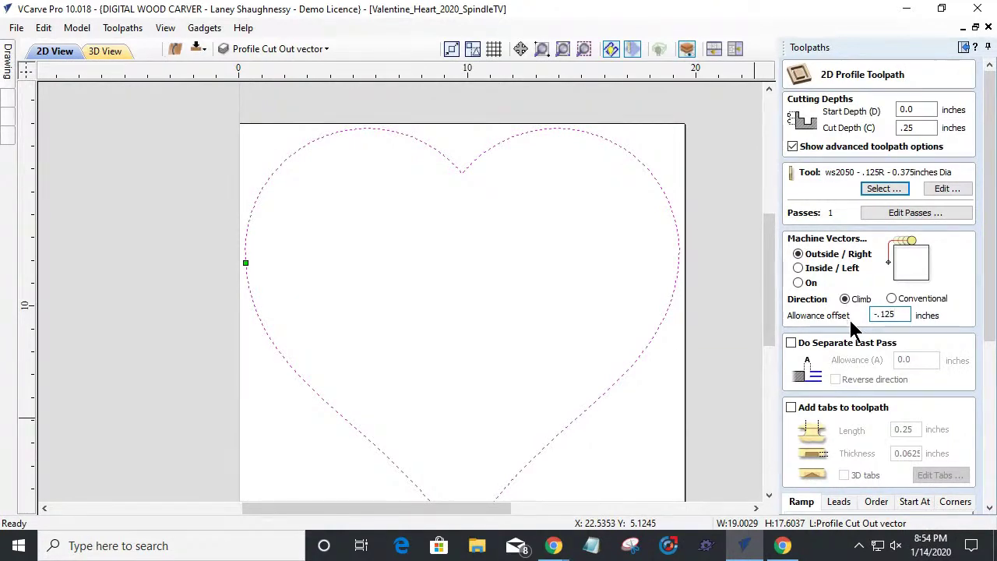
{"action": "scroll", "coordinate": [849, 284], "scroll_direction": "down", "scroll_amount": 3}
{"action": "left_click", "coordinate": [876, 268]}
{"action": "key", "text": "BackSpace"}
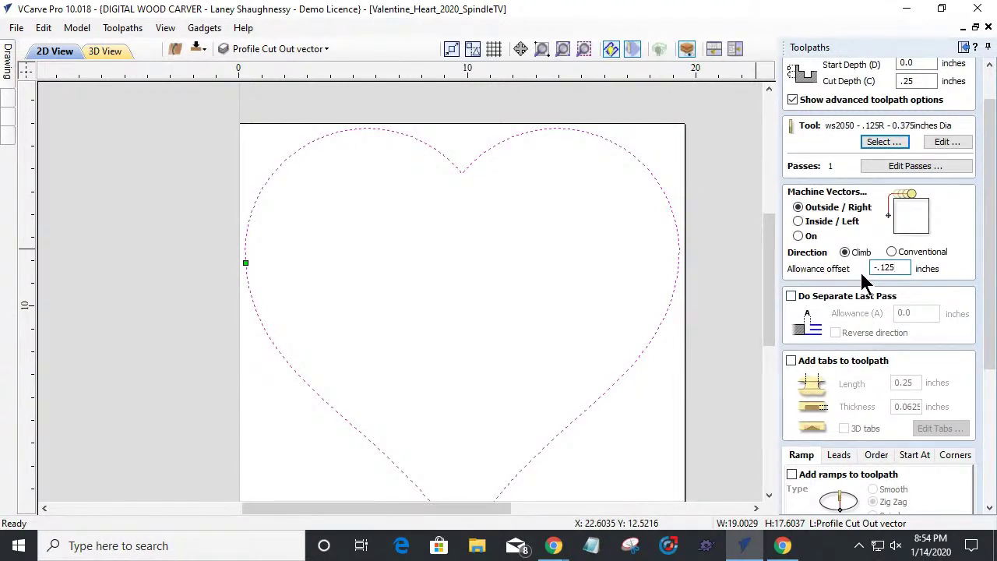
{"action": "left_click_drag", "start_coordinate": [990, 263], "coordinate": [989, 411]}
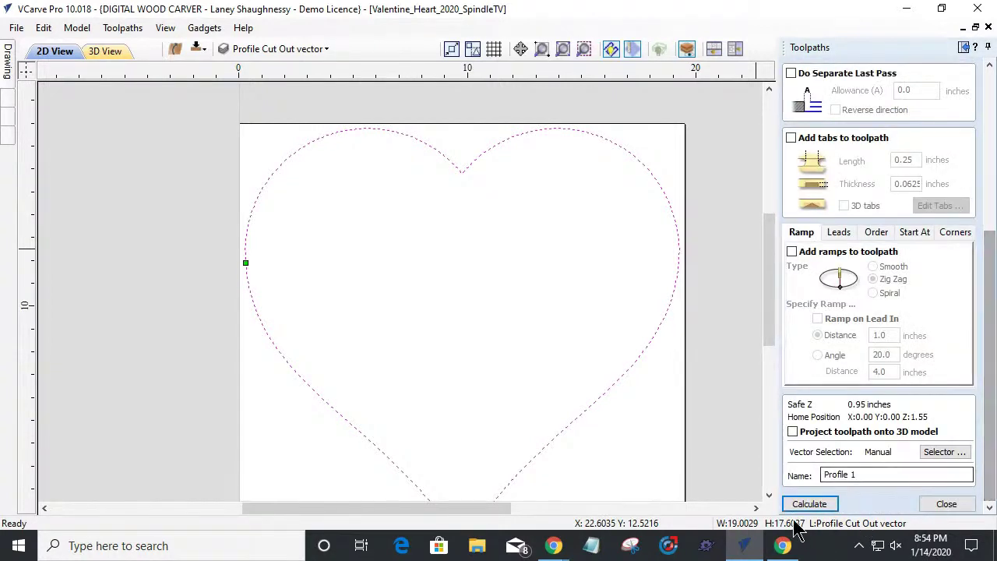
Step: Name the profile toolpath RoundOver and calculate it
{"action": "left_click_drag", "start_coordinate": [854, 475], "coordinate": [688, 476]}
{"action": "type", "text": "RoundOver"}
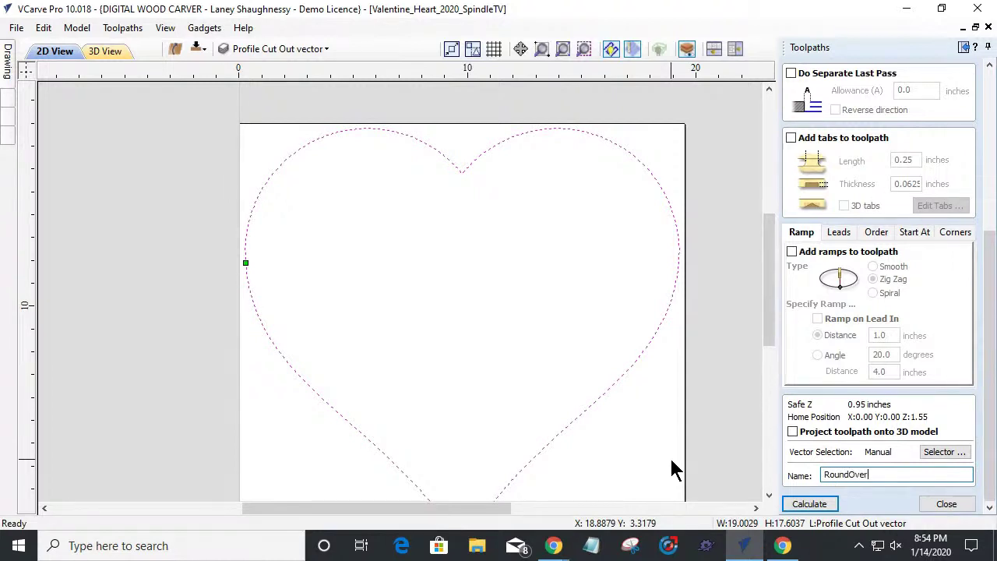
{"action": "left_click", "coordinate": [824, 507]}
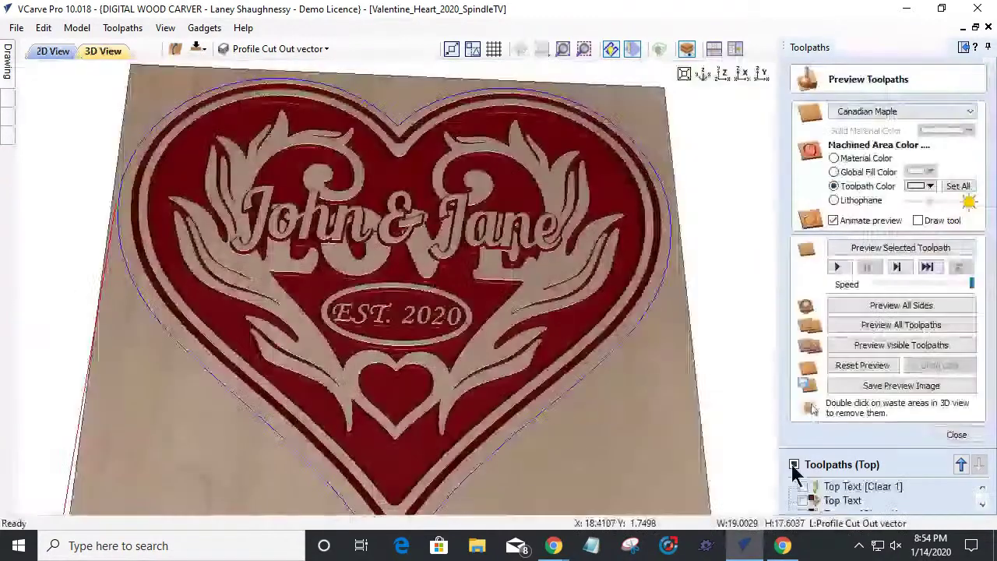
Step: In the 2D view, set up a new rectangle 0.375 inches wide and 0.25 inches high
{"action": "left_click", "coordinate": [7, 65]}
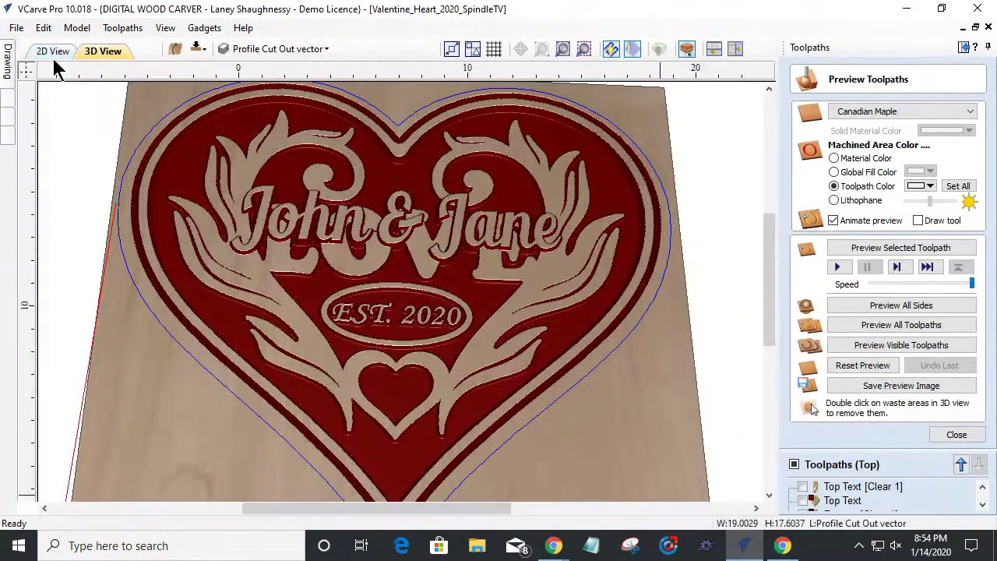
{"action": "left_click", "coordinate": [54, 54]}
{"action": "scroll", "coordinate": [419, 303], "scroll_direction": "down", "scroll_amount": 3}
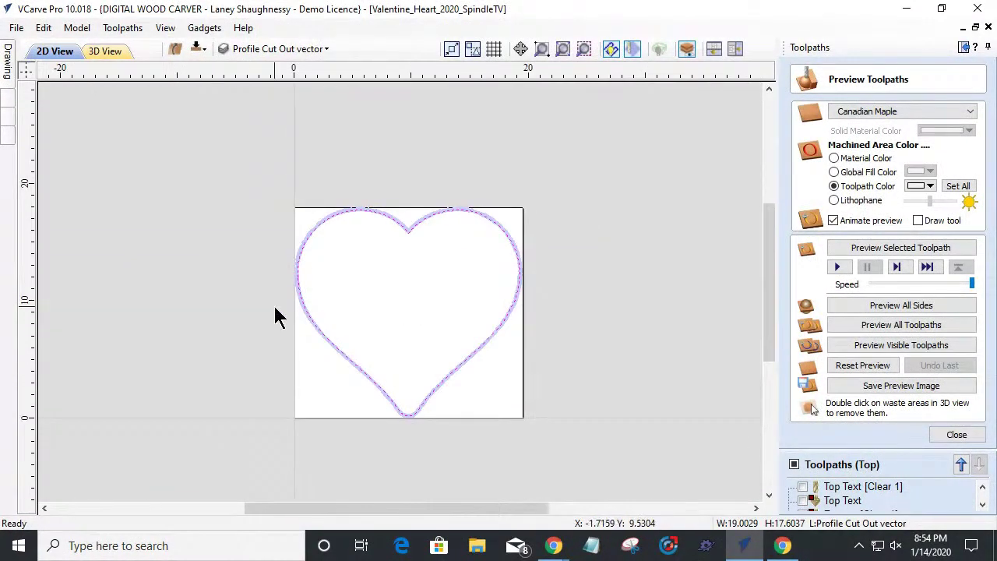
{"action": "scroll", "coordinate": [275, 308], "scroll_direction": "up", "scroll_amount": 1}
{"action": "left_click", "coordinate": [7, 63]}
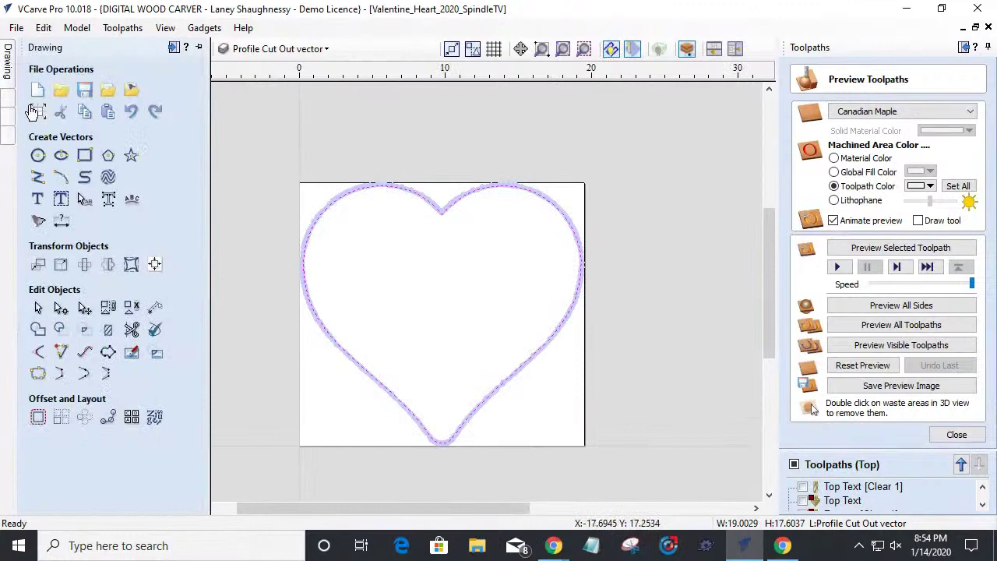
{"action": "left_click", "coordinate": [83, 155]}
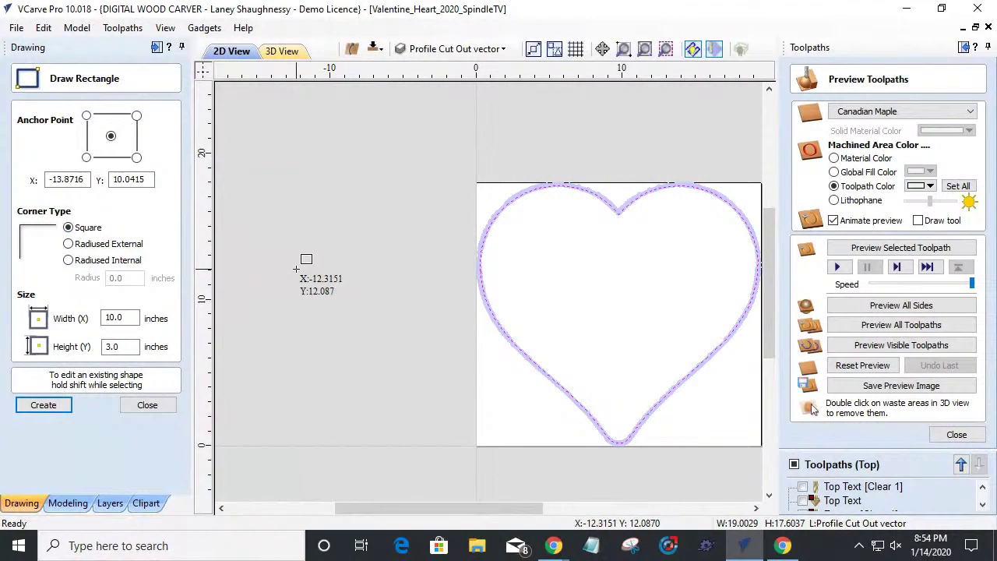
{"action": "scroll", "coordinate": [316, 267], "scroll_direction": "up", "scroll_amount": 3}
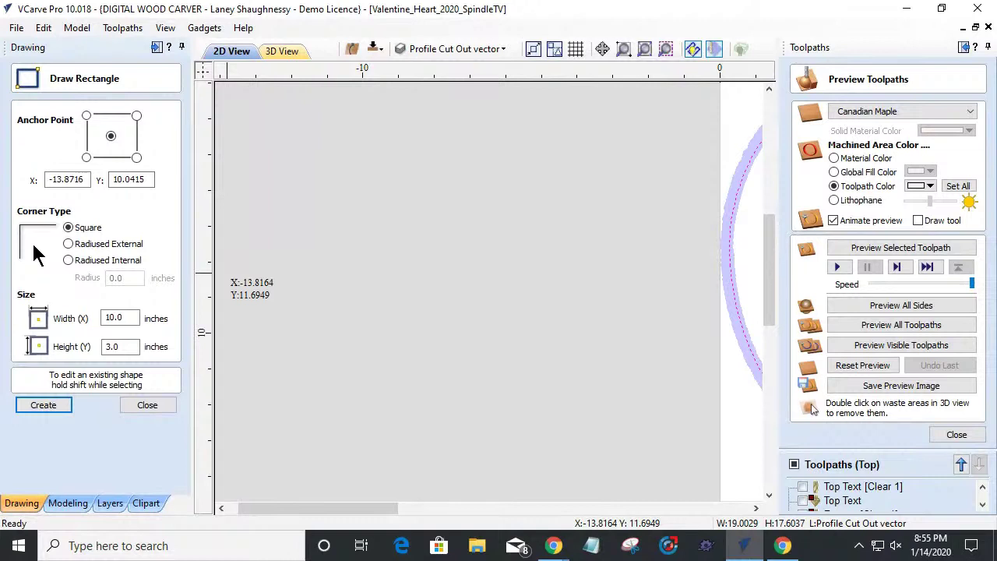
{"action": "double_click", "coordinate": [126, 317]}
{"action": "type", "text": ".375"}
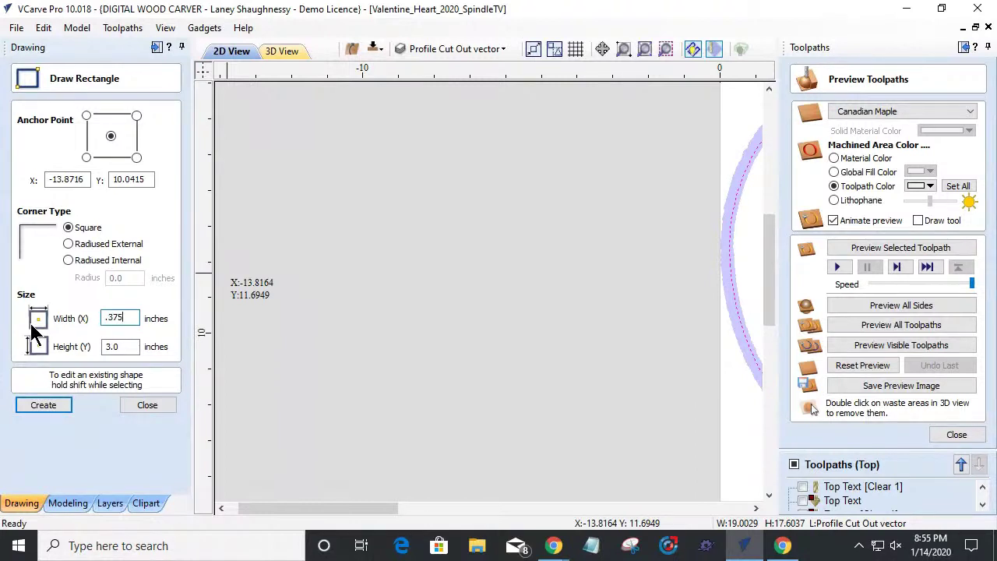
{"action": "double_click", "coordinate": [114, 346]}
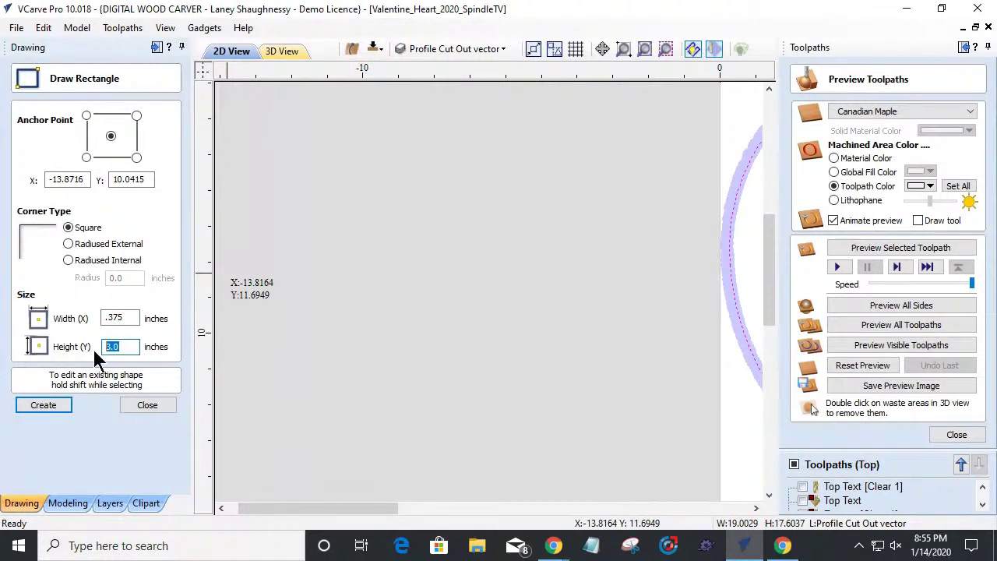
{"action": "type", "text": ".25"}
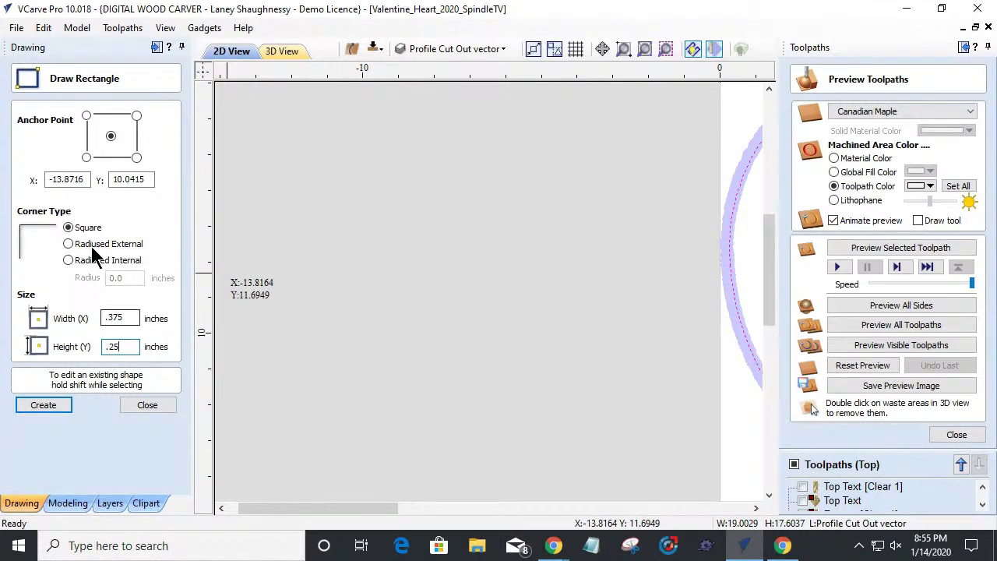
Step: Give the rectangle internal radiused corners of 0.125 inches and create it in the empty space left of the heart
{"action": "left_click", "coordinate": [69, 260]}
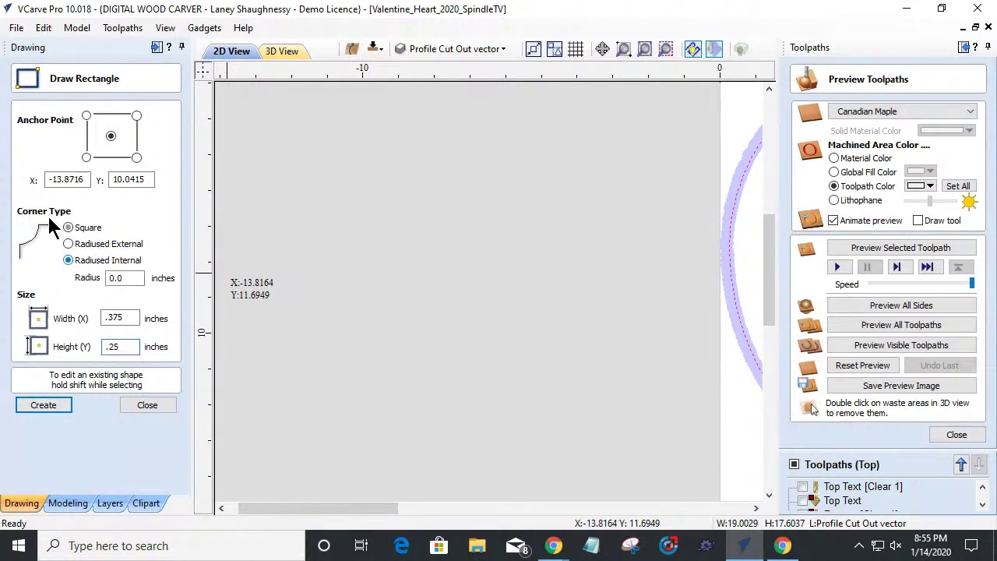
{"action": "double_click", "coordinate": [131, 282]}
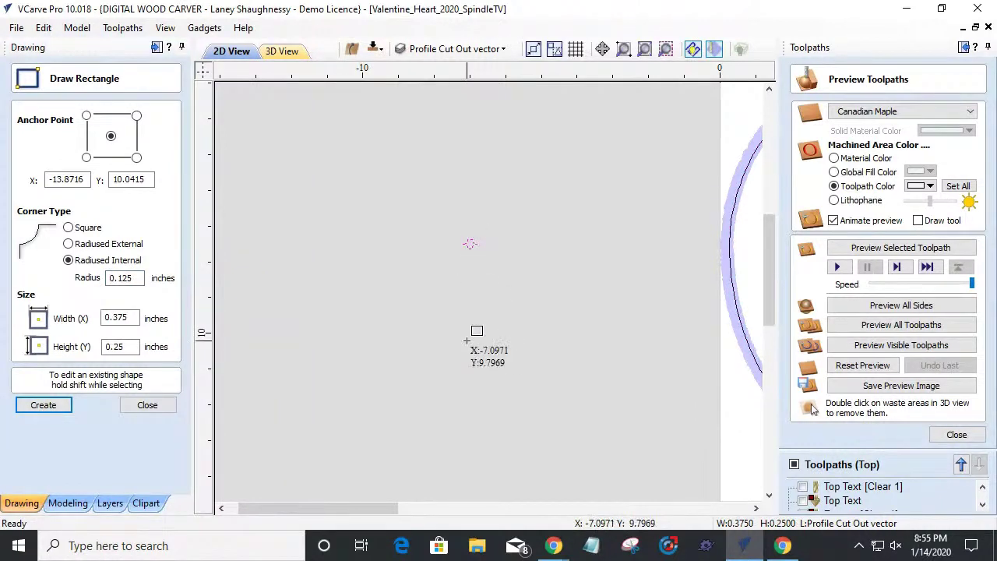
{"action": "scroll", "coordinate": [468, 233], "scroll_direction": "up", "scroll_amount": 10}
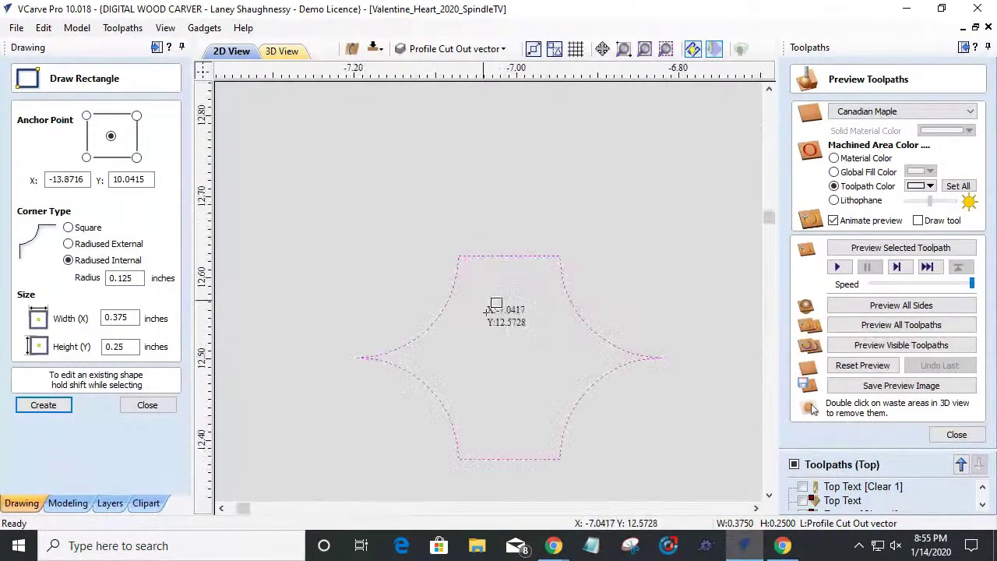
{"action": "scroll", "coordinate": [489, 347], "scroll_direction": "up", "scroll_amount": 2}
{"action": "scroll", "coordinate": [467, 374], "scroll_direction": "down", "scroll_amount": 3}
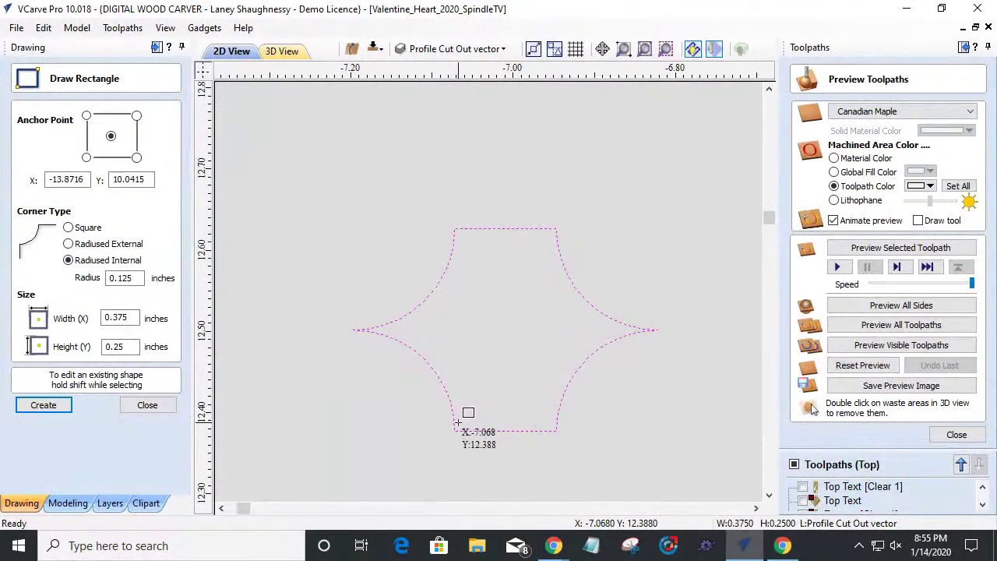
{"action": "left_click", "coordinate": [147, 405]}
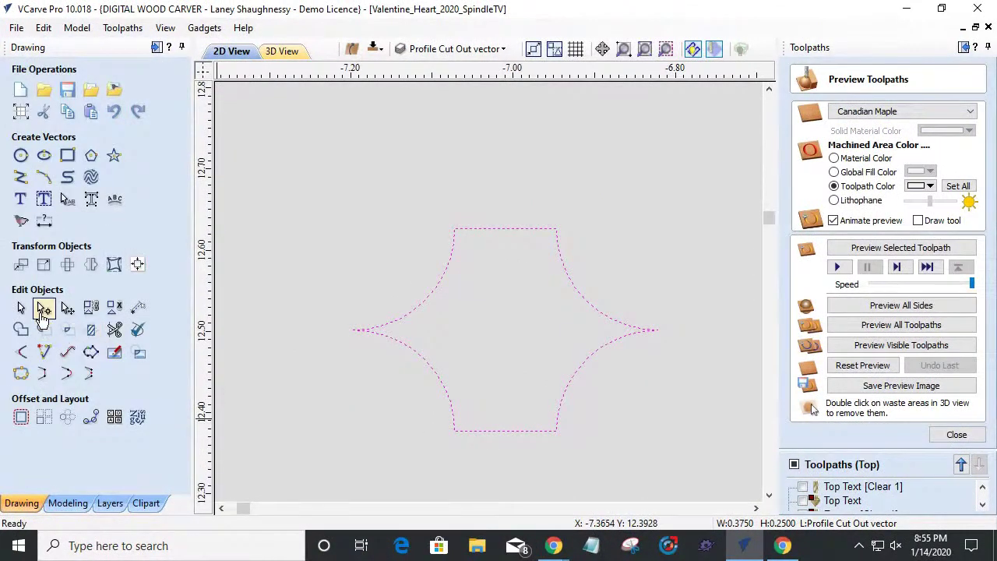
Step: Cut the shape's vector at the middle of its bottom edge and at its right-hand tip using node editing
{"action": "left_click", "coordinate": [44, 309]}
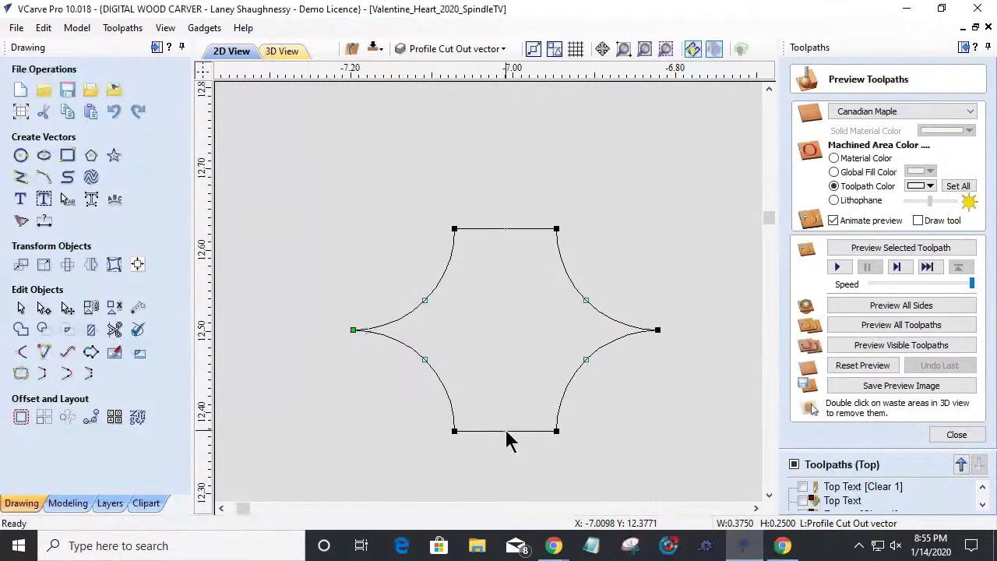
{"action": "right_click", "coordinate": [506, 432]}
{"action": "left_click", "coordinate": [546, 273]}
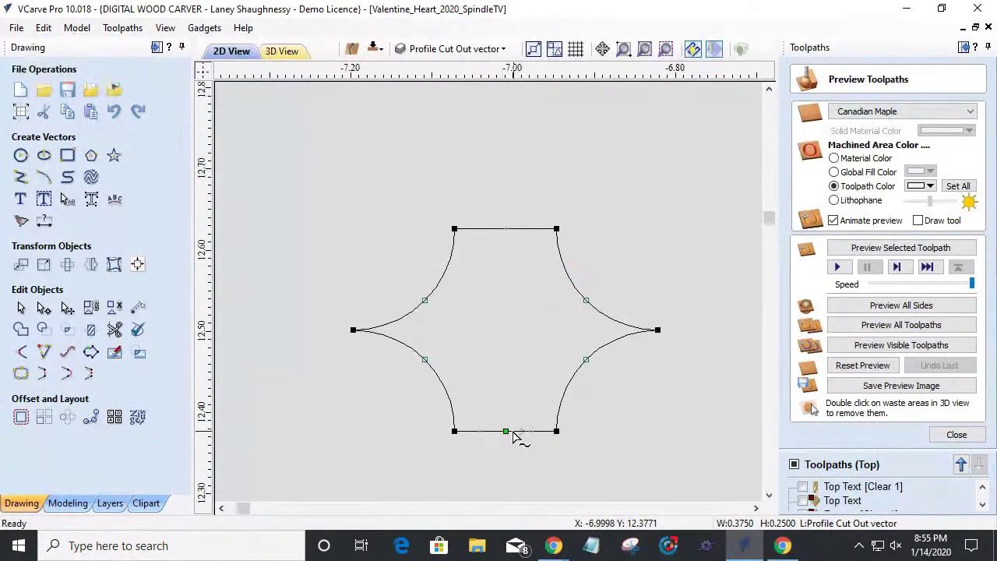
{"action": "right_click", "coordinate": [657, 330]}
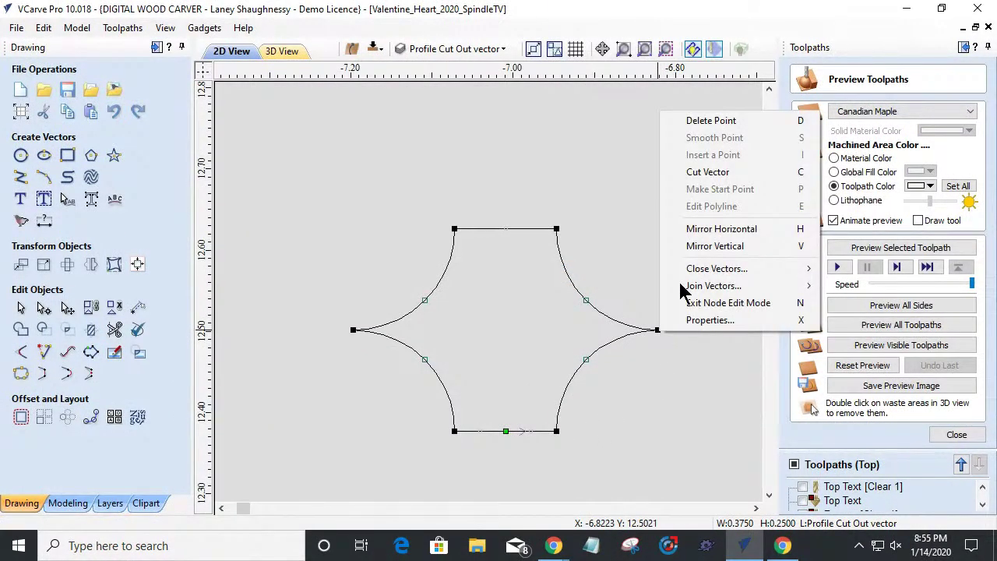
{"action": "left_click", "coordinate": [689, 172]}
Step: Delete the larger cut portion, keeping only the lower-right arc with its short horizontal line
{"action": "left_click", "coordinate": [20, 307]}
{"action": "left_click", "coordinate": [416, 310]}
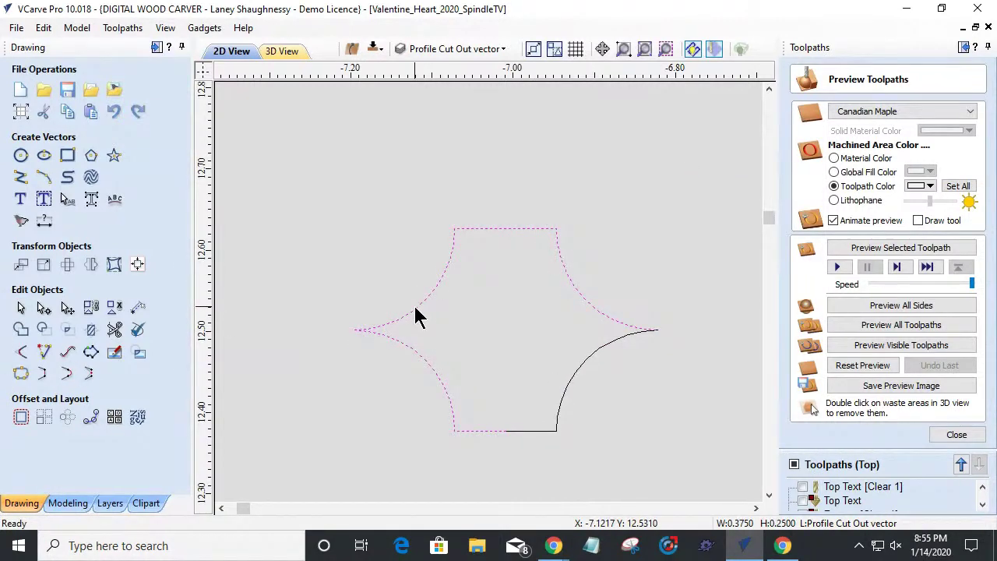
{"action": "key", "text": "Delete"}
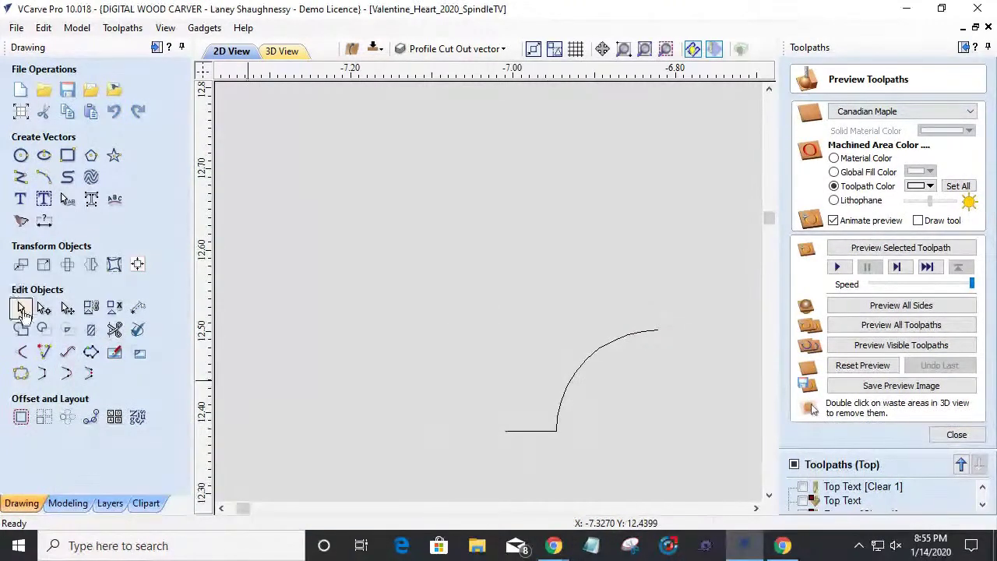
Step: Draw a vertical line 0.0625 inches long upward from the arc's upper end
{"action": "left_click", "coordinate": [20, 177]}
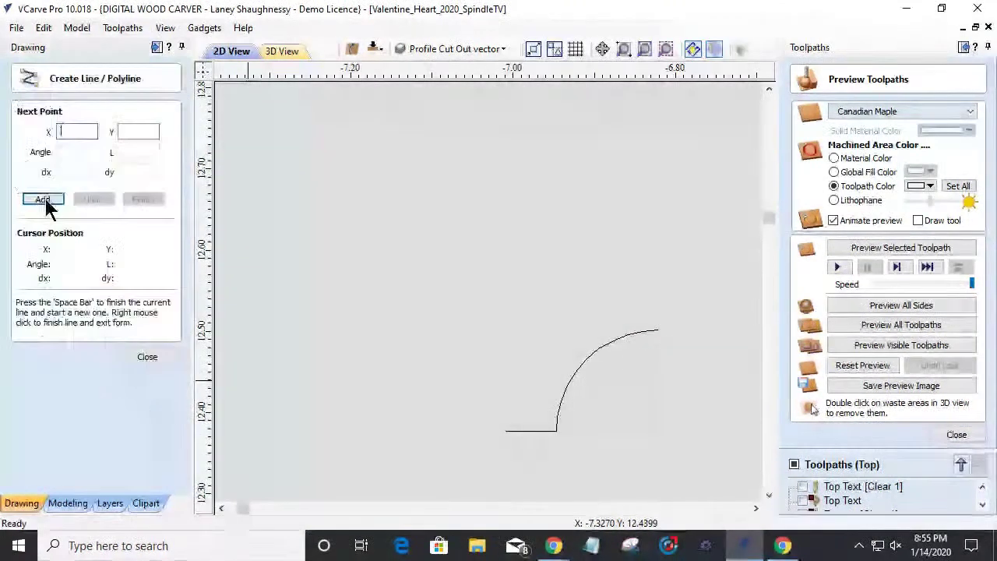
{"action": "left_click", "coordinate": [658, 330]}
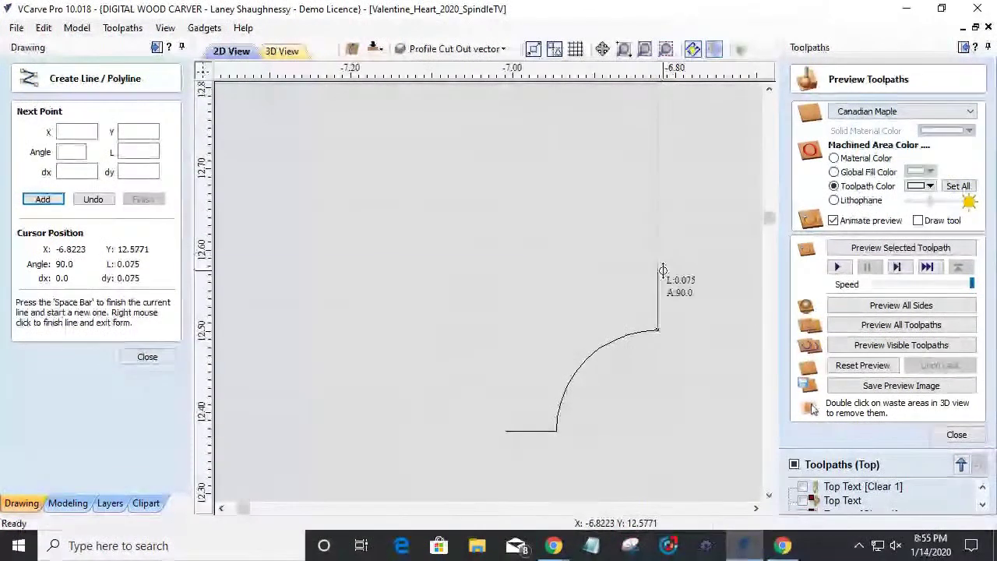
{"action": "scroll", "coordinate": [662, 273], "scroll_direction": "up", "scroll_amount": 3}
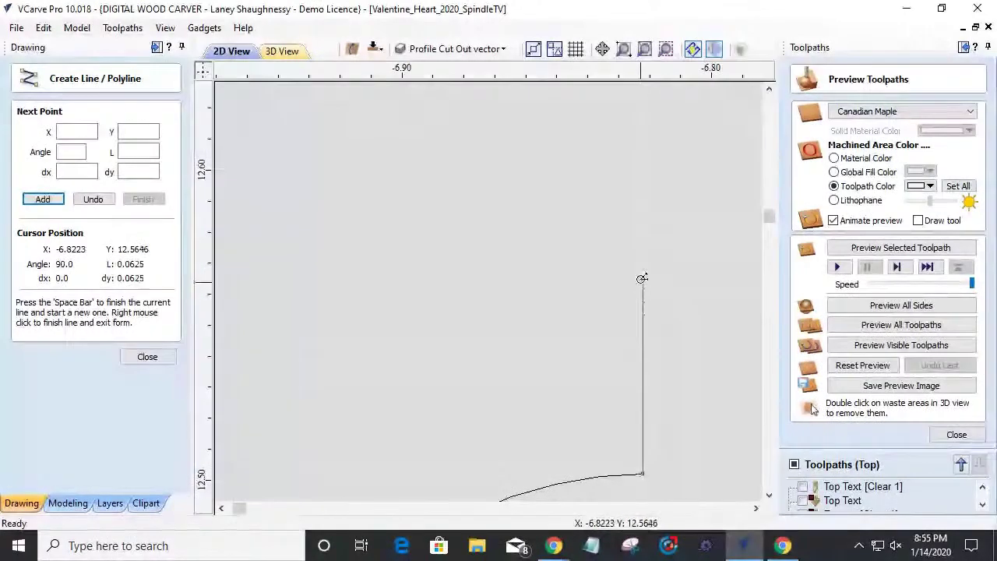
{"action": "left_click", "coordinate": [642, 277]}
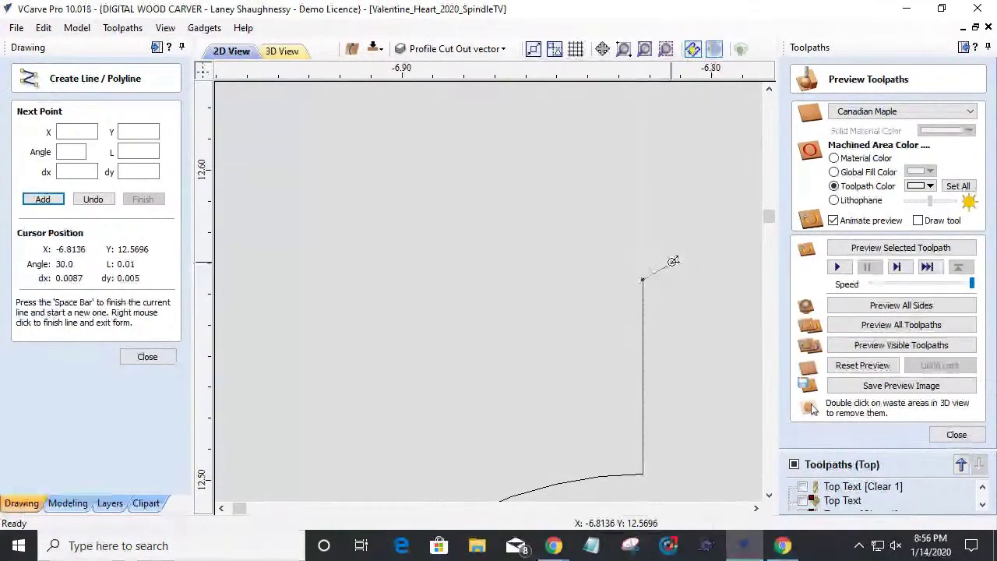
{"action": "key", "text": "space"}
{"action": "scroll", "coordinate": [672, 250], "scroll_direction": "down", "scroll_amount": 3}
{"action": "scroll", "coordinate": [671, 247], "scroll_direction": "down", "scroll_amount": 2}
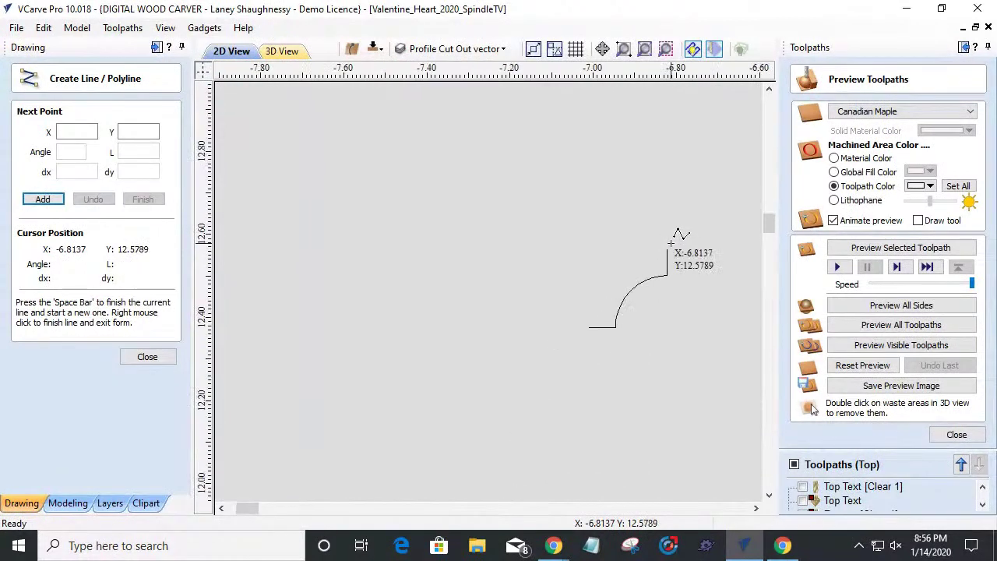
{"action": "key", "text": "Escape"}
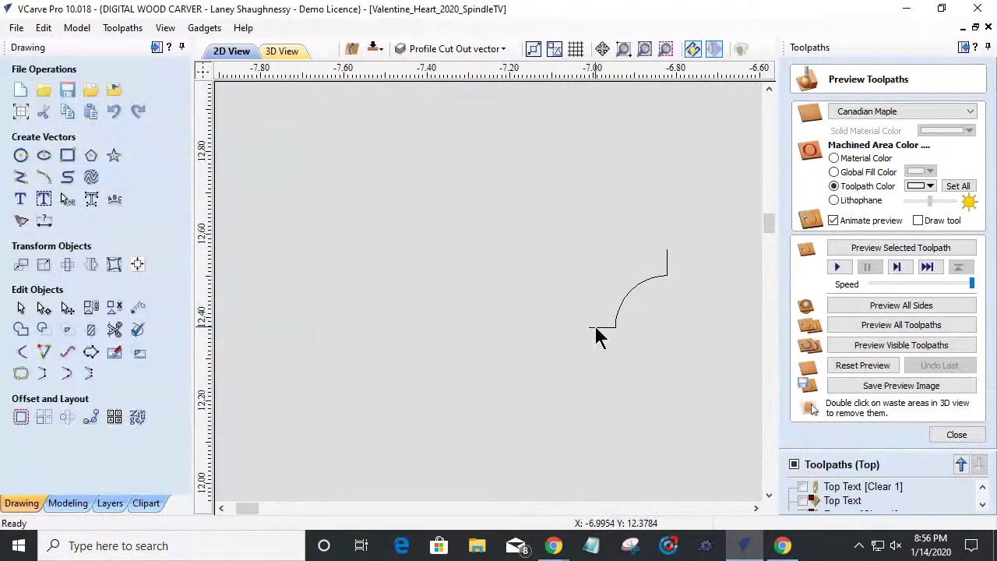
Step: Cut the short horizontal line off the arc at the corner where they meet
{"action": "left_click", "coordinate": [604, 328]}
{"action": "left_click", "coordinate": [44, 307]}
{"action": "scroll", "coordinate": [590, 356], "scroll_direction": "up", "scroll_amount": 4}
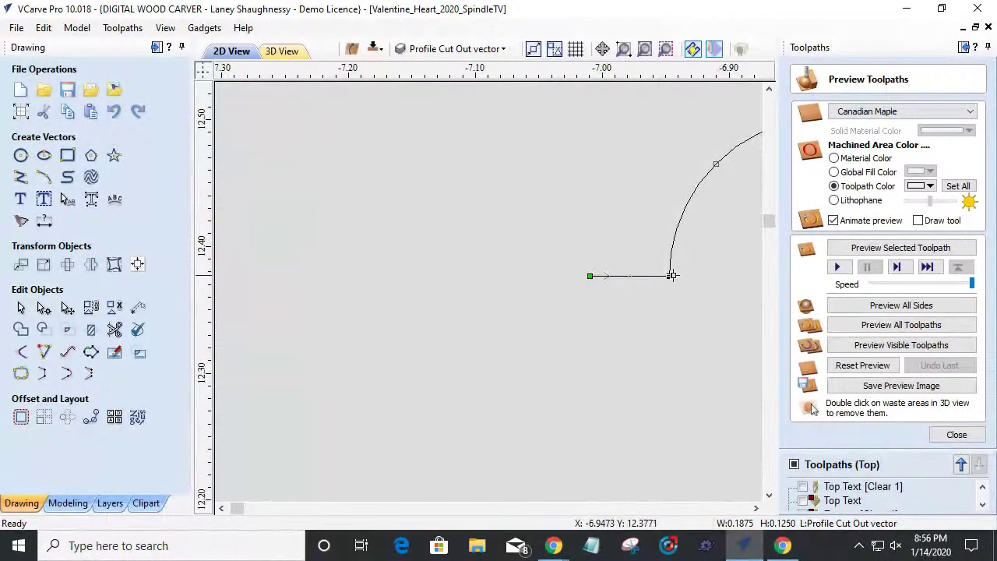
{"action": "right_click", "coordinate": [670, 276]}
{"action": "left_click", "coordinate": [705, 338]}
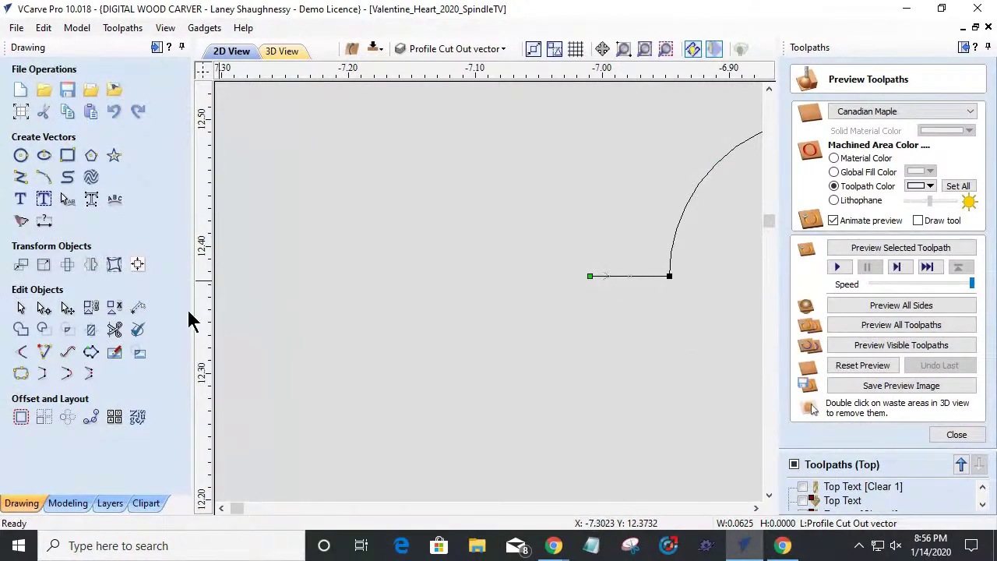
Step: Move the detached horizontal line by a relative -0.125 inches in Y
{"action": "left_click", "coordinate": [44, 265]}
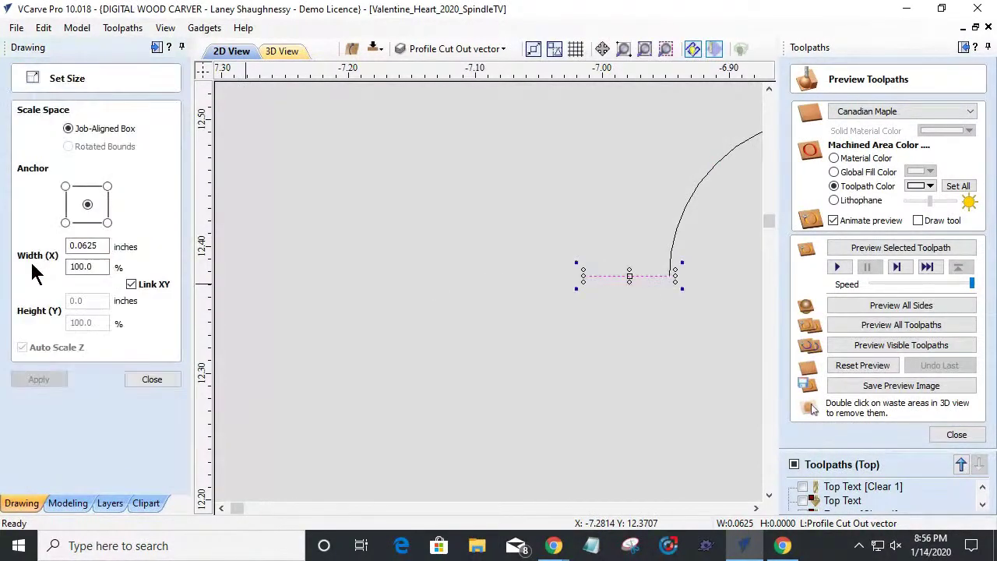
{"action": "key", "text": "Escape"}
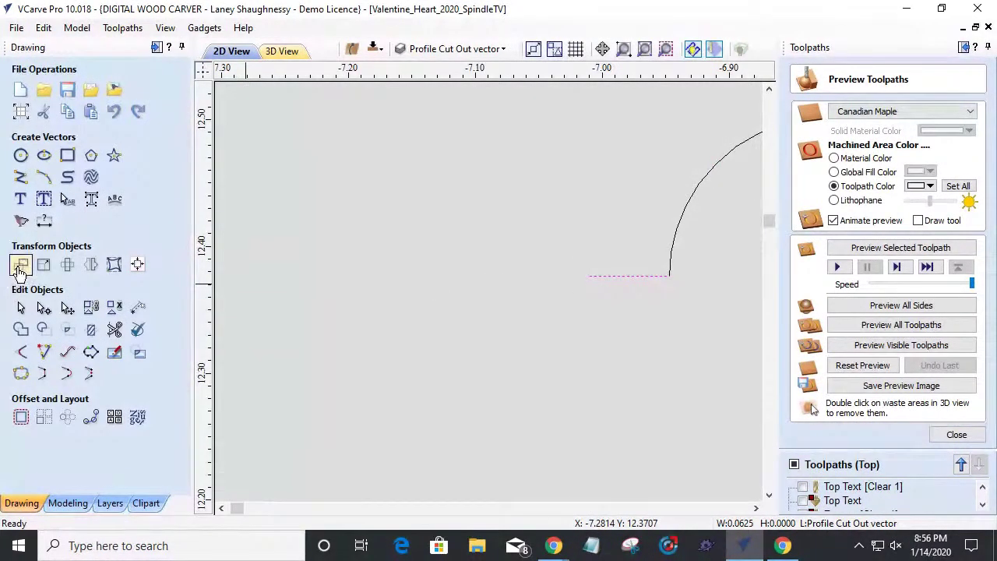
{"action": "left_click", "coordinate": [18, 265]}
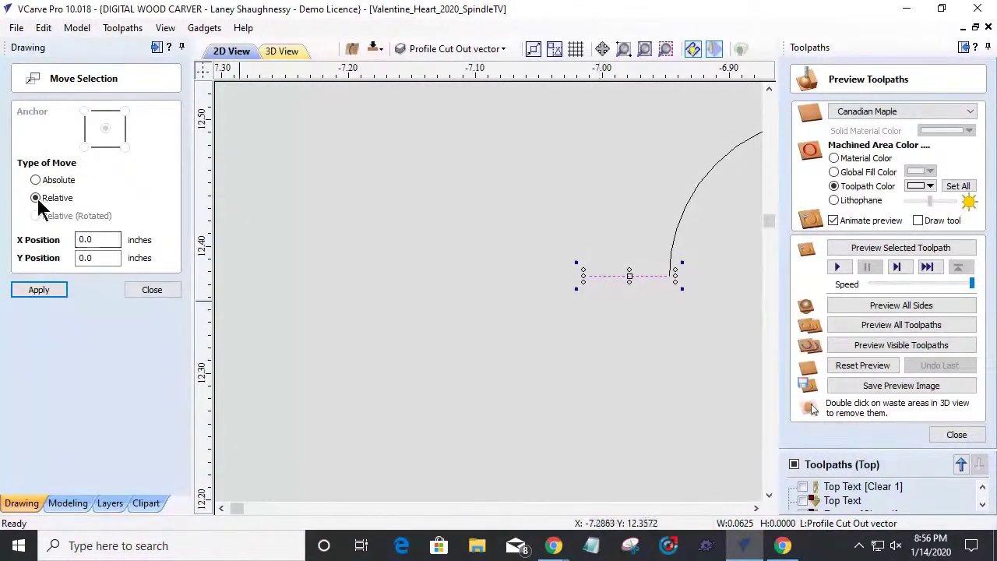
{"action": "left_click_drag", "start_coordinate": [117, 239], "coordinate": [68, 239]}
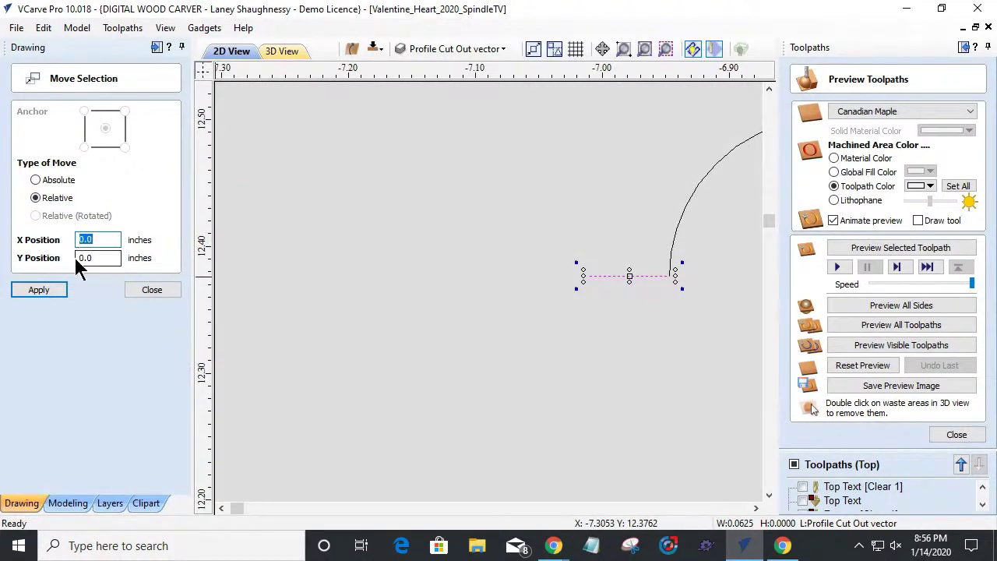
{"action": "left_click_drag", "start_coordinate": [91, 258], "coordinate": [37, 251]}
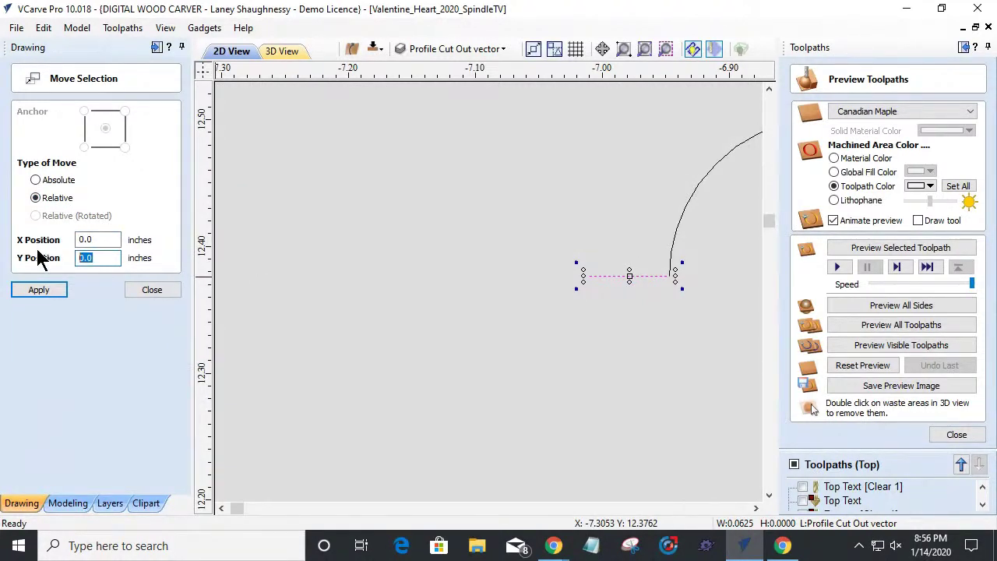
{"action": "type", "text": "-.125"}
{"action": "left_click", "coordinate": [39, 296]}
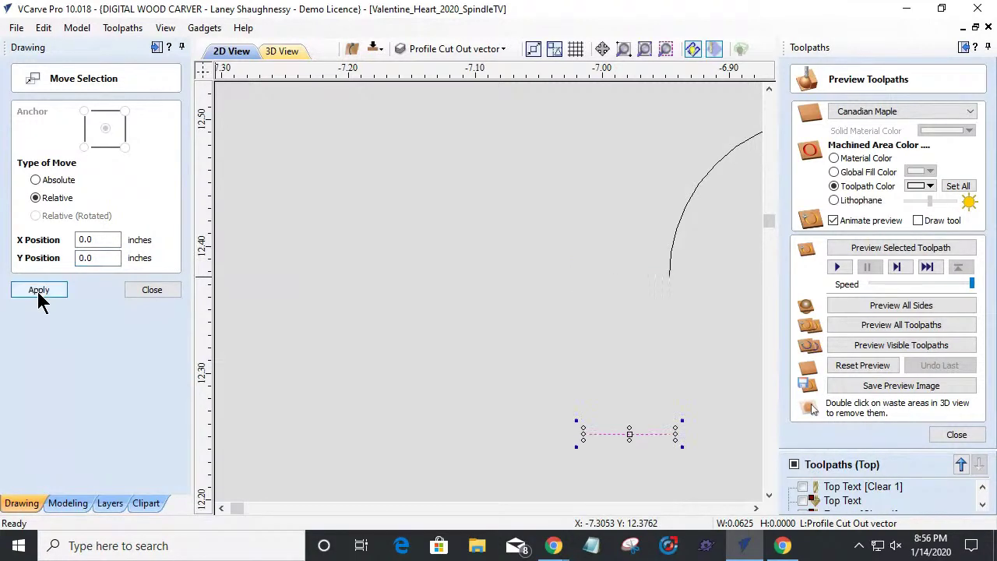
{"action": "left_click", "coordinate": [141, 290]}
{"action": "scroll", "coordinate": [428, 301], "scroll_direction": "down", "scroll_amount": 2}
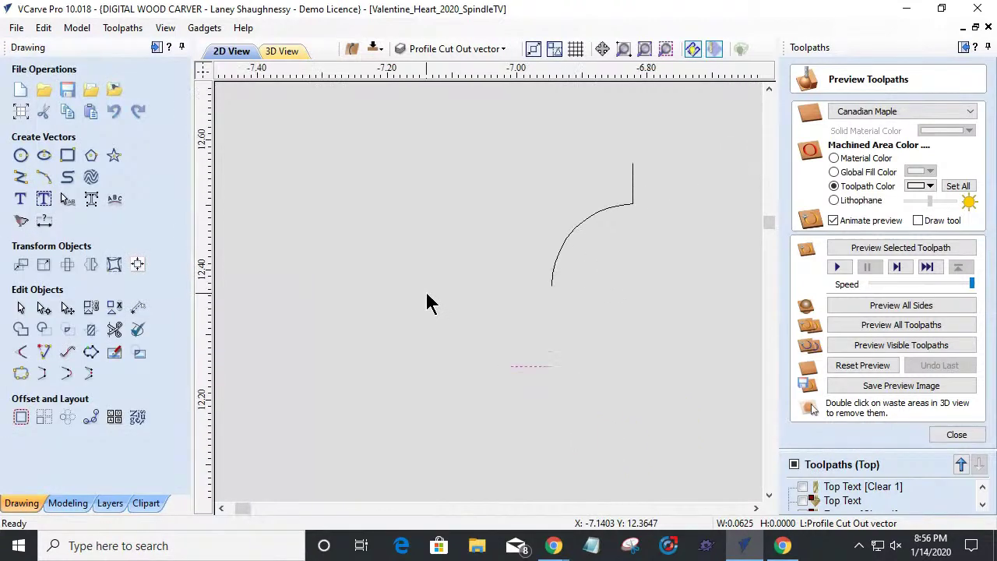
Step: Join the arc's lower end to the nearest end of the short horizontal line with a straight line
{"action": "left_click", "coordinate": [552, 285]}
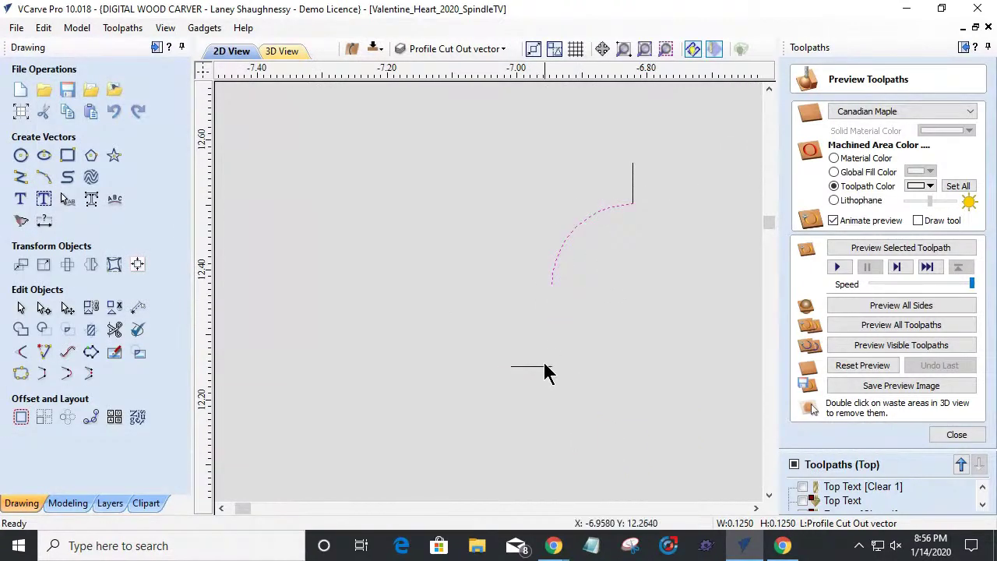
{"action": "left_click", "coordinate": [537, 366], "text": "shift"}
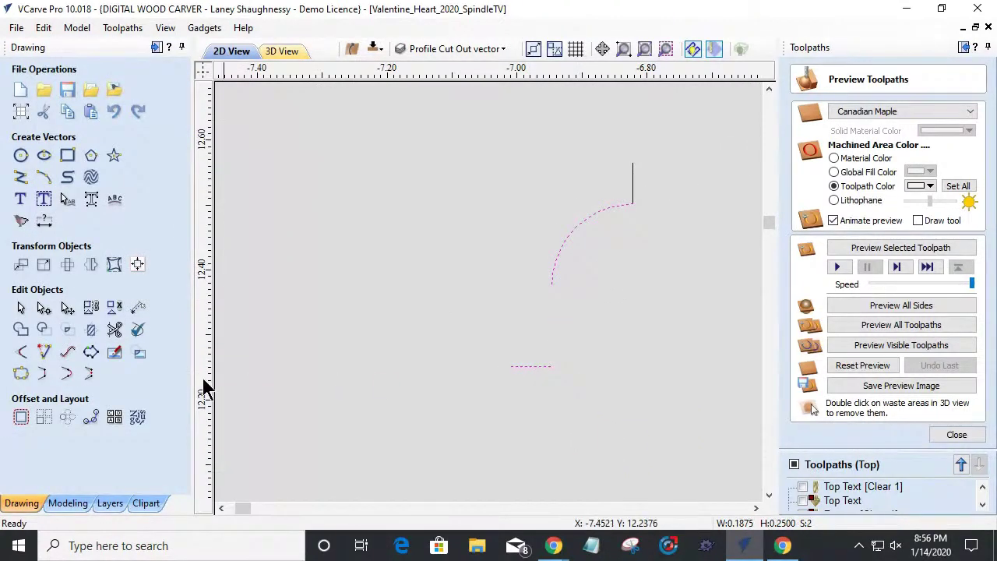
{"action": "left_click", "coordinate": [43, 374]}
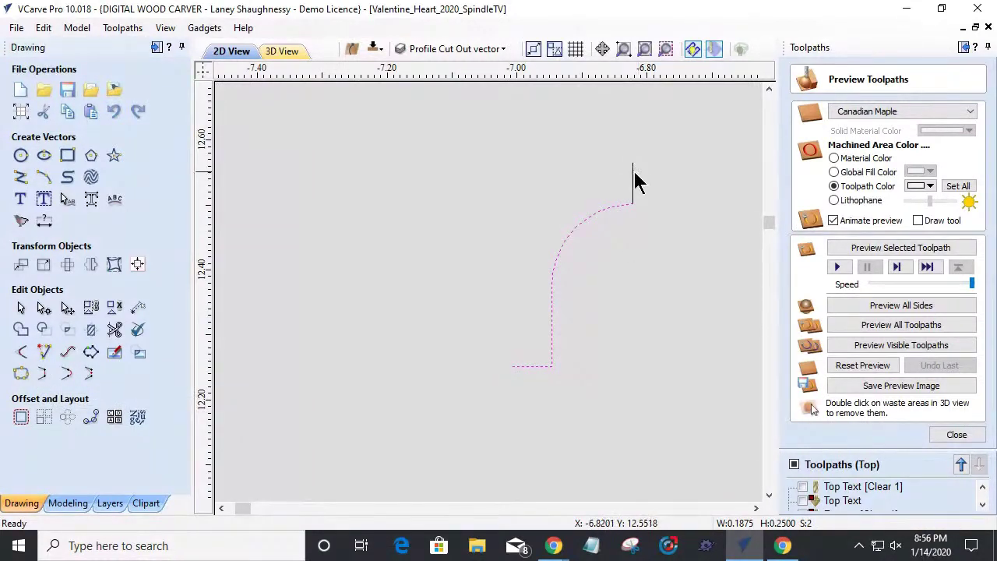
Step: Join the short vertical line to the arc profile as one open vector, using a 0.01 inch tolerance
{"action": "left_click", "coordinate": [633, 173], "text": "shift"}
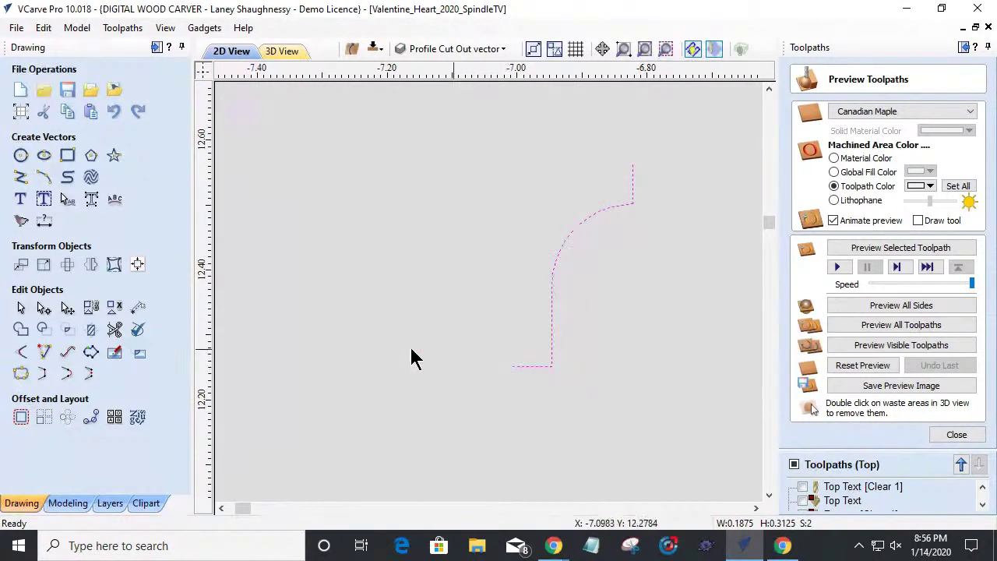
{"action": "left_click", "coordinate": [21, 376]}
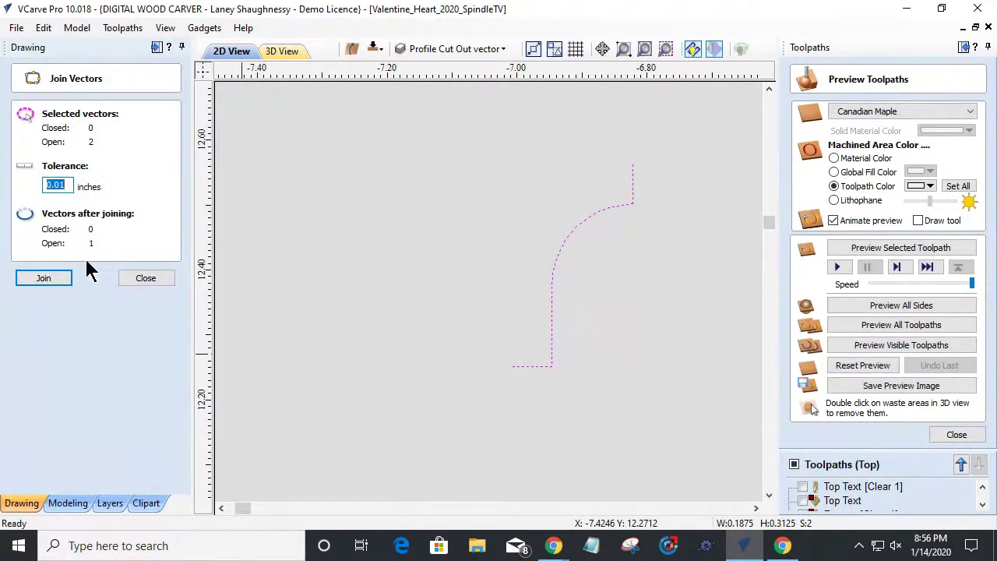
{"action": "left_click", "coordinate": [43, 278]}
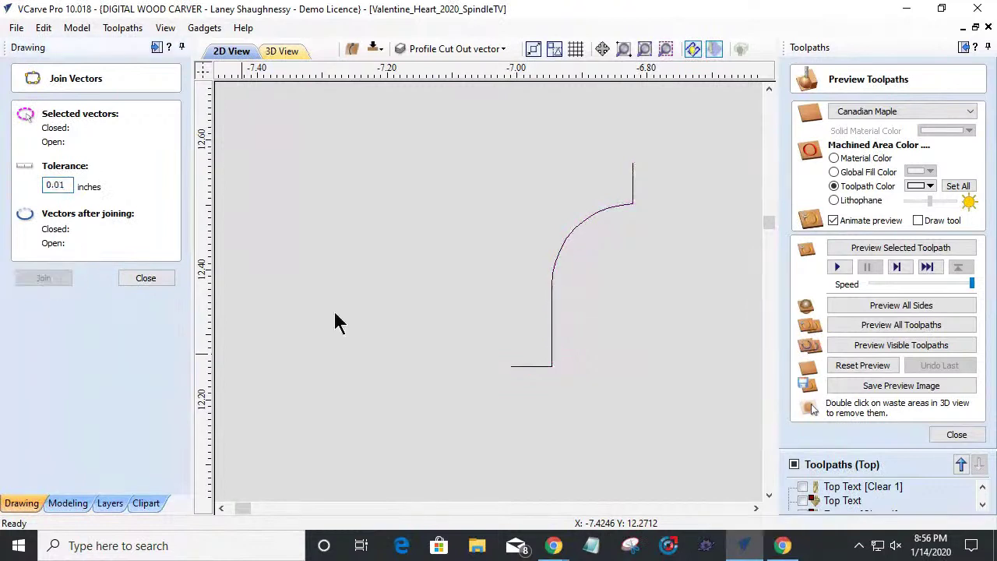
{"action": "left_click", "coordinate": [633, 205]}
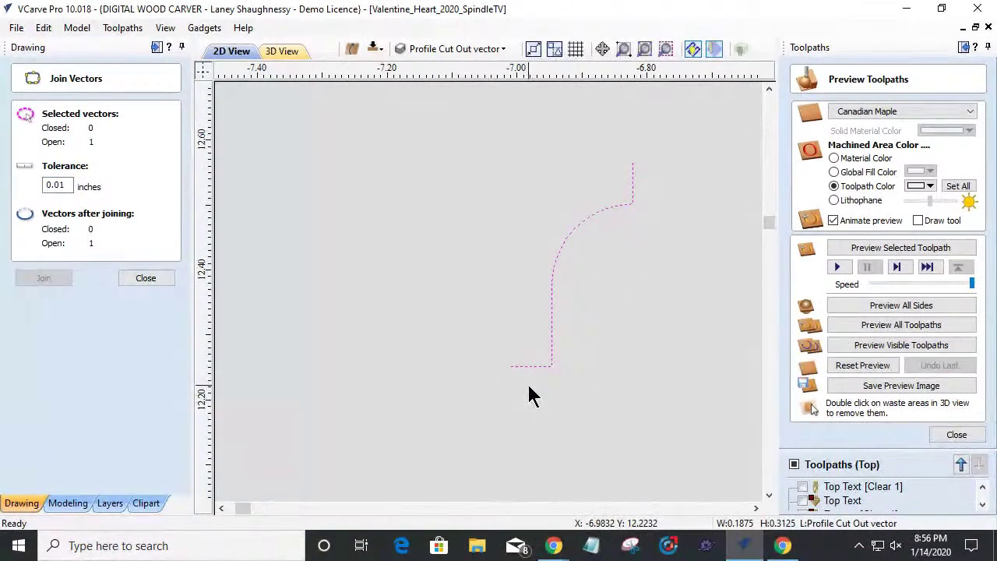
{"action": "scroll", "coordinate": [529, 395], "scroll_direction": "down", "scroll_amount": 1}
{"action": "left_click", "coordinate": [154, 280]}
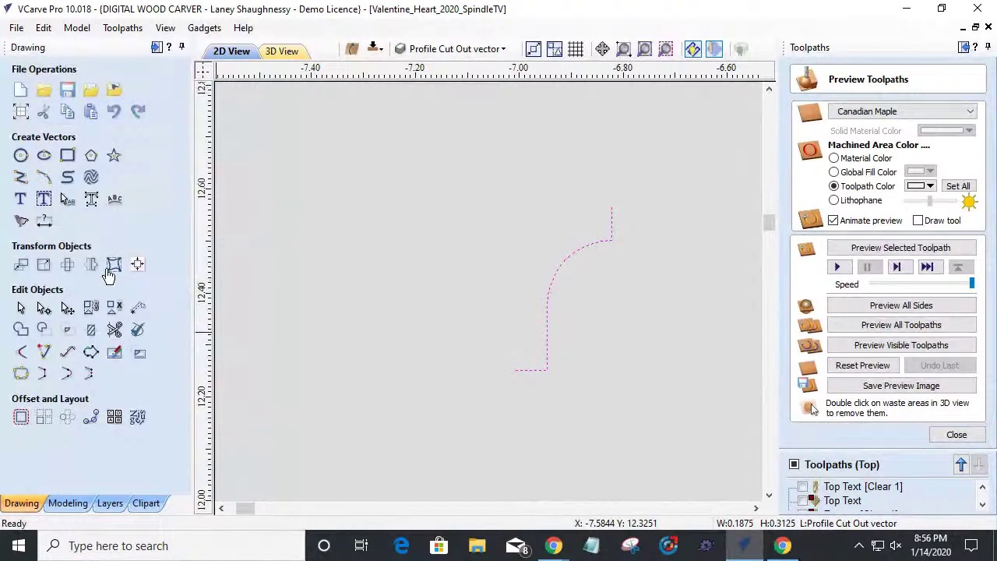
{"action": "left_click", "coordinate": [43, 222]}
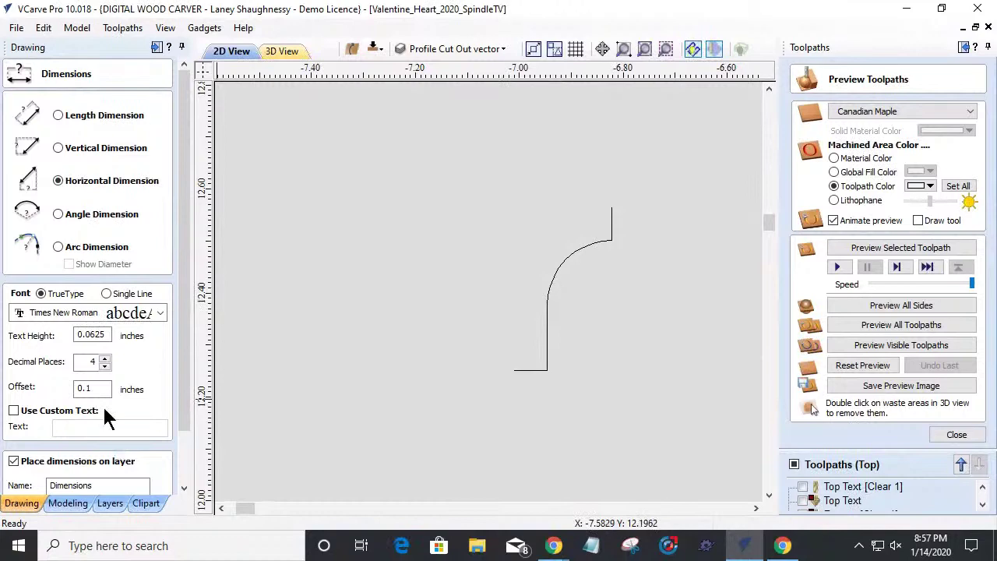
{"action": "left_click_drag", "start_coordinate": [185, 390], "coordinate": [189, 469]}
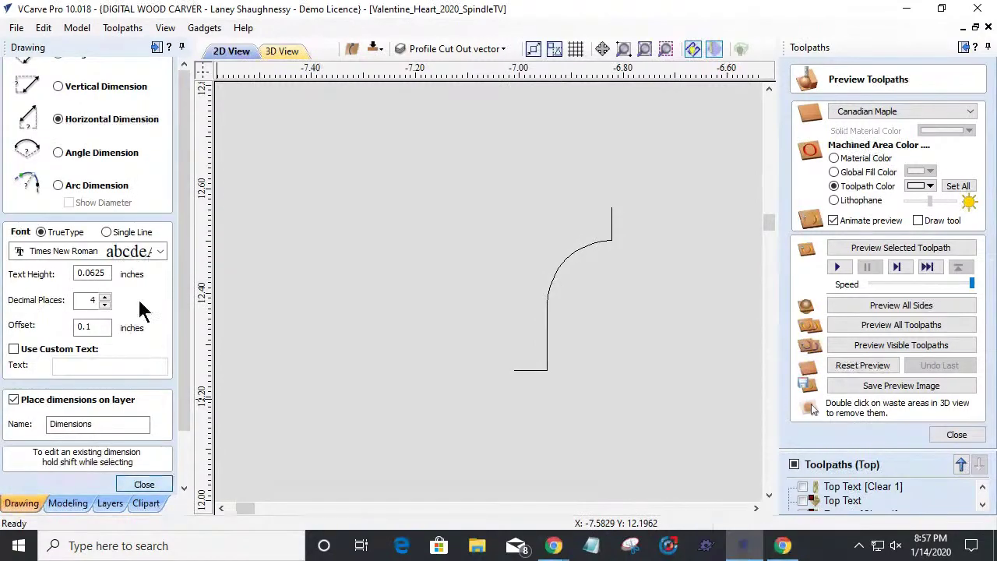
{"action": "key", "text": "Escape"}
Step: Draw a 0.125 by 0.25 inch rectangle spanning from the arc's upper end to the profile's lower inner corner
{"action": "left_click", "coordinate": [67, 155]}
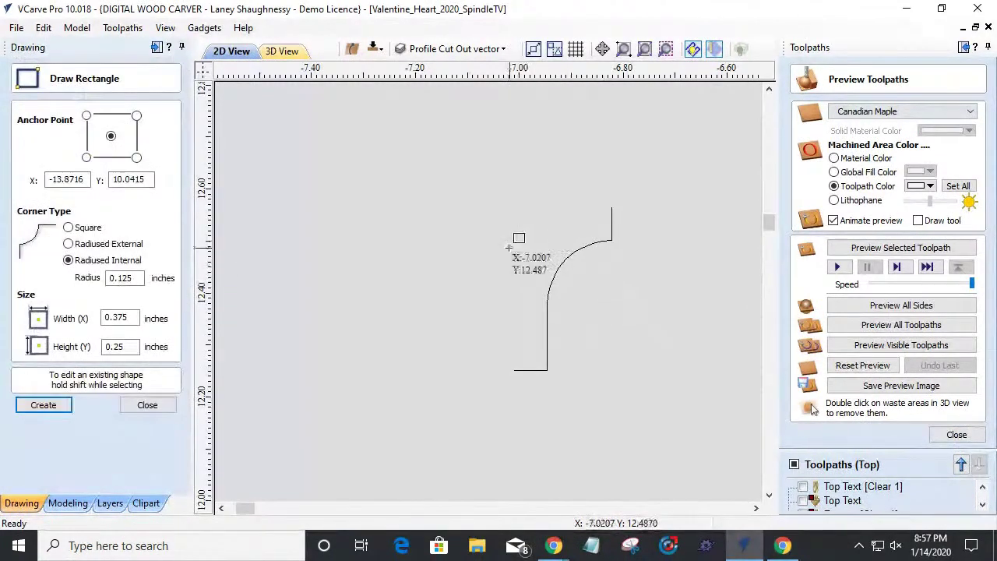
{"action": "left_click_drag", "start_coordinate": [614, 241], "coordinate": [517, 247]}
{"action": "left_click_drag", "start_coordinate": [534, 355], "coordinate": [543, 370]}
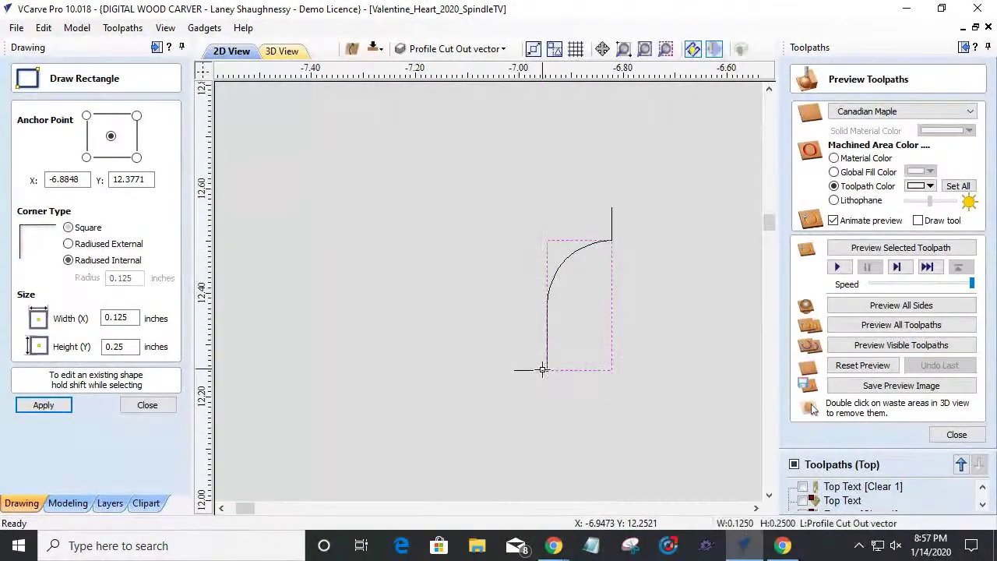
{"action": "left_click", "coordinate": [148, 405]}
Step: Stretch the rectangle's right side to a width of about 0.53 inches and move it clear of the profile to the upper right
{"action": "left_click", "coordinate": [613, 351]}
{"action": "left_click_drag", "start_coordinate": [616, 305], "coordinate": [825, 304]}
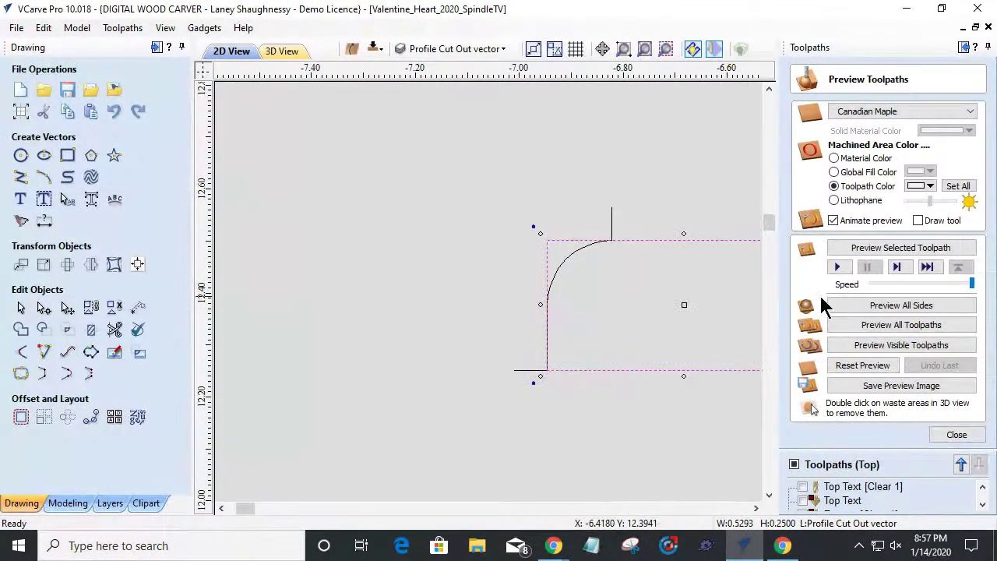
{"action": "scroll", "coordinate": [528, 356], "scroll_direction": "down", "scroll_amount": 1}
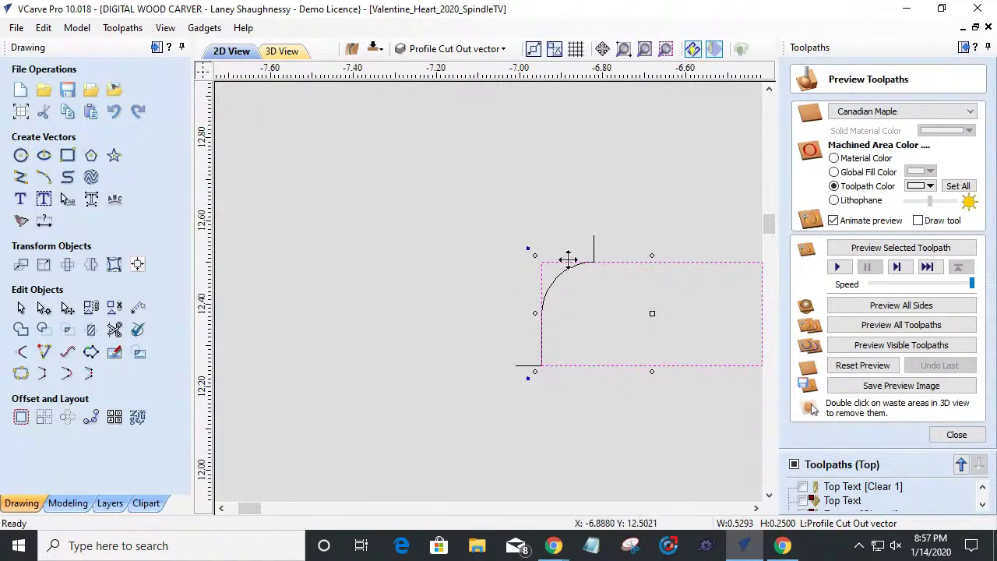
{"action": "scroll", "coordinate": [581, 269], "scroll_direction": "up", "scroll_amount": 3}
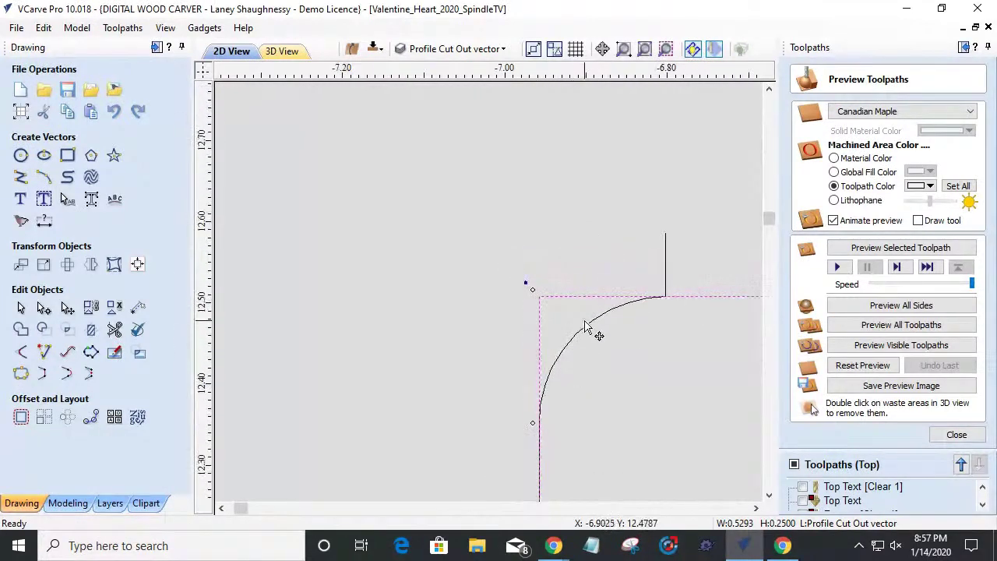
{"action": "scroll", "coordinate": [590, 331], "scroll_direction": "down", "scroll_amount": 6}
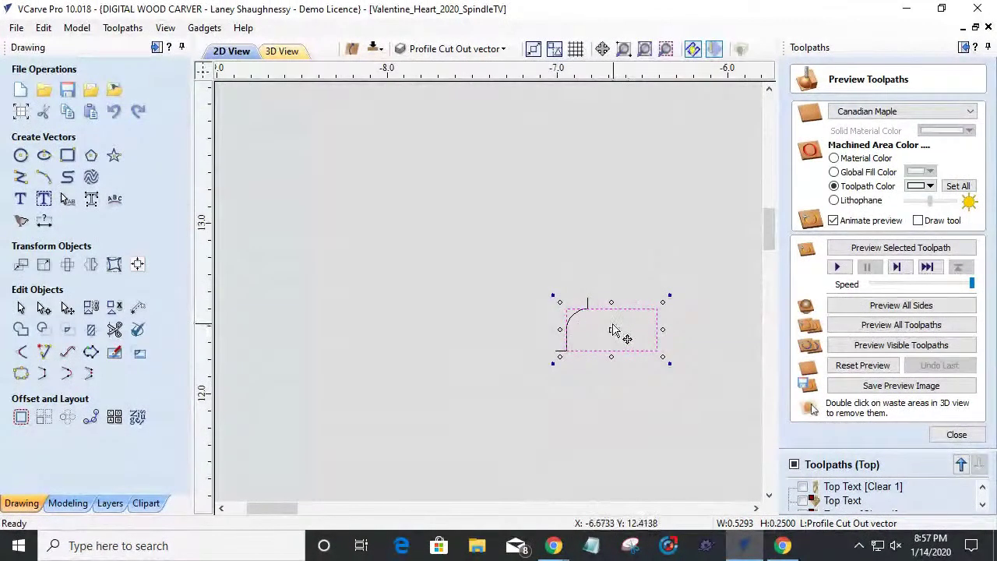
{"action": "left_click_drag", "start_coordinate": [612, 328], "coordinate": [668, 301]}
Step: Dimension the vertical distance from the arc's upper end to the profile's lower corner, and the arc's horizontal width
{"action": "scroll", "coordinate": [538, 354], "scroll_direction": "up", "scroll_amount": 1}
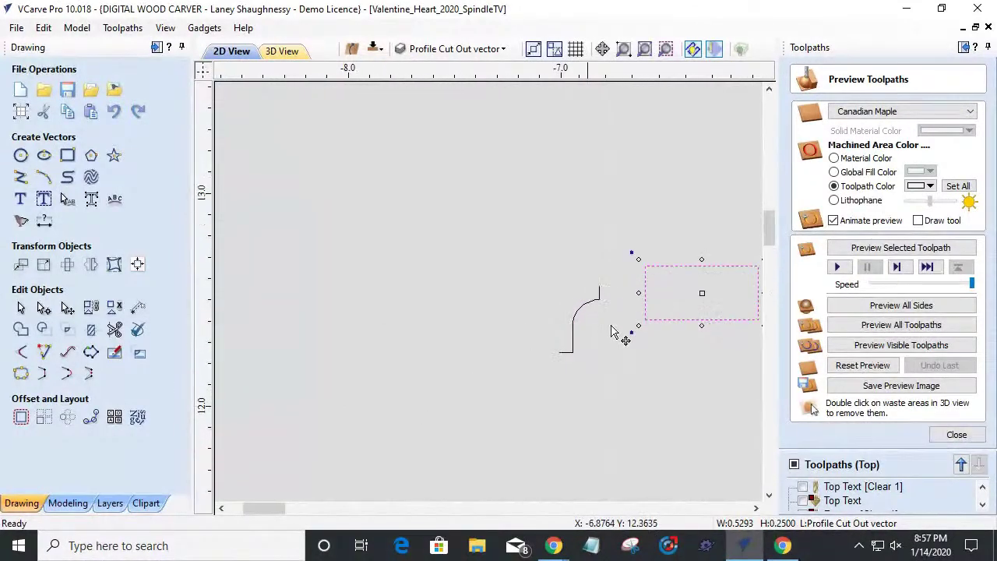
{"action": "scroll", "coordinate": [612, 331], "scroll_direction": "up", "scroll_amount": 2}
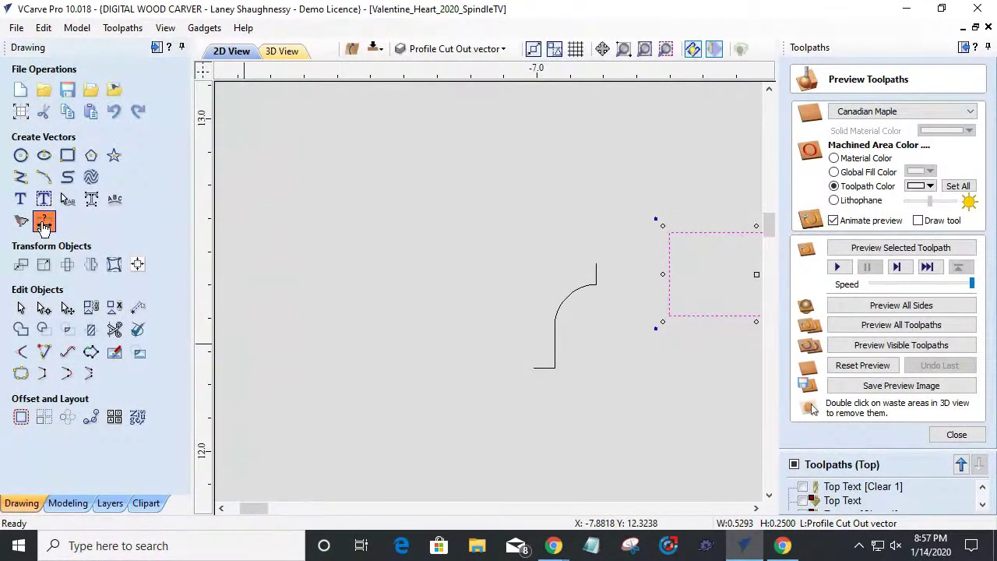
{"action": "left_click", "coordinate": [44, 223]}
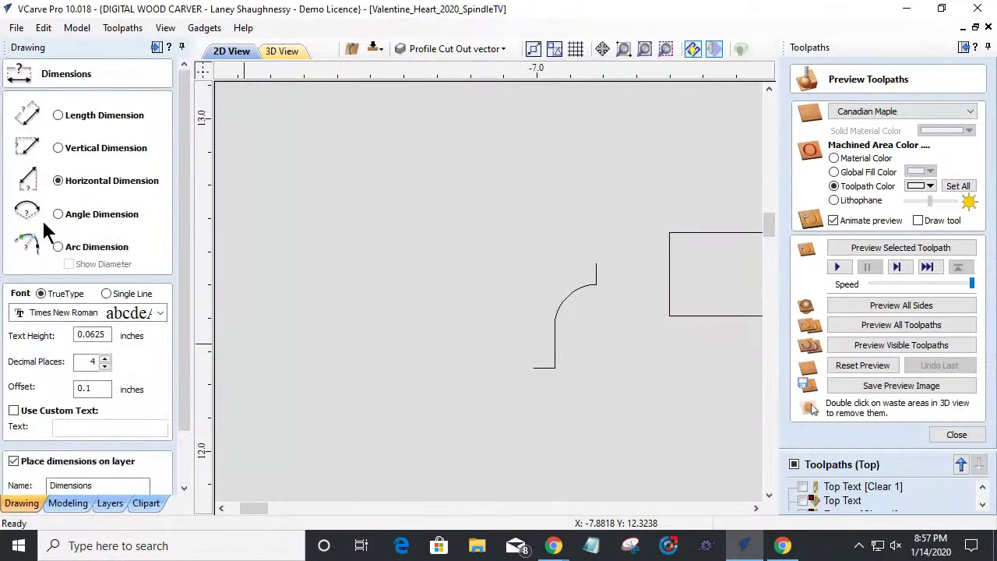
{"action": "left_click", "coordinate": [58, 148]}
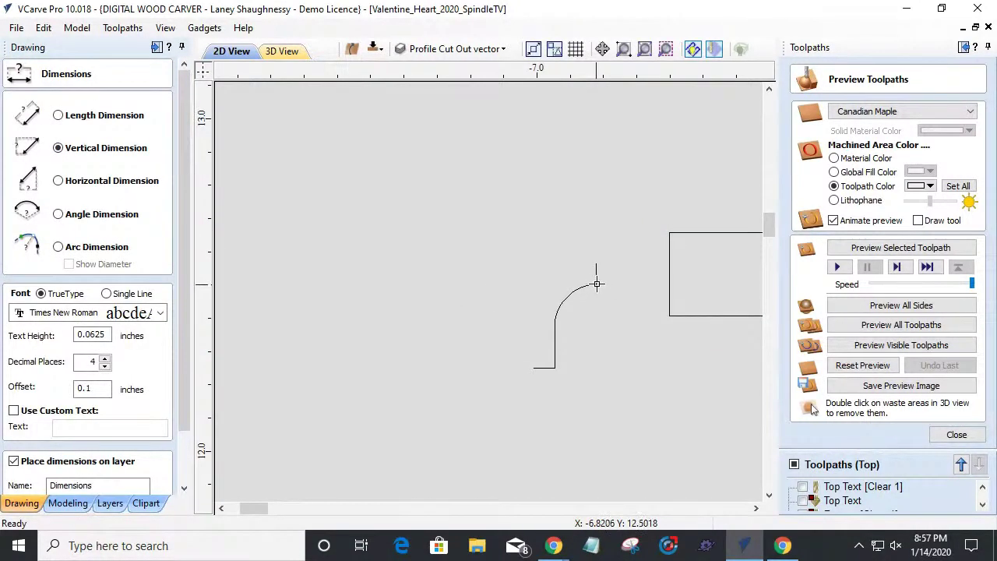
{"action": "scroll", "coordinate": [599, 295], "scroll_direction": "up", "scroll_amount": 3}
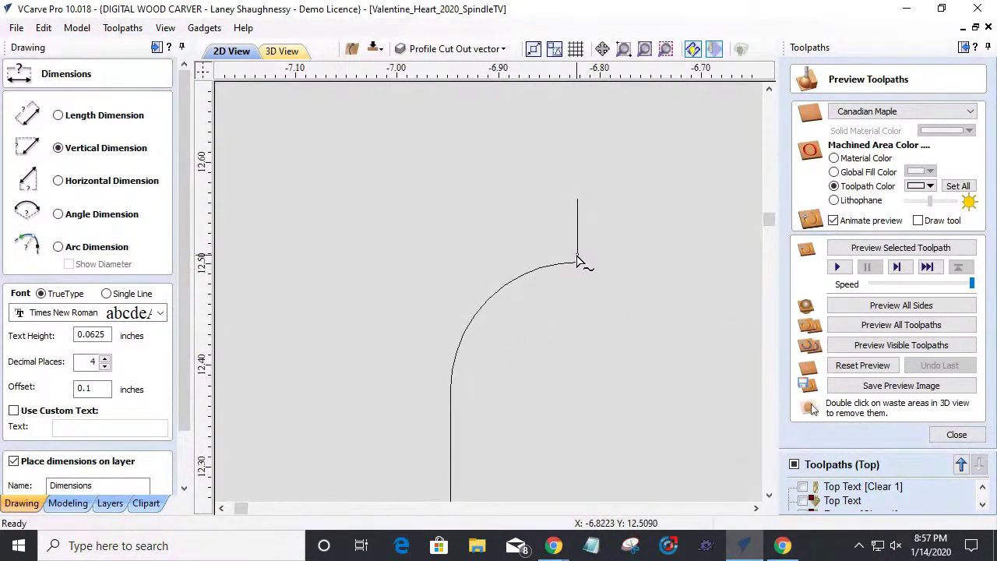
{"action": "scroll", "coordinate": [770, 226], "scroll_direction": "down", "scroll_amount": 3}
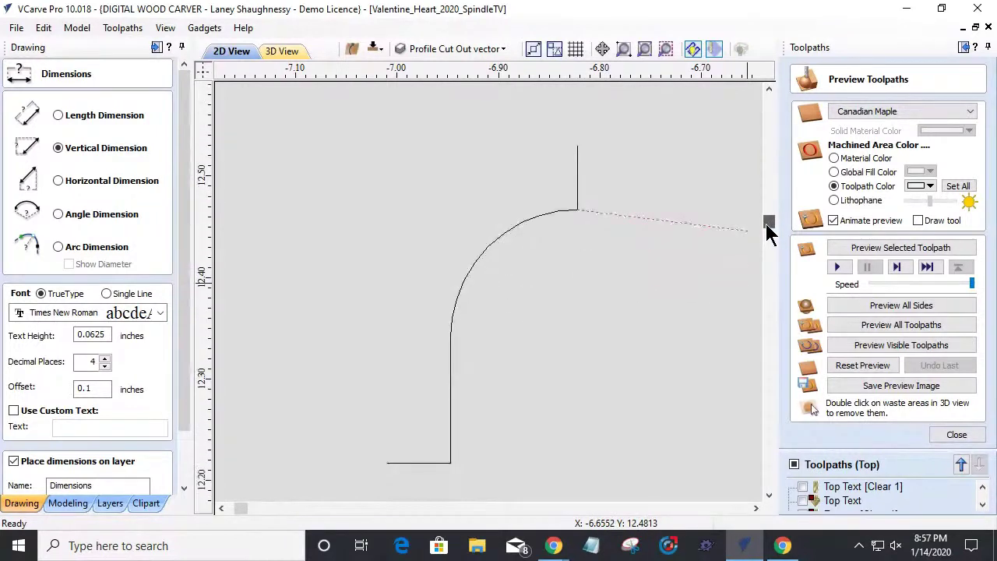
{"action": "left_click", "coordinate": [452, 427]}
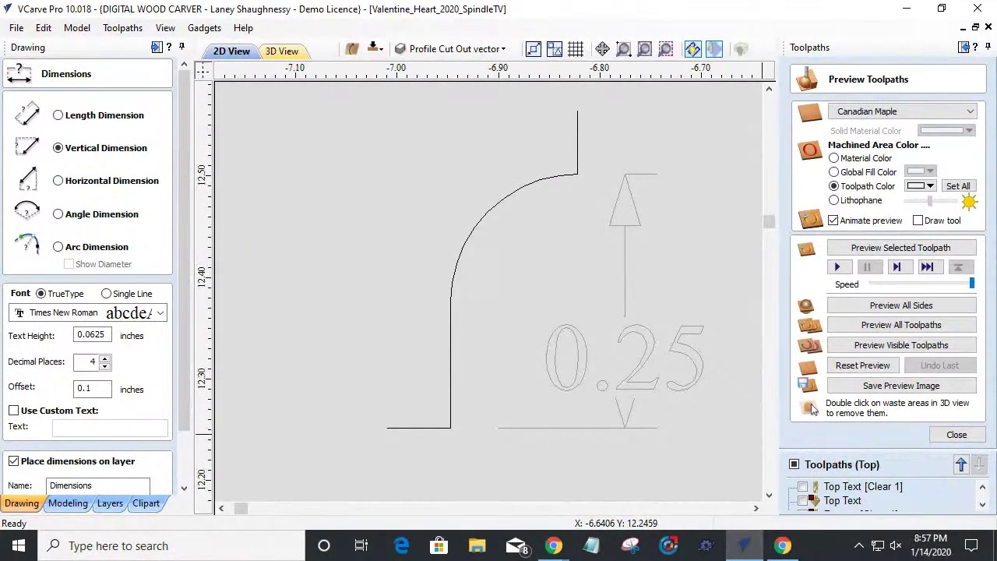
{"action": "left_click", "coordinate": [58, 181]}
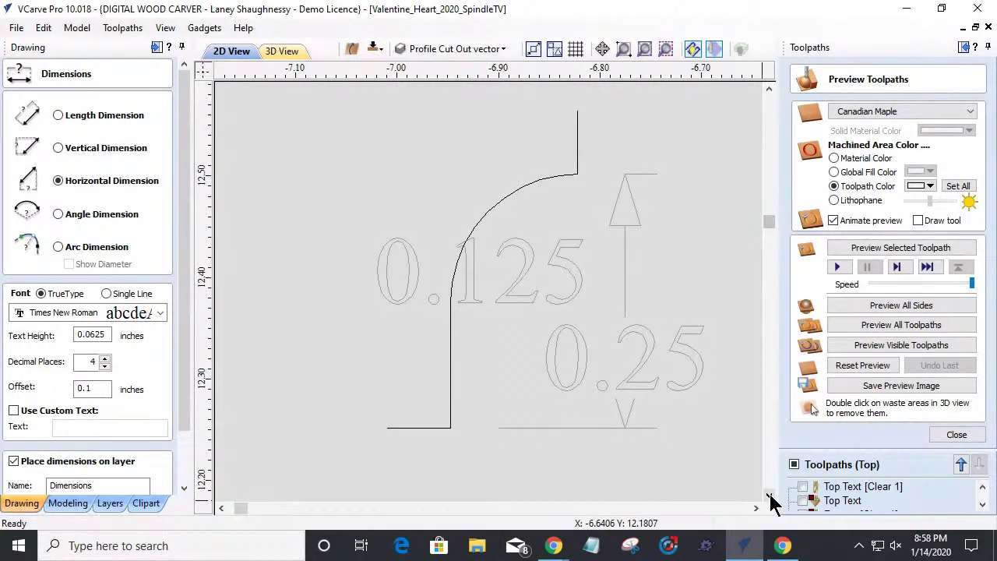
Step: Examine the heart outline's highlighted toolpath band and compare it with the dimensioned round-over profile
{"action": "key", "text": "F3"}
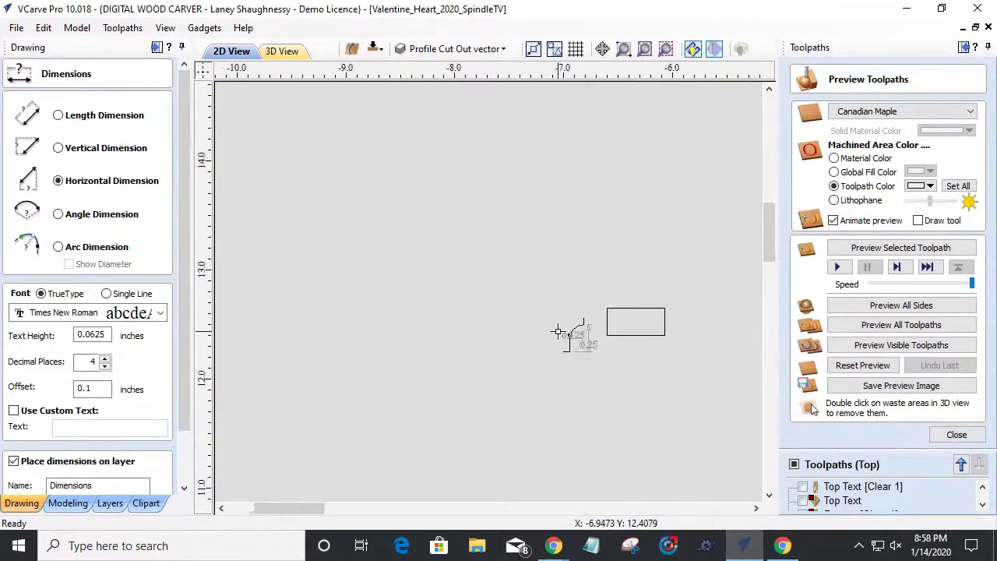
{"action": "scroll", "coordinate": [557, 346], "scroll_direction": "up", "scroll_amount": 3}
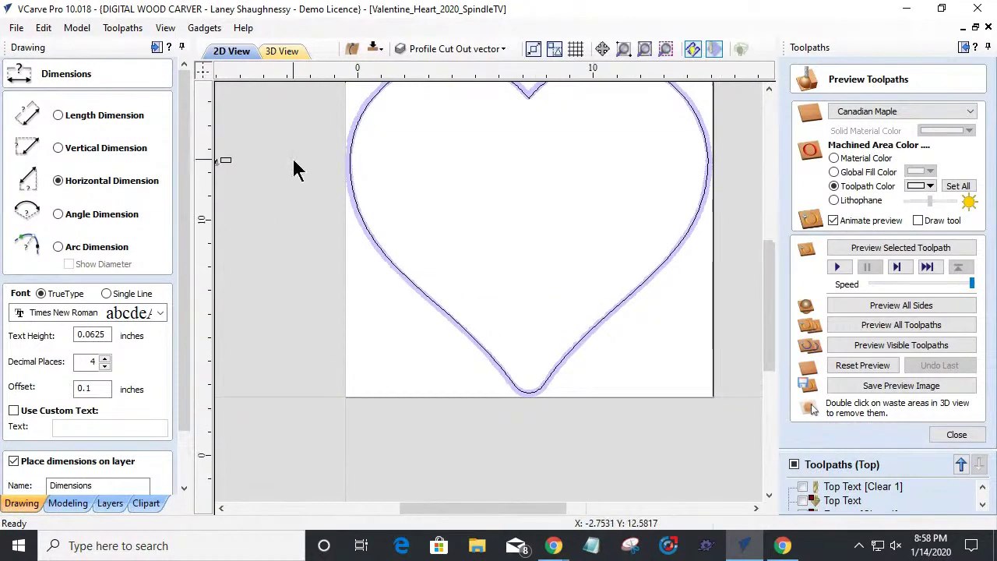
{"action": "scroll", "coordinate": [474, 272], "scroll_direction": "up", "scroll_amount": 5}
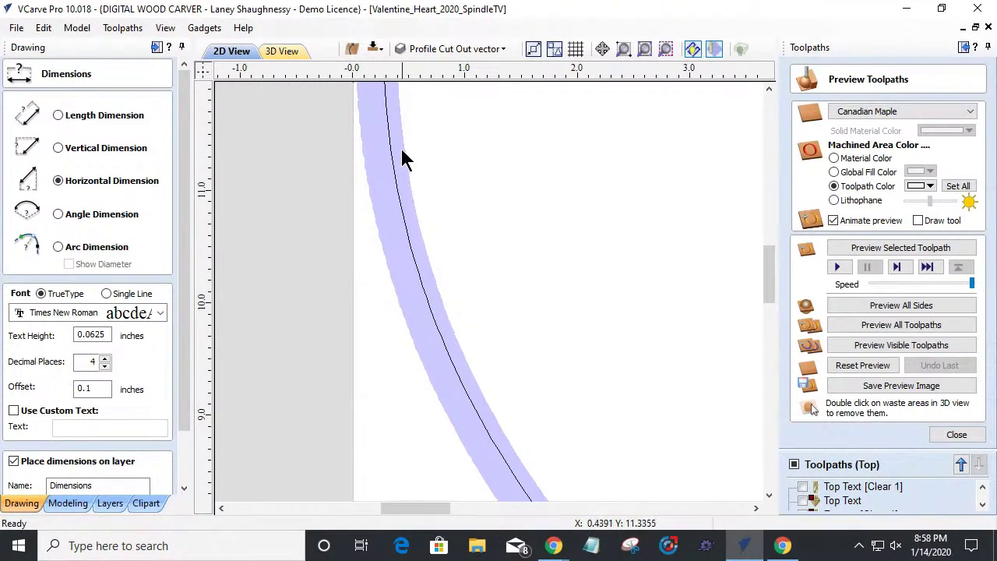
{"action": "scroll", "coordinate": [453, 331], "scroll_direction": "down", "scroll_amount": 5}
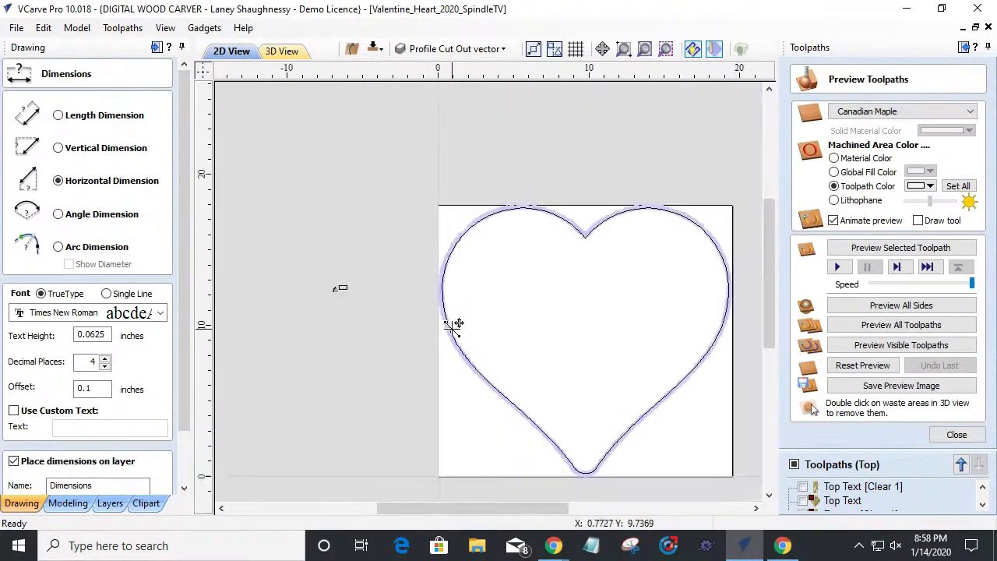
{"action": "scroll", "coordinate": [387, 283], "scroll_direction": "up", "scroll_amount": 2}
{"action": "scroll", "coordinate": [418, 345], "scroll_direction": "down", "scroll_amount": 3}
{"action": "scroll", "coordinate": [369, 273], "scroll_direction": "up", "scroll_amount": 6}
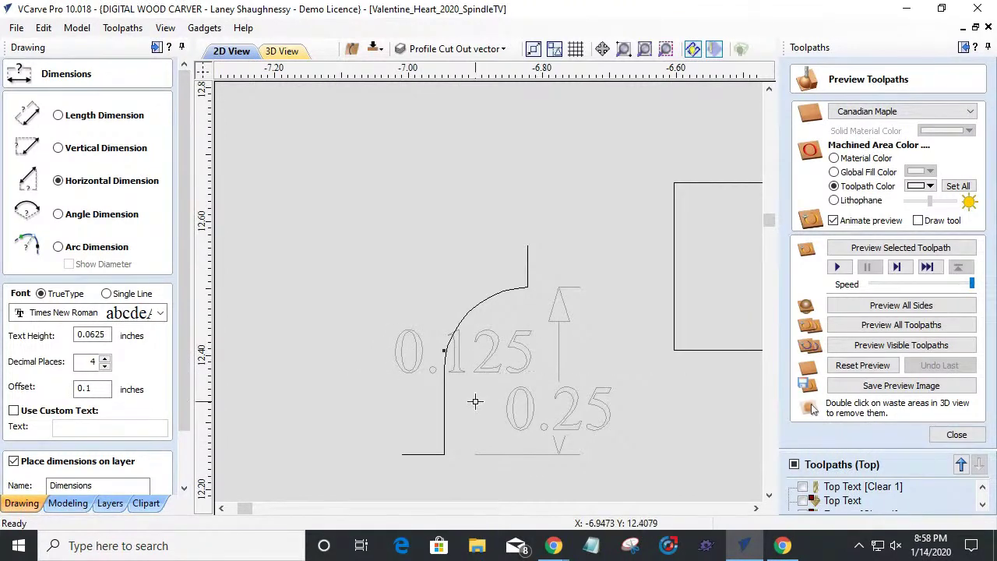
{"action": "scroll", "coordinate": [445, 345], "scroll_direction": "down", "scroll_amount": 10}
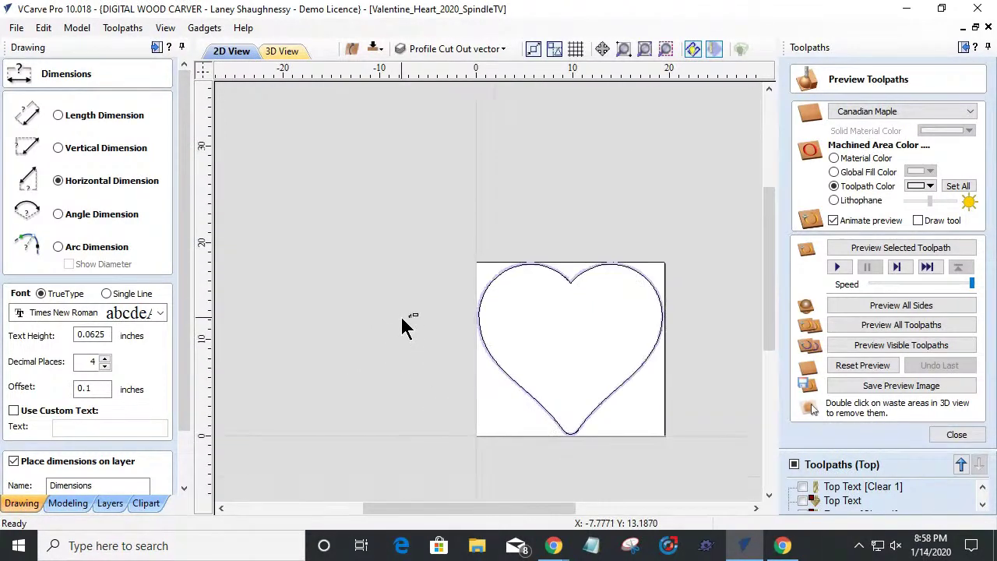
{"action": "scroll", "coordinate": [420, 339], "scroll_direction": "down", "scroll_amount": 1}
{"action": "scroll", "coordinate": [468, 335], "scroll_direction": "up", "scroll_amount": 4}
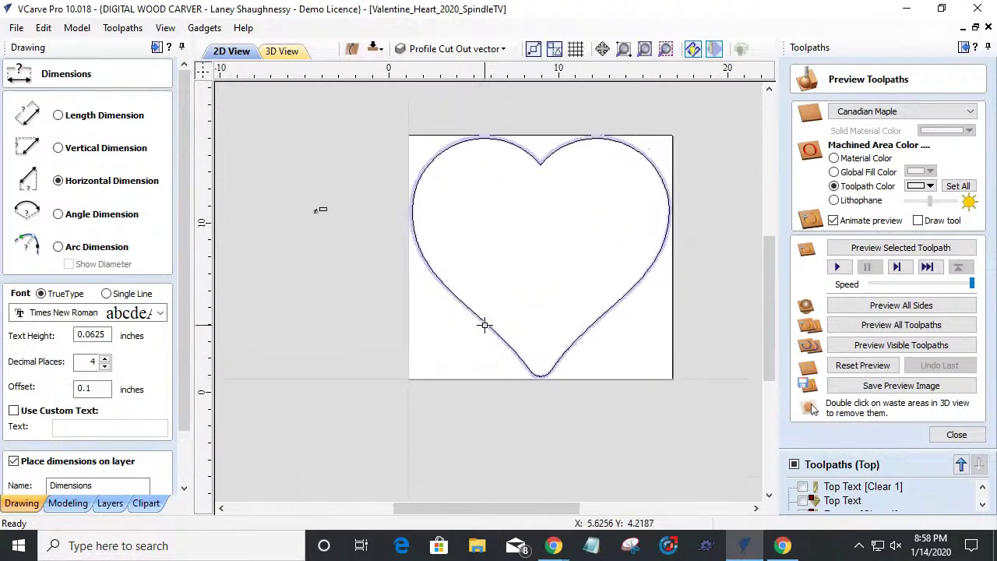
Step: Preview the selected RoundOver toolpath on the heart in the 3D view
{"action": "left_click", "coordinate": [957, 436]}
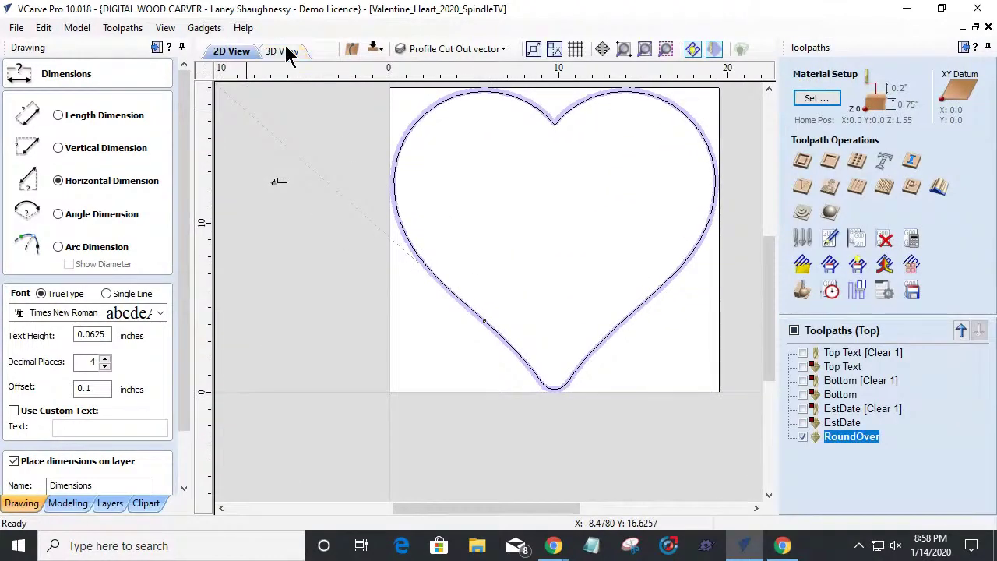
{"action": "key", "text": "F3"}
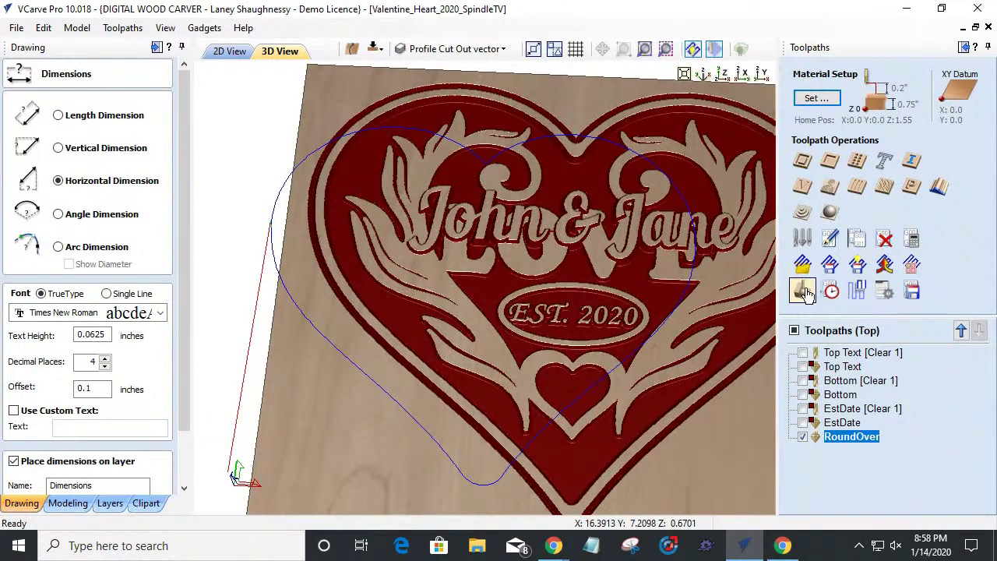
{"action": "scroll", "coordinate": [808, 296], "scroll_direction": "down", "scroll_amount": 3}
{"action": "key", "text": "ctrl+shift+p"}
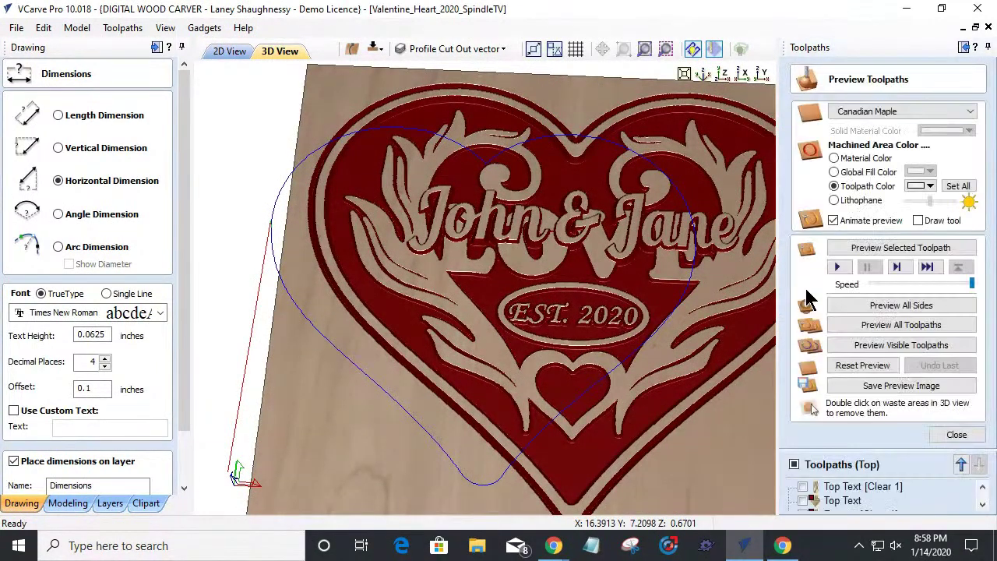
{"action": "left_click", "coordinate": [884, 251]}
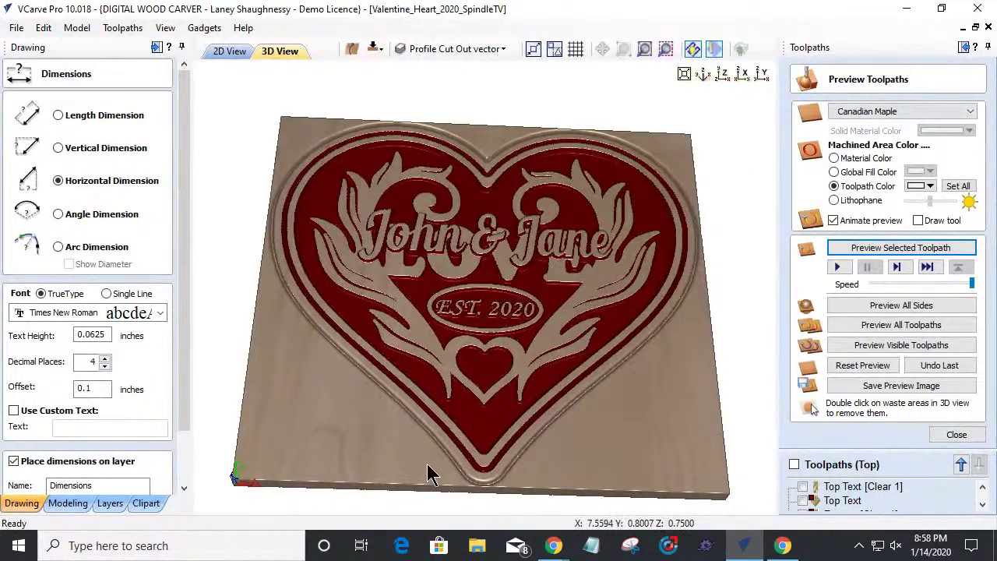
Step: Inspect the heart's rounded-over edge in the 3D preview, then return to the 2D profile and close the preview and dimension tools
{"action": "scroll", "coordinate": [427, 475], "scroll_direction": "up", "scroll_amount": 5}
{"action": "left_click_drag", "start_coordinate": [413, 397], "coordinate": [483, 312]}
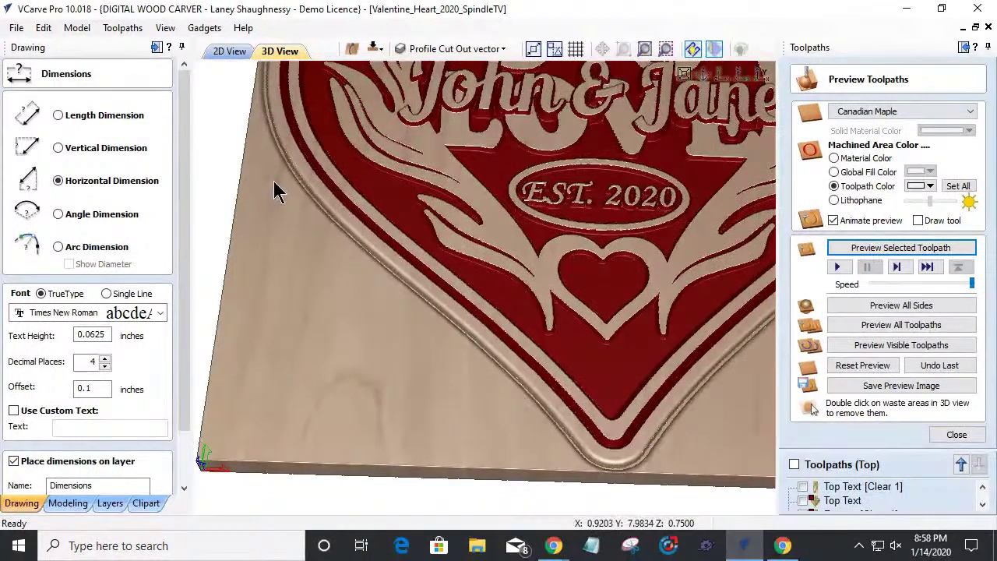
{"action": "scroll", "coordinate": [382, 327], "scroll_direction": "down", "scroll_amount": 5}
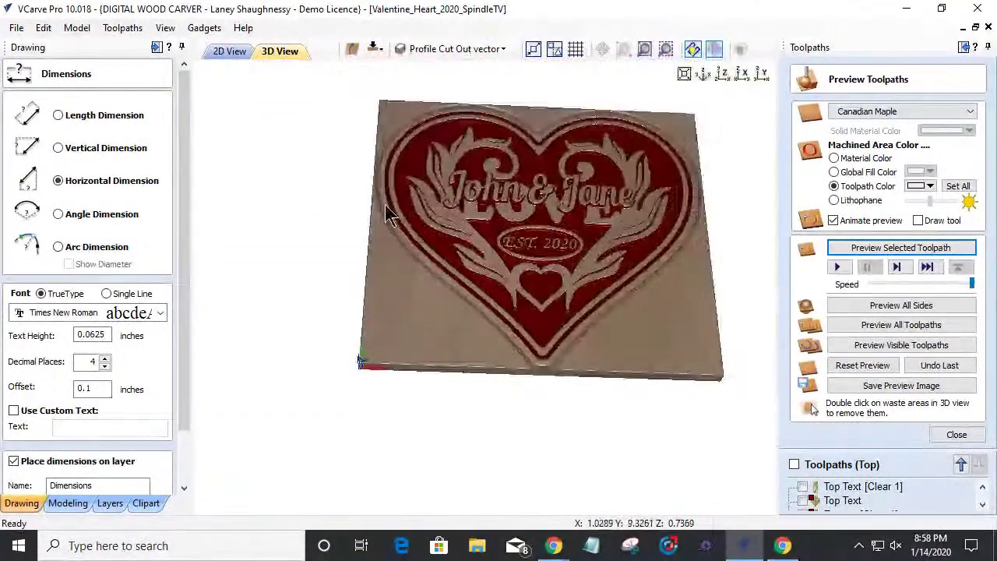
{"action": "left_click", "coordinate": [234, 52]}
{"action": "scroll", "coordinate": [303, 242], "scroll_direction": "up", "scroll_amount": 5}
{"action": "scroll", "coordinate": [265, 194], "scroll_direction": "up", "scroll_amount": 3}
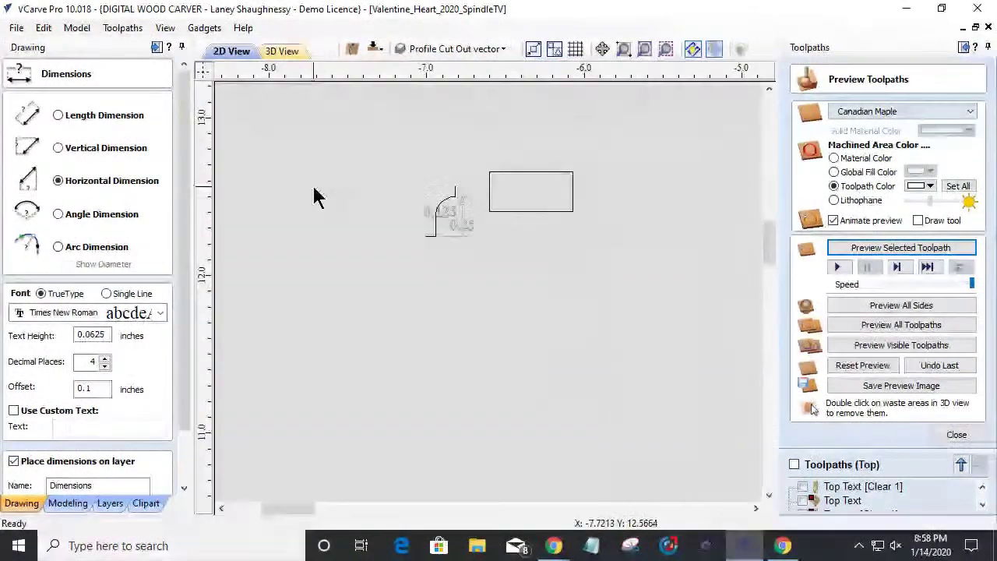
{"action": "left_click", "coordinate": [957, 436]}
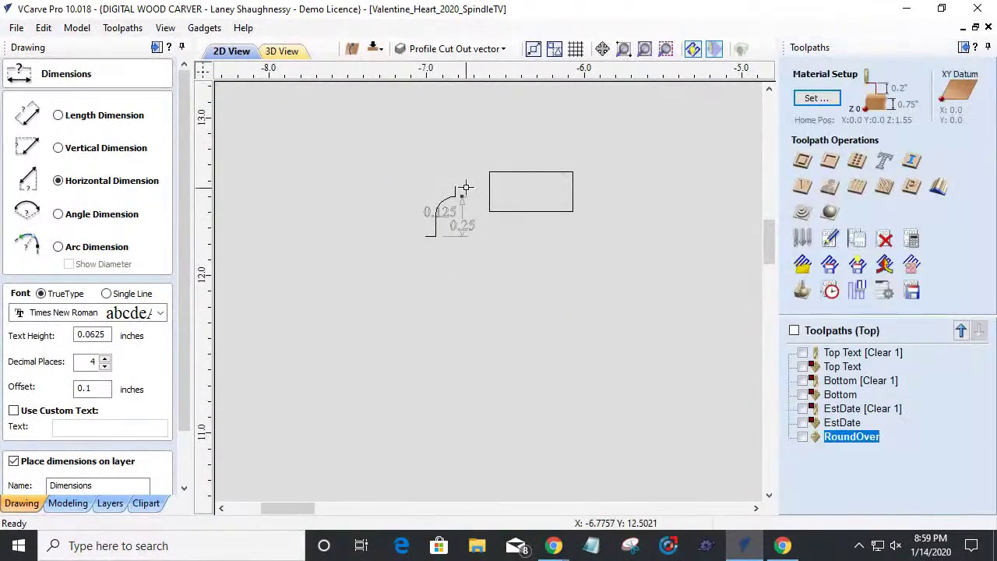
{"action": "left_click_drag", "start_coordinate": [186, 422], "coordinate": [200, 528]}
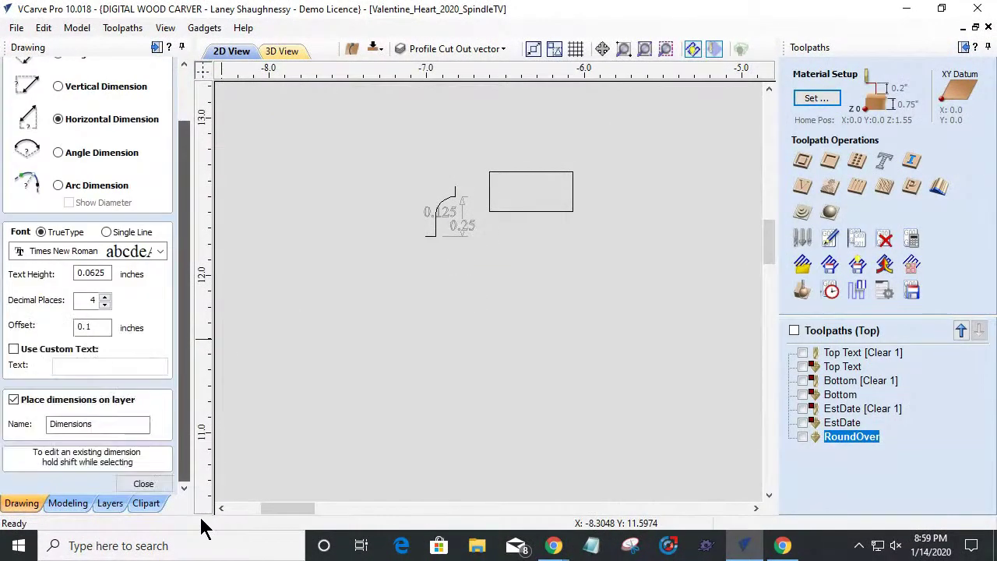
{"action": "key", "text": "Escape"}
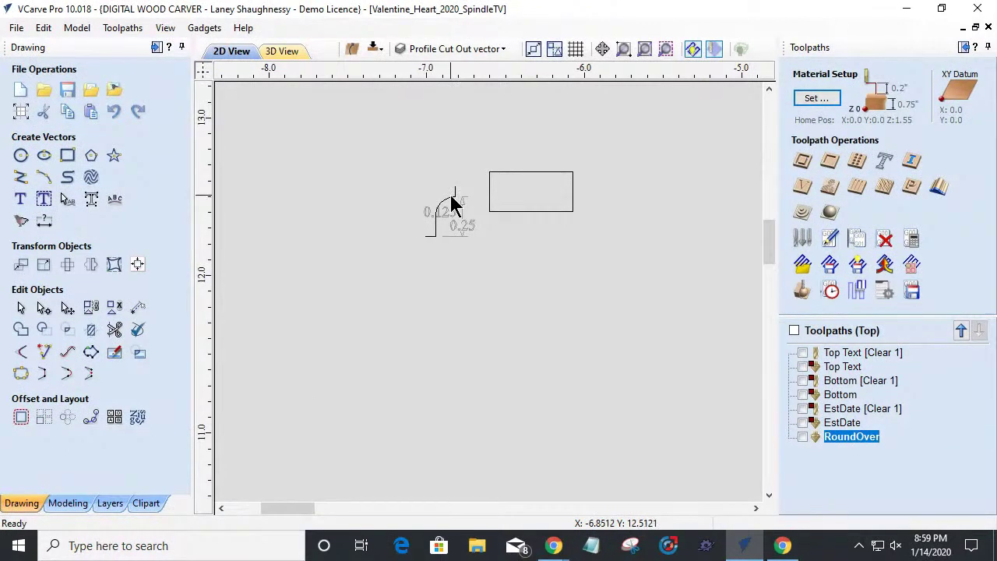
Step: Add a new Form Tool under Imperial Tools in the tool database, using the selected round-over profile as its shape
{"action": "left_click", "coordinate": [454, 209]}
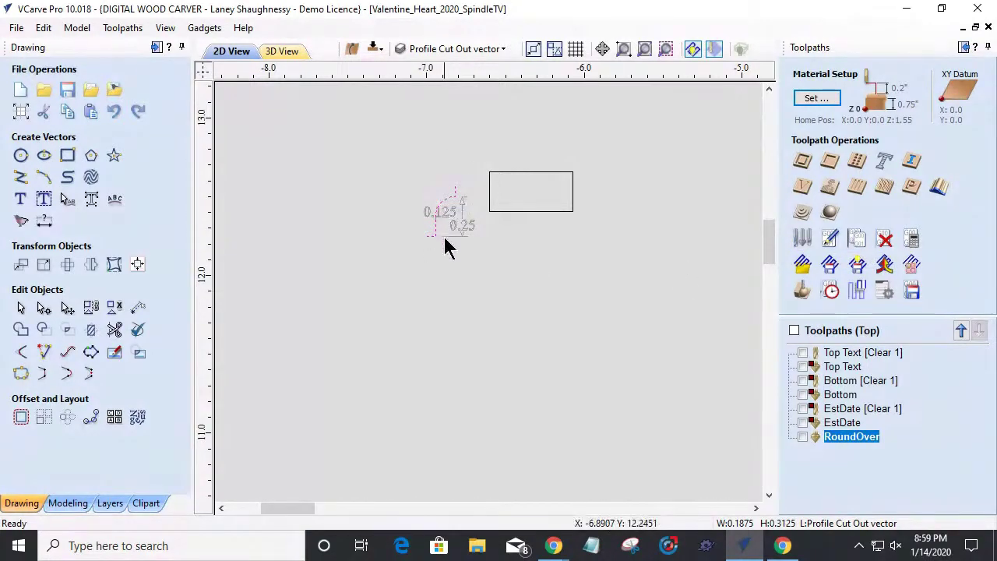
{"action": "left_click", "coordinate": [804, 238]}
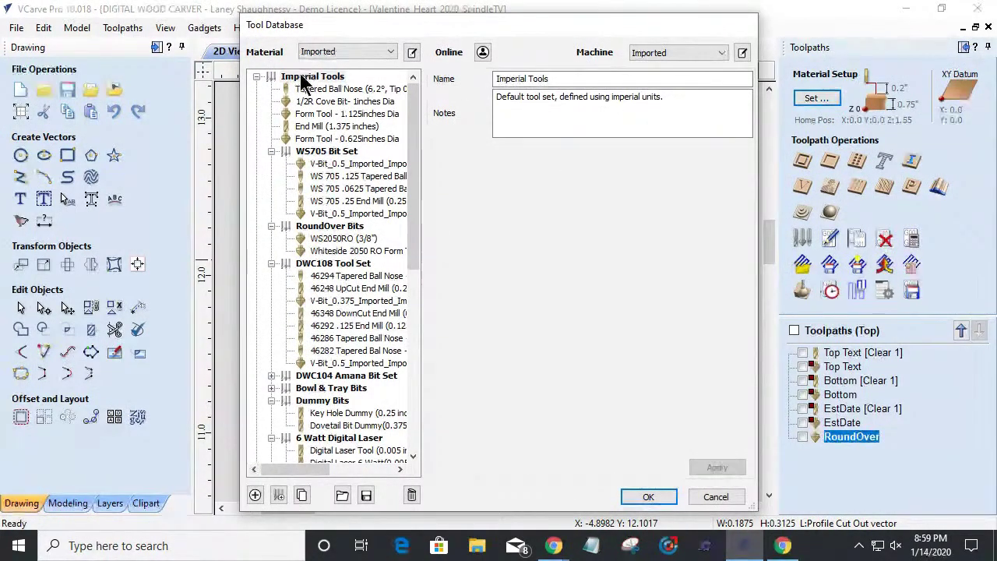
{"action": "left_click", "coordinate": [304, 76]}
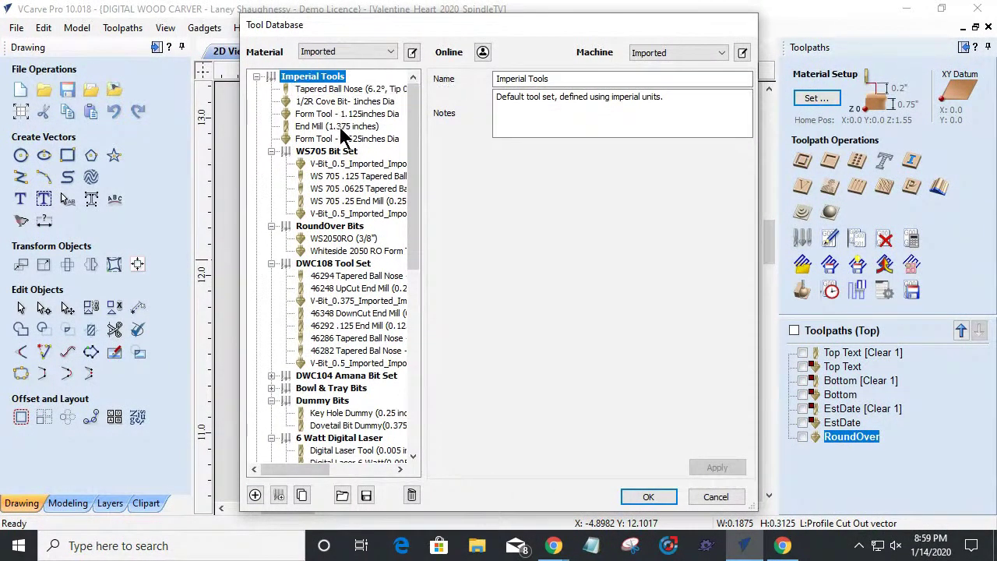
{"action": "left_click", "coordinate": [254, 496]}
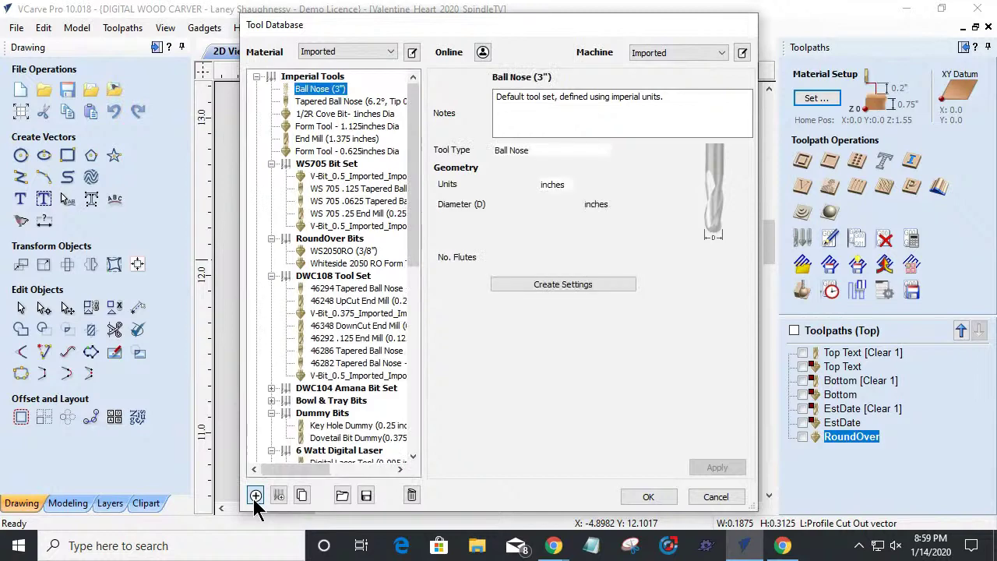
{"action": "left_click", "coordinate": [617, 152]}
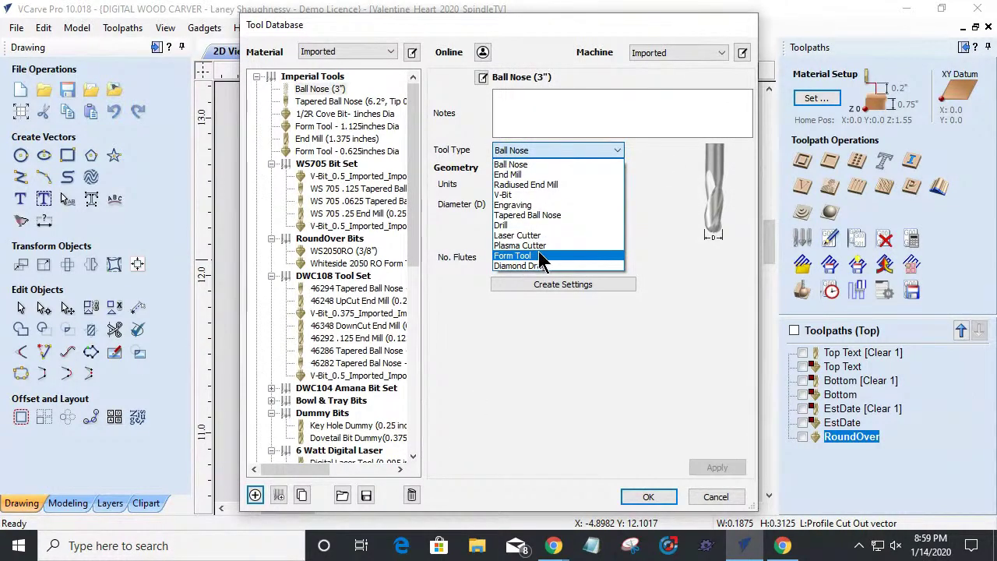
{"action": "left_click", "coordinate": [541, 258]}
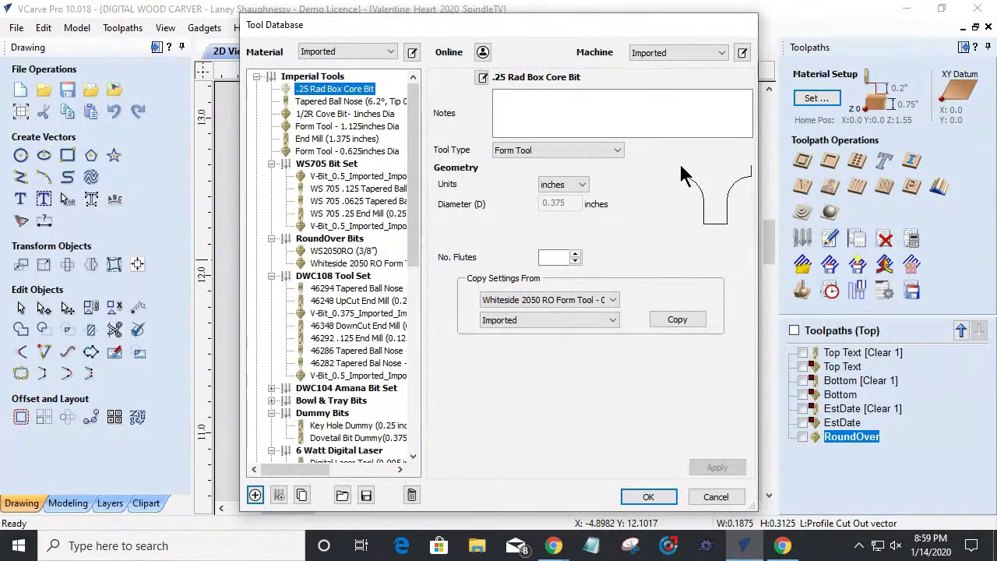
Step: Set the form tool's number of flutes to 2 and copy its cutting settings from the Whiteside 2050 RO Form Tool
{"action": "left_click", "coordinate": [550, 258]}
{"action": "type", "text": "2"}
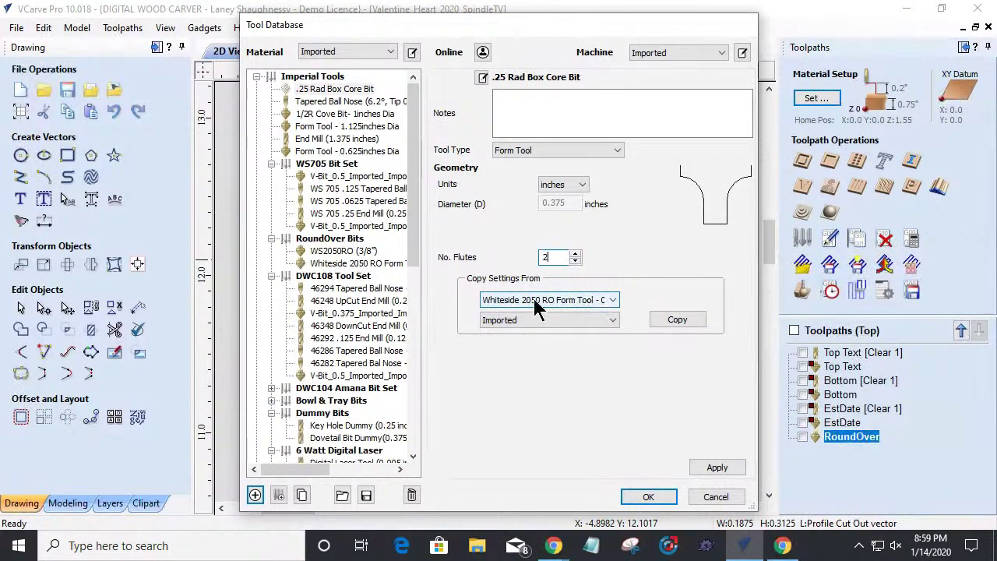
{"action": "left_click", "coordinate": [670, 317]}
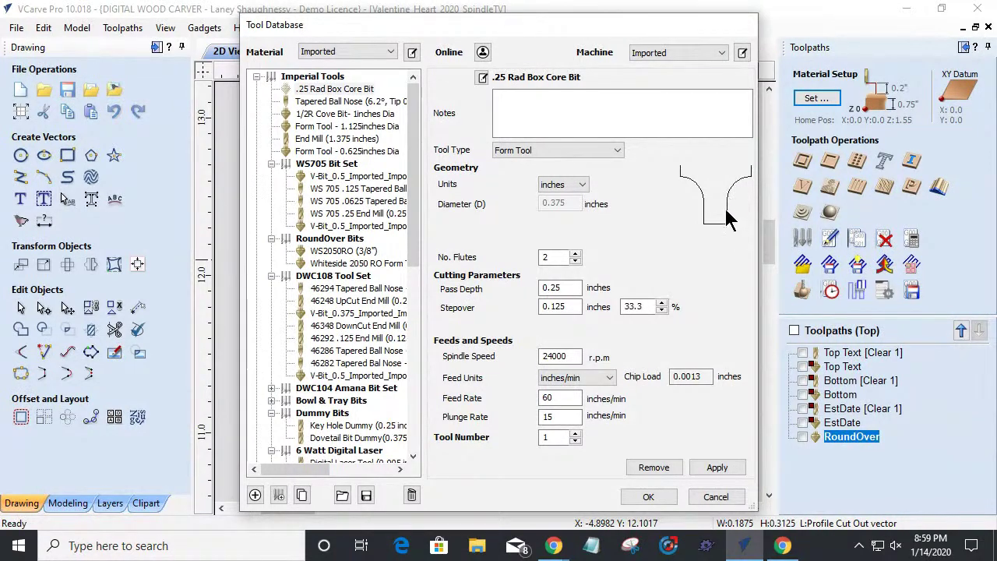
Step: Review the form tool's pass depth, stepover, spindle speed, feed rate and plunge rate, and exit the tool database discarding the changes
{"action": "double_click", "coordinate": [574, 287]}
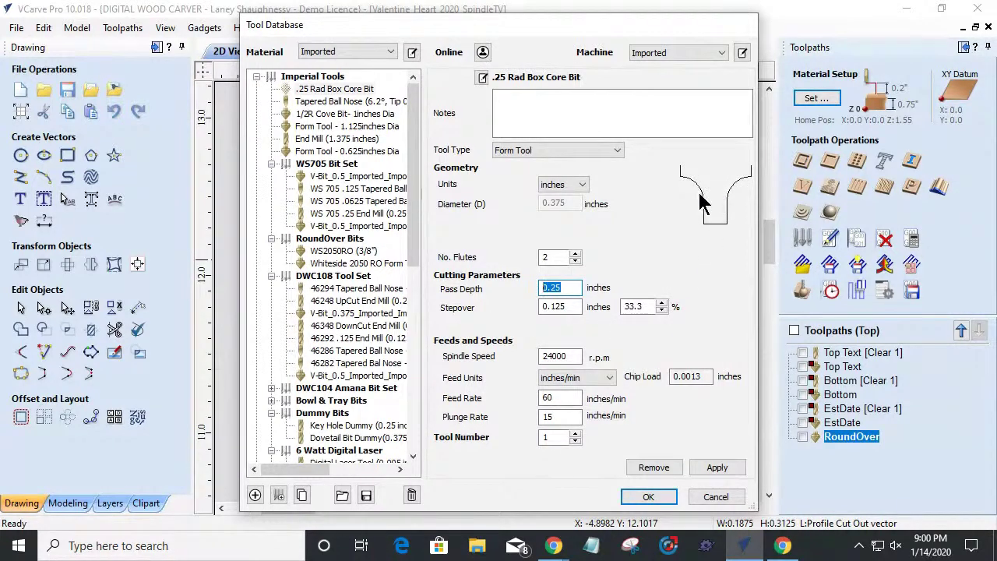
{"action": "double_click", "coordinate": [631, 306]}
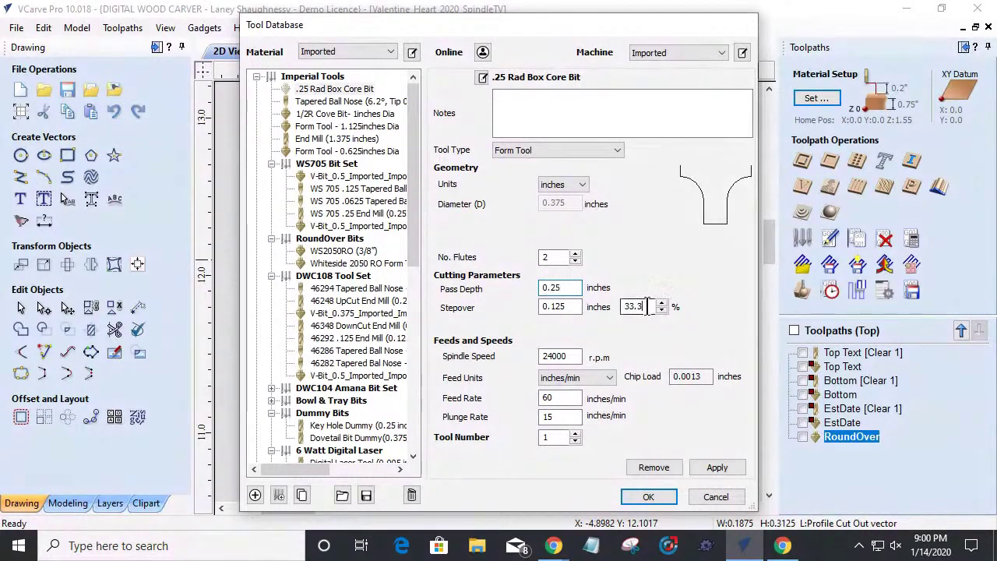
{"action": "double_click", "coordinate": [559, 307]}
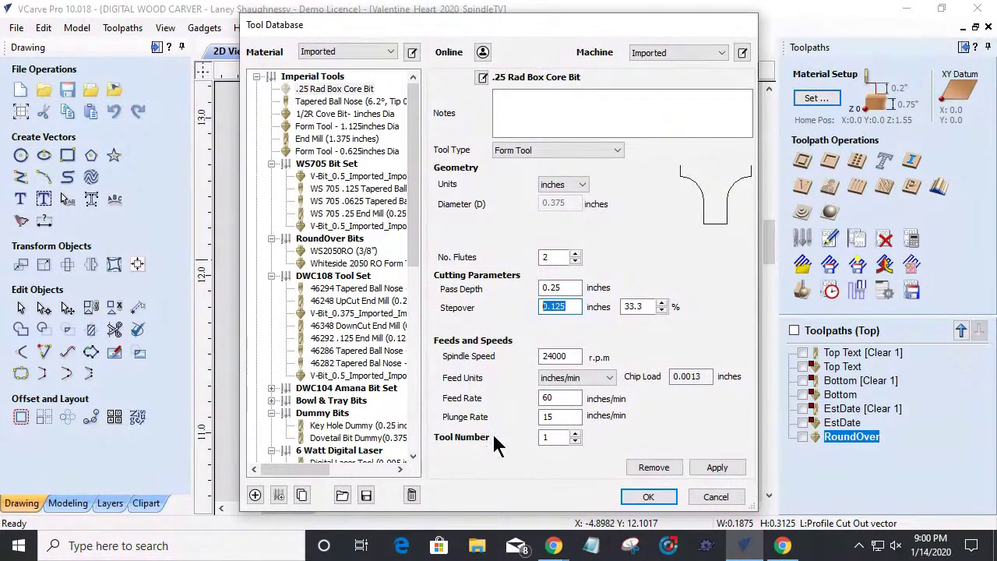
{"action": "double_click", "coordinate": [556, 356]}
{"action": "double_click", "coordinate": [567, 398]}
{"action": "double_click", "coordinate": [549, 416]}
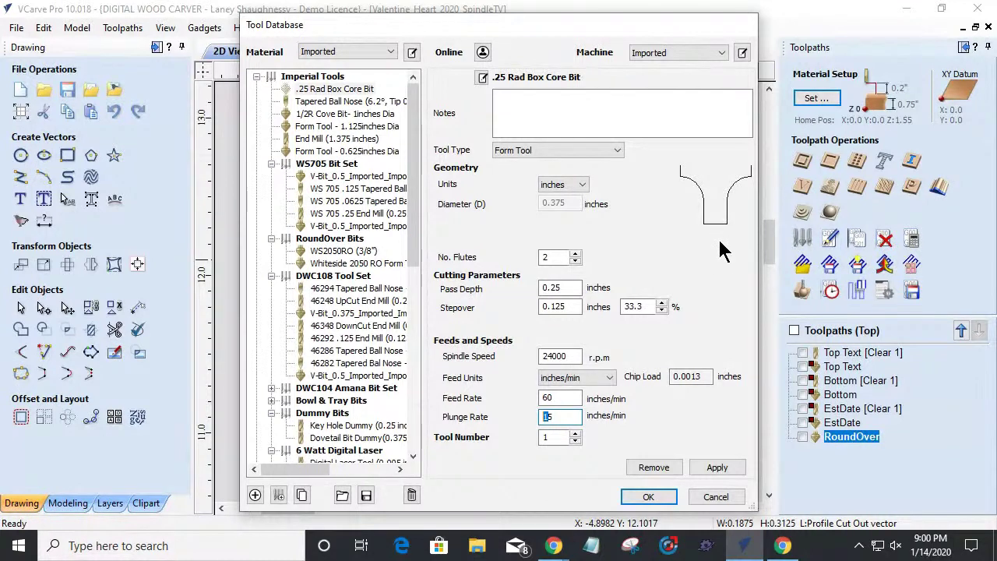
{"action": "left_click", "coordinate": [710, 501]}
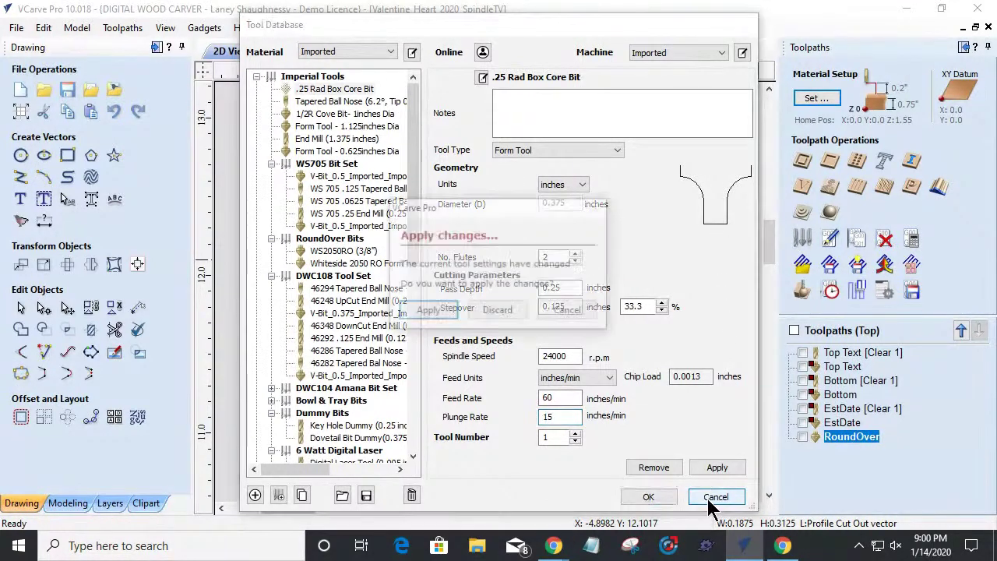
{"action": "left_click", "coordinate": [501, 315]}
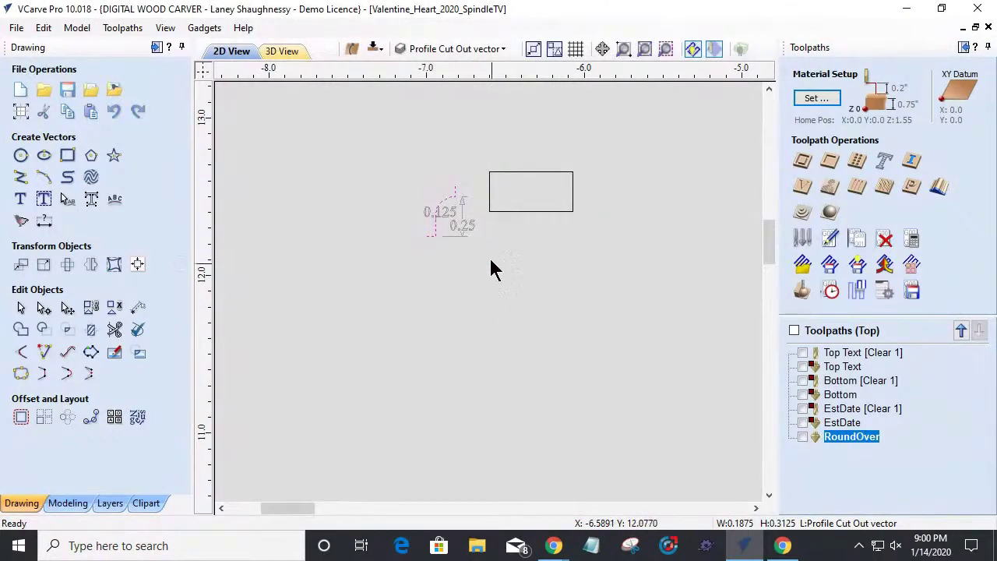
Step: Delete the round-over profile together with its dimensions and the neighbouring rectangle
{"action": "left_click_drag", "start_coordinate": [374, 148], "coordinate": [674, 303]}
{"action": "key", "text": "Delete"}
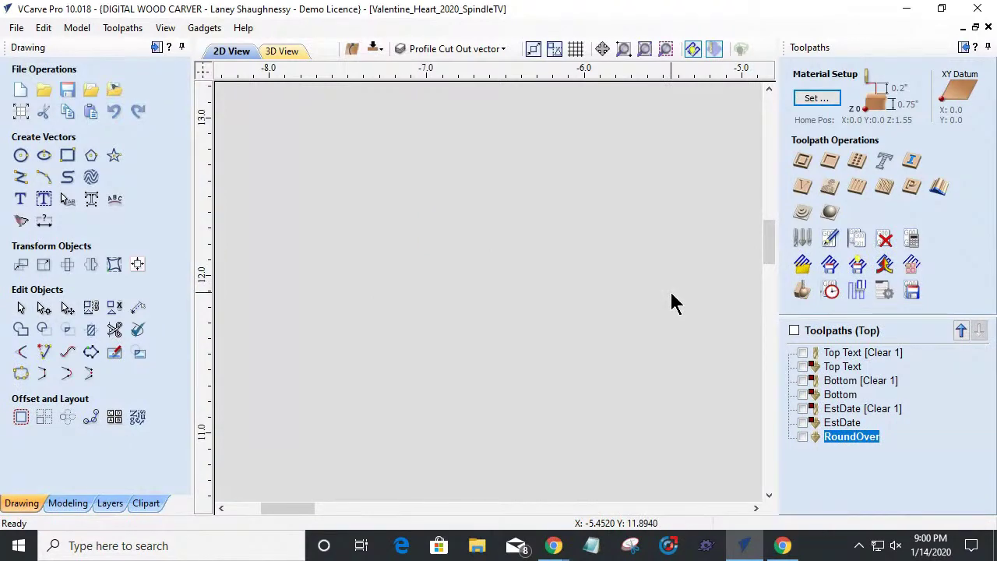
{"action": "scroll", "coordinate": [635, 304], "scroll_direction": "down", "scroll_amount": 1}
Step: Start a 2D profile toolpath on the heart outline in the 2D view with a cut depth of 0.75 inches
{"action": "left_click", "coordinate": [285, 53]}
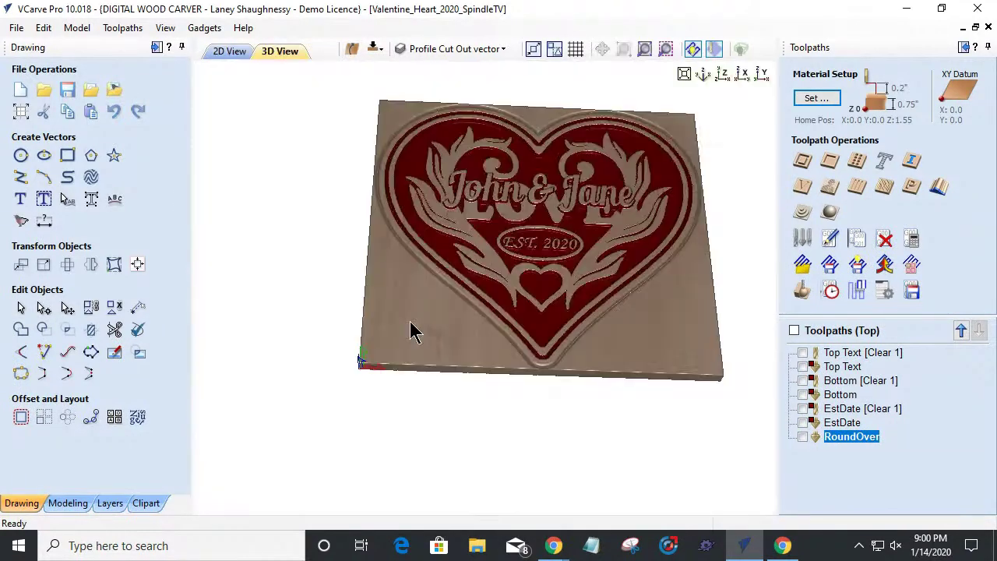
{"action": "scroll", "coordinate": [507, 311], "scroll_direction": "up", "scroll_amount": 3}
{"action": "scroll", "coordinate": [499, 324], "scroll_direction": "up", "scroll_amount": 2}
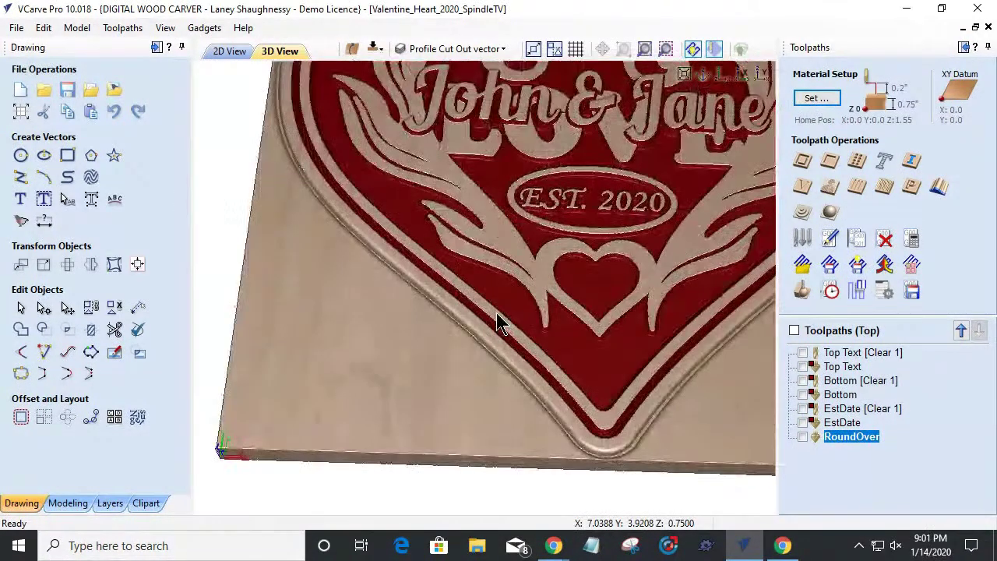
{"action": "left_click", "coordinate": [225, 52]}
{"action": "scroll", "coordinate": [445, 230], "scroll_direction": "up", "scroll_amount": 2}
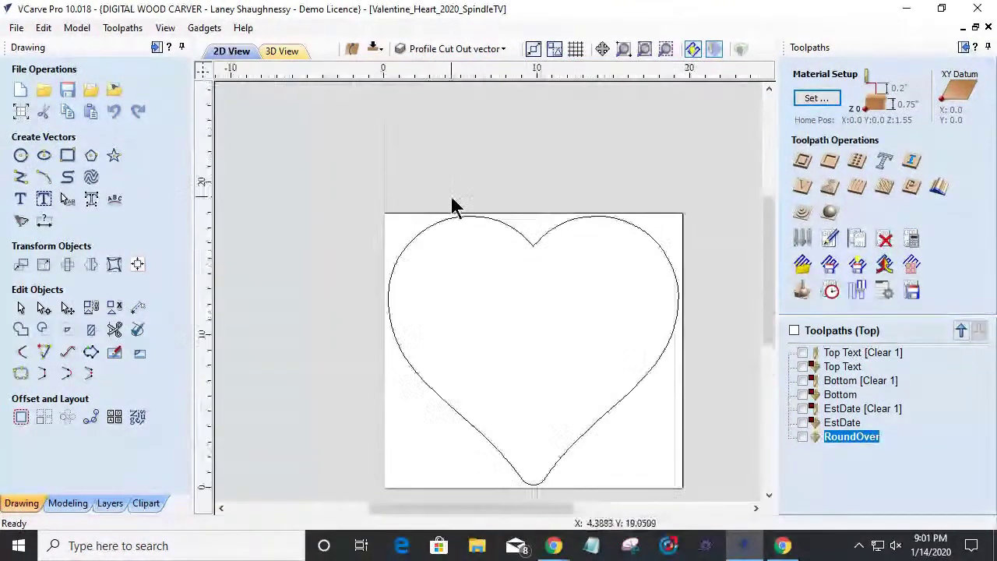
{"action": "left_click", "coordinate": [440, 225]}
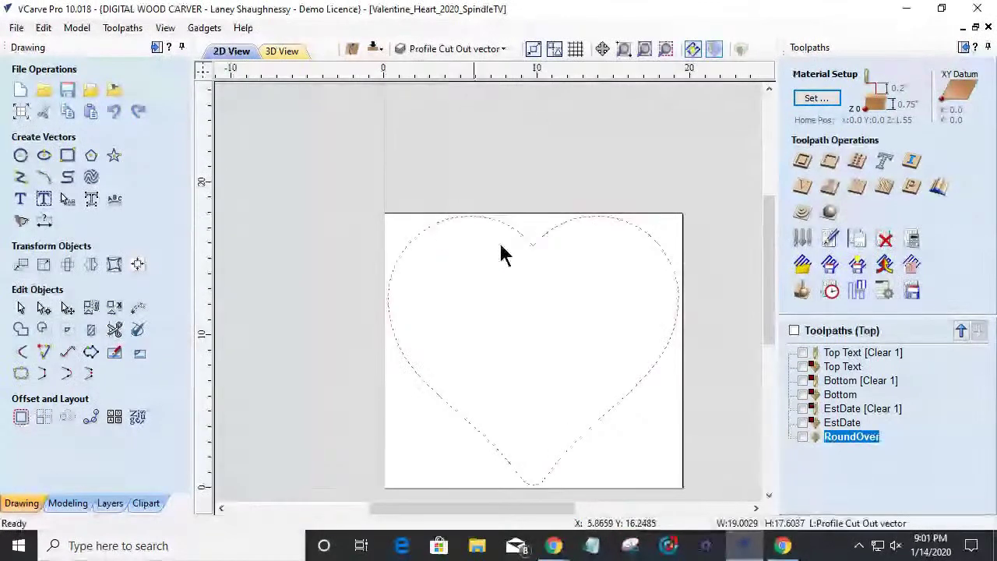
{"action": "left_click", "coordinate": [783, 162]}
{"action": "key", "text": "Tab"}
{"action": "type", "text": ".75"}
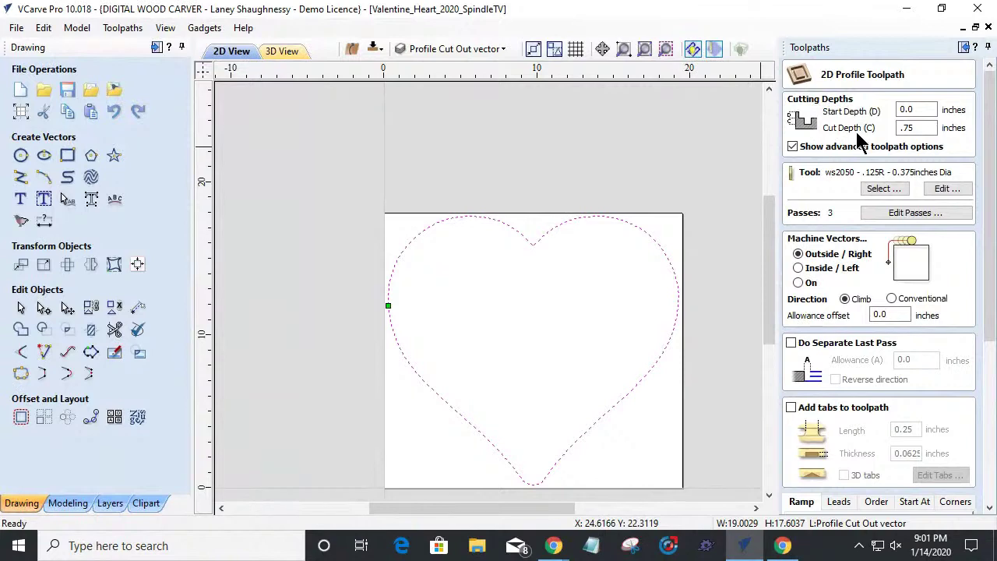
Step: Choose the End Mill (0.25 inches) as the profile toolpath's cutting tool
{"action": "left_click", "coordinate": [880, 190]}
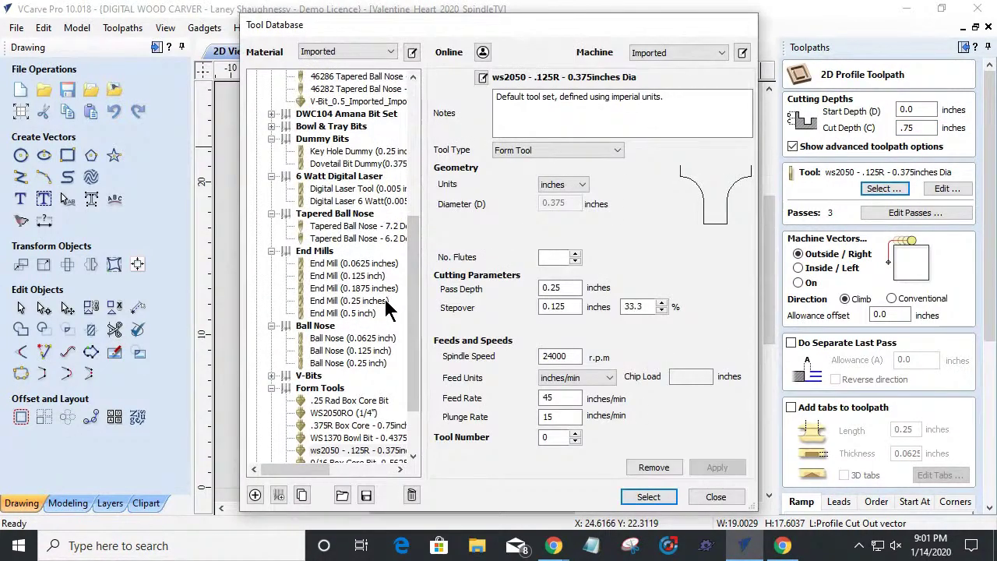
{"action": "left_click", "coordinate": [351, 300]}
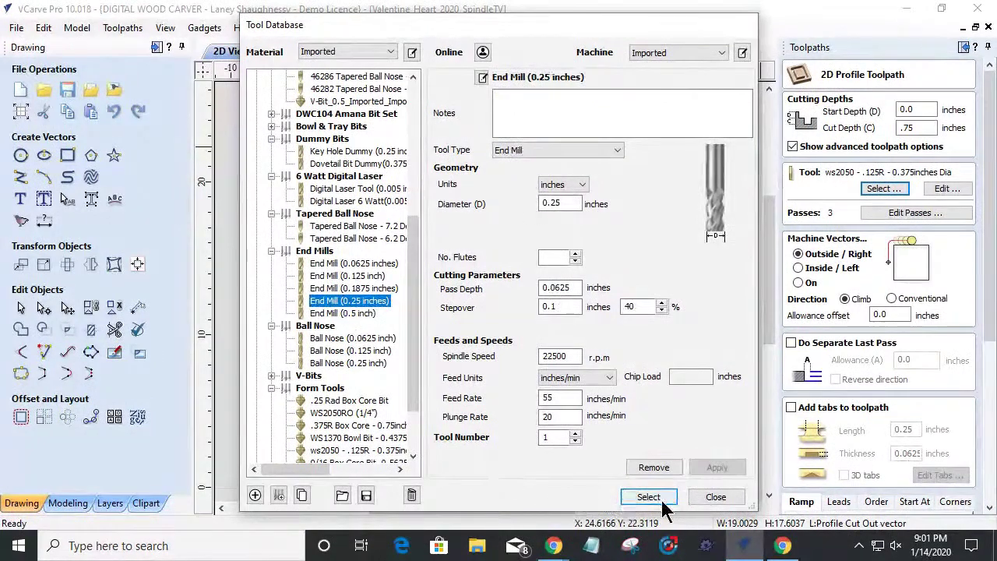
{"action": "left_click", "coordinate": [648, 496]}
Step: Reduce the profile toolpath's number of passes to 7
{"action": "left_click", "coordinate": [881, 214]}
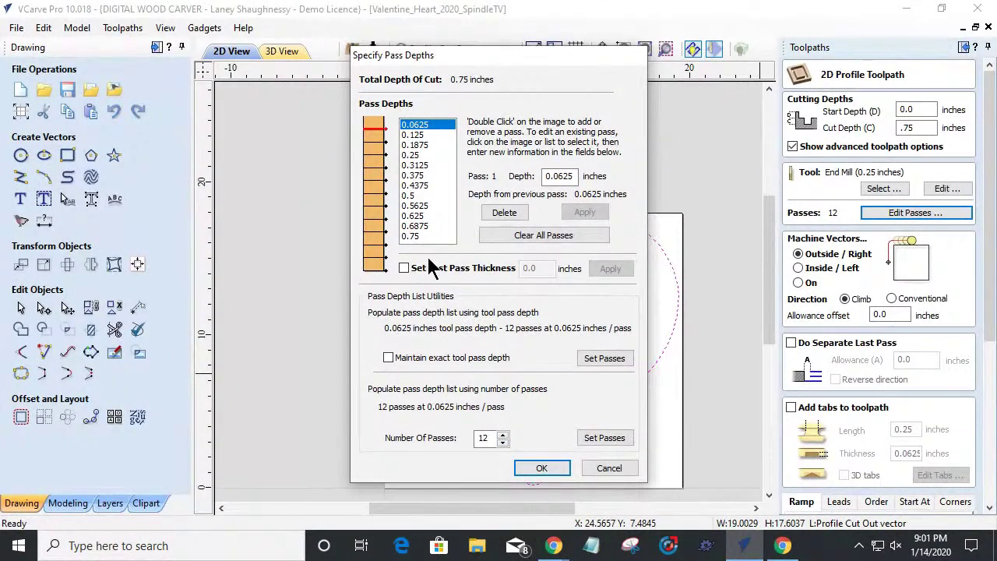
{"action": "left_click", "coordinate": [503, 442]}
{"action": "left_click", "coordinate": [503, 442]}
{"action": "left_click", "coordinate": [503, 442]}
{"action": "left_click", "coordinate": [503, 442]}
{"action": "left_click", "coordinate": [502, 442]}
{"action": "left_click", "coordinate": [537, 468]}
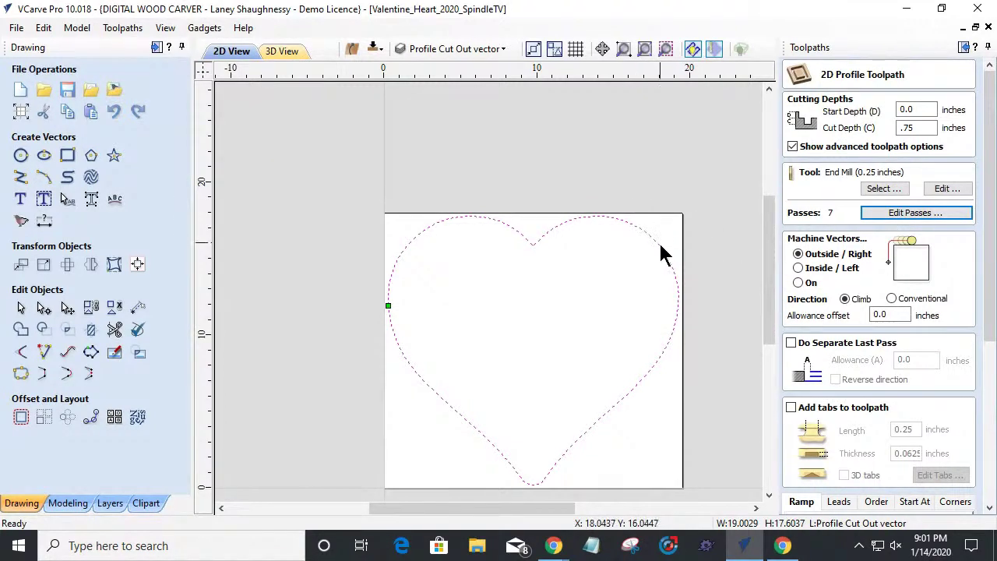
Step: Enable holding tabs on the profile toolpath with a tab thickness of 0.125 inches
{"action": "left_click_drag", "start_coordinate": [989, 202], "coordinate": [990, 364]}
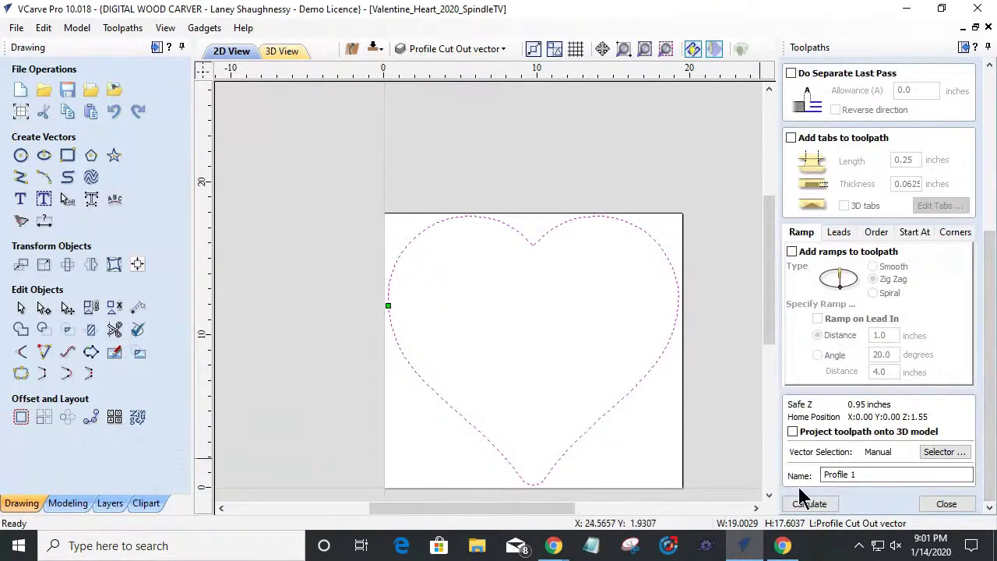
{"action": "left_click", "coordinate": [791, 137]}
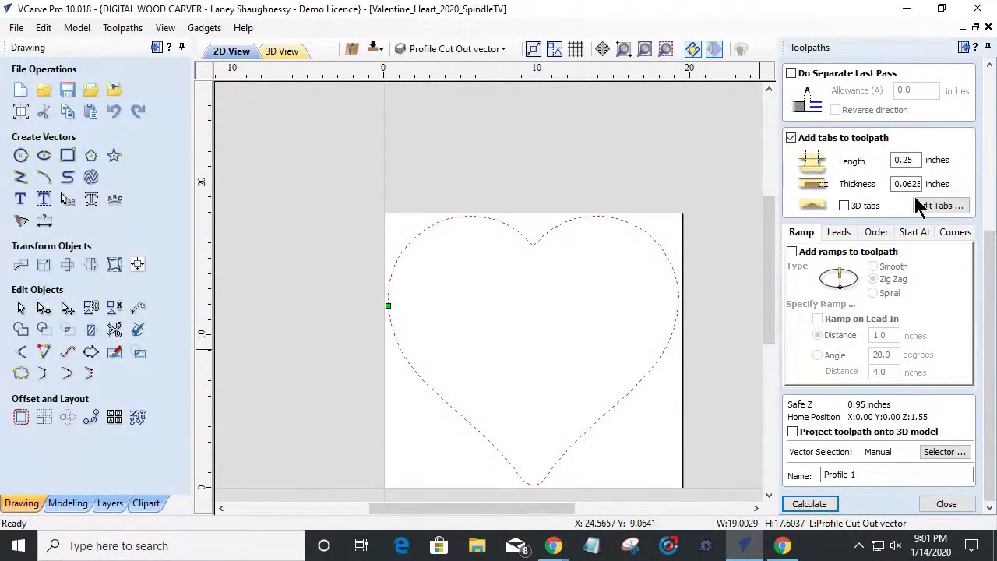
{"action": "double_click", "coordinate": [912, 160]}
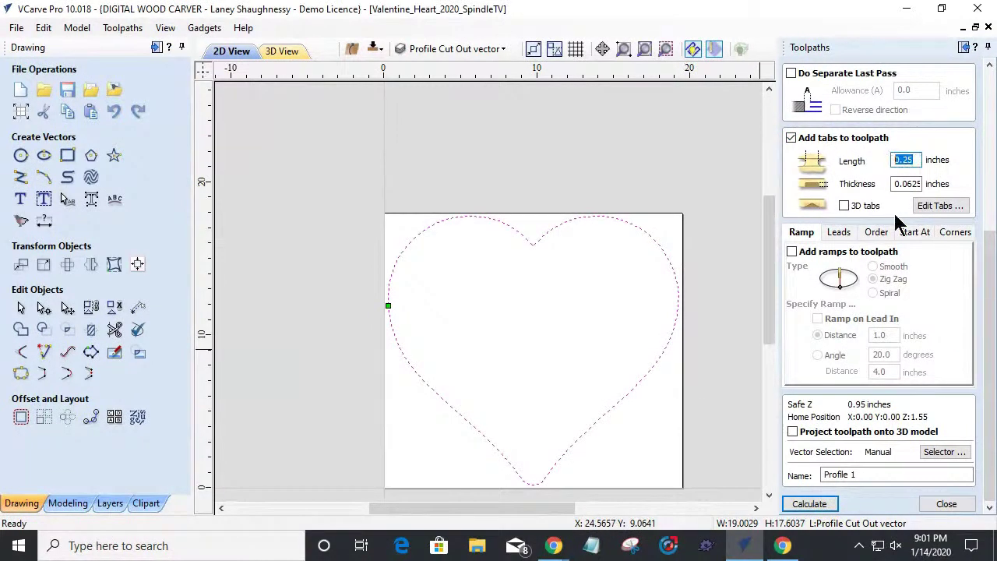
{"action": "double_click", "coordinate": [900, 184]}
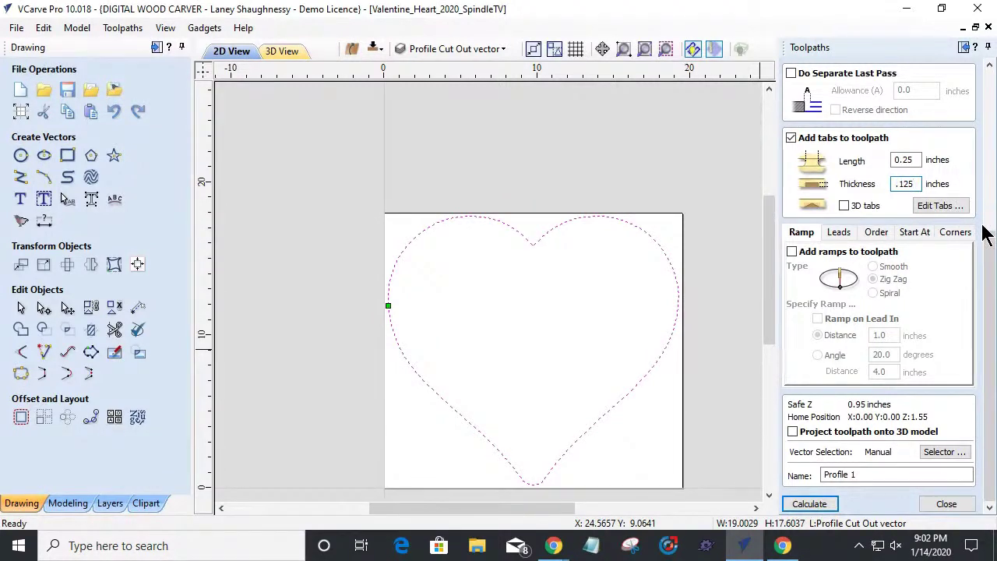
Step: Place four holding tabs on the heart outline, two on the upper lobes and two on the lower sides
{"action": "left_click", "coordinate": [934, 208]}
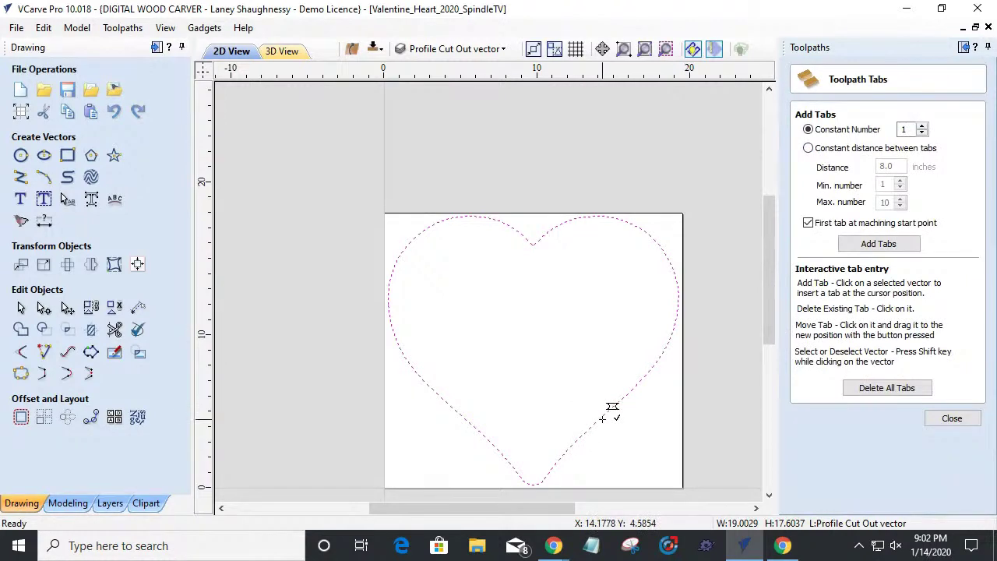
{"action": "left_click", "coordinate": [602, 419]}
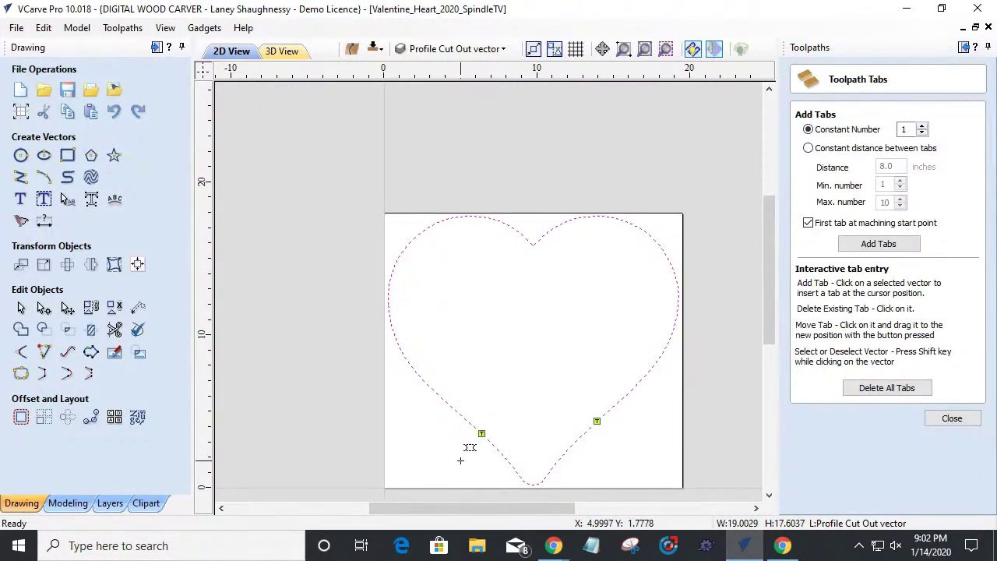
{"action": "left_click", "coordinate": [409, 240]}
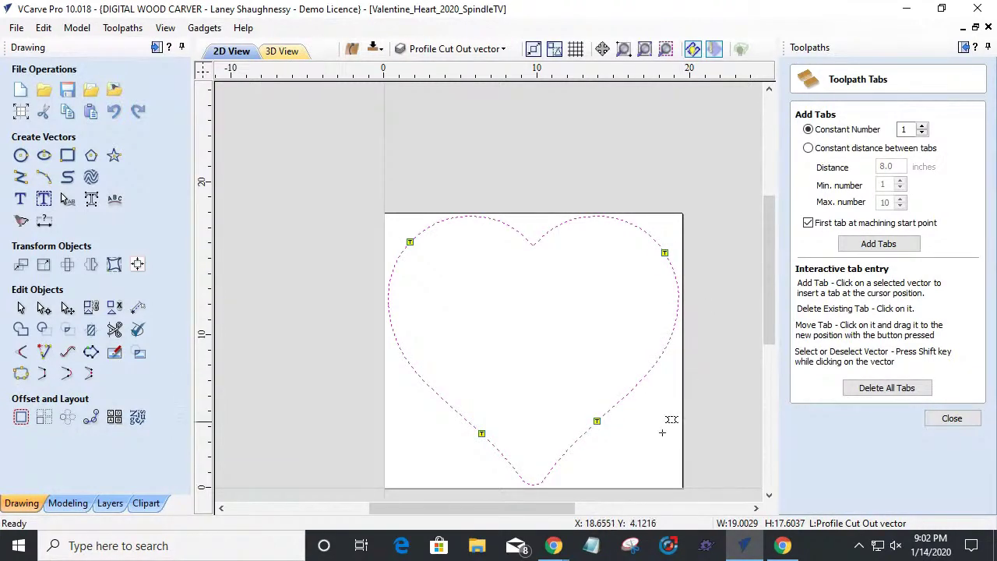
{"action": "left_click", "coordinate": [941, 424]}
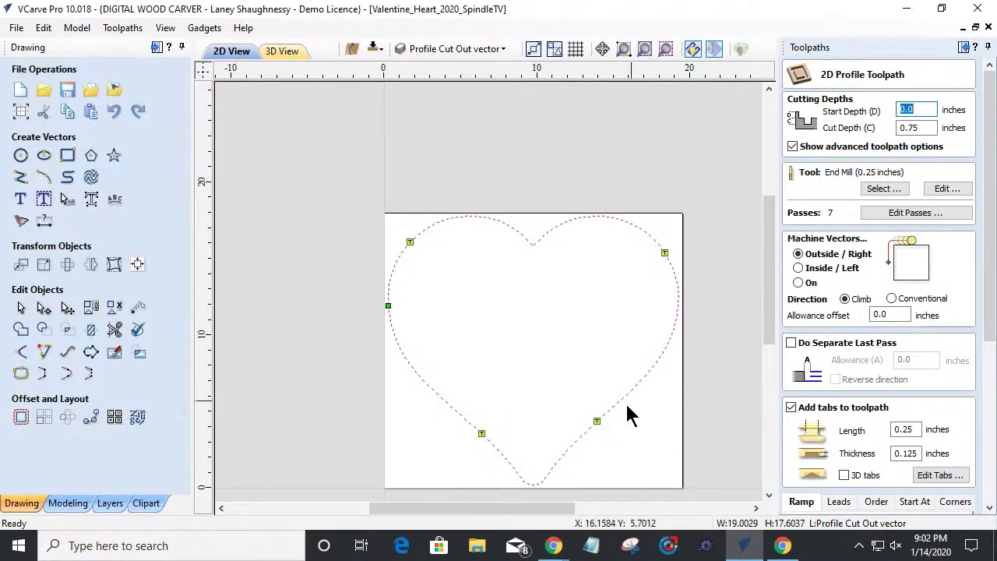
Step: Calculate the heart's profile toolpath under the name Final Cutout_.25EM and preview its cut
{"action": "scroll", "coordinate": [556, 347], "scroll_direction": "down", "scroll_amount": 2}
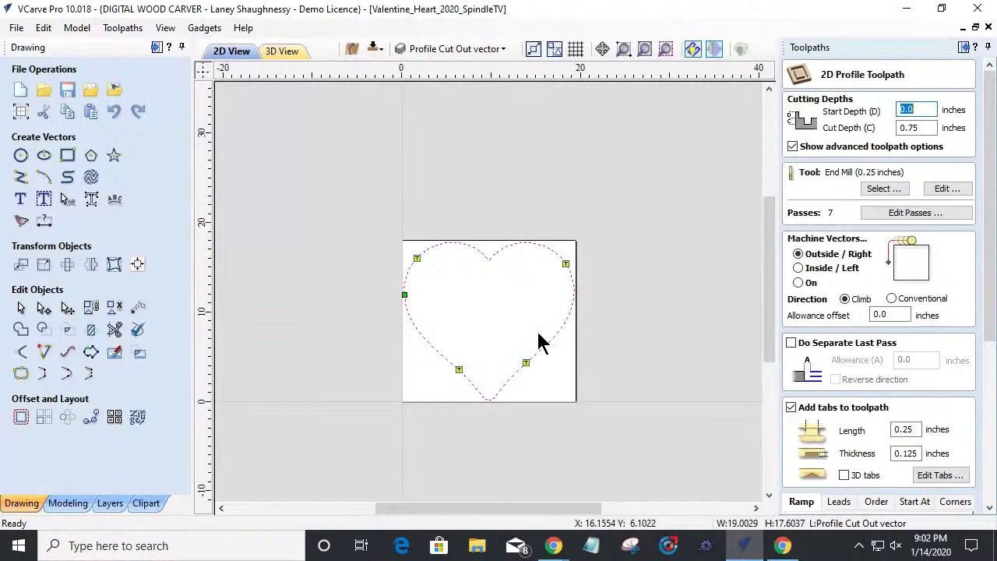
{"action": "scroll", "coordinate": [483, 354], "scroll_direction": "up", "scroll_amount": 2}
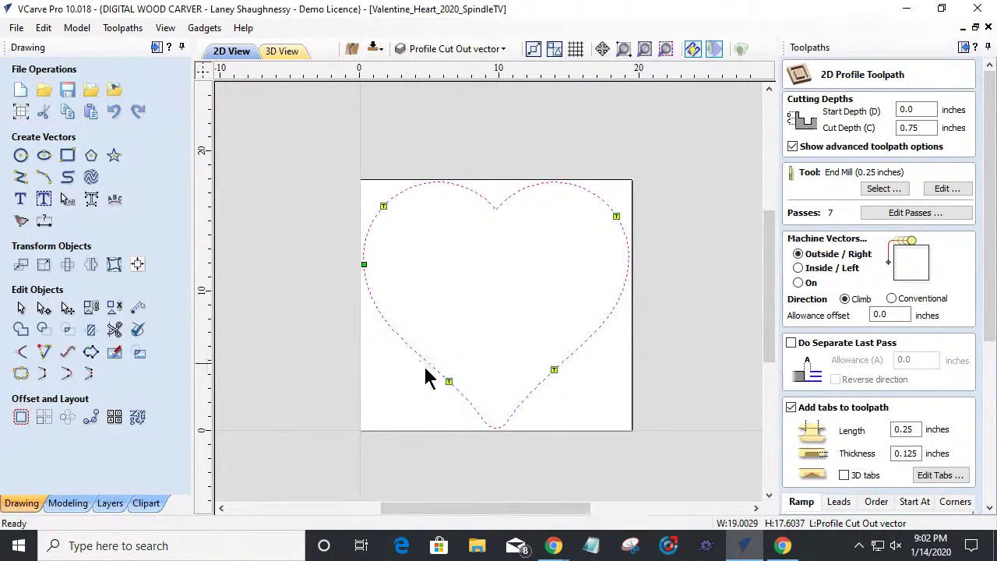
{"action": "left_click", "coordinate": [449, 380]}
{"action": "scroll", "coordinate": [437, 293], "scroll_direction": "down", "scroll_amount": 1}
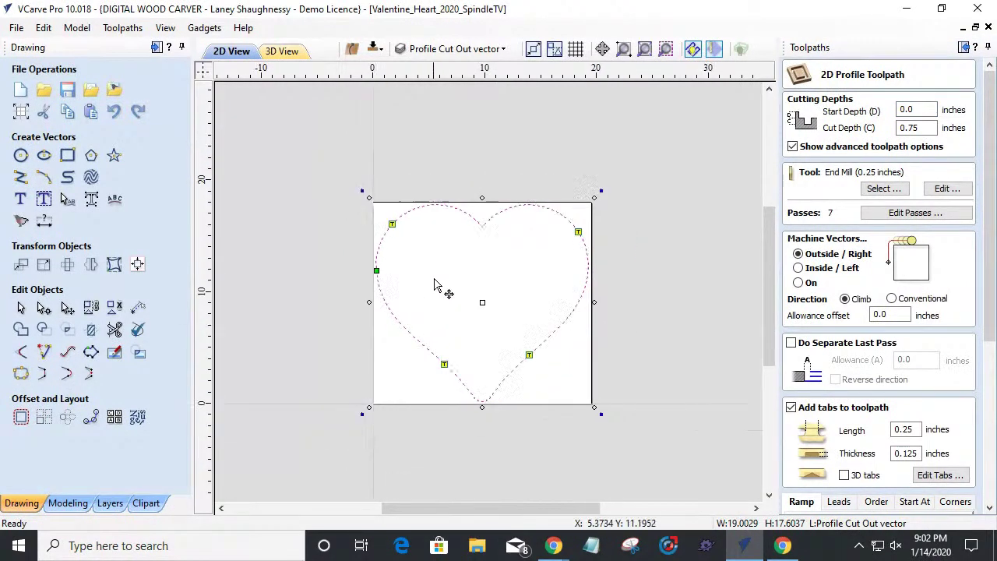
{"action": "left_click_drag", "start_coordinate": [985, 342], "coordinate": [973, 510]}
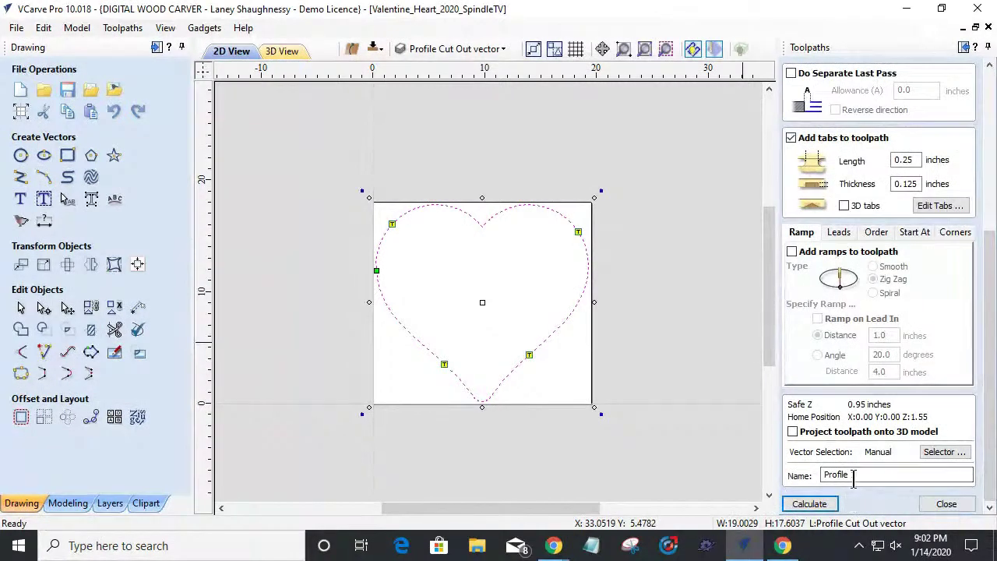
{"action": "left_click_drag", "start_coordinate": [912, 474], "coordinate": [746, 479]}
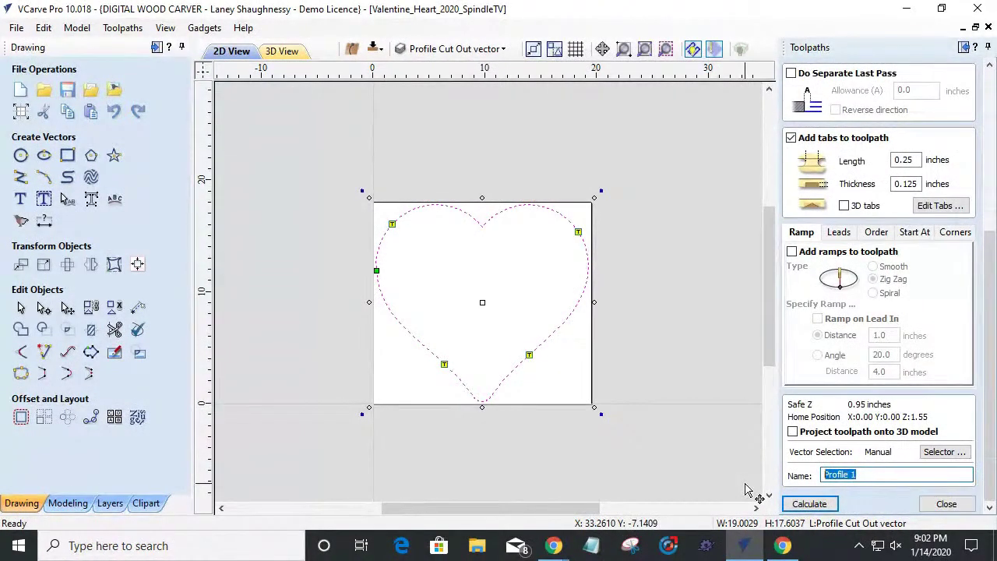
{"action": "type", "text": "Final Cutout_.2"}
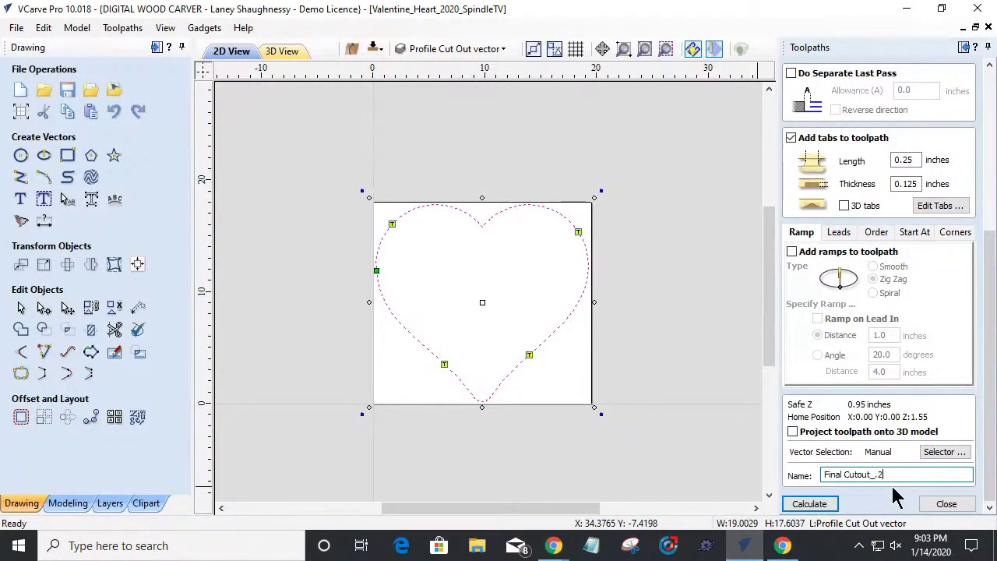
{"action": "type", "text": "EM"}
{"action": "left_click", "coordinate": [810, 507]}
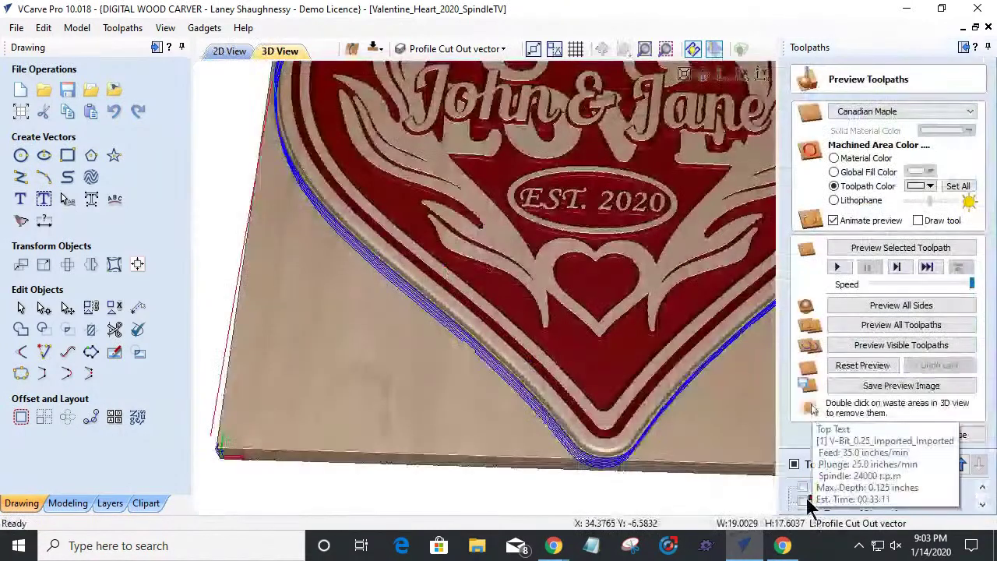
{"action": "left_click", "coordinate": [868, 250]}
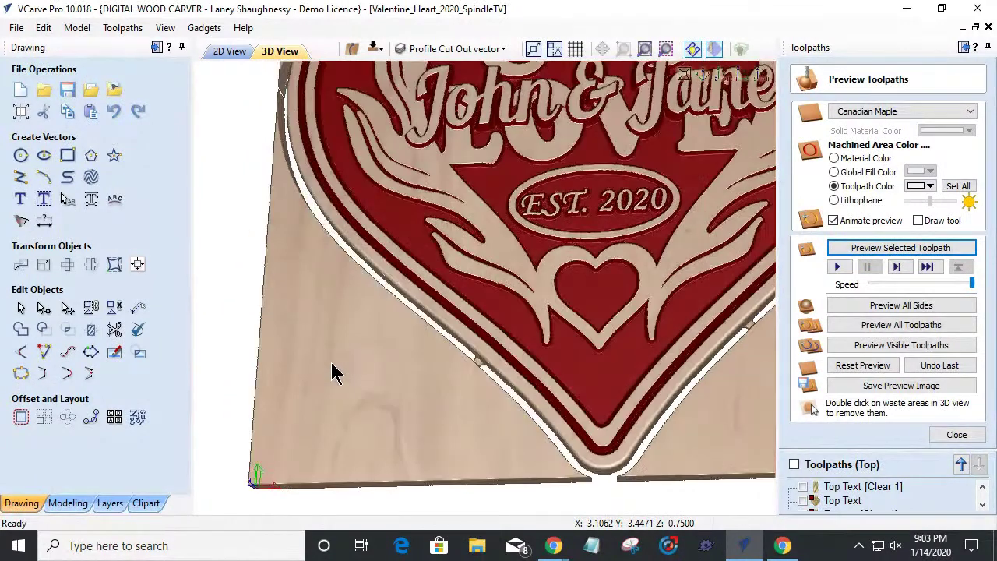
Step: Turn off the tabs in the Final Cutout_.25EM toolpath, then recalculate and preview it again
{"action": "scroll", "coordinate": [876, 503], "scroll_direction": "down", "scroll_amount": 3}
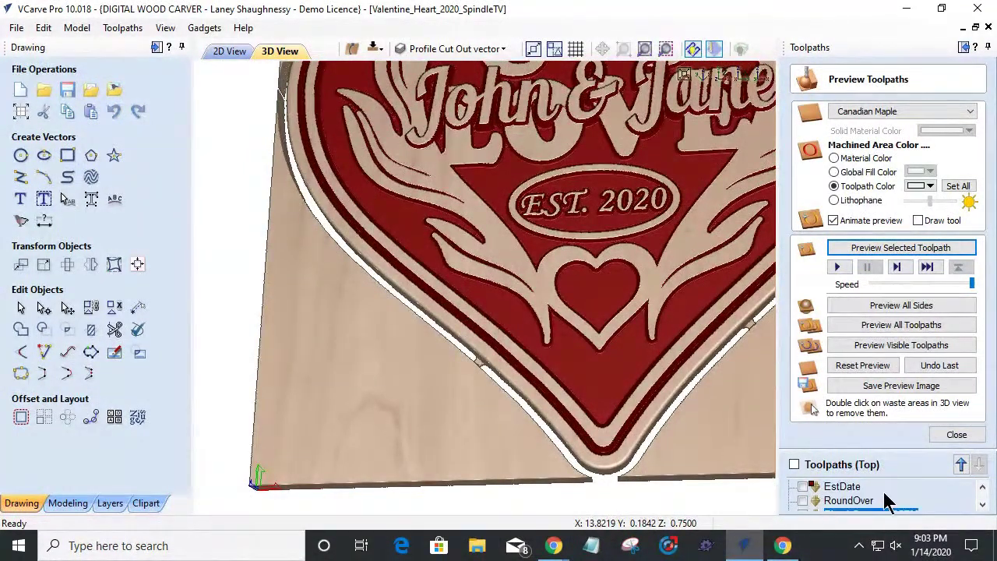
{"action": "double_click", "coordinate": [834, 499]}
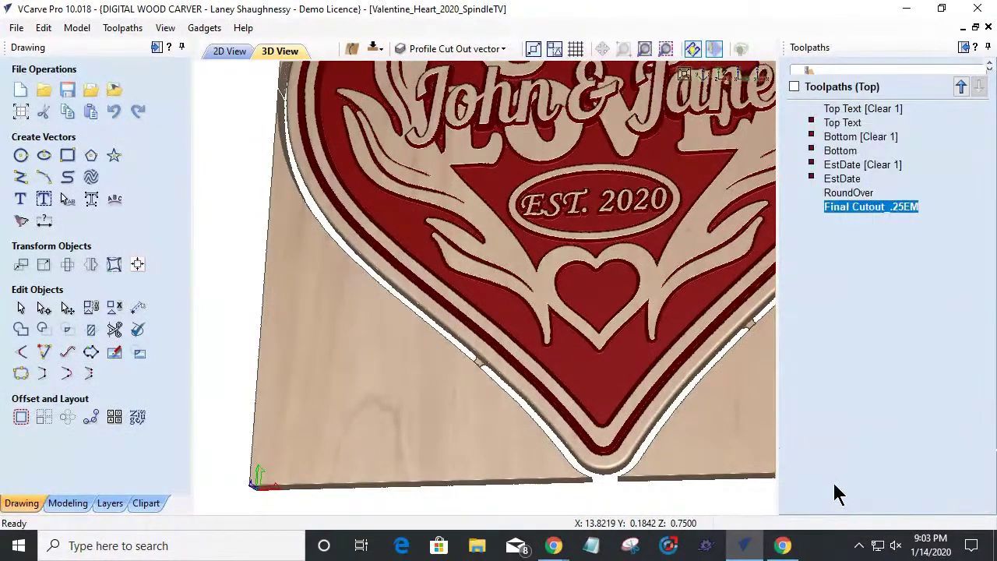
{"action": "left_click", "coordinate": [792, 407]}
{"action": "left_click_drag", "start_coordinate": [990, 340], "coordinate": [979, 527]}
{"action": "left_click", "coordinate": [826, 509]}
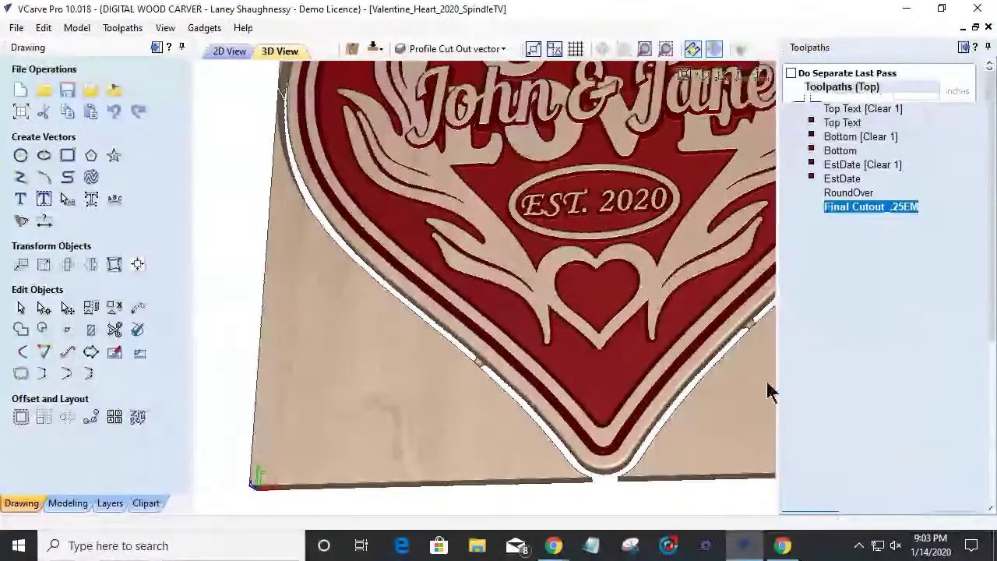
{"action": "left_click", "coordinate": [880, 248]}
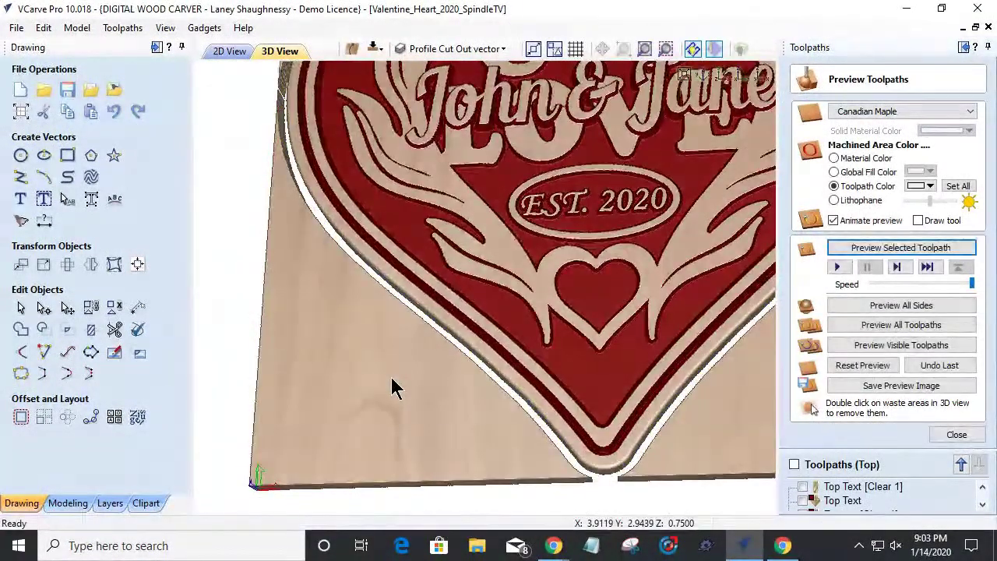
Step: Remove all the waste pieces around the heart from the 3D preview
{"action": "left_click_drag", "start_coordinate": [392, 388], "coordinate": [317, 336]}
{"action": "scroll", "coordinate": [317, 336], "scroll_direction": "down", "scroll_amount": 5}
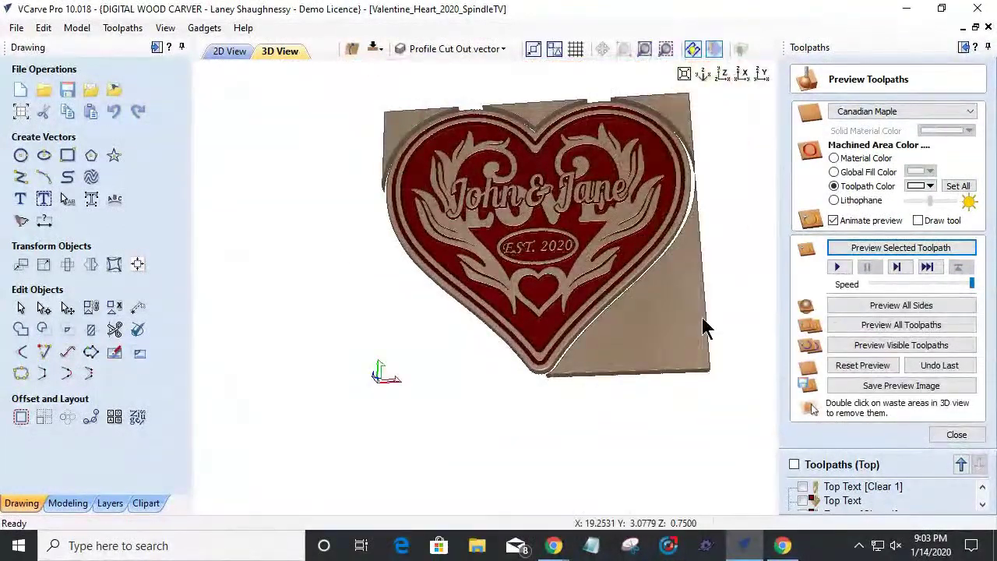
{"action": "double_click", "coordinate": [674, 338]}
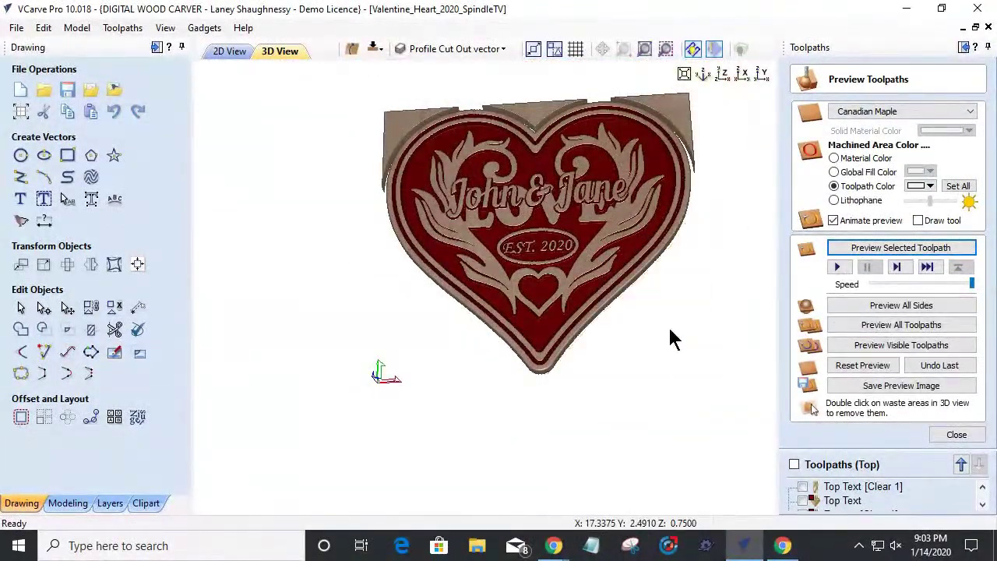
{"action": "double_click", "coordinate": [680, 115]}
{"action": "double_click", "coordinate": [550, 113]}
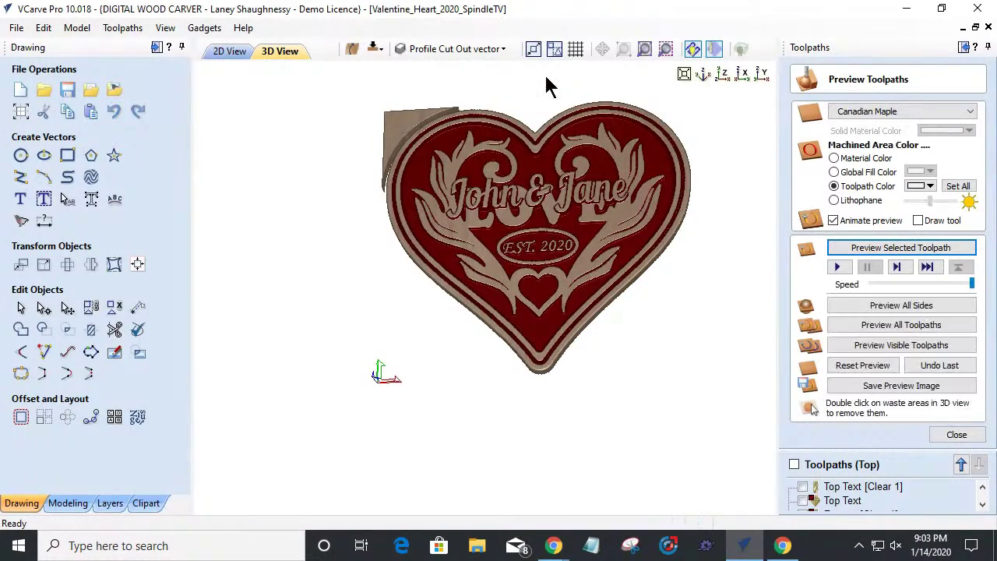
{"action": "double_click", "coordinate": [396, 130]}
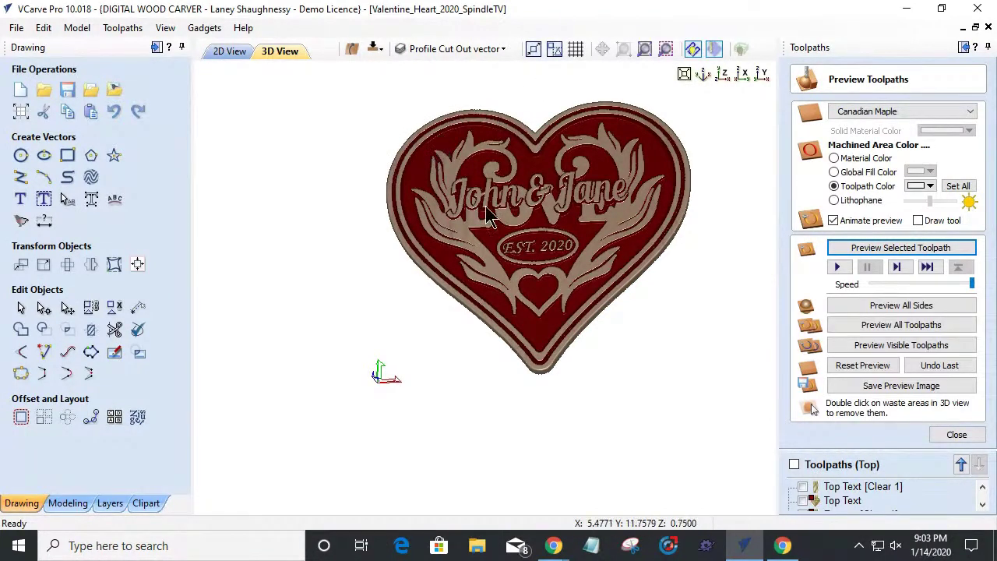
Step: Examine the finished heart sign in the 3D preview up close and from several angles
{"action": "scroll", "coordinate": [553, 175], "scroll_direction": "up", "scroll_amount": 3}
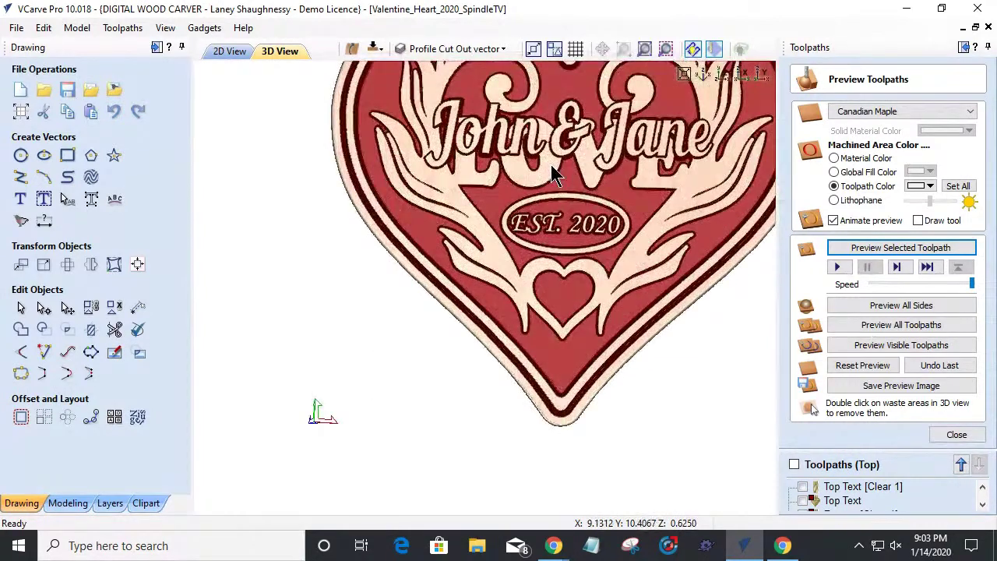
{"action": "scroll", "coordinate": [410, 405], "scroll_direction": "up", "scroll_amount": 2}
{"action": "scroll", "coordinate": [401, 434], "scroll_direction": "down", "scroll_amount": 3}
{"action": "scroll", "coordinate": [410, 413], "scroll_direction": "down", "scroll_amount": 5}
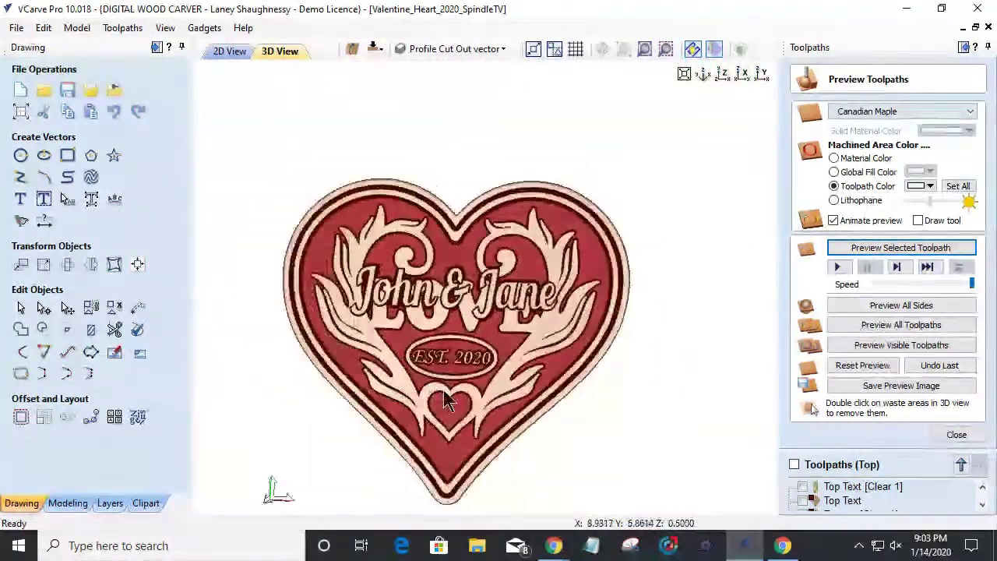
{"action": "left_click_drag", "start_coordinate": [411, 413], "coordinate": [446, 355]}
{"action": "scroll", "coordinate": [446, 358], "scroll_direction": "up", "scroll_amount": 3}
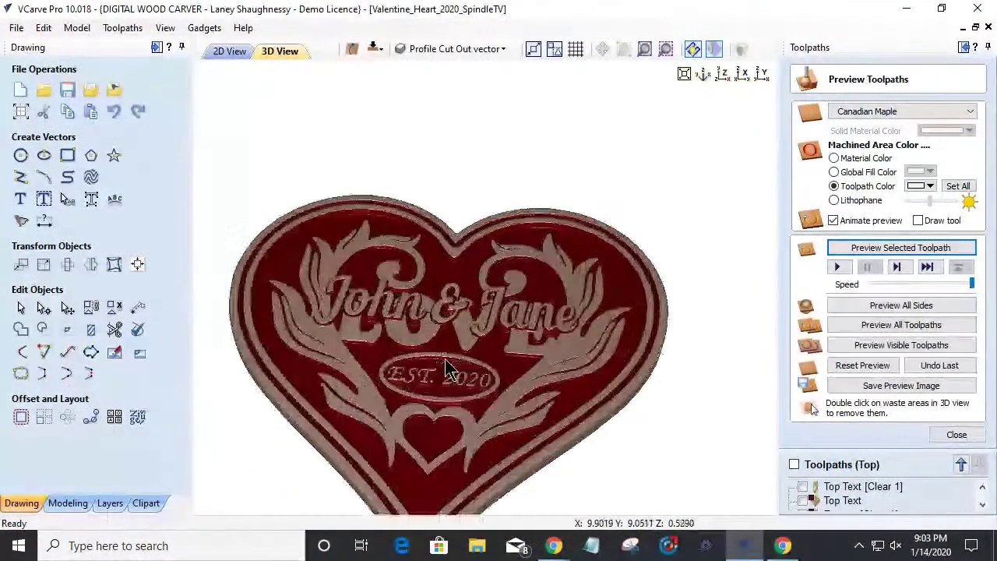
{"action": "scroll", "coordinate": [670, 354], "scroll_direction": "up", "scroll_amount": 3}
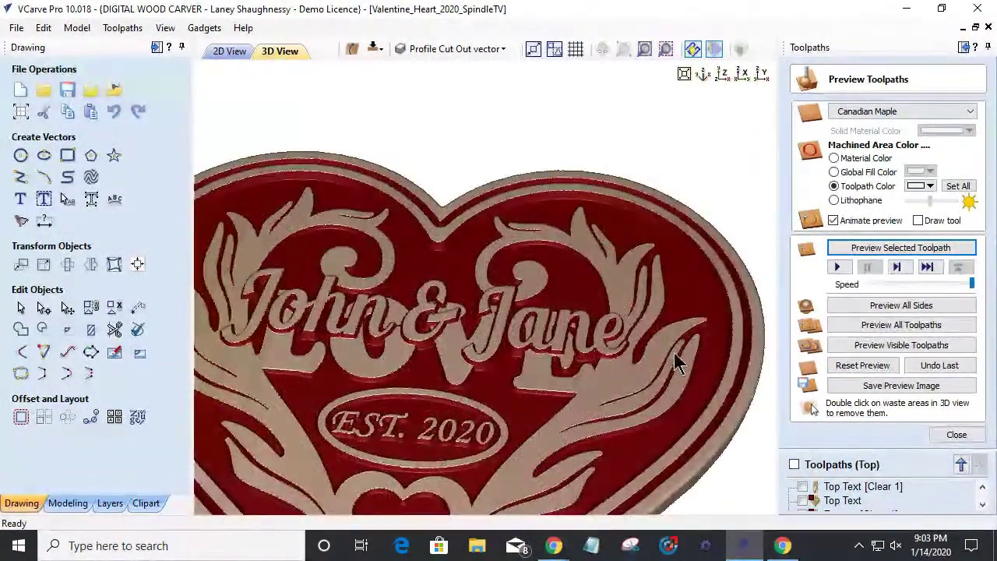
{"action": "scroll", "coordinate": [481, 343], "scroll_direction": "down", "scroll_amount": 3}
{"action": "scroll", "coordinate": [475, 363], "scroll_direction": "down", "scroll_amount": 2}
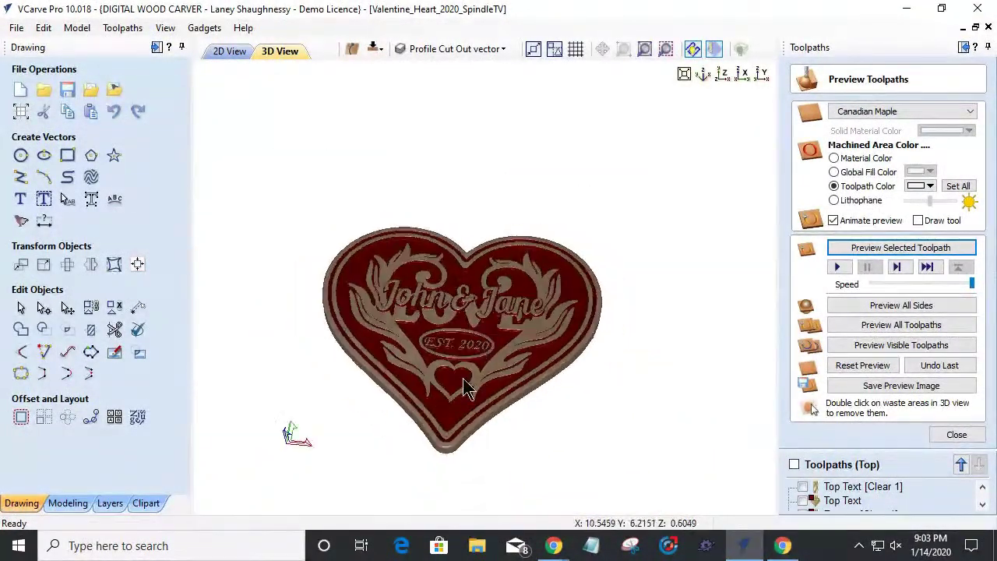
{"action": "left_click_drag", "start_coordinate": [420, 393], "coordinate": [440, 448]}
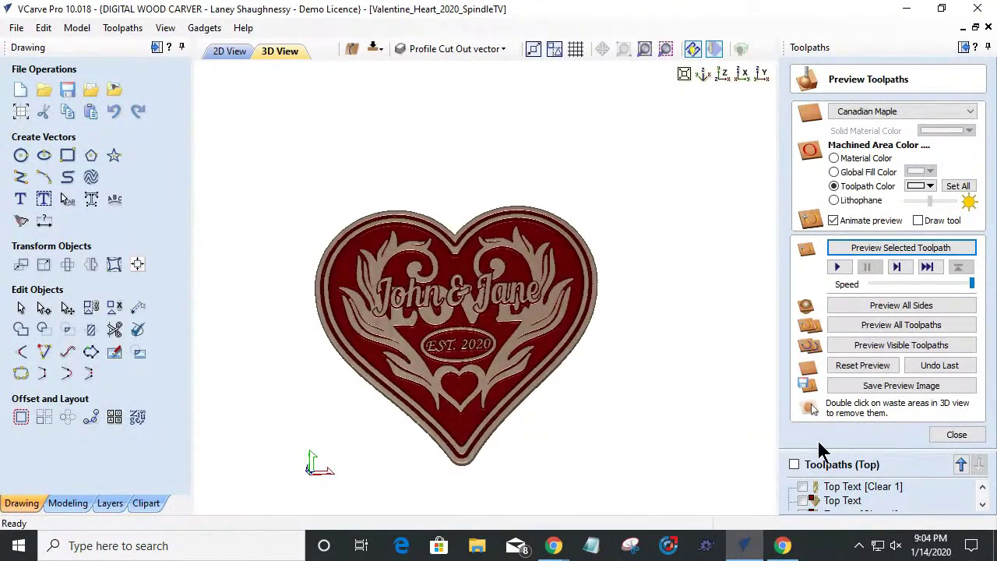
Step: Draw a 0.25-inch diameter circle in the 2D view near the material's upper-left corner, at about X 0.84, Y 17.12
{"action": "left_click", "coordinate": [957, 435]}
{"action": "left_click", "coordinate": [229, 51]}
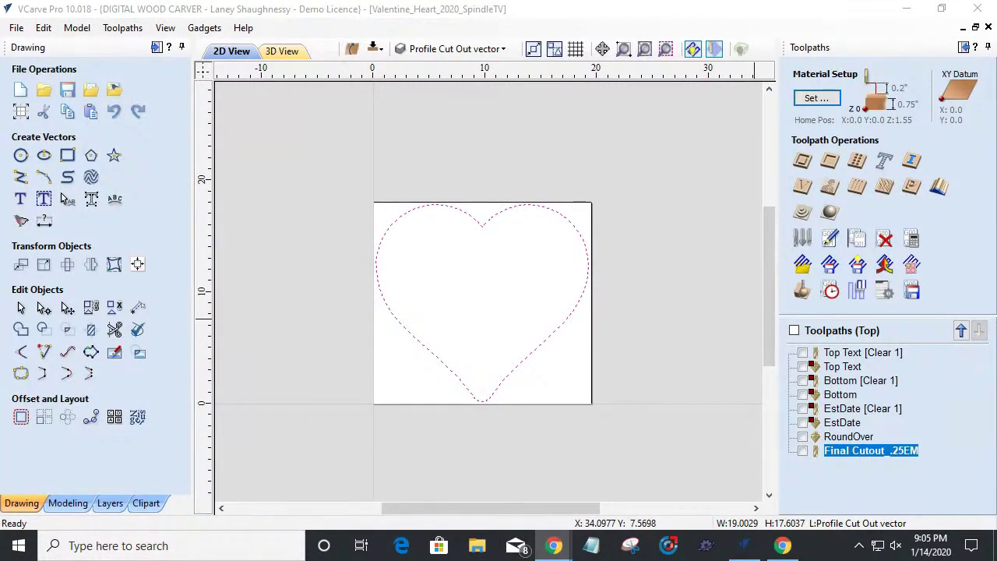
{"action": "left_click", "coordinate": [21, 156]}
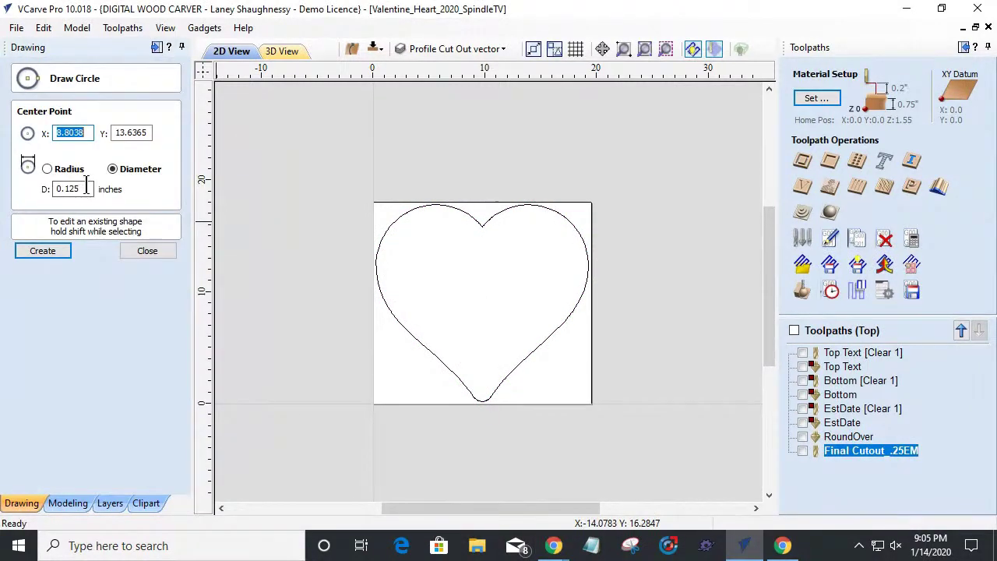
{"action": "type", "text": ".25"}
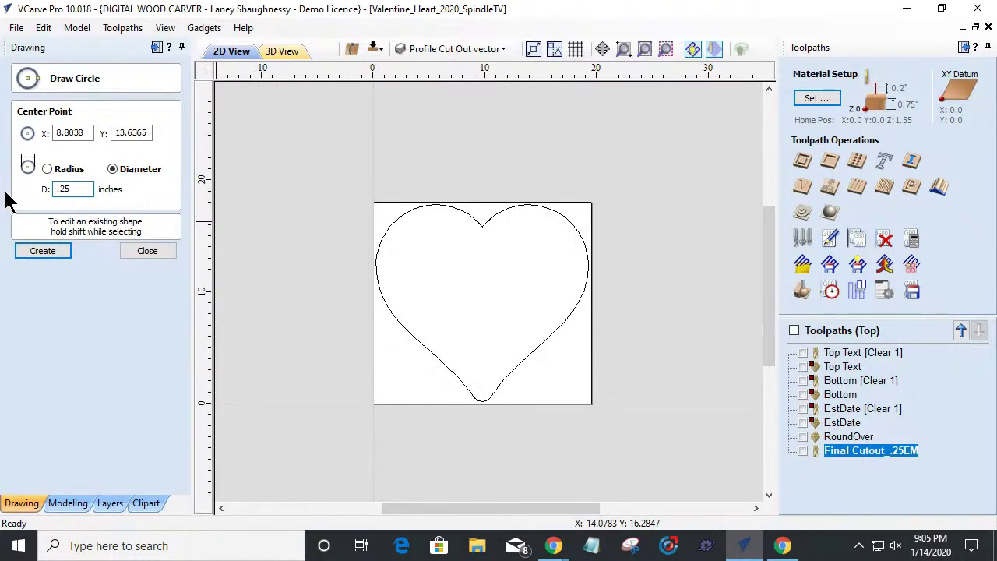
{"action": "scroll", "coordinate": [342, 212], "scroll_direction": "up", "scroll_amount": 2}
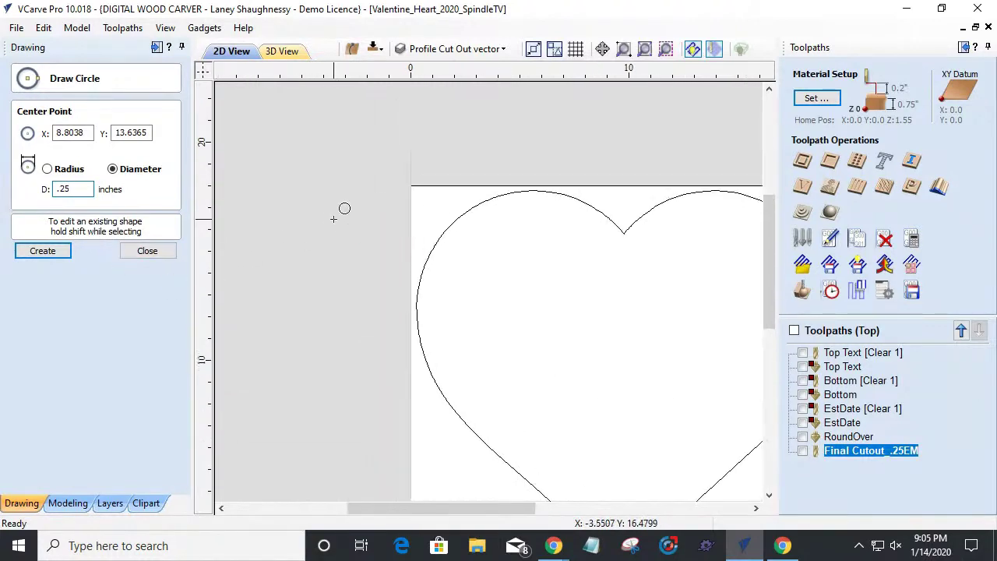
{"action": "left_click", "coordinate": [428, 205]}
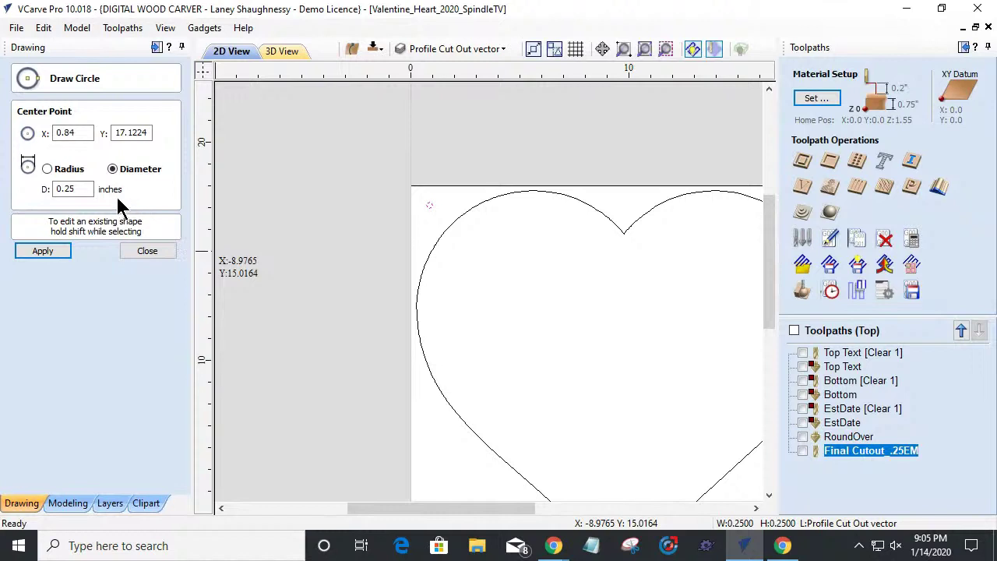
Step: Draw a second 0.25-inch diameter circle near the material's lower-right corner, at about X 18.24, Y 0.86
{"action": "scroll", "coordinate": [319, 205], "scroll_direction": "down", "scroll_amount": 3}
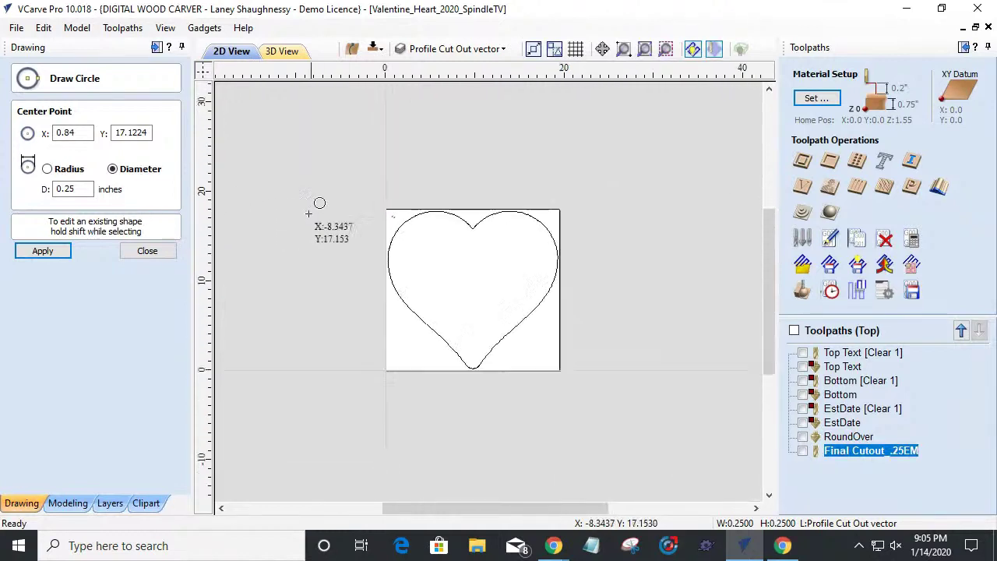
{"action": "left_click", "coordinate": [548, 363]}
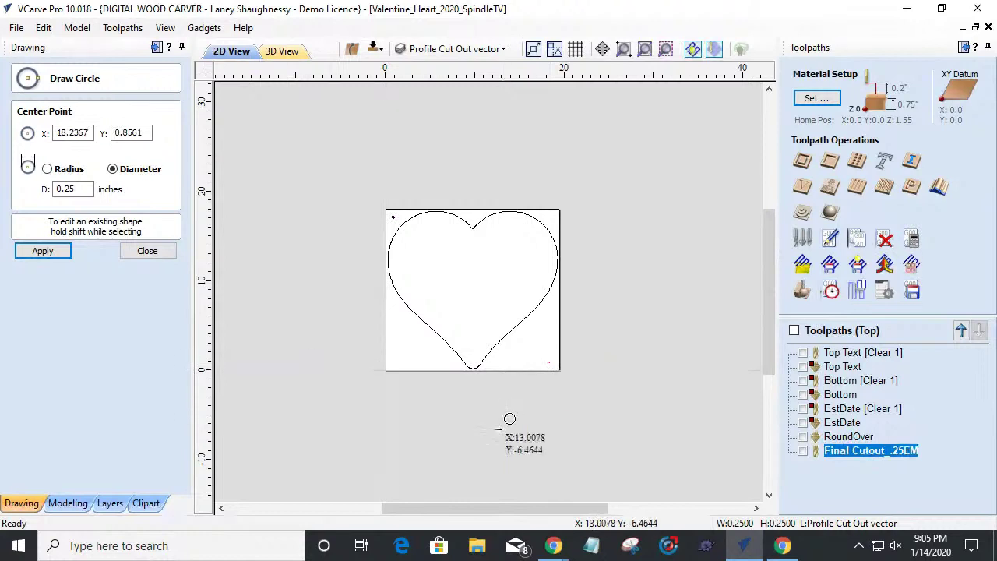
{"action": "left_click", "coordinate": [148, 251]}
Step: Copy both small corner circles and the heart outline to the other side of the material
{"action": "scroll", "coordinate": [503, 316], "scroll_direction": "up", "scroll_amount": 3}
{"action": "scroll", "coordinate": [502, 316], "scroll_direction": "down", "scroll_amount": 2}
{"action": "scroll", "coordinate": [503, 315], "scroll_direction": "up", "scroll_amount": 1}
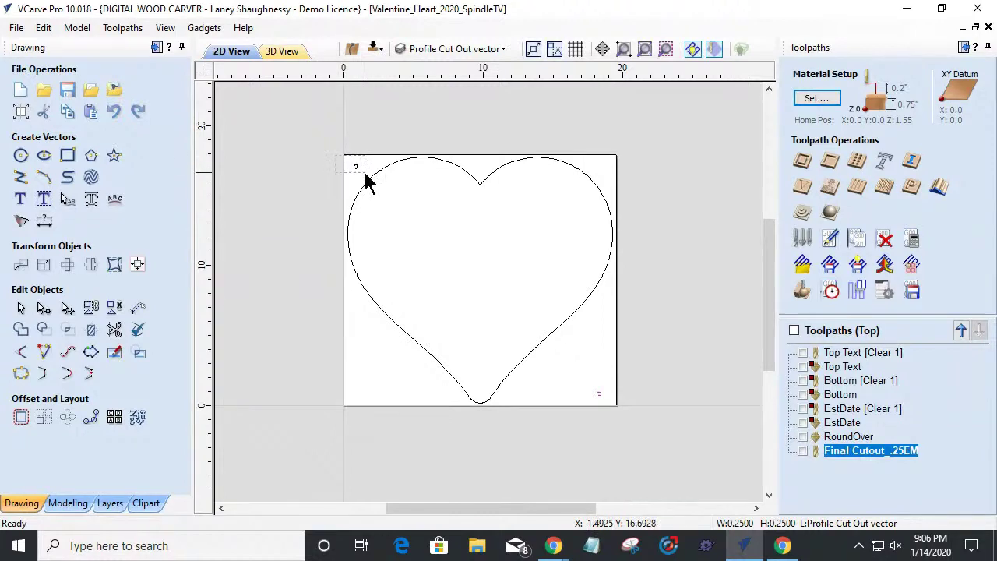
{"action": "left_click", "coordinate": [597, 392], "text": "shift"}
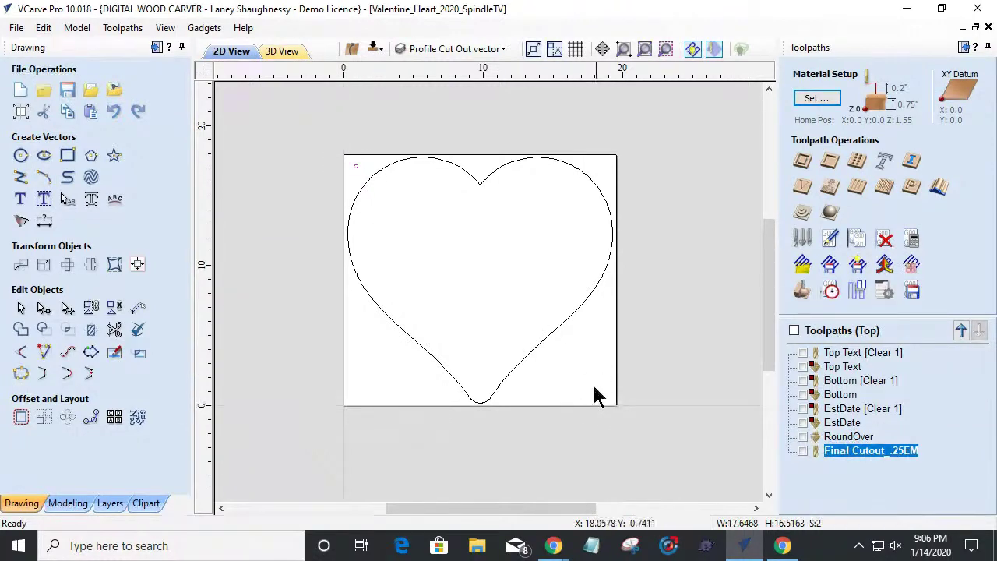
{"action": "left_click", "coordinate": [577, 315], "text": "shift"}
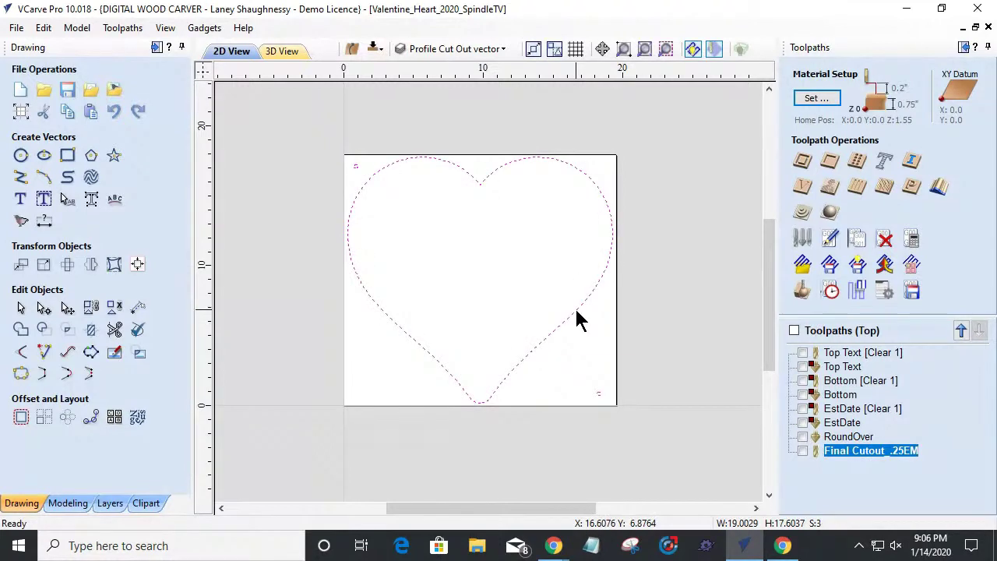
{"action": "right_click", "coordinate": [577, 319]}
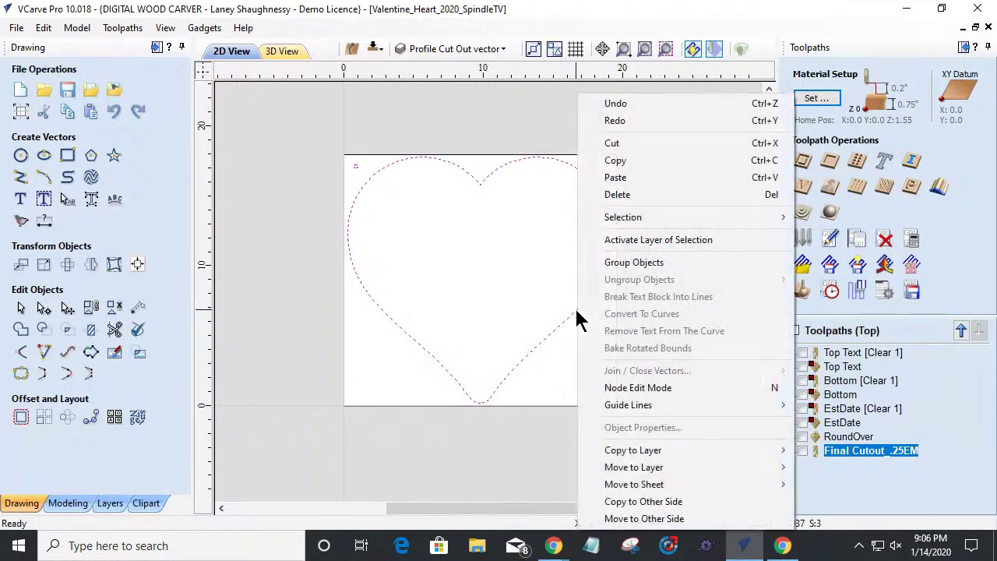
{"action": "left_click", "coordinate": [657, 504]}
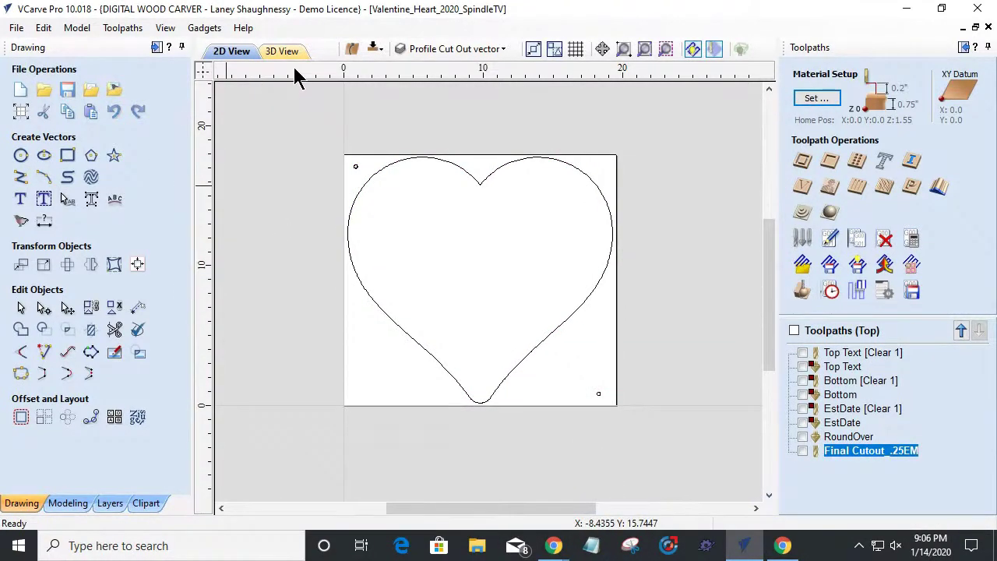
Step: Switch the job to its bottom side with the empty bottom toolpath list shown
{"action": "left_click", "coordinate": [376, 53]}
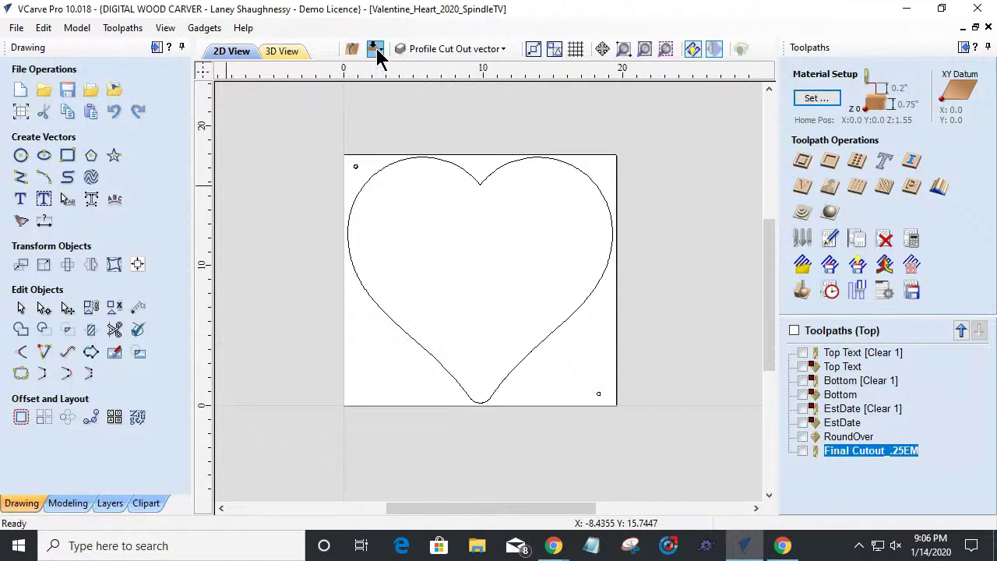
{"action": "left_click", "coordinate": [988, 48]}
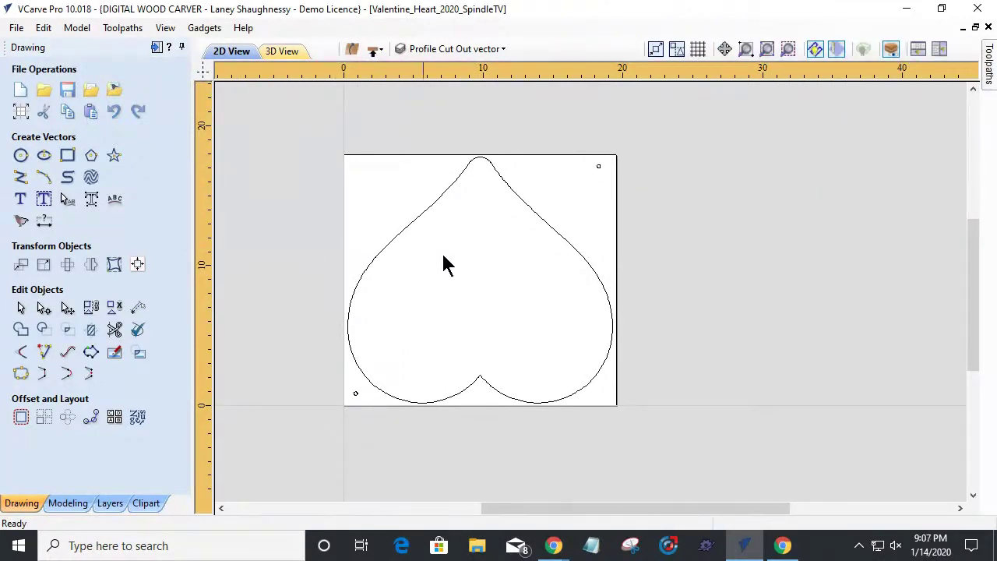
{"action": "scroll", "coordinate": [286, 193], "scroll_direction": "up", "scroll_amount": 1}
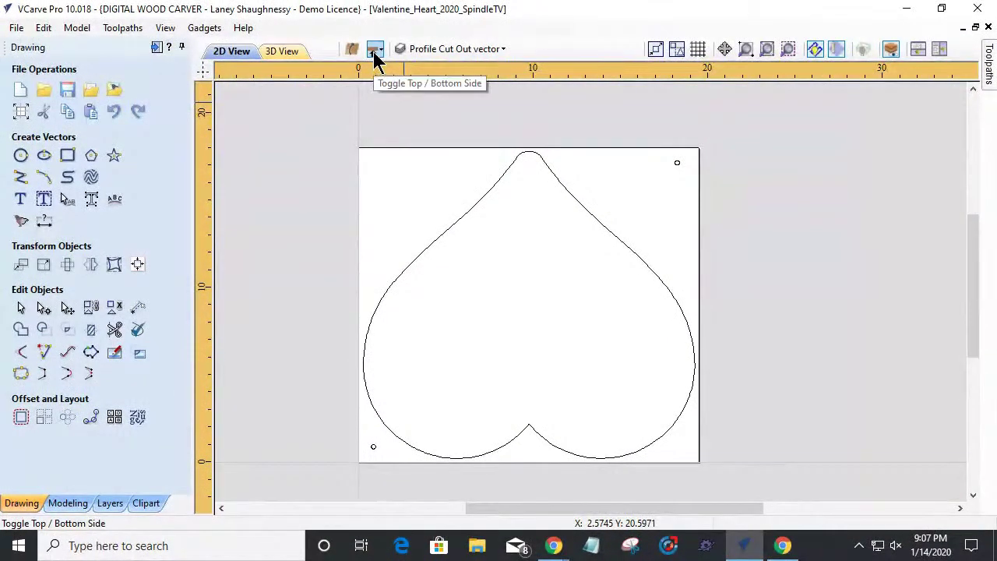
{"action": "left_click", "coordinate": [156, 47]}
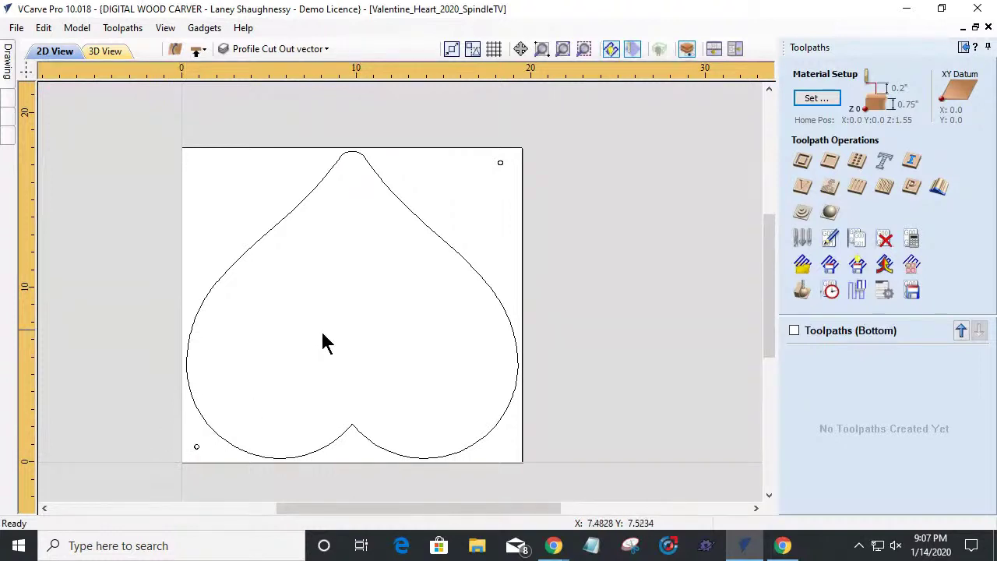
Step: Create text on the bottom side with "You are my" on the first line and "EVERYTHING" on the second
{"action": "mouse_move", "coordinate": [11, 67]}
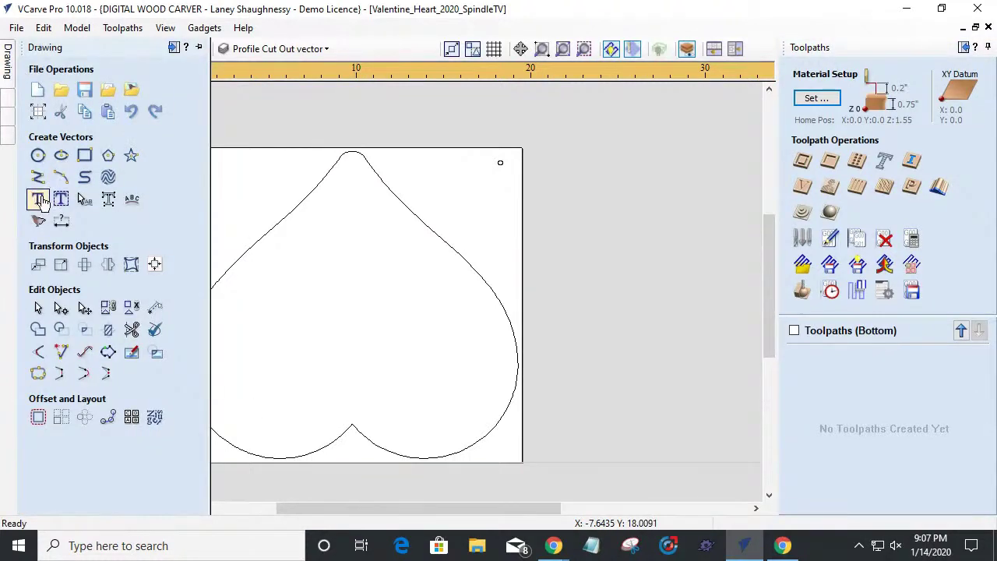
{"action": "left_click", "coordinate": [38, 204]}
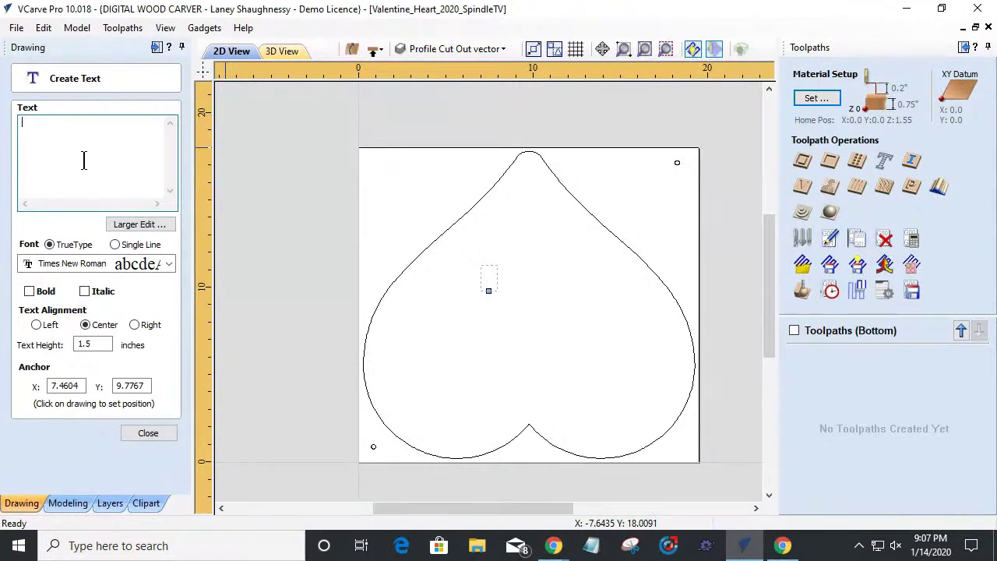
{"action": "type", "text": "You "}
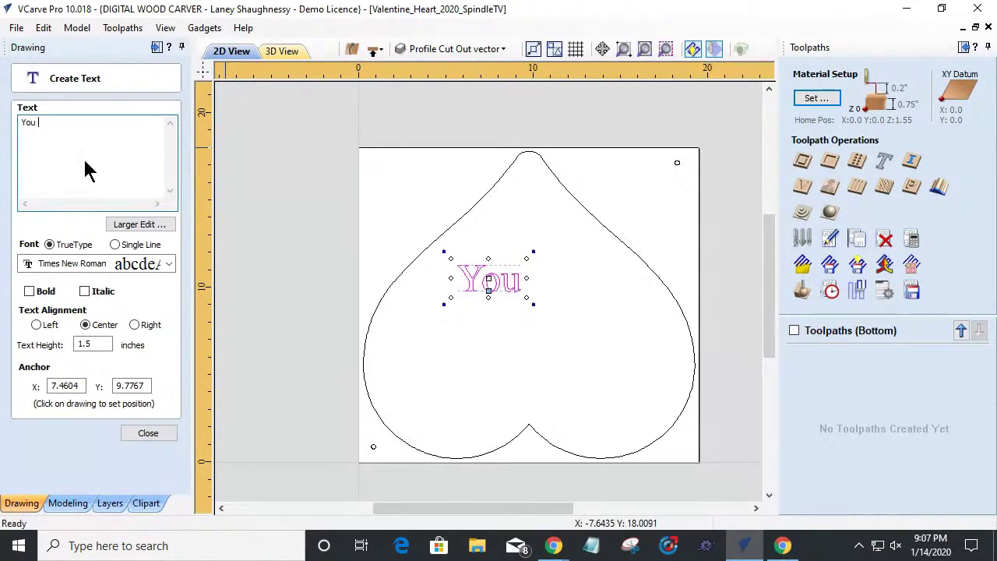
{"action": "type", "text": "are my "}
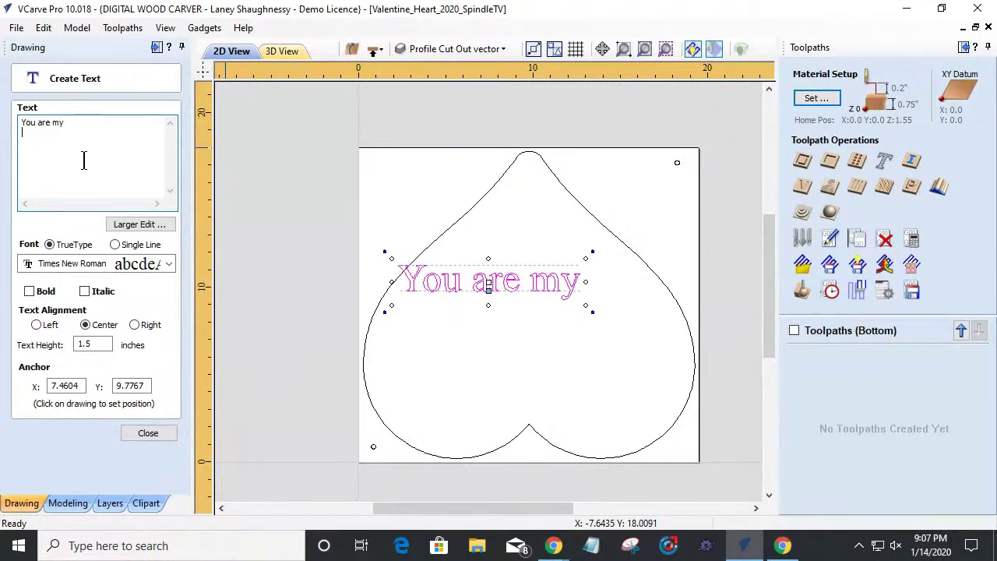
{"action": "type", "text": "EVERYTHING"}
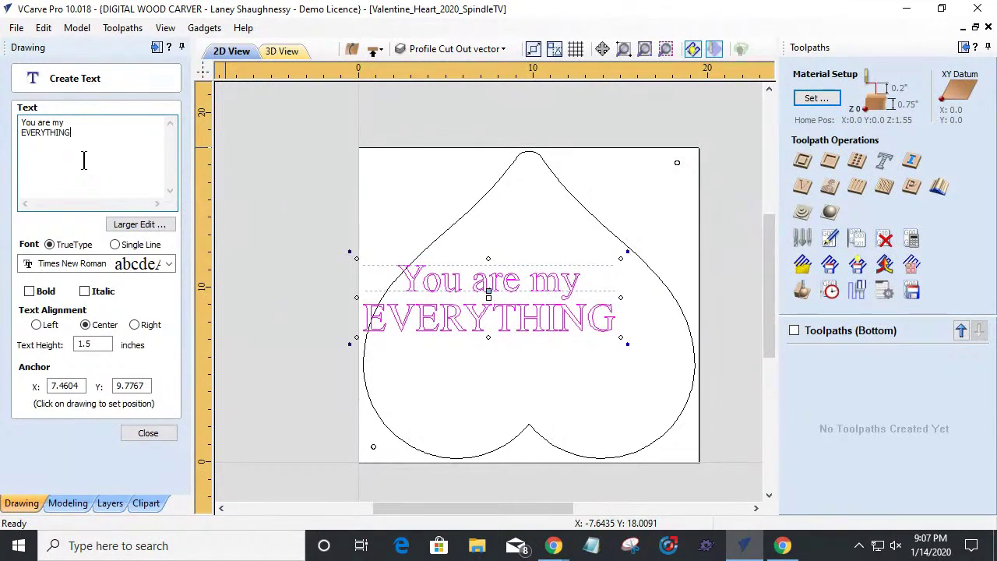
{"action": "left_click", "coordinate": [141, 432]}
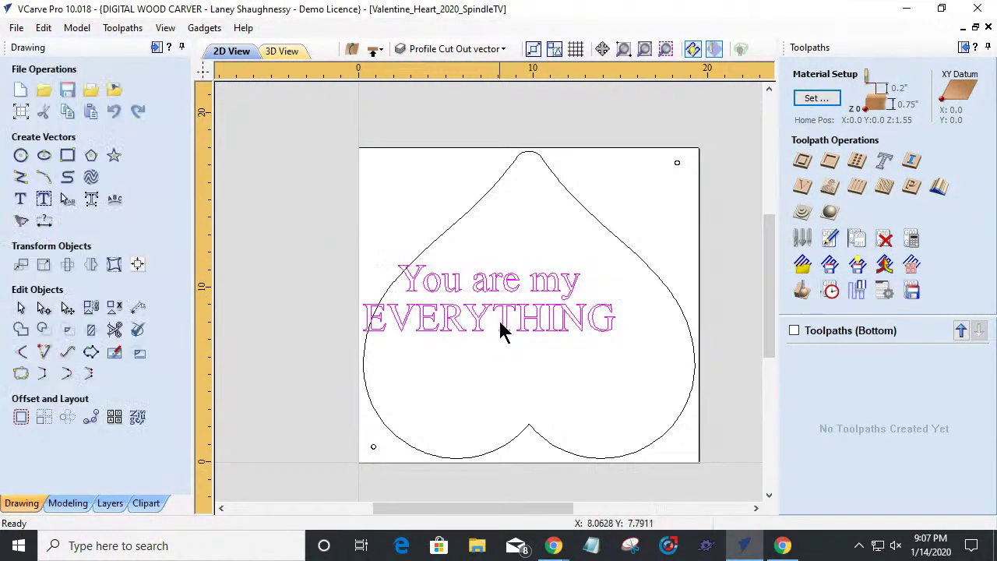
Step: Rotate the text 180 degrees into the wide part of the inverted heart and center it horizontally on the material
{"action": "left_click_drag", "start_coordinate": [504, 315], "coordinate": [543, 343]}
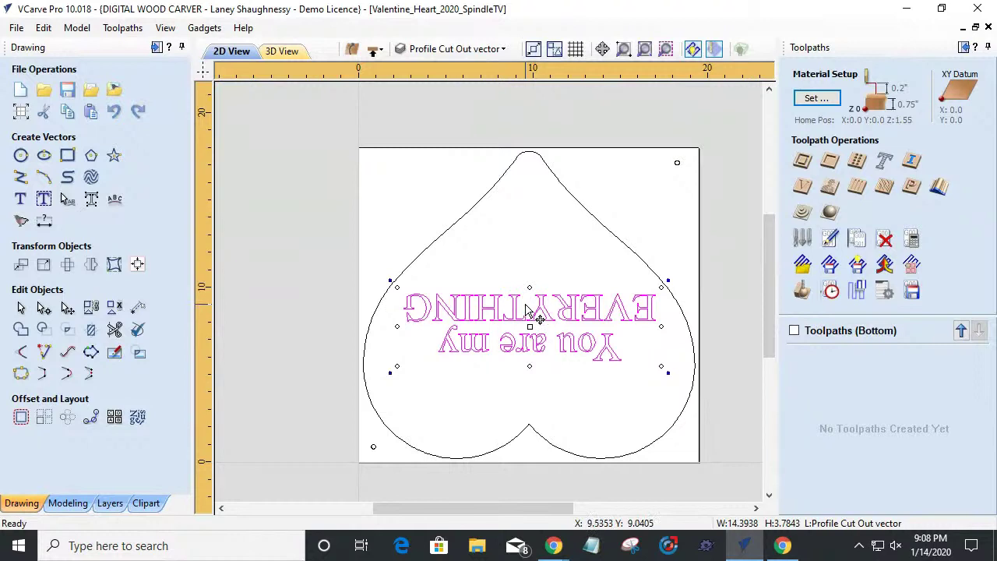
{"action": "left_click_drag", "start_coordinate": [539, 304], "coordinate": [536, 319]}
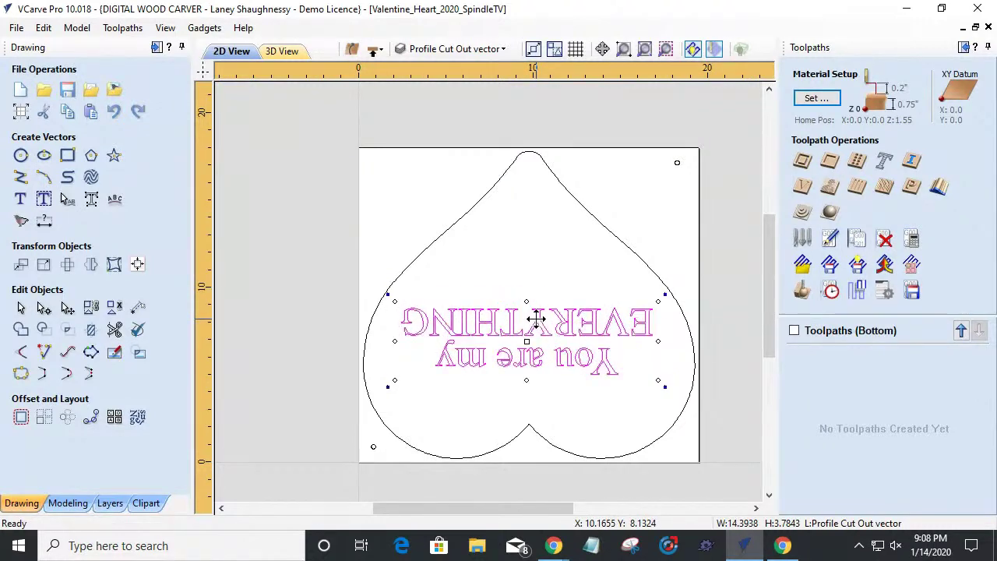
{"action": "left_click", "coordinate": [137, 264]}
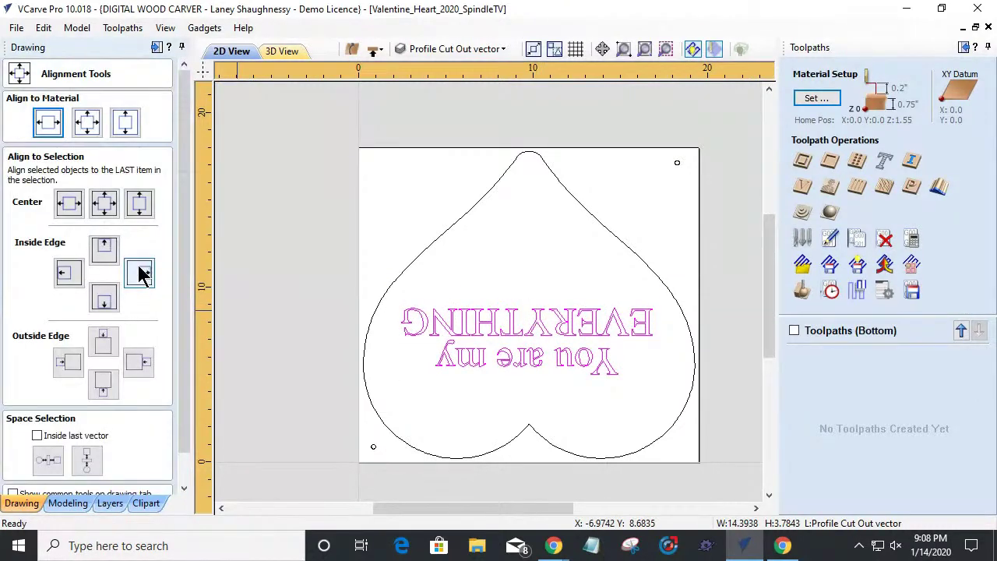
{"action": "left_click", "coordinate": [48, 121]}
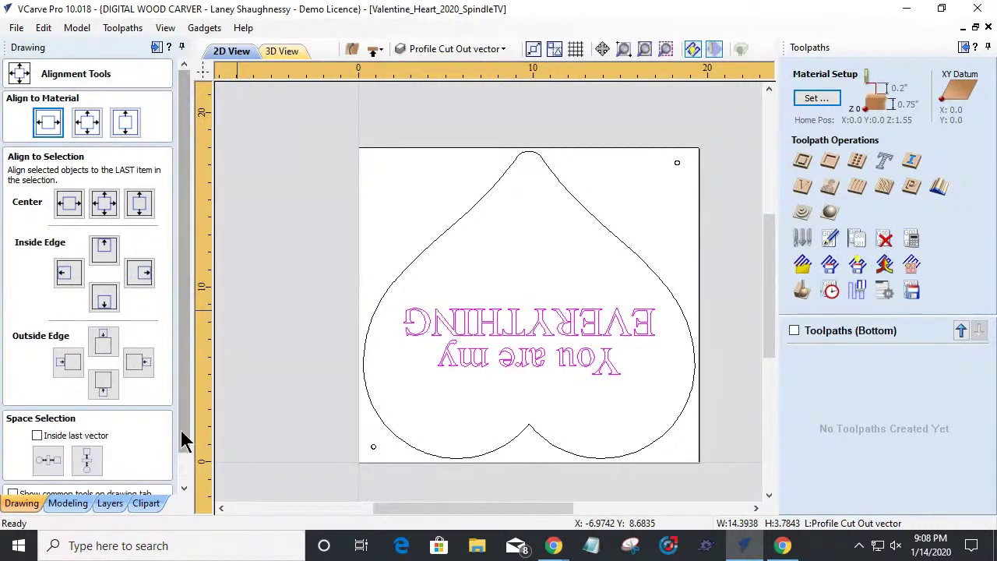
{"action": "scroll", "coordinate": [186, 440], "scroll_direction": "down", "scroll_amount": 2}
{"action": "left_click", "coordinate": [138, 486]}
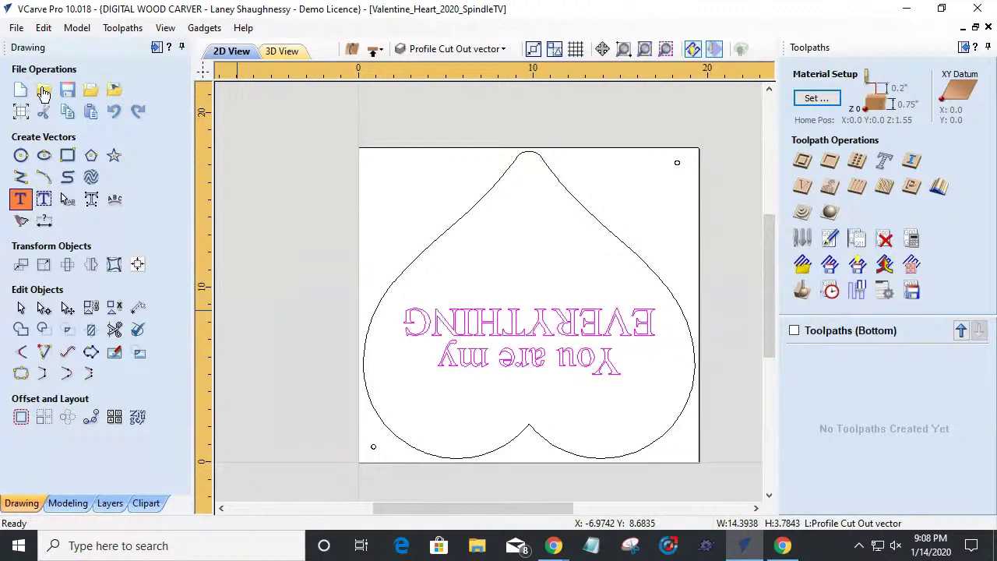
Step: Reopen the text for editing and try the Blenda Script and Marketing Script fonts on it
{"action": "left_click", "coordinate": [44, 200]}
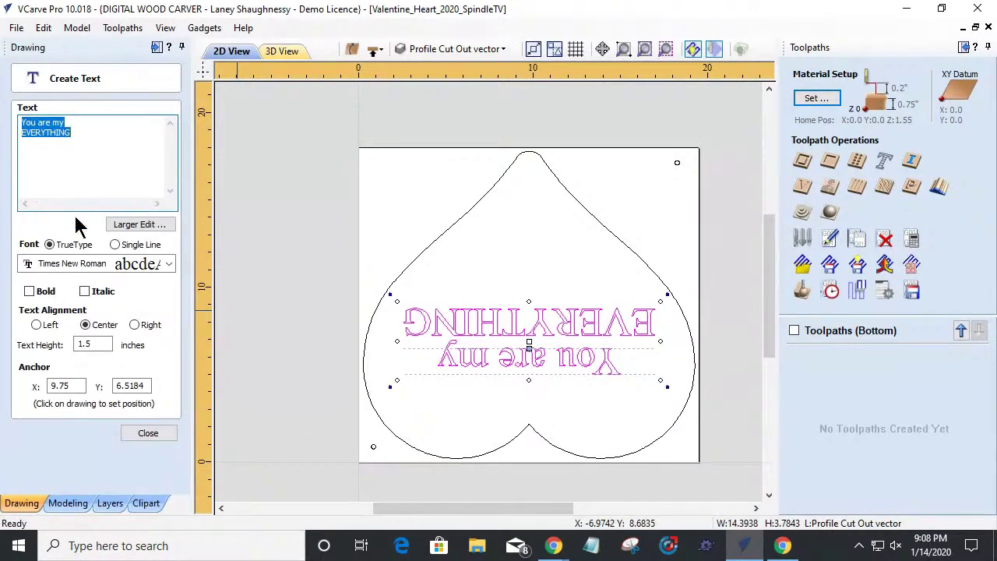
{"action": "left_click", "coordinate": [121, 264]}
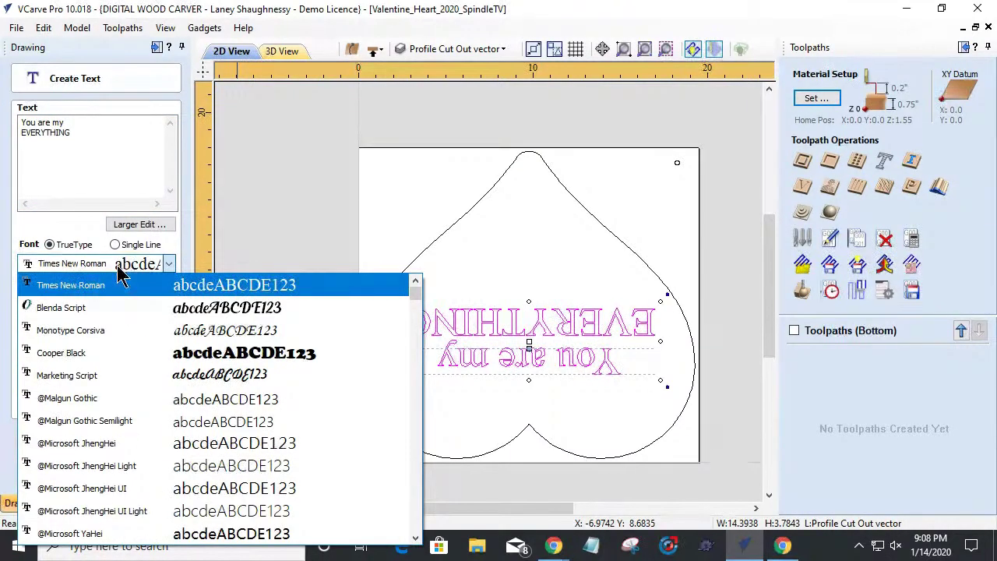
{"action": "left_click", "coordinate": [104, 308]}
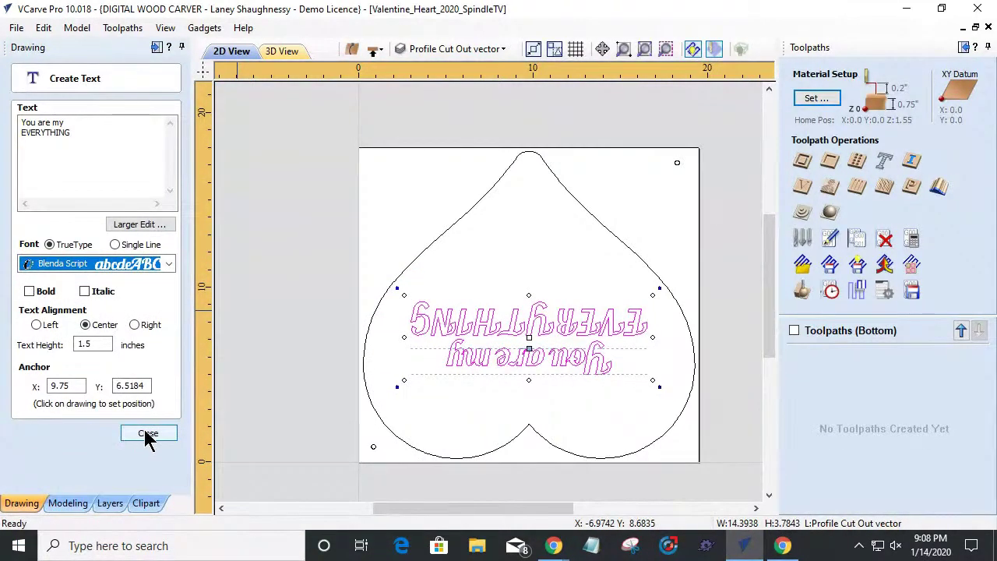
{"action": "left_click", "coordinate": [145, 263]}
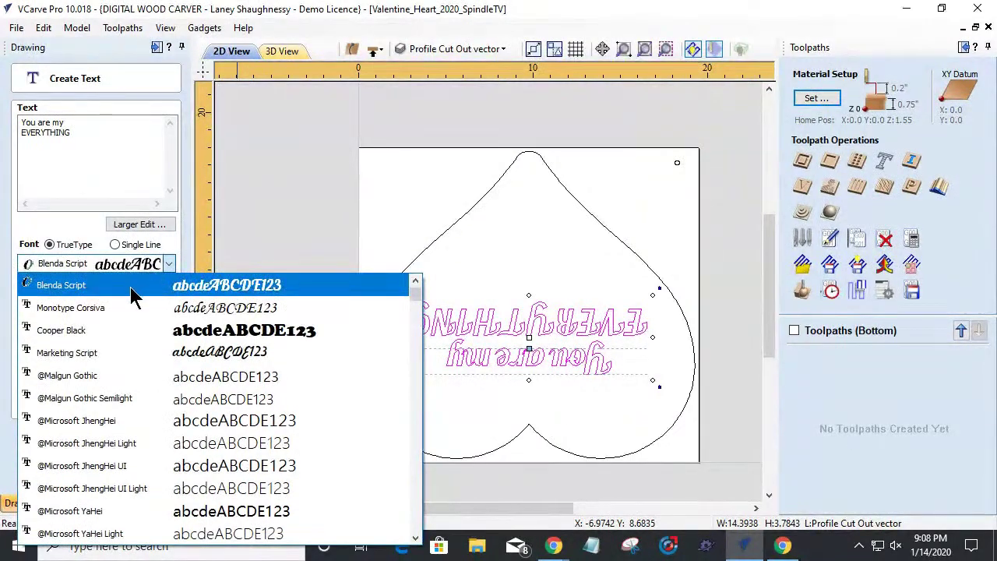
{"action": "left_click", "coordinate": [115, 353]}
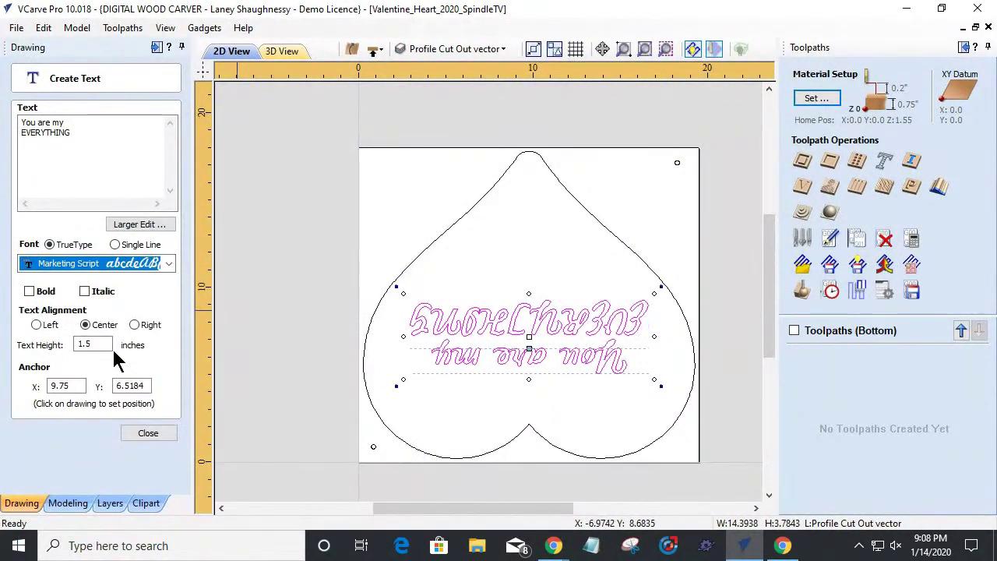
Step: Set the font of the "You are my EVERYTHING" text to Billy Scriptian
{"action": "left_click", "coordinate": [140, 263]}
{"action": "scroll", "coordinate": [136, 390], "scroll_direction": "down", "scroll_amount": 1}
{"action": "scroll", "coordinate": [137, 406], "scroll_direction": "down", "scroll_amount": 10}
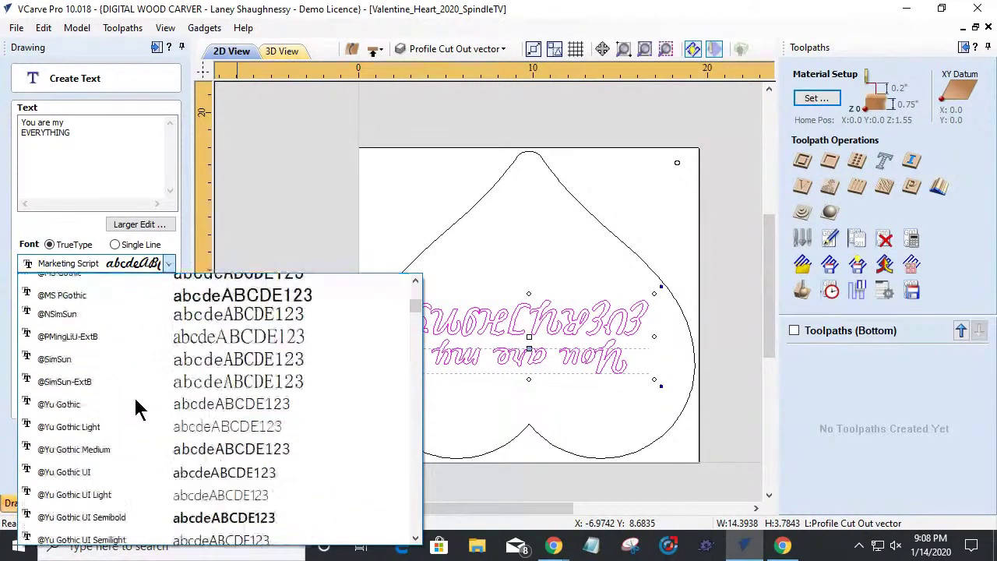
{"action": "scroll", "coordinate": [137, 408], "scroll_direction": "down", "scroll_amount": 5}
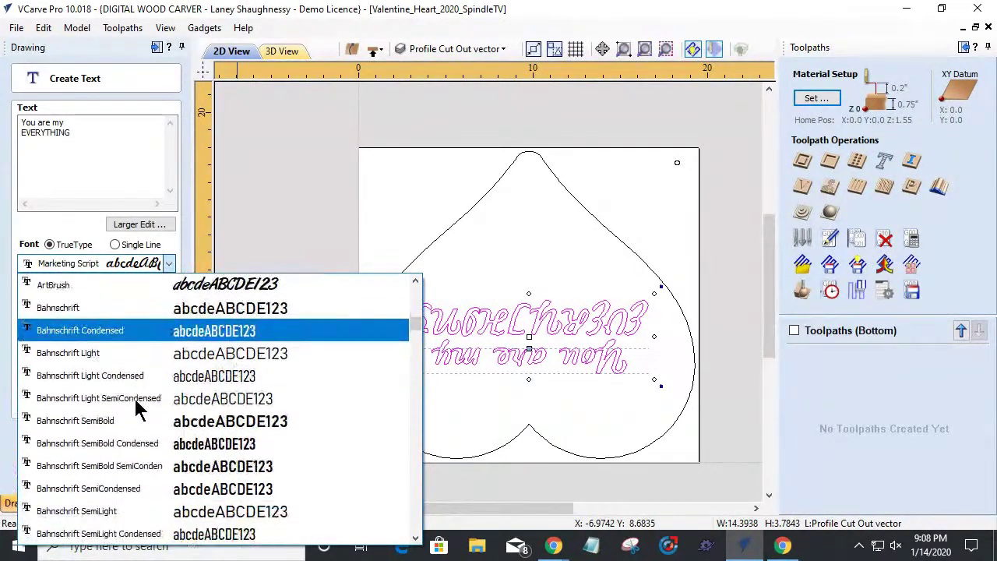
{"action": "scroll", "coordinate": [136, 409], "scroll_direction": "down", "scroll_amount": 3}
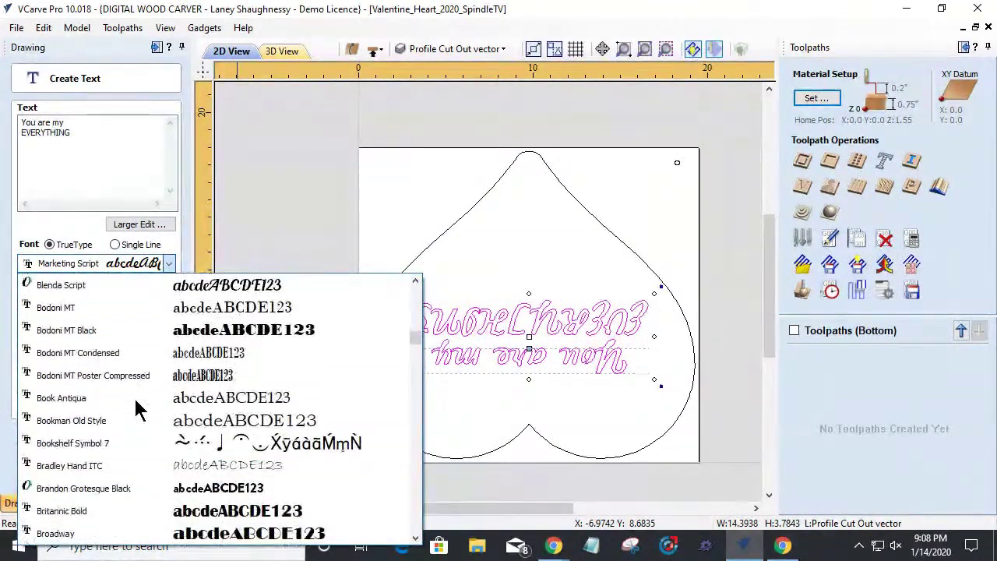
{"action": "scroll", "coordinate": [137, 409], "scroll_direction": "up", "scroll_amount": 2}
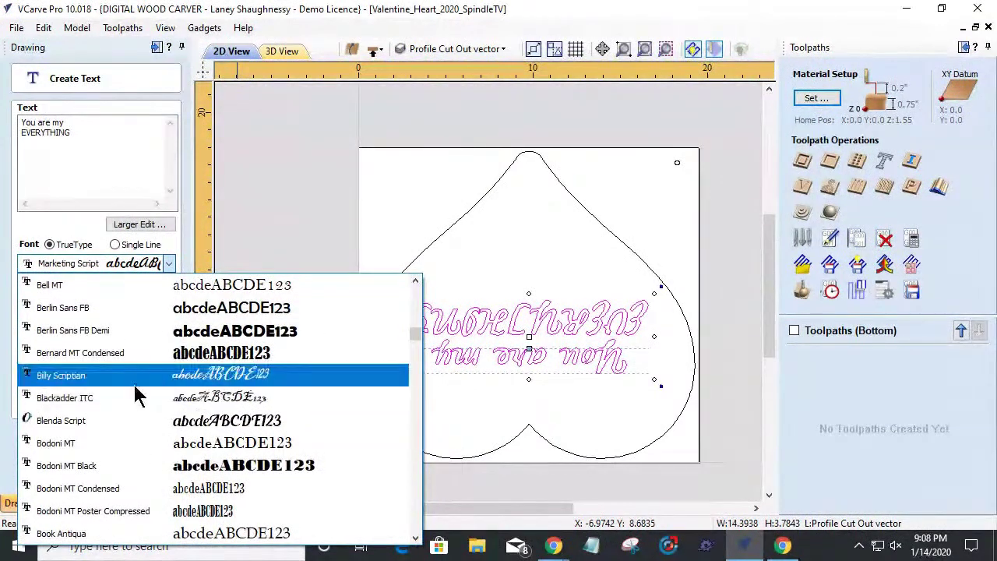
{"action": "key", "text": "Escape"}
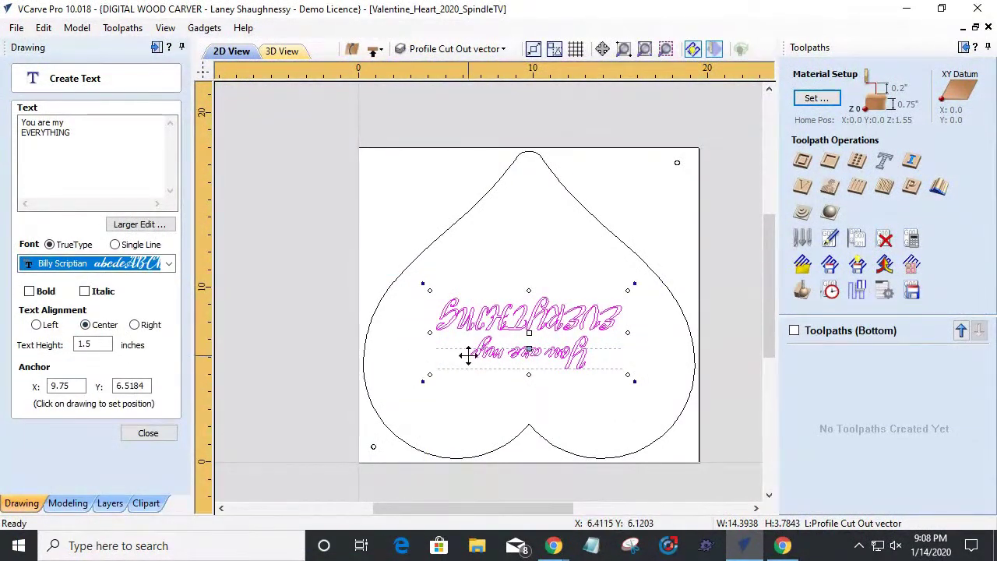
Step: Make the Billy Scriptian text bold and finish editing it
{"action": "scroll", "coordinate": [493, 339], "scroll_direction": "up", "scroll_amount": 3}
{"action": "scroll", "coordinate": [492, 339], "scroll_direction": "down", "scroll_amount": 3}
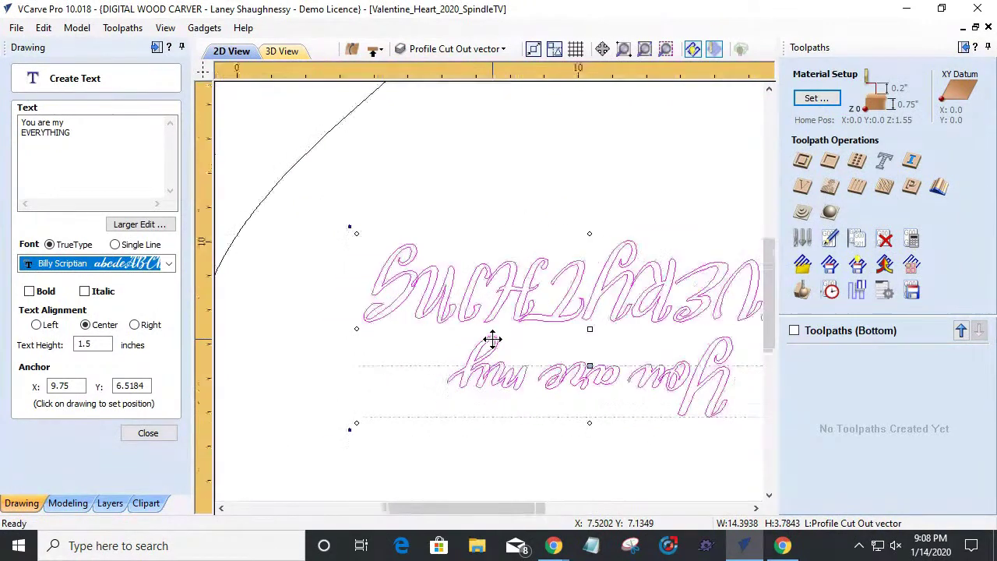
{"action": "left_click", "coordinate": [29, 291]}
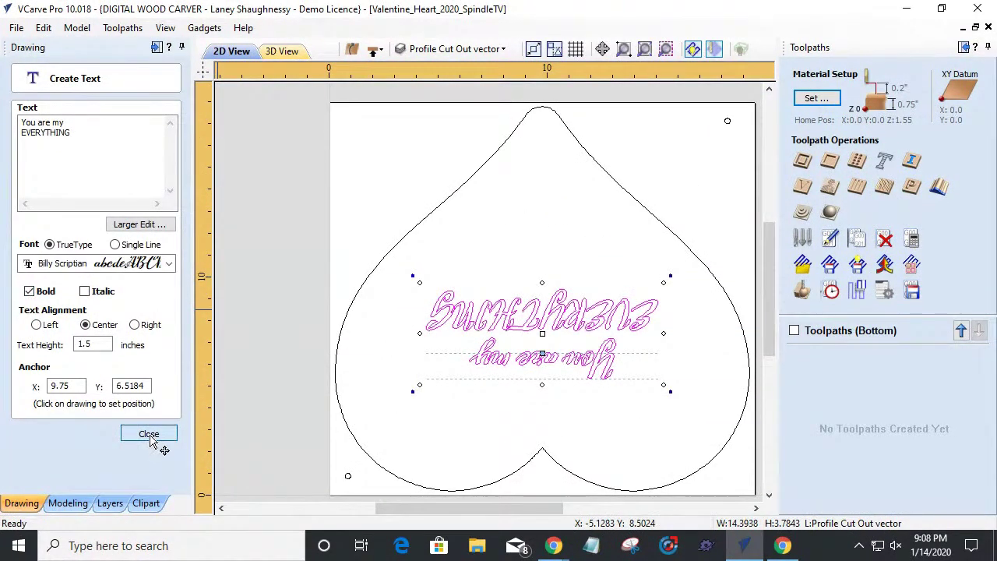
{"action": "left_click", "coordinate": [148, 433]}
{"action": "scroll", "coordinate": [581, 366], "scroll_direction": "up", "scroll_amount": 3}
{"action": "scroll", "coordinate": [590, 393], "scroll_direction": "down", "scroll_amount": 3}
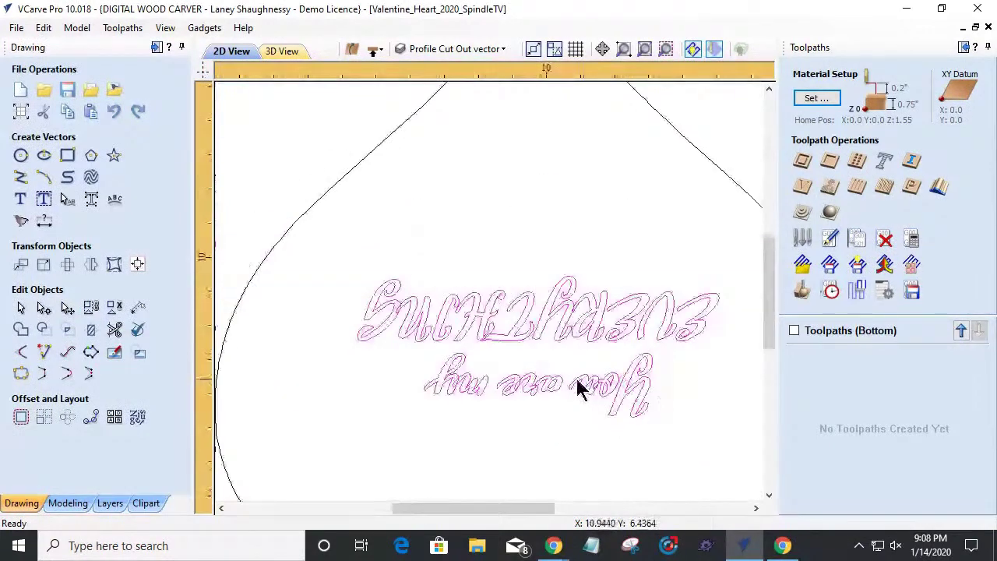
Step: Weld the overlapping letters of the "You are my EVERYTHING" text, replacing the original objects with curves
{"action": "left_click", "coordinate": [21, 331]}
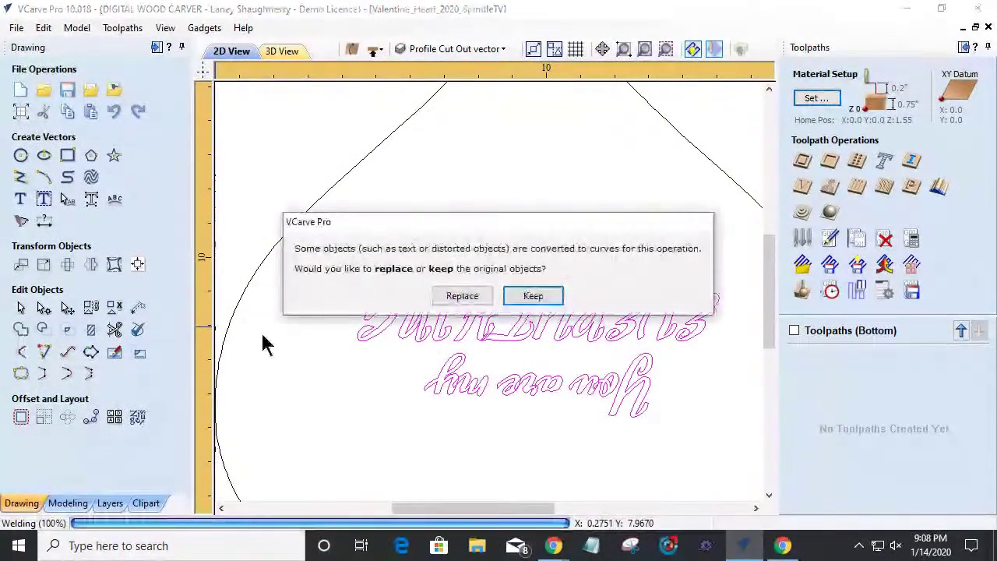
{"action": "left_click", "coordinate": [472, 293]}
{"action": "scroll", "coordinate": [487, 361], "scroll_direction": "up", "scroll_amount": 2}
{"action": "scroll", "coordinate": [535, 244], "scroll_direction": "up", "scroll_amount": 2}
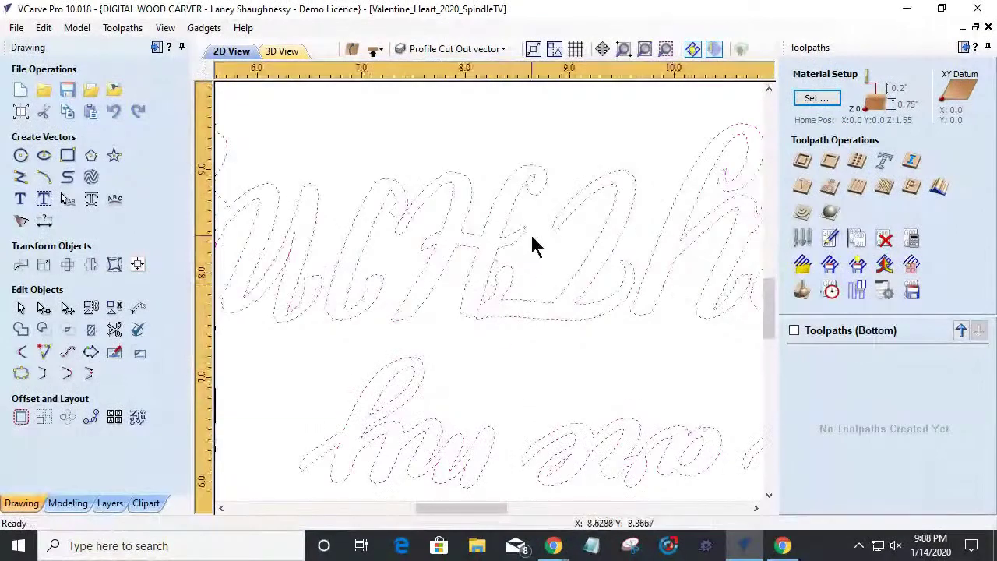
{"action": "scroll", "coordinate": [534, 244], "scroll_direction": "down", "scroll_amount": 5}
{"action": "scroll", "coordinate": [532, 244], "scroll_direction": "down", "scroll_amount": 5}
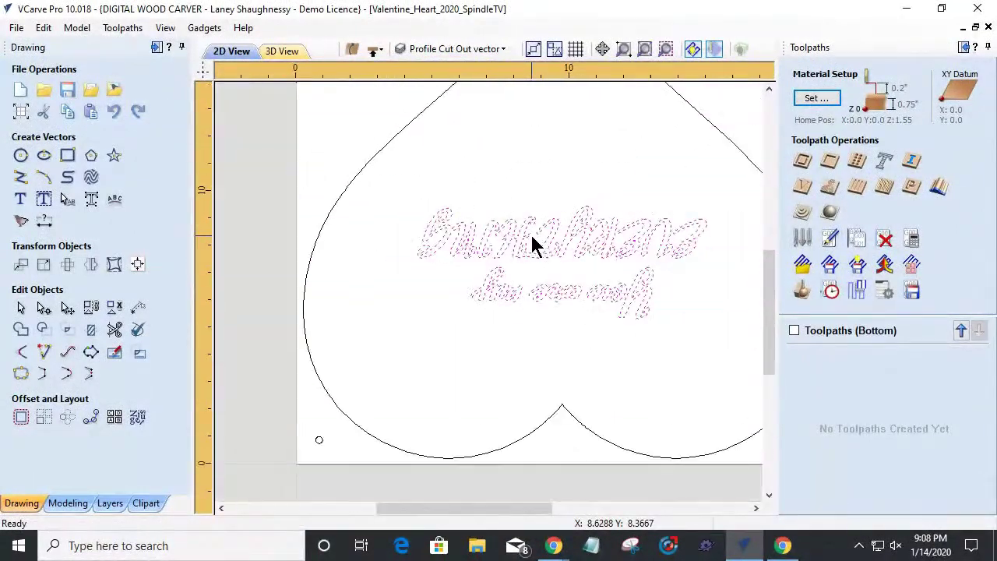
{"action": "scroll", "coordinate": [637, 244], "scroll_direction": "up", "scroll_amount": 3}
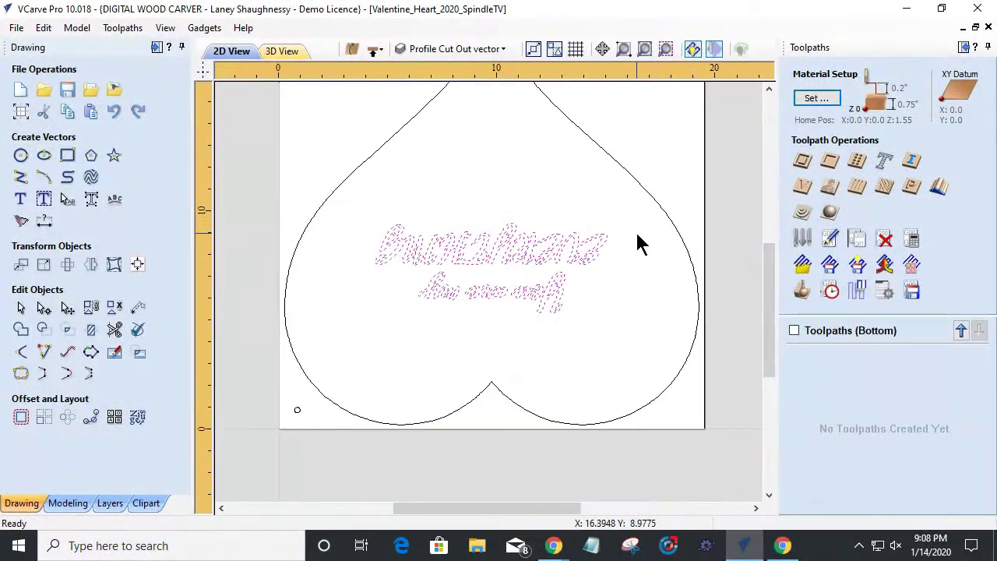
Step: Group the welded letter vectors into a single object
{"action": "scroll", "coordinate": [413, 211], "scroll_direction": "up", "scroll_amount": 1}
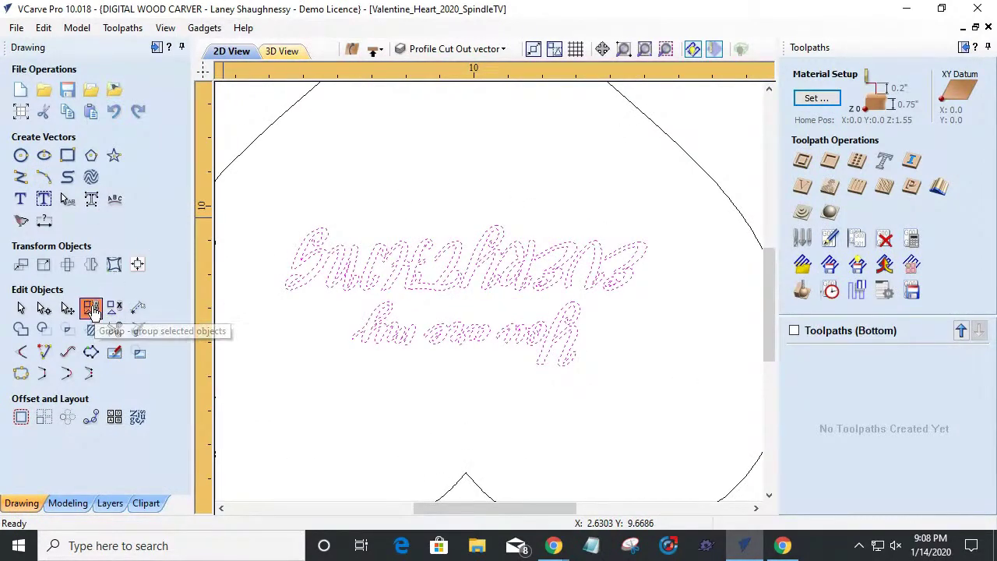
{"action": "left_click", "coordinate": [382, 304]}
{"action": "scroll", "coordinate": [426, 337], "scroll_direction": "down", "scroll_amount": 3}
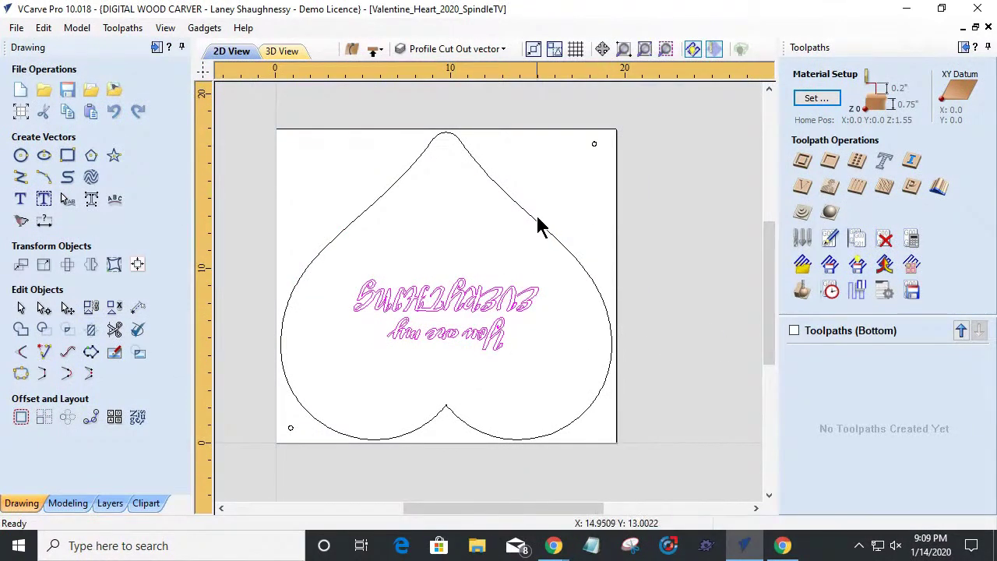
Step: Start a drilling toolpath for the two corner alignment circles with a cut depth of .375 inches
{"action": "left_click", "coordinate": [594, 146]}
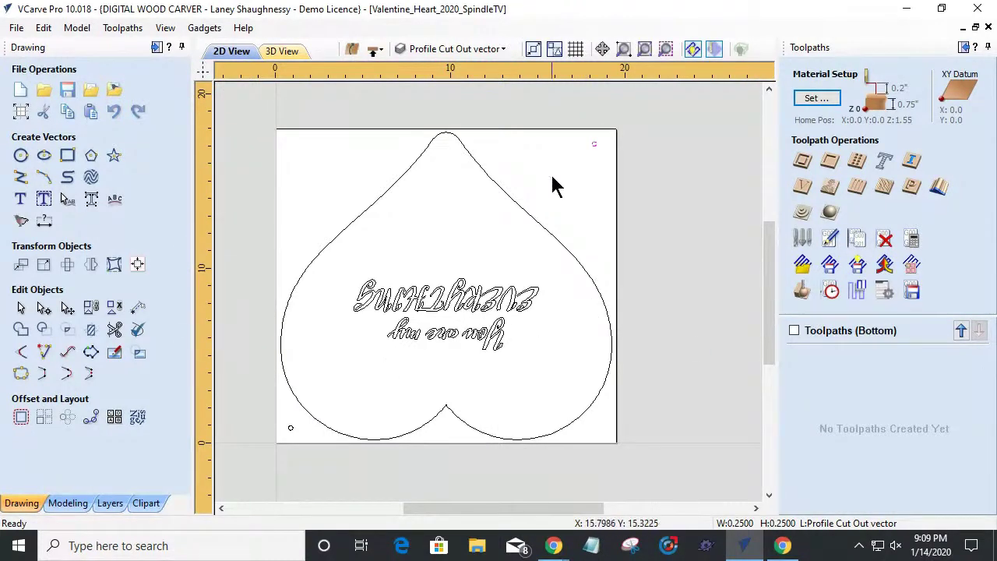
{"action": "left_click", "coordinate": [289, 429], "text": "shift"}
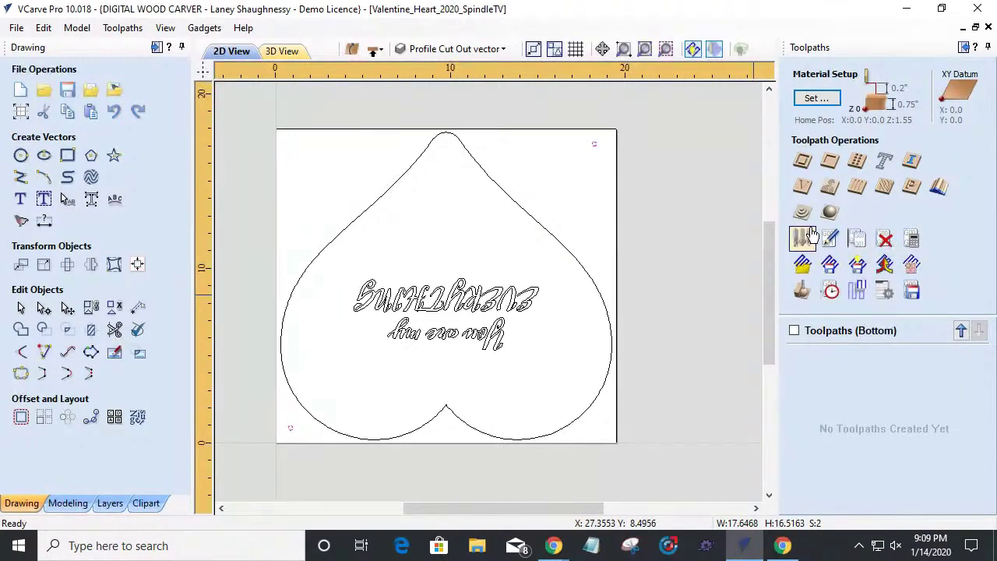
{"action": "left_click", "coordinate": [857, 161]}
{"action": "left_click", "coordinate": [929, 129]}
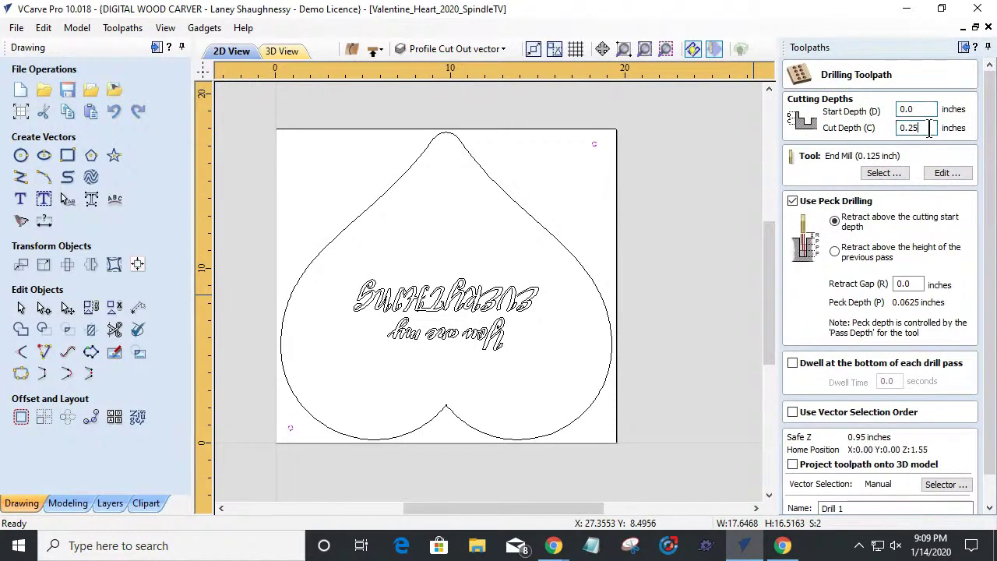
{"action": "type", "text": ".37"}
Step: Choose the 0.25 inch End Mill from the tool database as the drilling tool
{"action": "left_click", "coordinate": [880, 173]}
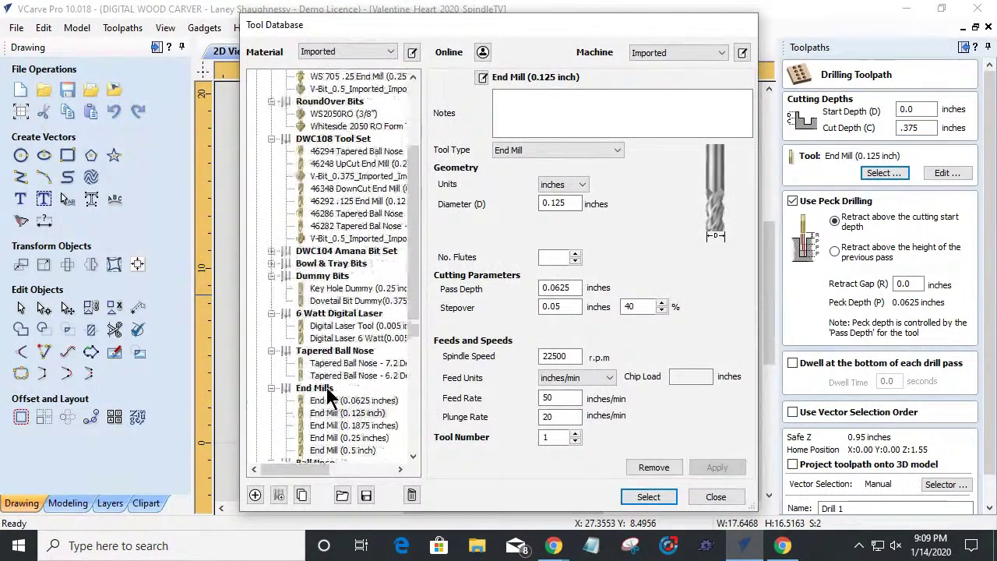
{"action": "left_click", "coordinate": [366, 438]}
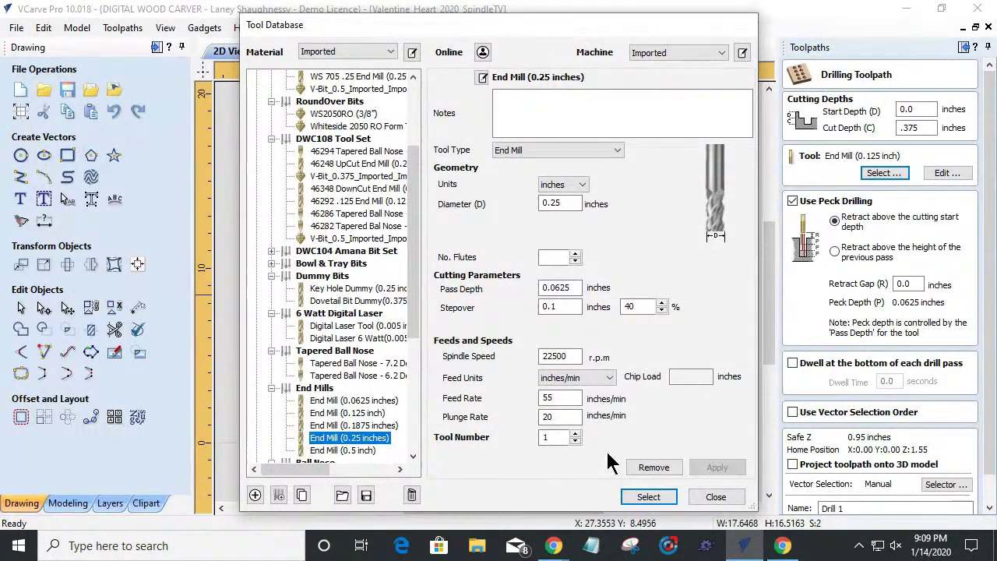
{"action": "left_click", "coordinate": [644, 496]}
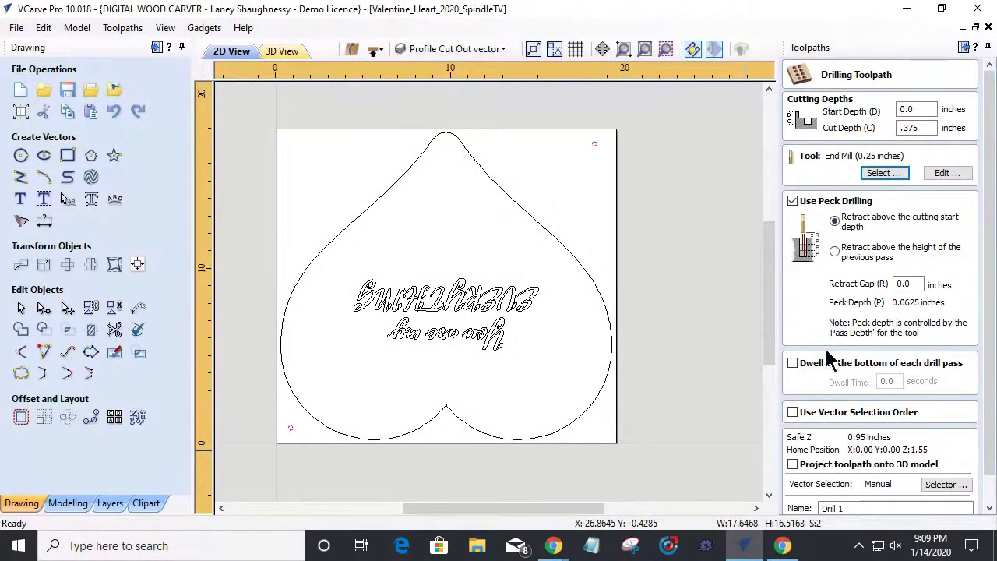
Step: Name the drilling toolpath Board_AlignmentHoles_.25EM and calculate it
{"action": "scroll", "coordinate": [855, 352], "scroll_direction": "down", "scroll_amount": 1}
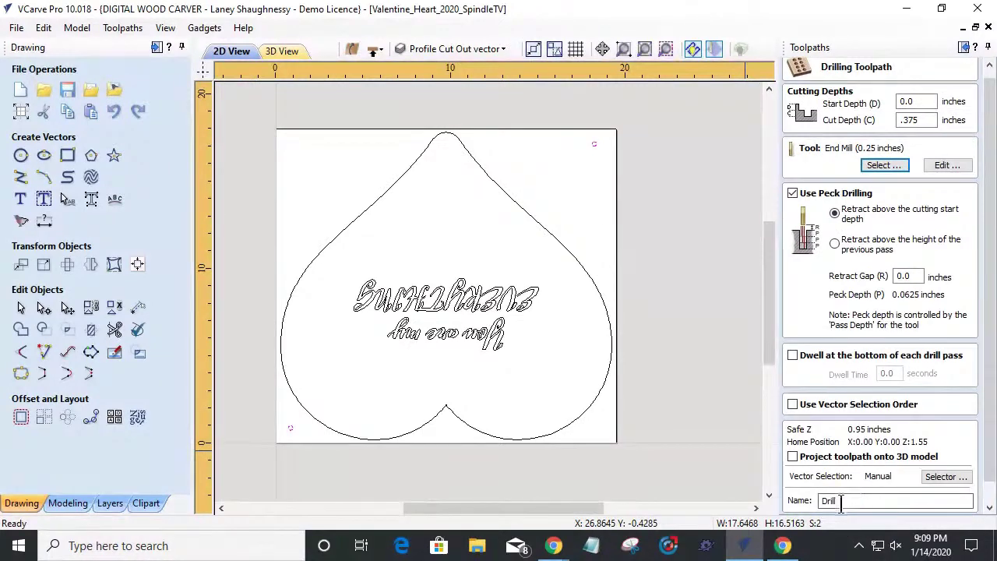
{"action": "left_click_drag", "start_coordinate": [851, 501], "coordinate": [779, 498]}
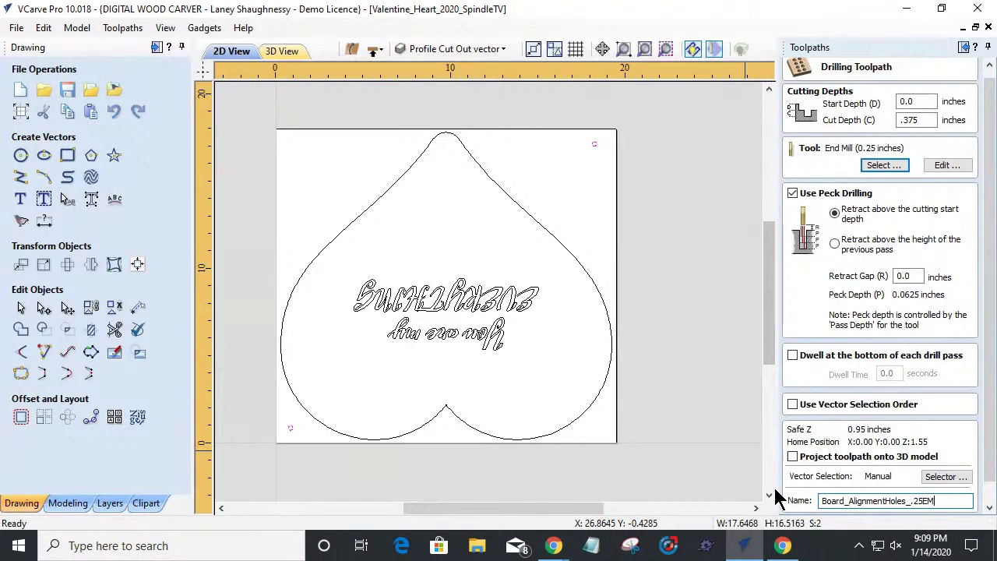
{"action": "scroll", "coordinate": [970, 386], "scroll_direction": "down", "scroll_amount": 1}
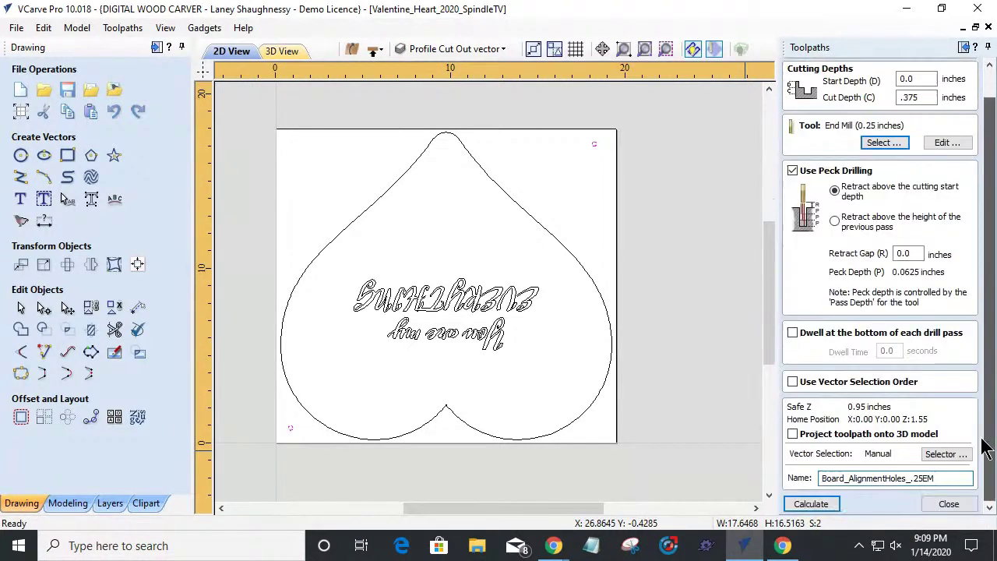
{"action": "left_click", "coordinate": [813, 505]}
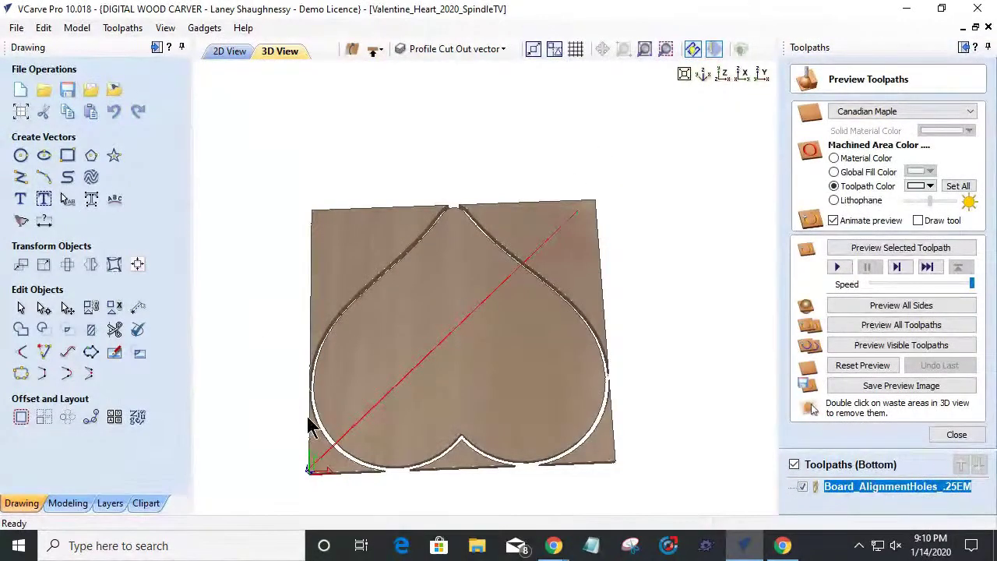
Step: Reset the material preview, simulate the alignment hole toolpath, and return to the 2D drawing
{"action": "left_click", "coordinate": [857, 365]}
{"action": "left_click", "coordinate": [888, 247]}
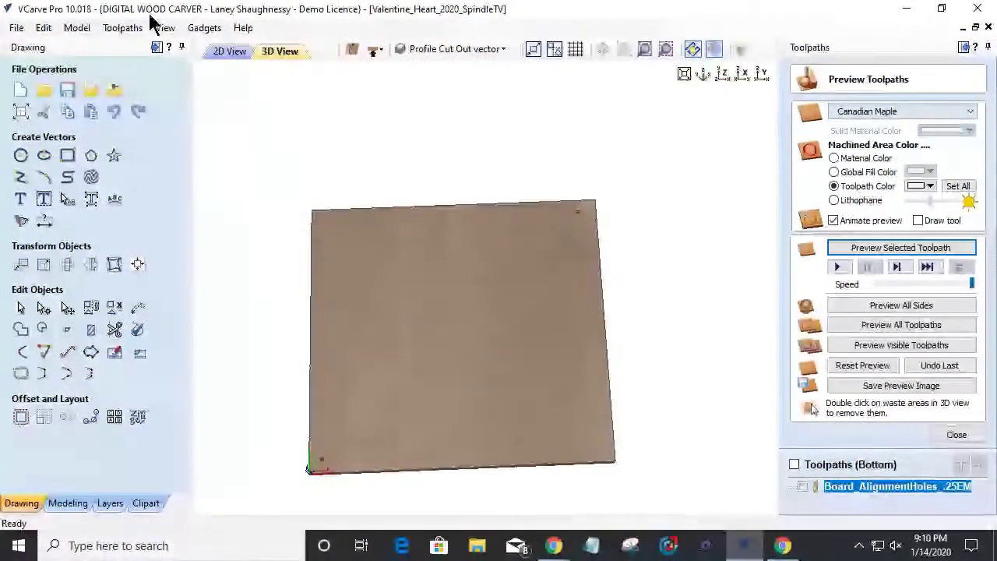
{"action": "left_click", "coordinate": [224, 51]}
Step: Set up a V-Carve toolpath for the text with a 0.01 inch start depth, no flat depth and no clearance tools
{"action": "left_click", "coordinate": [497, 336]}
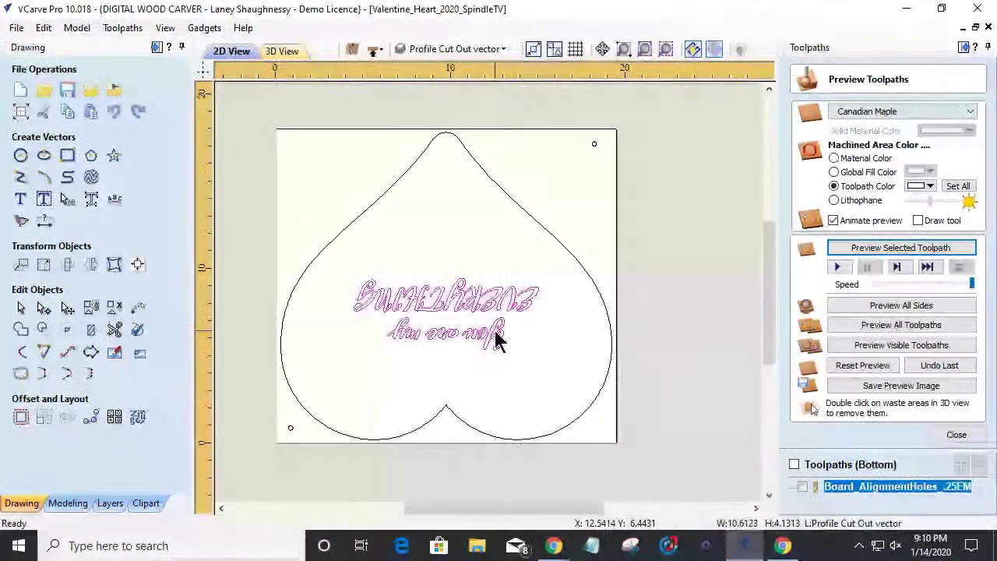
{"action": "left_click", "coordinate": [977, 437]}
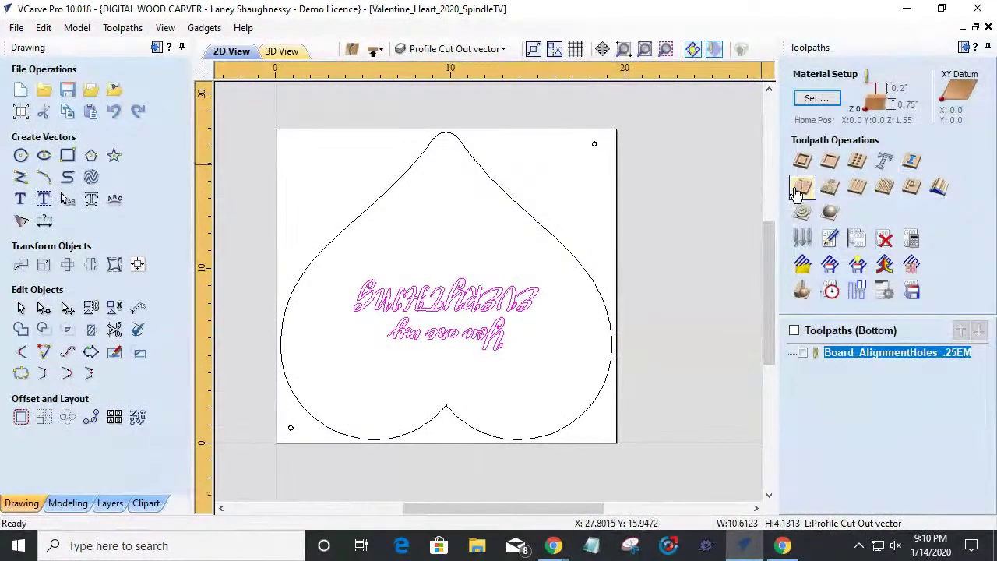
{"action": "left_click", "coordinate": [802, 187]}
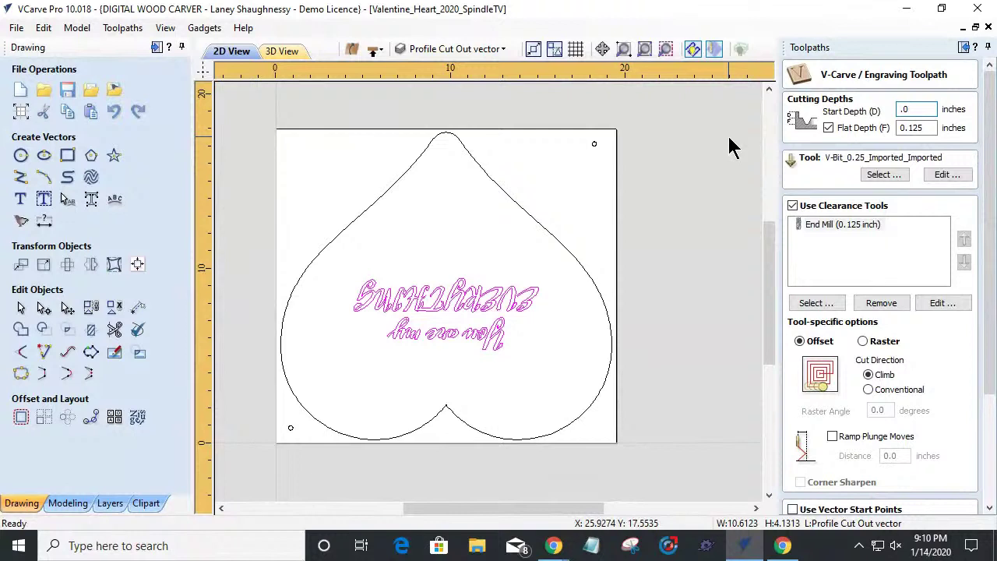
{"action": "left_click", "coordinate": [828, 128]}
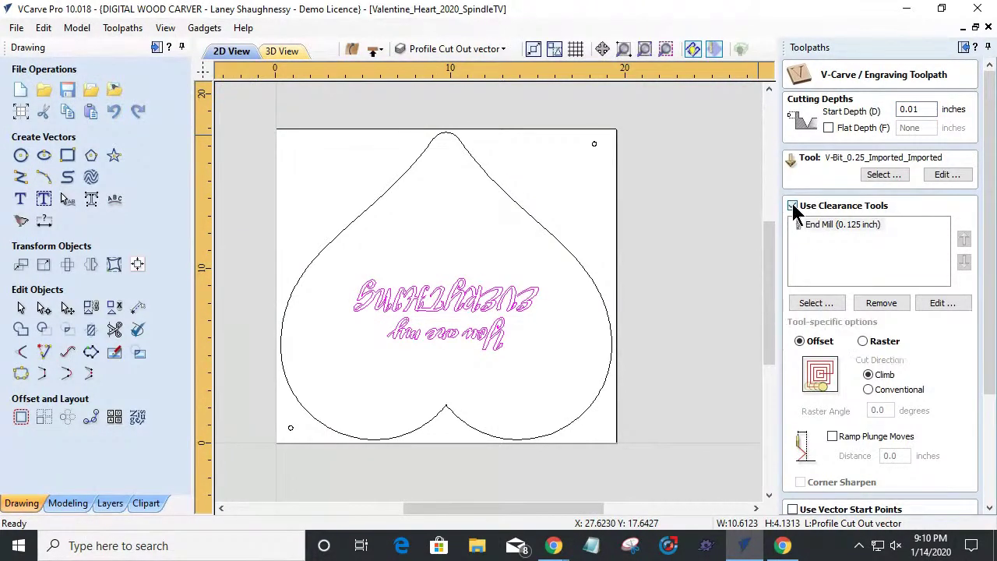
{"action": "left_click", "coordinate": [793, 205]}
Step: Name the V-Carve toolpath "Message to MY love" and start its calculation
{"action": "left_click_drag", "start_coordinate": [992, 307], "coordinate": [993, 426]}
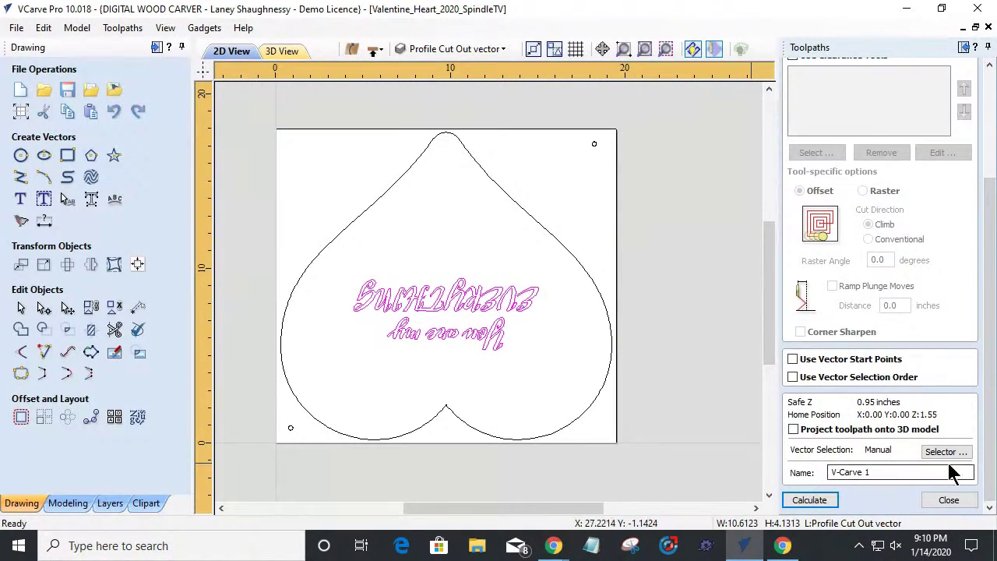
{"action": "left_click_drag", "start_coordinate": [903, 472], "coordinate": [785, 479]}
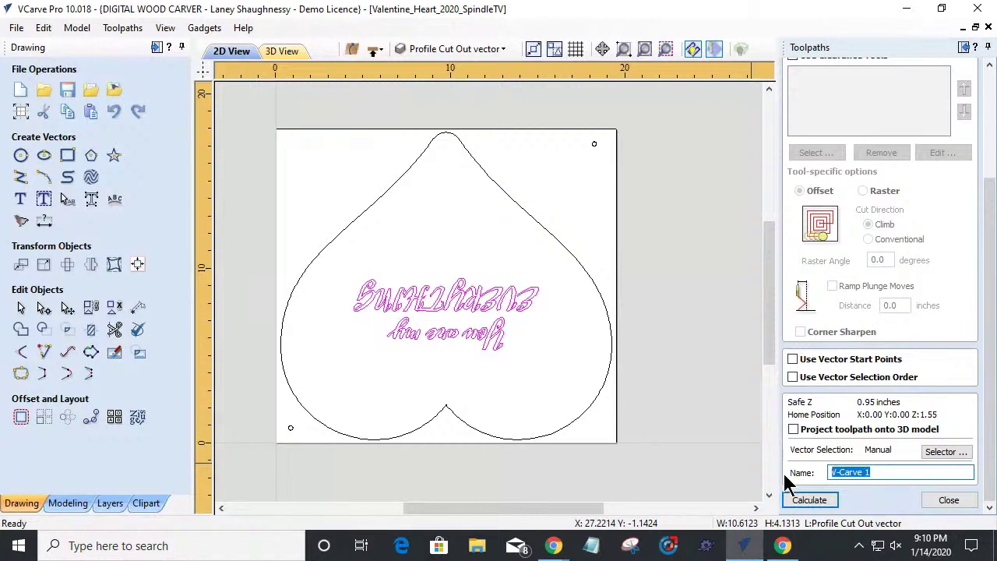
{"action": "type", "text": "Message to MY love"}
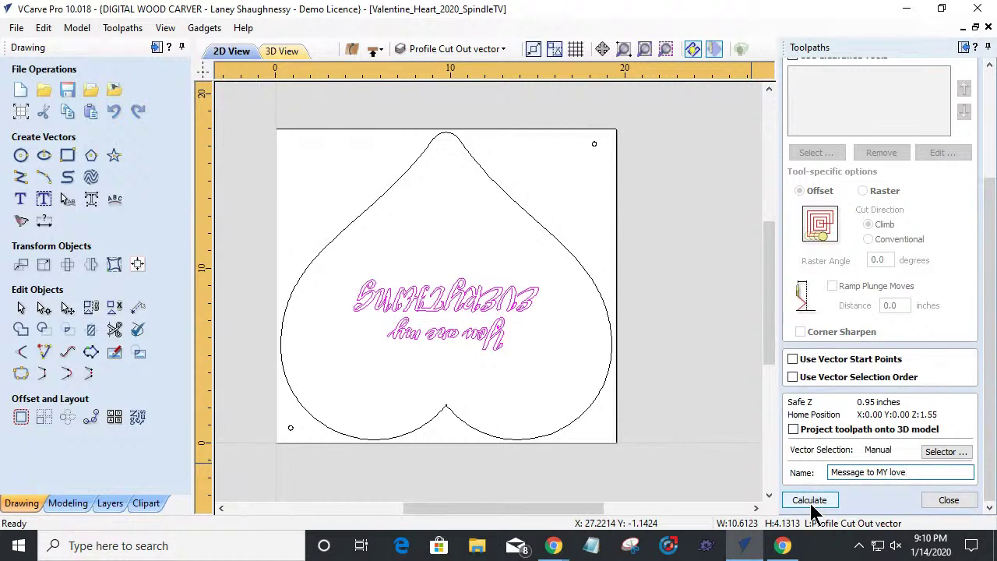
{"action": "left_click", "coordinate": [810, 501]}
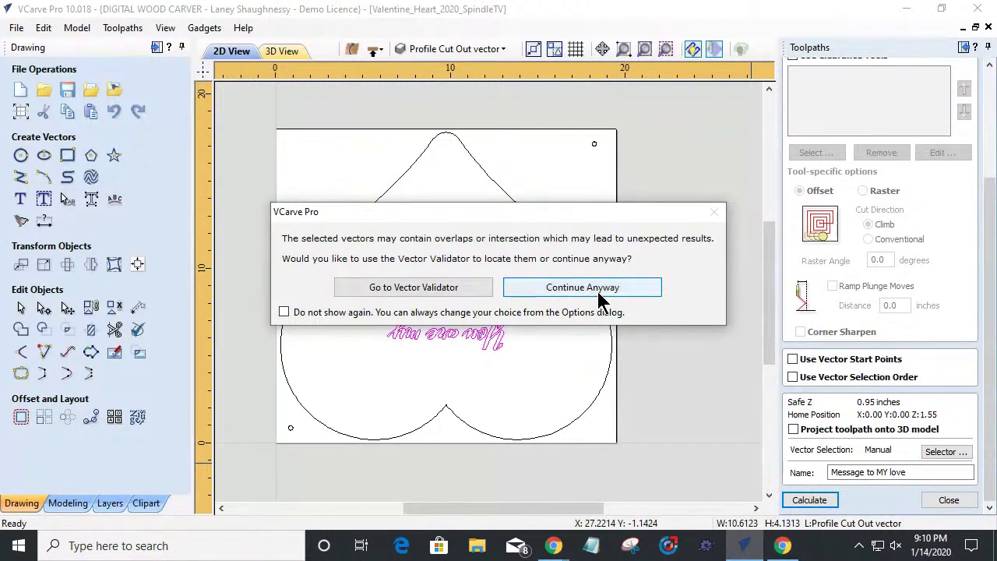
Step: Open the Vector Validator for the text and examine the letter outlines closely for overlaps and crossing lines
{"action": "left_click", "coordinate": [431, 293]}
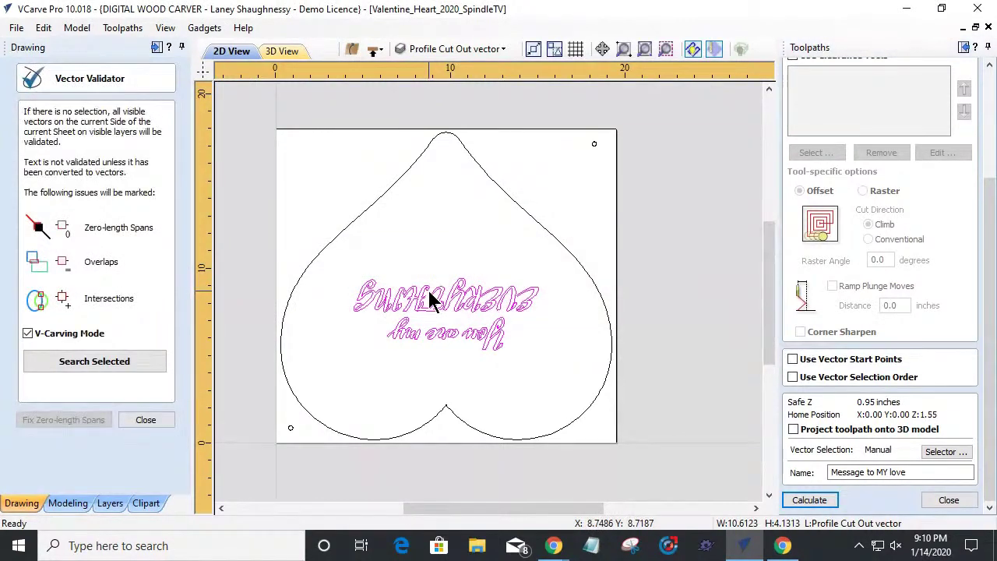
{"action": "scroll", "coordinate": [496, 319], "scroll_direction": "up", "scroll_amount": 3}
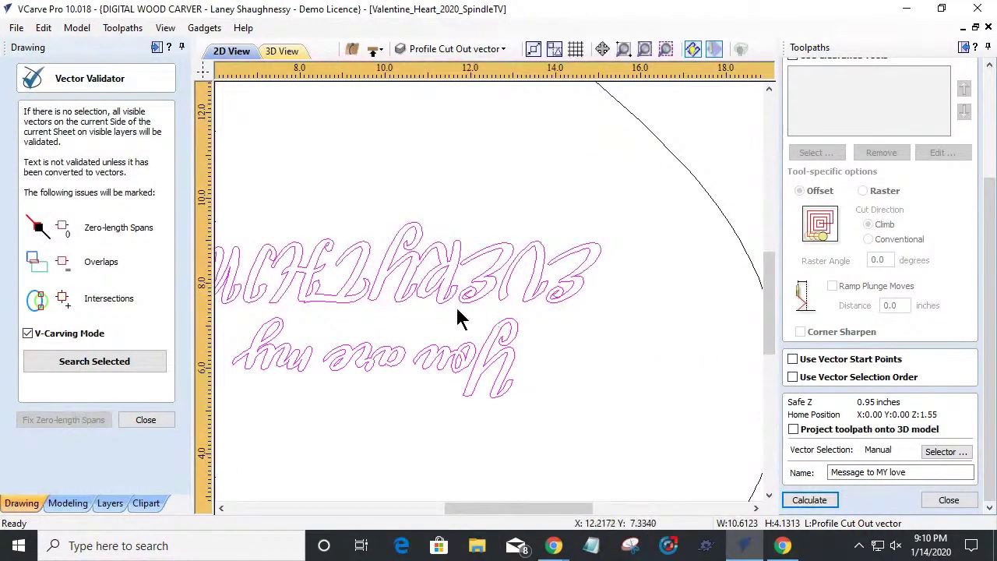
{"action": "scroll", "coordinate": [316, 281], "scroll_direction": "down", "scroll_amount": 2}
{"action": "scroll", "coordinate": [326, 281], "scroll_direction": "up", "scroll_amount": 4}
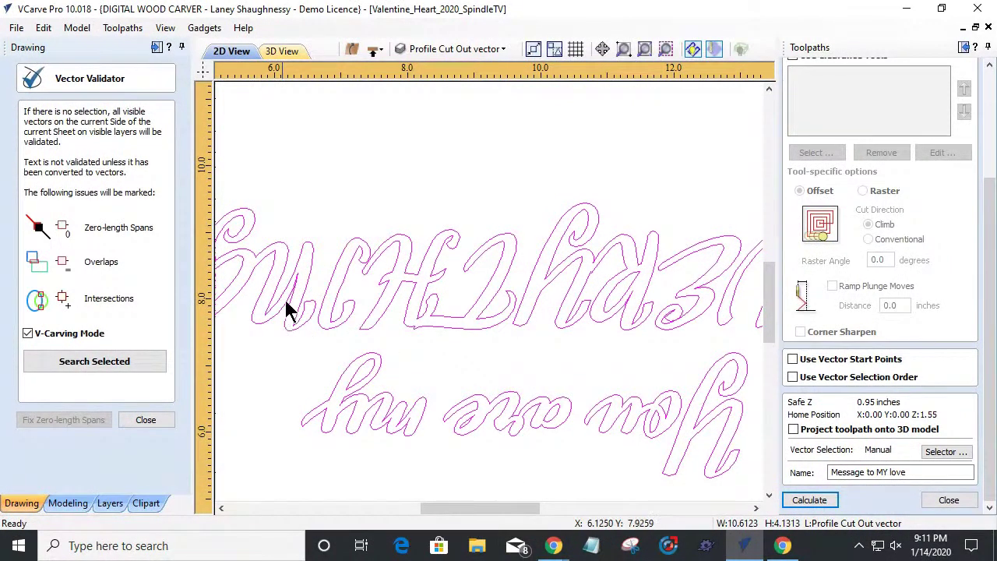
{"action": "scroll", "coordinate": [282, 288], "scroll_direction": "up", "scroll_amount": 10}
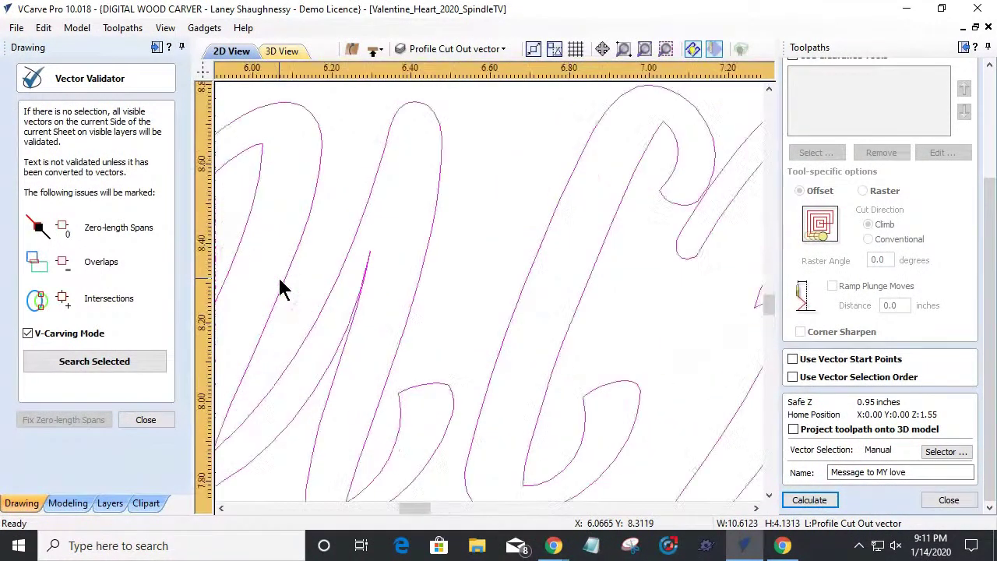
{"action": "scroll", "coordinate": [509, 286], "scroll_direction": "down", "scroll_amount": 8}
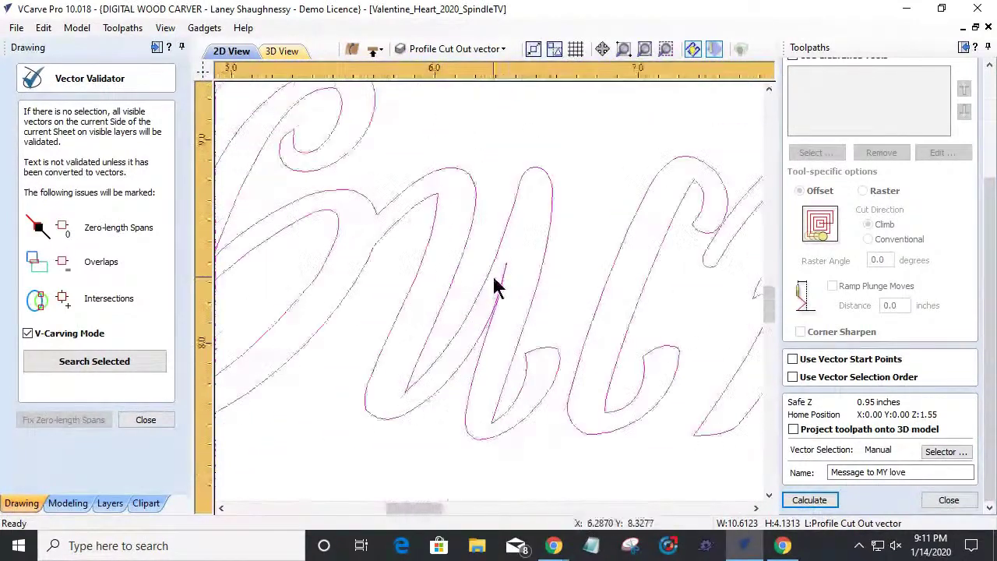
{"action": "scroll", "coordinate": [499, 286], "scroll_direction": "down", "scroll_amount": 6}
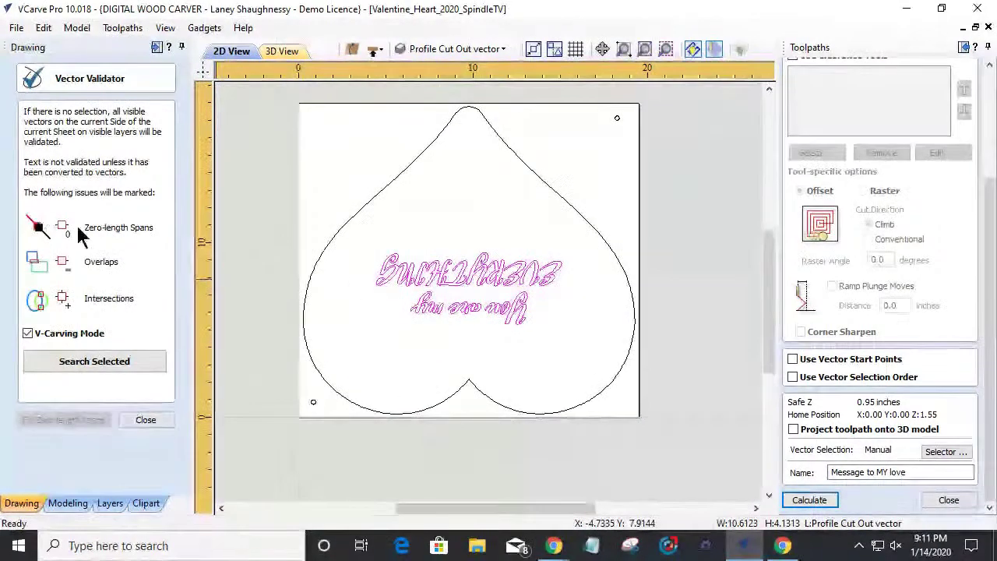
Step: Search the selected text for vector problems in V-Carving Mode and examine a marked intersection in the word "You"
{"action": "left_click", "coordinate": [101, 361]}
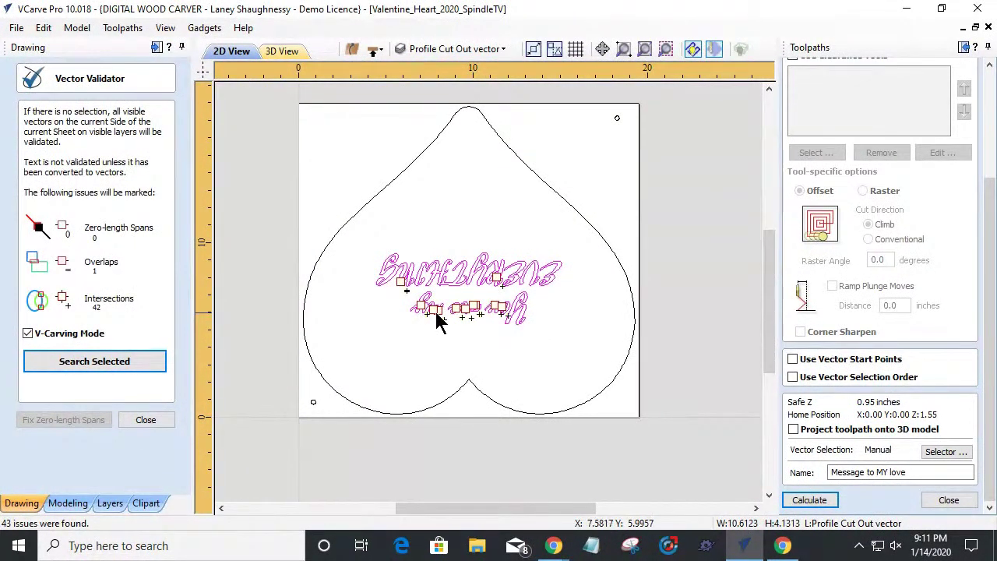
{"action": "scroll", "coordinate": [479, 327], "scroll_direction": "up", "scroll_amount": 10}
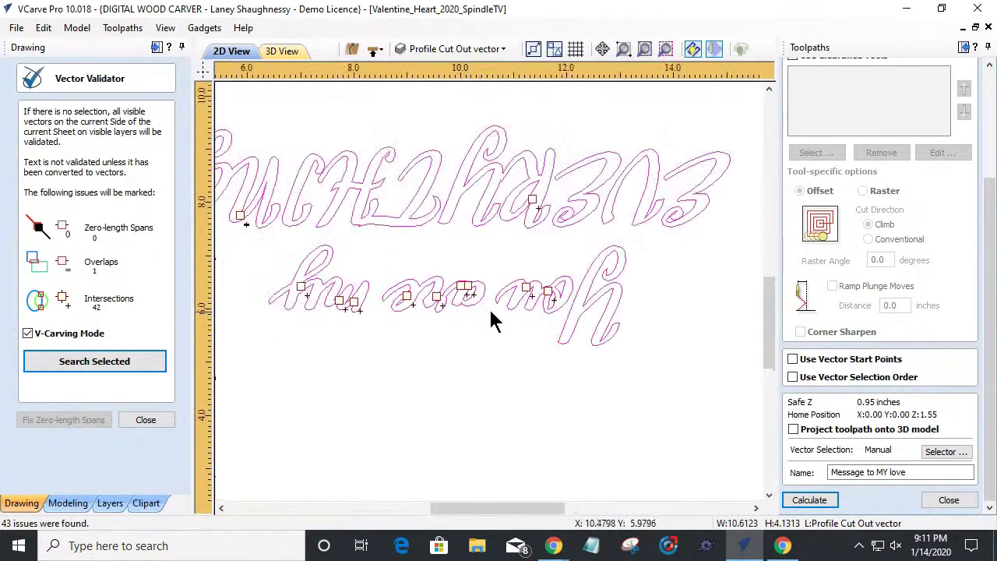
{"action": "scroll", "coordinate": [471, 234], "scroll_direction": "up", "scroll_amount": 10}
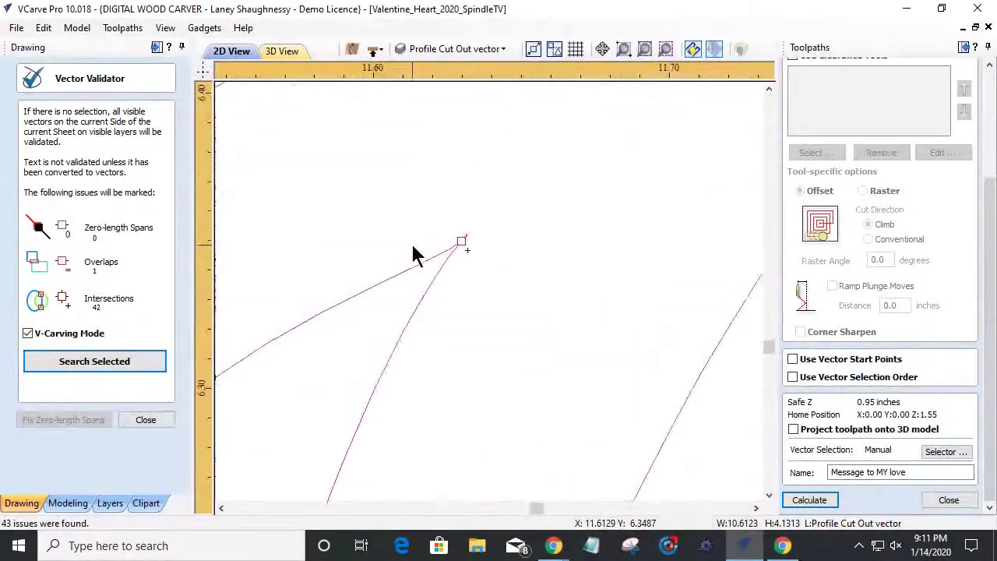
{"action": "scroll", "coordinate": [574, 221], "scroll_direction": "up", "scroll_amount": 4}
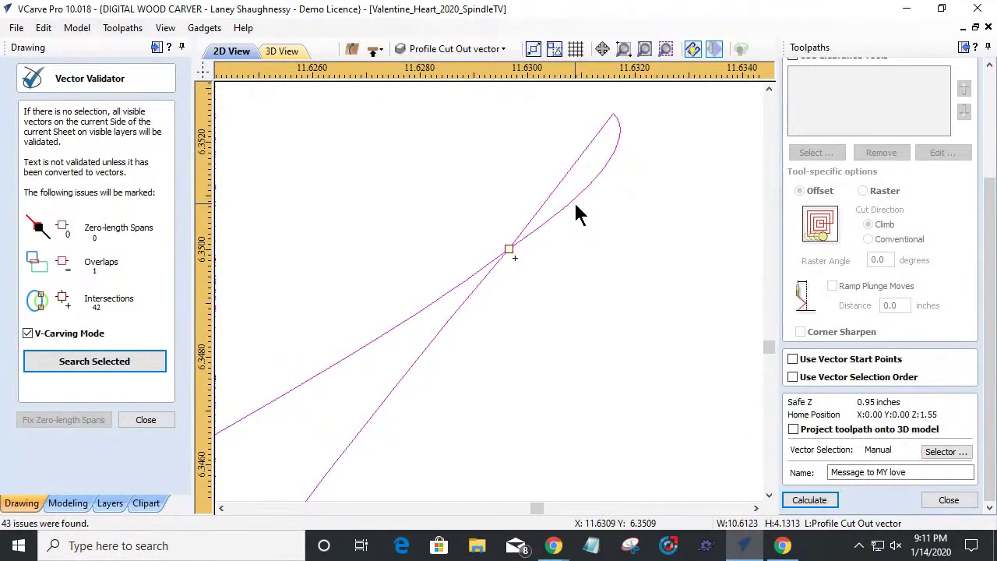
Step: Close the Vector Validator and leave the marked intersection in the word "You"
{"action": "scroll", "coordinate": [577, 212], "scroll_direction": "down", "scroll_amount": 6}
{"action": "scroll", "coordinate": [215, 300], "scroll_direction": "down", "scroll_amount": 2}
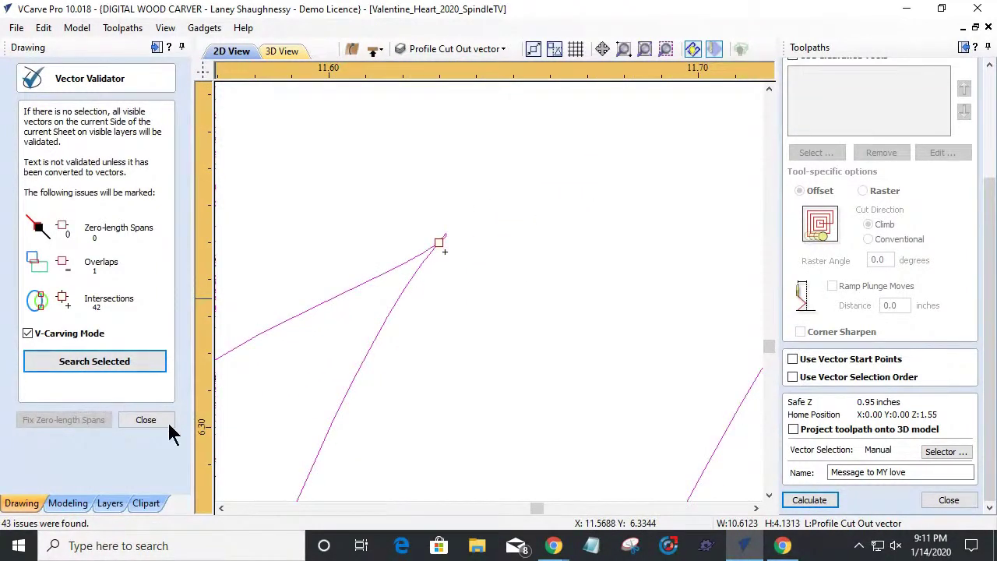
{"action": "left_click", "coordinate": [166, 422]}
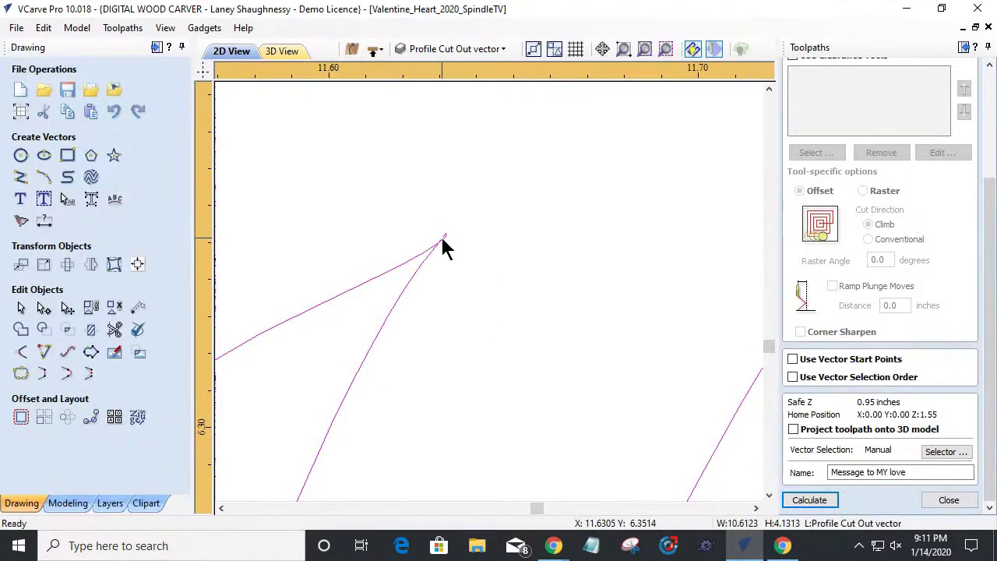
{"action": "scroll", "coordinate": [452, 276], "scroll_direction": "down", "scroll_amount": 3}
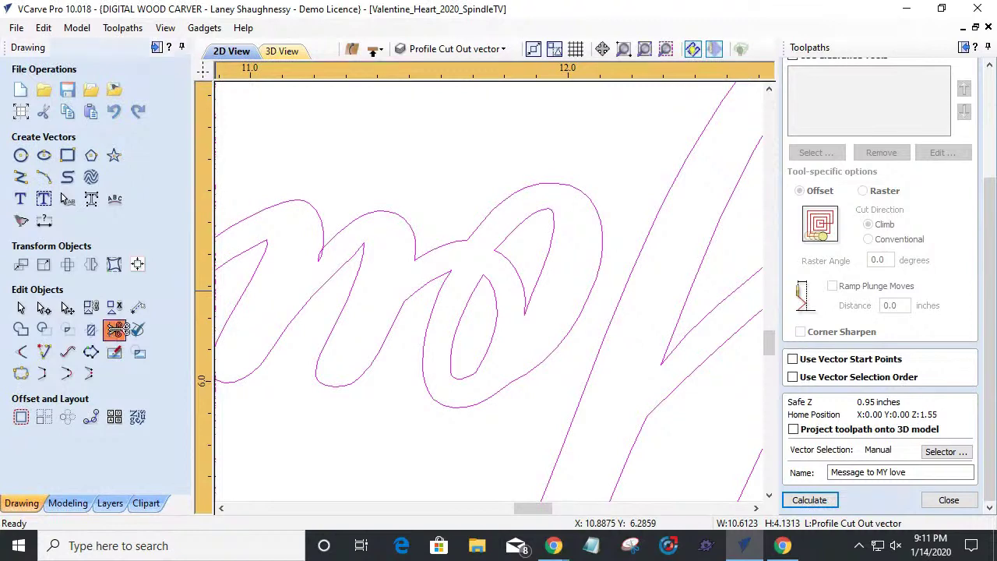
Step: Use Interactive Vector Trim to separate the small overlapping loop in the "u" of "You", and delete that loop
{"action": "left_click", "coordinate": [114, 330]}
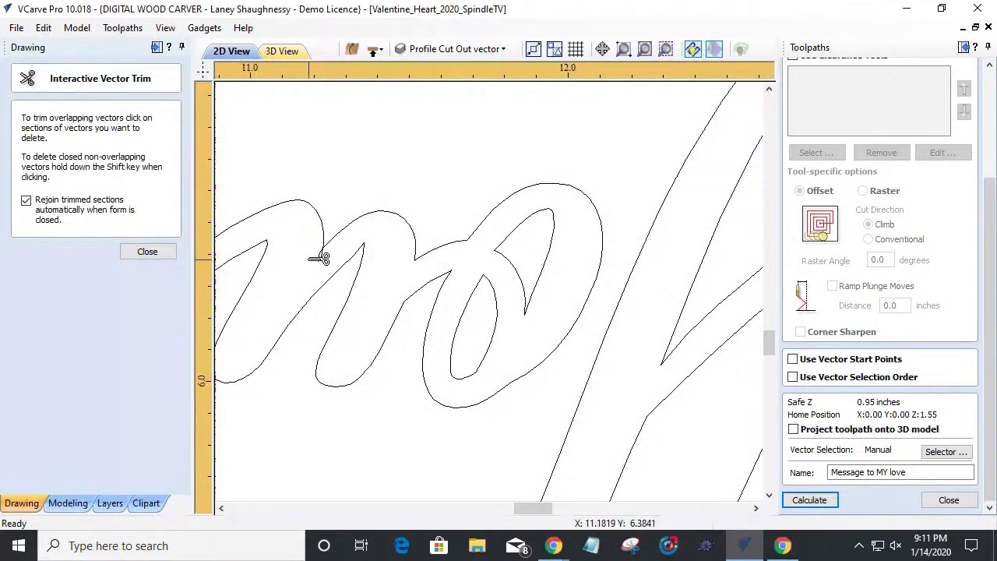
{"action": "left_click", "coordinate": [134, 252]}
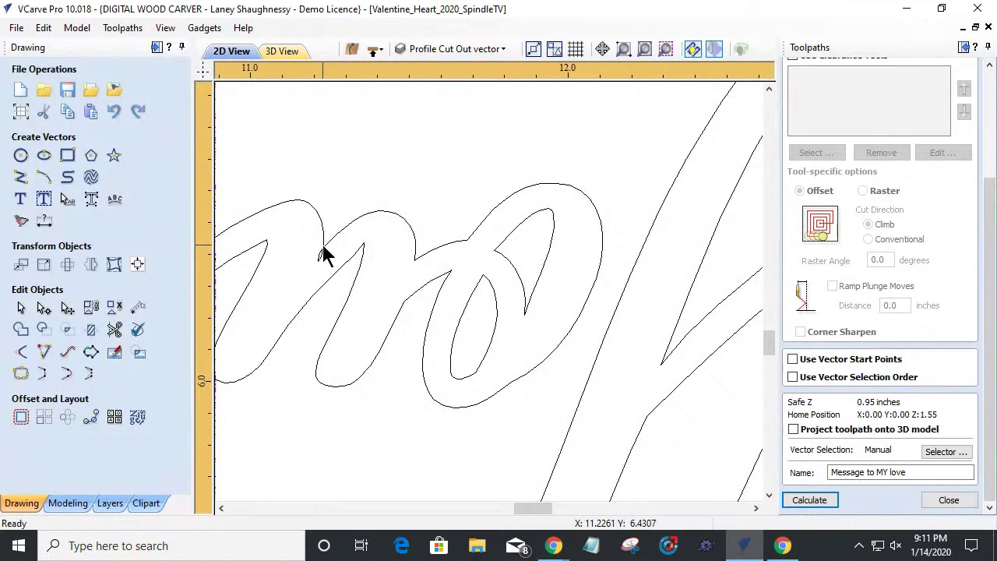
{"action": "left_click", "coordinate": [320, 248]}
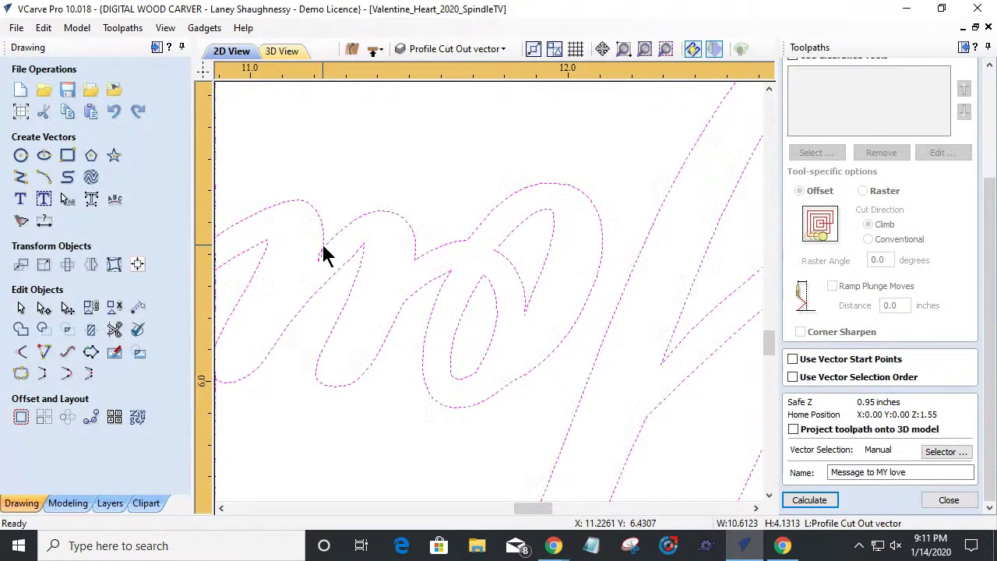
{"action": "left_click", "coordinate": [125, 328]}
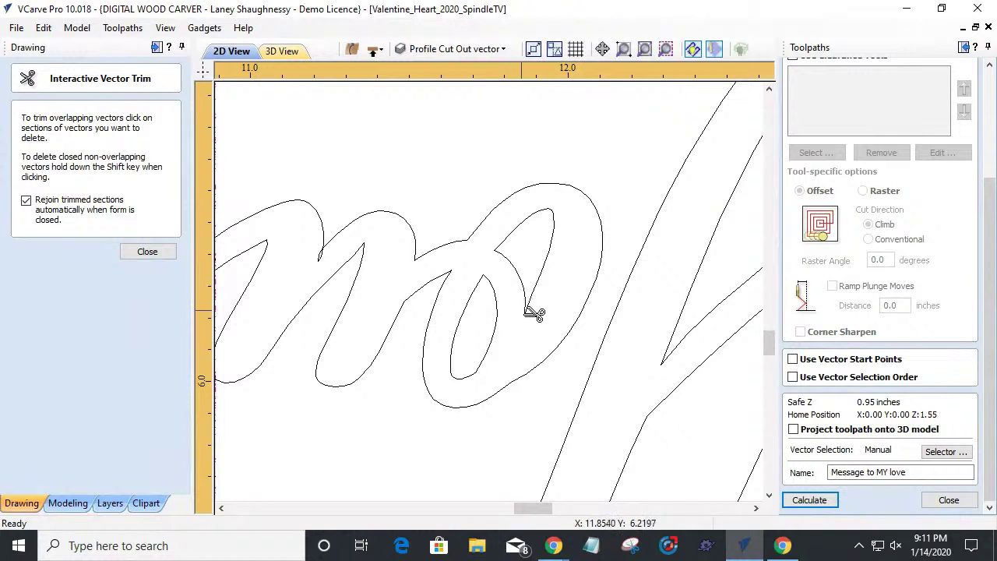
{"action": "scroll", "coordinate": [330, 249], "scroll_direction": "up", "scroll_amount": 3}
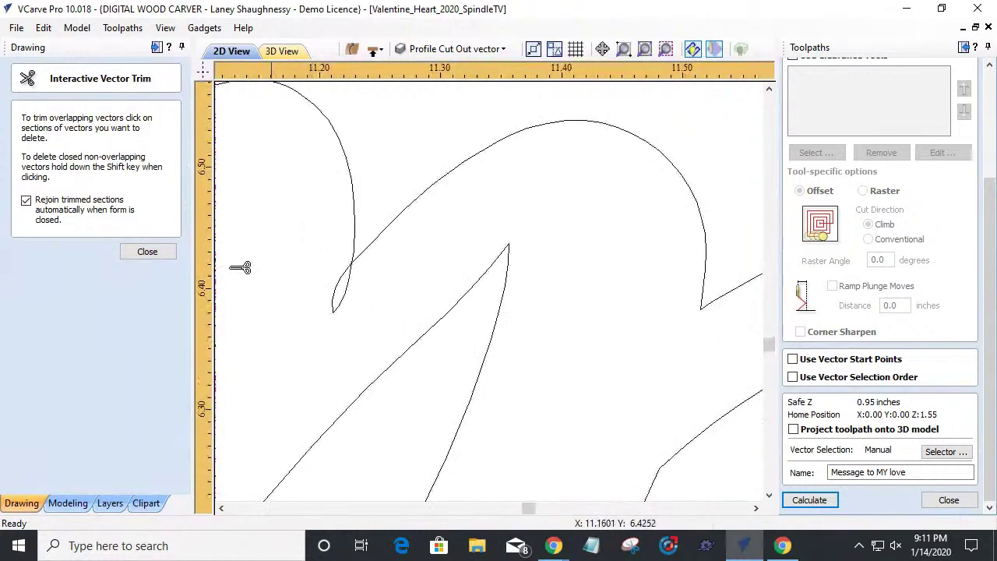
{"action": "left_click", "coordinate": [145, 251]}
{"action": "left_click", "coordinate": [348, 296]}
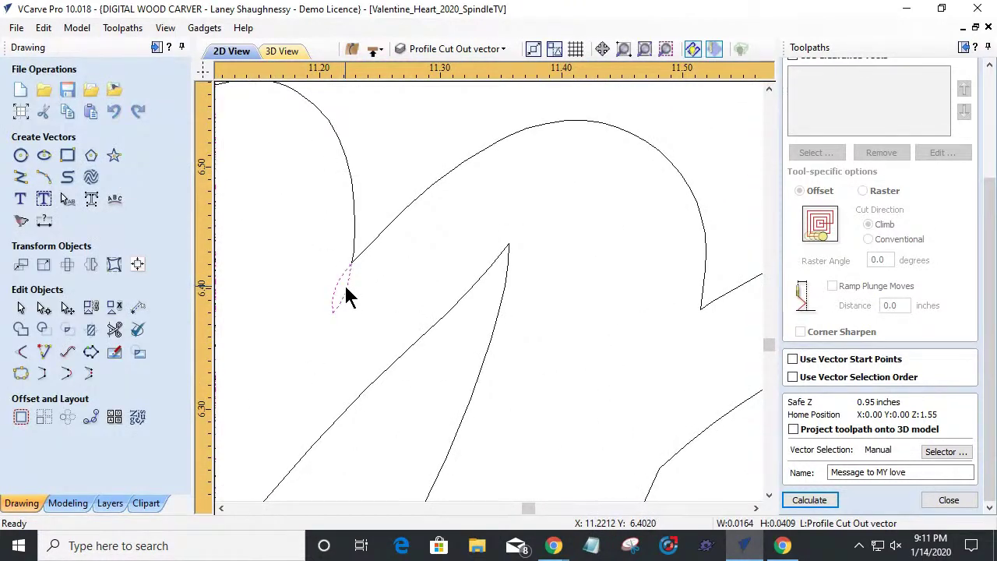
{"action": "key", "text": "Delete"}
{"action": "scroll", "coordinate": [345, 289], "scroll_direction": "down", "scroll_amount": 3}
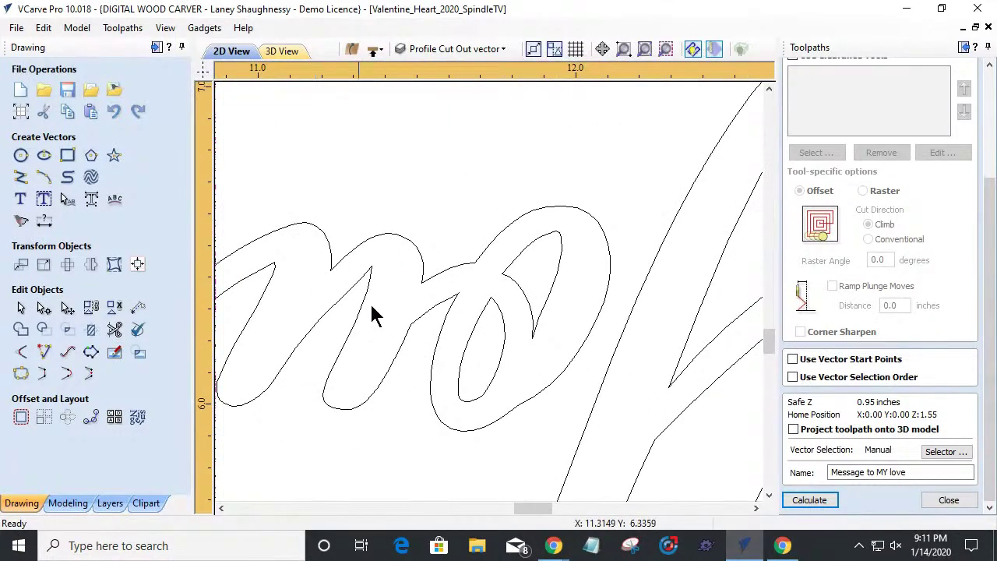
Step: Undo the outline edits and conversion of the message, going back to the editable Times New Roman text
{"action": "scroll", "coordinate": [592, 379], "scroll_direction": "up", "scroll_amount": 7}
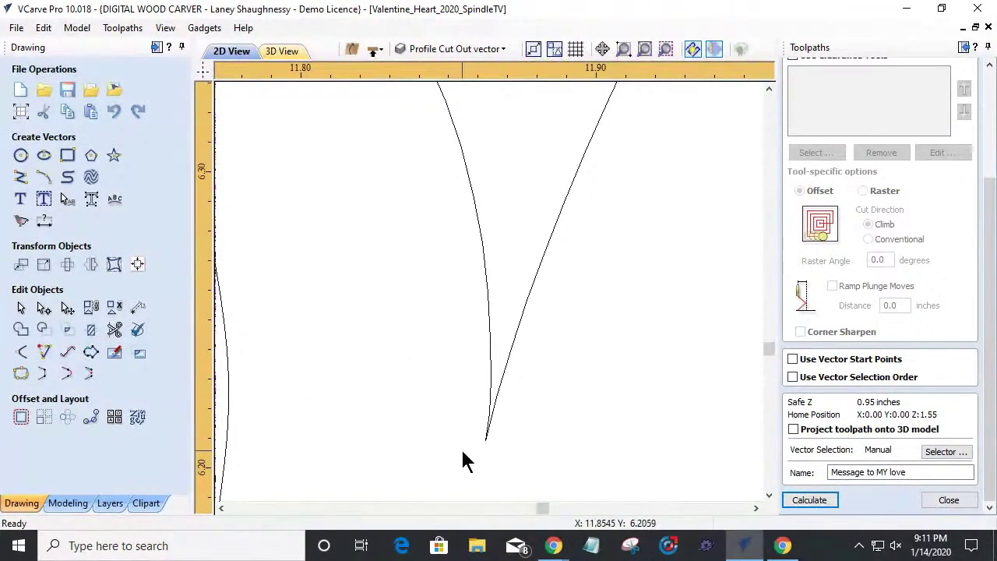
{"action": "scroll", "coordinate": [530, 413], "scroll_direction": "down", "scroll_amount": 6}
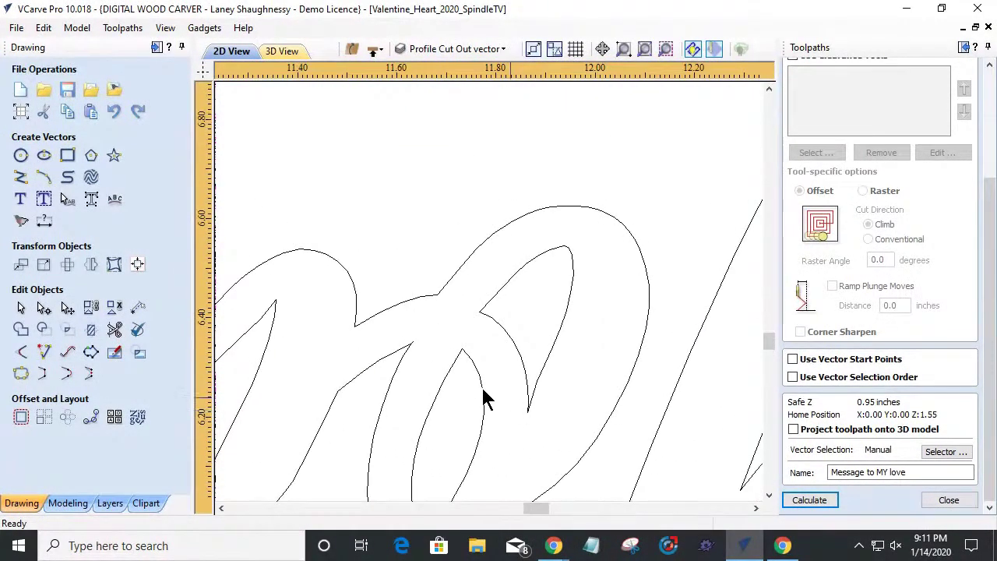
{"action": "scroll", "coordinate": [384, 361], "scroll_direction": "down", "scroll_amount": 8}
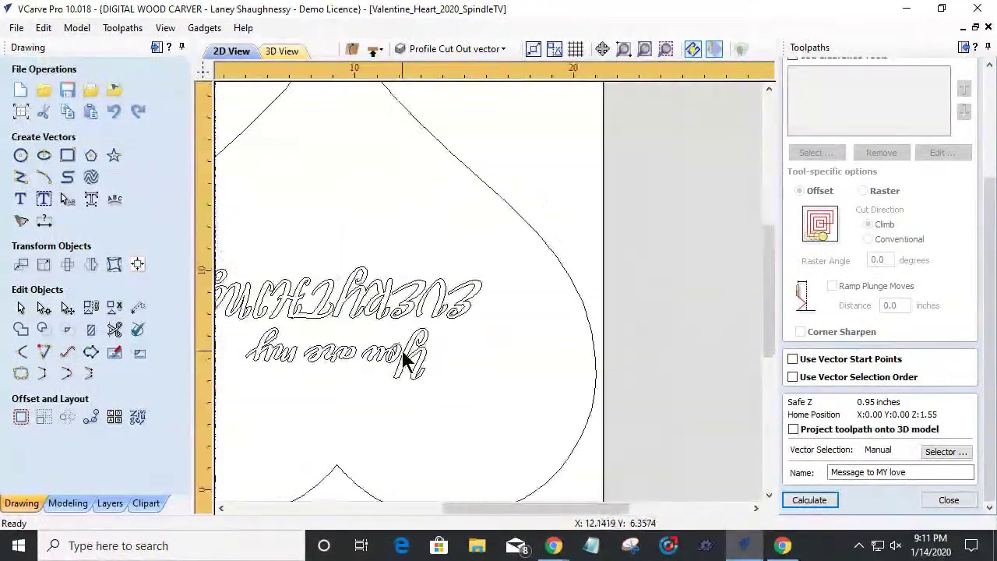
{"action": "left_click", "coordinate": [338, 331]}
{"action": "key", "text": "ctrl+z"}
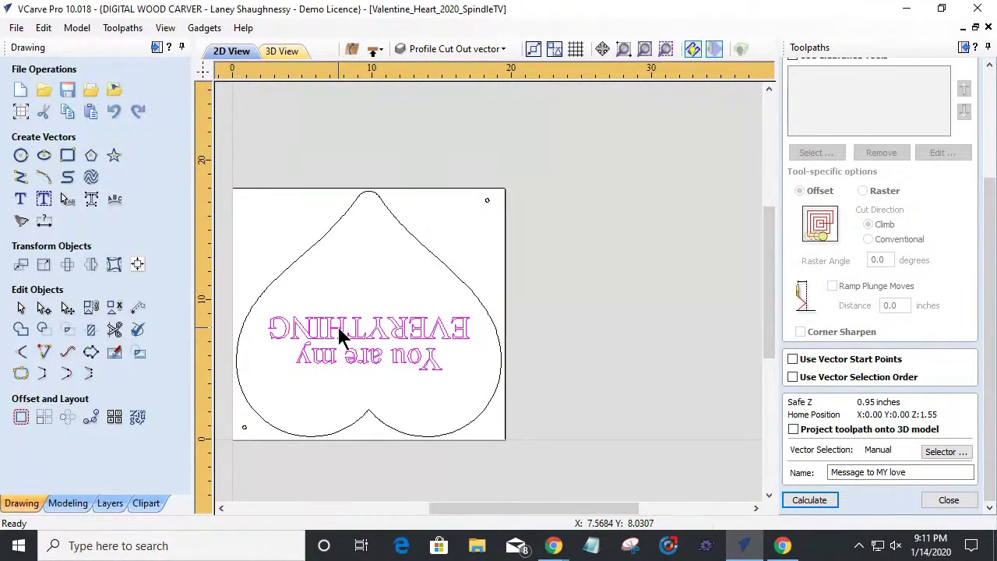
Step: Open the message text for editing and change its font to arabella
{"action": "left_click", "coordinate": [22, 202]}
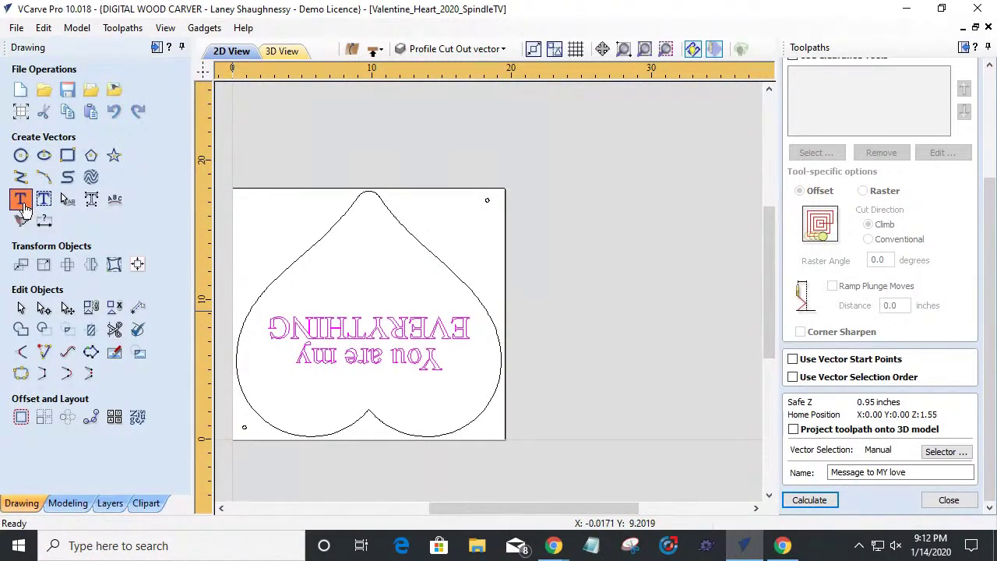
{"action": "left_click", "coordinate": [22, 204]}
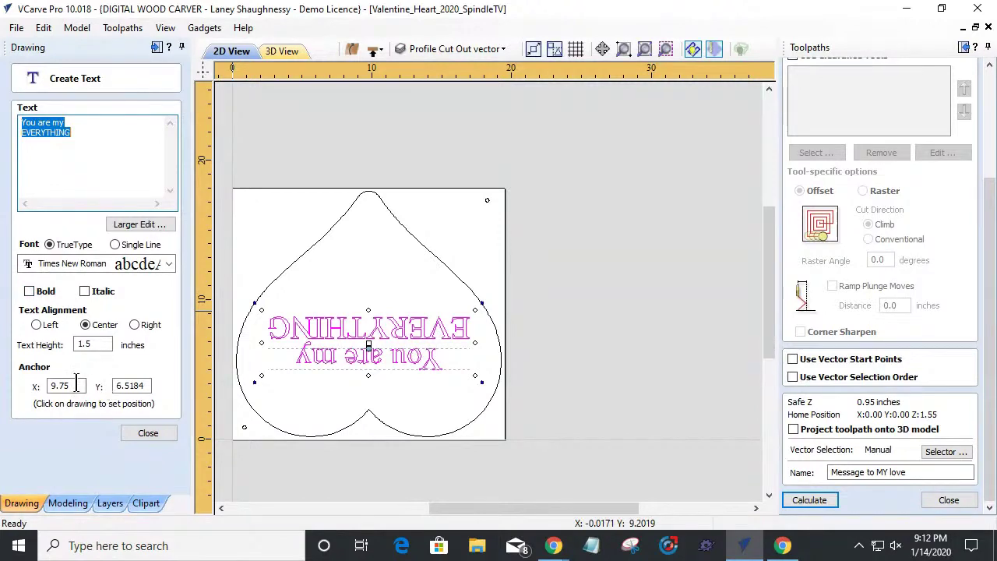
{"action": "left_click", "coordinate": [144, 264]}
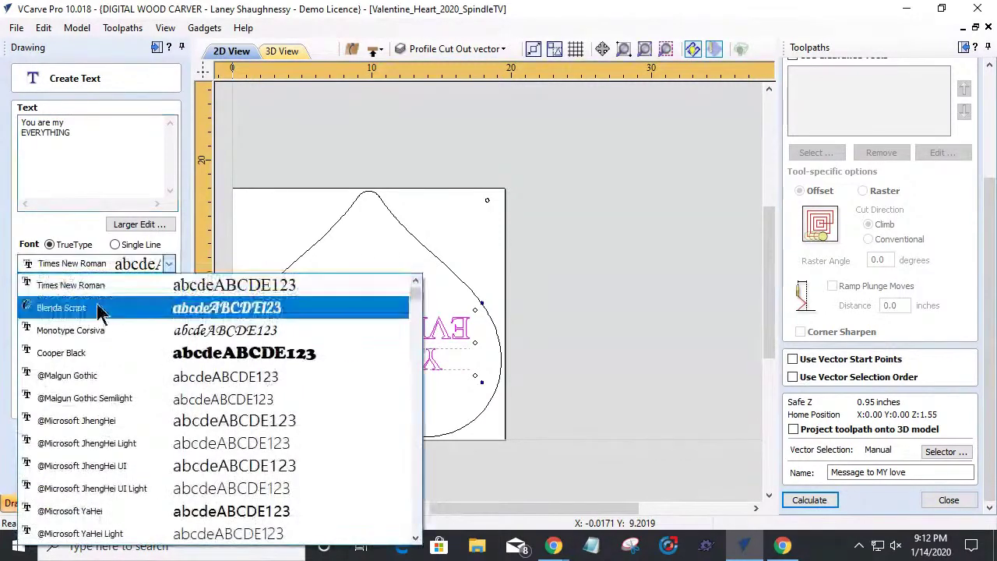
{"action": "scroll", "coordinate": [200, 331], "scroll_direction": "down", "scroll_amount": 4}
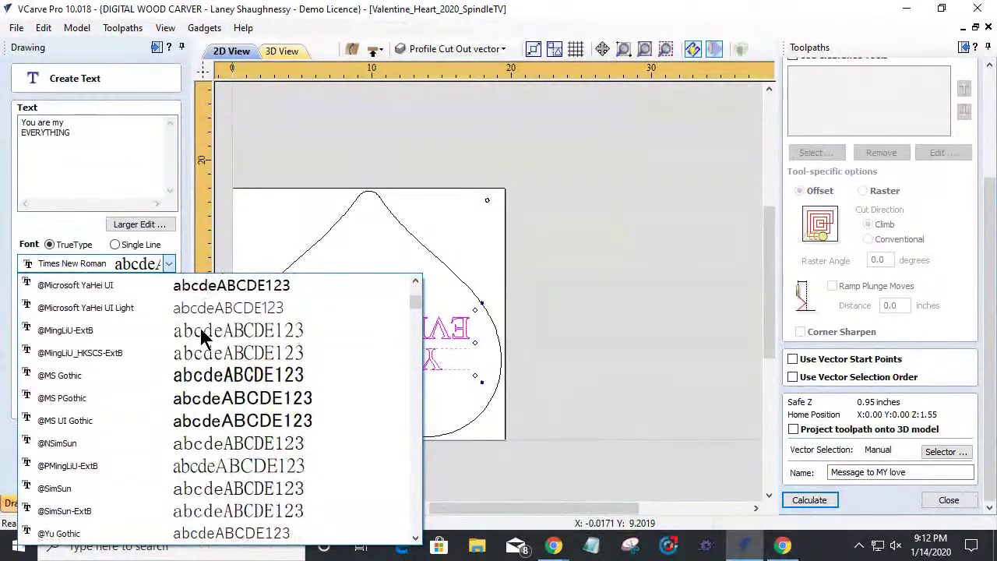
{"action": "scroll", "coordinate": [200, 326], "scroll_direction": "down", "scroll_amount": 7}
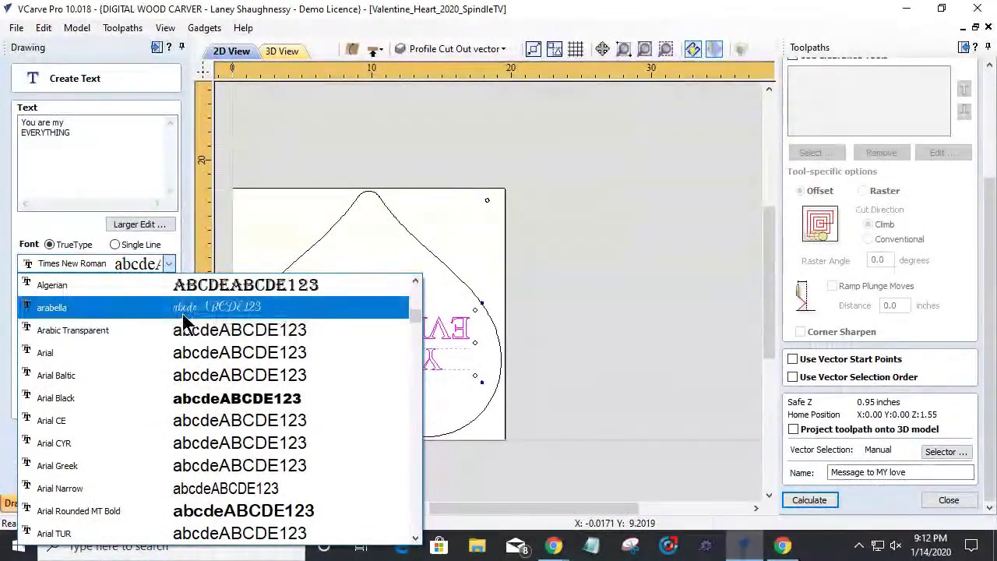
{"action": "left_click", "coordinate": [183, 310]}
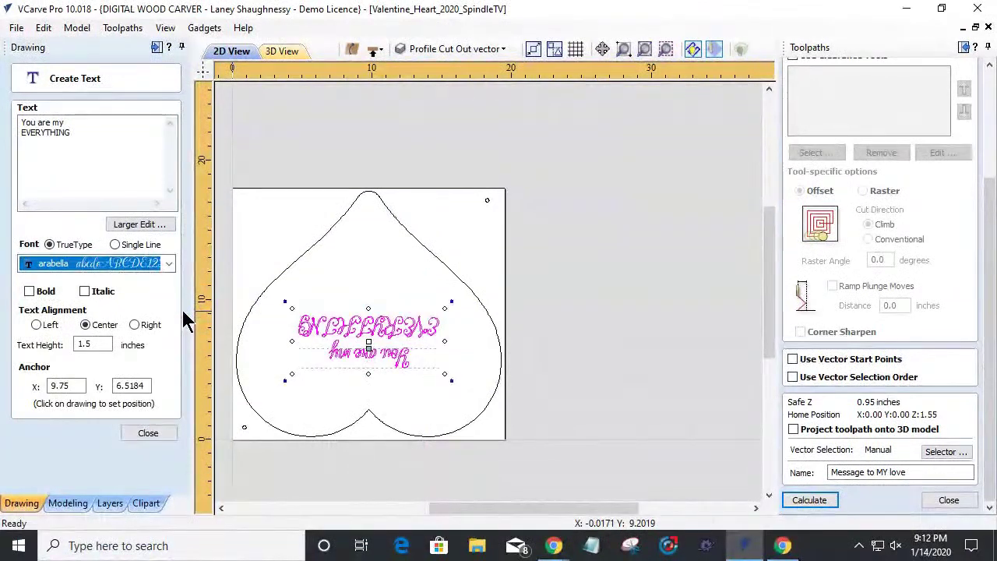
{"action": "scroll", "coordinate": [330, 334], "scroll_direction": "up", "scroll_amount": 6}
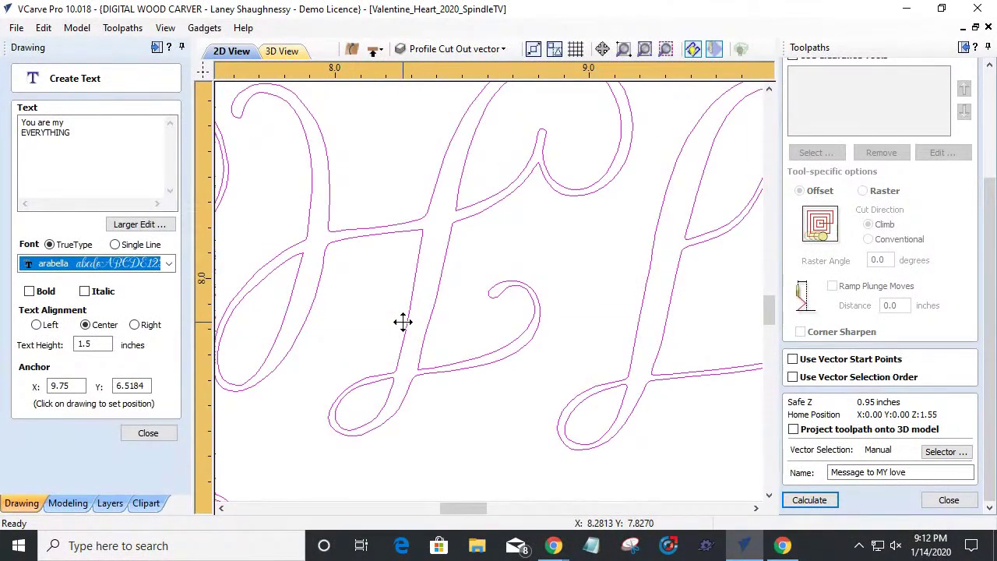
{"action": "scroll", "coordinate": [402, 322], "scroll_direction": "down", "scroll_amount": 6}
Step: Make the message text bold and set its height to 2 inches
{"action": "left_click", "coordinate": [28, 291]}
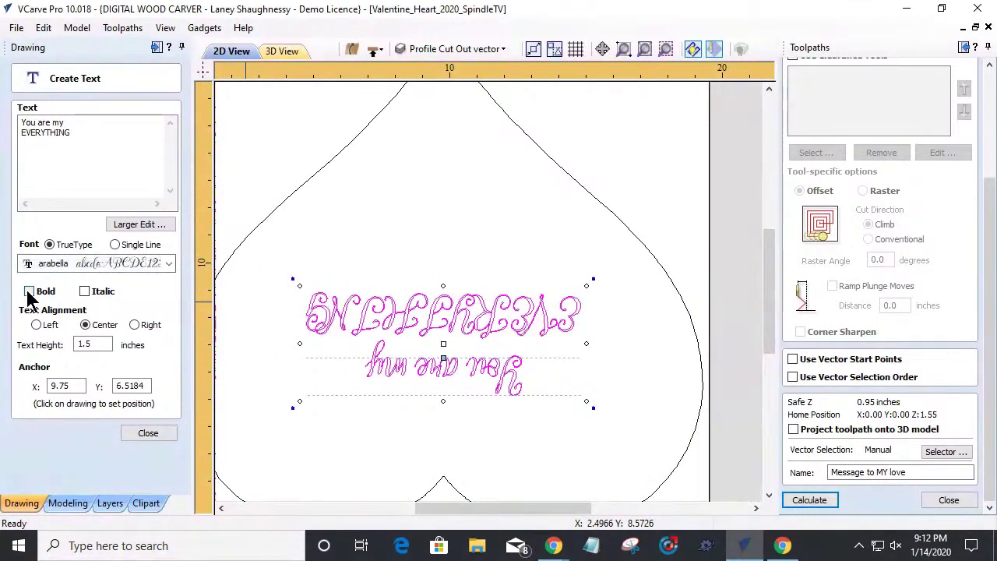
{"action": "left_click", "coordinate": [28, 291]}
{"action": "scroll", "coordinate": [530, 292], "scroll_direction": "up", "scroll_amount": 5}
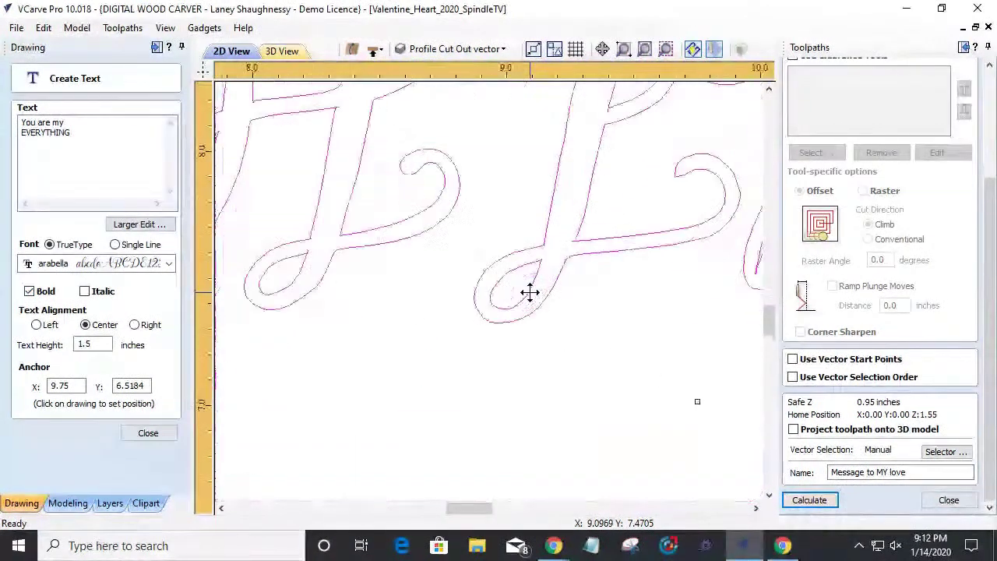
{"action": "scroll", "coordinate": [530, 292], "scroll_direction": "down", "scroll_amount": 5}
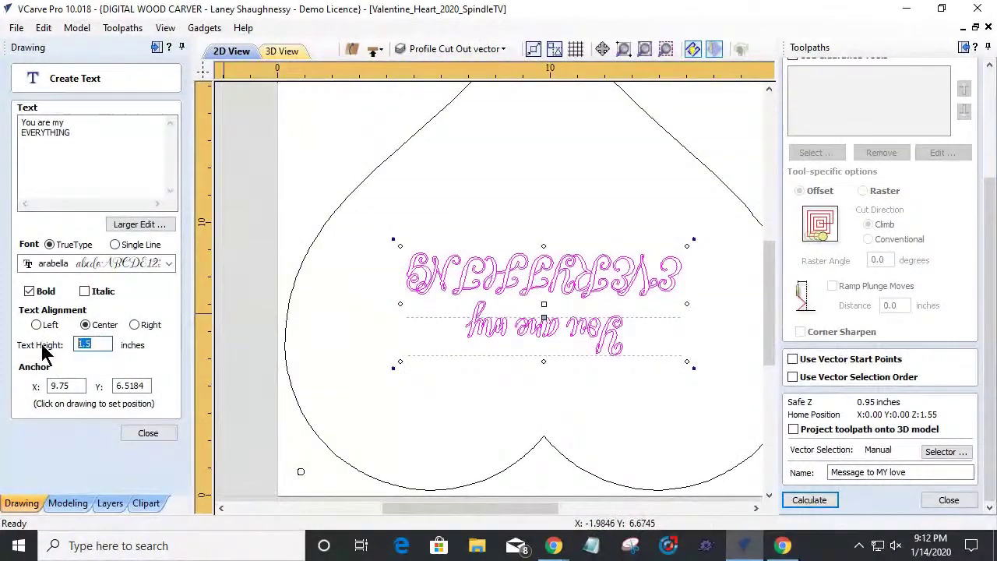
{"action": "type", "text": "2"}
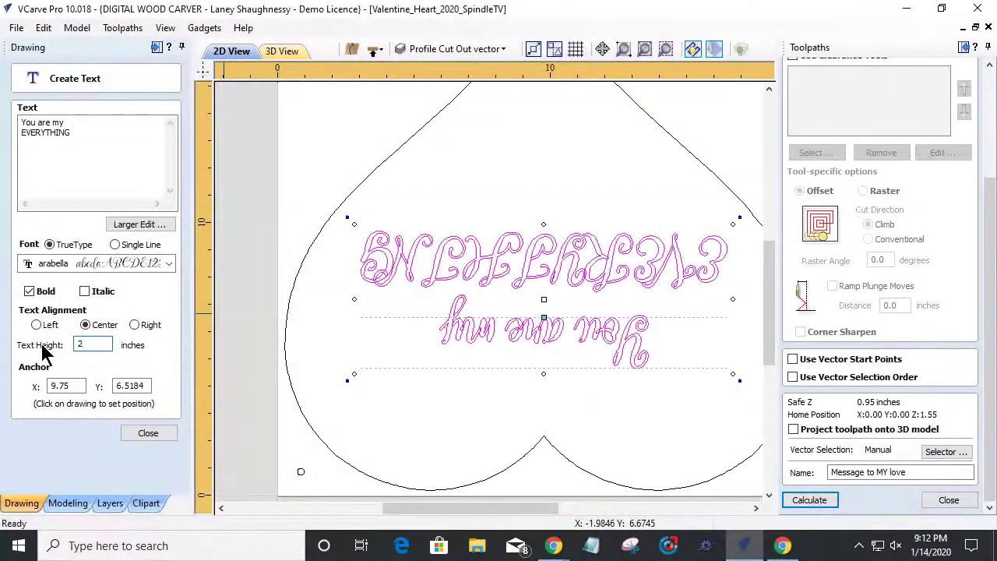
{"action": "key", "text": "Tab"}
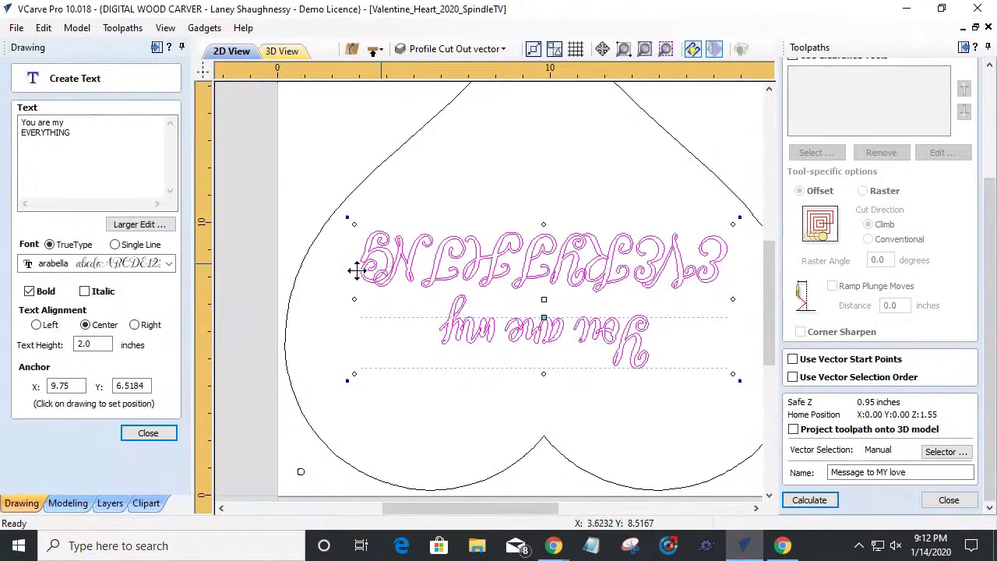
{"action": "left_click", "coordinate": [149, 435]}
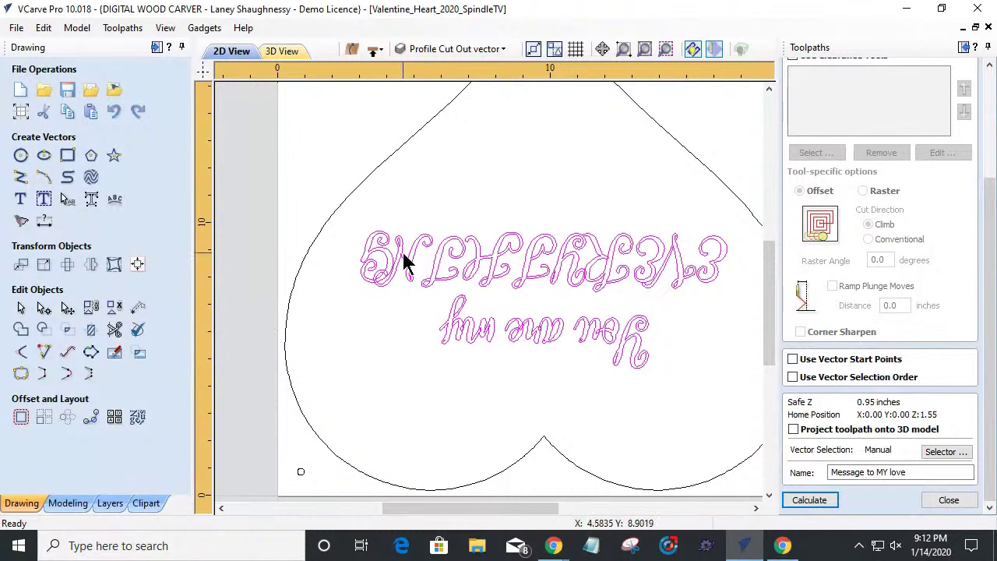
Step: Widen the letter spacing between the N and G of "EVERYTHING" so the two letters stop overlapping
{"action": "scroll", "coordinate": [413, 259], "scroll_direction": "up", "scroll_amount": 3}
{"action": "scroll", "coordinate": [413, 259], "scroll_direction": "down", "scroll_amount": 2}
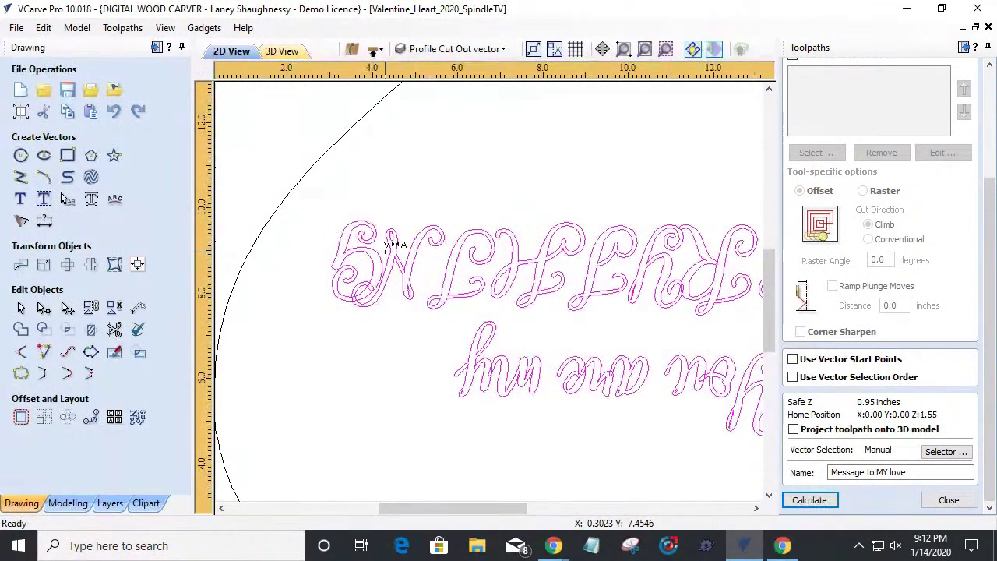
{"action": "key", "text": "Right"}
{"action": "key", "text": "Right"}
{"action": "key", "text": "Right"}
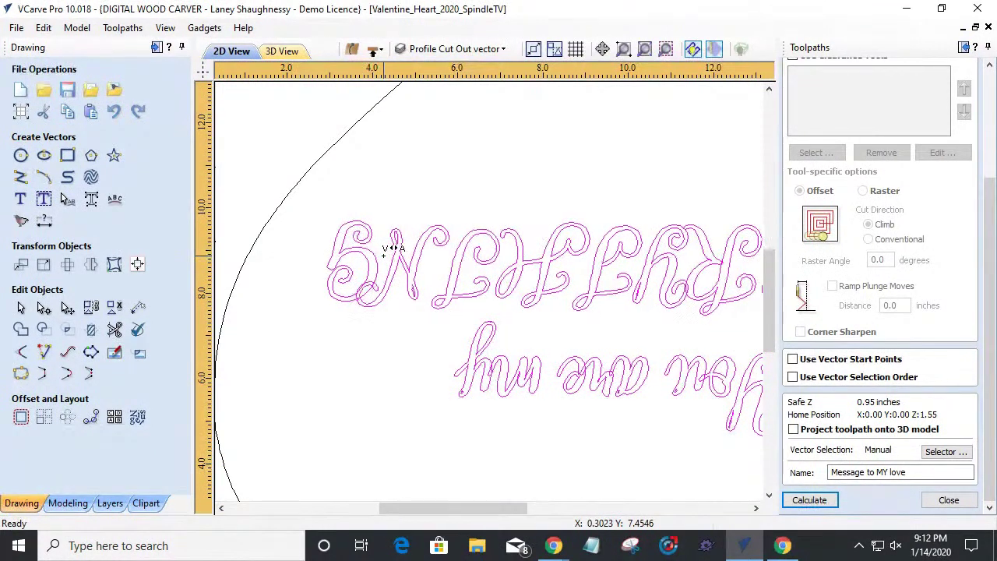
{"action": "key", "text": "Right"}
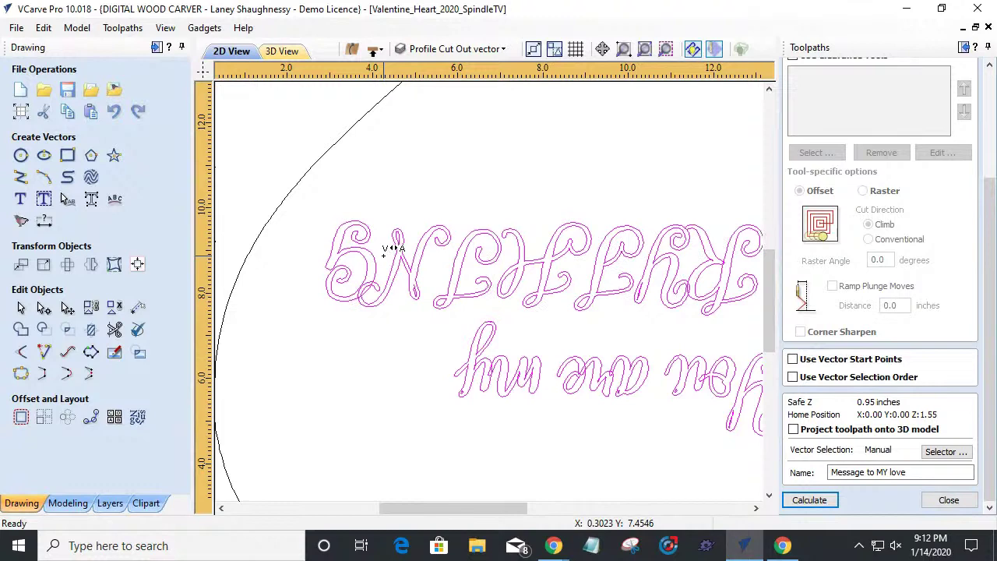
{"action": "scroll", "coordinate": [363, 249], "scroll_direction": "down", "scroll_amount": 2}
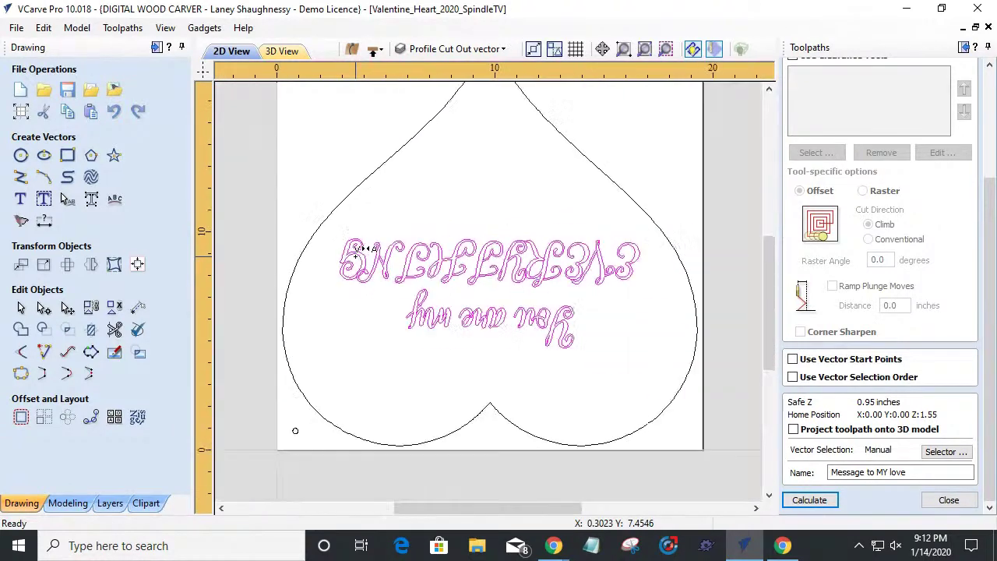
{"action": "key", "text": "Right"}
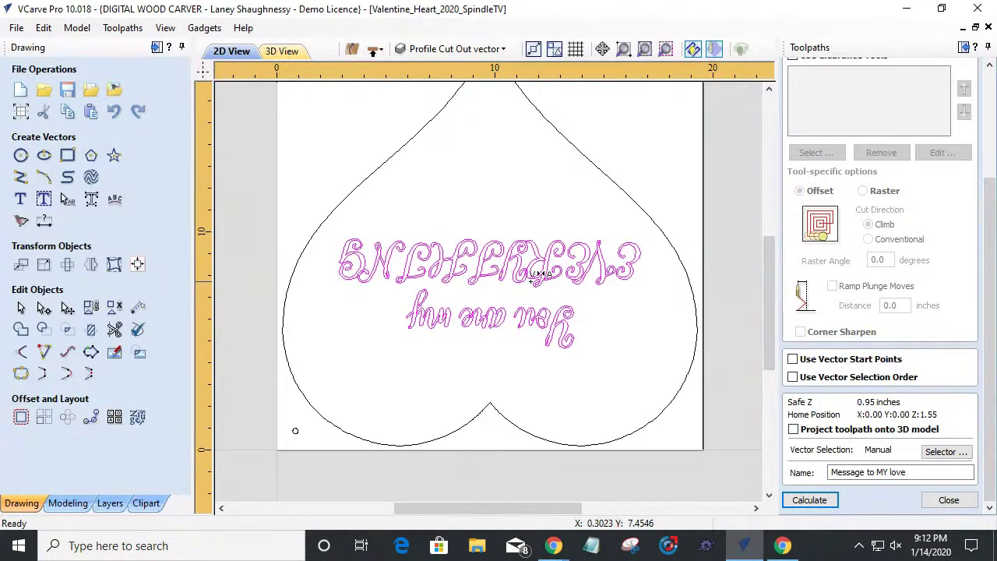
{"action": "scroll", "coordinate": [619, 255], "scroll_direction": "up", "scroll_amount": 4}
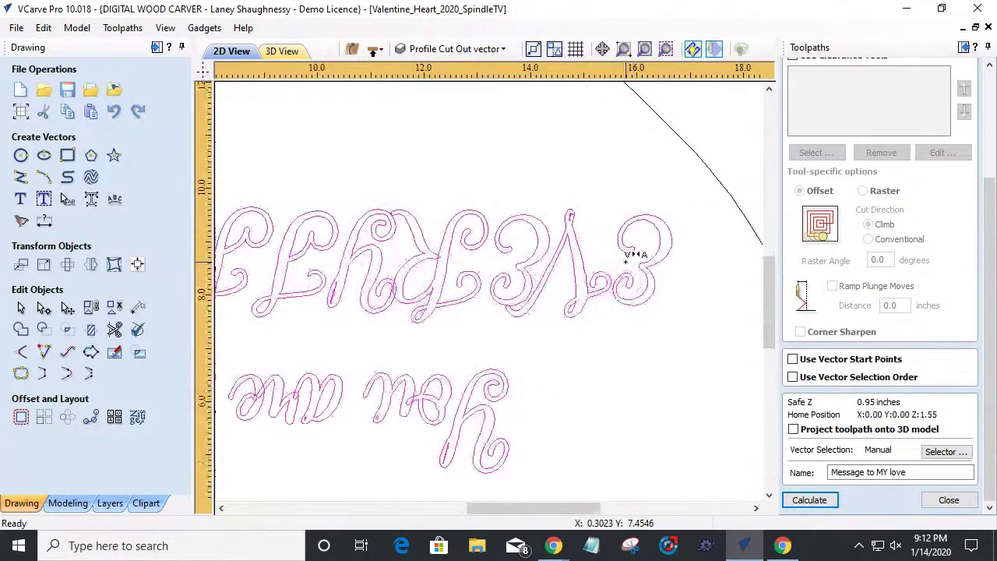
{"action": "scroll", "coordinate": [627, 257], "scroll_direction": "down", "scroll_amount": 3}
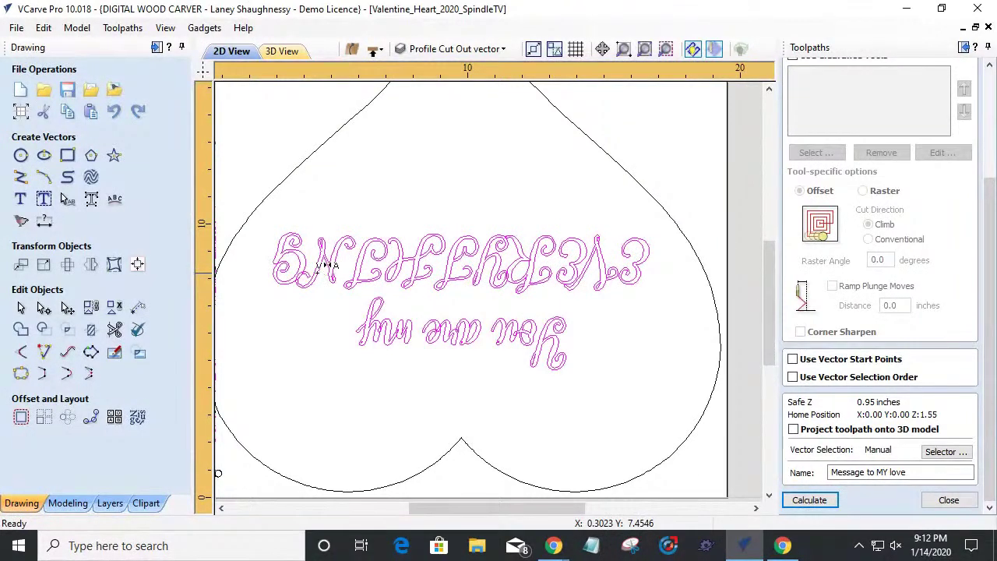
Step: Open the message text for editing and retype its second line as "Everything!!" in lowercase after the initial capital
{"action": "left_click", "coordinate": [22, 204]}
{"action": "left_click", "coordinate": [67, 151]}
{"action": "mouse_move", "coordinate": [67, 151]}
{"action": "left_mouse_down"}
{"action": "mouse_move", "coordinate": [3, 145]}
{"action": "mouse_move", "coordinate": [173, 160]}
{"action": "left_mouse_up"}
{"action": "left_click", "coordinate": [26, 140]}
{"action": "key", "text": "BackSpace"}
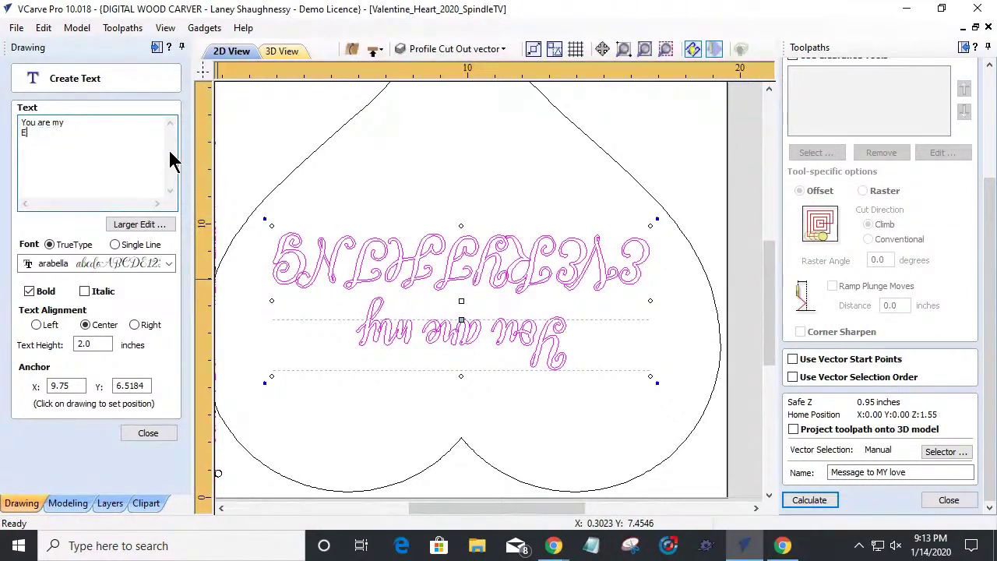
{"action": "type", "text": "veryt"}
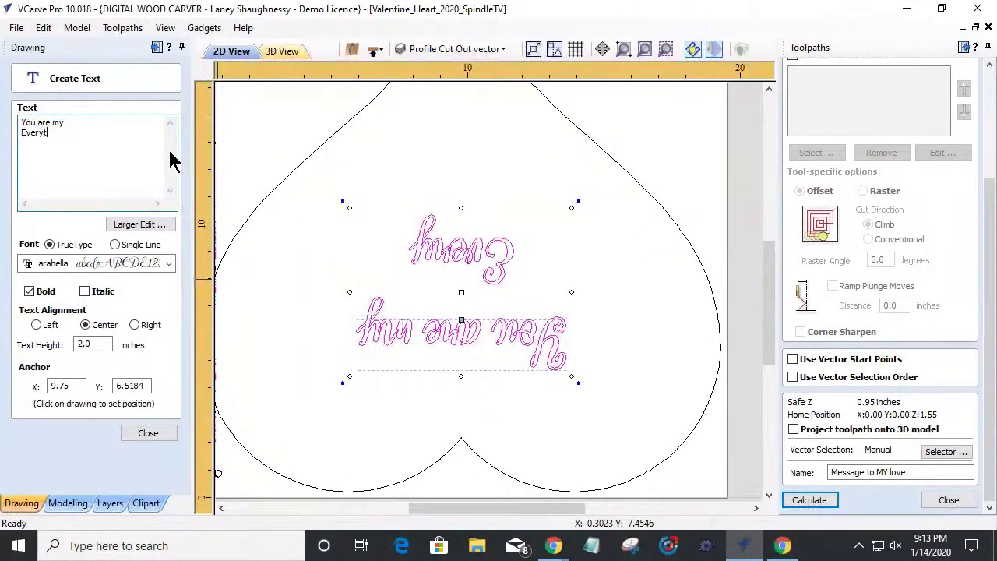
{"action": "type", "text": "hing!!"}
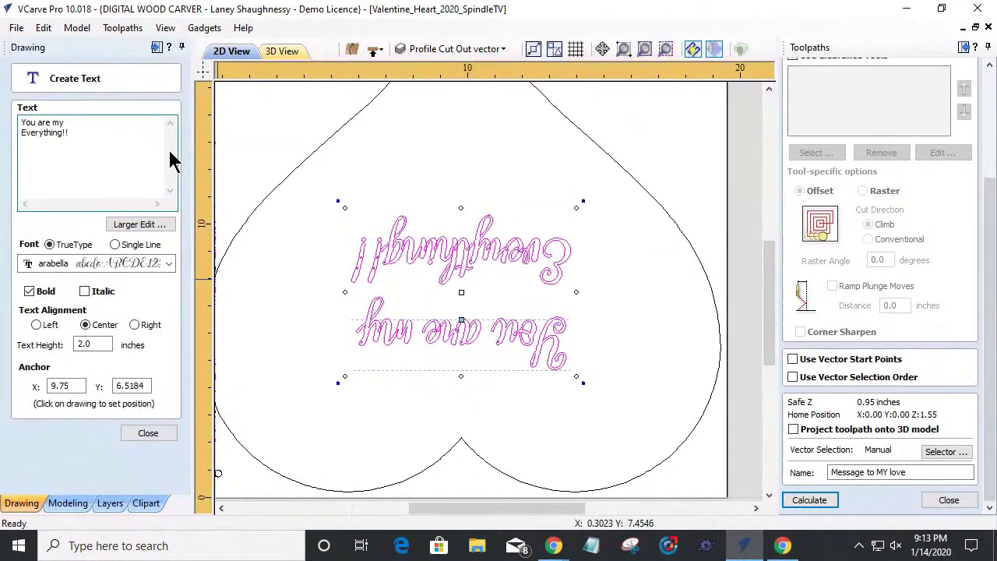
{"action": "scroll", "coordinate": [372, 269], "scroll_direction": "up", "scroll_amount": 8}
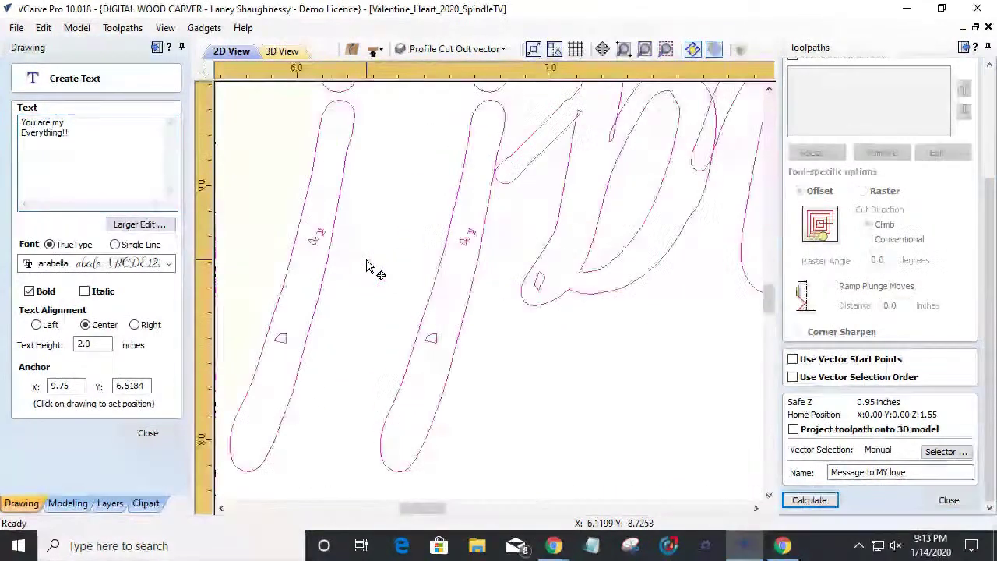
{"action": "scroll", "coordinate": [373, 268], "scroll_direction": "down", "scroll_amount": 3}
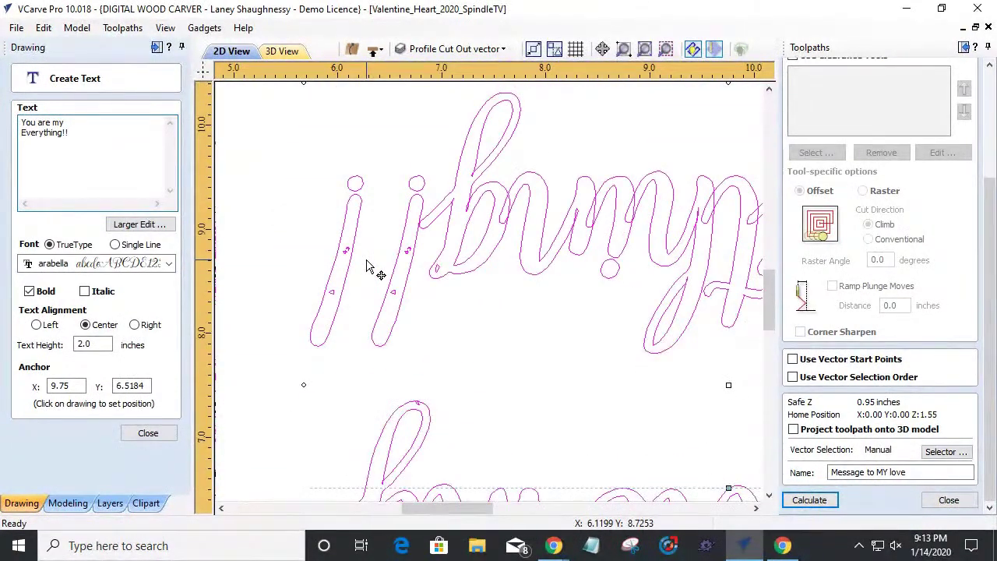
{"action": "scroll", "coordinate": [372, 268], "scroll_direction": "down", "scroll_amount": 5}
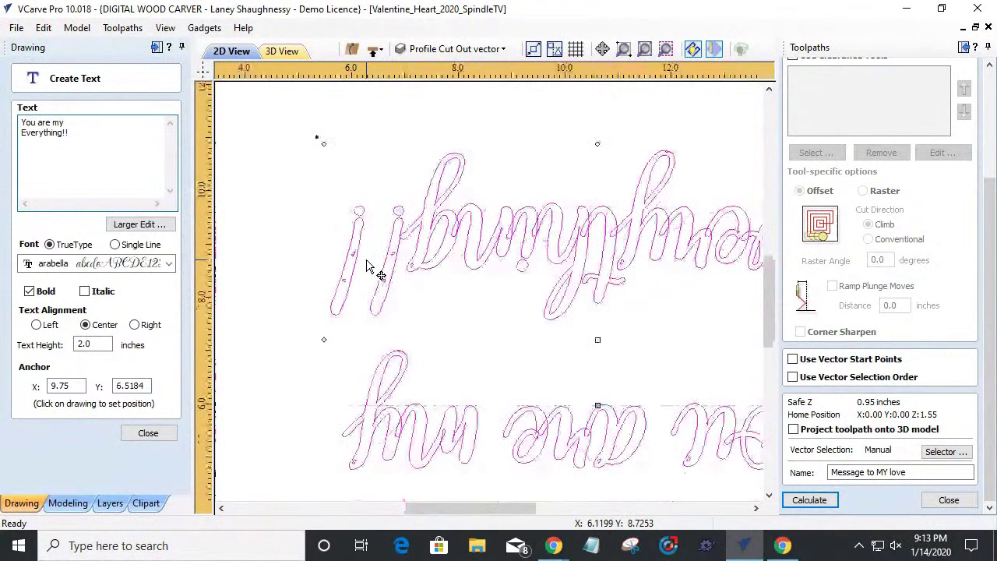
{"action": "left_click", "coordinate": [137, 433]}
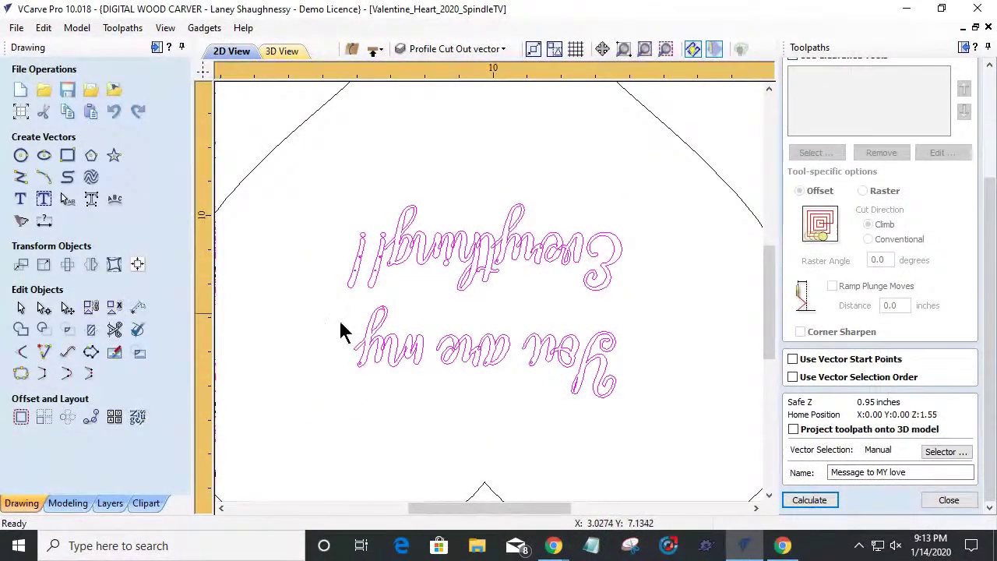
Step: Enlarge the message text proportionally to about 10.67 by 7.56 inches inside the heart
{"action": "scroll", "coordinate": [434, 240], "scroll_direction": "up", "scroll_amount": 3}
{"action": "scroll", "coordinate": [434, 241], "scroll_direction": "down", "scroll_amount": 5}
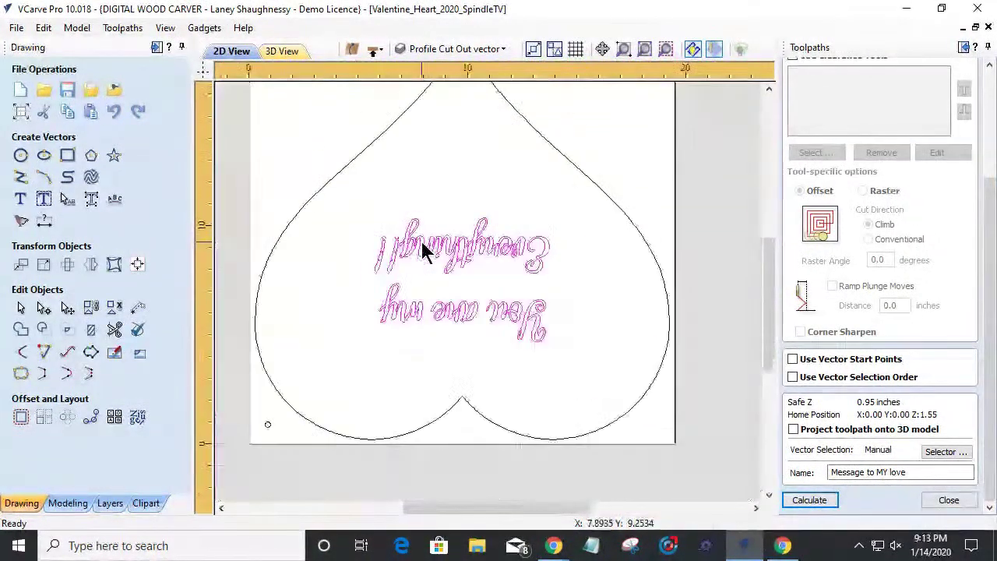
{"action": "left_click", "coordinate": [421, 256]}
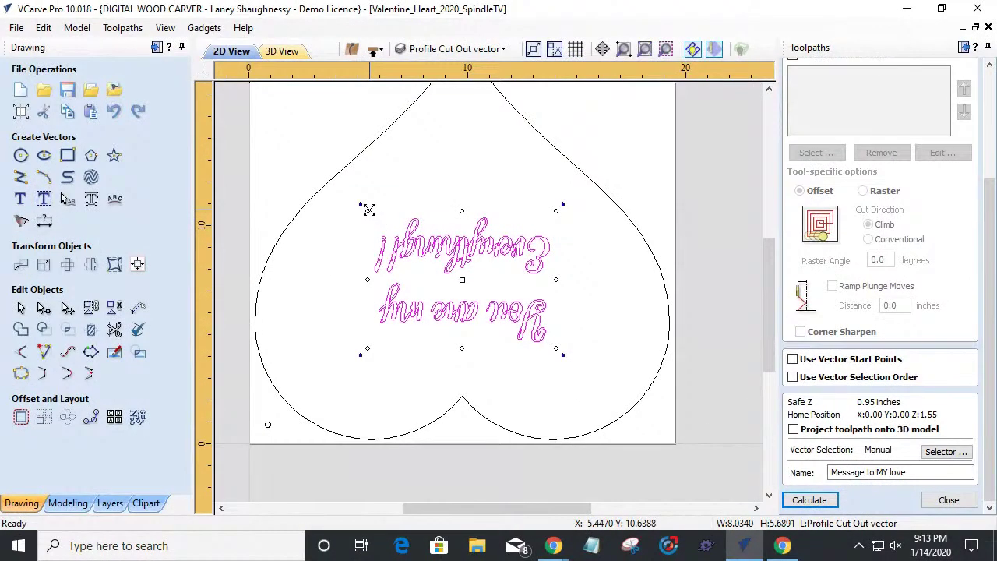
{"action": "left_click_drag", "start_coordinate": [369, 210], "coordinate": [356, 195]}
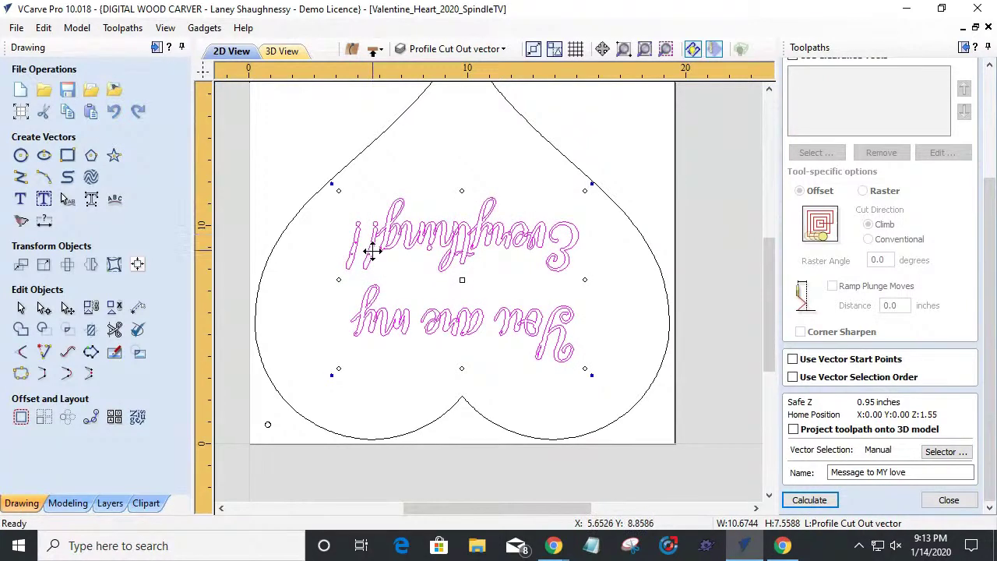
Step: Weld the overlapping letters of the arabella message and select the small stray shapes inside the exclamation marks
{"action": "left_click", "coordinate": [20, 329]}
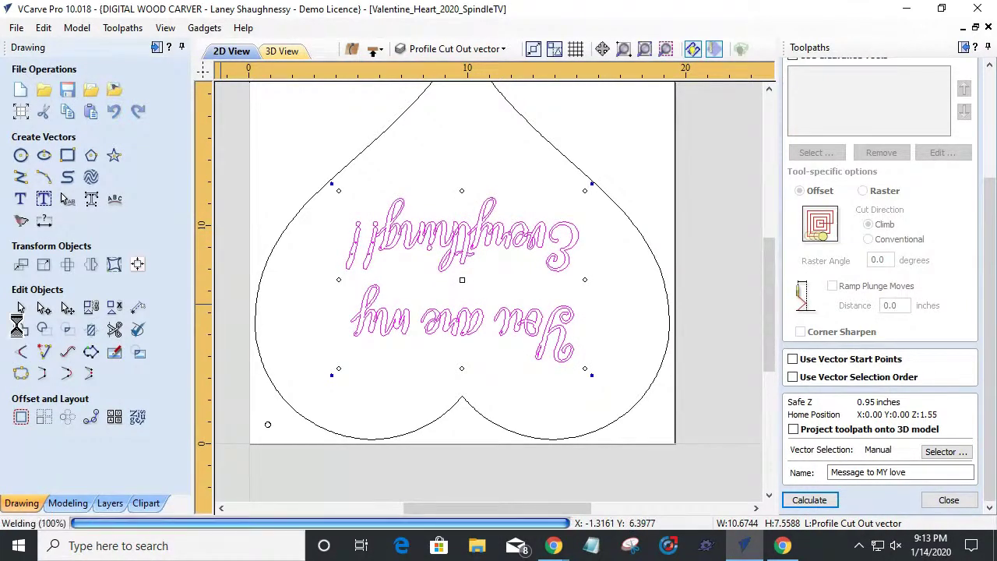
{"action": "left_click", "coordinate": [462, 296]}
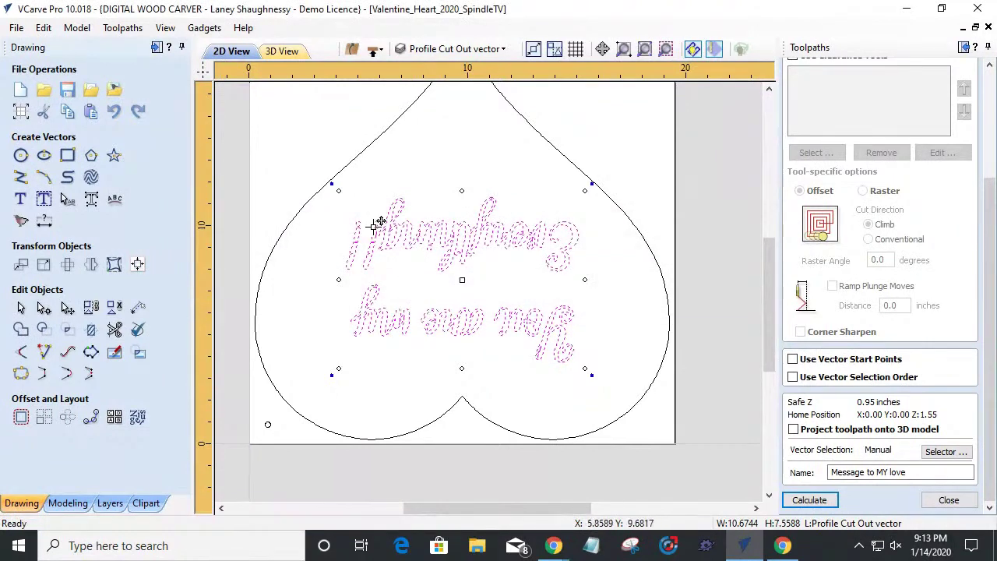
{"action": "scroll", "coordinate": [378, 223], "scroll_direction": "up", "scroll_amount": 8}
{"action": "left_click", "coordinate": [342, 265]}
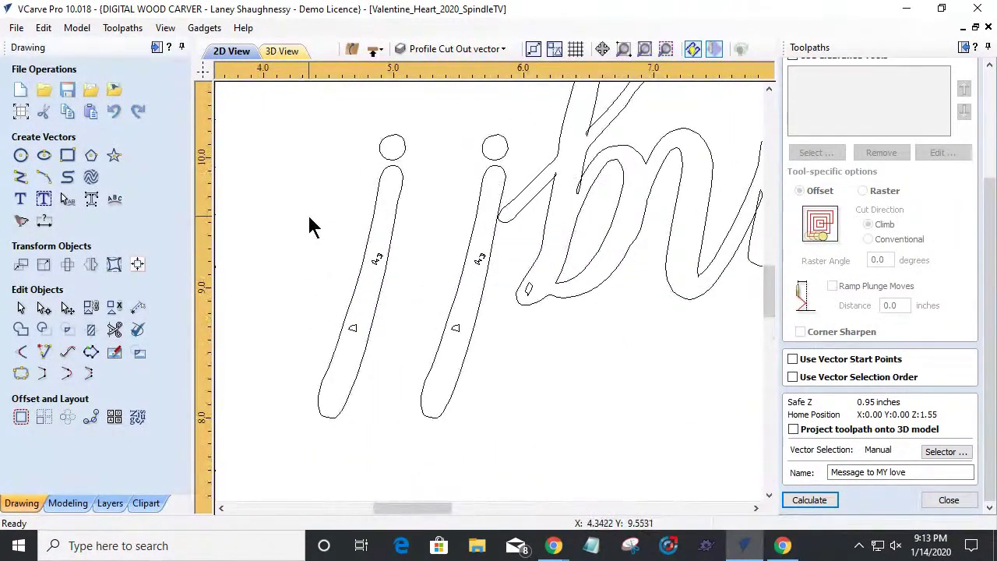
{"action": "left_click_drag", "start_coordinate": [510, 351], "coordinate": [514, 358]}
{"action": "scroll", "coordinate": [628, 116], "scroll_direction": "up", "scroll_amount": 3}
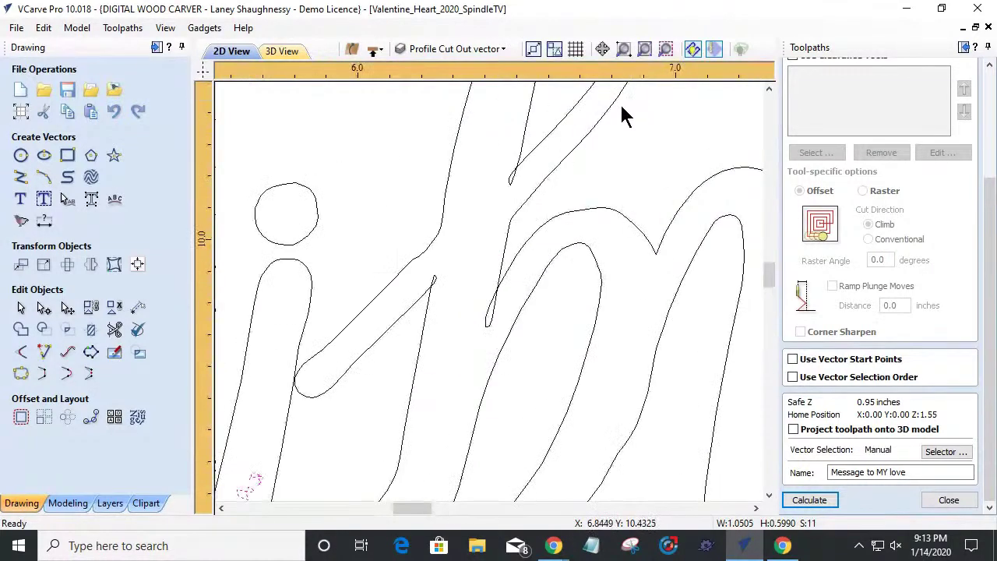
Step: Check the welded letter joints, and undo the weld to return to the editable message text
{"action": "scroll", "coordinate": [490, 304], "scroll_direction": "up", "scroll_amount": 3}
{"action": "scroll", "coordinate": [489, 304], "scroll_direction": "down", "scroll_amount": 6}
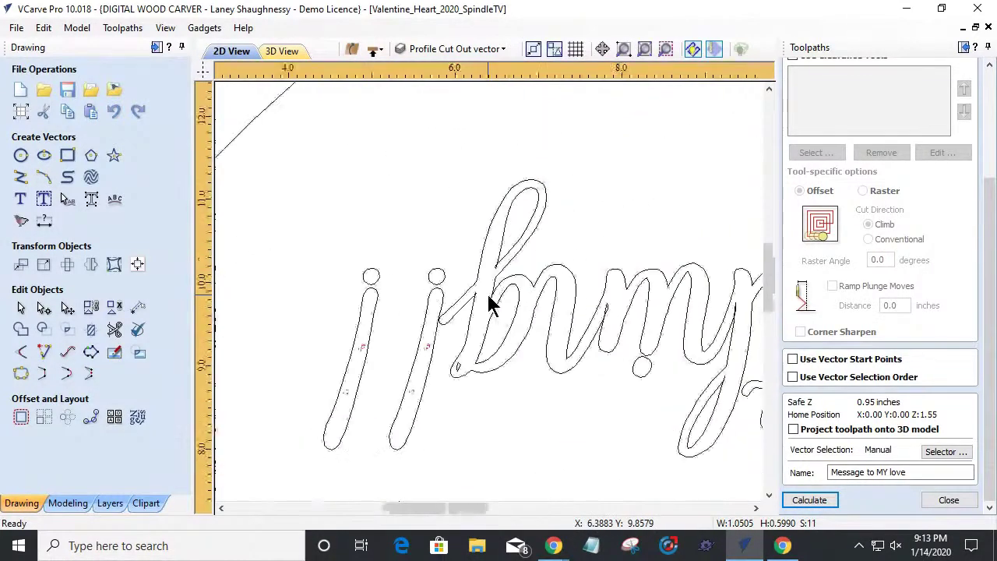
{"action": "scroll", "coordinate": [701, 323], "scroll_direction": "up", "scroll_amount": 3}
{"action": "scroll", "coordinate": [699, 310], "scroll_direction": "up", "scroll_amount": 2}
{"action": "scroll", "coordinate": [697, 304], "scroll_direction": "down", "scroll_amount": 5}
{"action": "scroll", "coordinate": [638, 293], "scroll_direction": "down", "scroll_amount": 3}
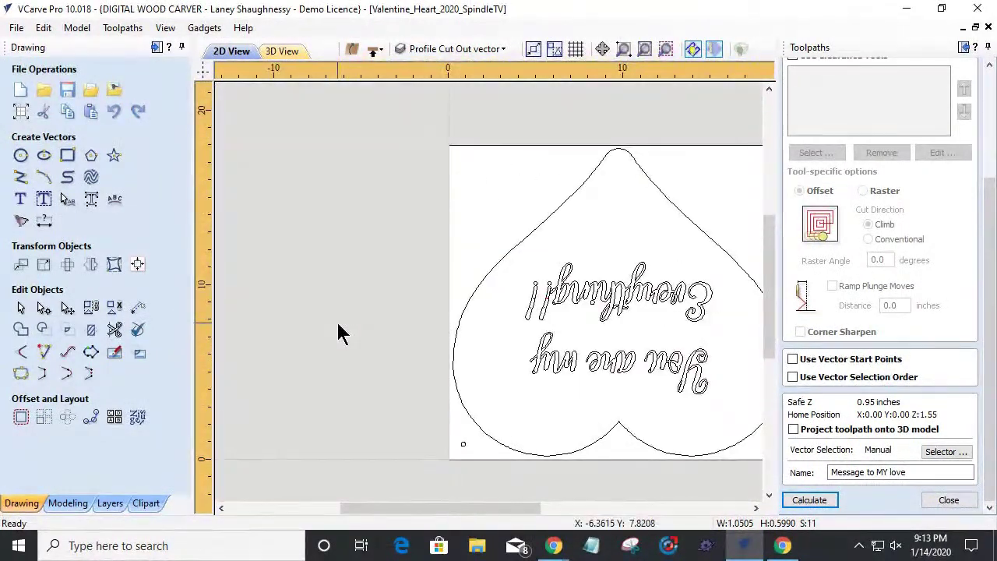
{"action": "key", "text": "ctrl+a"}
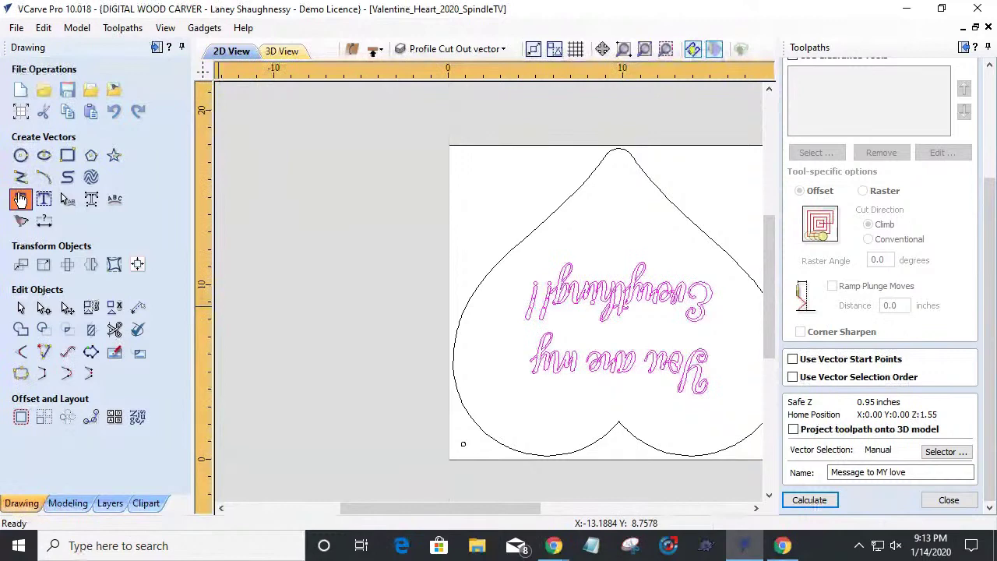
Step: Change the message text's font to Billy Scriptian and check where its letters overlap
{"action": "left_click", "coordinate": [19, 201]}
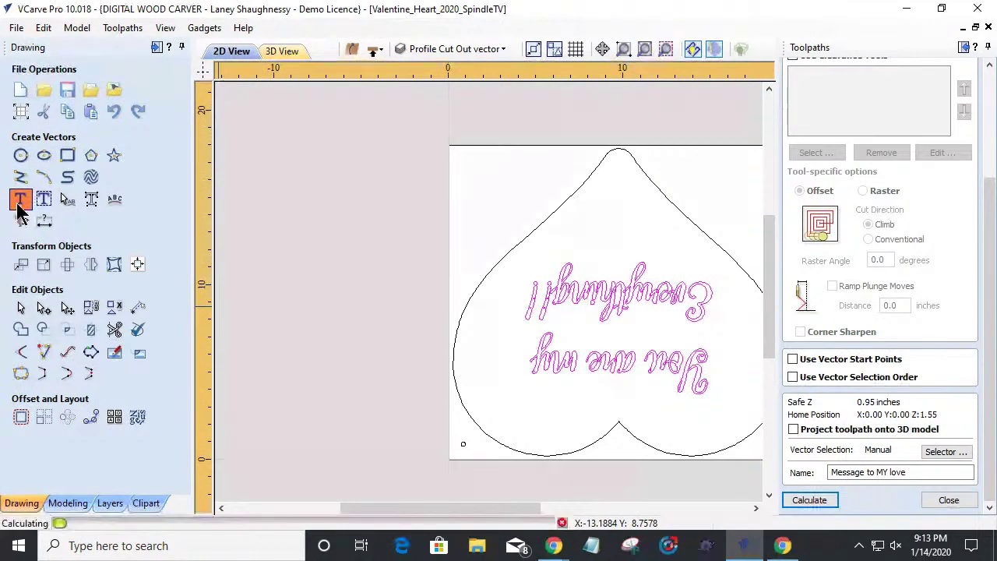
{"action": "left_click", "coordinate": [138, 264]}
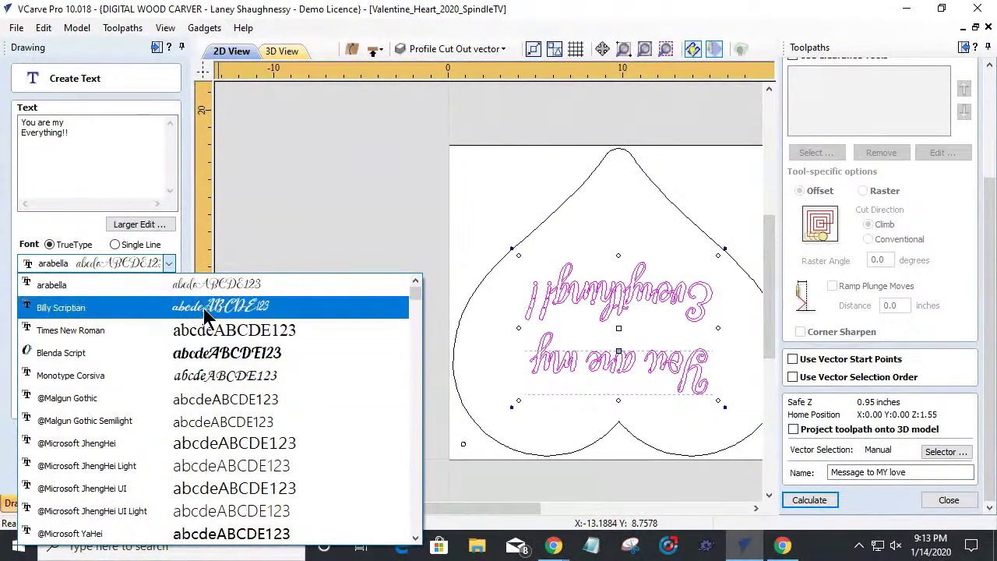
{"action": "left_click", "coordinate": [207, 308]}
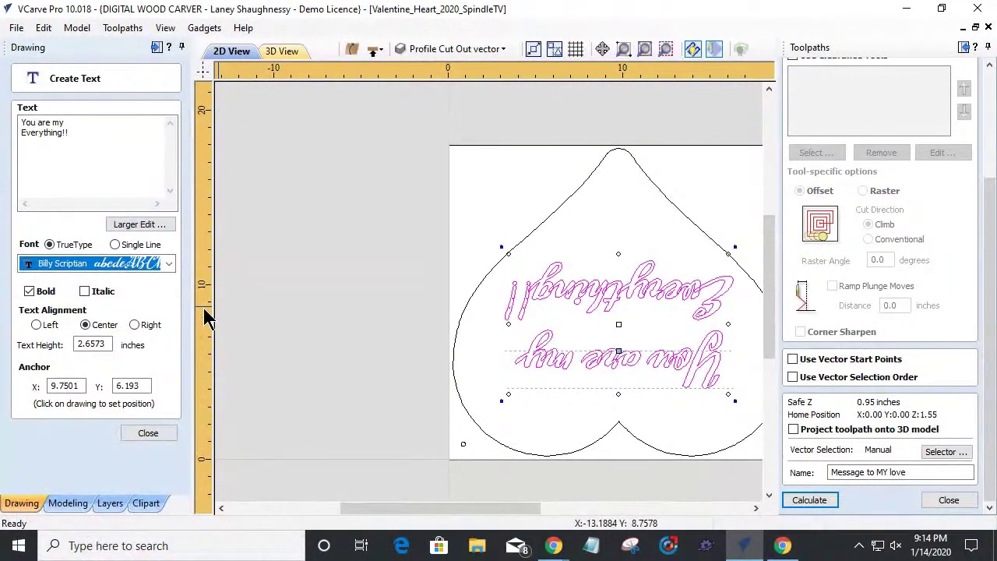
{"action": "scroll", "coordinate": [573, 289], "scroll_direction": "up", "scroll_amount": 6}
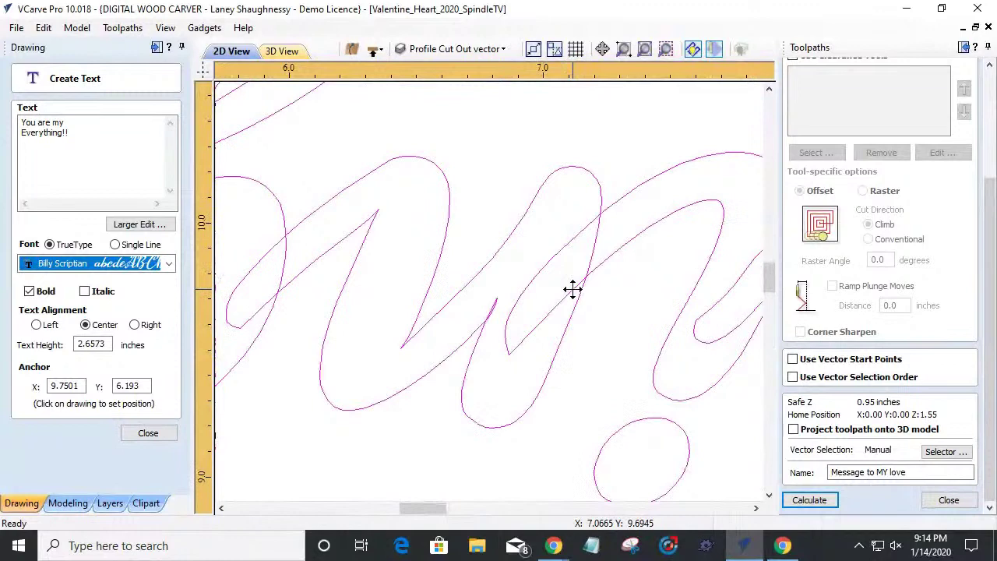
{"action": "scroll", "coordinate": [573, 289], "scroll_direction": "down", "scroll_amount": 2}
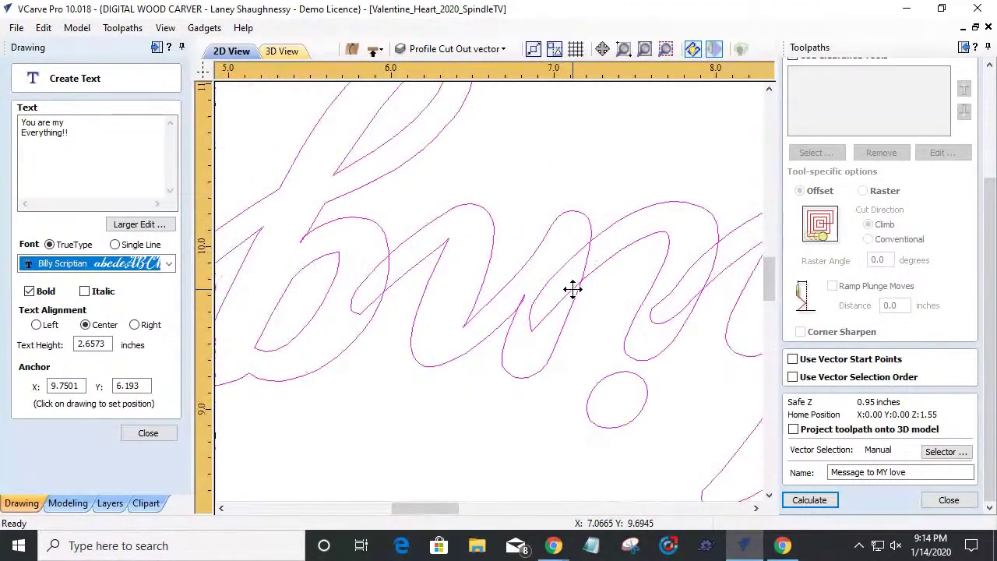
{"action": "scroll", "coordinate": [573, 289], "scroll_direction": "down", "scroll_amount": 5}
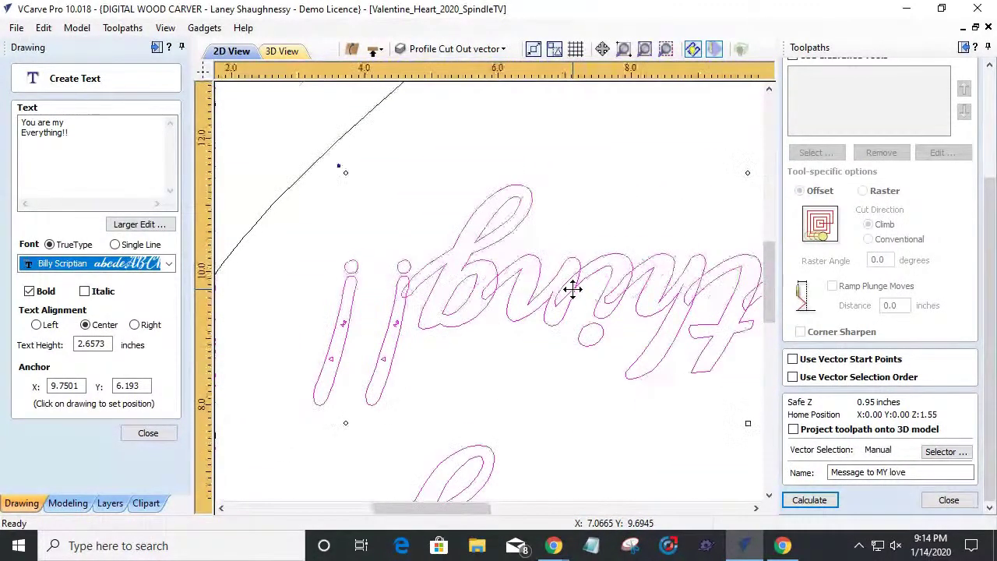
{"action": "scroll", "coordinate": [573, 289], "scroll_direction": "down", "scroll_amount": 3}
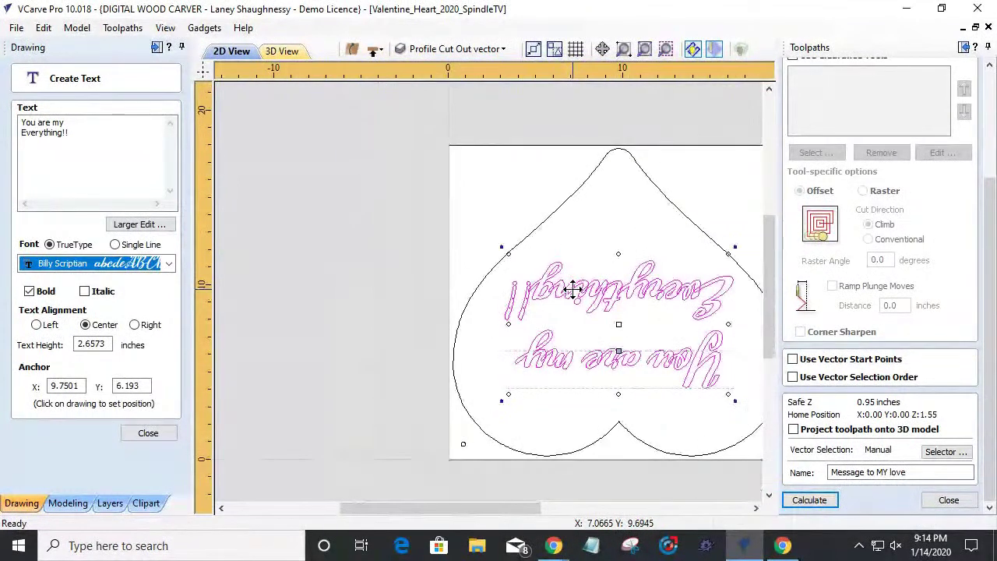
Step: Turn off bold for the message text, check the thinner letters, and finish editing the text
{"action": "left_click", "coordinate": [31, 294]}
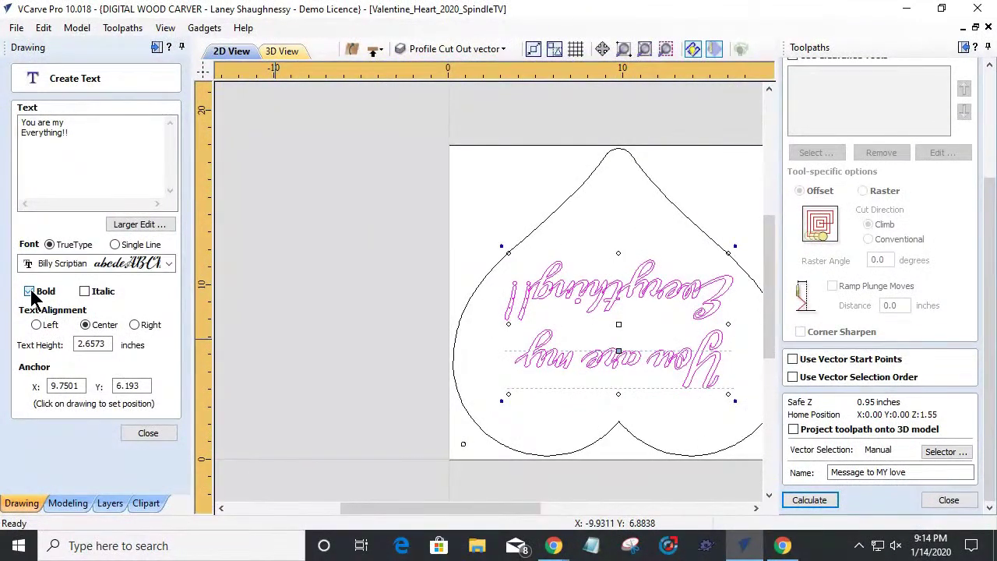
{"action": "scroll", "coordinate": [648, 263], "scroll_direction": "up", "scroll_amount": 8}
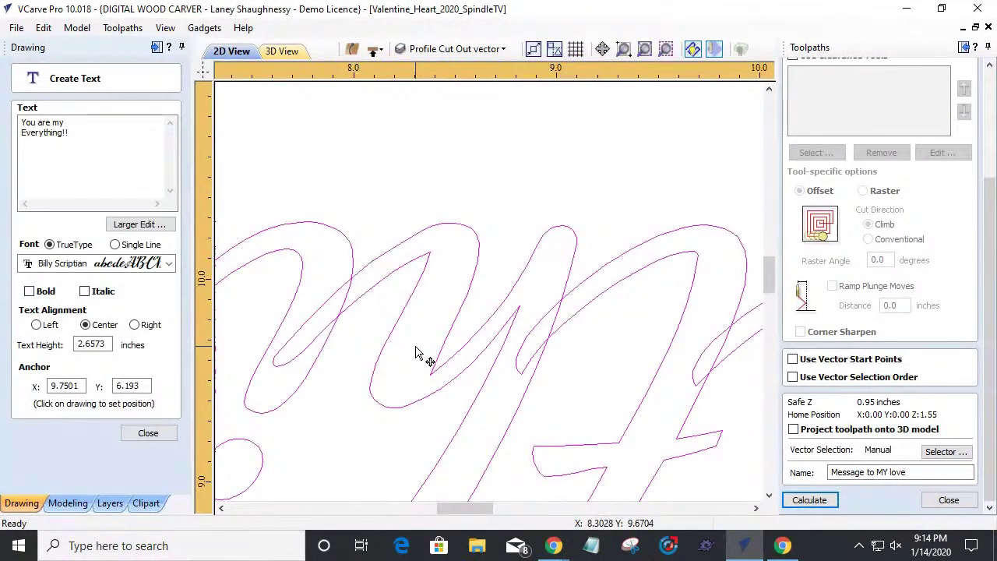
{"action": "scroll", "coordinate": [413, 350], "scroll_direction": "down", "scroll_amount": 3}
{"action": "scroll", "coordinate": [303, 345], "scroll_direction": "up", "scroll_amount": 3}
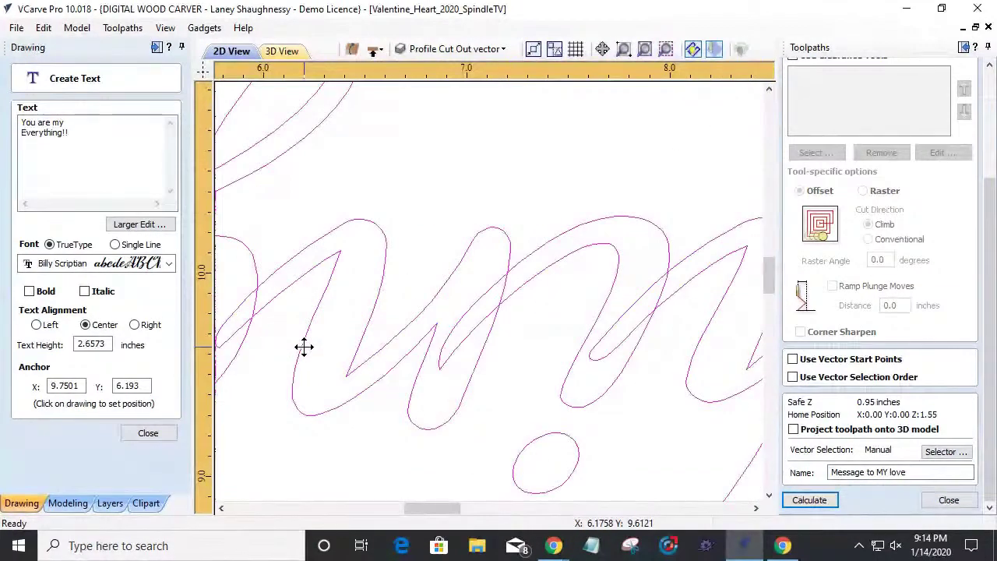
{"action": "scroll", "coordinate": [303, 343], "scroll_direction": "down", "scroll_amount": 3}
{"action": "scroll", "coordinate": [304, 343], "scroll_direction": "down", "scroll_amount": 4}
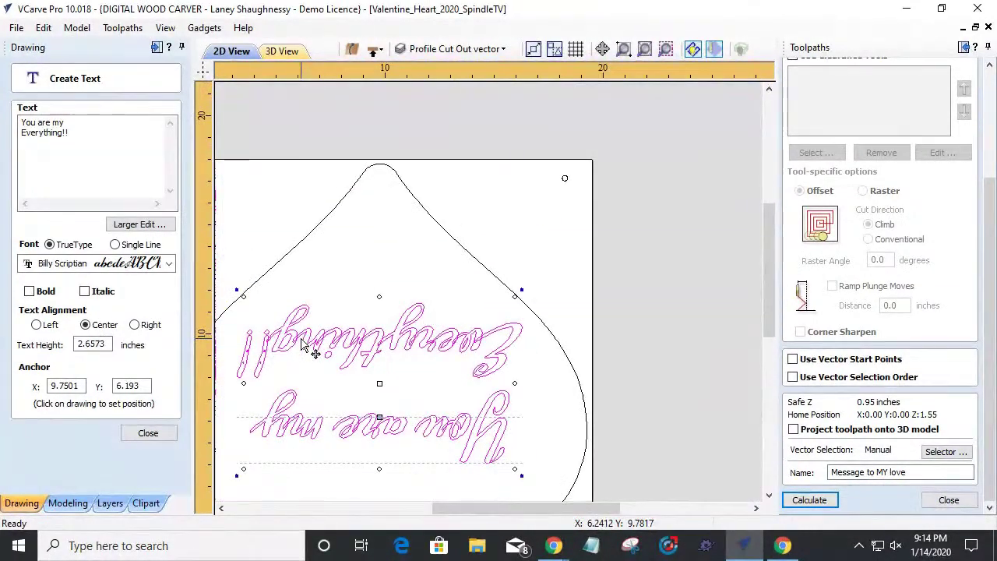
{"action": "left_click", "coordinate": [148, 434]}
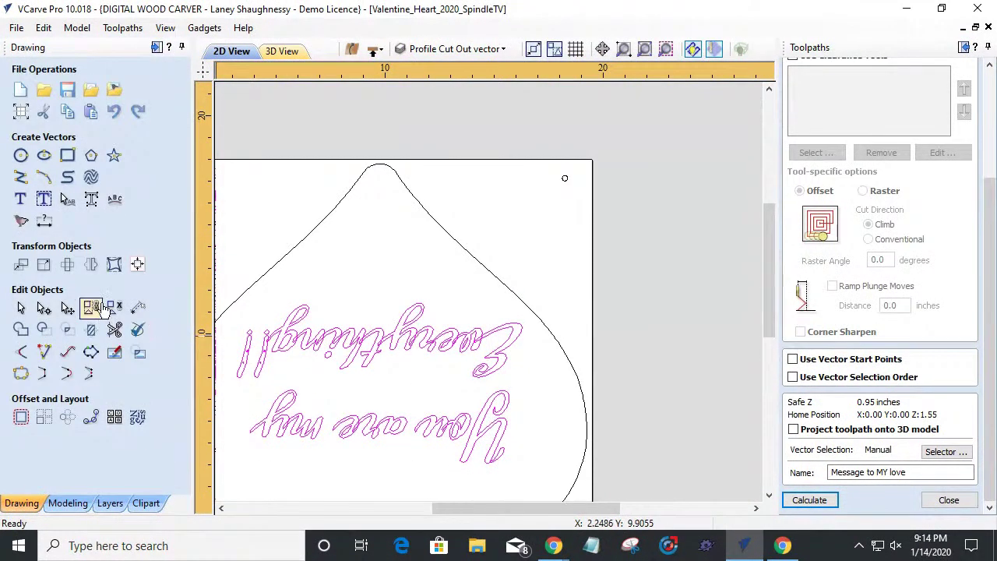
Step: Weld the overlapping letters of the Billy Scriptian message, replacing the original text objects with the welded curves
{"action": "left_click", "coordinate": [39, 332]}
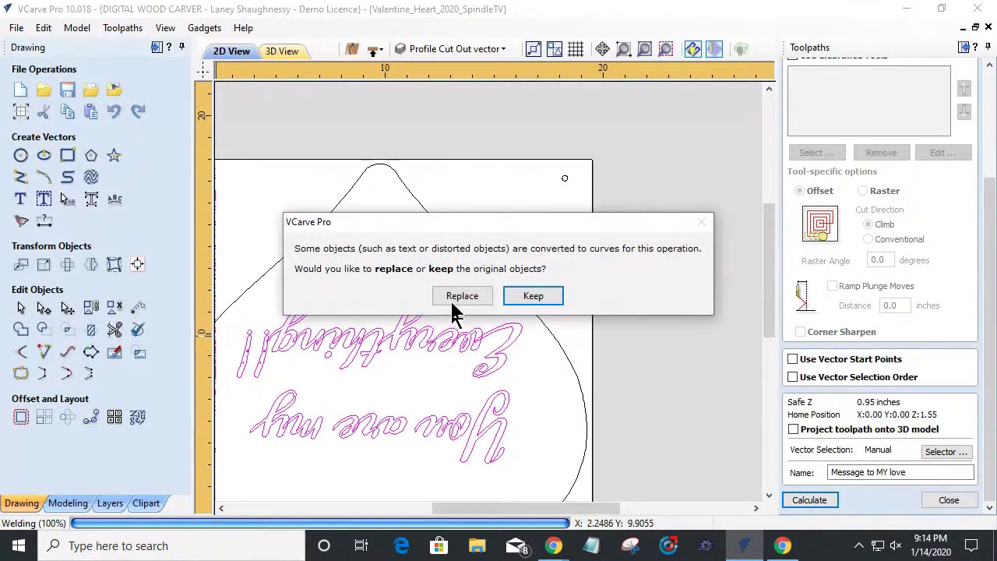
{"action": "left_click", "coordinate": [455, 300]}
{"action": "scroll", "coordinate": [268, 350], "scroll_direction": "up", "scroll_amount": 8}
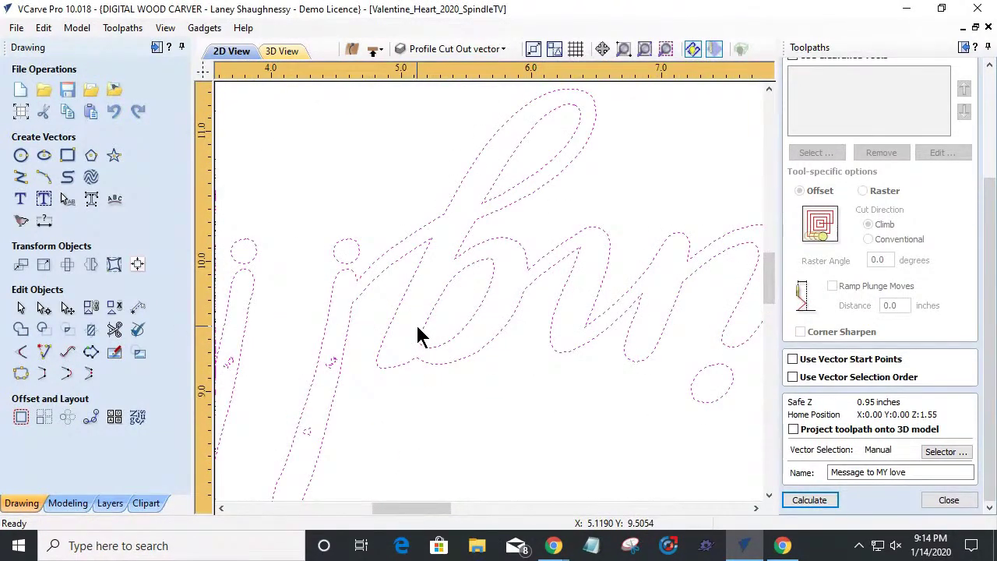
{"action": "scroll", "coordinate": [413, 354], "scroll_direction": "down", "scroll_amount": 5}
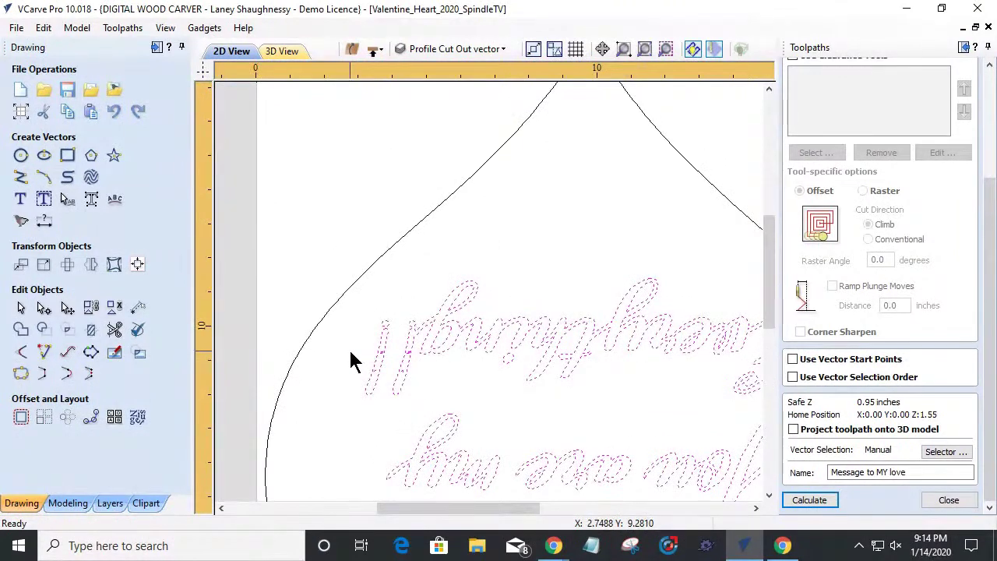
Step: Delete the stray shapes inside the two exclamation marks and check the remaining welded letters
{"action": "scroll", "coordinate": [348, 347], "scroll_direction": "up", "scroll_amount": 3}
{"action": "left_click", "coordinate": [356, 343]}
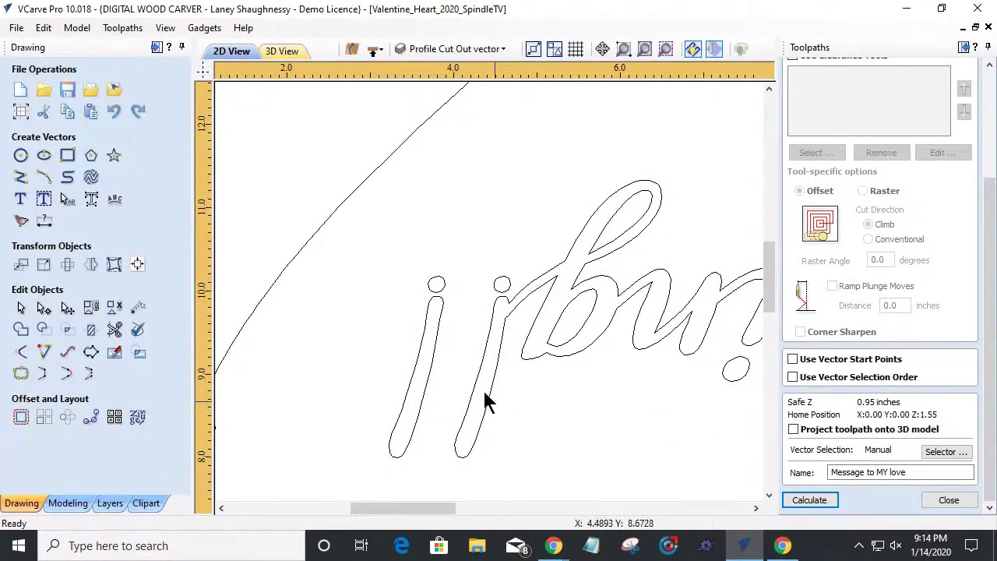
{"action": "scroll", "coordinate": [228, 257], "scroll_direction": "down", "scroll_amount": 3}
{"action": "scroll", "coordinate": [506, 378], "scroll_direction": "up", "scroll_amount": 3}
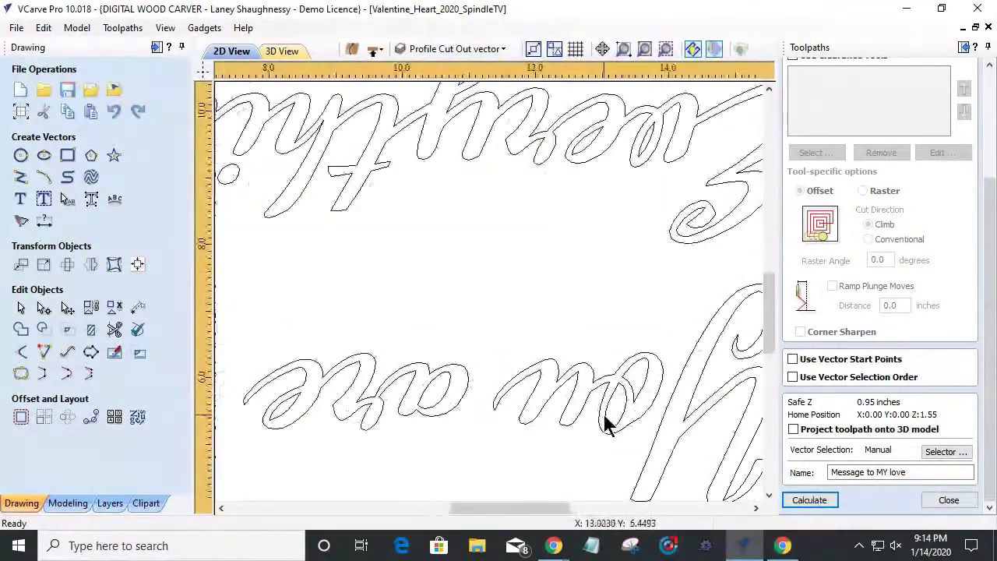
{"action": "scroll", "coordinate": [262, 407], "scroll_direction": "up", "scroll_amount": 6}
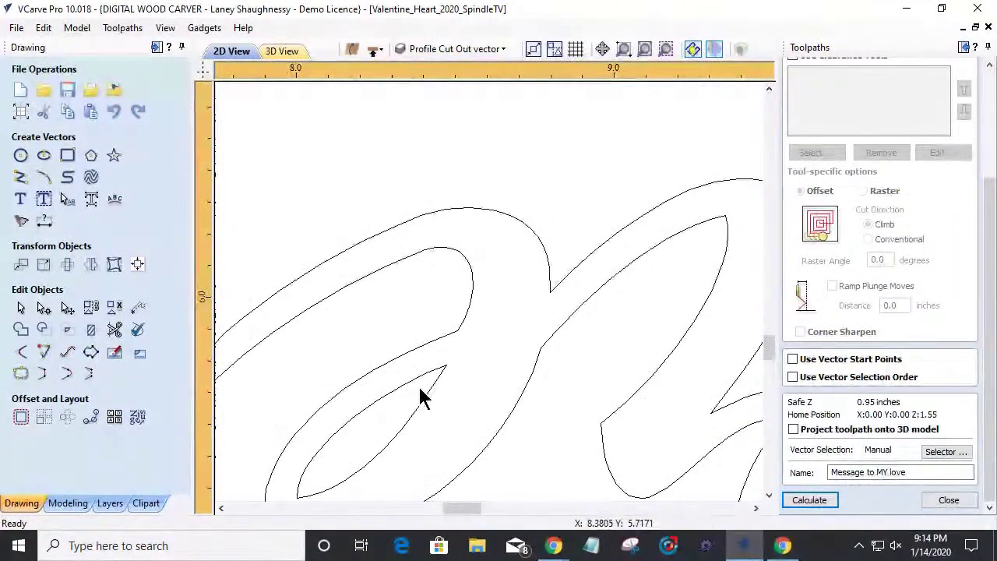
Step: Calculate the "Message to MY love" toolpath for all the welded message letters and preview it on the board
{"action": "scroll", "coordinate": [454, 341], "scroll_direction": "down", "scroll_amount": 8}
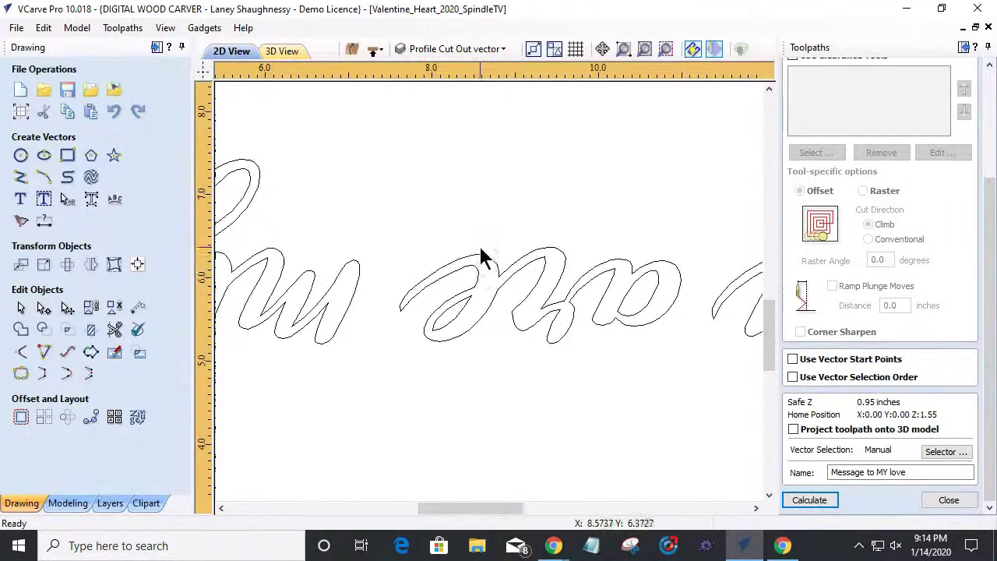
{"action": "left_click_drag", "start_coordinate": [421, 212], "coordinate": [574, 311]}
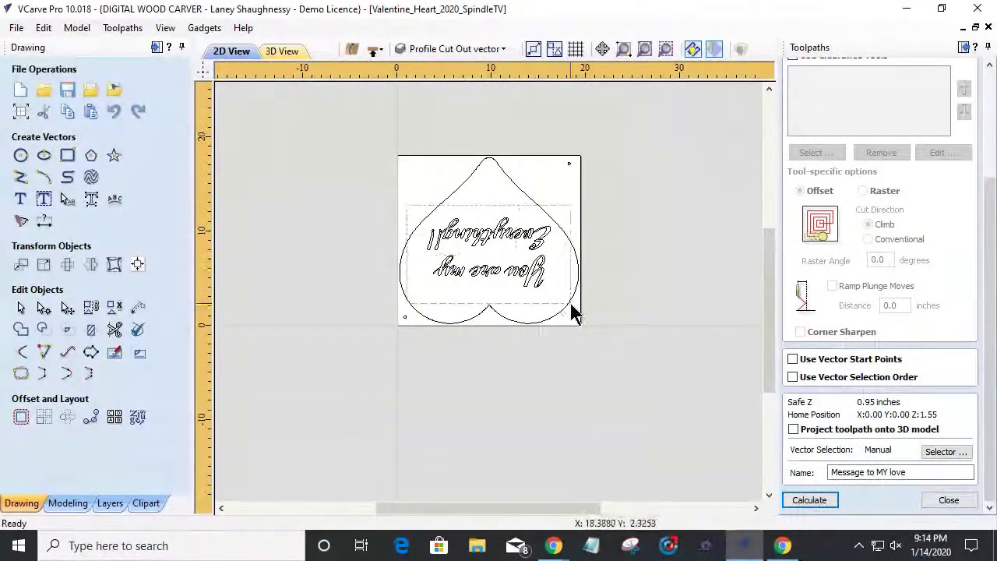
{"action": "left_click", "coordinate": [808, 501]}
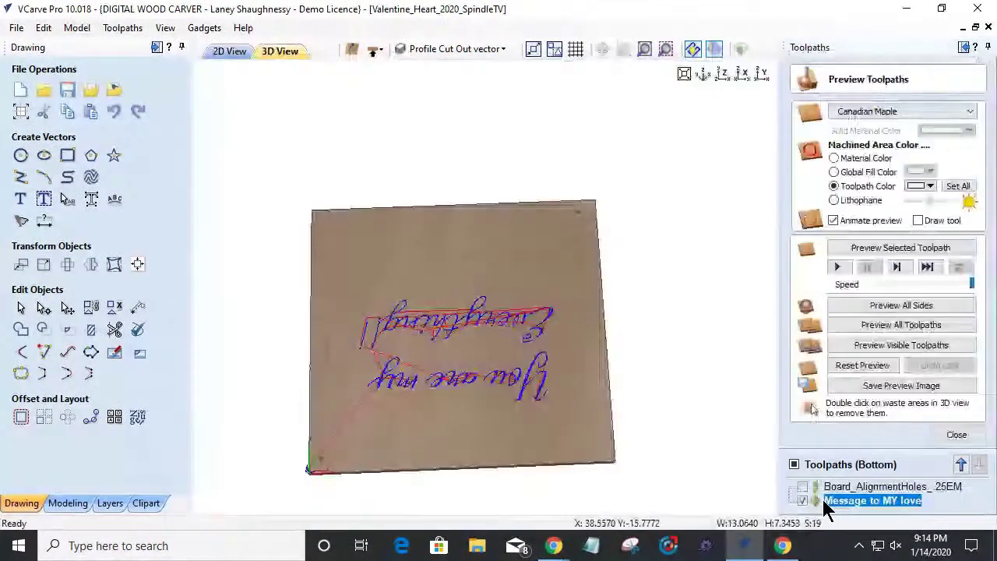
{"action": "left_click", "coordinate": [885, 250]}
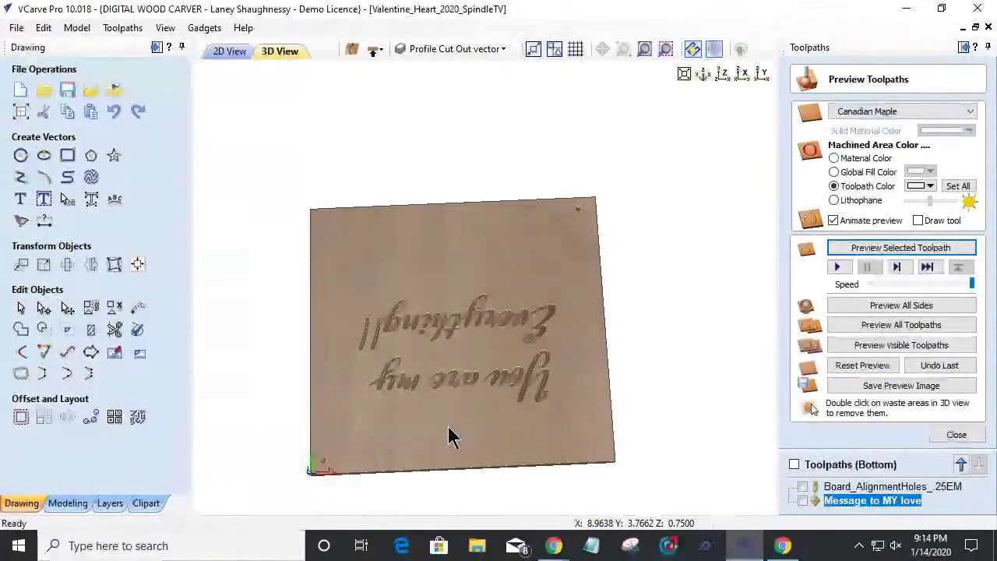
Step: Draw a 0.25-inch-diameter circle between the message and the heart's notch, slightly off to one side
{"action": "left_click", "coordinate": [230, 51]}
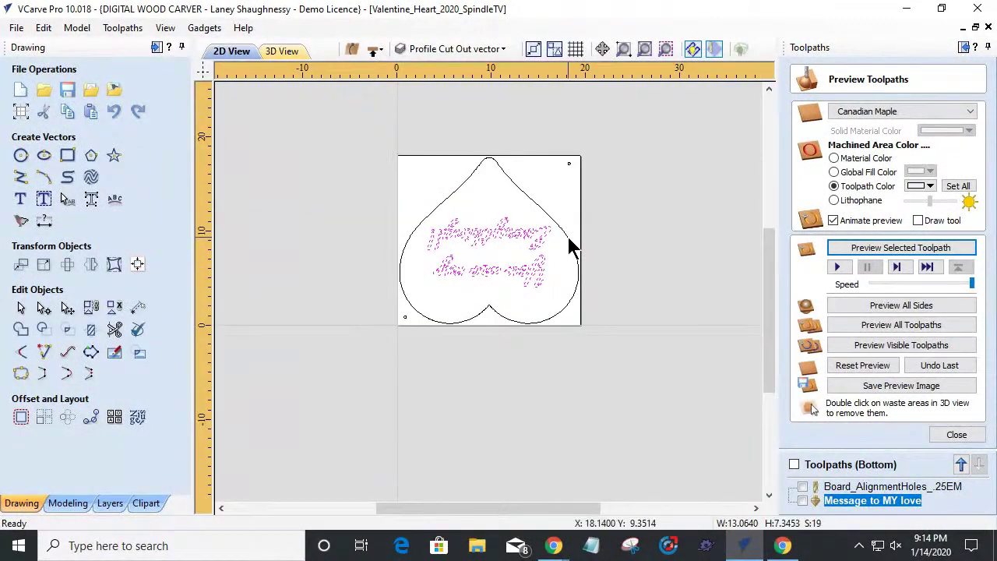
{"action": "scroll", "coordinate": [560, 243], "scroll_direction": "up", "scroll_amount": 2}
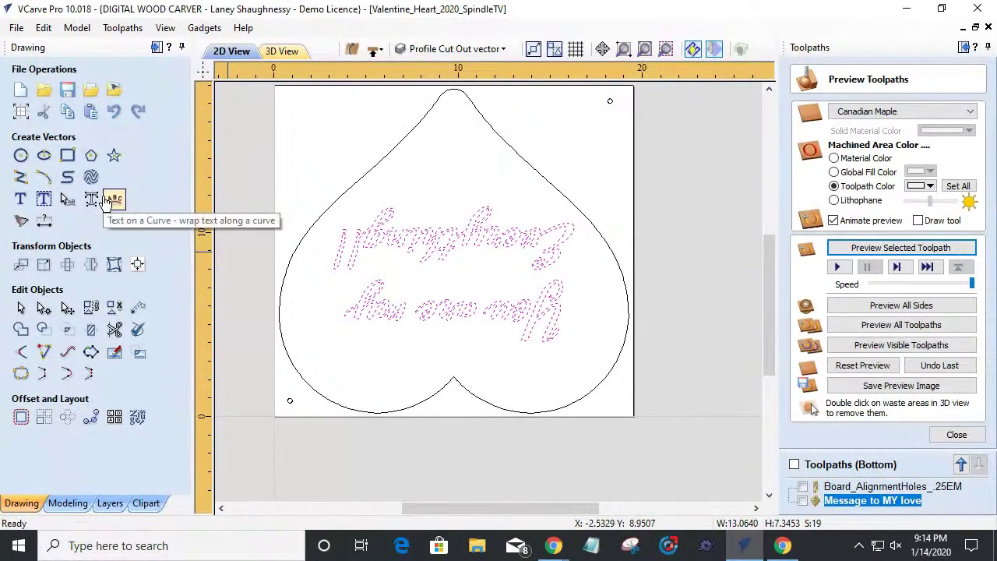
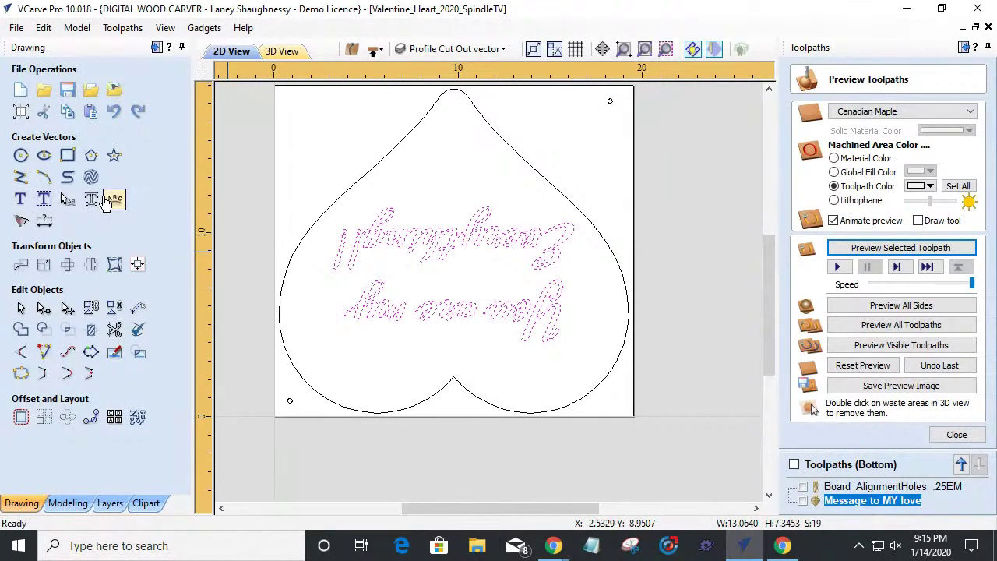
{"action": "left_click", "coordinate": [202, 29]}
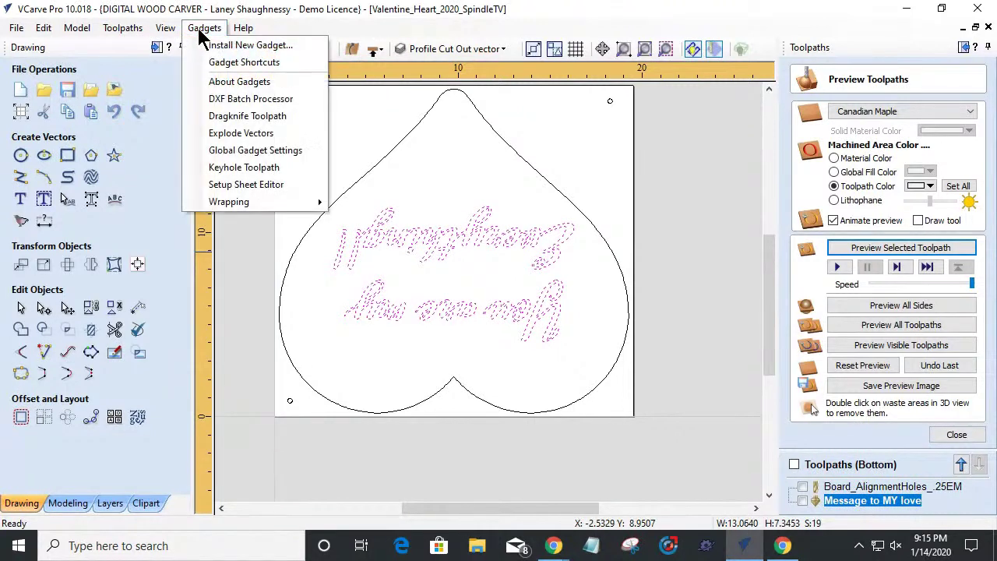
{"action": "left_click", "coordinate": [20, 155]}
{"action": "left_click", "coordinate": [20, 155]}
{"action": "left_click", "coordinate": [64, 188]}
{"action": "key", "text": "Delete"}
{"action": "type", "text": "25"}
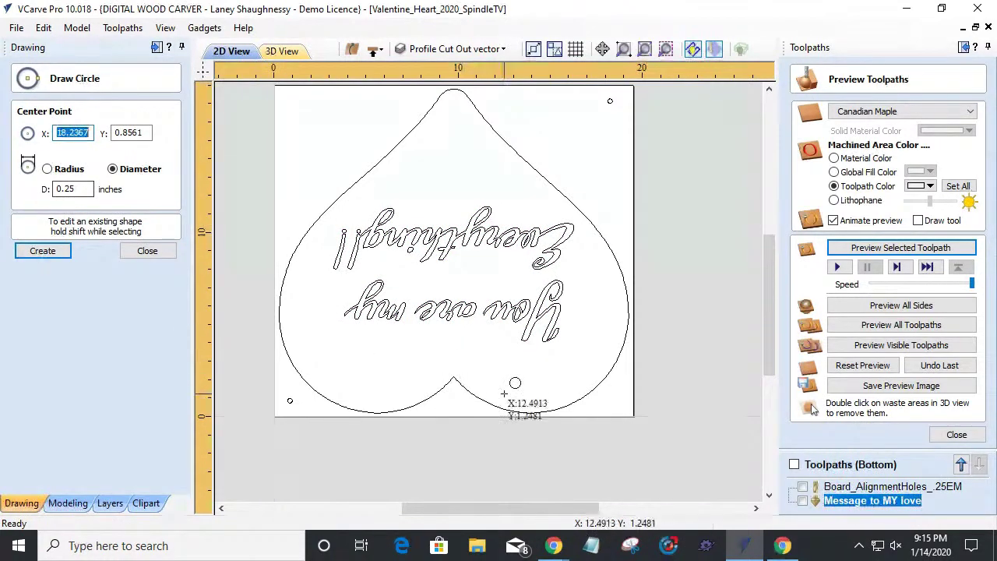
{"action": "left_click", "coordinate": [481, 356]}
{"action": "left_click", "coordinate": [168, 261]}
Step: Move the small circle horizontally about 0.5 inch closer to the heart's notch
{"action": "scroll", "coordinate": [475, 367], "scroll_direction": "up", "scroll_amount": 3}
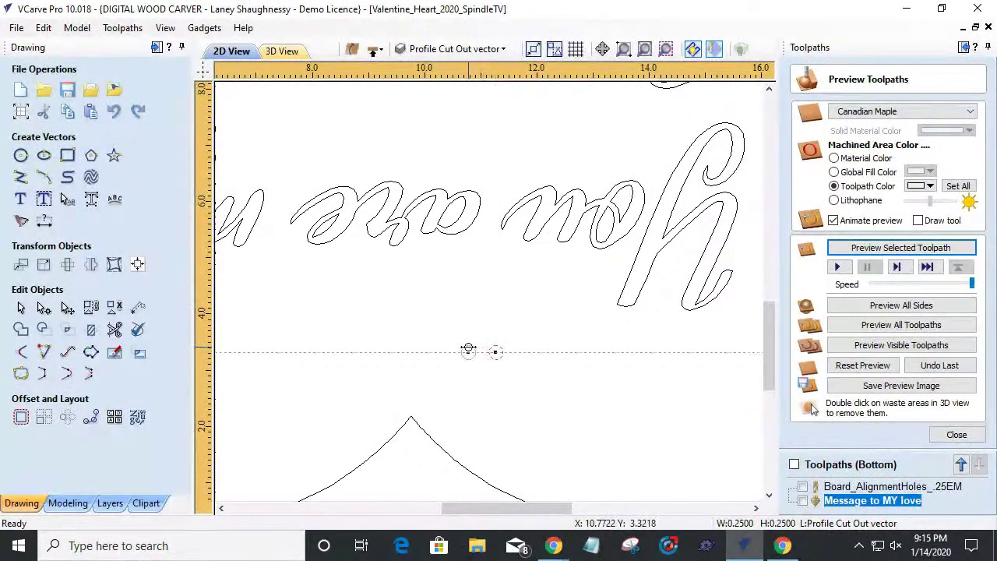
{"action": "left_click", "coordinate": [468, 348]}
{"action": "scroll", "coordinate": [471, 343], "scroll_direction": "down", "scroll_amount": 4}
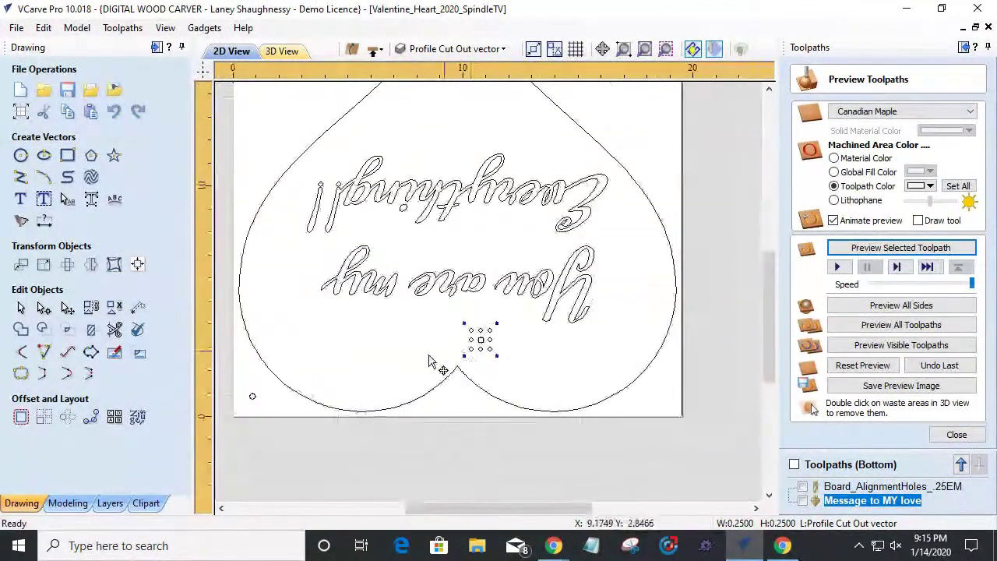
Step: Draw a horizontal line about 1 inch long from the small circle's center to the point directly above the heart's notch
{"action": "left_click", "coordinate": [20, 177]}
{"action": "scroll", "coordinate": [546, 312], "scroll_direction": "up", "scroll_amount": 3}
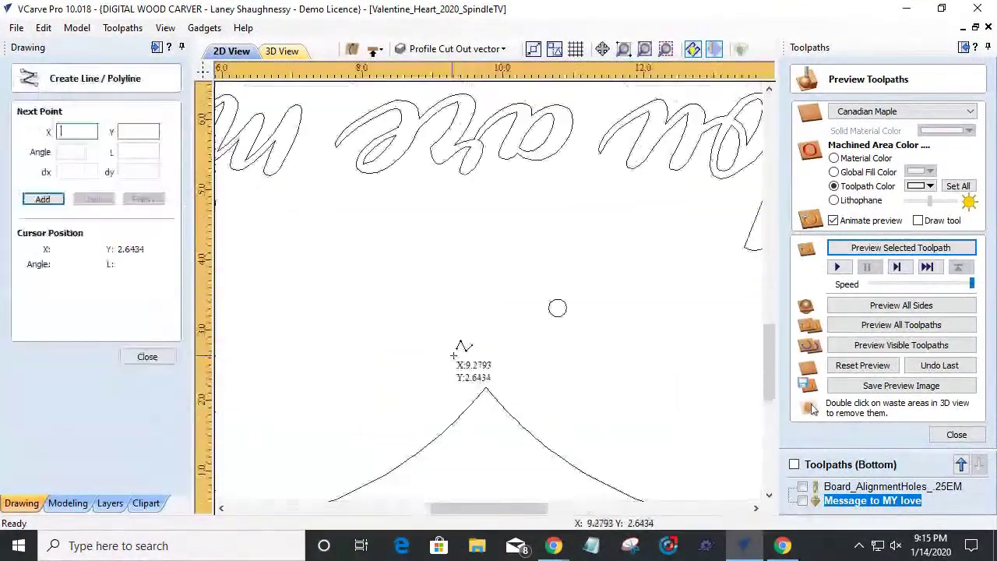
{"action": "left_click", "coordinate": [557, 307]}
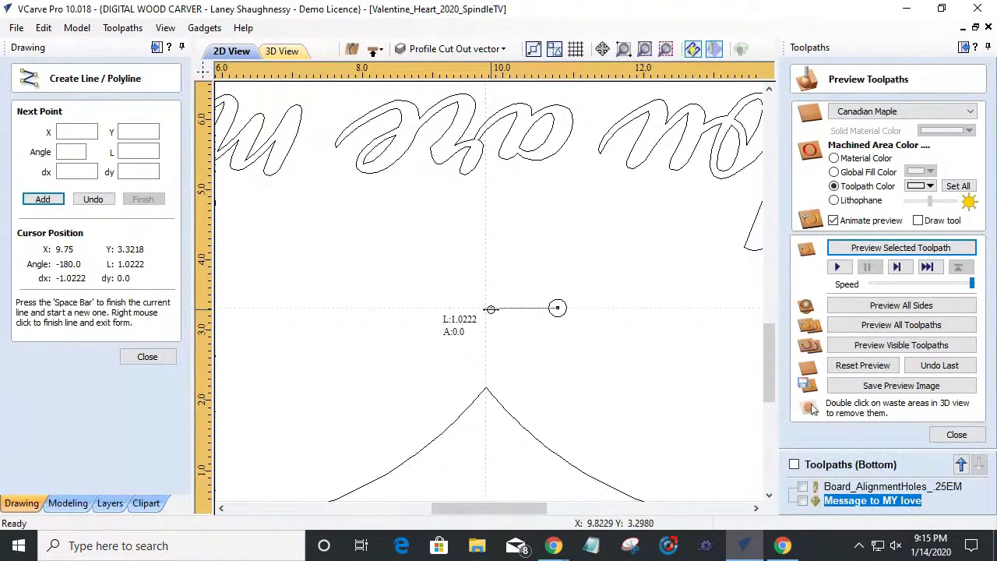
{"action": "left_click", "coordinate": [488, 308]}
{"action": "key", "text": "space"}
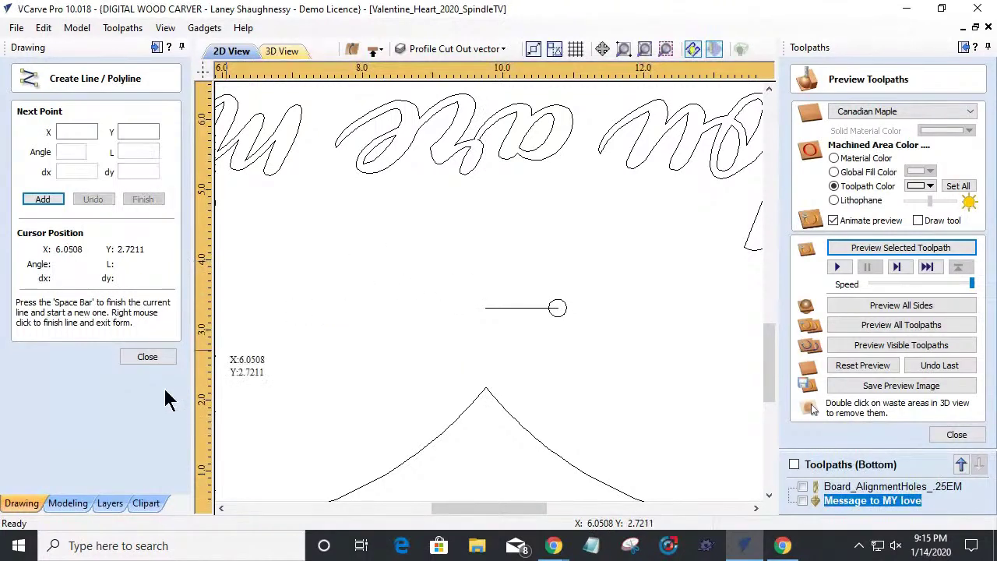
{"action": "left_click", "coordinate": [147, 357]}
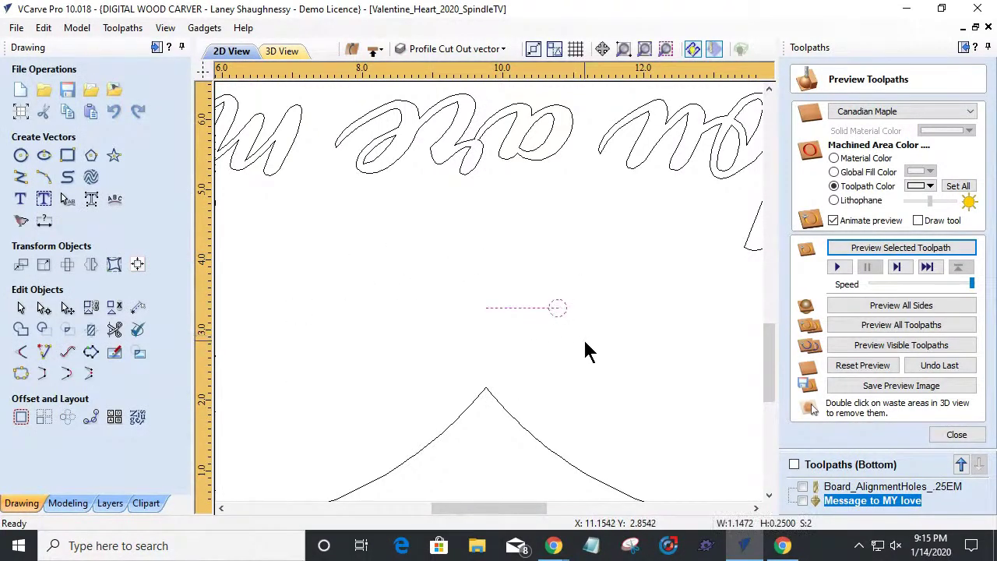
Step: Center the circle and its line together horizontally in the material, and delete the line
{"action": "left_click", "coordinate": [137, 265]}
{"action": "left_click", "coordinate": [48, 125]}
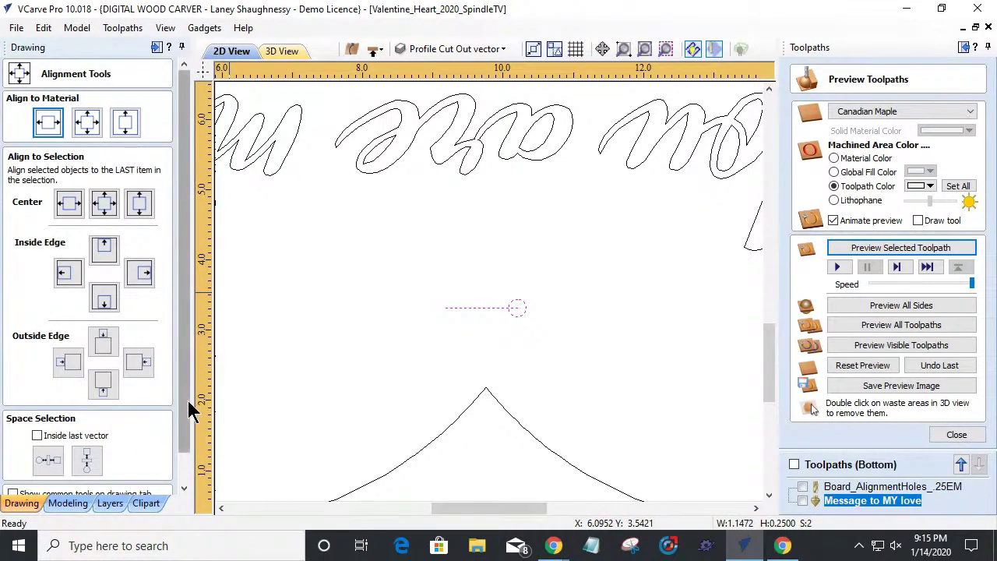
{"action": "left_click", "coordinate": [467, 308]}
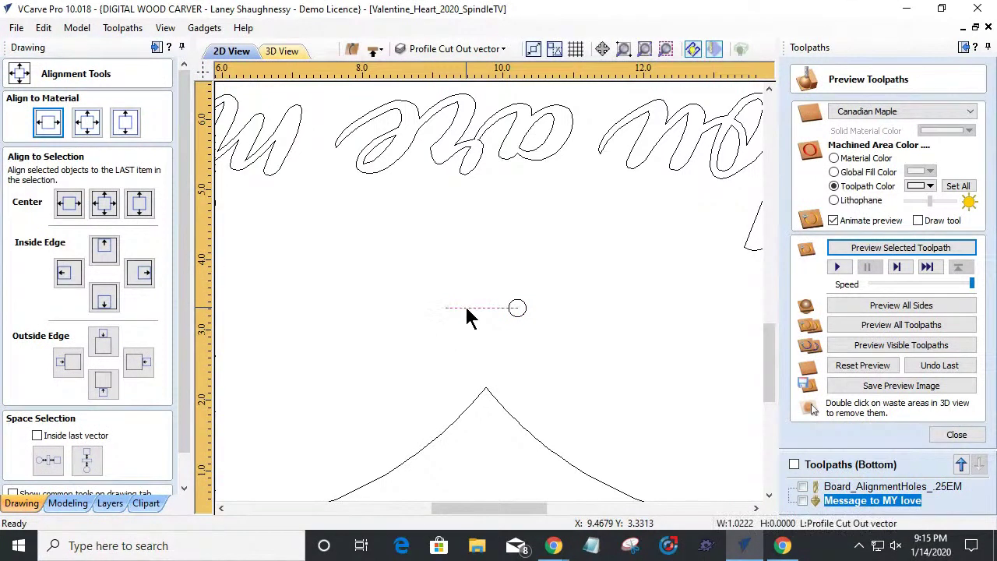
{"action": "key", "text": "Delete"}
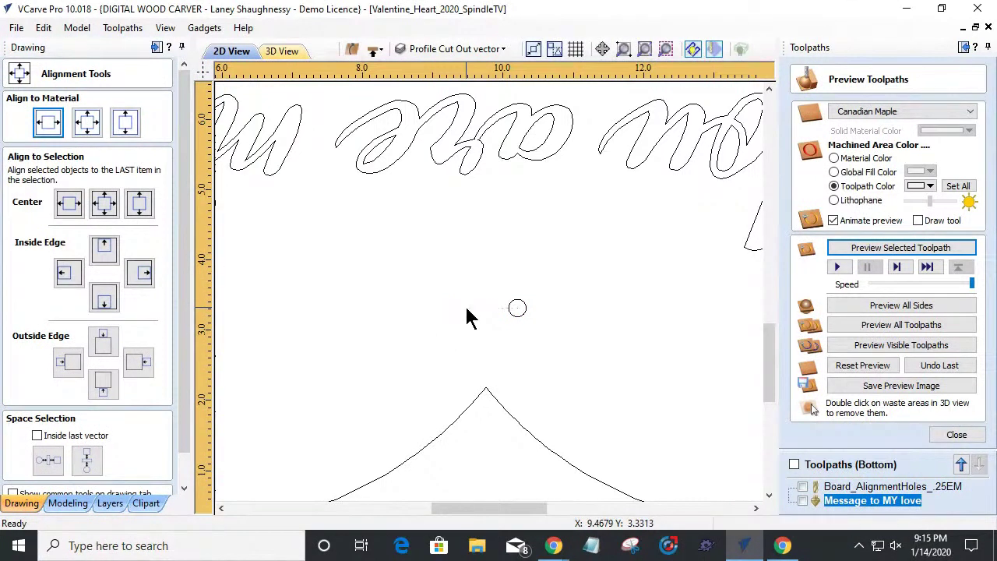
Step: Select the small circle as the keyhole entry point and open the Keyhole Toolpath gadget, keeping the circle in view
{"action": "left_click", "coordinate": [523, 317]}
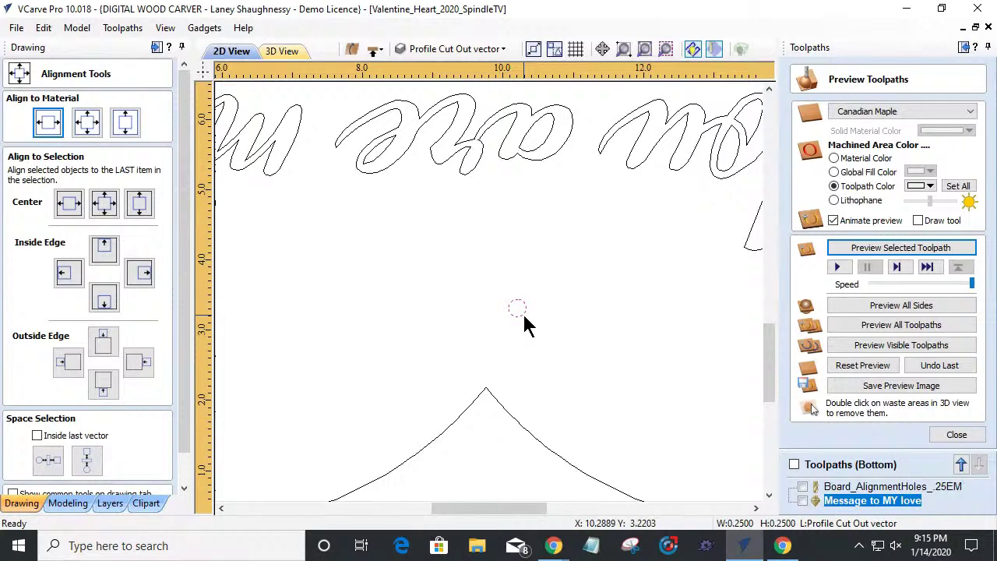
{"action": "scroll", "coordinate": [524, 326], "scroll_direction": "down", "scroll_amount": 4}
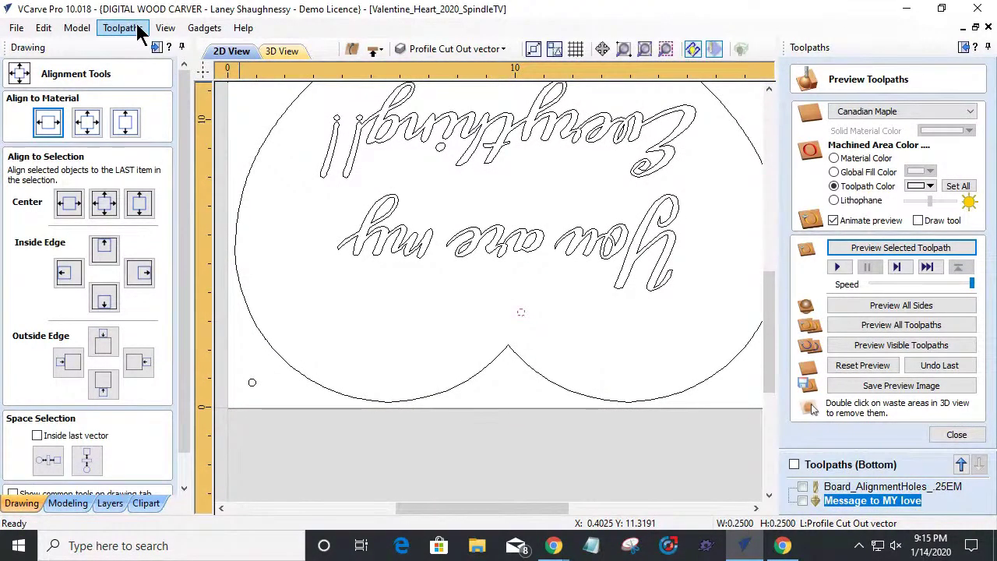
{"action": "left_click", "coordinate": [204, 29]}
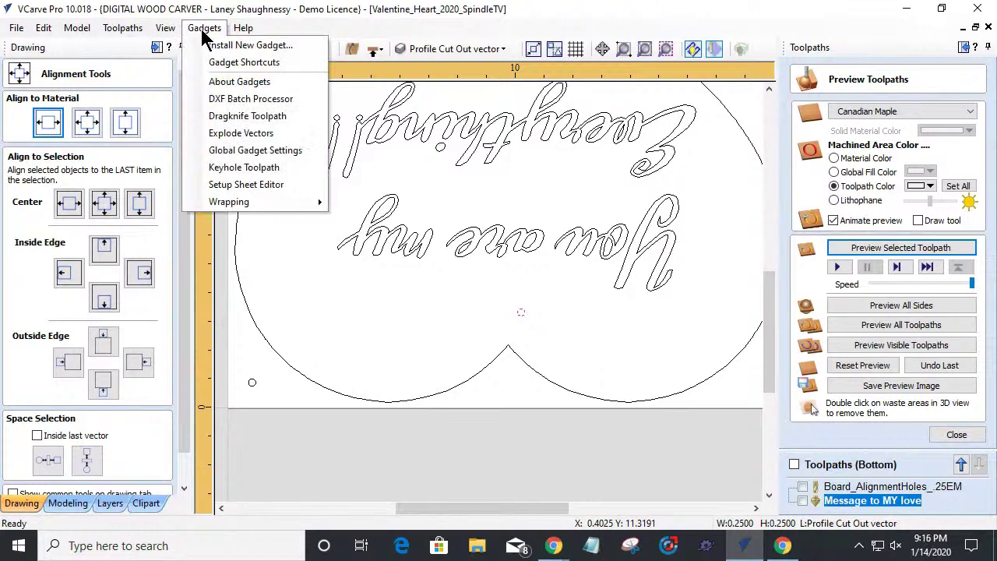
{"action": "left_click", "coordinate": [231, 174]}
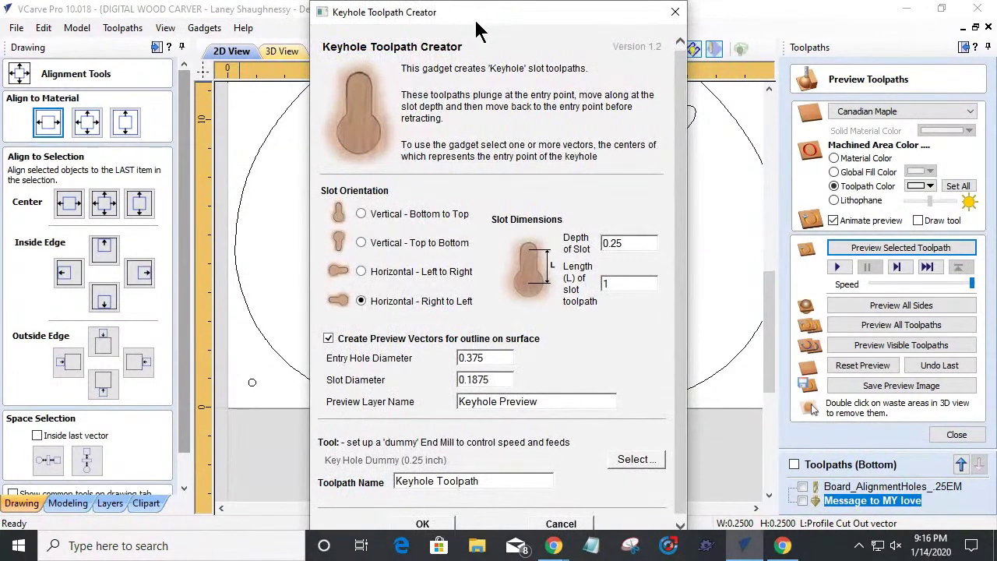
{"action": "left_click_drag", "start_coordinate": [476, 21], "coordinate": [256, 22]}
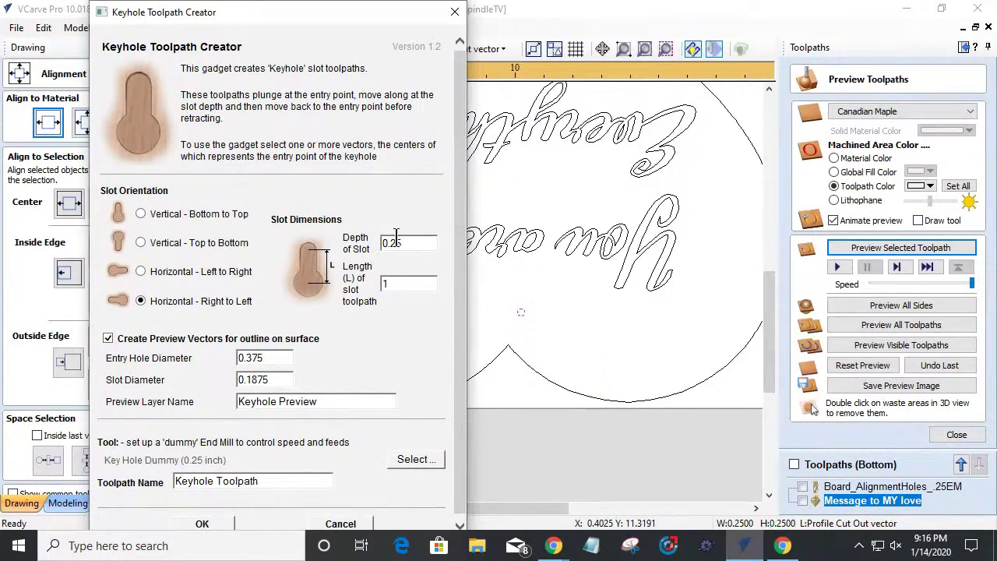
Step: Review the keyhole gadget's slot depth, entry hole diameter, slot diameter and dummy end mill settings
{"action": "left_click_drag", "start_coordinate": [406, 244], "coordinate": [380, 244]}
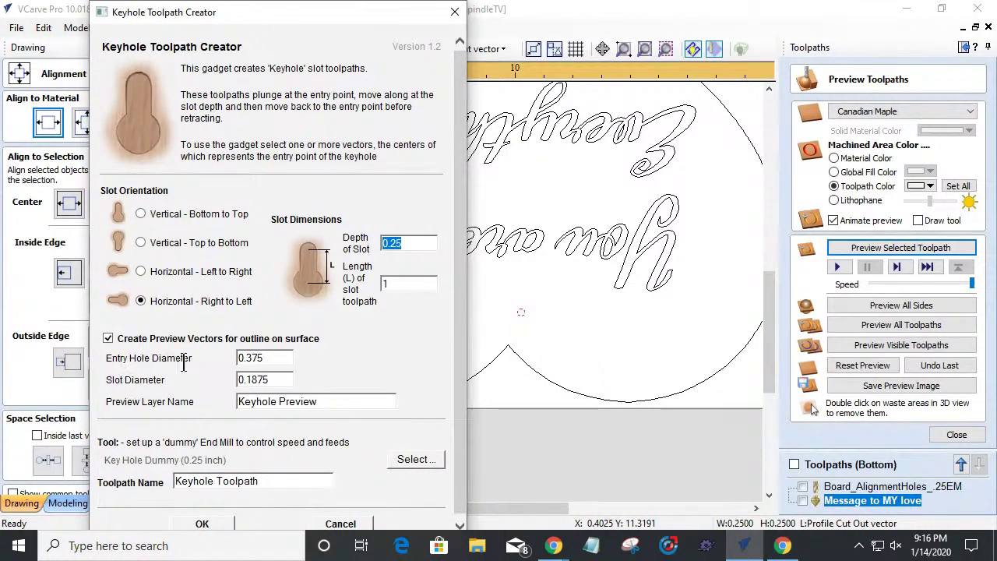
{"action": "left_click", "coordinate": [272, 357]}
{"action": "left_click_drag", "start_coordinate": [272, 357], "coordinate": [236, 360]}
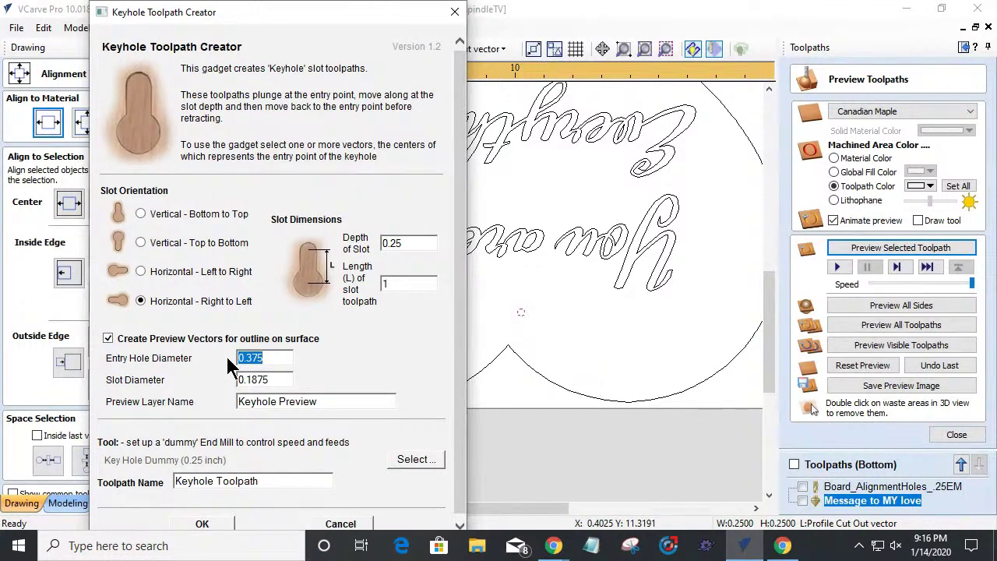
{"action": "left_click", "coordinate": [276, 379]}
{"action": "left_click_drag", "start_coordinate": [276, 380], "coordinate": [239, 381]}
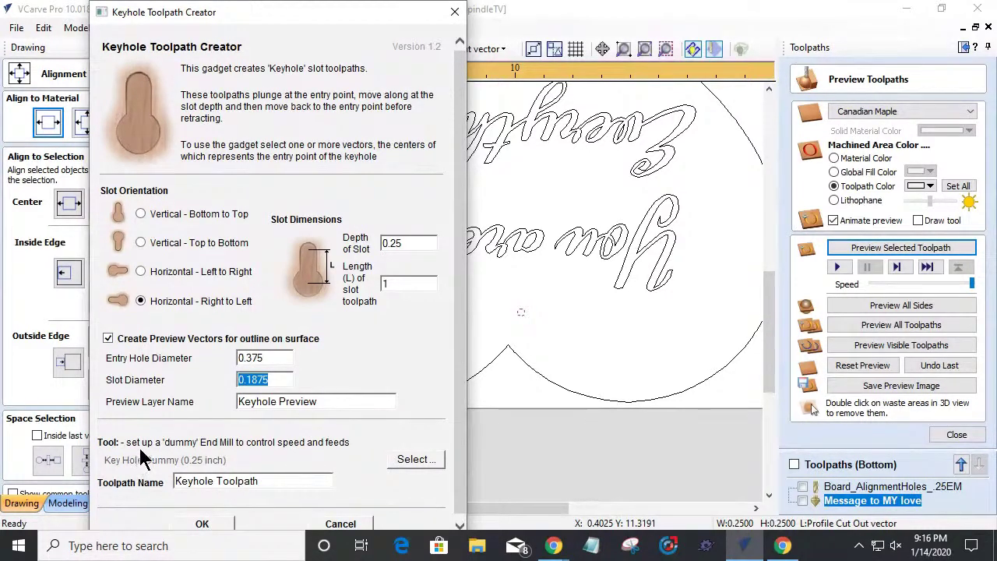
{"action": "left_click_drag", "start_coordinate": [162, 442], "coordinate": [238, 449]}
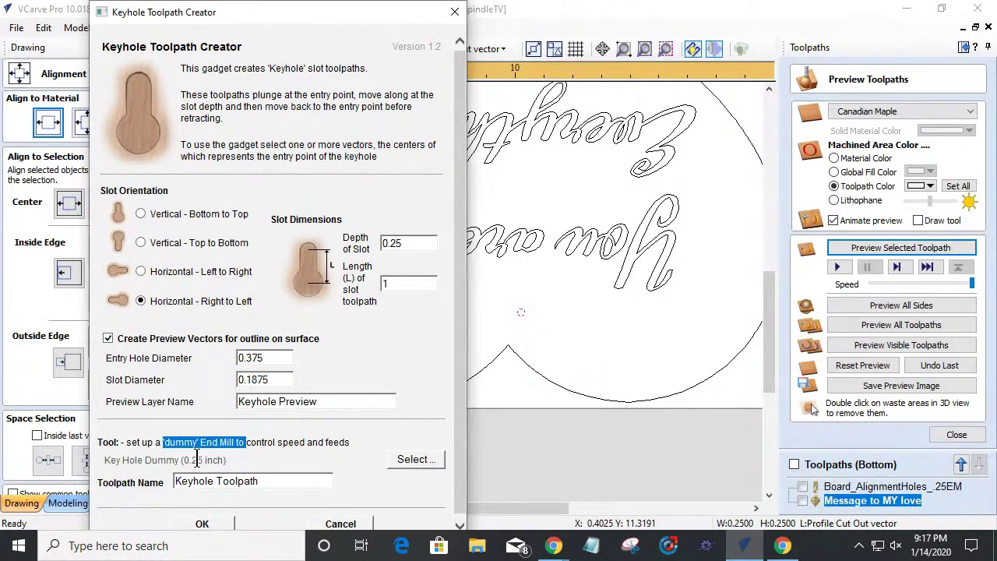
{"action": "left_click_drag", "start_coordinate": [178, 459], "coordinate": [222, 459]}
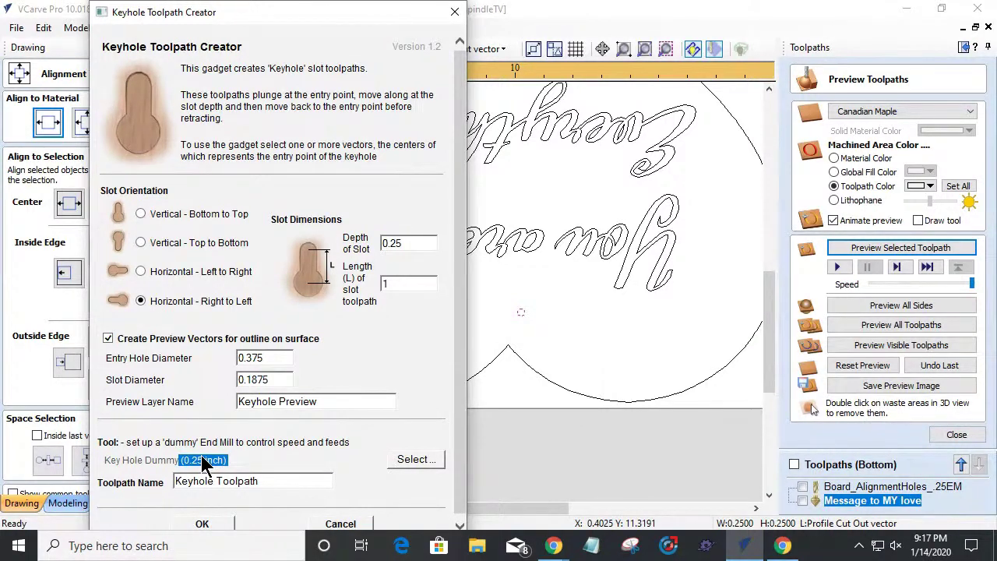
{"action": "left_click_drag", "start_coordinate": [236, 442], "coordinate": [355, 442]}
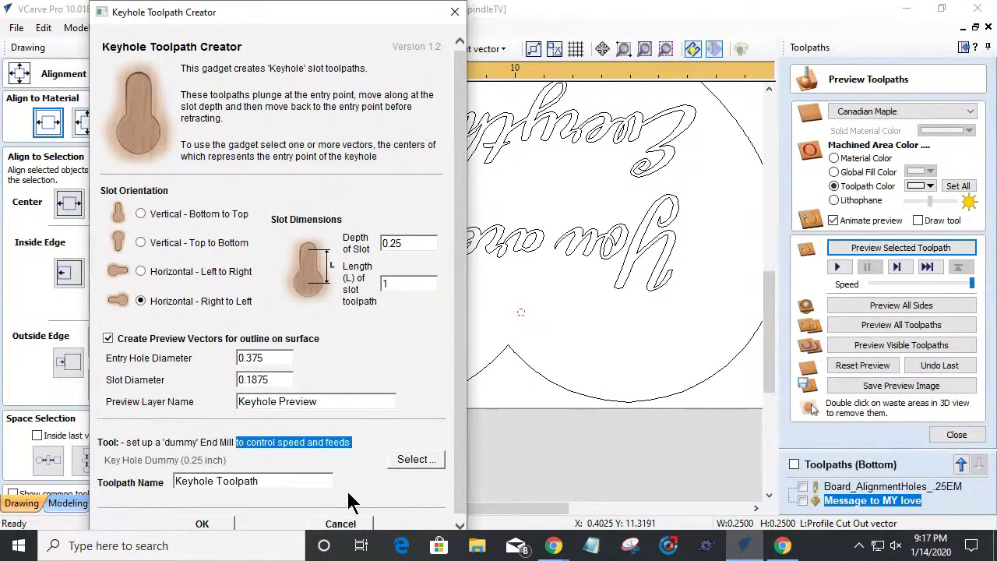
Step: Compare the Key Hole Dummy and Dovetail Bit Dummy settings in the tool database
{"action": "left_click", "coordinate": [415, 460]}
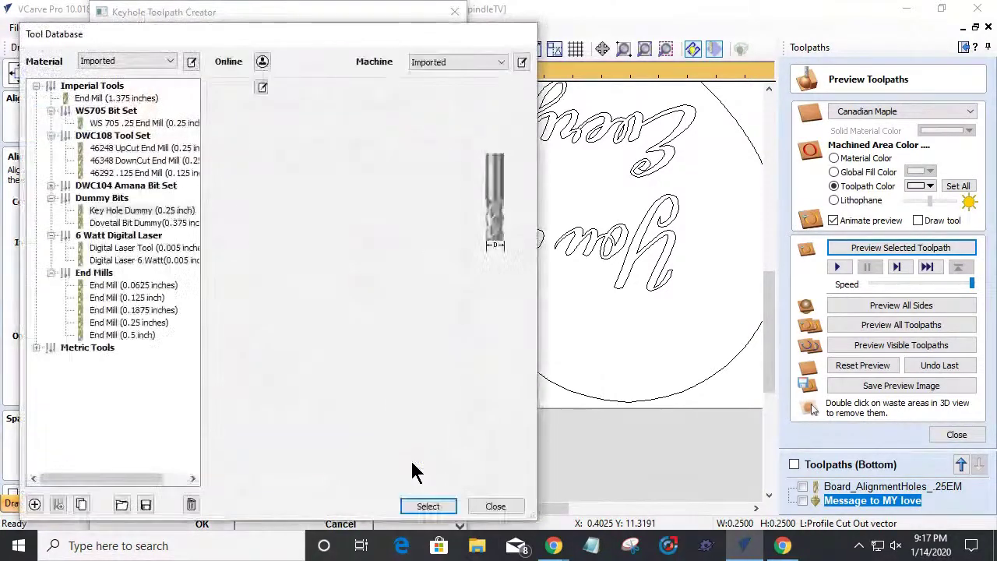
{"action": "left_click", "coordinate": [88, 201]}
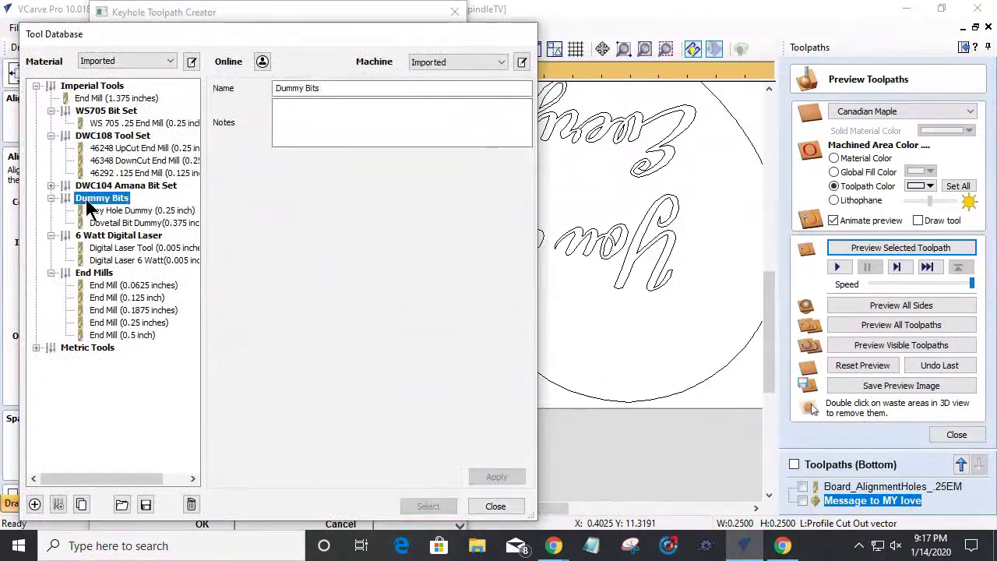
{"action": "left_click", "coordinate": [104, 215]}
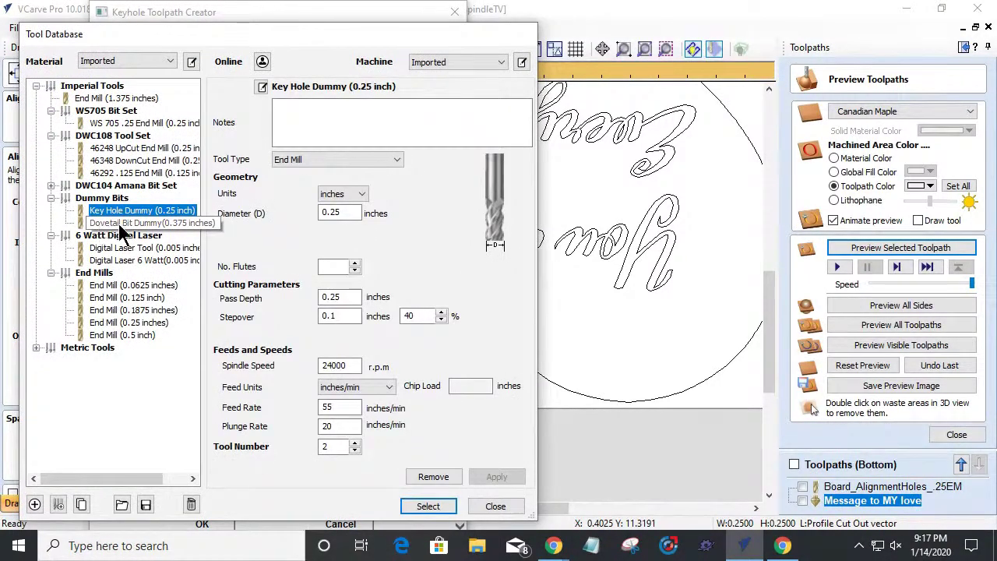
{"action": "left_click", "coordinate": [137, 223]}
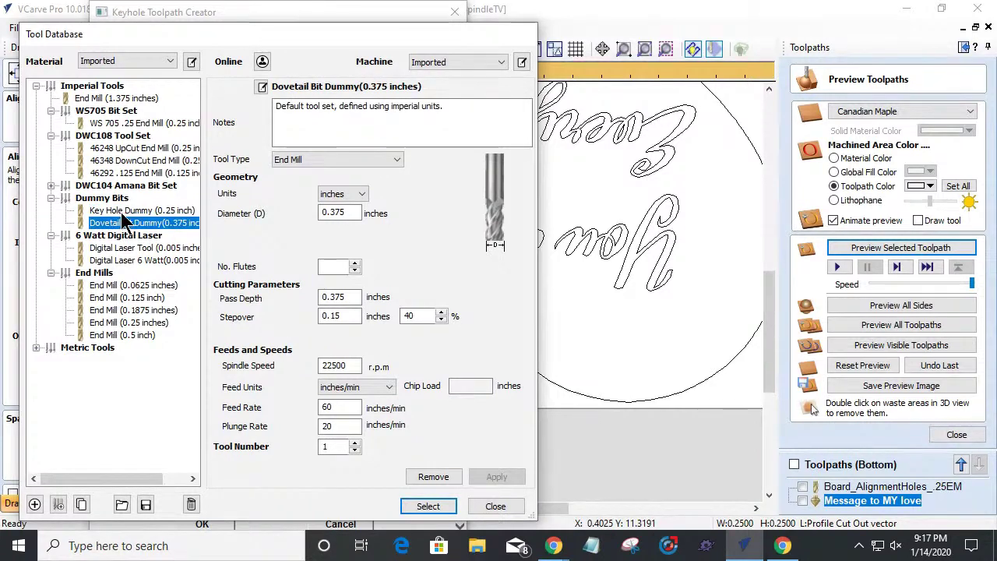
{"action": "left_click", "coordinate": [123, 211]}
{"action": "left_click", "coordinate": [138, 224]}
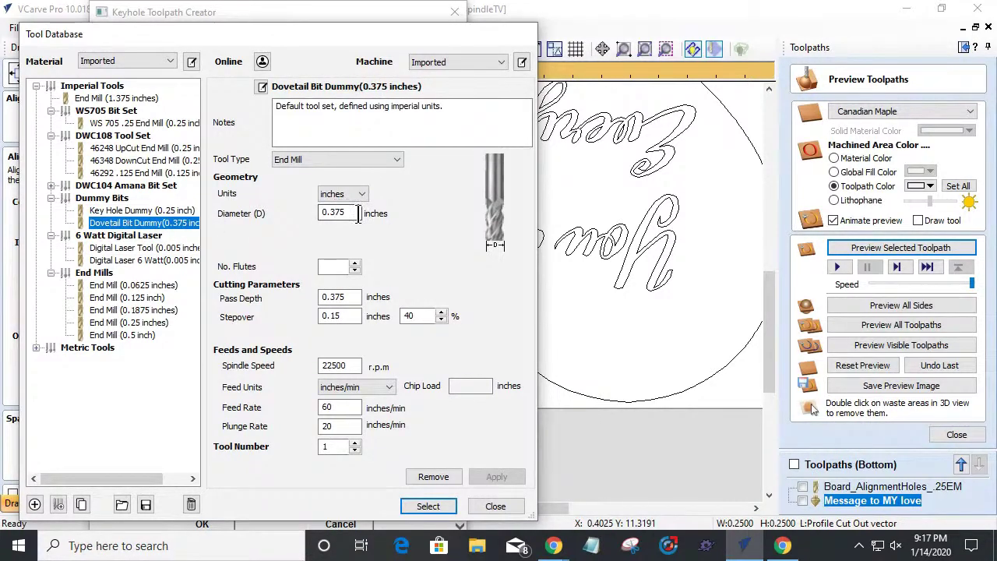
{"action": "left_click_drag", "start_coordinate": [346, 213], "coordinate": [280, 209]}
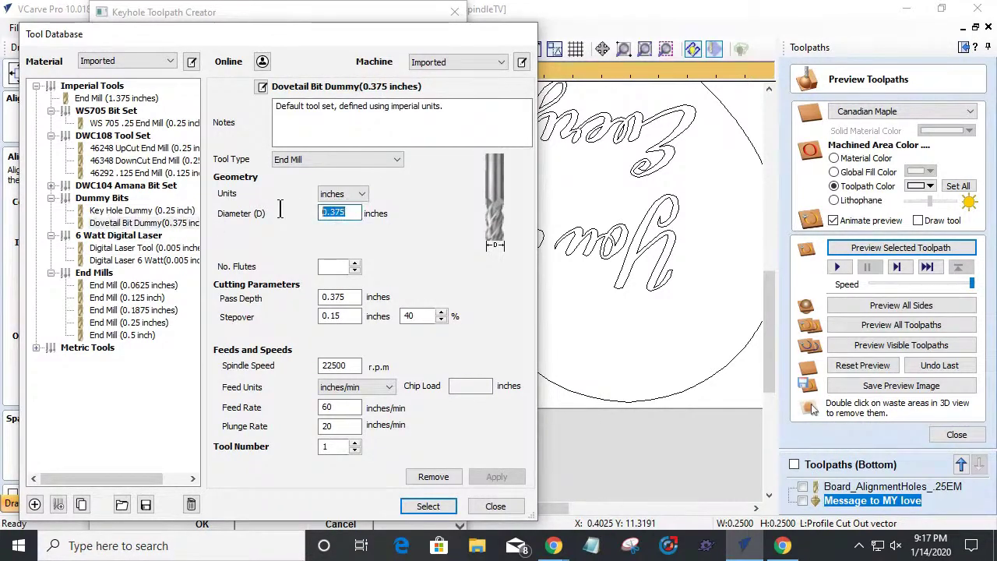
Step: Choose the Key Hole Dummy (0.25 inch) end mill for the keyhole gadget and create the keyhole toolpath
{"action": "left_click", "coordinate": [129, 210]}
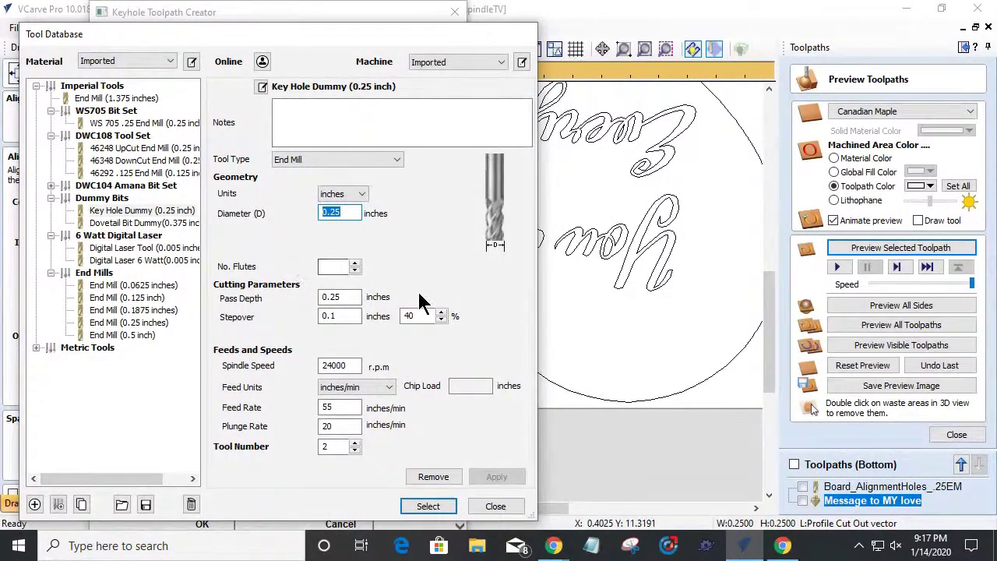
{"action": "double_click", "coordinate": [326, 407]}
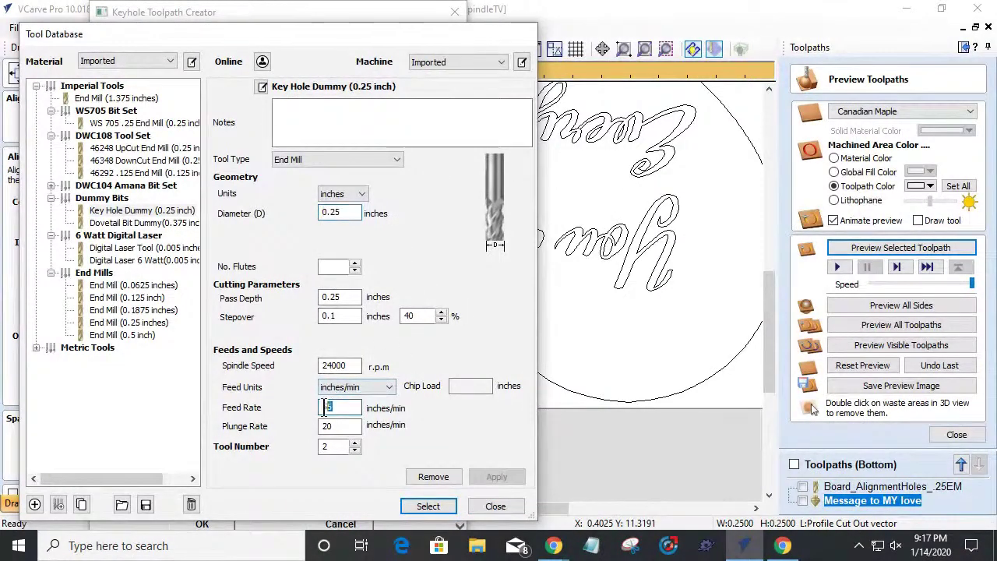
{"action": "double_click", "coordinate": [329, 426]}
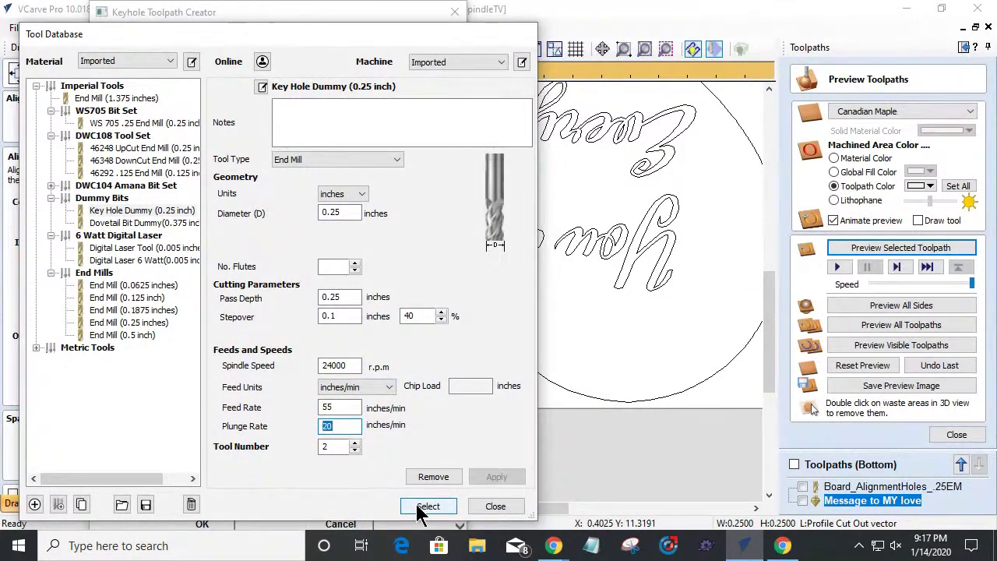
{"action": "left_click", "coordinate": [158, 210]}
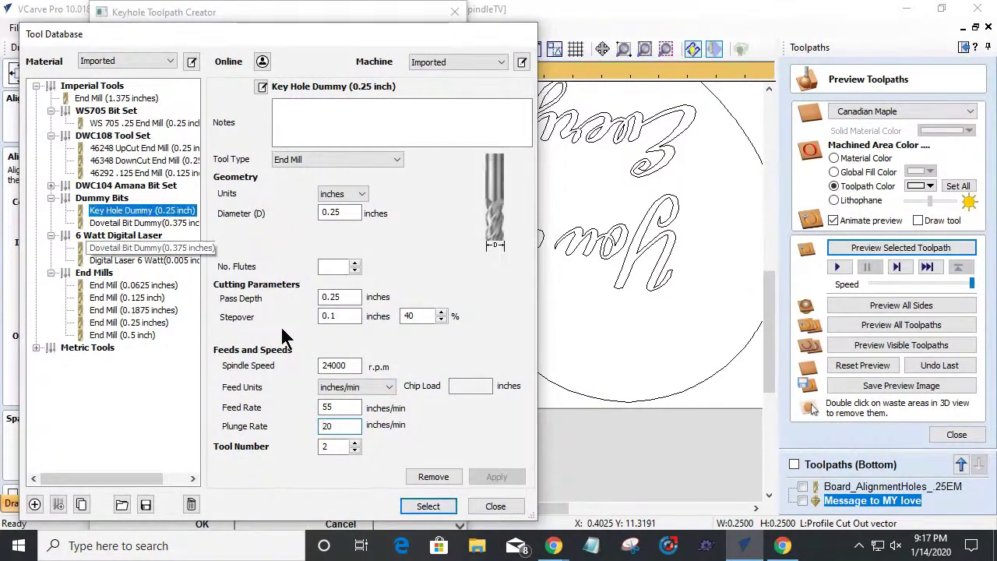
{"action": "left_click", "coordinate": [433, 506]}
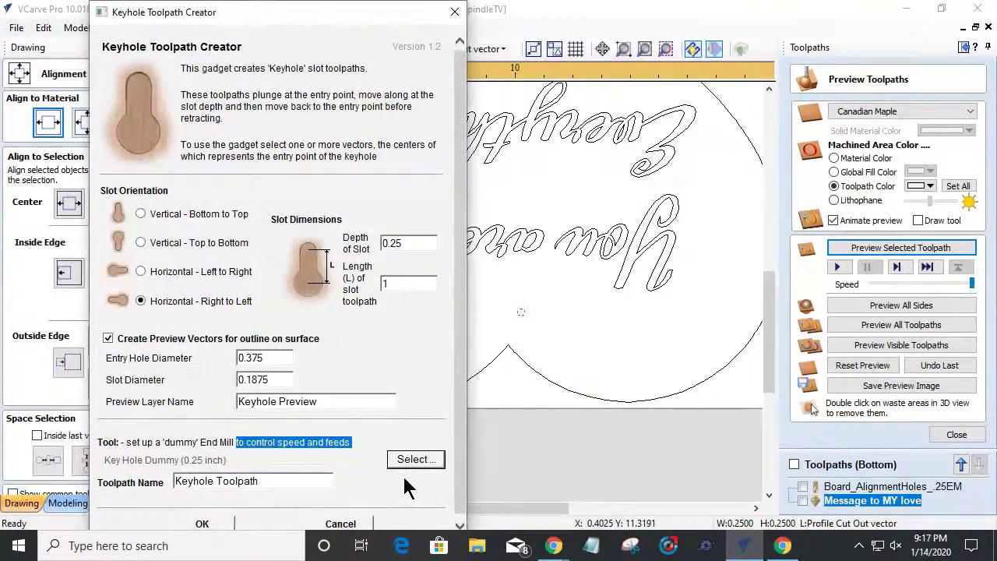
{"action": "scroll", "coordinate": [465, 391], "scroll_direction": "down", "scroll_amount": 1}
{"action": "left_click", "coordinate": [204, 520]}
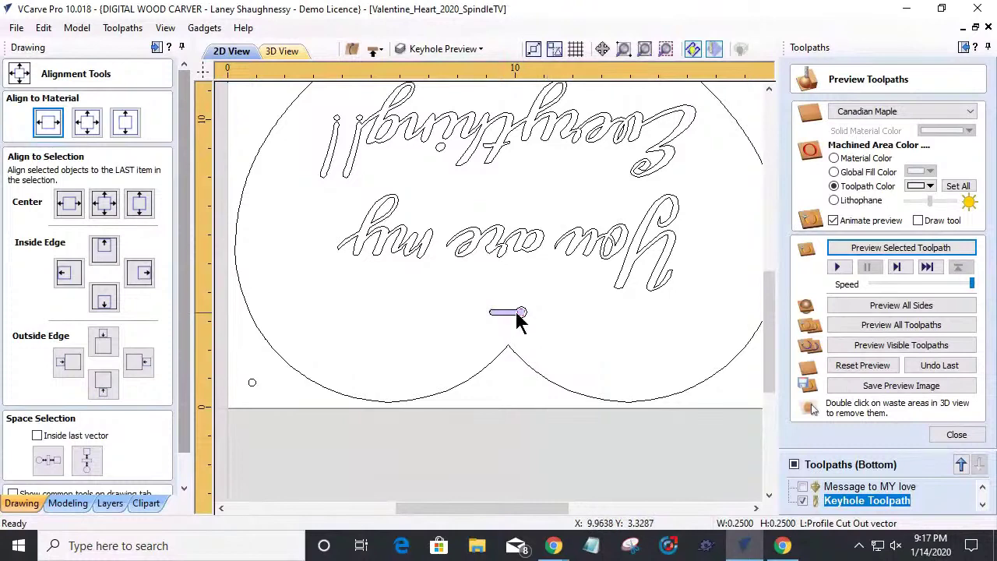
Step: Hide the keyhole toolpath in the 2D view and delete its preview outline around the small circle, closing the alignment tools
{"action": "scroll", "coordinate": [513, 319], "scroll_direction": "up", "scroll_amount": 3}
{"action": "scroll", "coordinate": [512, 320], "scroll_direction": "up", "scroll_amount": 1}
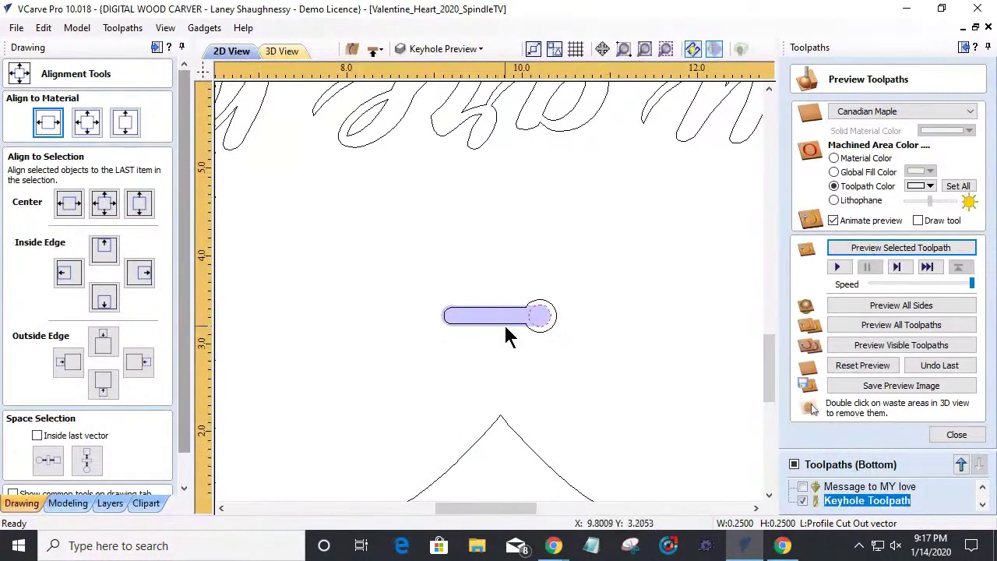
{"action": "scroll", "coordinate": [507, 333], "scroll_direction": "down", "scroll_amount": 2}
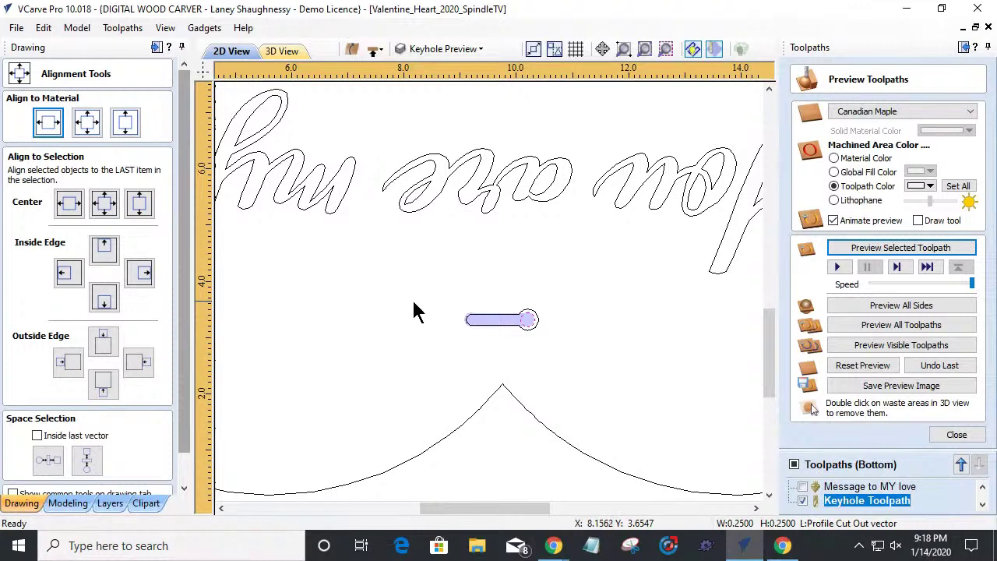
{"action": "left_click", "coordinate": [803, 501]}
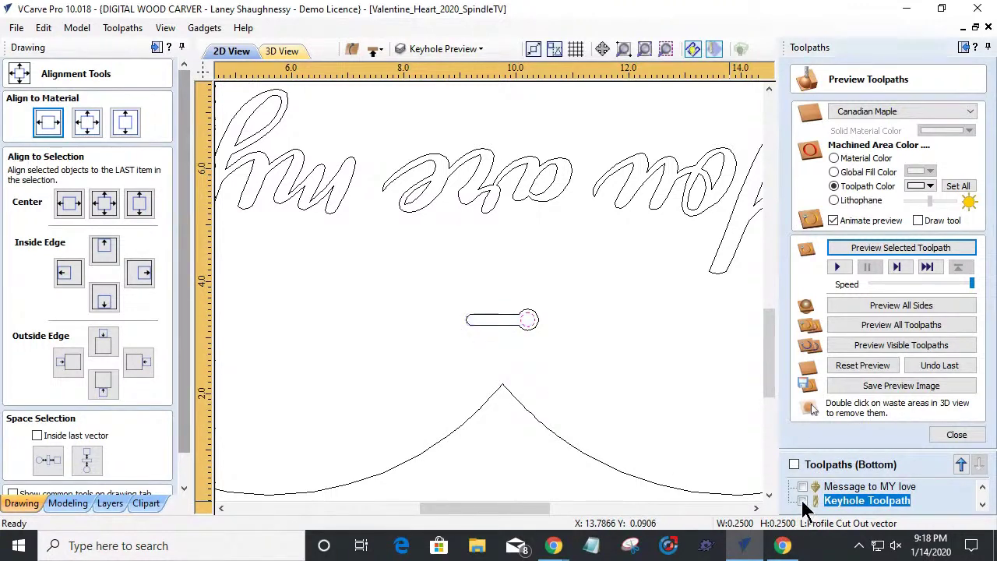
{"action": "left_click", "coordinate": [486, 319]}
{"action": "key", "text": "Escape"}
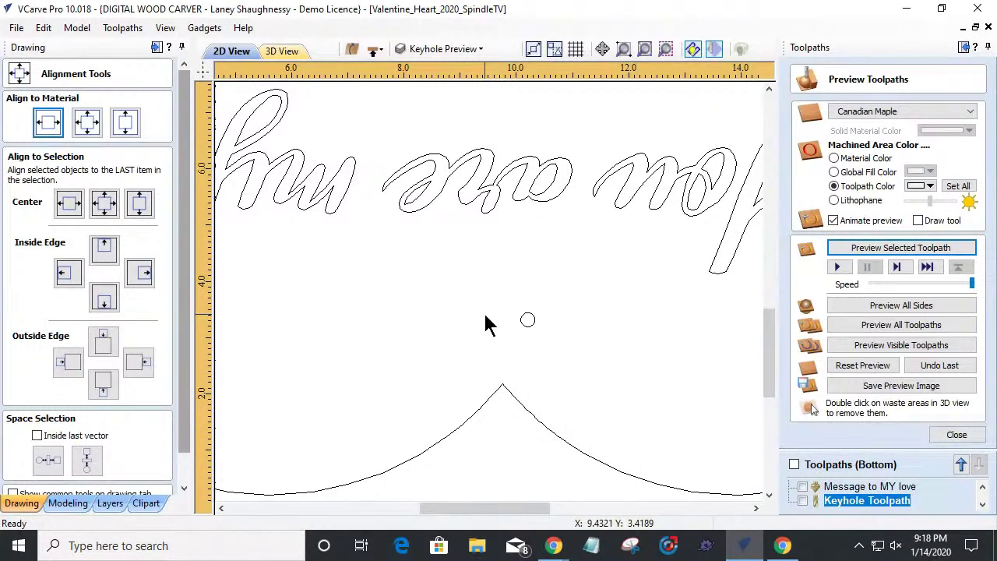
{"action": "scroll", "coordinate": [155, 443], "scroll_direction": "down", "scroll_amount": 2}
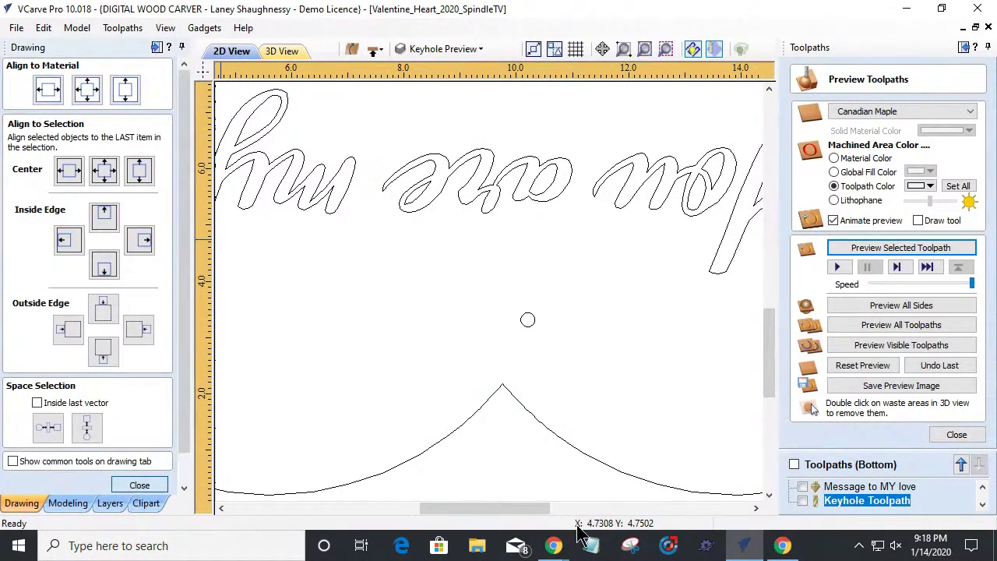
{"action": "left_click", "coordinate": [152, 490]}
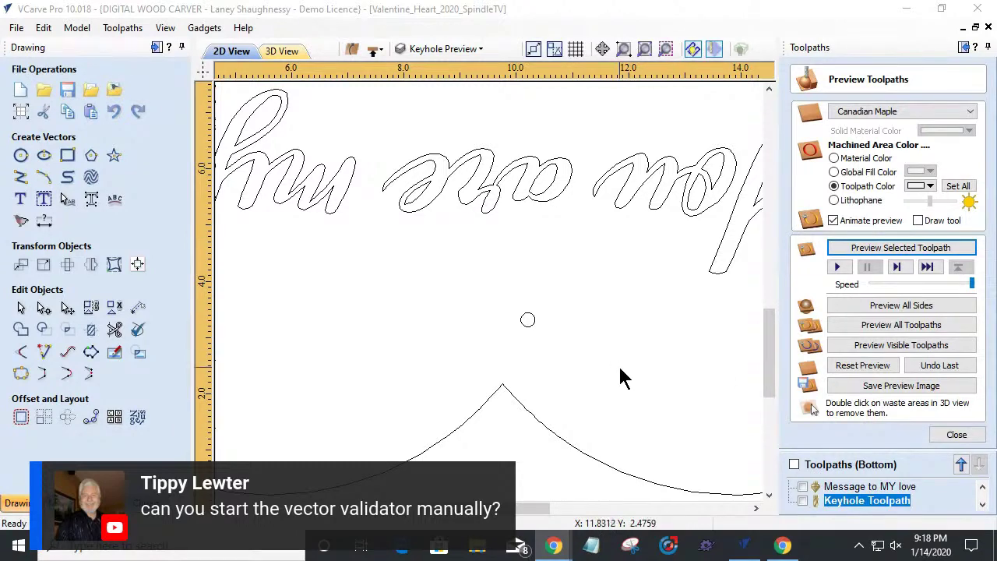
Step: Select the message vectors and look at the Vector Validator options without running a search
{"action": "scroll", "coordinate": [620, 377], "scroll_direction": "down", "scroll_amount": 4}
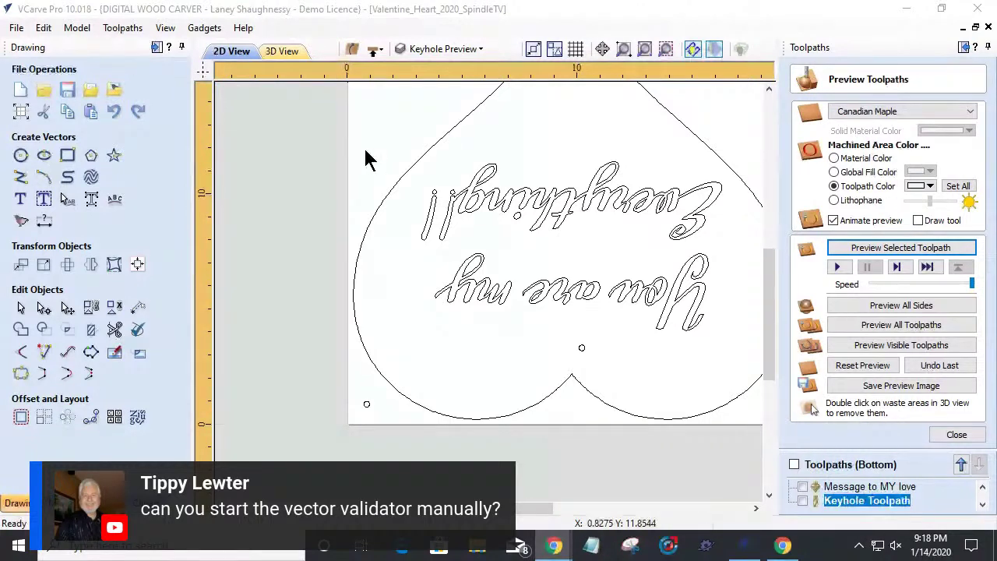
{"action": "left_click_drag", "start_coordinate": [357, 144], "coordinate": [741, 335]}
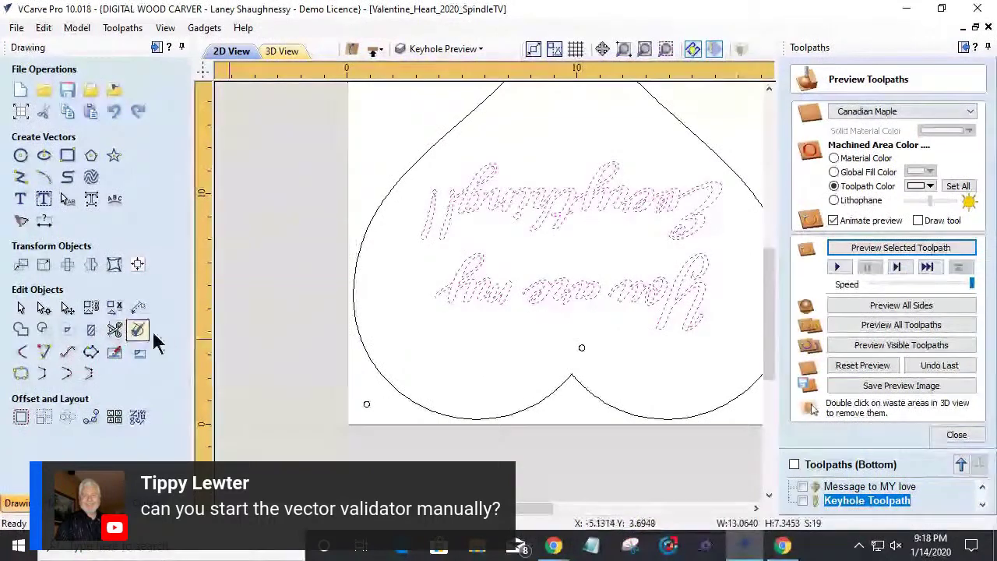
{"action": "left_click", "coordinate": [138, 330]}
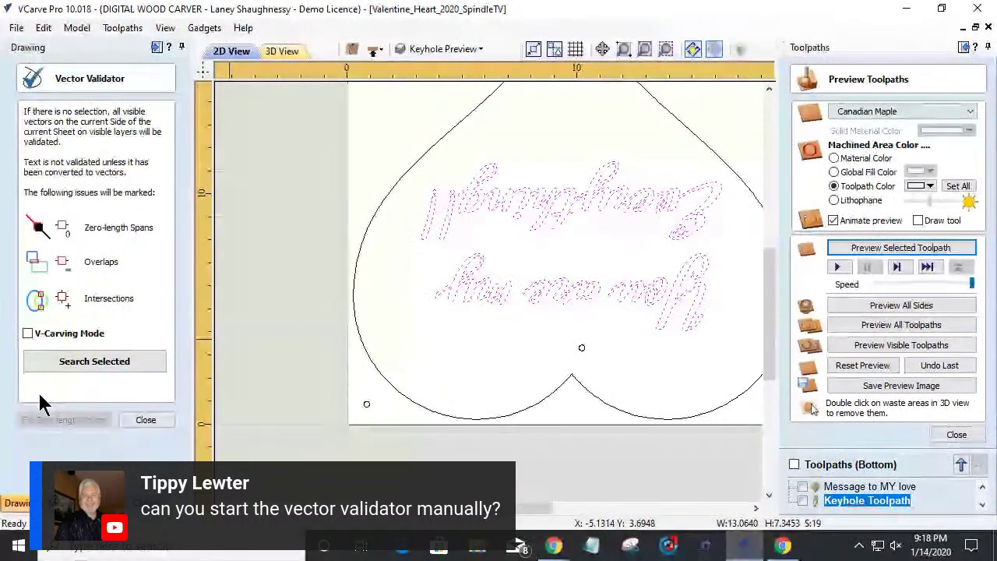
{"action": "left_click", "coordinate": [146, 420]}
{"action": "left_click", "coordinate": [377, 360]}
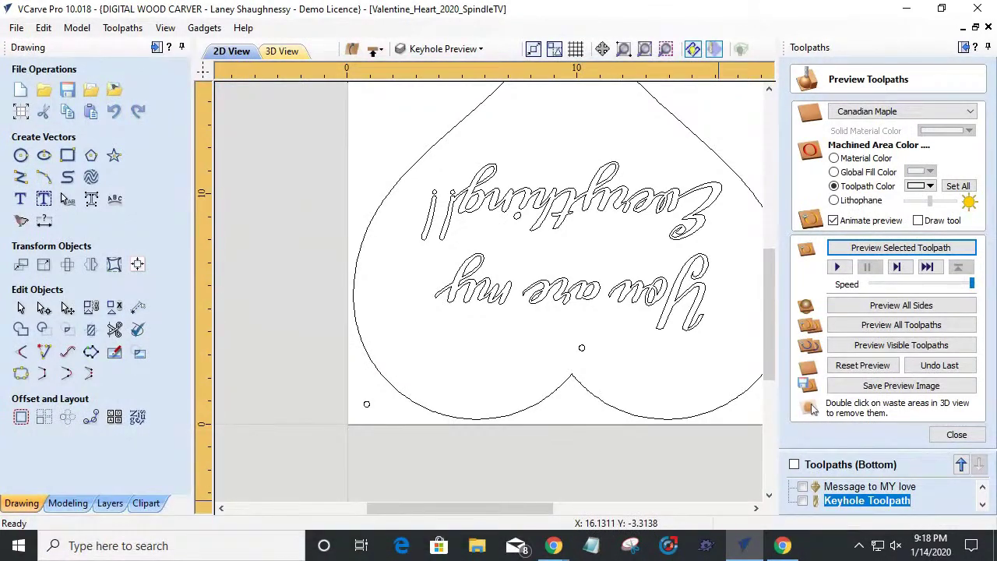
Step: Delete the small keyhole entry circle above the heart's notch
{"action": "scroll", "coordinate": [414, 430], "scroll_direction": "down", "scroll_amount": 3}
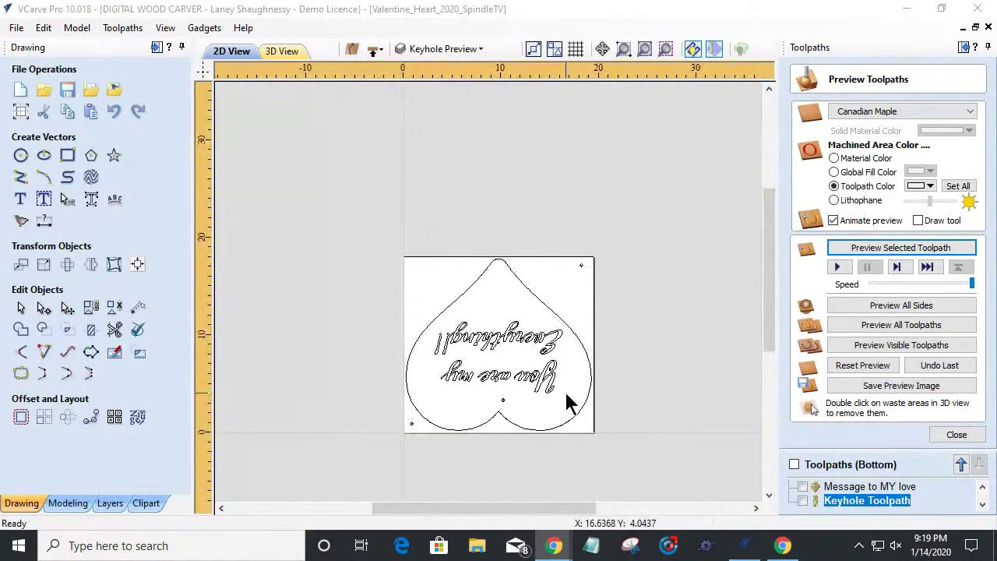
{"action": "scroll", "coordinate": [552, 444], "scroll_direction": "up", "scroll_amount": 4}
{"action": "scroll", "coordinate": [403, 409], "scroll_direction": "up", "scroll_amount": 3}
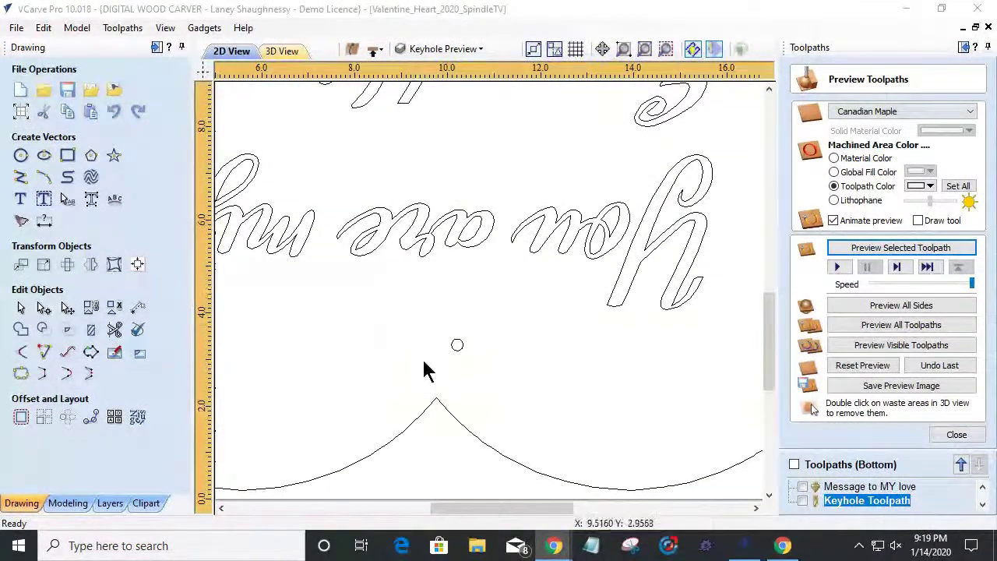
{"action": "left_click", "coordinate": [457, 347]}
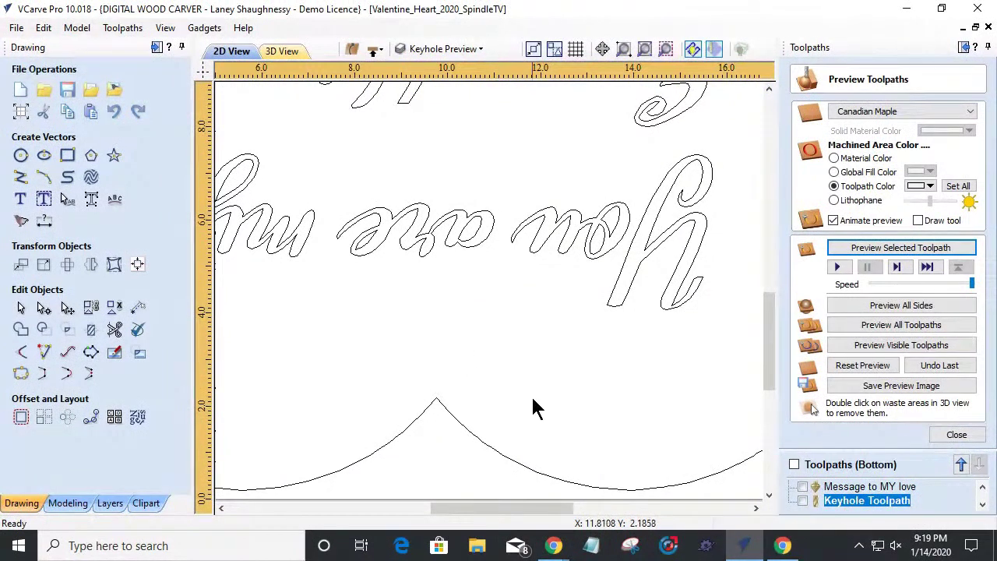
Step: Draw a square-cornered rectangle 1 inch wide and 0.001 inch high, centered above the heart's notch
{"action": "left_click", "coordinate": [68, 156]}
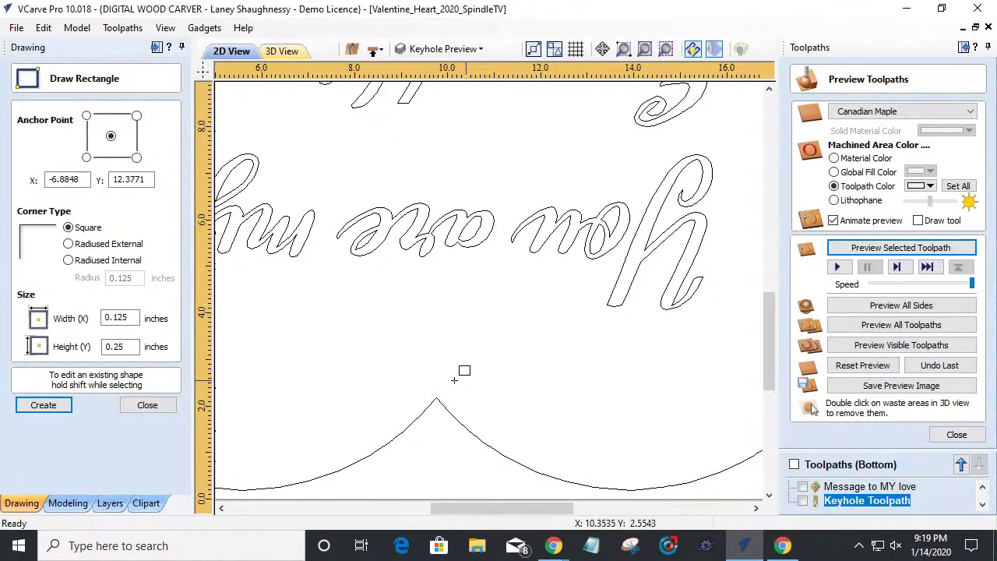
{"action": "left_click_drag", "start_coordinate": [134, 318], "coordinate": [88, 318]}
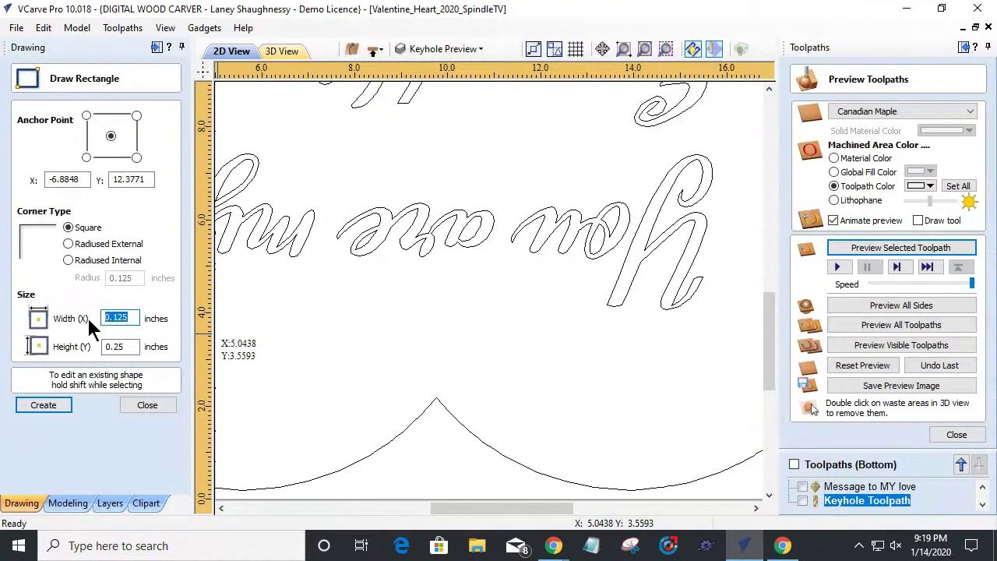
{"action": "type", "text": "1"}
{"action": "left_click_drag", "start_coordinate": [129, 350], "coordinate": [78, 356]}
{"action": "type", "text": "."}
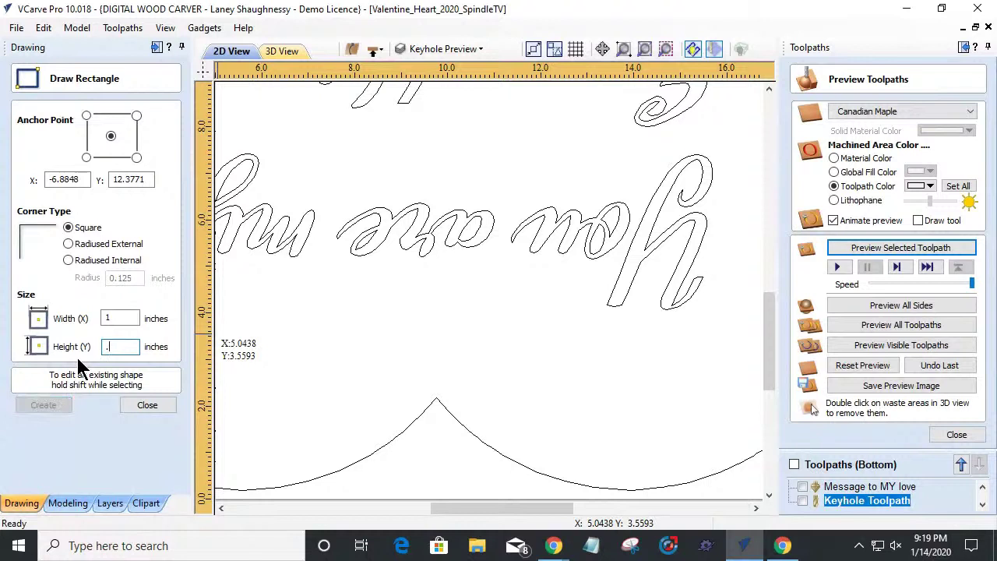
{"action": "type", "text": "001"}
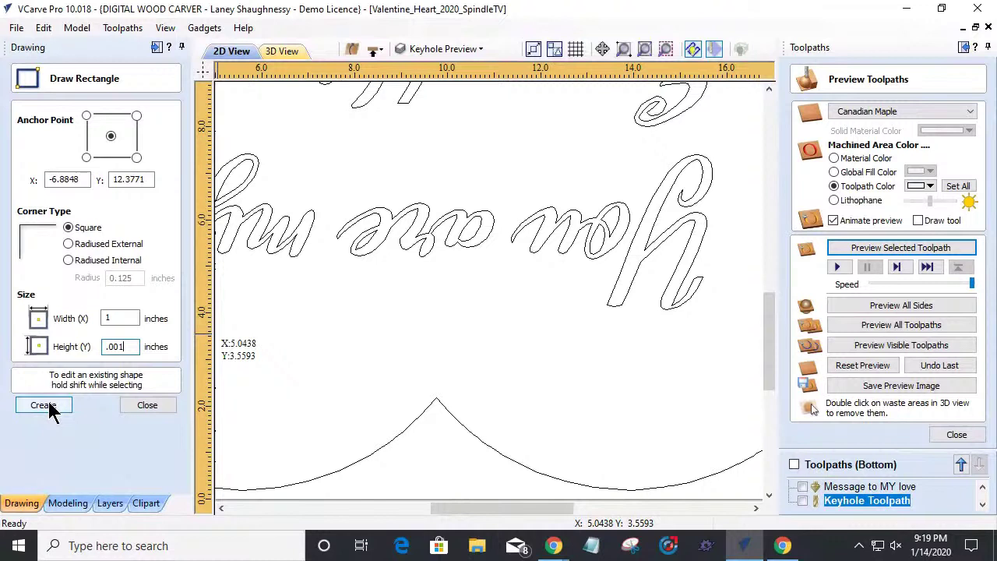
{"action": "left_click", "coordinate": [437, 357]}
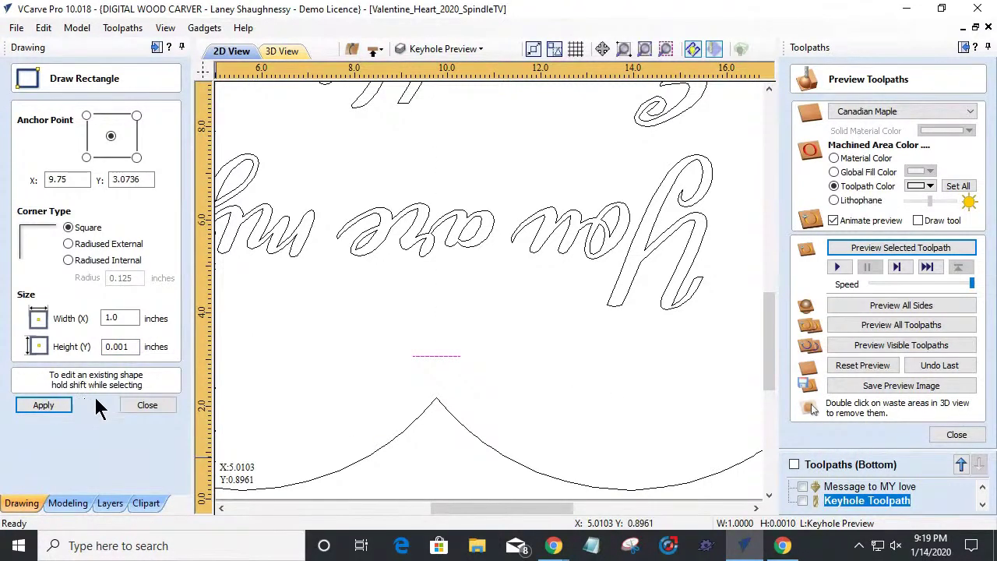
{"action": "left_click", "coordinate": [147, 405]}
Step: Move the thin rectangle slightly down toward the heart's notch, keeping it centered, and inspect its end up close
{"action": "left_click", "coordinate": [448, 352]}
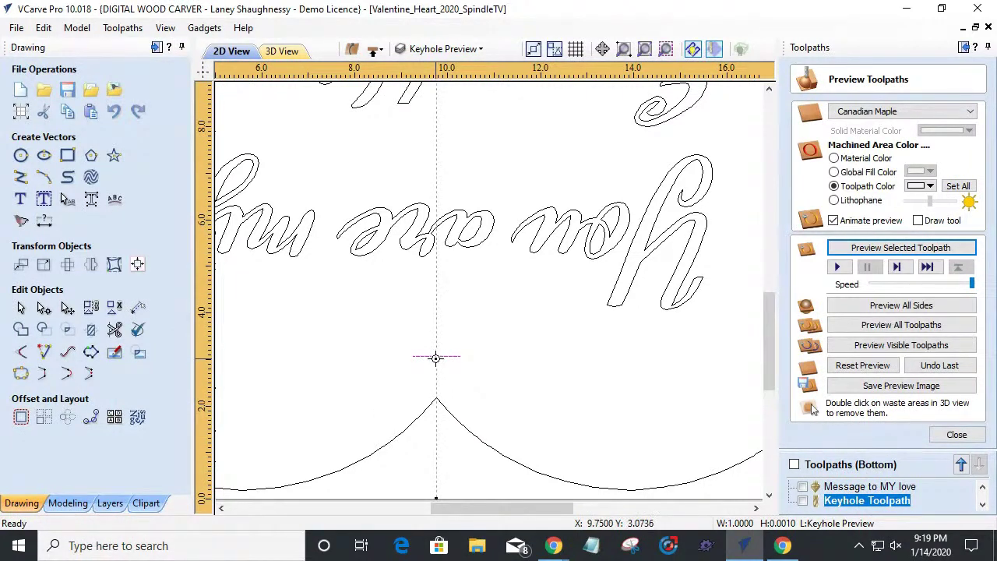
{"action": "left_click", "coordinate": [437, 363]}
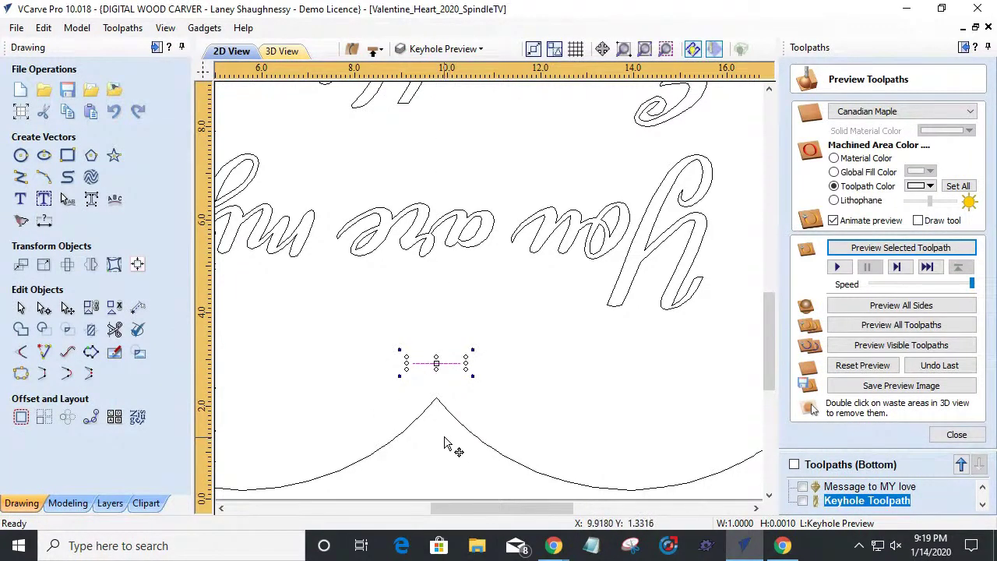
{"action": "scroll", "coordinate": [436, 363], "scroll_direction": "up", "scroll_amount": 10}
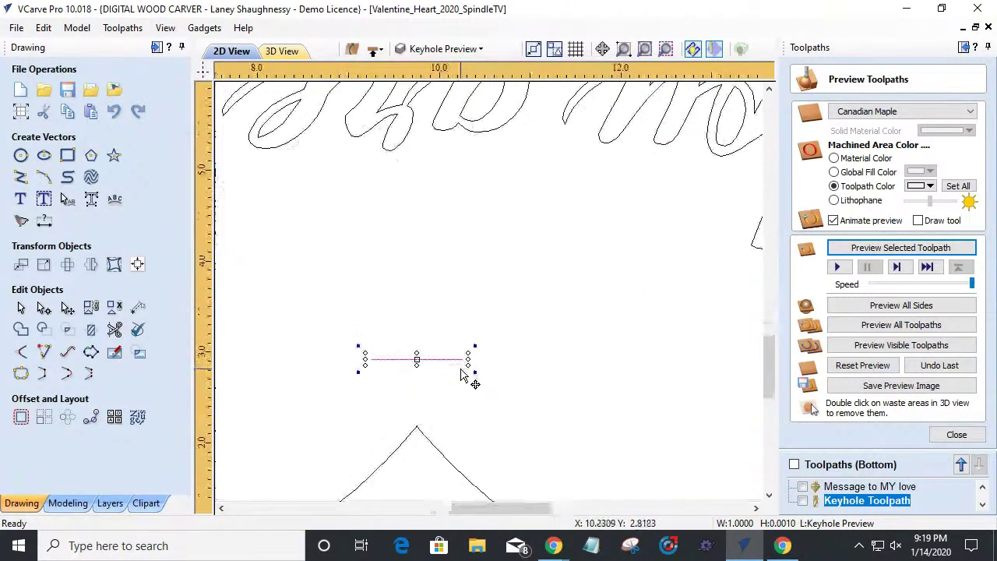
{"action": "scroll", "coordinate": [458, 363], "scroll_direction": "up", "scroll_amount": 8}
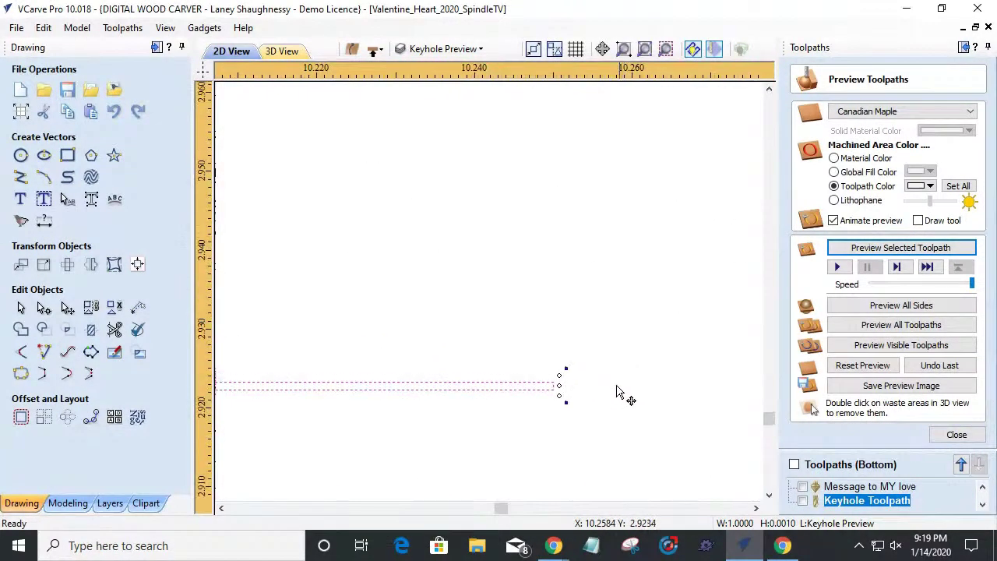
{"action": "scroll", "coordinate": [443, 367], "scroll_direction": "down", "scroll_amount": 3}
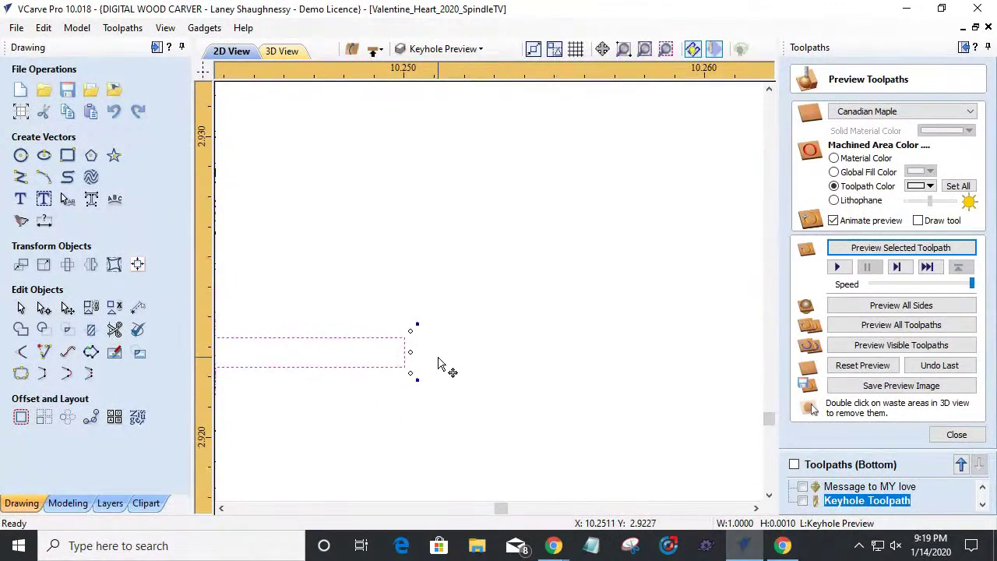
Step: Delete the short span at the right end of the thin rectangle in node editing and inspect the open vector's start point
{"action": "scroll", "coordinate": [445, 312], "scroll_direction": "up", "scroll_amount": 3}
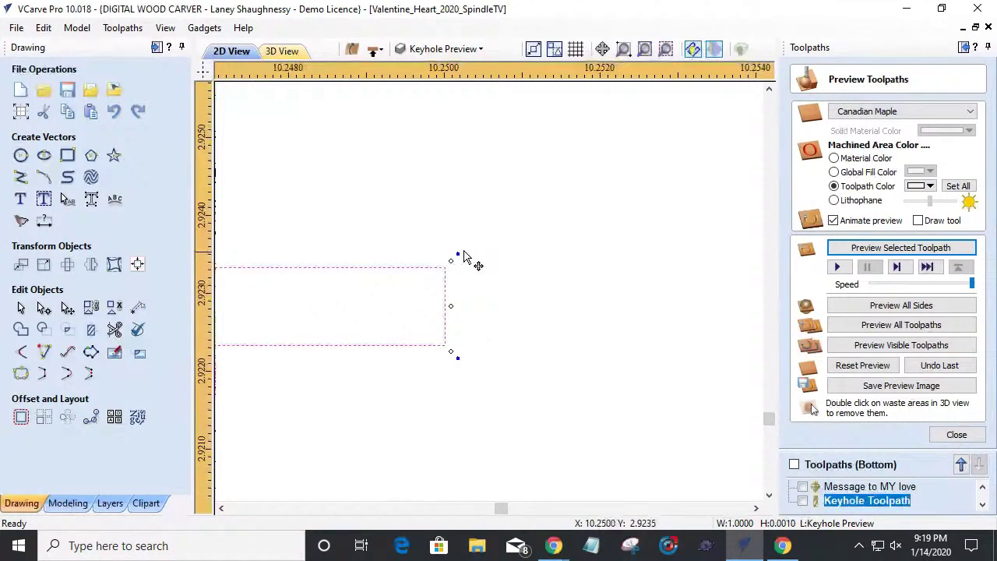
{"action": "left_click", "coordinate": [45, 308]}
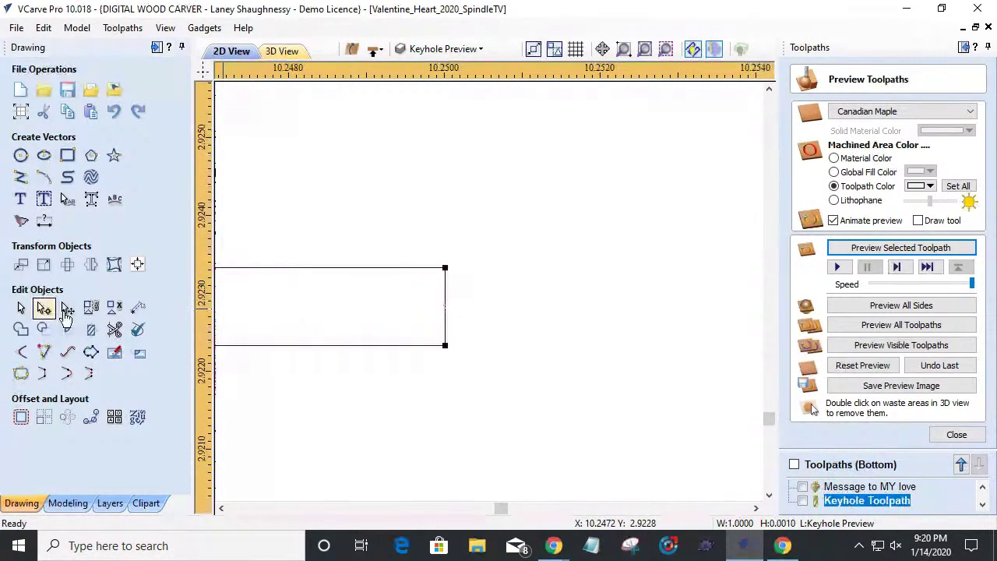
{"action": "right_click", "coordinate": [444, 296]}
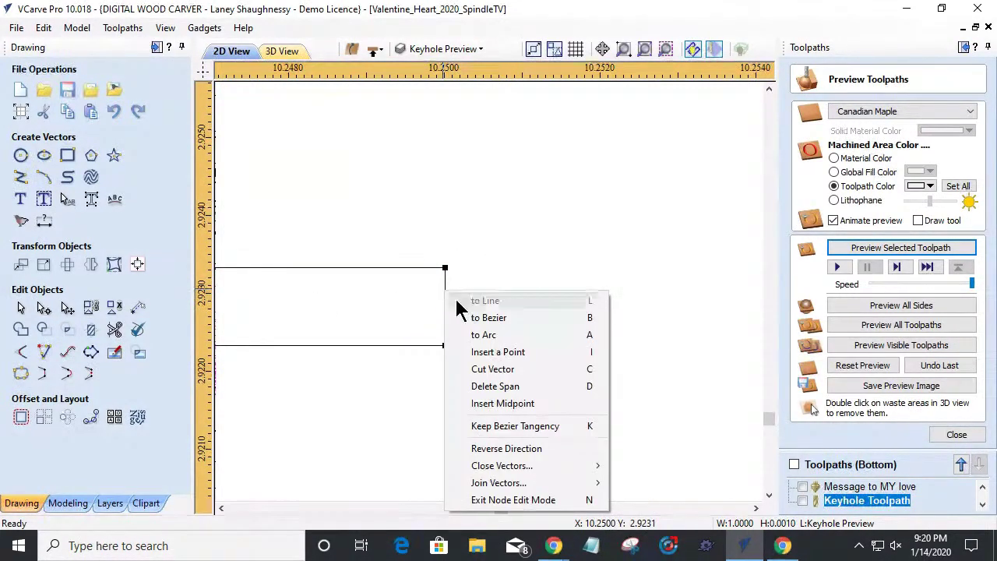
{"action": "left_click", "coordinate": [479, 386]}
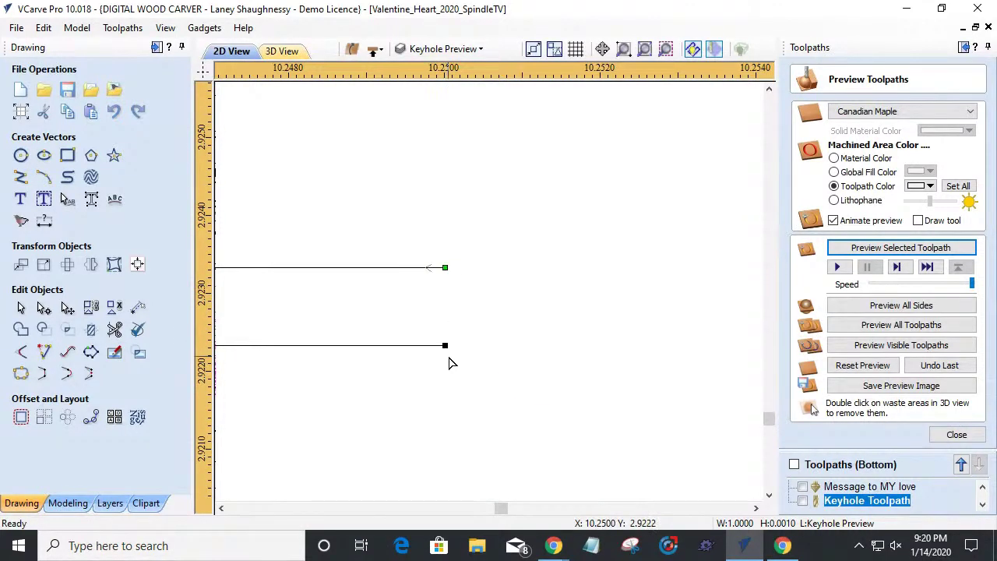
{"action": "scroll", "coordinate": [471, 285], "scroll_direction": "down", "scroll_amount": 3}
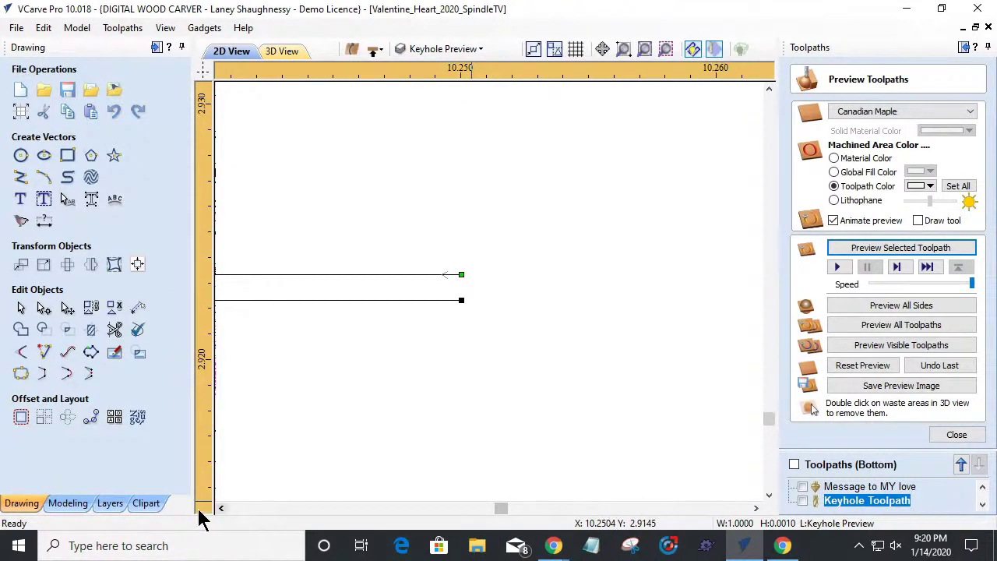
{"action": "left_click", "coordinate": [222, 508]}
{"action": "left_click", "coordinate": [221, 508]}
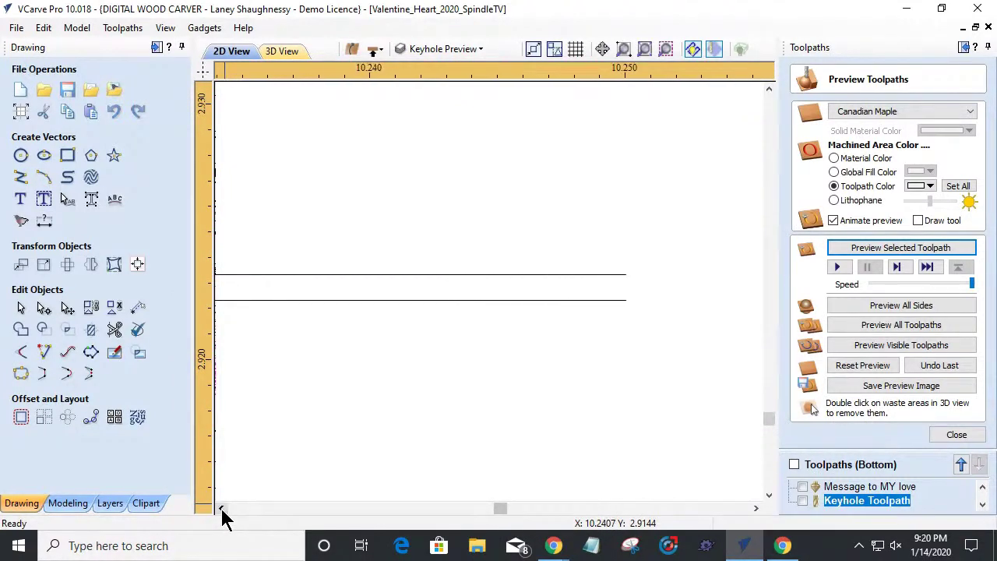
{"action": "left_click", "coordinate": [626, 273]}
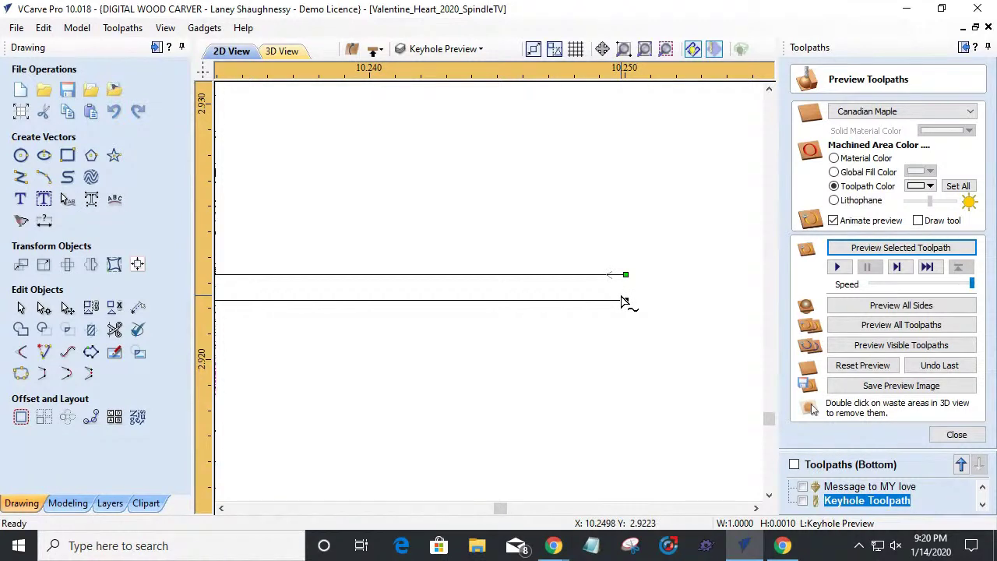
{"action": "scroll", "coordinate": [637, 298], "scroll_direction": "down", "scroll_amount": 10}
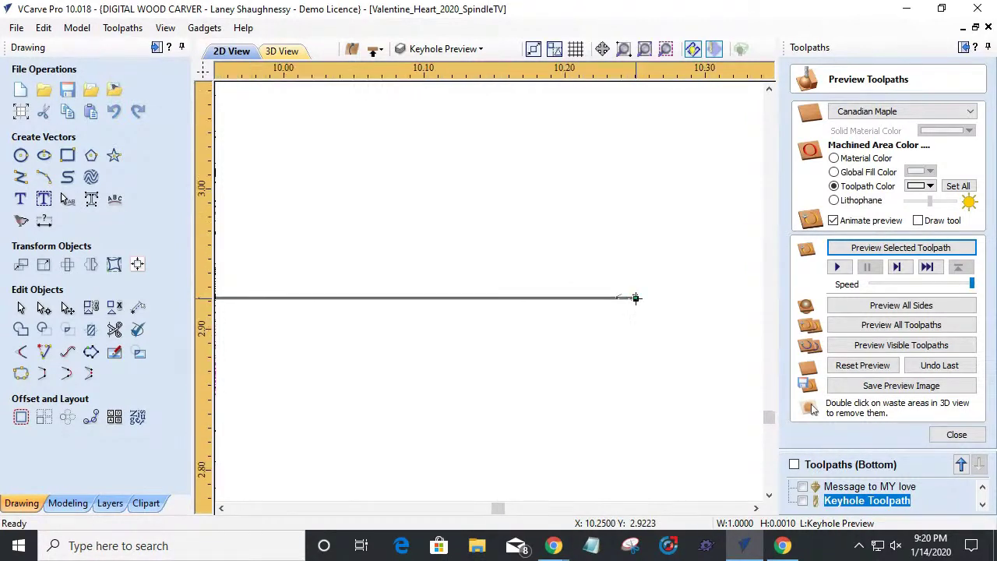
{"action": "scroll", "coordinate": [636, 298], "scroll_direction": "down", "scroll_amount": 3}
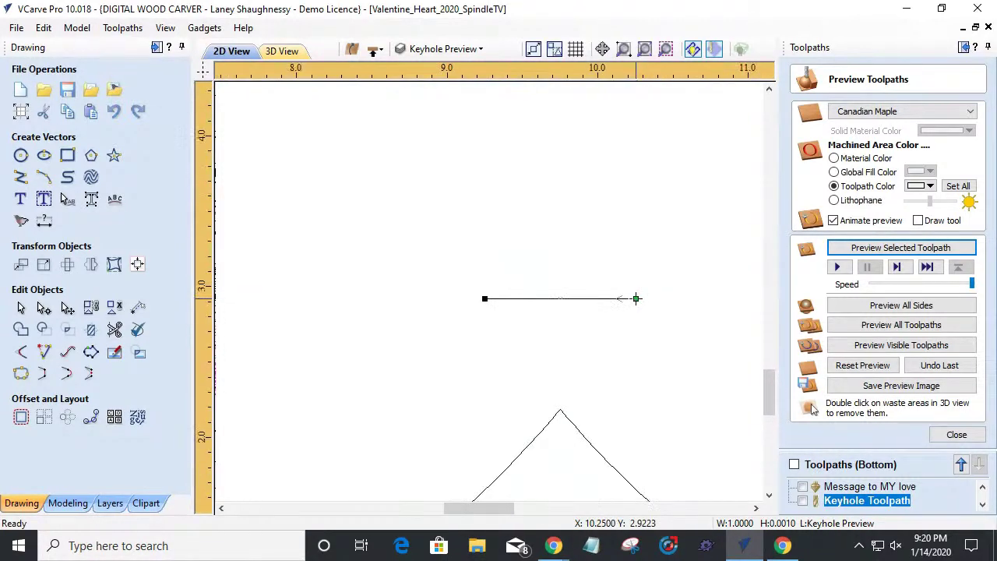
Step: Set up a 2D profile toolpath on the open vector with a 0.25 inch cut depth and the Key Hole Dummy (0.25 inch) tool
{"action": "left_click", "coordinate": [956, 435]}
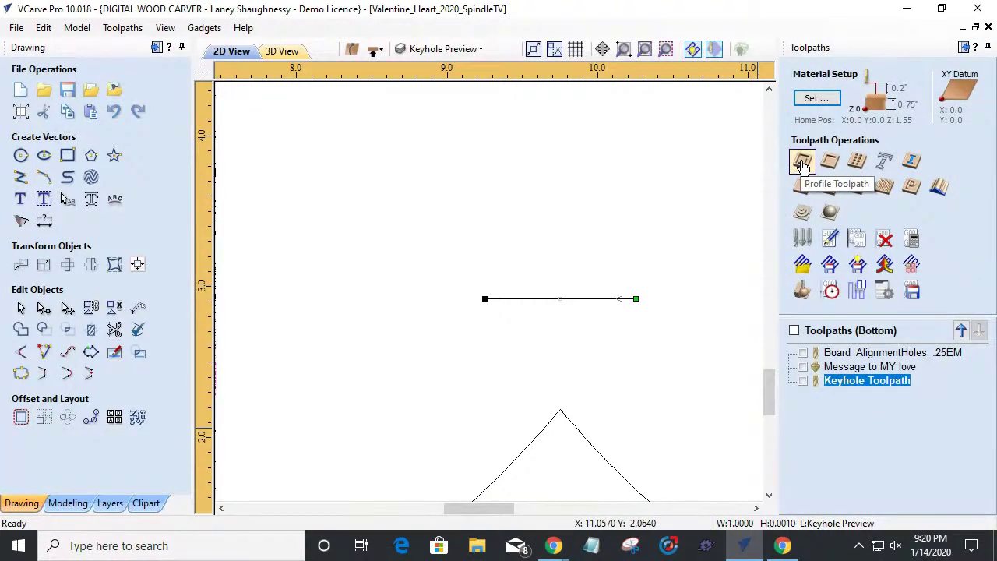
{"action": "left_click", "coordinate": [802, 162]}
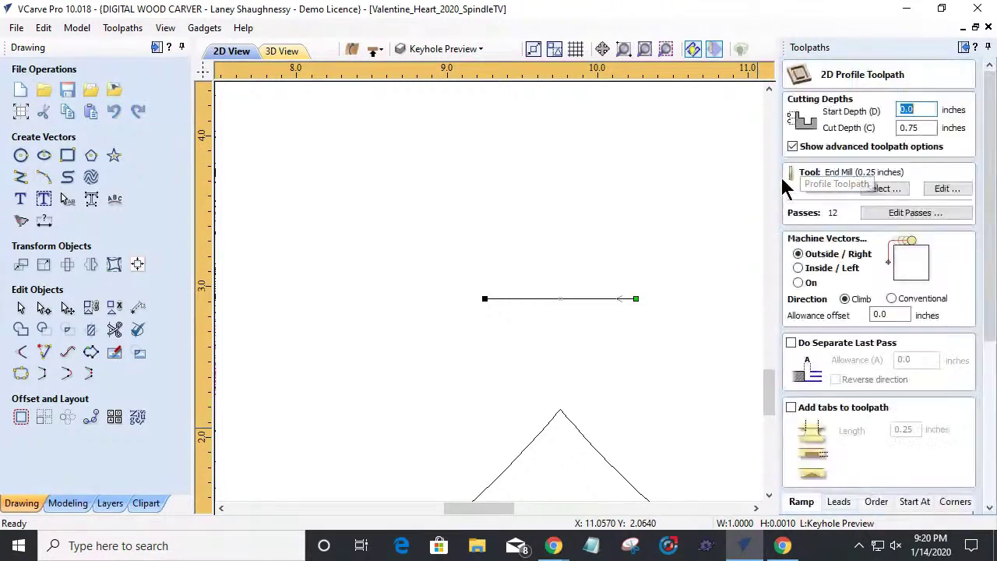
{"action": "key", "text": "Tab"}
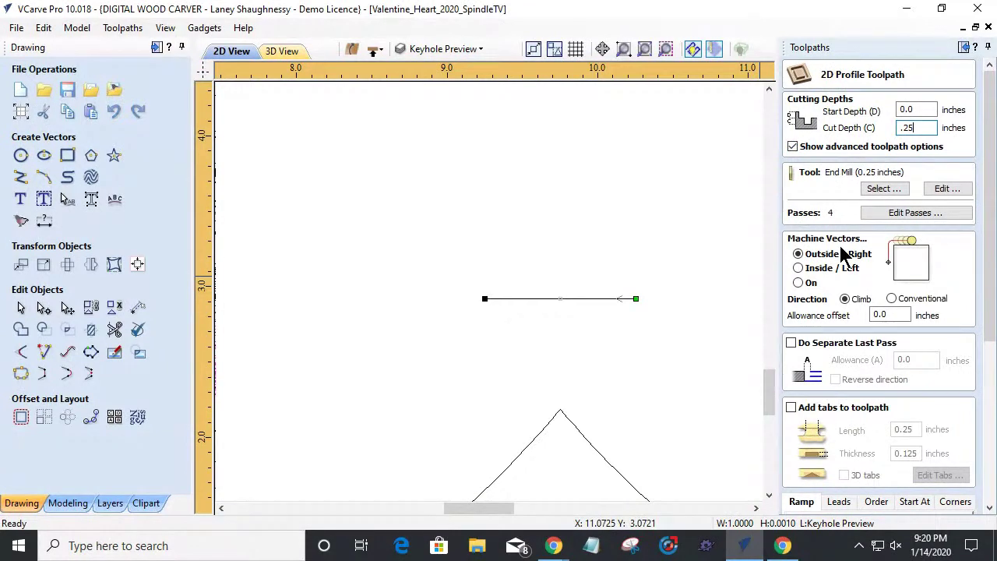
{"action": "left_click", "coordinate": [882, 190]}
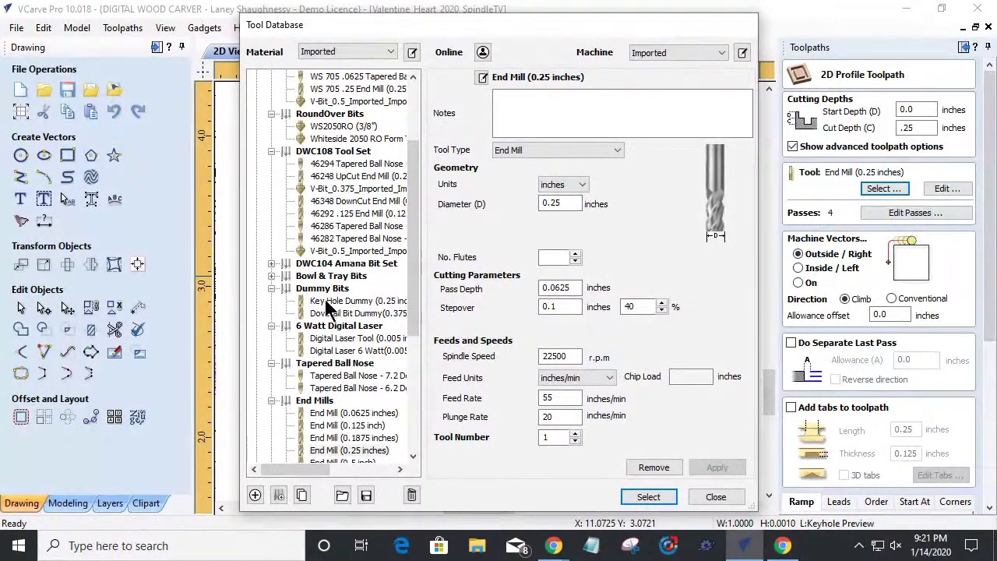
{"action": "left_click", "coordinate": [354, 301]}
{"action": "left_click", "coordinate": [647, 499]}
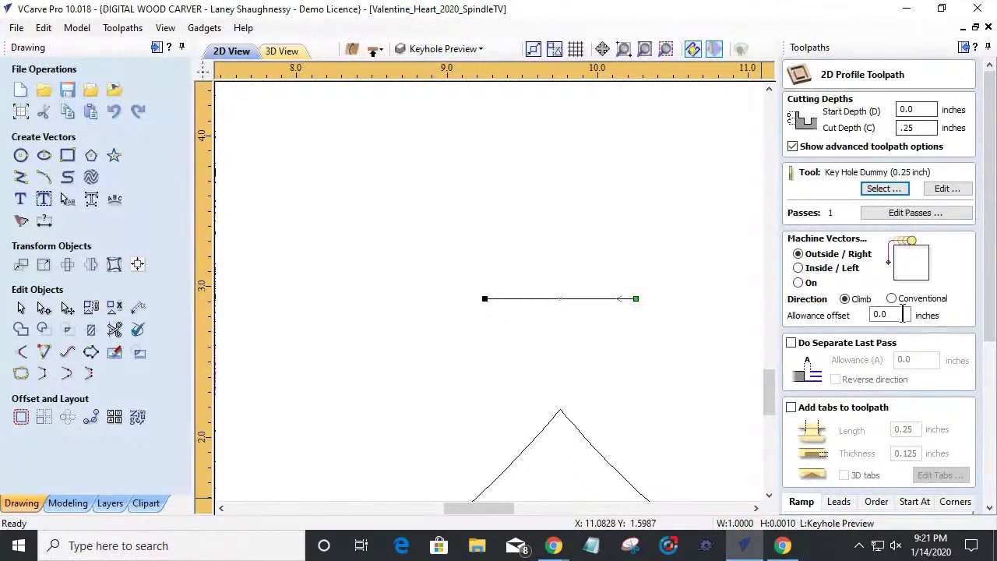
Step: Name the profile toolpath "Keyhole slot", calculate it, and inspect its path up close in the 3D view
{"action": "left_click_drag", "start_coordinate": [987, 318], "coordinate": [991, 480]}
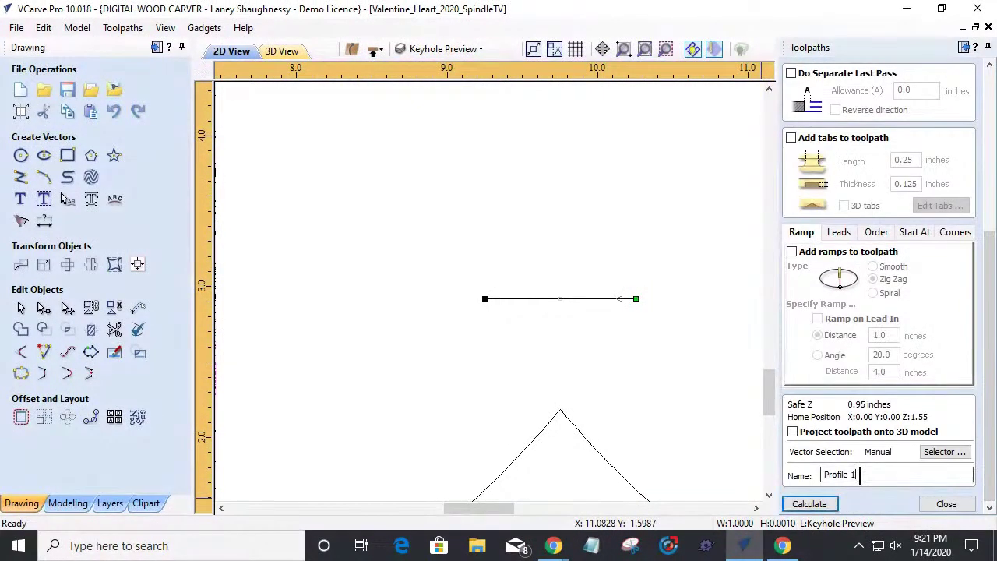
{"action": "type", "text": "Keyhole slot"}
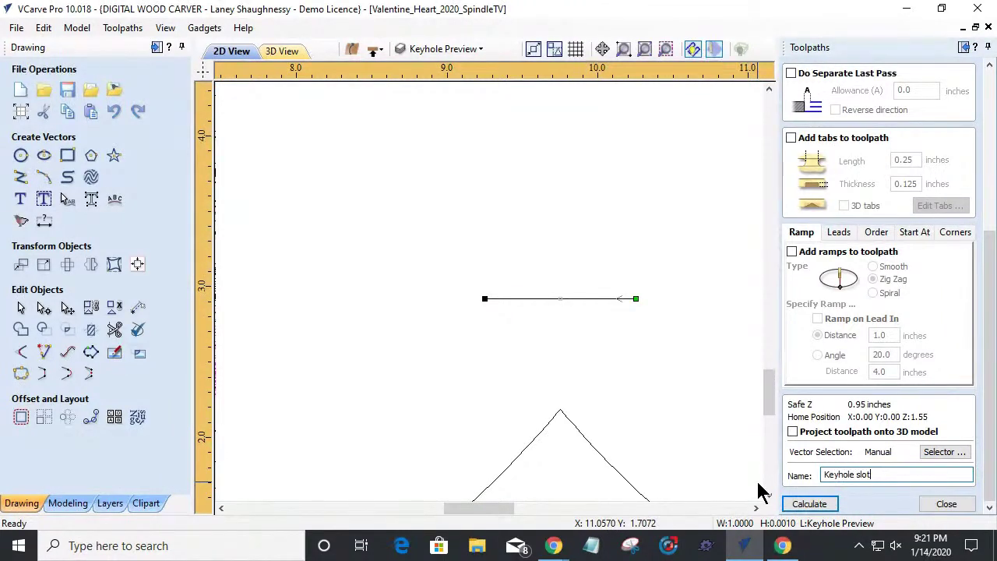
{"action": "left_click", "coordinate": [810, 504]}
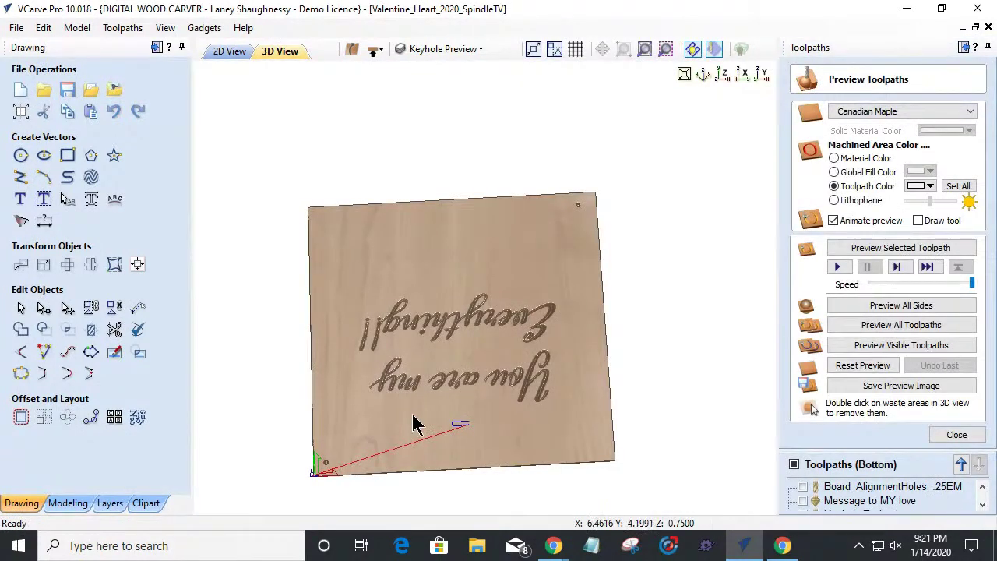
{"action": "scroll", "coordinate": [414, 425], "scroll_direction": "up", "scroll_amount": 5}
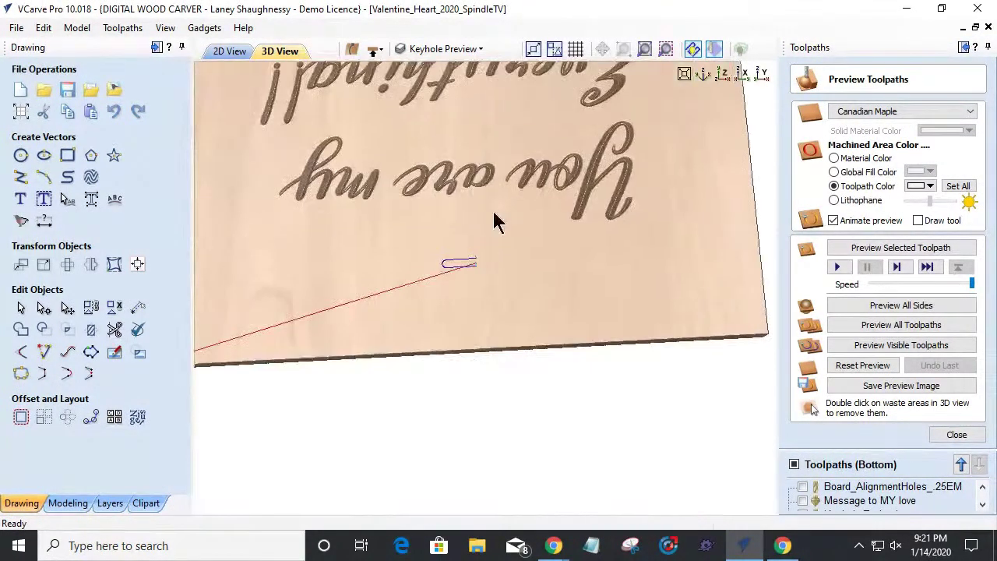
{"action": "scroll", "coordinate": [445, 262], "scroll_direction": "up", "scroll_amount": 3}
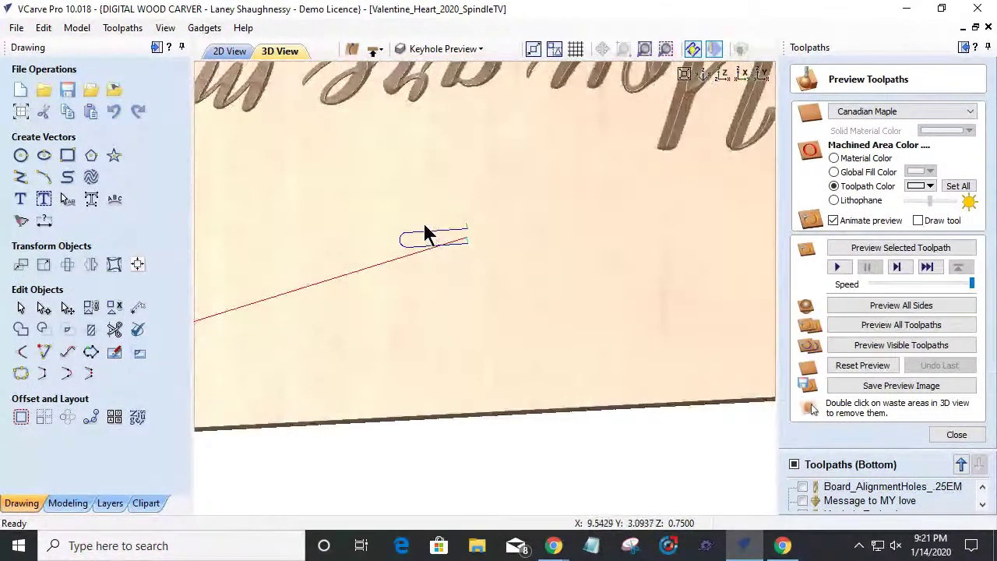
Step: Preview the Keyhole slot toolpath's cut on the bottom side of the board
{"action": "scroll", "coordinate": [425, 234], "scroll_direction": "up", "scroll_amount": 2}
{"action": "scroll", "coordinate": [454, 192], "scroll_direction": "down", "scroll_amount": 3}
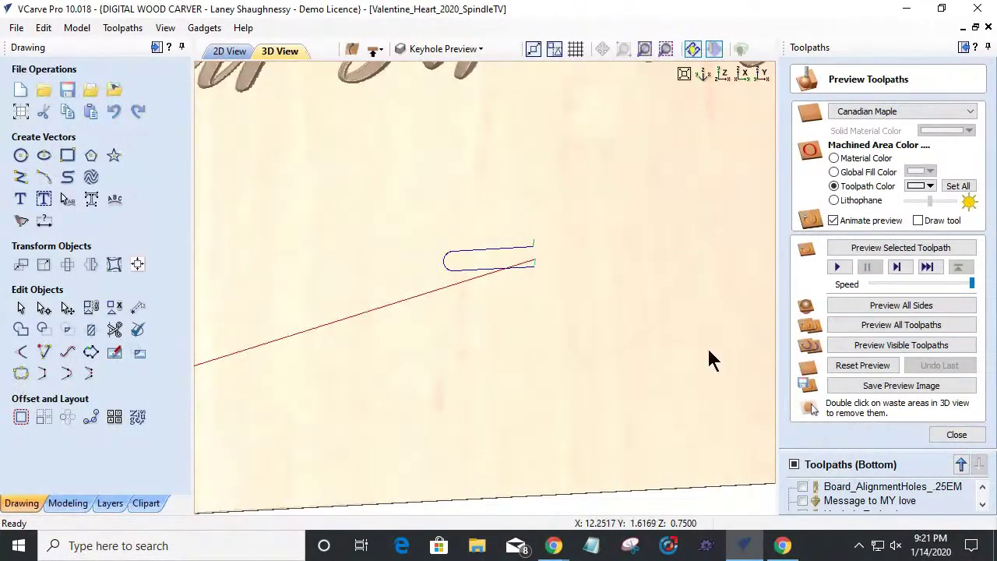
{"action": "left_click", "coordinate": [883, 249]}
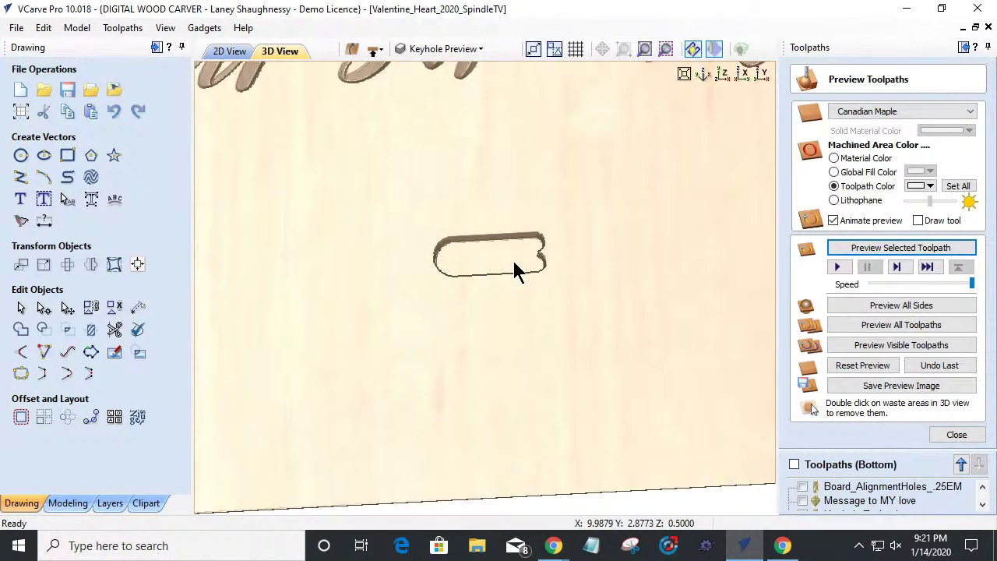
{"action": "left_click", "coordinate": [937, 437]}
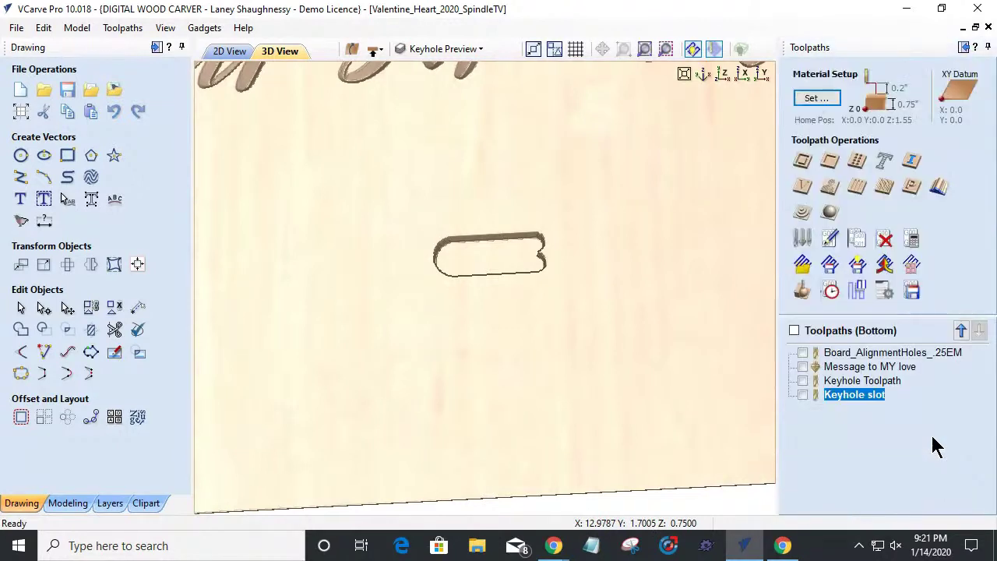
Step: Edit the Keyhole slot profile toolpath to machine on the vector and recalculate it
{"action": "double_click", "coordinate": [831, 394]}
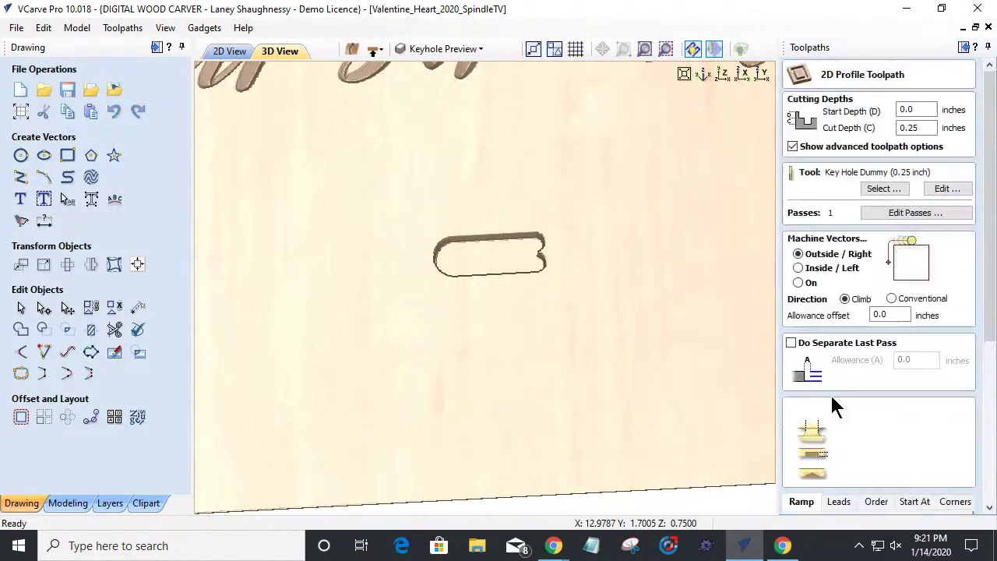
{"action": "left_click", "coordinate": [799, 282]}
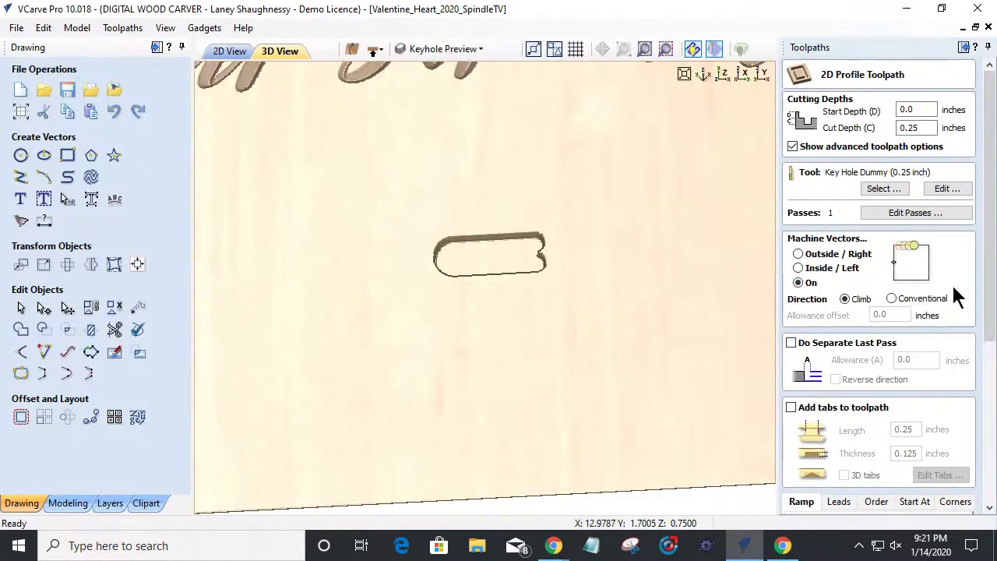
{"action": "left_click_drag", "start_coordinate": [985, 354], "coordinate": [987, 515]}
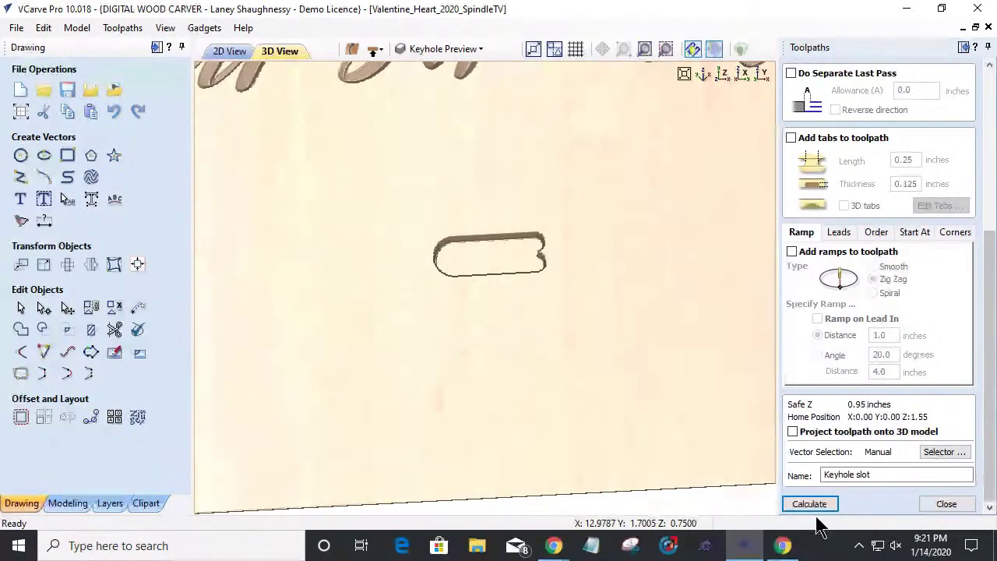
{"action": "left_click", "coordinate": [817, 502]}
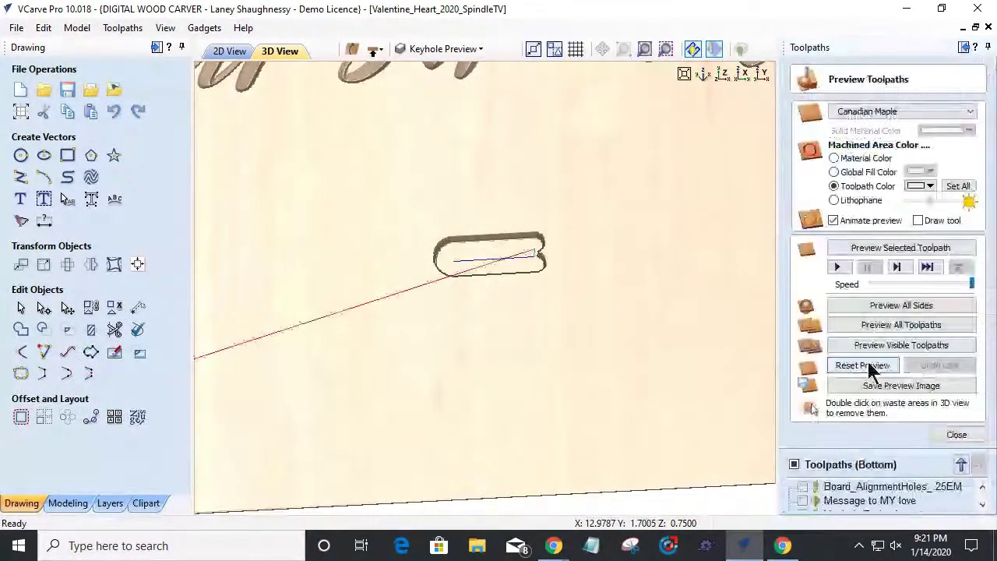
Step: Reset the preview and simulate the visible toolpaths to check the recalculated keyhole slot
{"action": "left_click", "coordinate": [848, 365]}
{"action": "left_click", "coordinate": [888, 350]}
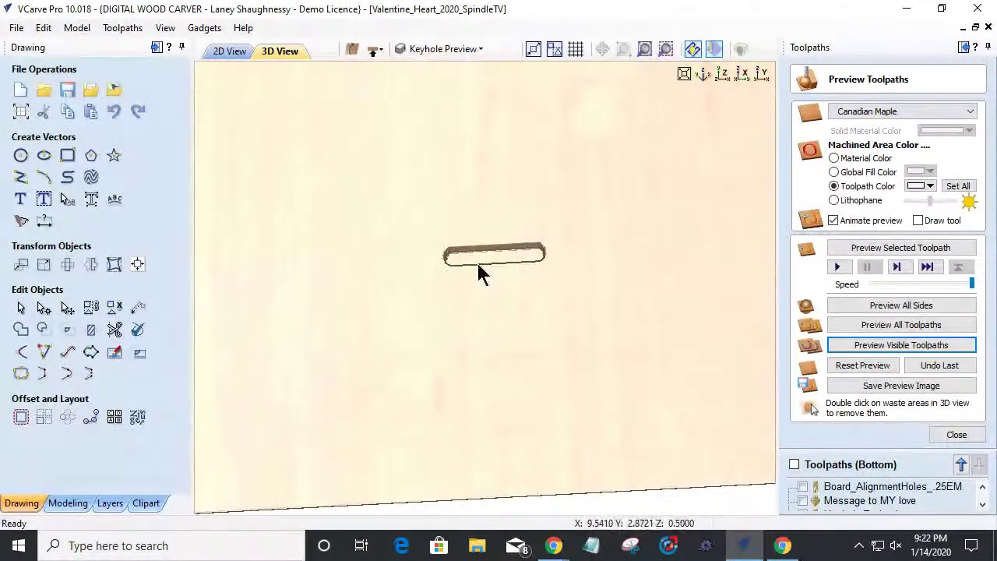
{"action": "scroll", "coordinate": [525, 265], "scroll_direction": "up", "scroll_amount": 2}
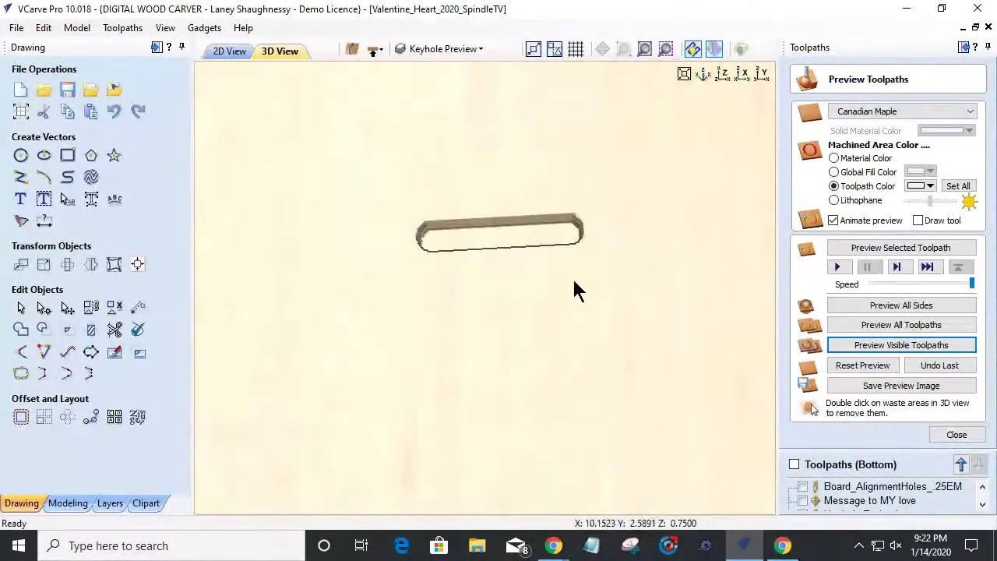
{"action": "left_click", "coordinate": [955, 435]}
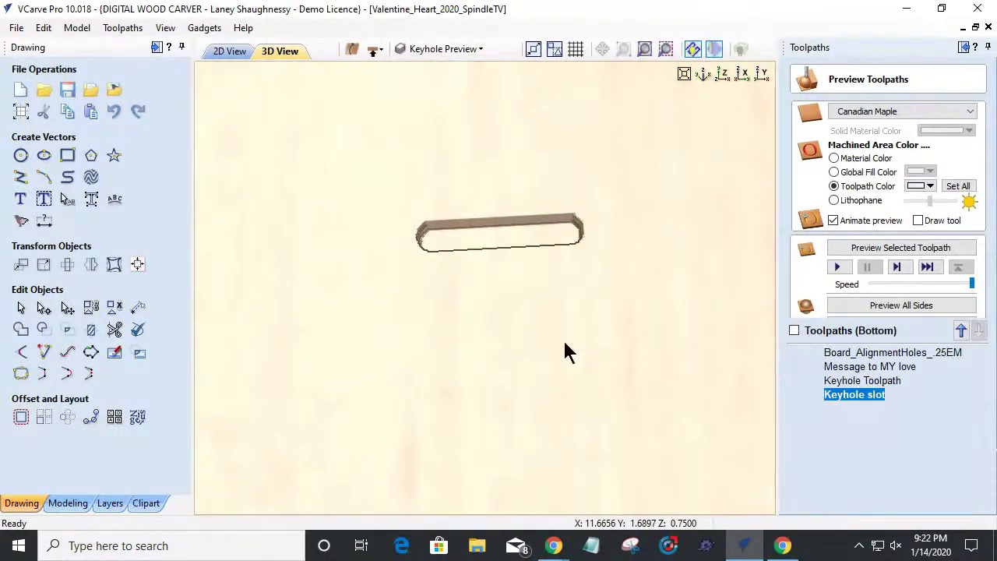
Step: Examine the thin keyhole slot vector up close in the 2D view
{"action": "left_click", "coordinate": [226, 52]}
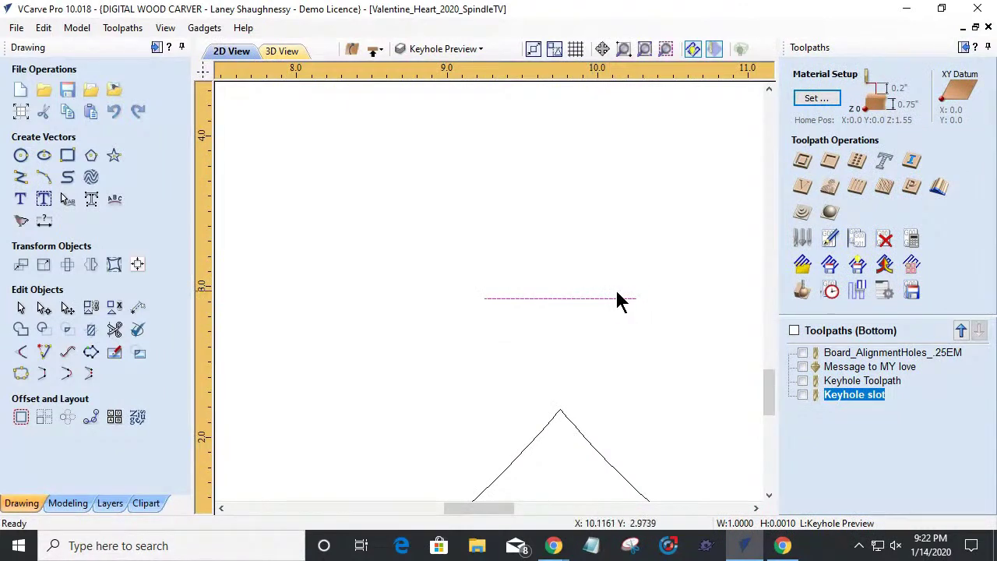
{"action": "scroll", "coordinate": [655, 307], "scroll_direction": "up", "scroll_amount": 3}
{"action": "scroll", "coordinate": [584, 323], "scroll_direction": "up", "scroll_amount": 5}
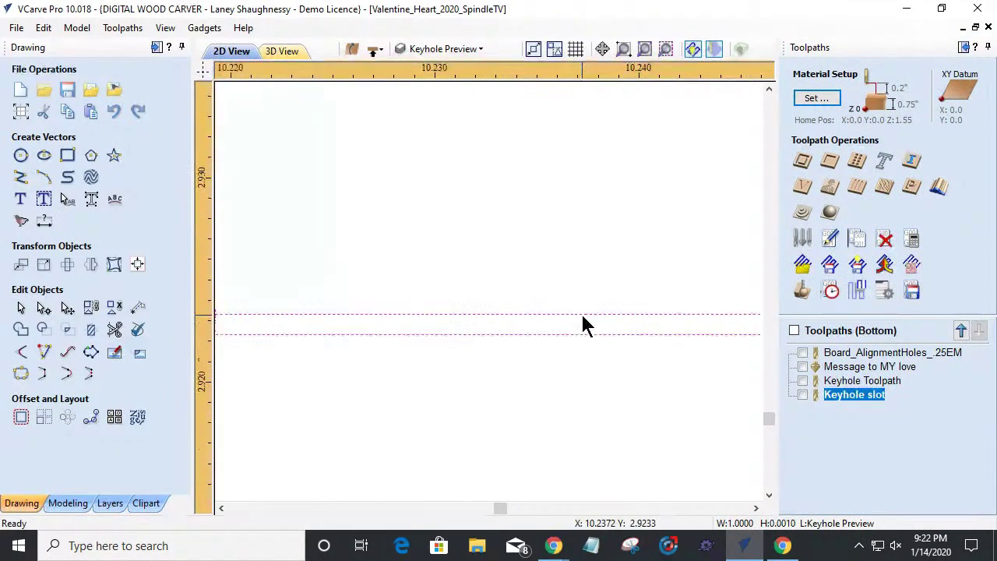
{"action": "scroll", "coordinate": [584, 322], "scroll_direction": "down", "scroll_amount": 8}
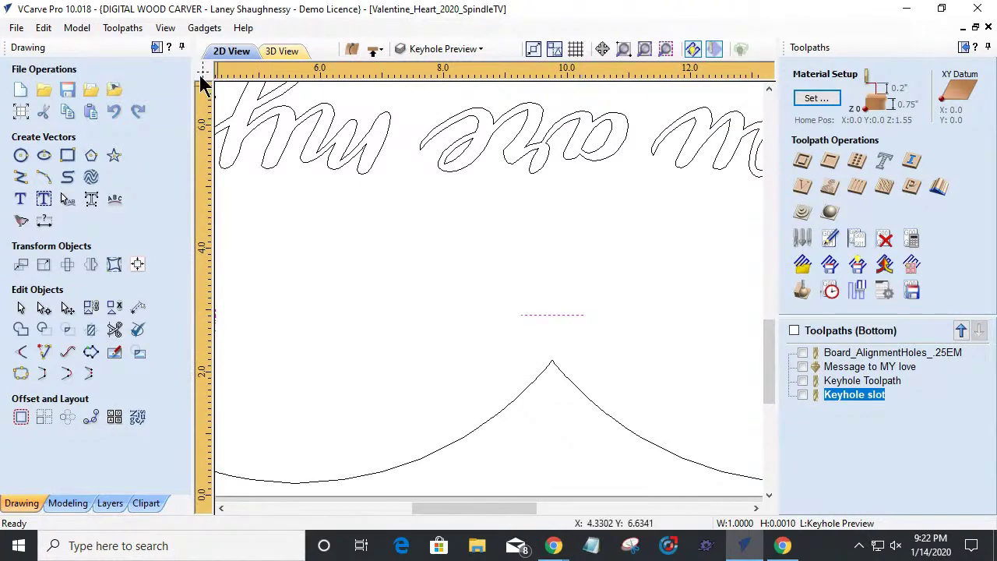
{"action": "left_click", "coordinate": [196, 29]}
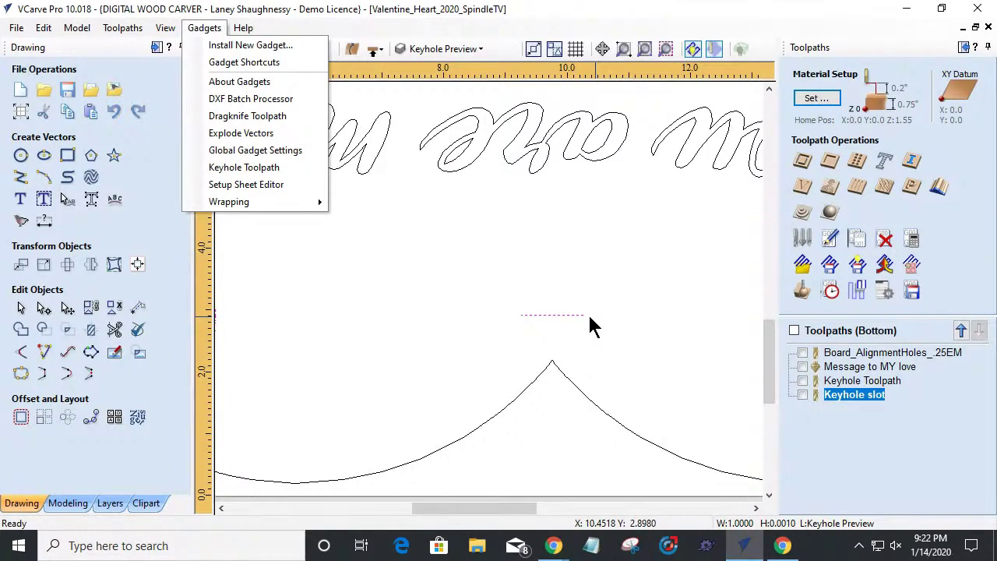
{"action": "left_click", "coordinate": [407, 311]}
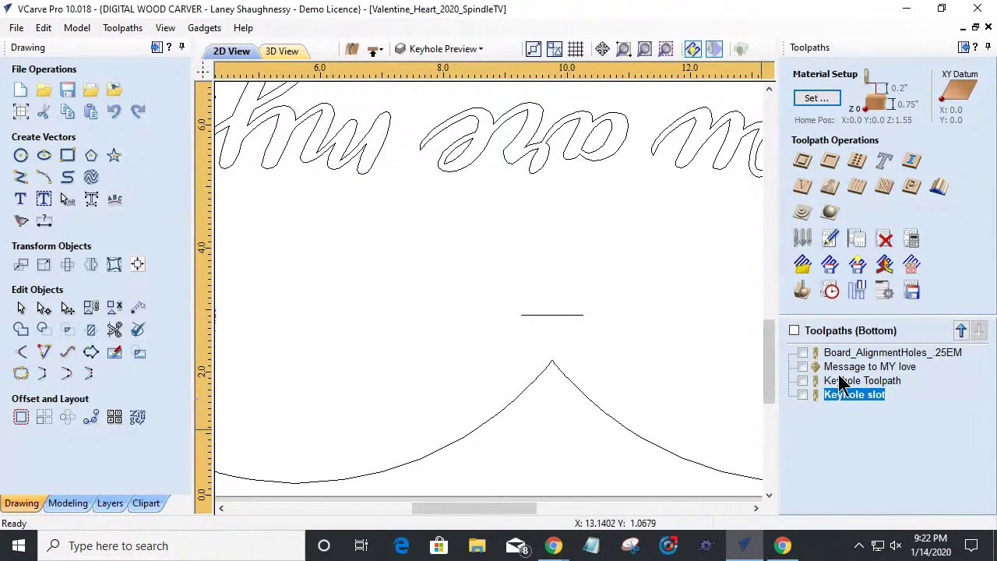
Step: Delete Keyhole Toolpath from the bottom-side toolpaths
{"action": "left_click", "coordinate": [804, 381]}
{"action": "left_click", "coordinate": [829, 381]}
{"action": "right_click", "coordinate": [840, 388]}
{"action": "mouse_move", "coordinate": [897, 379]}
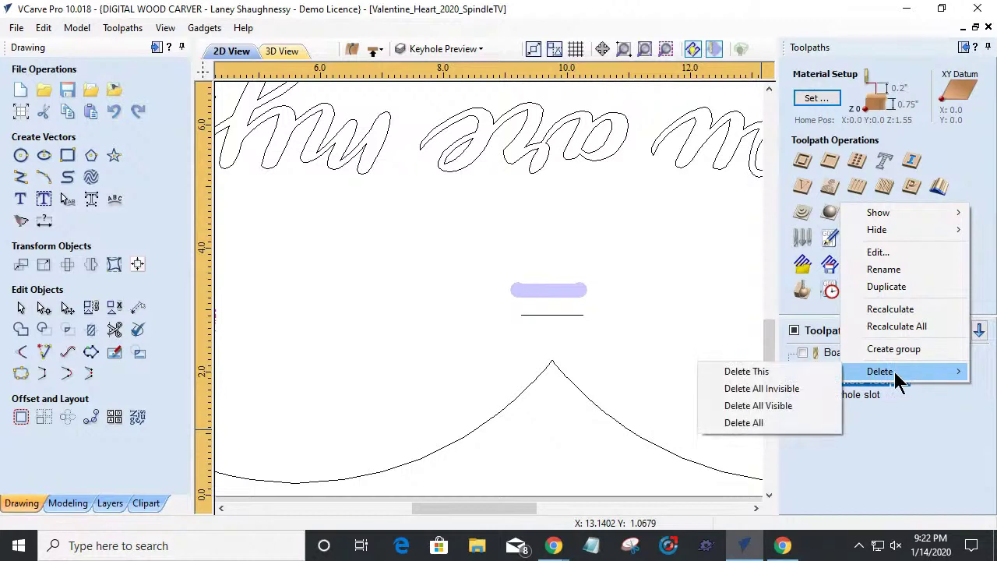
{"action": "left_click", "coordinate": [814, 373]}
Step: Check the remaining bottom-side toolpaths, then reset the preview and simulate all of them on the board
{"action": "left_click", "coordinate": [844, 355]}
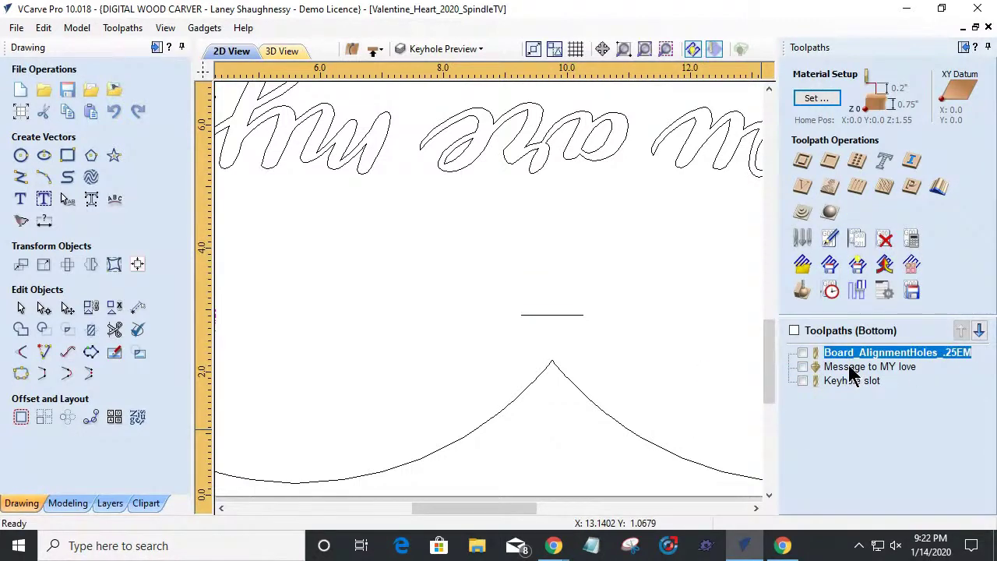
{"action": "left_click", "coordinate": [850, 369]}
{"action": "left_click", "coordinate": [839, 380]}
{"action": "scroll", "coordinate": [678, 339], "scroll_direction": "down", "scroll_amount": 3}
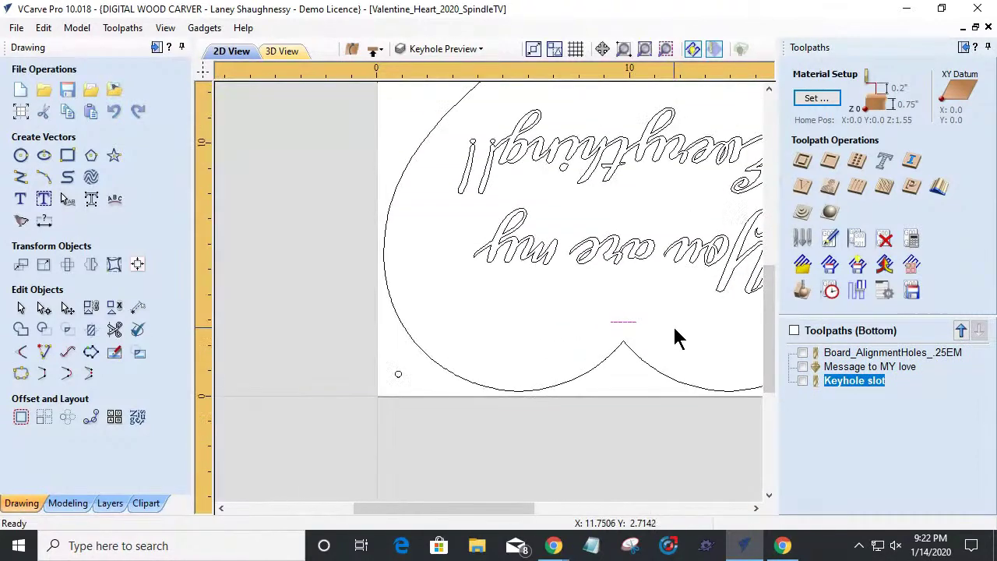
{"action": "scroll", "coordinate": [675, 337], "scroll_direction": "down", "scroll_amount": 3}
{"action": "scroll", "coordinate": [669, 336], "scroll_direction": "up", "scroll_amount": 1}
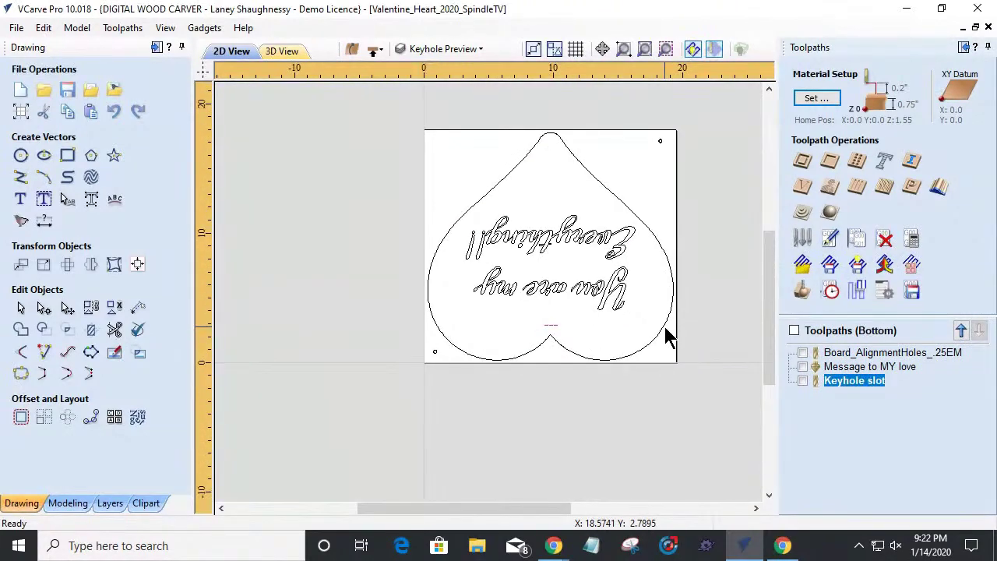
{"action": "left_click", "coordinate": [803, 293]}
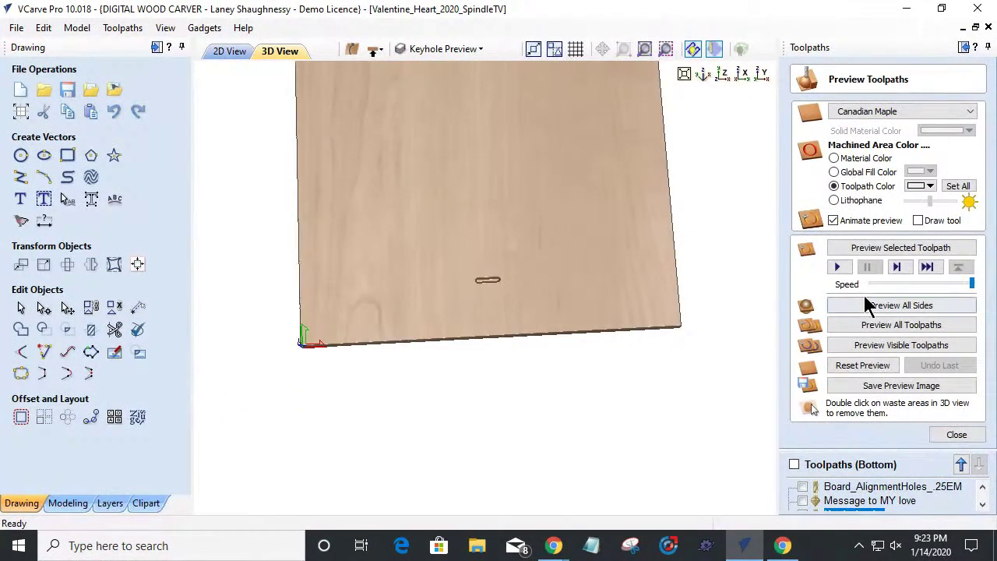
{"action": "left_click", "coordinate": [870, 368]}
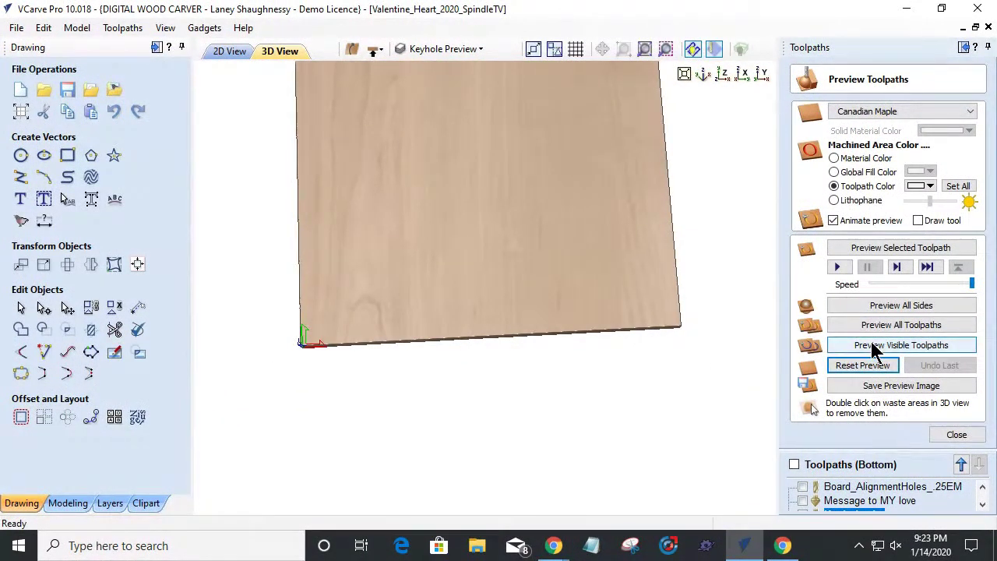
{"action": "left_click", "coordinate": [890, 325]}
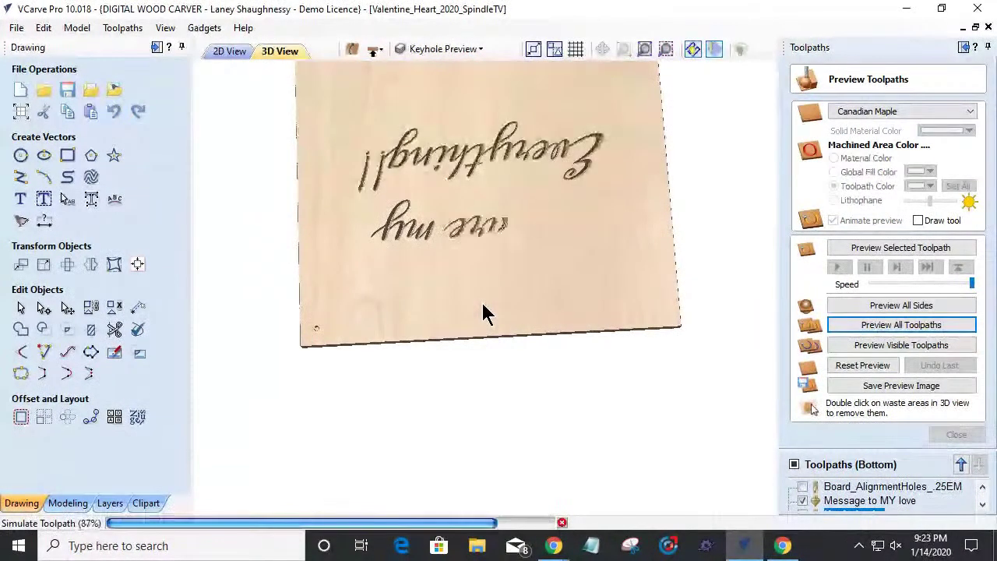
{"action": "scroll", "coordinate": [483, 310], "scroll_direction": "down", "scroll_amount": 3}
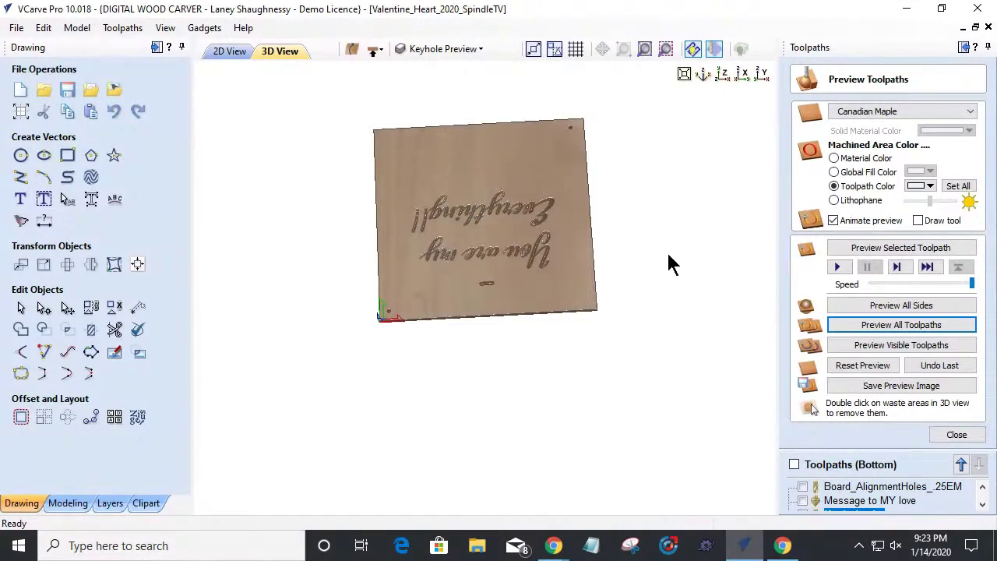
Step: Calculate a top-side drilling toolpath for both corner alignment circles with a 0.25 inch cut depth, named Waste Board AlignmentHoles_.25EM
{"action": "left_click", "coordinate": [219, 53]}
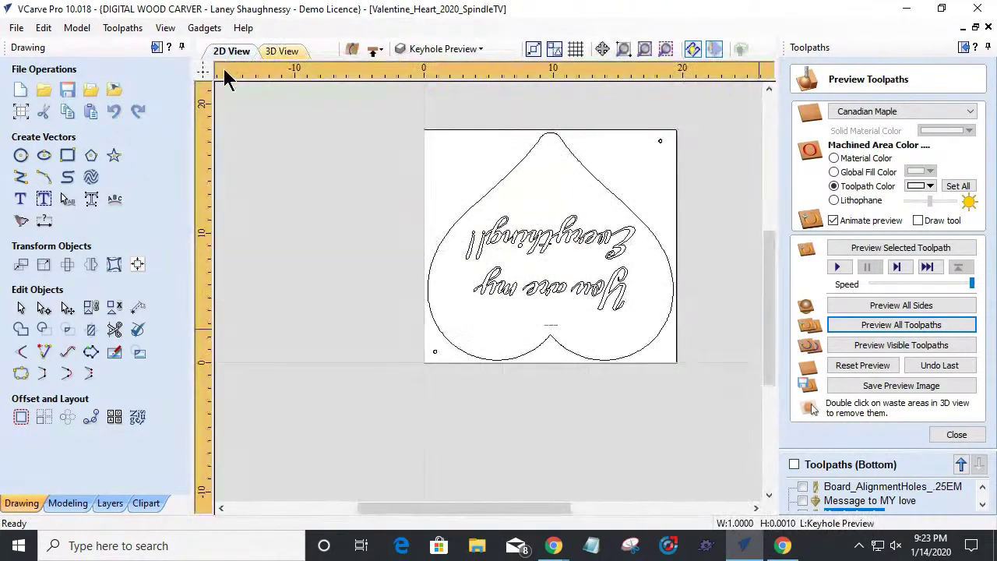
{"action": "left_click", "coordinate": [373, 51]}
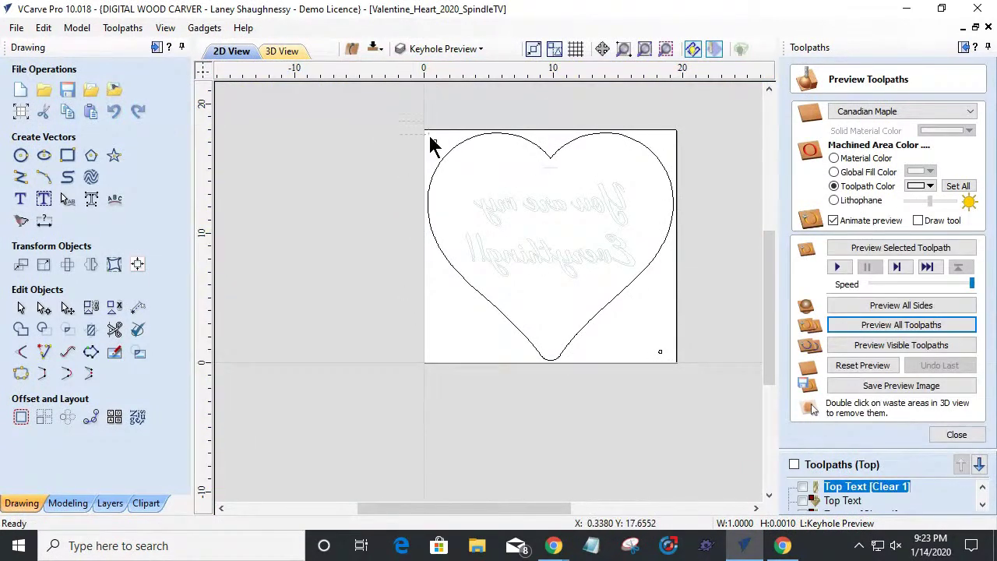
{"action": "left_click", "coordinate": [436, 144]}
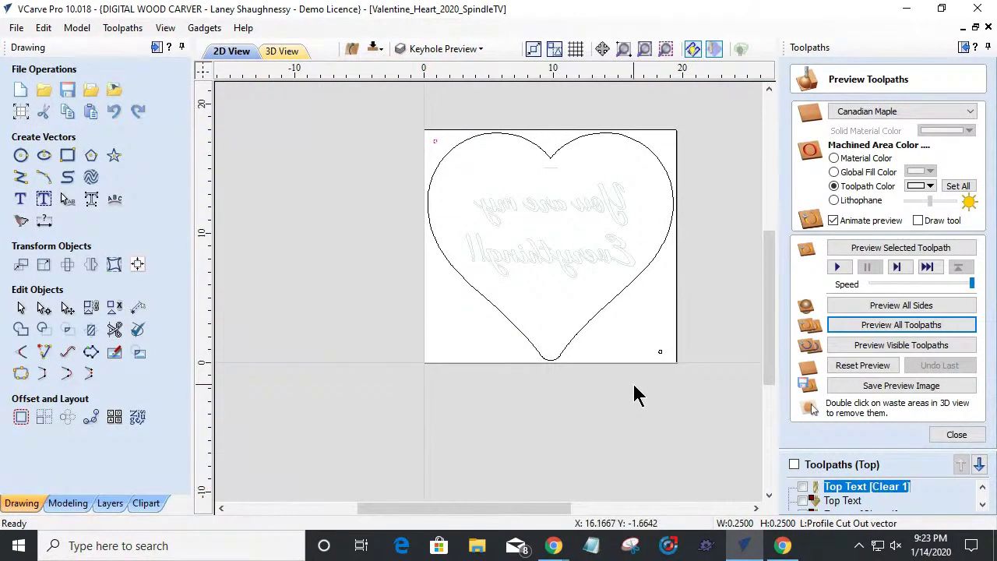
{"action": "left_click", "coordinate": [661, 352], "text": "shift"}
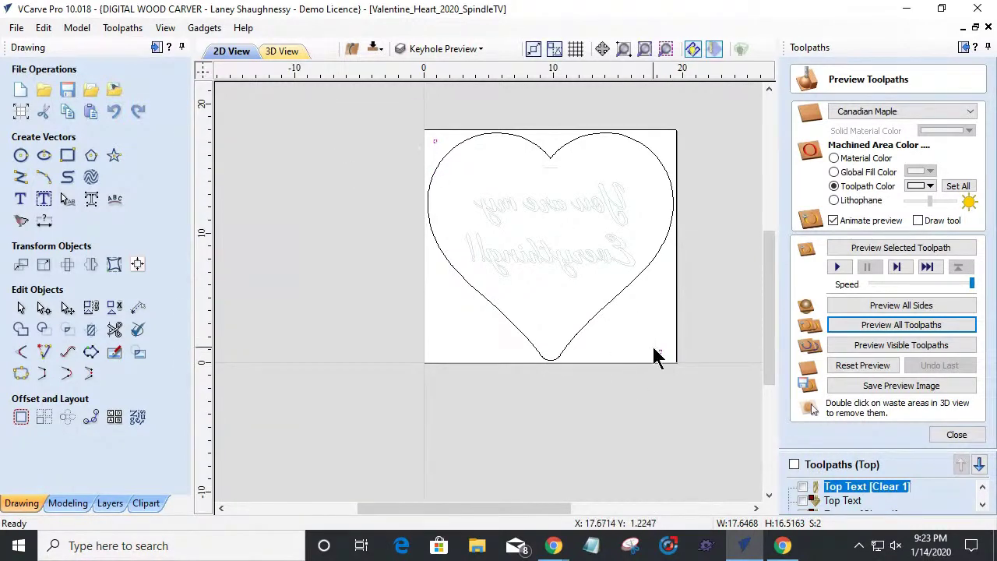
{"action": "left_click", "coordinate": [957, 435]}
{"action": "left_click", "coordinate": [860, 159]}
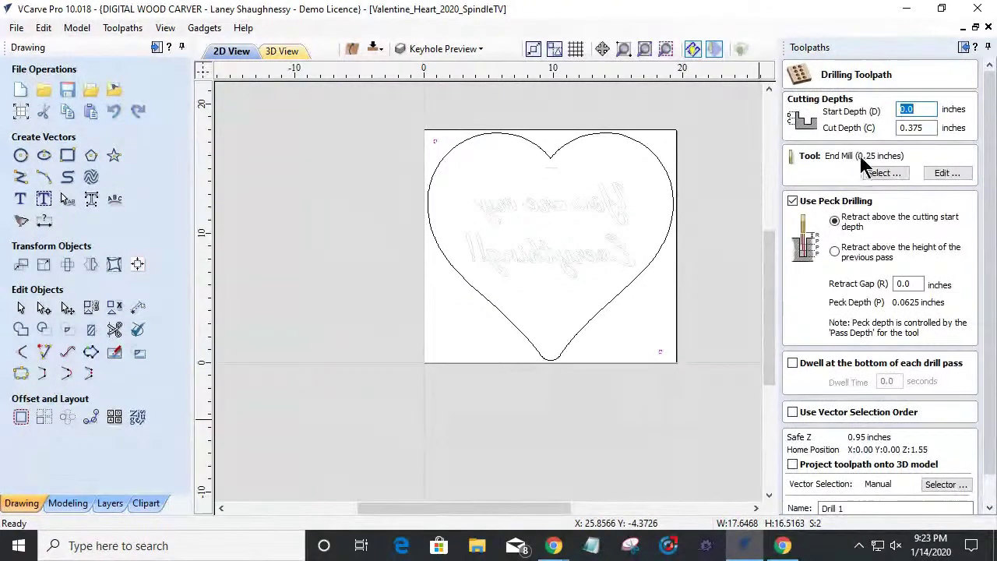
{"action": "left_click_drag", "start_coordinate": [932, 128], "coordinate": [894, 131]}
{"action": "type", "text": ".25"}
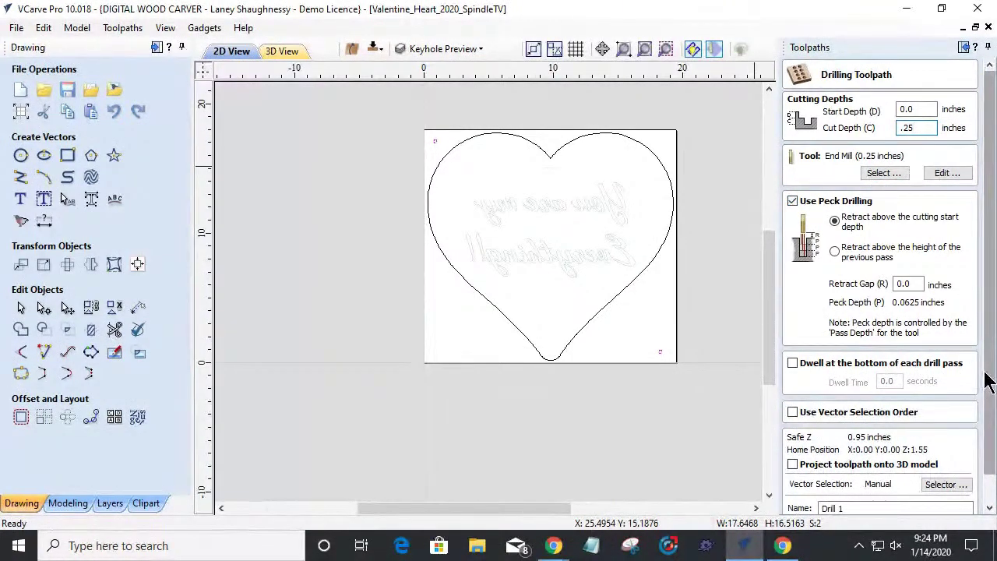
{"action": "scroll", "coordinate": [973, 460], "scroll_direction": "down", "scroll_amount": 1}
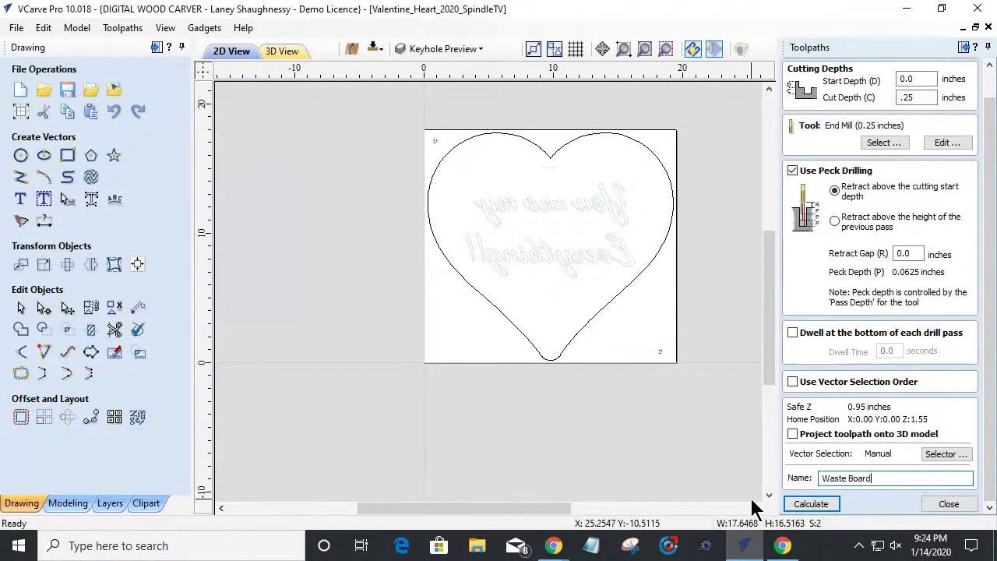
{"action": "type", "text": "gnmentHoles_.25EM"}
{"action": "left_click", "coordinate": [813, 504]}
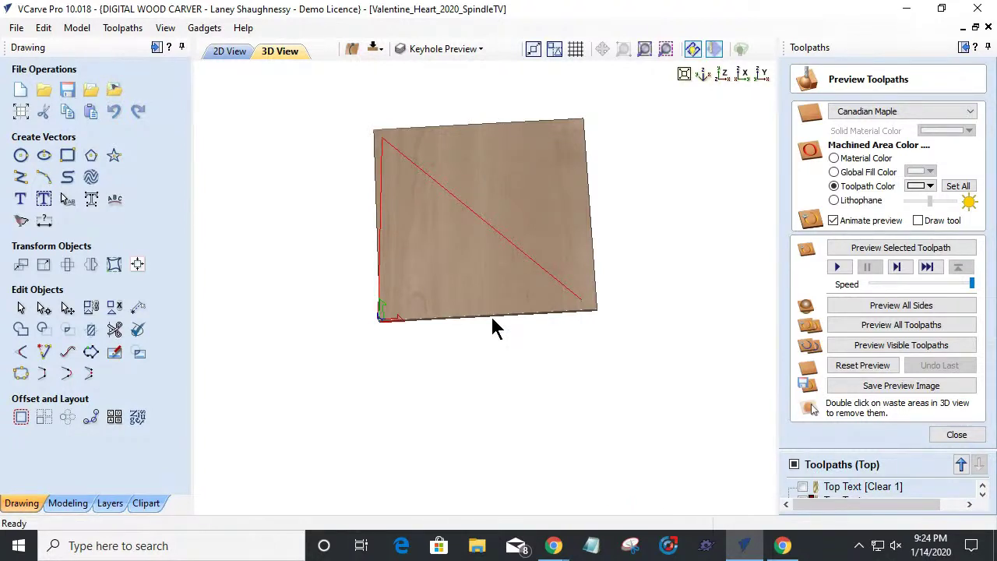
Step: View the drilling toolpath from a low angle and open the job setup to check the Z zero position
{"action": "left_click_drag", "start_coordinate": [446, 301], "coordinate": [462, 196]}
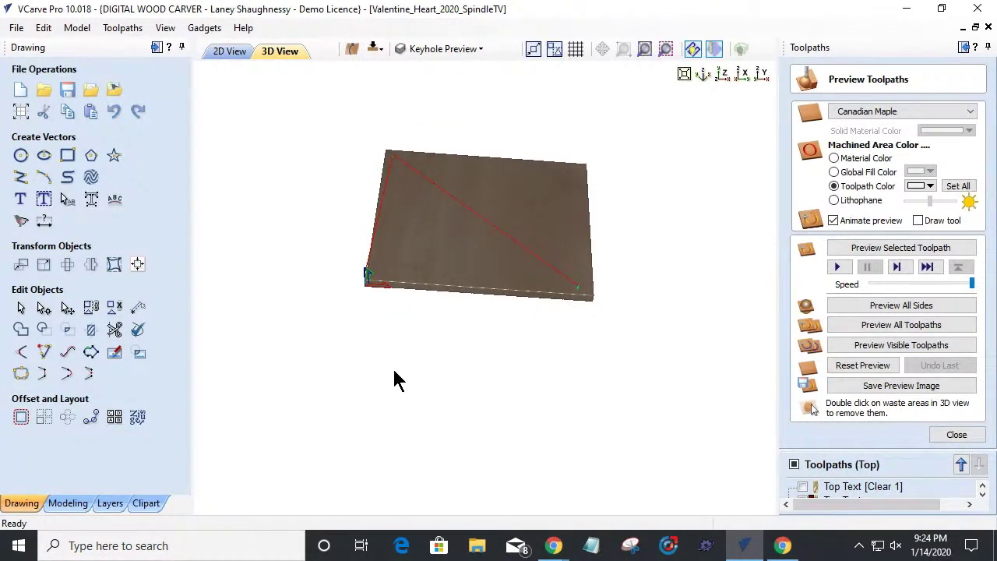
{"action": "left_click", "coordinate": [20, 114]}
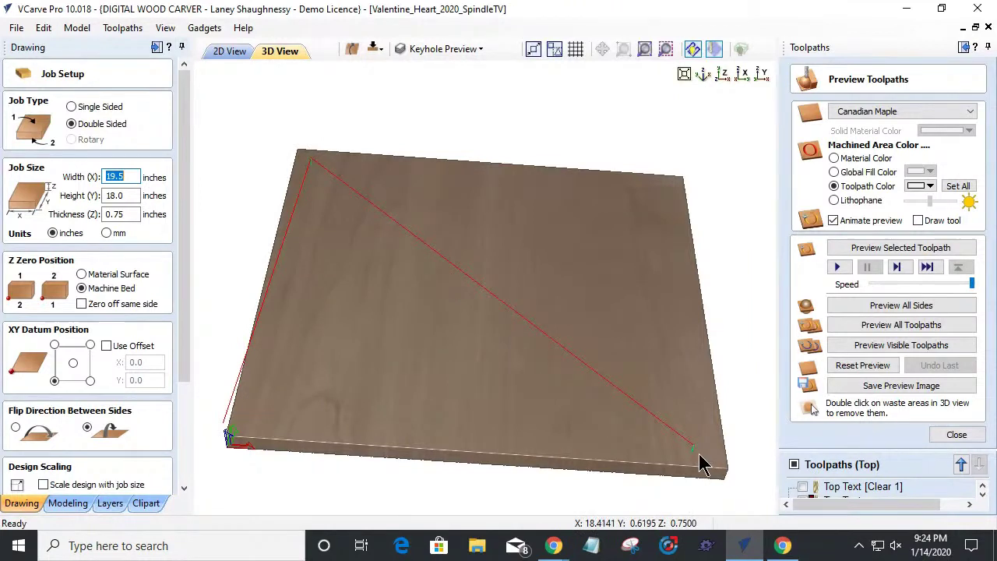
Step: Reopen the Waste Board AlignmentHoles_.25EM drilling toolpath for editing and set its start depth to .75 inches
{"action": "left_click", "coordinate": [957, 436]}
{"action": "mouse_move", "coordinate": [871, 472]}
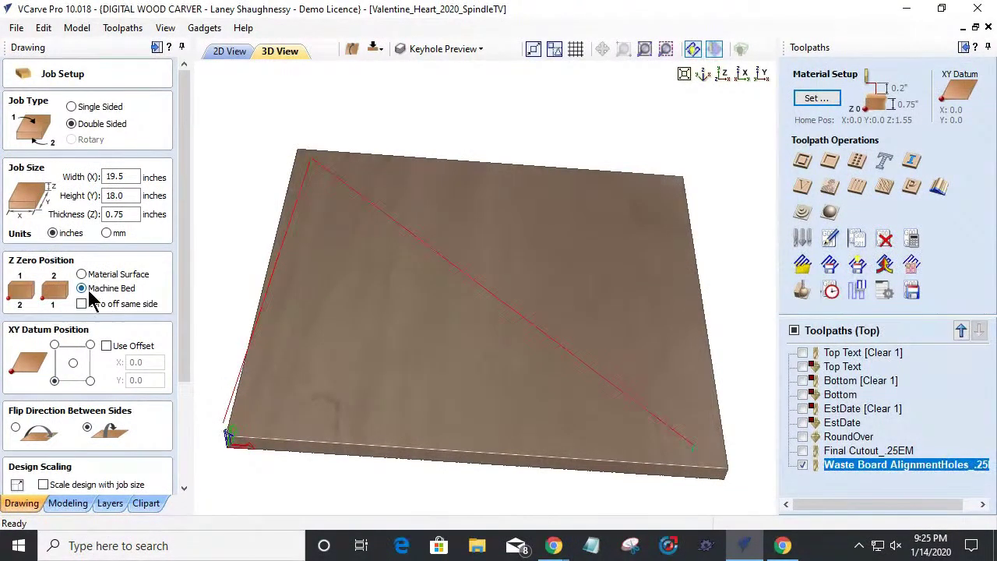
{"action": "double_click", "coordinate": [846, 467]}
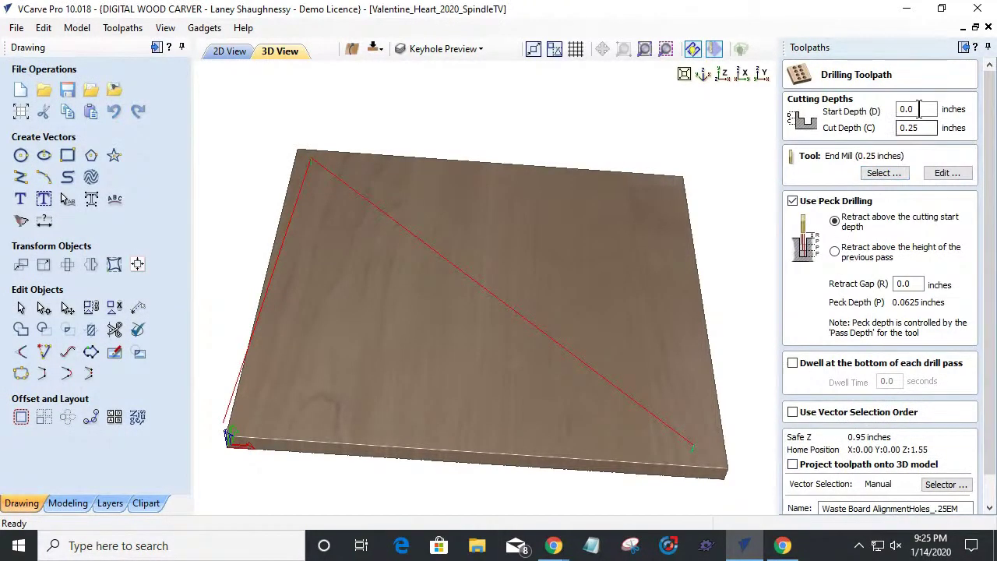
{"action": "left_click_drag", "start_coordinate": [906, 108], "coordinate": [894, 113]}
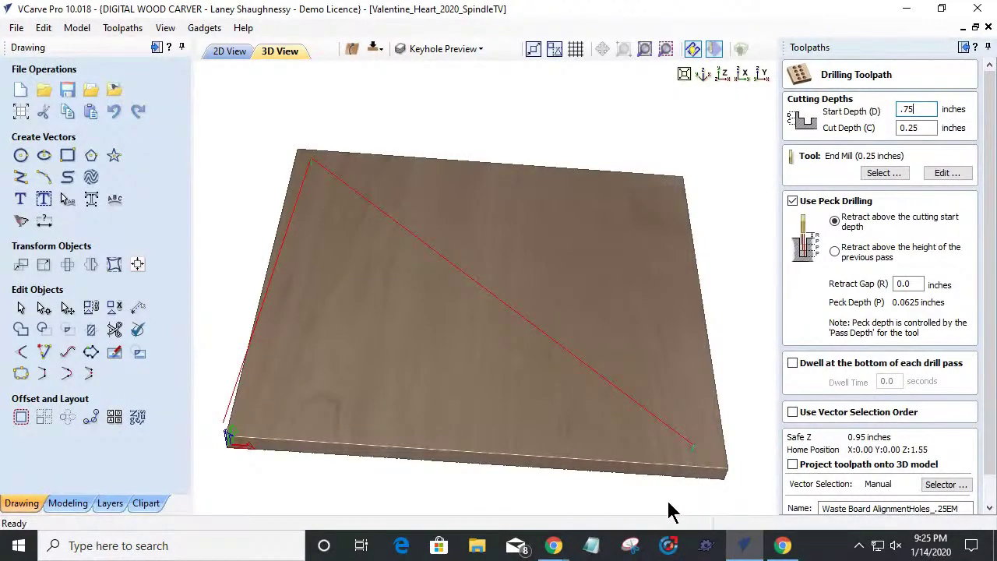
Step: Switch the job's Z zero position to Material Surface and set the drilling start depth to 0
{"action": "double_click", "coordinate": [908, 109]}
{"action": "left_click", "coordinate": [20, 113]}
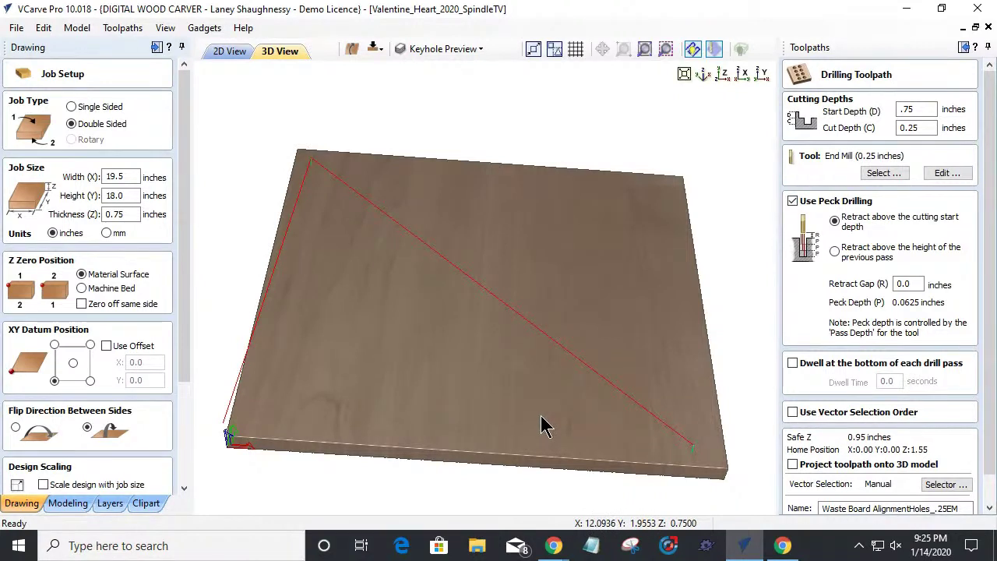
{"action": "double_click", "coordinate": [910, 109]}
{"action": "type", "text": "0"}
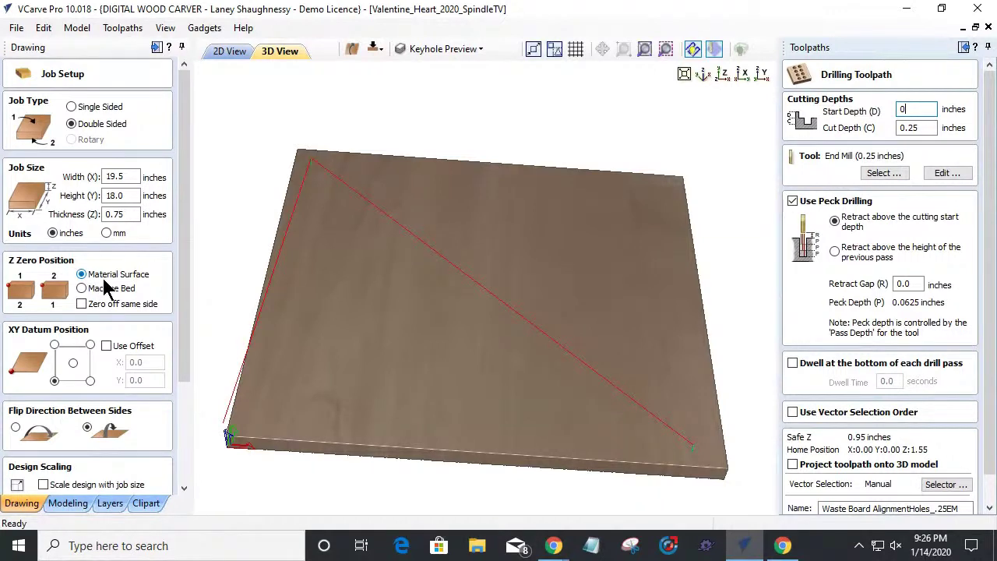
{"action": "double_click", "coordinate": [910, 109]}
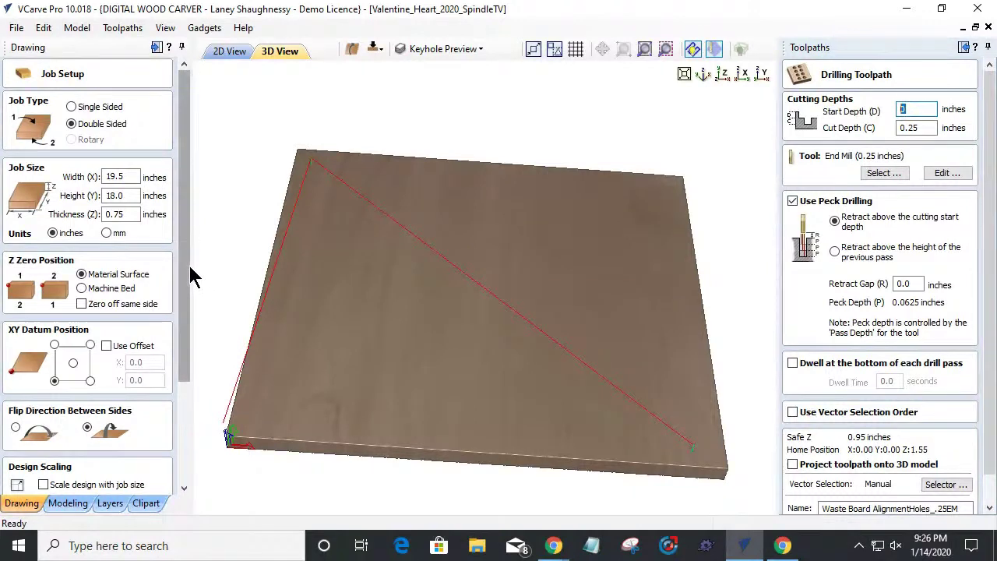
Step: Set the Z zero position to Machine Bed and the drilling start depth to .75 inches, then close the job setup
{"action": "left_click", "coordinate": [82, 288]}
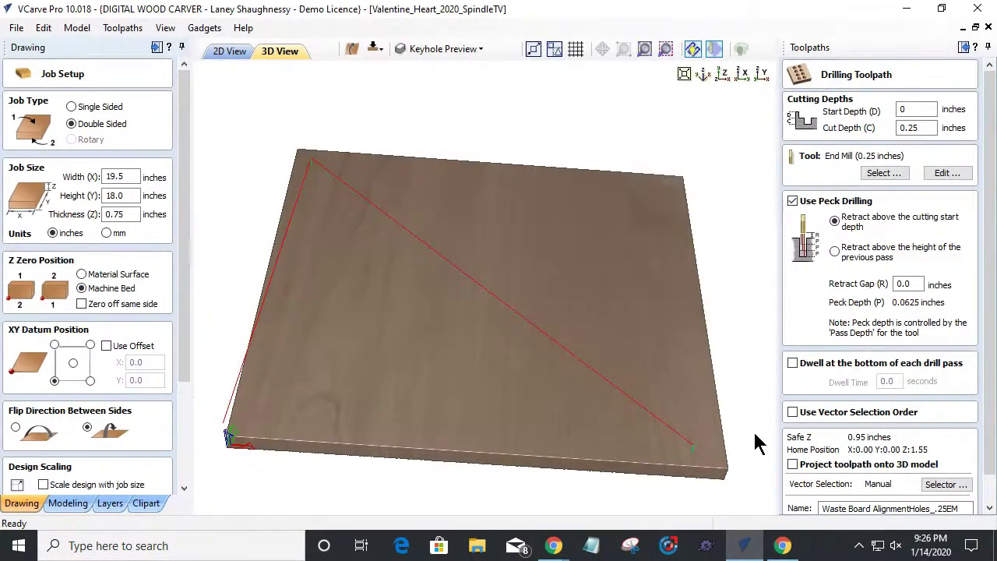
{"action": "left_click", "coordinate": [905, 110]}
{"action": "type", "text": ".75"}
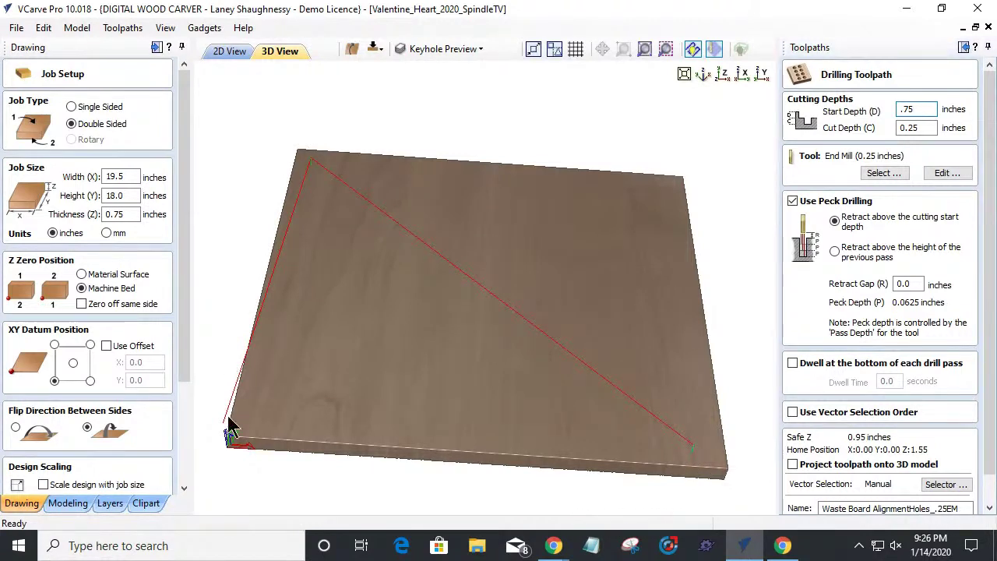
{"action": "left_click_drag", "start_coordinate": [229, 429], "coordinate": [666, 489]}
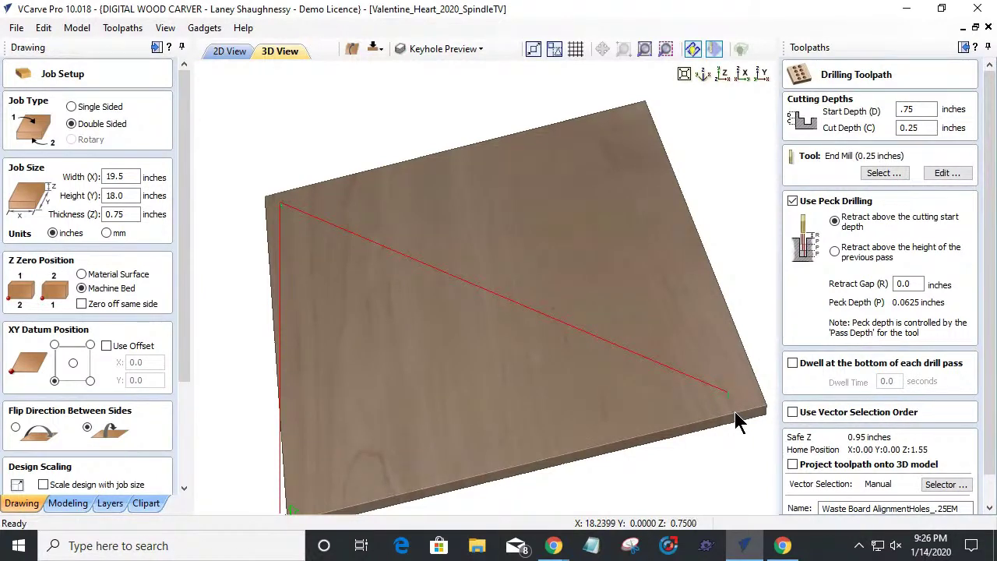
{"action": "left_click_drag", "start_coordinate": [644, 416], "coordinate": [681, 442]}
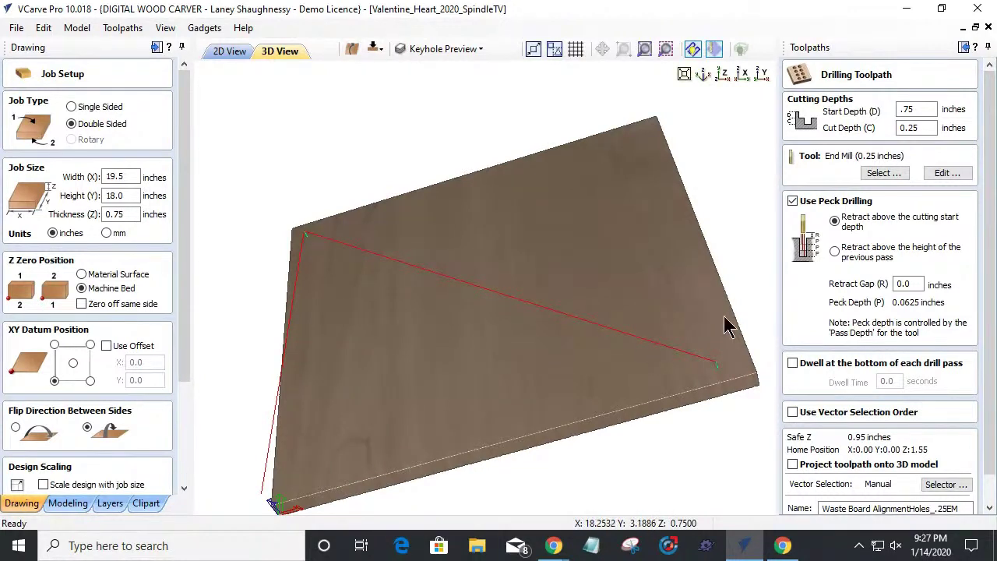
{"action": "left_click", "coordinate": [908, 109]}
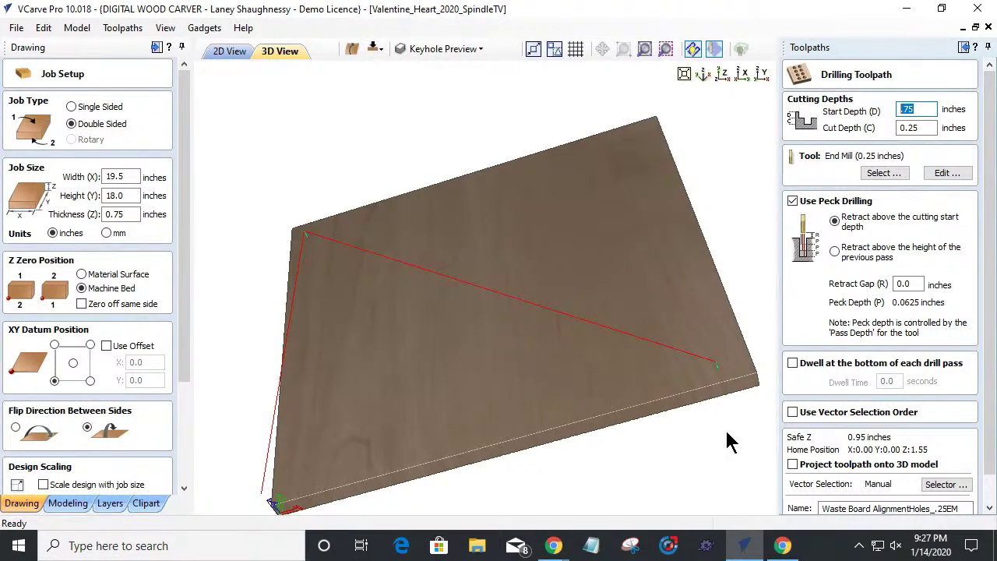
{"action": "left_click_drag", "start_coordinate": [187, 386], "coordinate": [201, 506]}
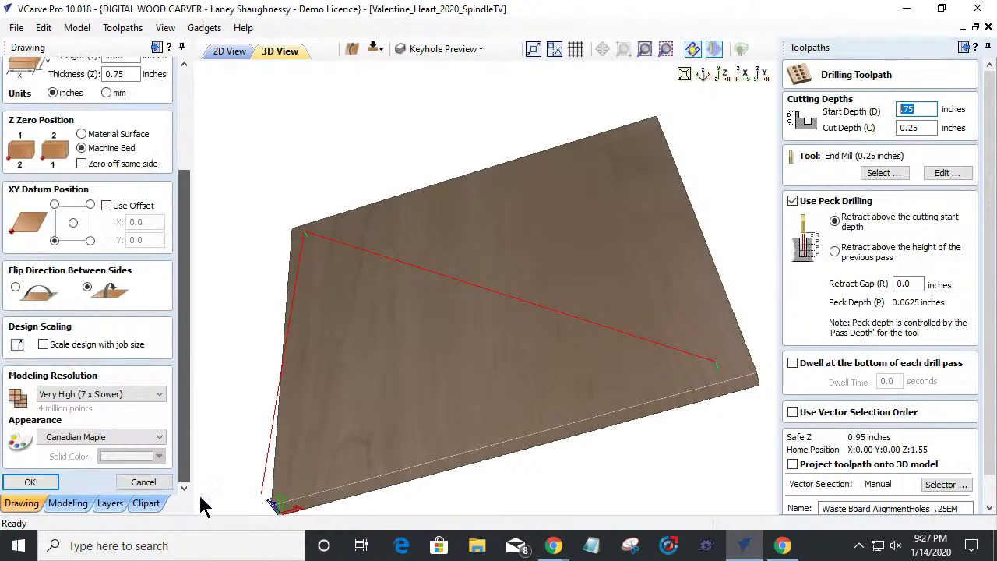
{"action": "double_click", "coordinate": [904, 112]}
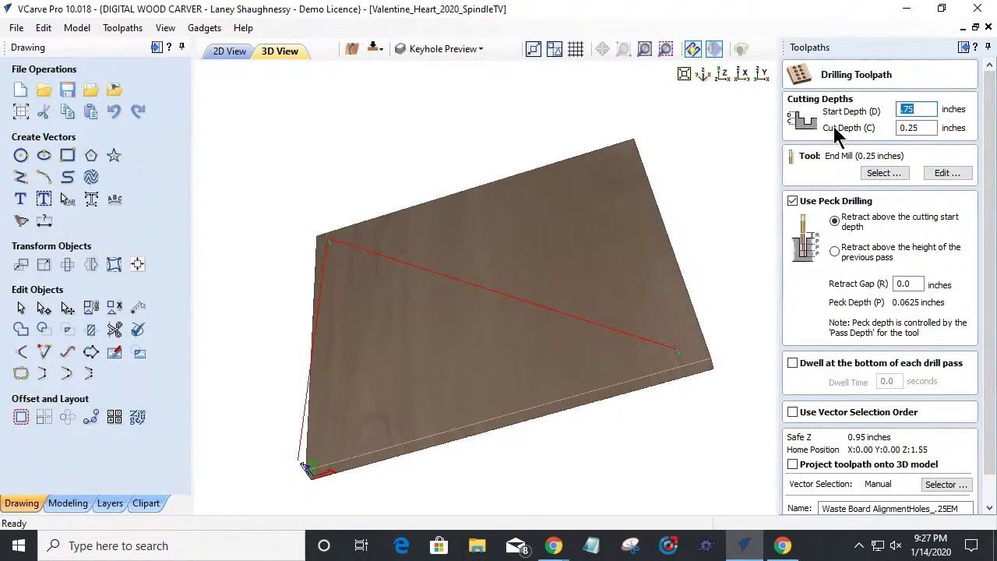
Step: Try to calculate the waste board drilling toolpath without selecting any vectors
{"action": "left_click", "coordinate": [916, 129]}
{"action": "double_click", "coordinate": [928, 129]}
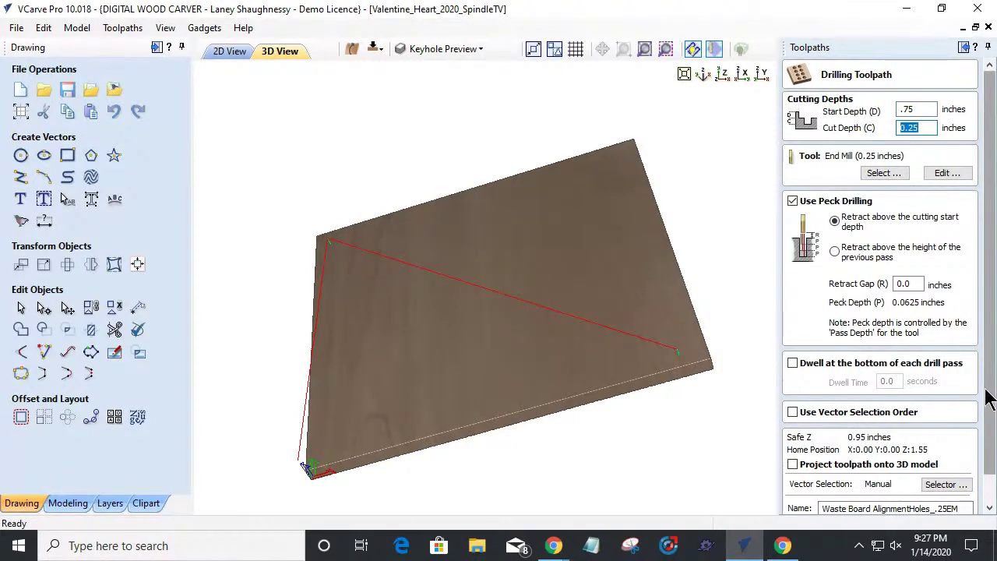
{"action": "scroll", "coordinate": [987, 396], "scroll_direction": "down", "scroll_amount": 1}
{"action": "left_click", "coordinate": [828, 502]}
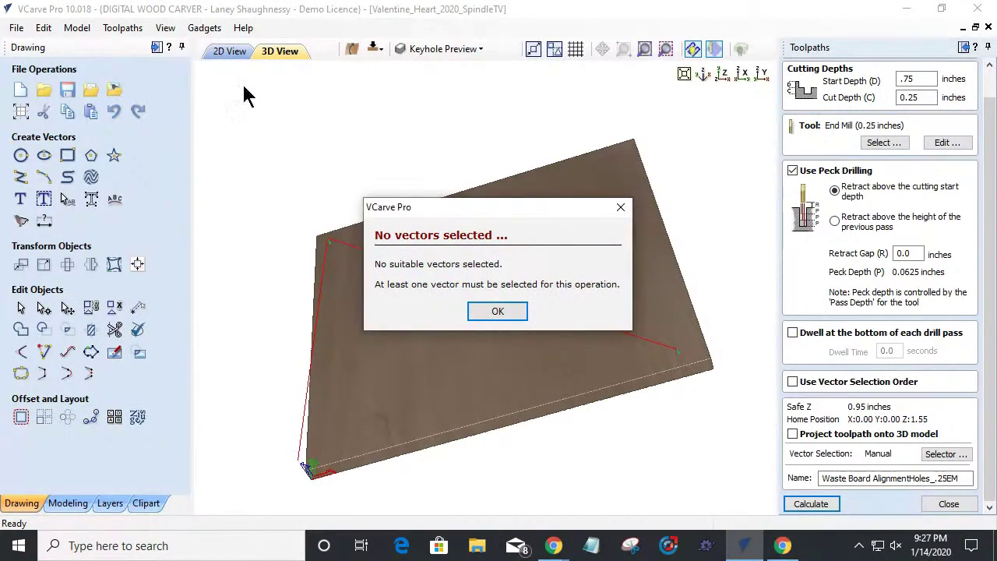
{"action": "left_click", "coordinate": [497, 311]}
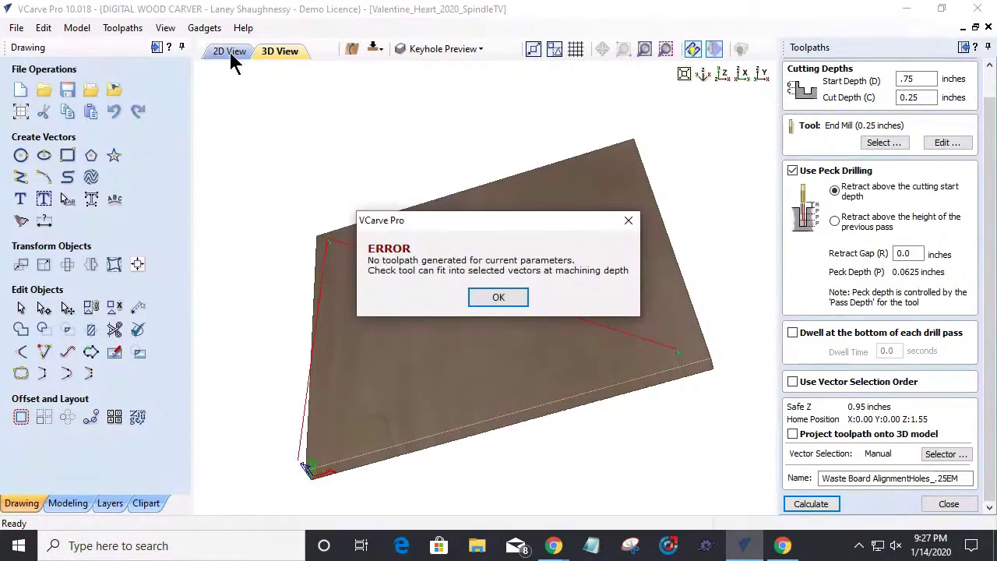
{"action": "left_click", "coordinate": [500, 300]}
Step: Select both corner alignment circles in the 2D view, recalculate the waste board drilling toolpath, and close the toolpath preview
{"action": "left_click", "coordinate": [234, 53]}
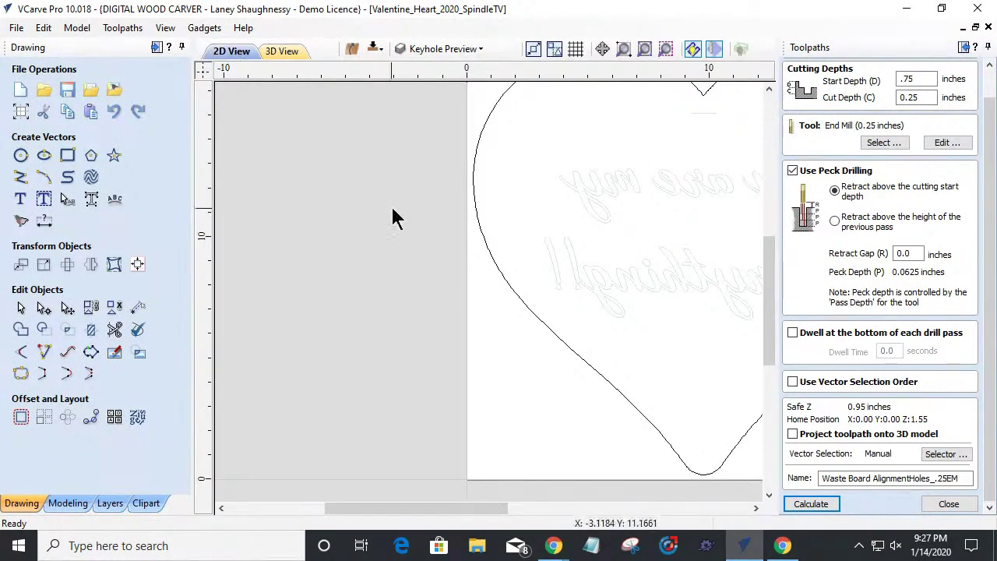
{"action": "scroll", "coordinate": [357, 260], "scroll_direction": "down", "scroll_amount": 3}
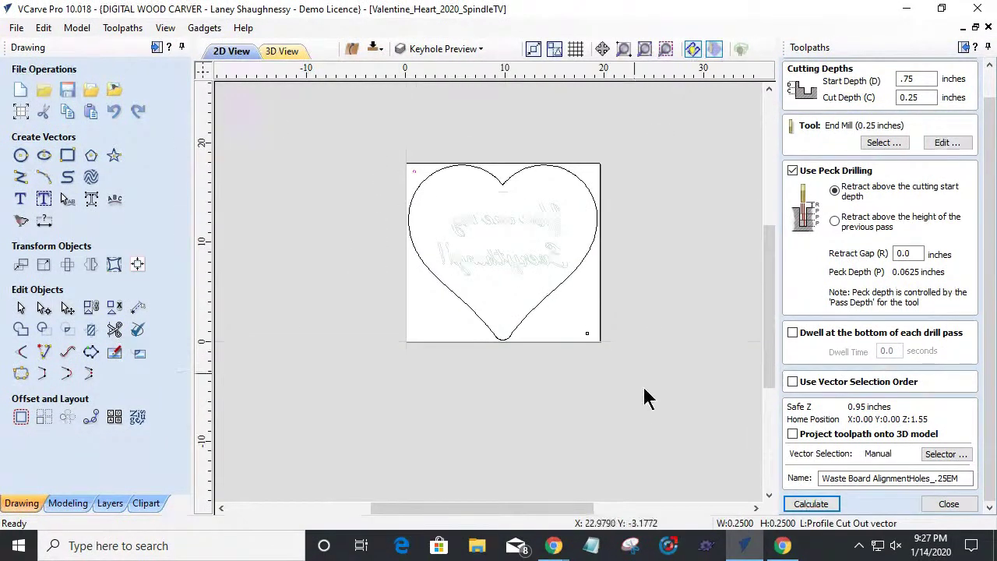
{"action": "left_click", "coordinate": [587, 334], "text": "shift"}
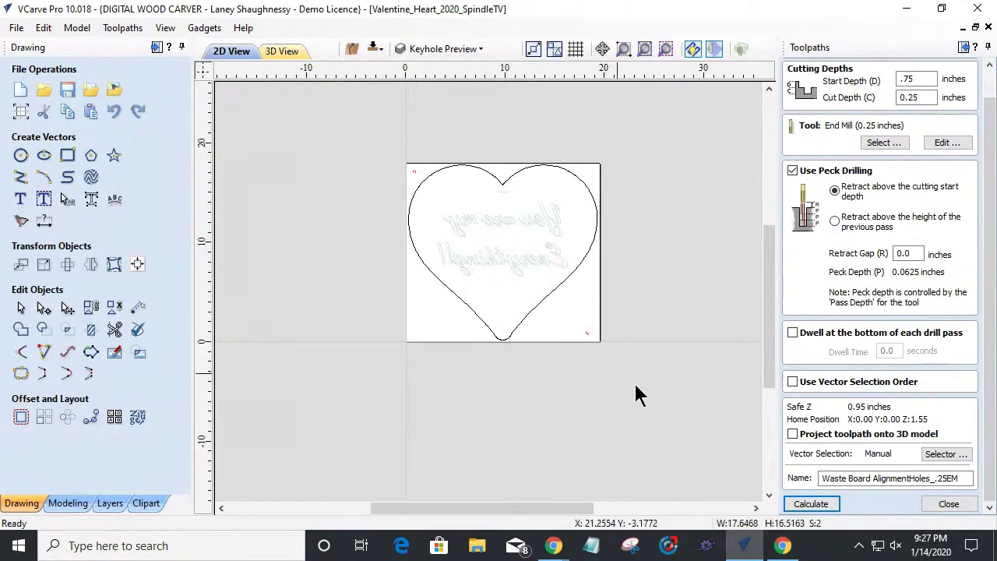
{"action": "left_click", "coordinate": [806, 505]}
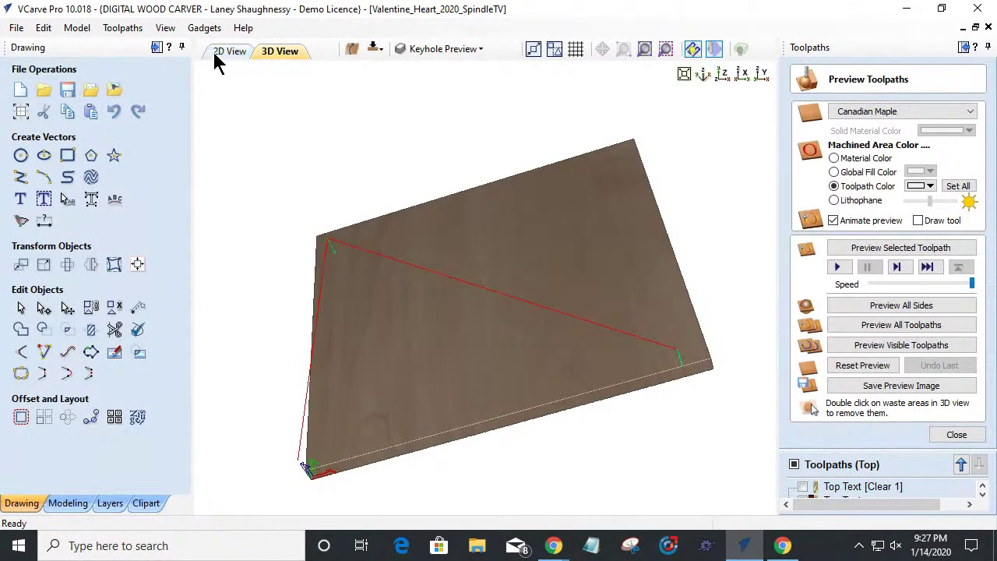
{"action": "left_click", "coordinate": [228, 52]}
{"action": "scroll", "coordinate": [586, 342], "scroll_direction": "up", "scroll_amount": 3}
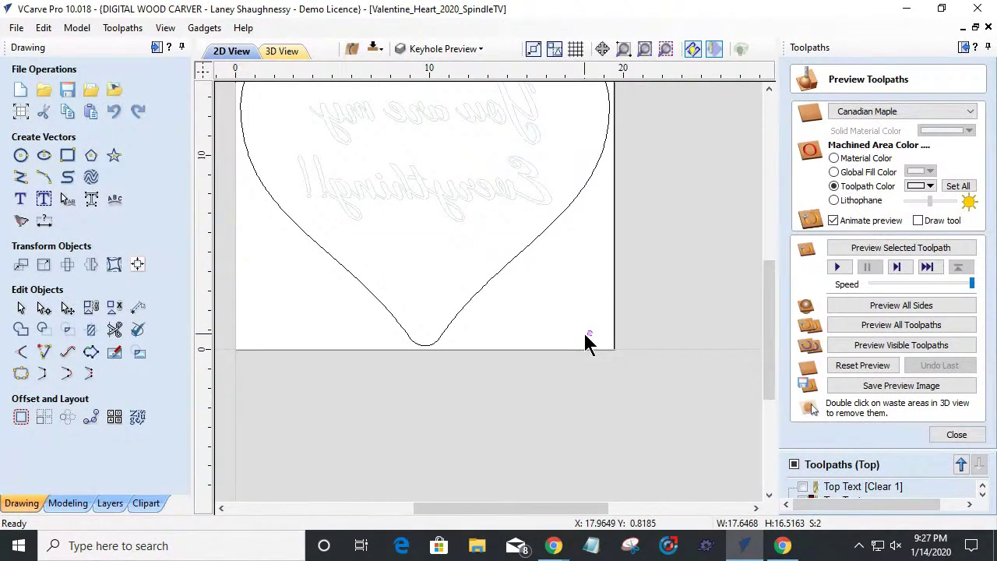
{"action": "scroll", "coordinate": [586, 341], "scroll_direction": "down", "scroll_amount": 3}
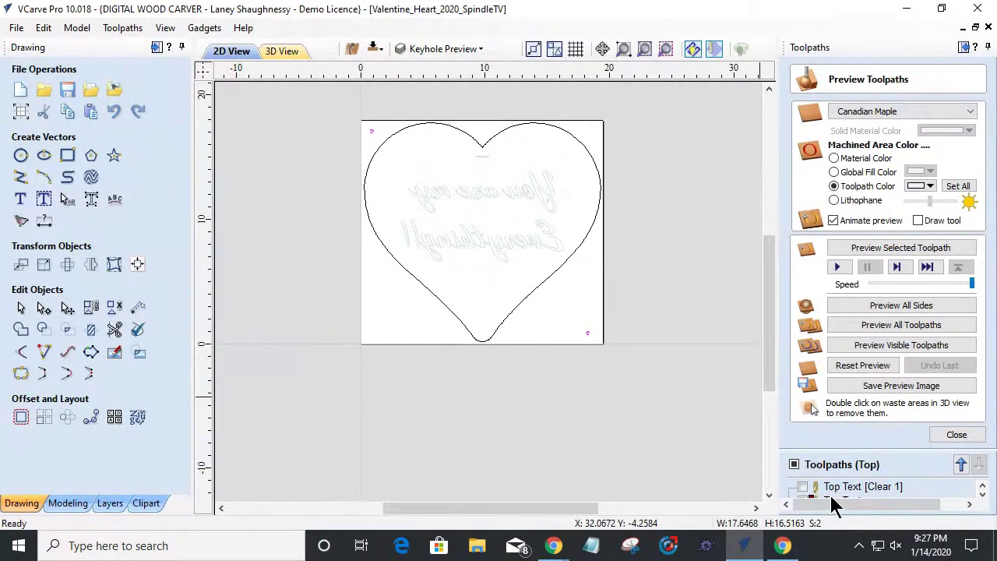
{"action": "left_click", "coordinate": [958, 434]}
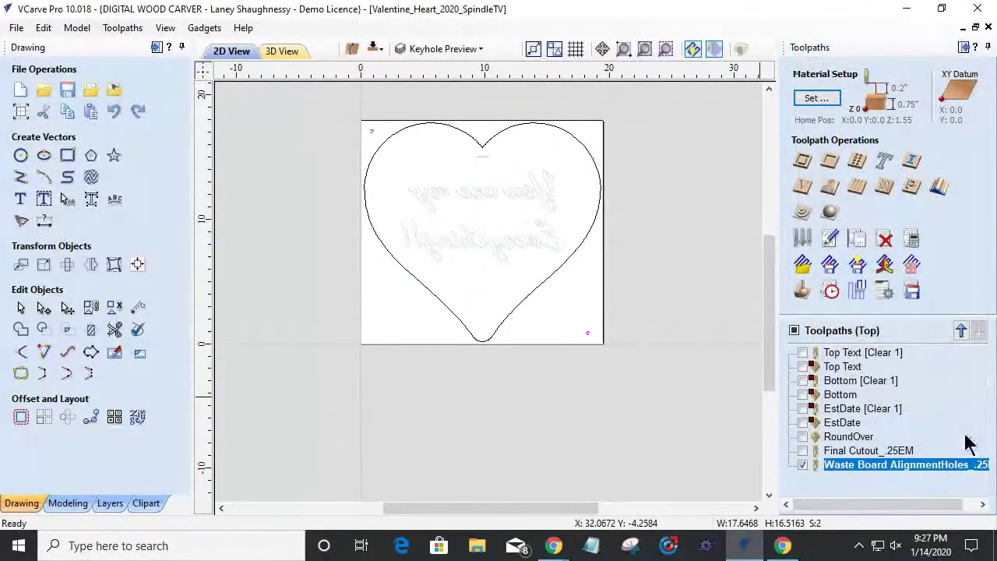
Step: Reopen the Waste Board AlignmentHoles_.25EM toolpath, start its recalculation, then cancel it and close the drilling settings
{"action": "double_click", "coordinate": [872, 467]}
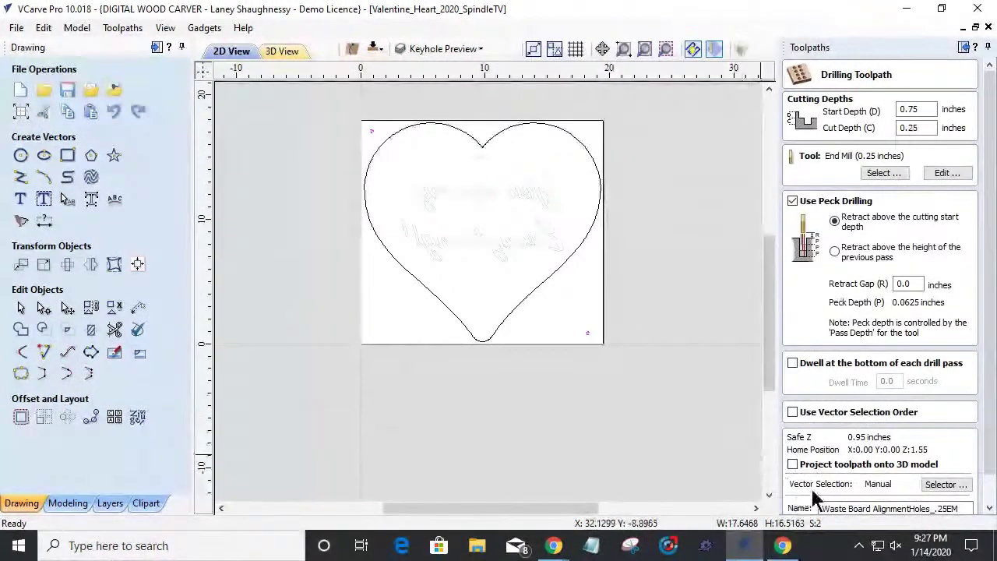
{"action": "scroll", "coordinate": [798, 504], "scroll_direction": "down", "scroll_amount": 1}
{"action": "left_click", "coordinate": [803, 510]}
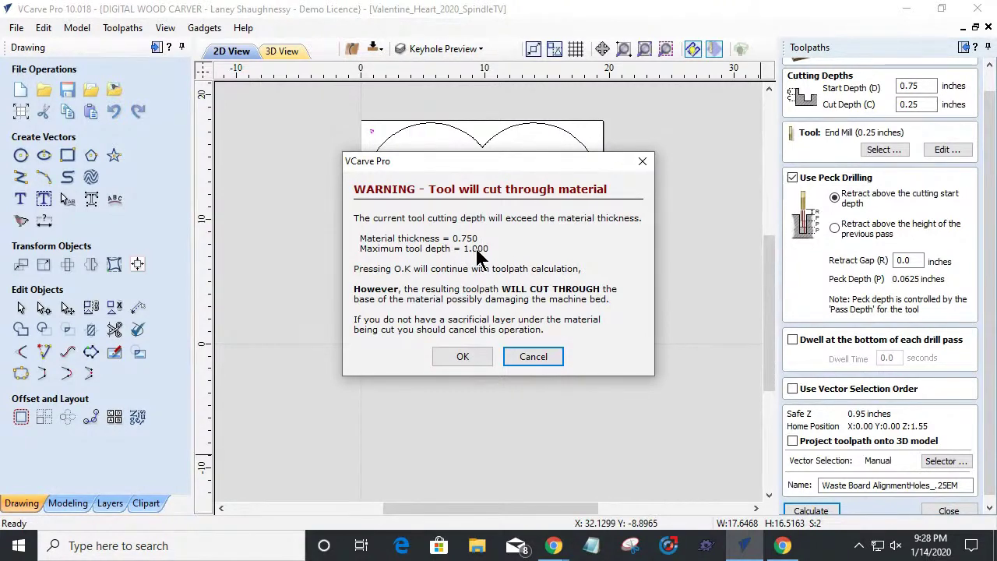
{"action": "left_click", "coordinate": [524, 356]}
{"action": "left_click", "coordinate": [508, 299]}
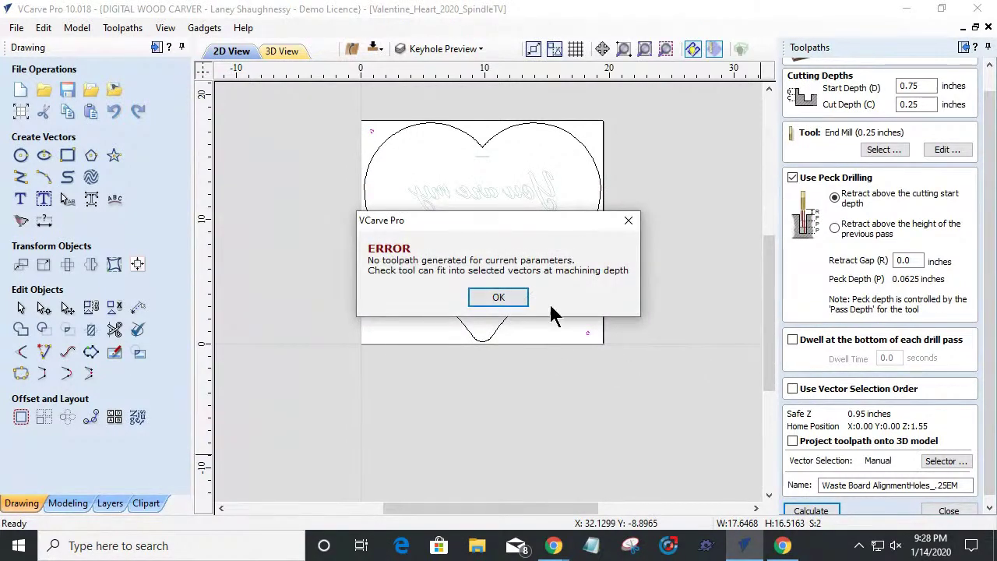
{"action": "left_click", "coordinate": [499, 297]}
{"action": "left_click", "coordinate": [935, 508]}
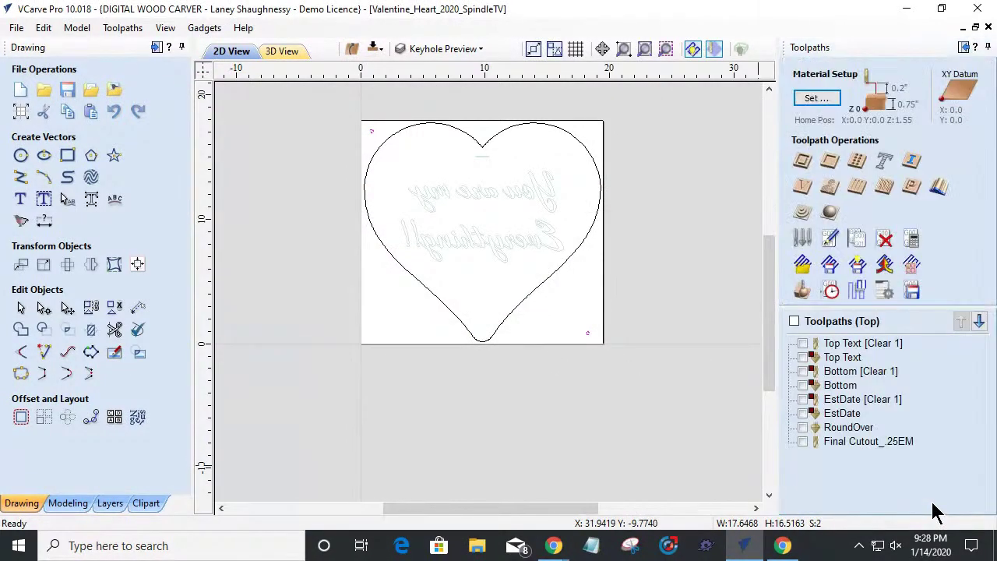
Step: Start a new top-side drilling toolpath named WasteBoard_AlignmentHoles_>25 with a .75 inch start depth
{"action": "left_click", "coordinate": [829, 441]}
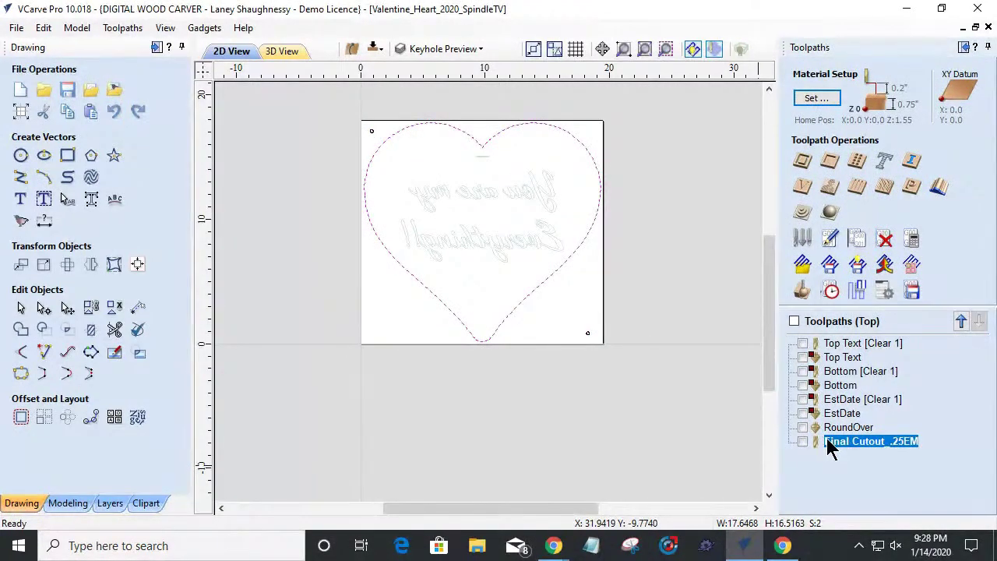
{"action": "left_click", "coordinate": [857, 164]}
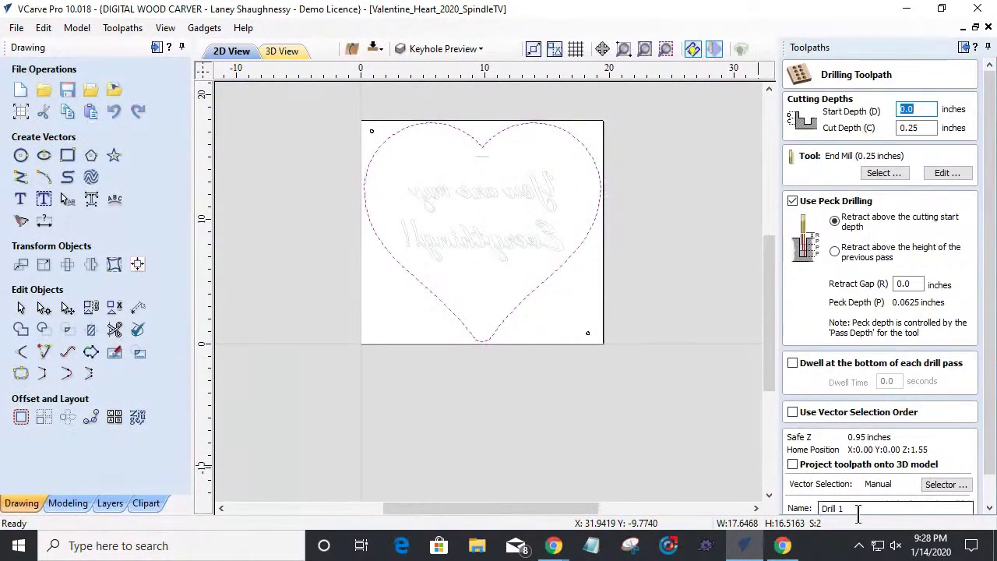
{"action": "type", "text": "Waste"}
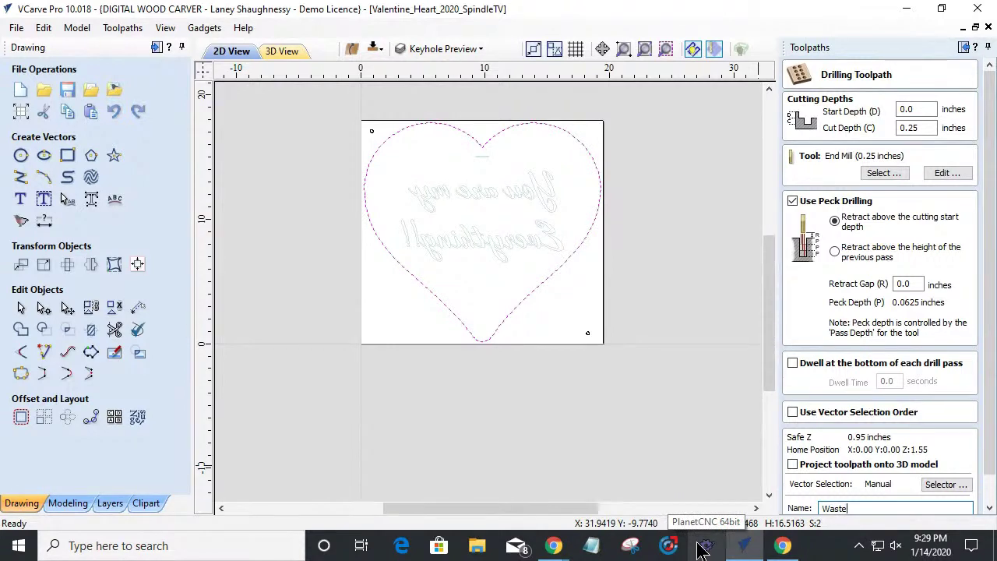
{"action": "type", "text": "Board_AlignmentHoles"}
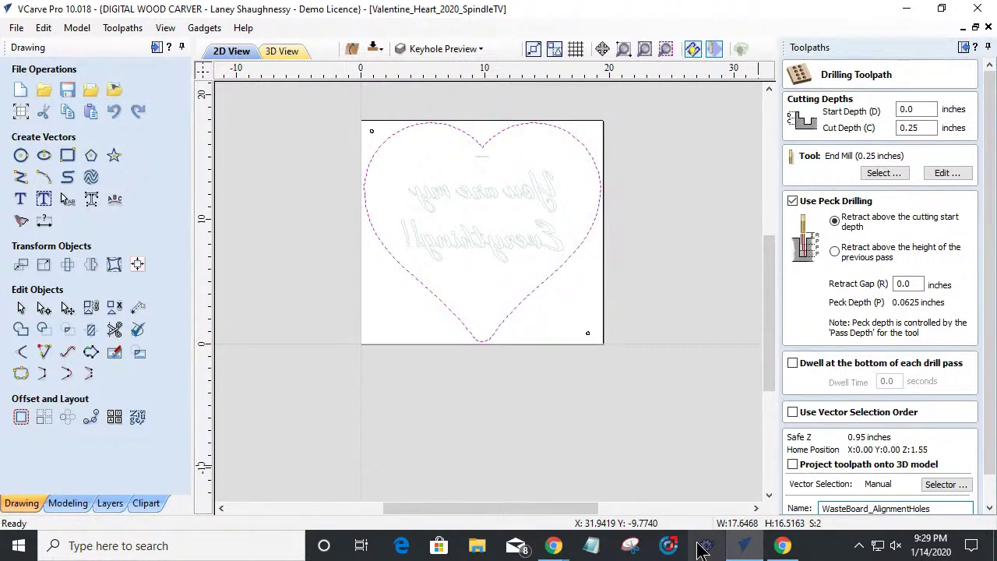
{"action": "type", "text": "_>25"}
{"action": "left_click_drag", "start_coordinate": [913, 111], "coordinate": [878, 115]}
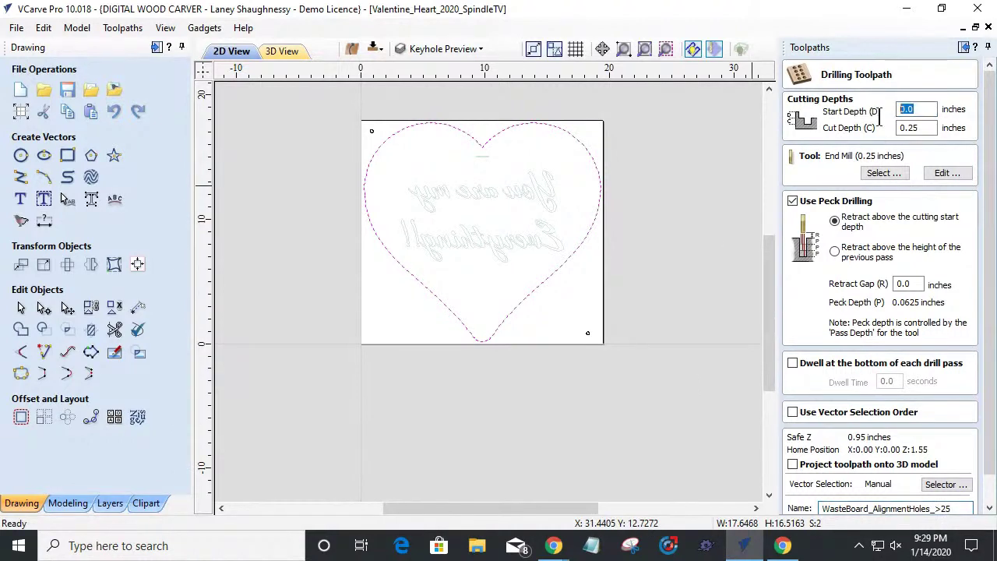
{"action": "type", "text": ".75"}
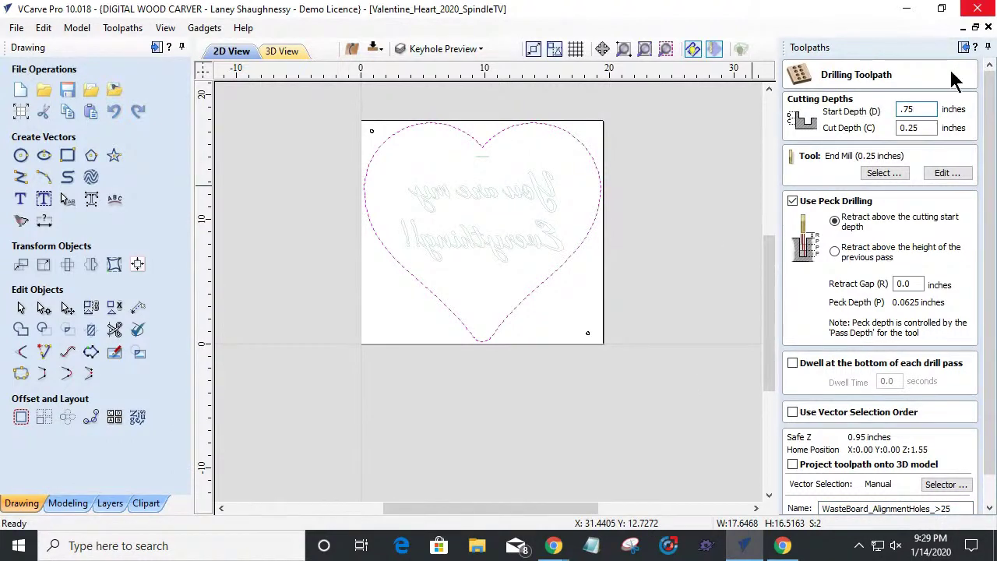
Step: Select both corner alignment circles, calculate the WasteBoard_AlignmentHoles_>25 drilling toolpath, and close the toolpath preview
{"action": "left_click", "coordinate": [374, 145]}
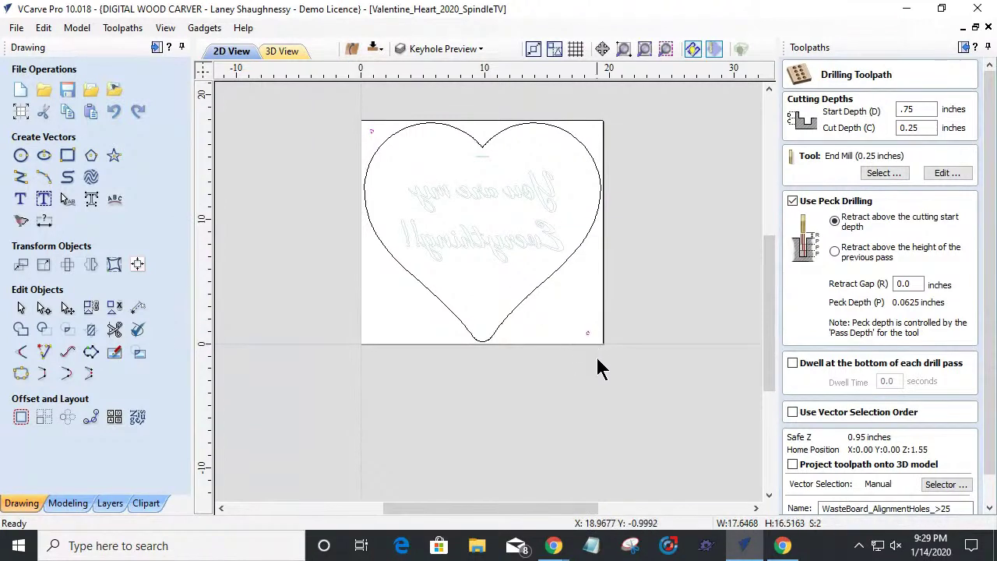
{"action": "left_click_drag", "start_coordinate": [989, 226], "coordinate": [989, 257]}
{"action": "left_click", "coordinate": [816, 505]}
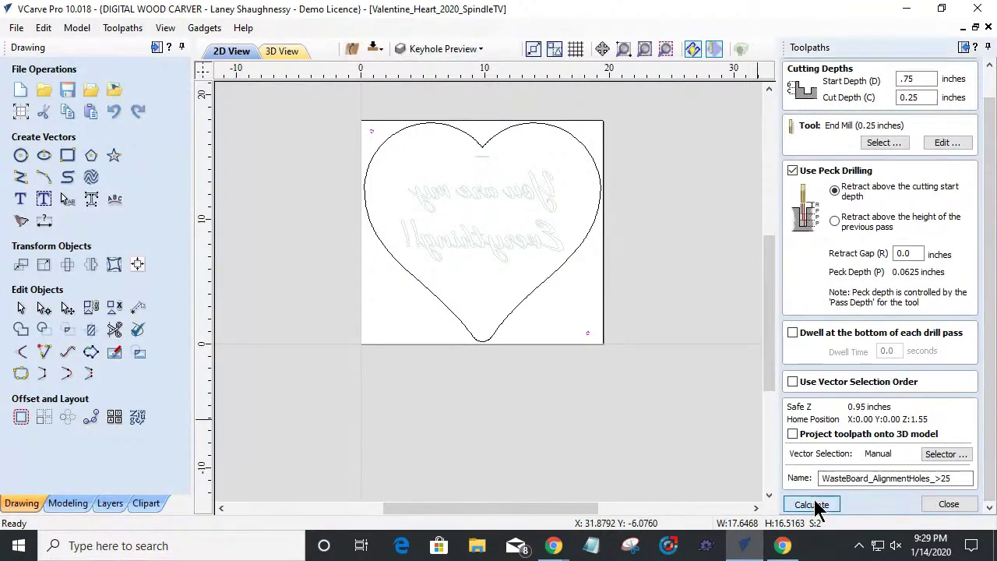
{"action": "left_click", "coordinate": [452, 361]}
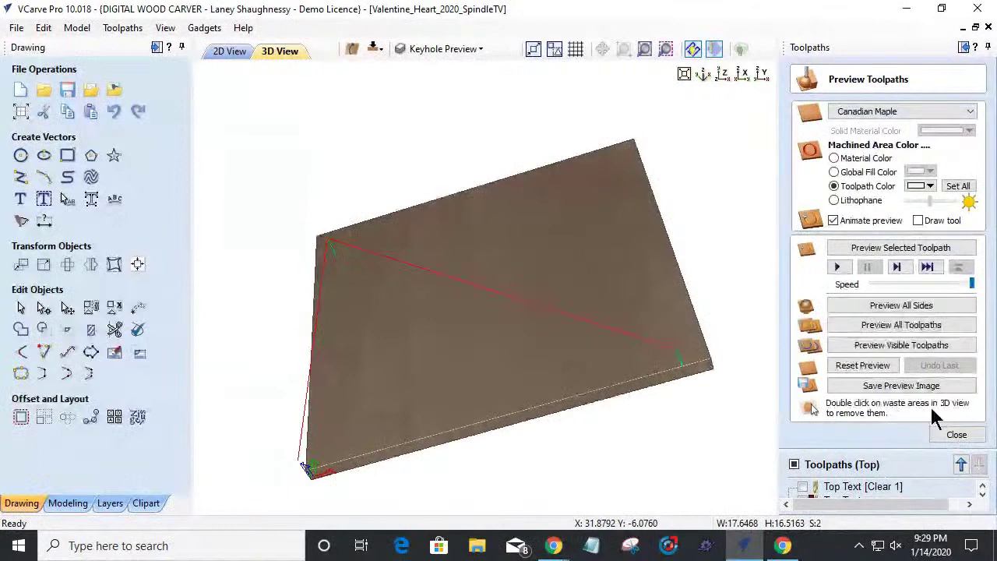
{"action": "left_click", "coordinate": [952, 435]}
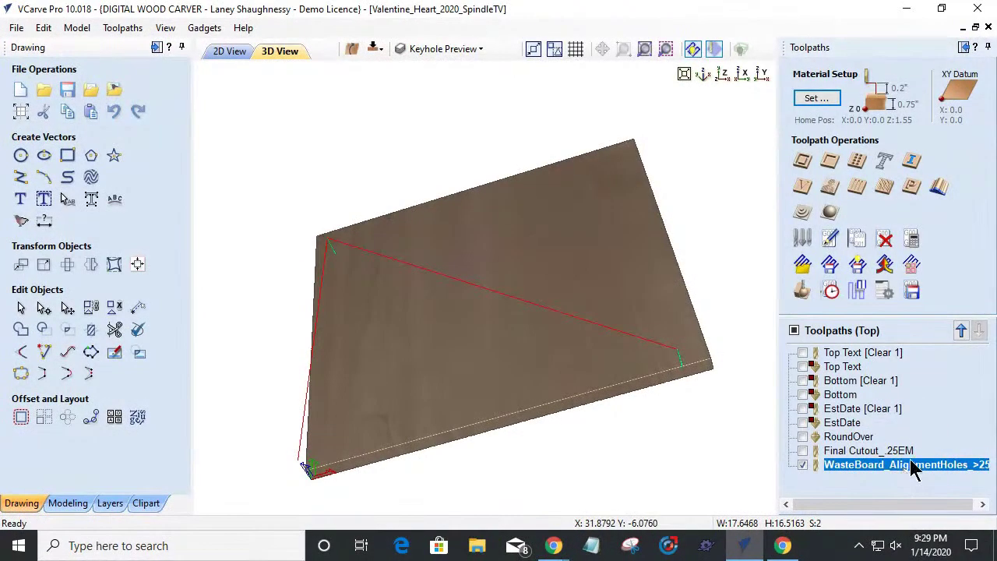
Step: Move the WasteBoard_AlignmentHoles_>25 toolpath to the start of the top-side toolpath order and view the material from above
{"action": "left_click", "coordinate": [961, 331]}
{"action": "left_click", "coordinate": [961, 331]}
{"action": "left_click", "coordinate": [961, 331]}
{"action": "left_click", "coordinate": [961, 331]}
{"action": "left_click", "coordinate": [961, 331]}
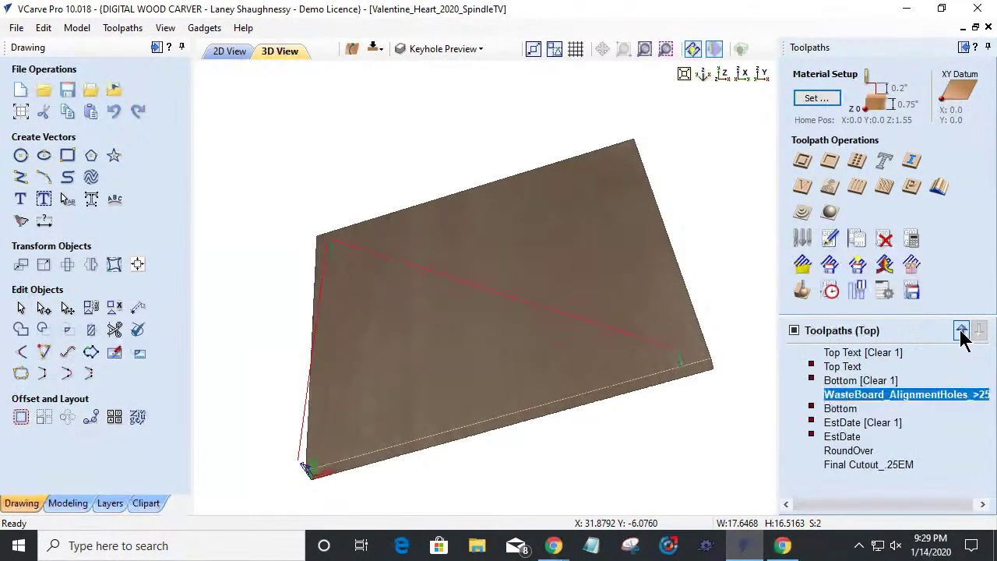
{"action": "left_click", "coordinate": [962, 331]}
{"action": "left_click", "coordinate": [962, 331]}
{"action": "left_click", "coordinate": [961, 332]}
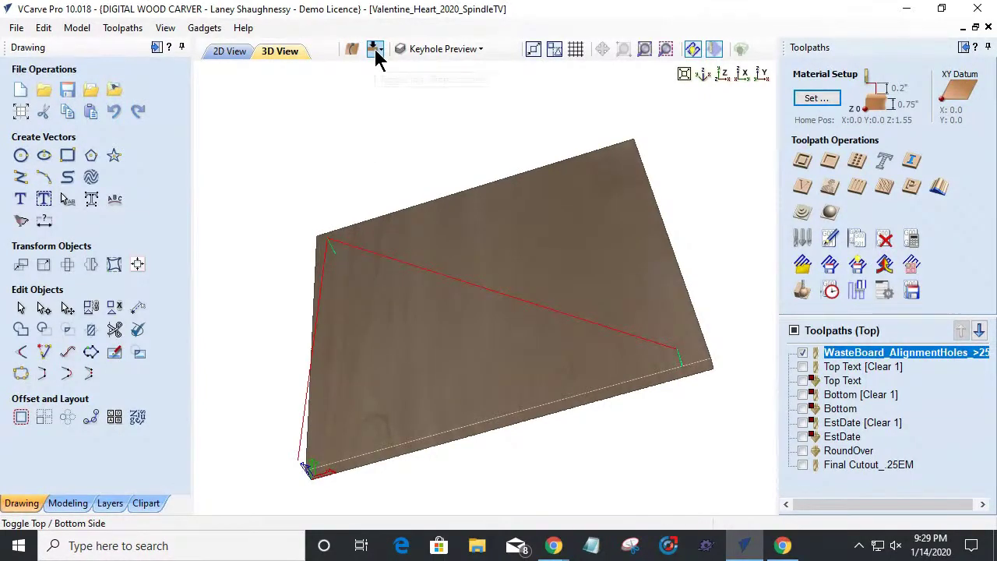
{"action": "left_click", "coordinate": [723, 78]}
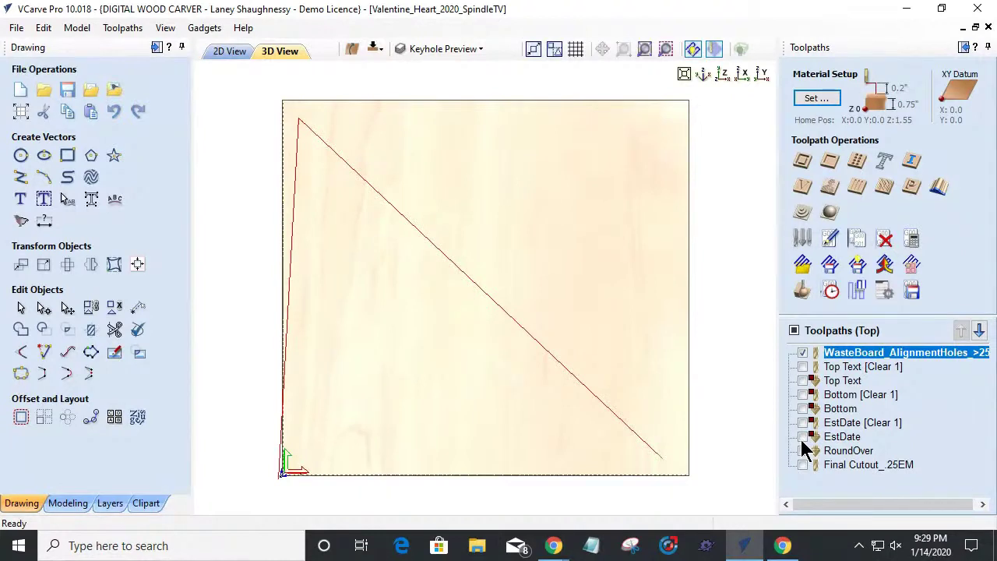
Step: Examine the text, bottom and EstDate toolpaths to compare which tool each one uses
{"action": "left_click", "coordinate": [842, 380]}
{"action": "left_click", "coordinate": [840, 395]}
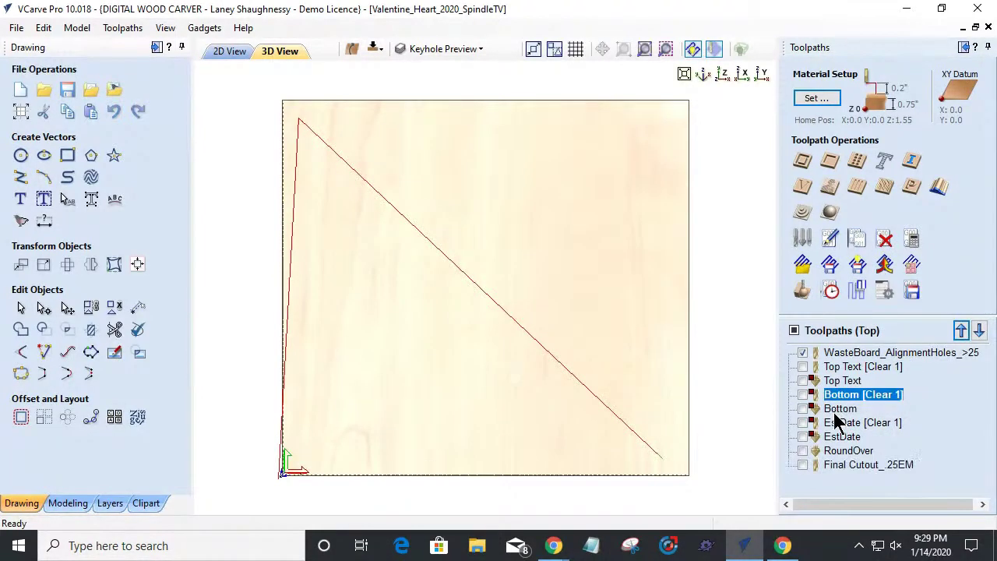
{"action": "left_click", "coordinate": [840, 409]}
{"action": "left_click", "coordinate": [842, 380]}
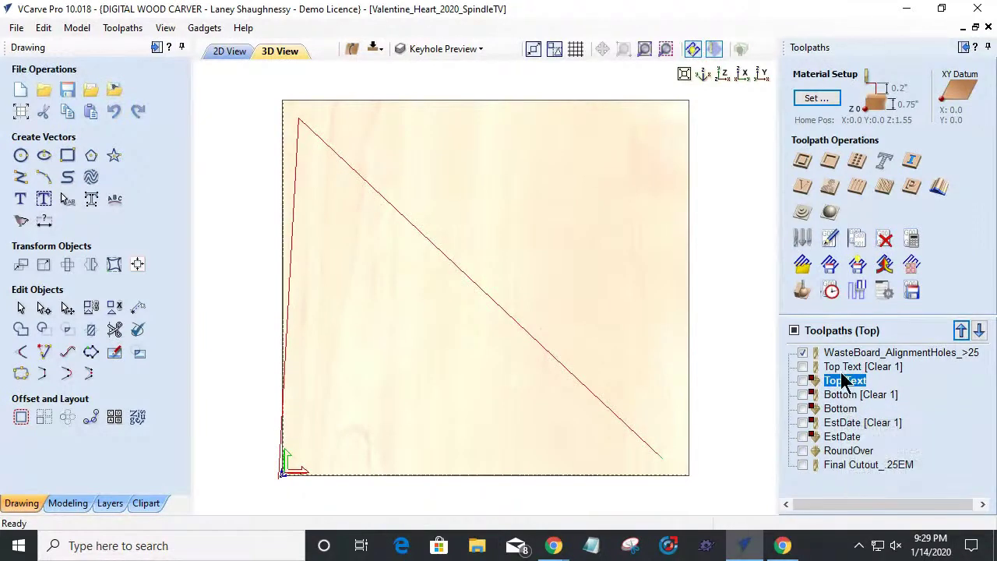
{"action": "left_click", "coordinate": [840, 367]}
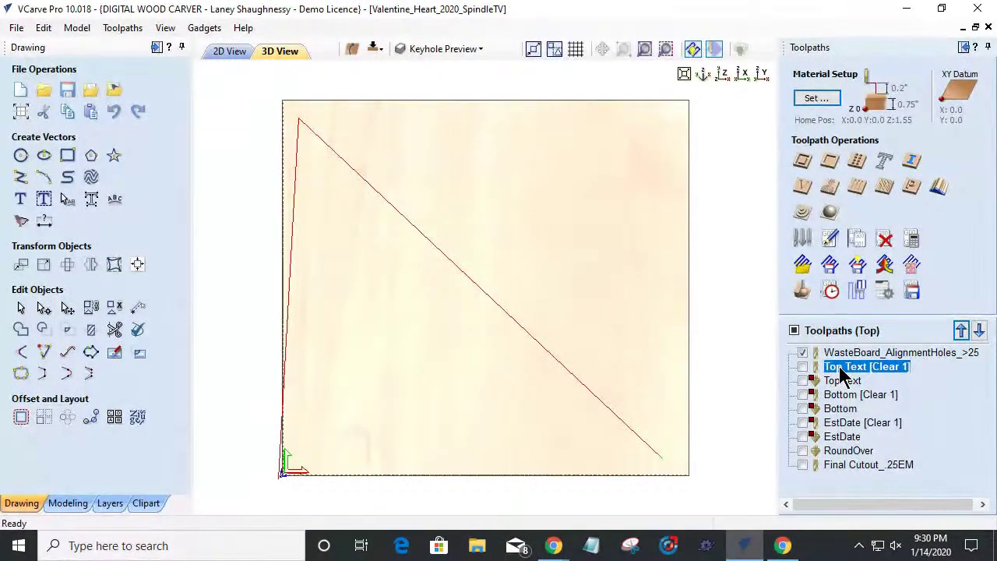
{"action": "left_click", "coordinate": [840, 395]}
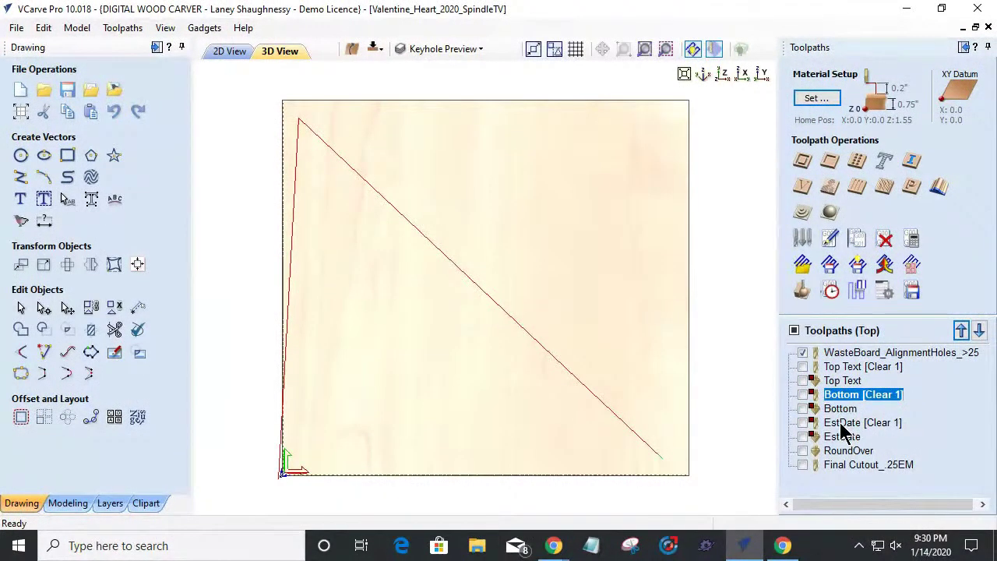
{"action": "mouse_move", "coordinate": [840, 423]}
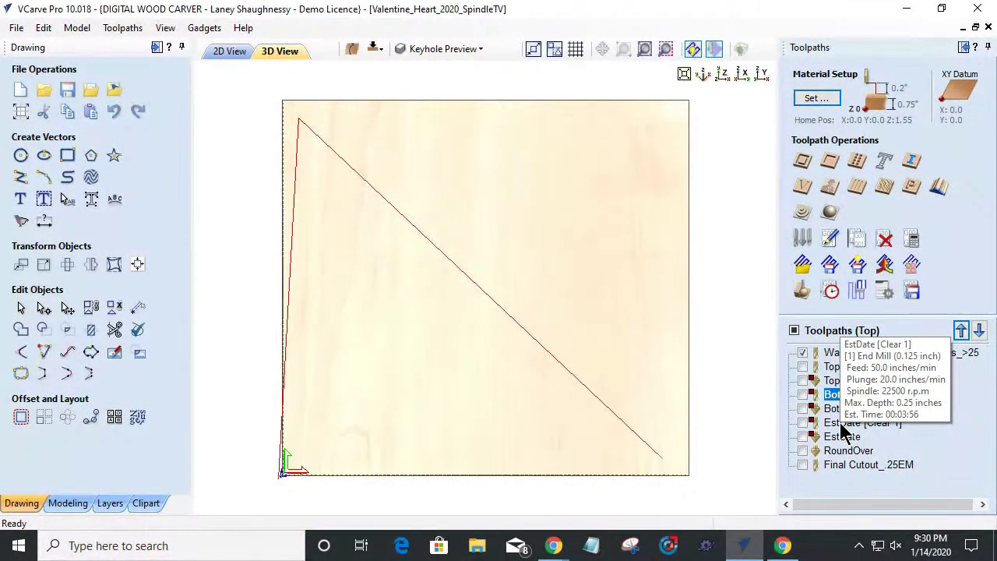
{"action": "left_click", "coordinate": [840, 422]}
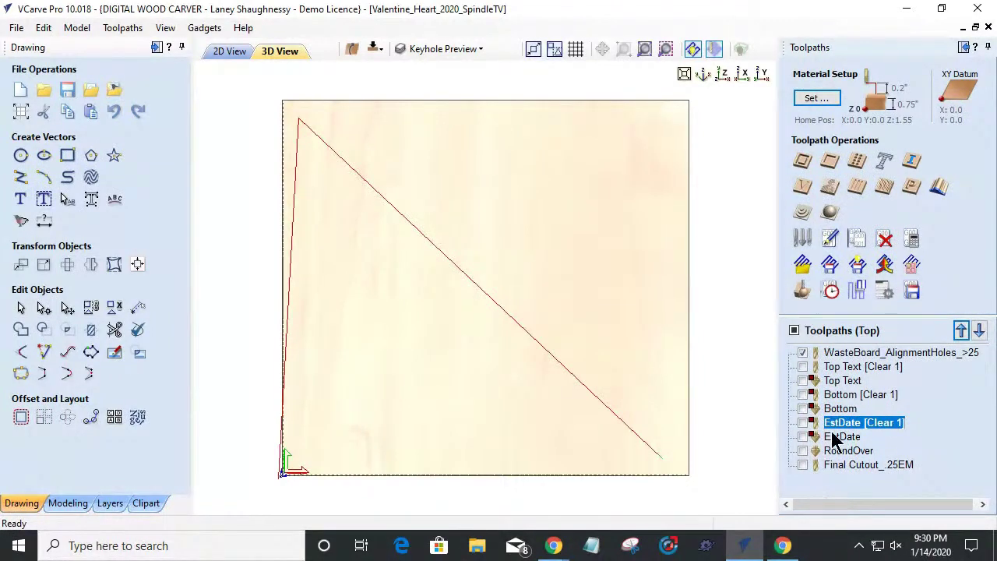
Step: Reorder the toolpaths so Bottom [Clear 1] and EstDate [Clear 1] directly follow Top Text [Clear 1], ahead of Top Text
{"action": "left_click", "coordinate": [843, 395]}
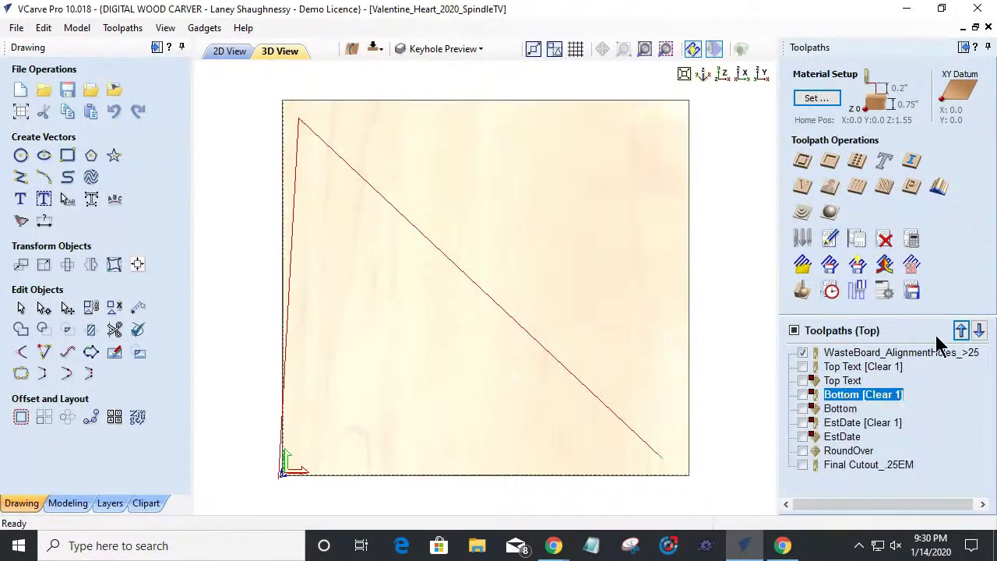
{"action": "left_click", "coordinate": [961, 331]}
{"action": "left_click", "coordinate": [874, 423]}
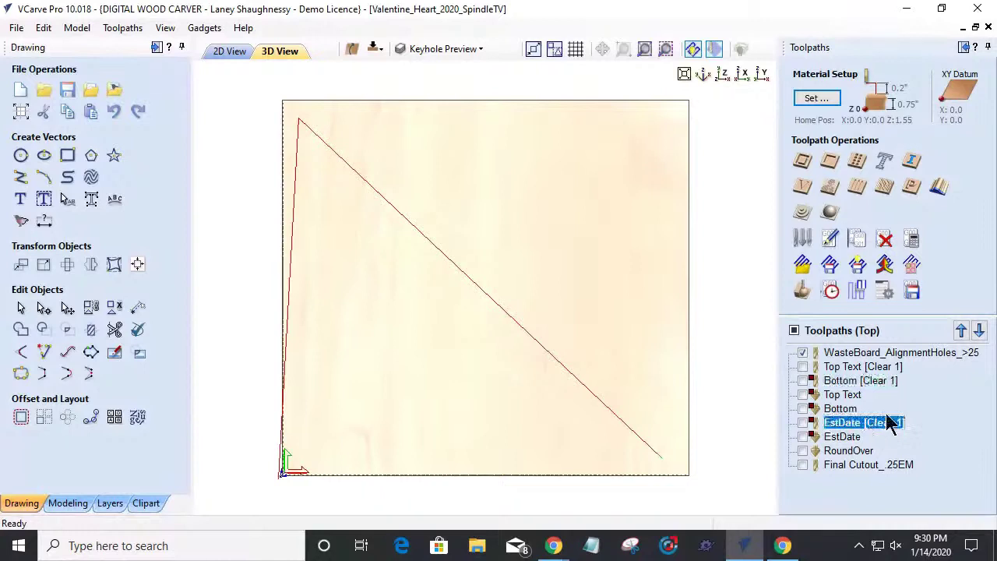
{"action": "left_click", "coordinate": [961, 331]}
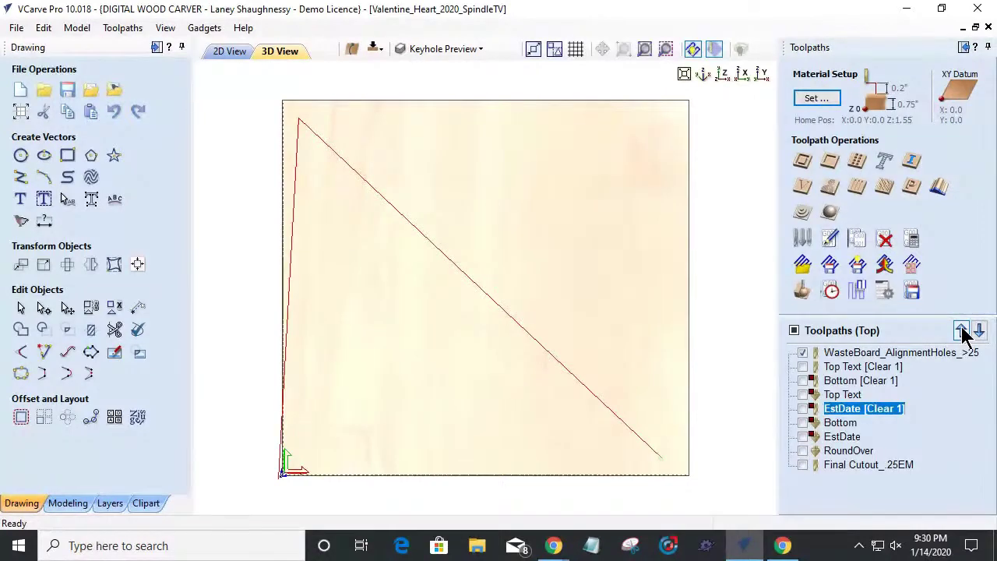
{"action": "left_click", "coordinate": [961, 331]}
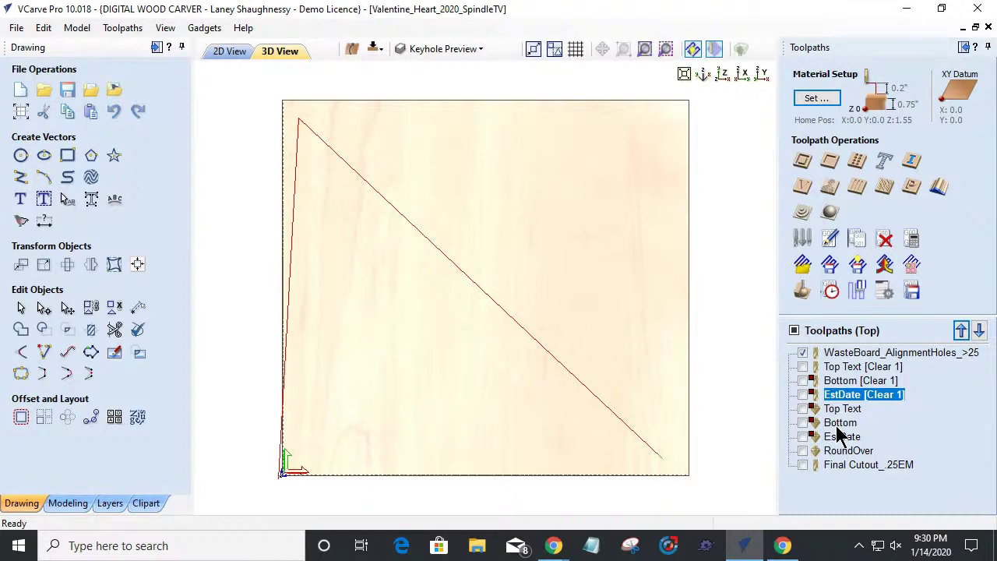
Step: Review the reordered toolpath sequence and the tool details of the waste board and Top Text [Clear 1] toolpaths
{"action": "mouse_move", "coordinate": [840, 433]}
{"action": "mouse_move", "coordinate": [865, 476]}
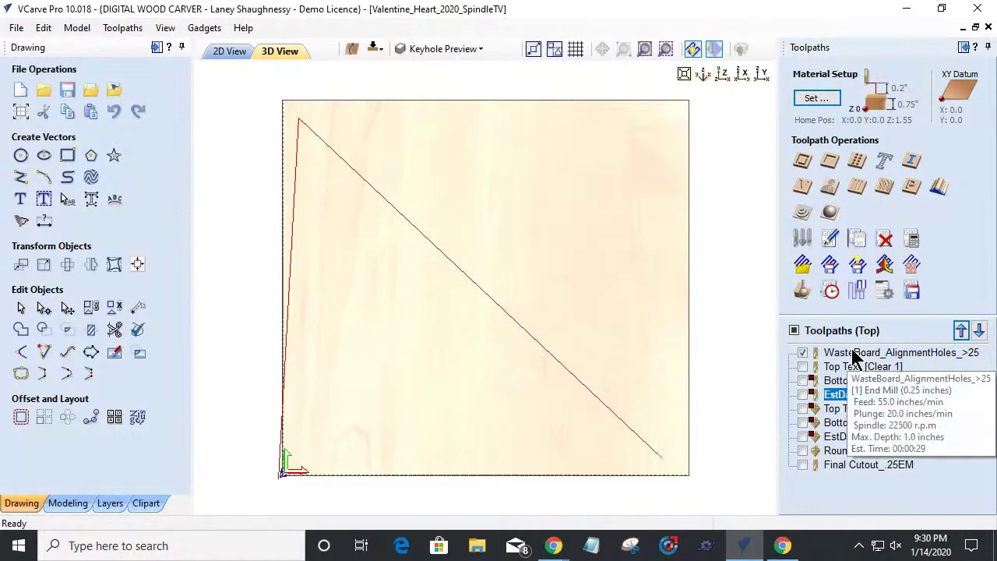
{"action": "mouse_move", "coordinate": [829, 371]}
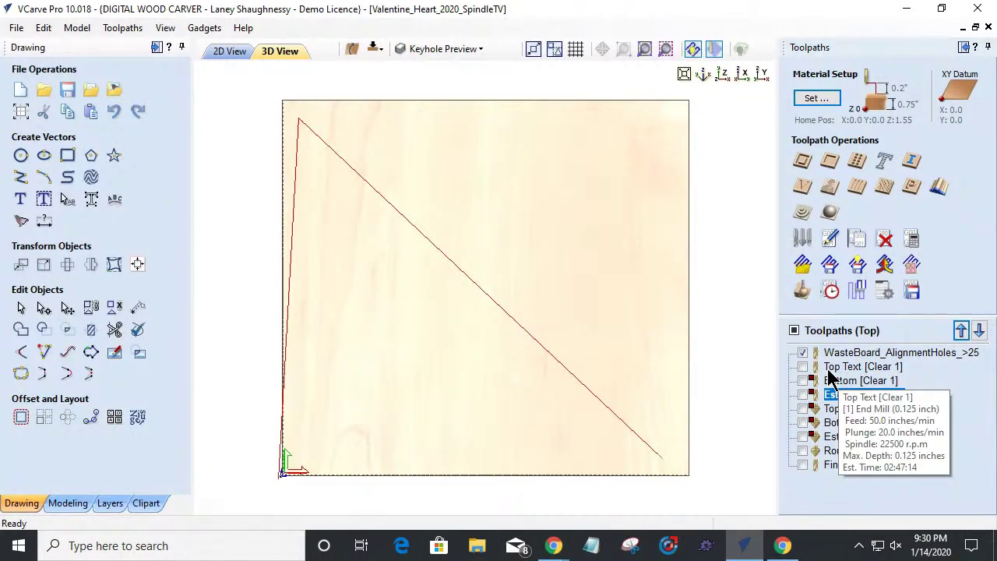
{"action": "left_click", "coordinate": [831, 370]}
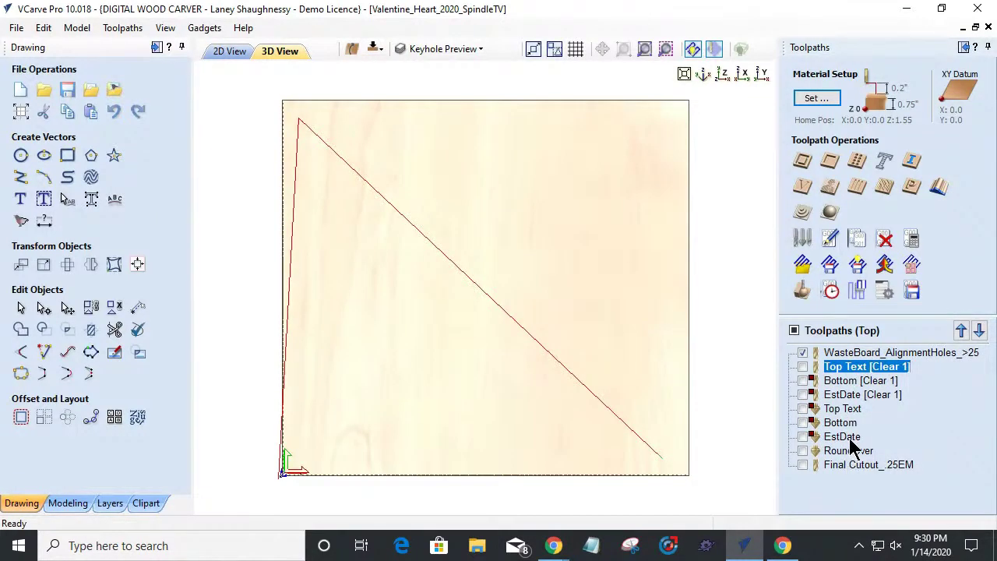
{"action": "mouse_move", "coordinate": [832, 374]}
Step: Try placing Bottom [Clear 1] before Top Text [Clear 1], and return it to its previous place in the order
{"action": "left_click", "coordinate": [835, 382]}
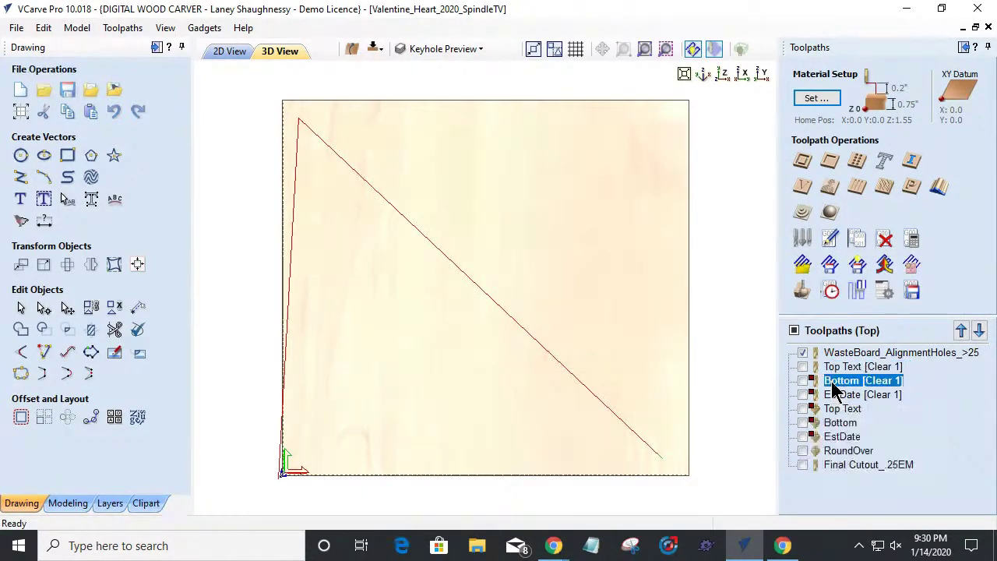
{"action": "left_click", "coordinate": [961, 332]}
{"action": "mouse_move", "coordinate": [829, 379]}
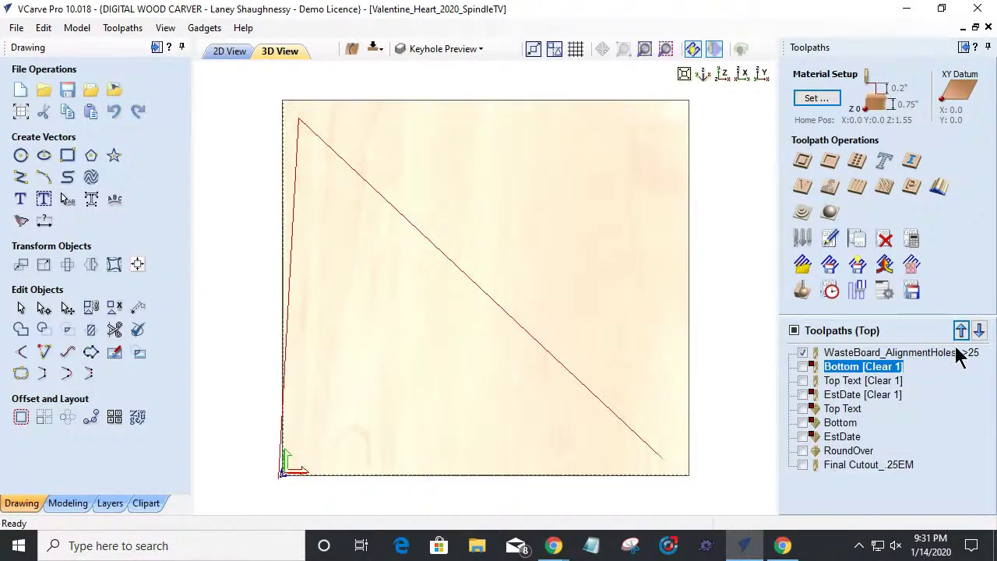
{"action": "left_click", "coordinate": [979, 330]}
Step: Check the order of the three clearance toolpaths: Top Text [Clear 1], Bottom [Clear 1] and EstDate [Clear 1]
{"action": "left_click", "coordinate": [835, 367]}
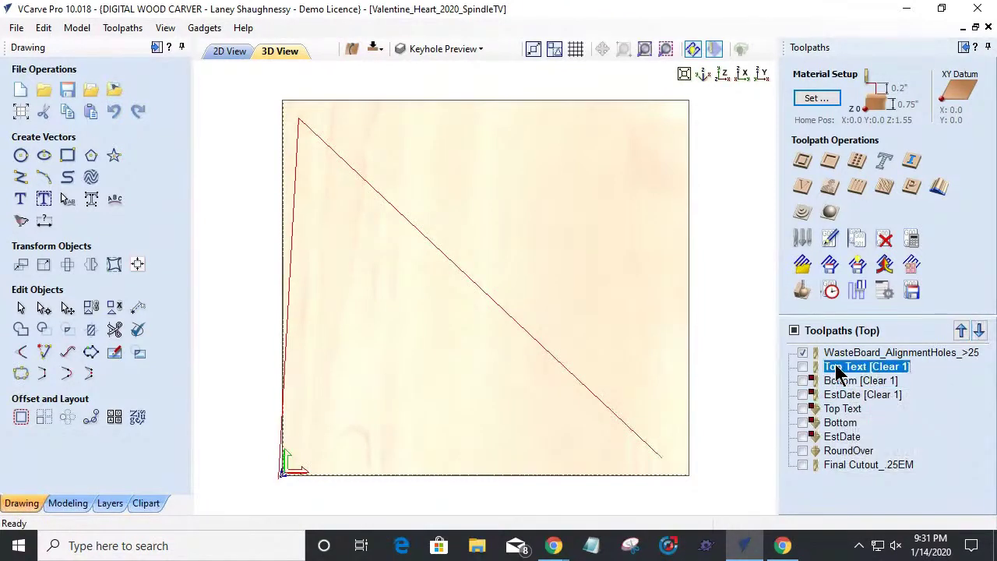
{"action": "left_click", "coordinate": [831, 381]}
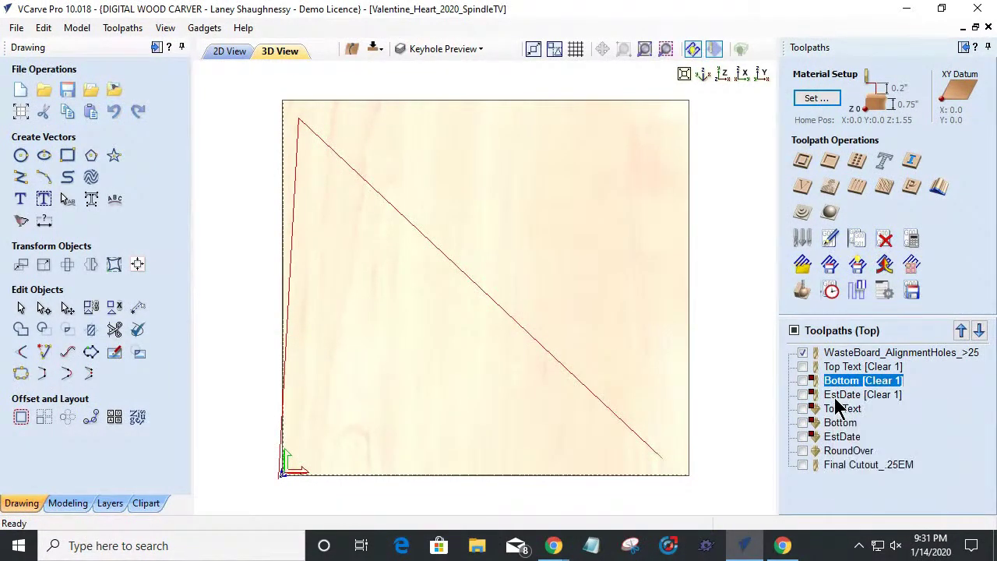
{"action": "left_click", "coordinate": [832, 395]}
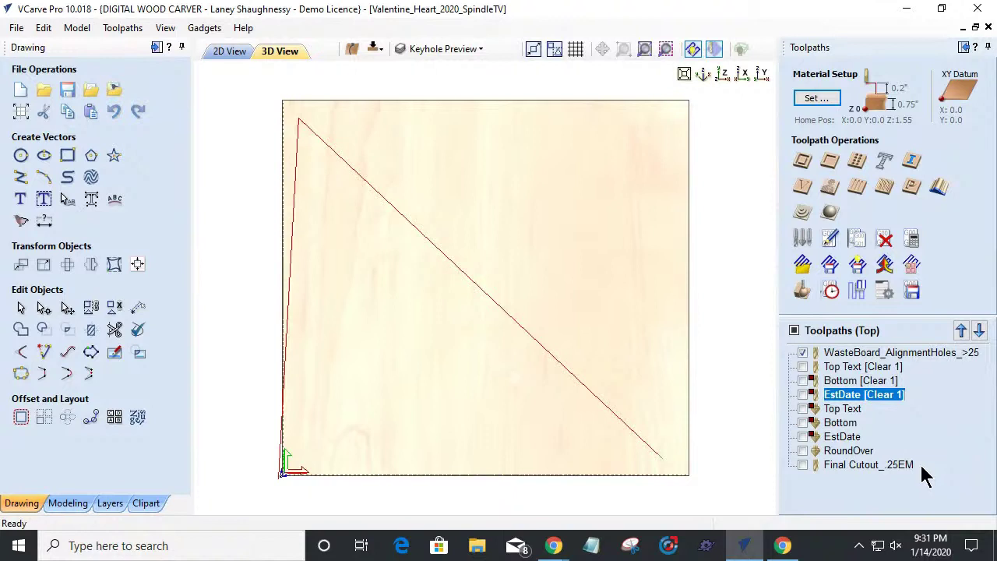
Step: Set up toolpath saving with only WasteBoard_AlignmentHoles_>25 visible and selected, outputting all visible toolpaths to one file
{"action": "left_click", "coordinate": [913, 293]}
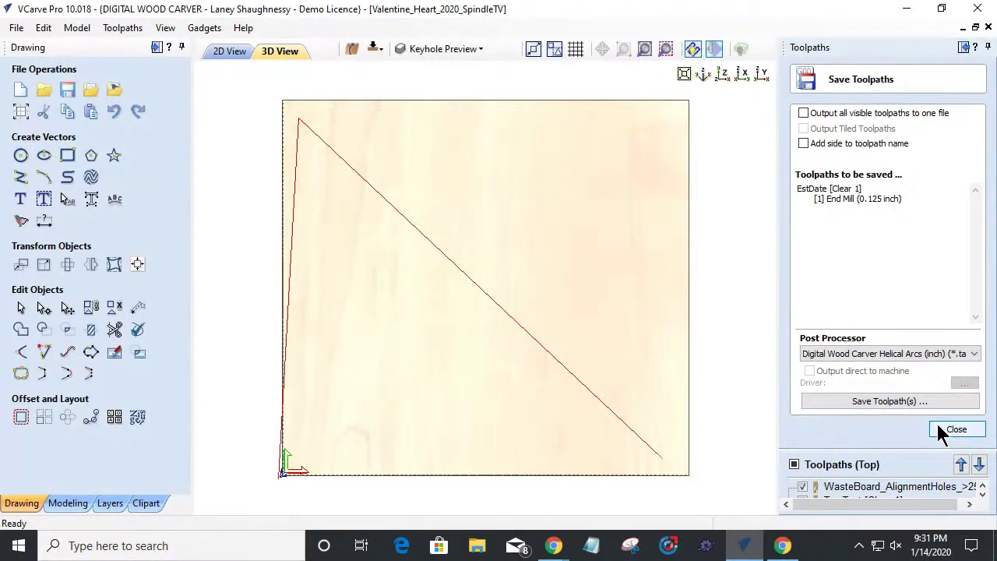
{"action": "left_click", "coordinate": [812, 464]}
{"action": "left_click_drag", "start_coordinate": [647, 51], "coordinate": [667, 99]}
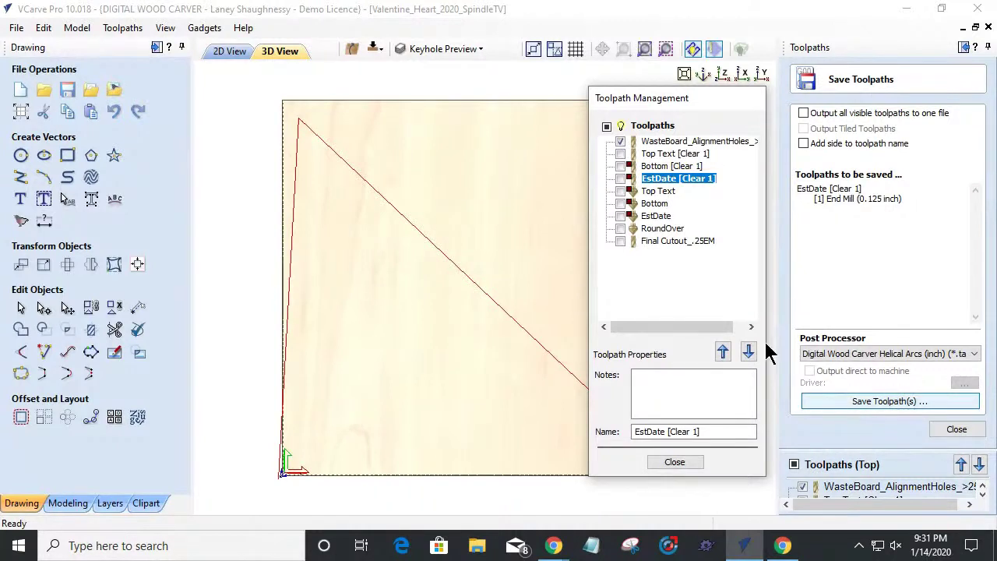
{"action": "mouse_move", "coordinate": [669, 144]}
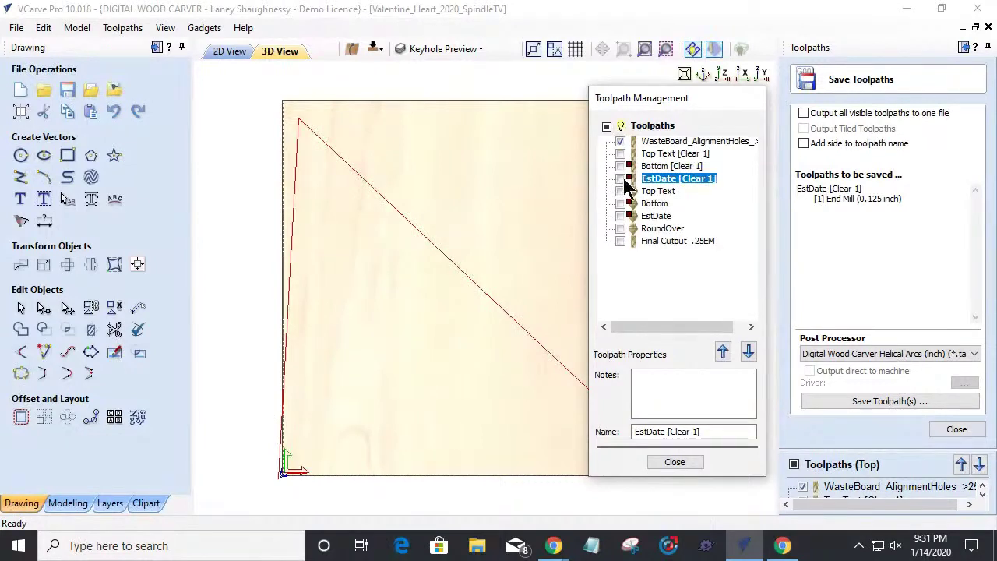
{"action": "left_click", "coordinate": [670, 142]}
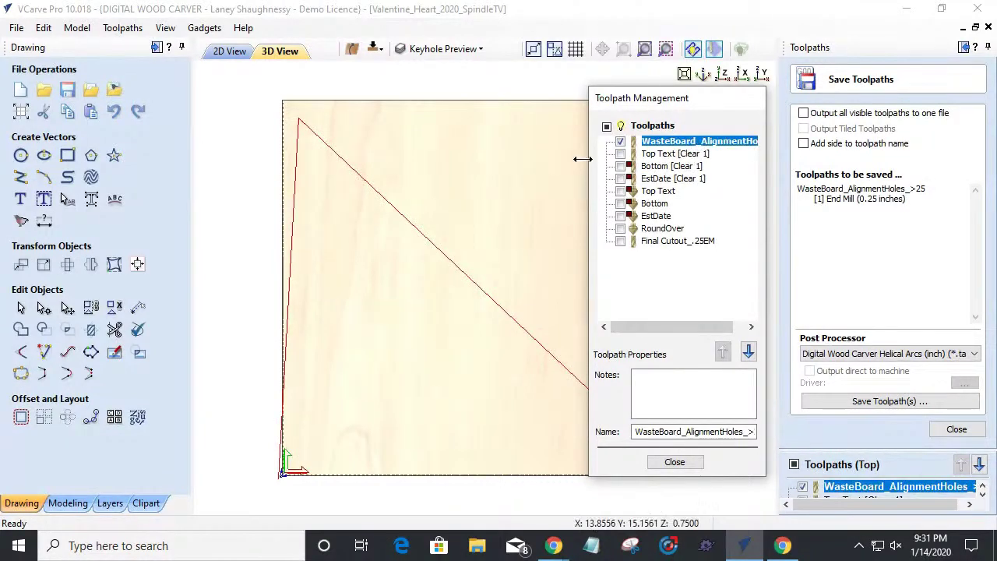
{"action": "left_click", "coordinate": [804, 113]}
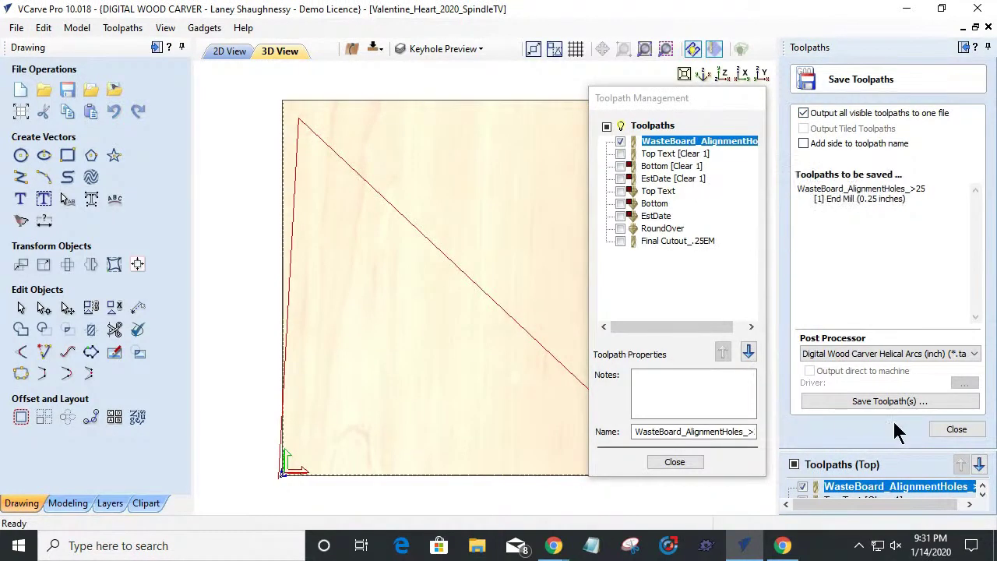
Step: Begin saving the waste board toolpath and create a Desktop folder named Valentines2020 for it
{"action": "left_click", "coordinate": [859, 400]}
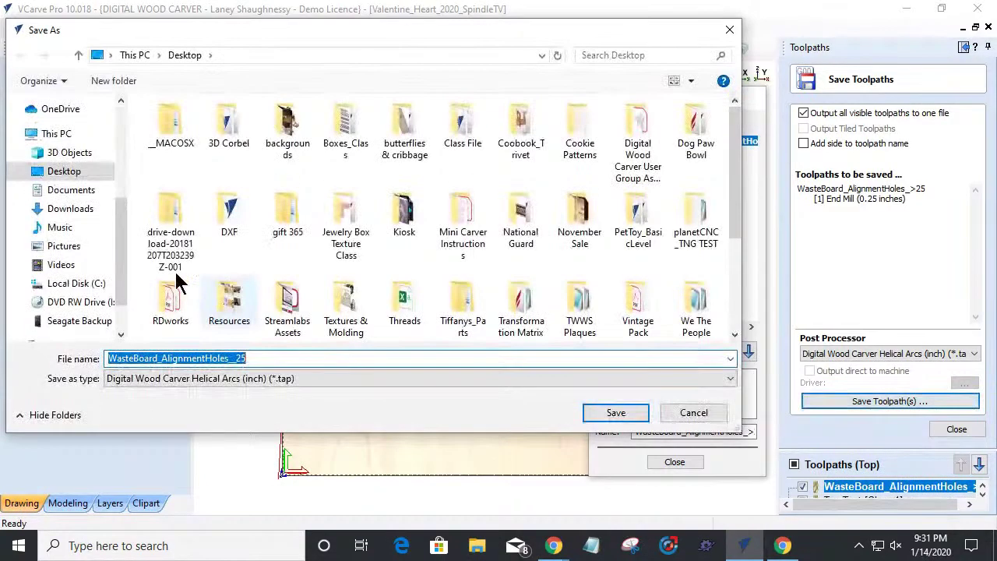
{"action": "left_click", "coordinate": [109, 81]}
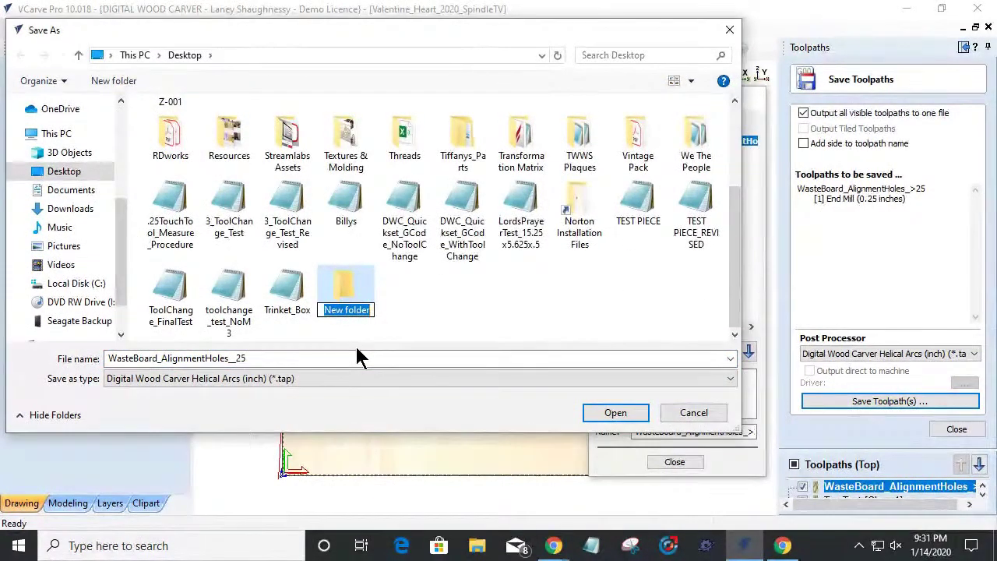
{"action": "type", "text": "Valenti"}
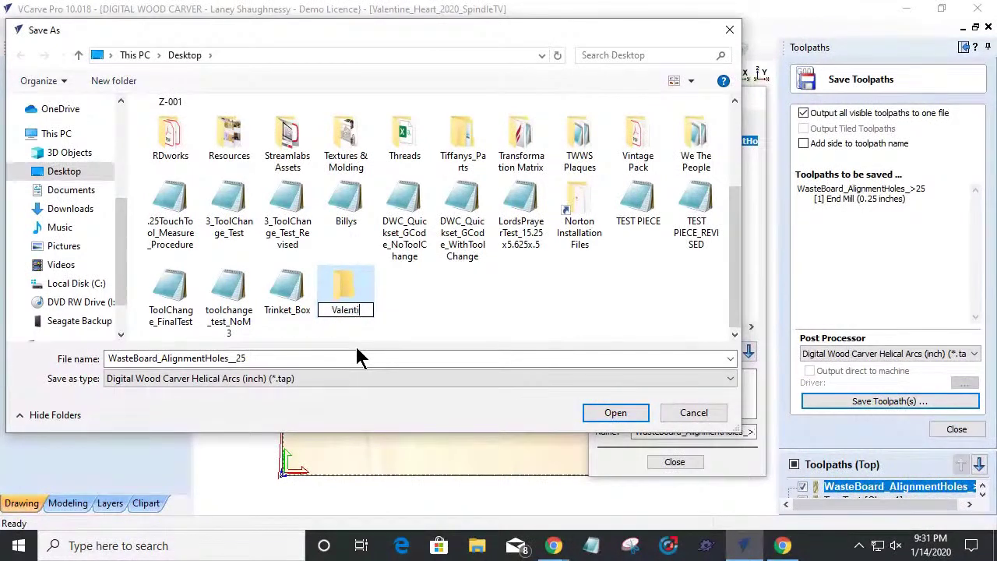
{"action": "type", "text": "nes202"}
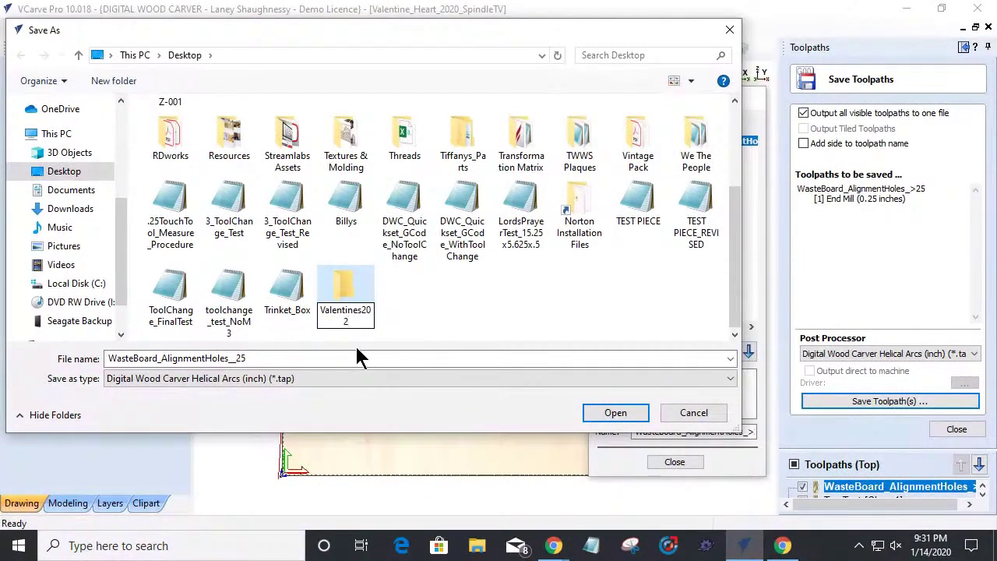
{"action": "key", "text": "slash"}
{"action": "key", "text": "BackSpace"}
{"action": "type", "text": "20"}
{"action": "key", "text": "Return"}
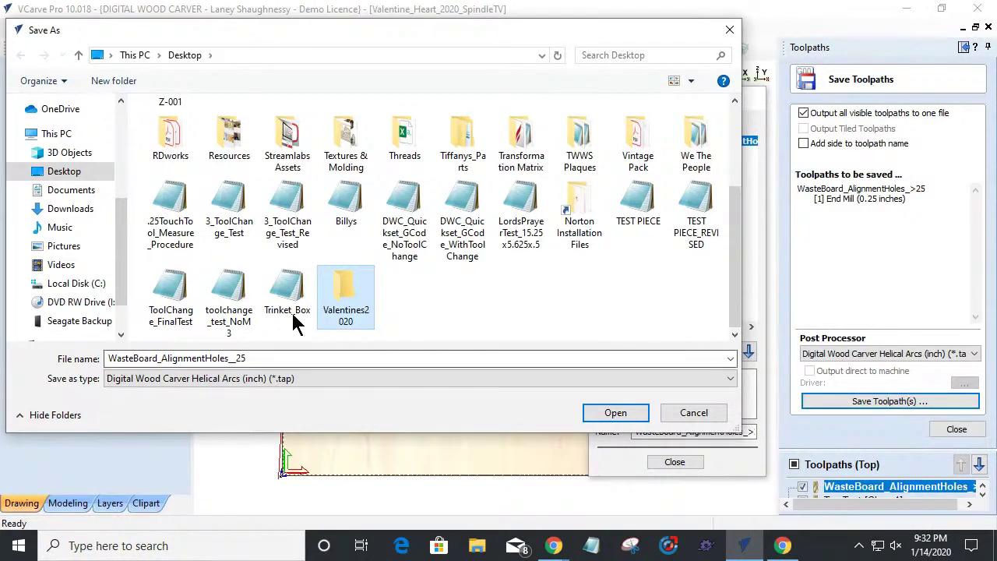
Step: Save the waste board toolpath in the Valentines2020 folder as Side2_WasteBoard_AlignmentHoles__25
{"action": "double_click", "coordinate": [345, 300]}
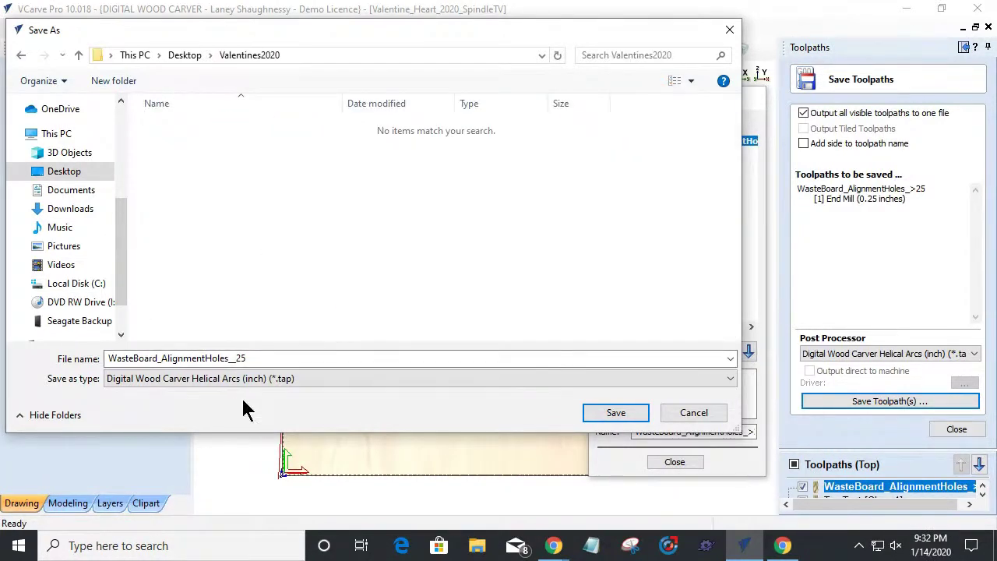
{"action": "left_click", "coordinate": [275, 358]}
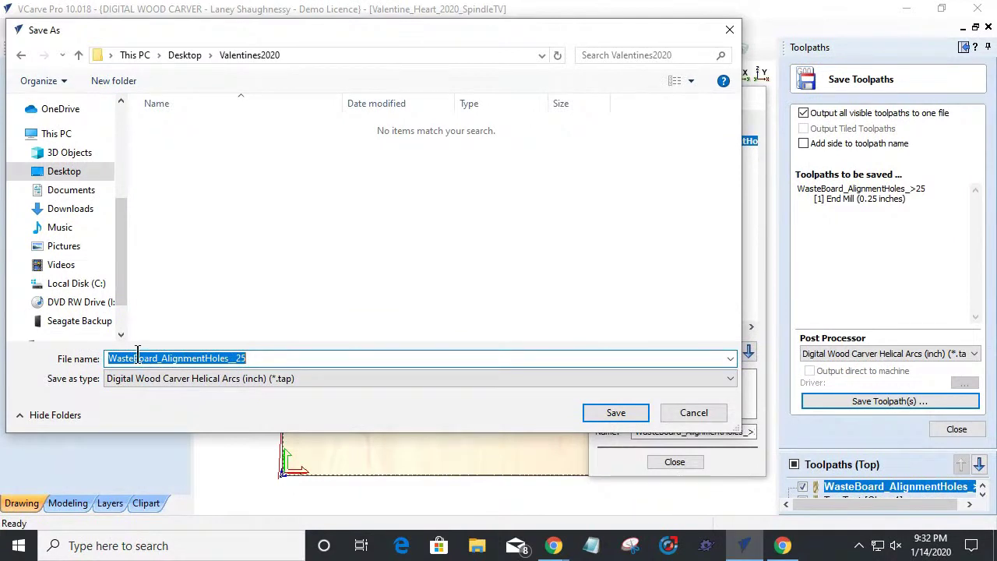
{"action": "key", "text": "Home"}
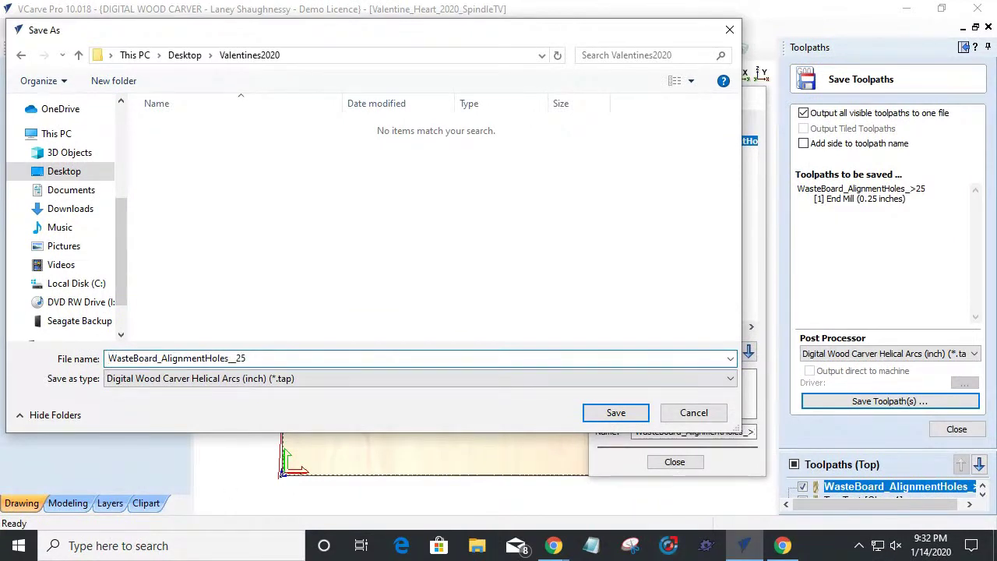
{"action": "type", "text": "Side"}
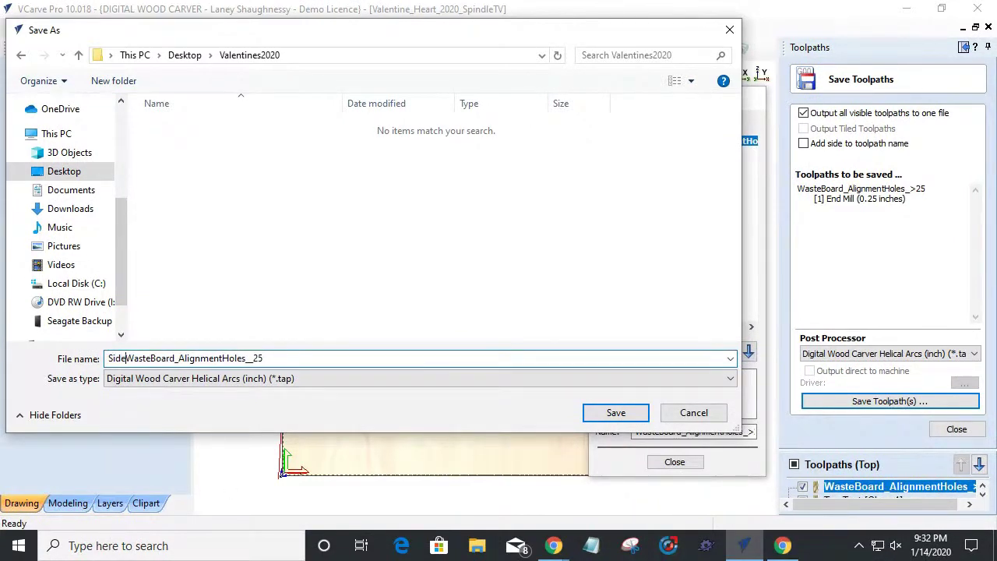
{"action": "type", "text": "2"}
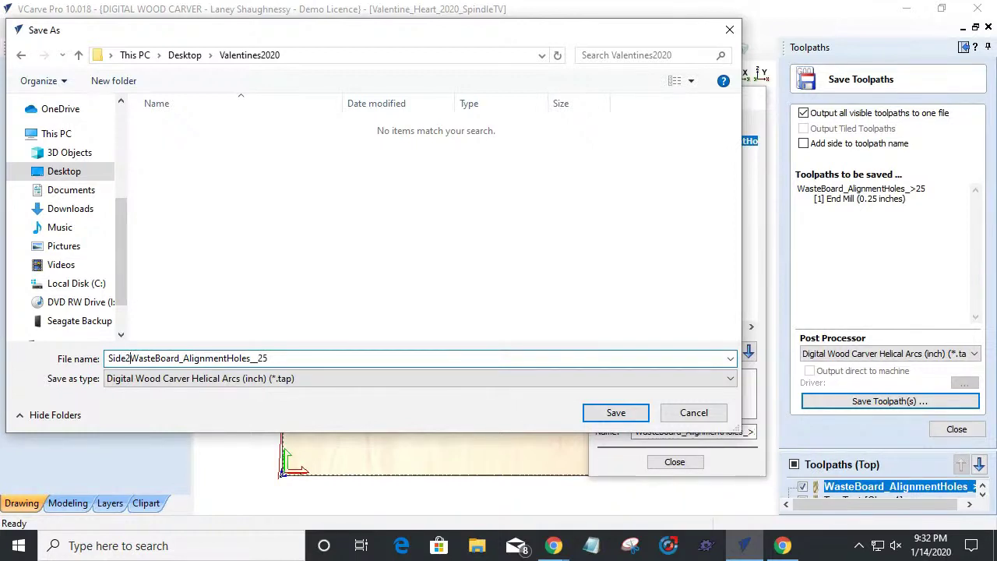
{"action": "type", "text": "_"}
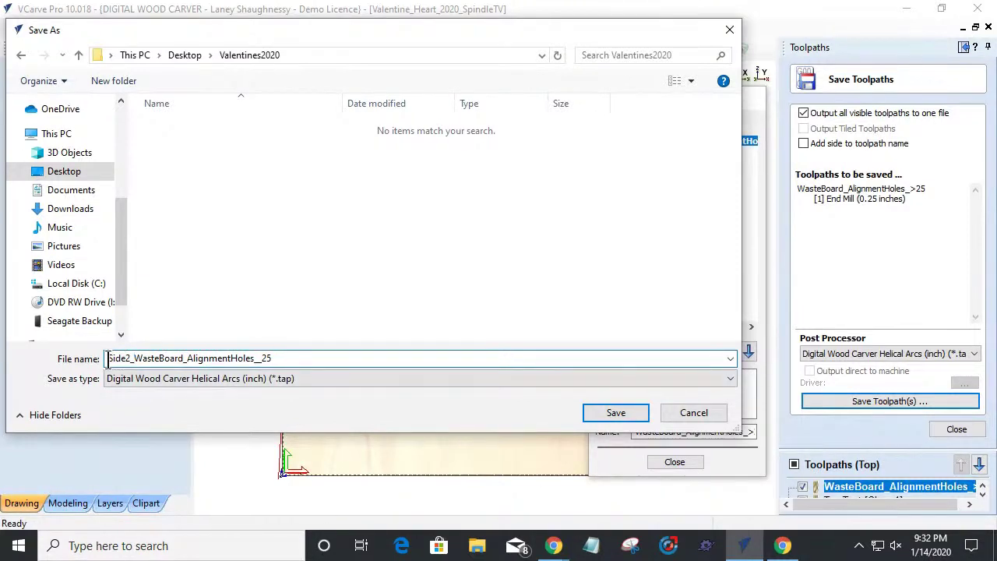
{"action": "left_click_drag", "start_coordinate": [108, 359], "coordinate": [129, 358]}
{"action": "left_click", "coordinate": [615, 412]}
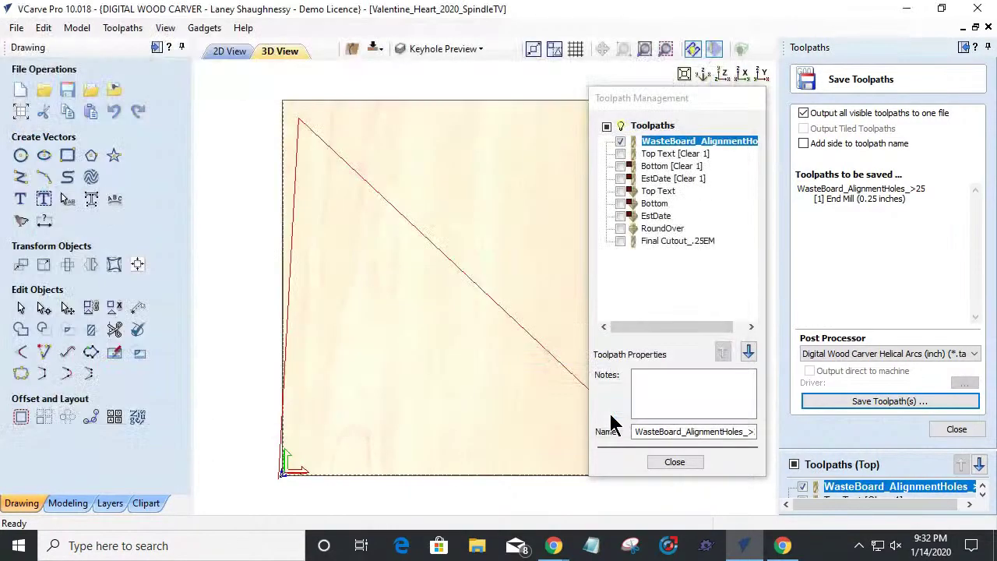
Step: Make only Top Text [Clear 1], Bottom [Clear 1] and EstDate [Clear 1] visible, and begin saving them to one file
{"action": "left_click", "coordinate": [620, 141]}
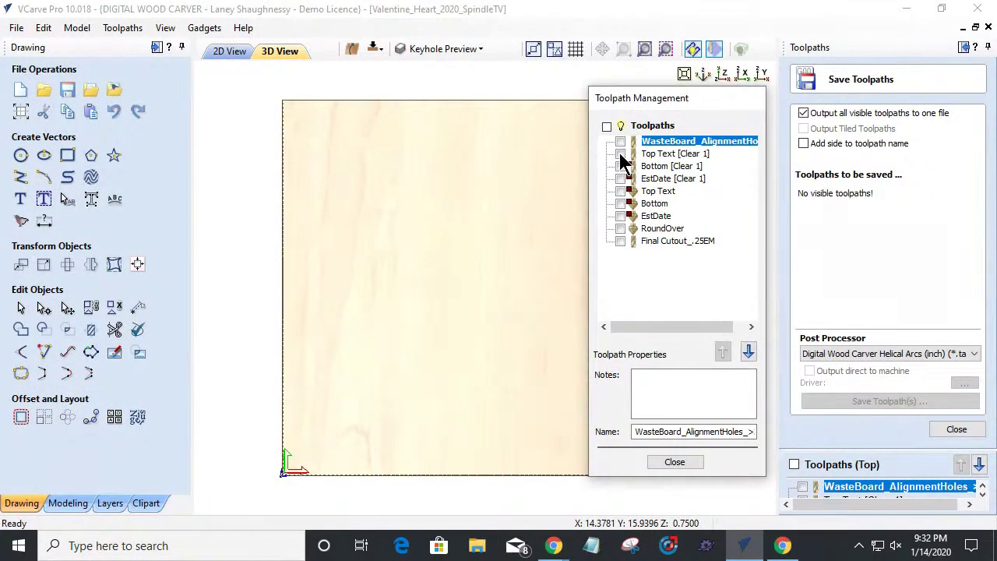
{"action": "left_click", "coordinate": [621, 154]}
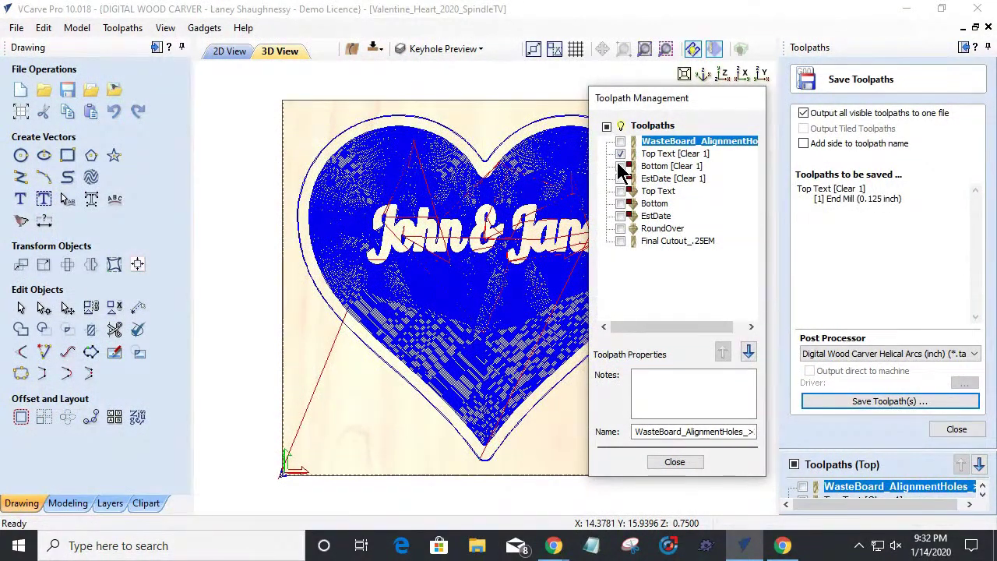
{"action": "left_click", "coordinate": [620, 166]}
{"action": "left_click", "coordinate": [620, 179]}
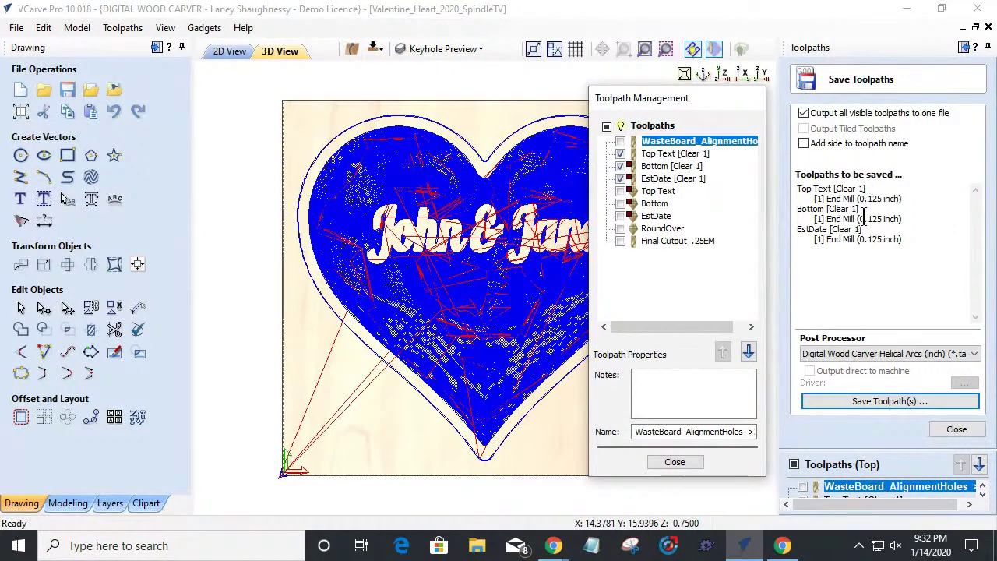
{"action": "left_click", "coordinate": [873, 401]}
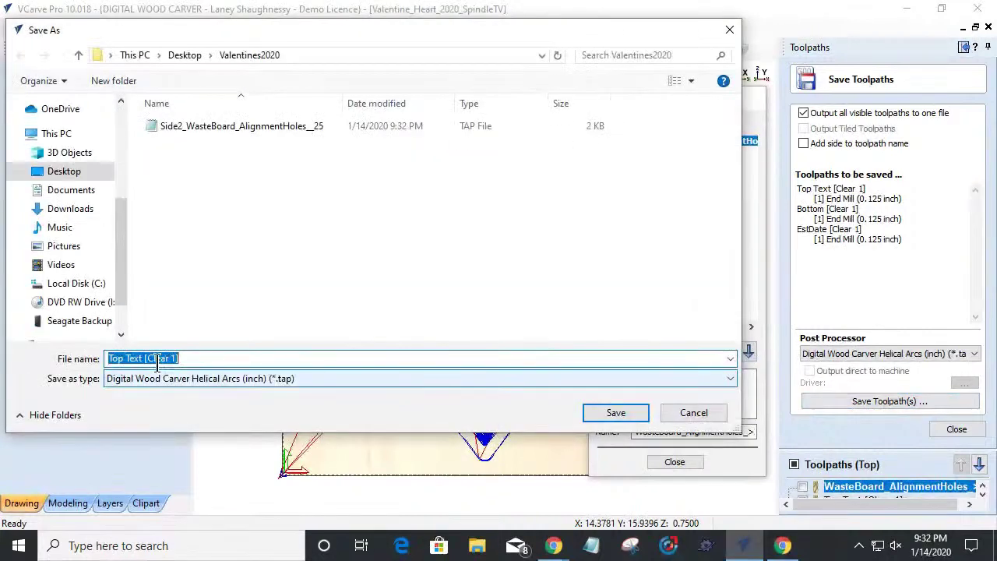
{"action": "left_click_drag", "start_coordinate": [181, 358], "coordinate": [104, 358]}
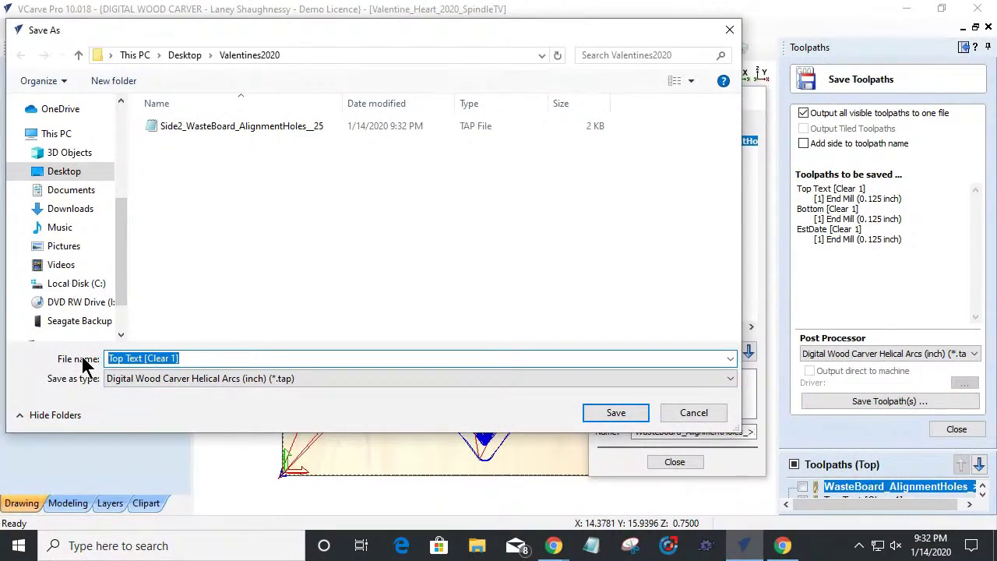
{"action": "type", "text": "Side2"}
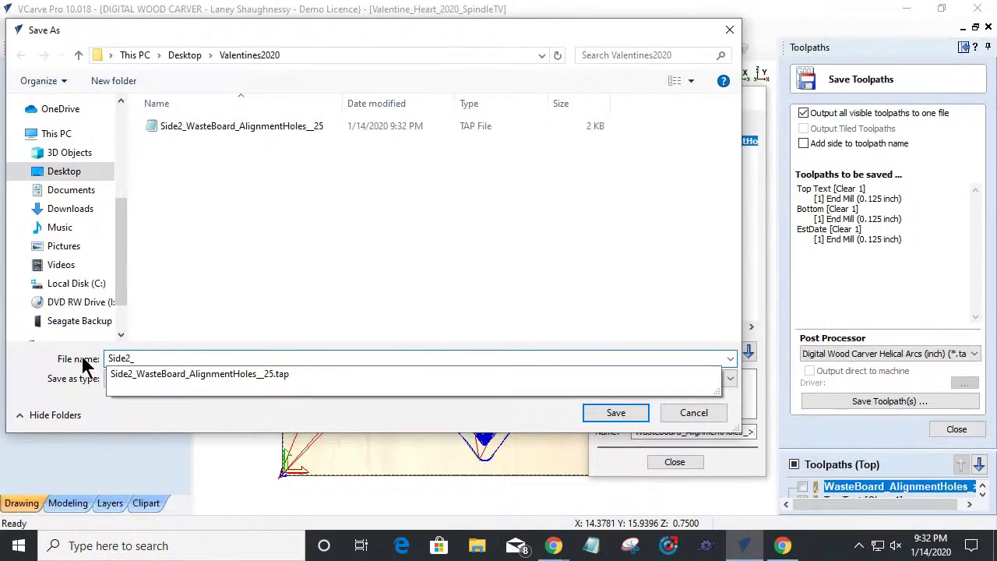
{"action": "type", "text": "_)"}
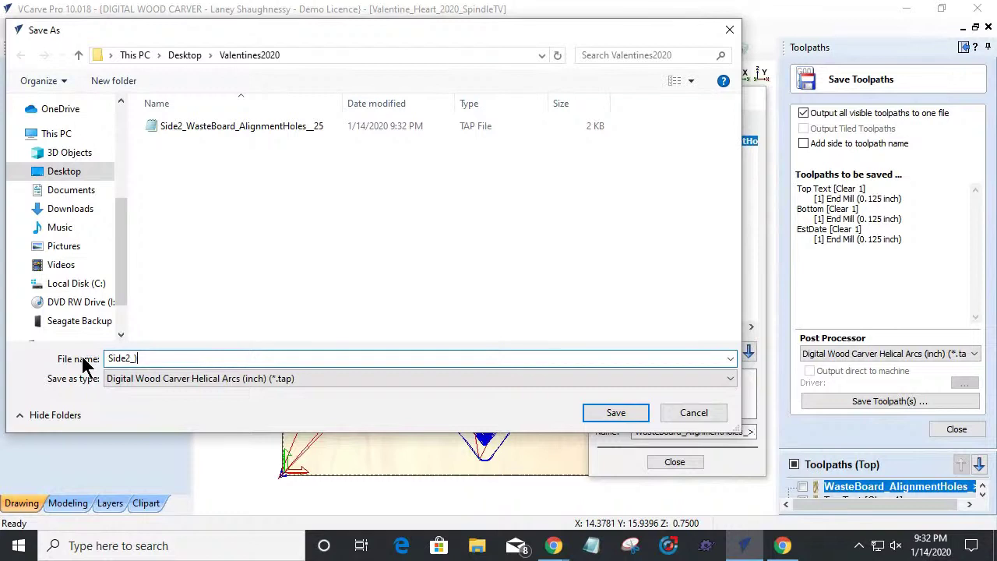
{"action": "key", "text": "BackSpace"}
{"action": "key", "text": "BackSpace"}
{"action": "key", "text": "BackSpace"}
{"action": "key", "text": "BackSpace"}
{"action": "key", "text": "BackSpace"}
{"action": "key", "text": "BackSpace"}
{"action": "key", "text": "BackSpace"}
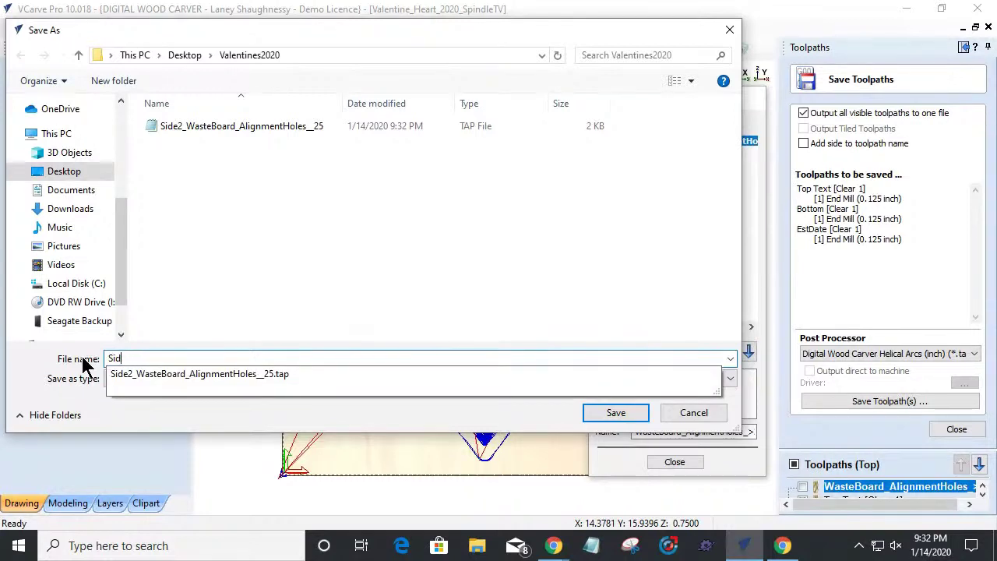
Step: Name the clearance toolpath file 02_Side2_Clearing_ValProject_.125EM and save it in Valentines2020
{"action": "type", "text": "02_"}
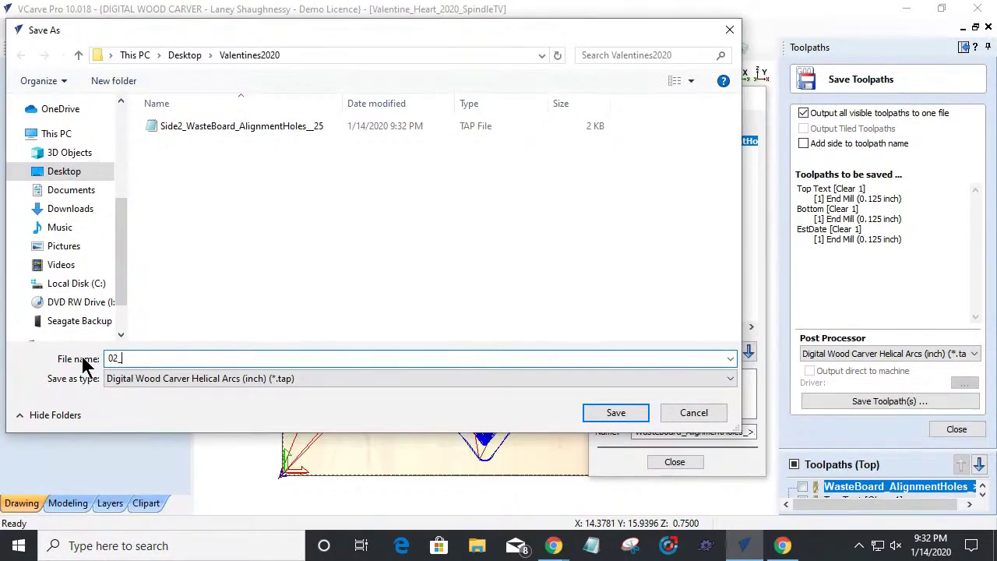
{"action": "type", "text": "Side2_Clearing_ValProject"}
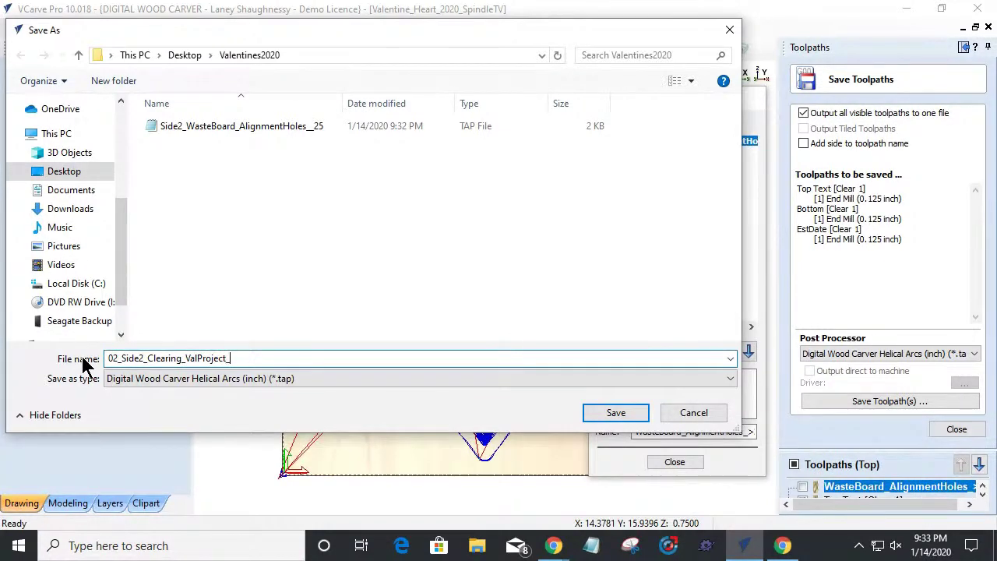
{"action": "type", "text": "_.125EM"}
{"action": "left_click", "coordinate": [607, 411]}
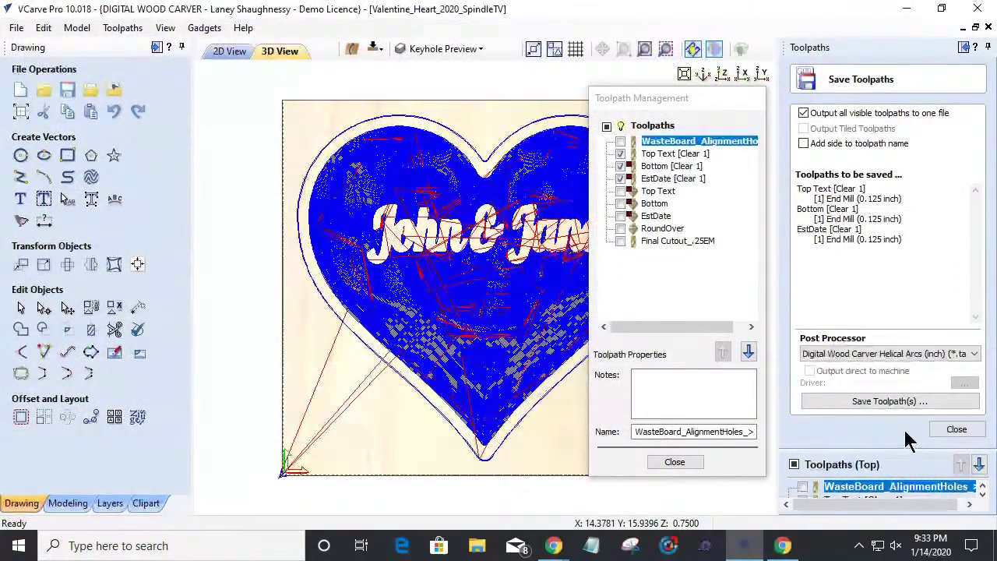
Step: Hide the three clearance toolpaths and show only the V-bit toolpaths Top Text, Bottom and EstDate
{"action": "left_click", "coordinate": [620, 154]}
{"action": "left_click", "coordinate": [620, 166]}
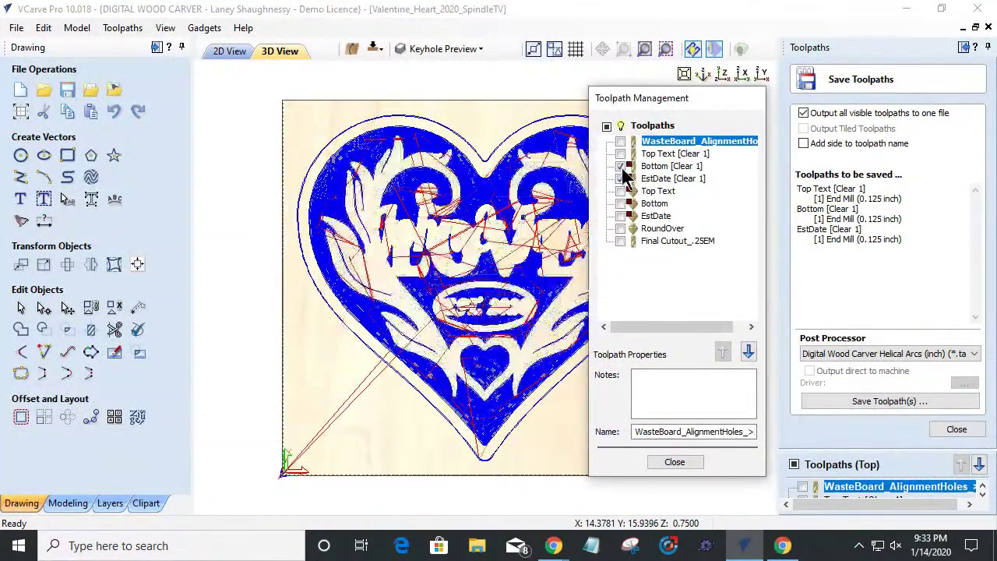
{"action": "left_click", "coordinate": [620, 179]}
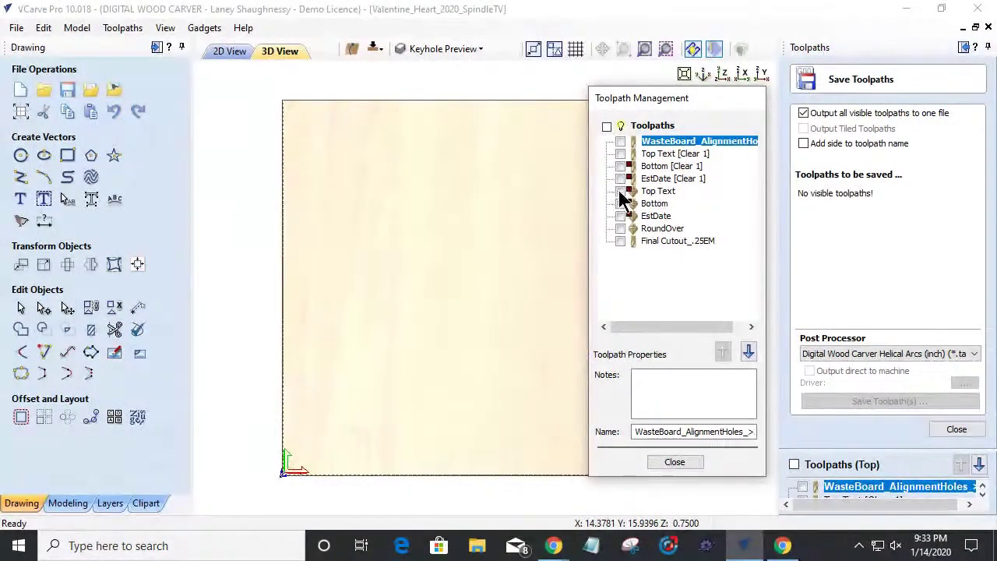
{"action": "left_click", "coordinate": [621, 191]}
{"action": "left_click", "coordinate": [620, 204]}
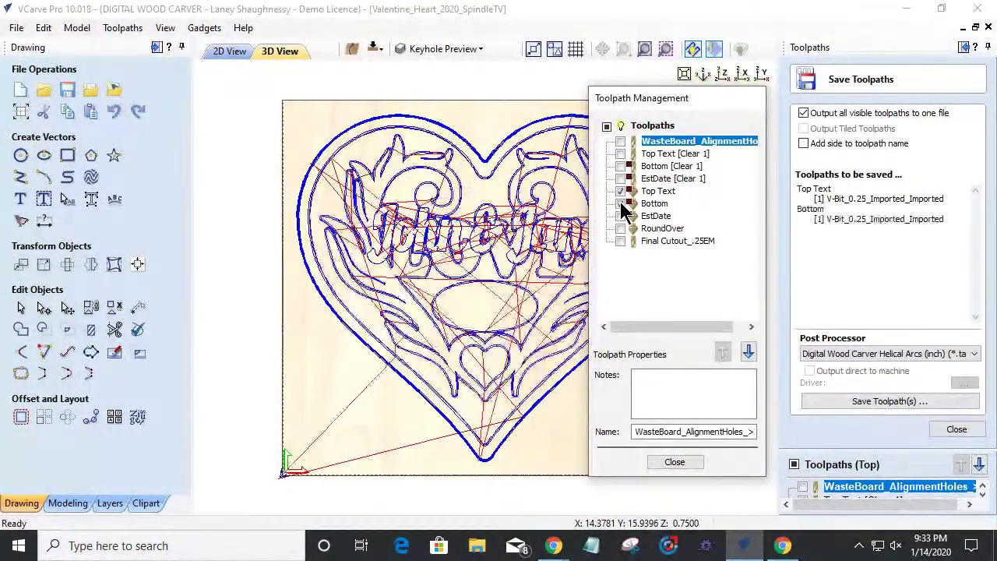
{"action": "left_click", "coordinate": [620, 216]}
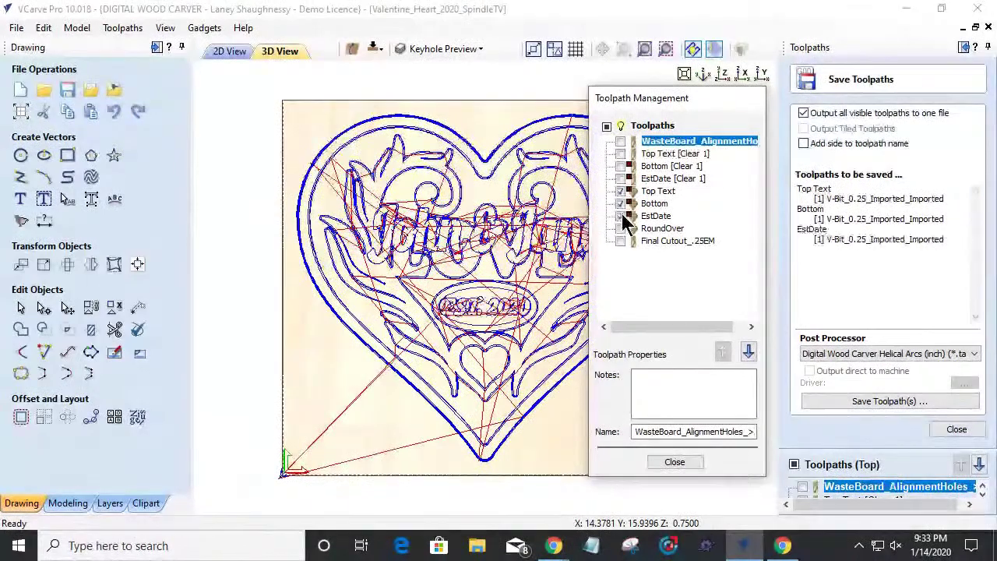
Step: Save the visible V-bit toolpaths to one file named 03_Side2_VCarve_ValProject_60DegVBit
{"action": "left_click", "coordinate": [857, 403]}
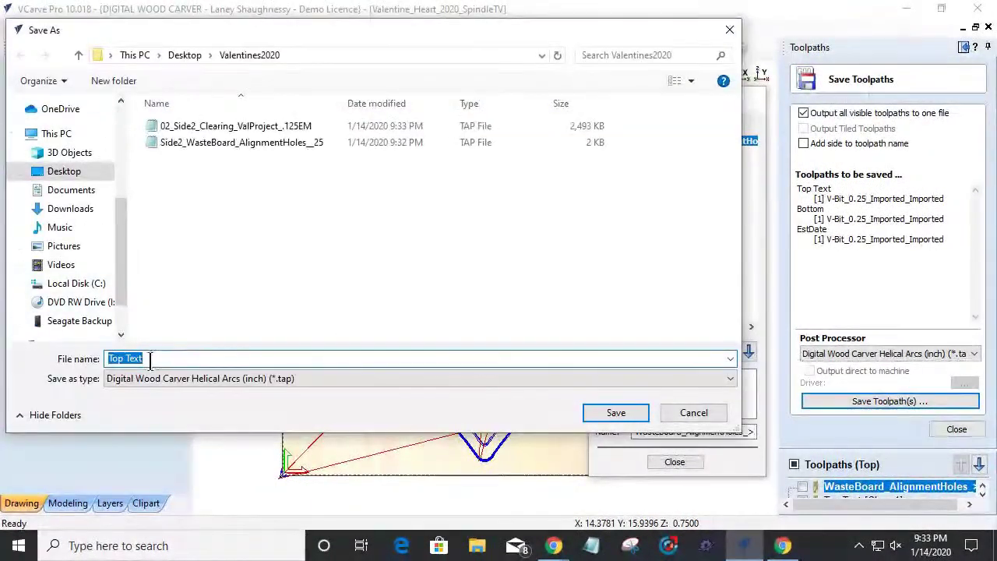
{"action": "type", "text": "03"}
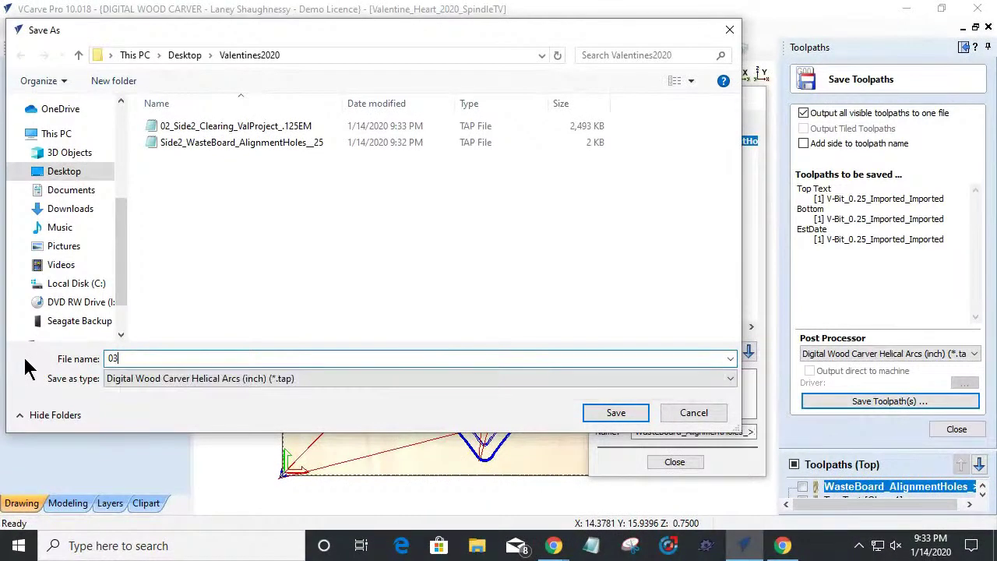
{"action": "type", "text": "_Side2_VC"}
{"action": "type", "text": "arv"}
{"action": "type", "text": "e_ValProject_60DegVBit"}
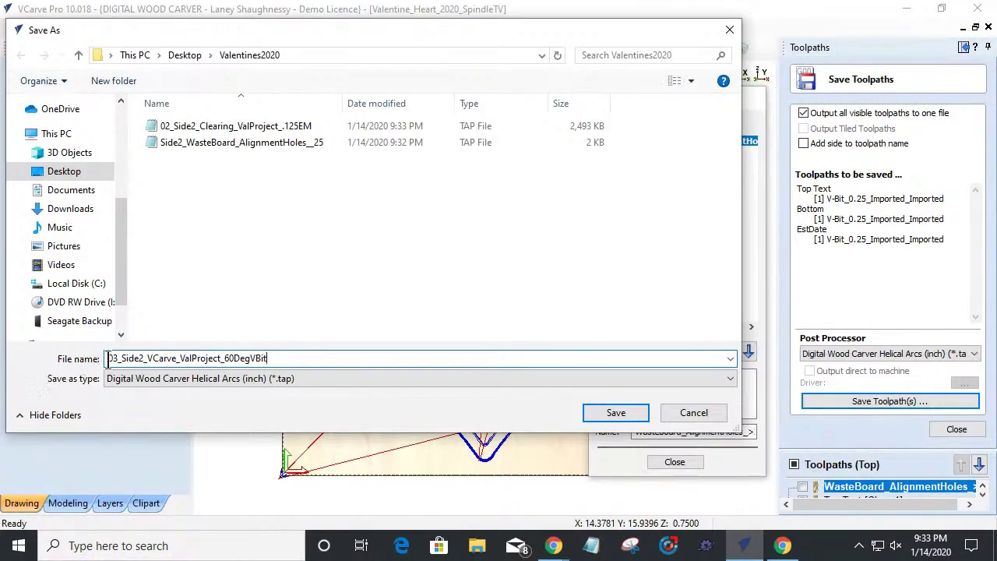
{"action": "left_click", "coordinate": [590, 418]}
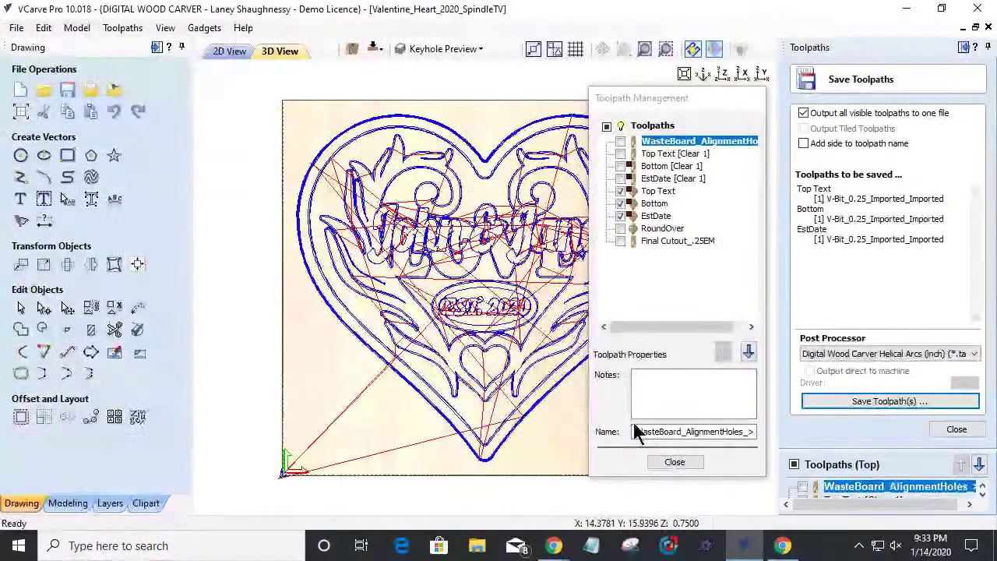
Step: Make RoundOver the only visible toolpath and save it as 04_Side2_Roundover_WS2050
{"action": "left_click", "coordinate": [620, 191]}
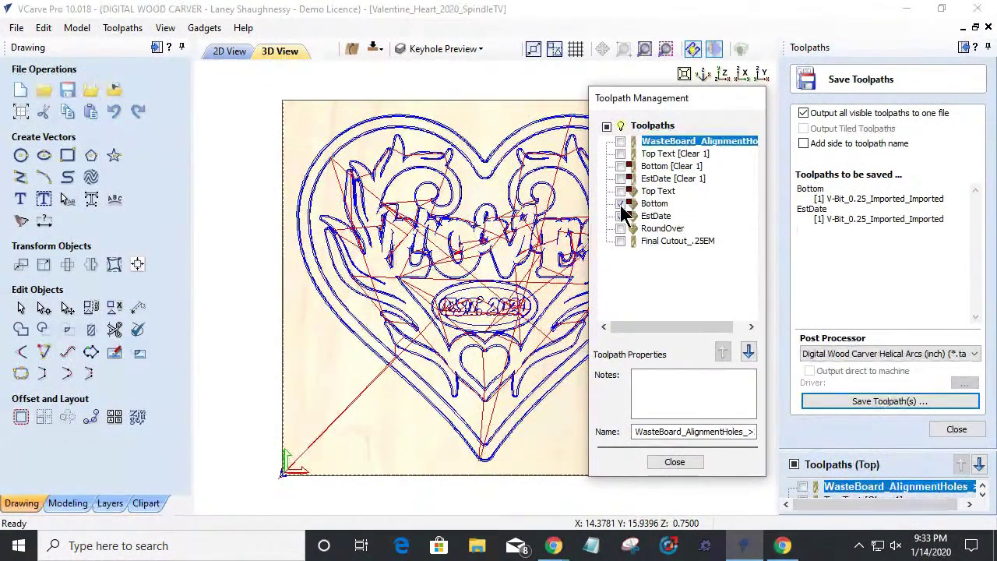
{"action": "left_click", "coordinate": [620, 203]}
{"action": "left_click", "coordinate": [620, 216]}
{"action": "left_click", "coordinate": [620, 229]}
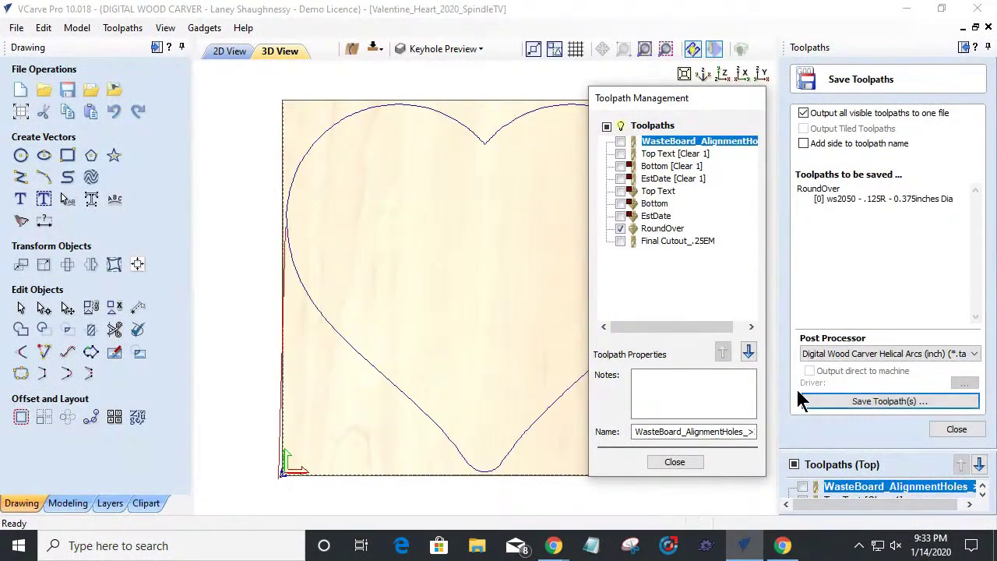
{"action": "left_click", "coordinate": [838, 398]}
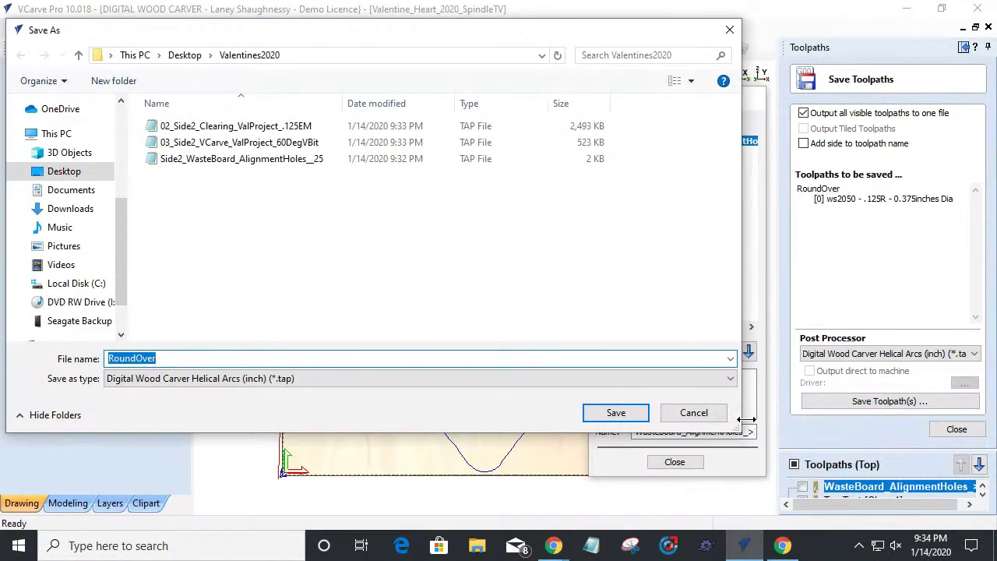
{"action": "type", "text": "04_Side2"}
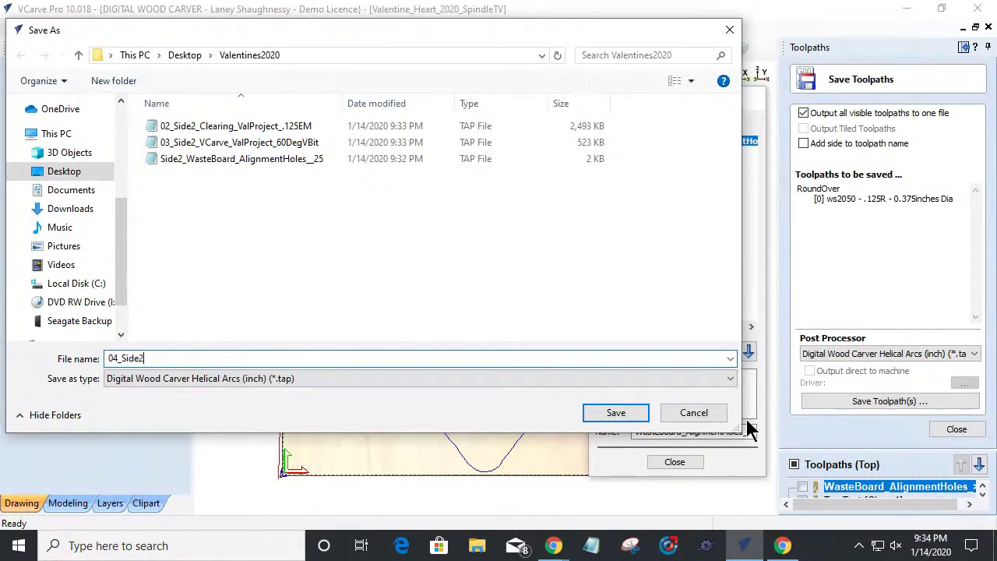
{"action": "type", "text": "_Roundover_WS2050"}
{"action": "left_click", "coordinate": [627, 424]}
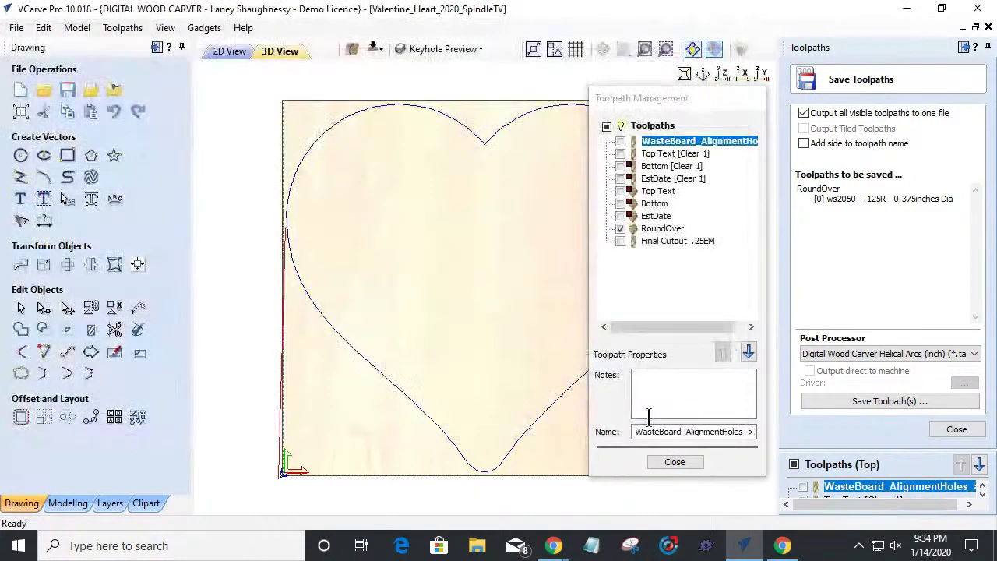
Step: Make Final Cutout_.25EM the only visible toolpath and save it as 05_Side2_Final Cutout_.25EM in Valentines2020
{"action": "left_click", "coordinate": [620, 228]}
{"action": "left_click", "coordinate": [620, 241]}
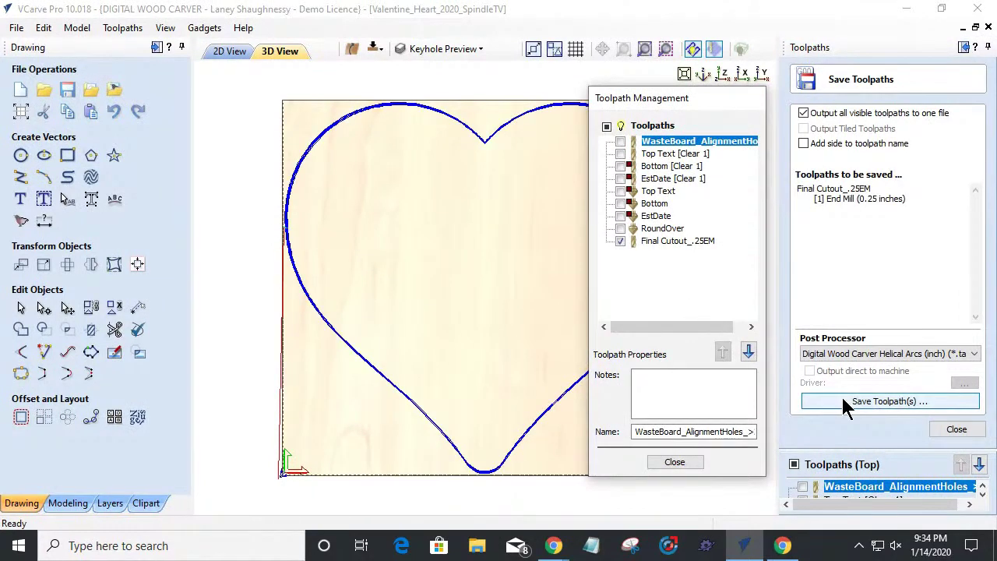
{"action": "left_click", "coordinate": [842, 398]}
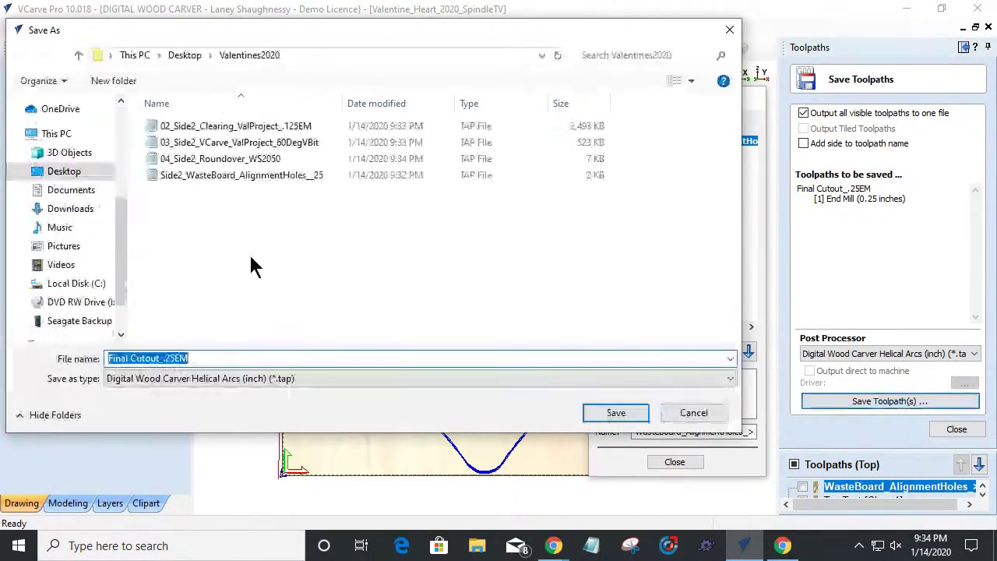
{"action": "left_click_drag", "start_coordinate": [225, 359], "coordinate": [83, 358]}
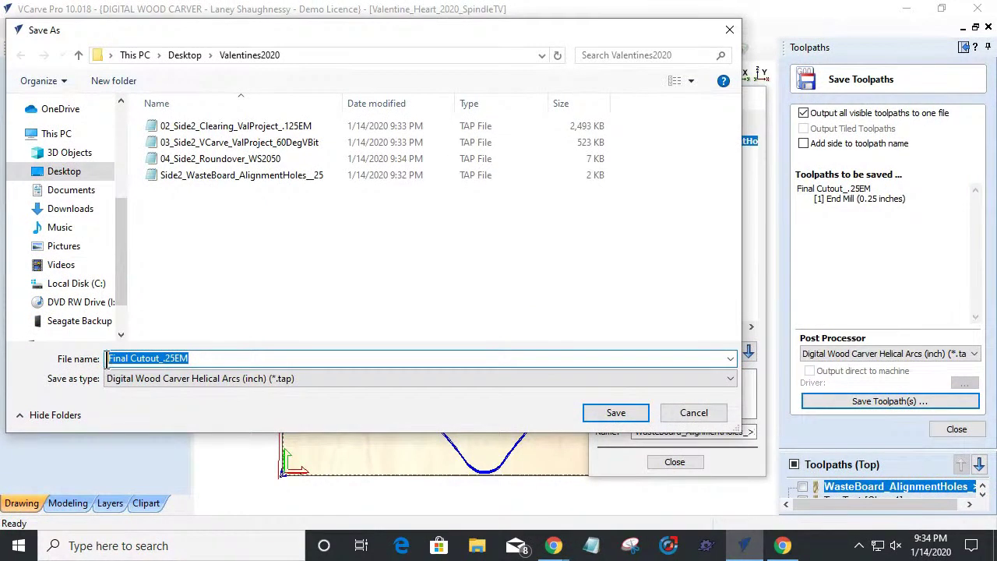
{"action": "left_click", "coordinate": [109, 359]}
{"action": "type", "text": "05_"}
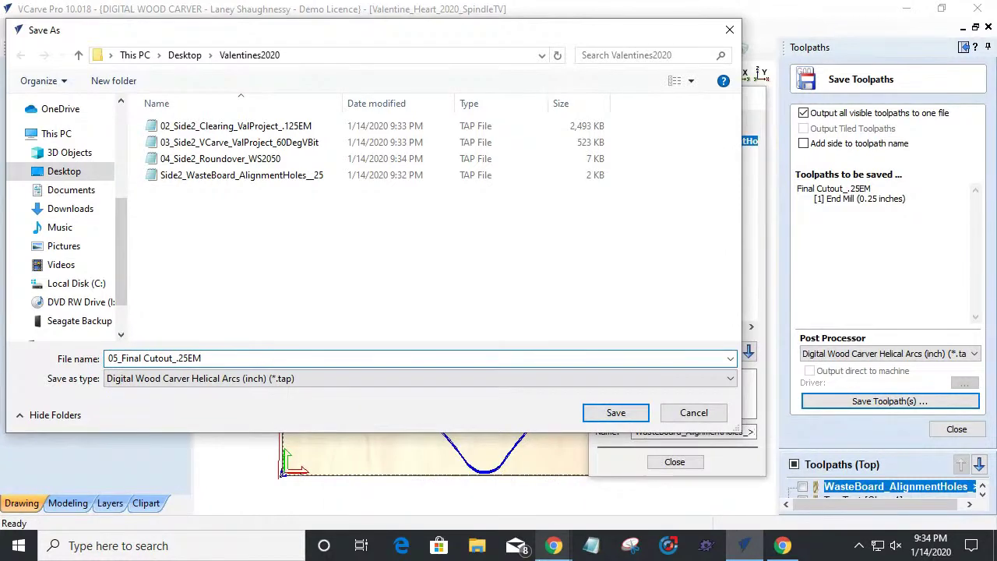
{"action": "type", "text": "Side2"}
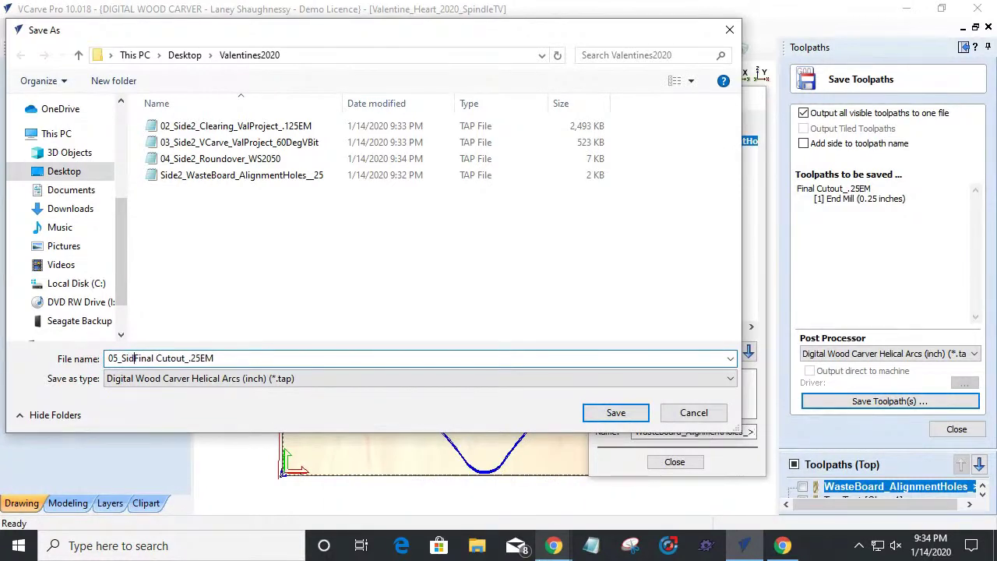
{"action": "key", "text": "BackSpace"}
{"action": "type", "text": "2"}
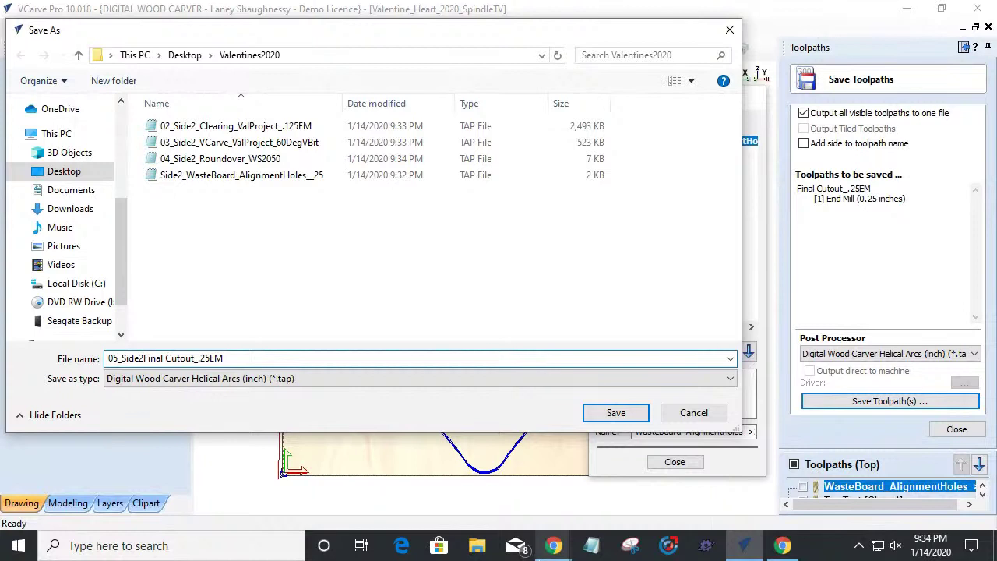
{"action": "type", "text": "_"}
{"action": "left_click", "coordinate": [615, 413]}
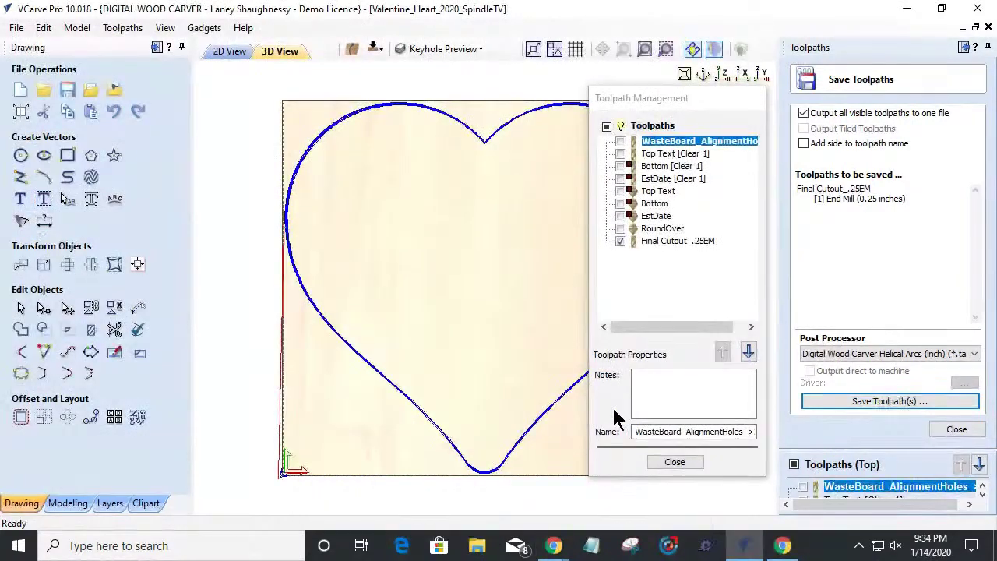
Step: Hide the Final Cutout_.25EM toolpath and close the toolpath management and saving forms
{"action": "left_click", "coordinate": [621, 242]}
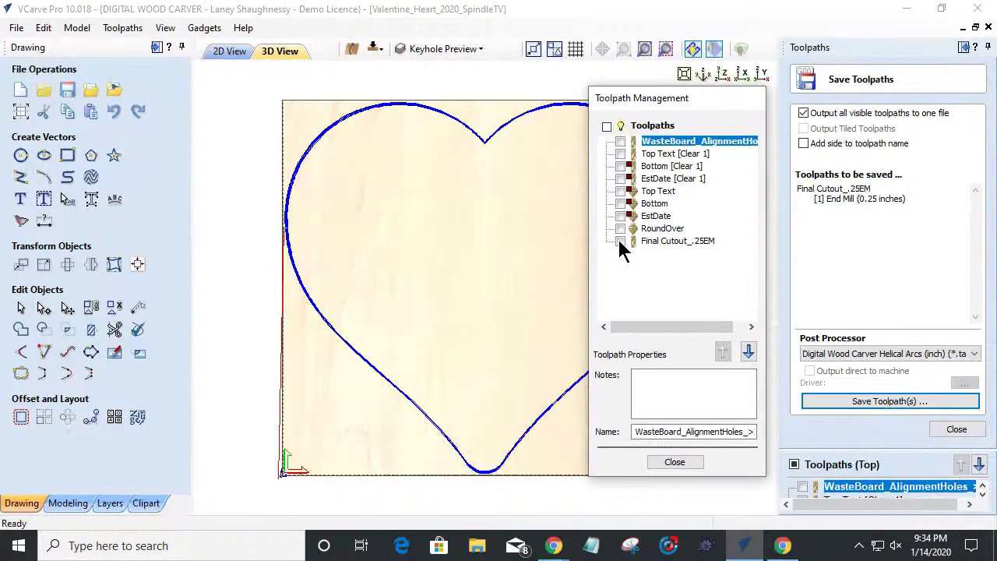
{"action": "left_click", "coordinate": [676, 460]}
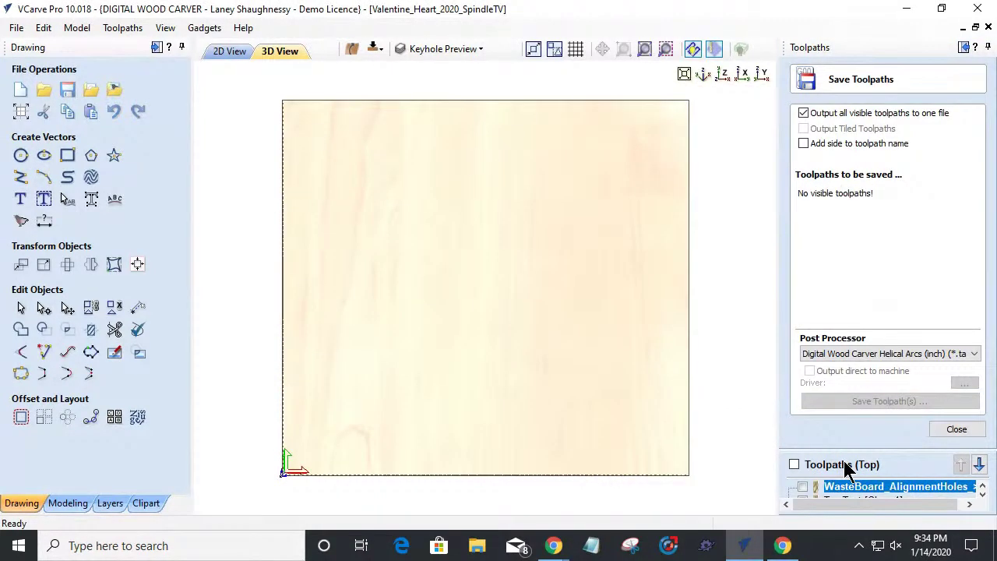
{"action": "left_click", "coordinate": [957, 429]}
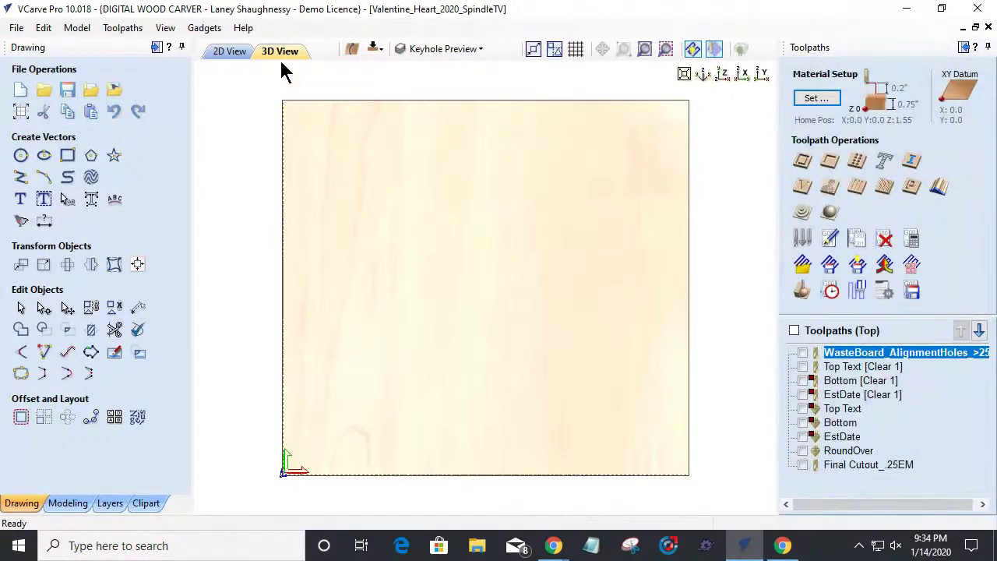
Step: Switch to the bottom side and show only the Board_AlignmentHoles_.25EM toolpath, ready for saving
{"action": "left_click", "coordinate": [375, 53]}
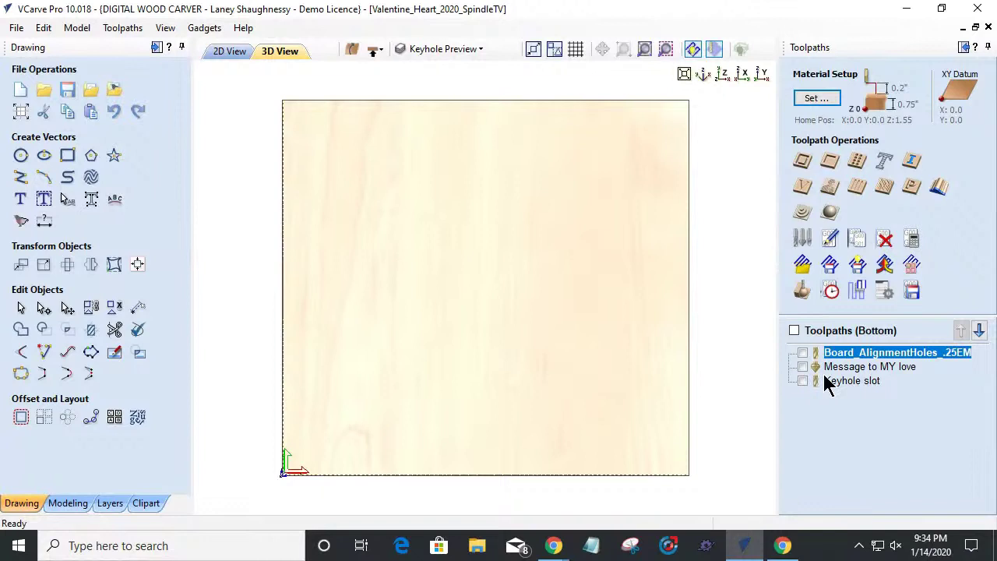
{"action": "left_click", "coordinate": [802, 293]}
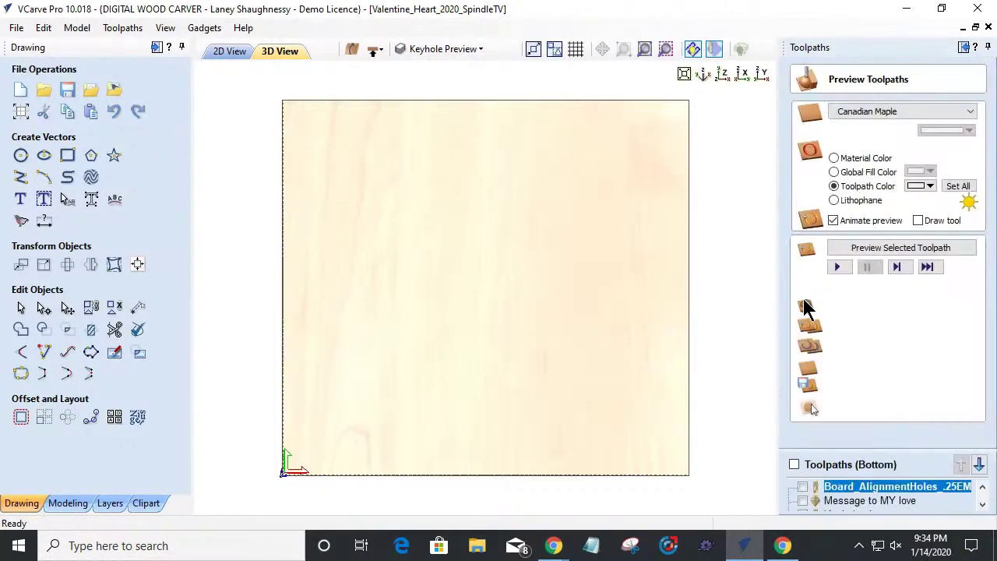
{"action": "left_click", "coordinate": [855, 466]}
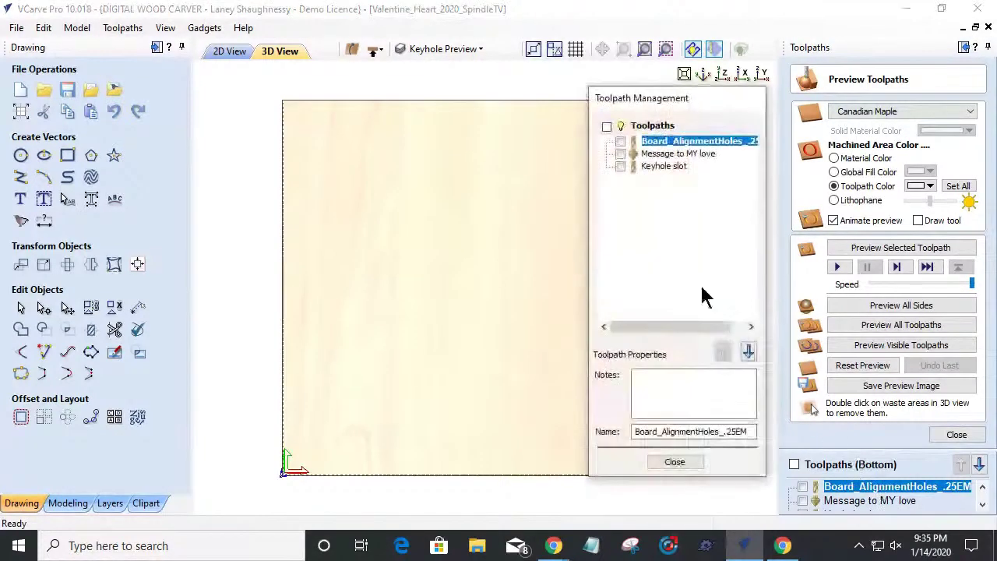
{"action": "left_click", "coordinate": [620, 142]}
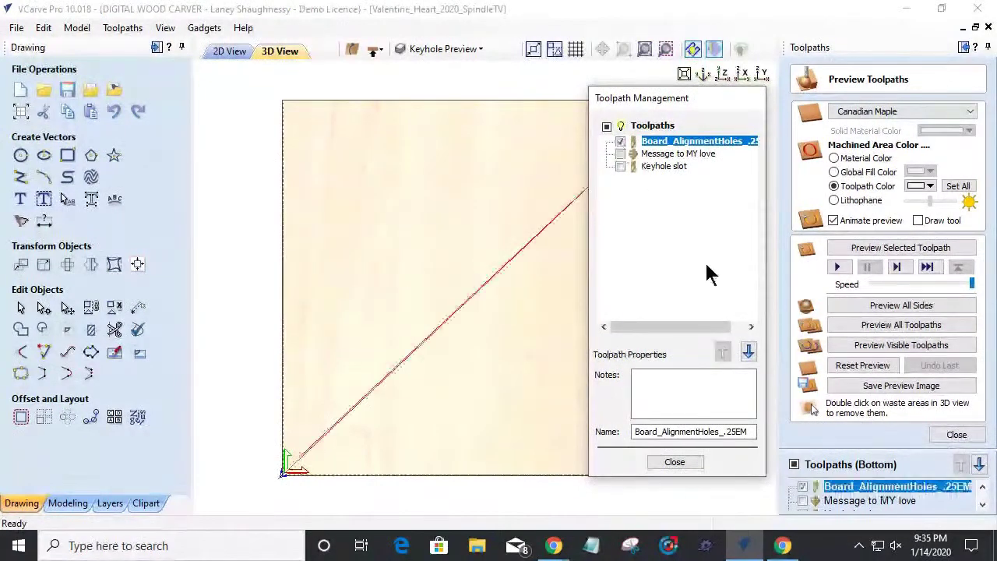
{"action": "left_click", "coordinate": [956, 436]}
{"action": "left_click", "coordinate": [909, 290]}
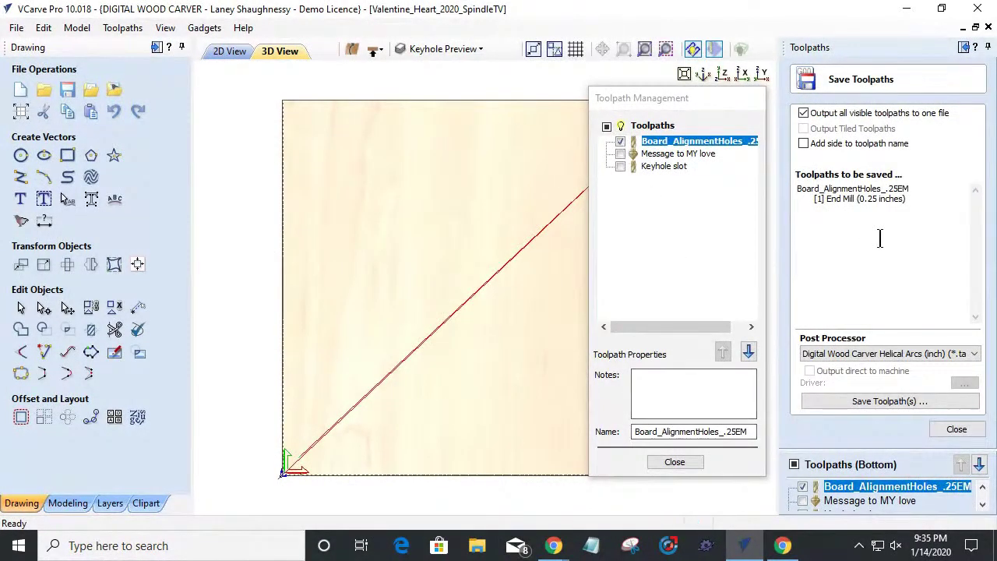
Step: Save the board alignment holes toolpath as 01_Side1_BoardAlignmentHoles_.25EM in the Valentines2020 folder
{"action": "left_click", "coordinate": [857, 406]}
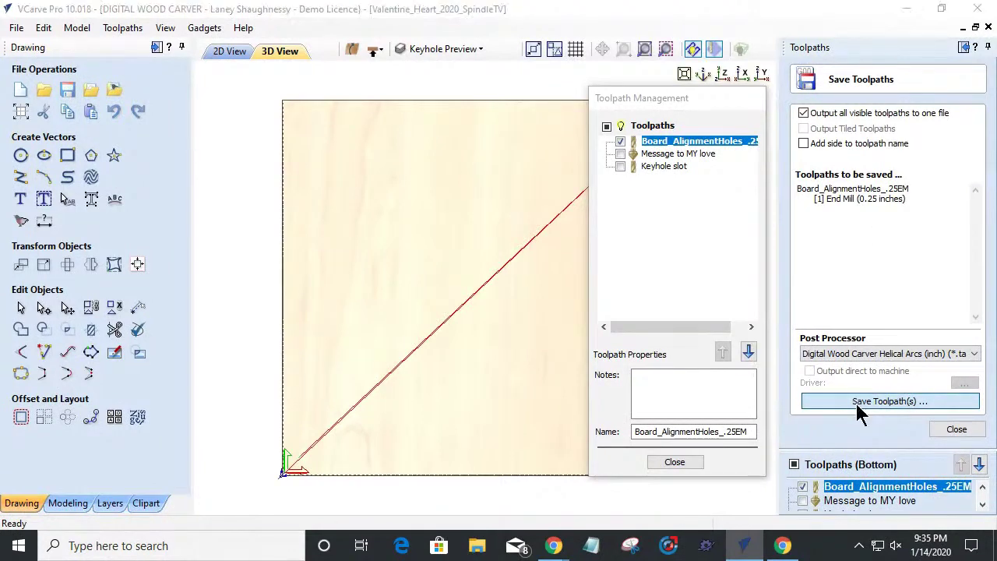
{"action": "type", "text": "01_BoardAlignmentHoles_"}
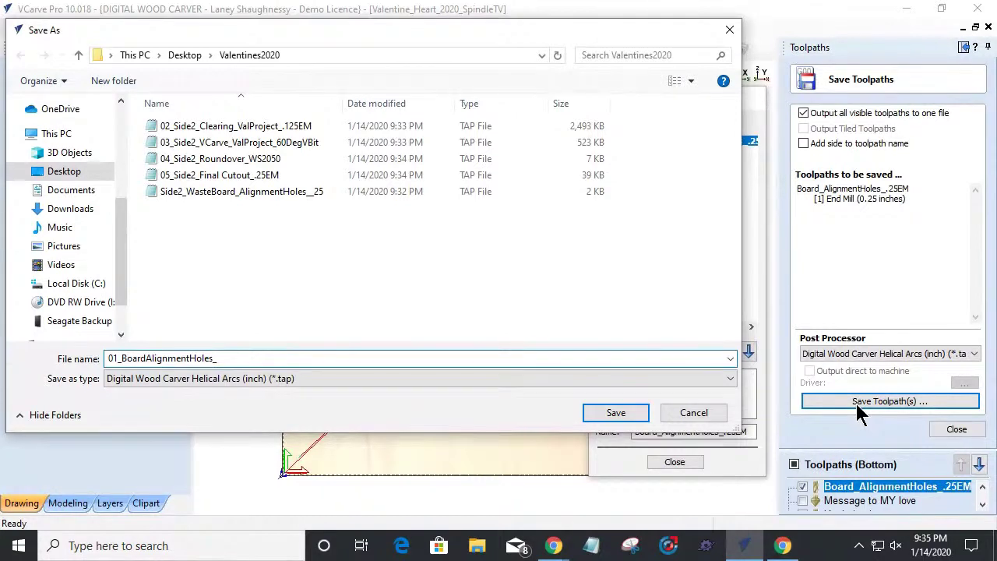
{"action": "type", "text": "EM"}
{"action": "left_click", "coordinate": [121, 358]}
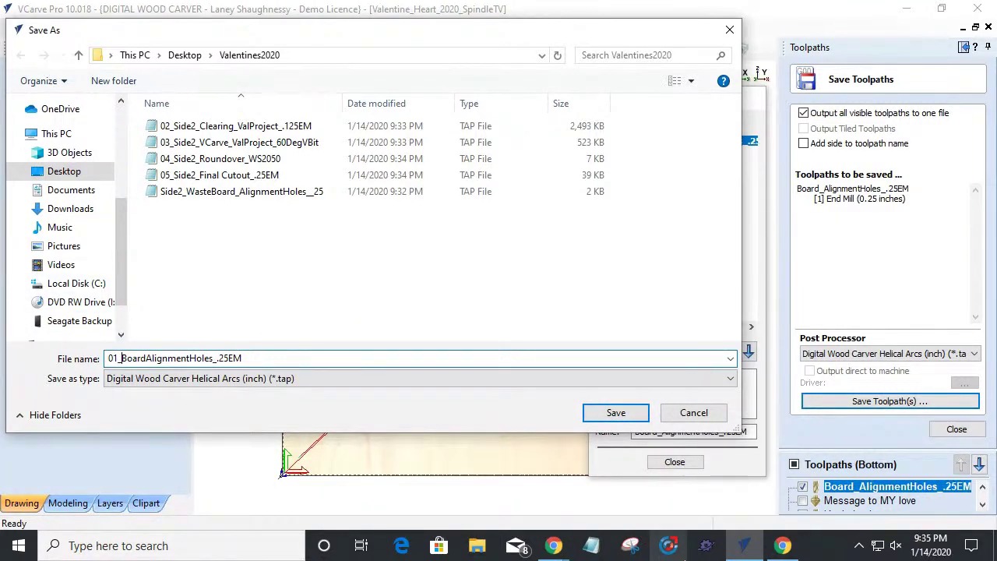
{"action": "type", "text": "Side1_"}
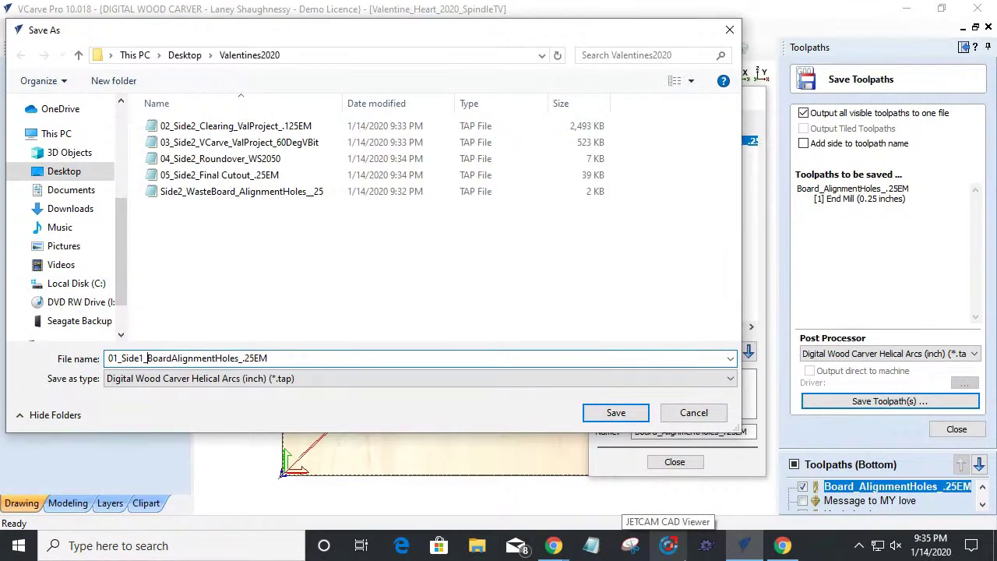
{"action": "left_click", "coordinate": [616, 412]}
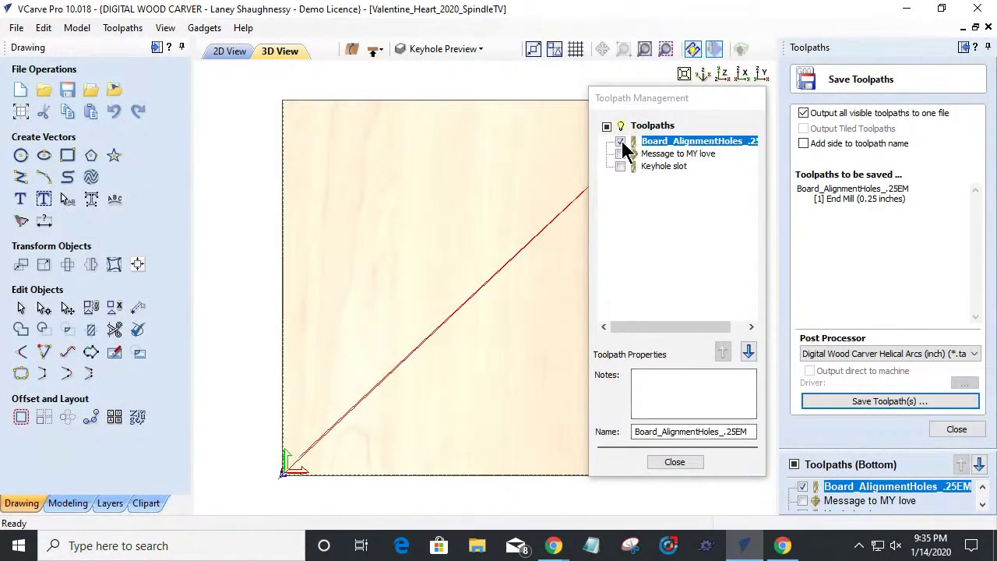
Step: Make Message to MY love the only visible toolpath and save it as 02_Side1_VCarve_60DegVBit
{"action": "left_click", "coordinate": [620, 141]}
{"action": "left_click", "coordinate": [620, 153]}
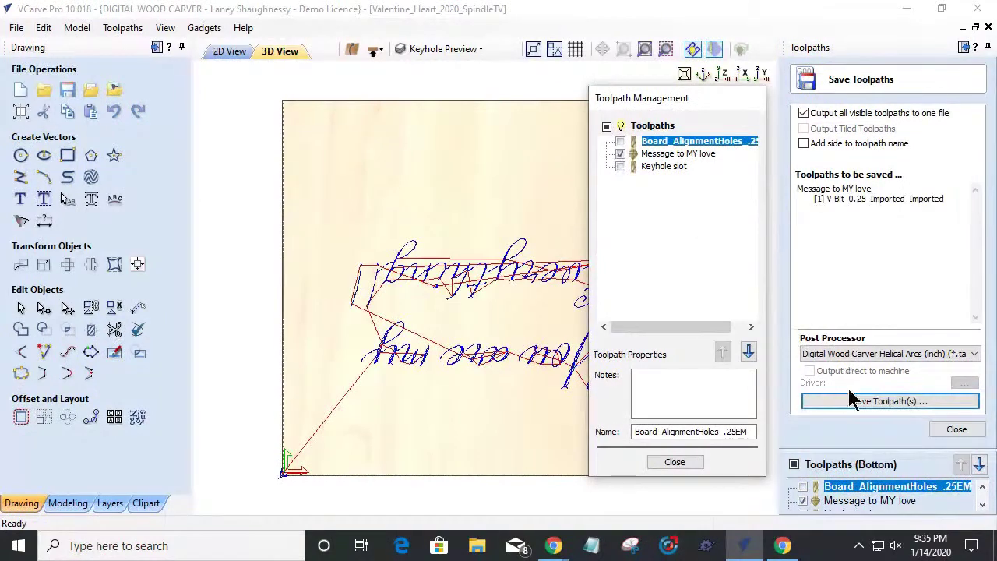
{"action": "left_click", "coordinate": [860, 402]}
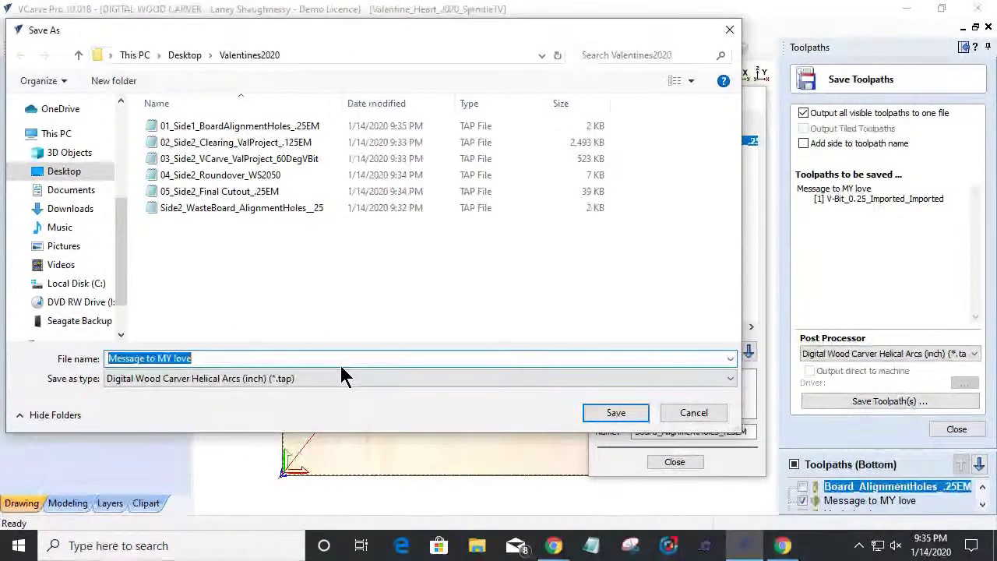
{"action": "key", "text": "BackSpace"}
{"action": "type", "text": "02"}
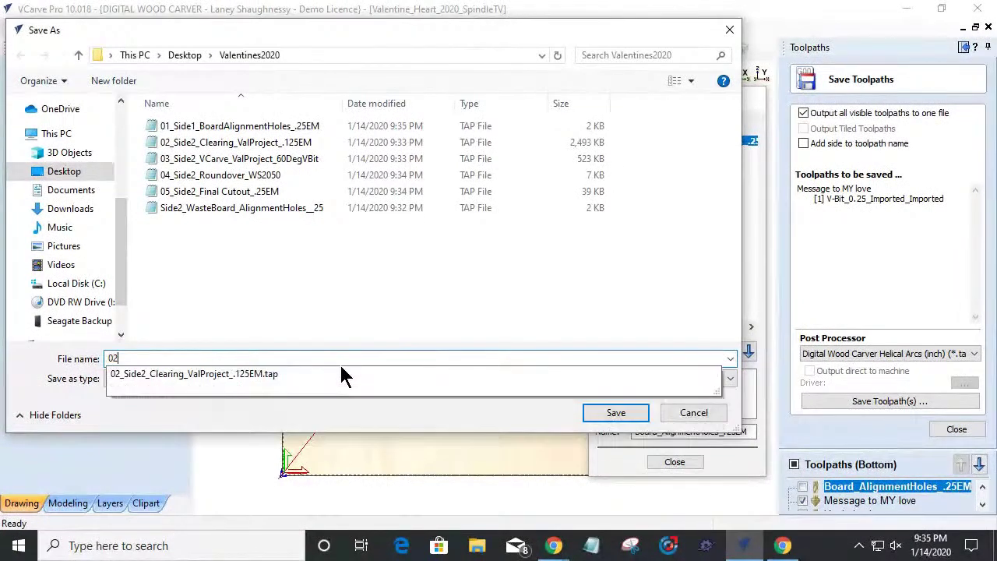
{"action": "type", "text": "_Side1_VCarve_60DegVBit"}
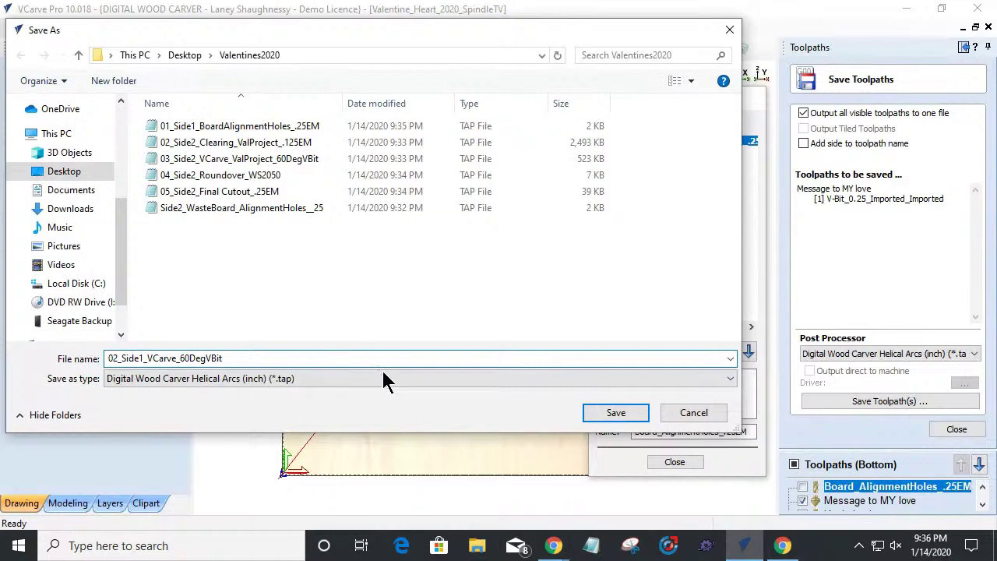
{"action": "left_click", "coordinate": [612, 418]}
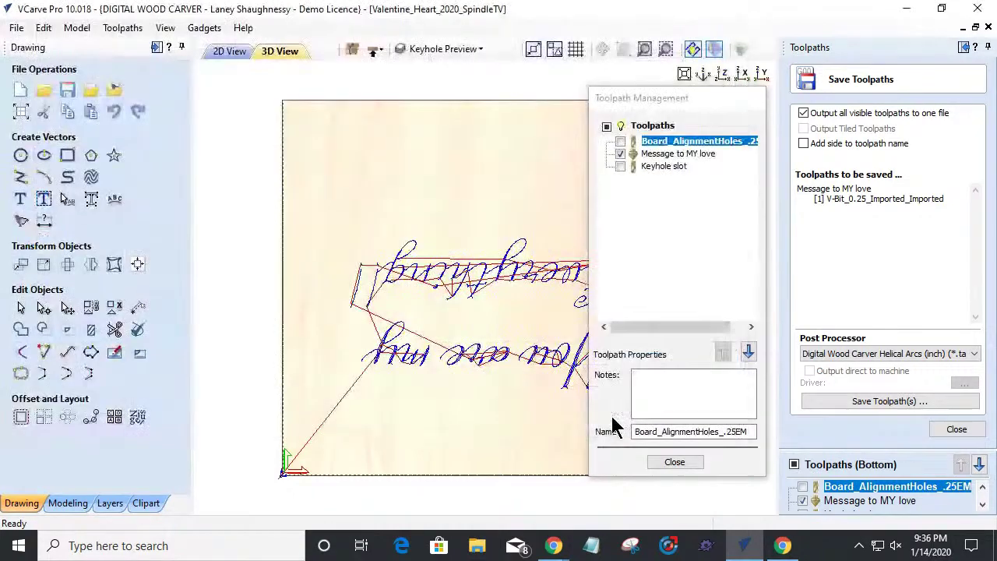
Step: Make Keyhole slot the only visible toolpath and save it as 03_Side1_KeyholeSlot_.375KeyHoleBit
{"action": "left_click", "coordinate": [620, 154]}
{"action": "left_click", "coordinate": [621, 166]}
{"action": "left_click", "coordinate": [818, 402]}
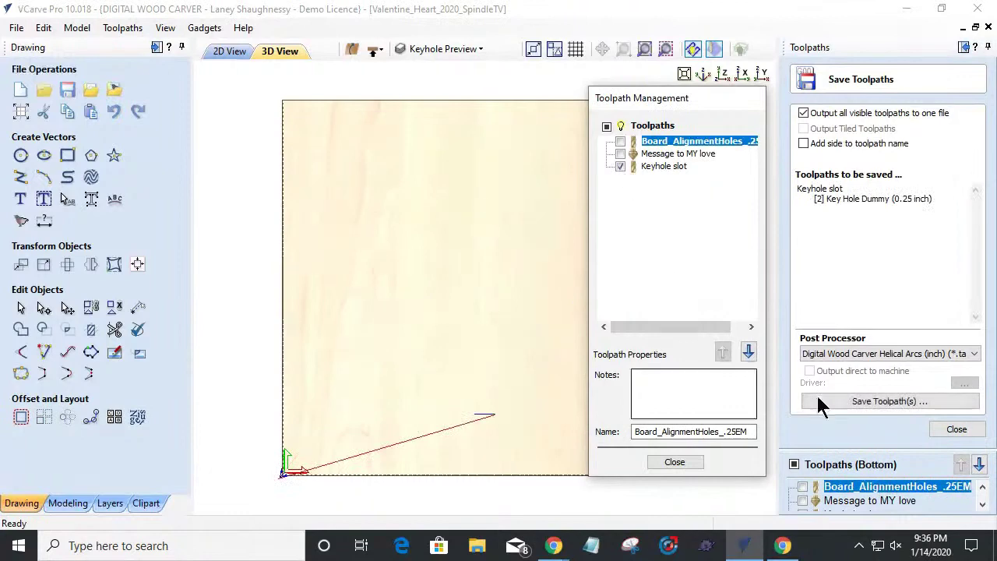
{"action": "left_click", "coordinate": [881, 401]}
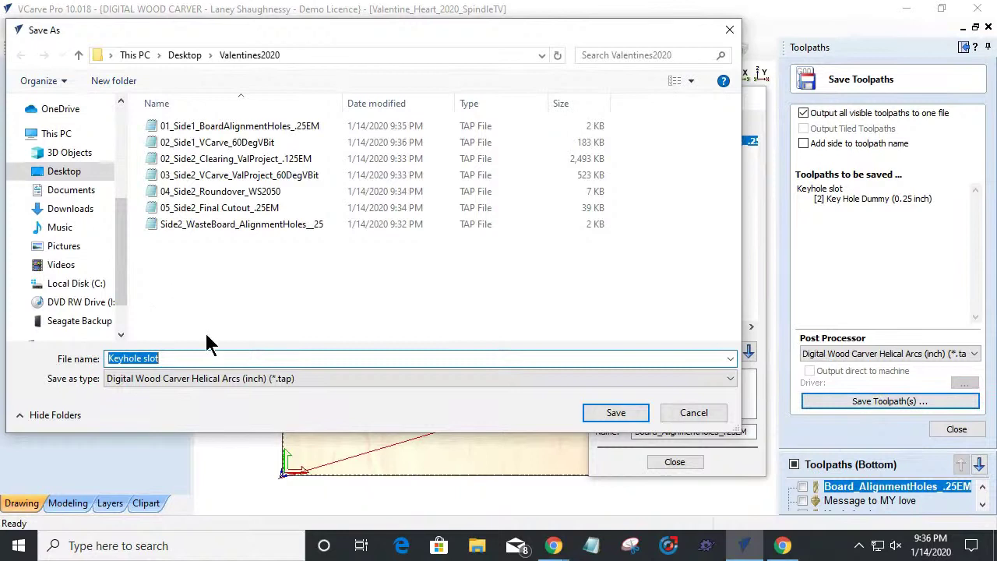
{"action": "left_click", "coordinate": [213, 359]}
{"action": "key", "text": "ctrl+a"}
{"action": "type", "text": "03"}
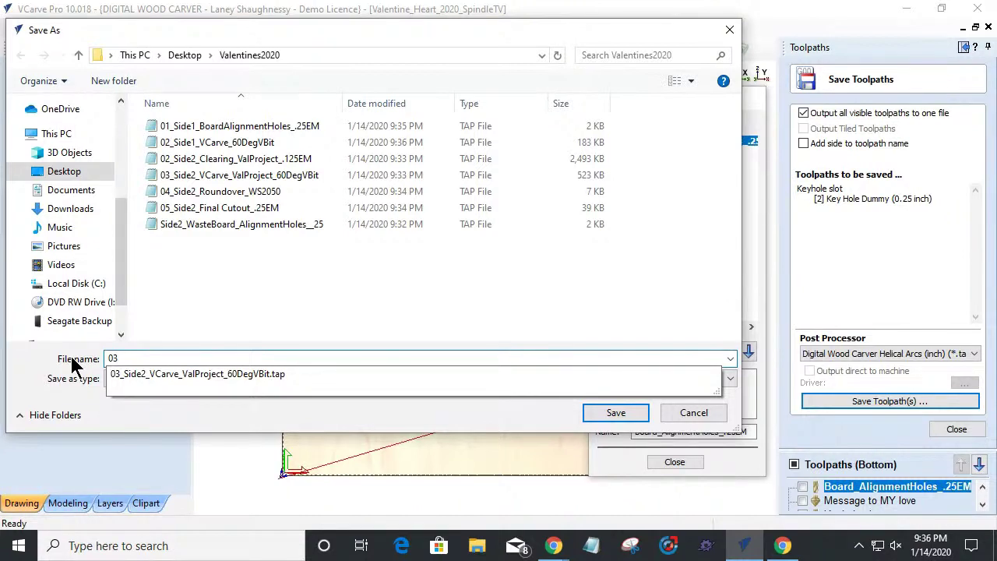
{"action": "type", "text": "_Side1_Keyhole"}
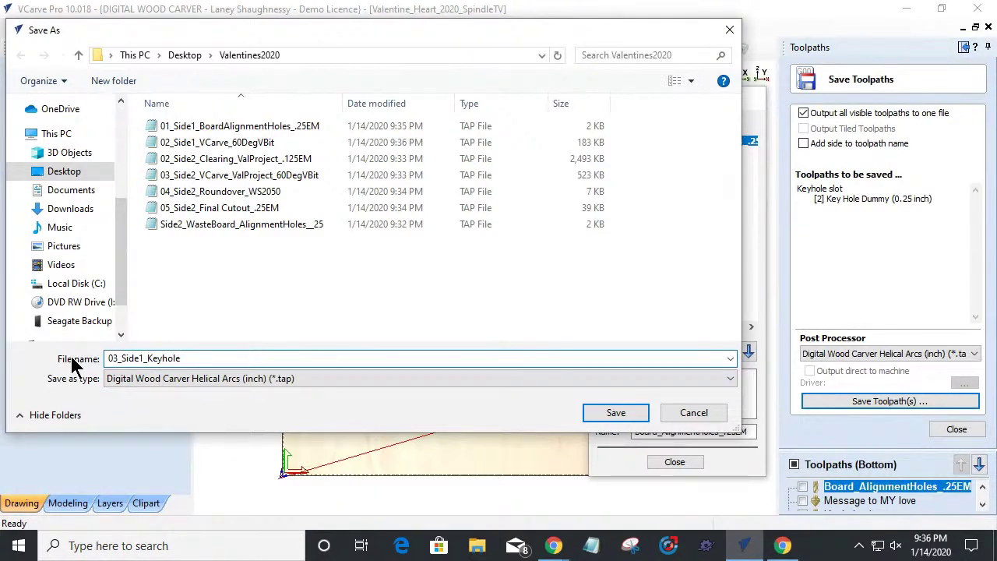
{"action": "type", "text": "Slot_.375KeyHoleBit"}
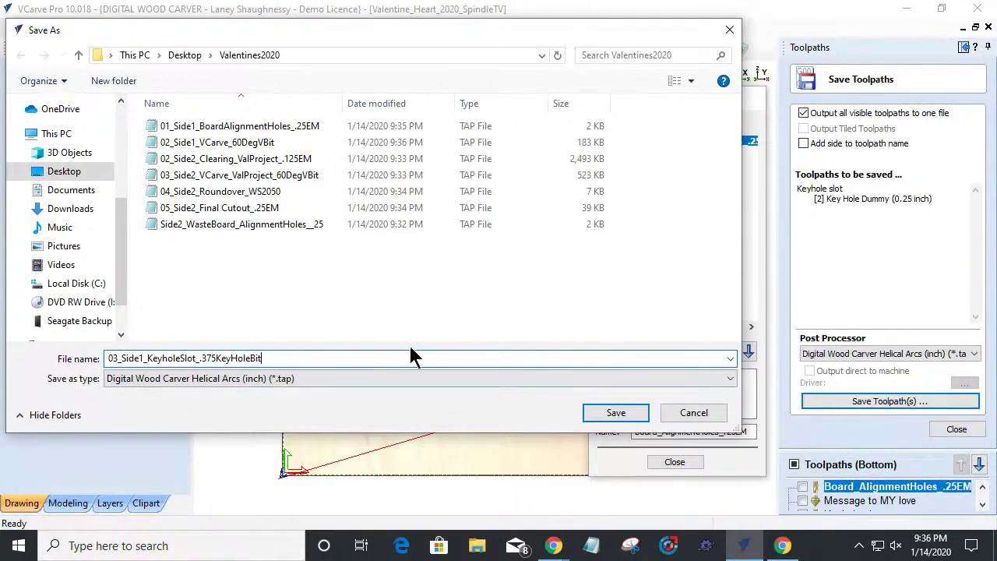
{"action": "left_click", "coordinate": [597, 419]}
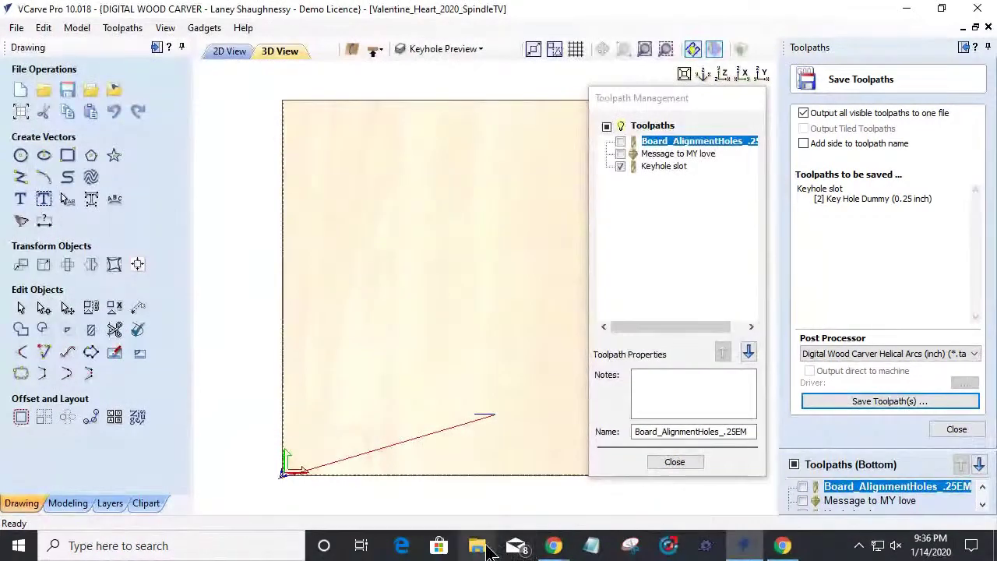
Step: Reopen the toolpath save dialog and rename the existing Side2_WasteBoard_AlignmentHoles__25 file to 01_Side2_WasteBoard_AlignmentHoles__25
{"action": "left_click", "coordinate": [851, 401]}
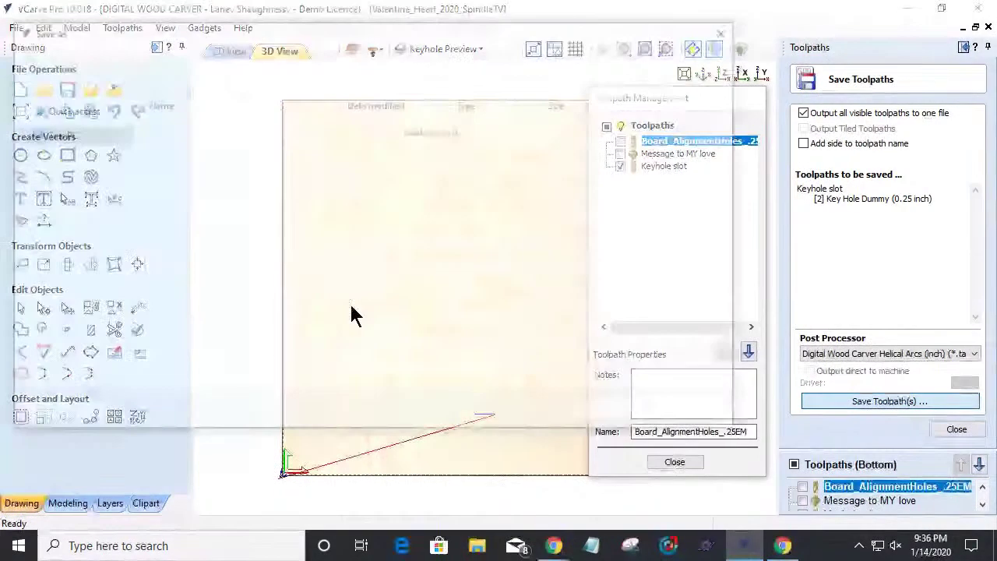
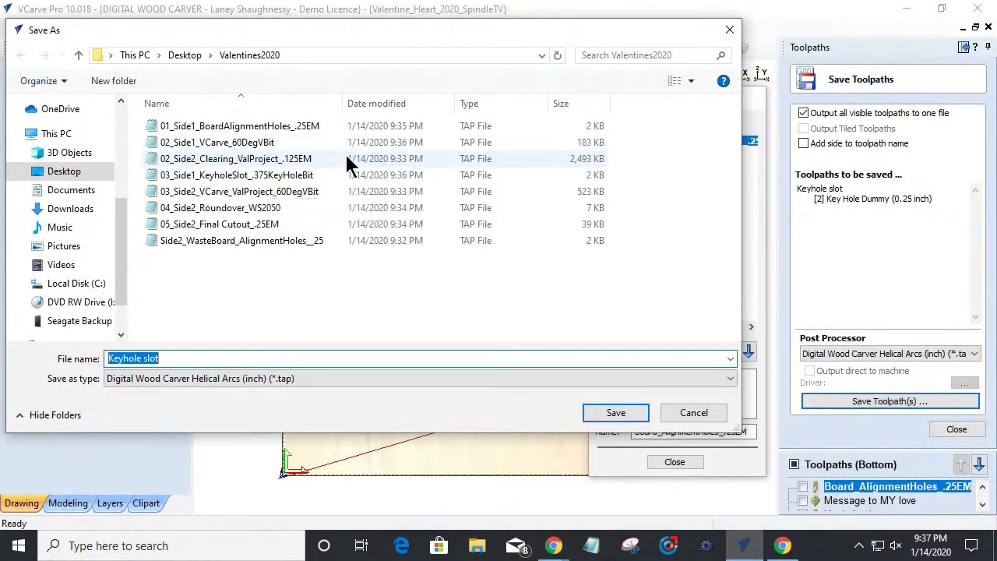
{"action": "left_click", "coordinate": [209, 248]}
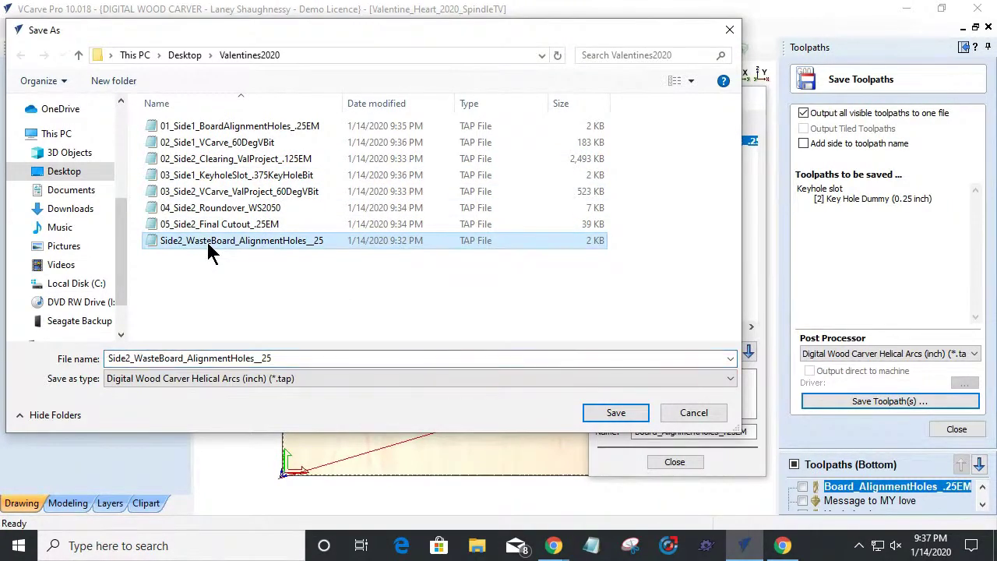
{"action": "right_click", "coordinate": [208, 248]}
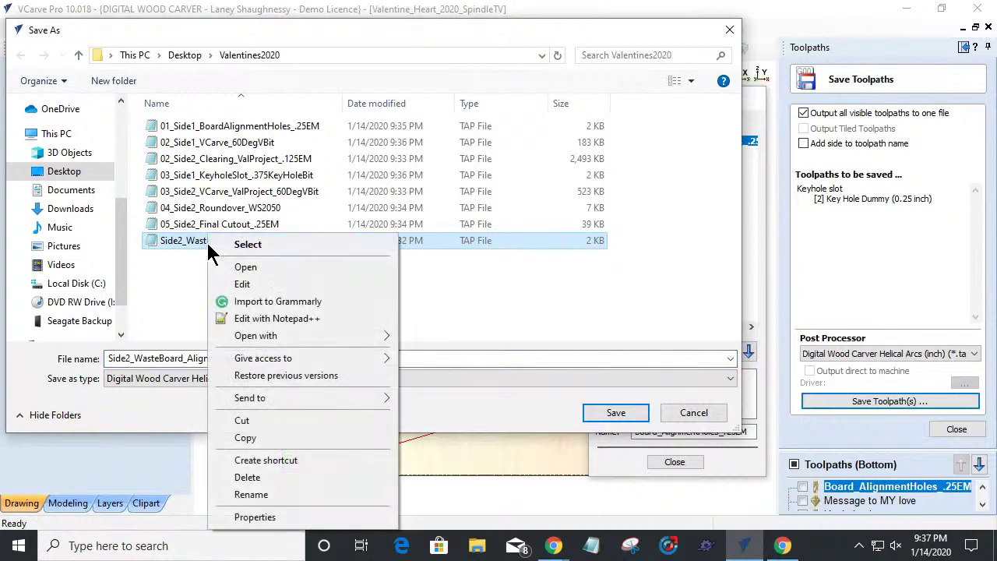
{"action": "left_click", "coordinate": [247, 494]}
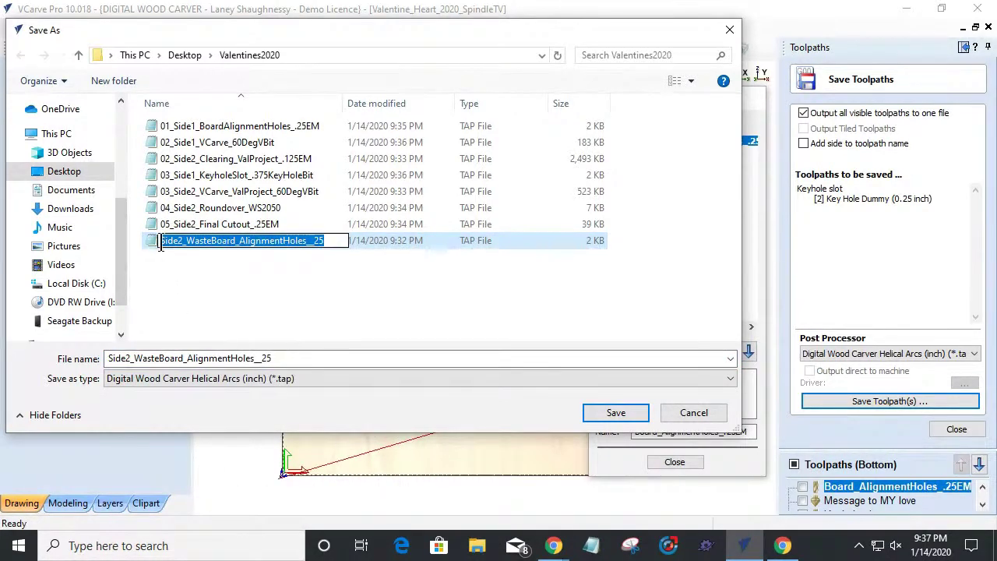
{"action": "key", "text": "Home"}
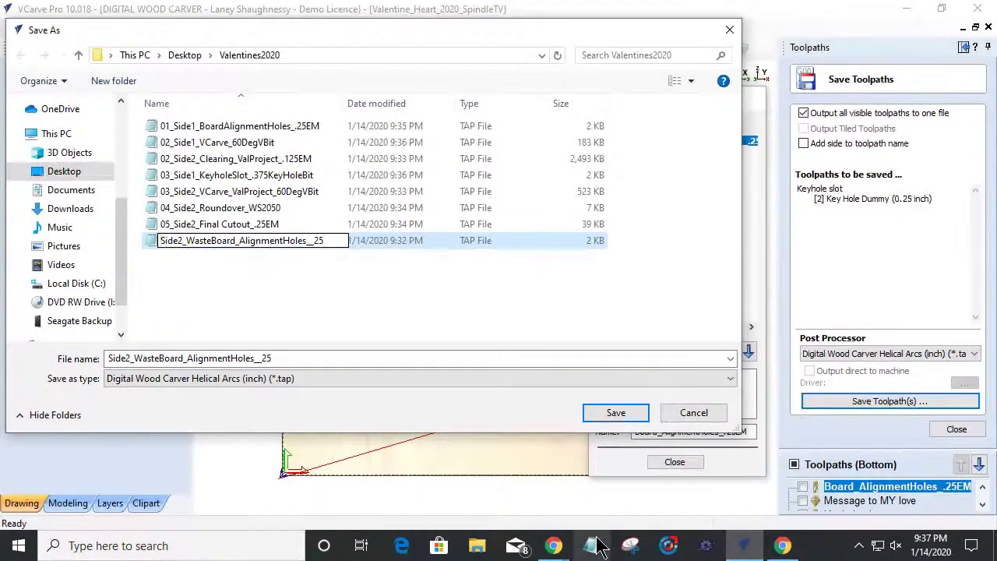
{"action": "type", "text": "01"}
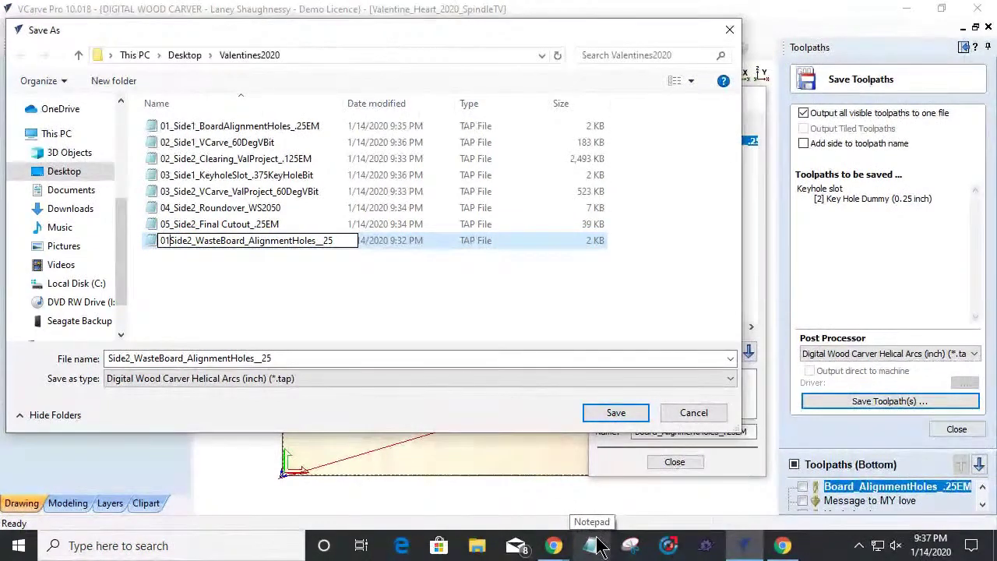
{"action": "type", "text": "_"}
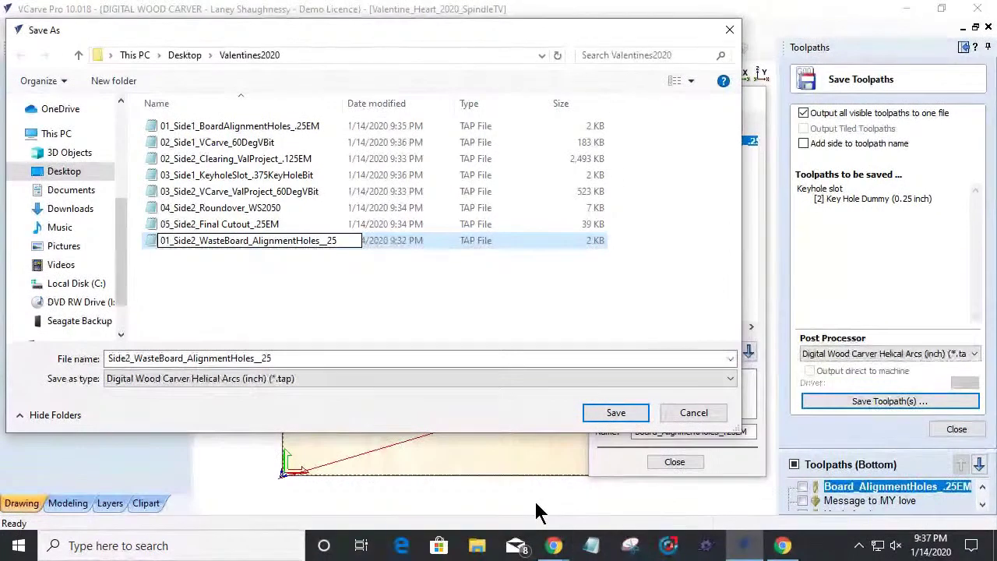
{"action": "left_click", "coordinate": [488, 477]}
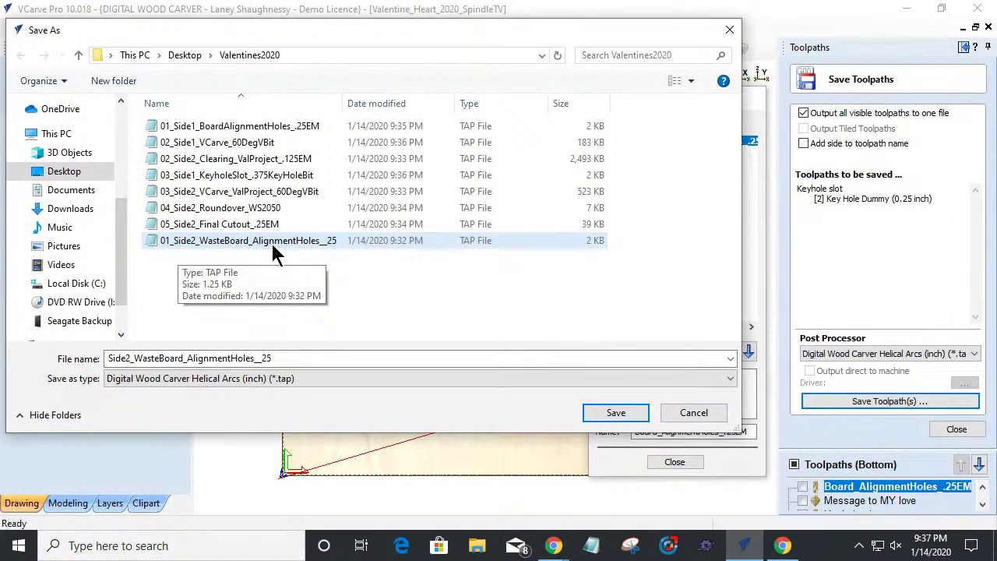
Step: Check the numbering of the Side 2 files in the Valentines2020 folder, then leave the save and toolpath management dialogs without saving
{"action": "left_click", "coordinate": [166, 247]}
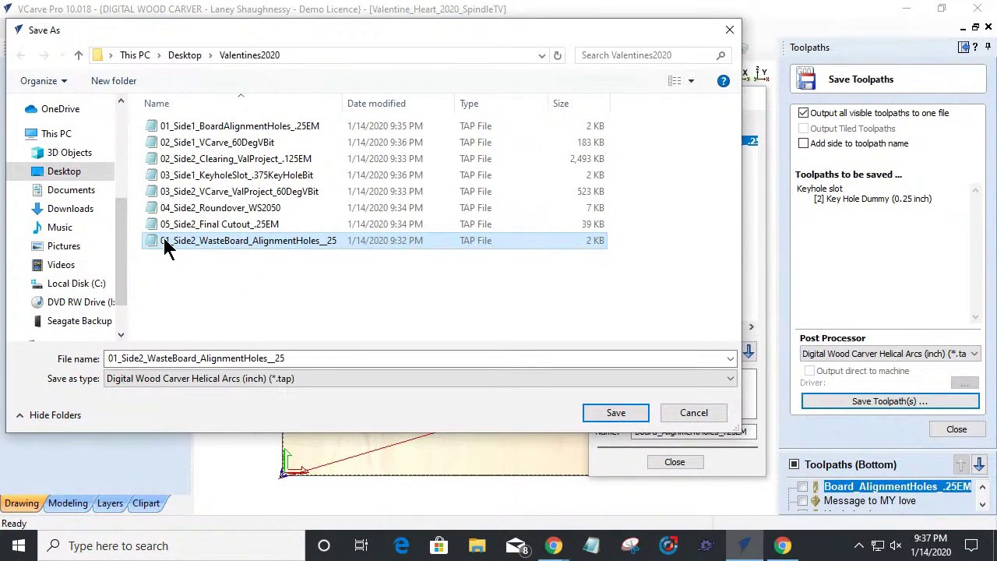
{"action": "left_click", "coordinate": [182, 162]}
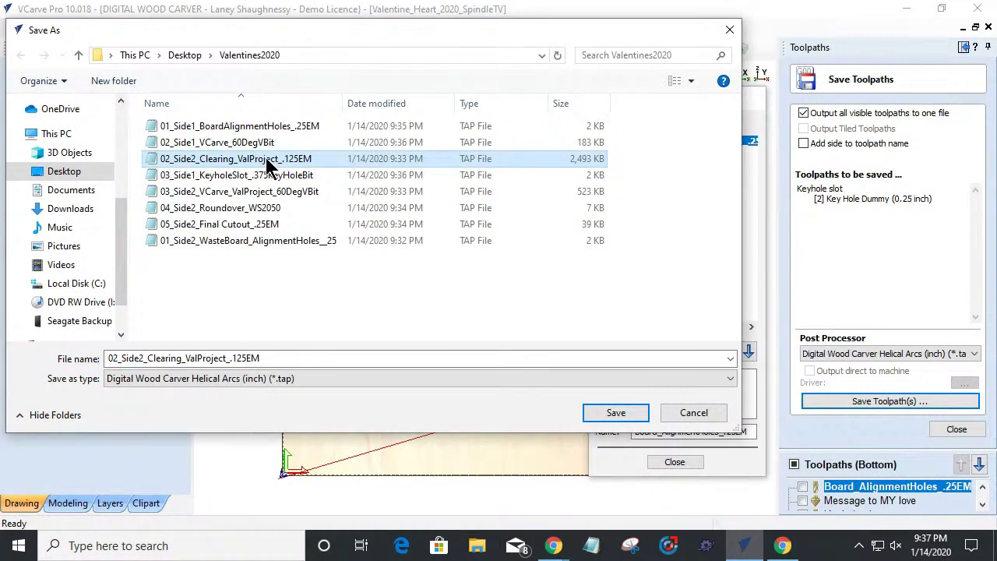
{"action": "left_click", "coordinate": [218, 195]}
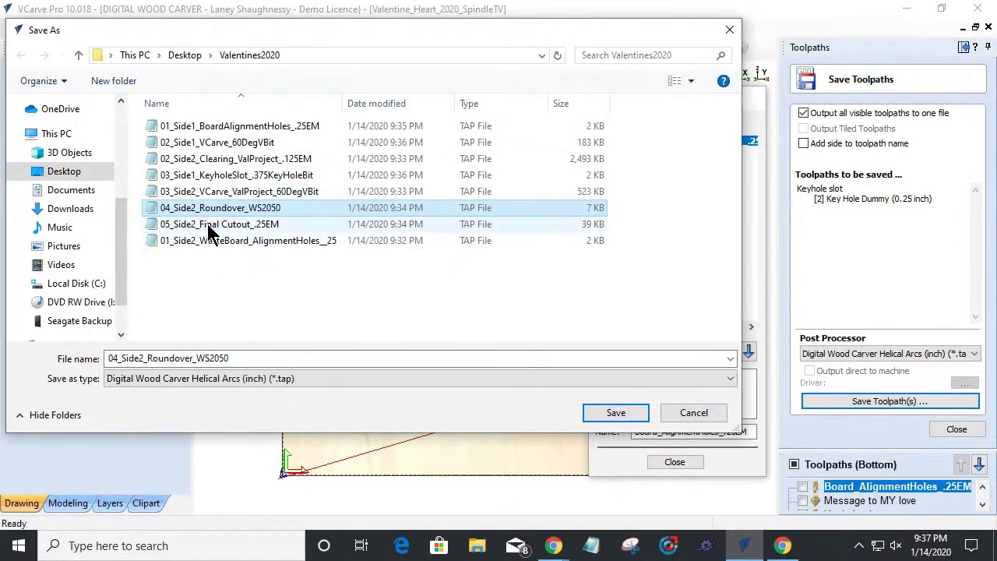
{"action": "left_click", "coordinate": [211, 226]}
{"action": "left_click", "coordinate": [677, 413]}
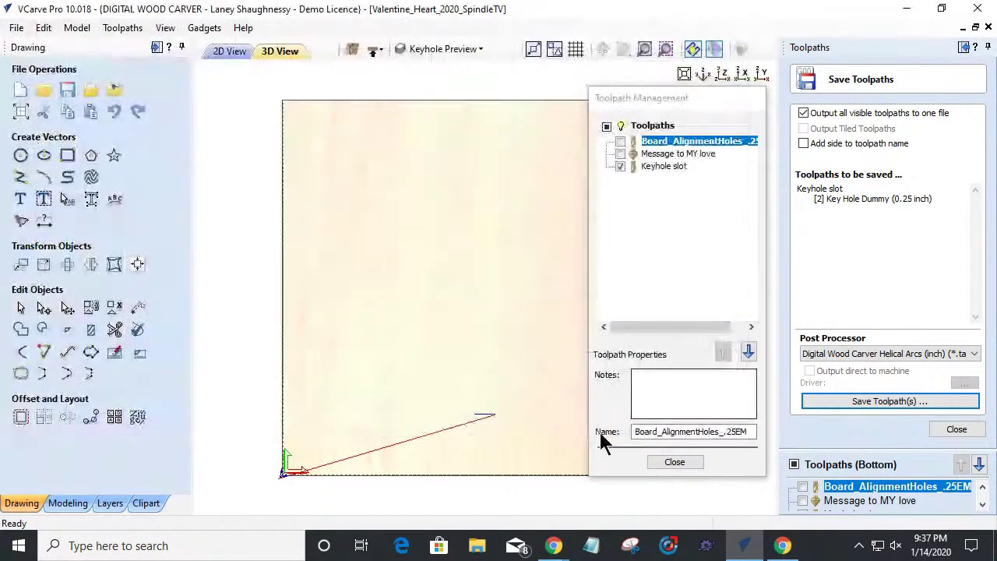
{"action": "left_click", "coordinate": [675, 462]}
Step: Leave toolpath saving and preview all bottom-side toolpaths on the board in 3D
{"action": "left_click_drag", "start_coordinate": [483, 296], "coordinate": [481, 280]}
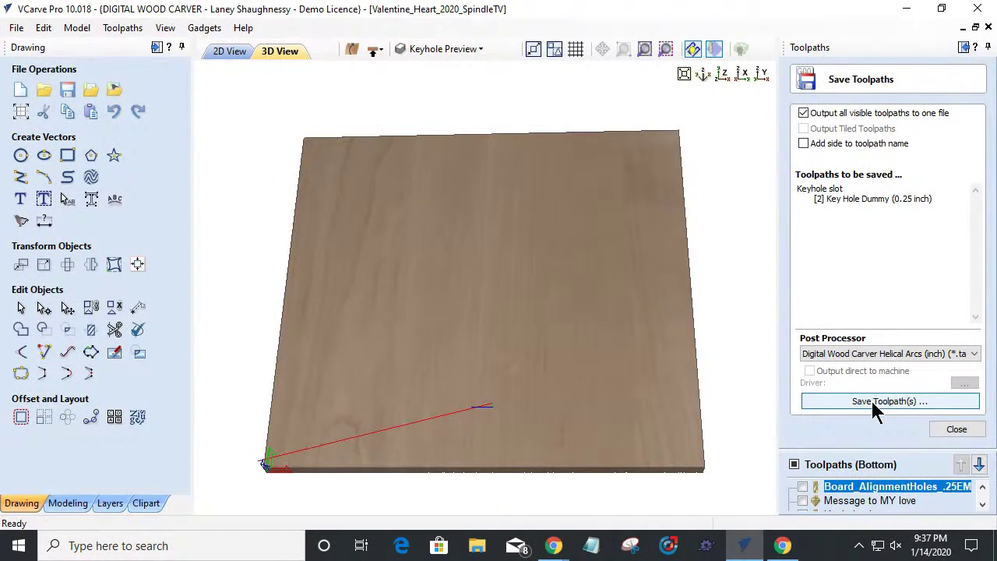
{"action": "left_click", "coordinate": [957, 430]}
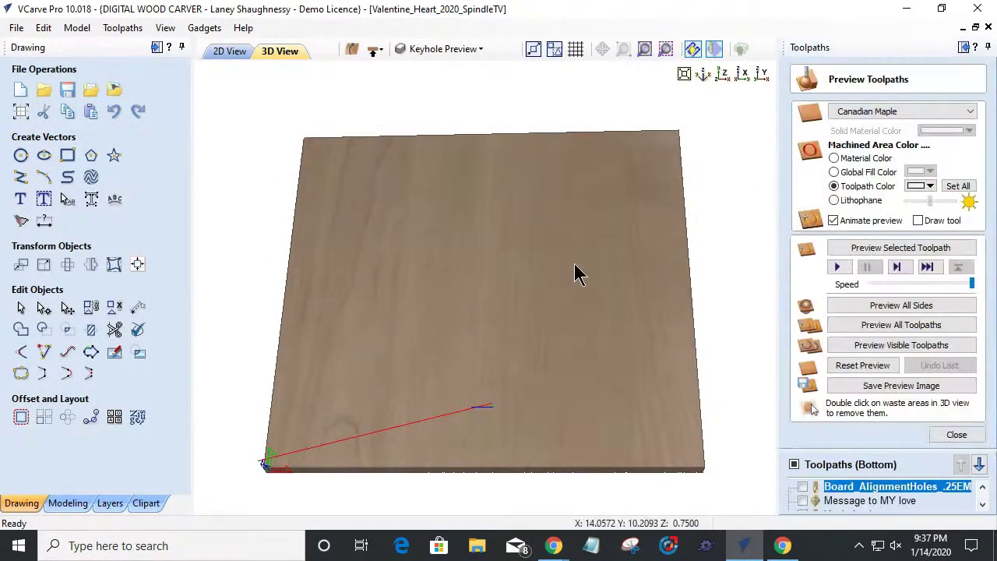
{"action": "left_click", "coordinate": [897, 327]}
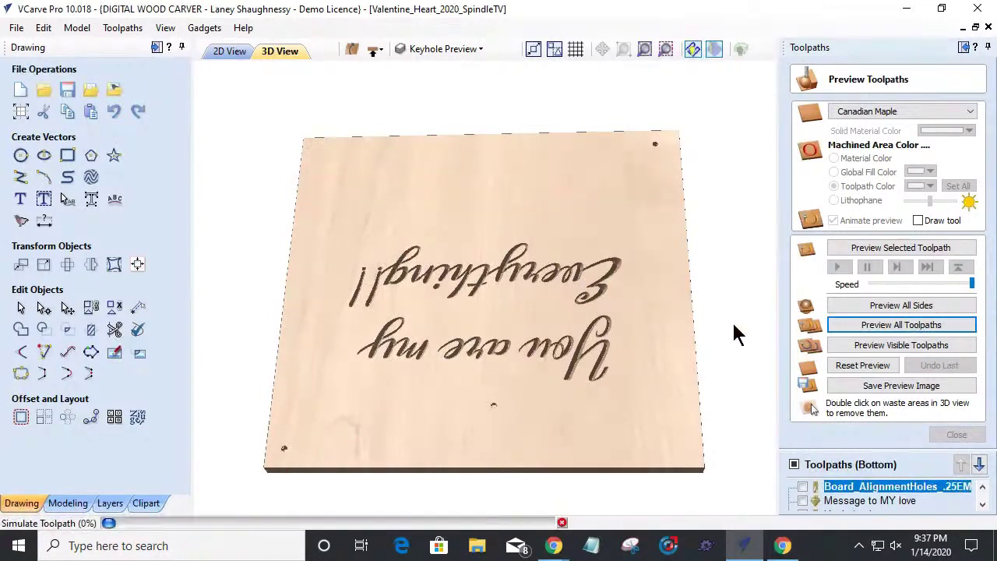
{"action": "left_click_drag", "start_coordinate": [653, 398], "coordinate": [382, 166]}
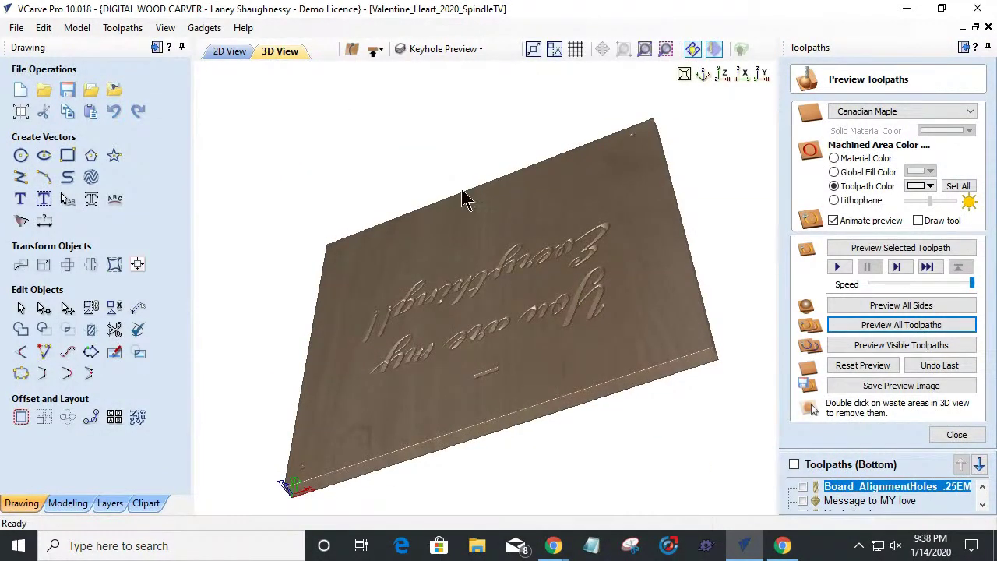
Step: Switch to the top side, inspect the carved back of the board, and view the top face straight from above
{"action": "left_click", "coordinate": [373, 53]}
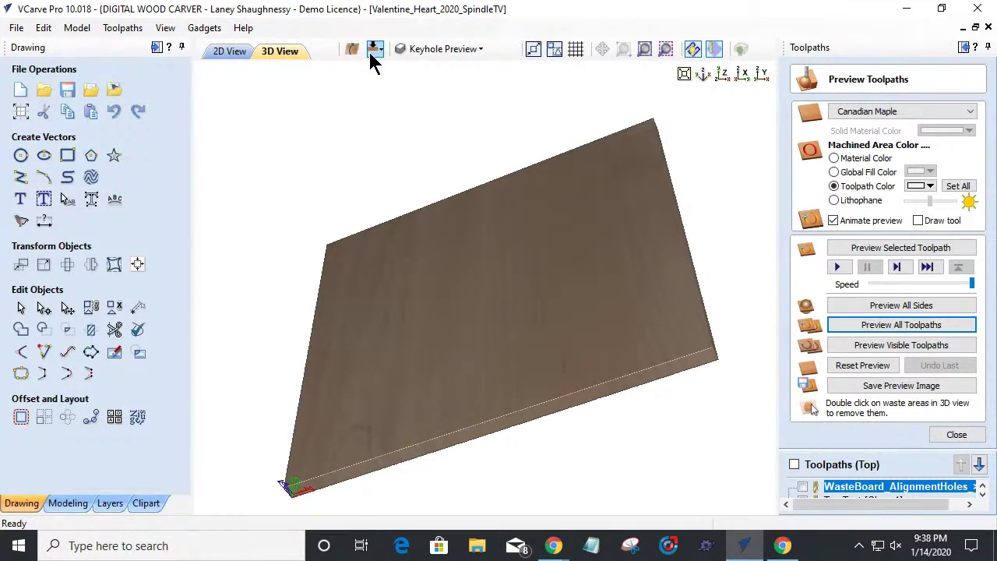
{"action": "left_click_drag", "start_coordinate": [615, 299], "coordinate": [450, 347]}
{"action": "left_click_drag", "start_coordinate": [550, 427], "coordinate": [579, 323]}
{"action": "left_click_drag", "start_coordinate": [477, 419], "coordinate": [441, 345]}
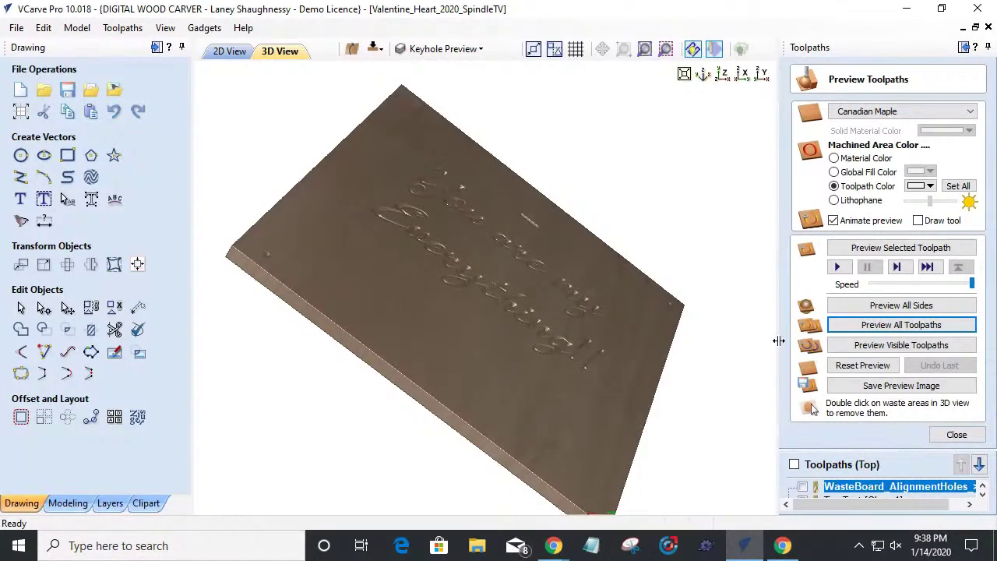
{"action": "left_click", "coordinate": [723, 75]}
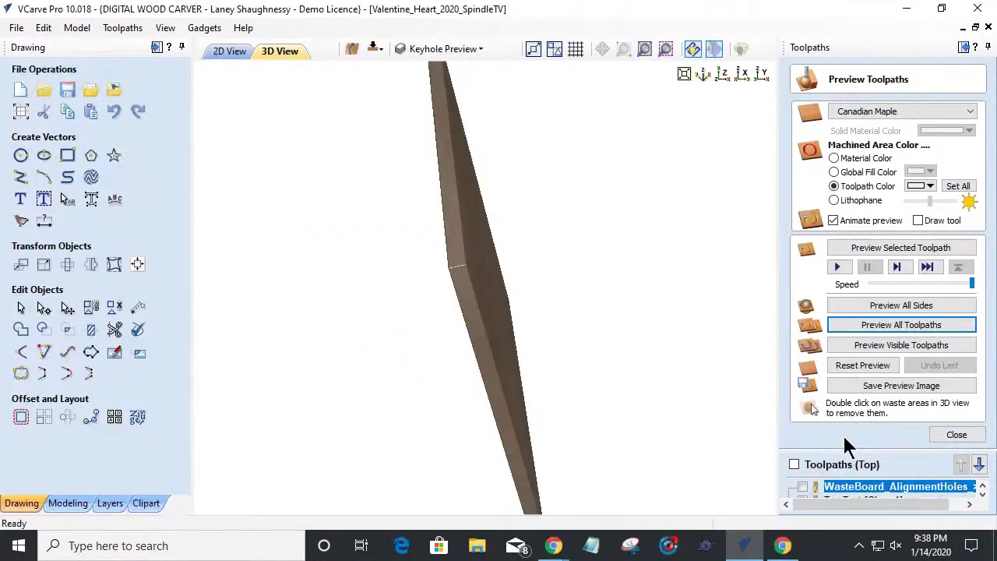
{"action": "left_click", "coordinate": [949, 438]}
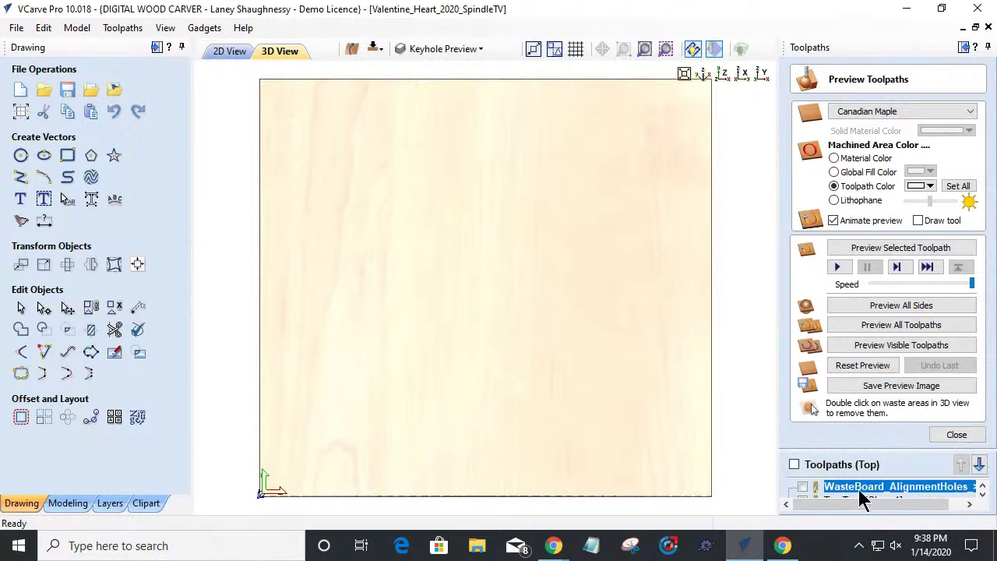
Step: Show only the Top Text, Bottom and EstDate [Clear 1] toolpaths and preview the visible clearing cuts
{"action": "double_click", "coordinate": [854, 464]}
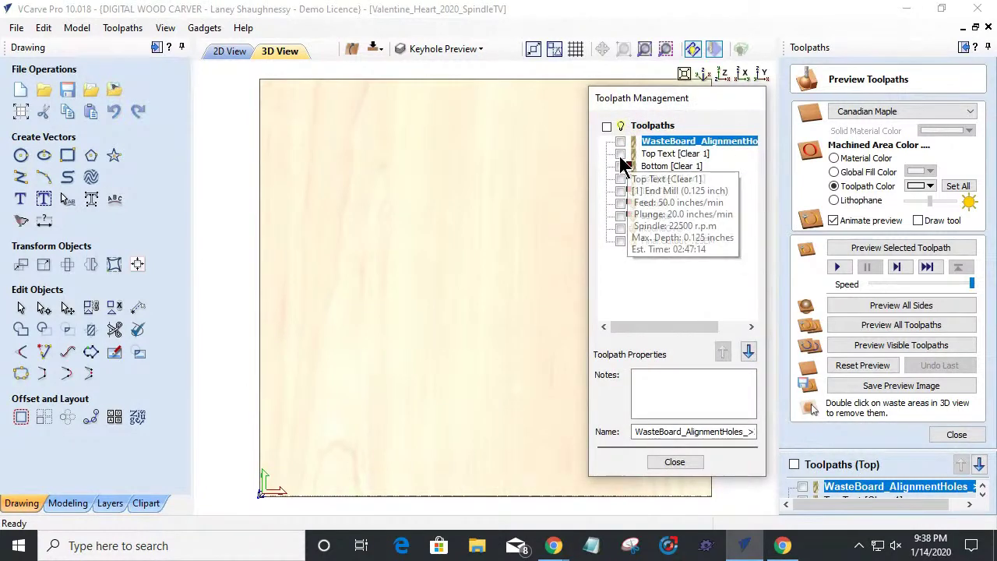
{"action": "left_click", "coordinate": [620, 154]}
{"action": "left_click", "coordinate": [620, 166]}
{"action": "left_click", "coordinate": [621, 191]}
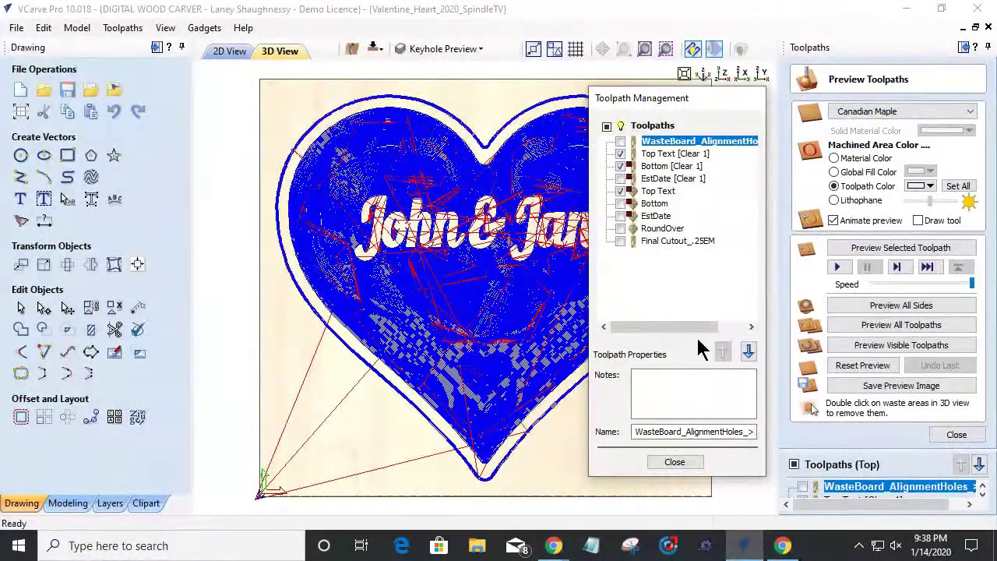
{"action": "left_click", "coordinate": [621, 178]}
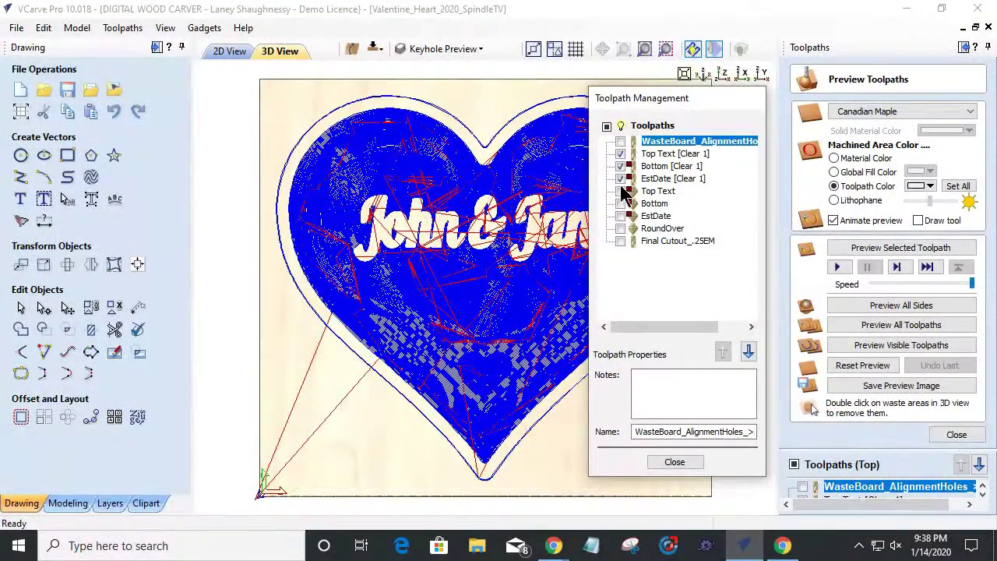
{"action": "left_click_drag", "start_coordinate": [644, 100], "coordinate": [978, 84]}
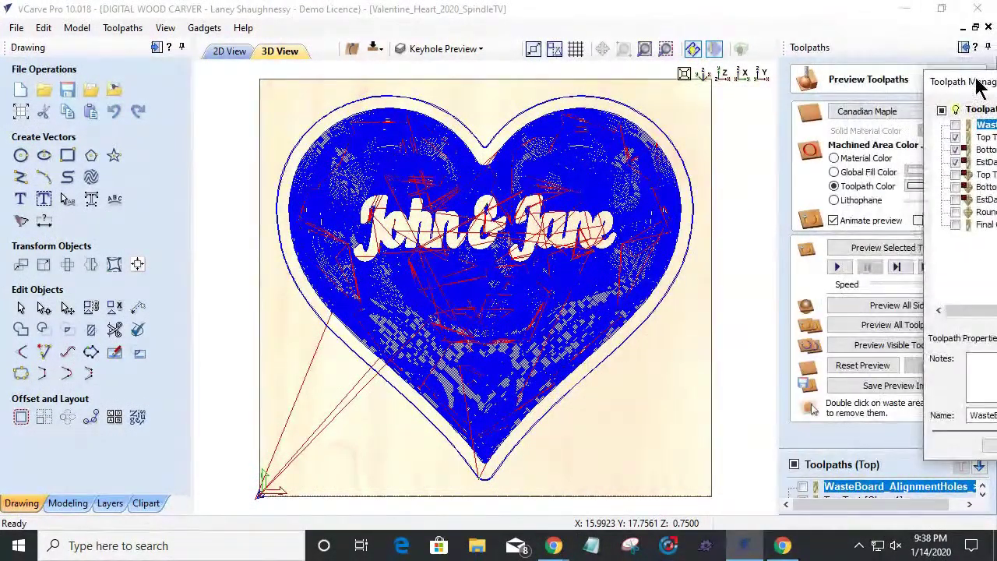
{"action": "left_click", "coordinate": [860, 345]}
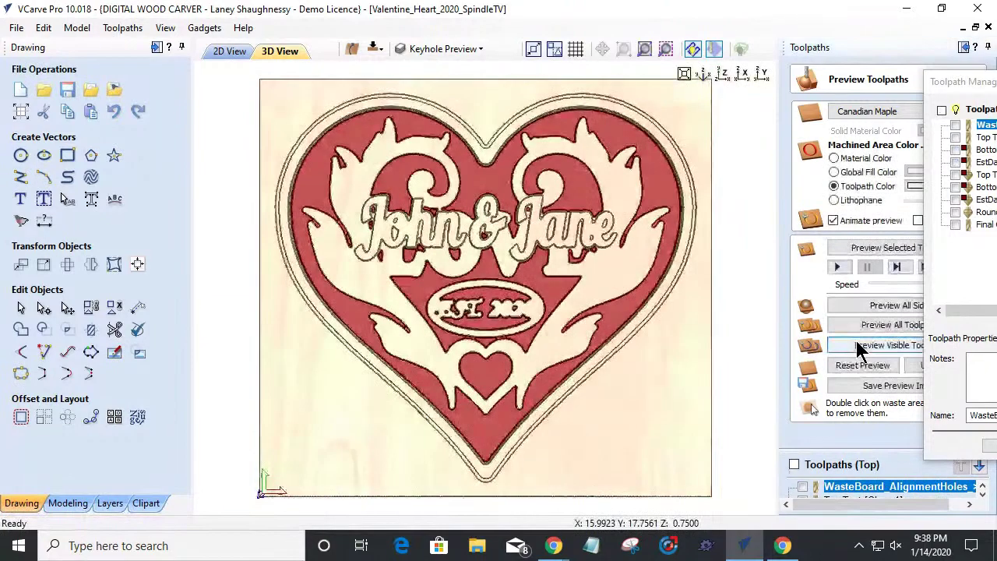
{"action": "left_click", "coordinate": [861, 346]}
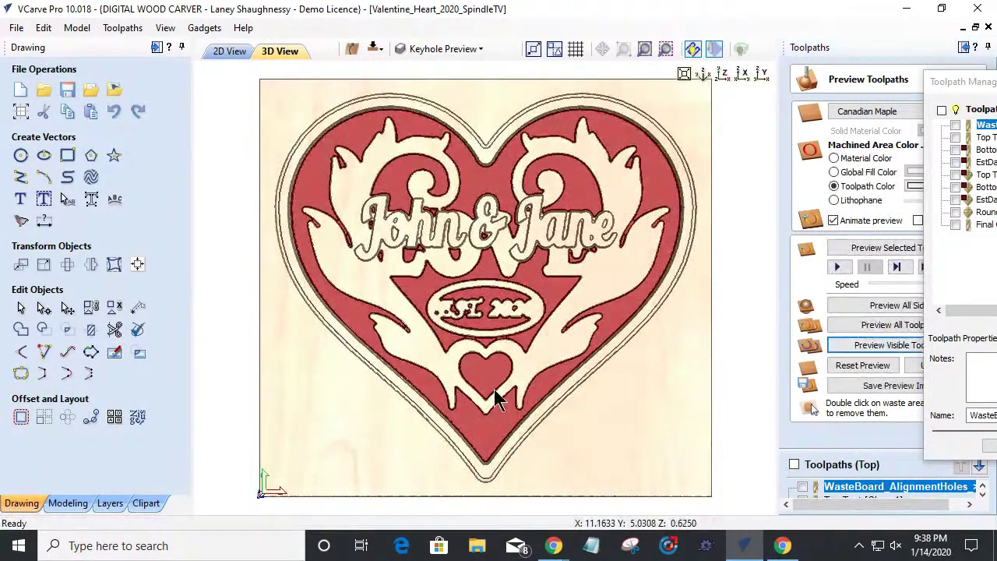
Step: Inspect the cleared areas up close and set the preview's machined area color to Material Color
{"action": "left_click_drag", "start_coordinate": [515, 338], "coordinate": [493, 346]}
{"action": "scroll", "coordinate": [493, 343], "scroll_direction": "up", "scroll_amount": 4}
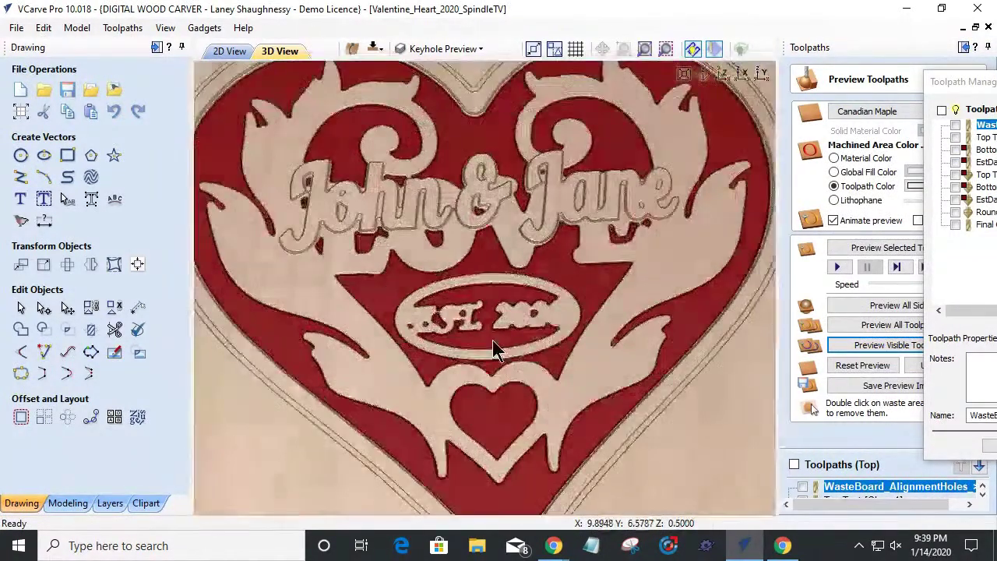
{"action": "left_click", "coordinate": [834, 159]}
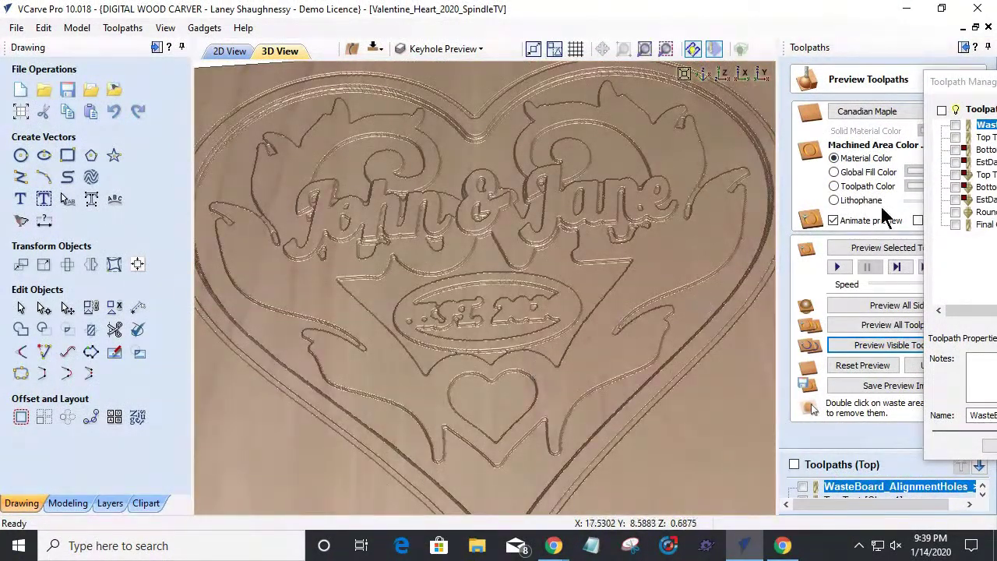
Step: Show the Top Text, Bottom and EstDate V-carve toolpaths and preview them on the cleared board
{"action": "left_click", "coordinate": [957, 175]}
{"action": "left_click", "coordinate": [956, 187]}
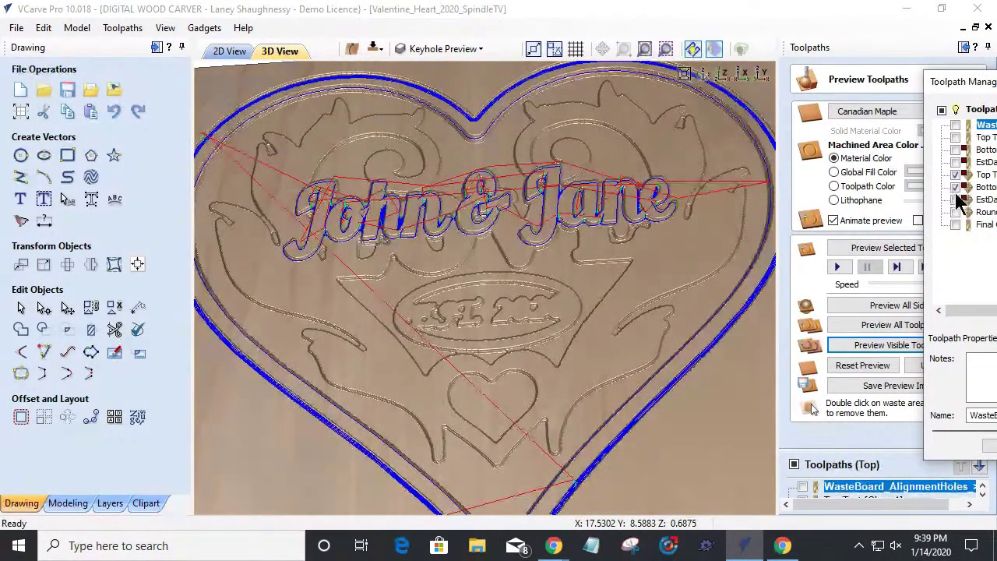
{"action": "left_click", "coordinate": [957, 199]}
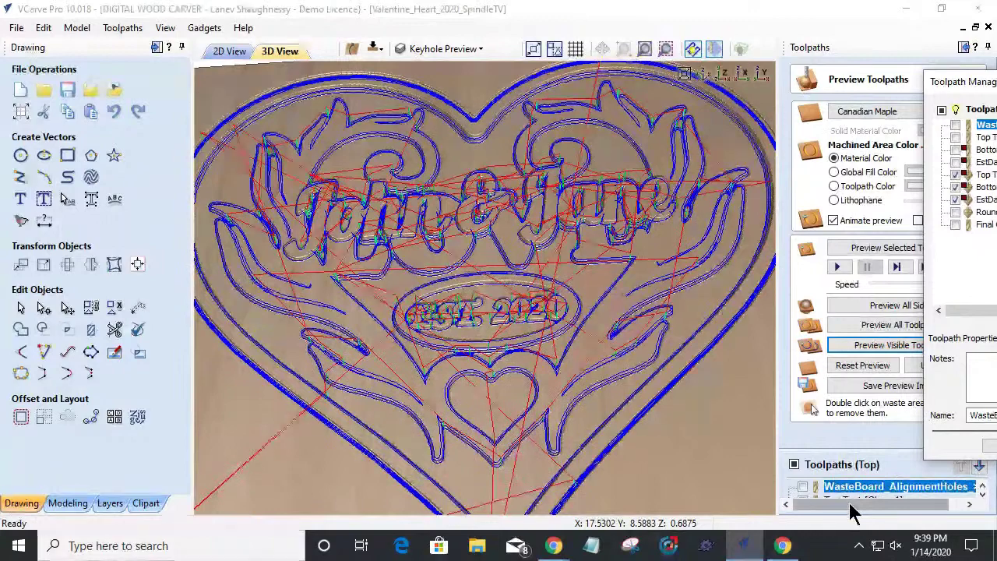
{"action": "left_click", "coordinate": [874, 349]}
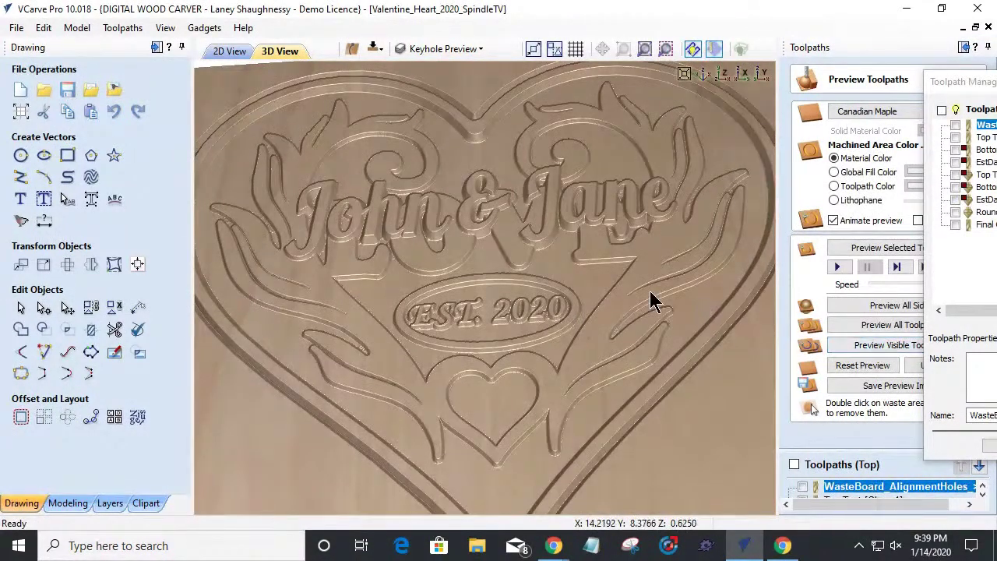
Step: Show only the RoundOver toolpath and preview it around the heart's outer edge
{"action": "scroll", "coordinate": [650, 292], "scroll_direction": "down", "scroll_amount": 4}
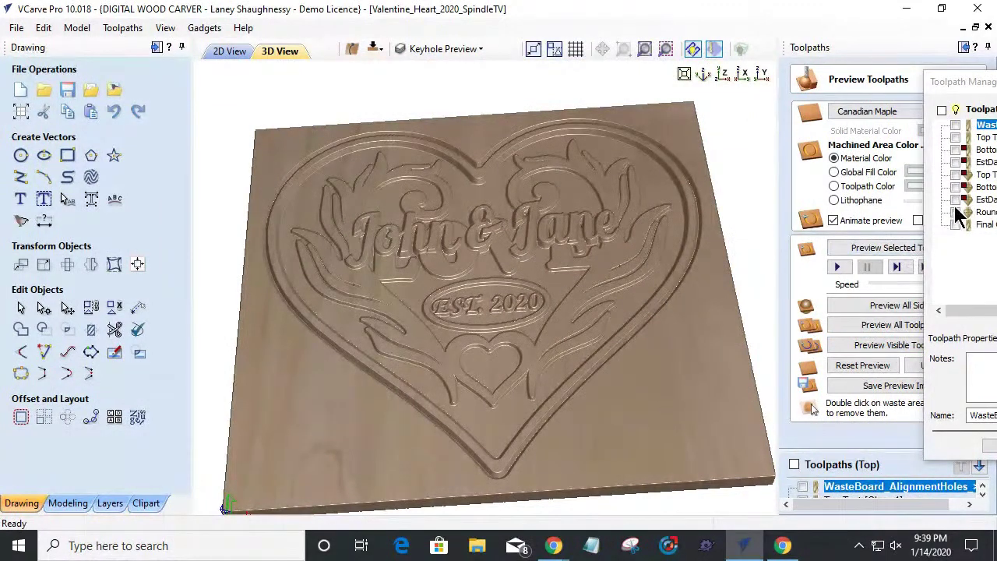
{"action": "left_click", "coordinate": [956, 213]}
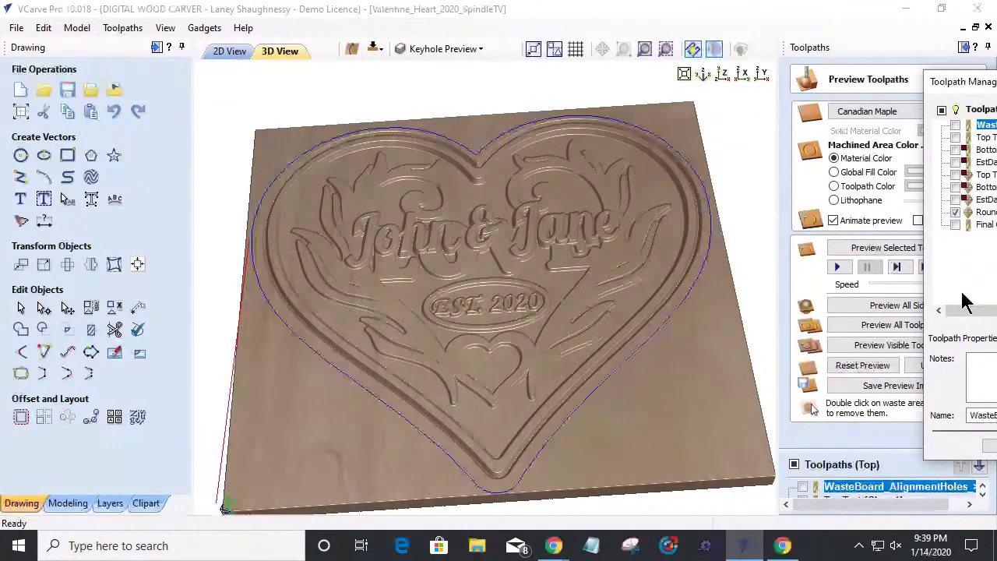
{"action": "left_click", "coordinate": [867, 347]}
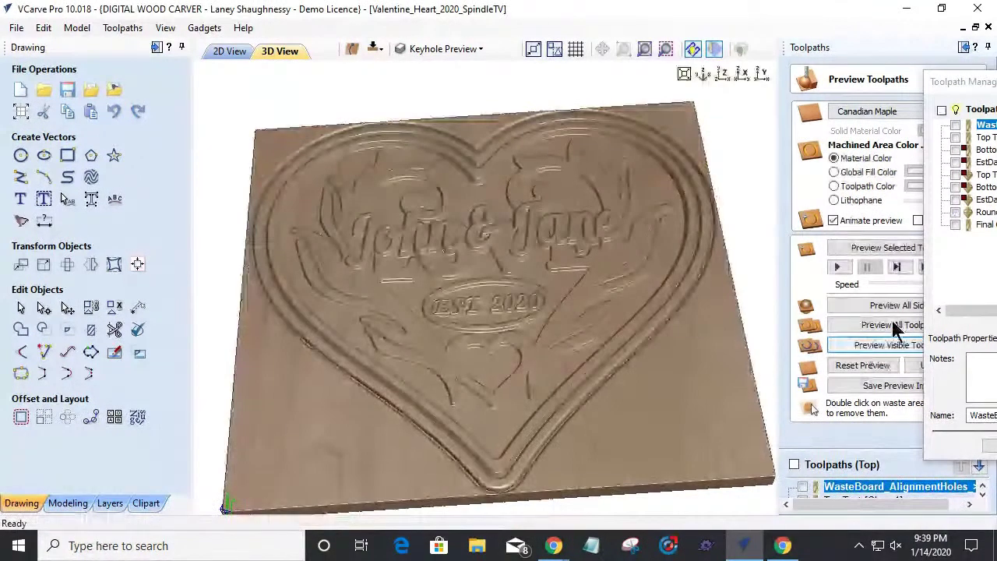
Step: Preview the Final Cutout_.25EM toolpath on its own and remove the waste pieces around the heart
{"action": "left_click", "coordinate": [956, 225]}
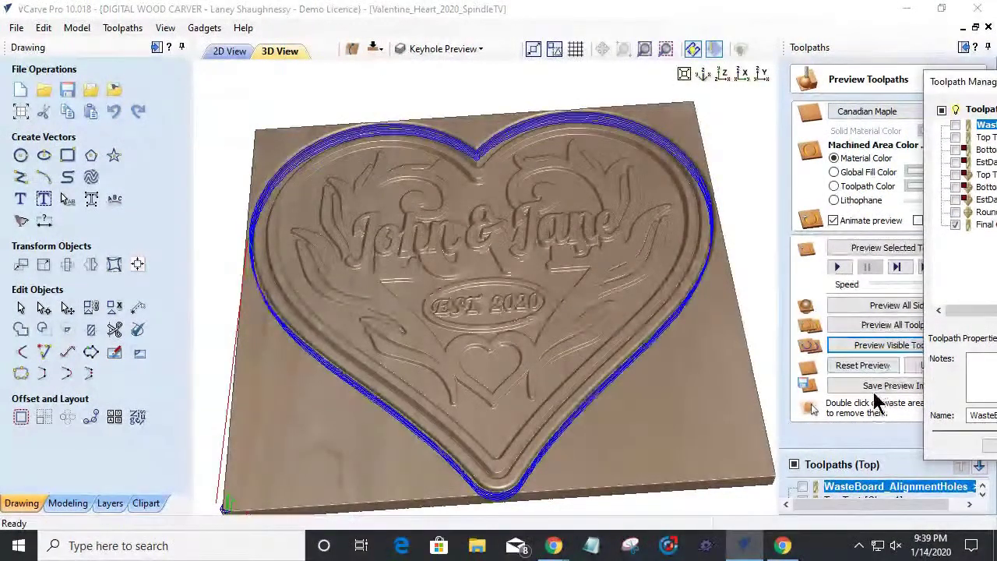
{"action": "left_click", "coordinate": [870, 346]}
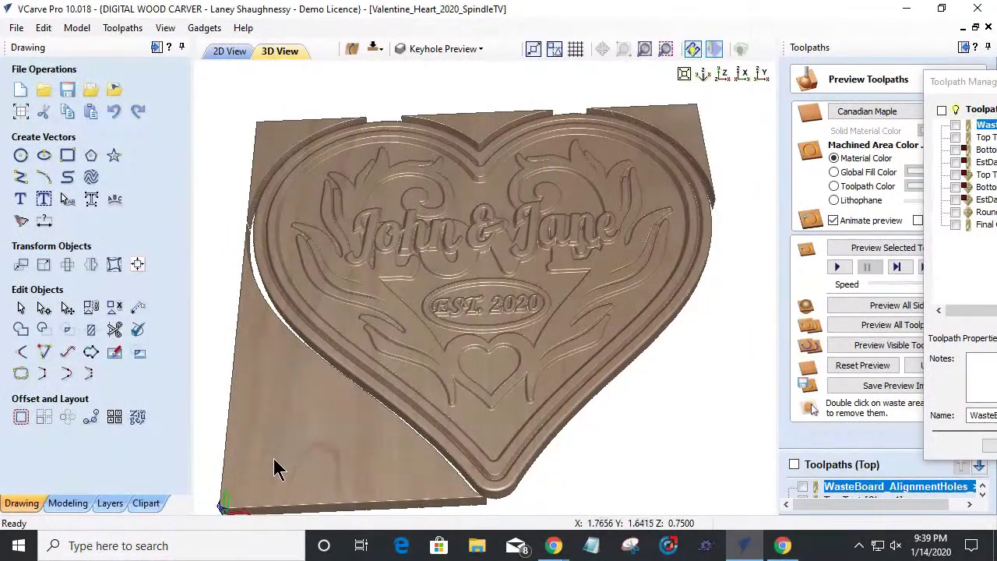
{"action": "double_click", "coordinate": [288, 457]}
{"action": "double_click", "coordinate": [268, 140]}
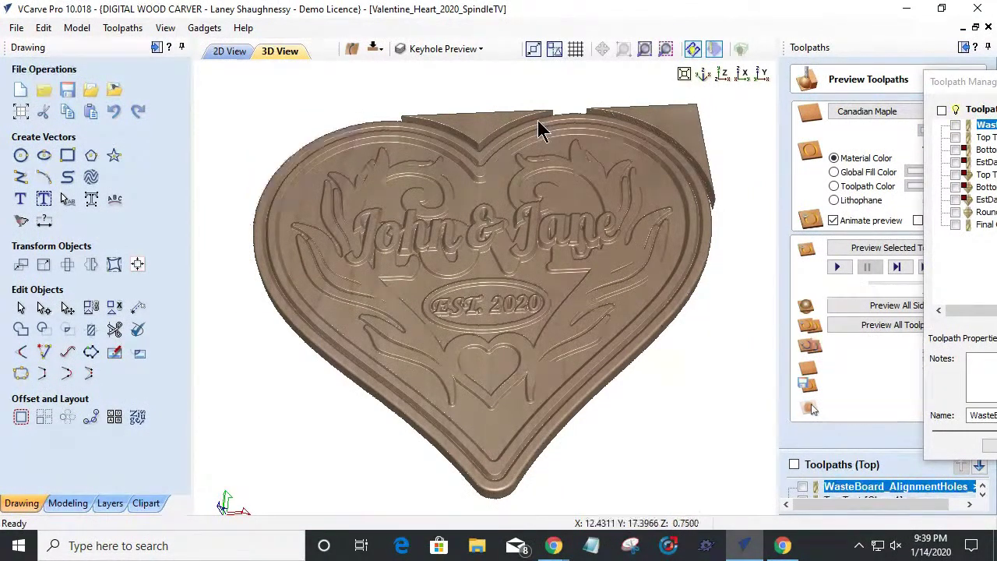
{"action": "double_click", "coordinate": [506, 127]}
{"action": "double_click", "coordinate": [682, 124]}
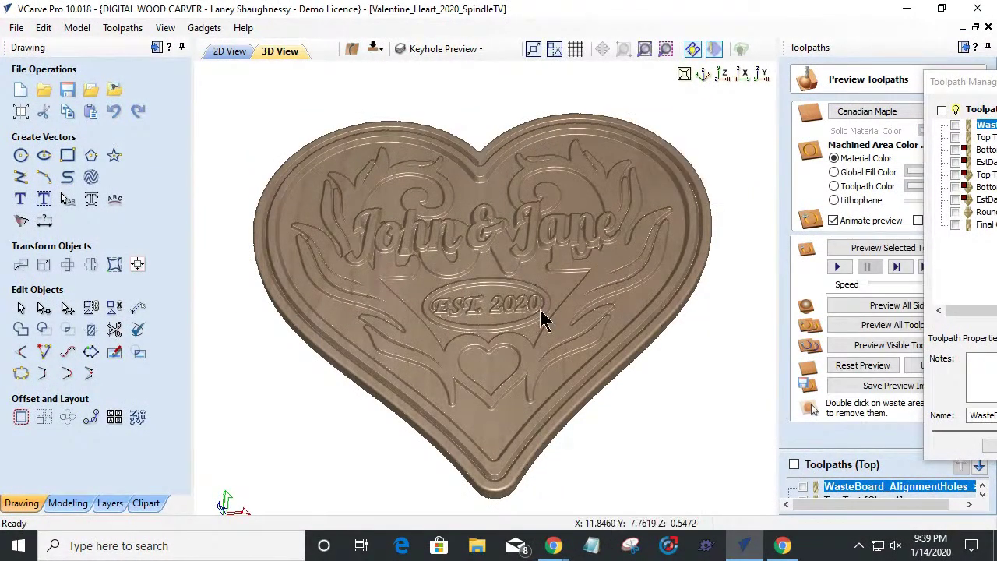
Step: Set the preview's machined area color to Toolpath Color and inspect the cut-out heart from above and at an angle
{"action": "key", "text": "1"}
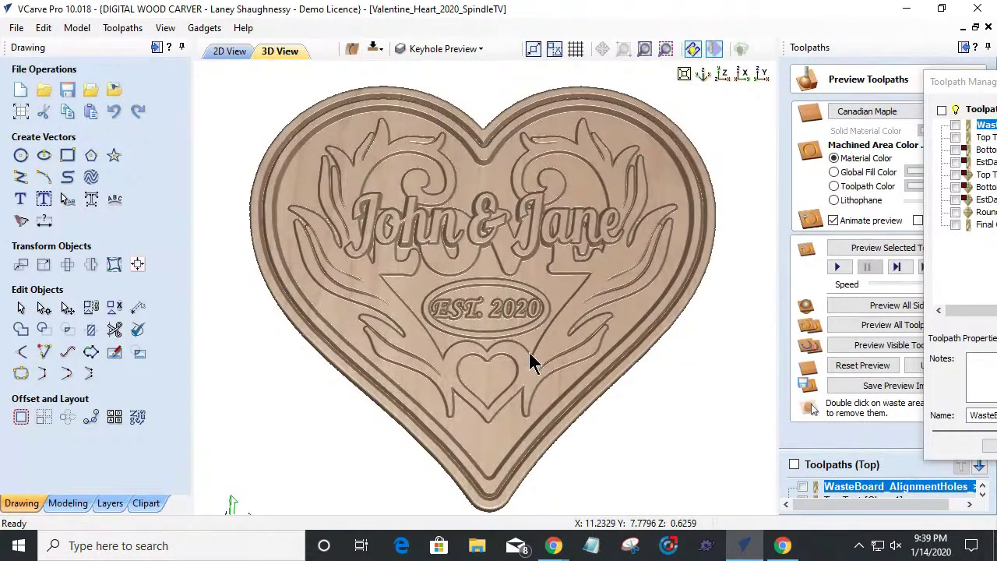
{"action": "scroll", "coordinate": [510, 287], "scroll_direction": "up", "scroll_amount": 1}
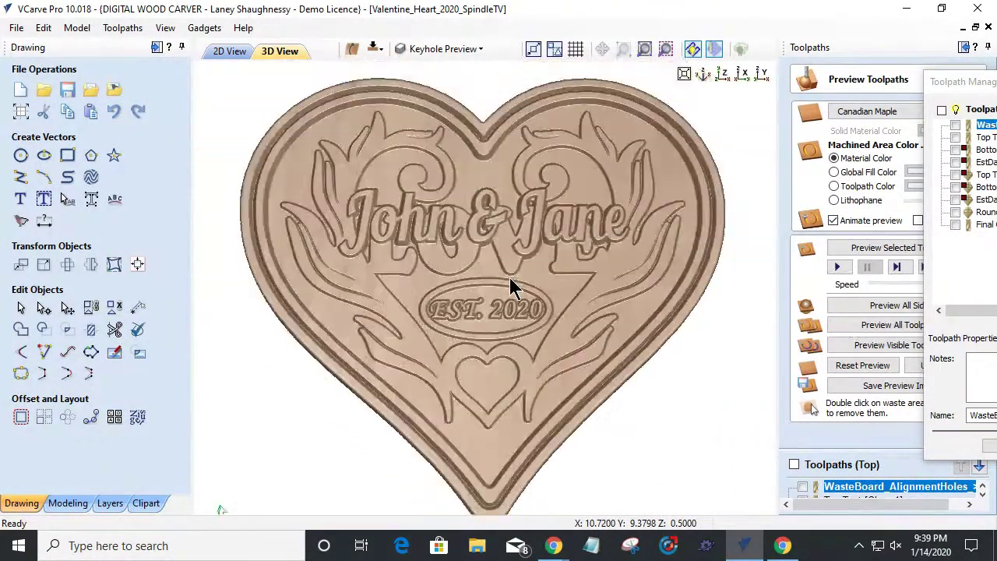
{"action": "scroll", "coordinate": [411, 329], "scroll_direction": "down", "scroll_amount": 1}
{"action": "left_click_drag", "start_coordinate": [433, 269], "coordinate": [433, 287]}
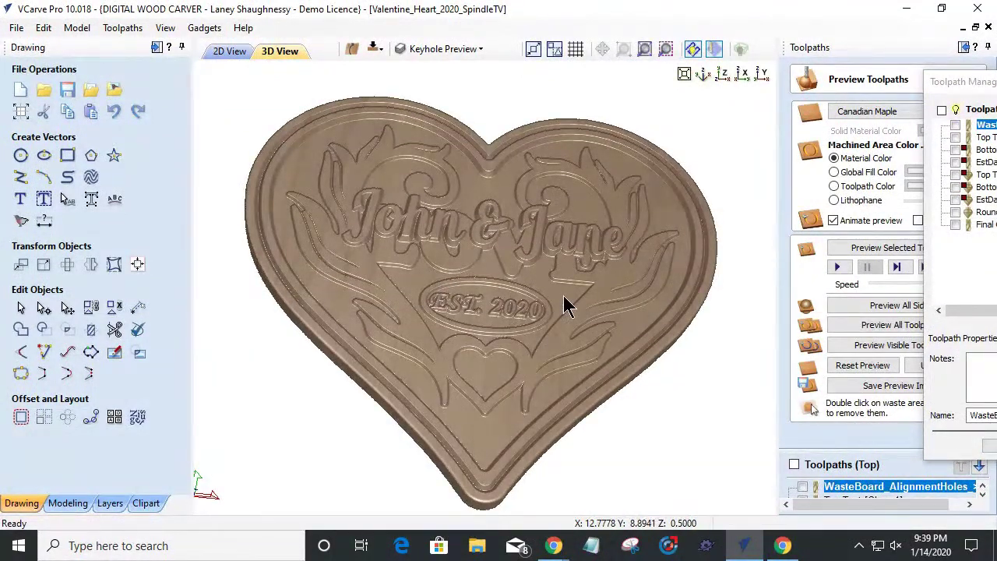
{"action": "left_click", "coordinate": [833, 187]}
{"action": "left_click_drag", "start_coordinate": [366, 247], "coordinate": [368, 273]}
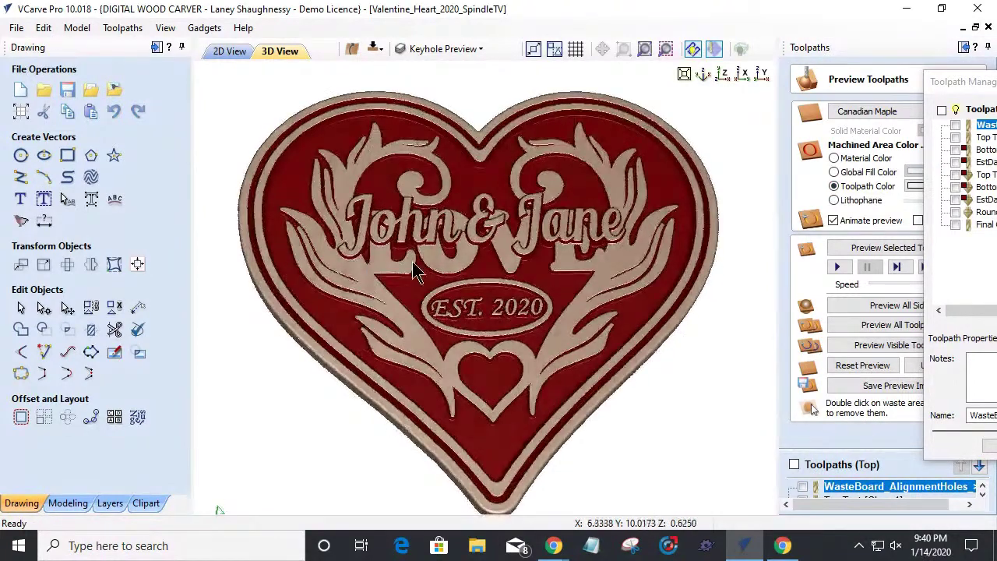
{"action": "scroll", "coordinate": [530, 257], "scroll_direction": "up", "scroll_amount": 2}
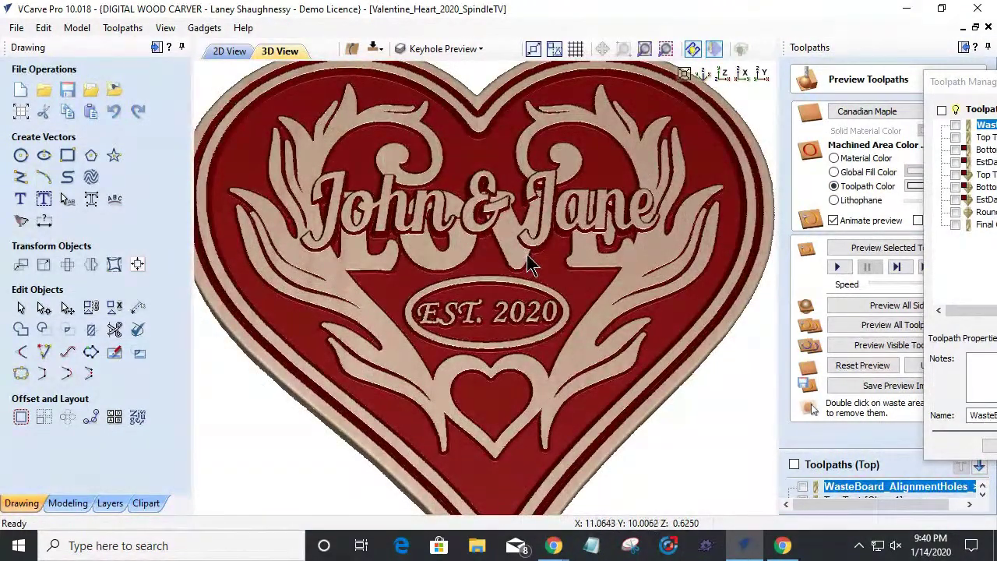
{"action": "scroll", "coordinate": [525, 255], "scroll_direction": "down", "scroll_amount": 2}
{"action": "left_click_drag", "start_coordinate": [507, 292], "coordinate": [404, 232]}
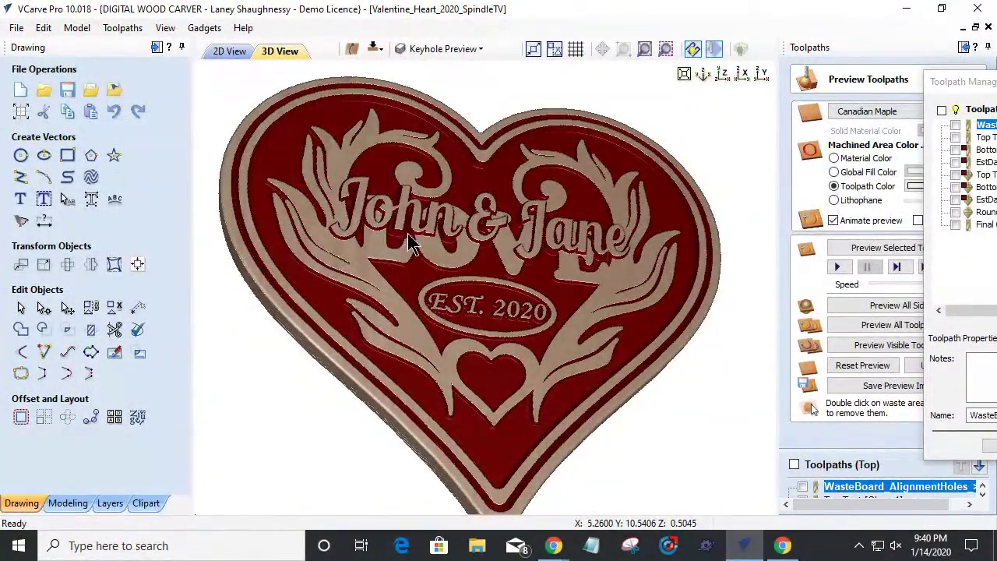
Step: Try the Cherry material with Material Color for the machined areas and remove waste pieces around the heart
{"action": "left_click", "coordinate": [833, 159]}
{"action": "left_click", "coordinate": [858, 111]}
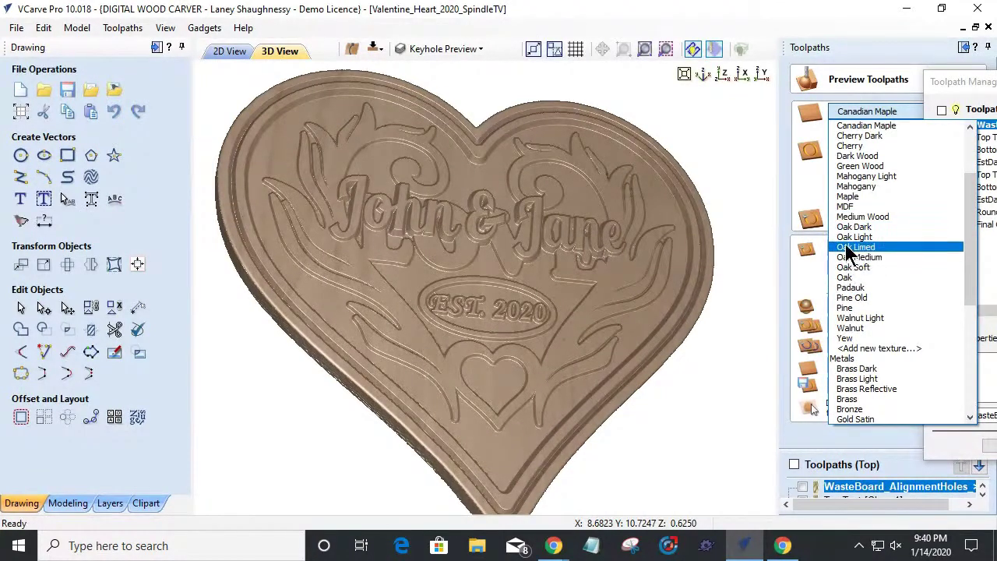
{"action": "left_click", "coordinate": [850, 146]}
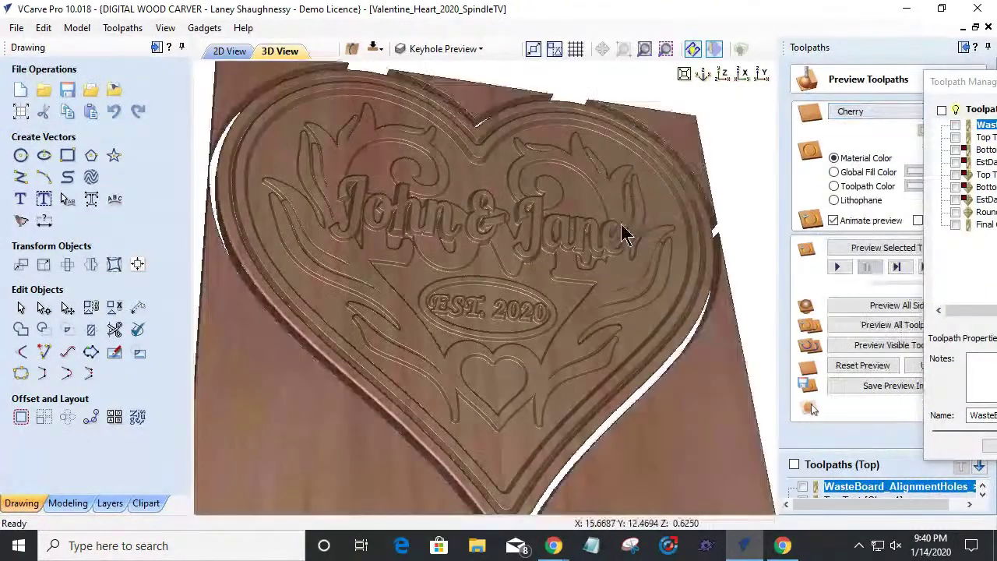
{"action": "double_click", "coordinate": [675, 405]}
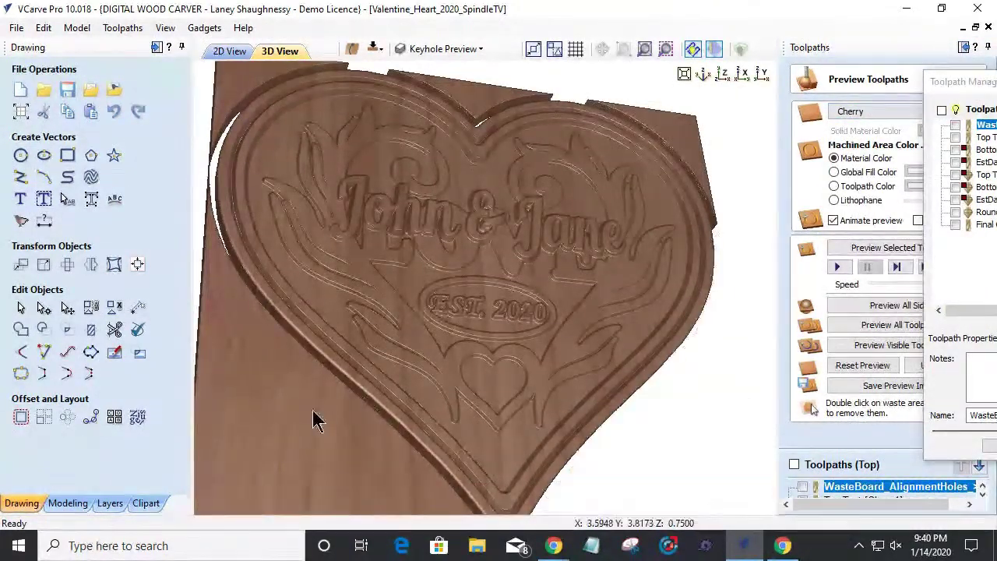
{"action": "double_click", "coordinate": [280, 78]}
{"action": "double_click", "coordinate": [494, 99]}
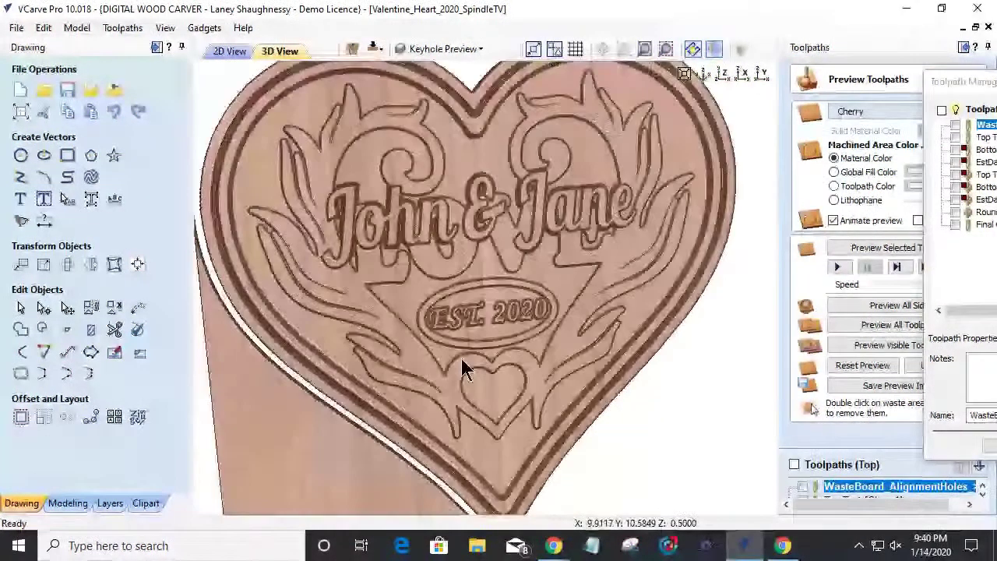
{"action": "left_click_drag", "start_coordinate": [463, 368], "coordinate": [688, 283]}
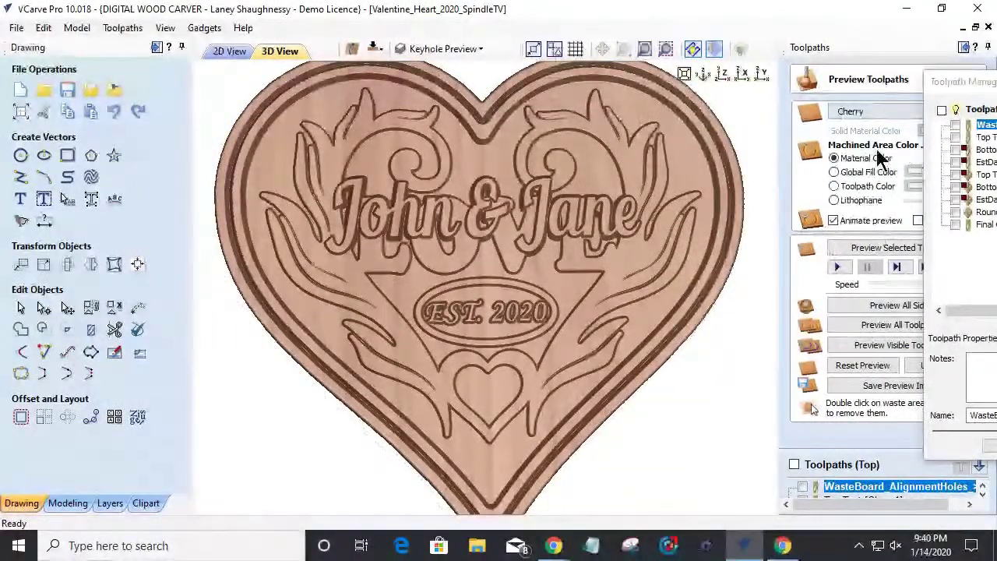
Step: Set the preview material to Canadian Maple with Toolpath Color for the machined areas, and remove the waste around the heart
{"action": "left_click", "coordinate": [871, 112]}
{"action": "scroll", "coordinate": [849, 224], "scroll_direction": "up", "scroll_amount": 5}
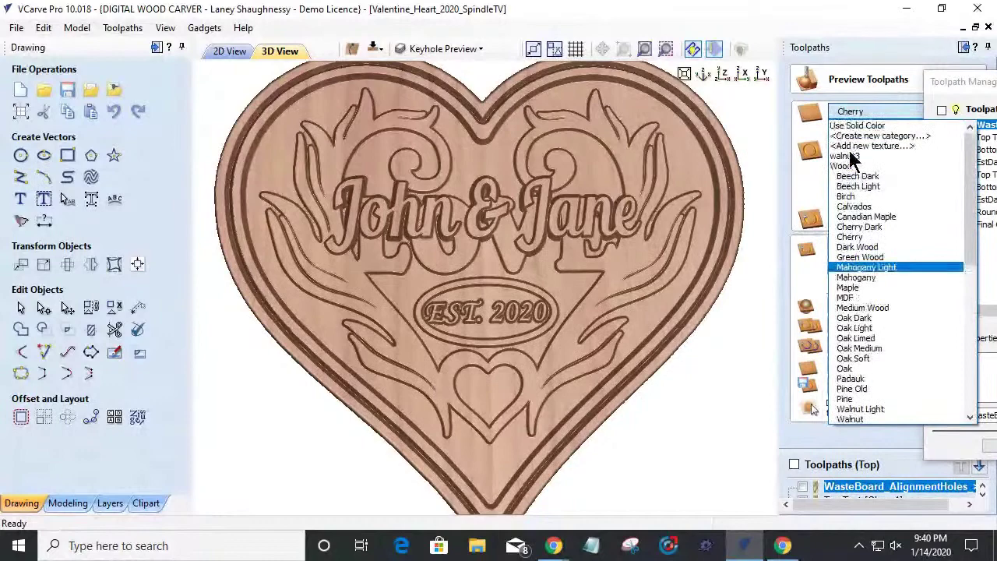
{"action": "left_click", "coordinate": [847, 218]}
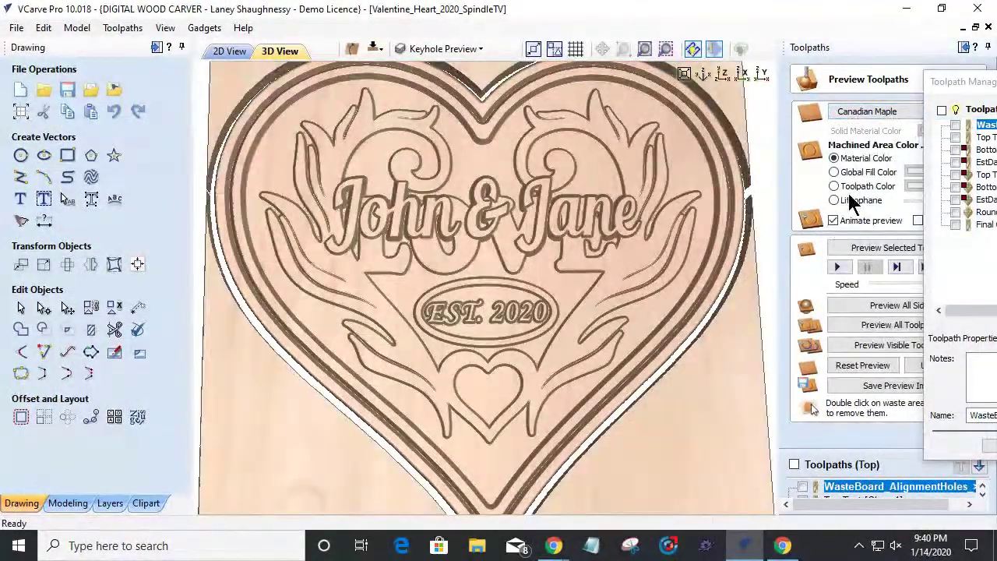
{"action": "left_click", "coordinate": [834, 187]}
{"action": "scroll", "coordinate": [511, 306], "scroll_direction": "down", "scroll_amount": 2}
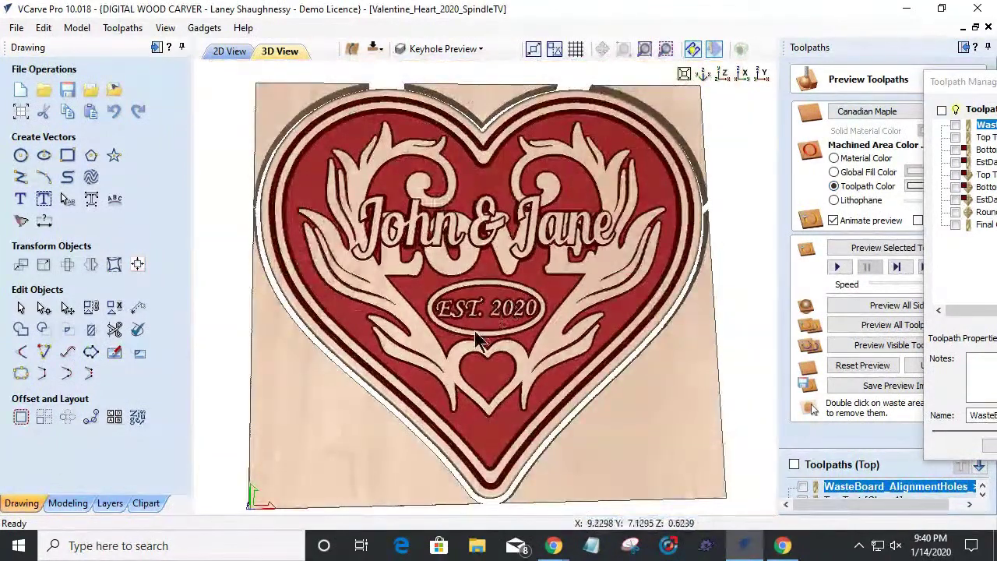
{"action": "left_click_drag", "start_coordinate": [492, 233], "coordinate": [331, 434]}
{"action": "double_click", "coordinate": [331, 434]}
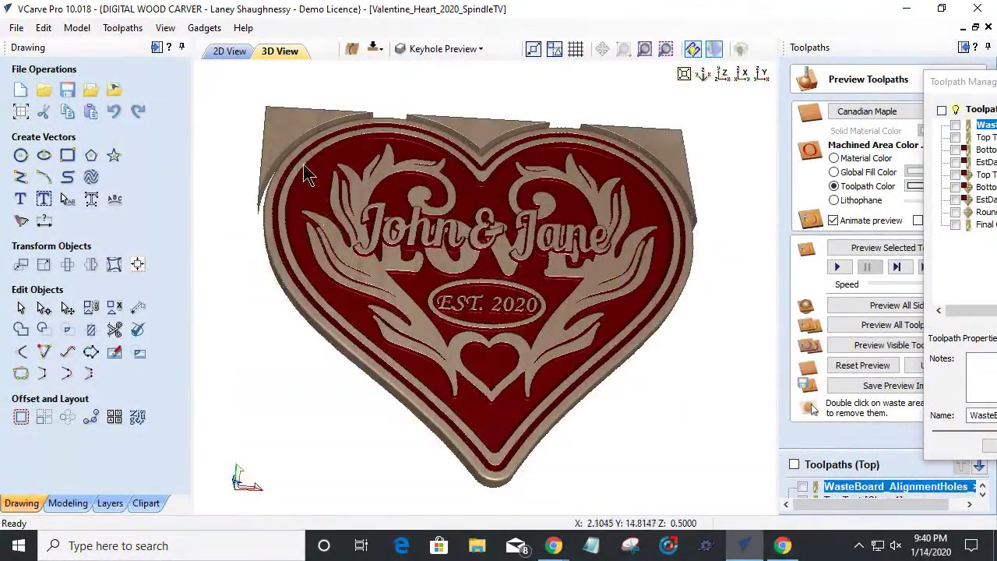
{"action": "double_click", "coordinate": [474, 136]}
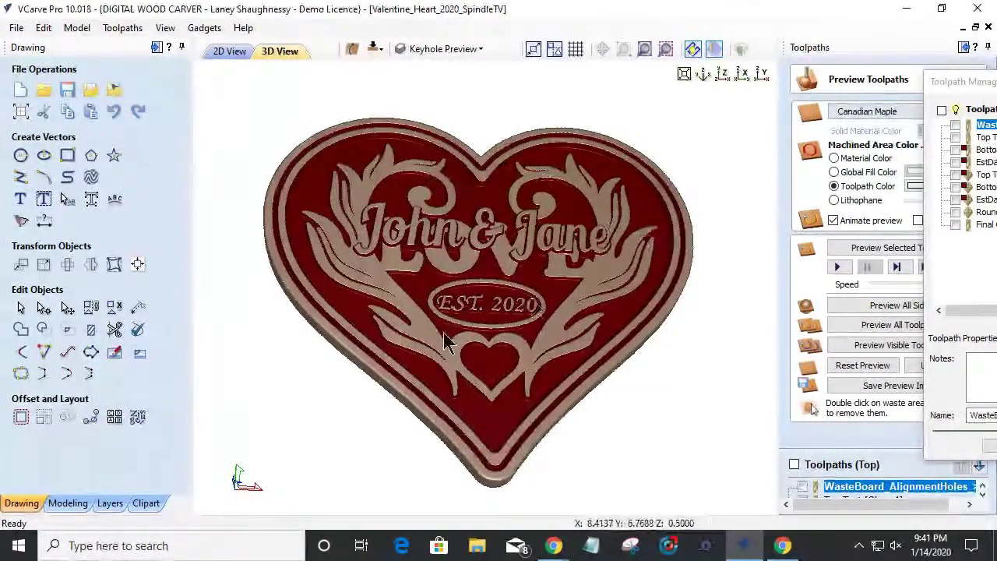
Step: Examine the heart's carved lettering, EST. 2020 oval, scrollwork and outer edge up close and from low angles
{"action": "scroll", "coordinate": [470, 367], "scroll_direction": "up", "scroll_amount": 1}
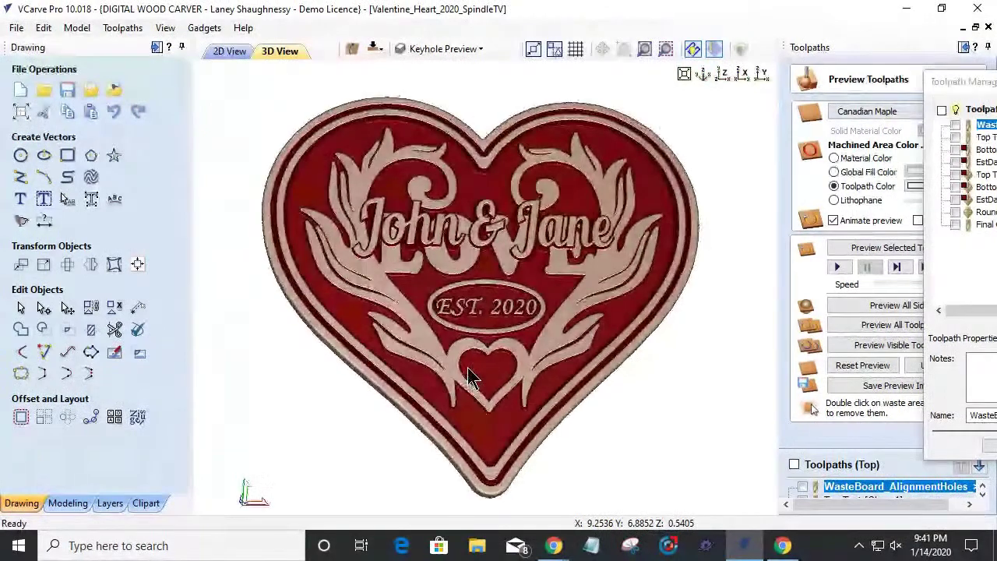
{"action": "scroll", "coordinate": [540, 304], "scroll_direction": "up", "scroll_amount": 3}
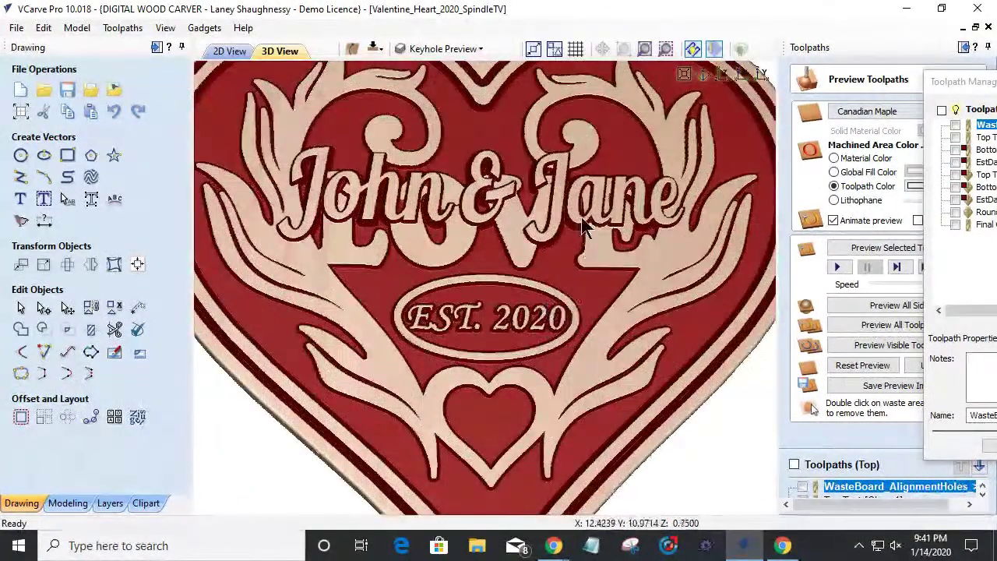
{"action": "scroll", "coordinate": [592, 185], "scroll_direction": "up", "scroll_amount": 2}
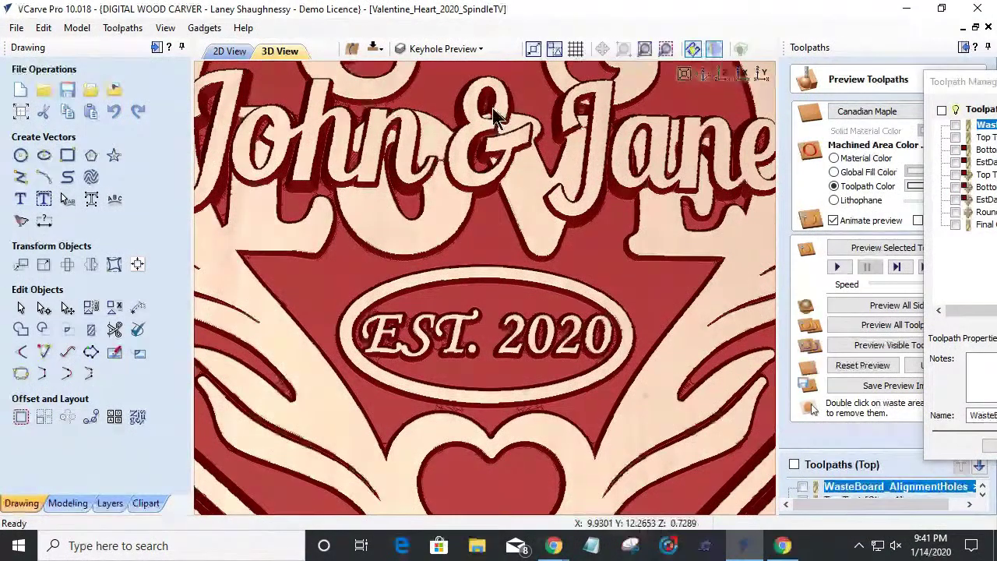
{"action": "scroll", "coordinate": [485, 144], "scroll_direction": "down", "scroll_amount": 1}
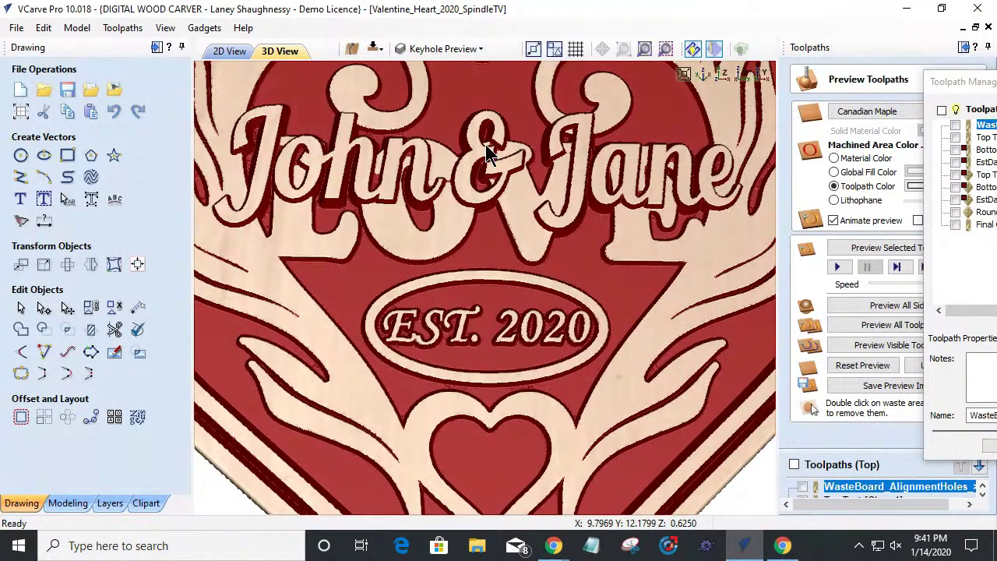
{"action": "scroll", "coordinate": [486, 144], "scroll_direction": "down", "scroll_amount": 2}
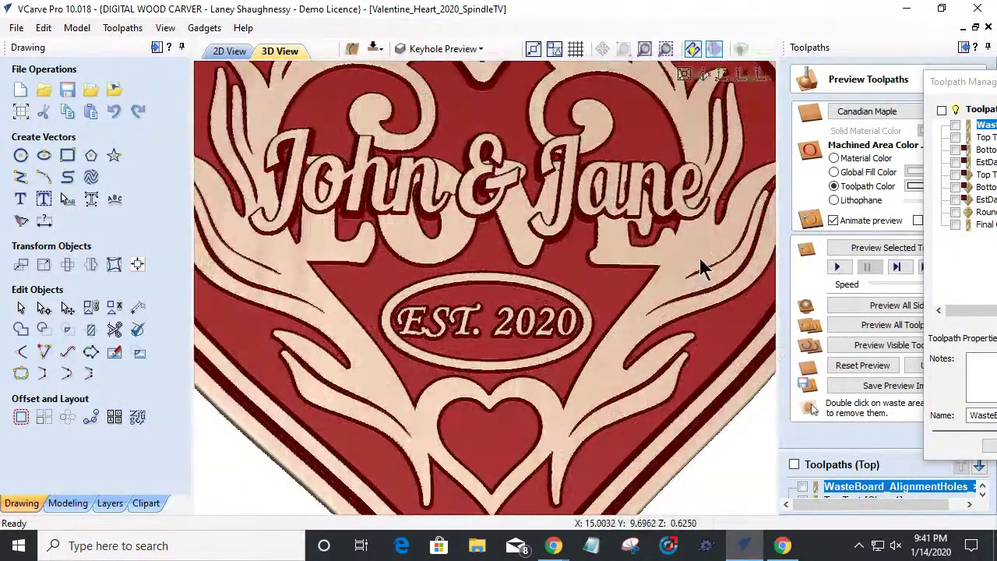
{"action": "left_click_drag", "start_coordinate": [494, 413], "coordinate": [390, 265]}
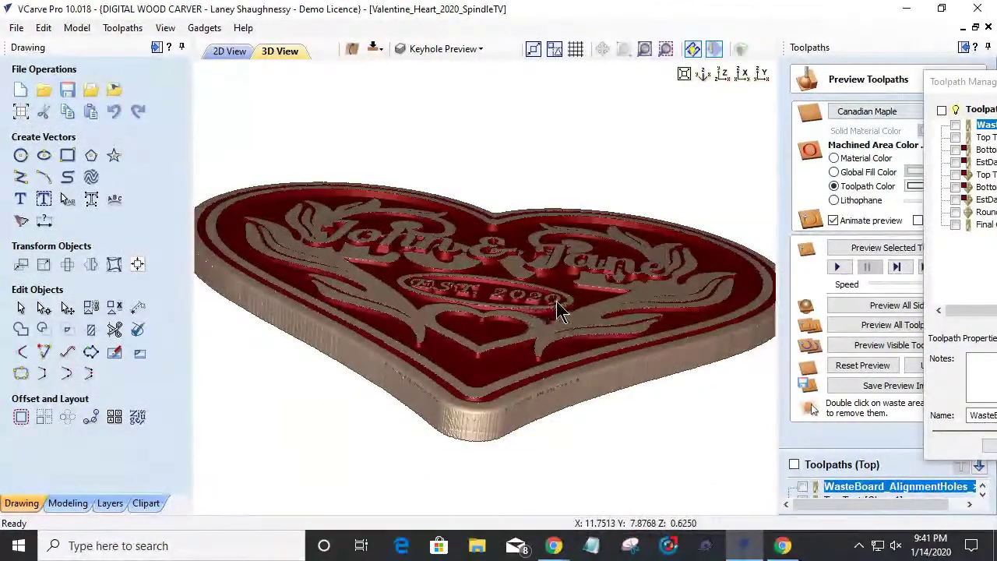
{"action": "scroll", "coordinate": [557, 310], "scroll_direction": "up", "scroll_amount": 3}
{"action": "left_click_drag", "start_coordinate": [481, 330], "coordinate": [465, 370]}
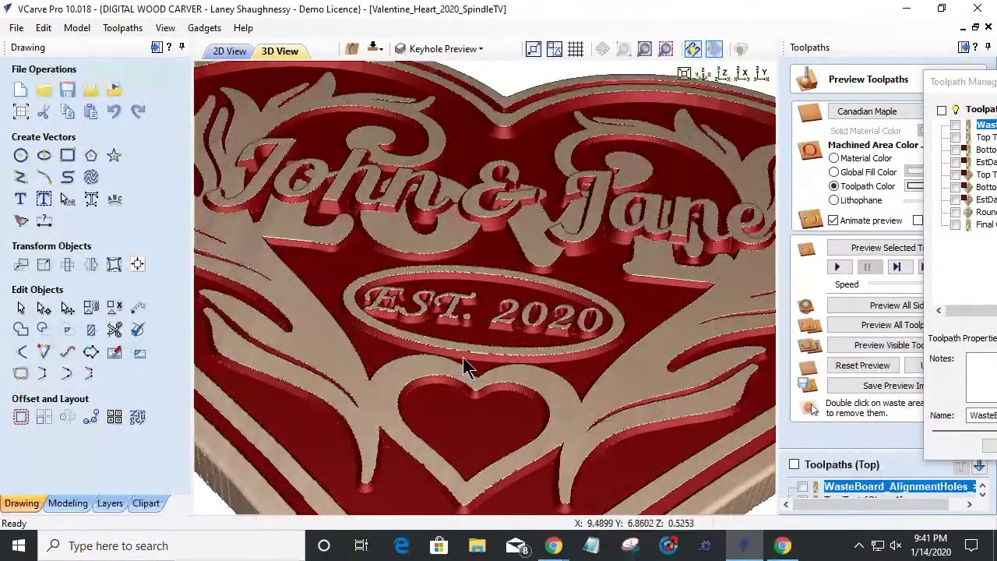
{"action": "scroll", "coordinate": [465, 370], "scroll_direction": "down", "scroll_amount": 2}
{"action": "scroll", "coordinate": [465, 370], "scroll_direction": "down", "scroll_amount": 2}
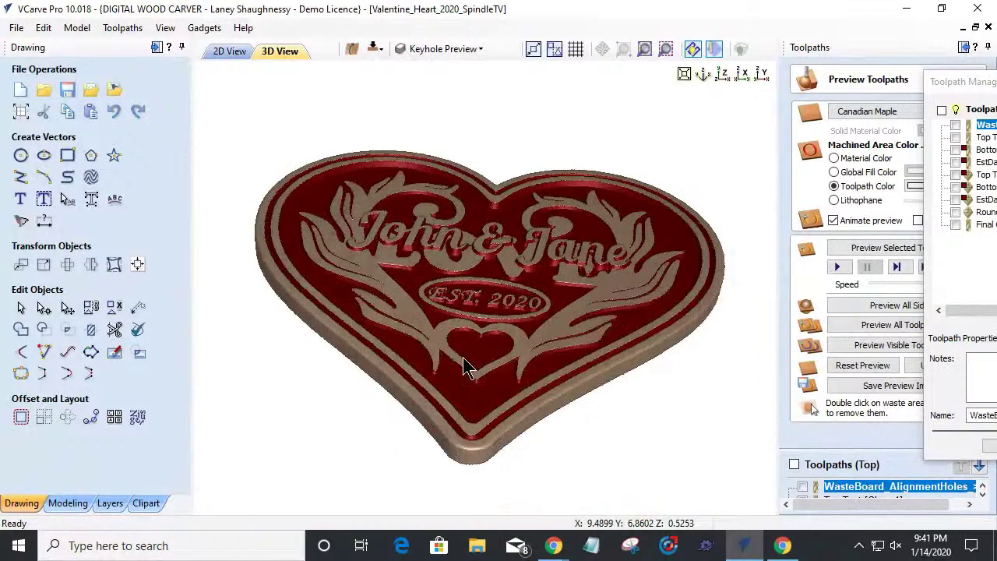
{"action": "left_click_drag", "start_coordinate": [469, 367], "coordinate": [446, 458]}
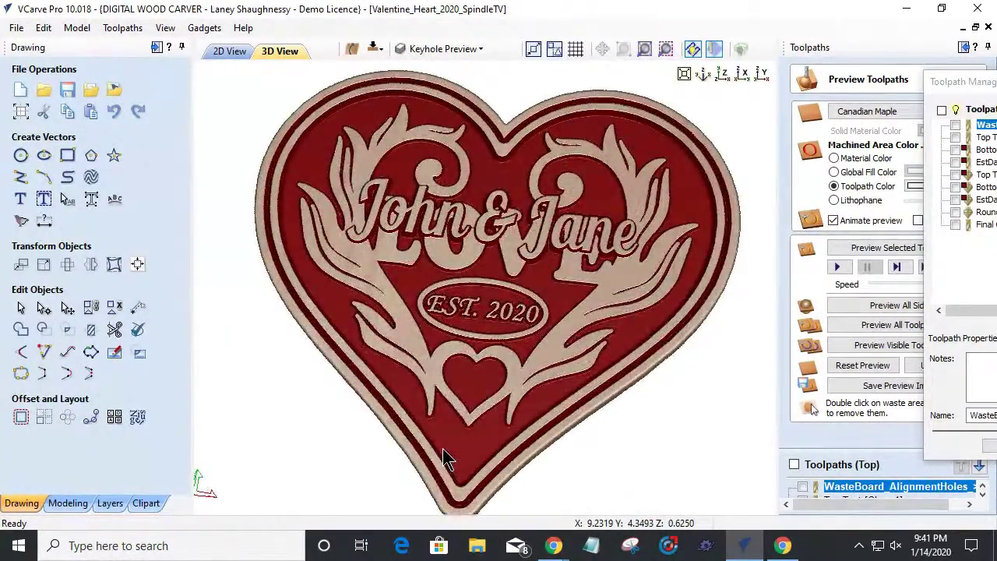
Step: Review the job setup down to its modeling resolution and appearance settings, and leave it without changes
{"action": "left_click", "coordinate": [19, 115]}
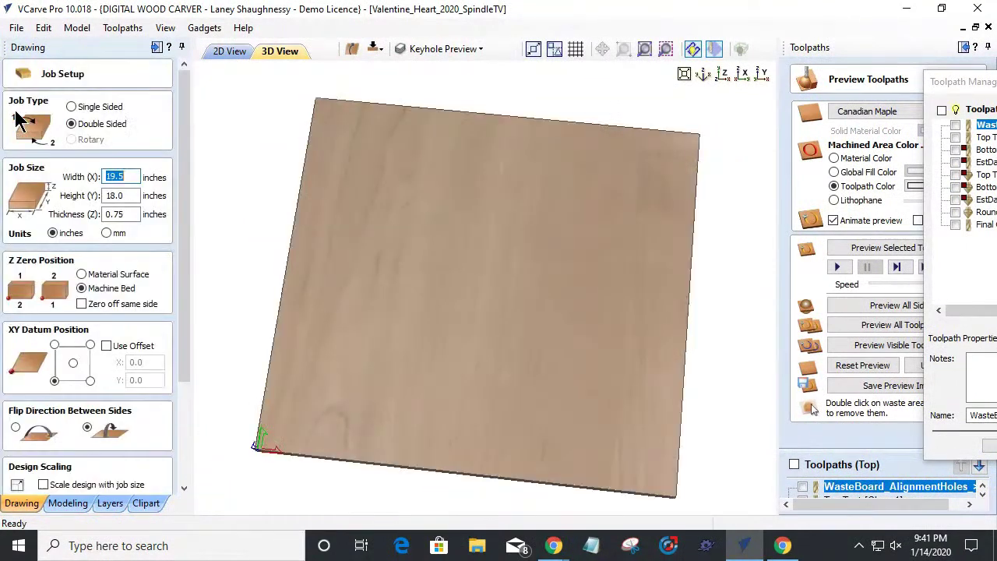
{"action": "left_click_drag", "start_coordinate": [187, 357], "coordinate": [184, 480]}
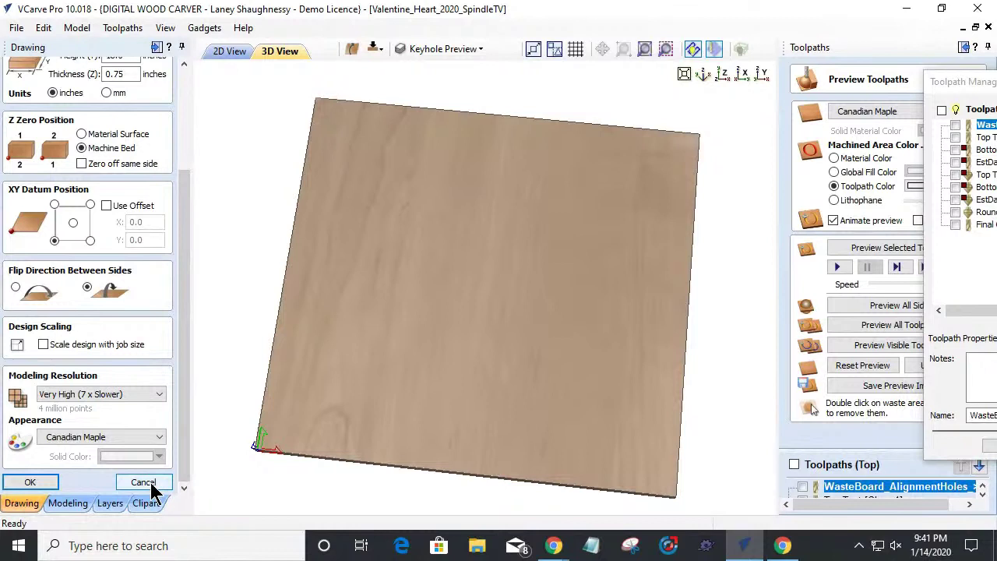
{"action": "left_click", "coordinate": [151, 487]}
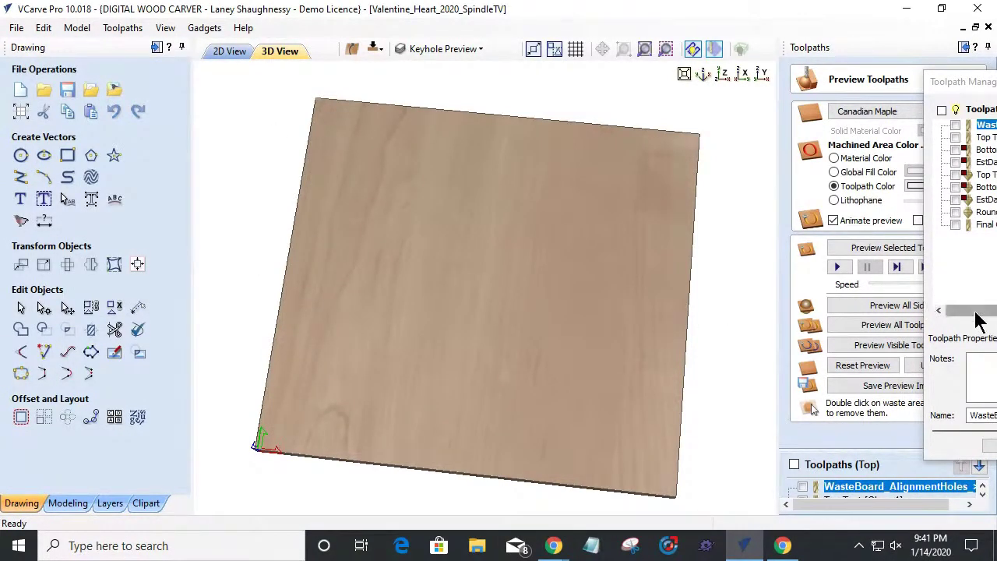
Step: Preview the toolpaths of all sides on the board, uncover the preview settings behind the toolpath management window, and close the preview
{"action": "left_click", "coordinate": [883, 306]}
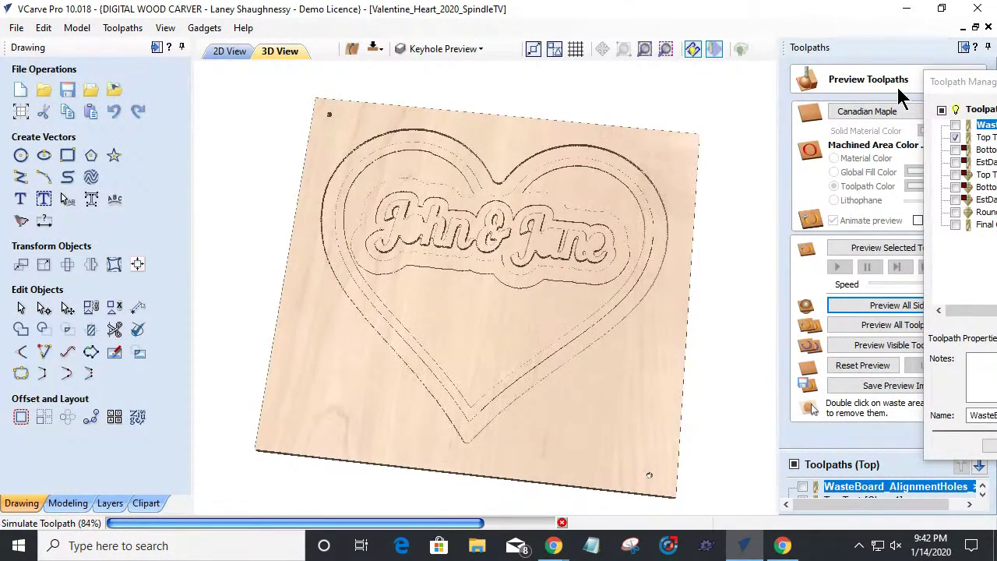
{"action": "left_click_drag", "start_coordinate": [972, 86], "coordinate": [604, 51]}
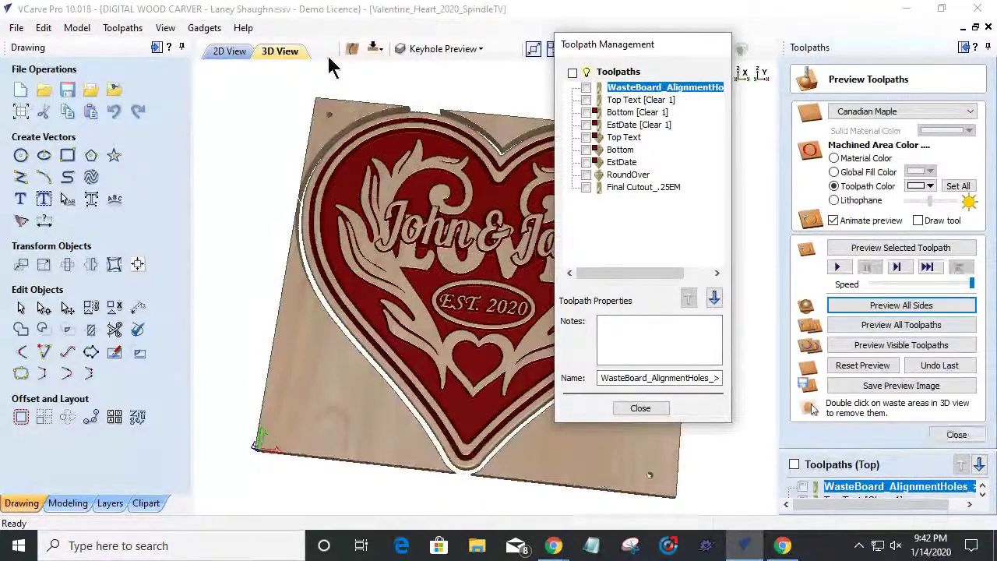
{"action": "left_click", "coordinate": [963, 435]}
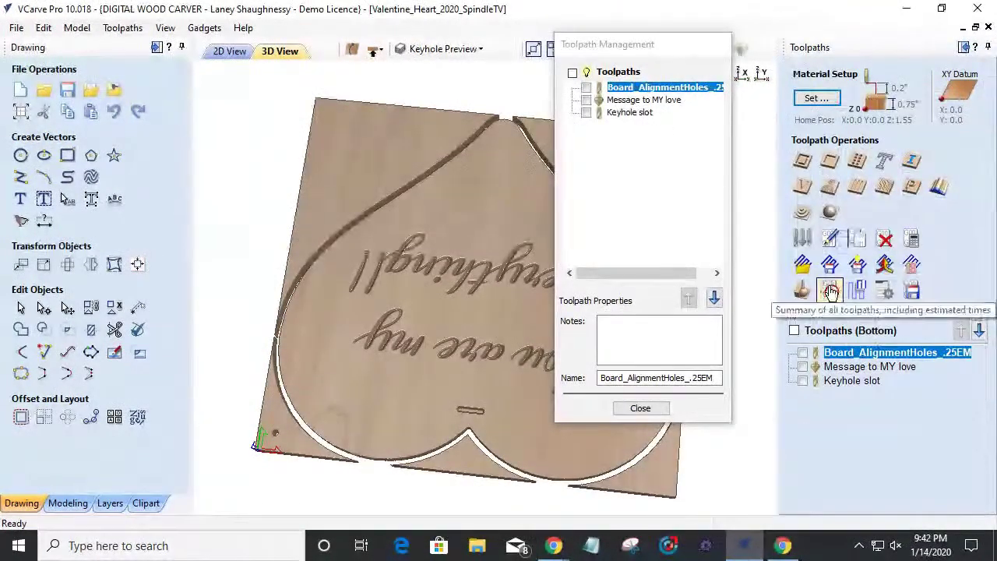
Step: Open the summary of the bottom-side toolpaths and review the machining time estimates, rapid rate and scale factor
{"action": "left_click", "coordinate": [831, 291]}
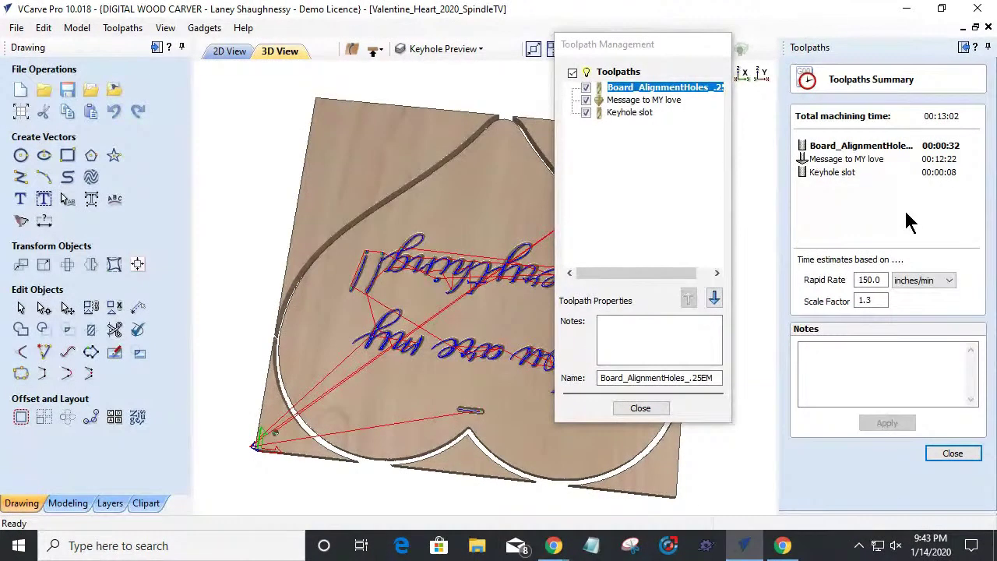
{"action": "left_click_drag", "start_coordinate": [879, 304], "coordinate": [828, 304]}
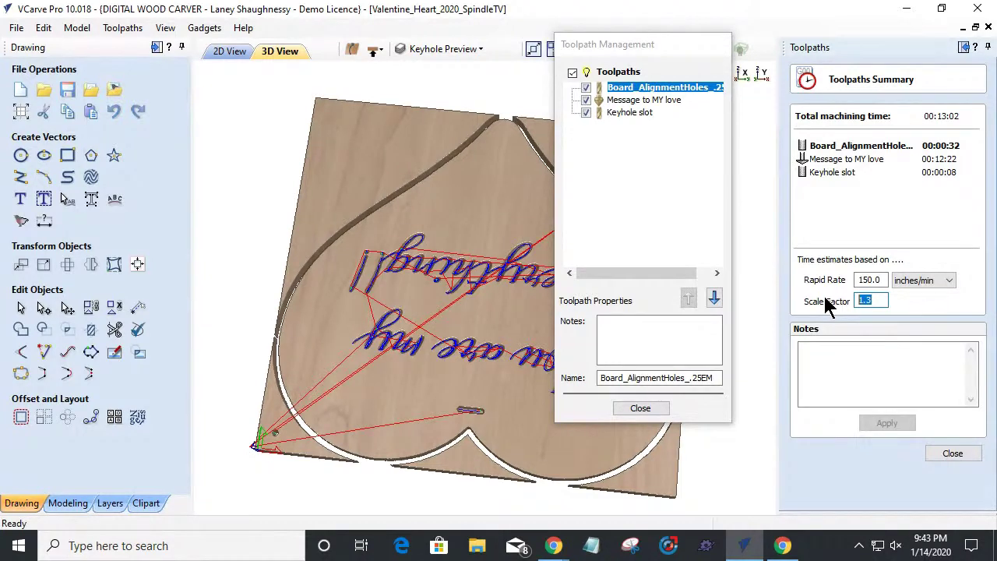
{"action": "key", "text": "shift+Tab"}
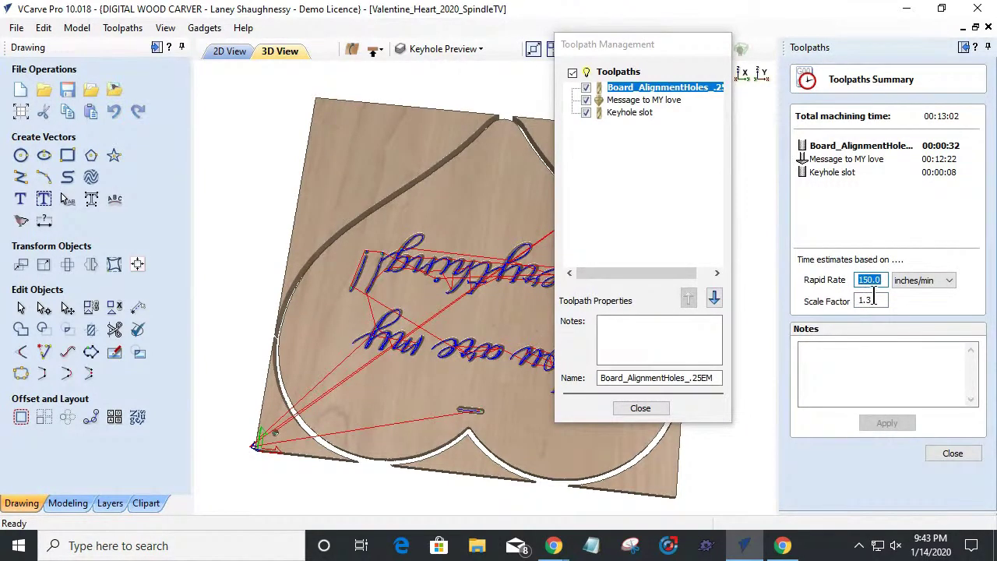
{"action": "key", "text": "Tab"}
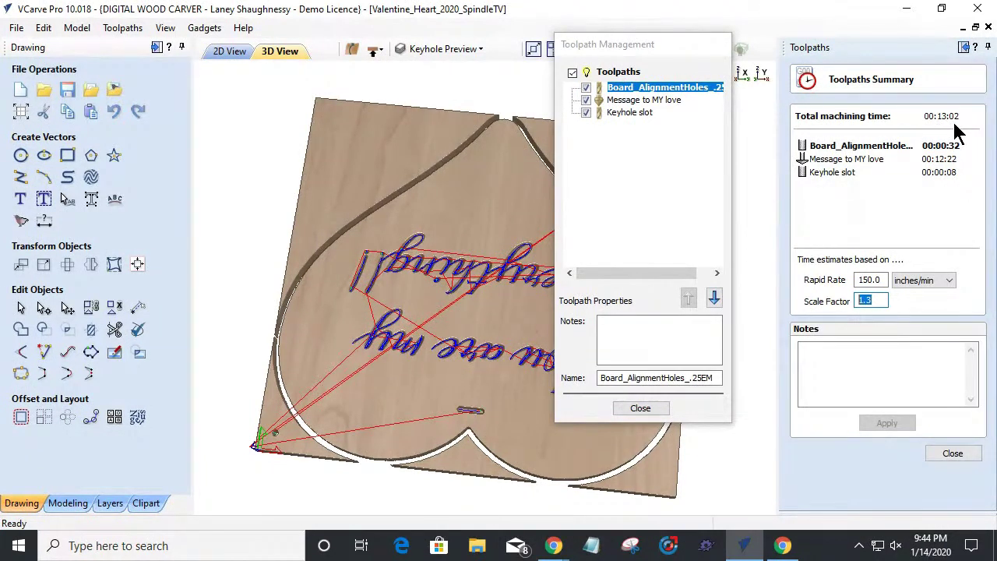
Step: Switch to the top side, include all of its toolpaths in the summary, and inspect their tool paths on the heart
{"action": "left_click", "coordinate": [374, 51]}
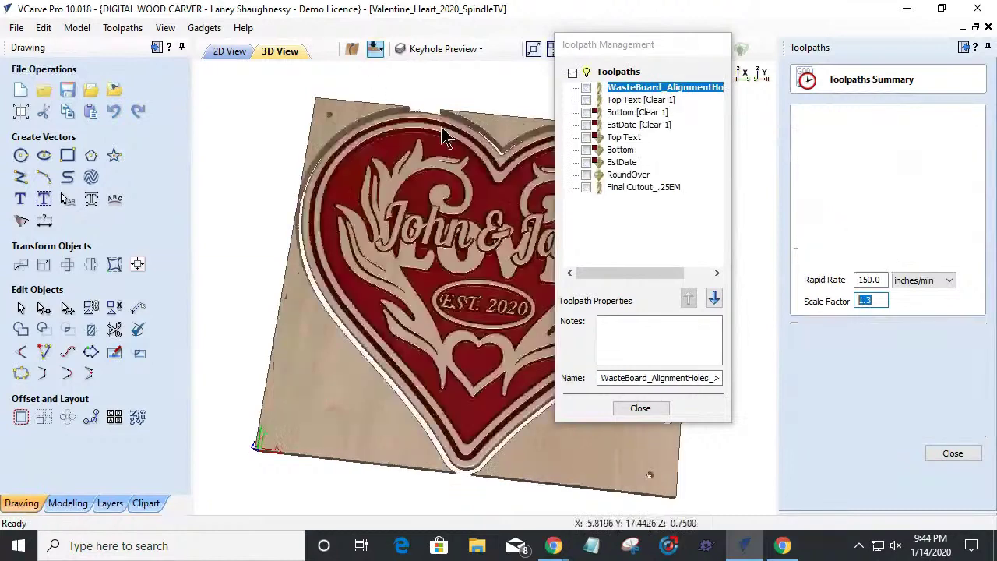
{"action": "left_click", "coordinate": [573, 73]}
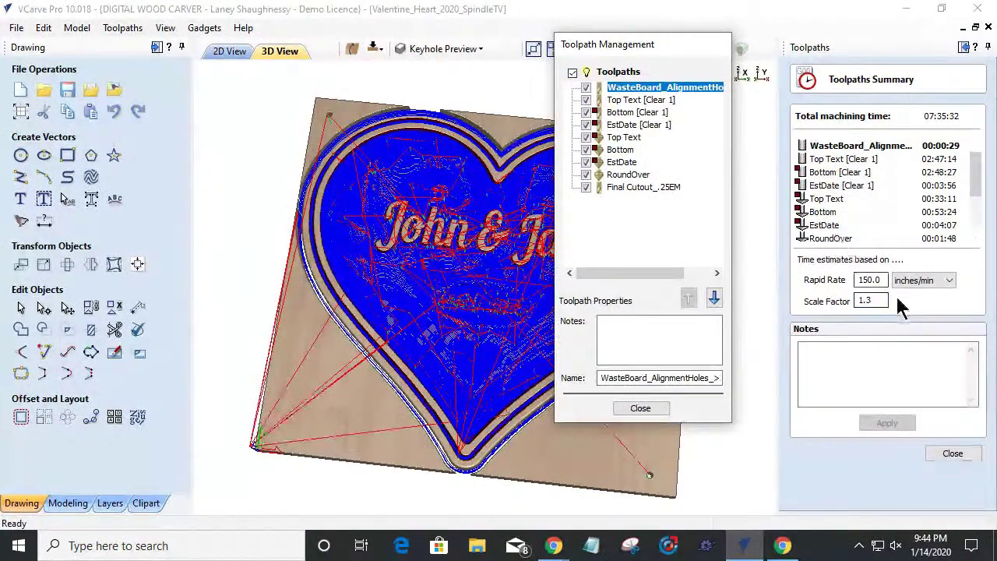
{"action": "mouse_move", "coordinate": [973, 178]}
{"action": "left_mouse_down"}
{"action": "mouse_move", "coordinate": [974, 205]}
{"action": "mouse_move", "coordinate": [976, 159]}
{"action": "left_mouse_up"}
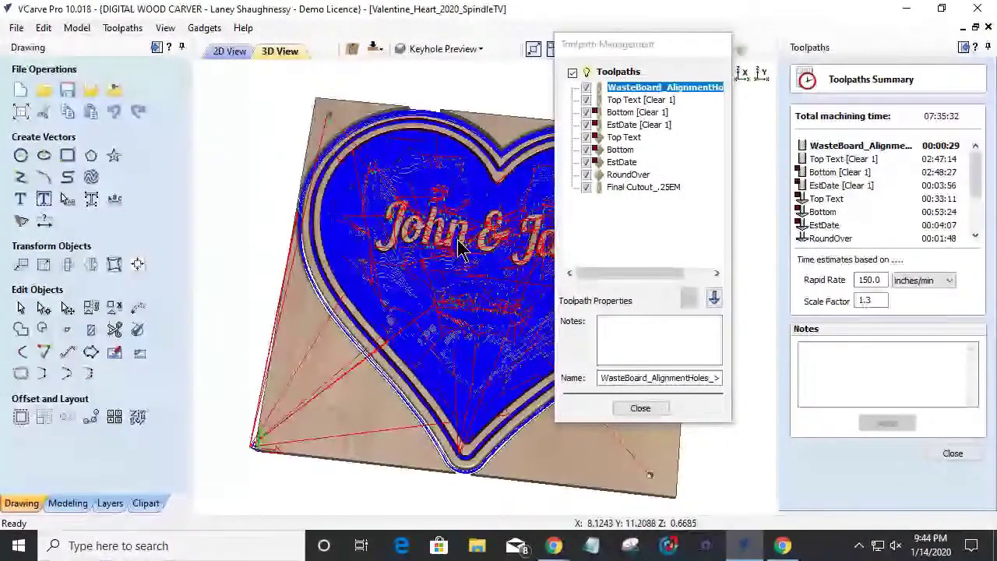
{"action": "scroll", "coordinate": [418, 222], "scroll_direction": "up", "scroll_amount": 2}
{"action": "scroll", "coordinate": [418, 222], "scroll_direction": "up", "scroll_amount": 2}
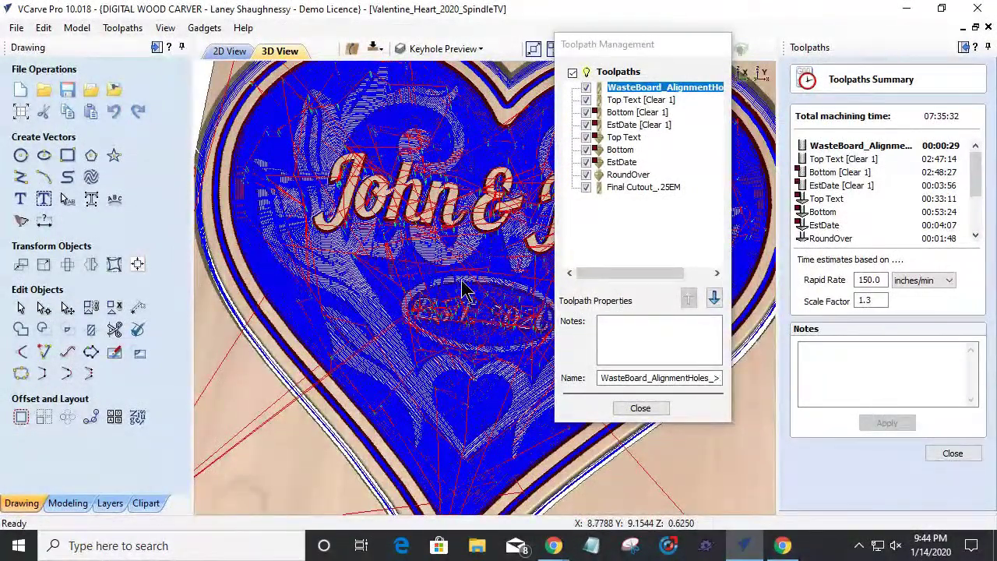
{"action": "scroll", "coordinate": [460, 289], "scroll_direction": "down", "scroll_amount": 3}
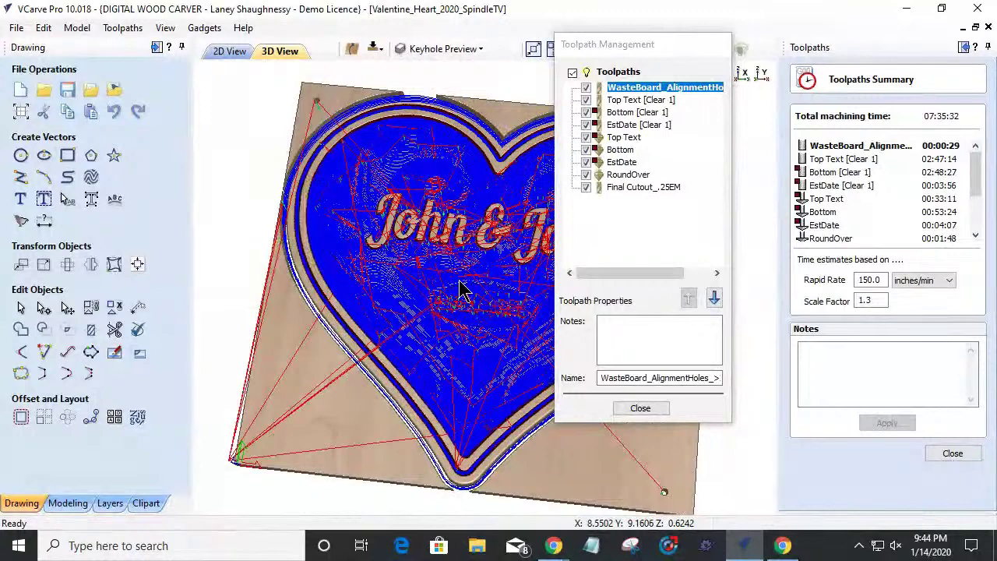
Step: Review the individual time estimates in the summary, from the wasteboard alignment holes through both clearance passes to the keyhole slot
{"action": "mouse_move", "coordinate": [899, 152]}
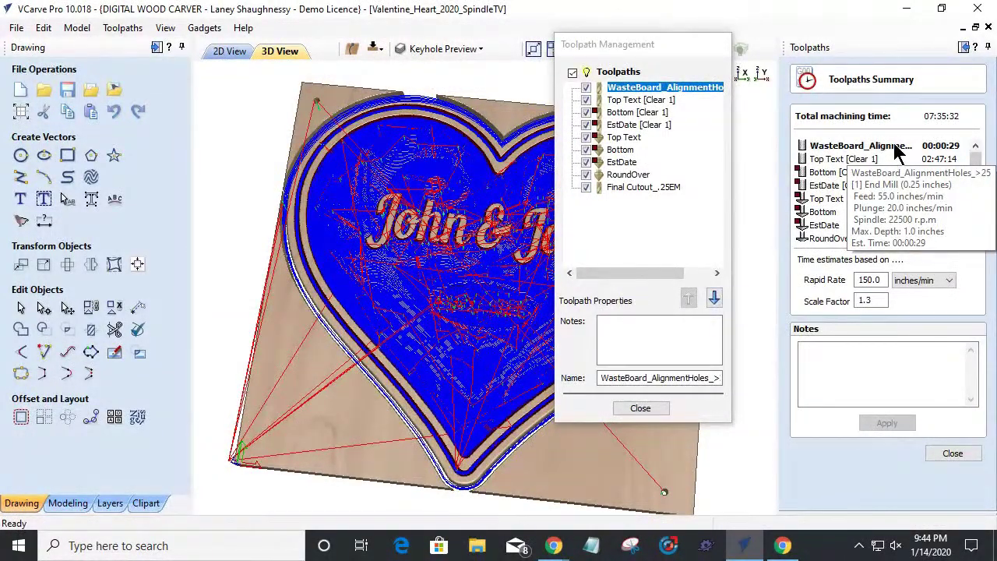
{"action": "left_click", "coordinate": [857, 160]}
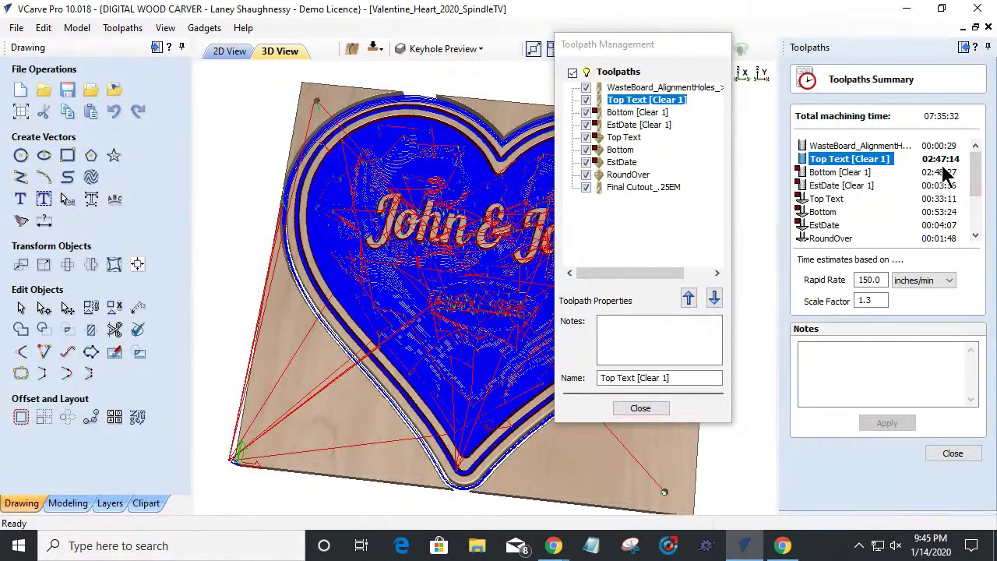
{"action": "left_click", "coordinate": [837, 173]}
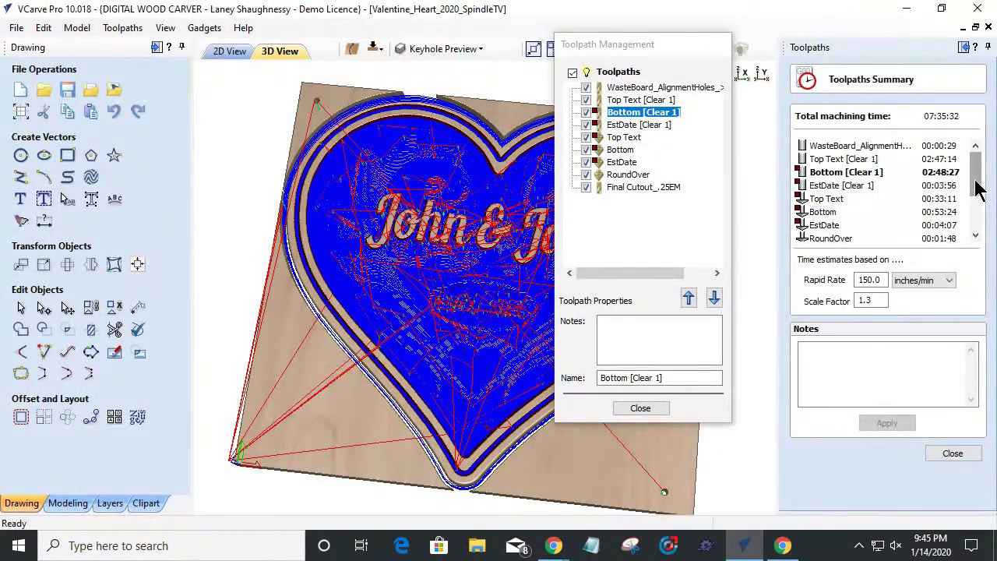
{"action": "scroll", "coordinate": [978, 195], "scroll_direction": "down", "scroll_amount": 1}
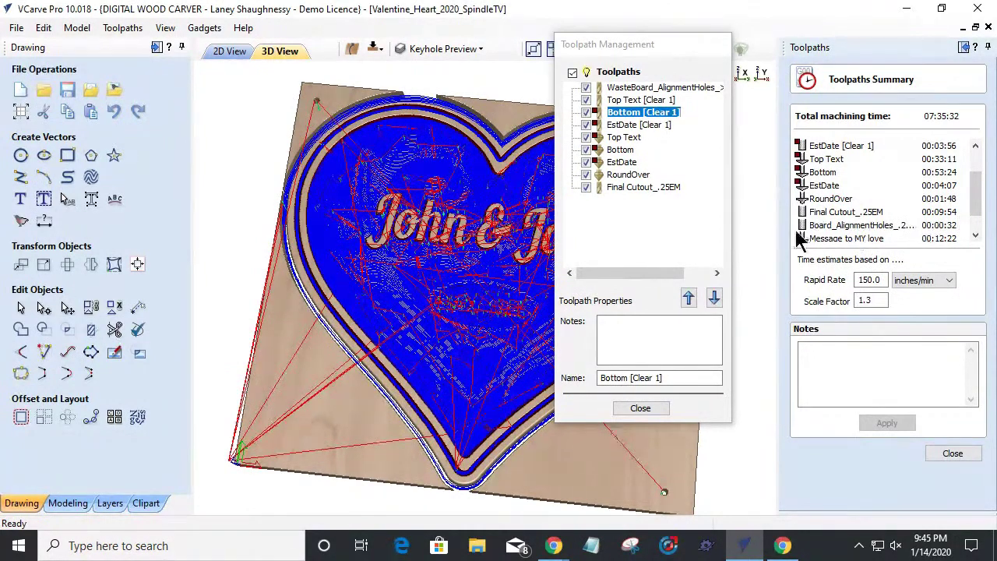
{"action": "mouse_move", "coordinate": [876, 233]}
{"action": "left_click_drag", "start_coordinate": [974, 199], "coordinate": [975, 216]}
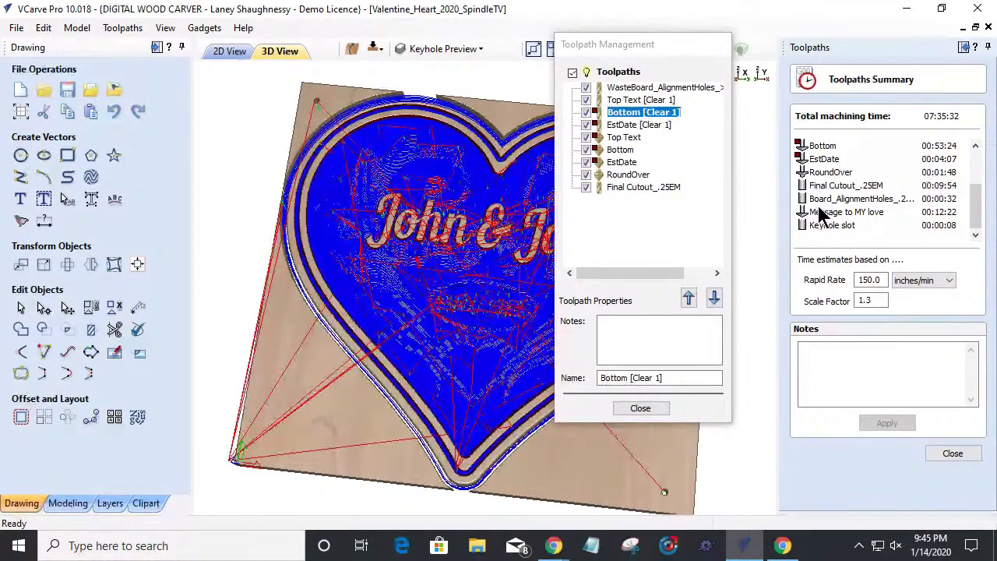
{"action": "left_click_drag", "start_coordinate": [975, 207], "coordinate": [972, 167]}
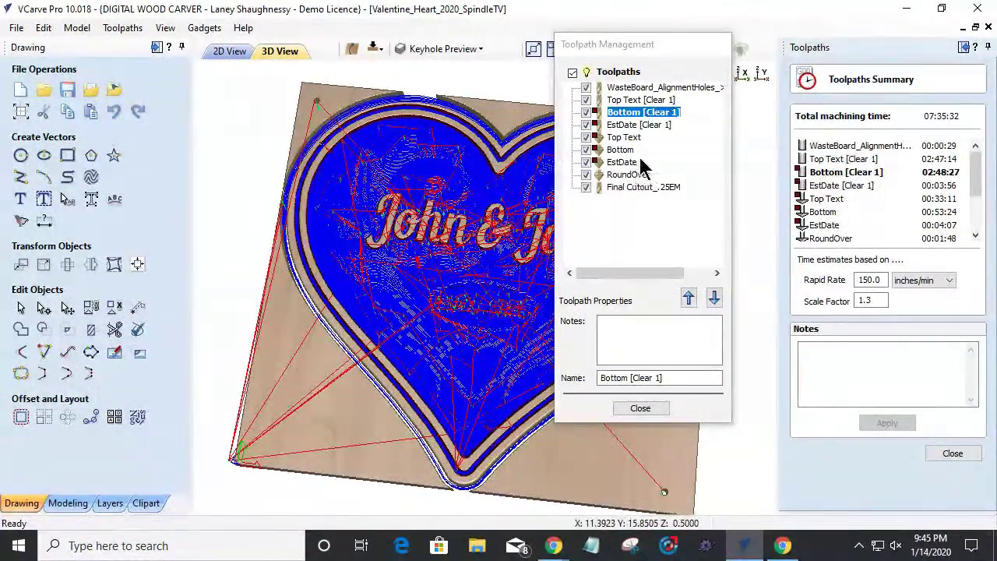
Step: Open the Top Text [Clear 1] toolpath and replace its clearance tool with the End Mill (0.25 inches)
{"action": "double_click", "coordinate": [635, 100]}
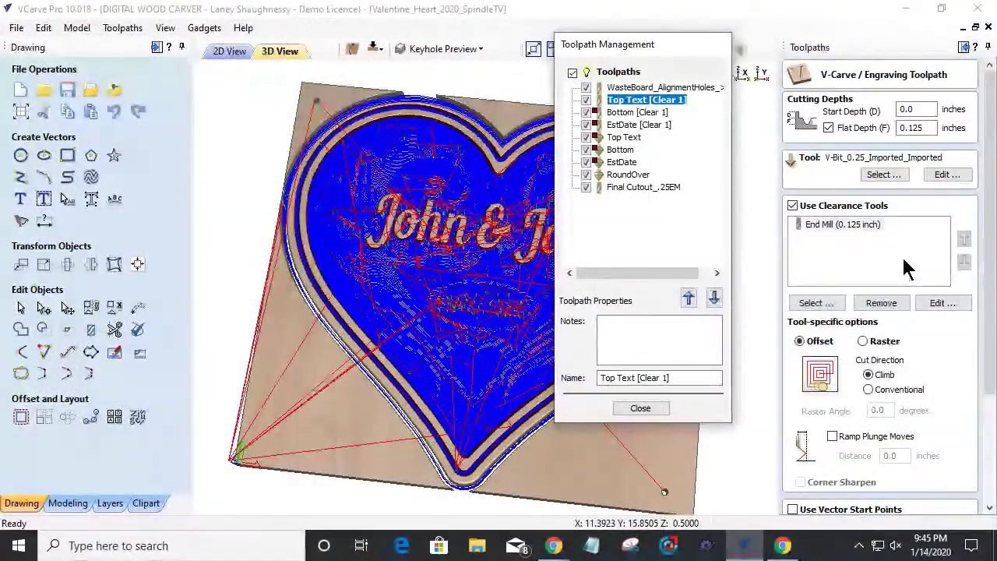
{"action": "left_click", "coordinate": [822, 226]}
{"action": "left_click", "coordinate": [881, 302]}
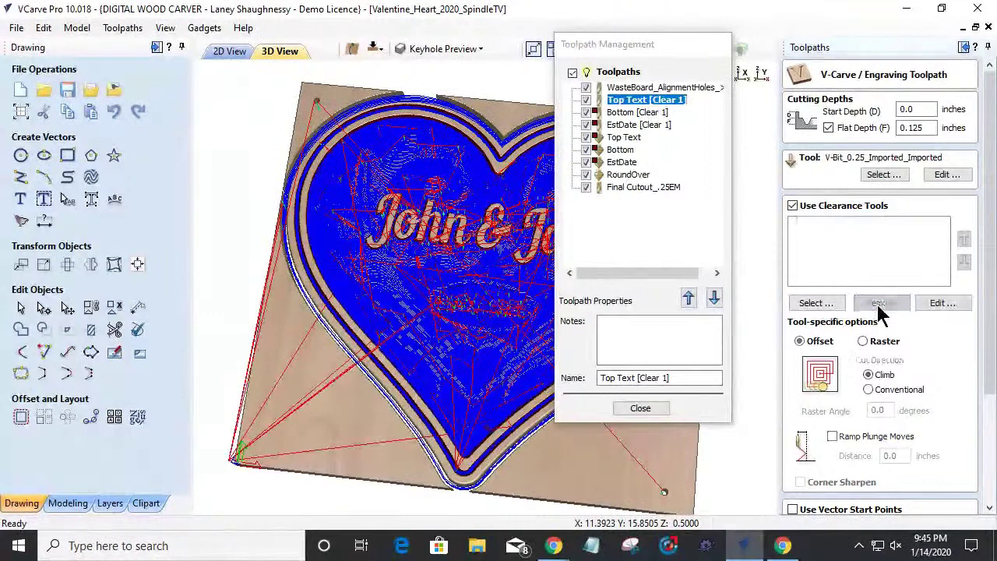
{"action": "left_click", "coordinate": [815, 303]}
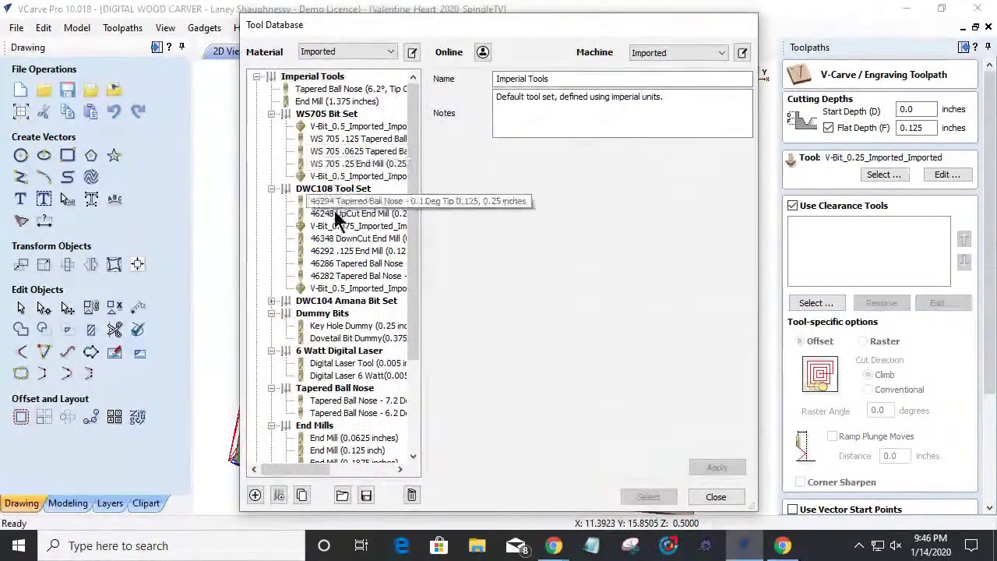
{"action": "left_click_drag", "start_coordinate": [413, 323], "coordinate": [413, 420]}
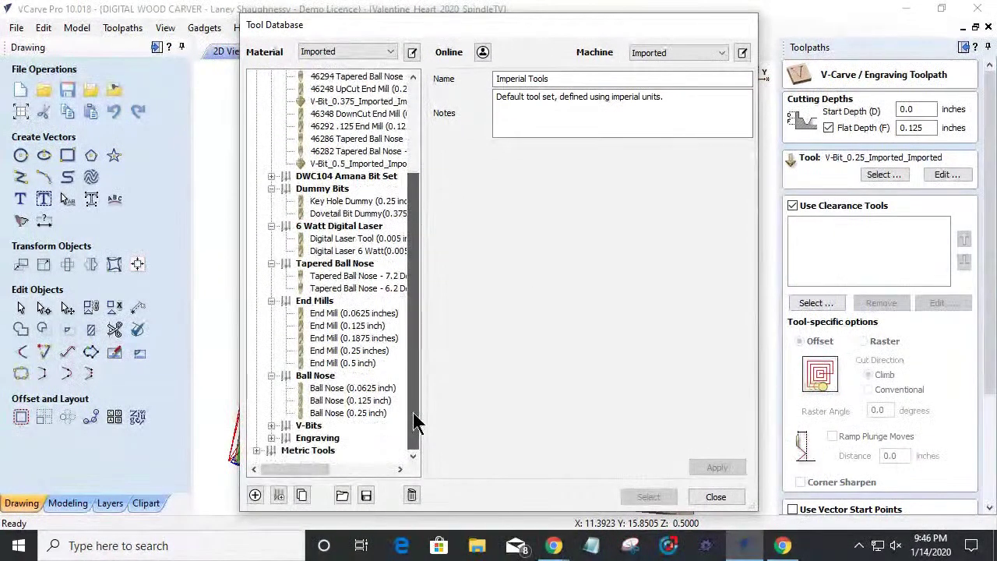
{"action": "left_click", "coordinate": [347, 351]}
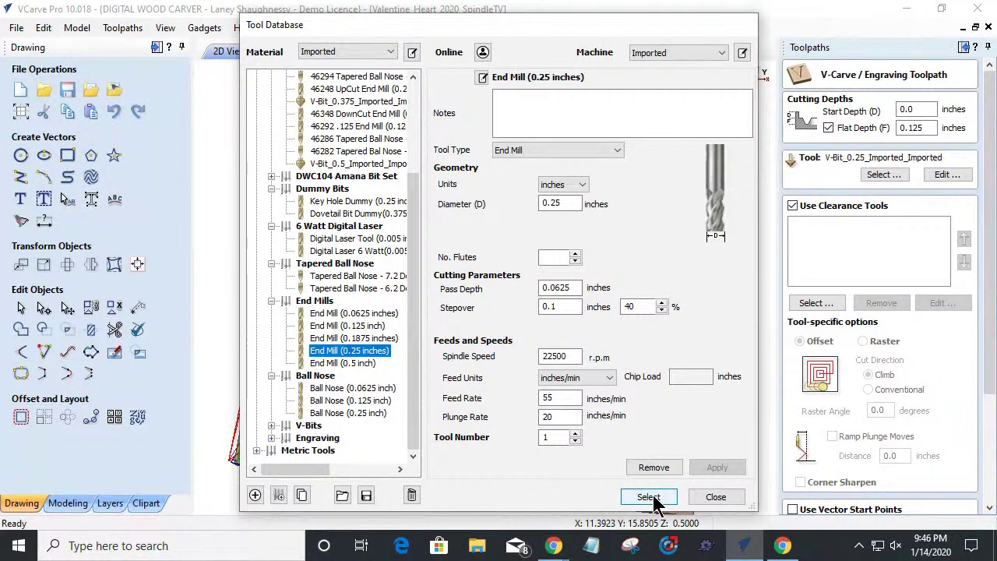
{"action": "left_click", "coordinate": [648, 497]}
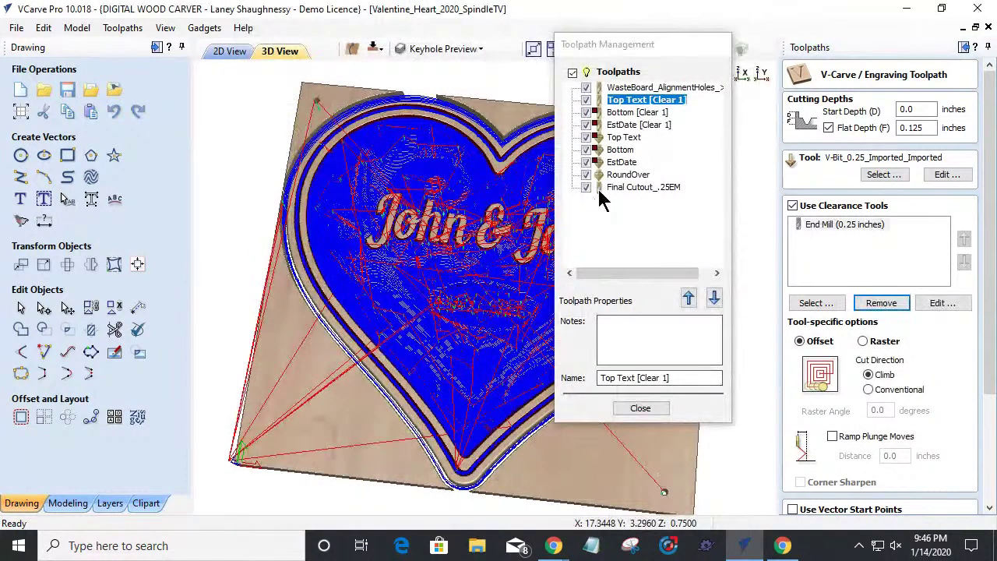
Step: Recalculate the Top Text toolpath with its new clearance tool
{"action": "left_click", "coordinate": [631, 113]}
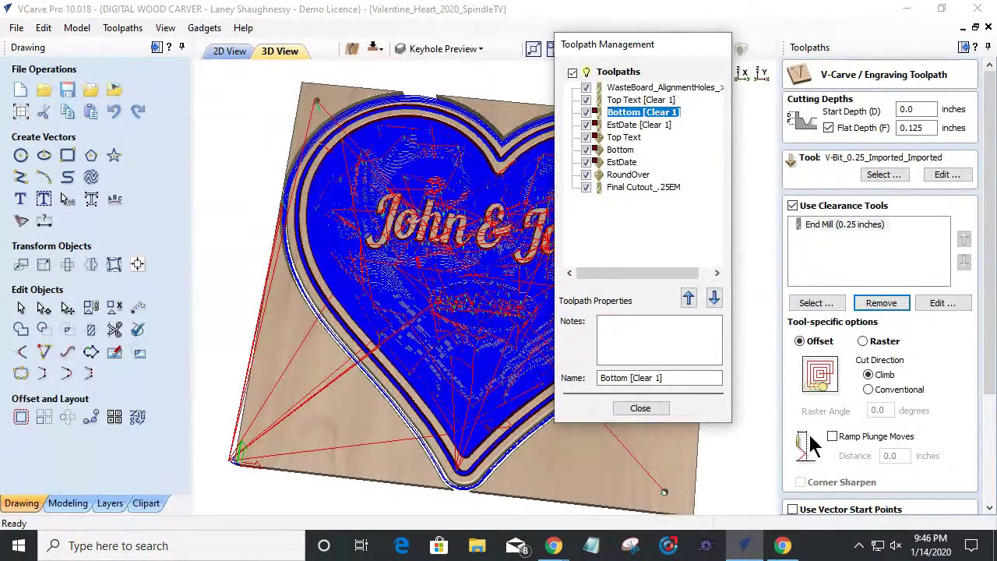
{"action": "left_click", "coordinate": [639, 100]}
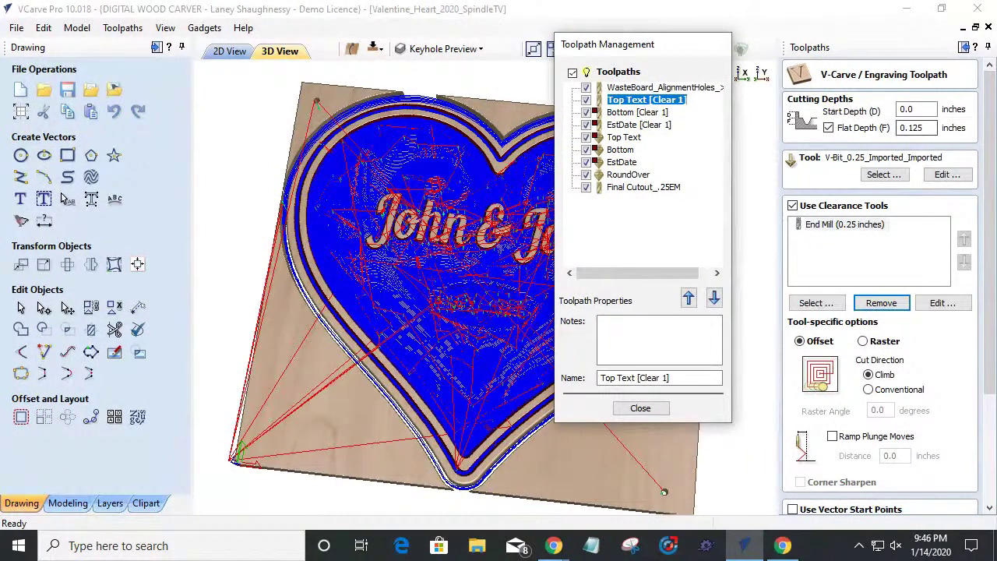
{"action": "left_click_drag", "start_coordinate": [989, 203], "coordinate": [989, 312]}
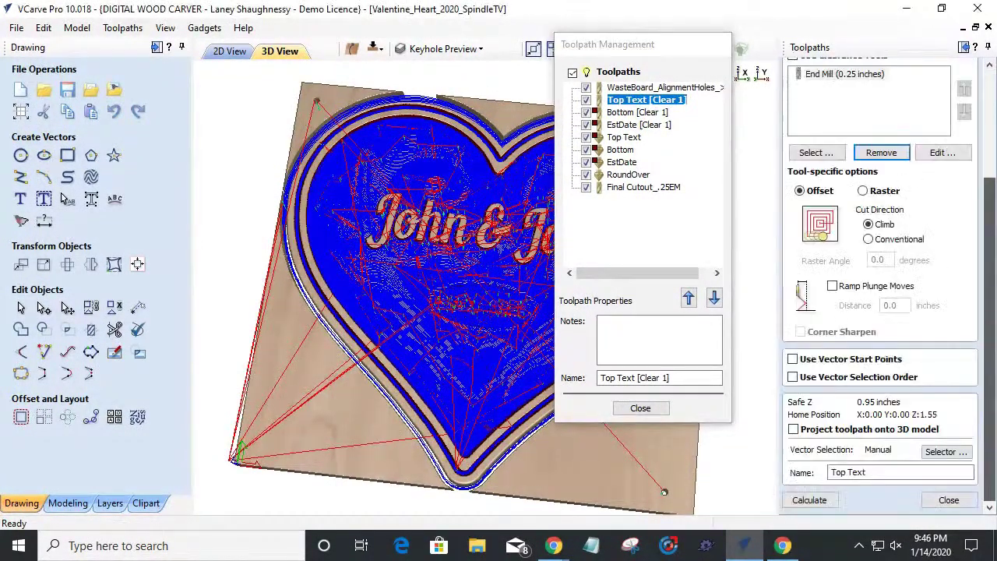
{"action": "left_click", "coordinate": [808, 502]}
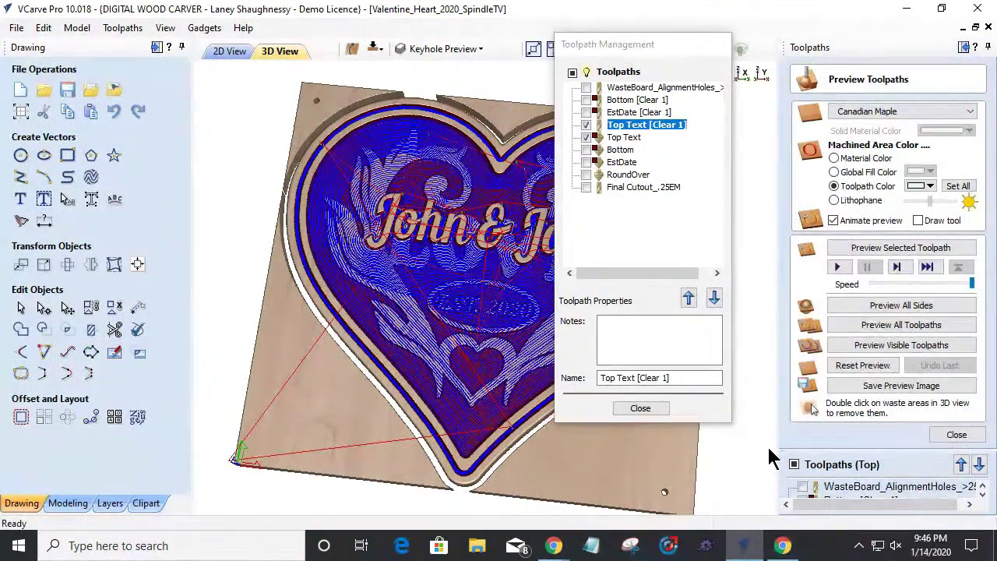
Step: Move Top Text [Clear 1] up two places in the machining order, directly after the wasteboard alignment holes
{"action": "left_click", "coordinate": [632, 126]}
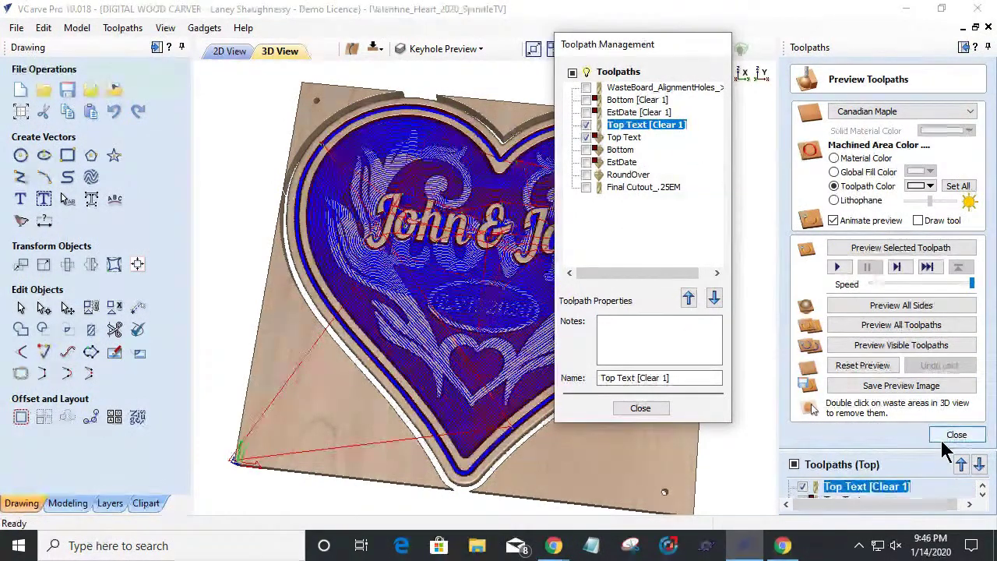
{"action": "left_click", "coordinate": [689, 300]}
{"action": "left_click", "coordinate": [689, 299]}
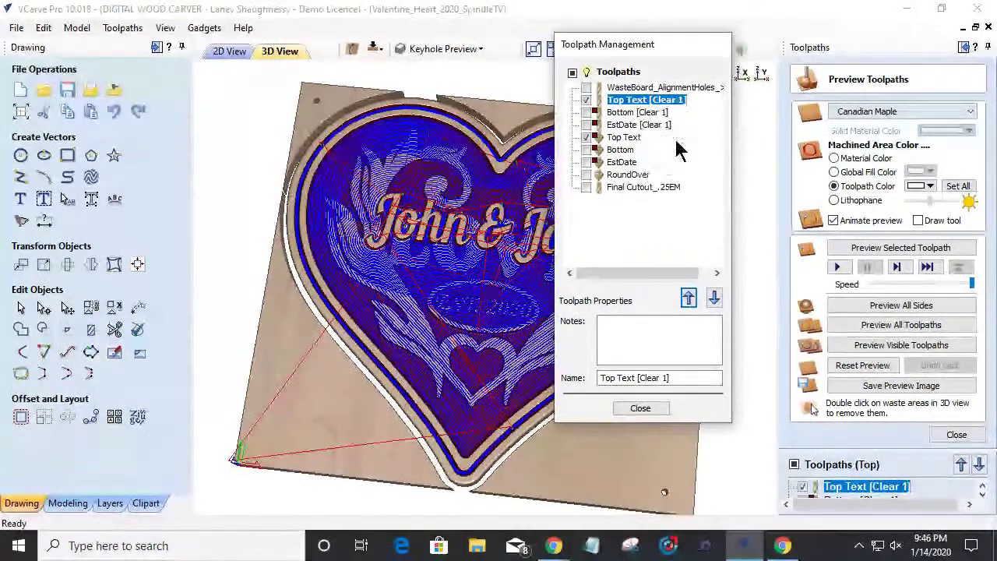
Step: Open the Bottom [Clear 1] toolpath for editing and check its clearance end mill's settings without changing them
{"action": "left_click", "coordinate": [627, 114]}
{"action": "double_click", "coordinate": [627, 114]}
{"action": "left_click", "coordinate": [832, 223]}
{"action": "double_click", "coordinate": [833, 221]}
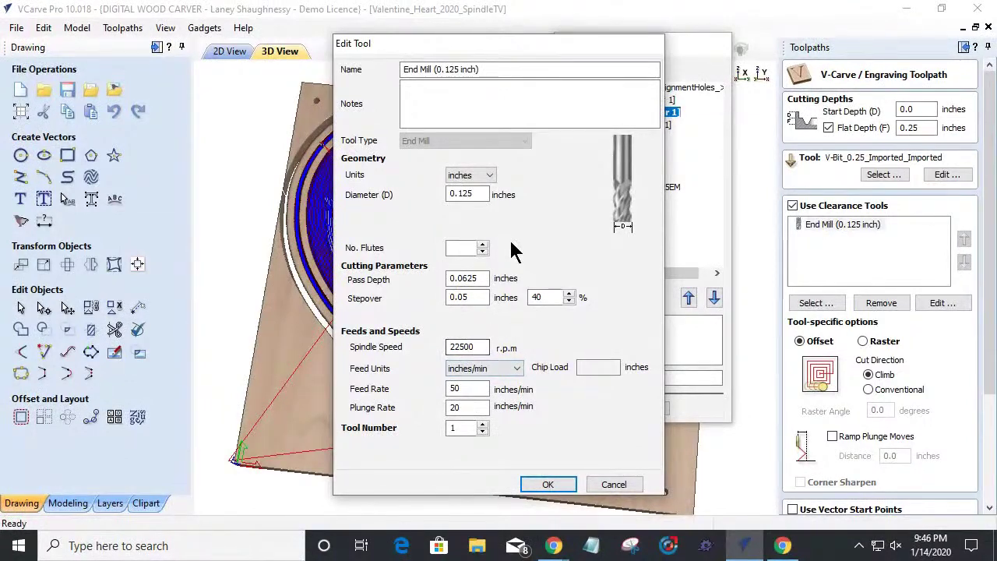
{"action": "left_click", "coordinate": [614, 484]}
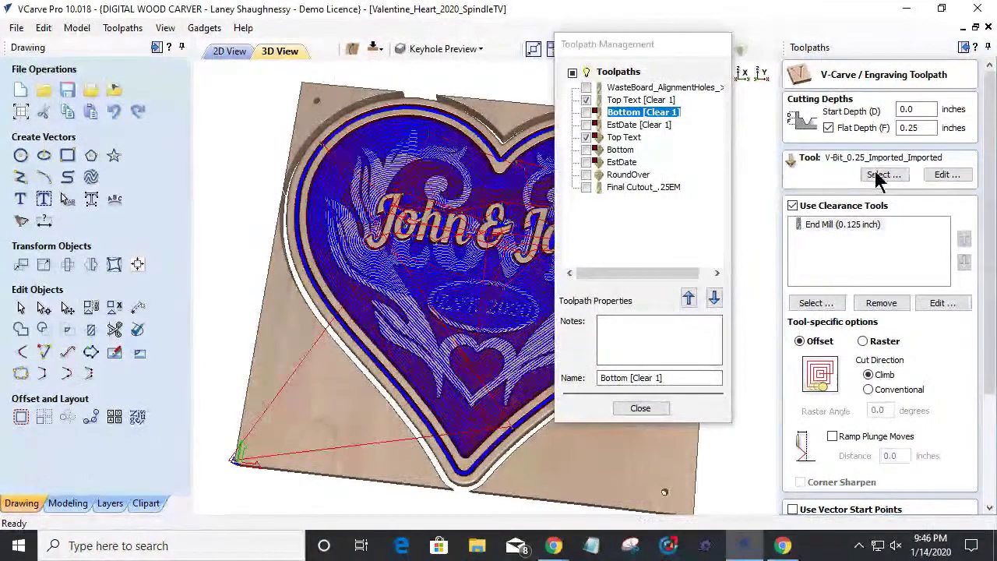
Step: Replace the Bottom toolpath's clearance tool with the End Mill (0.25 inches) and try to recalculate the toolpath
{"action": "left_click", "coordinate": [880, 303]}
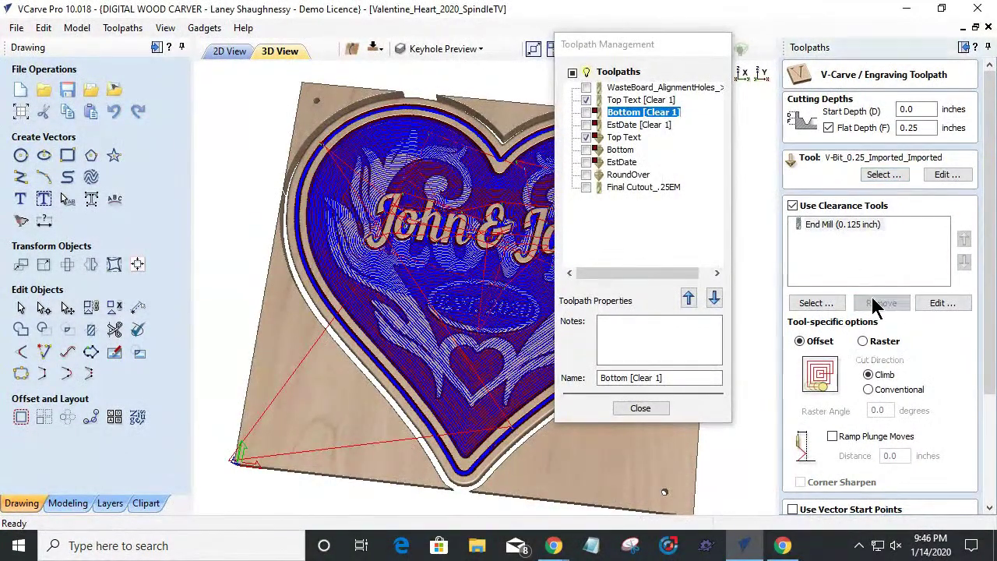
{"action": "left_click", "coordinate": [814, 303]}
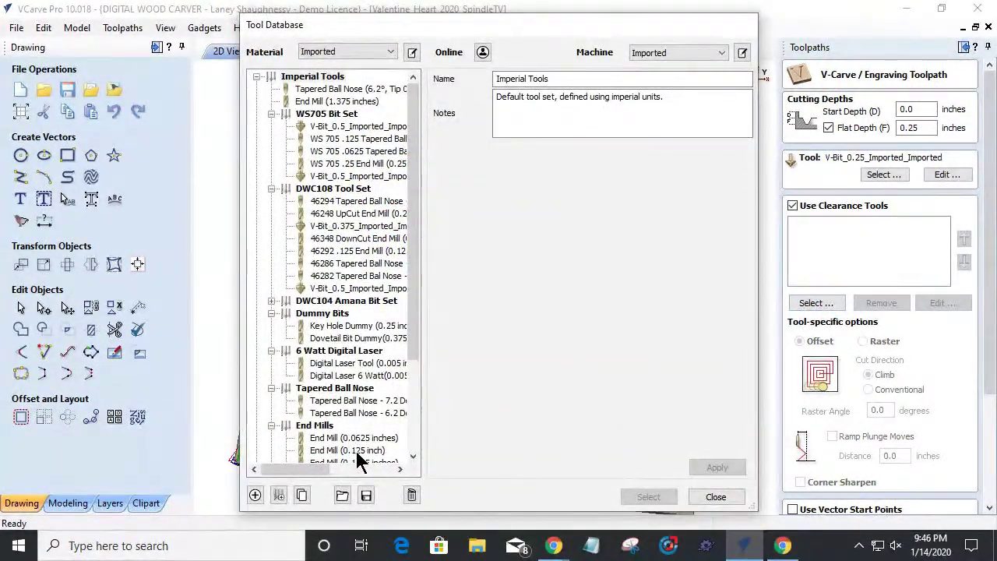
{"action": "scroll", "coordinate": [356, 441], "scroll_direction": "down", "scroll_amount": 1}
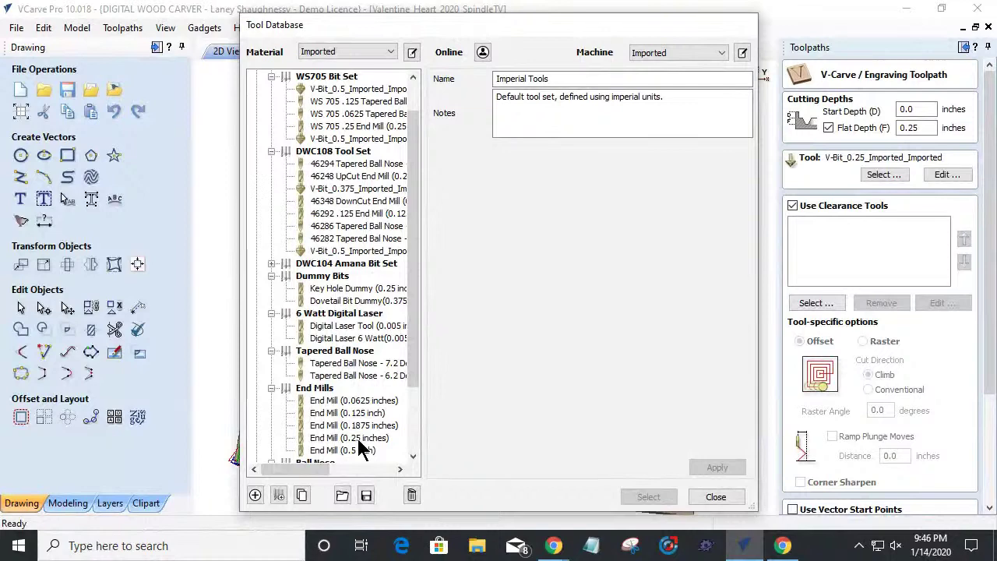
{"action": "left_click", "coordinate": [357, 437]}
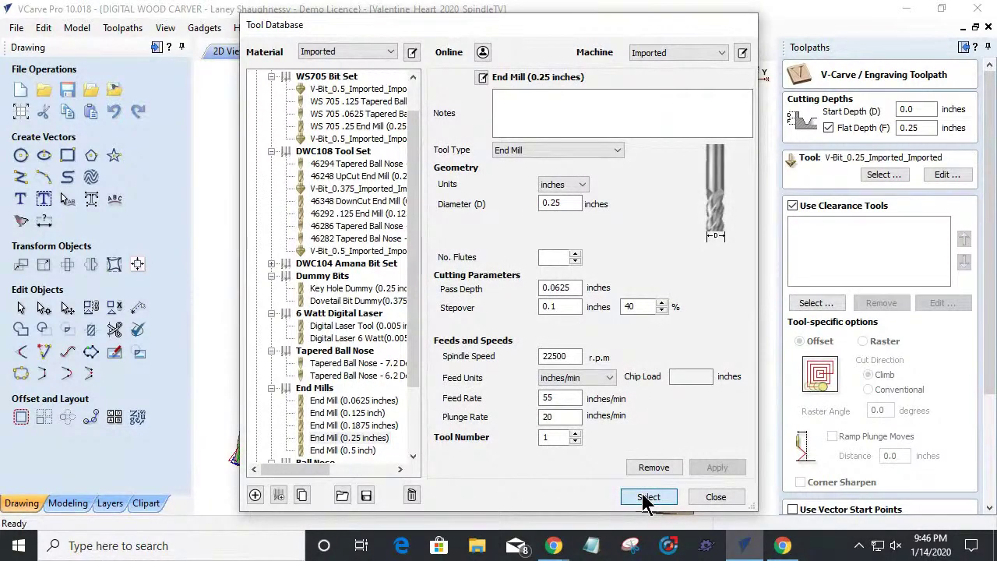
{"action": "left_click", "coordinate": [648, 497]}
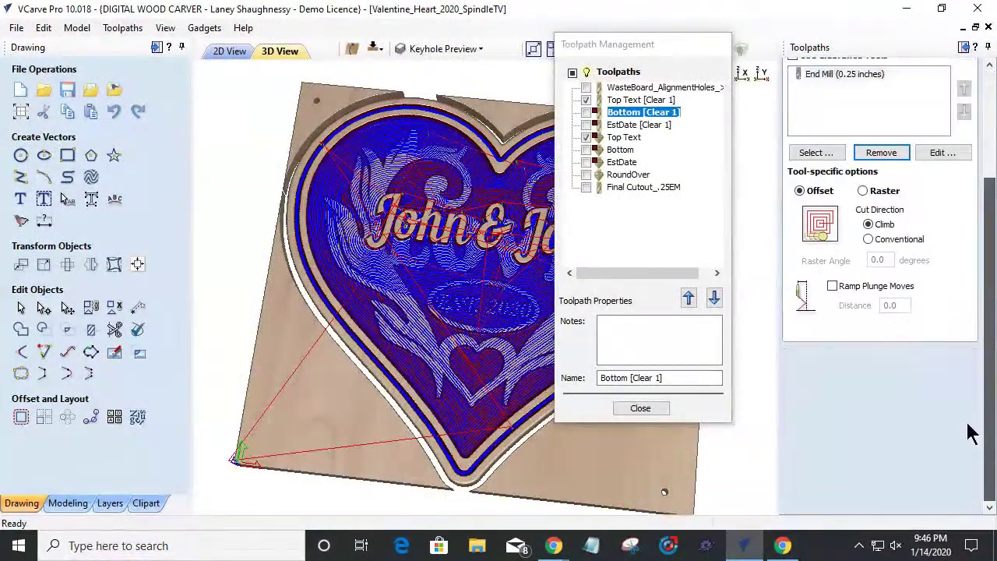
{"action": "left_click", "coordinate": [809, 500]}
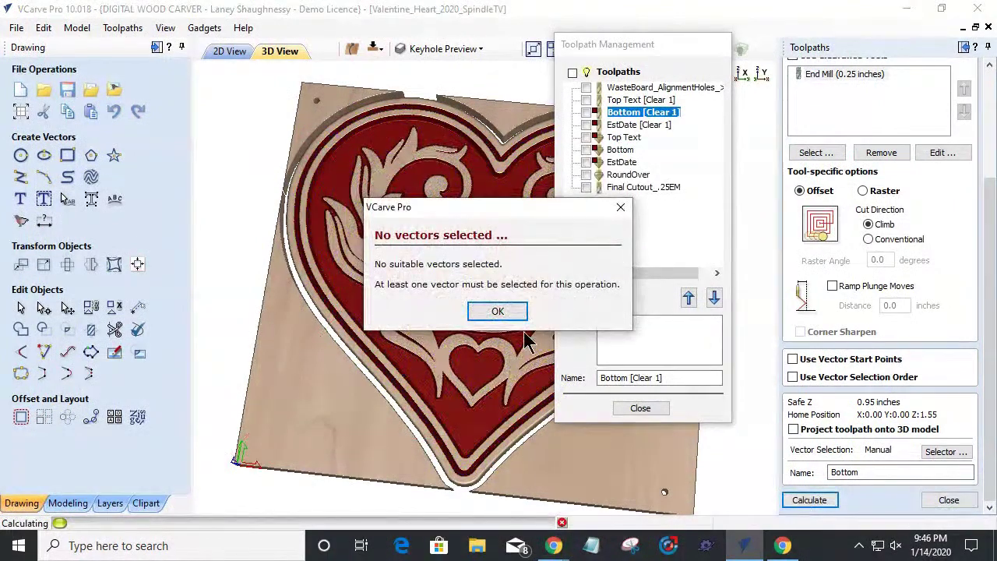
Step: Dismiss the missing-vectors warning and try to associate the Class Bottom Layer vectors with the Bottom toolpath
{"action": "left_click", "coordinate": [486, 311]}
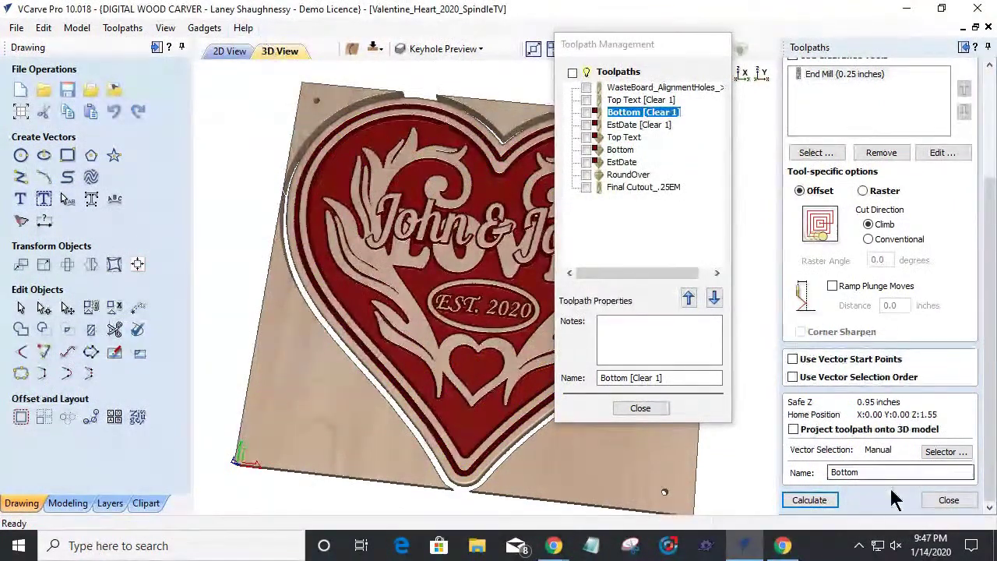
{"action": "left_click", "coordinate": [945, 452]}
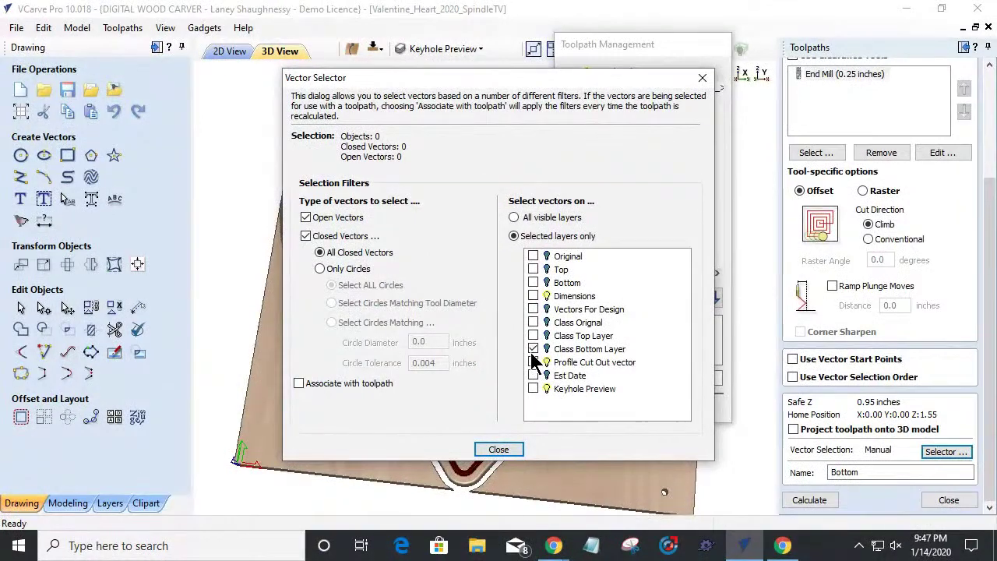
{"action": "left_click", "coordinate": [299, 383]}
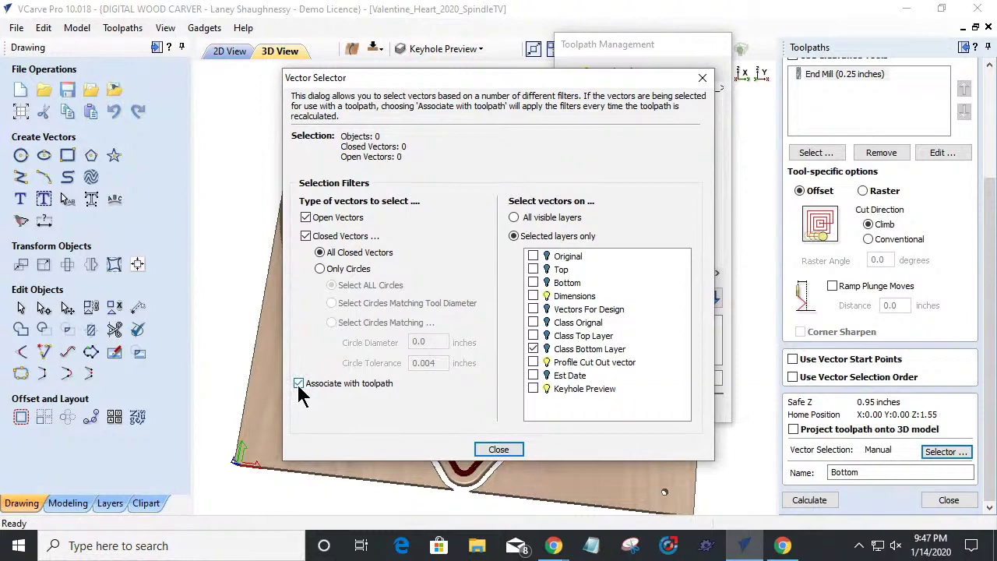
{"action": "left_click", "coordinate": [550, 349]}
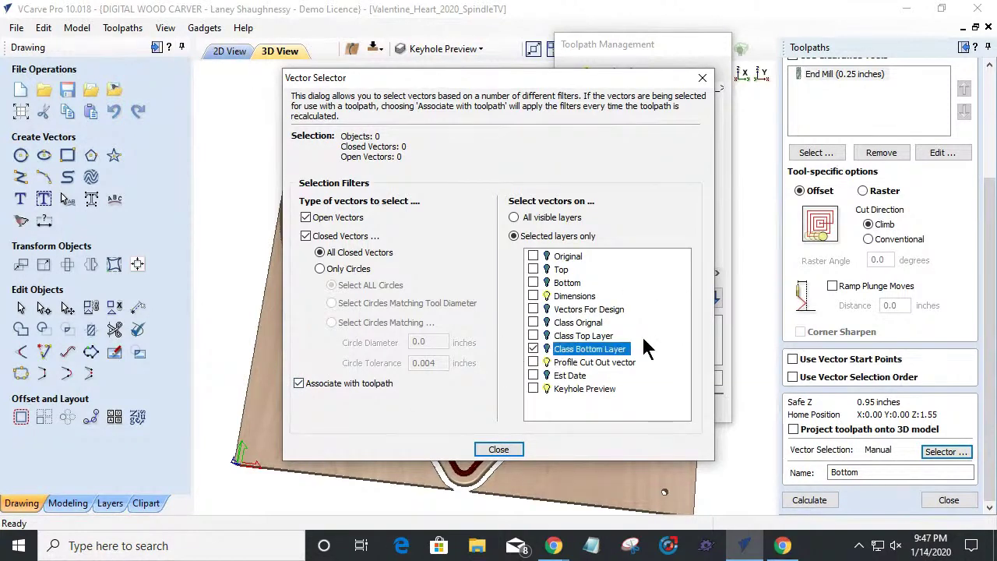
{"action": "left_click", "coordinate": [499, 449]}
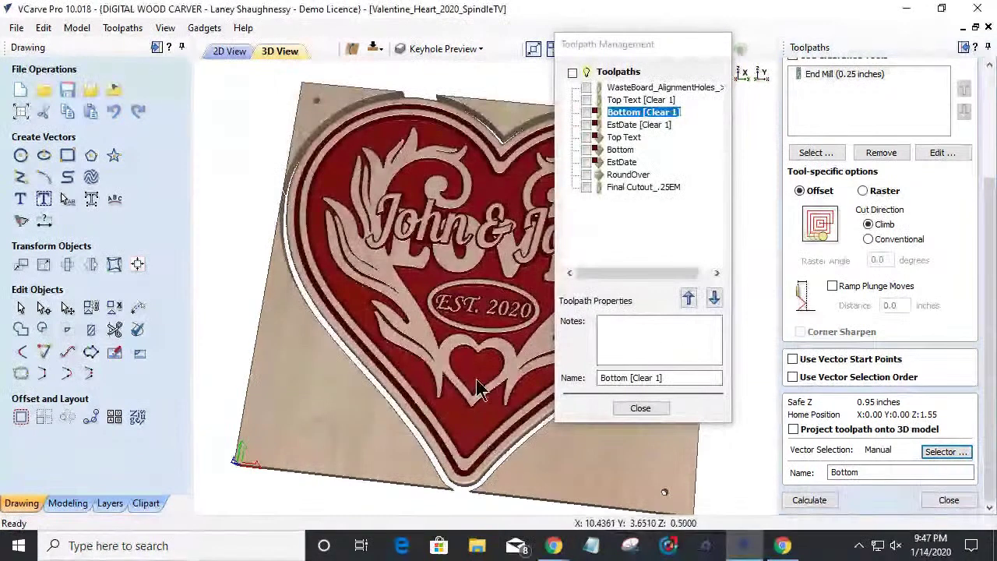
Step: Make the Class Bottom Layer and Est Date layers visible and recalculate the Bottom toolpath with the Class Bottom Layer vectors associated with it
{"action": "left_click", "coordinate": [438, 49]}
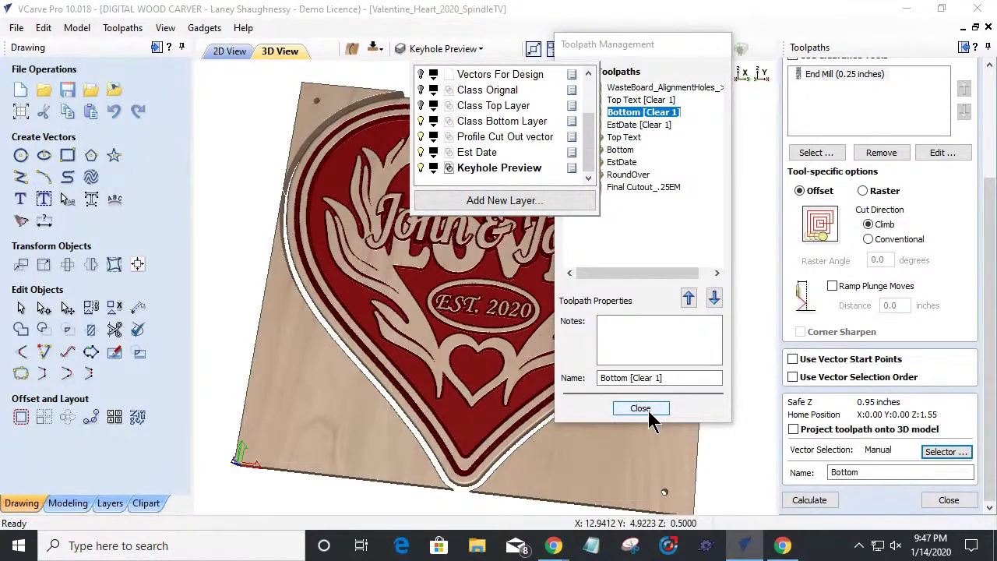
{"action": "left_click", "coordinate": [944, 452]}
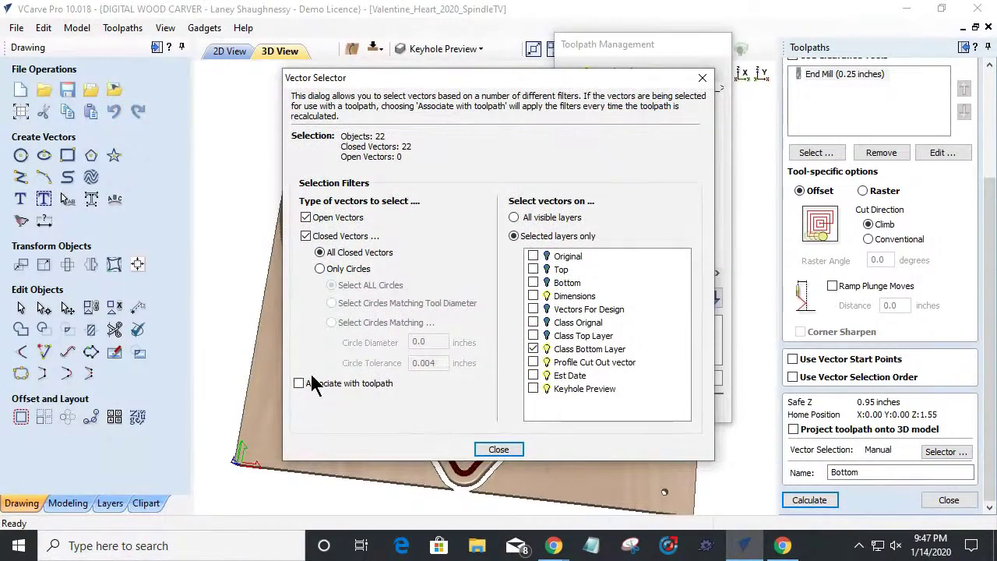
{"action": "left_click", "coordinate": [499, 450]}
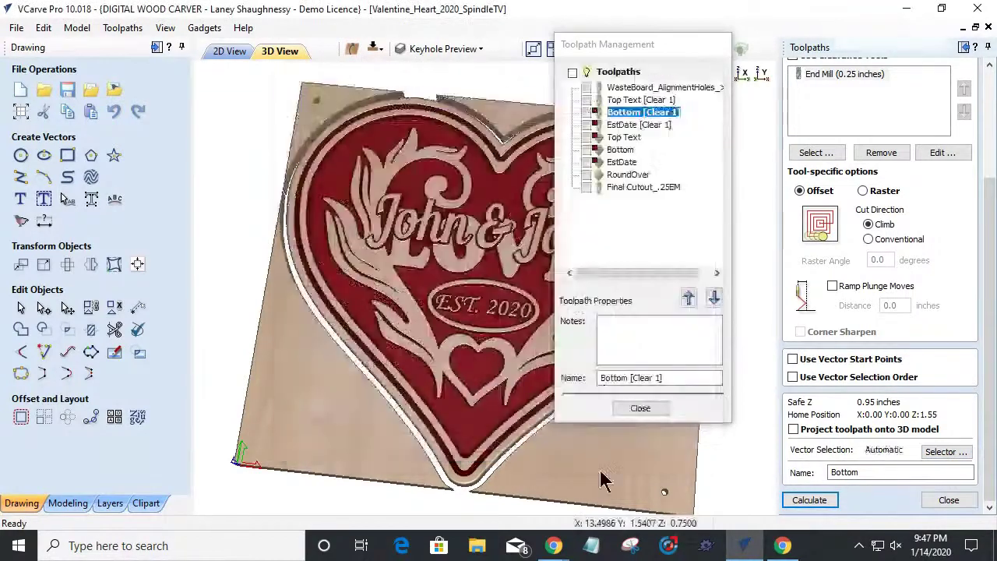
{"action": "left_click", "coordinate": [812, 503]}
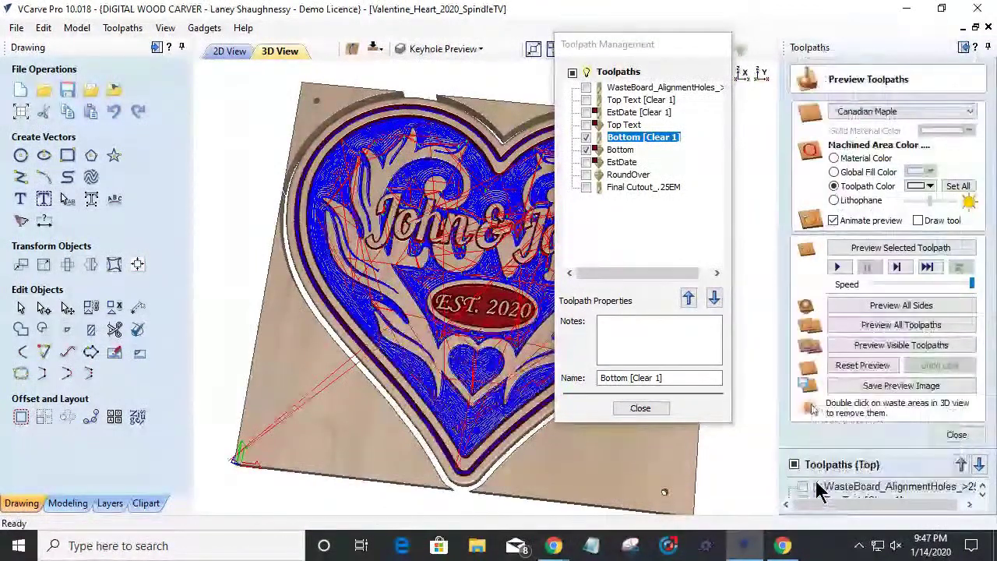
Step: Check the machining time summary for the Bottom [Clear 1] and Bottom toolpaths
{"action": "mouse_move", "coordinate": [610, 177]}
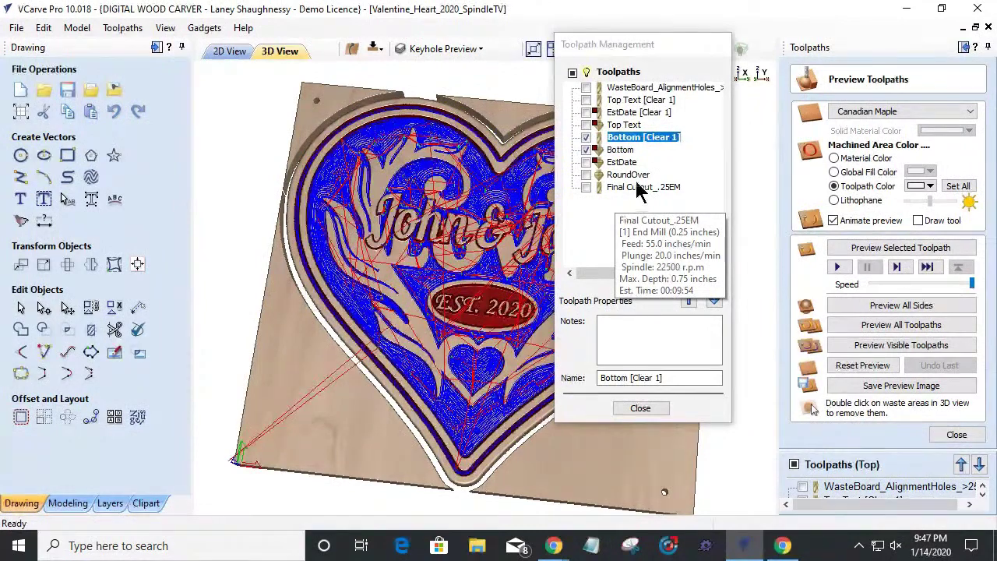
{"action": "left_click", "coordinate": [640, 409]}
{"action": "left_click", "coordinate": [957, 437]}
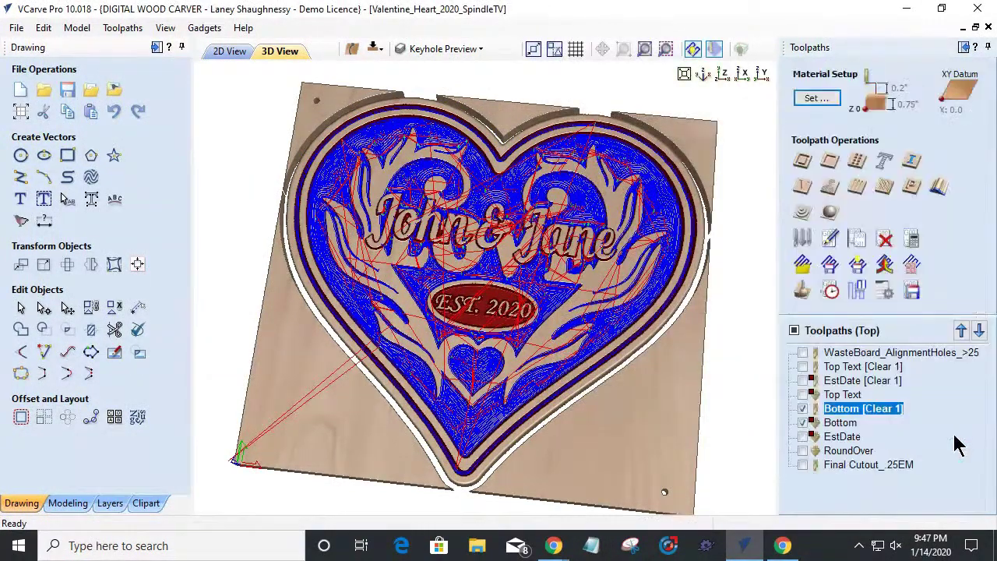
{"action": "left_click", "coordinate": [831, 291]}
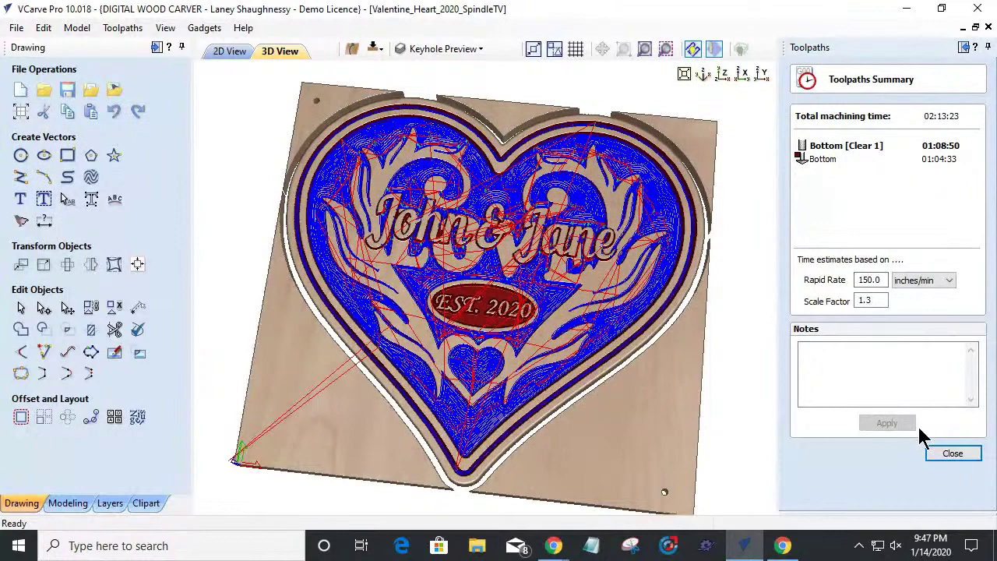
{"action": "left_click", "coordinate": [952, 453]}
Step: Include all top-side toolpaths and review their individual and total machining times in the toolpath summary
{"action": "double_click", "coordinate": [830, 333]}
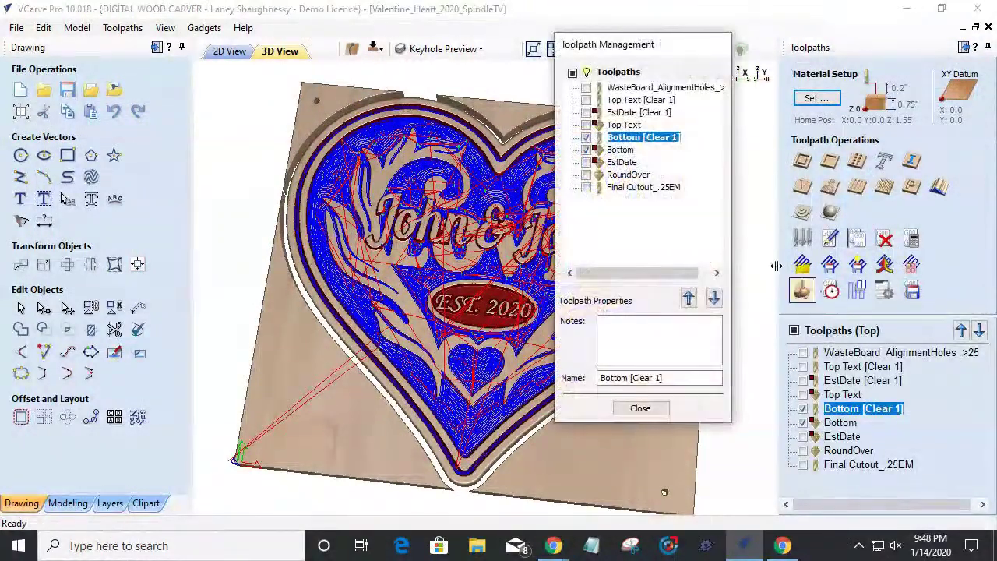
{"action": "left_click", "coordinate": [572, 72]}
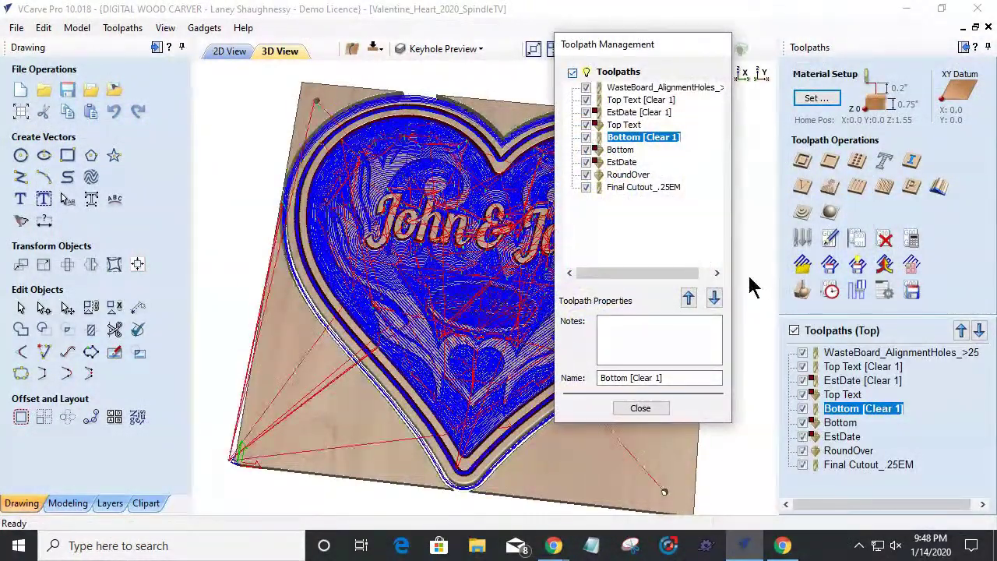
{"action": "left_click", "coordinate": [830, 290]}
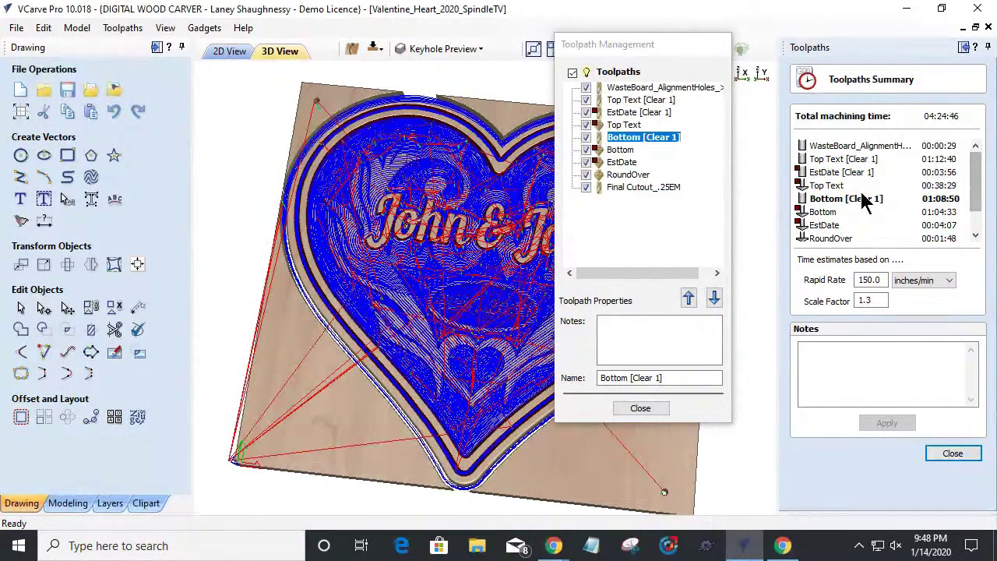
{"action": "mouse_move", "coordinate": [830, 194]}
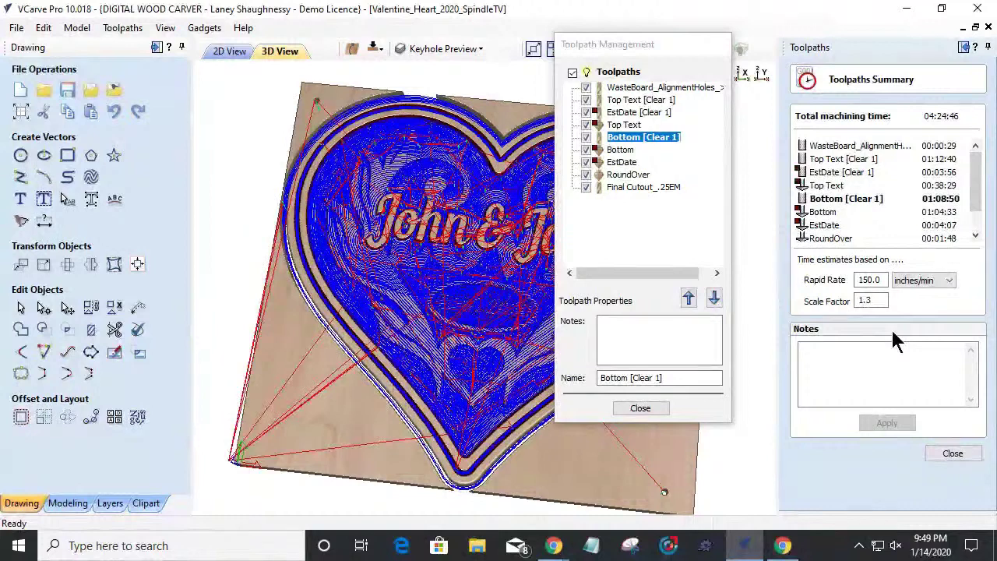
Step: Move Bottom [Clear 1] up two places in the machining order, directly after Top Text [Clear 1]
{"action": "left_click", "coordinate": [628, 100]}
{"action": "left_click", "coordinate": [621, 114]}
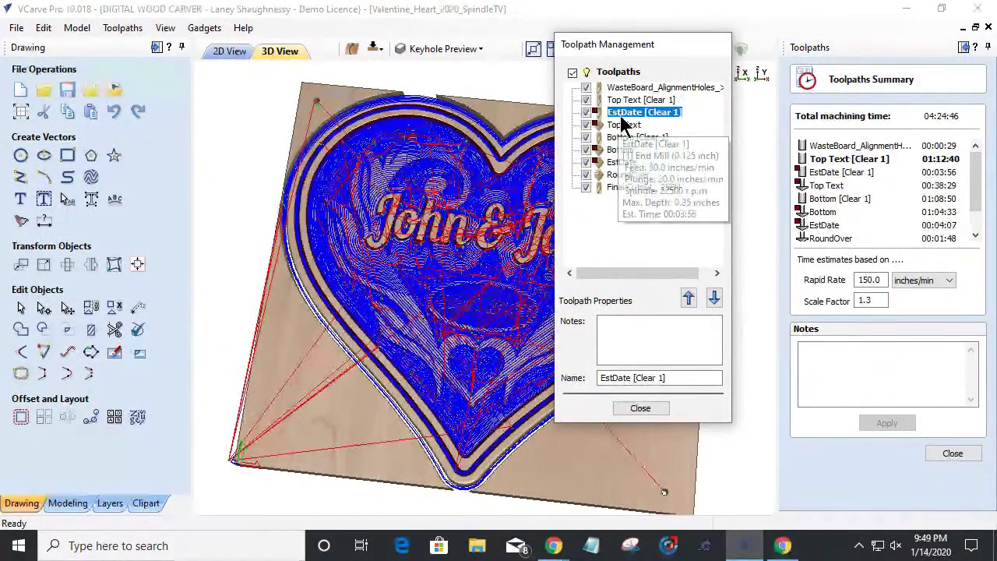
{"action": "left_click", "coordinate": [624, 137]}
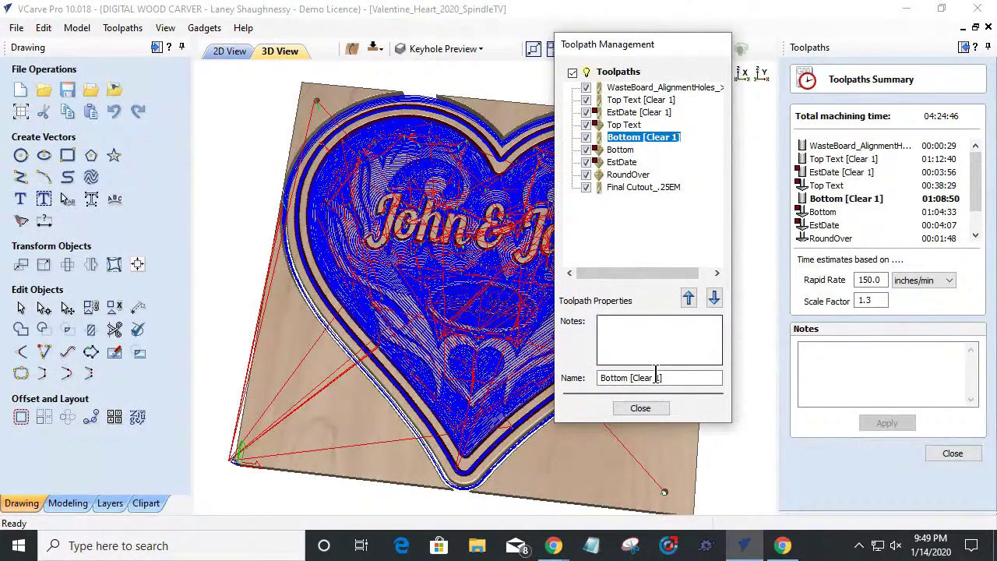
{"action": "left_click", "coordinate": [690, 300]}
{"action": "left_click", "coordinate": [689, 300]}
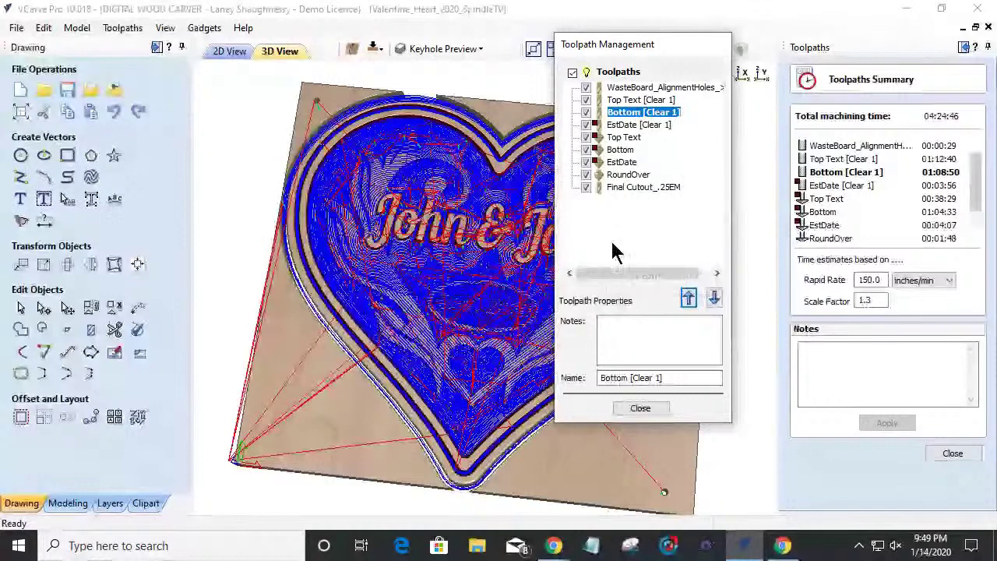
Step: Close toolpath management and the machining time summary, and hide all top-side toolpaths in the 3D view
{"action": "left_click", "coordinate": [646, 409]}
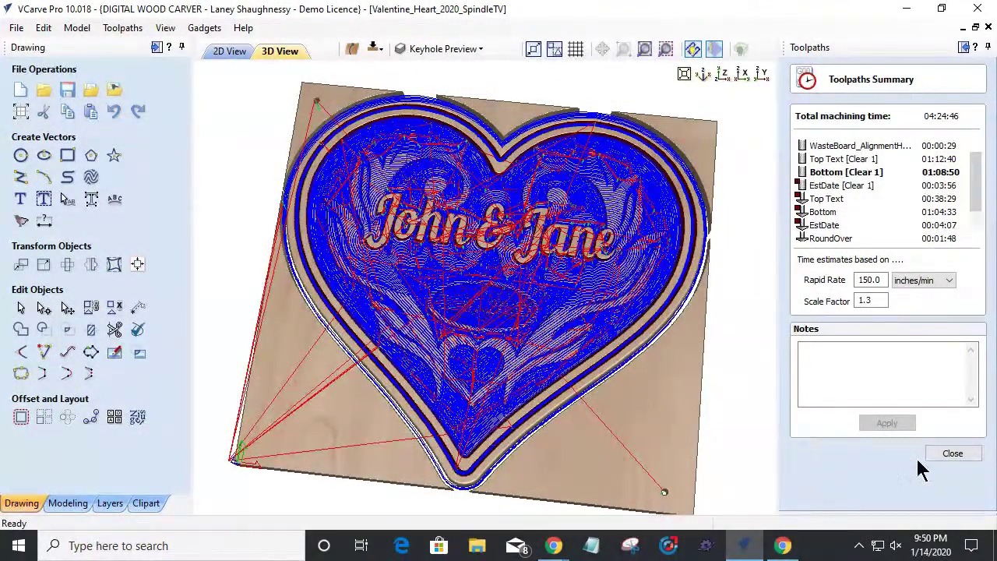
{"action": "left_click", "coordinate": [954, 454]}
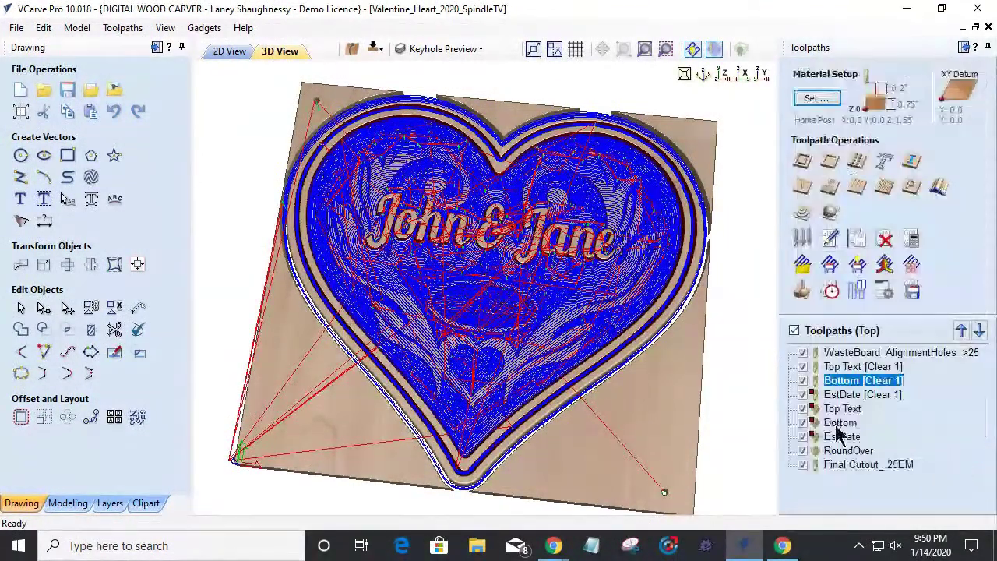
{"action": "left_click", "coordinate": [794, 330]}
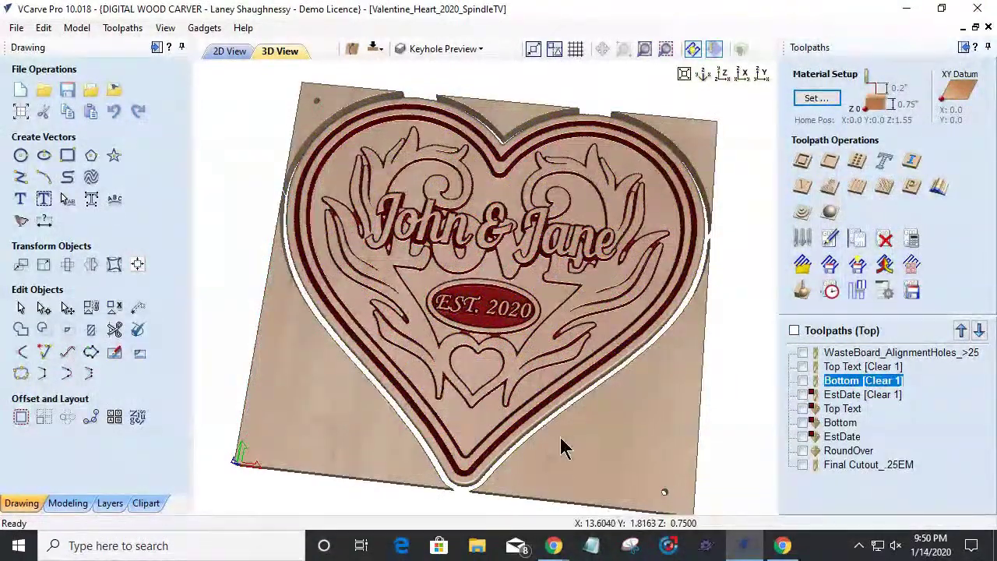
{"action": "left_click_drag", "start_coordinate": [561, 445], "coordinate": [562, 445]}
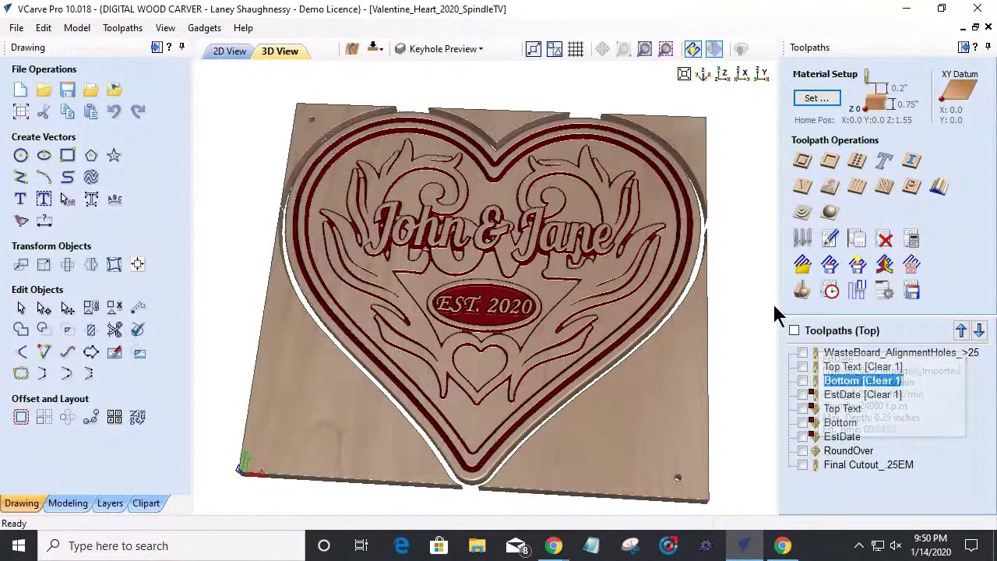
Step: Set the preview colour of the Bottom [Clear 1] toolpath to dark red and inspect the heart's 3D preview
{"action": "left_click", "coordinate": [803, 291]}
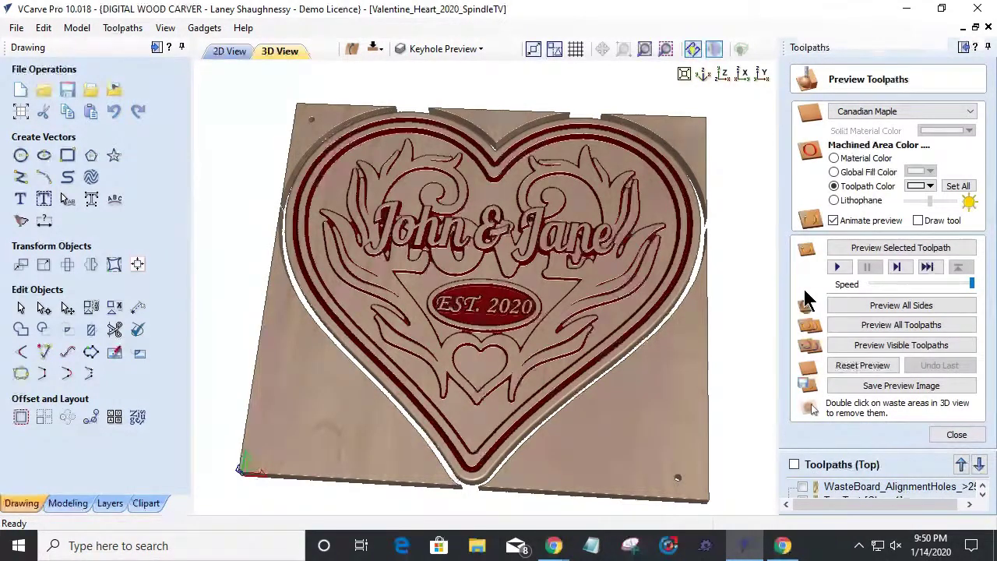
{"action": "left_click", "coordinate": [837, 464]}
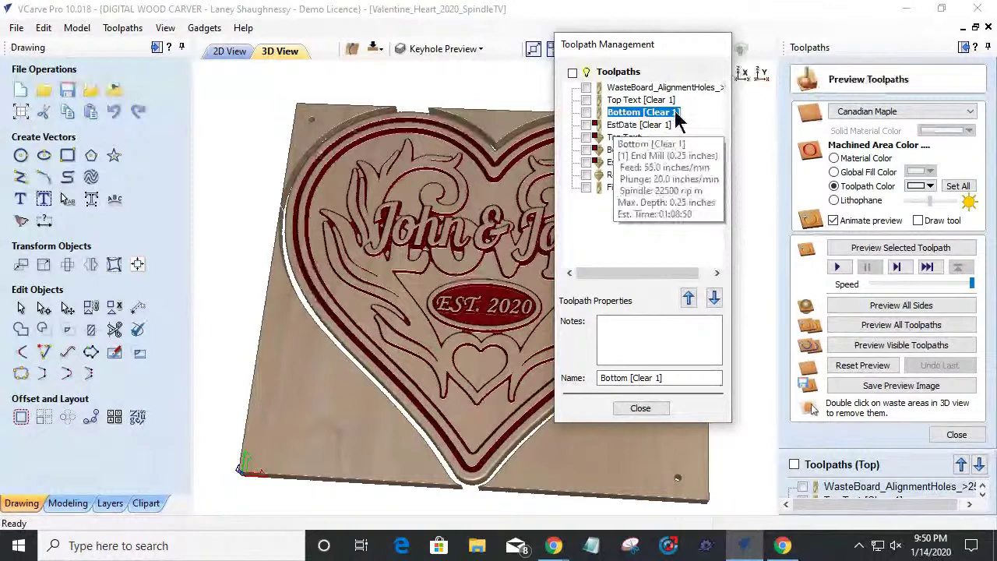
{"action": "left_click", "coordinate": [642, 113]}
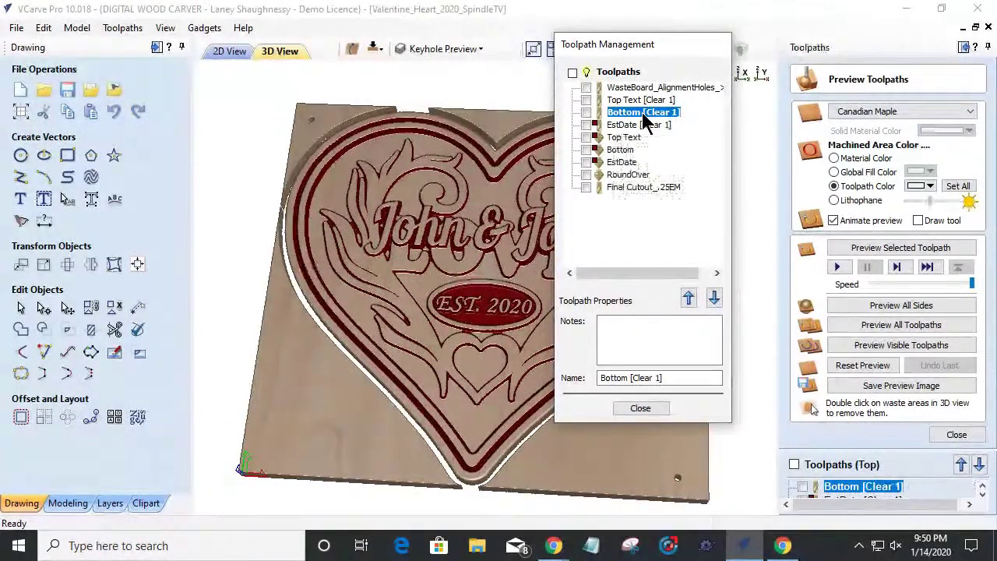
{"action": "left_click", "coordinate": [924, 187]}
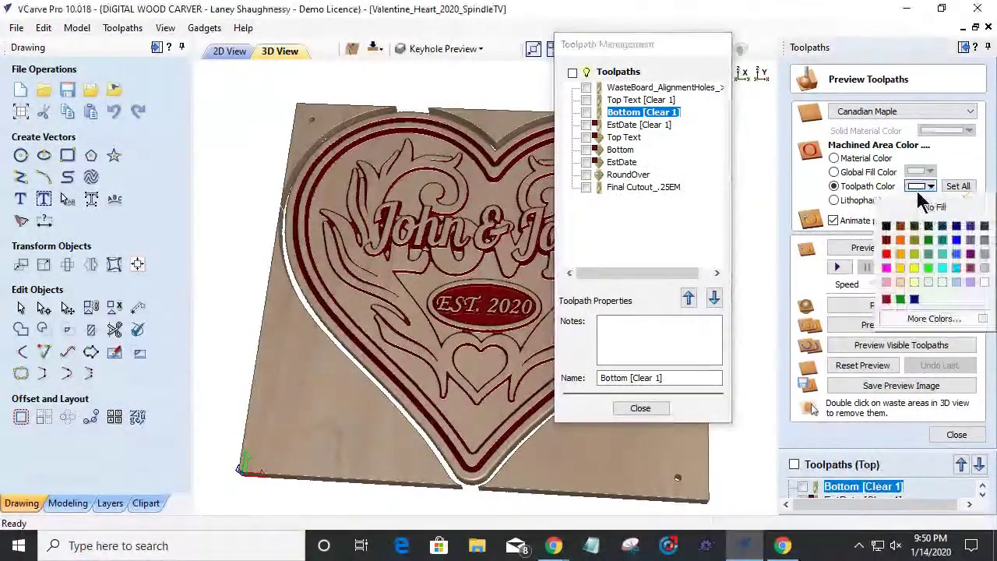
{"action": "left_click", "coordinate": [886, 299]}
{"action": "left_click", "coordinate": [664, 100]}
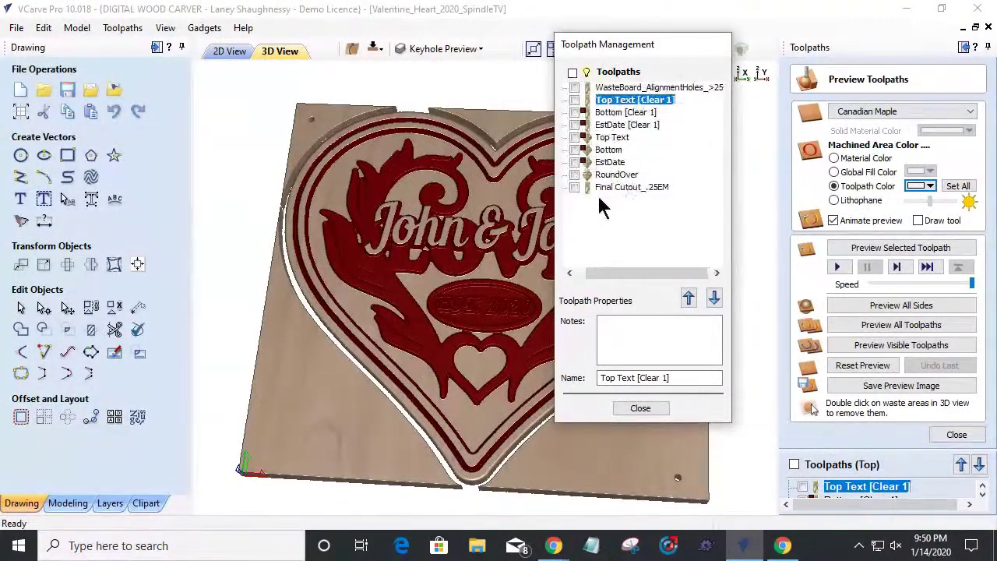
{"action": "left_click_drag", "start_coordinate": [464, 366], "coordinate": [452, 382]}
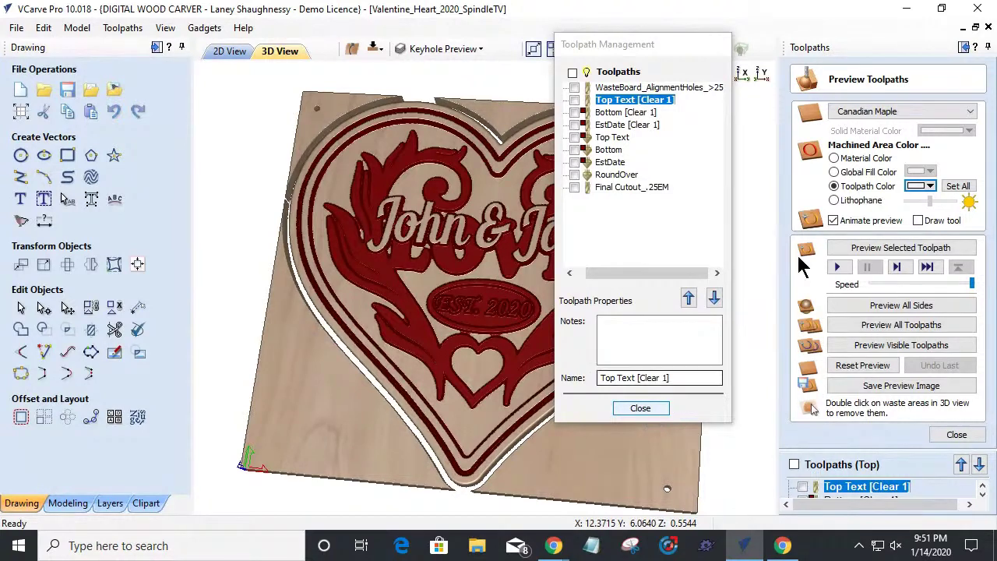
Step: Show the machined areas in the material colour and remove the waste pieces around the heart from the toolpath preview
{"action": "left_click", "coordinate": [836, 159]}
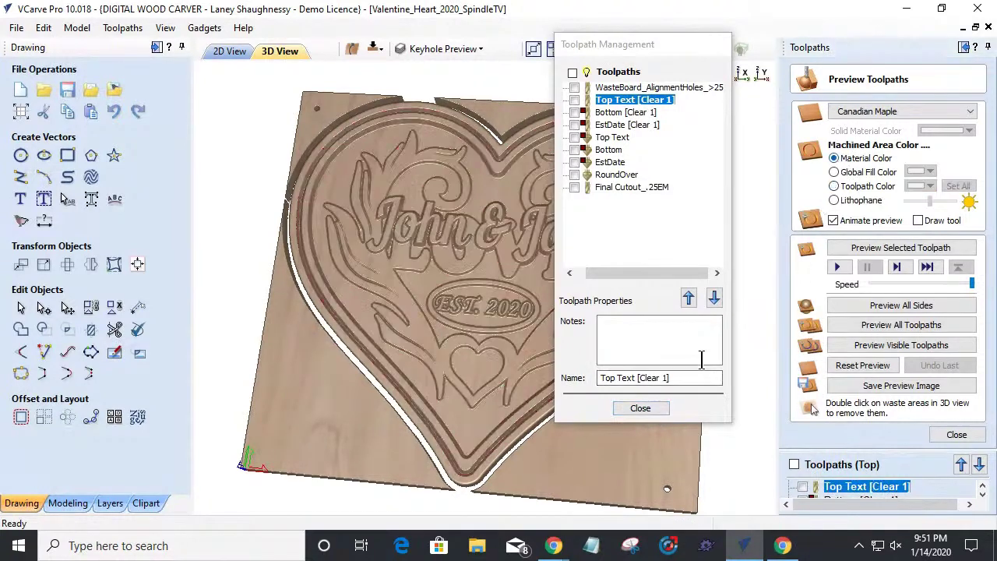
{"action": "left_click", "coordinate": [640, 409]}
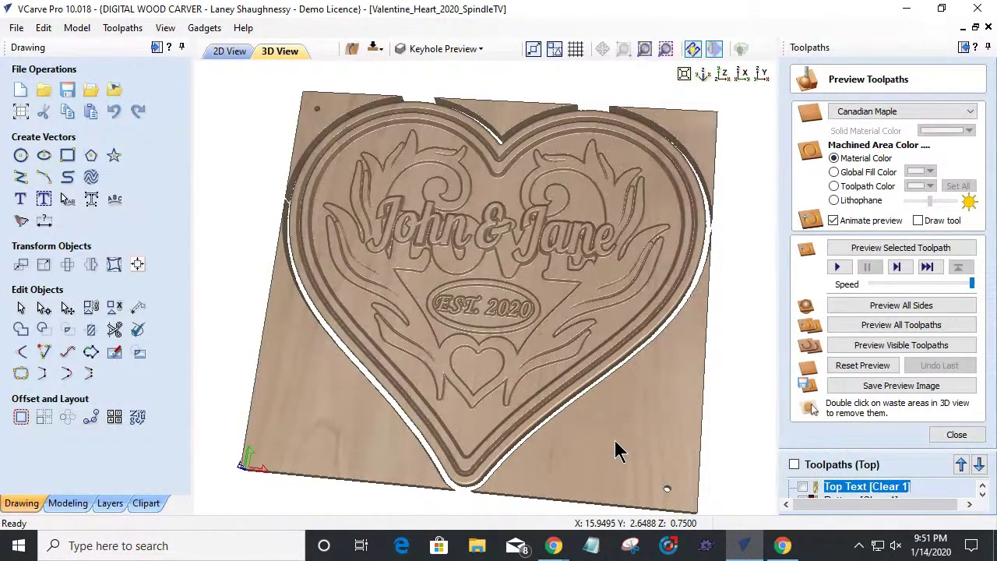
{"action": "double_click", "coordinate": [616, 452]}
{"action": "double_click", "coordinate": [327, 403]}
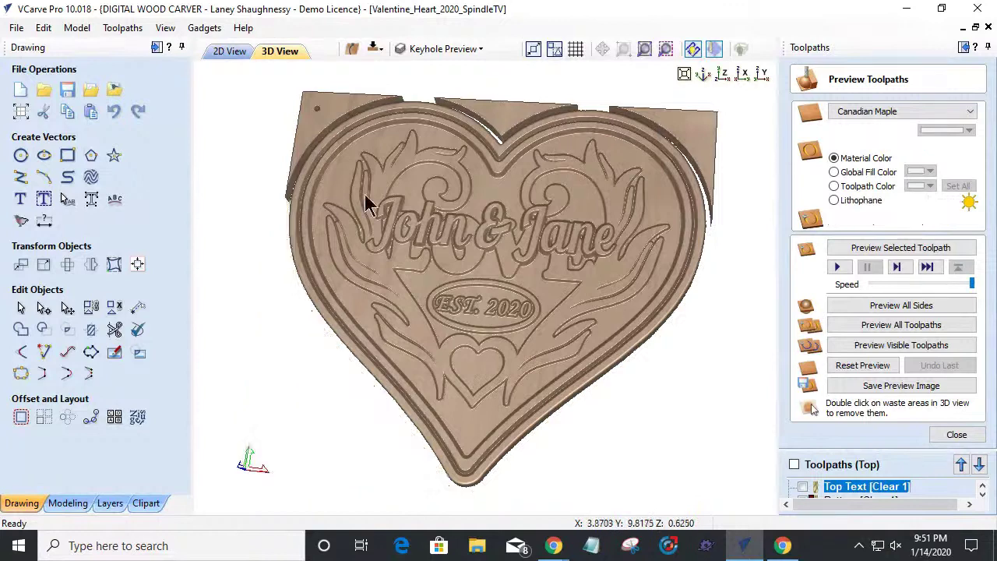
{"action": "double_click", "coordinate": [456, 117]}
{"action": "double_click", "coordinate": [674, 142]}
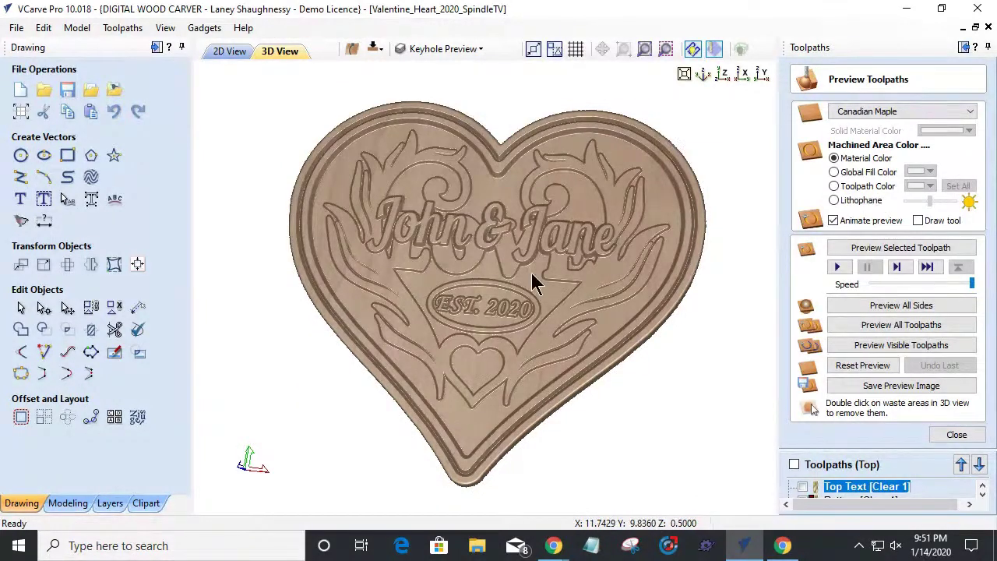
{"action": "left_click_drag", "start_coordinate": [570, 292], "coordinate": [609, 291]}
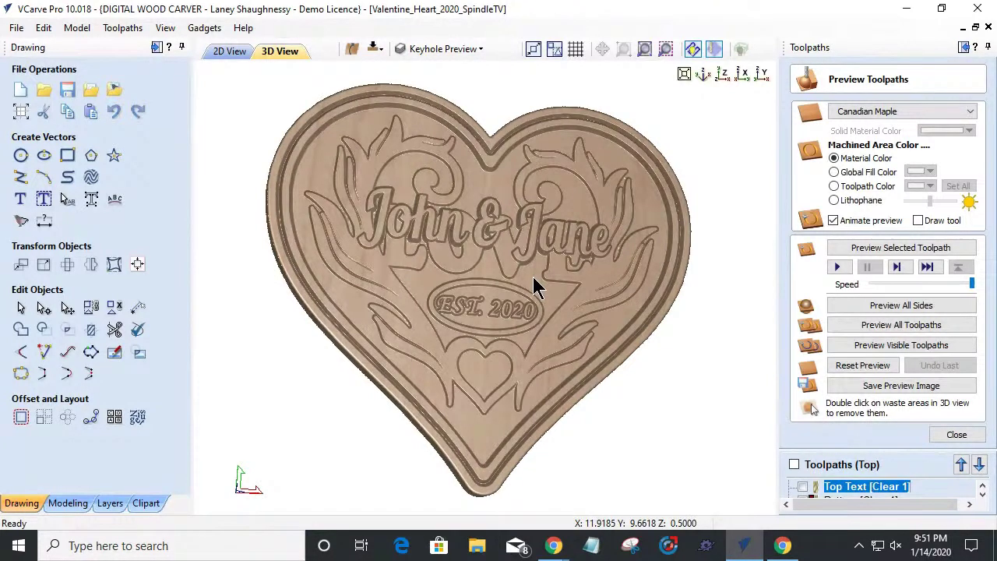
{"action": "left_click", "coordinate": [965, 437]}
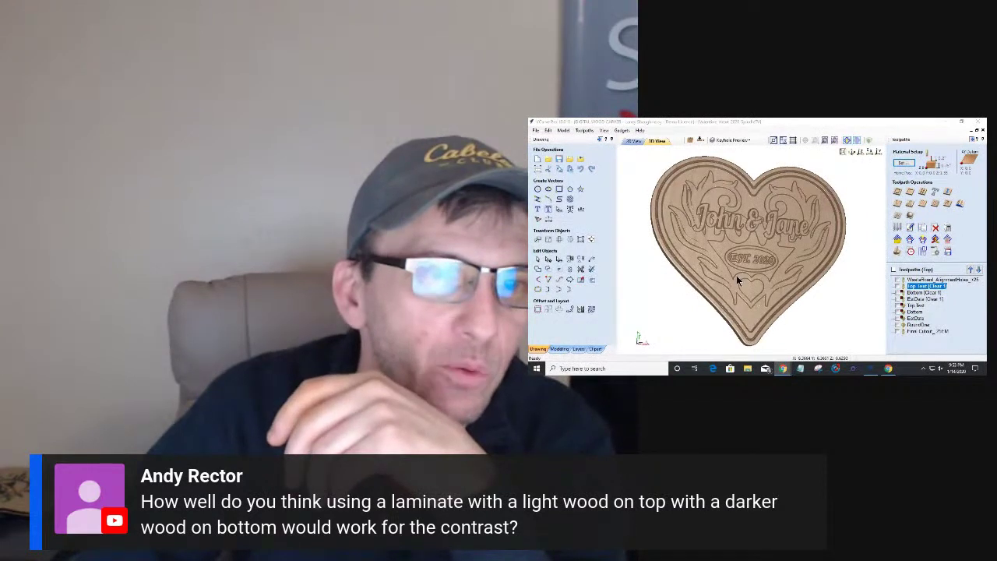
Step: Inspect the heart from a tilted close-up, reopen the toolpath preview and colour its machined areas by toolpath colour
{"action": "left_click_drag", "start_coordinate": [735, 283], "coordinate": [702, 234]}
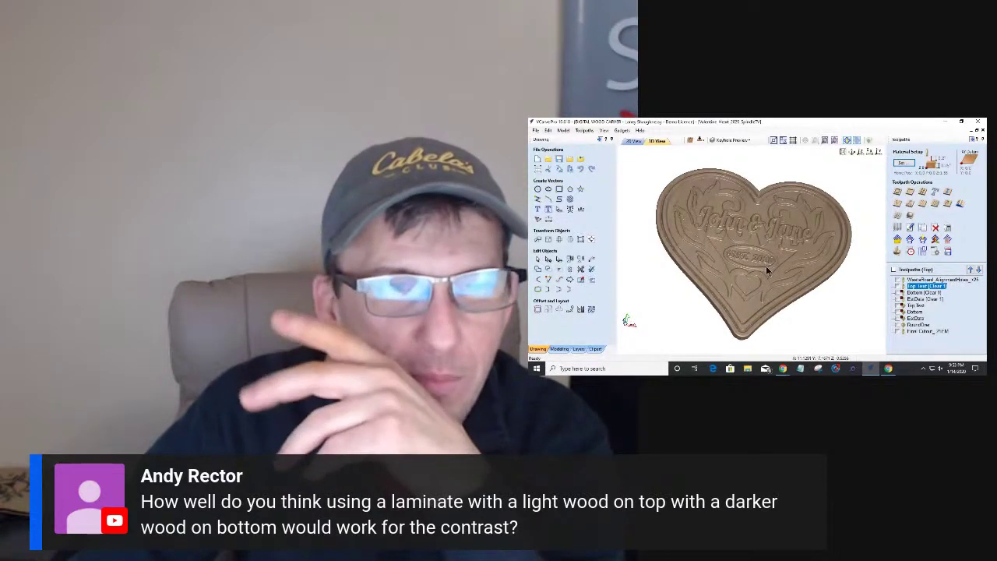
{"action": "left_click_drag", "start_coordinate": [765, 266], "coordinate": [767, 247]}
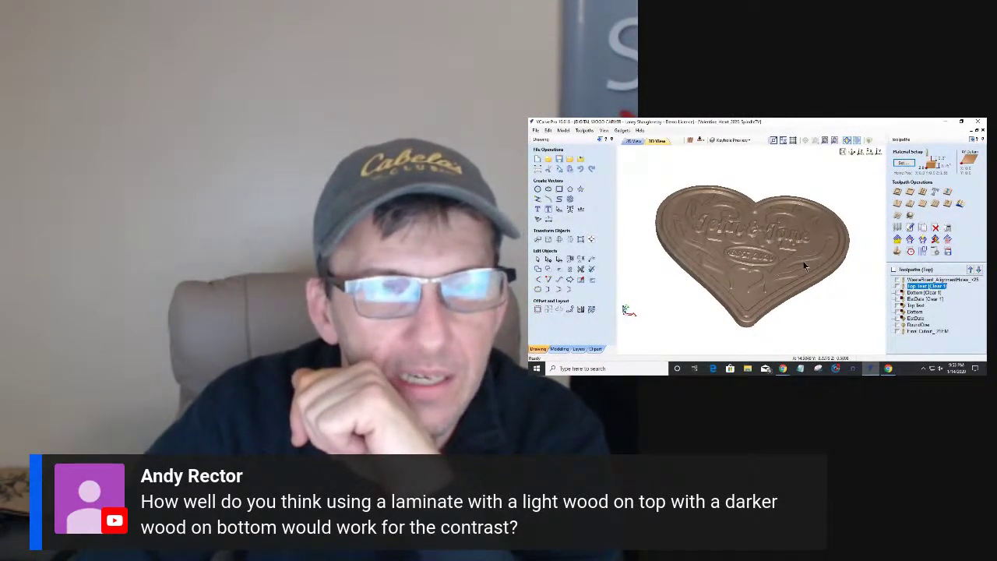
{"action": "scroll", "coordinate": [811, 260], "scroll_direction": "up", "scroll_amount": 3}
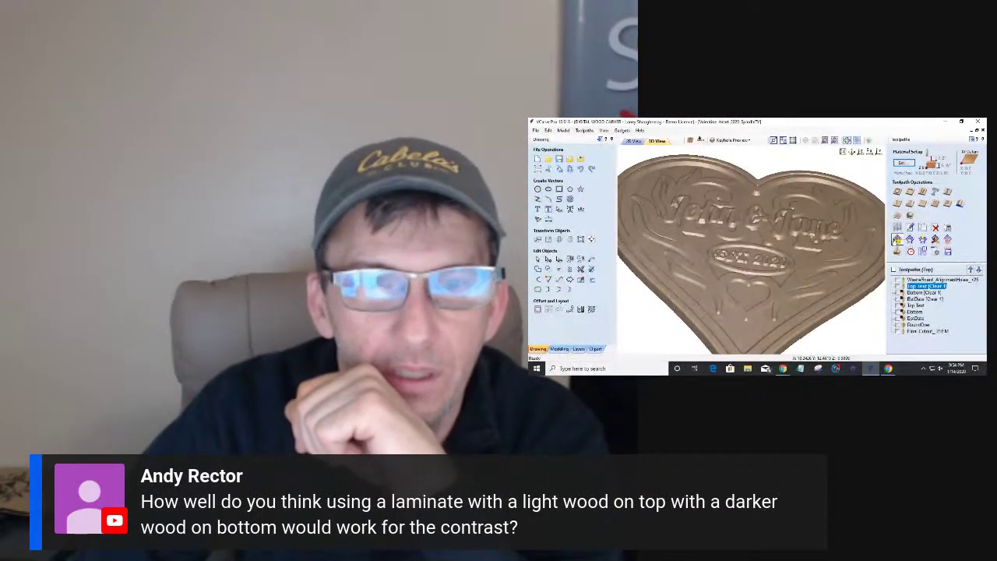
{"action": "left_click", "coordinate": [897, 239]}
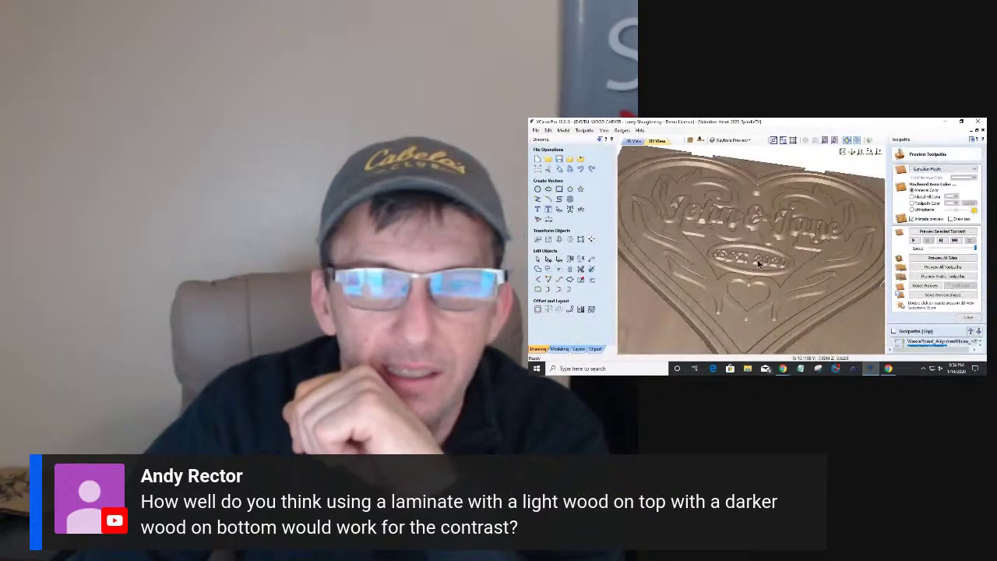
{"action": "left_click", "coordinate": [913, 204]}
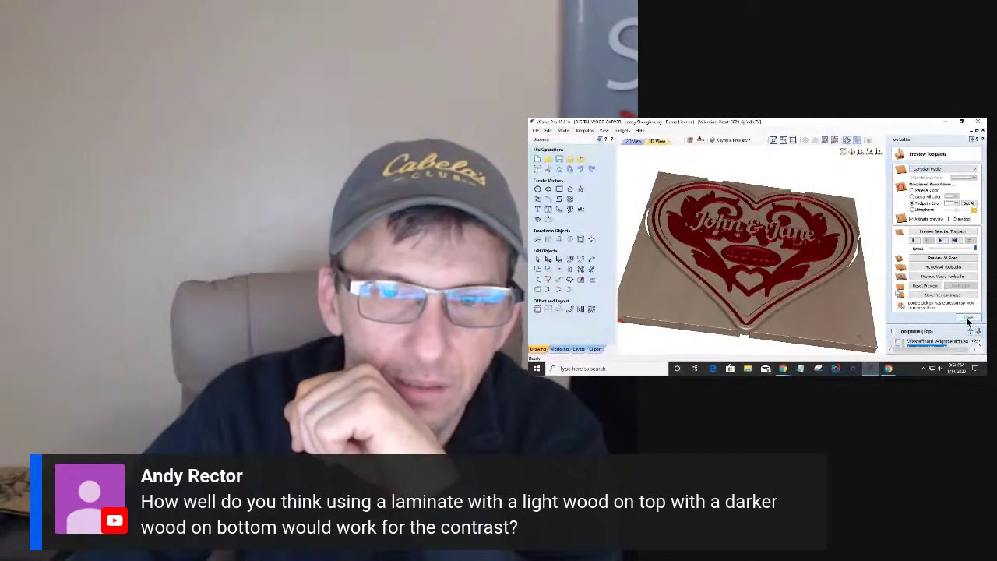
Step: Open toolpath management, show the Bottom [Clear 1] toolpath in the 3D view and set its preview colour to dark red
{"action": "left_click", "coordinate": [912, 332]}
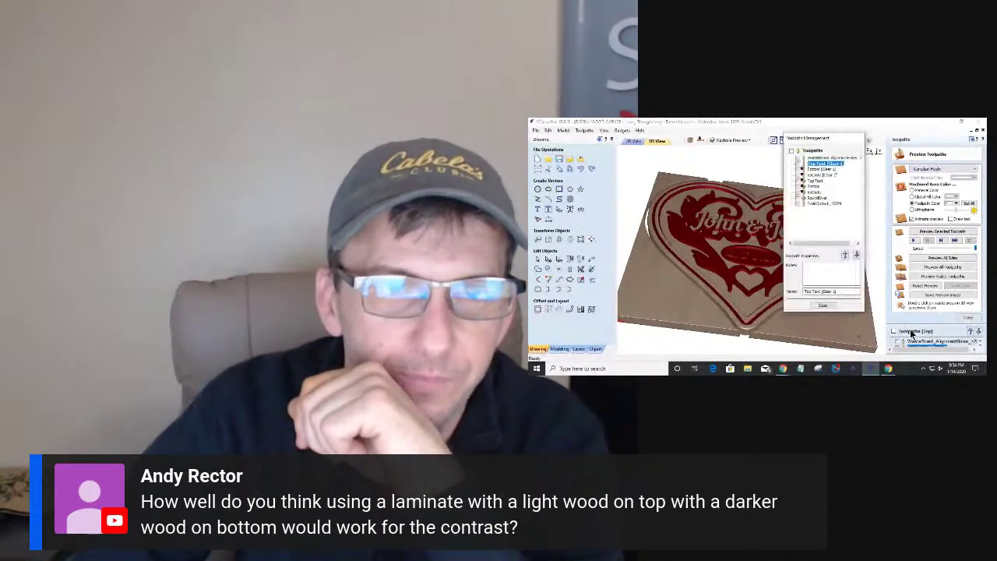
{"action": "left_click", "coordinate": [804, 165]}
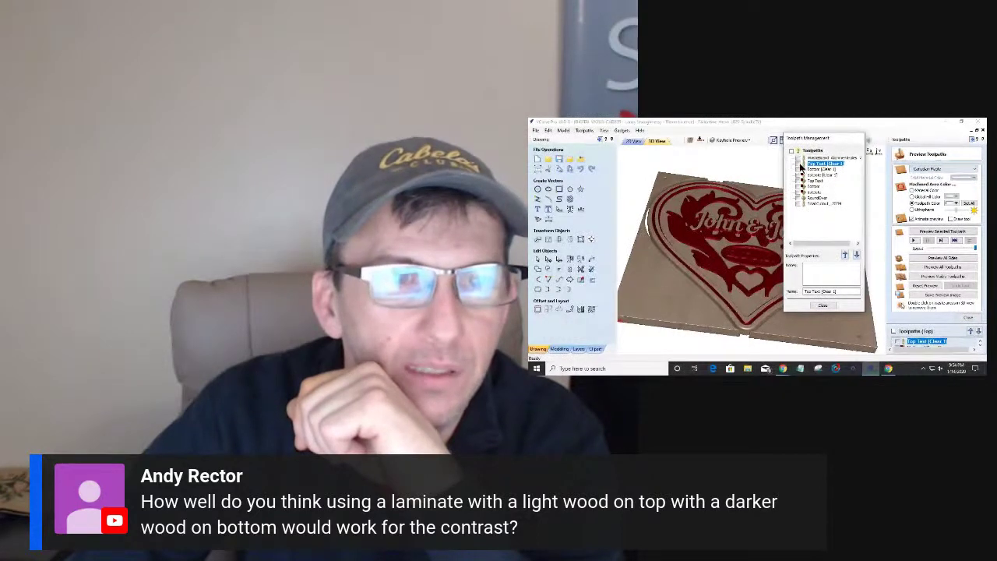
{"action": "left_click", "coordinate": [798, 168]}
{"action": "left_click", "coordinate": [798, 168]}
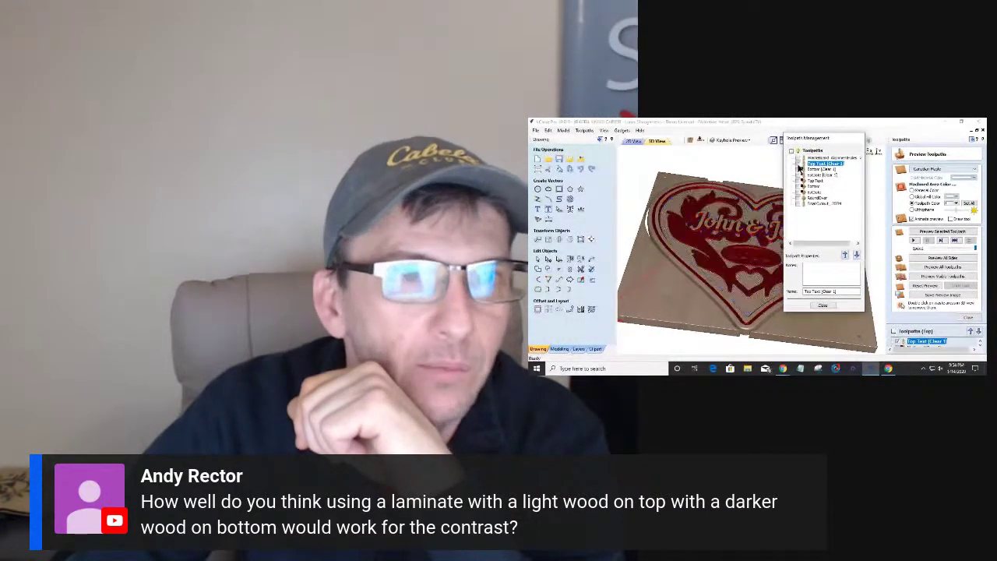
{"action": "left_click", "coordinate": [799, 170]}
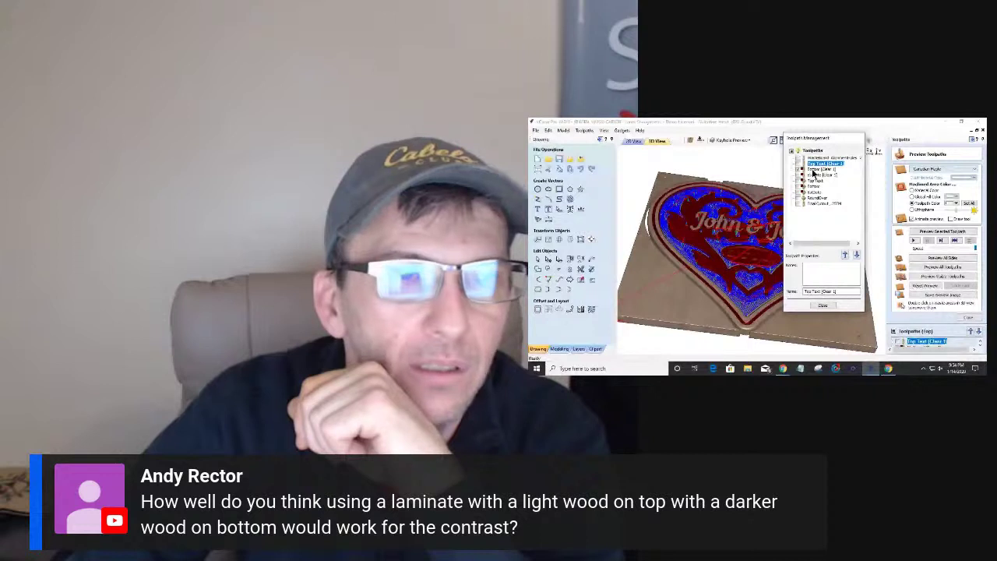
{"action": "left_click", "coordinate": [814, 170]}
{"action": "left_click", "coordinate": [951, 203]}
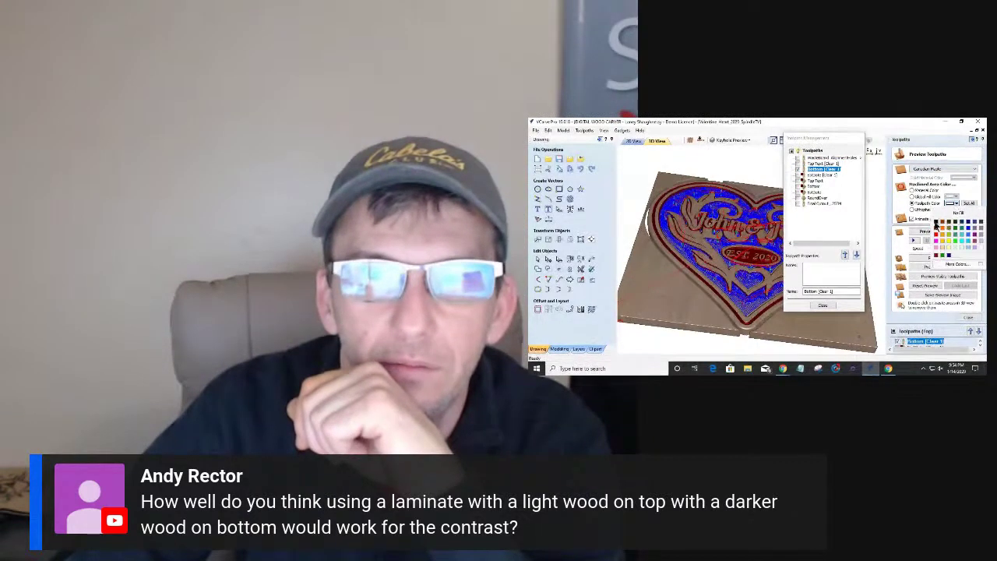
{"action": "left_click", "coordinate": [937, 227]}
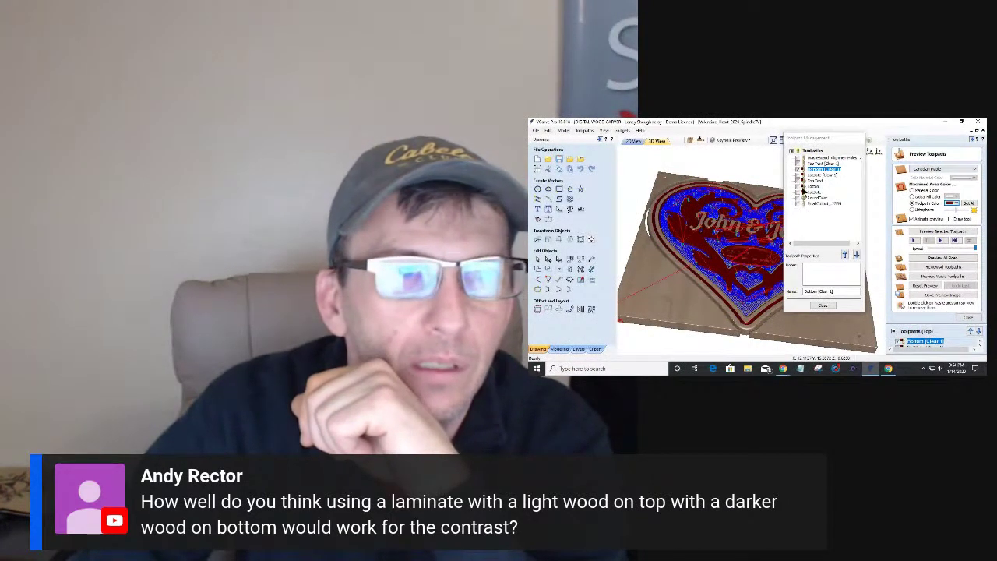
Step: Set the preview colour of the EstDate [Clear 1] toolpath to the same dark red
{"action": "left_click", "coordinate": [815, 175]}
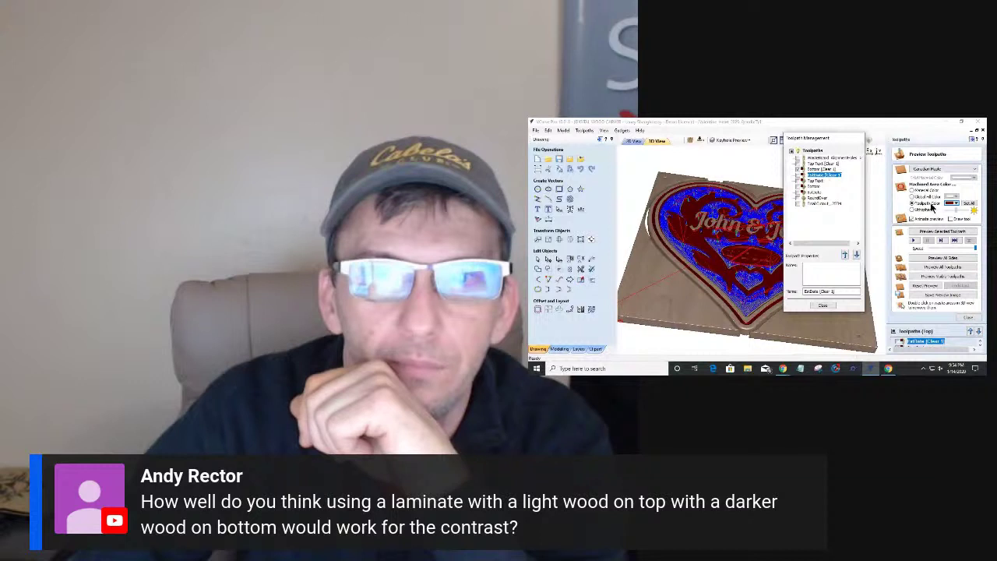
{"action": "left_click", "coordinate": [951, 204]}
{"action": "left_click", "coordinate": [951, 222]}
{"action": "left_click", "coordinate": [950, 204]}
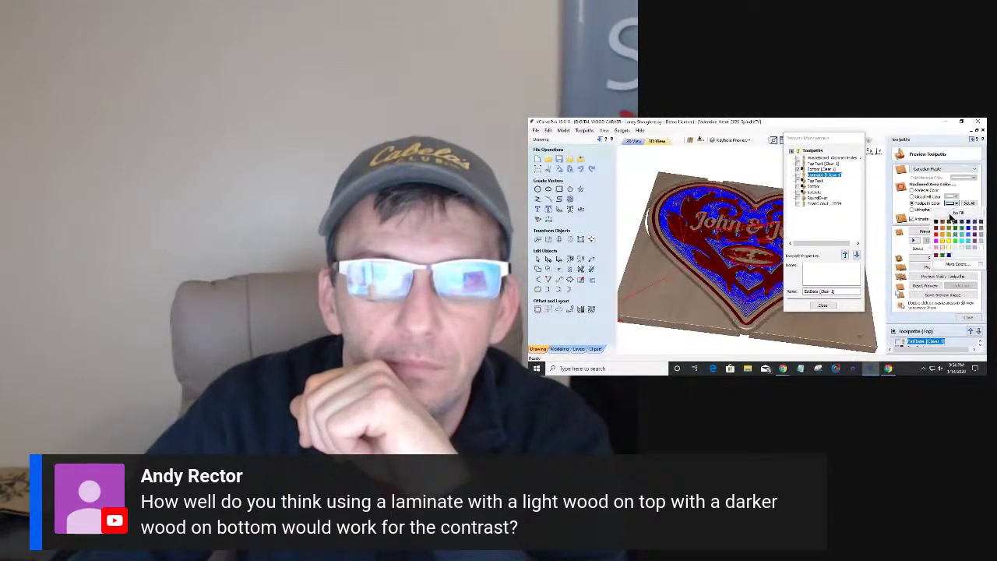
{"action": "left_click", "coordinate": [939, 255]}
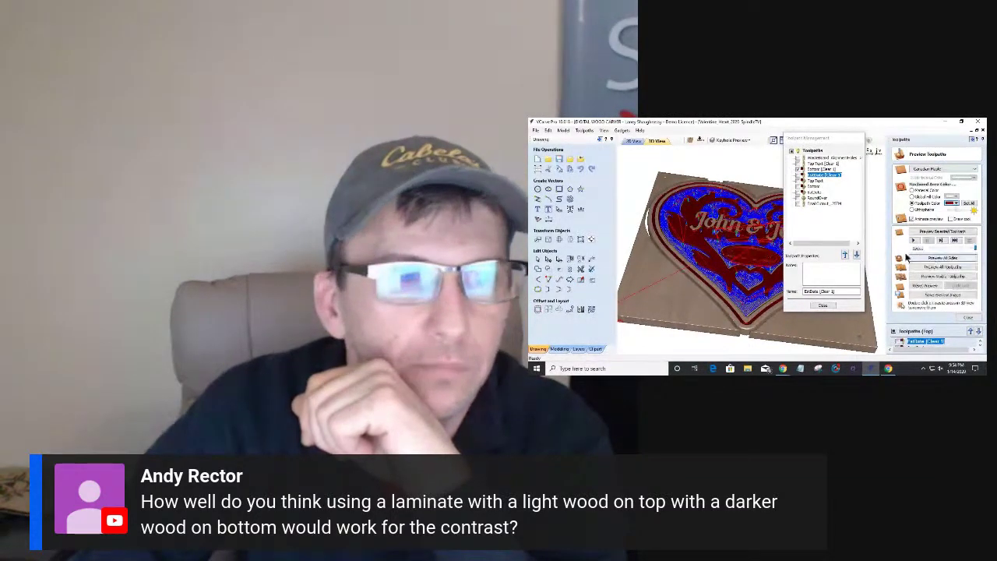
Step: Check the preview colours of Top Text, Bottom and EstDate, and hide the Bottom [Clear 1] toolpath in the 3D view
{"action": "left_click", "coordinate": [811, 181]}
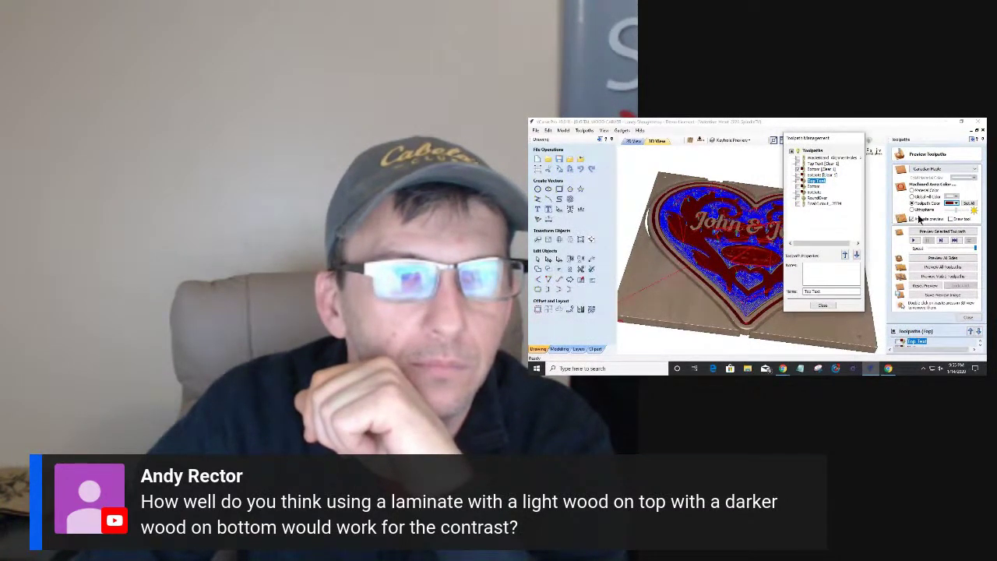
{"action": "left_click", "coordinate": [814, 186]}
{"action": "left_click", "coordinate": [814, 193]}
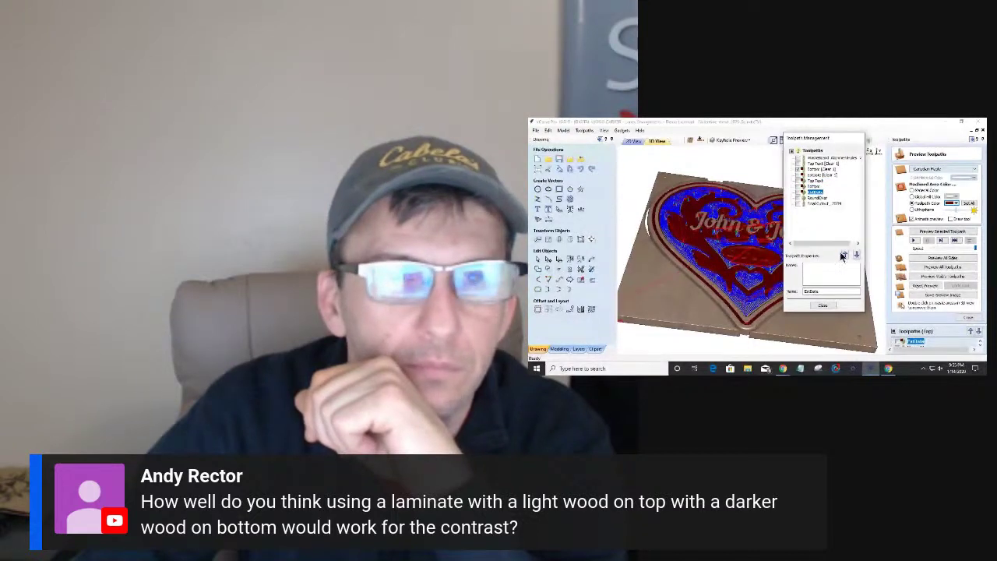
{"action": "left_click", "coordinate": [798, 169]}
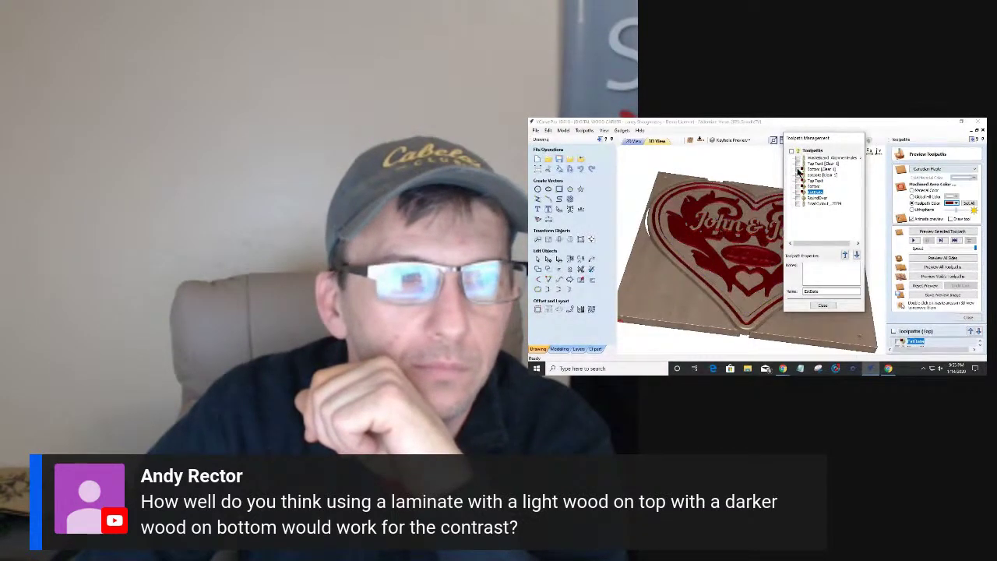
{"action": "left_click_drag", "start_coordinate": [713, 210], "coordinate": [717, 248]}
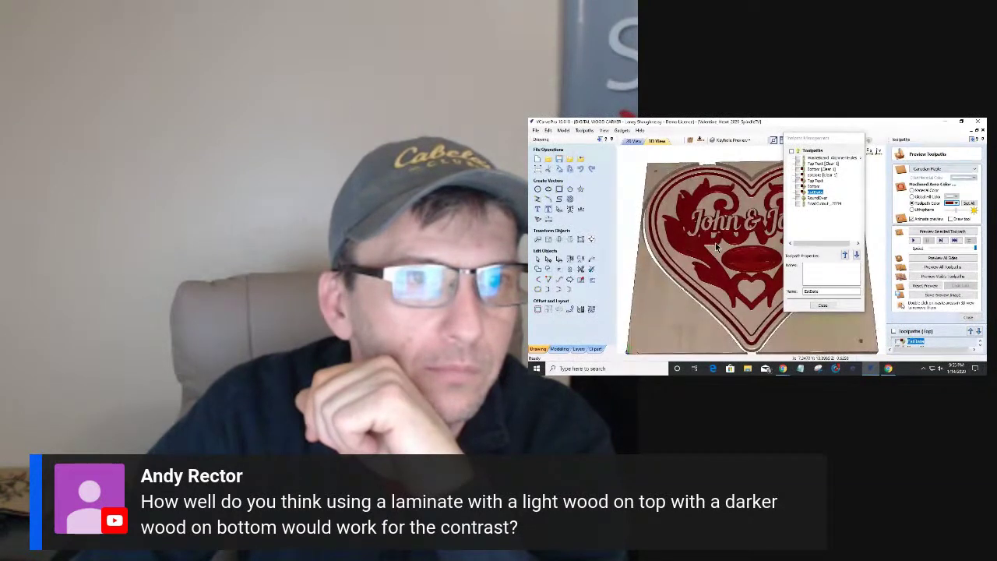
{"action": "left_click", "coordinate": [802, 182]}
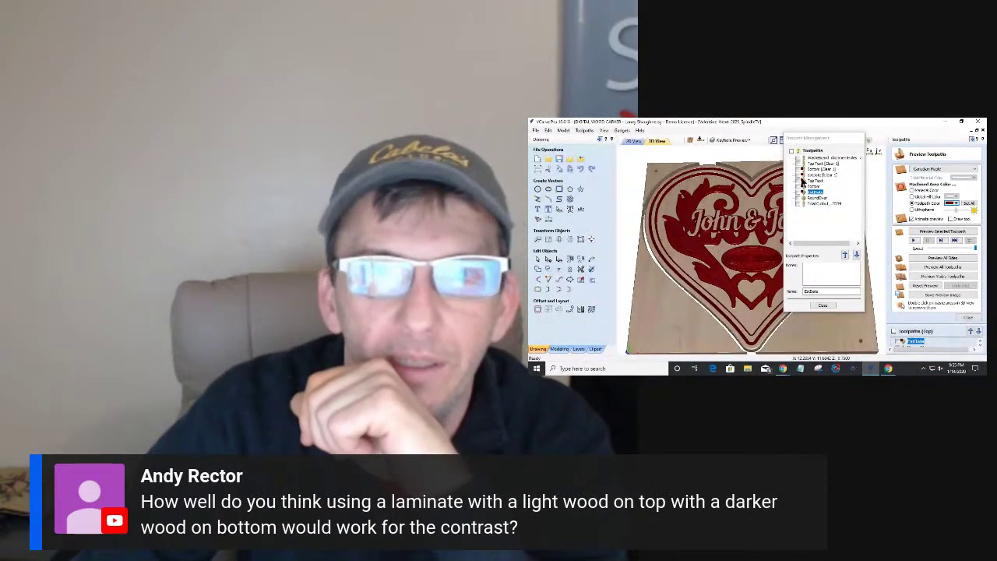
Step: Apply the EstDate toolpath's red to all toolpaths, and rerun the preview of all toolpaths from a reset block
{"action": "left_click", "coordinate": [970, 205]}
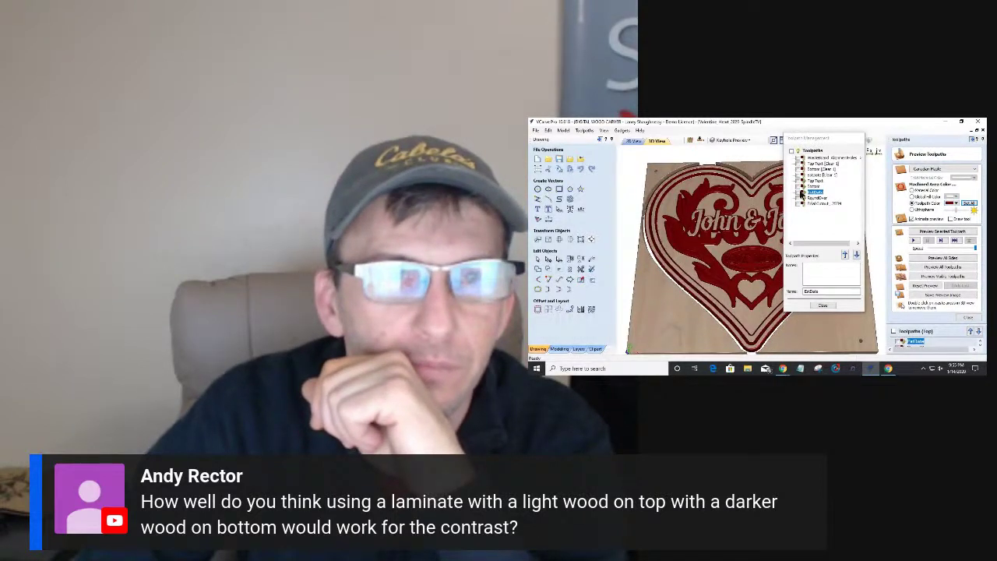
{"action": "left_click", "coordinate": [925, 287]}
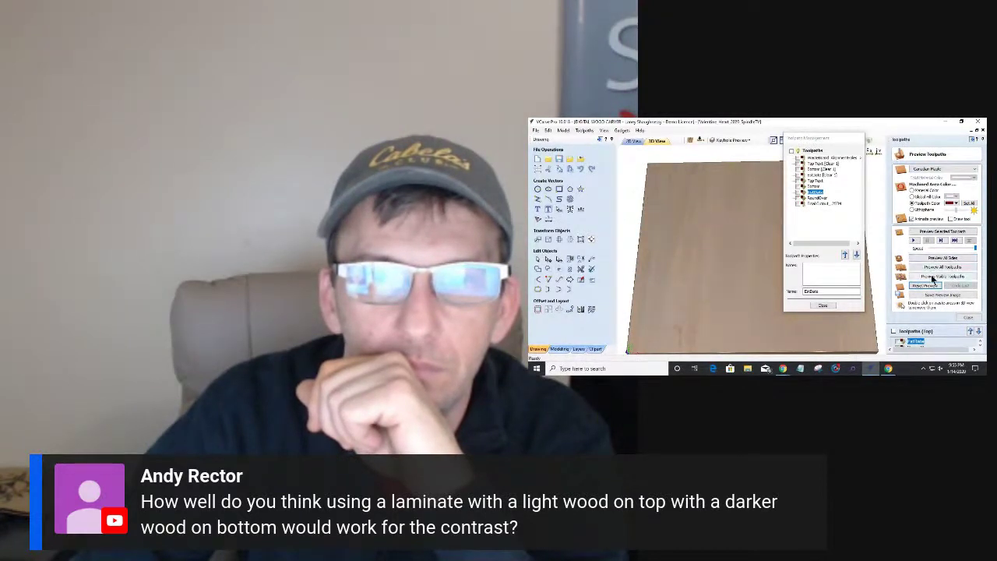
{"action": "left_click", "coordinate": [929, 267]}
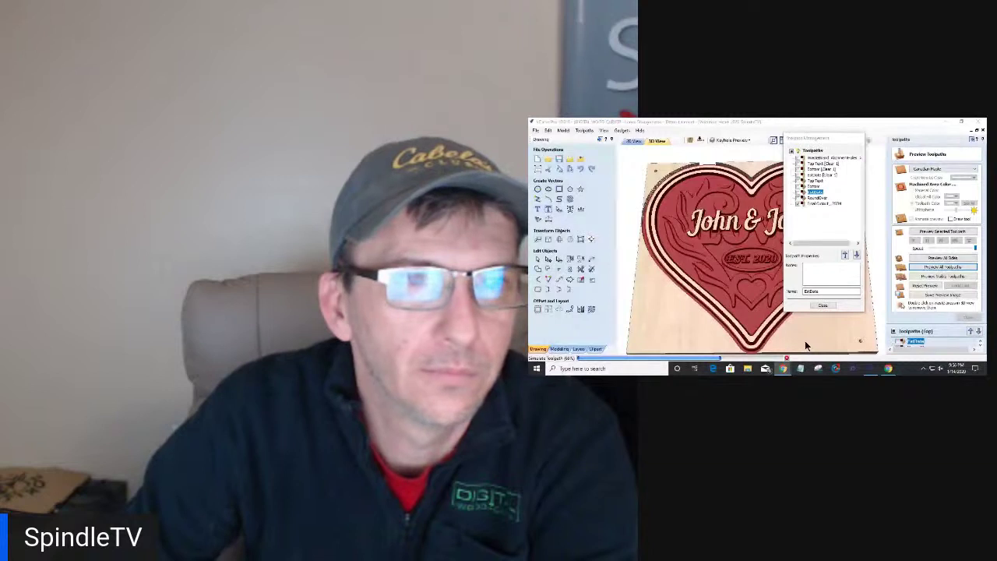
Step: Set the preview colours of the Final Cutout_.25EM and RoundOver toolpaths to No Fill
{"action": "left_click", "coordinate": [815, 203]}
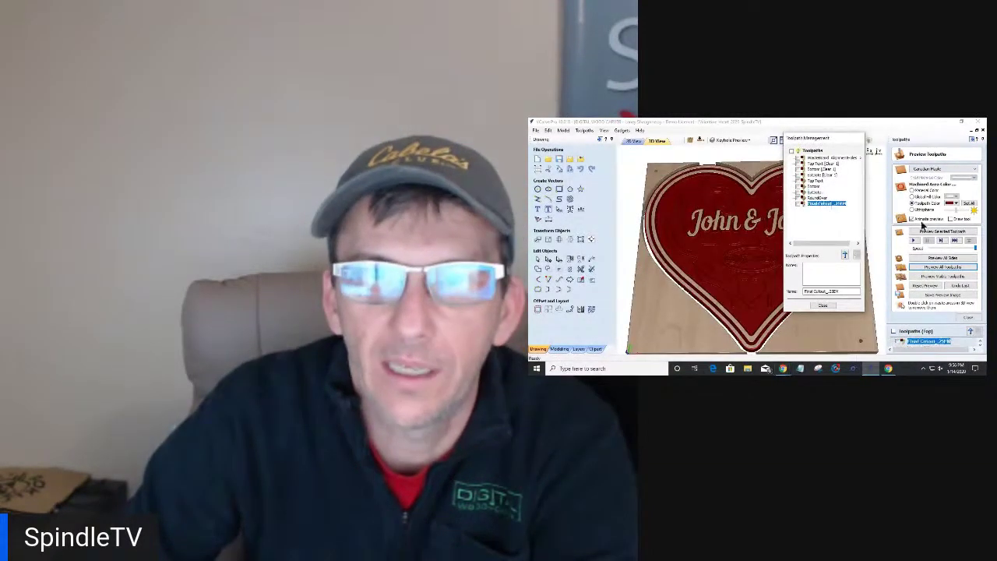
{"action": "left_click", "coordinate": [956, 203]}
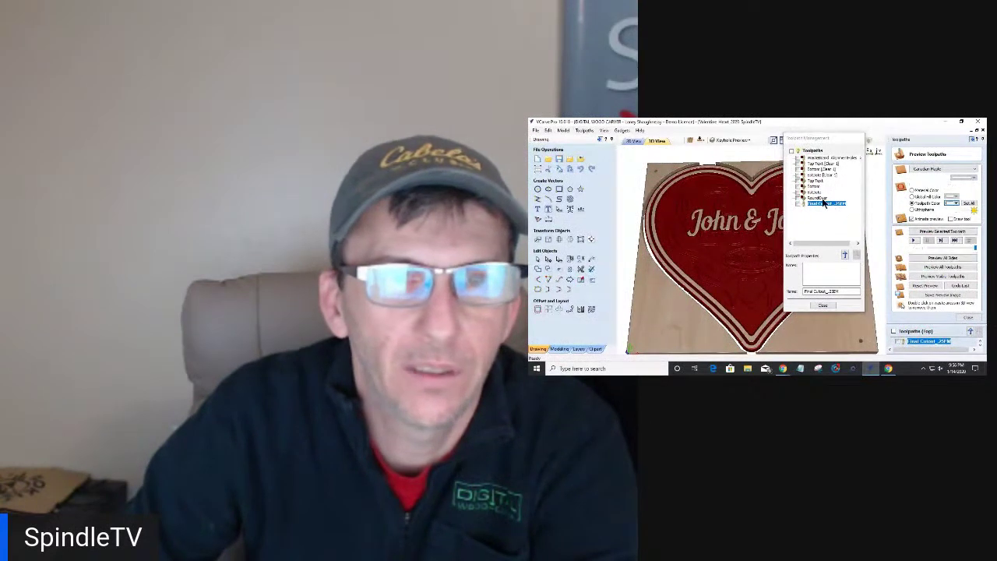
{"action": "left_click", "coordinate": [818, 198]}
{"action": "left_click", "coordinate": [953, 203]}
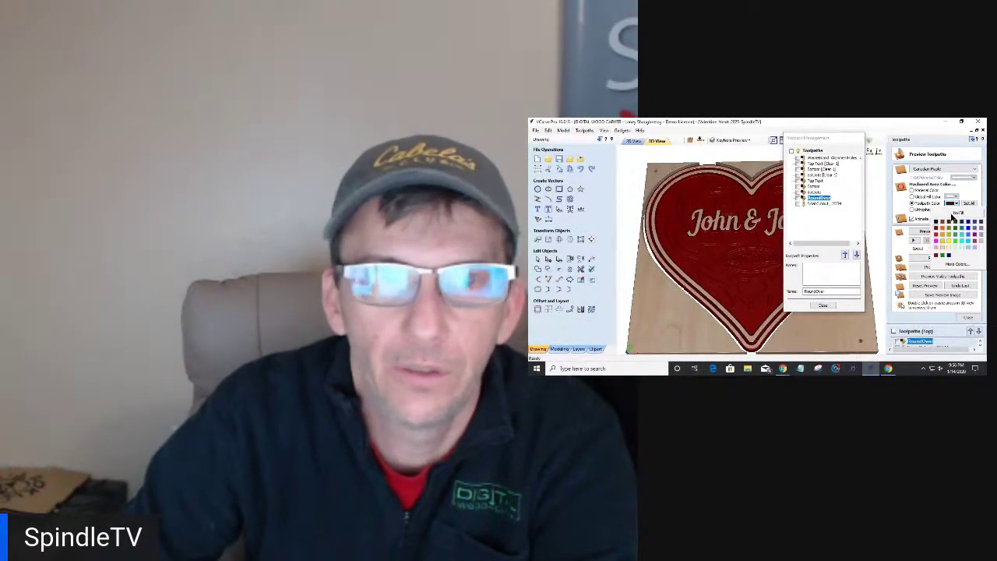
{"action": "left_click", "coordinate": [954, 231]}
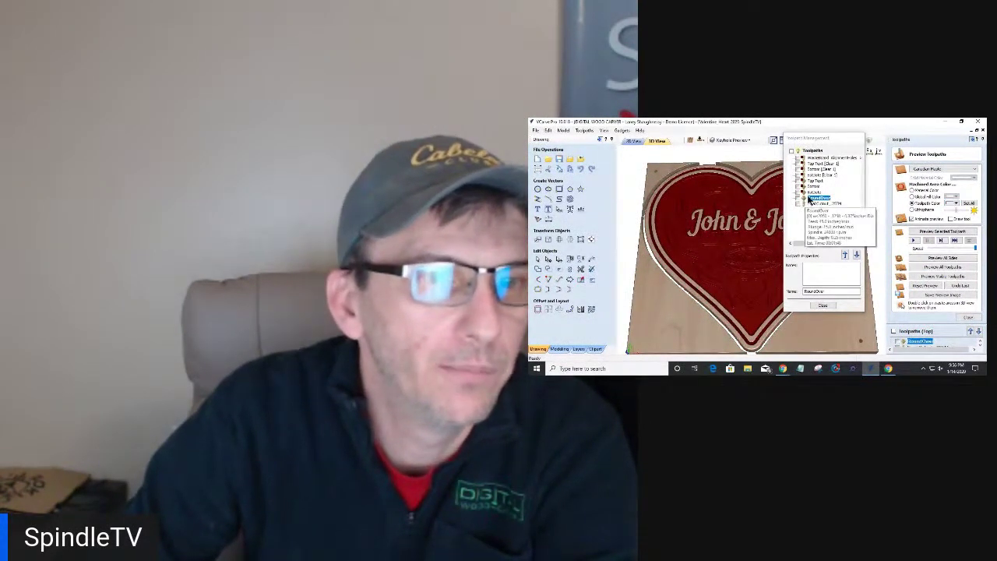
Step: Set the preview colour of the Top Text [Clear 1] toolpath to No Fill
{"action": "left_click", "coordinate": [820, 163]}
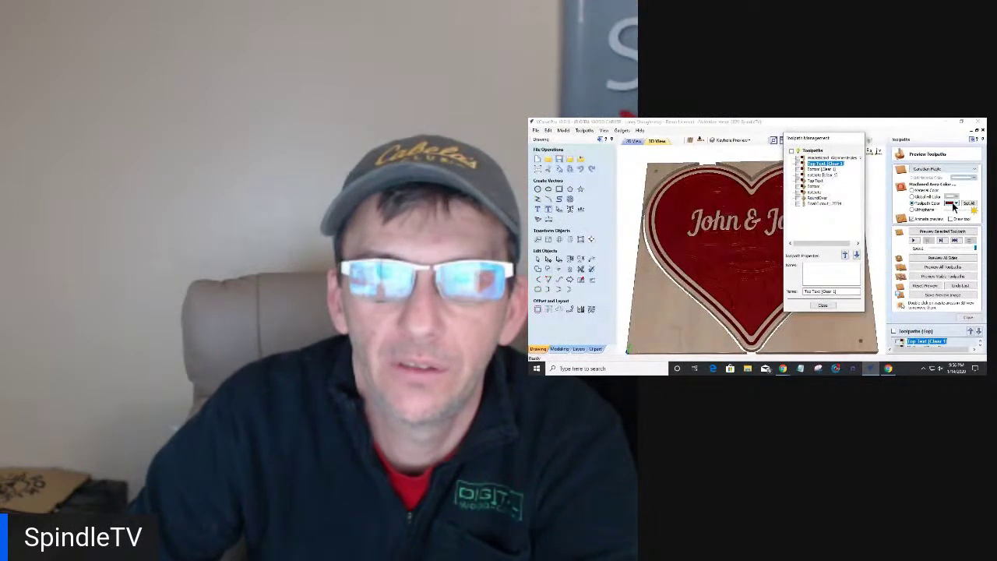
{"action": "left_click", "coordinate": [952, 205]}
{"action": "left_click", "coordinate": [968, 226]}
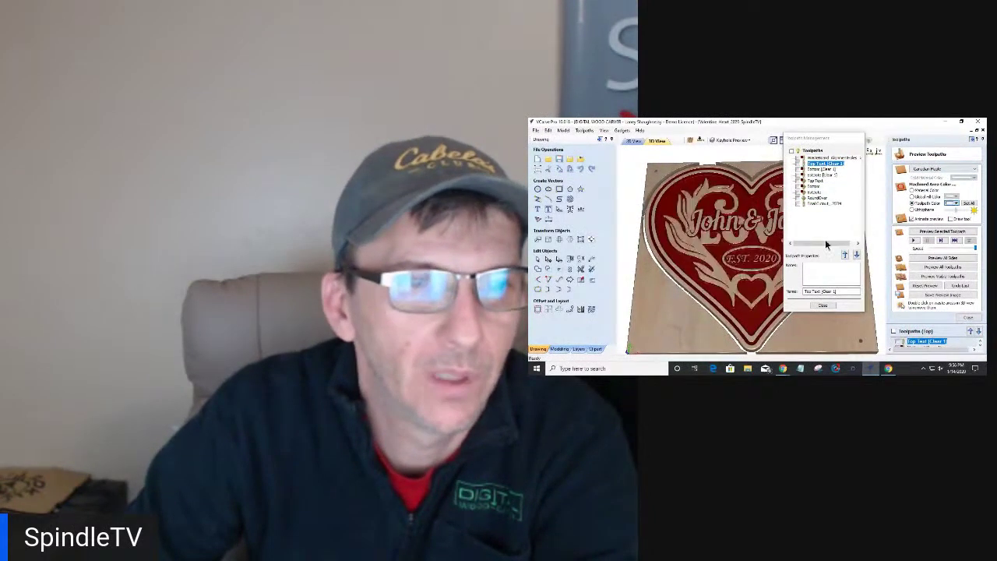
Step: Close toolpath management and inspect the two-colour heart preview from above and from a low angle
{"action": "left_click", "coordinate": [824, 306]}
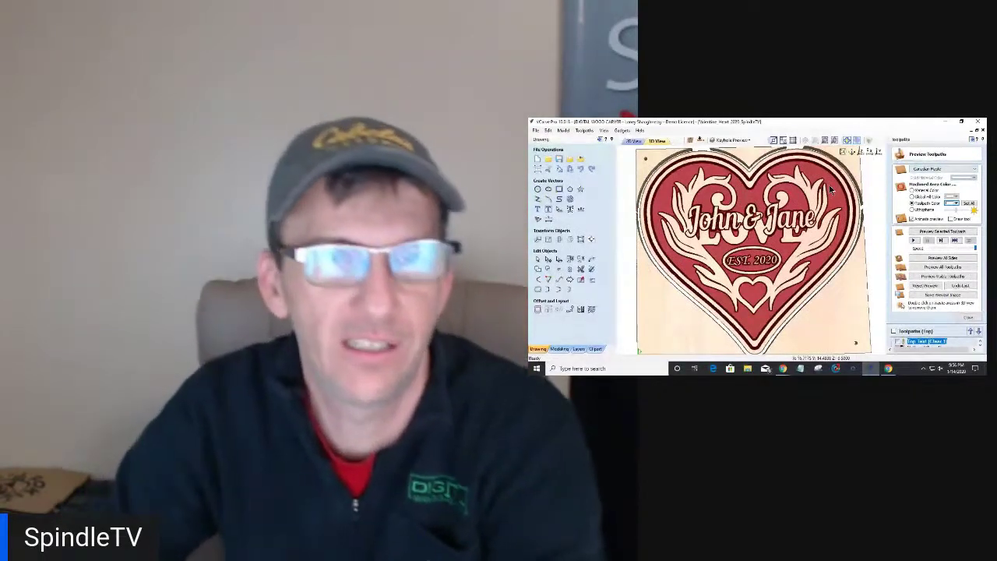
{"action": "scroll", "coordinate": [760, 288], "scroll_direction": "down", "scroll_amount": 1}
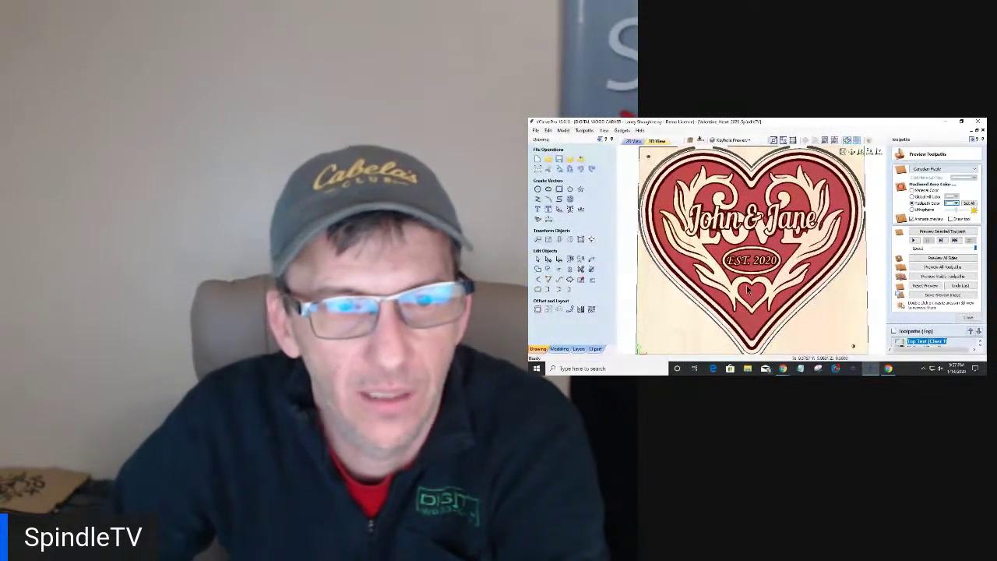
{"action": "left_click_drag", "start_coordinate": [761, 310], "coordinate": [762, 232]}
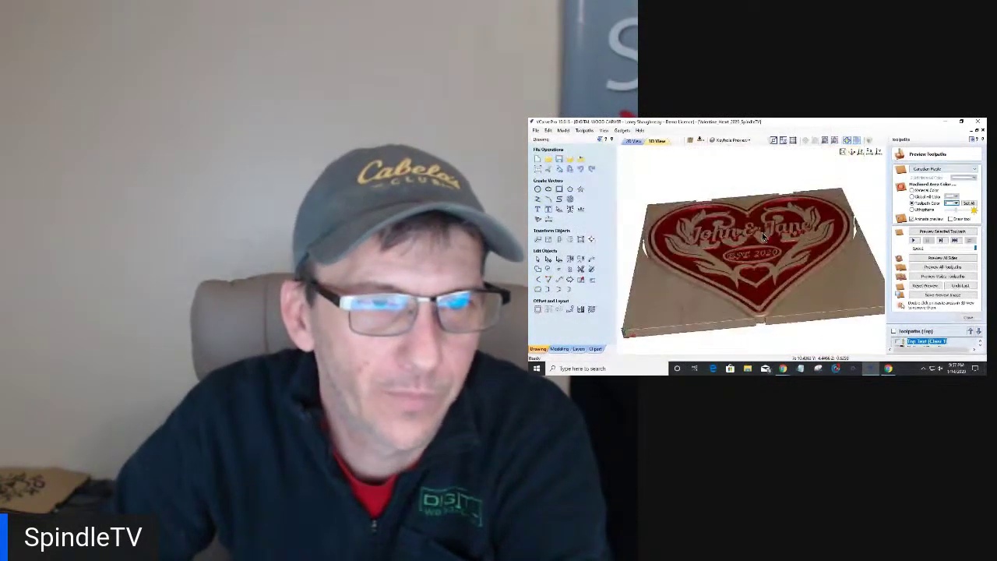
{"action": "scroll", "coordinate": [783, 245], "scroll_direction": "up", "scroll_amount": 2}
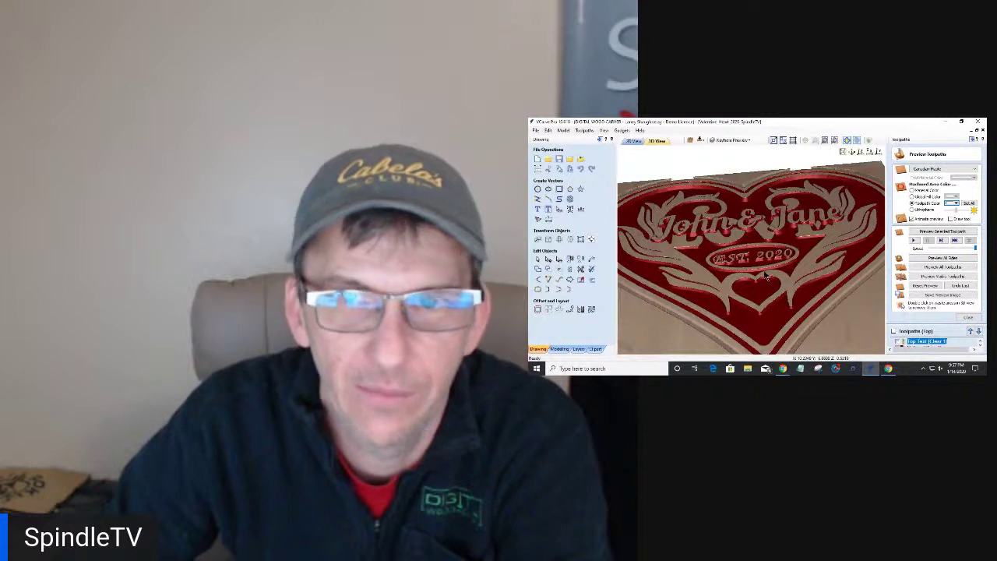
Step: Review the V-Carve settings of the Top Text [Clear 1] toolpath and close them
{"action": "double_click", "coordinate": [920, 343]}
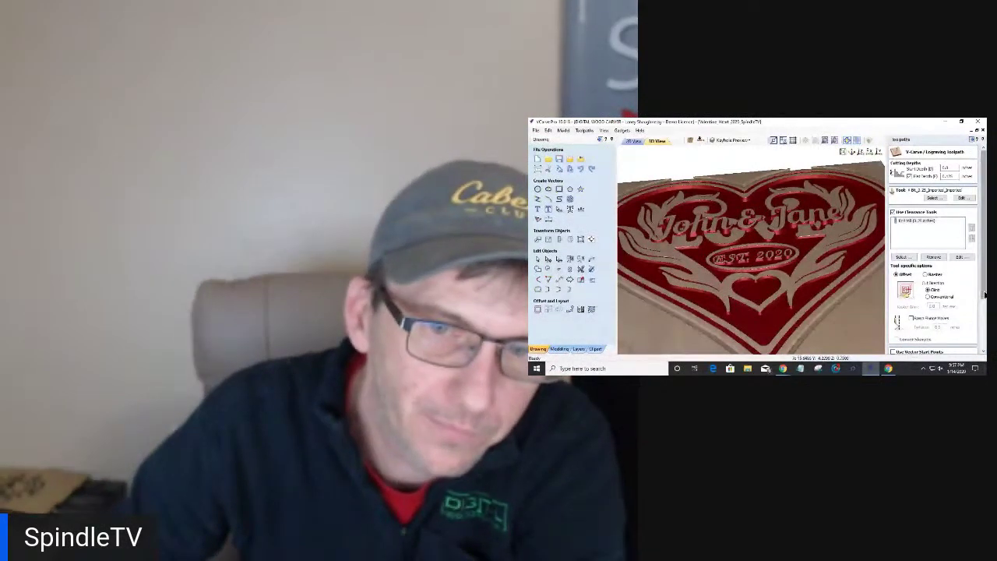
{"action": "scroll", "coordinate": [935, 328], "scroll_direction": "down", "scroll_amount": 3}
{"action": "left_click", "coordinate": [964, 348]}
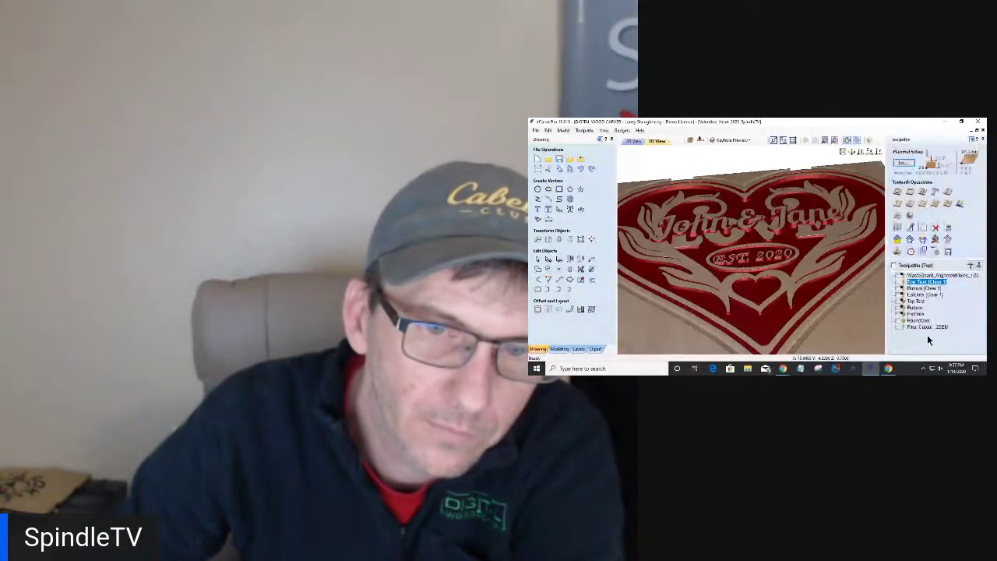
Step: Set the preview colours of the Bottom and Top Text toolpaths to No Fill and close toolpath management
{"action": "left_click", "coordinate": [897, 251]}
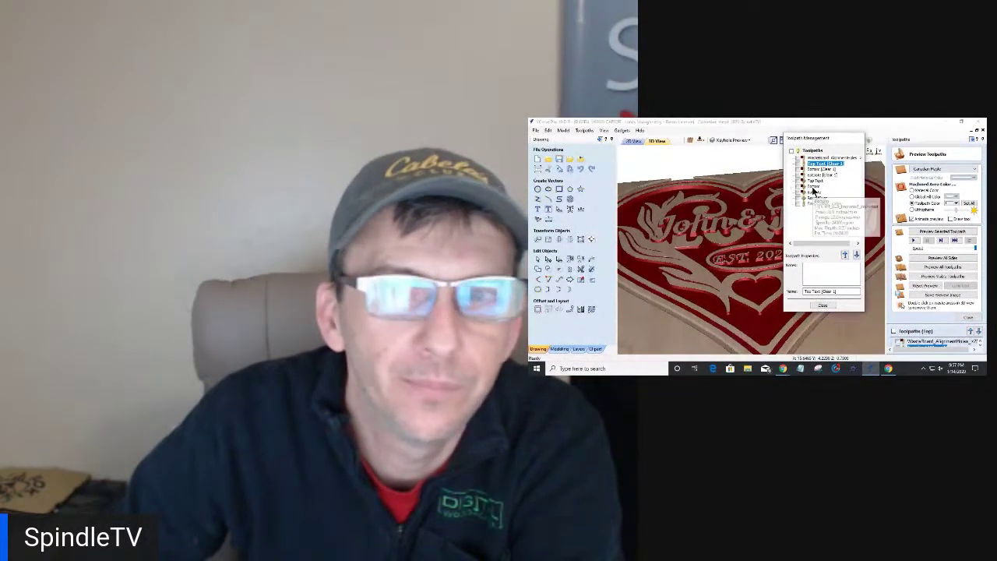
{"action": "left_click", "coordinate": [814, 187]}
{"action": "left_click", "coordinate": [950, 205]}
{"action": "left_click", "coordinate": [950, 210]}
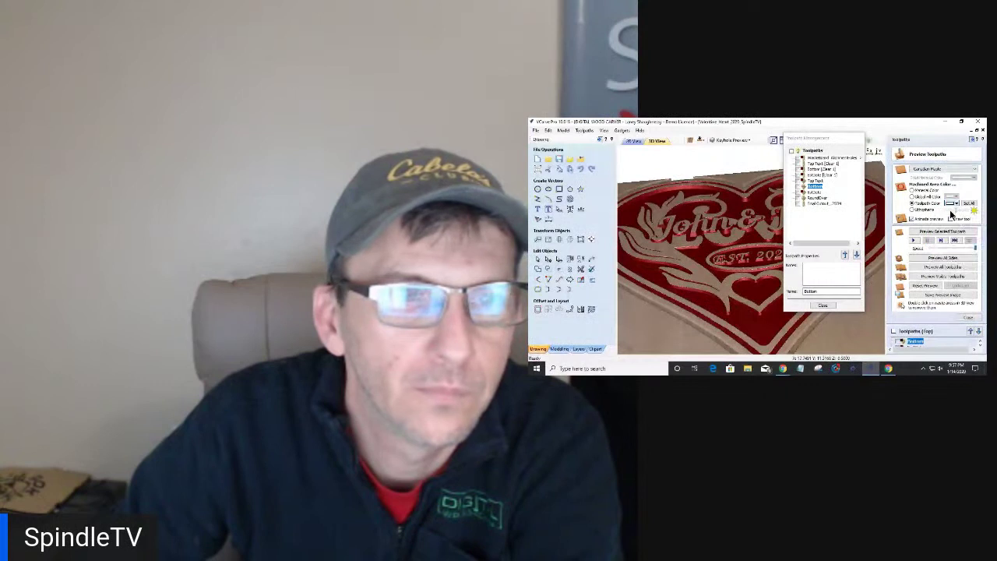
{"action": "left_click", "coordinate": [814, 180]}
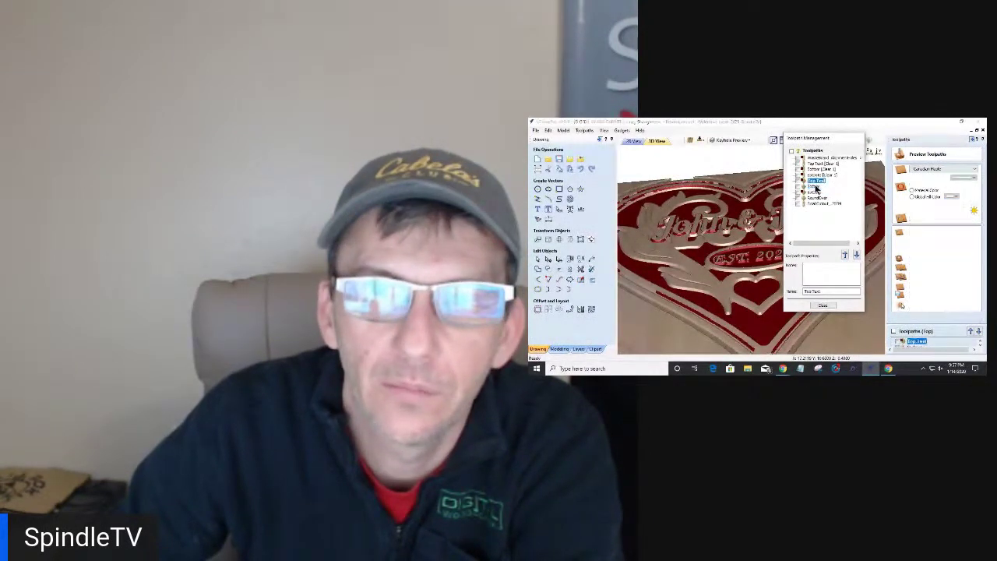
{"action": "left_click", "coordinate": [955, 203]}
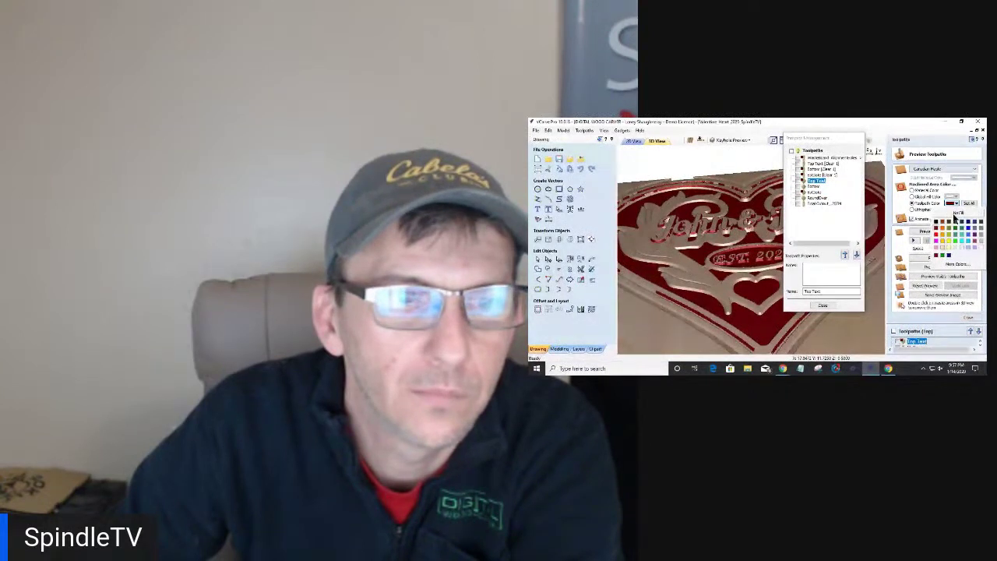
{"action": "left_click", "coordinate": [944, 221]}
{"action": "left_click", "coordinate": [824, 306]}
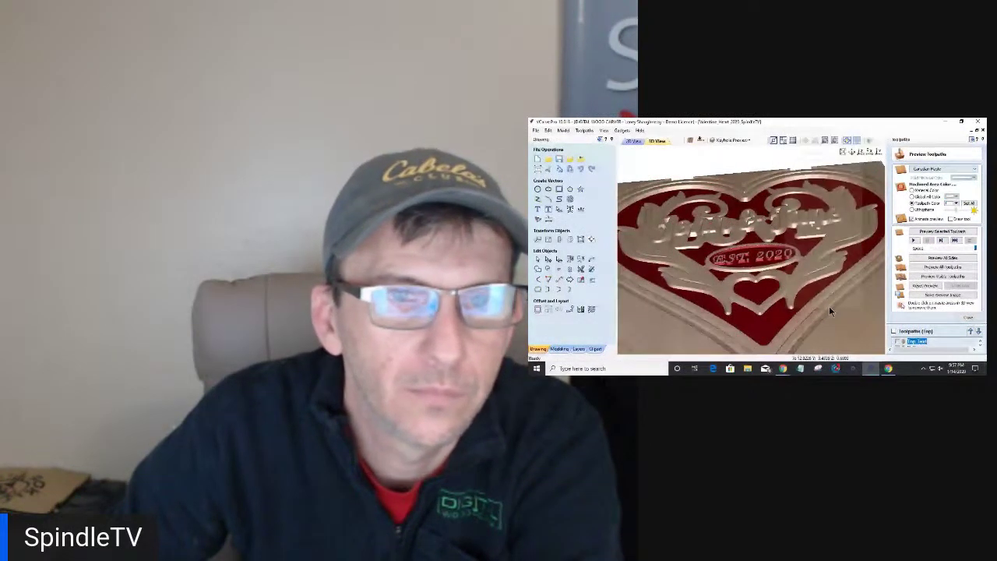
Step: Inspect the recoloured heart preview from above and at a tilt, closing the toolpath preview settings
{"action": "key", "text": "1"}
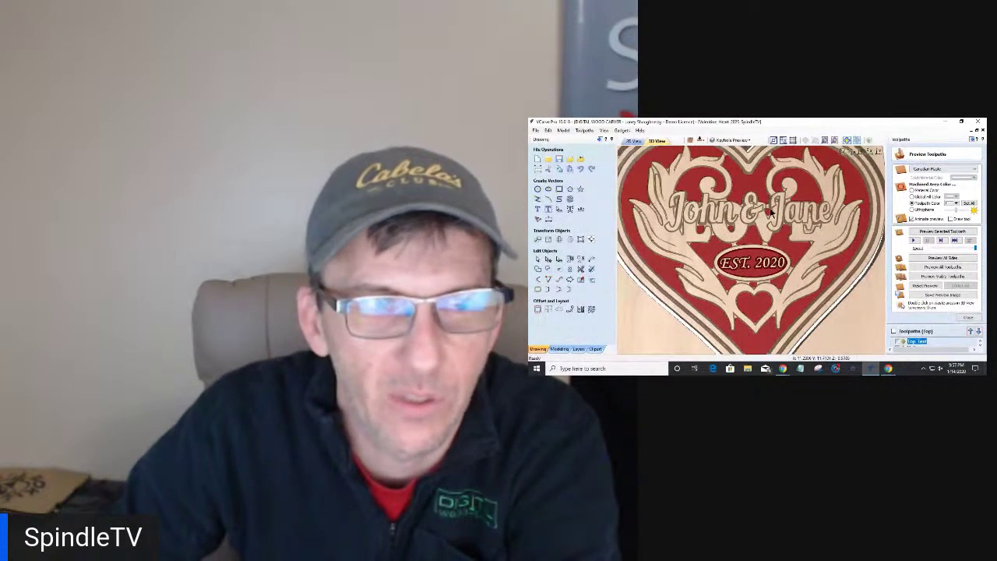
{"action": "left_click_drag", "start_coordinate": [757, 263], "coordinate": [752, 281]}
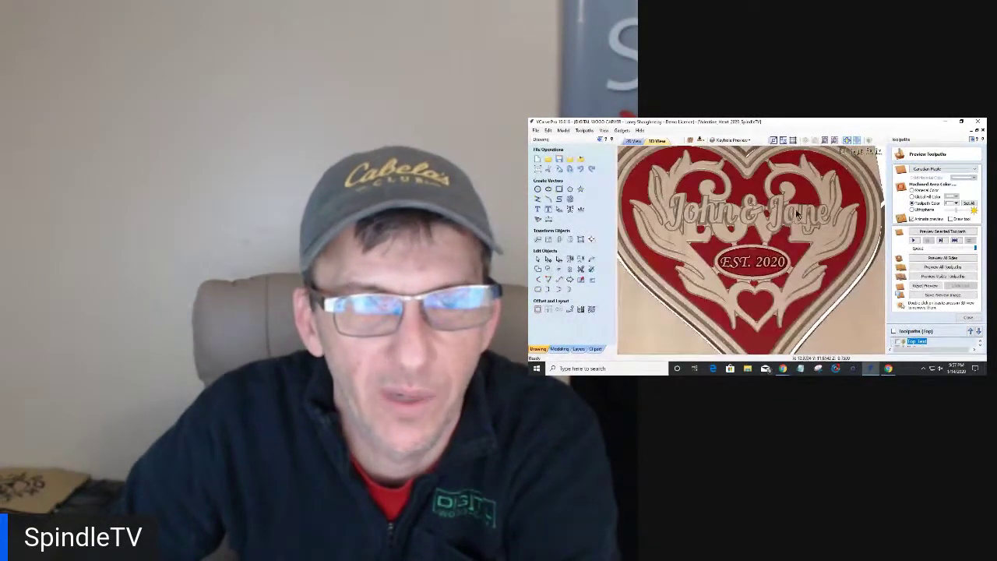
{"action": "left_click_drag", "start_coordinate": [802, 230], "coordinate": [742, 270]}
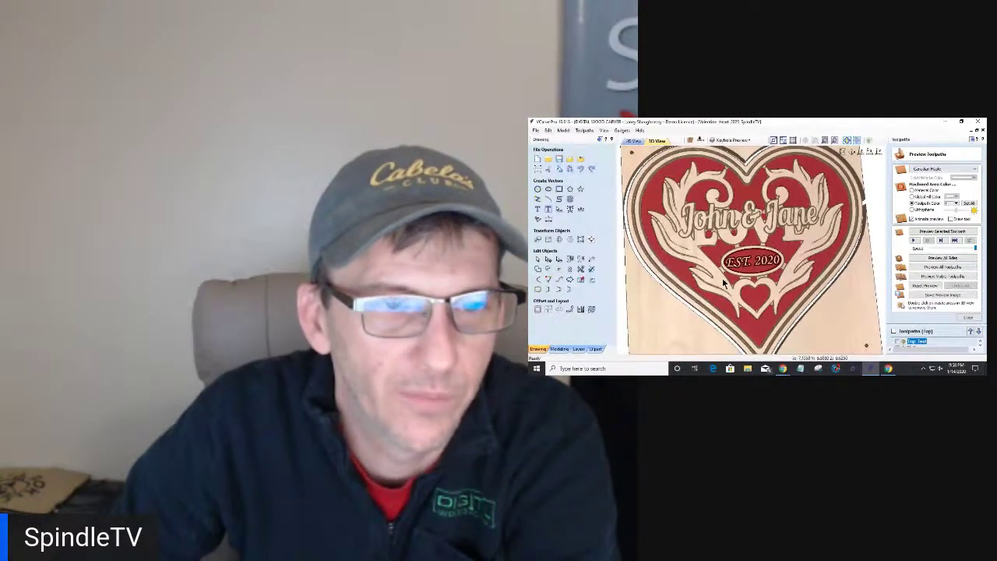
{"action": "scroll", "coordinate": [733, 285], "scroll_direction": "down", "scroll_amount": 3}
{"action": "left_click_drag", "start_coordinate": [735, 285], "coordinate": [742, 292]}
{"action": "left_click", "coordinate": [969, 318]}
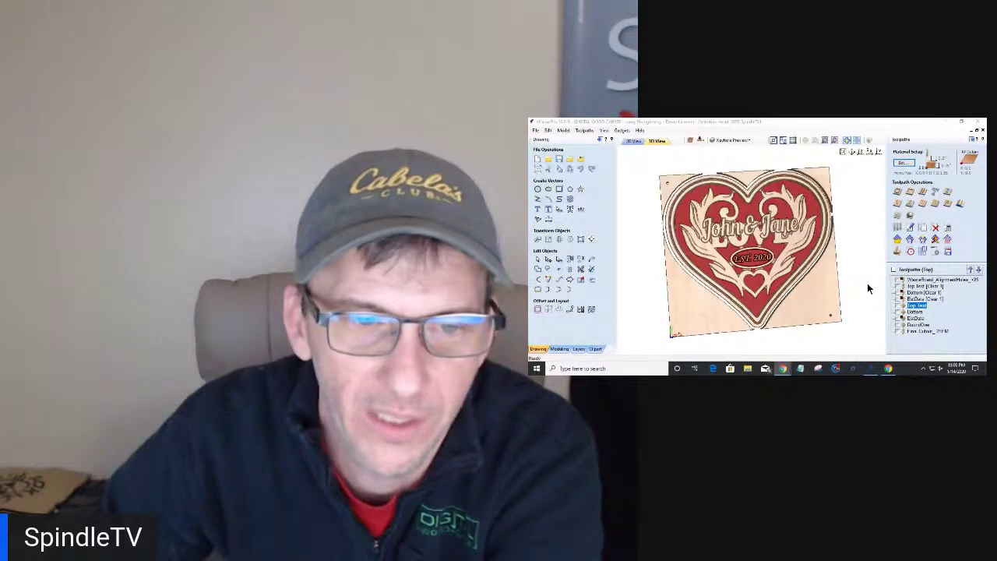
{"action": "mouse_move", "coordinate": [757, 310]}
{"action": "left_mouse_down"}
{"action": "mouse_move", "coordinate": [786, 294]}
{"action": "mouse_move", "coordinate": [721, 309]}
{"action": "mouse_move", "coordinate": [771, 326]}
{"action": "left_mouse_up"}
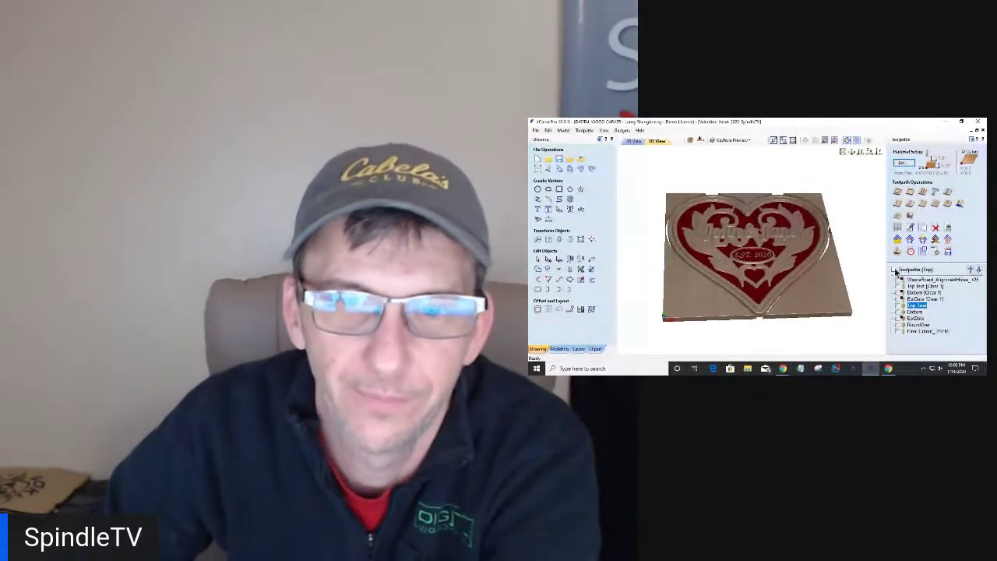
{"action": "left_click_drag", "start_coordinate": [789, 287], "coordinate": [810, 322]}
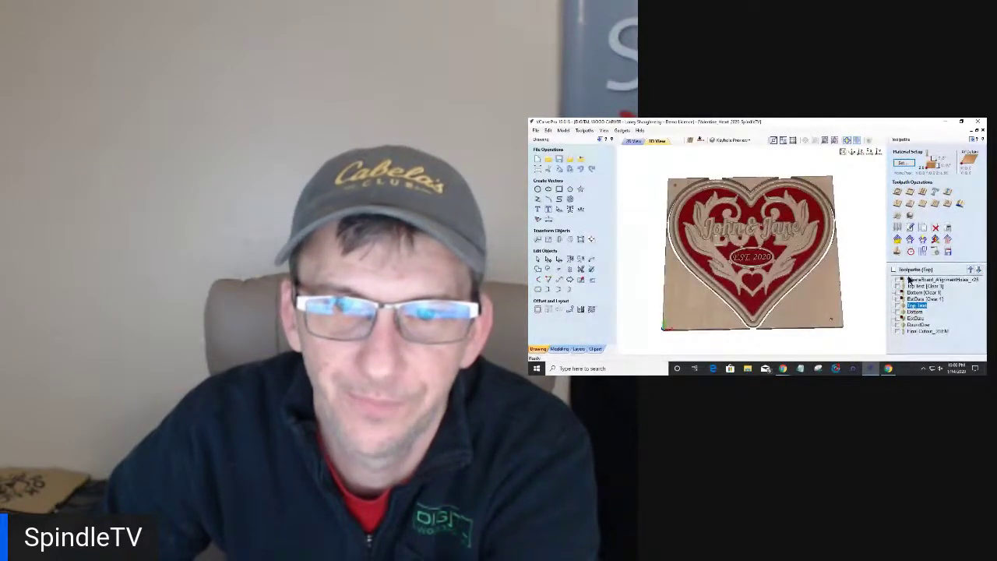
Step: Set the preview colours of the Top Text and Bottom toolpaths to dark red and close toolpath management
{"action": "left_click", "coordinate": [910, 252]}
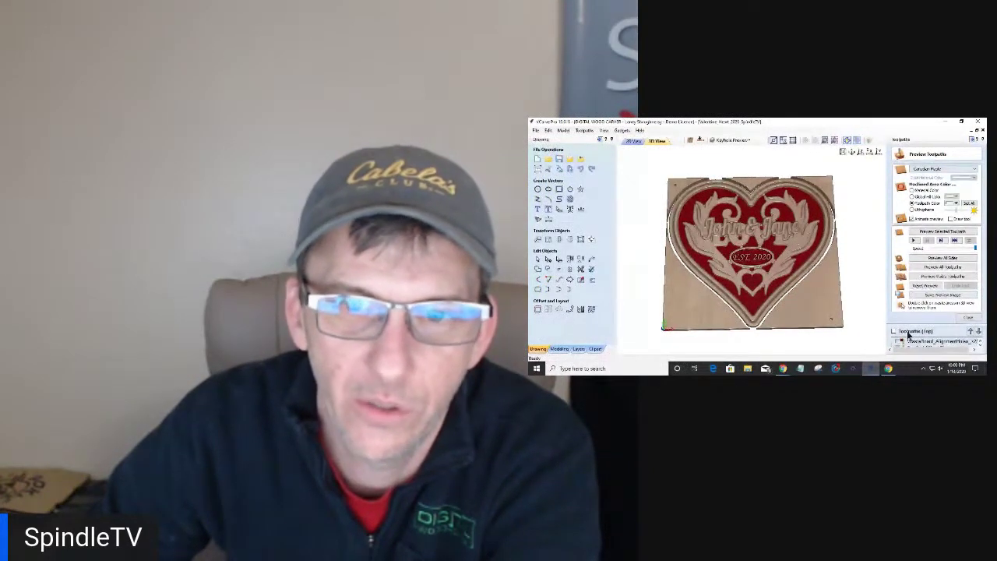
{"action": "left_click", "coordinate": [911, 331]}
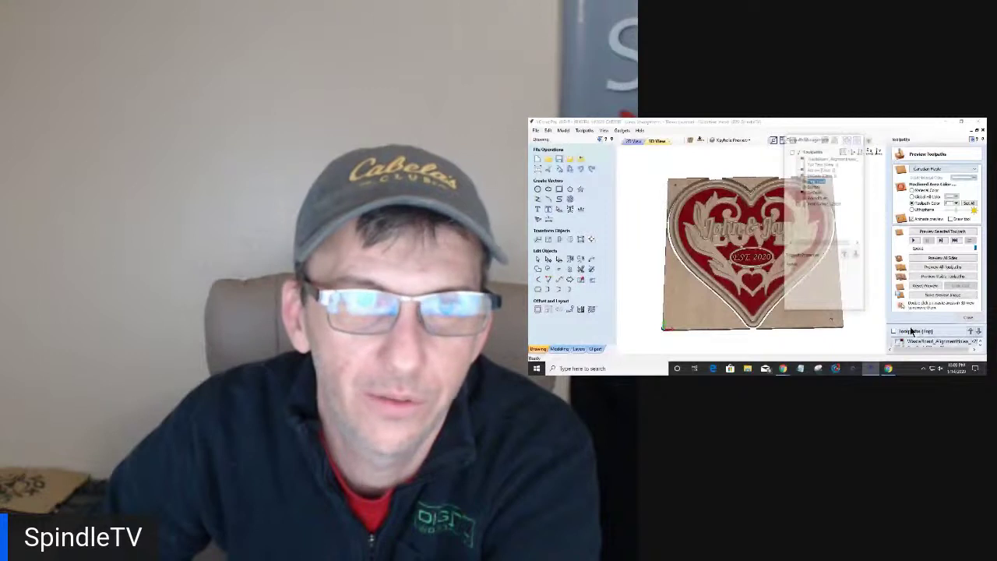
{"action": "left_click", "coordinate": [955, 204]}
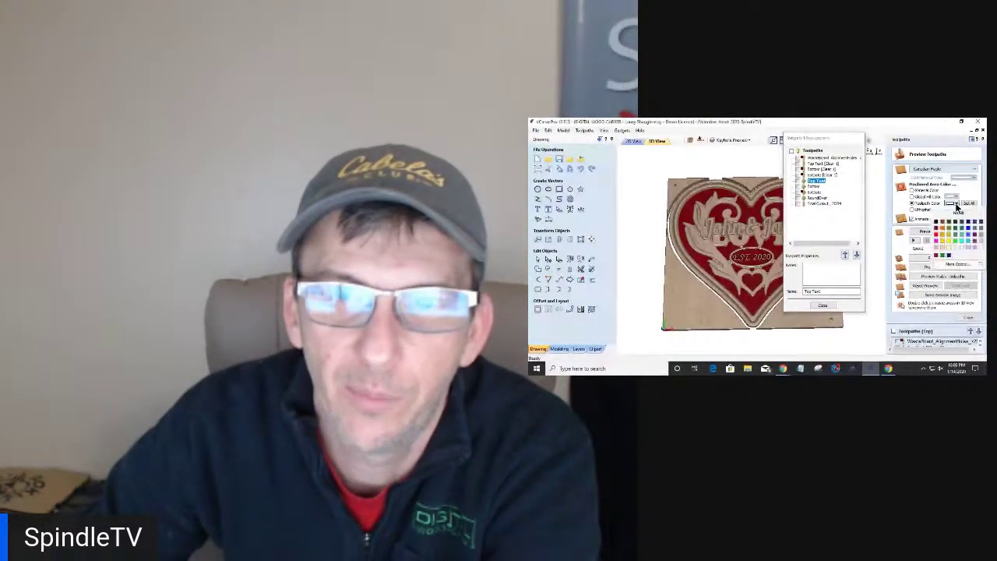
{"action": "left_click", "coordinate": [933, 224]}
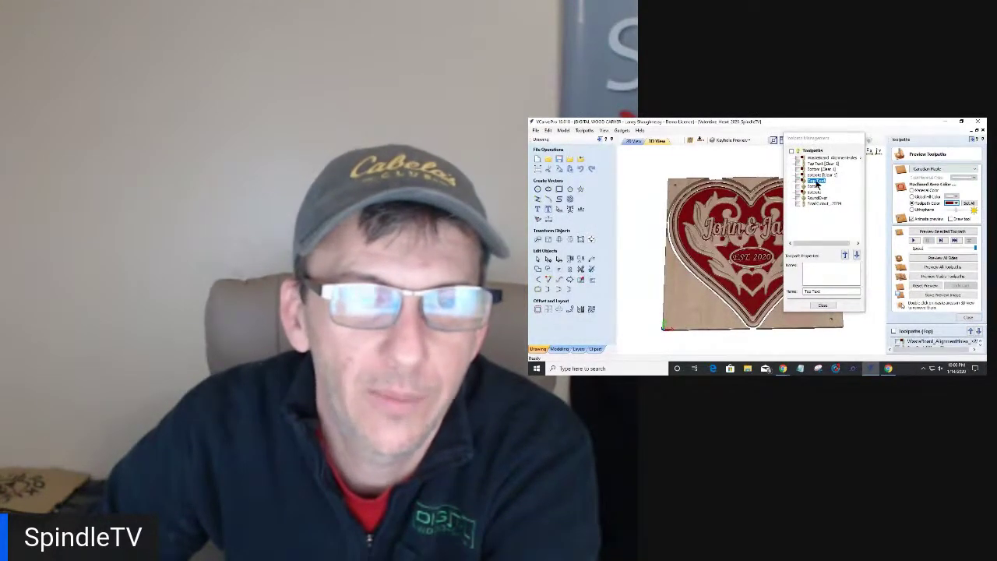
{"action": "left_click", "coordinate": [814, 187]}
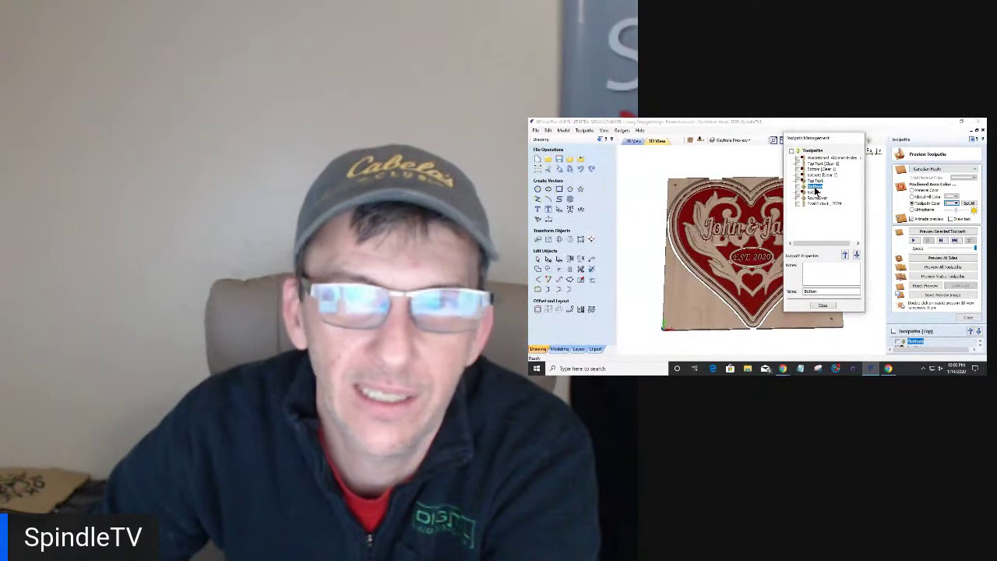
{"action": "left_click", "coordinate": [953, 204]}
{"action": "left_click", "coordinate": [936, 228]}
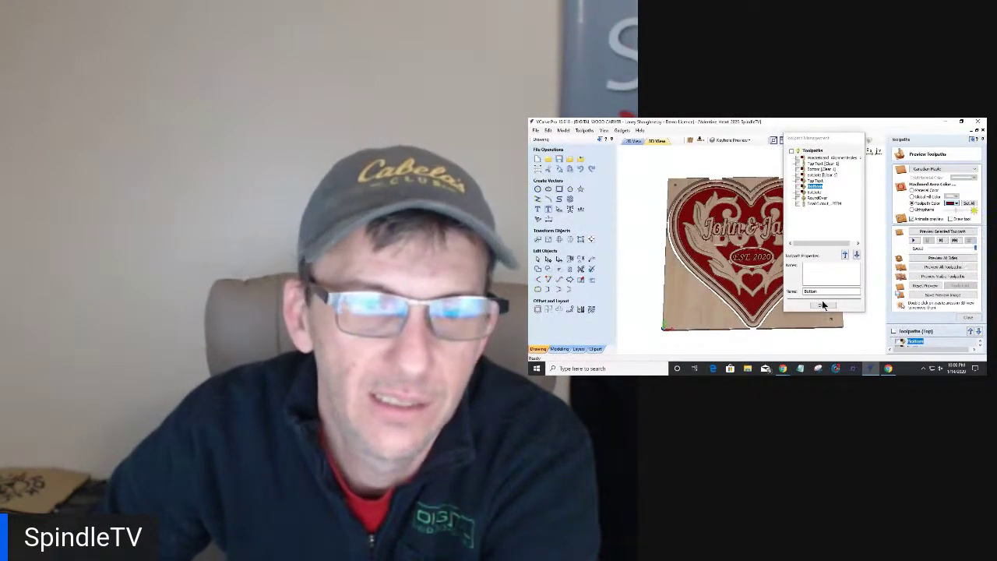
{"action": "left_click", "coordinate": [823, 304]}
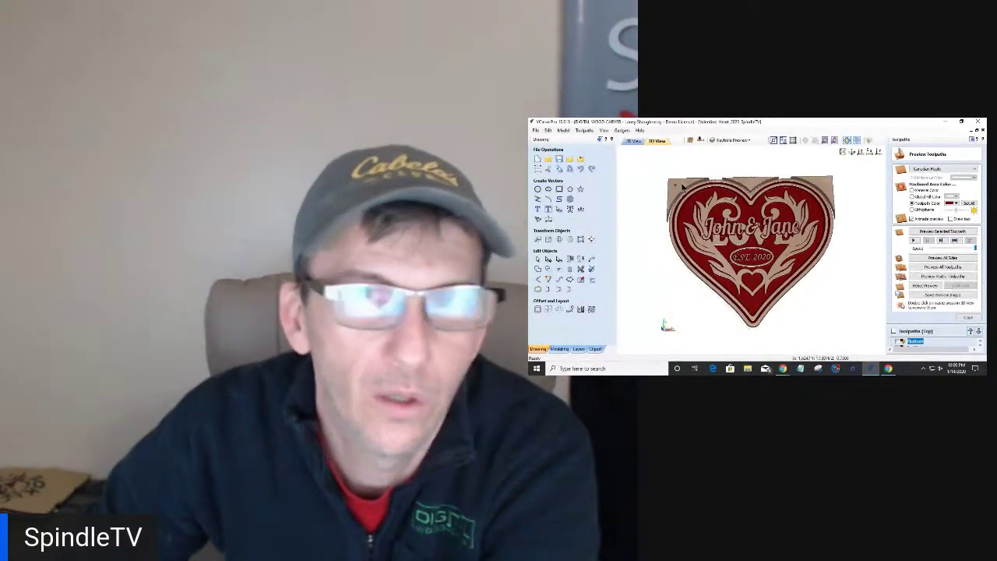
Step: Remove the waste pieces around the heart preview and inspect the cut-out heart in a wider view without the toolpath controls
{"action": "left_click", "coordinate": [971, 139]}
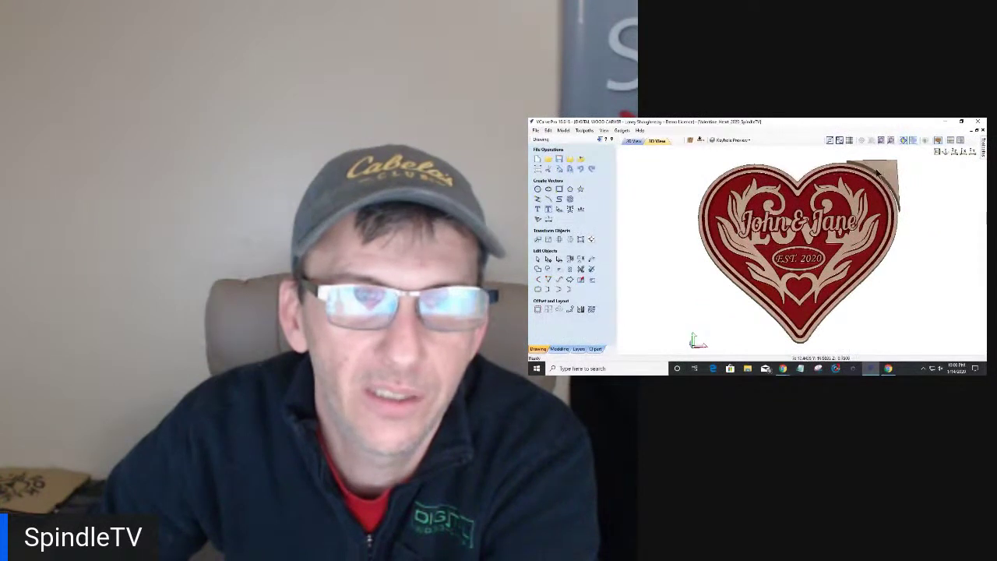
{"action": "left_click_drag", "start_coordinate": [800, 319], "coordinate": [777, 310]}
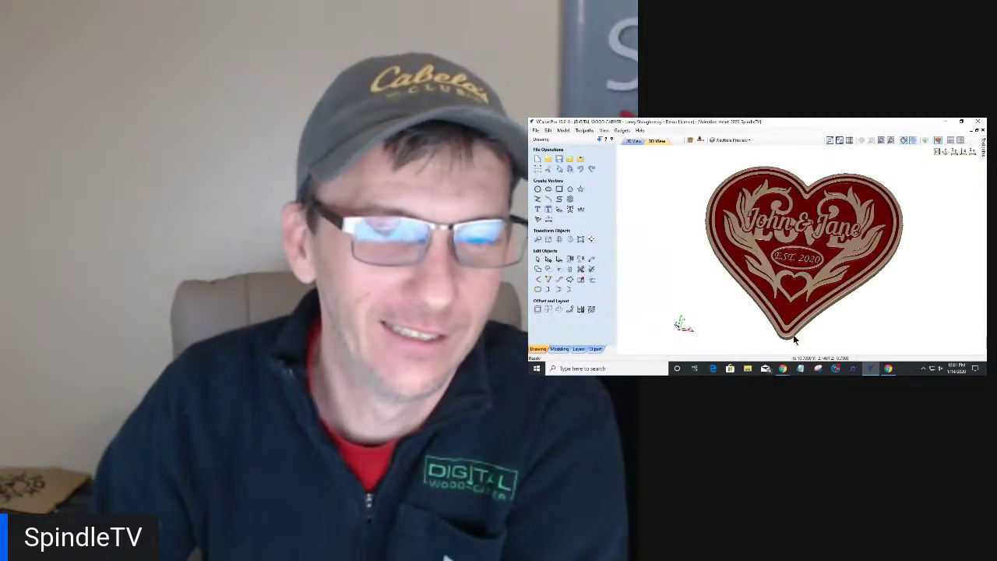
{"action": "left_click_drag", "start_coordinate": [793, 334], "coordinate": [955, 330]}
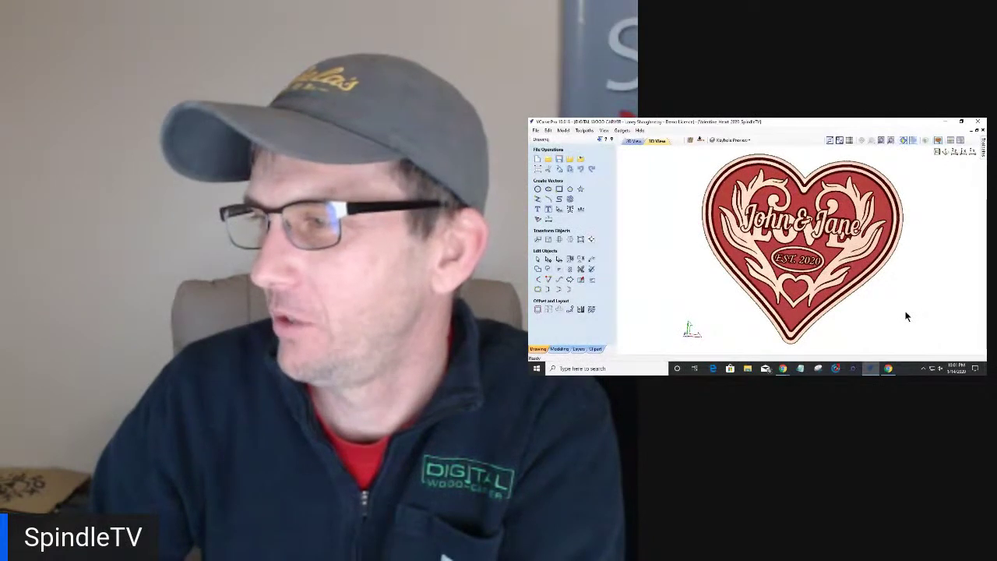